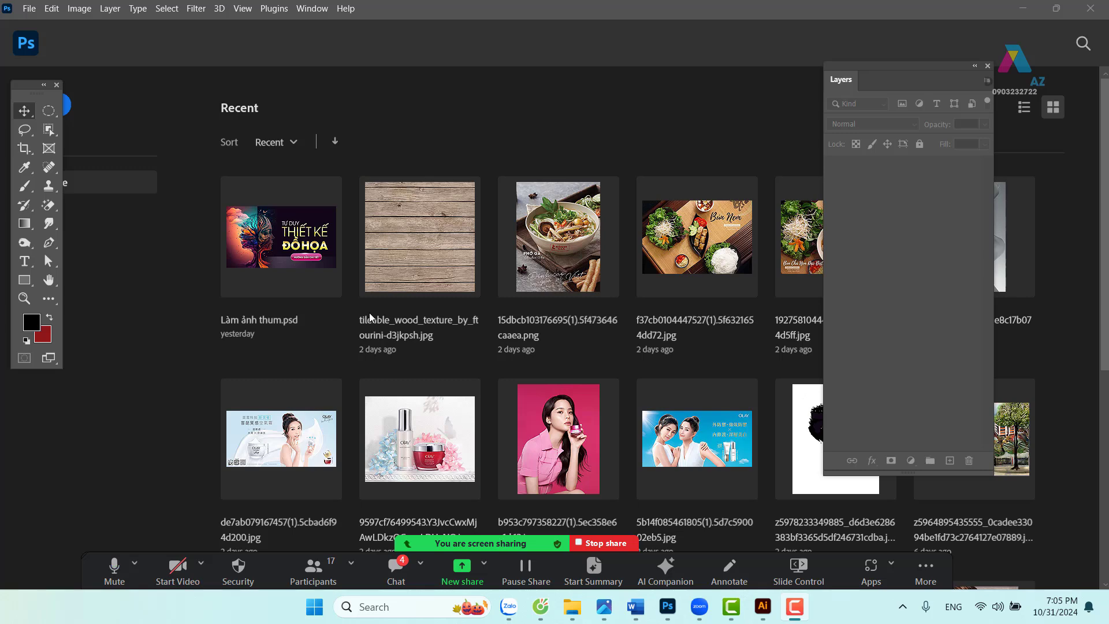
# - Create Untitled-1, a blank white canvas of Width 1200, Height 600 px at 150 Pixels/Inch
pyautogui.click(29, 8)
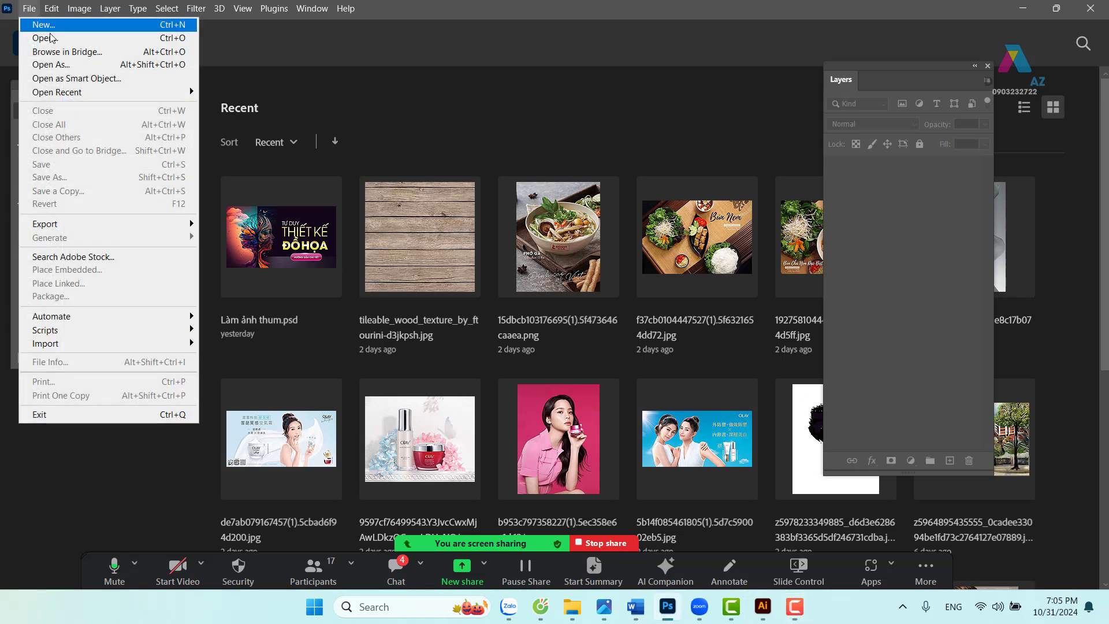
pyautogui.click(53, 26)
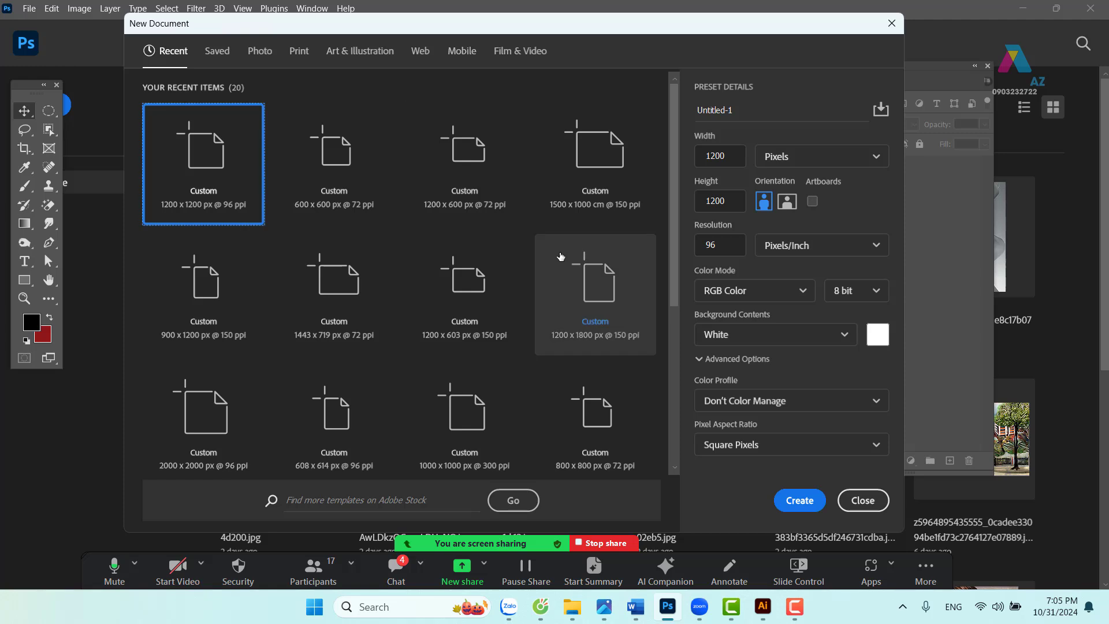
pyautogui.moveTo(733, 157); pyautogui.dragTo(667, 154)
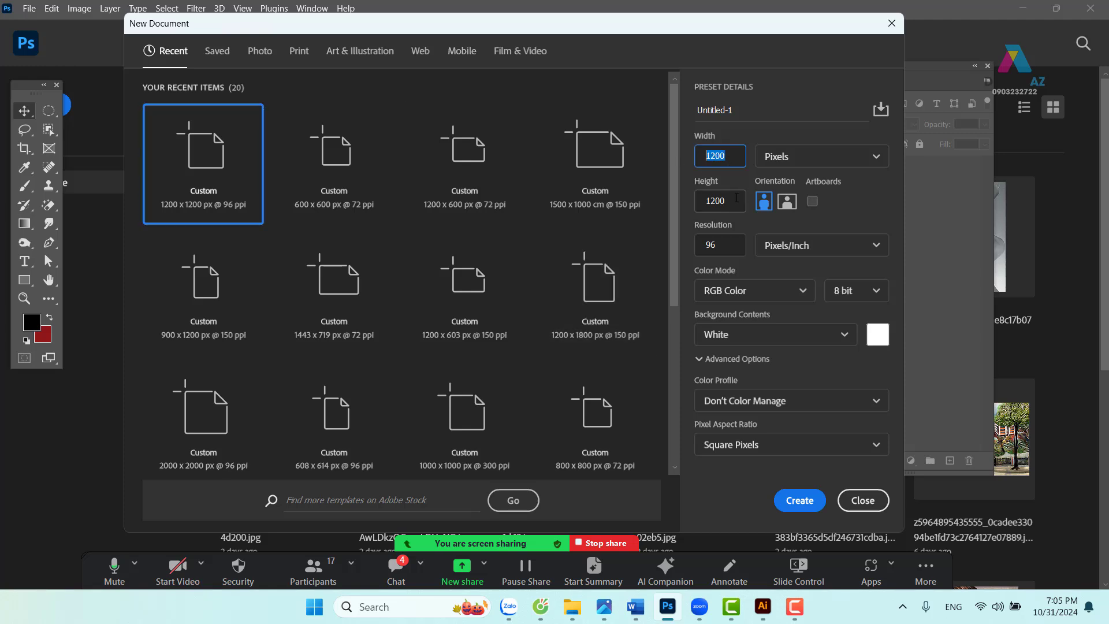
pyautogui.press('Tab')
pyautogui.write('1200')
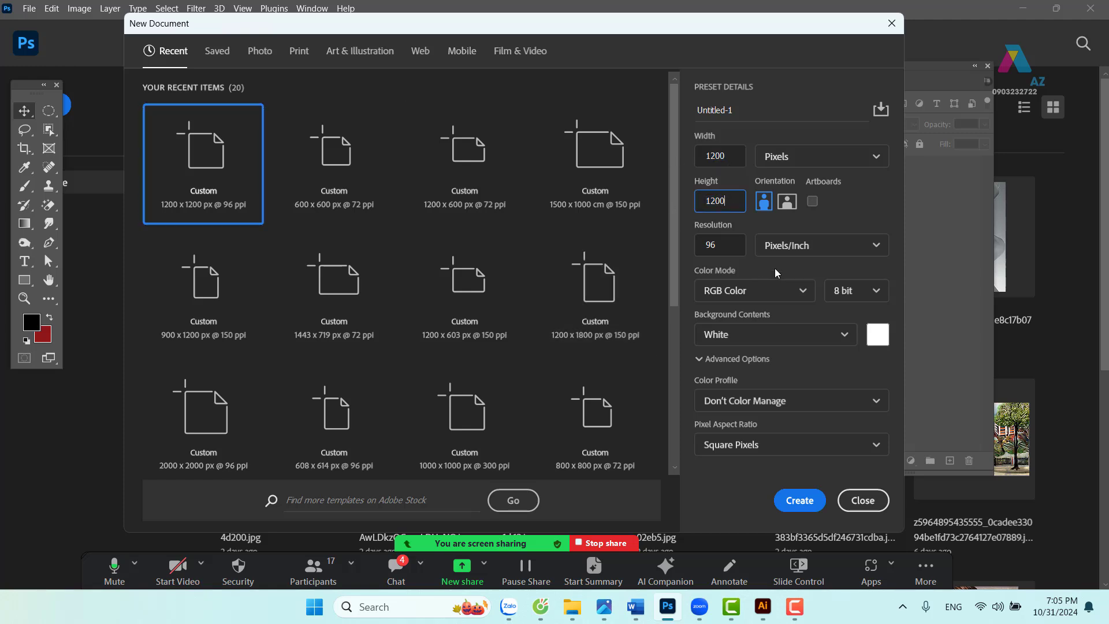
pyautogui.doubleClick(728, 204)
pyautogui.write('600')
pyautogui.doubleClick(729, 250)
pyautogui.write('150')
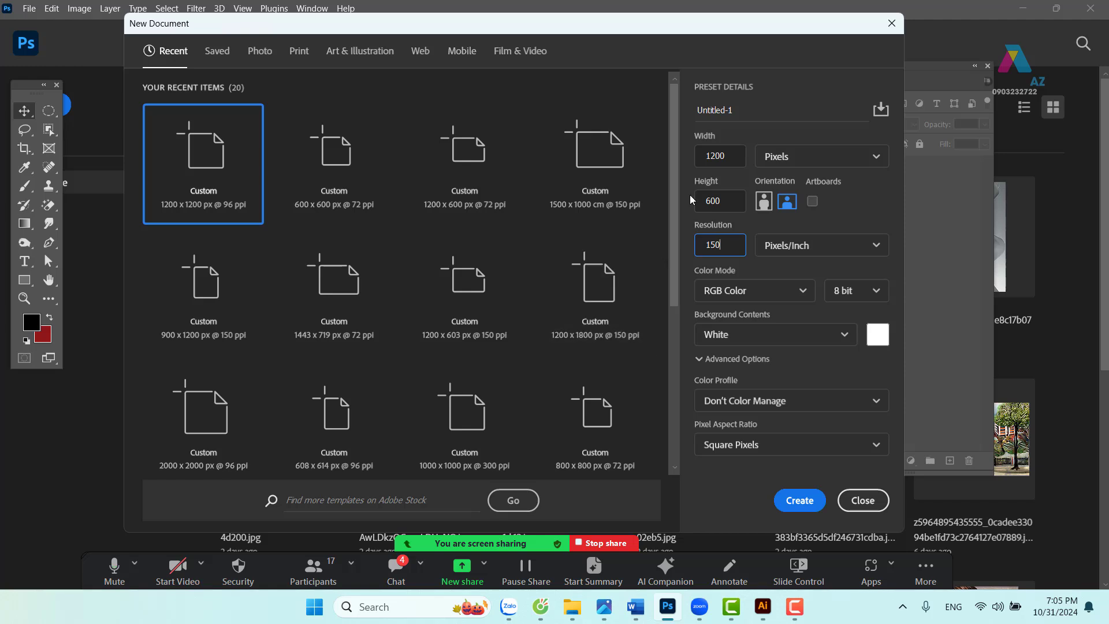
pyautogui.moveTo(745, 25); pyautogui.dragTo(765, 25)
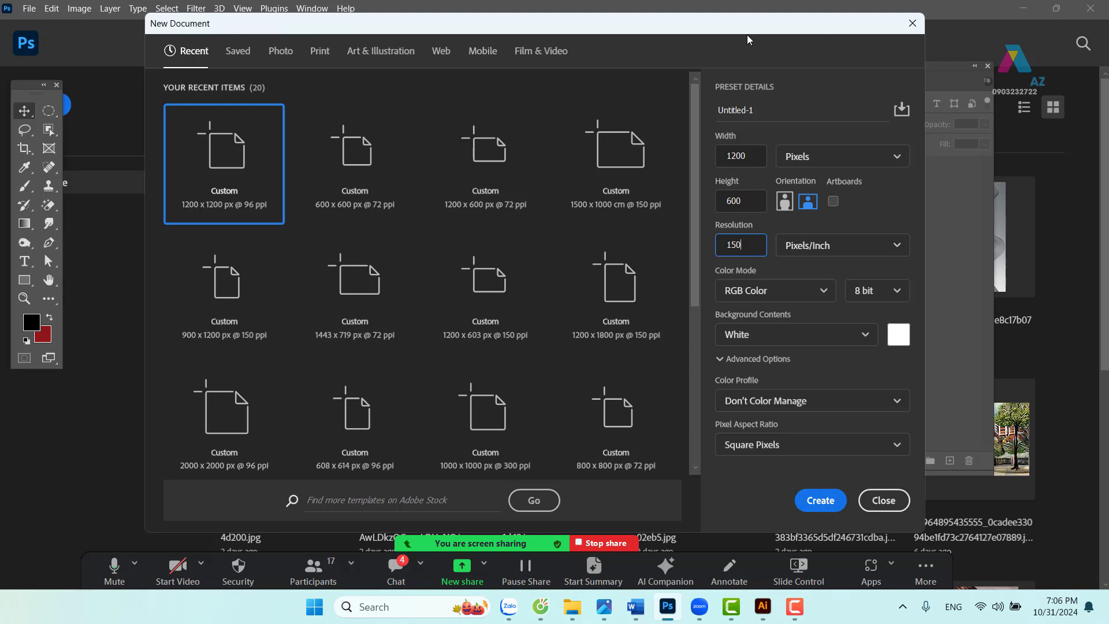
pyautogui.click(823, 501)
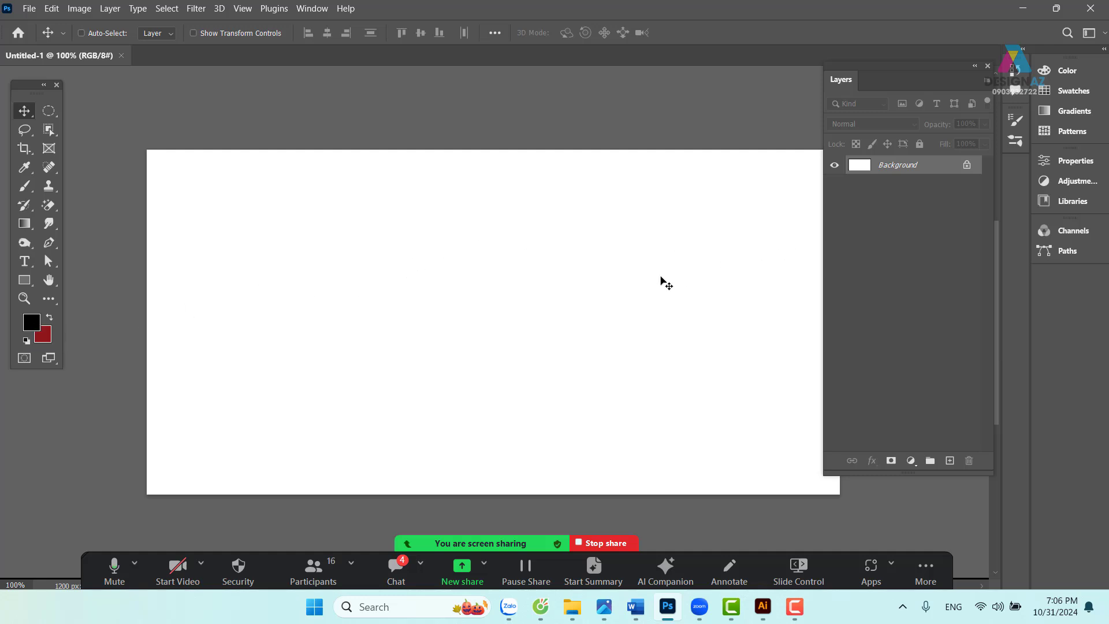
# - Fill a left-side square dark red on new Layer 1 and nudge it slightly left and down
pyautogui.moveTo(683, 288); pyautogui.dragTo(644, 274)
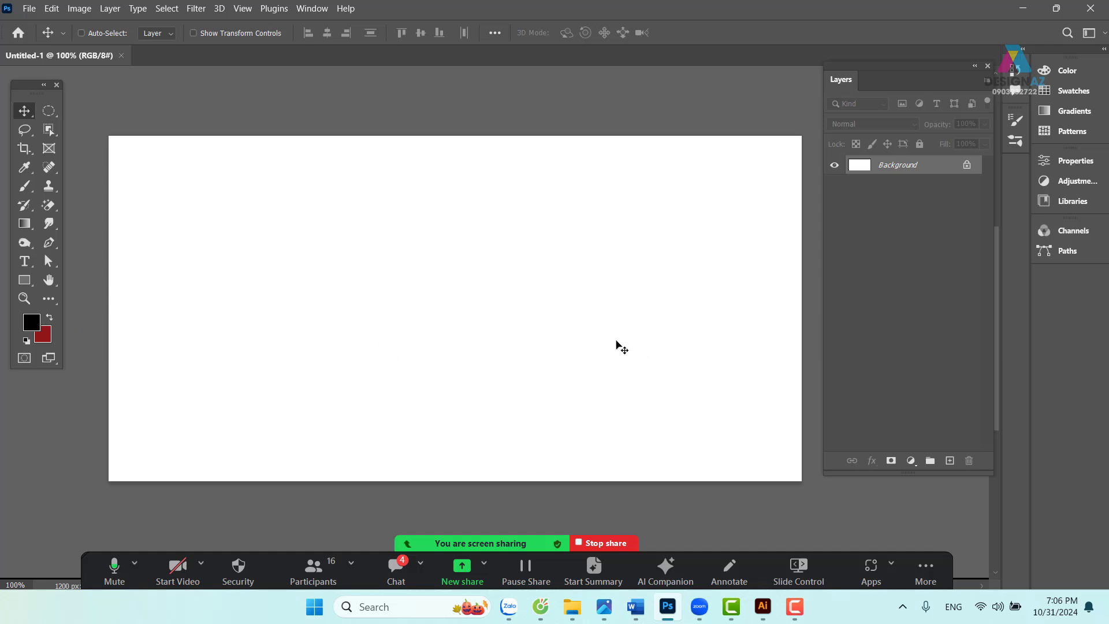
pyautogui.click(58, 118)
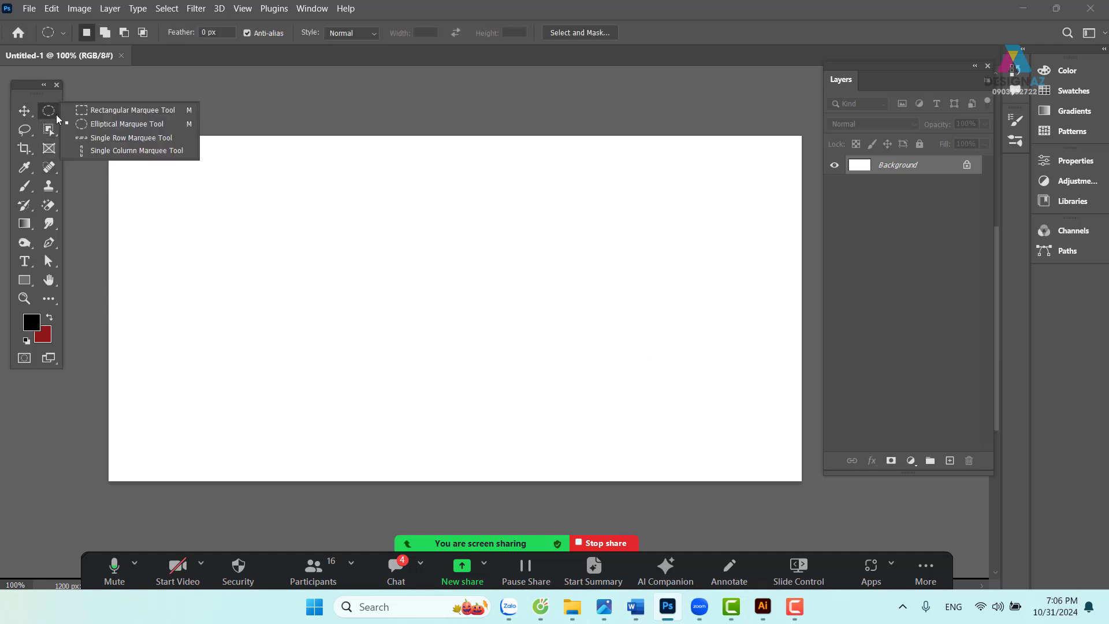
pyautogui.click(88, 112)
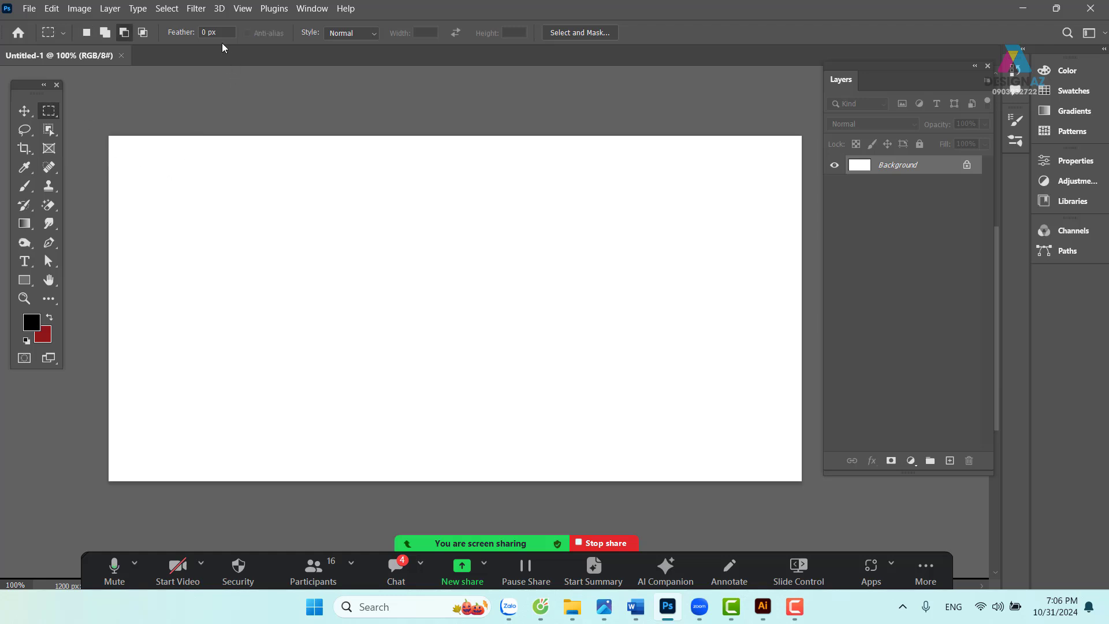
pyautogui.click(176, 32)
pyautogui.moveTo(236, 191); pyautogui.dragTo(417, 373)
pyautogui.click(950, 462)
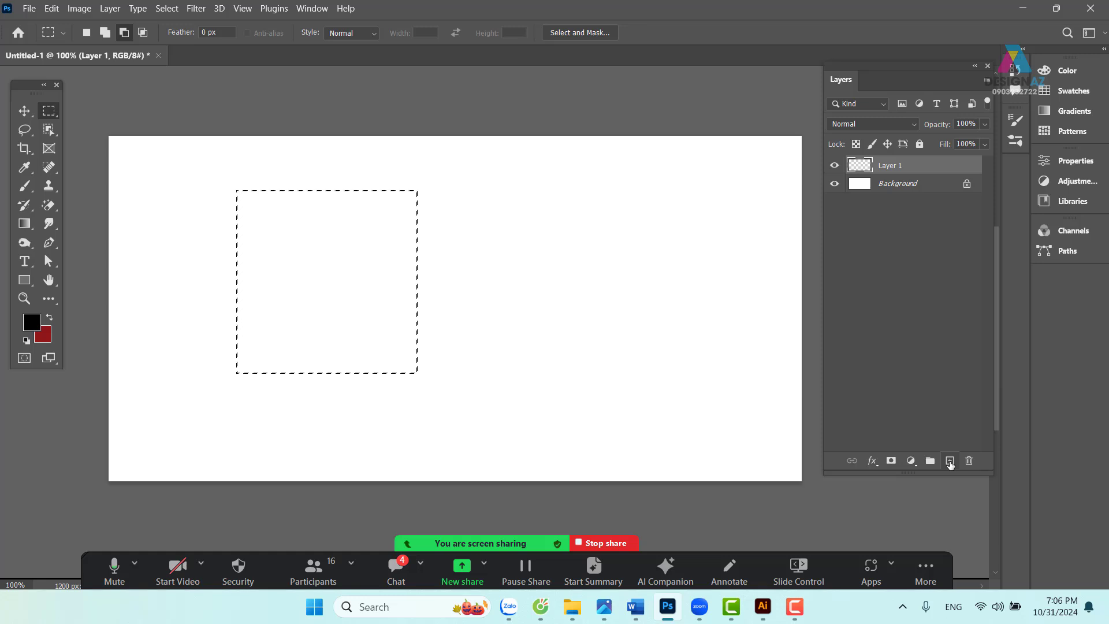
pyautogui.hotkey('ctrl', 'BackSpace')
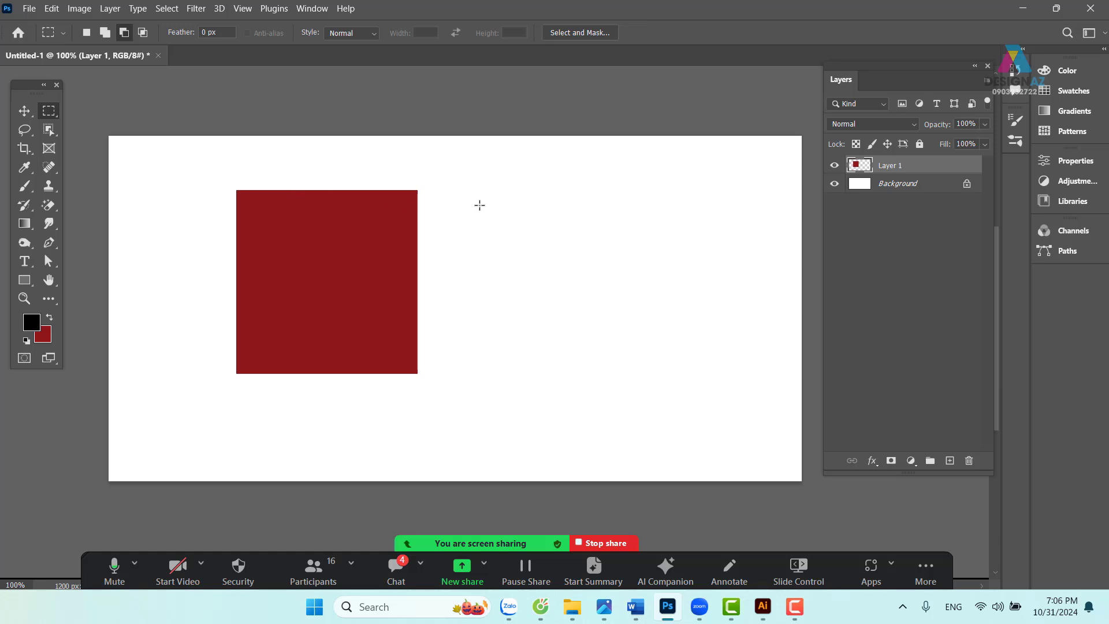
pyautogui.click(25, 110)
pyautogui.moveTo(378, 283); pyautogui.dragTo(361, 296)
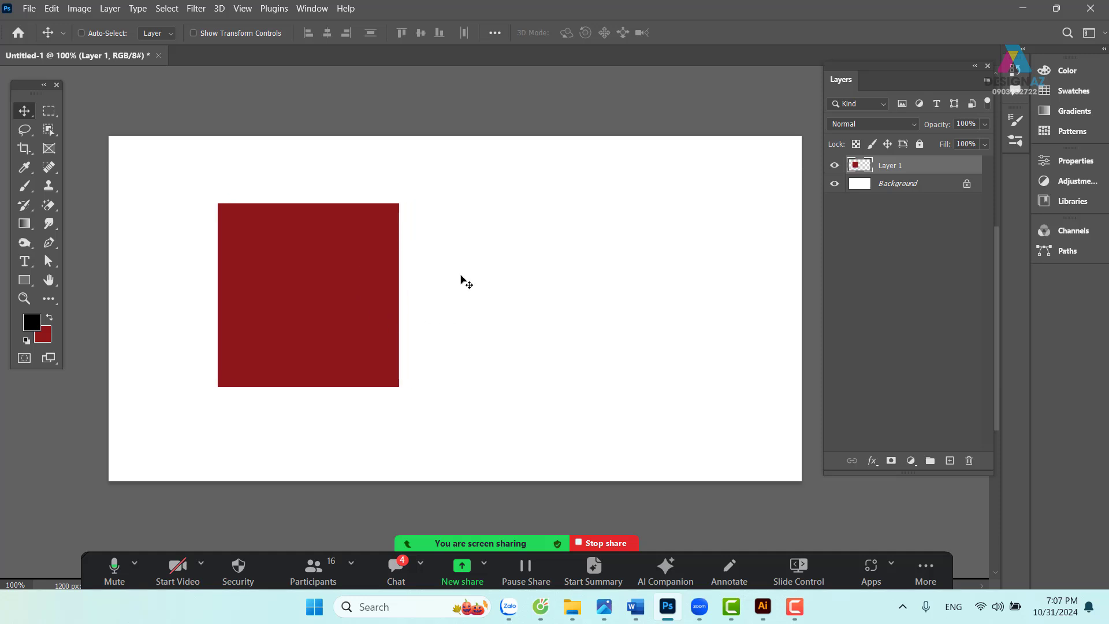
# - With a 20 px feather, fill a soft-edged red square on new Layer 2 beside the first
pyautogui.click(48, 110)
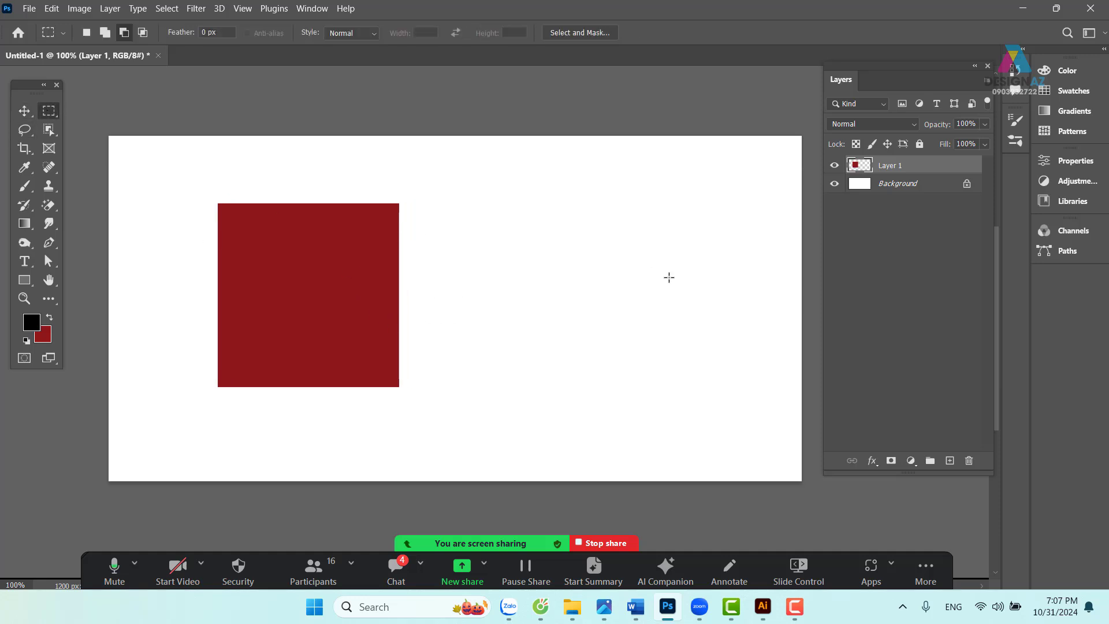
pyautogui.moveTo(450, 201); pyautogui.dragTo(697, 388)
pyautogui.click(697, 388)
pyautogui.click(216, 33)
pyautogui.write('20')
pyautogui.press('Return')
pyautogui.moveTo(591, 349); pyautogui.dragTo(656, 389)
pyautogui.click(950, 460)
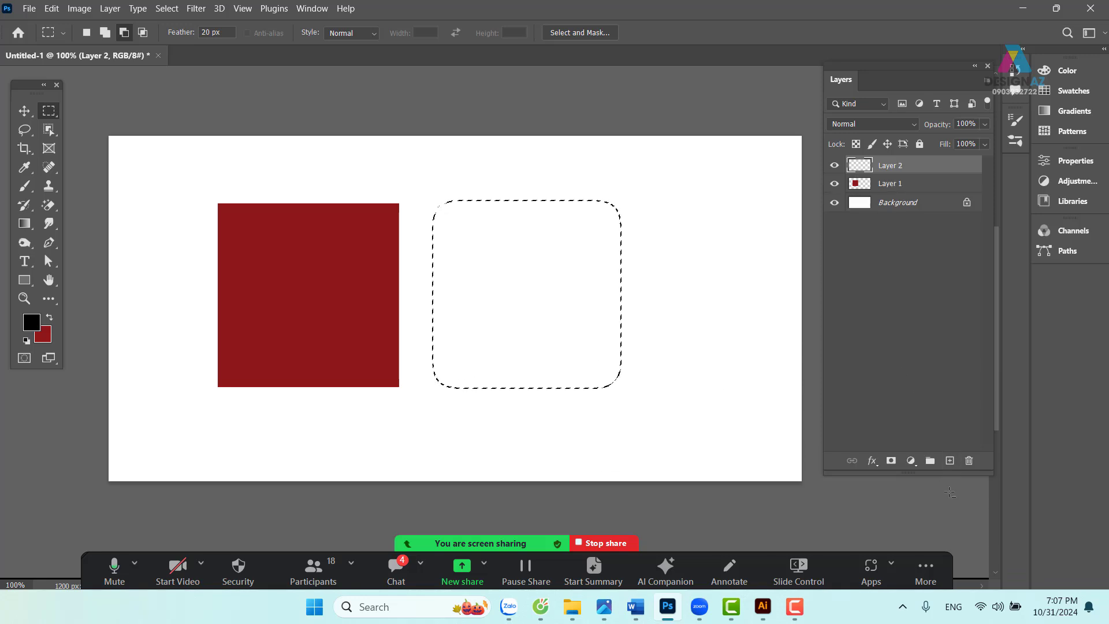
pyautogui.hotkey('ctrl', 'BackSpace')
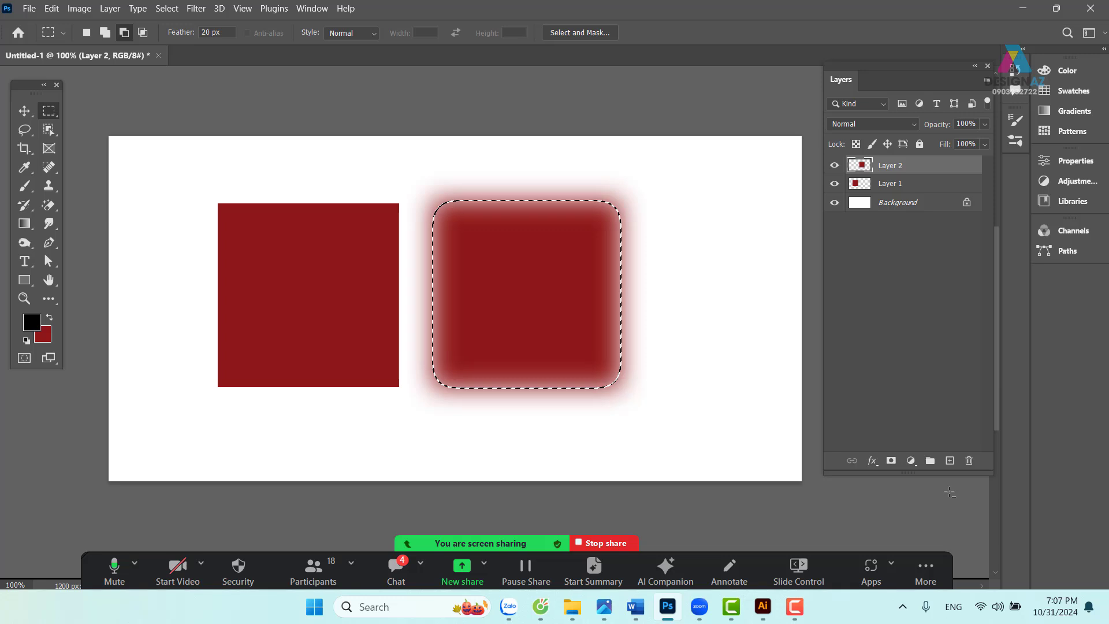
pyautogui.hotkey('ctrl', 'd')
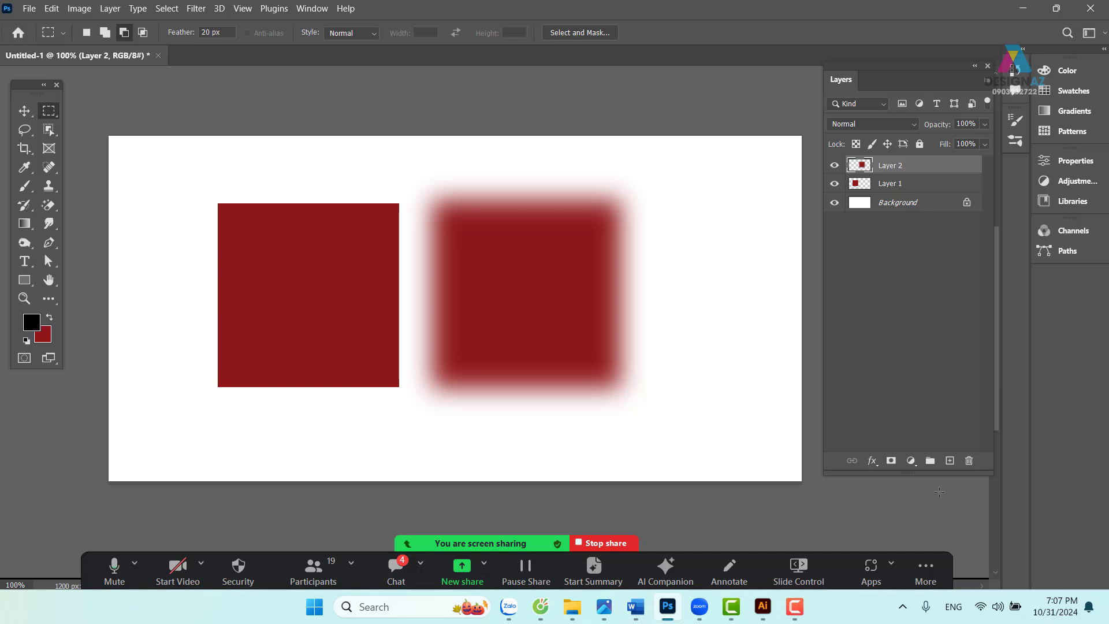
# - Select Layers 1 and 2, then move and scale both squares together to about 73%
pyautogui.click(23, 111)
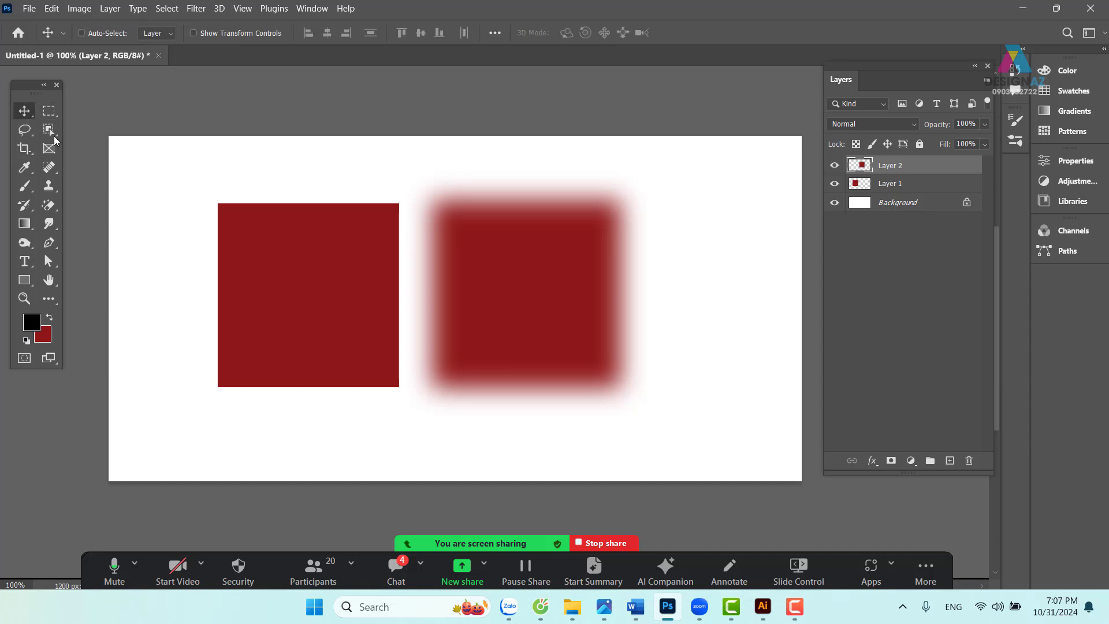
pyautogui.rightClick(321, 267)
pyautogui.click(346, 271)
pyautogui.rightClick(498, 260)
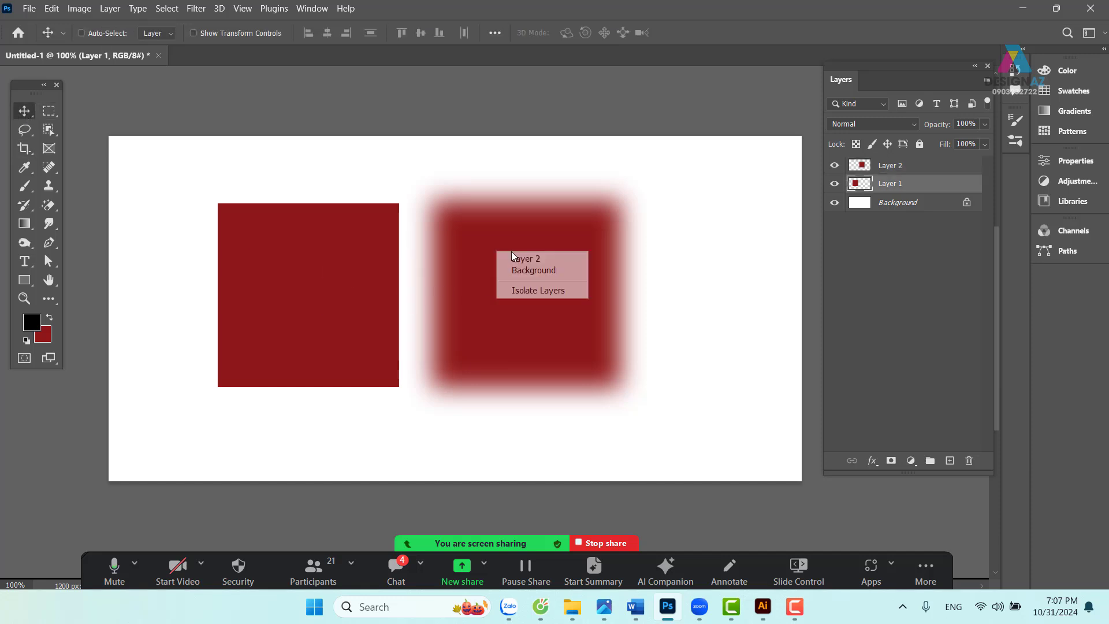
pyautogui.keyDown('shift'); pyautogui.click(519, 255); pyautogui.keyUp('shift')
pyautogui.moveTo(564, 269); pyautogui.dragTo(478, 270)
pyautogui.press('ctrl')
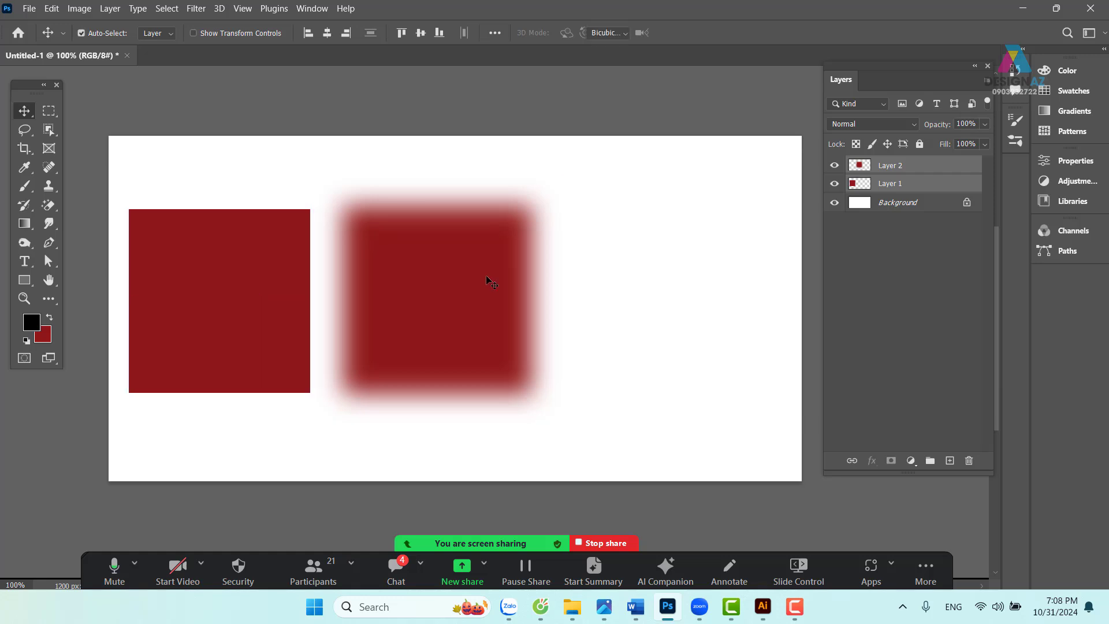
pyautogui.hotkey('ctrl', 't')
pyautogui.moveTo(556, 178); pyautogui.dragTo(444, 242)
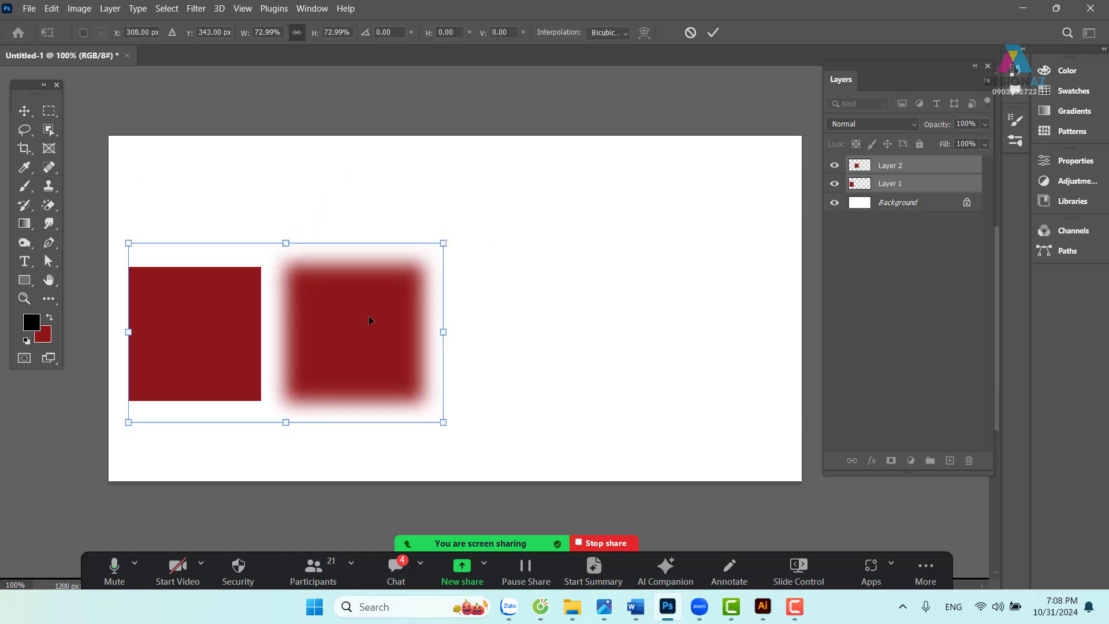
pyautogui.moveTo(367, 322); pyautogui.dragTo(432, 291)
pyautogui.press('Return')
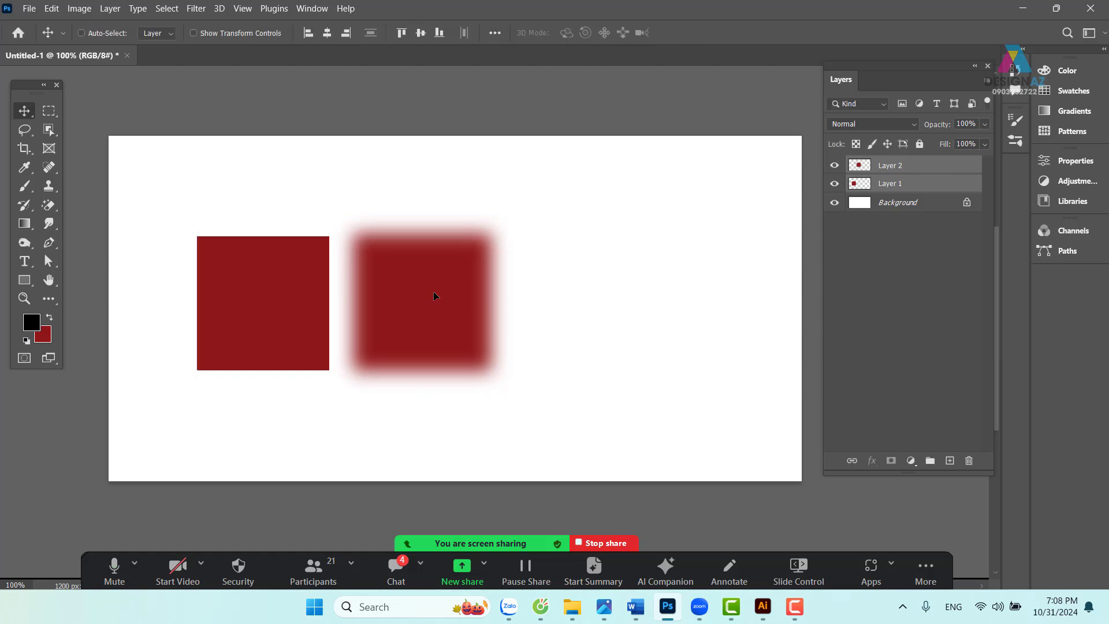
# - Set an 80 px feather and fill a diffuse red shape on new Layer 3 right of the squares
pyautogui.click(50, 113)
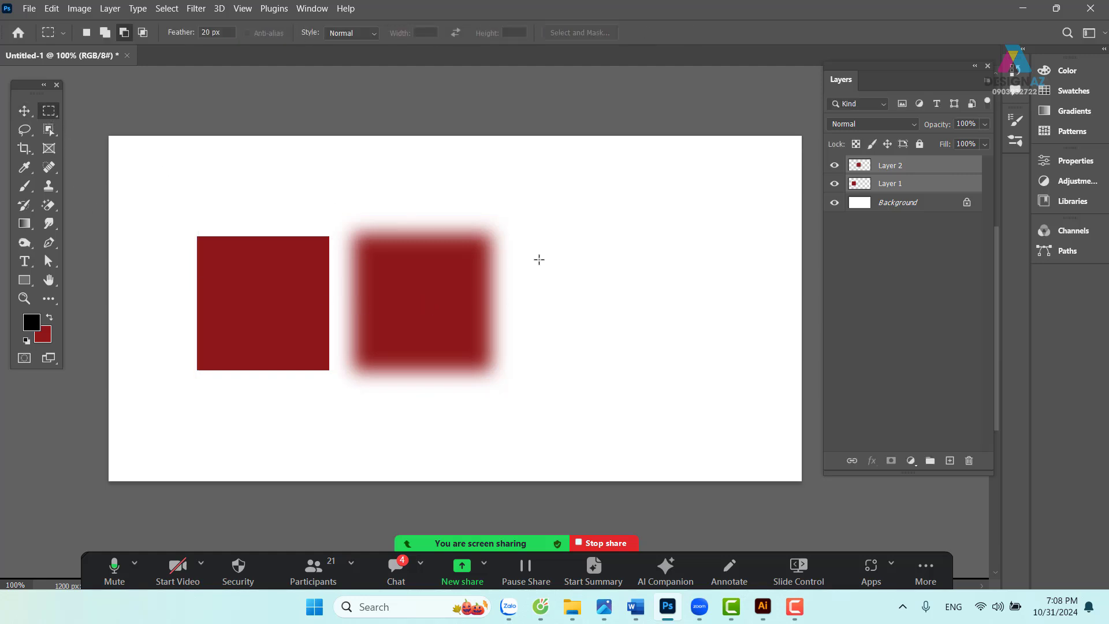
pyautogui.moveTo(542, 237); pyautogui.dragTo(705, 376)
pyautogui.click(717, 396)
pyautogui.click(179, 33)
pyautogui.write('80')
pyautogui.press('Return')
pyautogui.moveTo(536, 234); pyautogui.dragTo(742, 383)
pyautogui.click(950, 461)
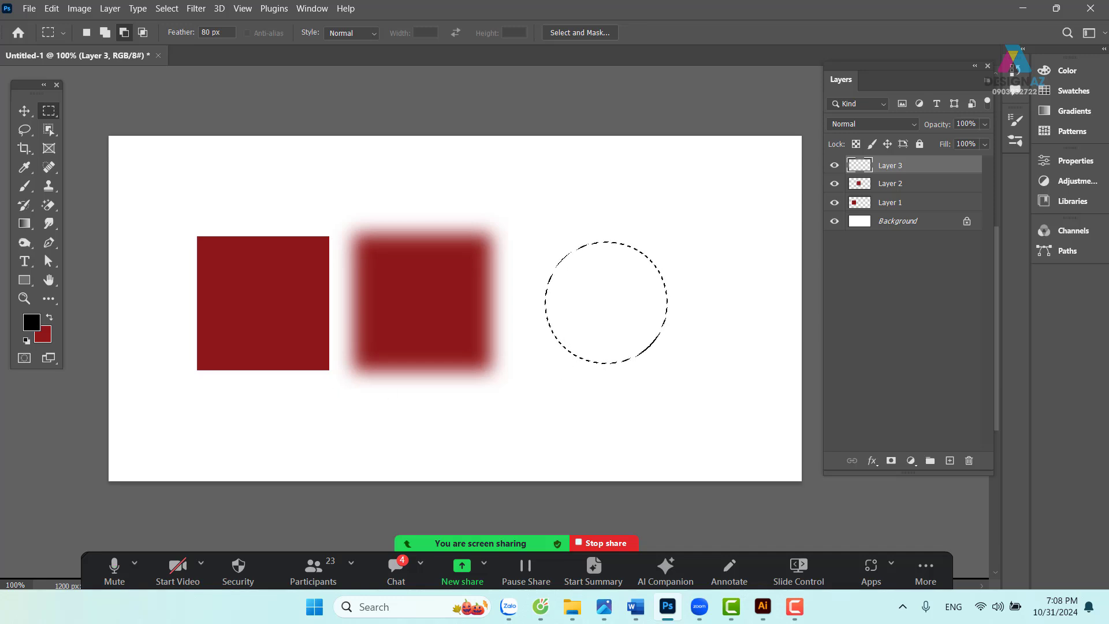
pyautogui.hotkey('ctrl', 'BackSpace')
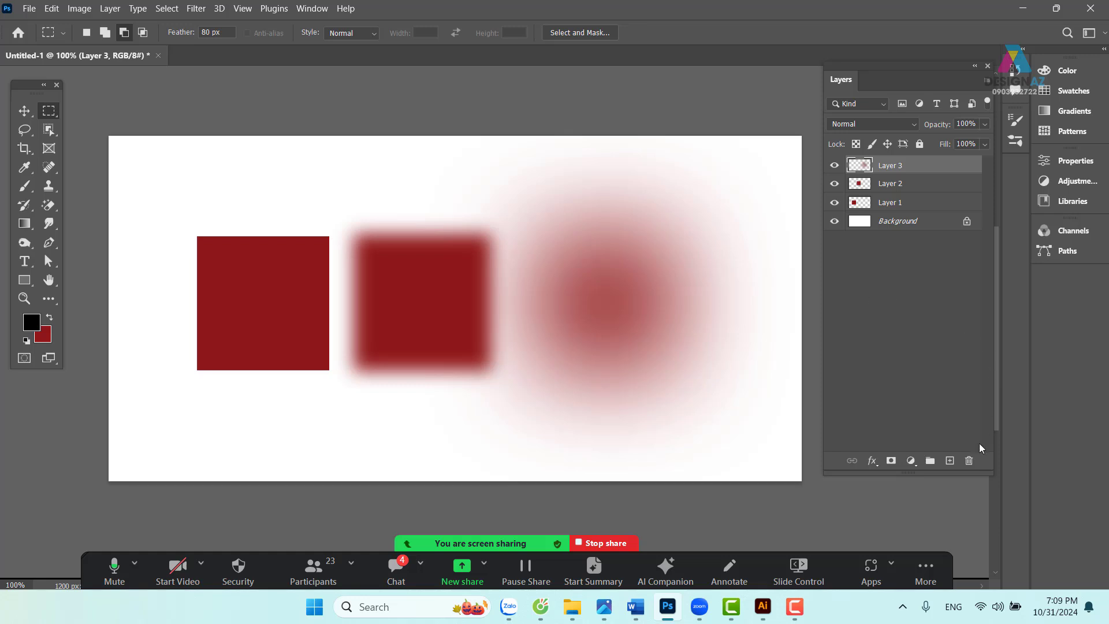
# - Add empty Layer 4 and try marqueeing around the blurred circle, dismissing the weak-selection warnings
pyautogui.click(949, 460)
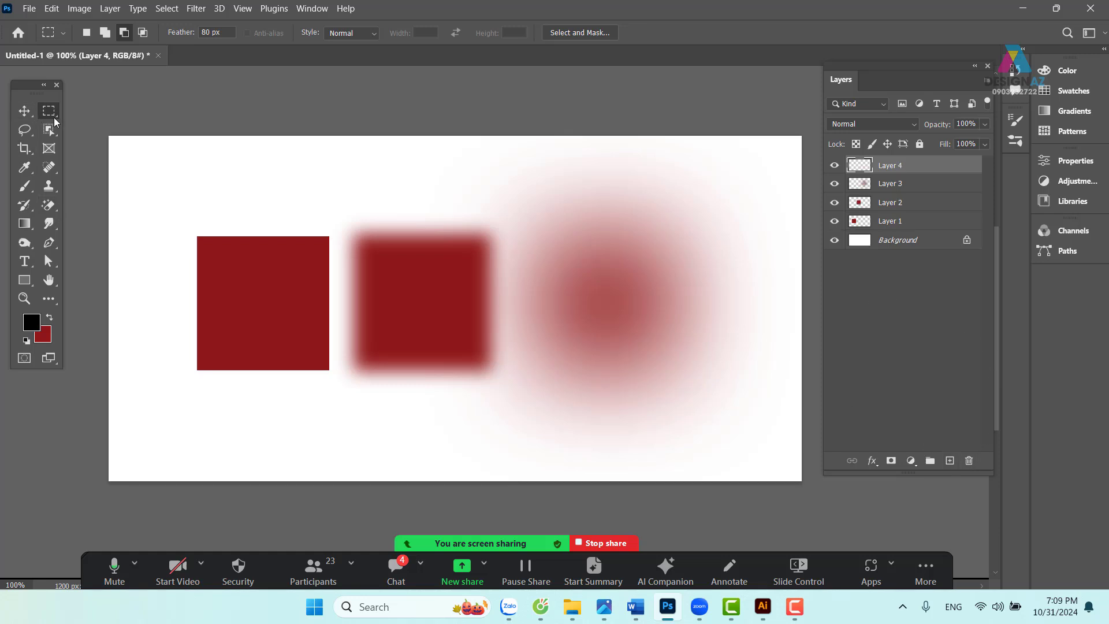
pyautogui.moveTo(502, 207); pyautogui.dragTo(558, 257)
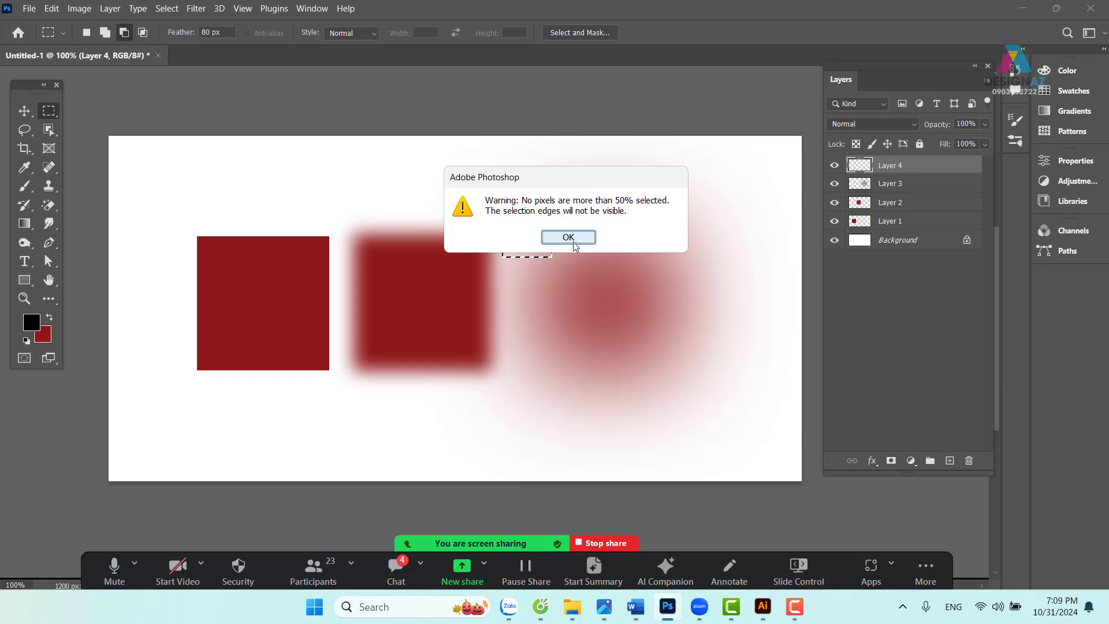
pyautogui.click(579, 245)
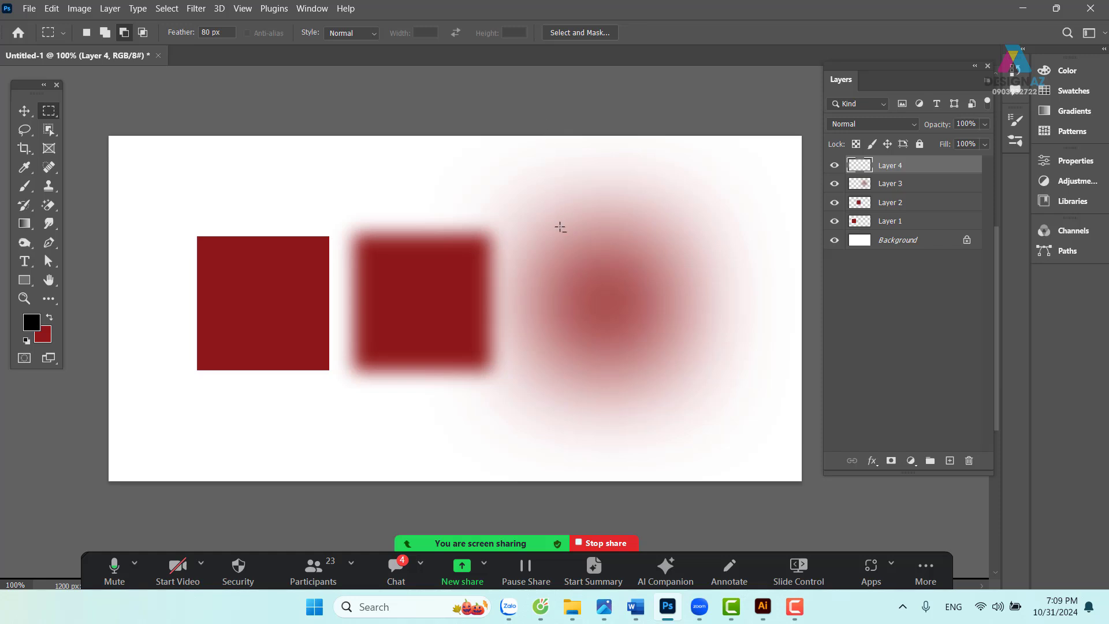
pyautogui.moveTo(553, 214); pyautogui.dragTo(717, 367)
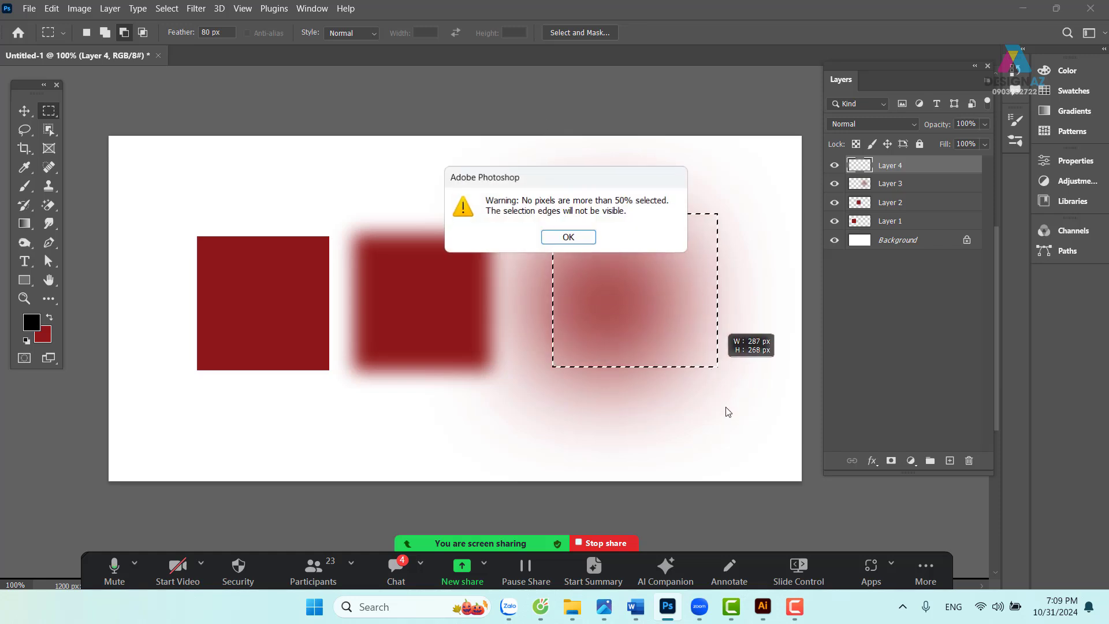
pyautogui.click(568, 237)
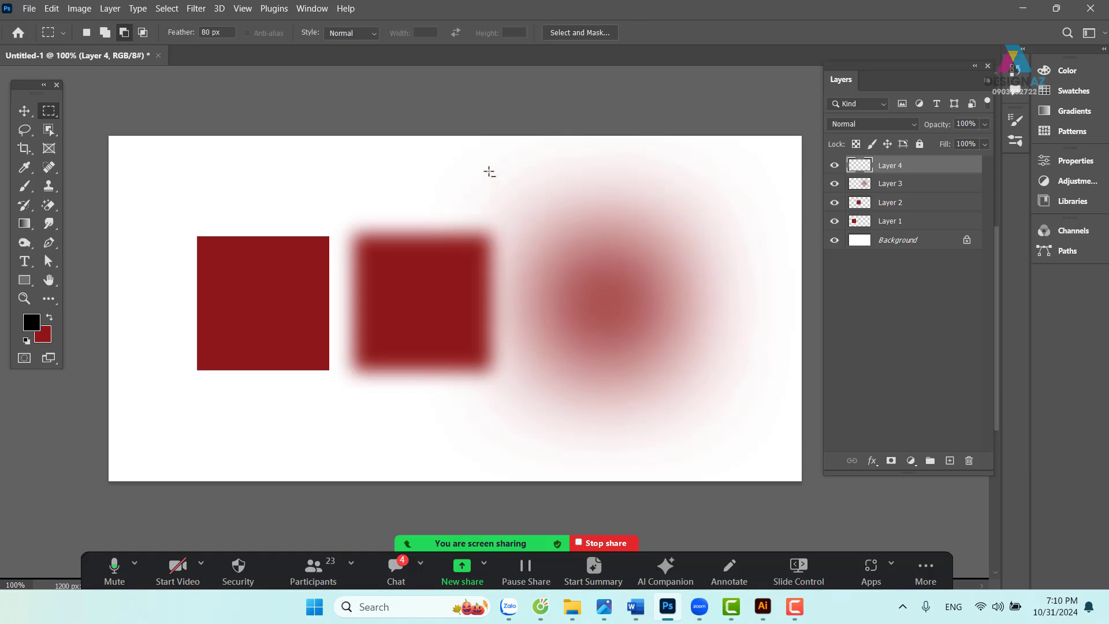
pyautogui.moveTo(520, 198); pyautogui.dragTo(760, 430)
pyautogui.click(574, 233)
# - Switch to New Selection mode, redraw a feathered selection around the blurred circle, then deselect
pyautogui.click(88, 33)
pyautogui.moveTo(524, 210); pyautogui.dragTo(737, 399)
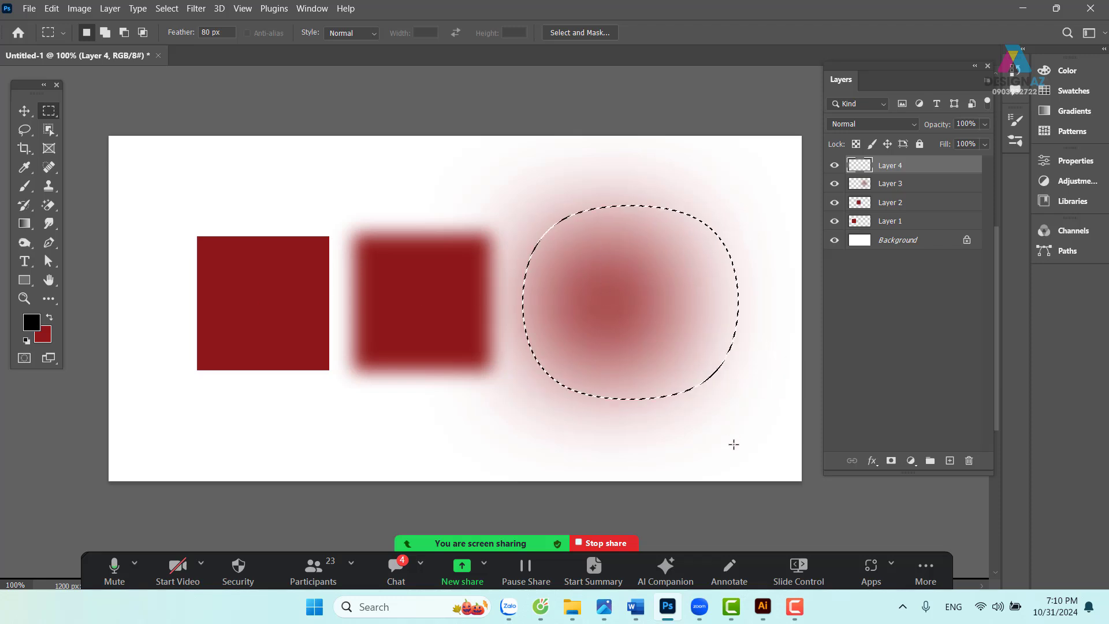
pyautogui.click(588, 222)
pyautogui.moveTo(535, 210); pyautogui.dragTo(580, 247)
pyautogui.click(584, 239)
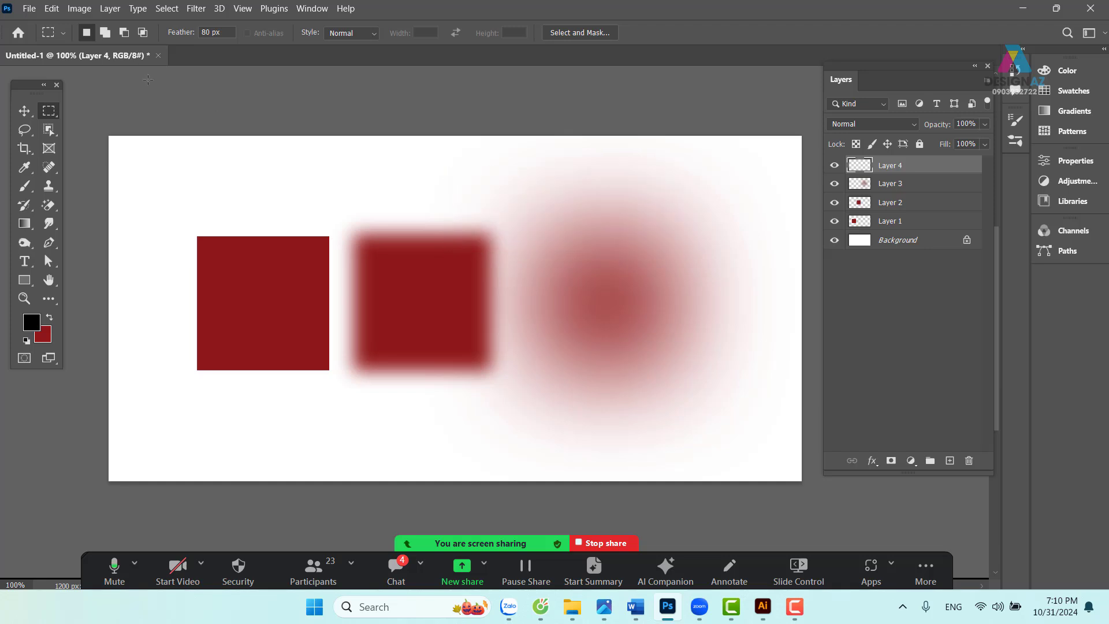
pyautogui.moveTo(518, 200); pyautogui.dragTo(740, 408)
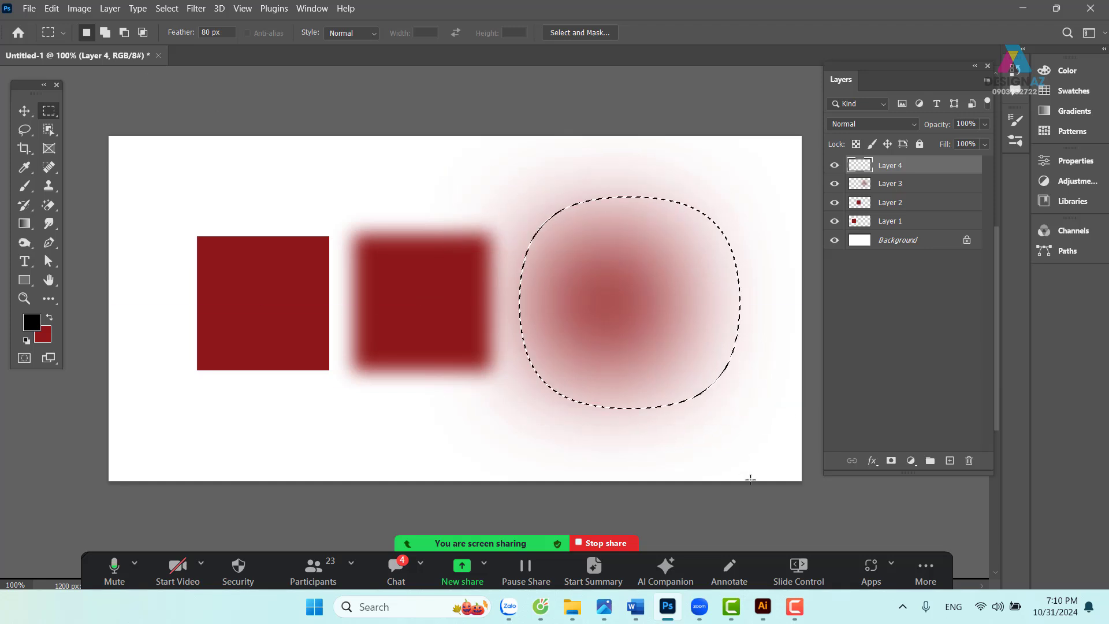
pyautogui.click(750, 479)
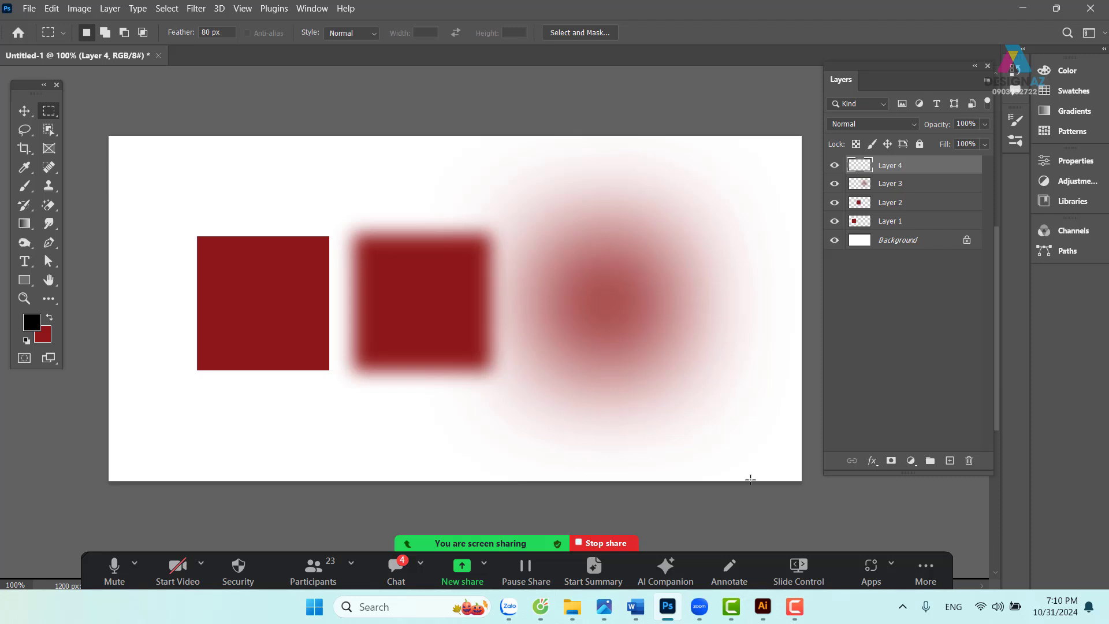
pyautogui.click(24, 110)
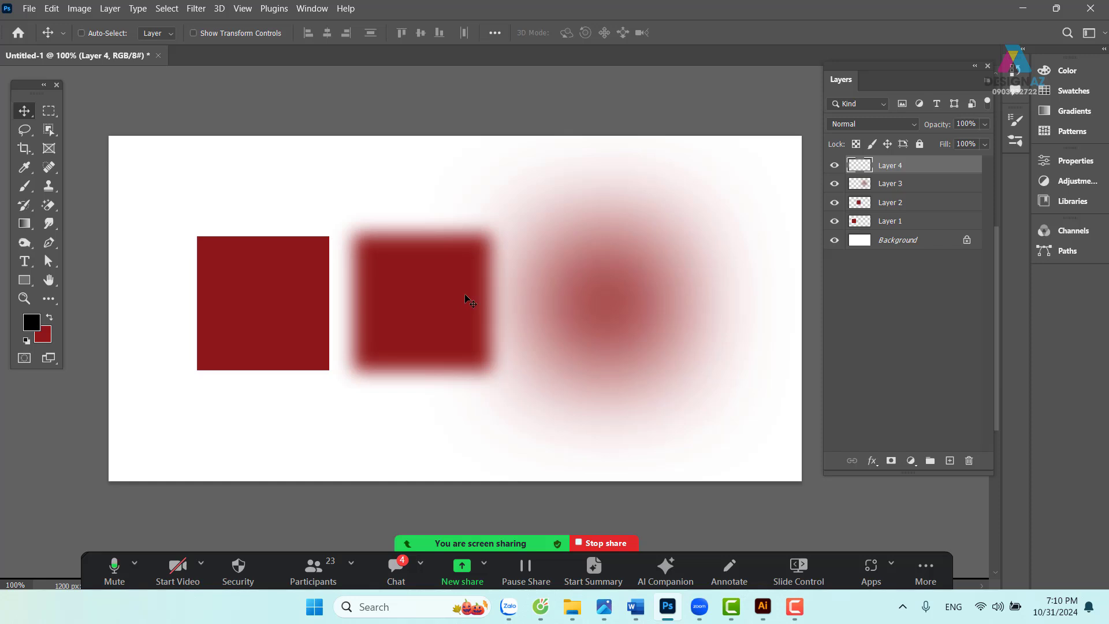
# - Delete Layers 3, 2 and 1 through the right-click layer picker, then select Layer 4
pyautogui.rightClick(617, 272)
pyautogui.click(633, 280)
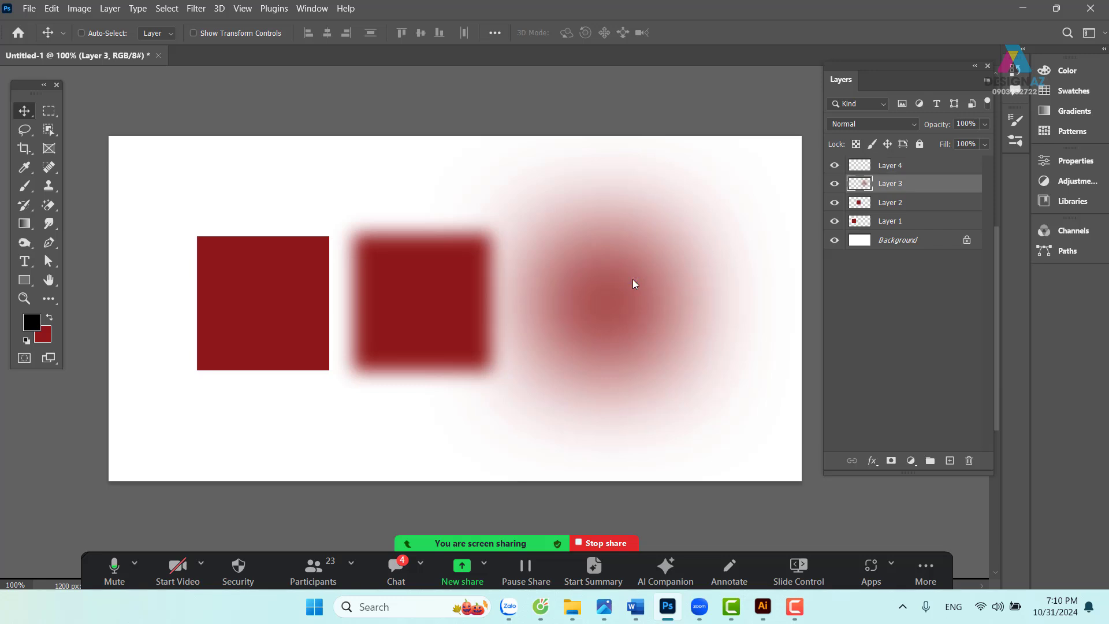
pyautogui.press('Delete')
pyautogui.rightClick(467, 292)
pyautogui.click(498, 299)
pyautogui.press('Delete')
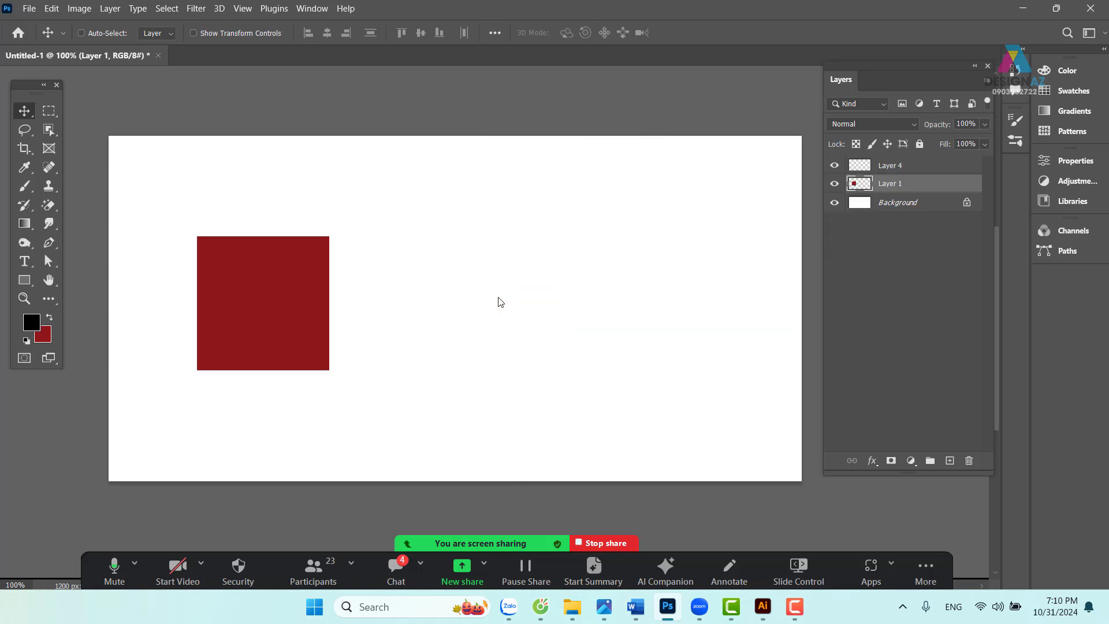
pyautogui.rightClick(300, 304)
pyautogui.click(322, 308)
pyautogui.press('Delete')
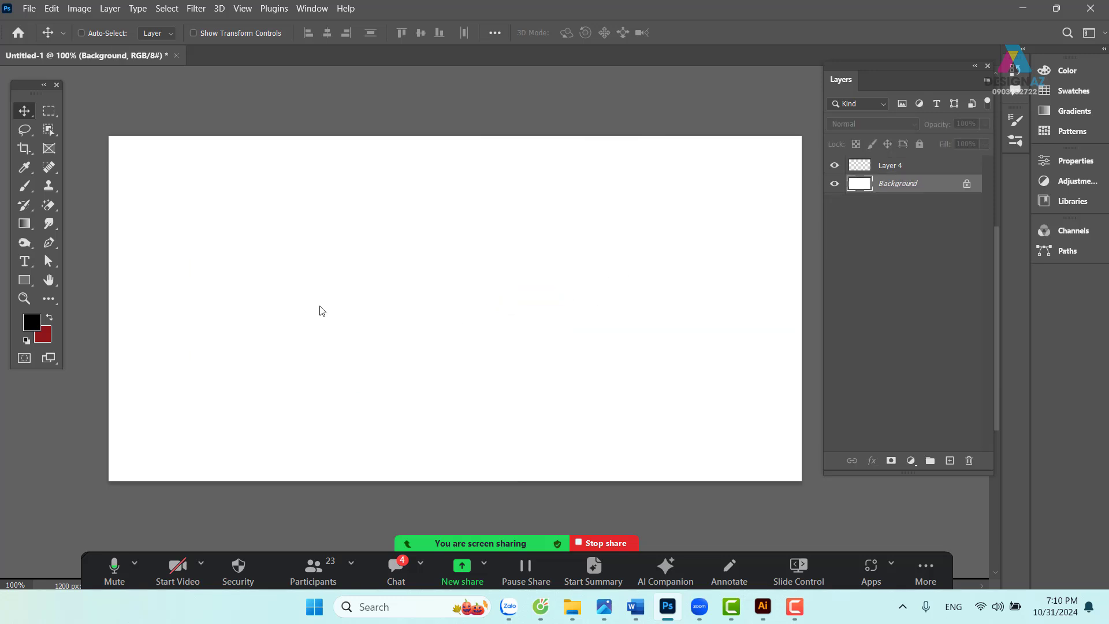
pyautogui.click(927, 169)
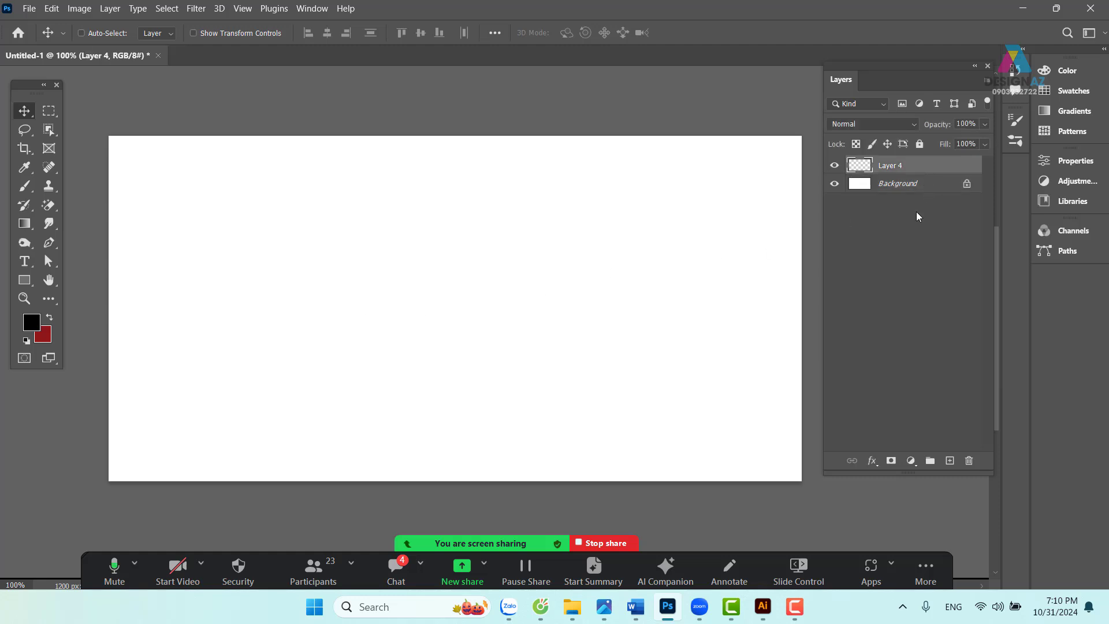
# - Set the marquee feather to 0 px and select a square near the canvas centre
pyautogui.click(49, 111)
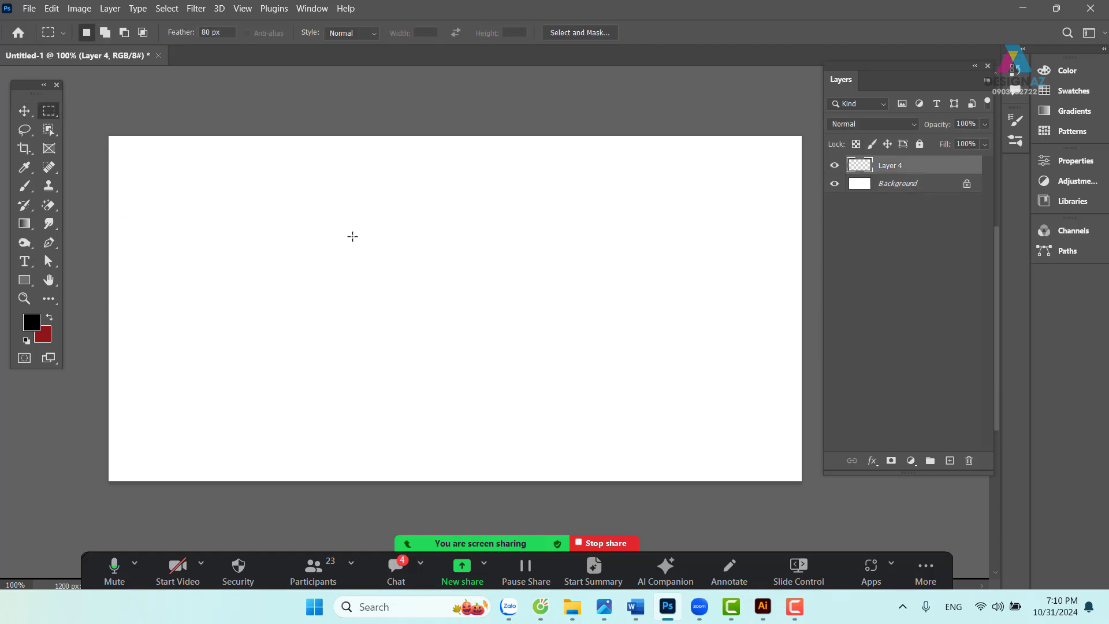
pyautogui.moveTo(225, 33); pyautogui.dragTo(161, 35)
pyautogui.write('0')
pyautogui.press('Return')
pyautogui.moveTo(347, 220); pyautogui.dragTo(527, 401)
pyautogui.moveTo(478, 331); pyautogui.dragTo(498, 321)
# - Set the foreground colour to ff7800, fill the square orange, and deselect
pyautogui.click(32, 322)
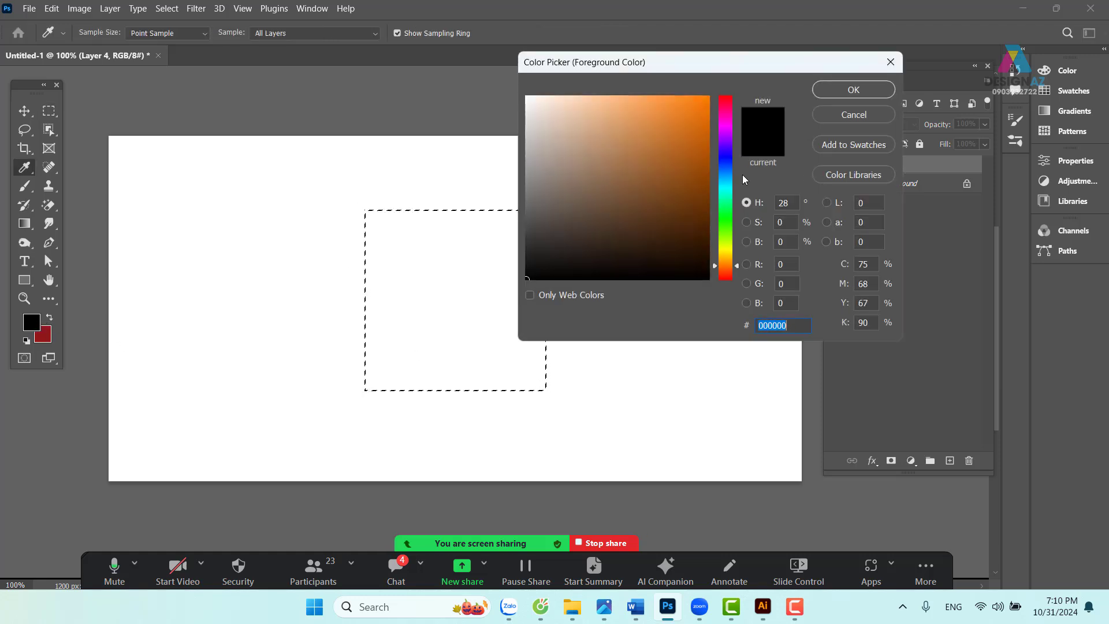
pyautogui.write('ff7800')
pyautogui.click(844, 87)
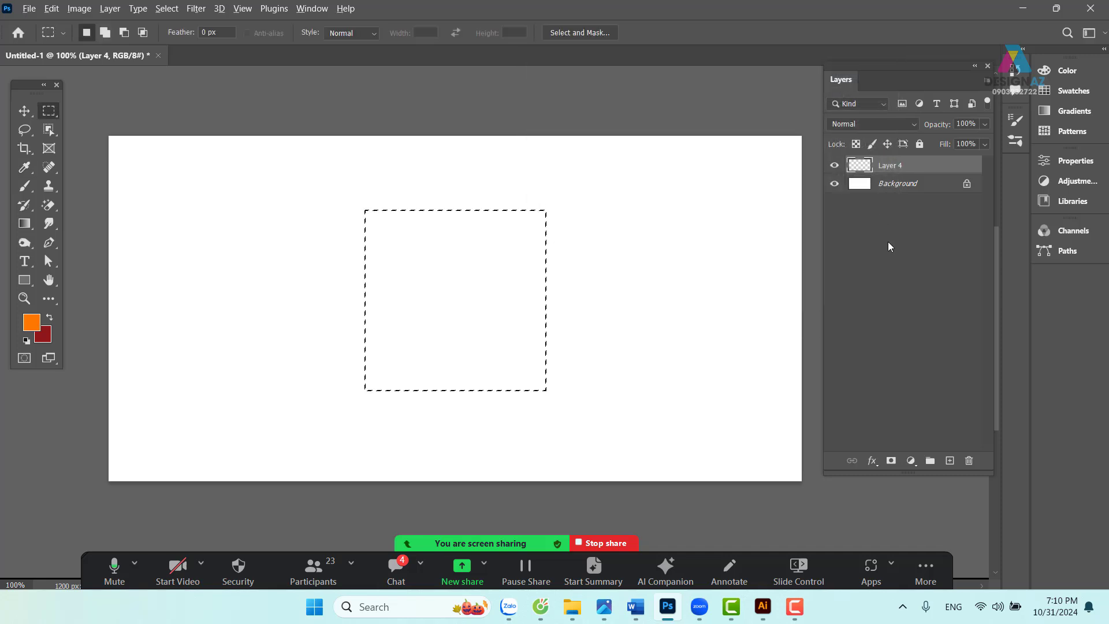
pyautogui.hotkey('alt', 'BackSpace')
pyautogui.press('v')
pyautogui.hotkey('ctrl', 'd')
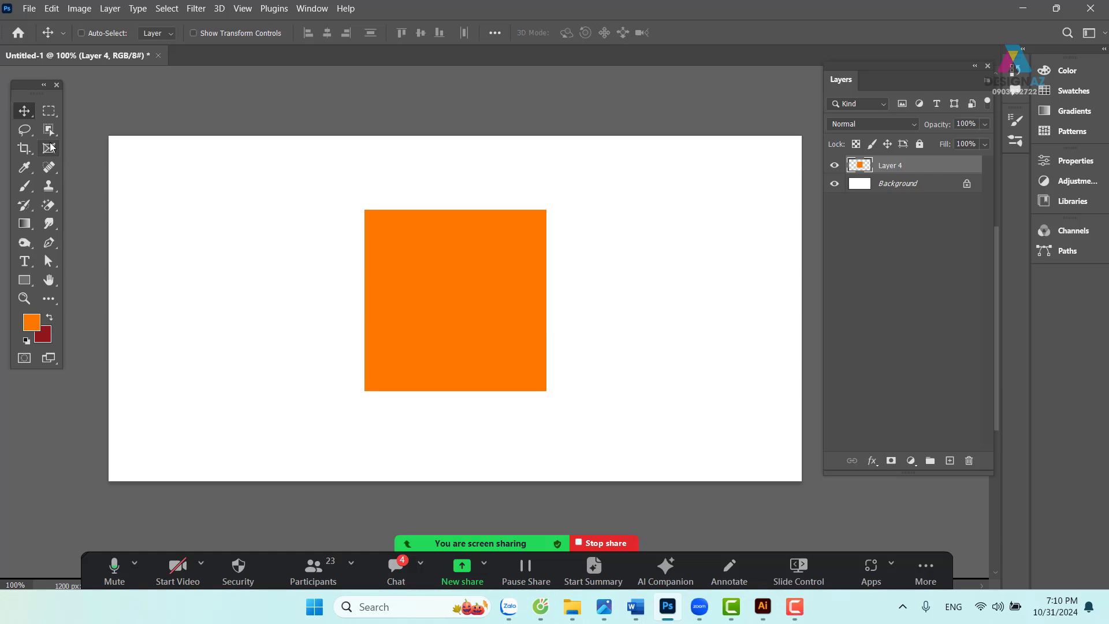
# - Select over the square's left side with a 50 px feather and delete it into a fade
pyautogui.click(54, 113)
pyautogui.click(214, 35)
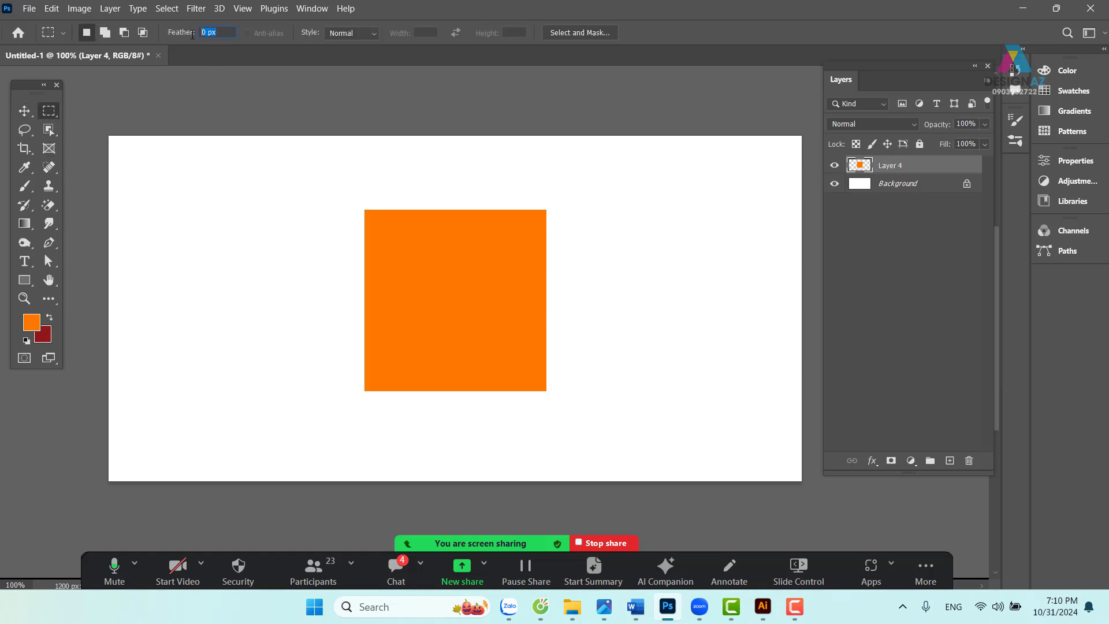
pyautogui.write('50')
pyautogui.press('Return')
pyautogui.moveTo(109, 137); pyautogui.dragTo(377, 514)
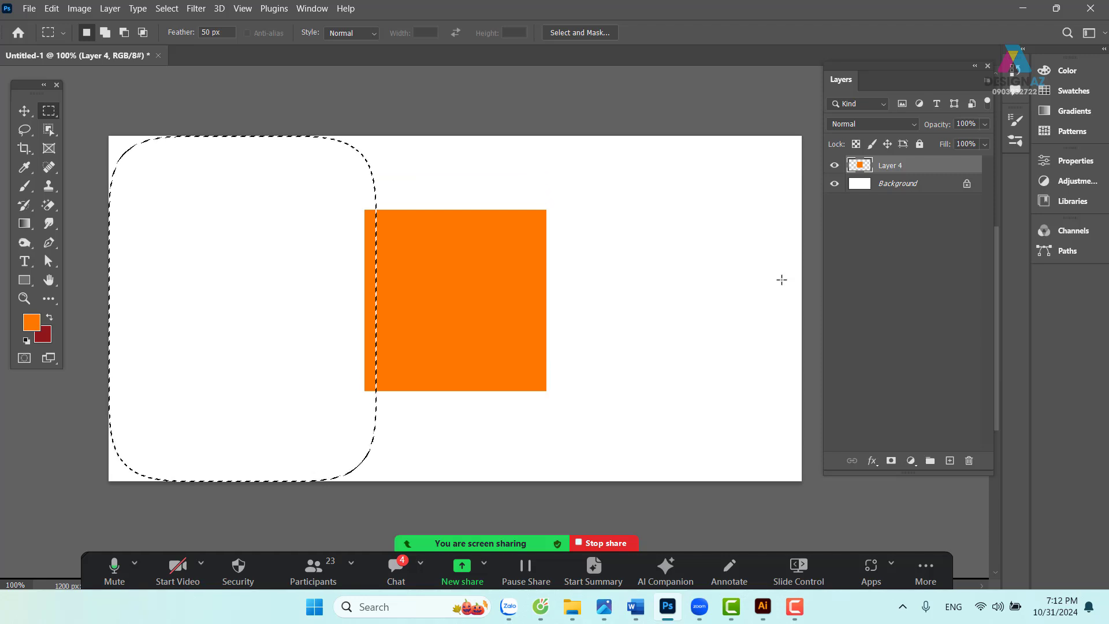
pyautogui.press('Delete')
pyautogui.press('Delete')
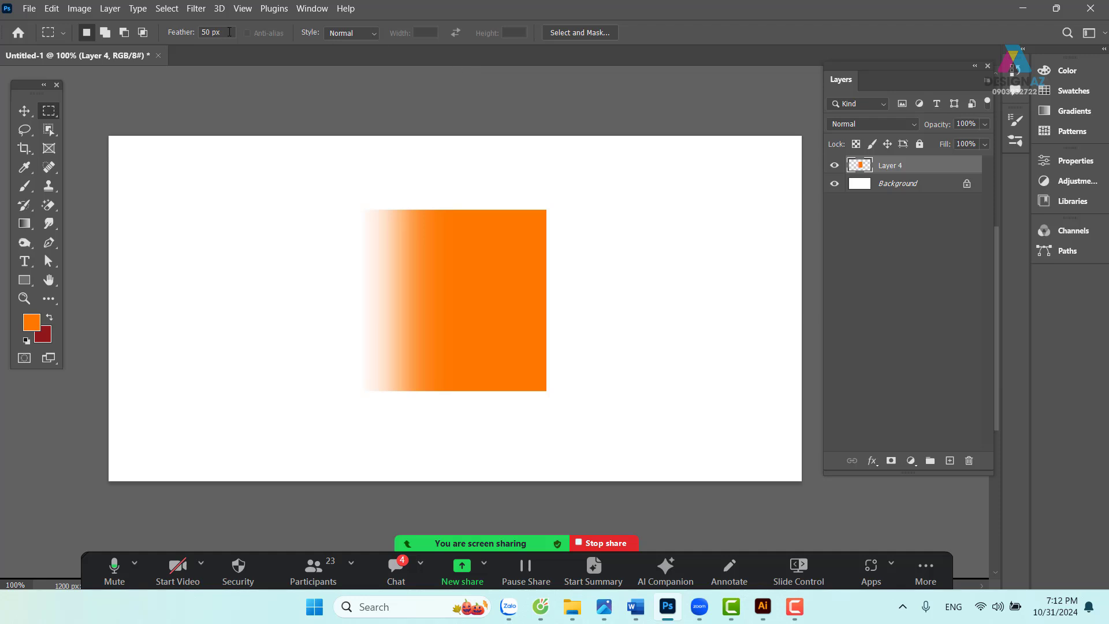
# - Reset feather to 0 px and cut away the orange shape's right part, top strip and bottom strip
pyautogui.click(180, 31)
pyautogui.write('0')
pyautogui.press('Return')
pyautogui.moveTo(504, 182); pyautogui.dragTo(732, 515)
pyautogui.press('Delete')
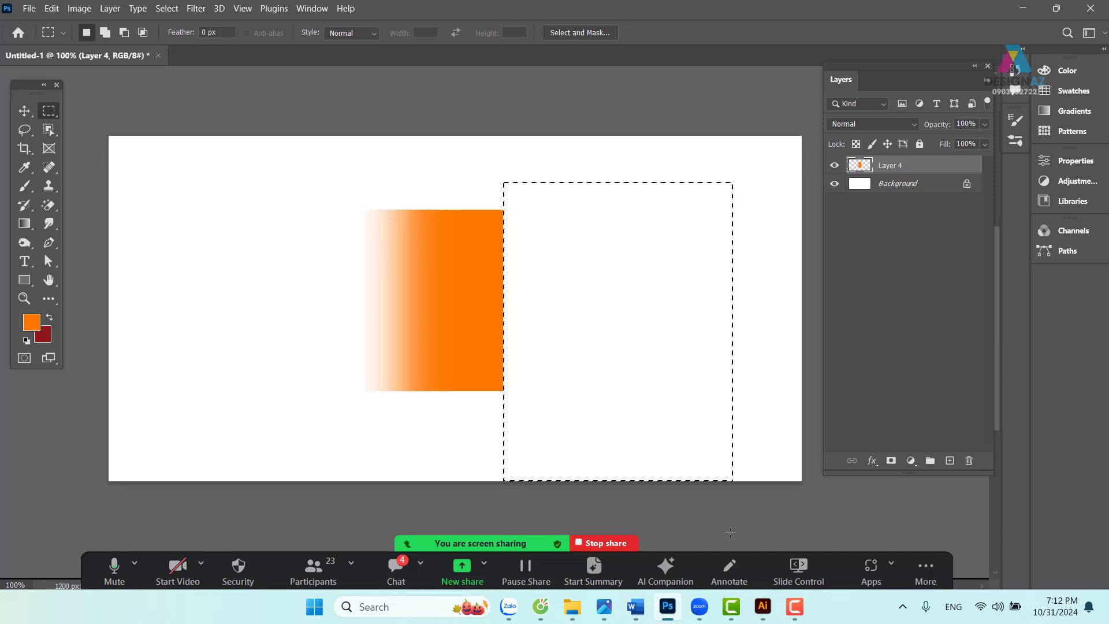
pyautogui.moveTo(321, 171); pyautogui.dragTo(550, 229)
pyautogui.press('Delete')
pyautogui.moveTo(291, 422); pyautogui.dragTo(587, 374)
pyautogui.press('Delete')
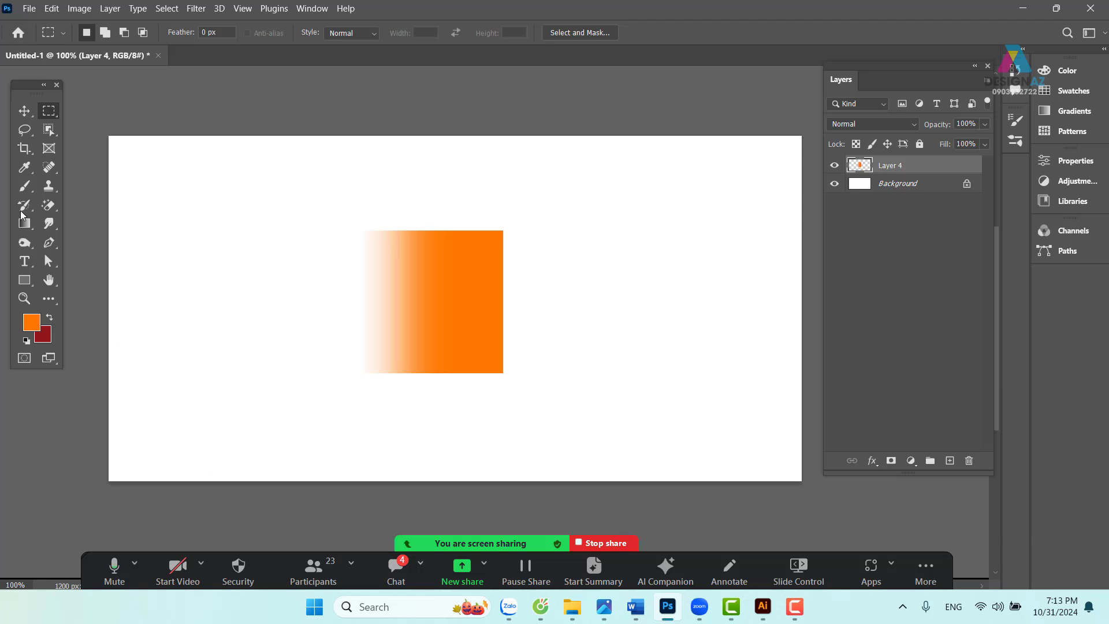
# - Delete the layer holding the orange gradient shape
pyautogui.click(27, 122)
pyautogui.click(27, 115)
pyautogui.moveTo(411, 265)
pyautogui.mouseDown()
pyautogui.moveTo(425, 278)
pyautogui.moveTo(429, 271)
pyautogui.mouseUp()
pyautogui.press('Delete')
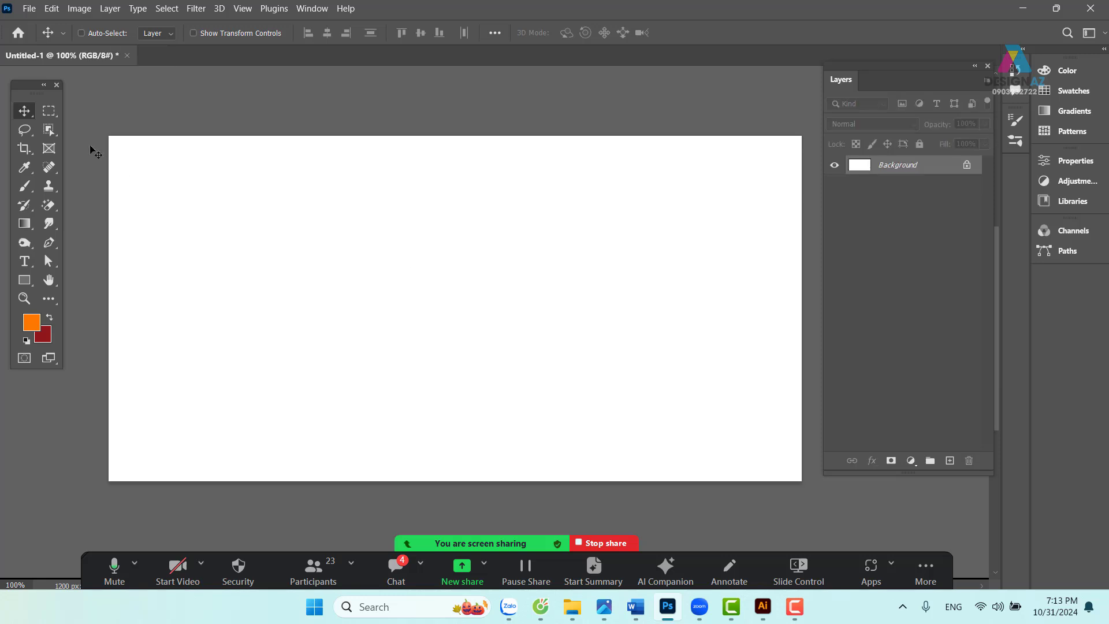
# - Set the foreground colour to blue 006ddd and fill a centre square with it, then deselect
pyautogui.click(48, 110)
pyautogui.moveTo(361, 182); pyautogui.dragTo(593, 413)
pyautogui.click(31, 322)
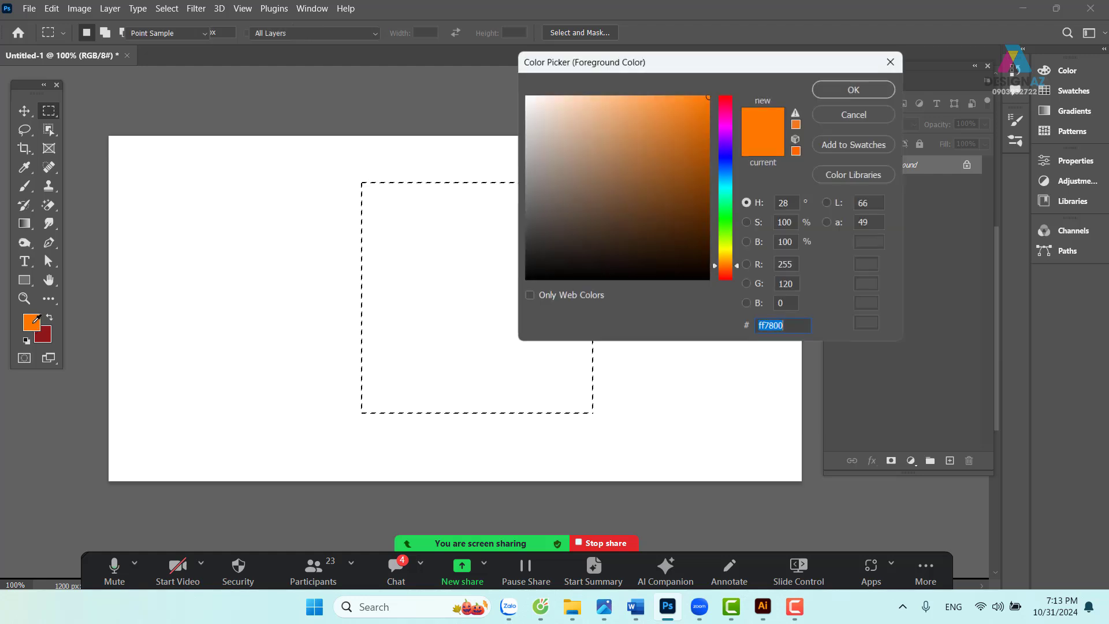
pyautogui.click(723, 178)
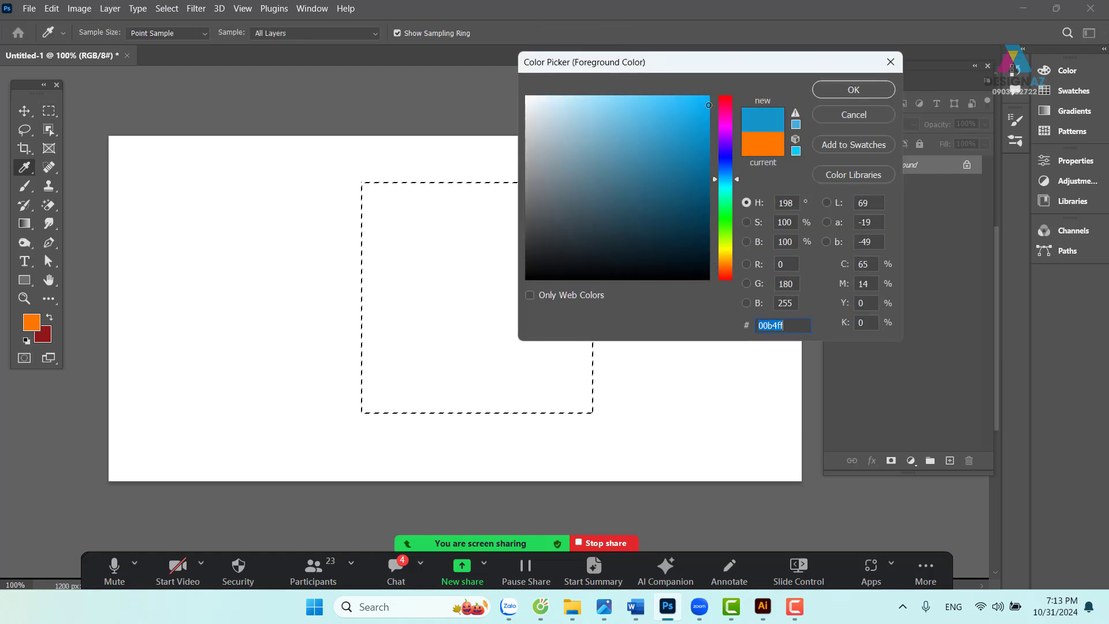
pyautogui.moveTo(722, 178); pyautogui.dragTo(721, 172)
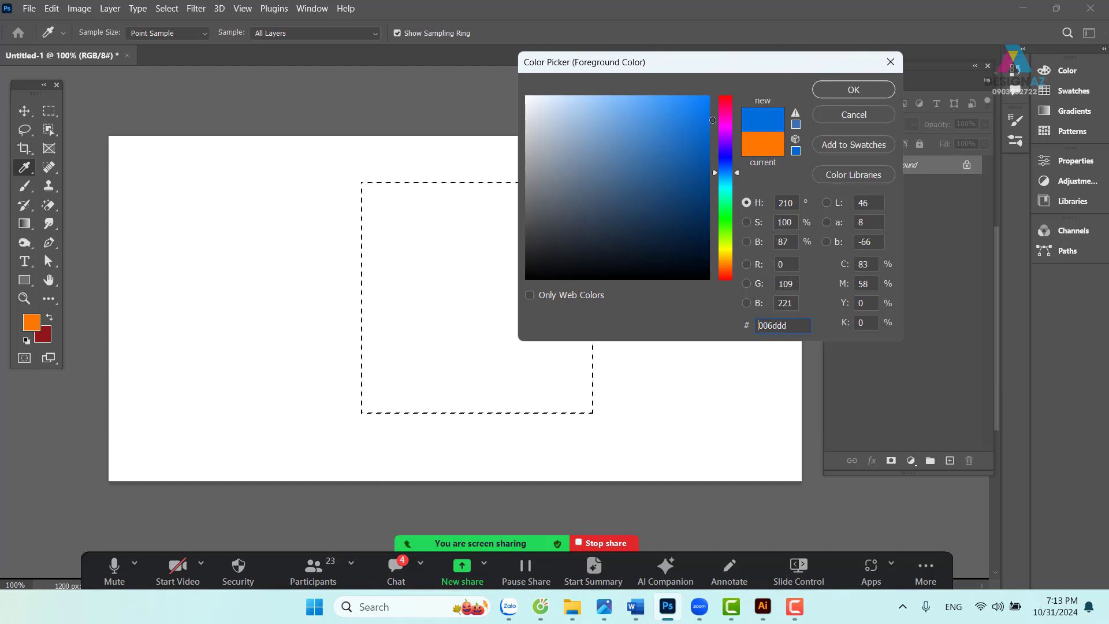
pyautogui.click(849, 93)
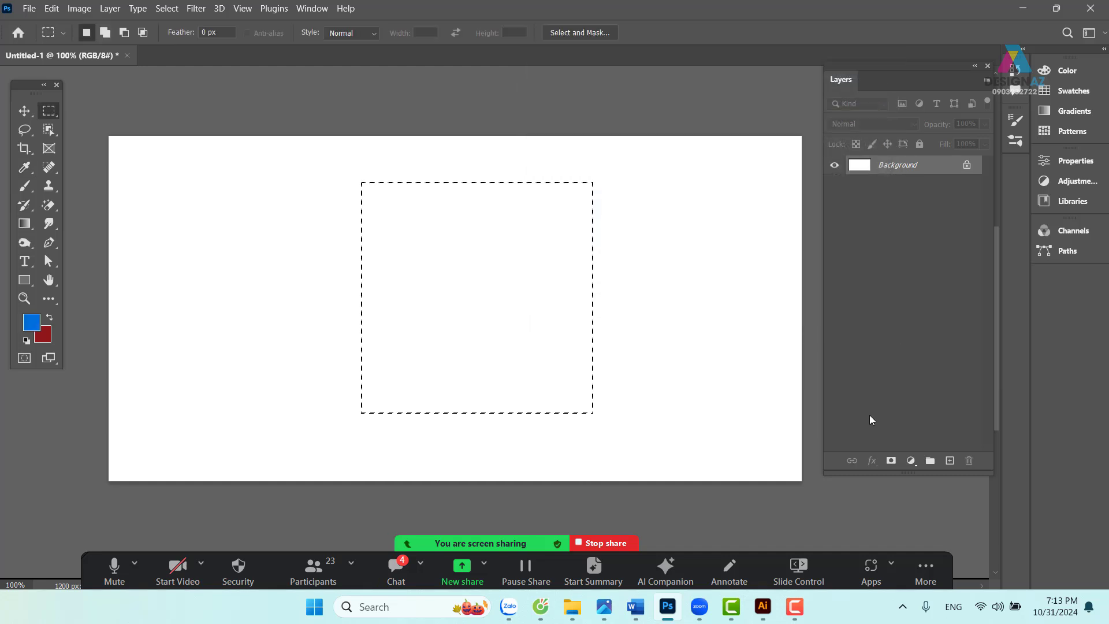
pyautogui.hotkey('alt', 'BackSpace')
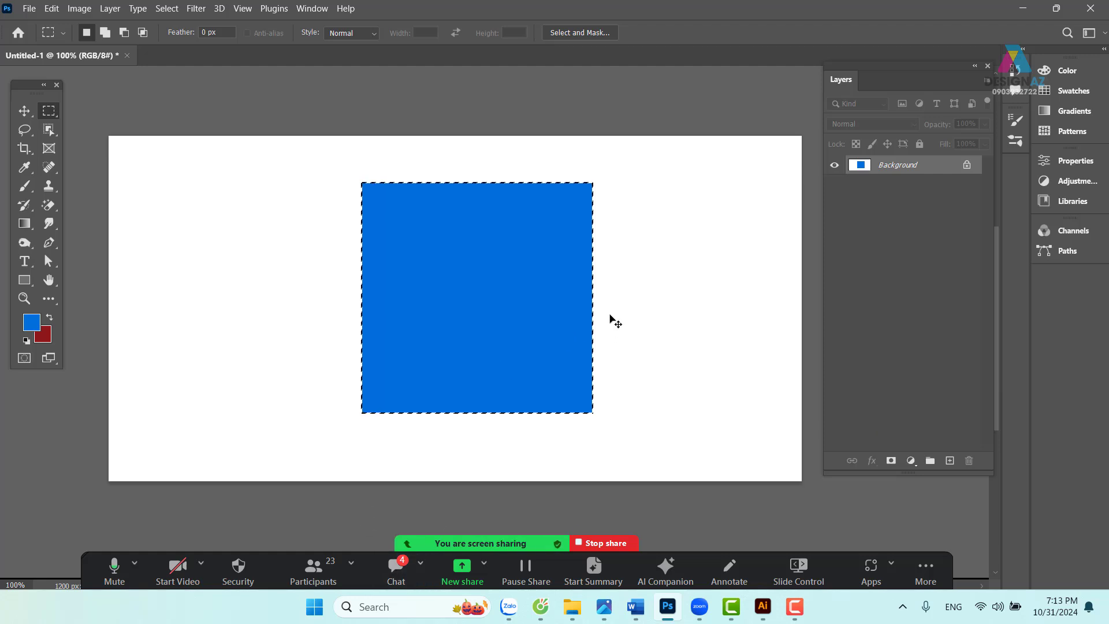
pyautogui.hotkey('ctrl', 'd')
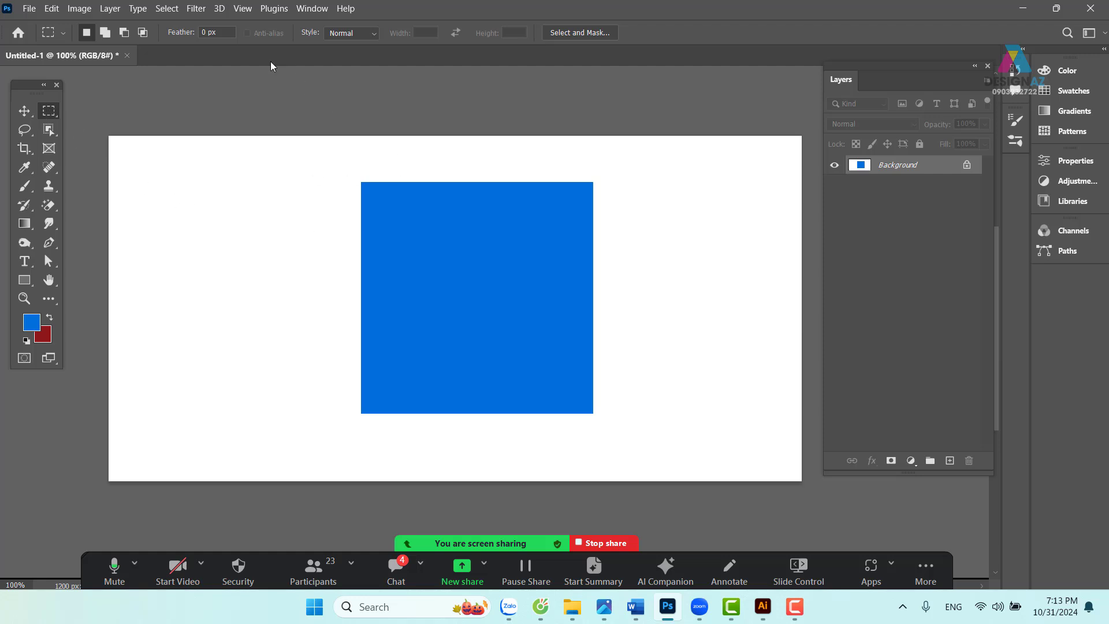
# - Cancel a Fill of the left area, undo the blue square, and add an empty new Layer 1
pyautogui.moveTo(110, 137); pyautogui.dragTo(391, 522)
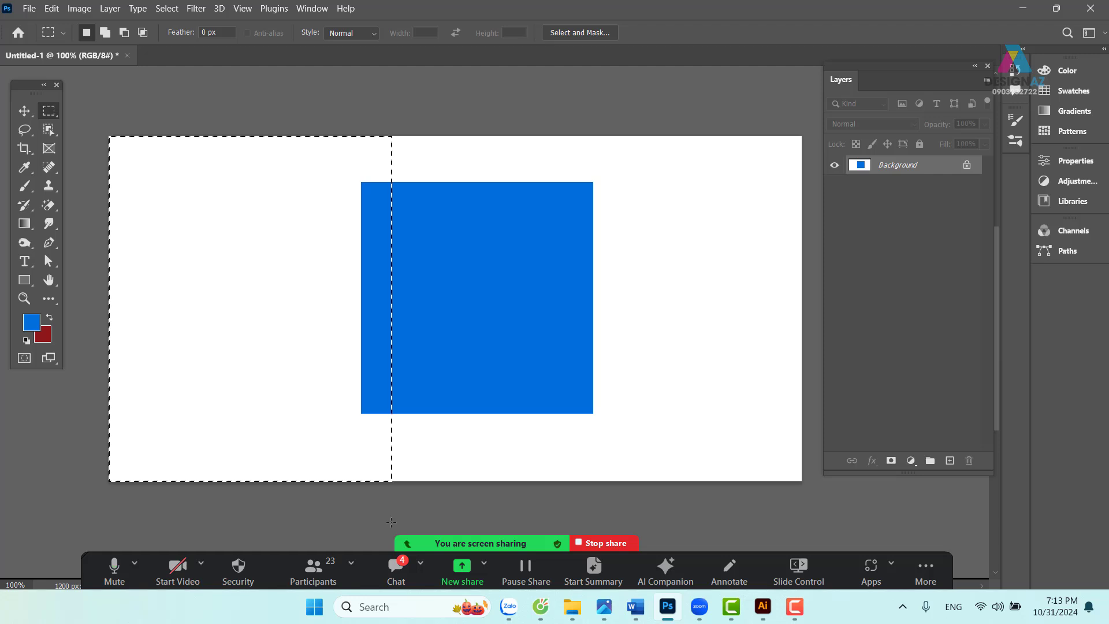
pyautogui.hotkey('shift', 'F5')
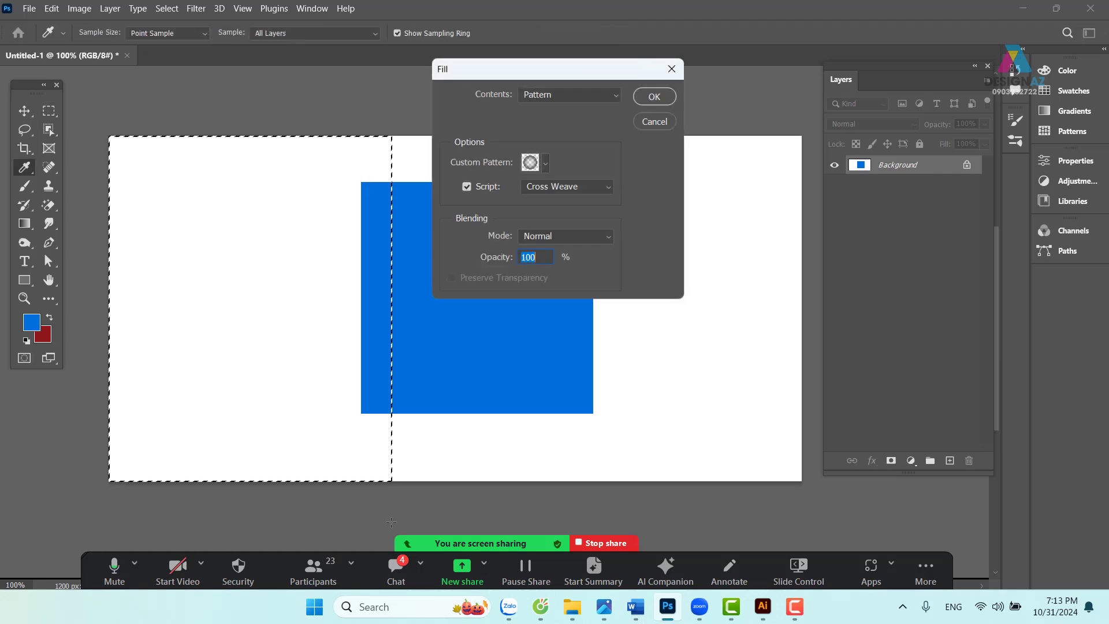
pyautogui.click(672, 69)
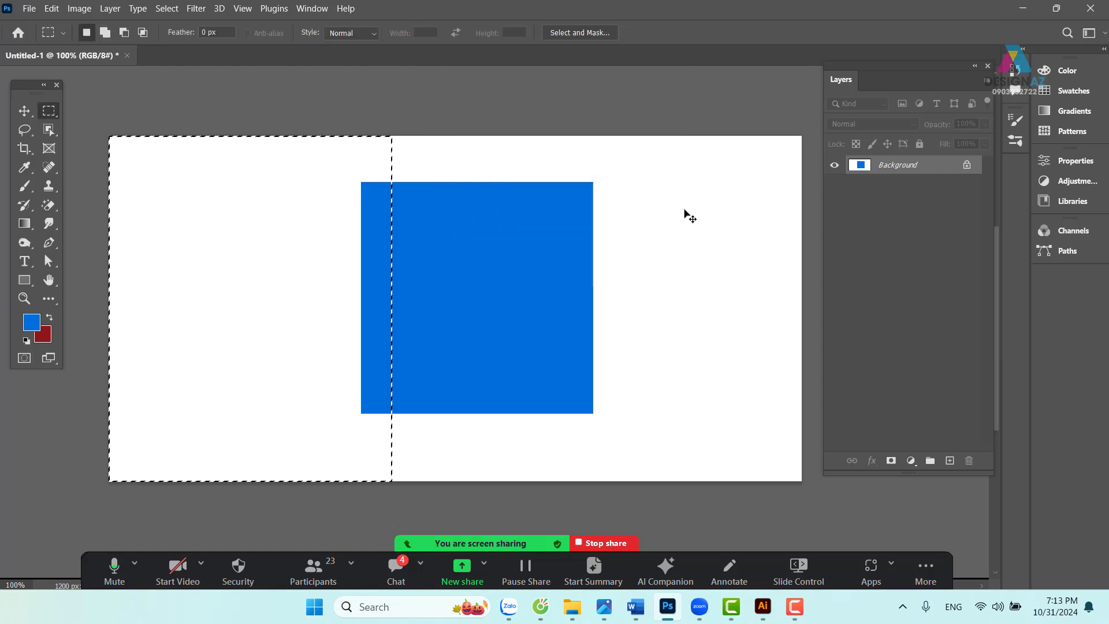
pyautogui.hotkey('ctrl', 'z')
pyautogui.hotkey('ctrl', 'z')
pyautogui.hotkey('ctrl', 'z')
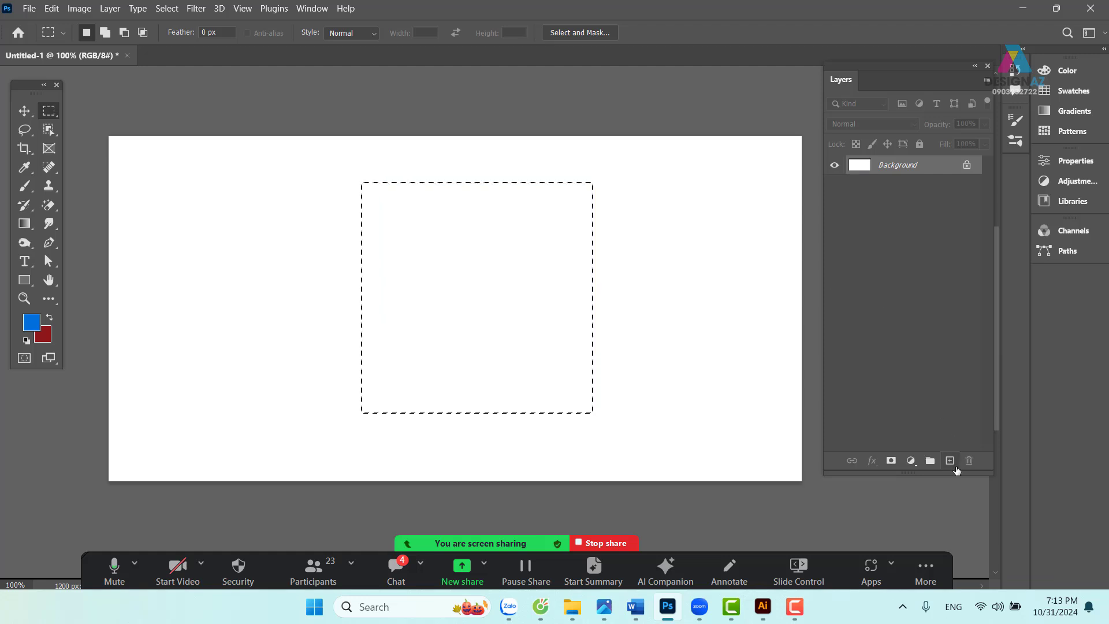
pyautogui.click(950, 461)
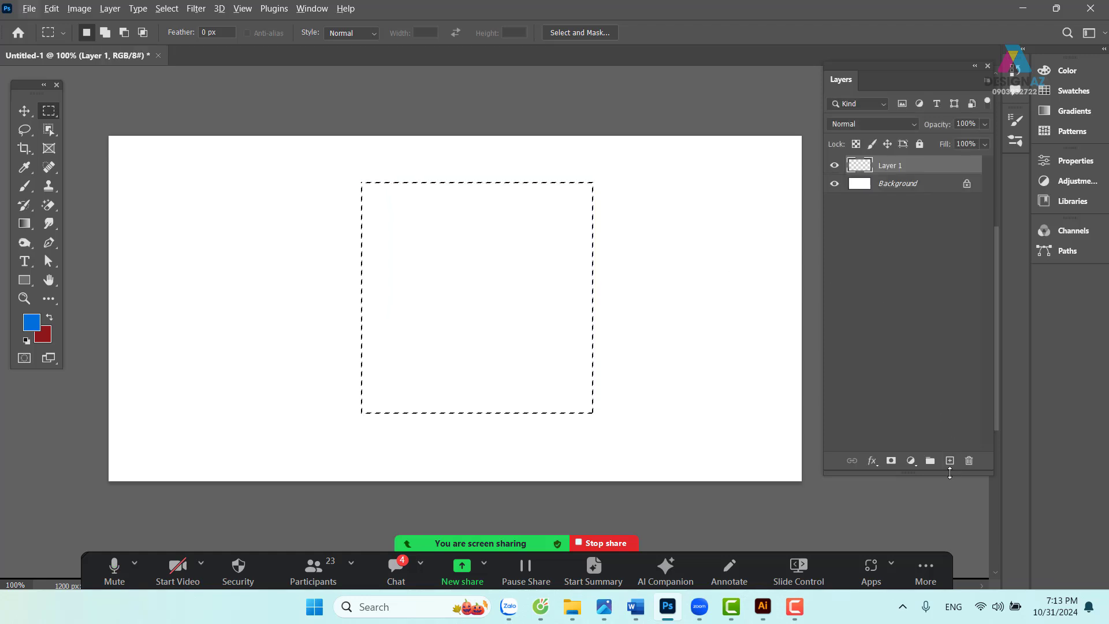
# - Fill the square selection on Layer 1 with blue and deselect it
pyautogui.hotkey('alt', 'BackSpace')
pyautogui.press('v')
pyautogui.hotkey('ctrl', 'd')
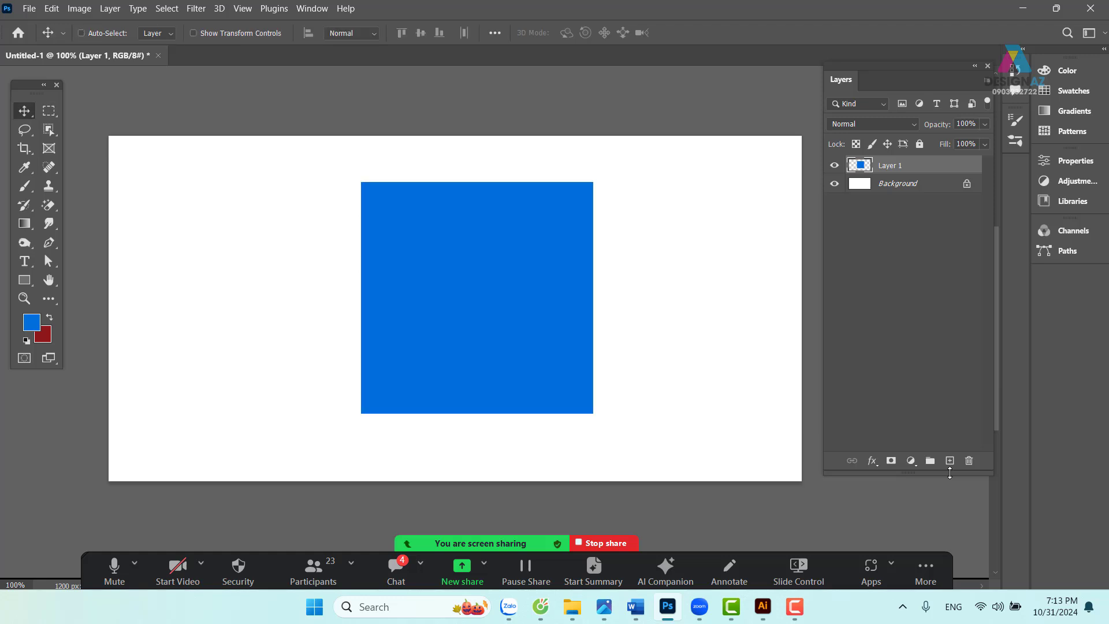
# - Marquee-select the canvas's left part, test clearing it, undo, and open the selection's context menu
pyautogui.press('m')
pyautogui.moveTo(110, 137); pyautogui.dragTo(391, 480)
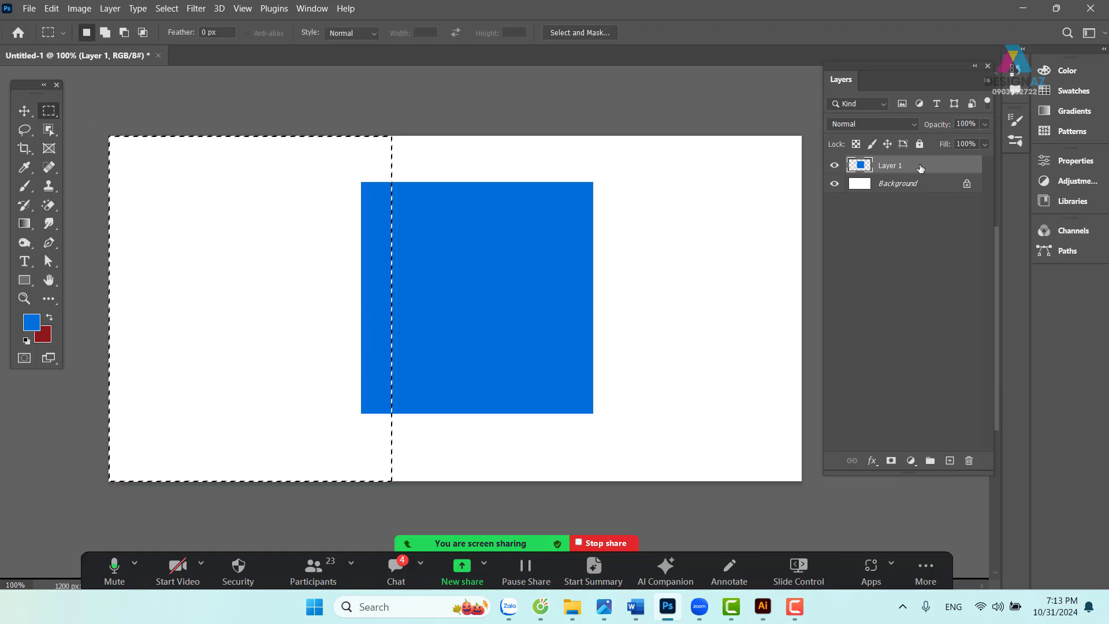
pyautogui.press('Delete')
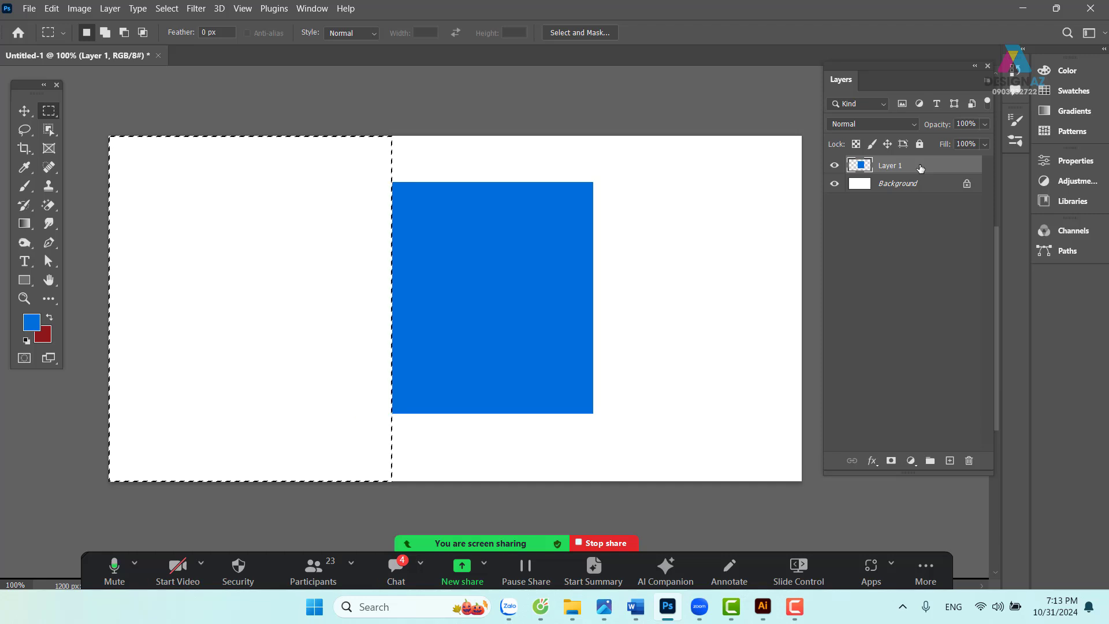
pyautogui.hotkey('ctrl', 'z')
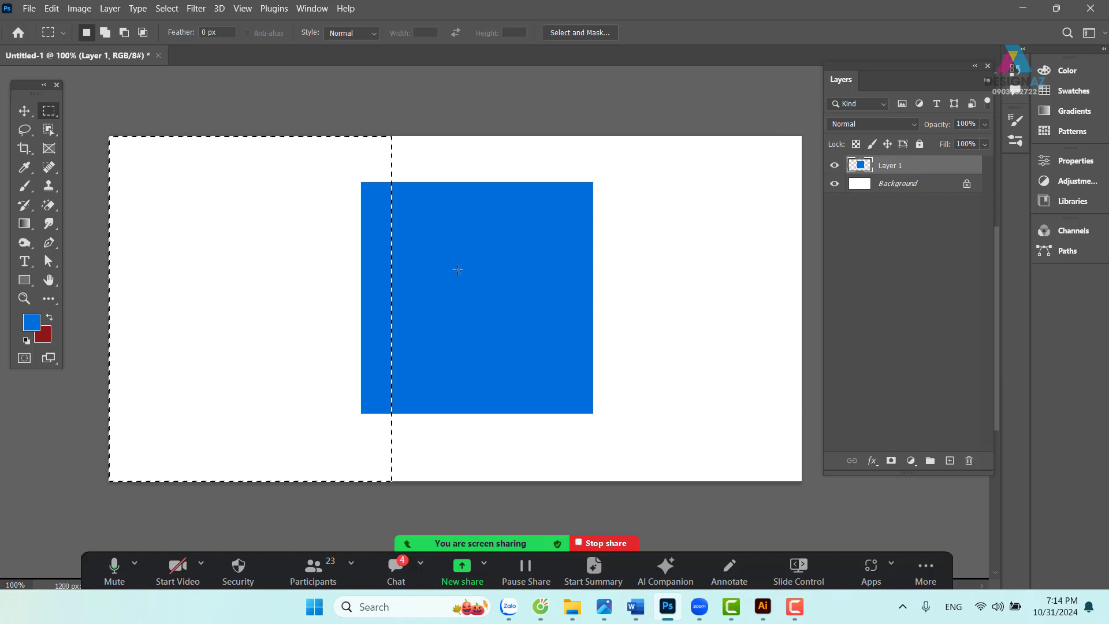
pyautogui.rightClick(296, 266)
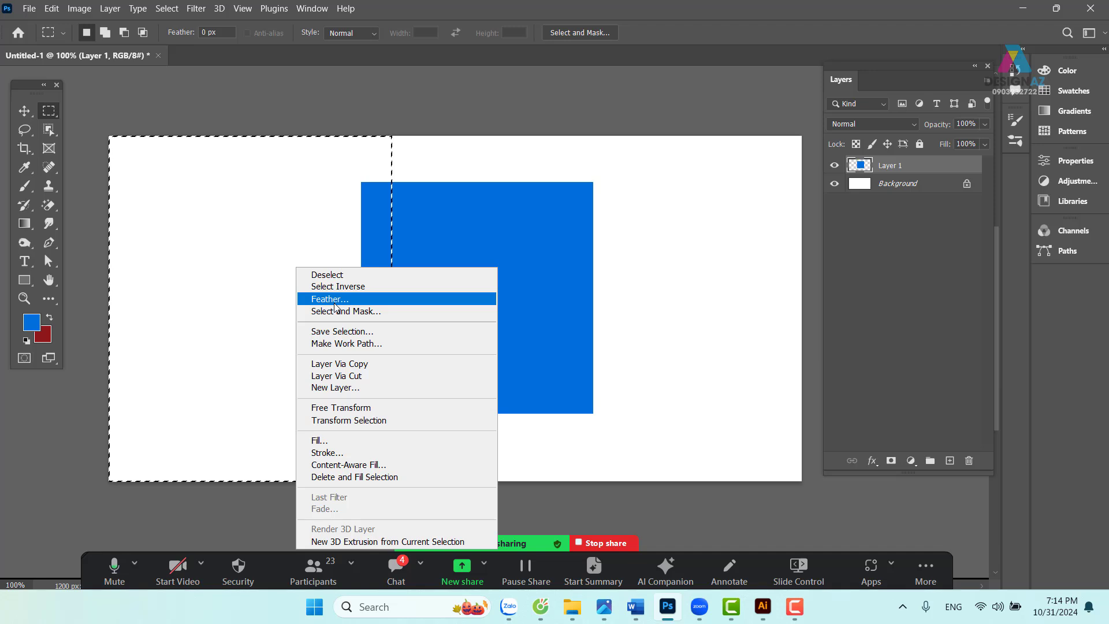
# - Feather the selection 80 px, delete it three times to fade the square's left edge, then deselect
pyautogui.click(335, 301)
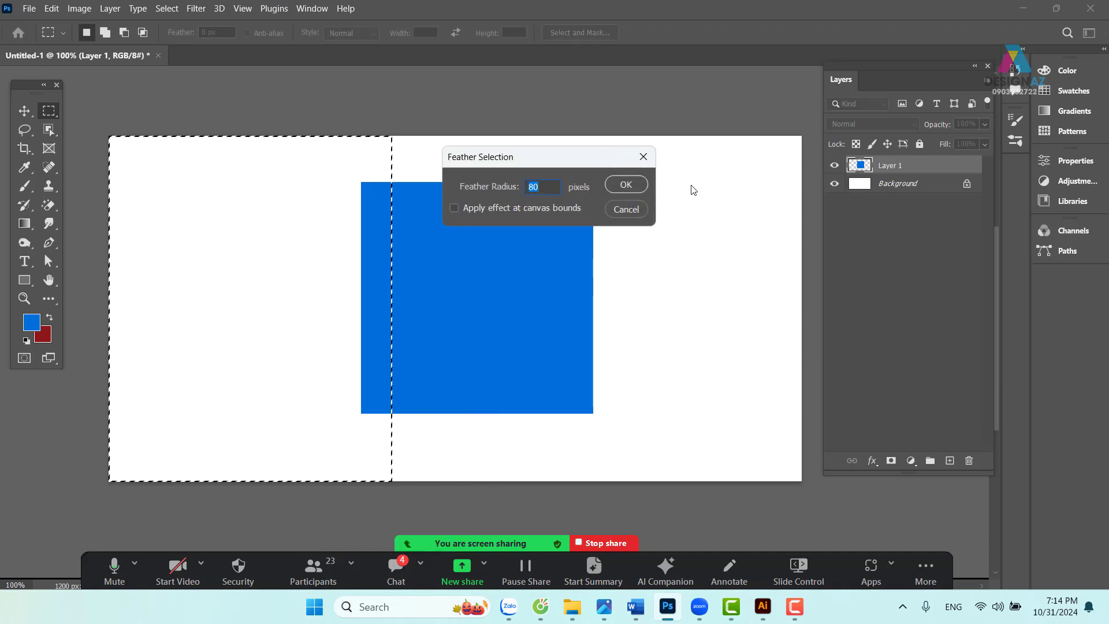
pyautogui.click(632, 184)
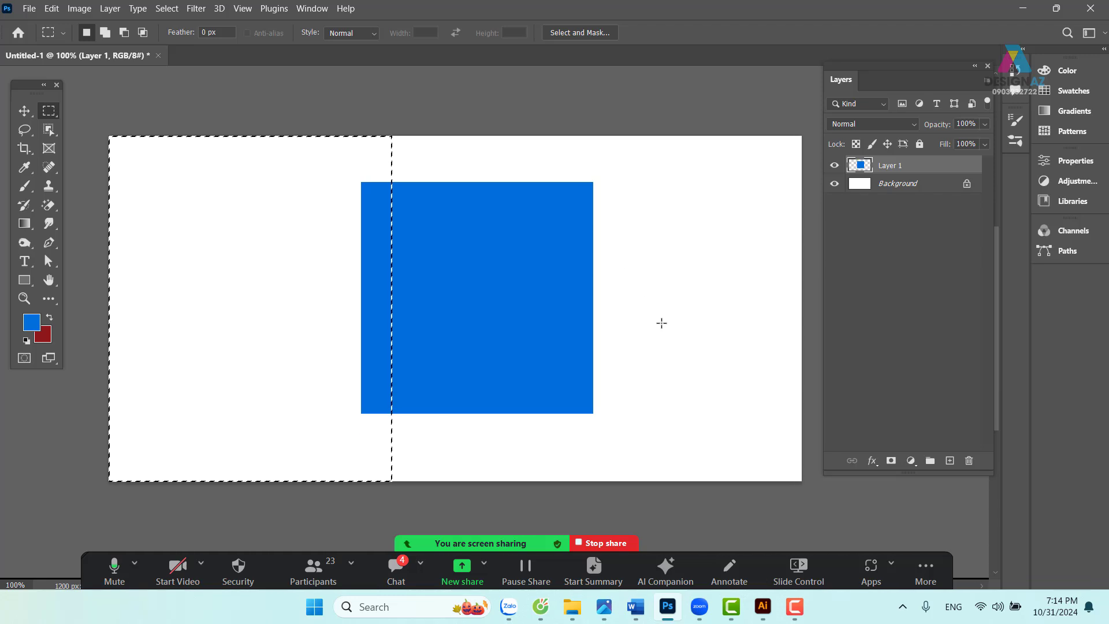
pyautogui.press('Delete')
pyautogui.press('Delete')
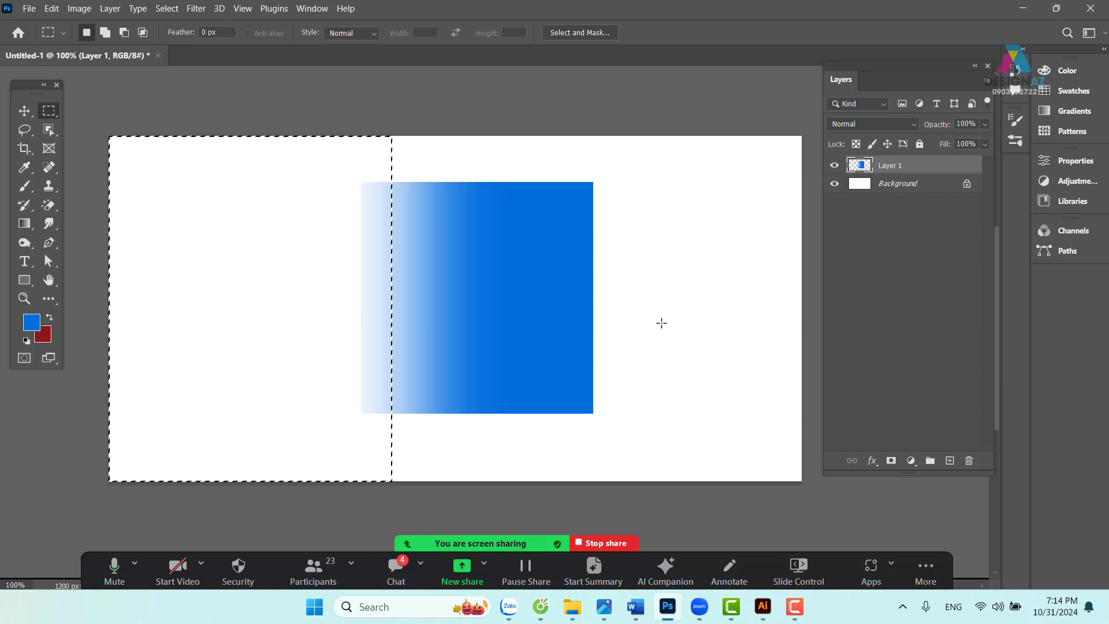
pyautogui.press('Delete')
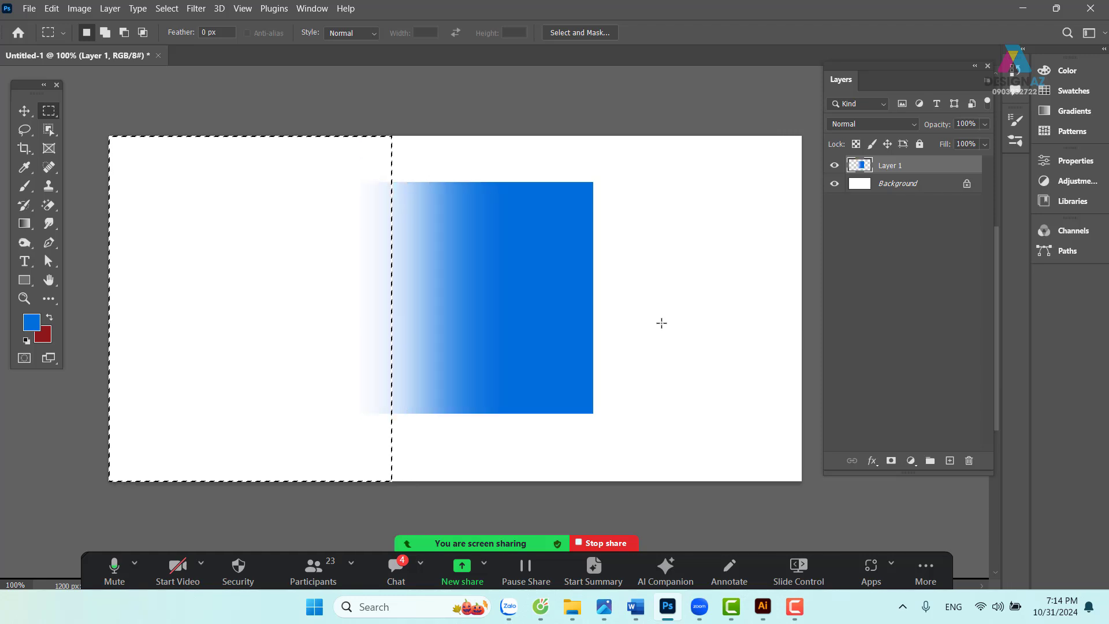
pyautogui.press('Delete')
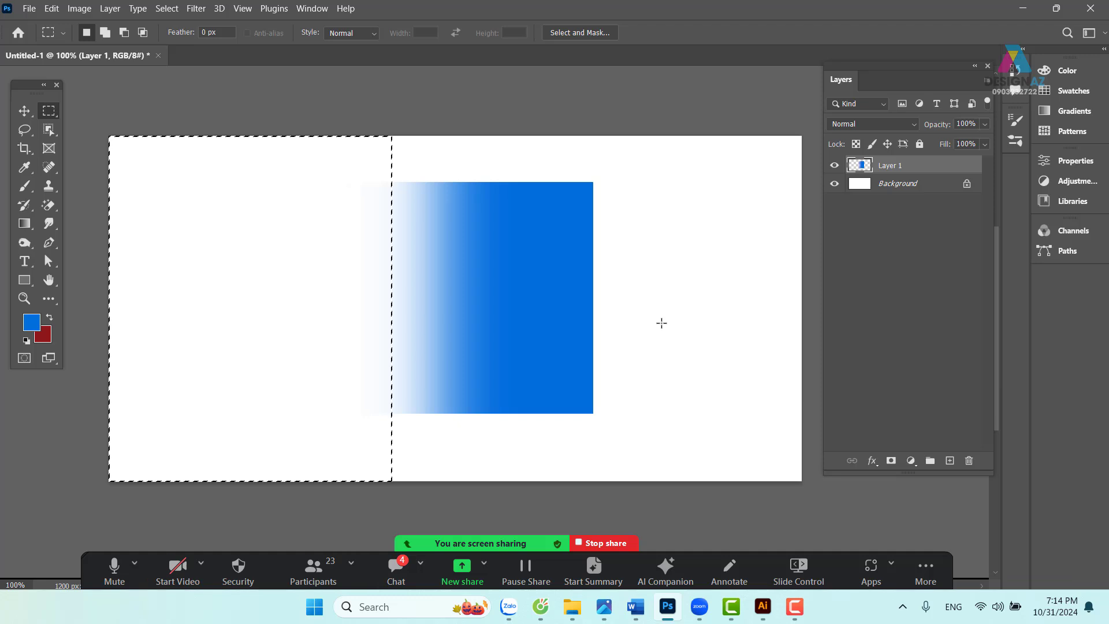
pyautogui.press('v')
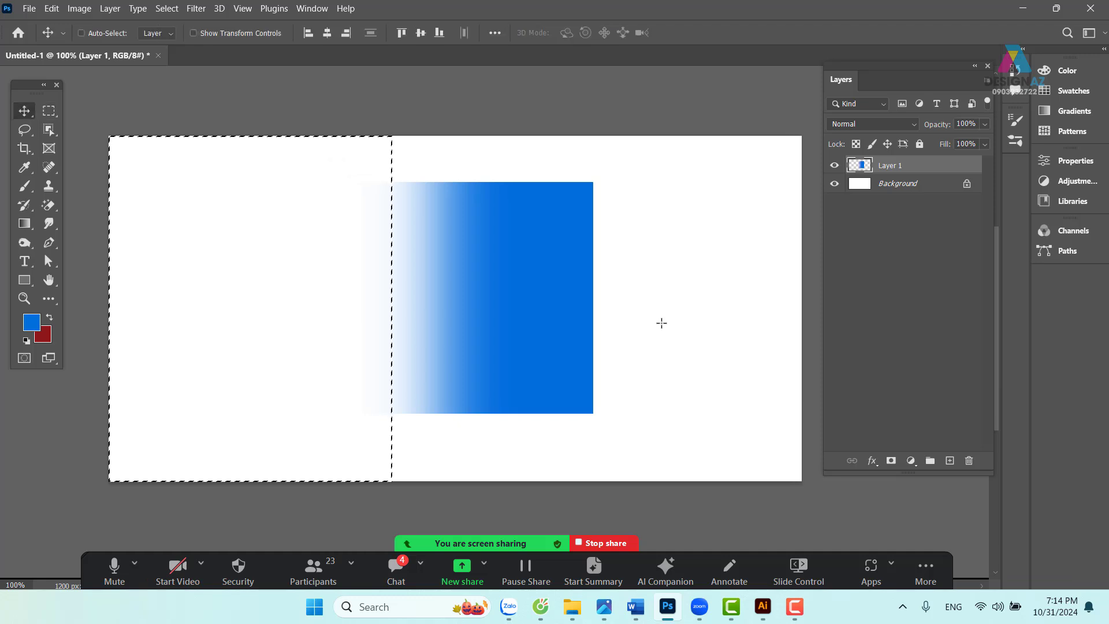
pyautogui.hotkey('ctrl', 'd')
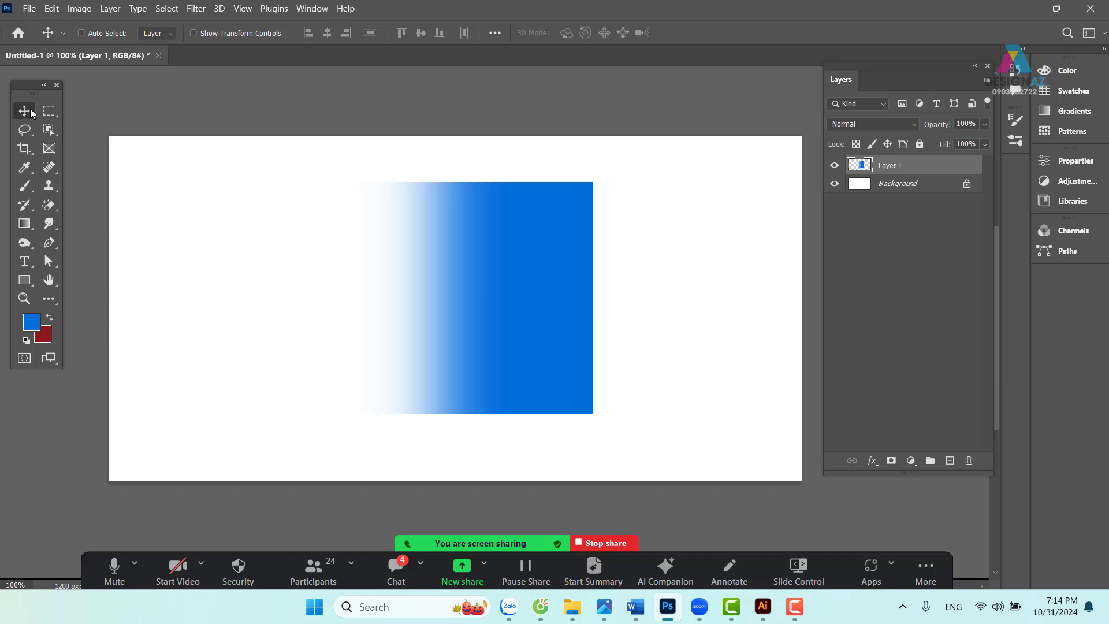
# - Delete the blue gradient layer, Layer 1
pyautogui.rightClick(532, 257)
pyautogui.moveTo(500, 286); pyautogui.dragTo(531, 263)
pyautogui.press('Delete')
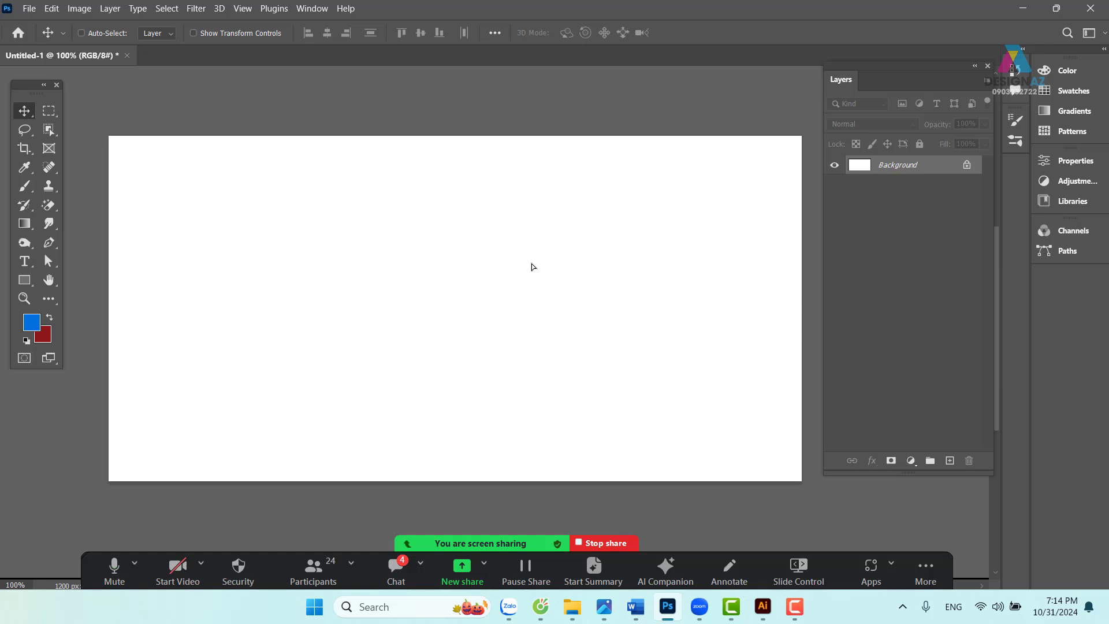
# - Open the blue-and-pink flower JPG from the L'OREAL PARIS folder using its copied path
pyautogui.hotkey('ctrl', 'o')
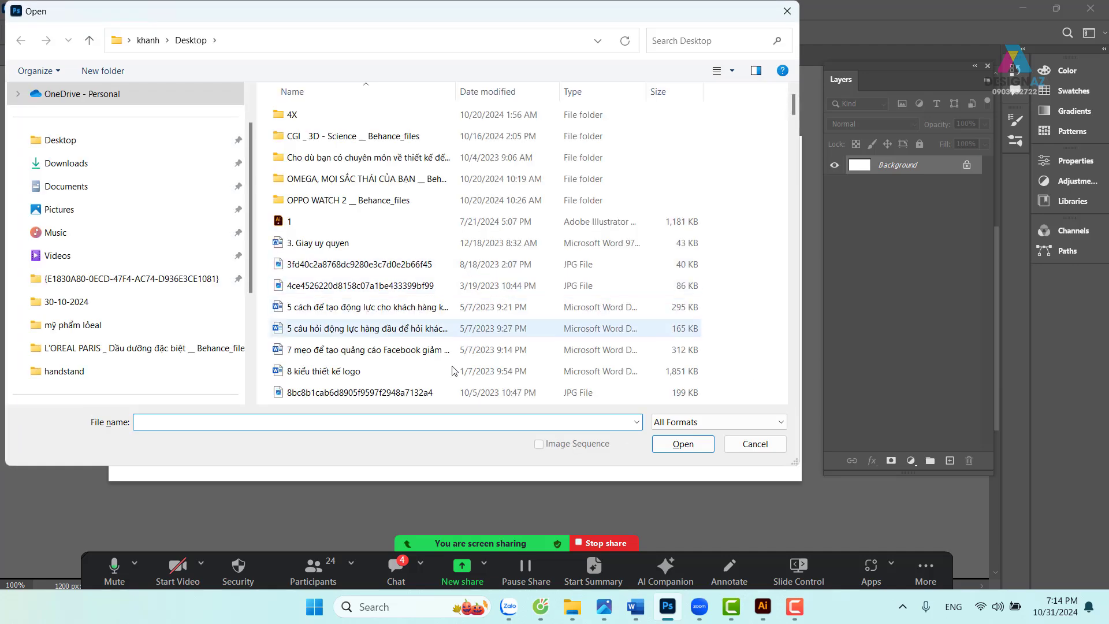
pyautogui.click(786, 10)
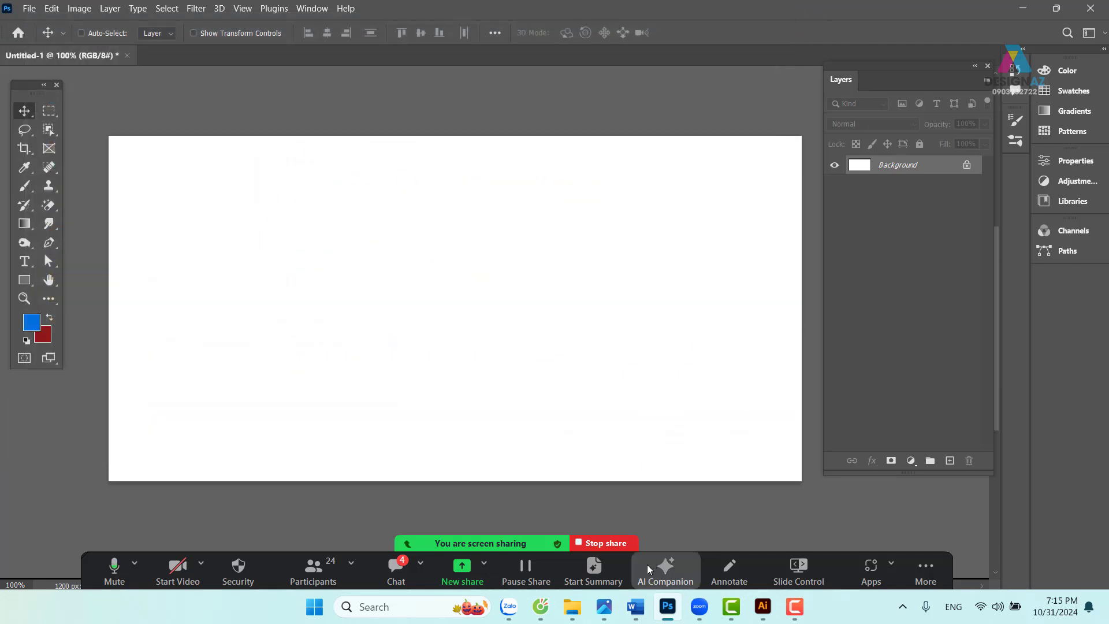
pyautogui.click(572, 606)
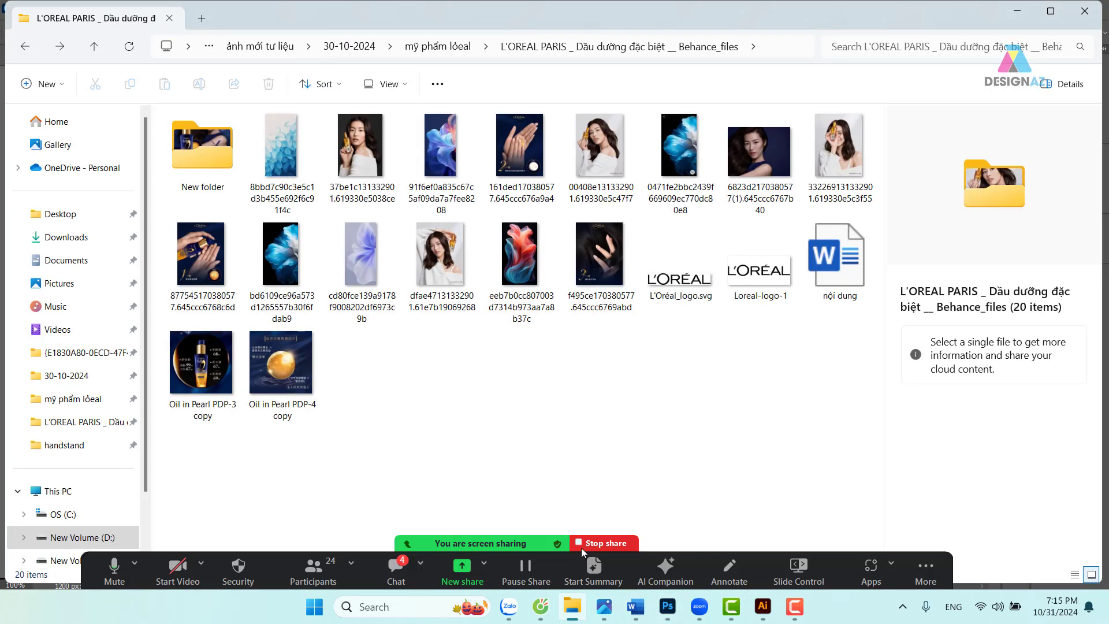
pyautogui.click(775, 46)
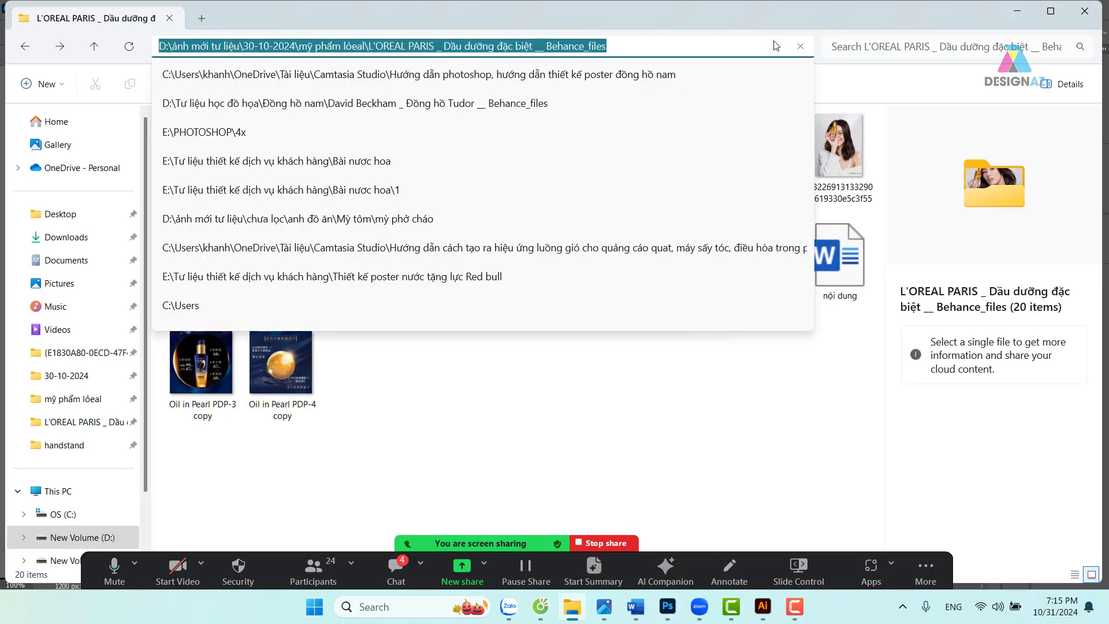
pyautogui.click(667, 609)
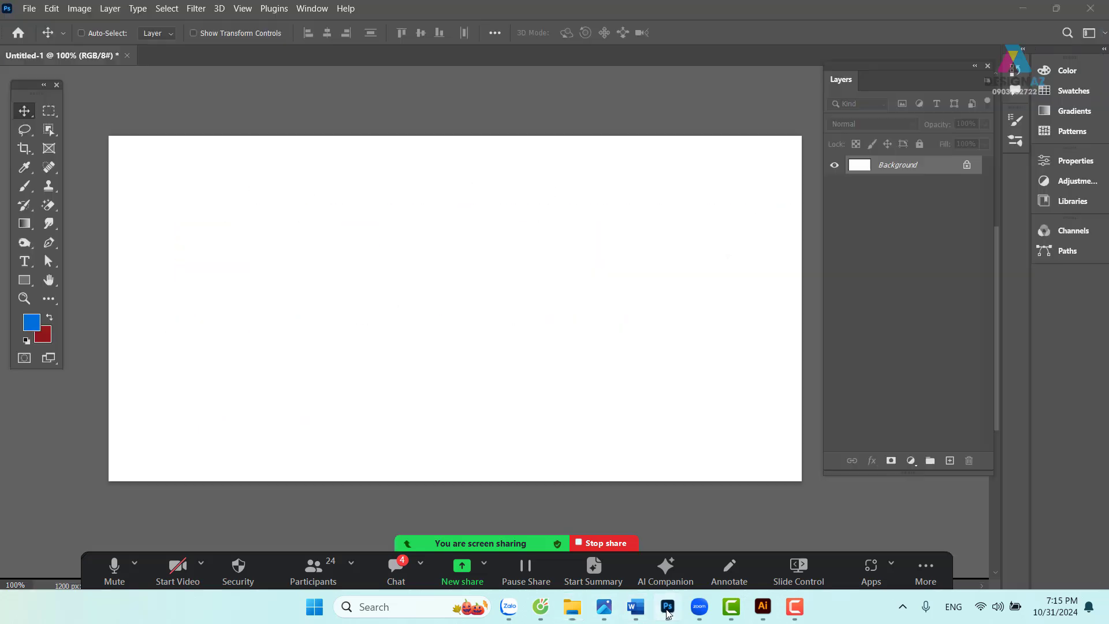
pyautogui.hotkey('ctrl', 'o')
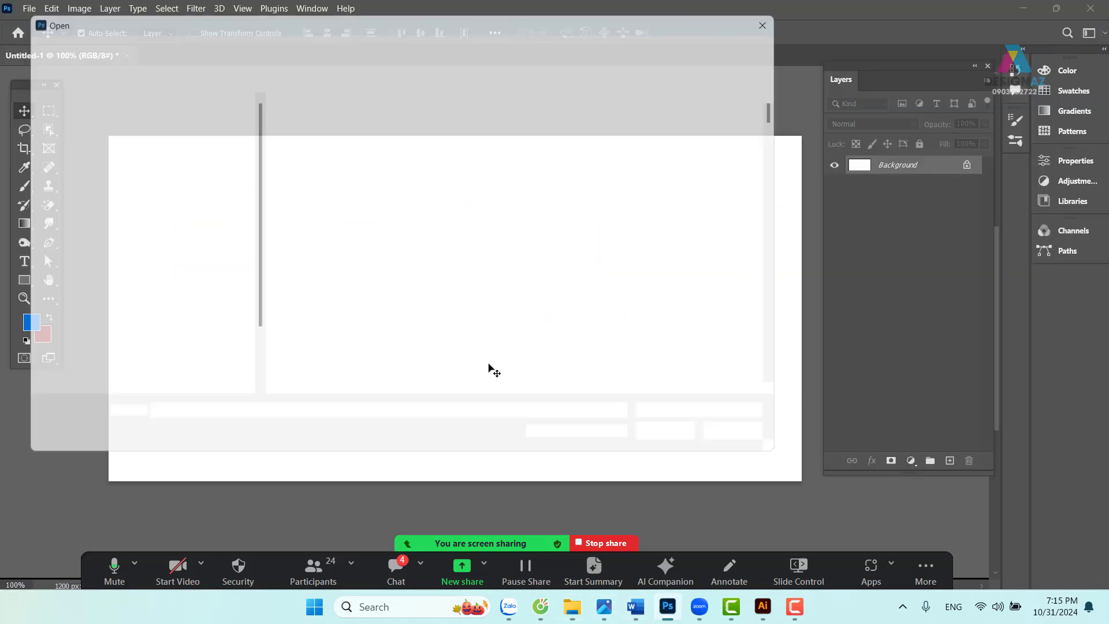
pyautogui.write("D:\\dịch mới ta đầu\\30-10-2024\\mỹ phẩm lòeal\\L'OREAL PARIS _ Dầu dưỡng đặc biệt __ Behance_files")
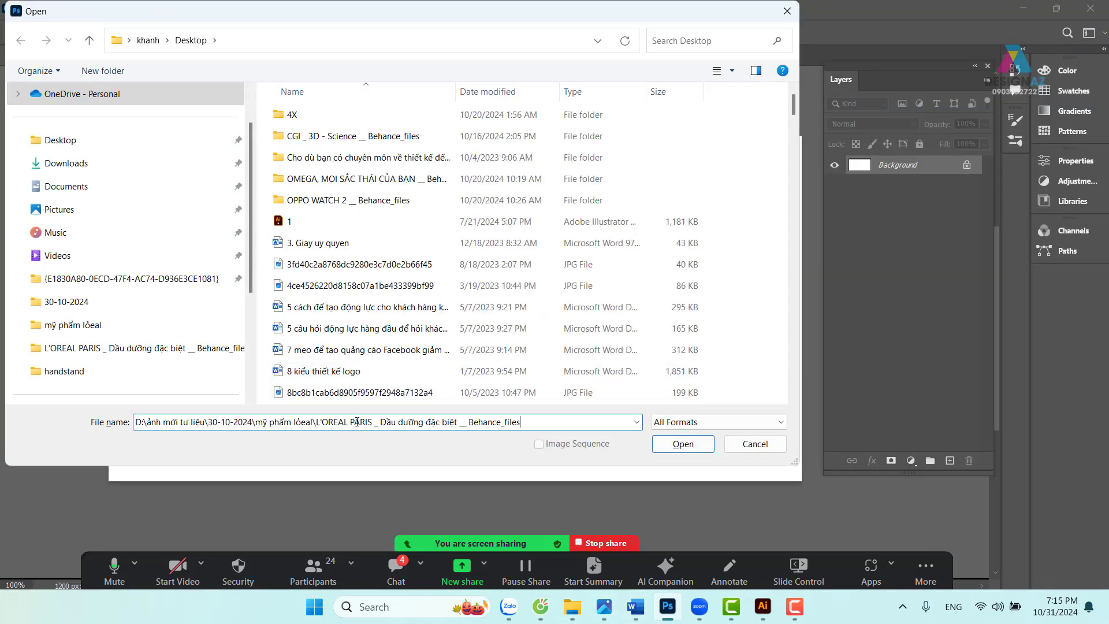
pyautogui.press('Return')
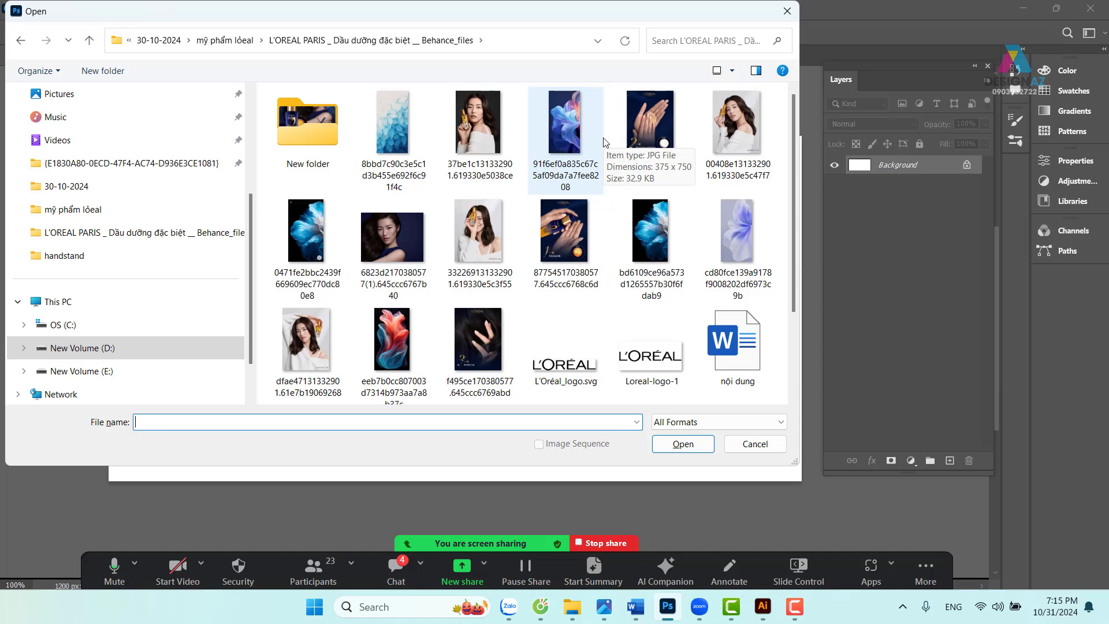
pyautogui.click(565, 137)
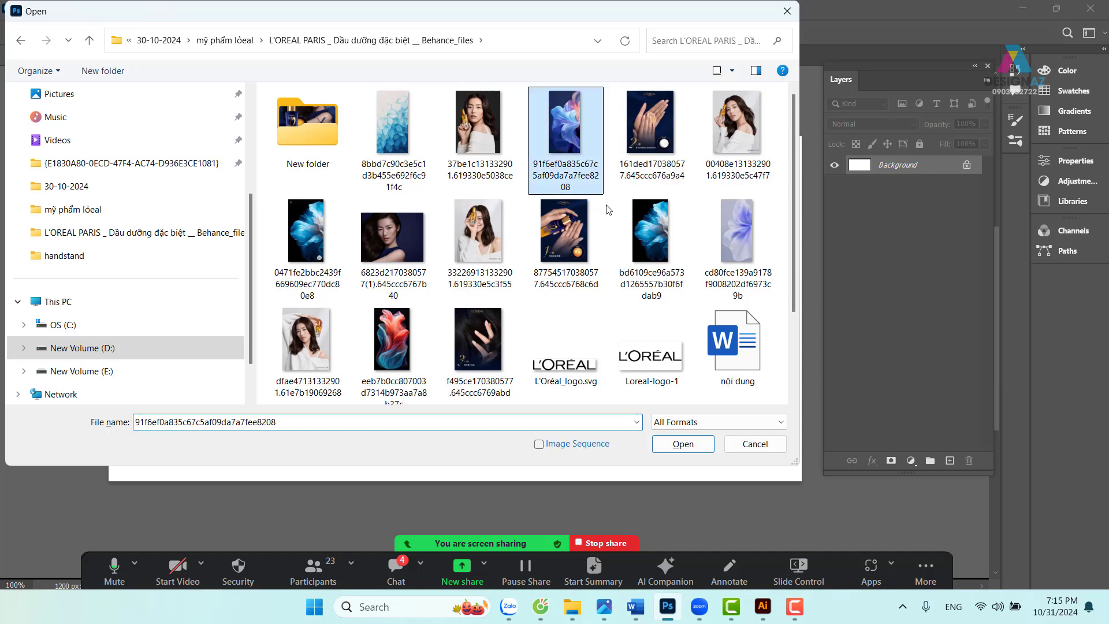
pyautogui.click(667, 451)
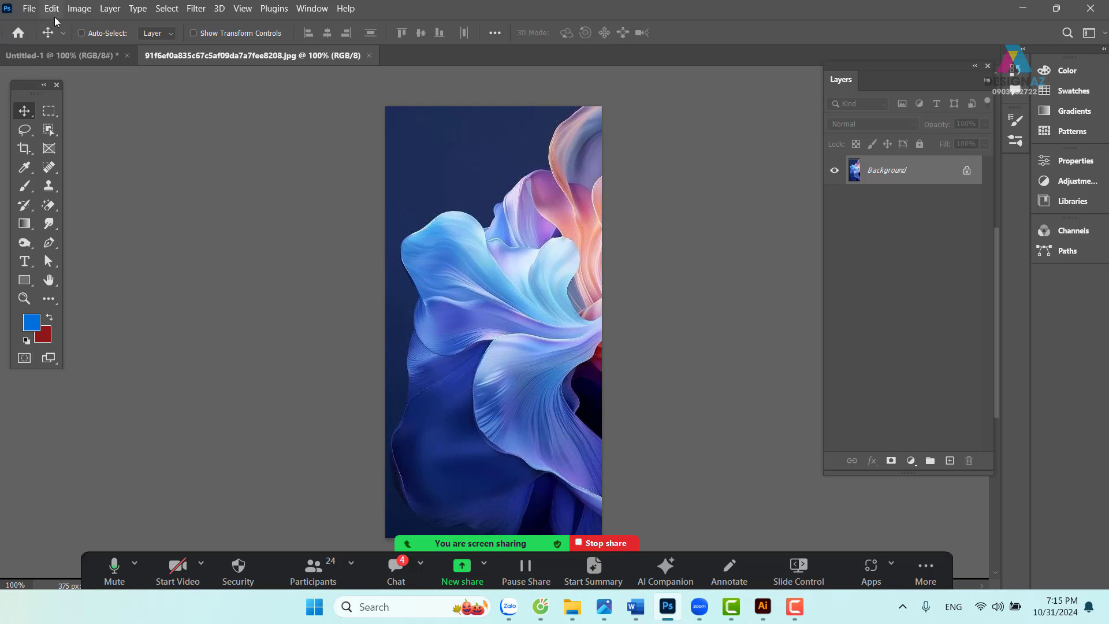
pyautogui.click(80, 9)
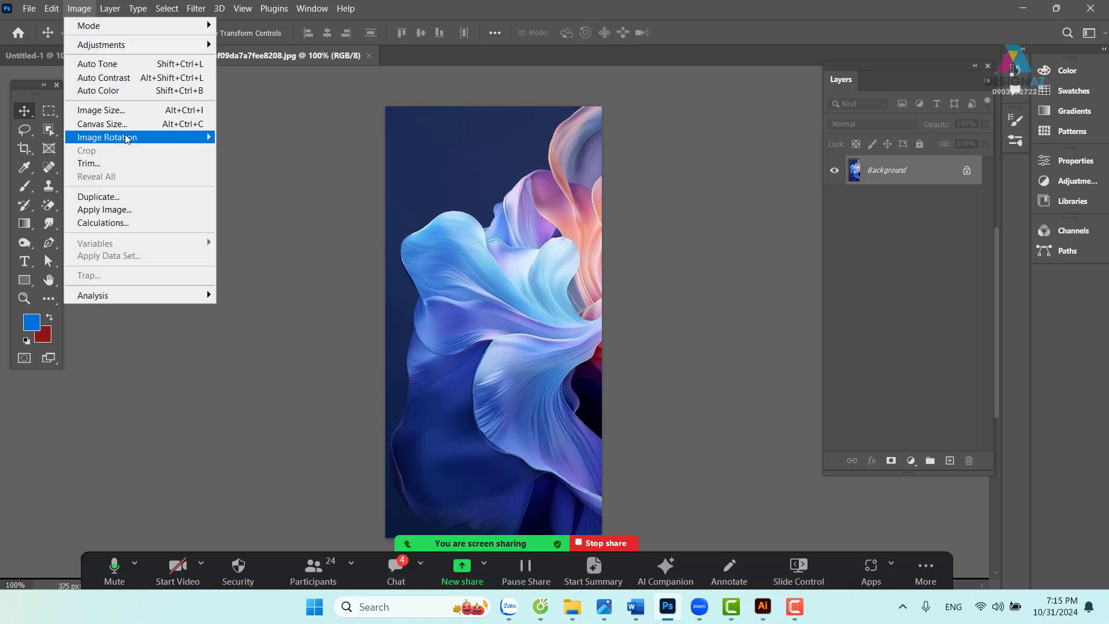
pyautogui.moveTo(173, 138)
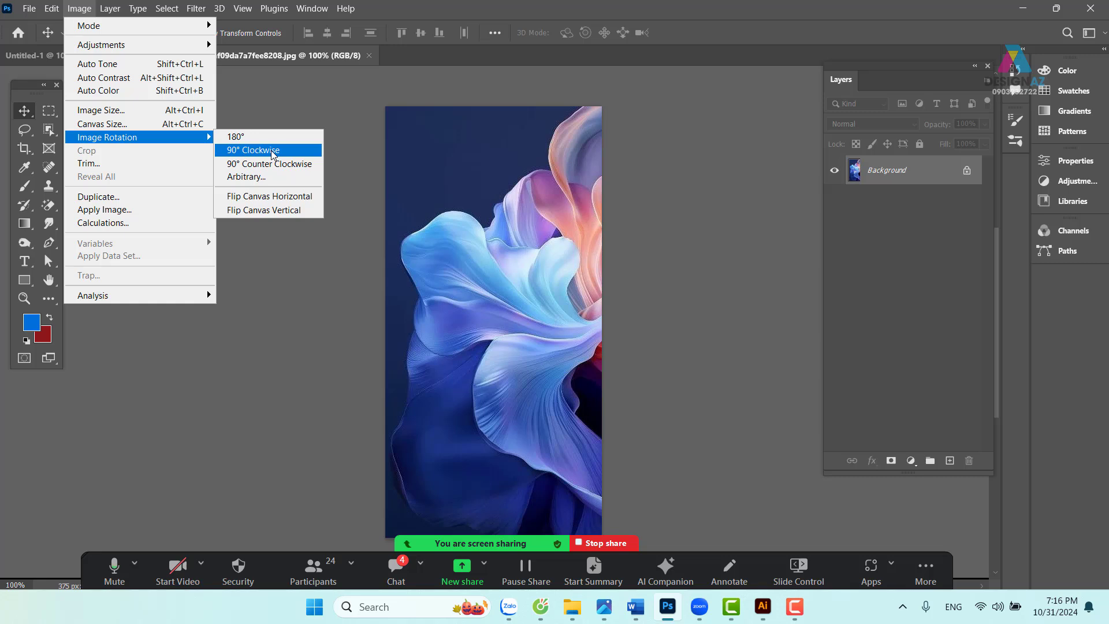
pyautogui.click(273, 152)
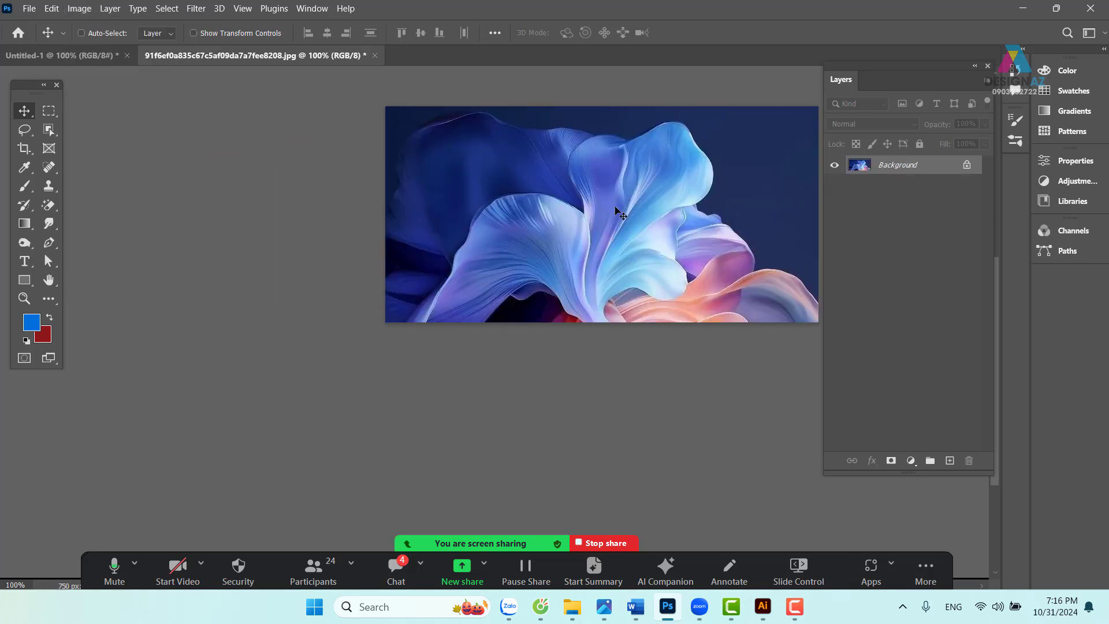
pyautogui.moveTo(683, 216); pyautogui.dragTo(502, 257)
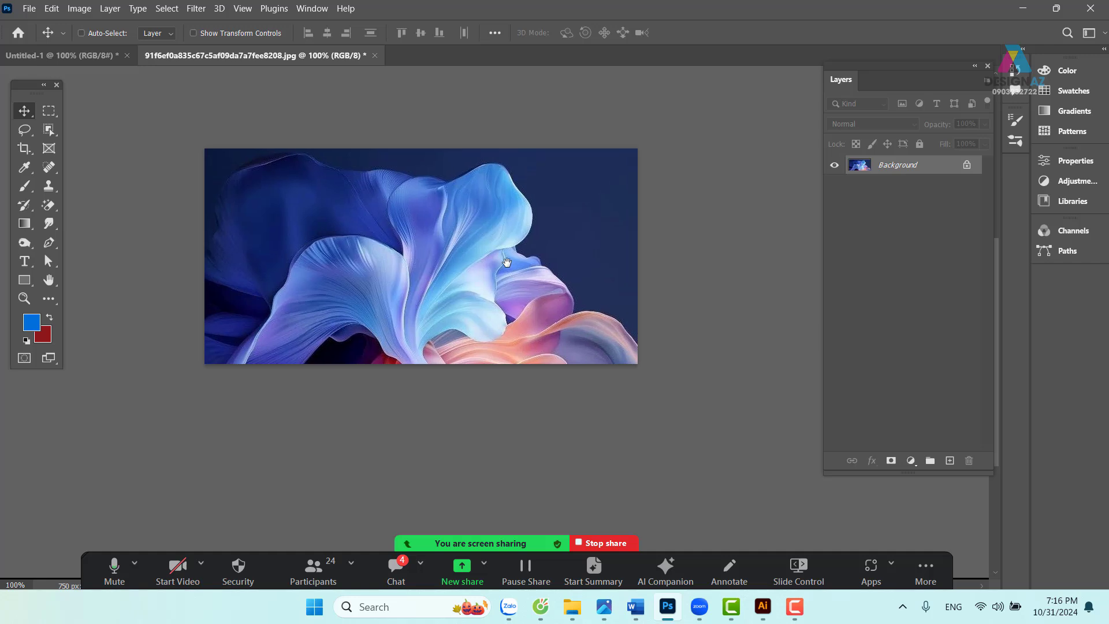
pyautogui.hotkey('ctrl', 'z')
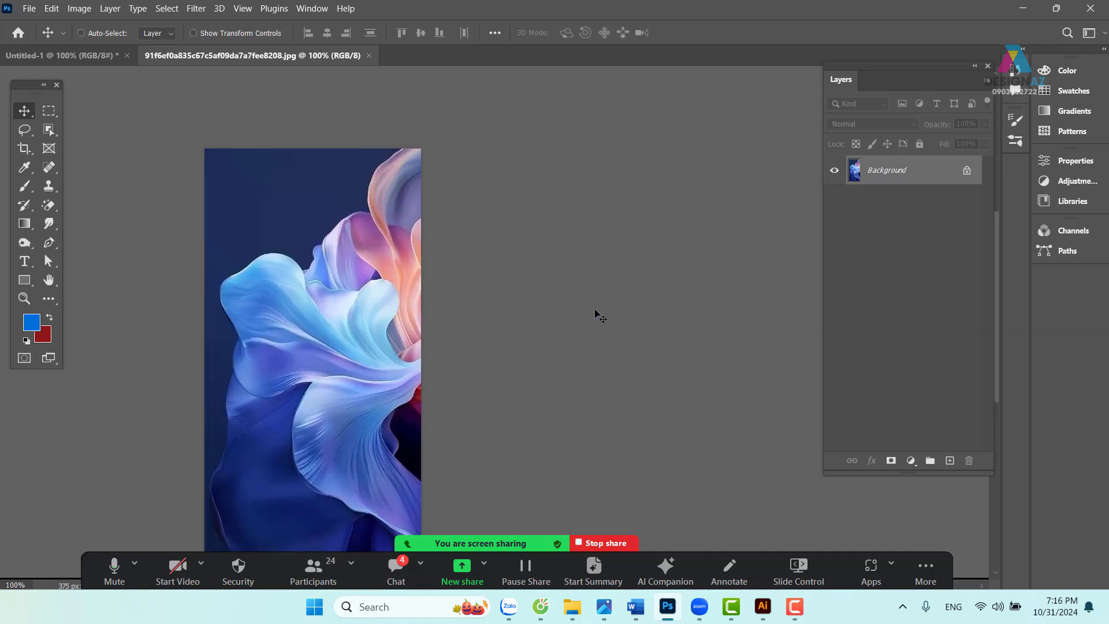
pyautogui.click(84, 11)
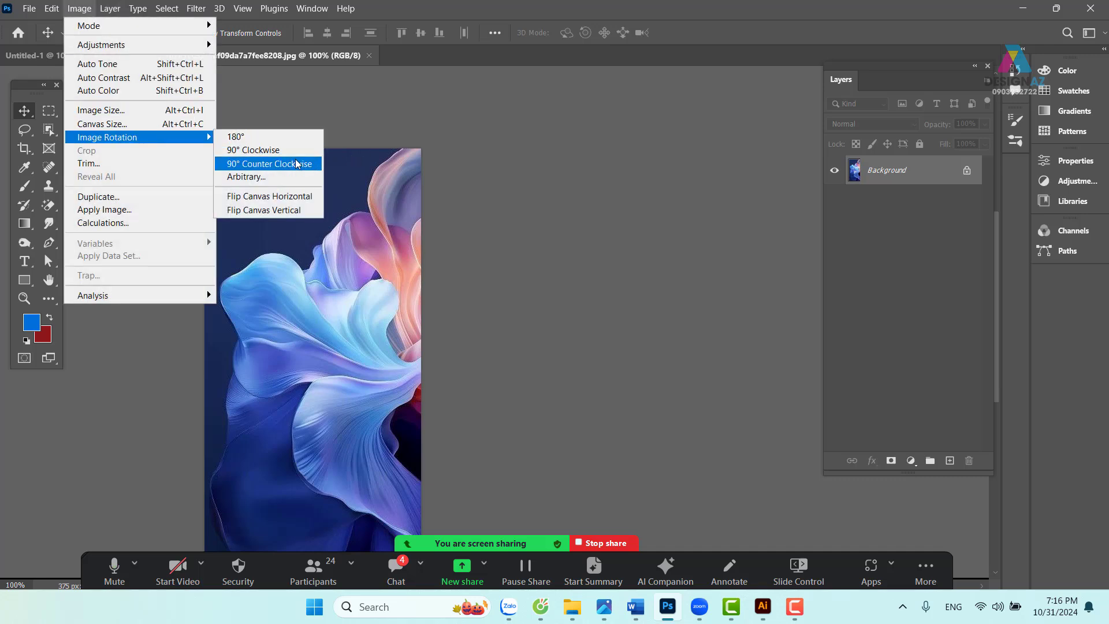
pyautogui.click(296, 164)
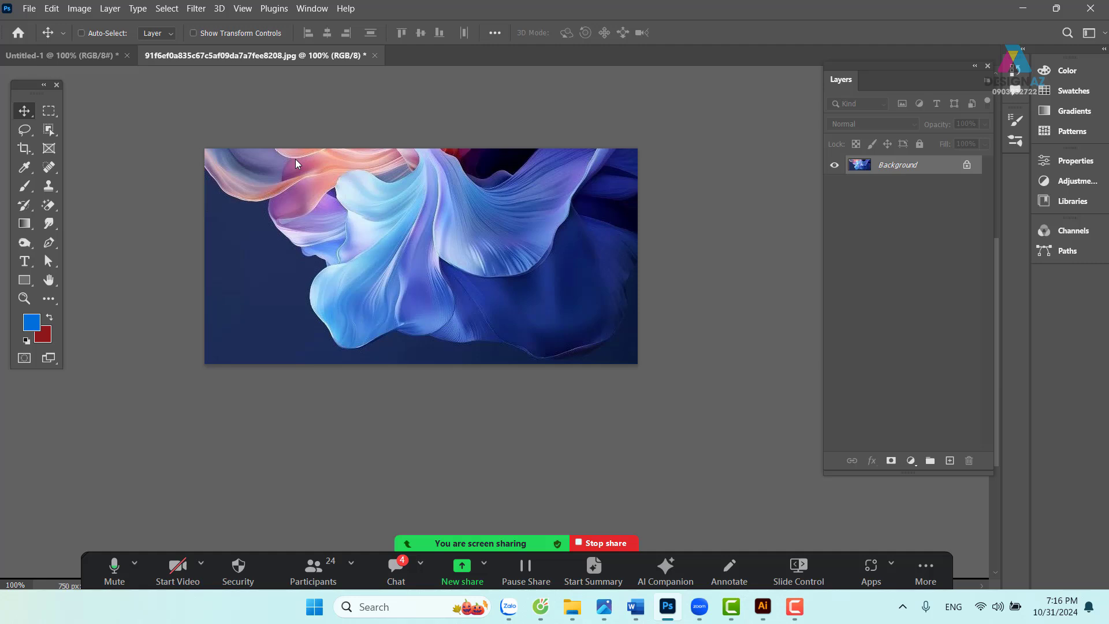
pyautogui.hotkey('ctrl', 'z')
pyautogui.click(81, 9)
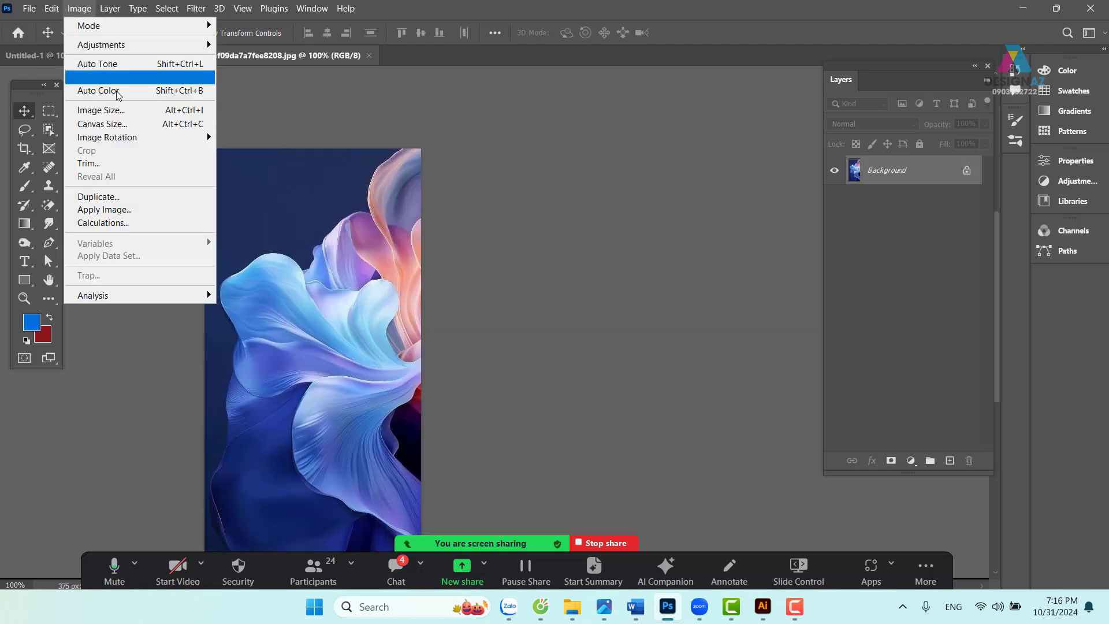
pyautogui.moveTo(128, 138)
pyautogui.click(272, 150)
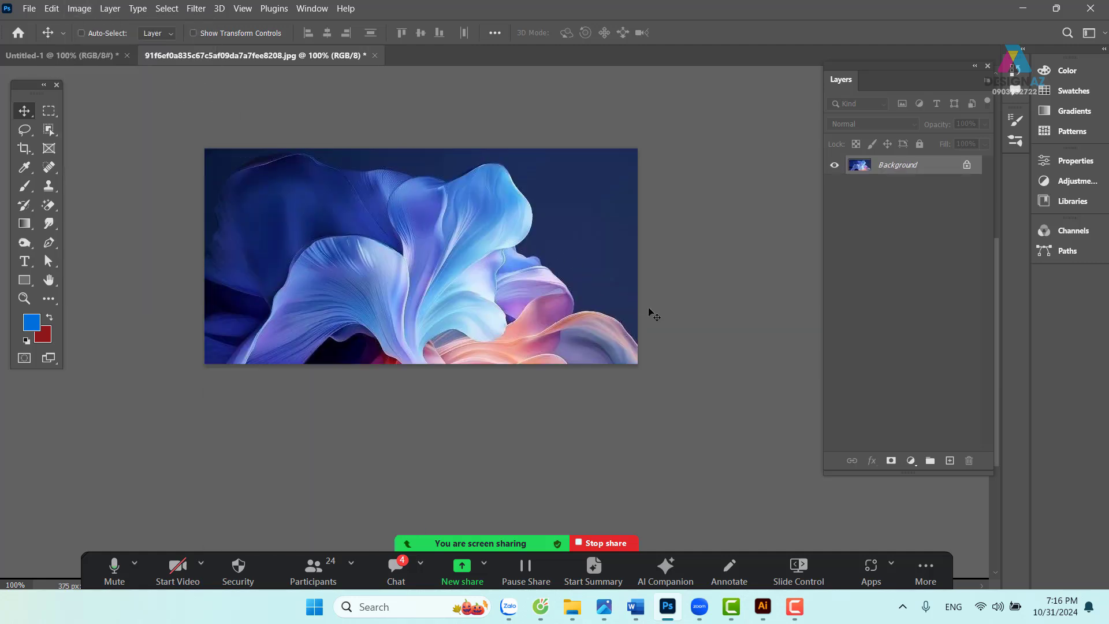
pyautogui.hotkey('ctrl', '+')
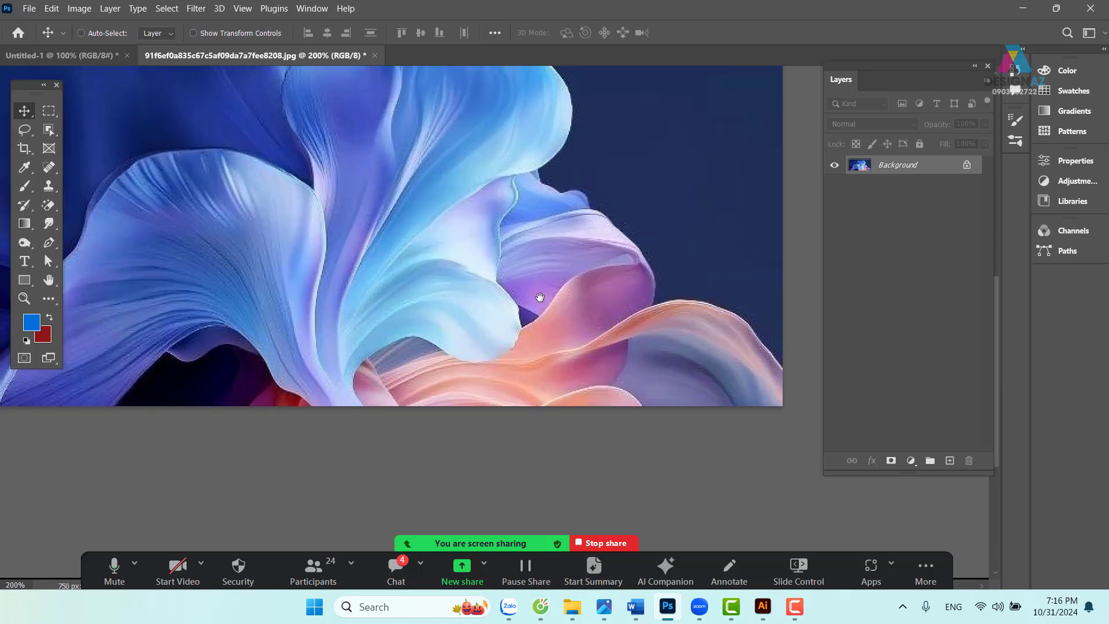
pyautogui.moveTo(539, 296); pyautogui.dragTo(644, 354)
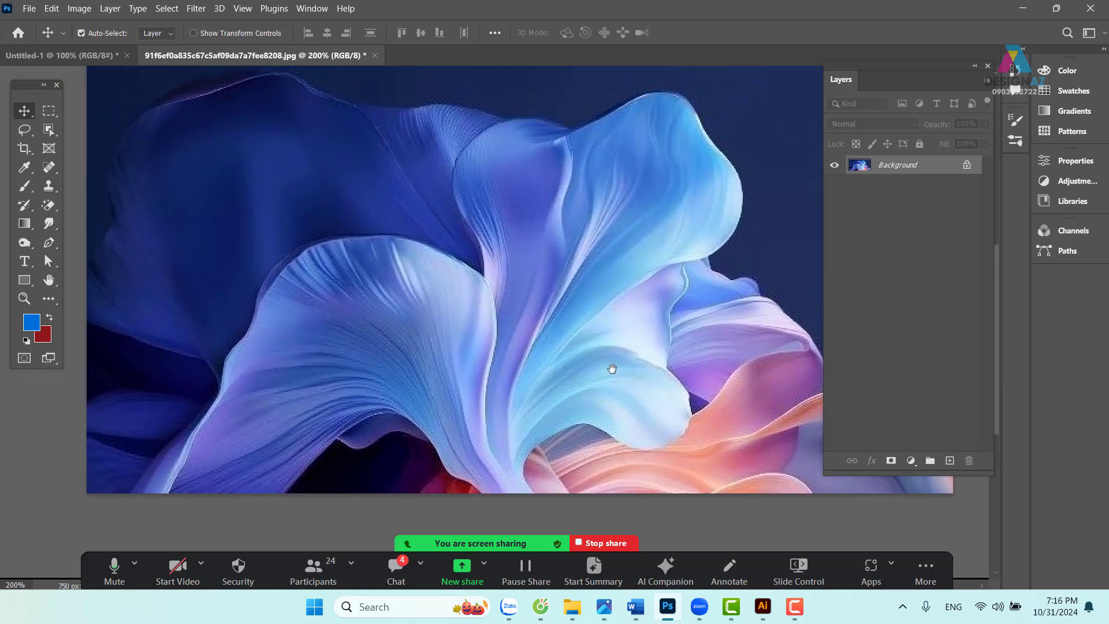
pyautogui.hotkey('ctrl', '+')
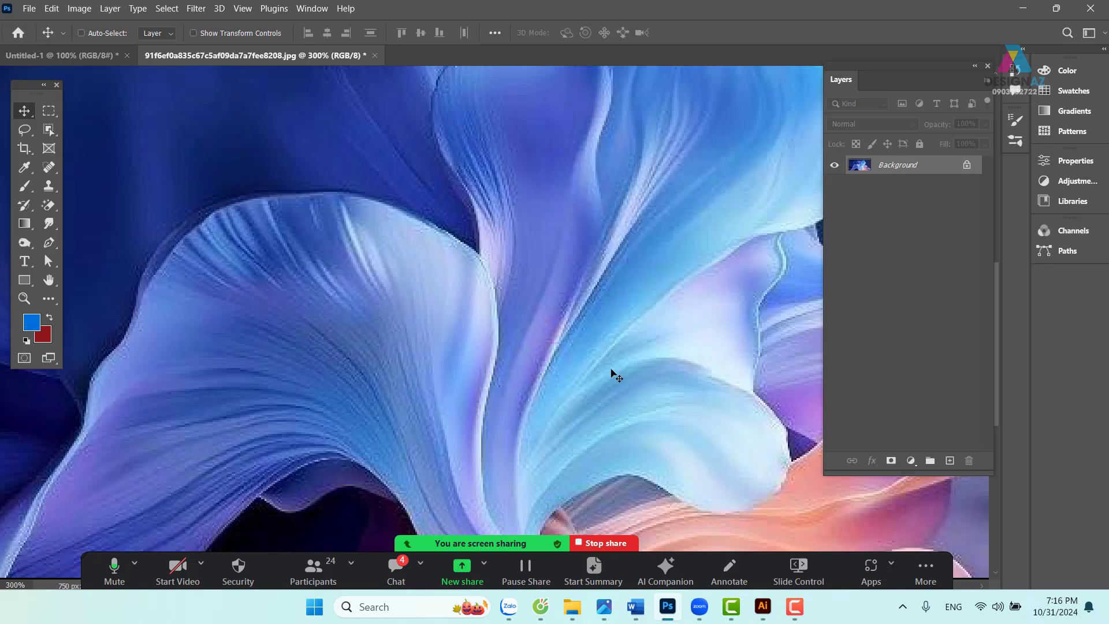
pyautogui.moveTo(574, 334); pyautogui.dragTo(324, 324)
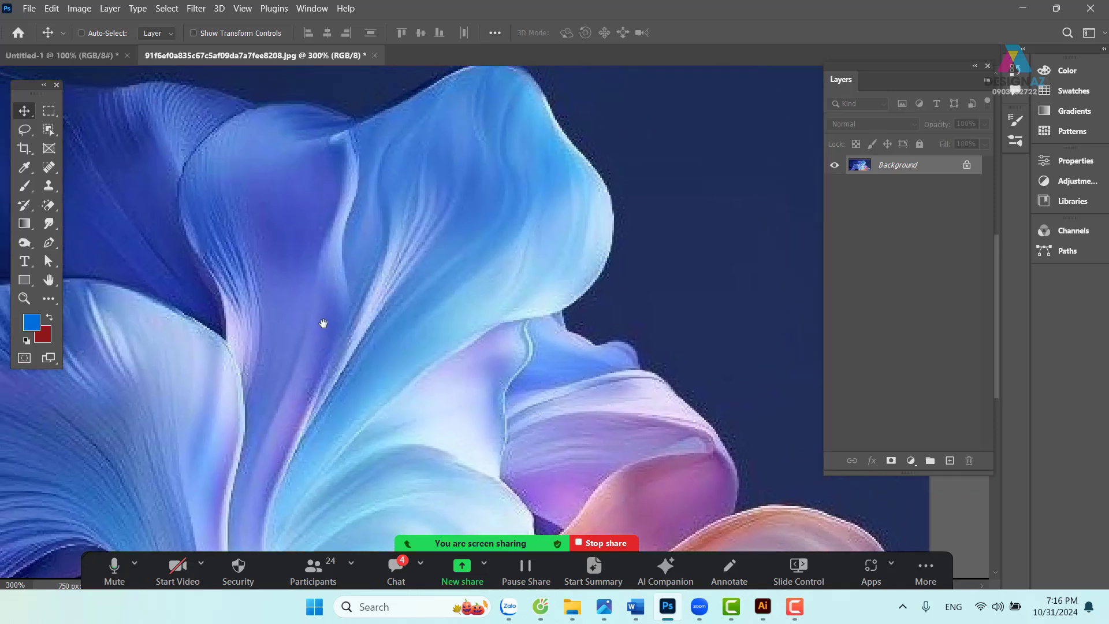
pyautogui.hotkey('ctrl', '-')
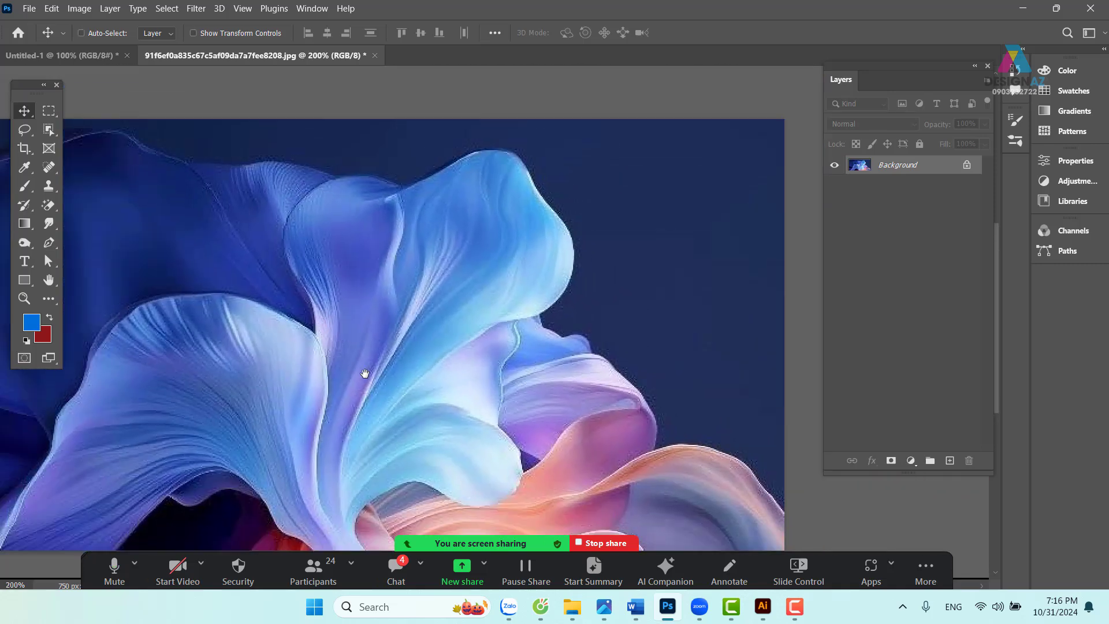
pyautogui.moveTo(364, 366); pyautogui.dragTo(469, 336)
pyautogui.hotkey('ctrl', '-')
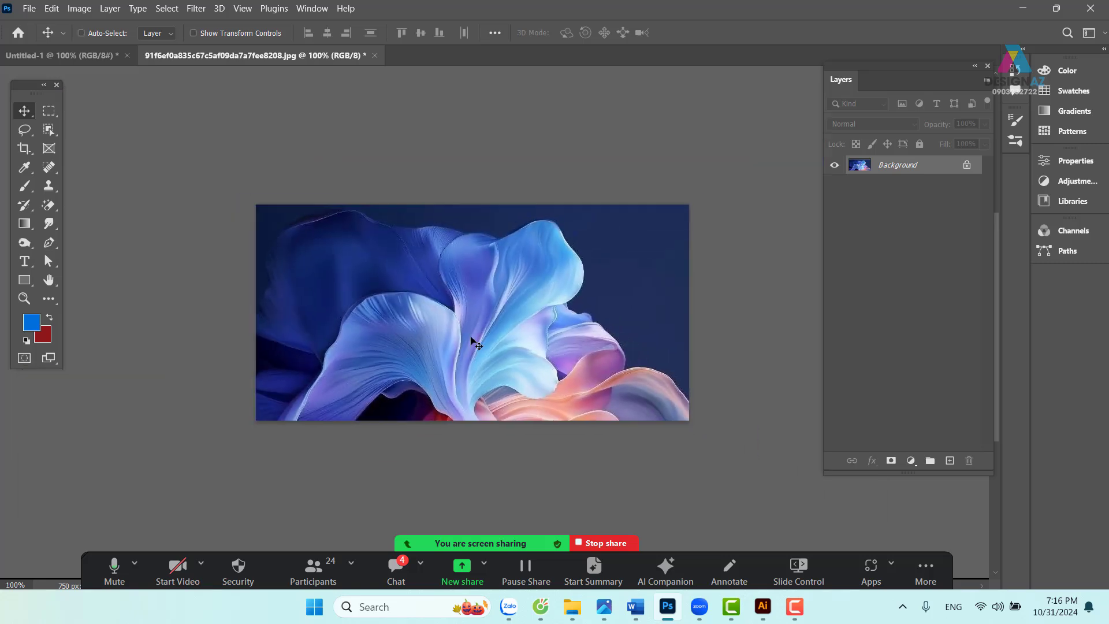
# - In Image Size, show width in pixels and set resolution to 150 ppi (1563 × 781 px)
pyautogui.click(83, 10)
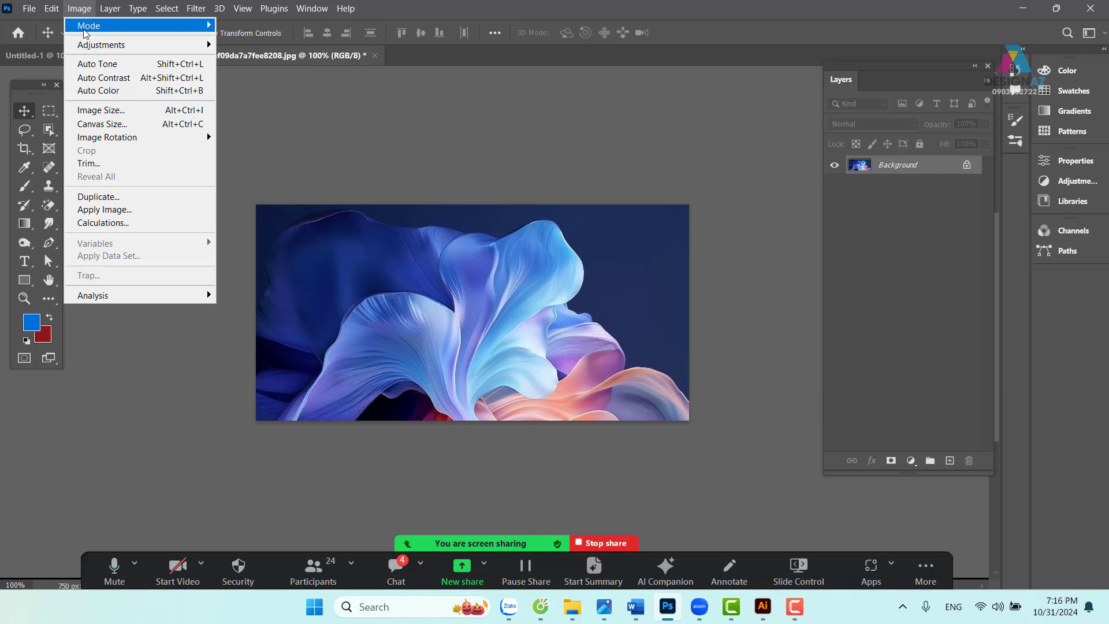
pyautogui.click(113, 116)
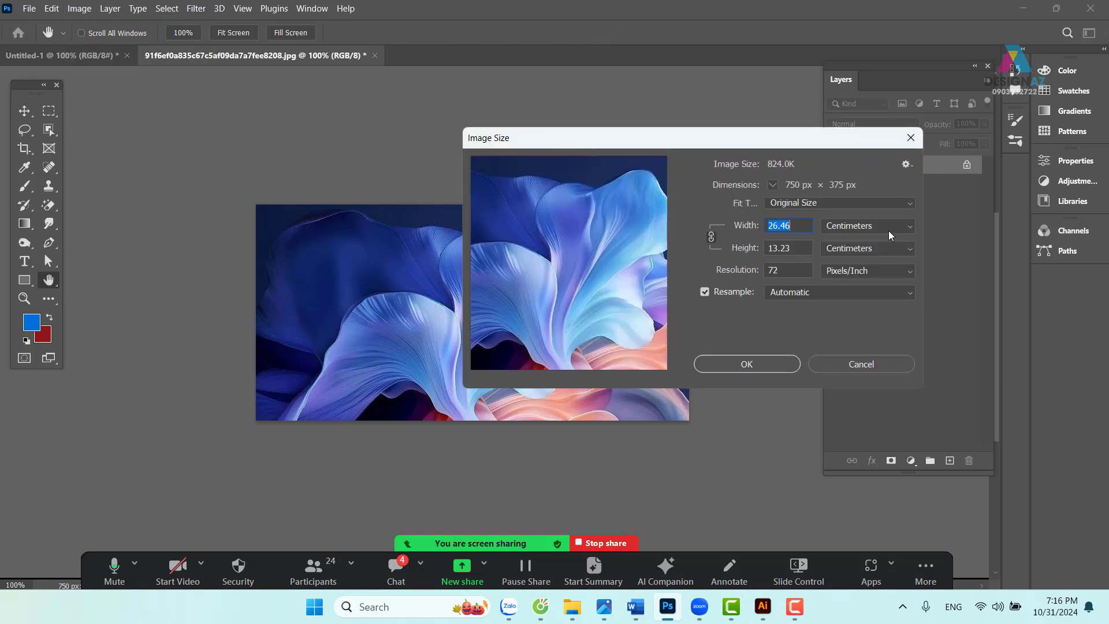
pyautogui.click(890, 229)
pyautogui.click(881, 253)
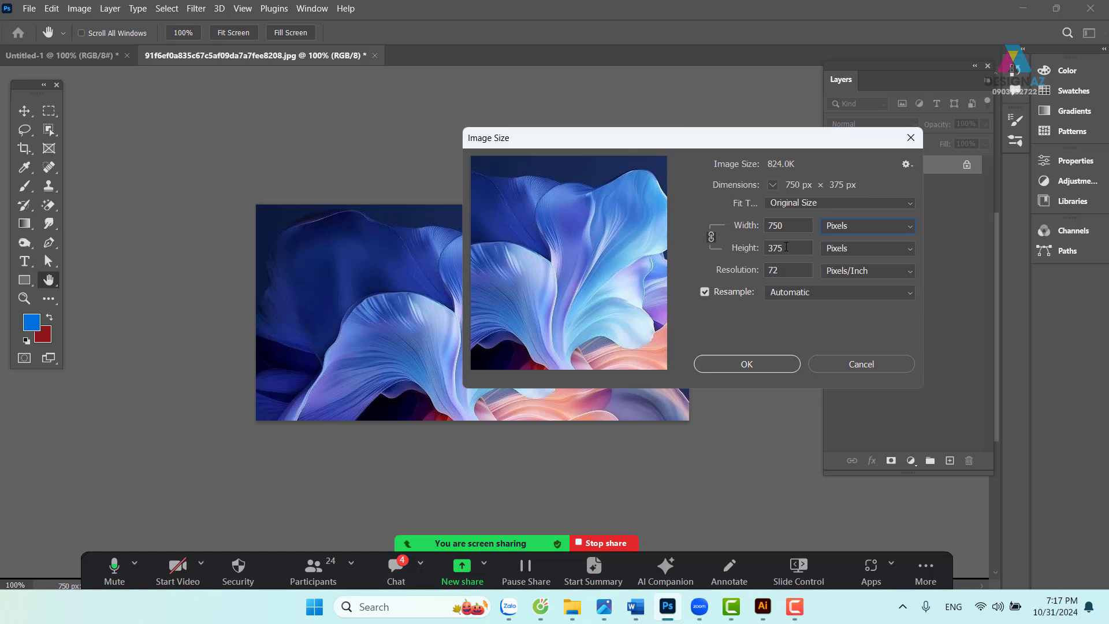
pyautogui.moveTo(665, 138); pyautogui.dragTo(715, 131)
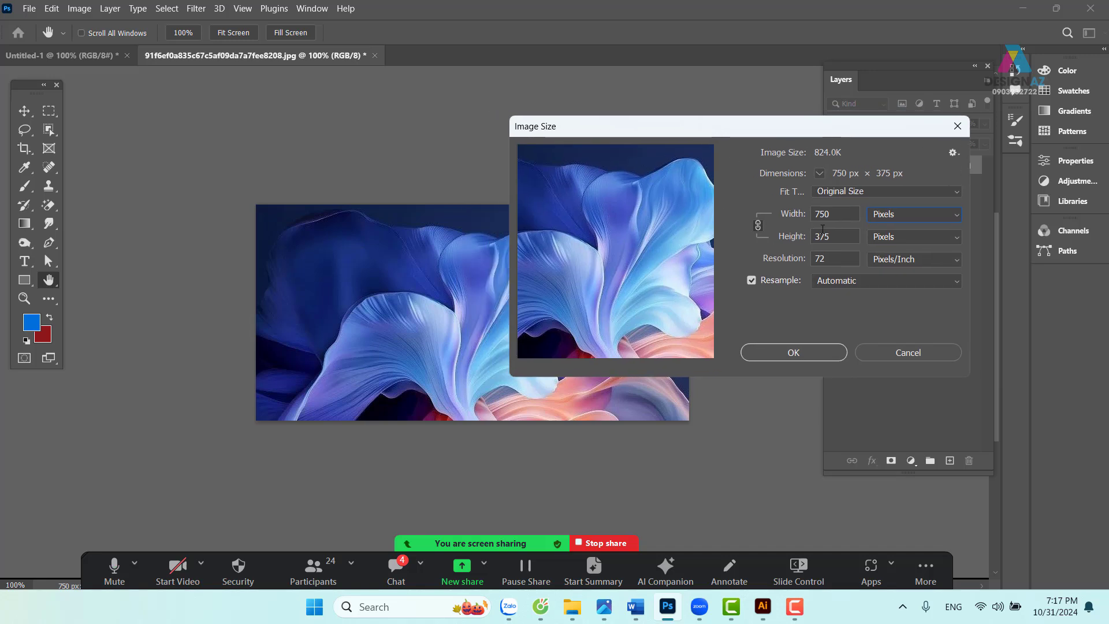
pyautogui.doubleClick(840, 261)
pyautogui.write('150')
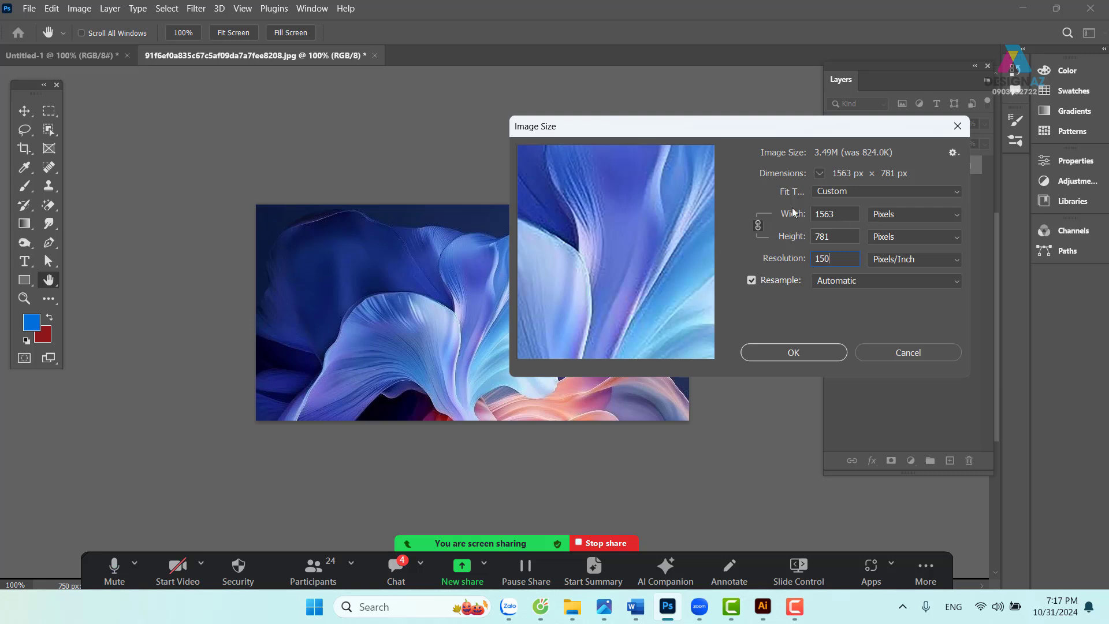
# - Apply the 1563 × 781 px resize, inspect the petals at 100%, and open the Filter menu
pyautogui.click(802, 353)
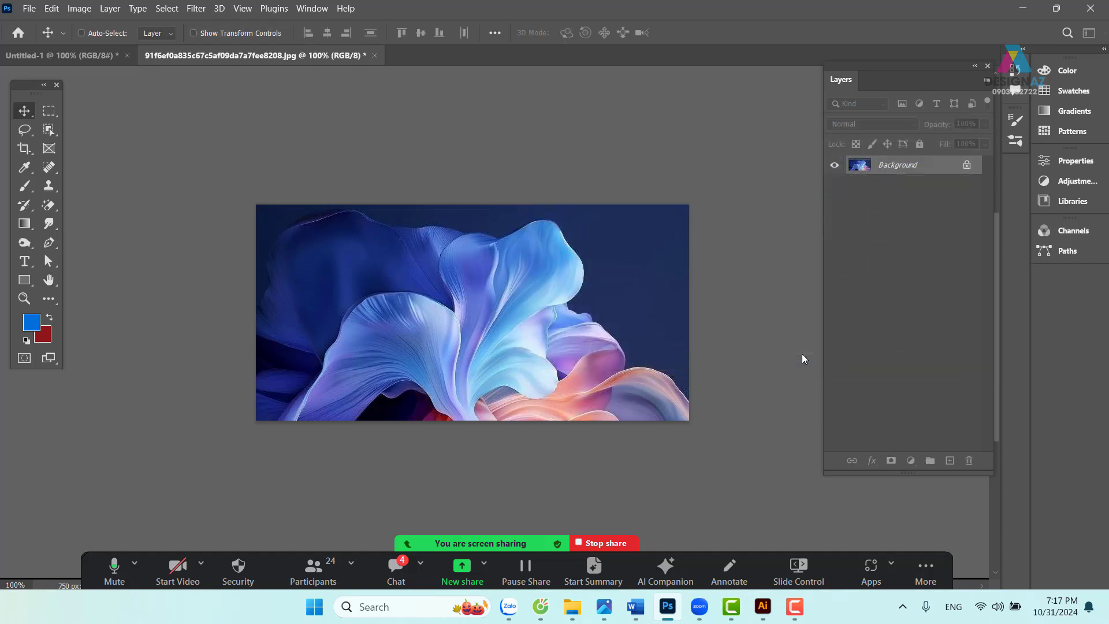
pyautogui.hotkey('ctrl', '-')
pyautogui.hotkey('ctrl', '-')
pyautogui.hotkey('ctrl', '-')
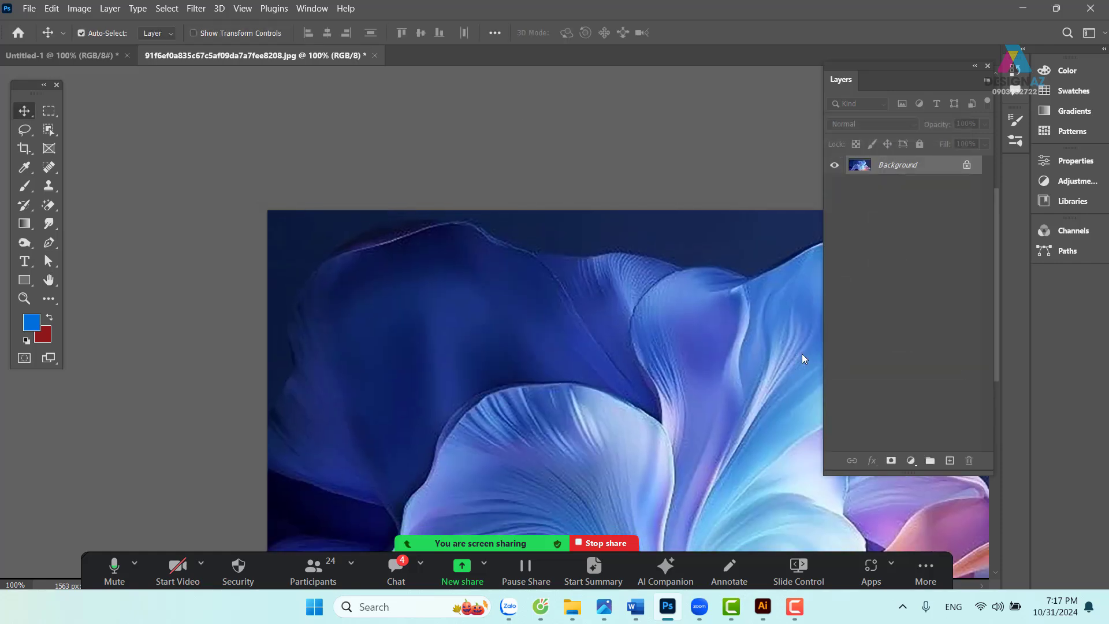
pyautogui.hotkey('ctrl', '+')
pyautogui.moveTo(678, 408); pyautogui.dragTo(598, 372)
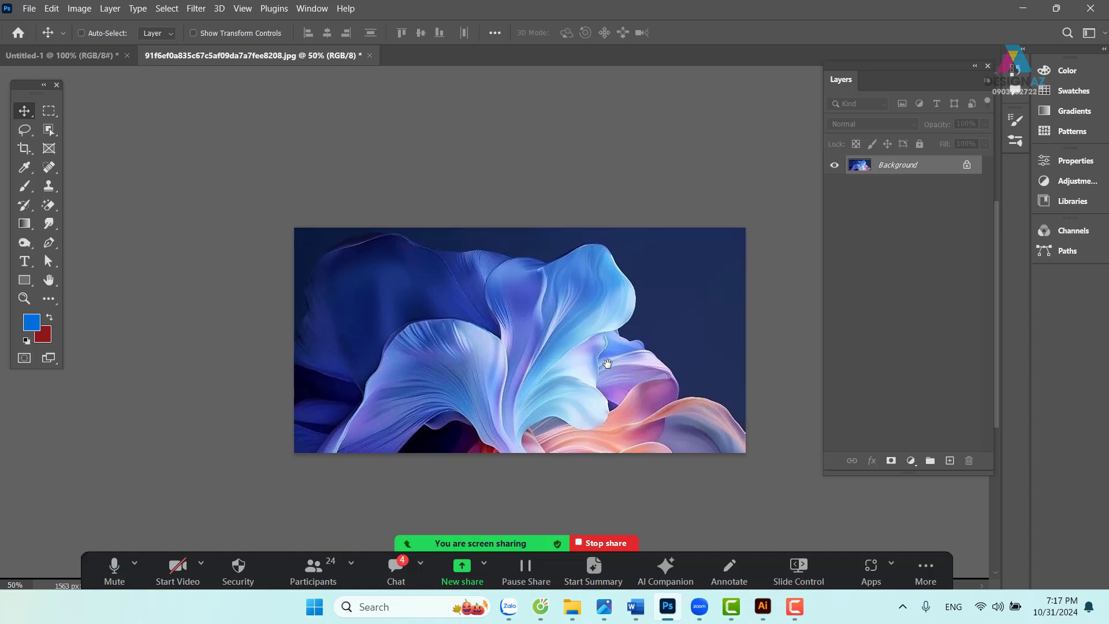
pyautogui.hotkey('ctrl', '+')
pyautogui.moveTo(644, 368); pyautogui.dragTo(603, 332)
pyautogui.hotkey('ctrl', '+')
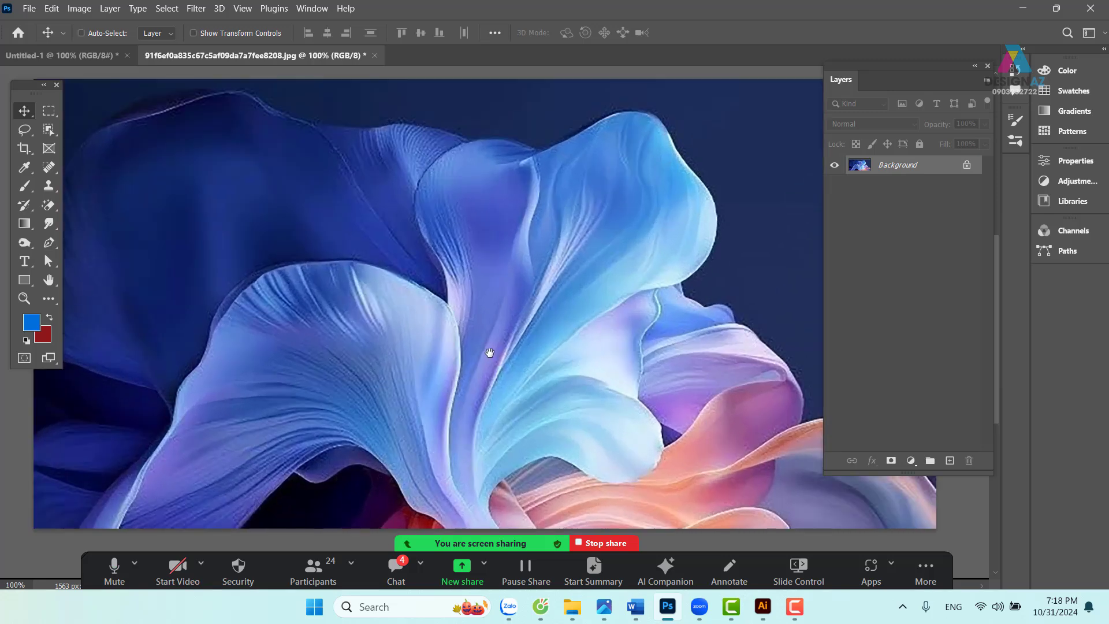
pyautogui.moveTo(487, 354); pyautogui.dragTo(518, 321)
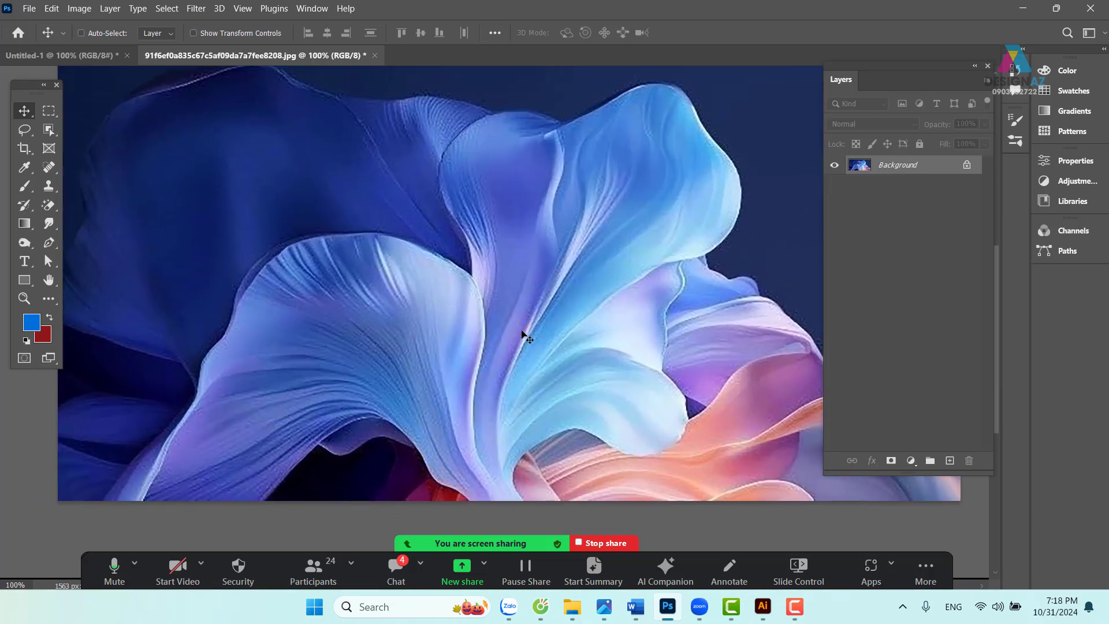
pyautogui.click(196, 9)
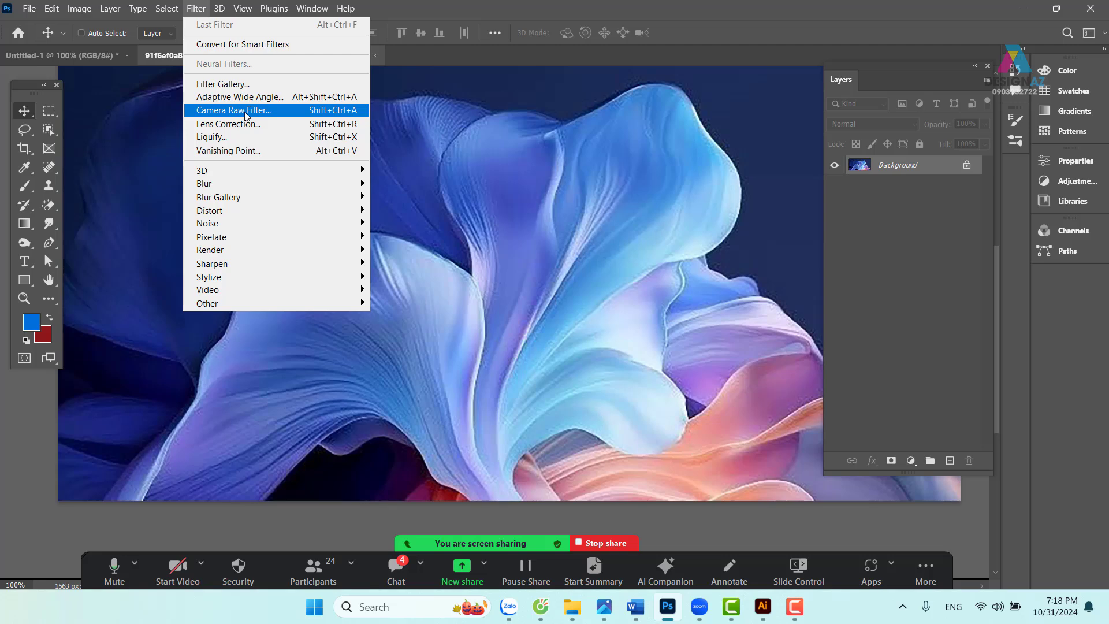
# - In Camera Raw Filter, raise Noise Reduction to 100 and compare before/after on the petals
pyautogui.click(245, 116)
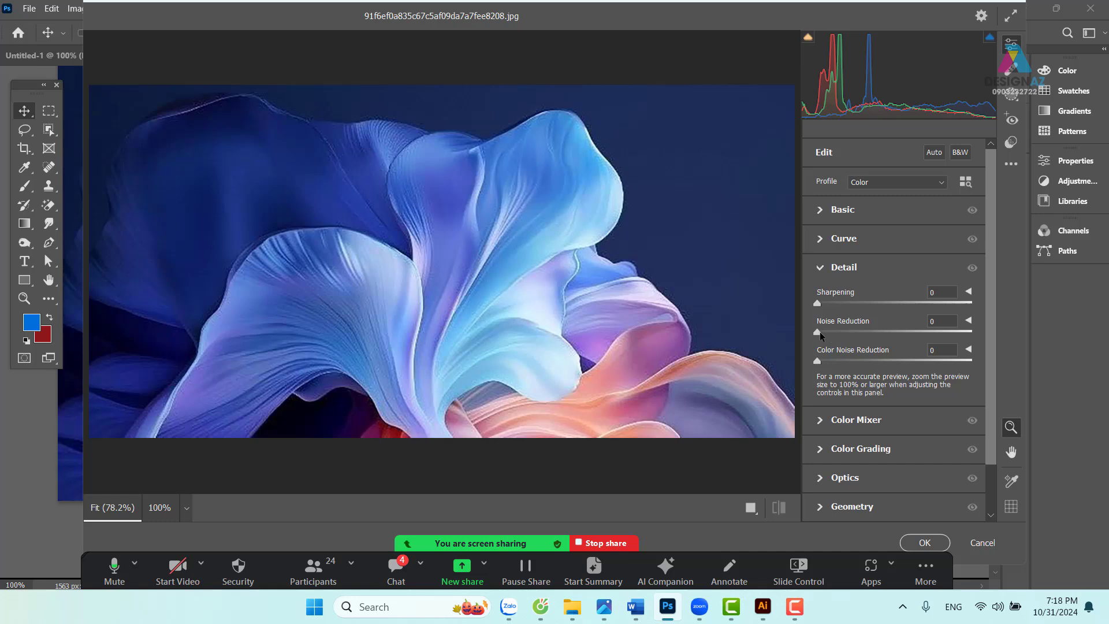
pyautogui.click(593, 304)
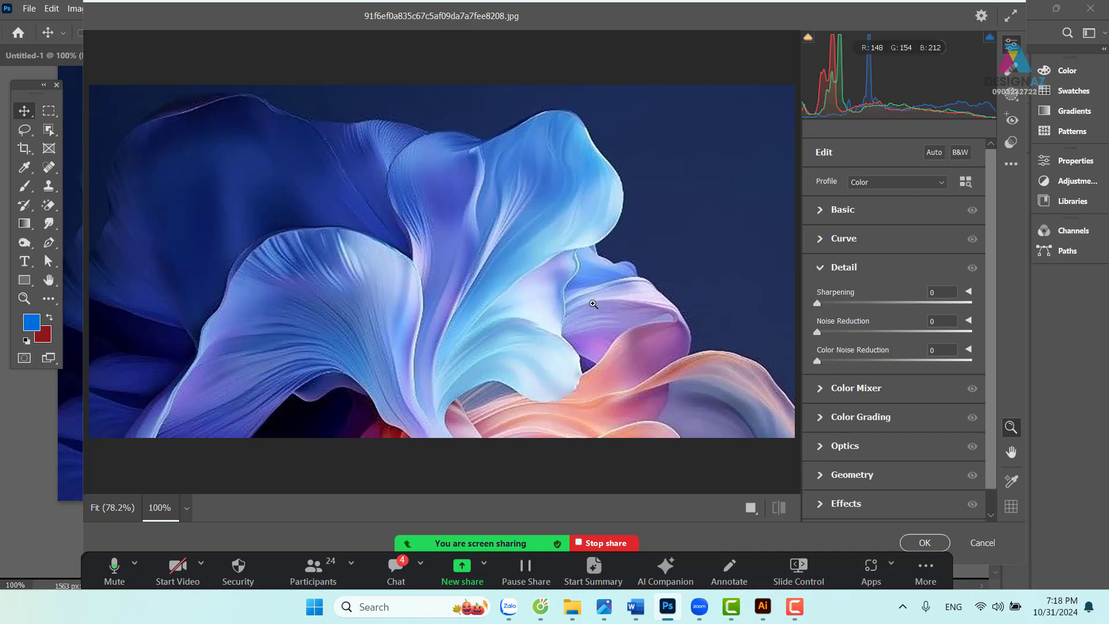
pyautogui.moveTo(819, 334); pyautogui.dragTo(1023, 331)
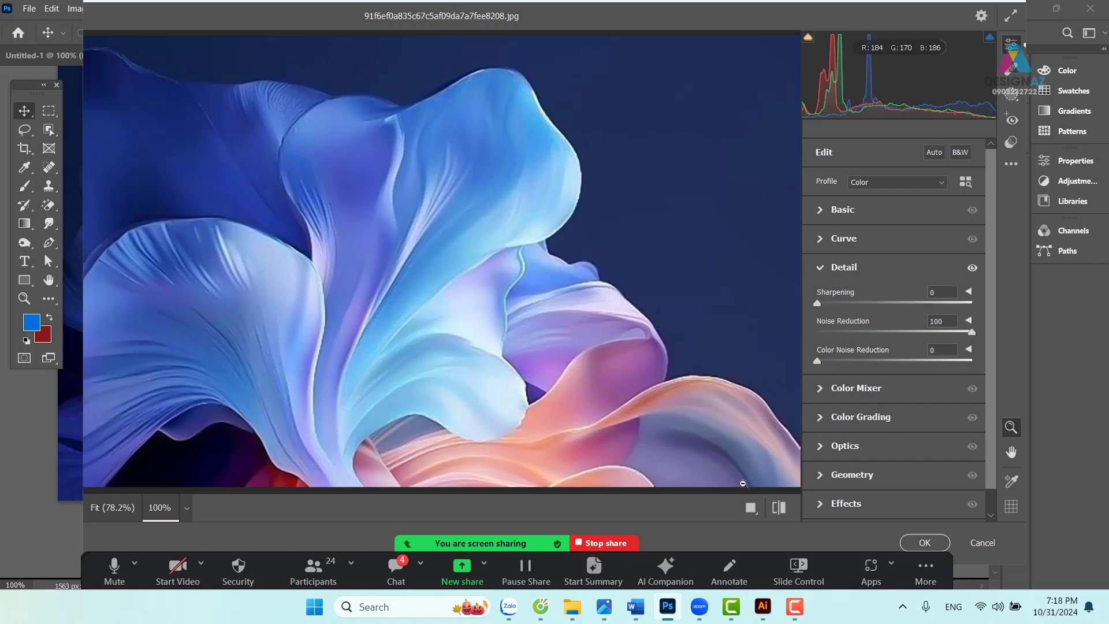
pyautogui.click(750, 507)
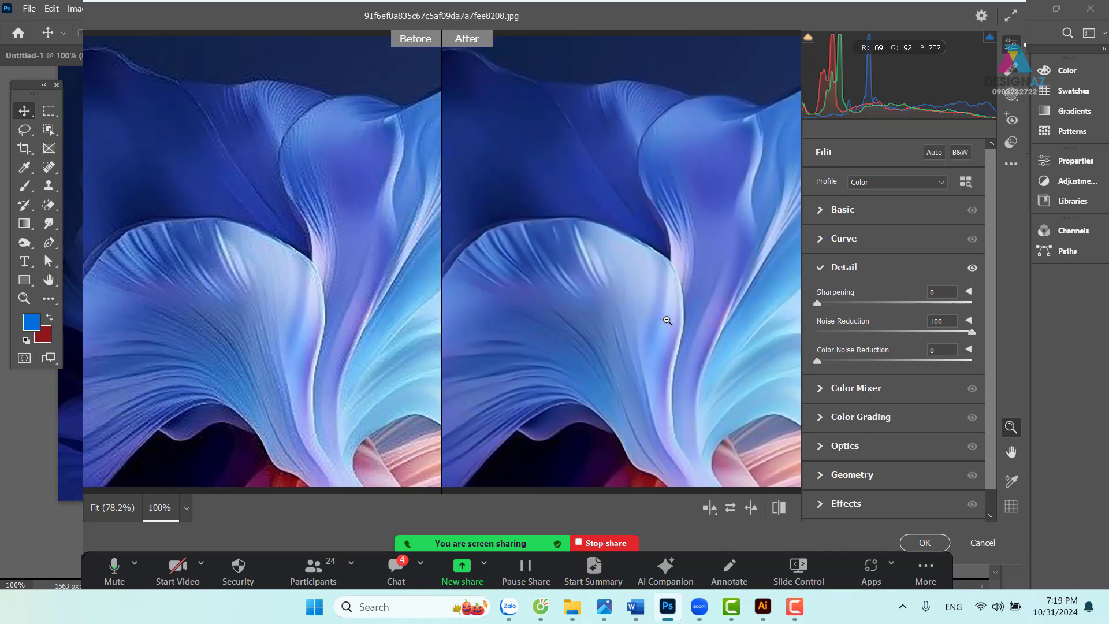
pyautogui.press('h')
pyautogui.moveTo(668, 322); pyautogui.dragTo(532, 324)
pyautogui.press('z')
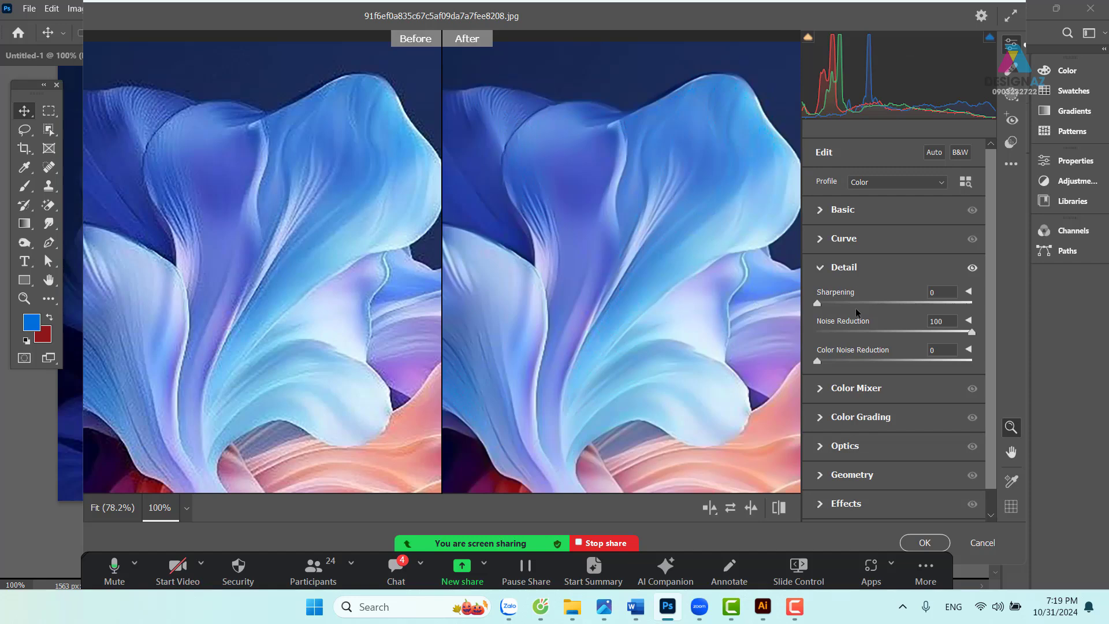
# - Try Sharpening and Color Noise Reduction, reset both to 0, and apply the filter
pyautogui.moveTo(818, 303); pyautogui.dragTo(1077, 307)
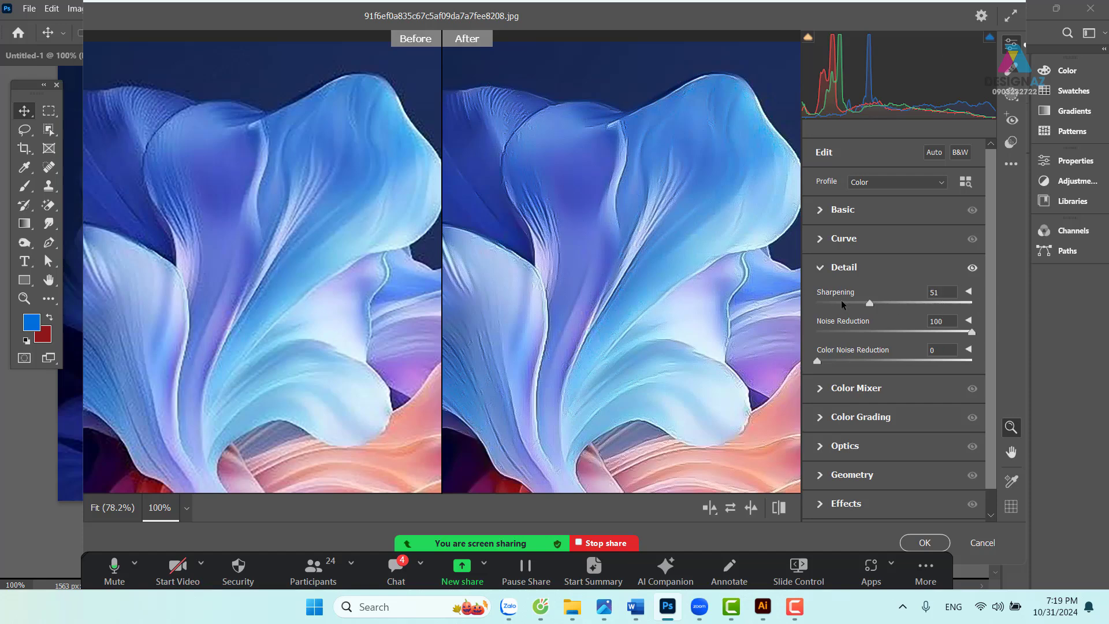
pyautogui.moveTo(840, 299); pyautogui.dragTo(716, 306)
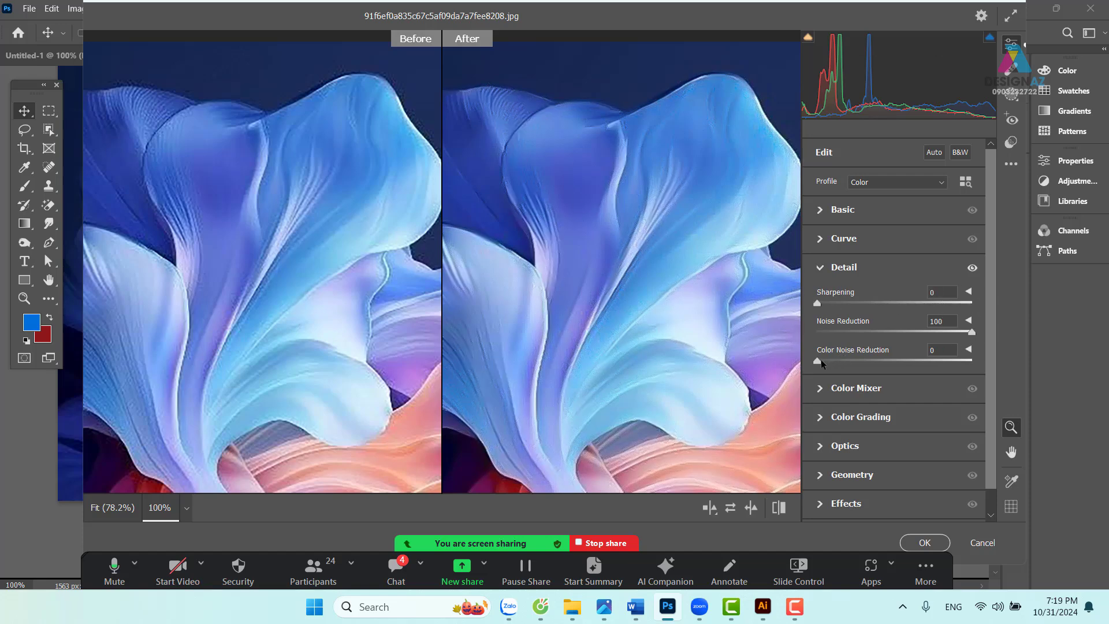
pyautogui.moveTo(820, 359); pyautogui.dragTo(1068, 361)
pyautogui.moveTo(971, 361); pyautogui.dragTo(652, 378)
pyautogui.click(924, 543)
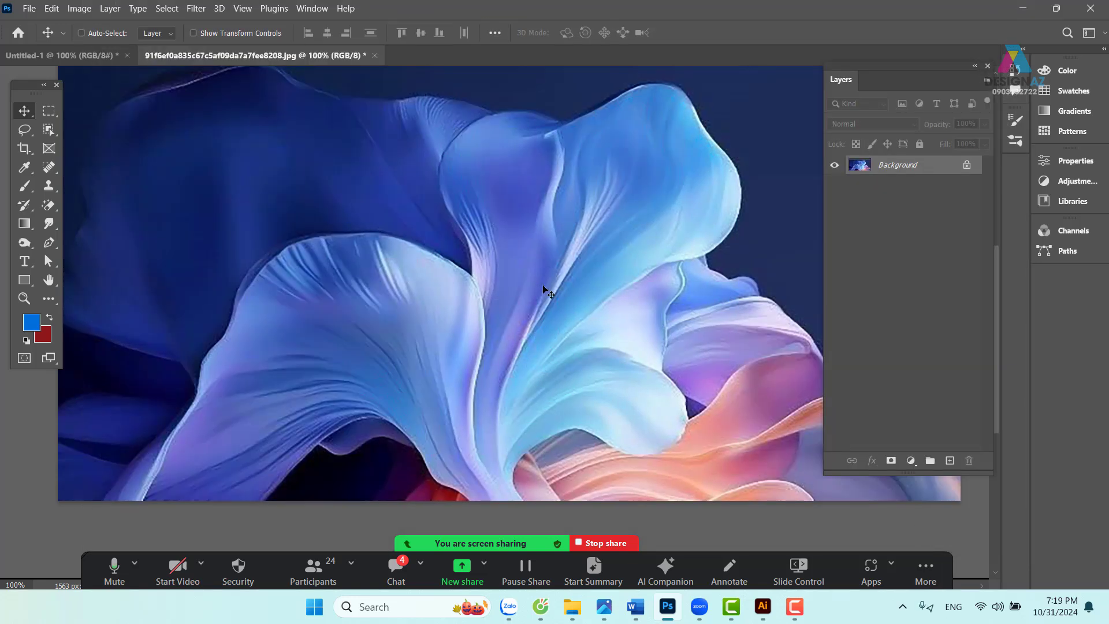
# - Reapply the last Camera Raw filter to the flower photo and zoom out to view it
pyautogui.click(196, 9)
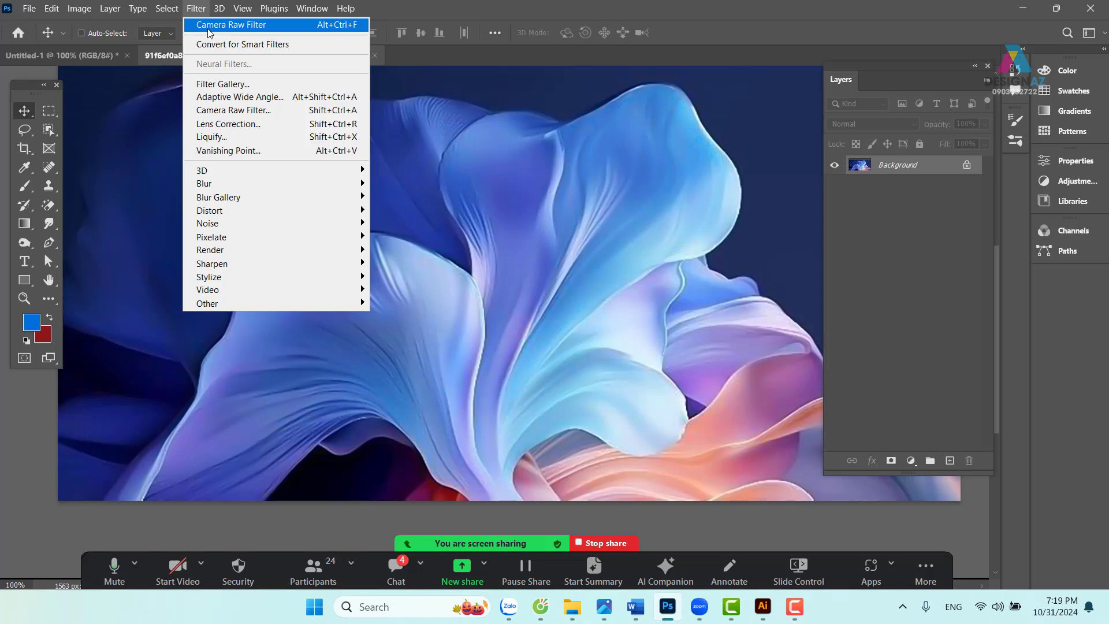
pyautogui.click(208, 29)
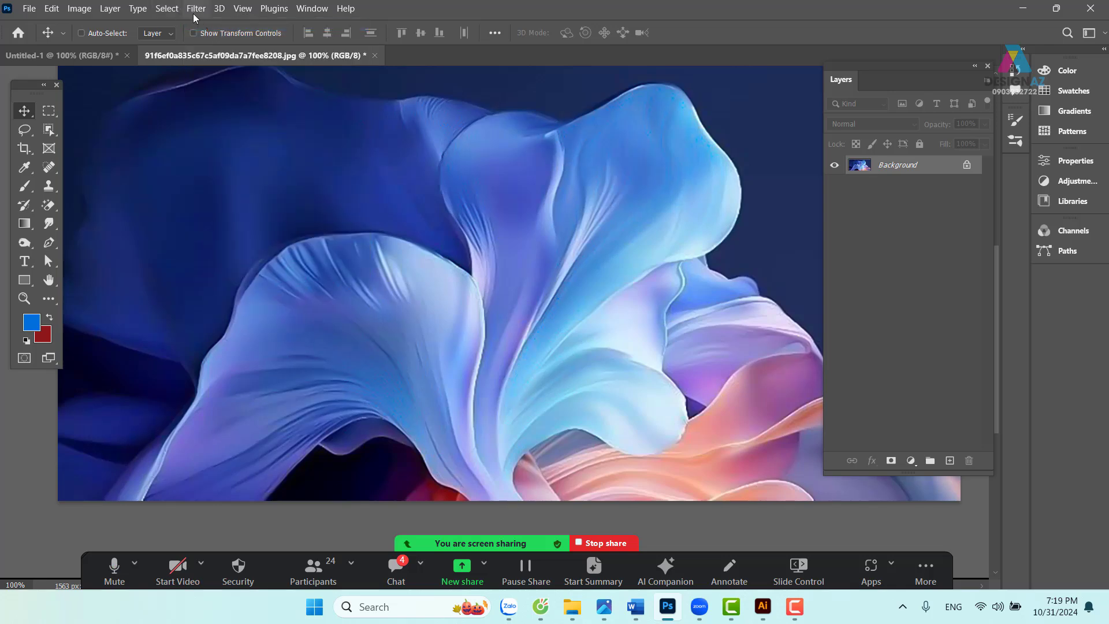
pyautogui.click(194, 11)
pyautogui.click(213, 29)
pyautogui.hotkey('ctrl', '-')
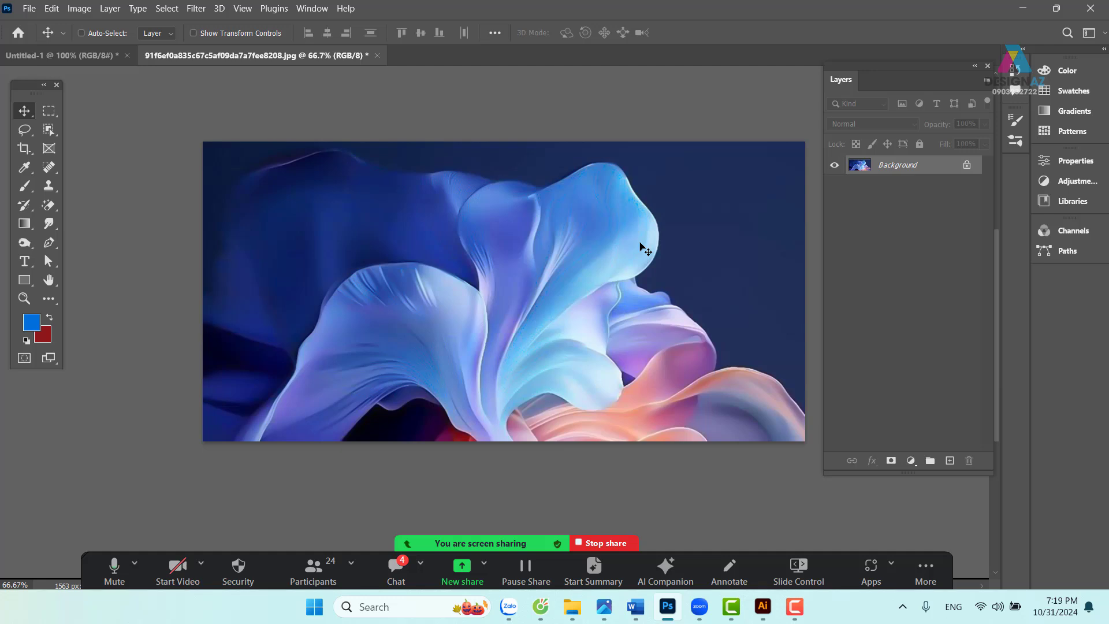
# - Paste the whole flower photo into the blank banner document as a new layer
pyautogui.hotkey('ctrl', 'a')
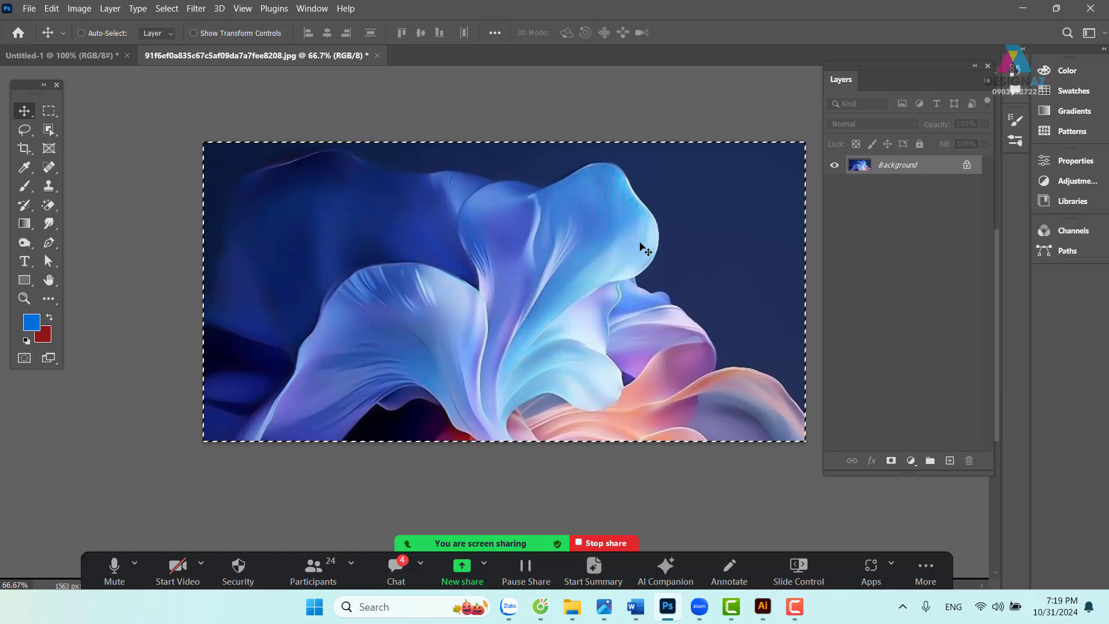
pyautogui.click(68, 52)
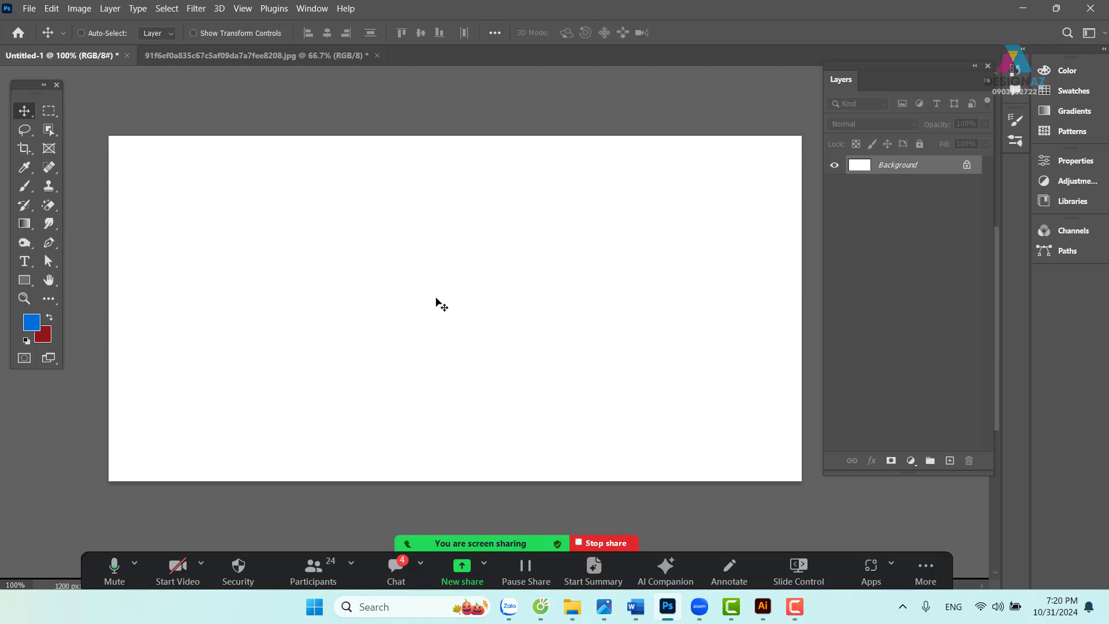
pyautogui.hotkey('ctrl', 'v')
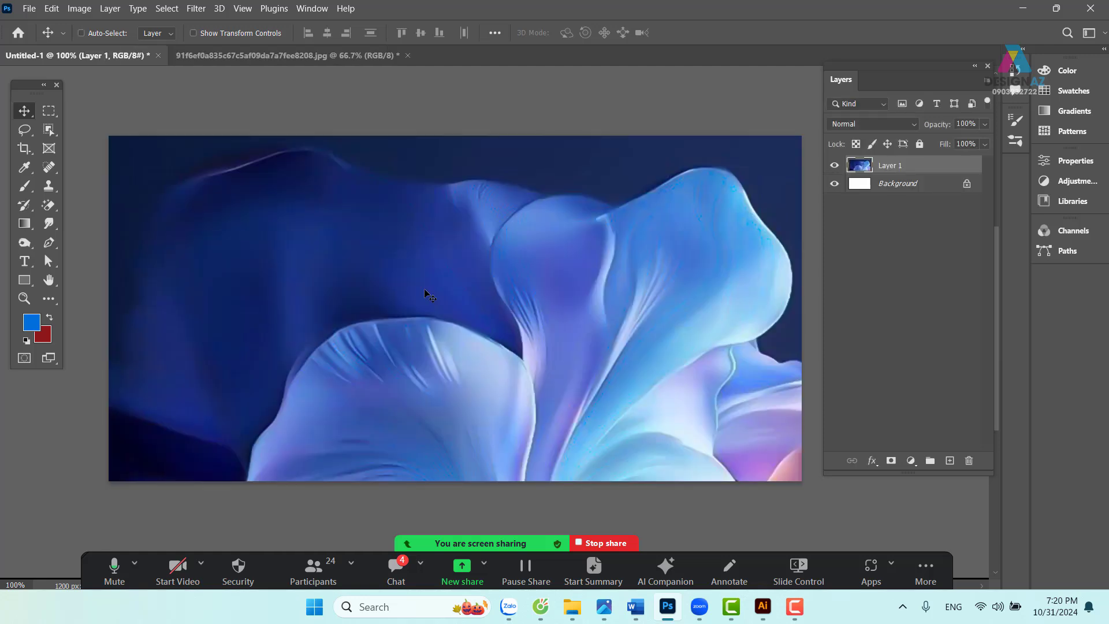
pyautogui.hotkey('ctrl', '-')
pyautogui.hotkey('ctrl', '-')
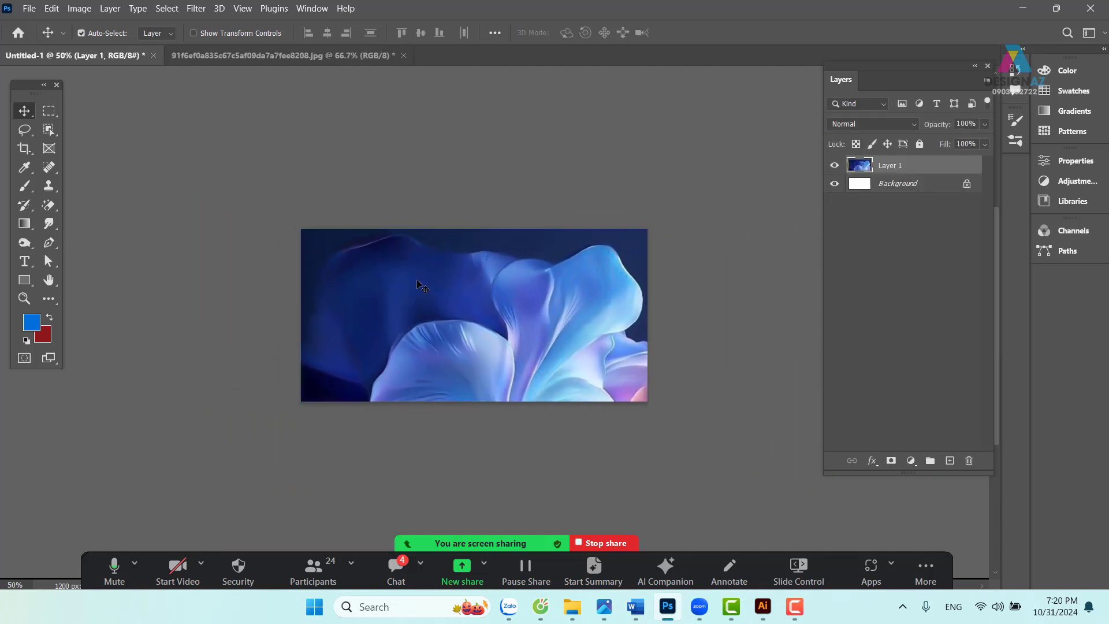
# - Scale the pasted photo layer down to about 96.8% with Free Transform
pyautogui.hotkey('ctrl', 't')
pyautogui.moveTo(754, 456); pyautogui.dragTo(662, 391)
pyautogui.press('Return')
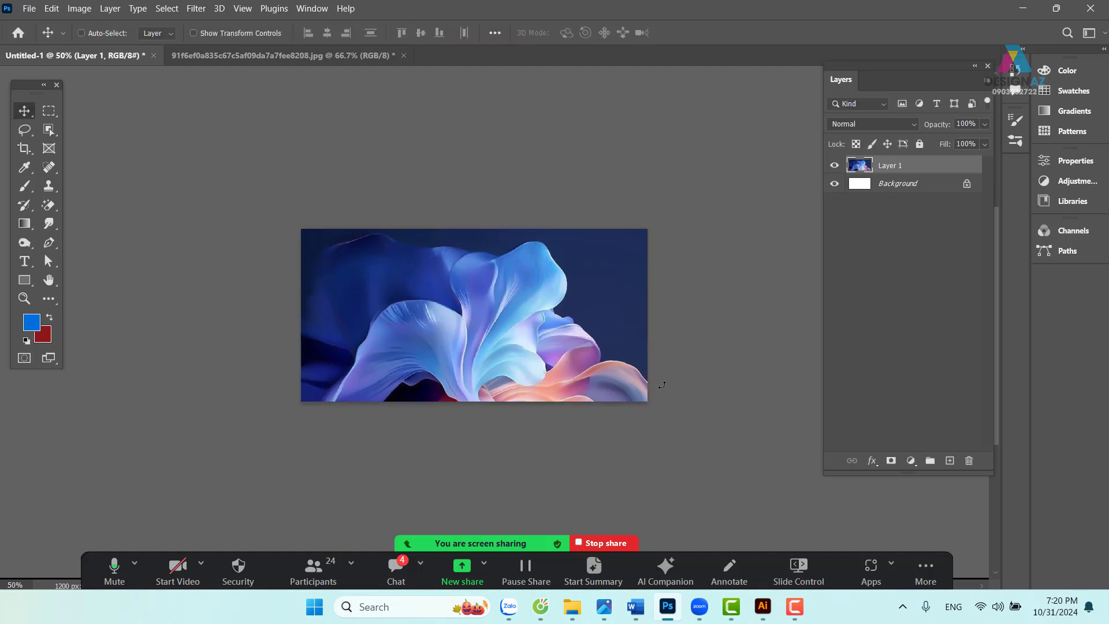
pyautogui.hotkey('ctrl', '+')
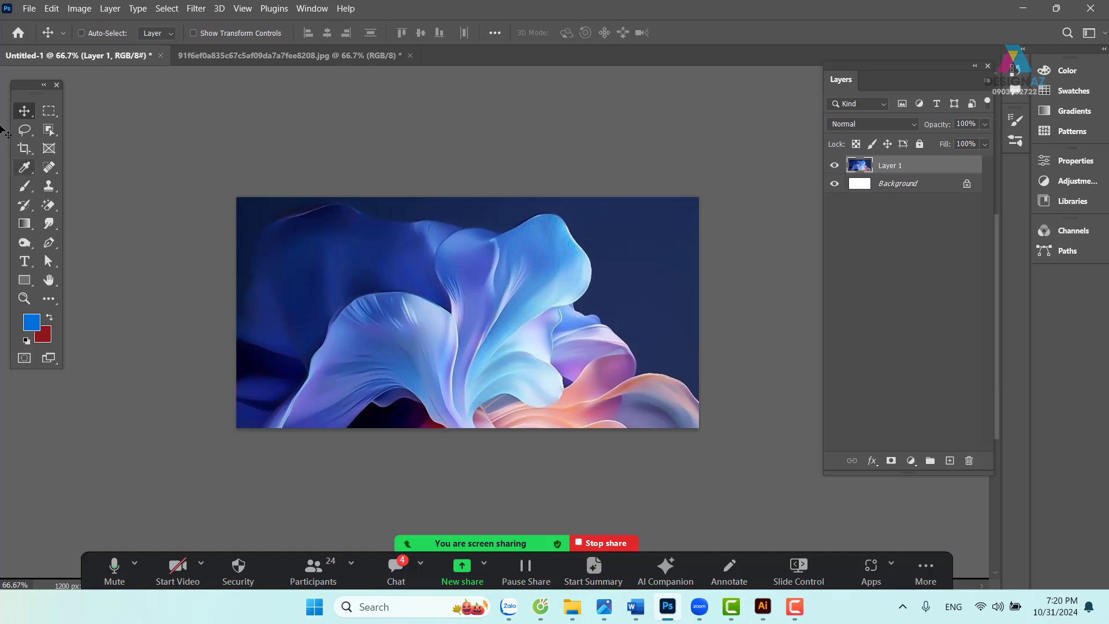
pyautogui.click(48, 110)
pyautogui.moveTo(208, 166); pyautogui.dragTo(360, 427)
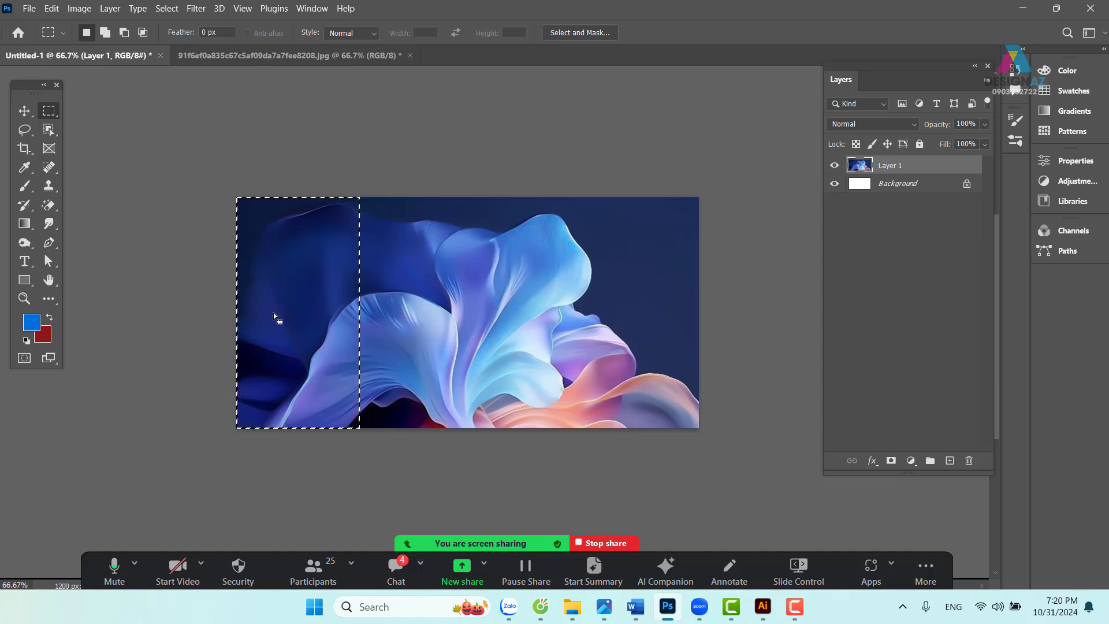
pyautogui.rightClick(309, 288)
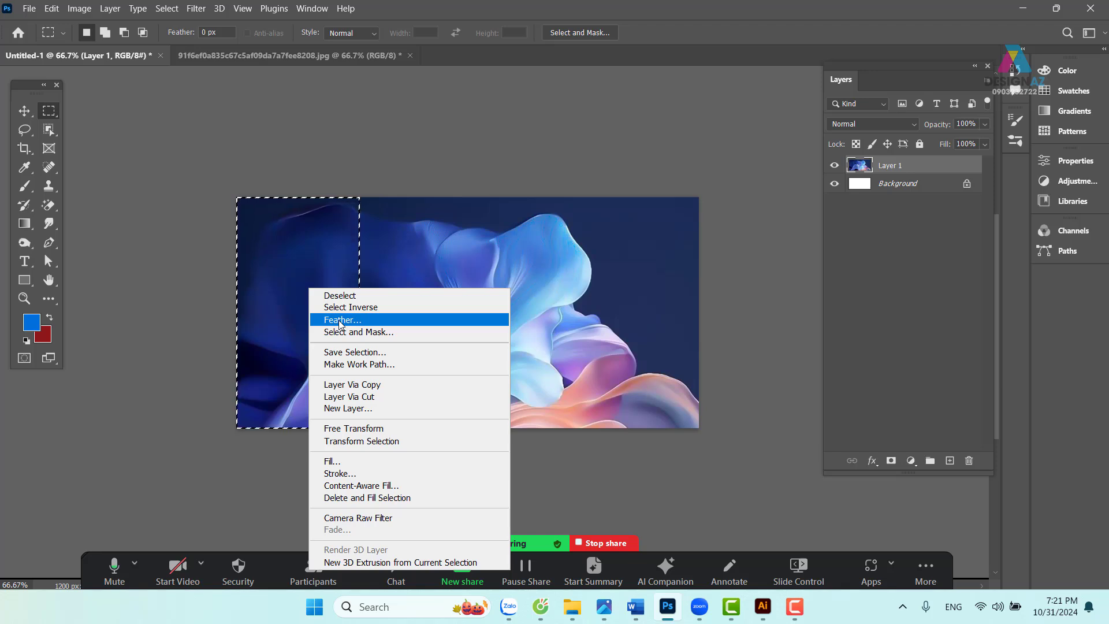
pyautogui.click(170, 10)
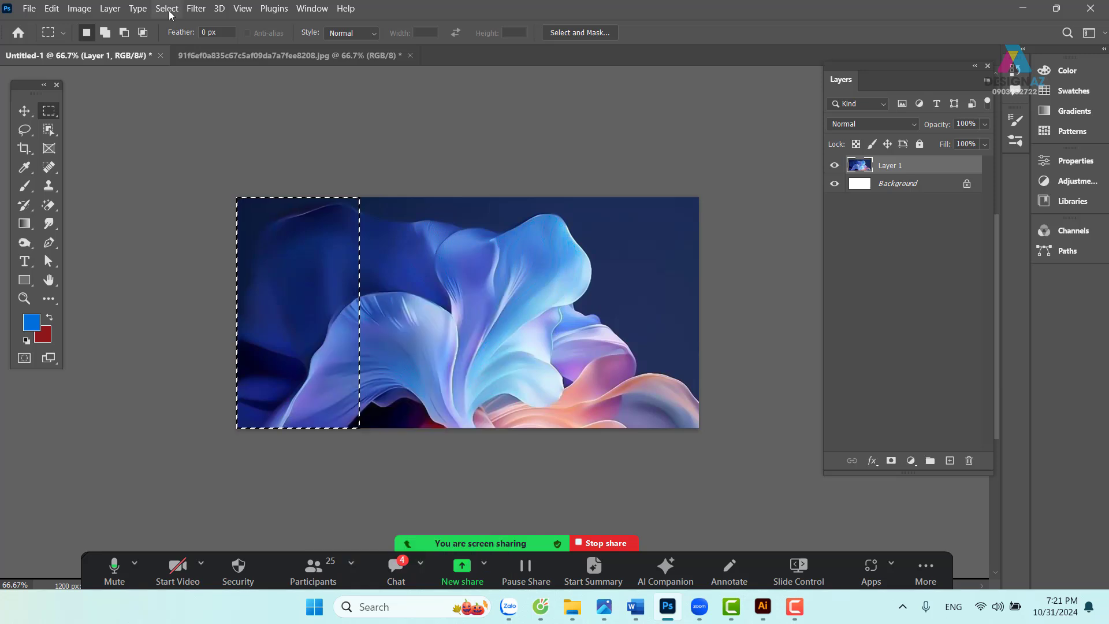
pyautogui.click(169, 11)
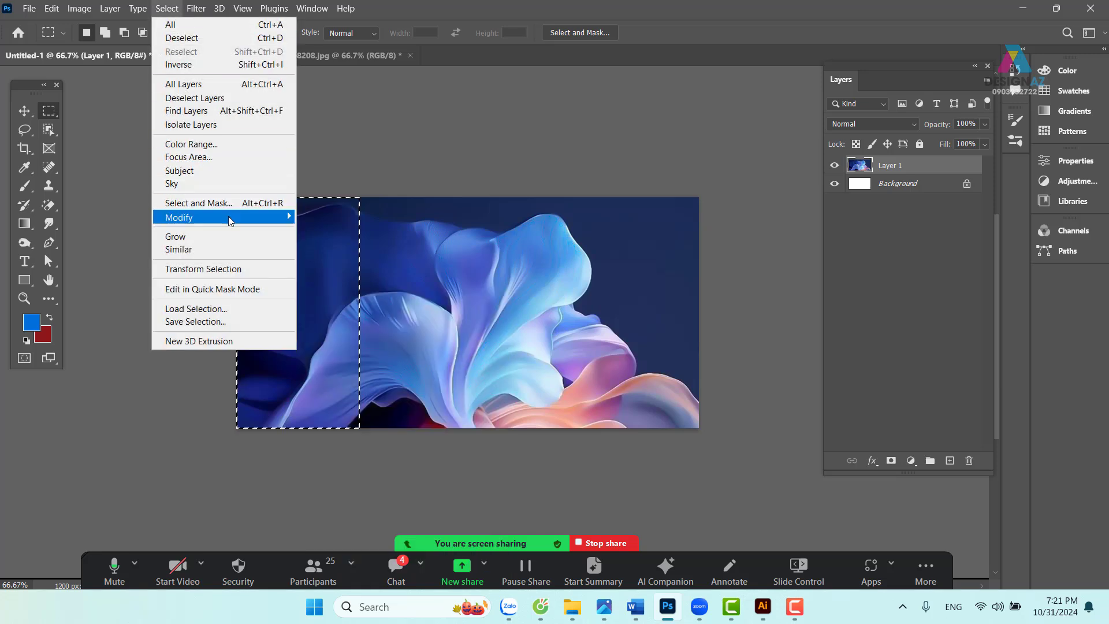
pyautogui.moveTo(276, 224)
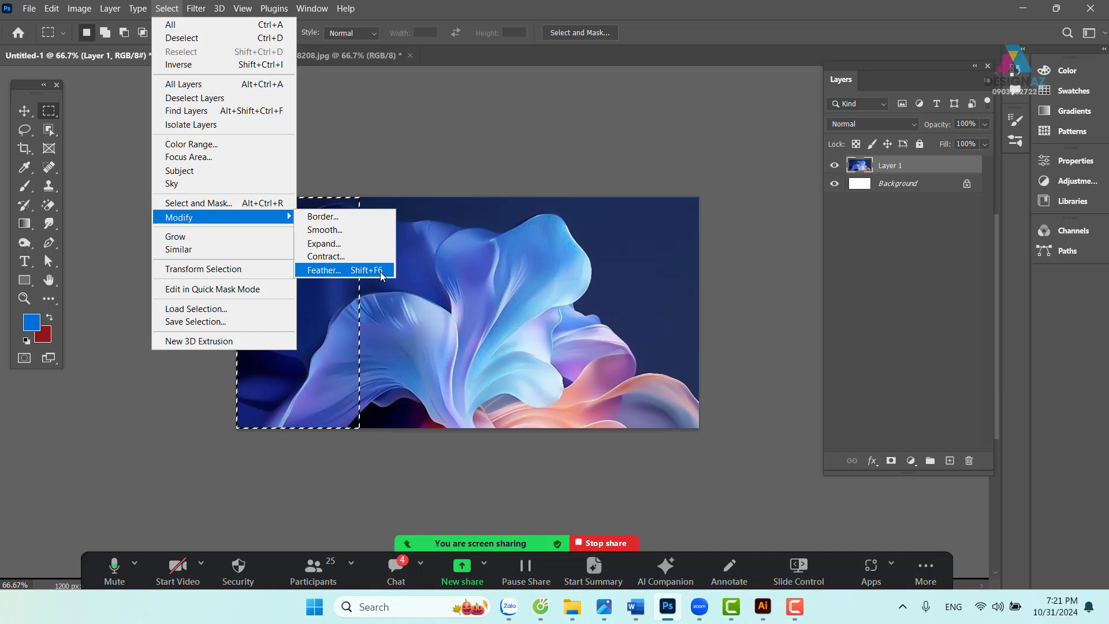
pyautogui.click(324, 269)
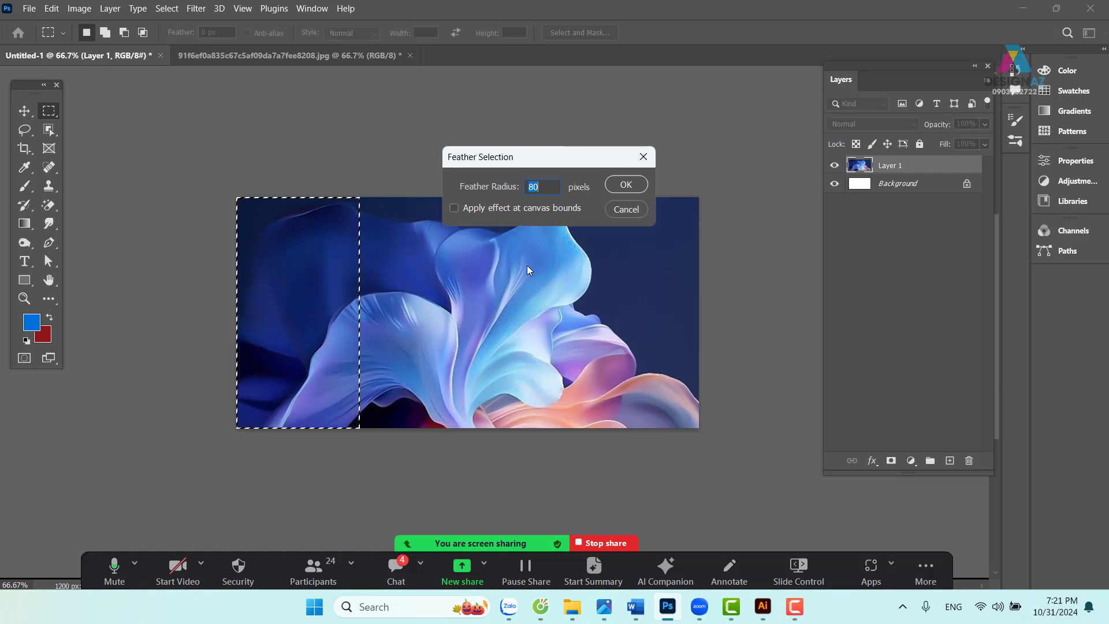
pyautogui.press('Return')
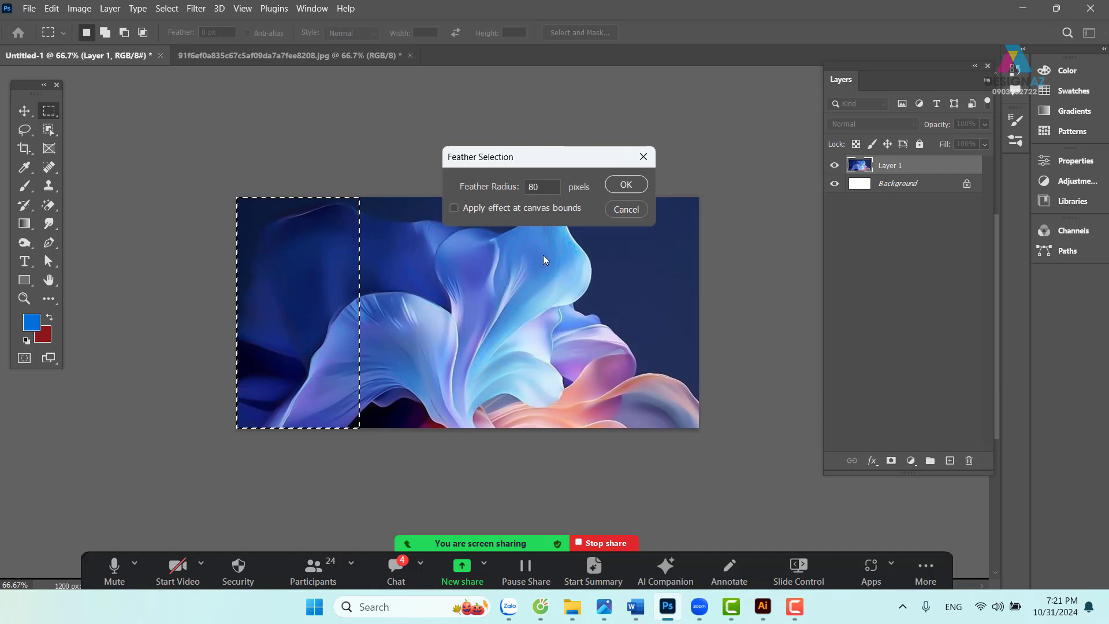
pyautogui.click(626, 184)
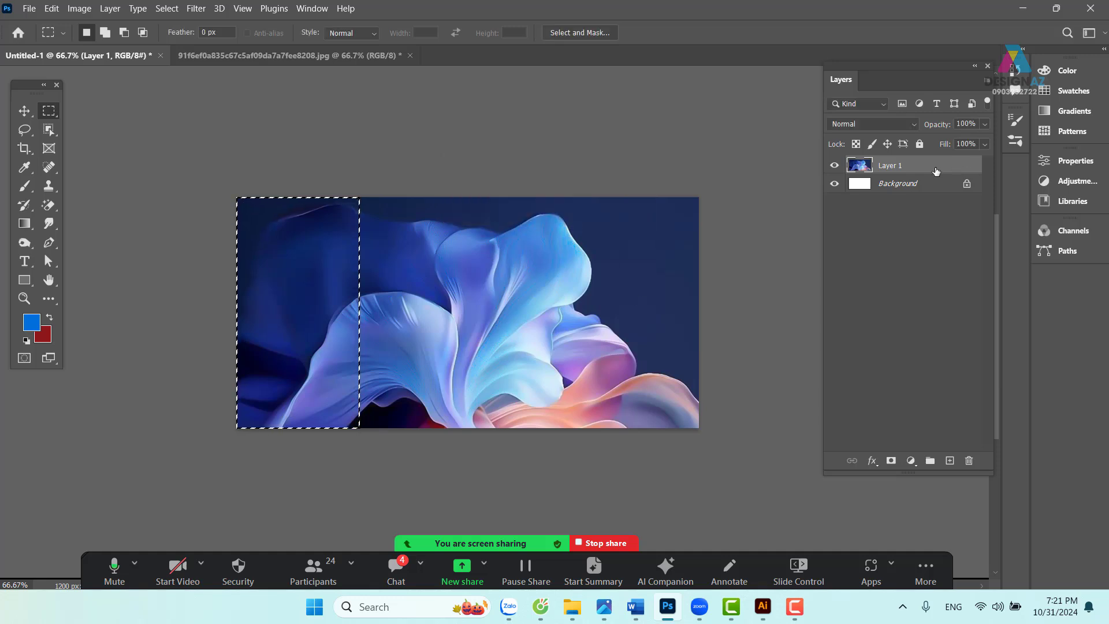
pyautogui.press('Delete')
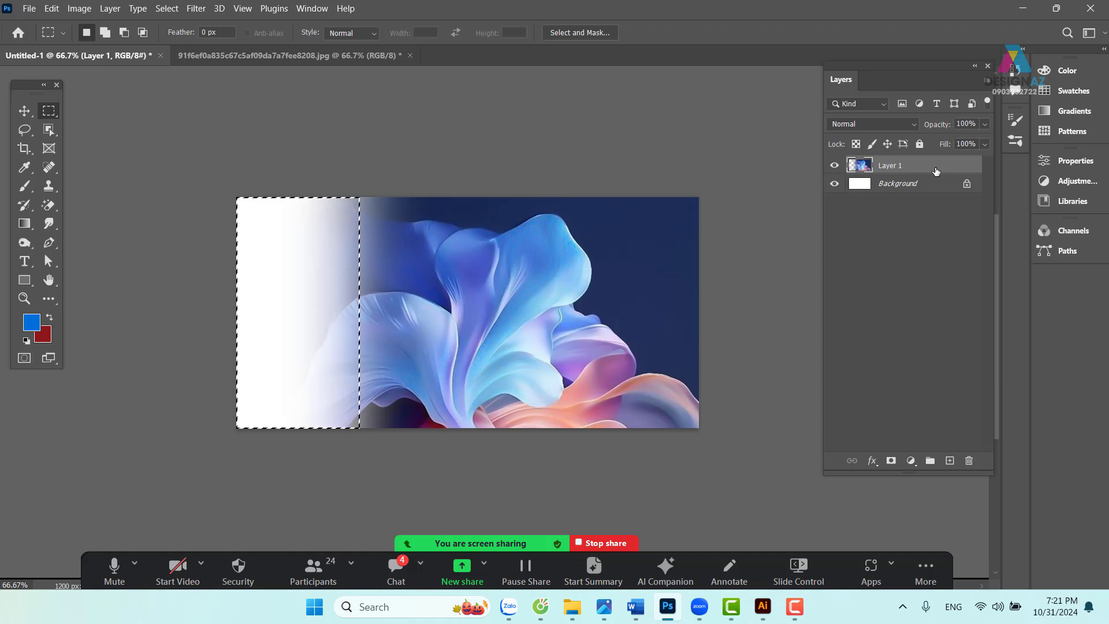
pyautogui.hotkey('ctrl', 'z')
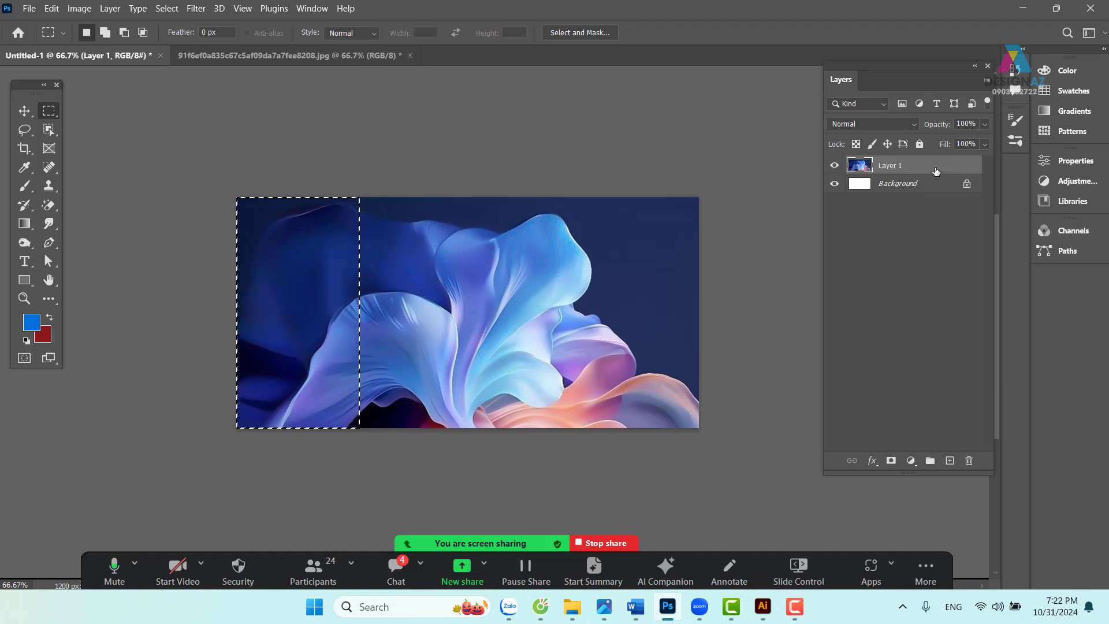
pyautogui.hotkey('shift', 'F6')
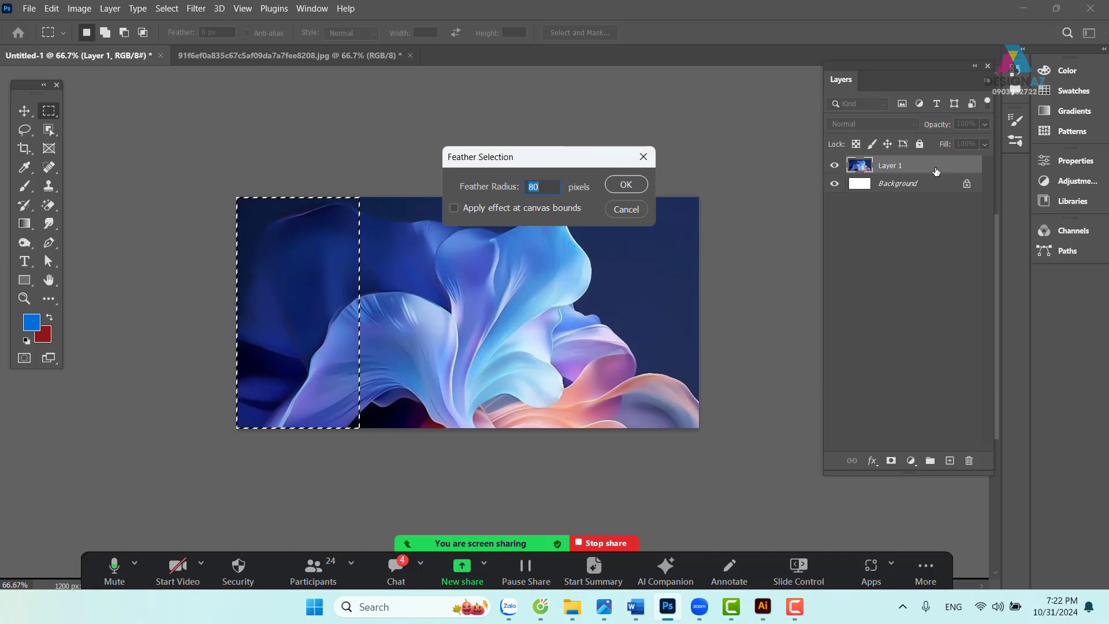
pyautogui.write('150')
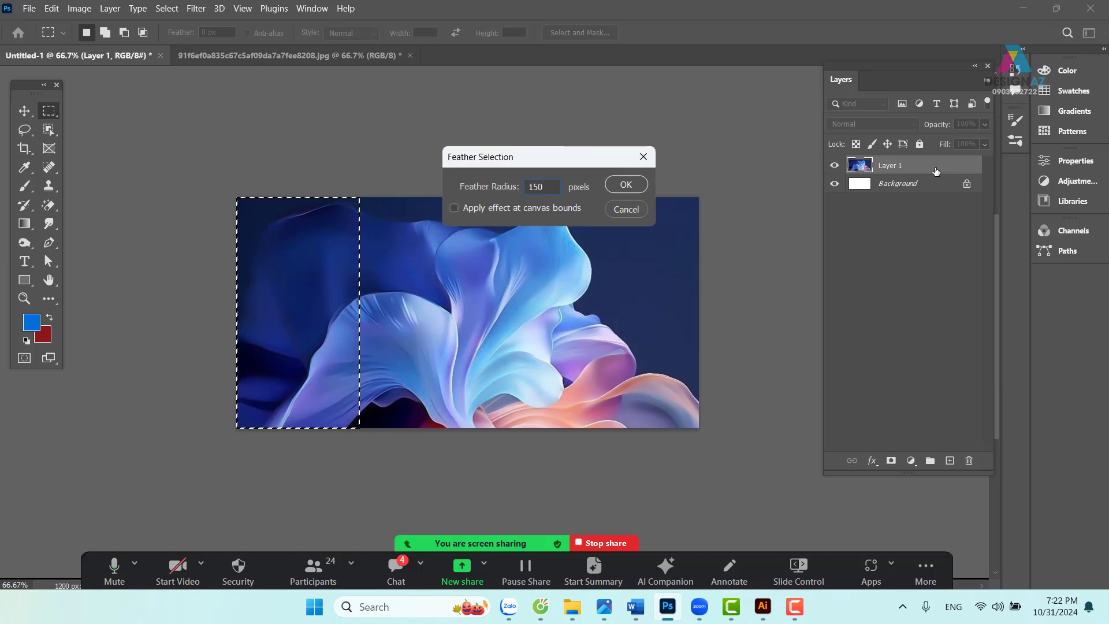
pyautogui.press('Return')
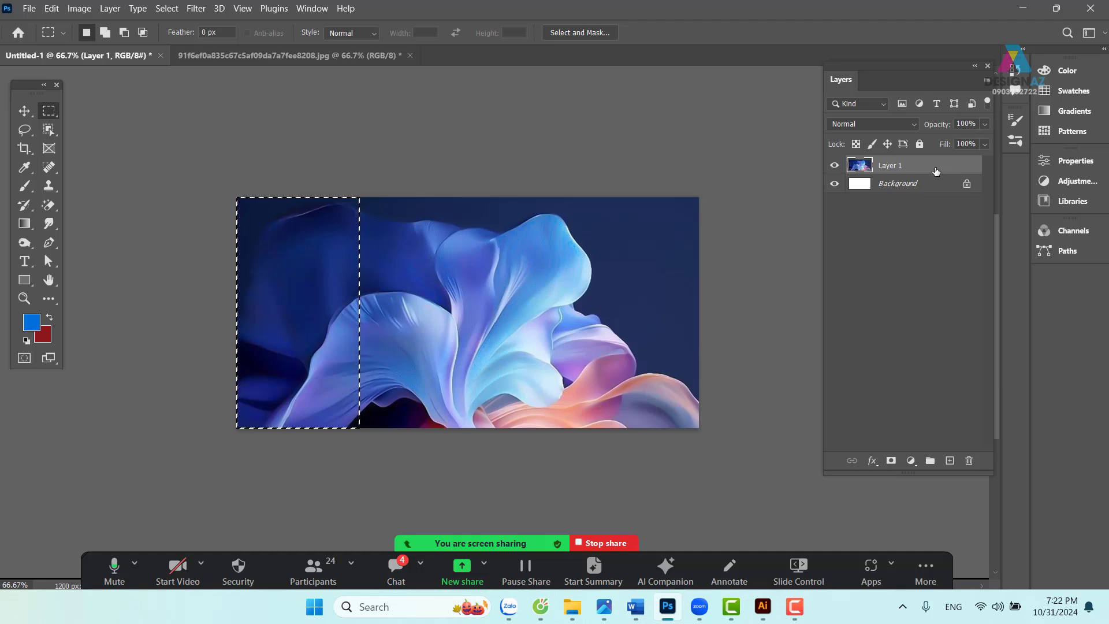
pyautogui.press('Delete')
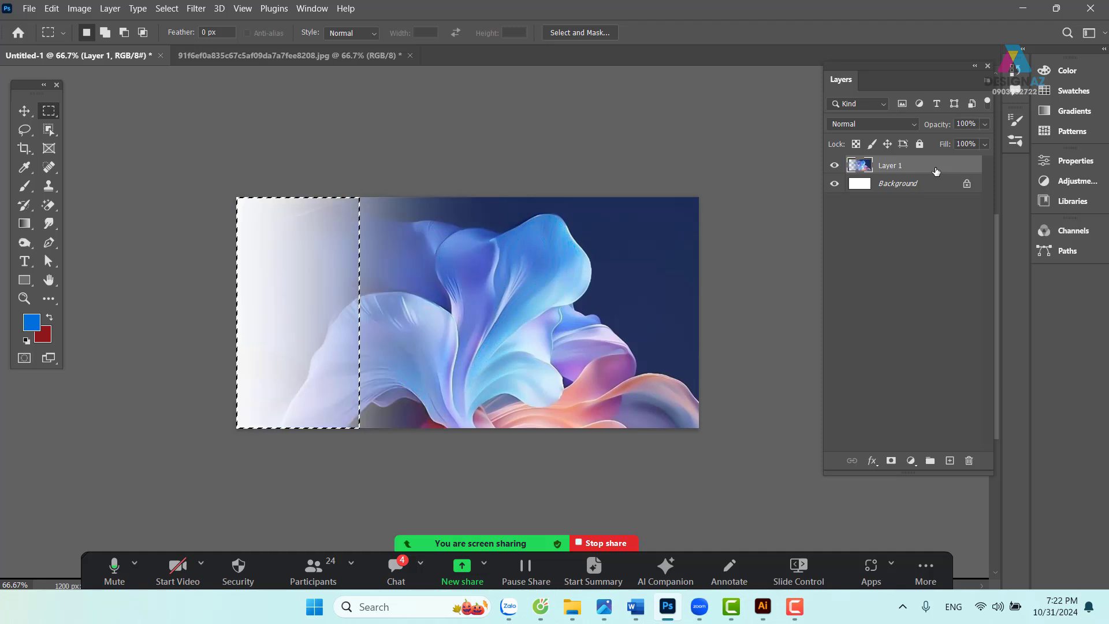
pyautogui.press('Delete')
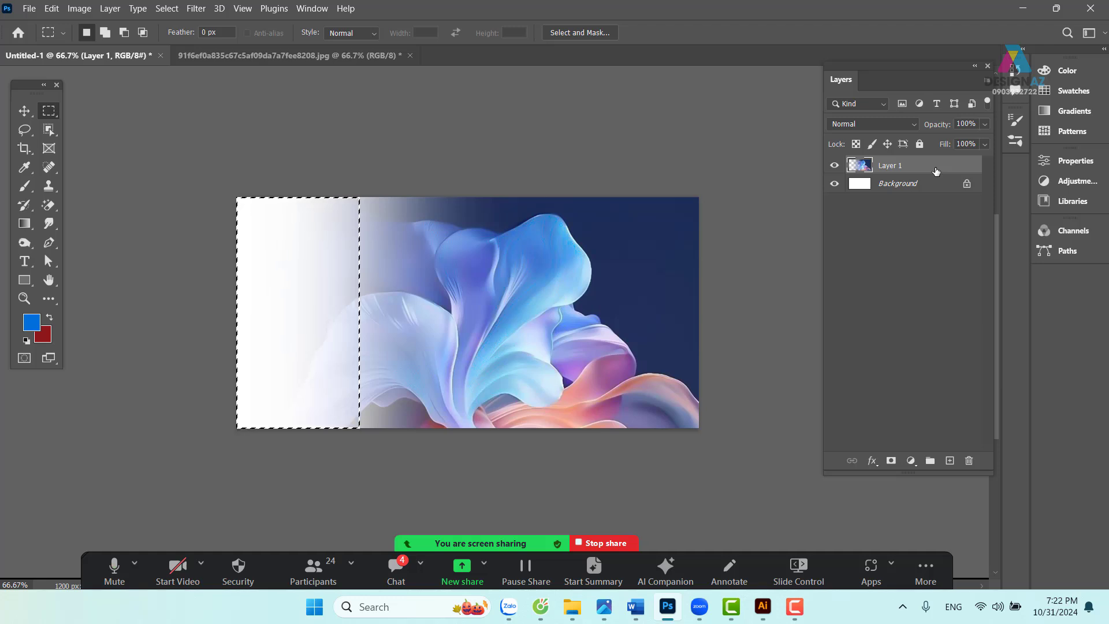
pyautogui.hotkey('ctrl', 'z')
pyautogui.hotkey('ctrl', 'z')
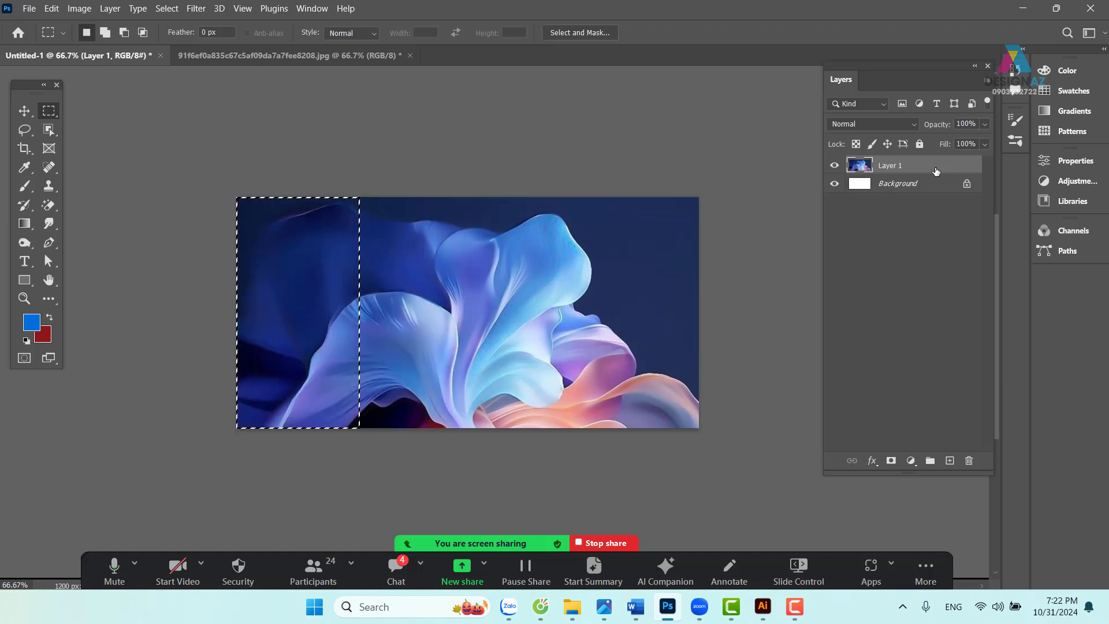
pyautogui.press('v')
pyautogui.hotkey('ctrl', 'd')
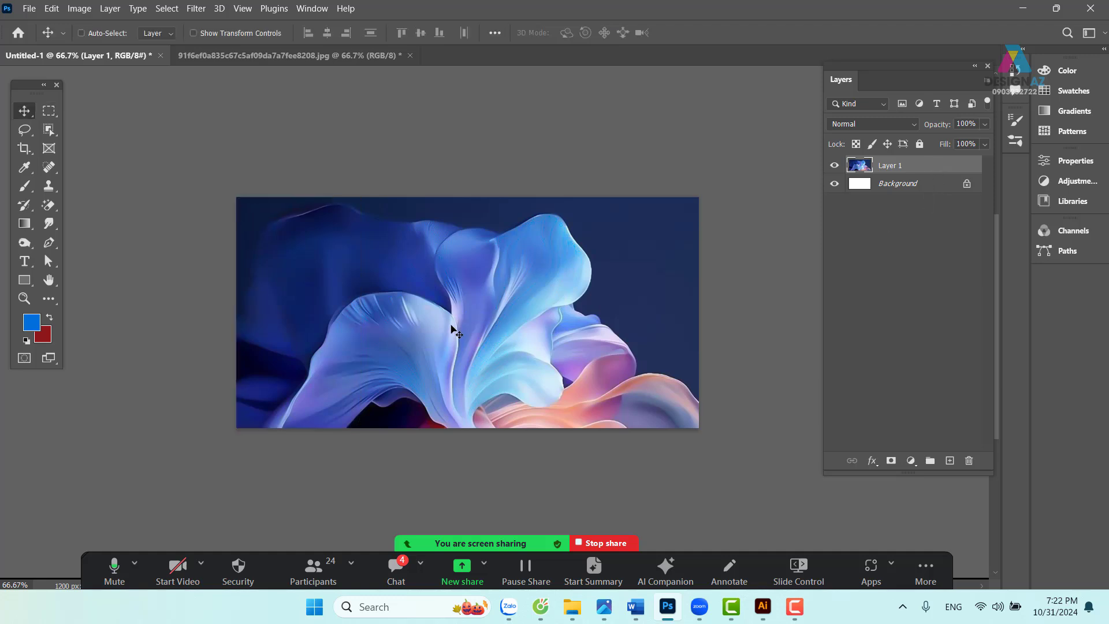
# - Pick Layer 1 and drag the flower photo about 230 px left, exposing white on the right
pyautogui.rightClick(495, 322)
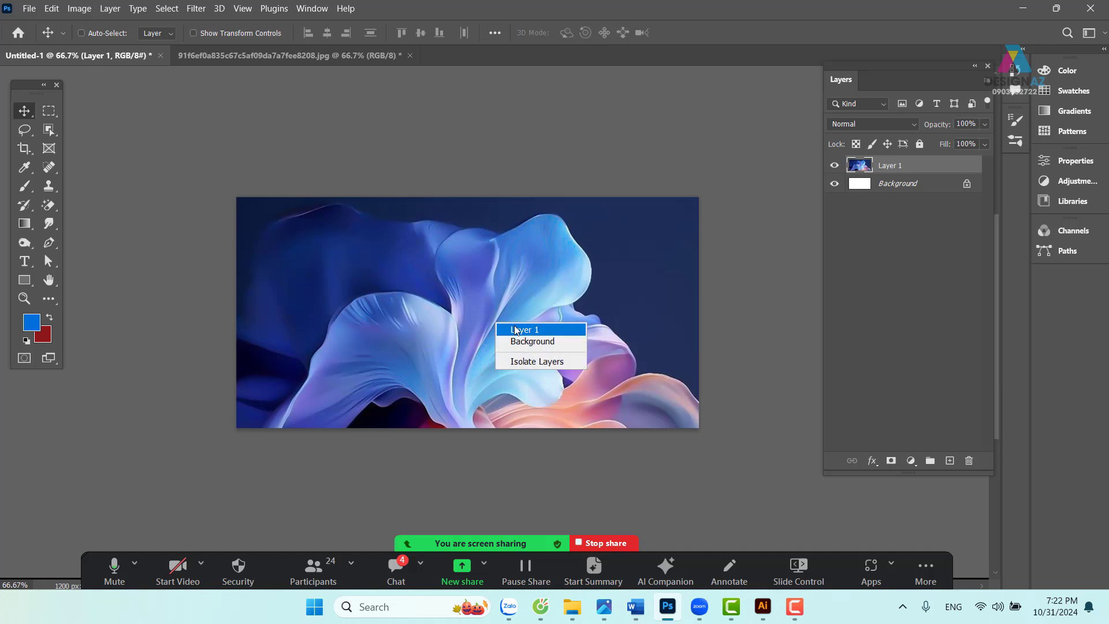
pyautogui.click(515, 327)
pyautogui.moveTo(498, 349); pyautogui.dragTo(338, 335)
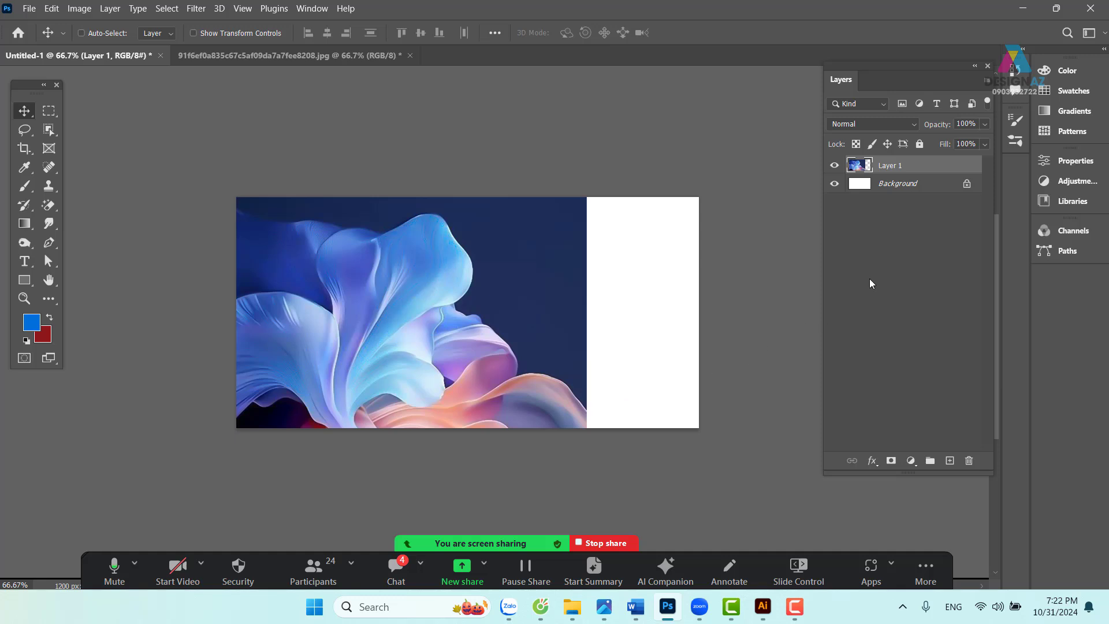
# - Sample dark navy from the photo's top-left corner and fill the Background layer with it
pyautogui.click(907, 190)
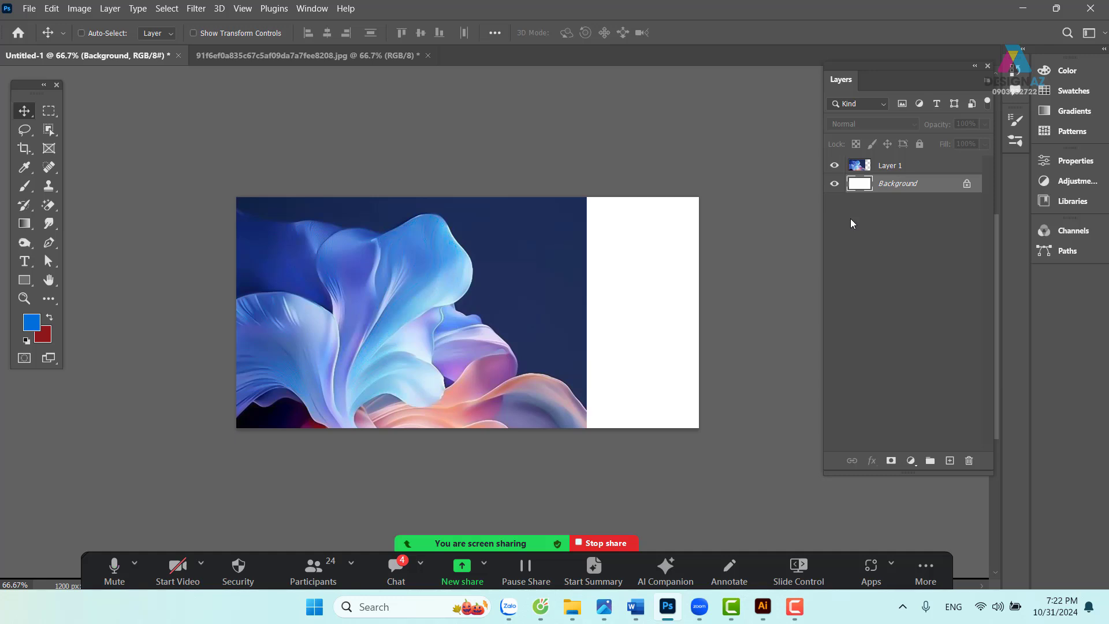
pyautogui.press('i')
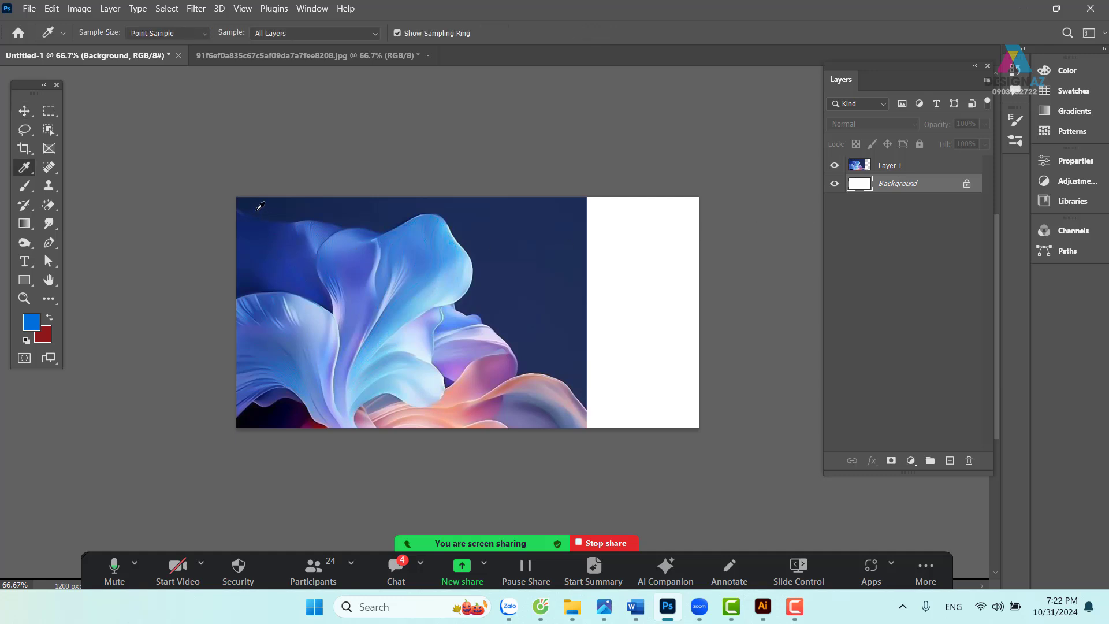
pyautogui.click(250, 207)
pyautogui.hotkey('alt', 'BackSpace')
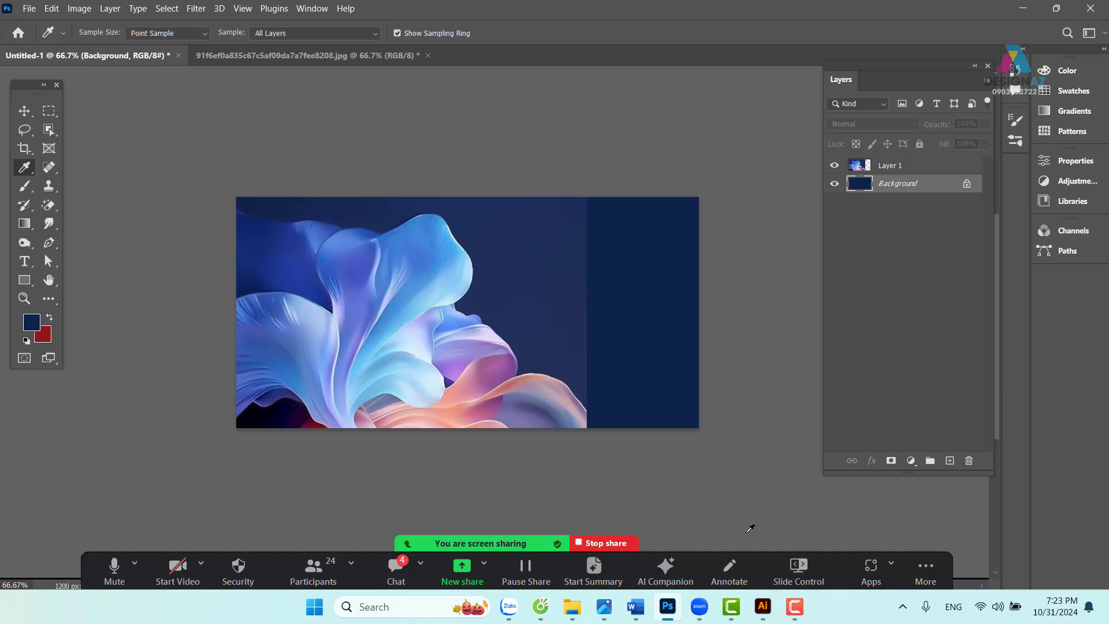
# - Select the navy strip on the banner's right side with a 180-pixel feather
pyautogui.click(53, 112)
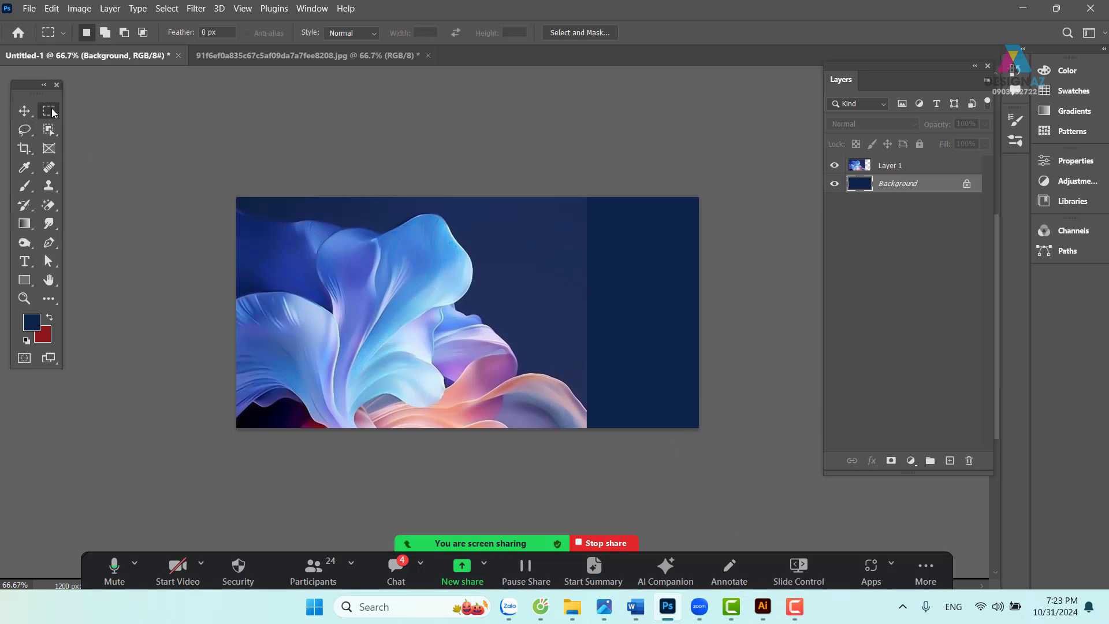
pyautogui.click(82, 113)
pyautogui.moveTo(560, 197); pyautogui.dragTo(892, 488)
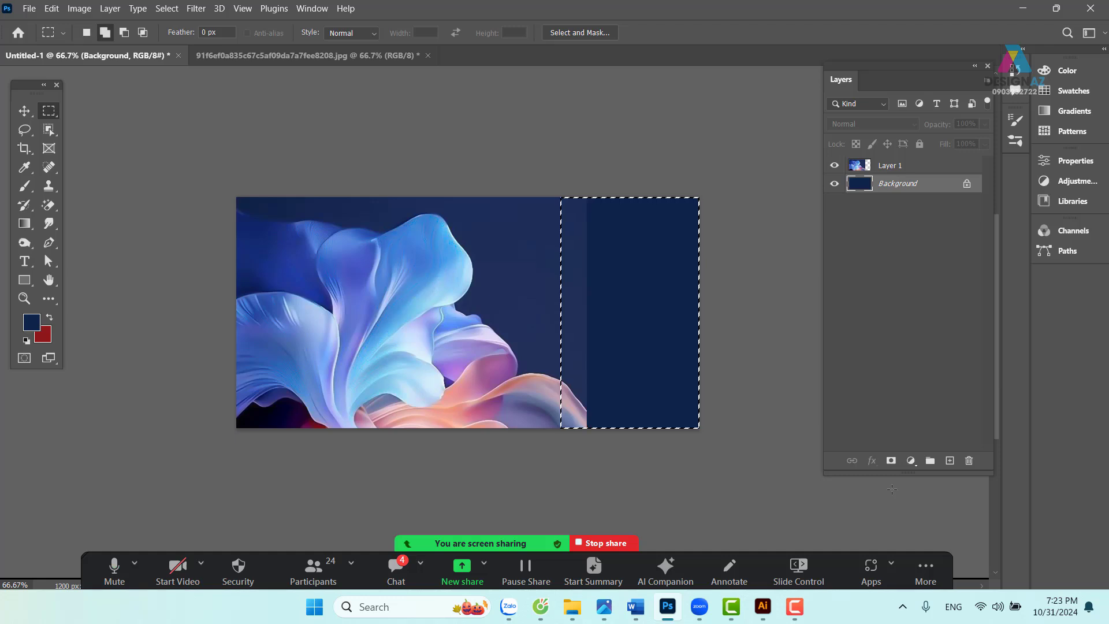
pyautogui.hotkey('shift', 'F6')
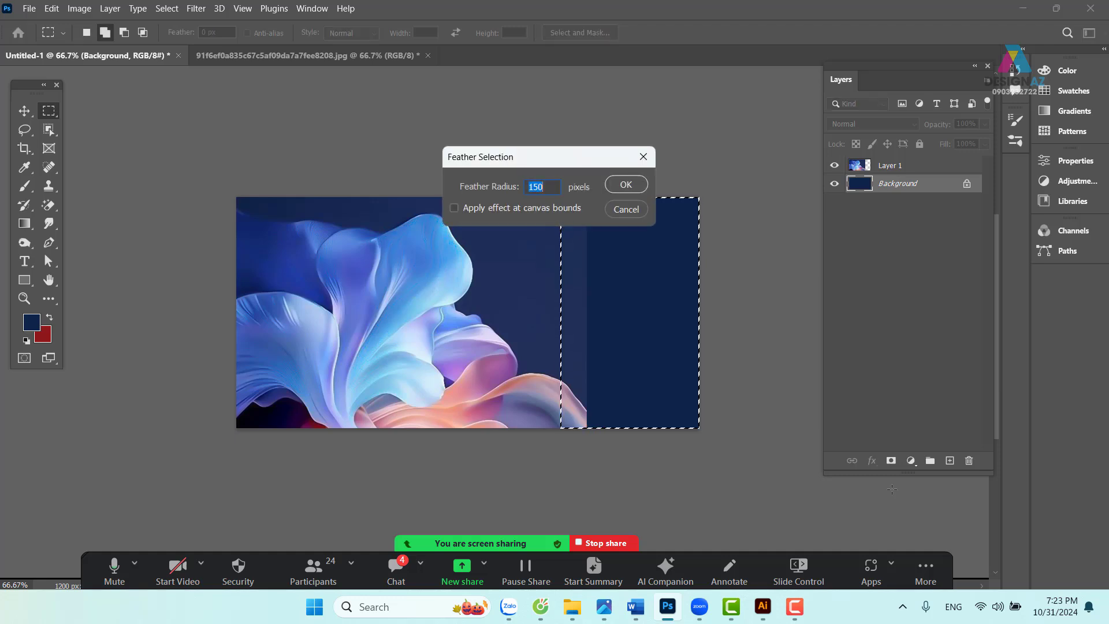
pyautogui.write('1')
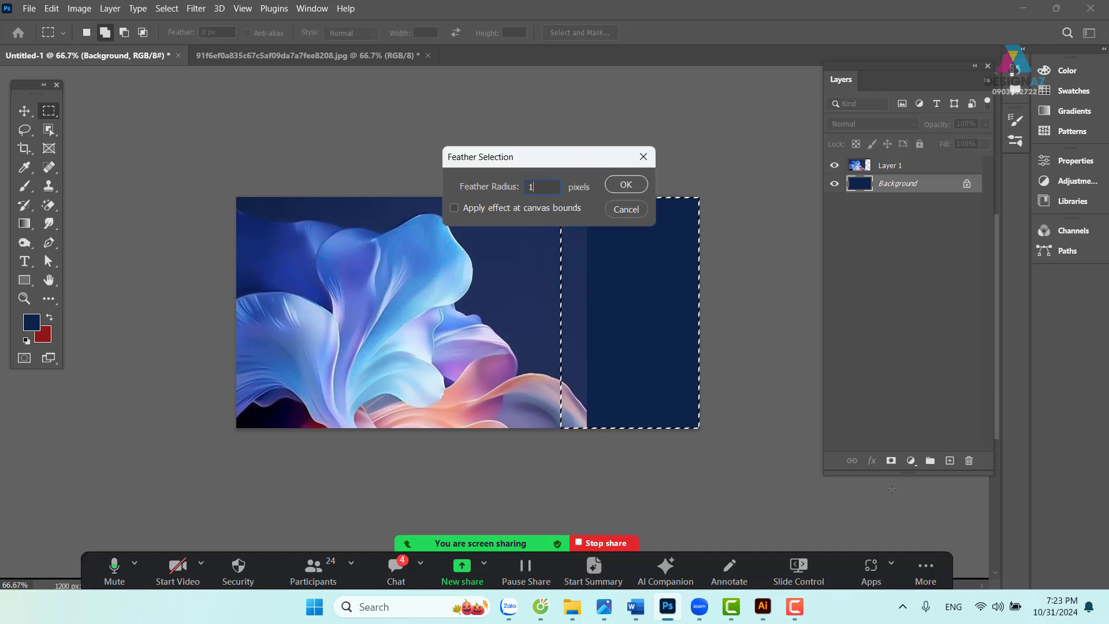
pyautogui.write('80')
pyautogui.press('Return')
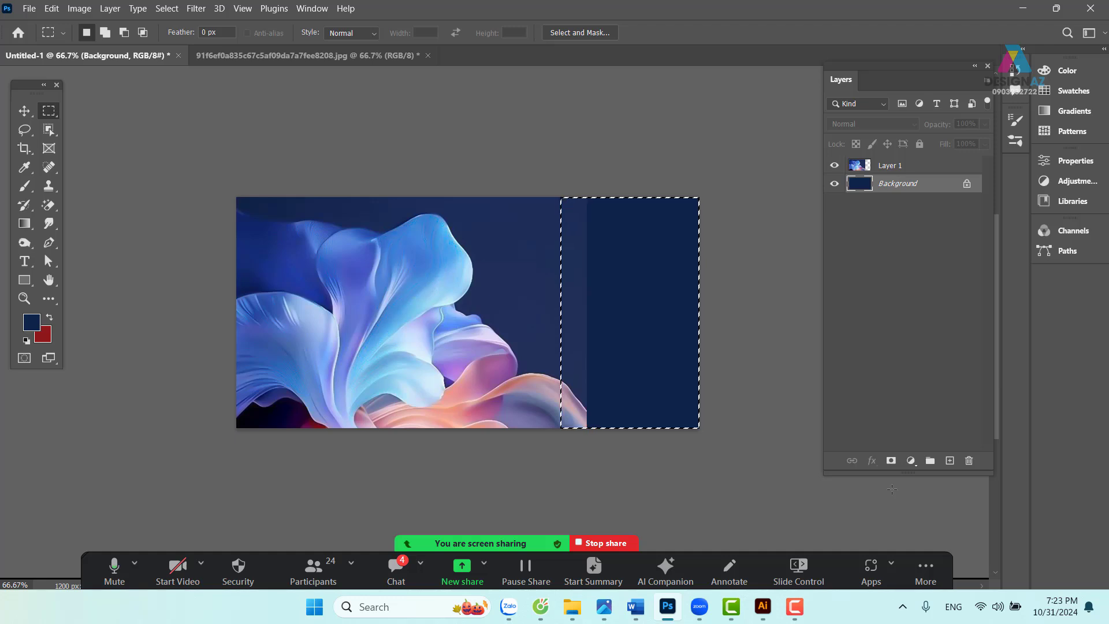
# - Erase the feathered right area on Layer 1 without filling, then deselect
pyautogui.hotkey('shift', 'F5')
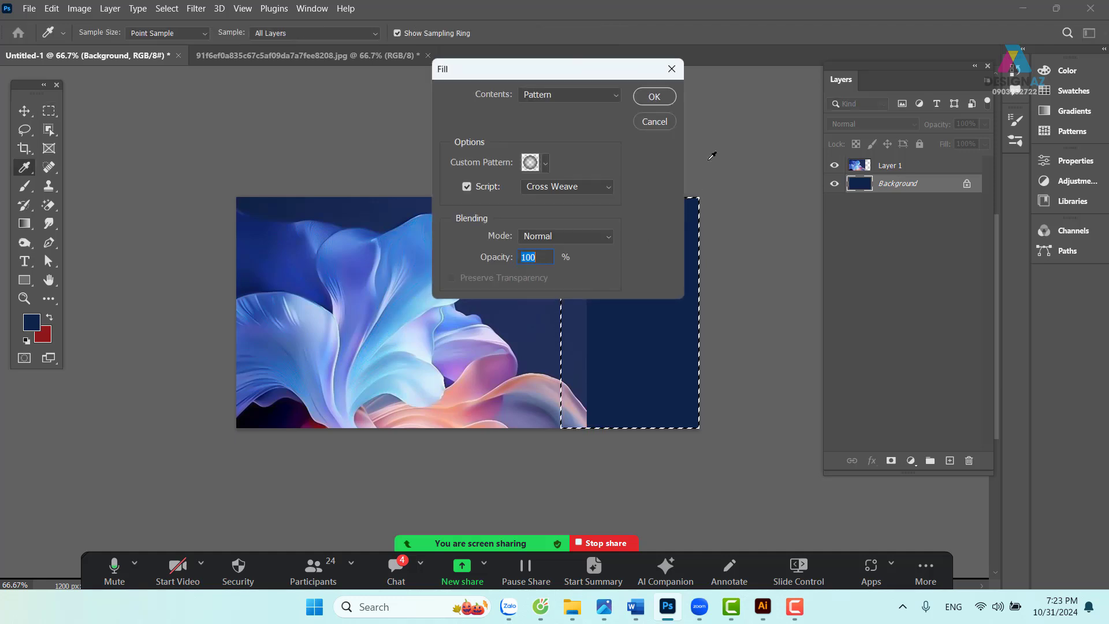
pyautogui.click(671, 68)
pyautogui.click(924, 167)
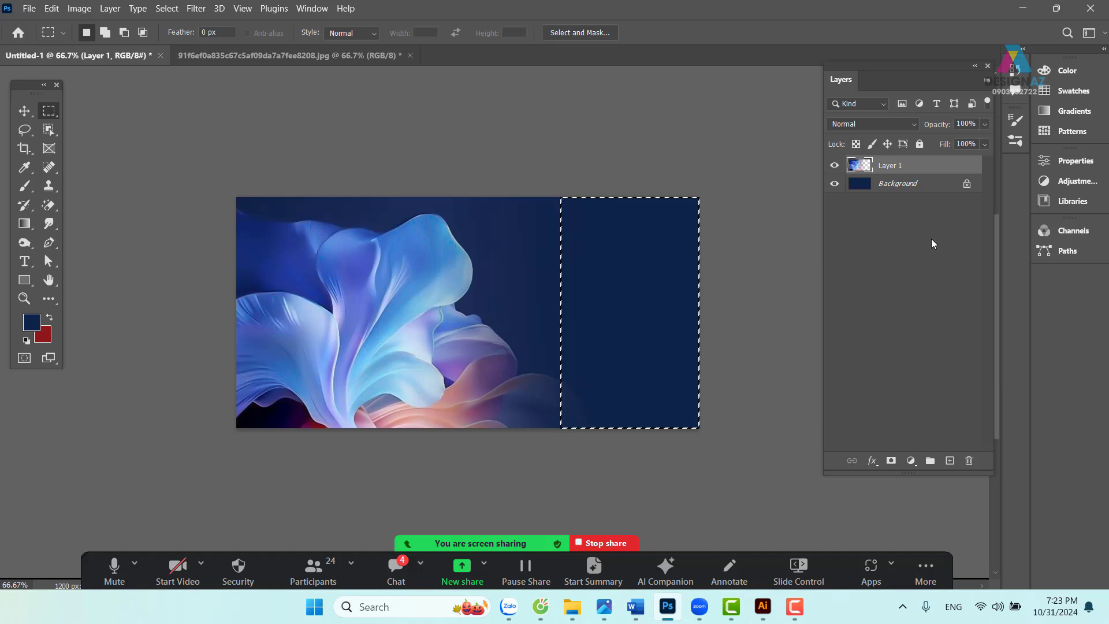
pyautogui.hotkey('ctrl', 'd')
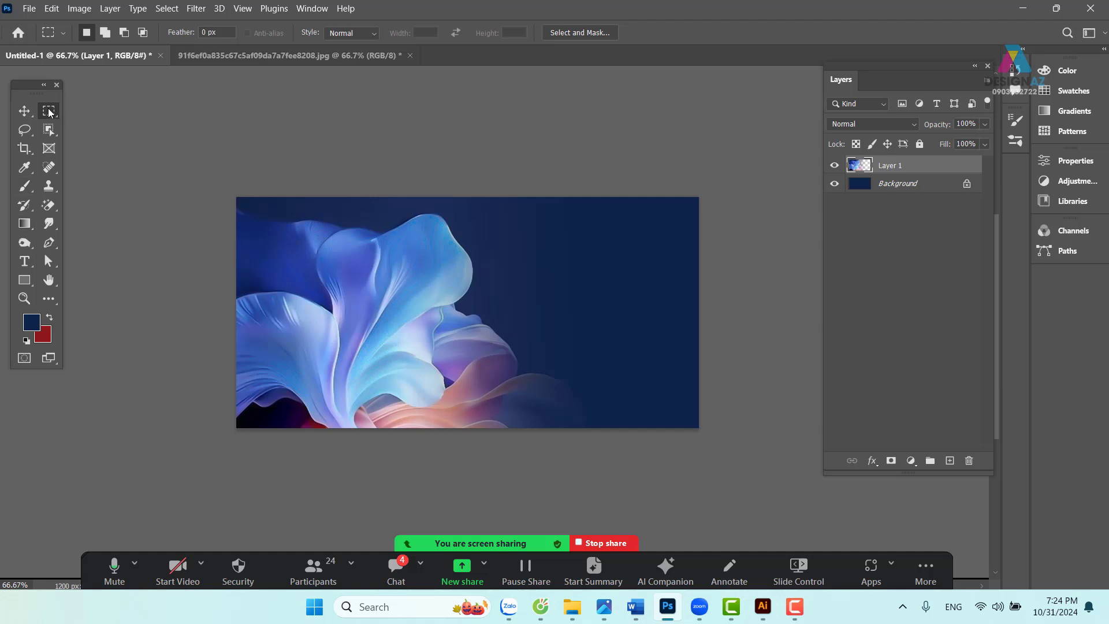
# - Select the bottom strip, feather it 150 px, delete it twice, and deselect
pyautogui.moveTo(232, 387); pyautogui.dragTo(848, 530)
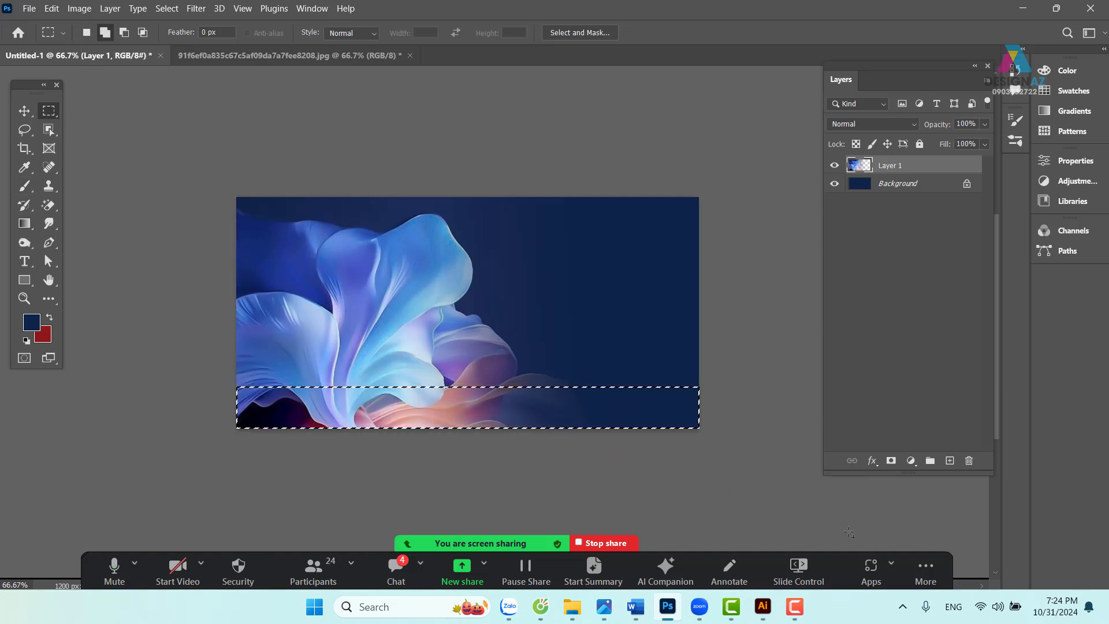
pyautogui.hotkey('shift', 'F6')
pyautogui.write('150')
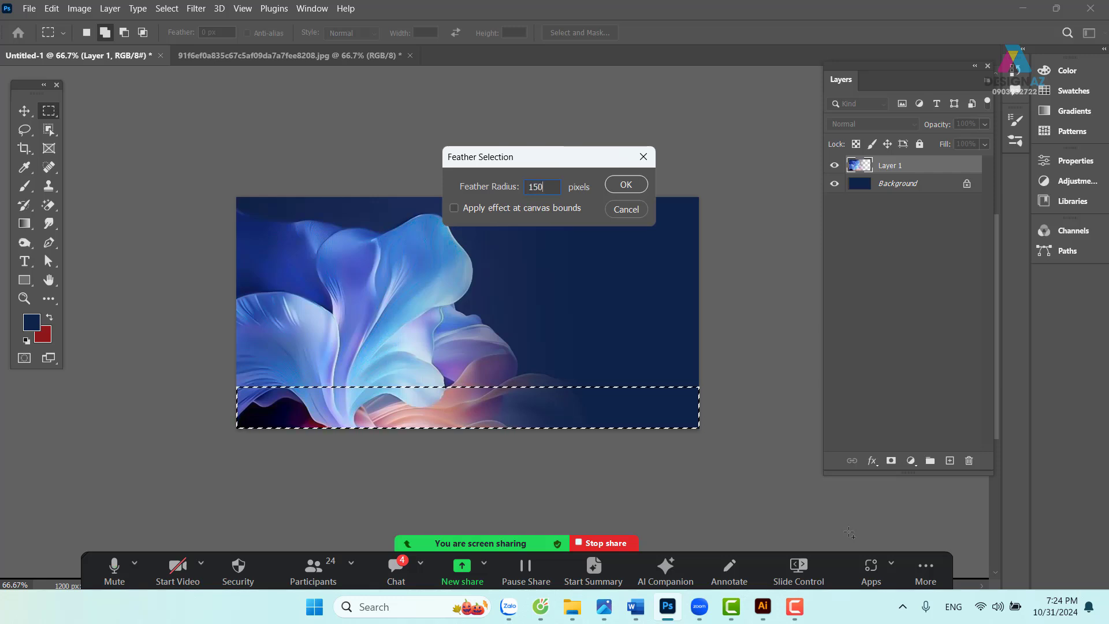
pyautogui.press('Return')
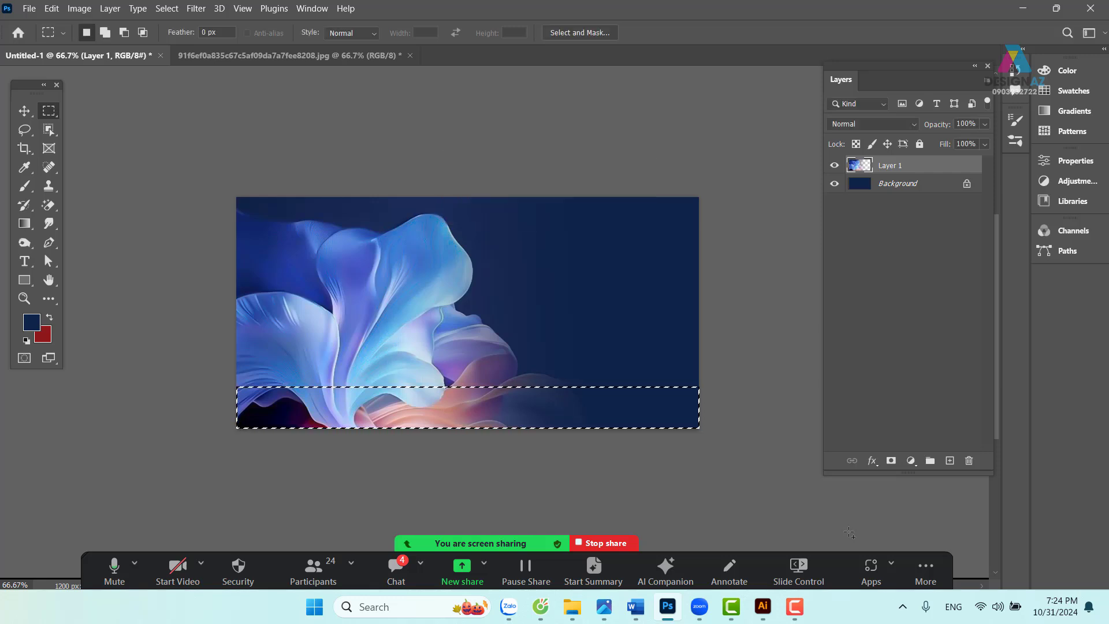
pyautogui.press('Delete')
pyautogui.press('Delete')
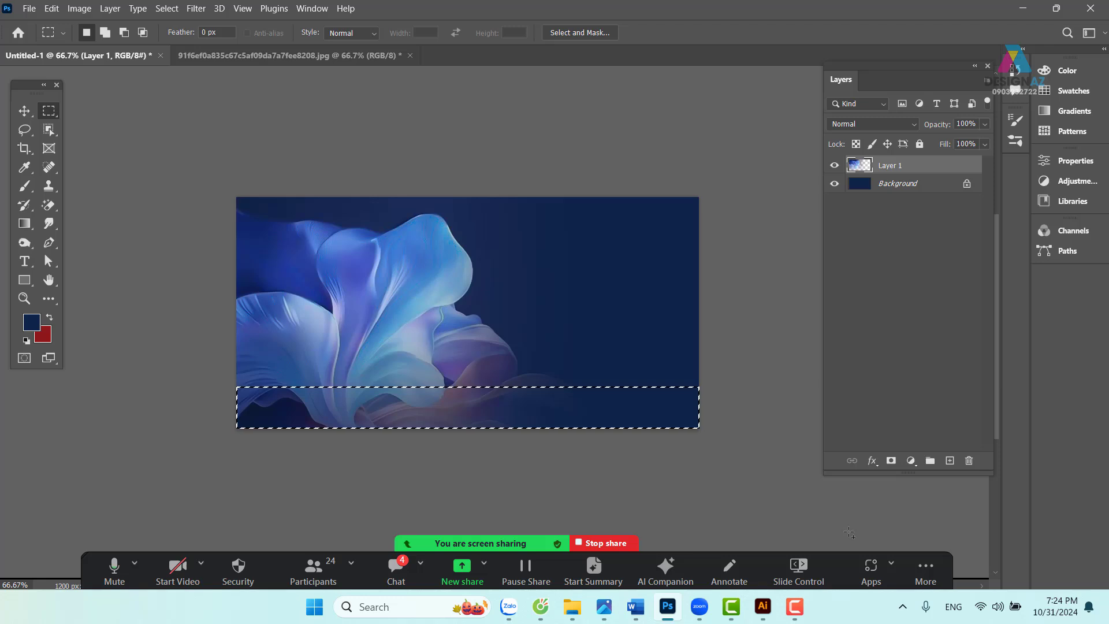
pyautogui.press('Delete')
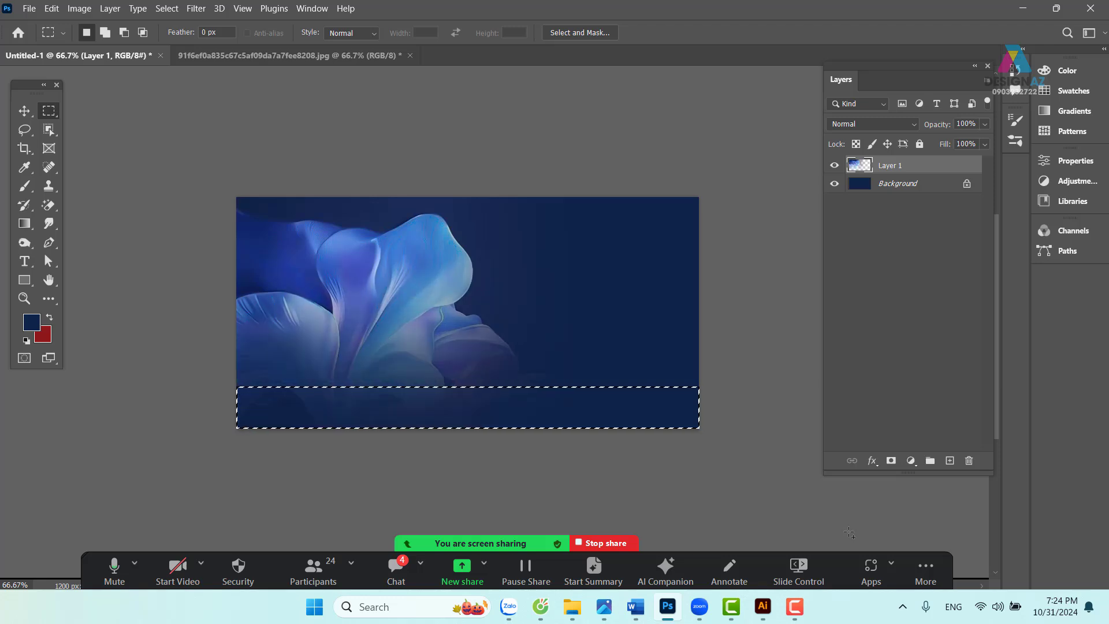
pyautogui.hotkey('ctrl', 'd')
pyautogui.press('v')
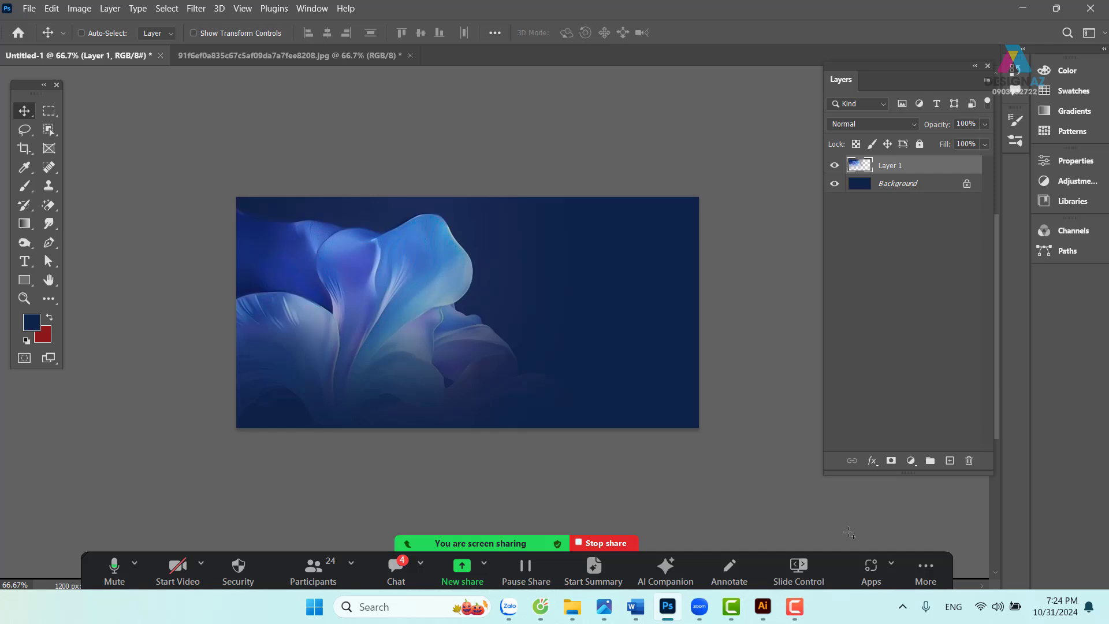
# - At 100% zoom, add a placeholder text layer in the middle of the banner
pyautogui.hotkey('ctrl', '1')
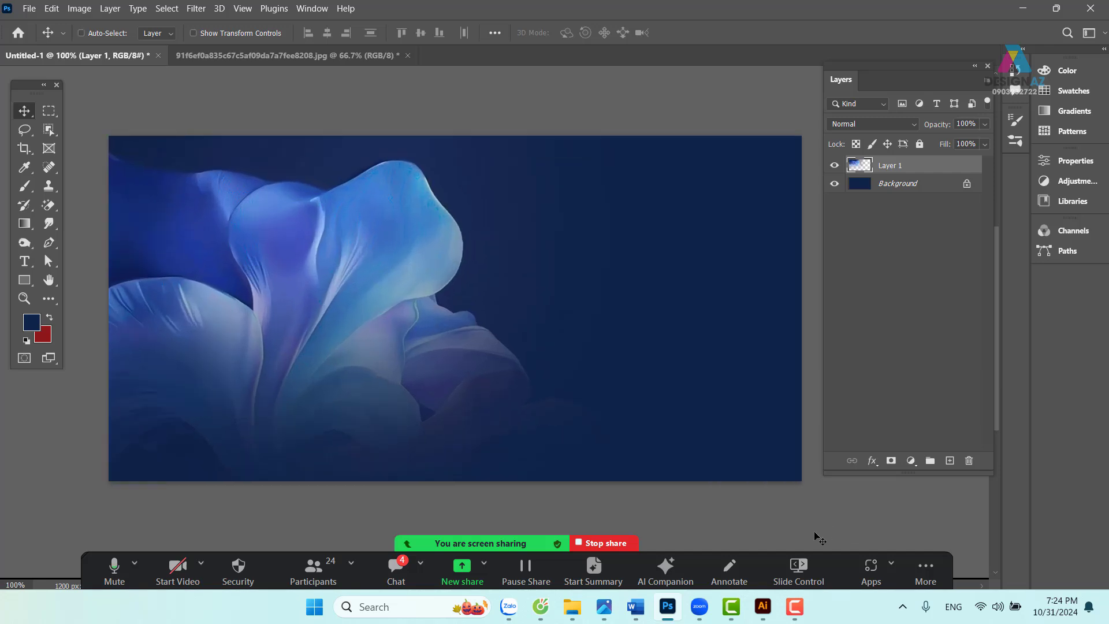
pyautogui.moveTo(545, 395)
pyautogui.mouseDown()
pyautogui.moveTo(588, 377)
pyautogui.moveTo(544, 384)
pyautogui.moveTo(556, 385)
pyautogui.mouseUp()
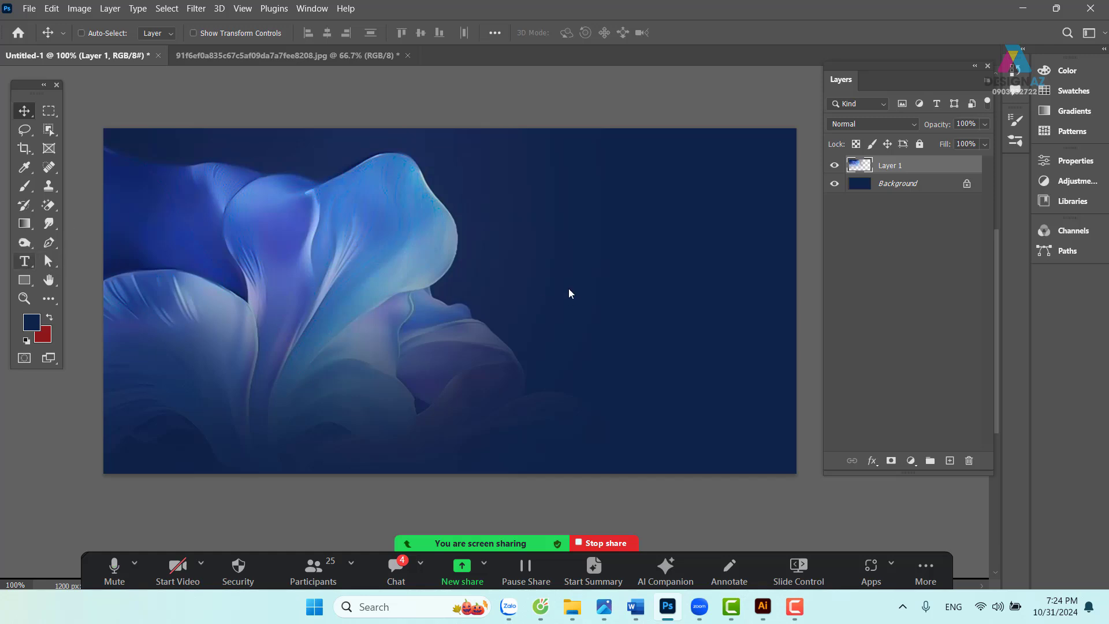
pyautogui.click(517, 254)
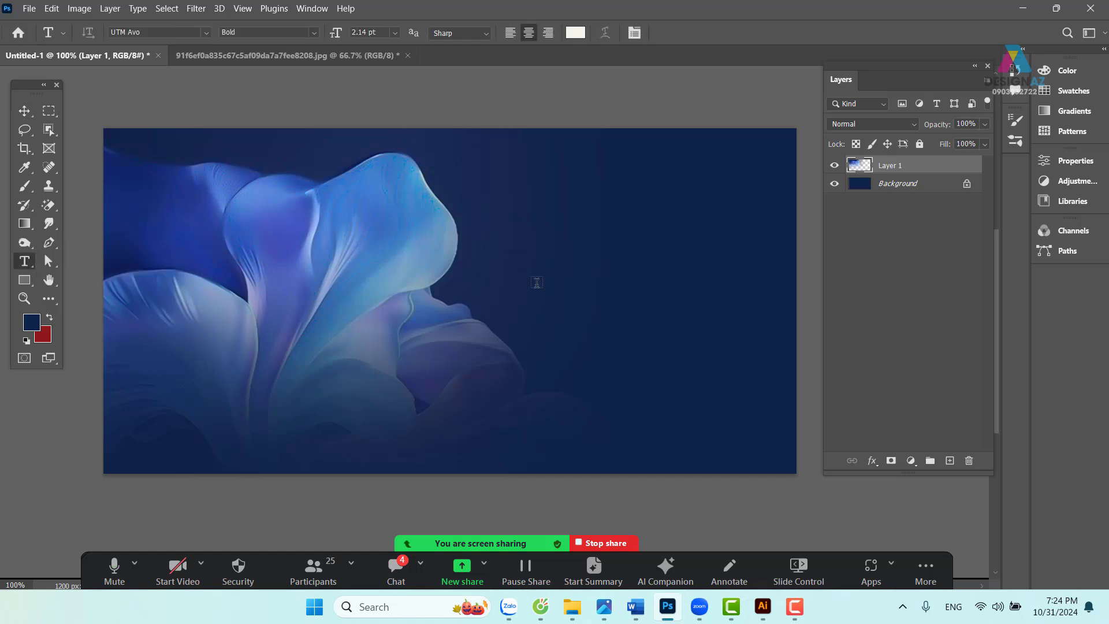
pyautogui.click(22, 113)
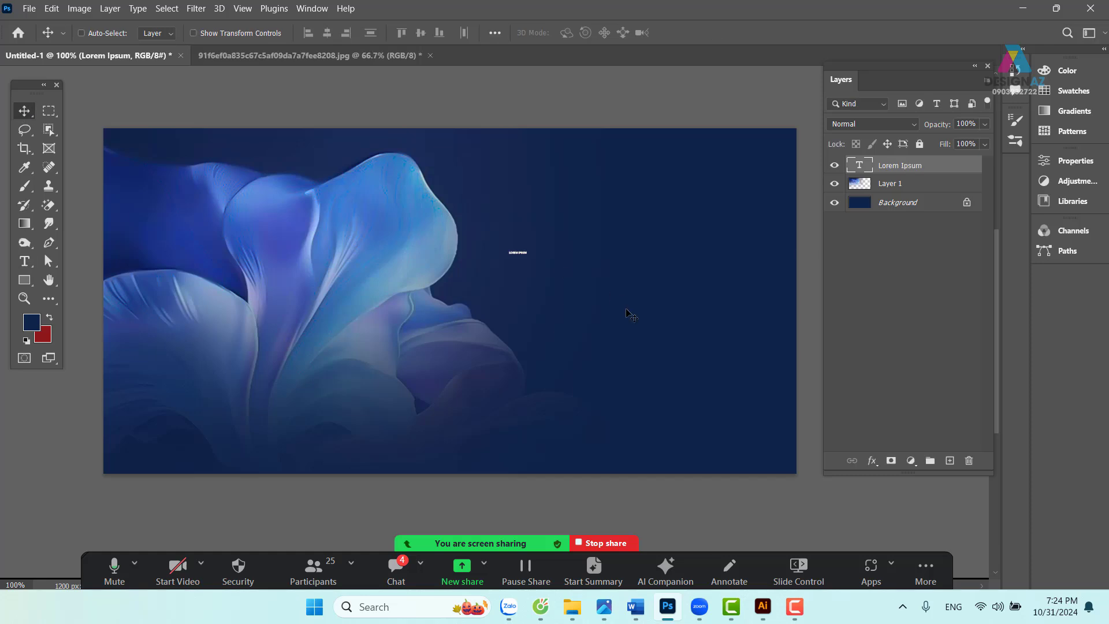
# - Scale and position the LOREM IPSUM text into a large headline across the middle
pyautogui.hotkey('ctrl', 't')
pyautogui.moveTo(612, 303); pyautogui.dragTo(774, 332)
pyautogui.moveTo(656, 281); pyautogui.dragTo(432, 302)
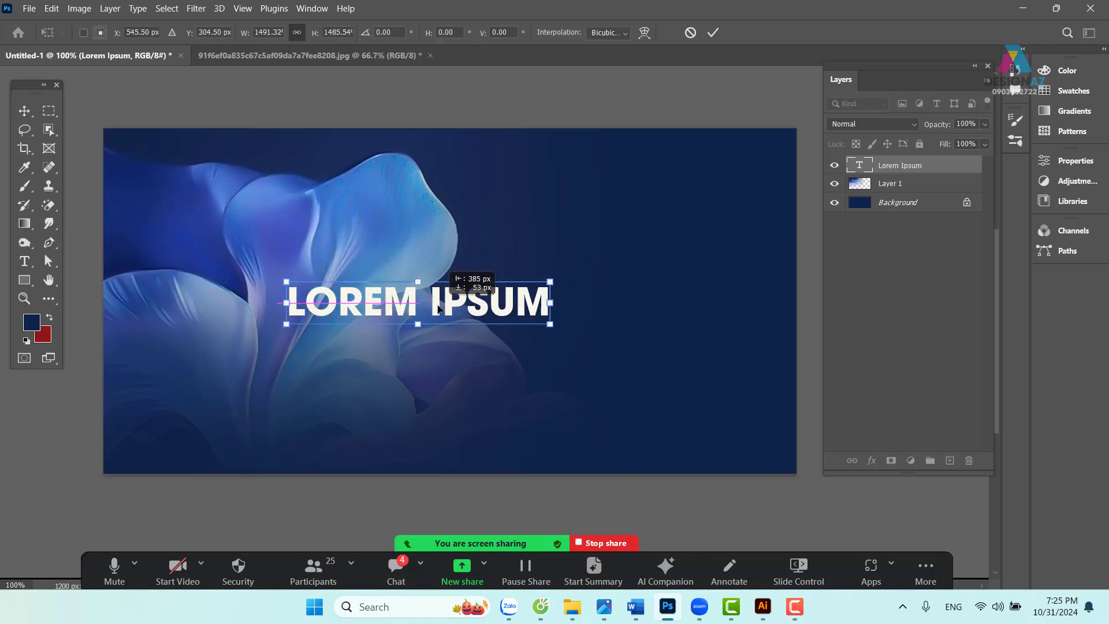
pyautogui.moveTo(549, 270); pyautogui.dragTo(703, 252)
pyautogui.moveTo(506, 276); pyautogui.dragTo(471, 300)
pyautogui.press('Return')
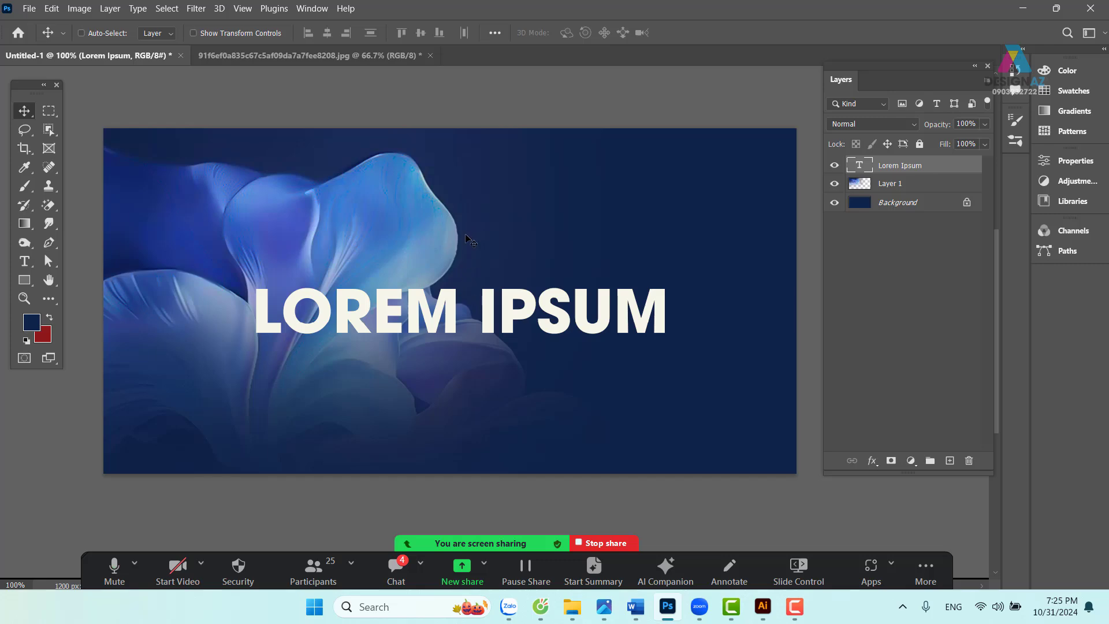
# - In Illustrator, locate the BONG RO sample set in Moonet DEMO on the font sheet
pyautogui.click(762, 605)
pyautogui.scroll(-2, 662, 367)
pyautogui.scroll(-5, 662, 367)
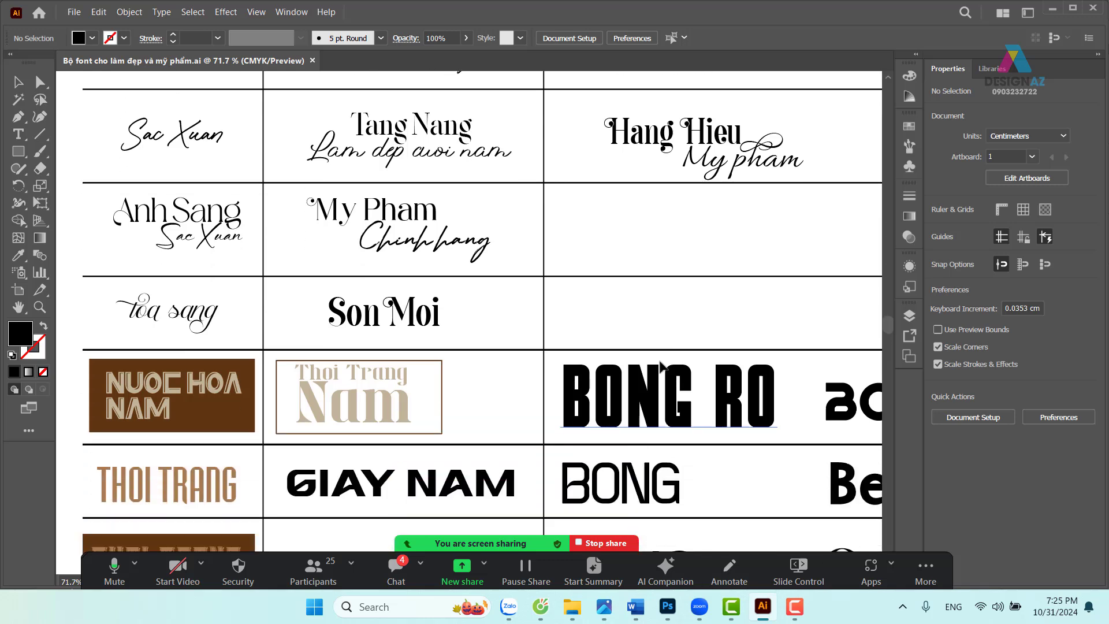
pyautogui.scroll(-2, 662, 367)
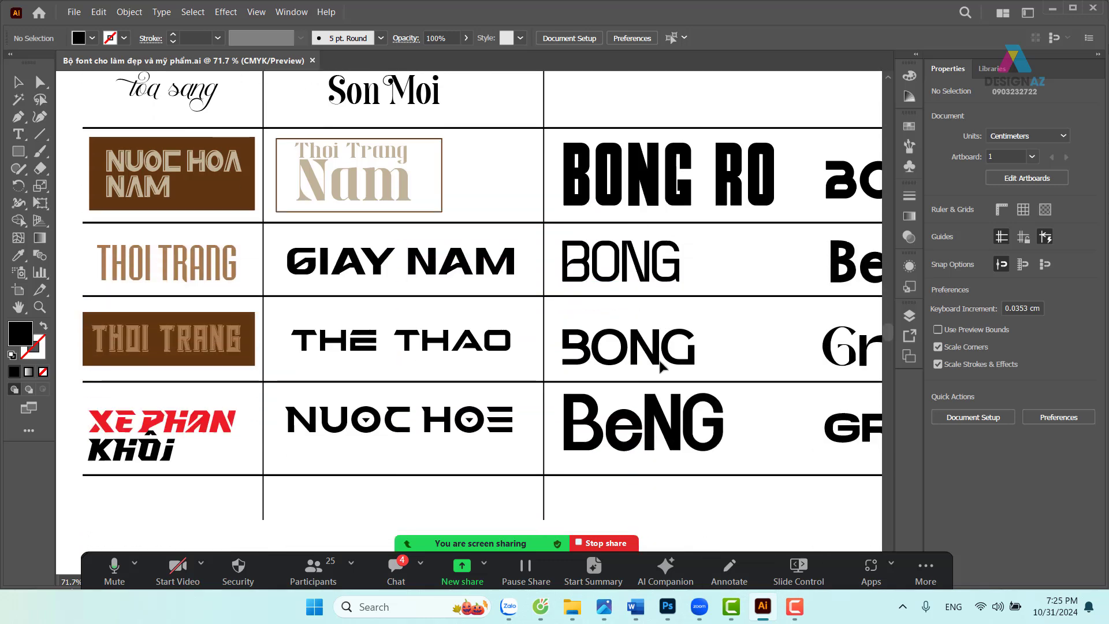
pyautogui.hscroll(7, 718, 184)
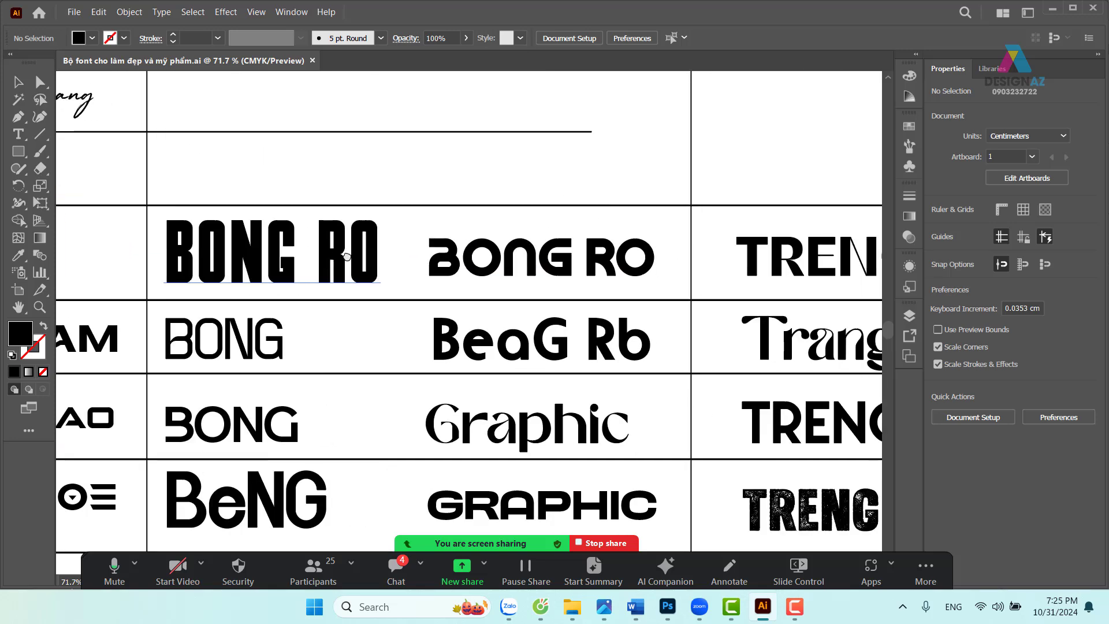
pyautogui.hscroll(2, 549, 265)
pyautogui.click(505, 236)
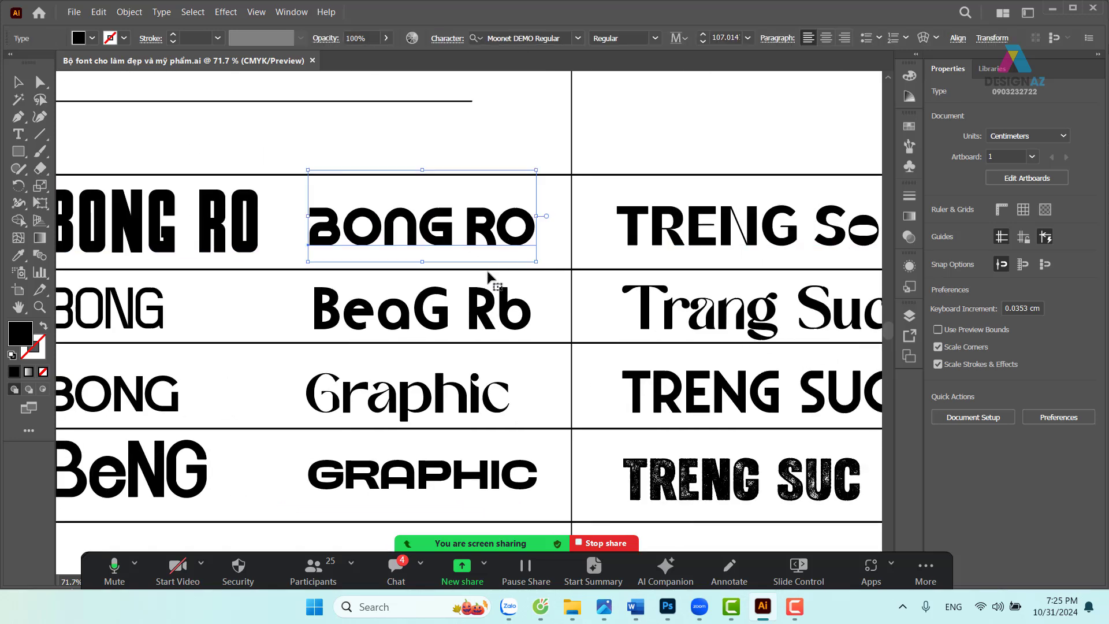
pyautogui.hscroll(6, 719, 277)
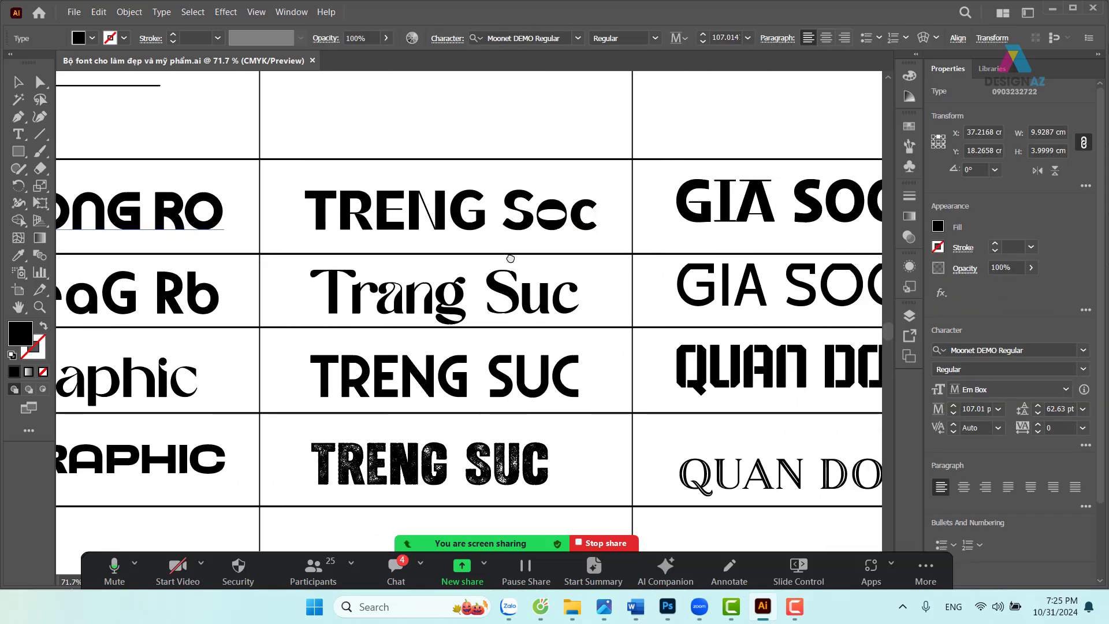
pyautogui.hscroll(-3, 510, 258)
pyautogui.hscroll(-3, 508, 237)
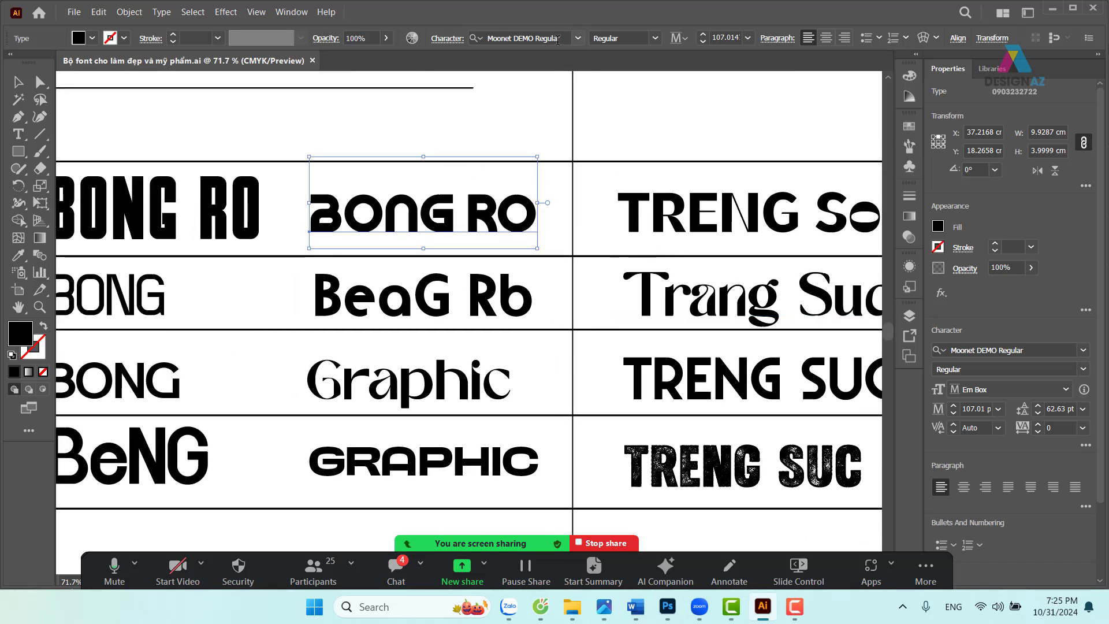
pyautogui.click(558, 40)
# - Select and copy the full BONG RO sample text, then return to Photoshop
pyautogui.doubleClick(375, 228)
pyautogui.moveTo(313, 216); pyautogui.dragTo(633, 245)
pyautogui.hotkey('ctrl', 'c')
pyautogui.press('Escape')
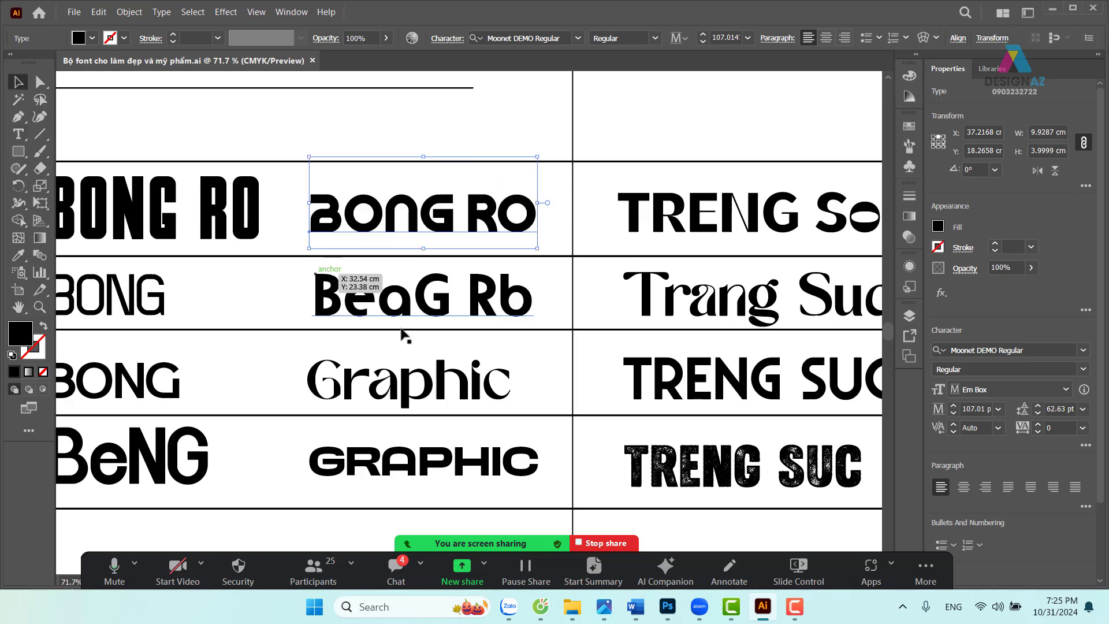
pyautogui.click(667, 604)
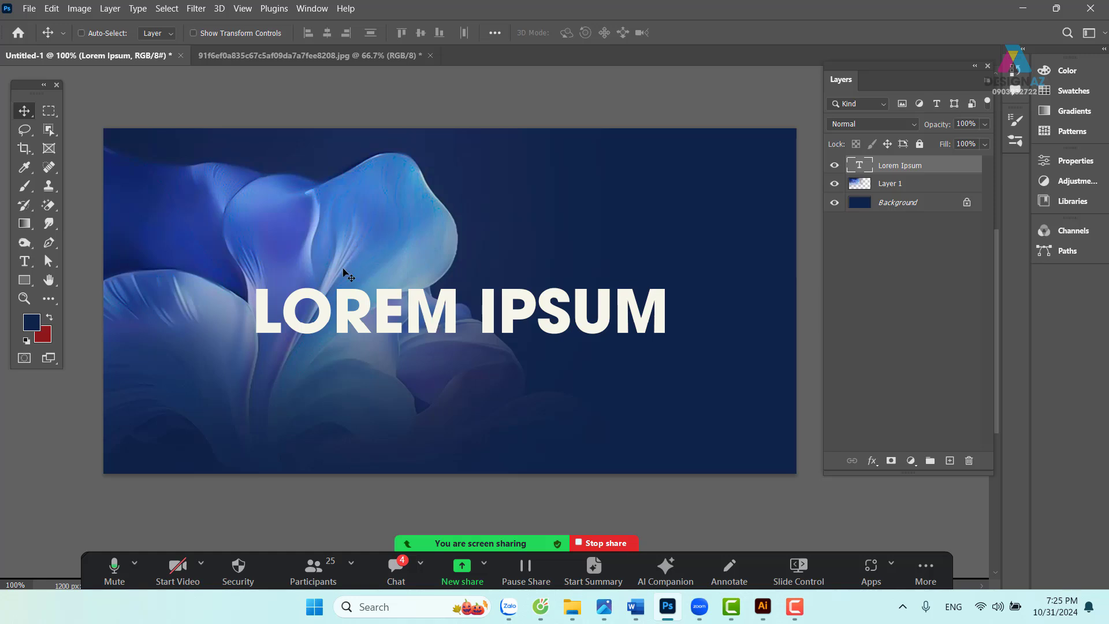
# - Paste the copied BONG RO text into a new text layer and move it down
pyautogui.press('t')
pyautogui.click(336, 200)
pyautogui.write('LOREM IPSUM')
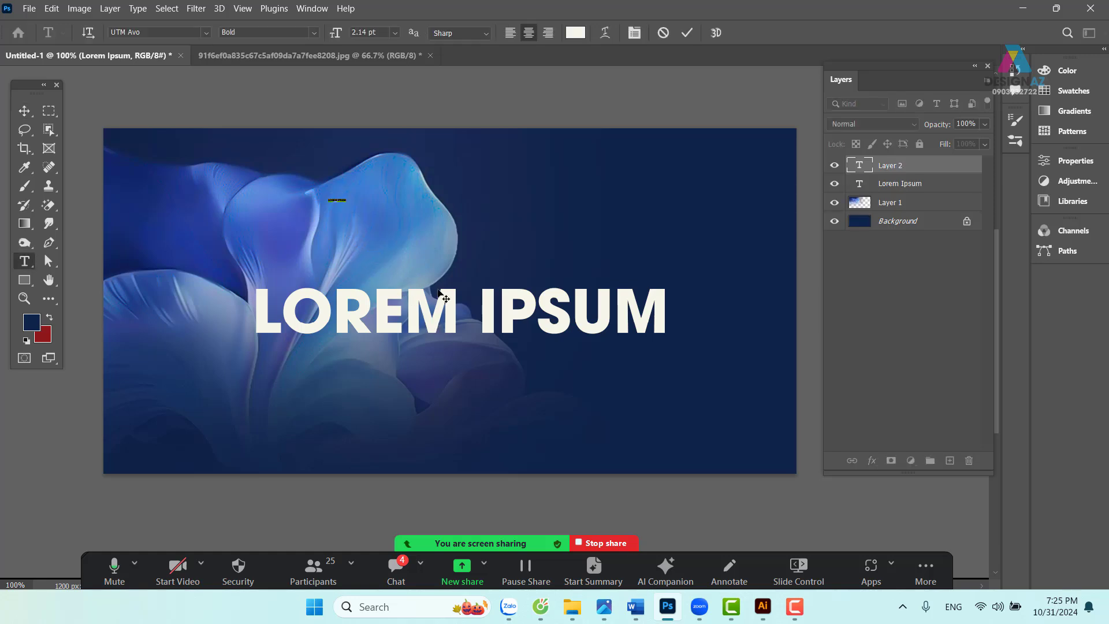
pyautogui.hotkey('ctrl', 'v')
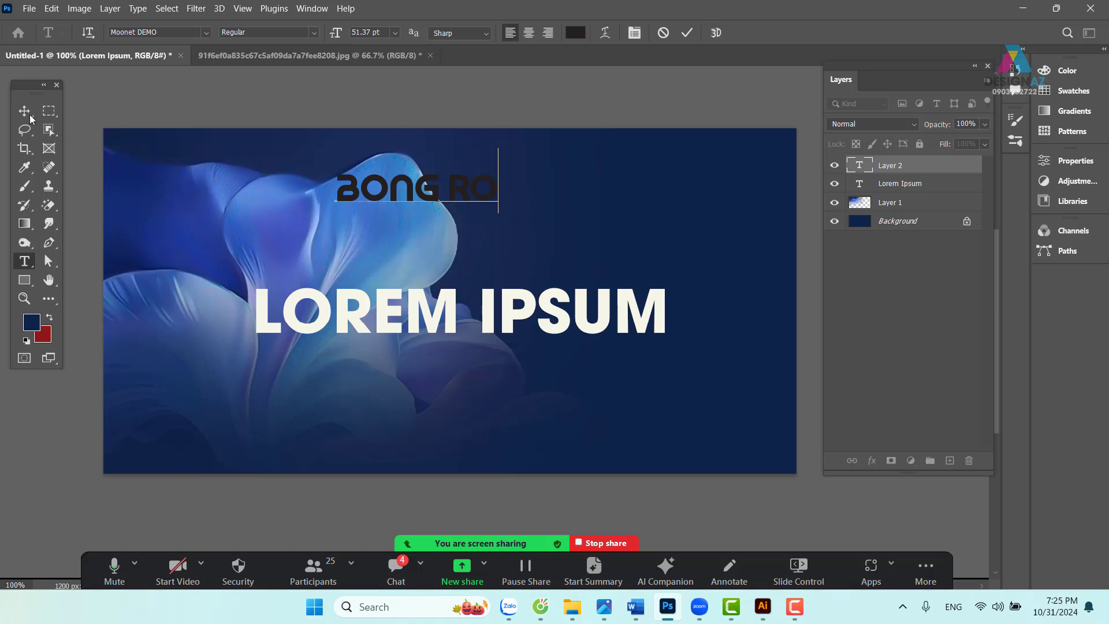
pyautogui.click(26, 112)
pyautogui.moveTo(444, 184); pyautogui.dragTo(463, 248)
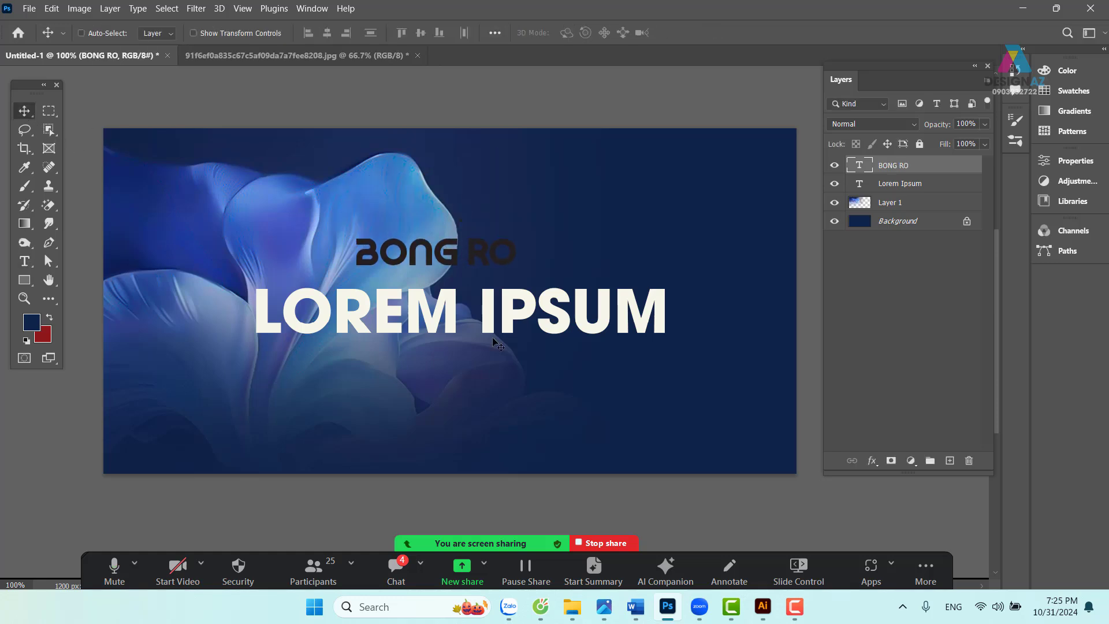
# - Delete the Lorem Ipsum layer and move BONG RO down and left into place
pyautogui.rightClick(506, 323)
pyautogui.click(525, 328)
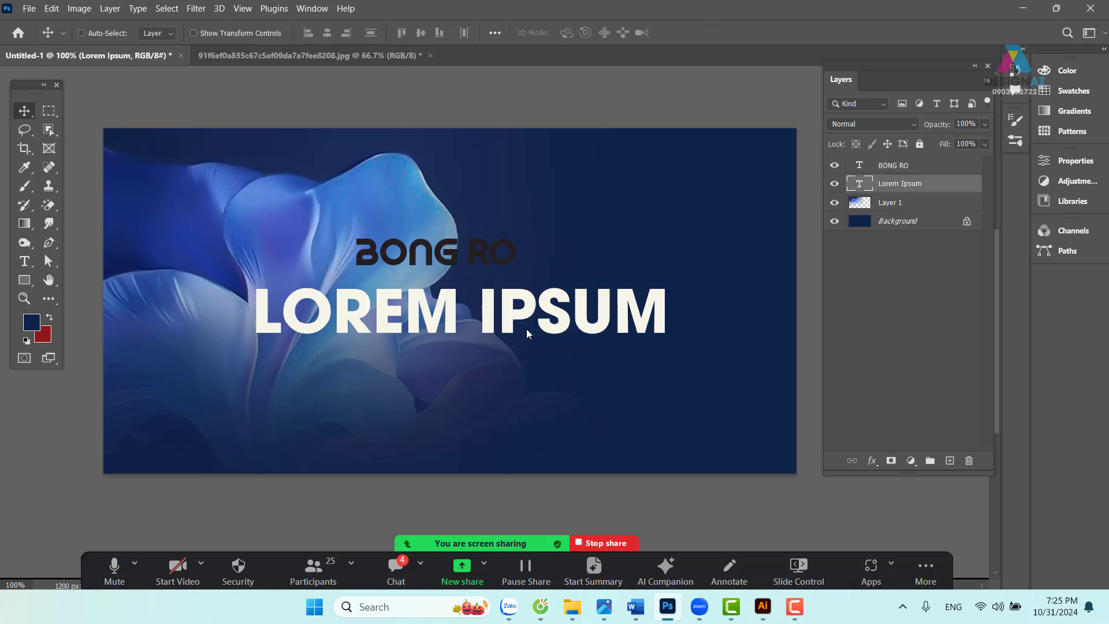
pyautogui.press('Delete')
pyautogui.rightClick(485, 261)
pyautogui.click(510, 261)
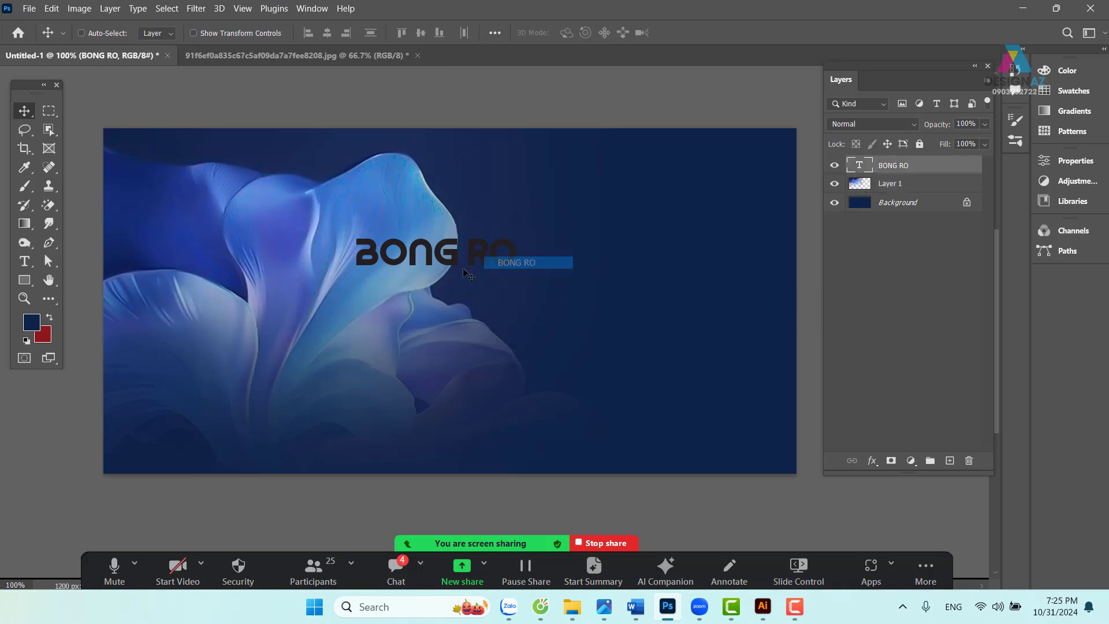
pyautogui.moveTo(469, 266); pyautogui.dragTo(415, 330)
# - Set the BONG RO text colour to white (#ffffff)
pyautogui.press('t')
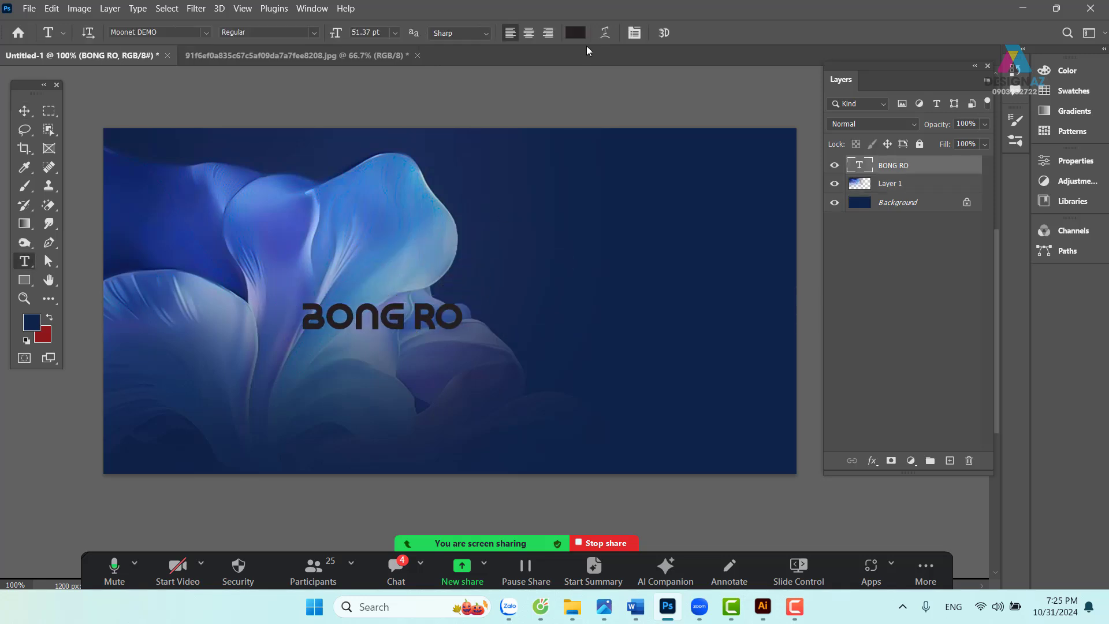
pyautogui.click(574, 33)
pyautogui.write('ffffff')
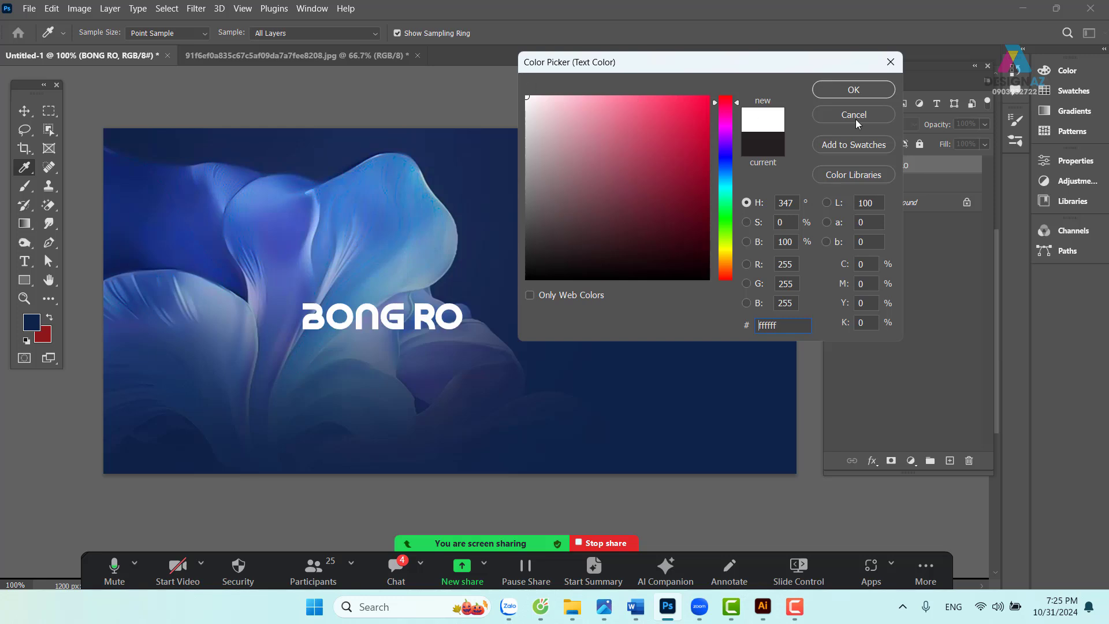
pyautogui.click(873, 93)
pyautogui.click(22, 112)
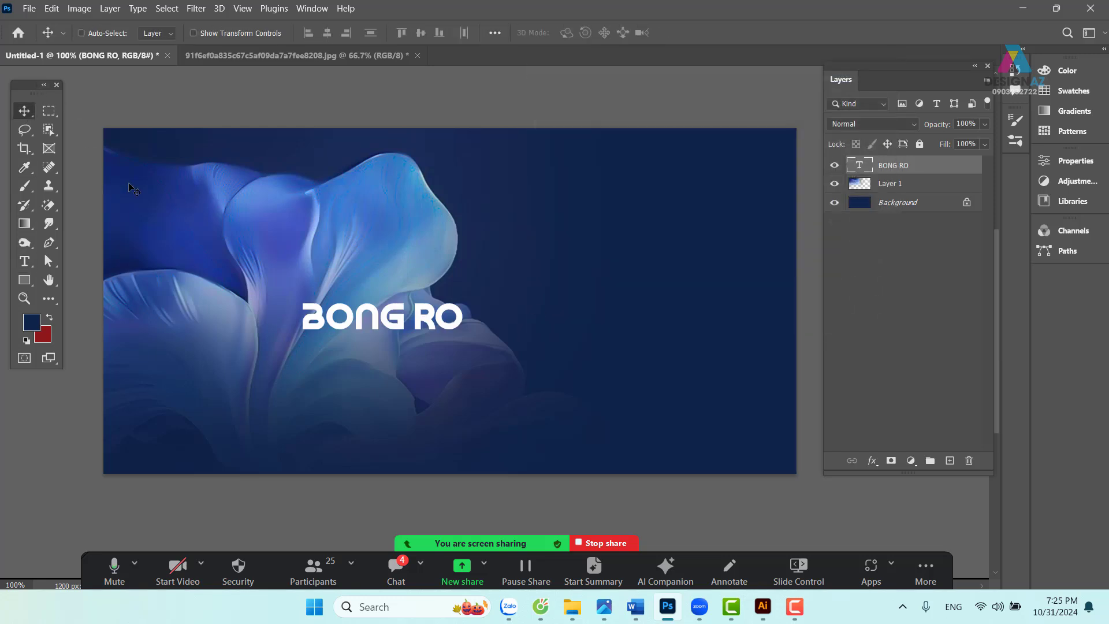
pyautogui.hotkey('ctrl', 't')
pyautogui.moveTo(464, 275); pyautogui.dragTo(664, 195)
pyautogui.moveTo(577, 303); pyautogui.dragTo(537, 319)
pyautogui.press('Return')
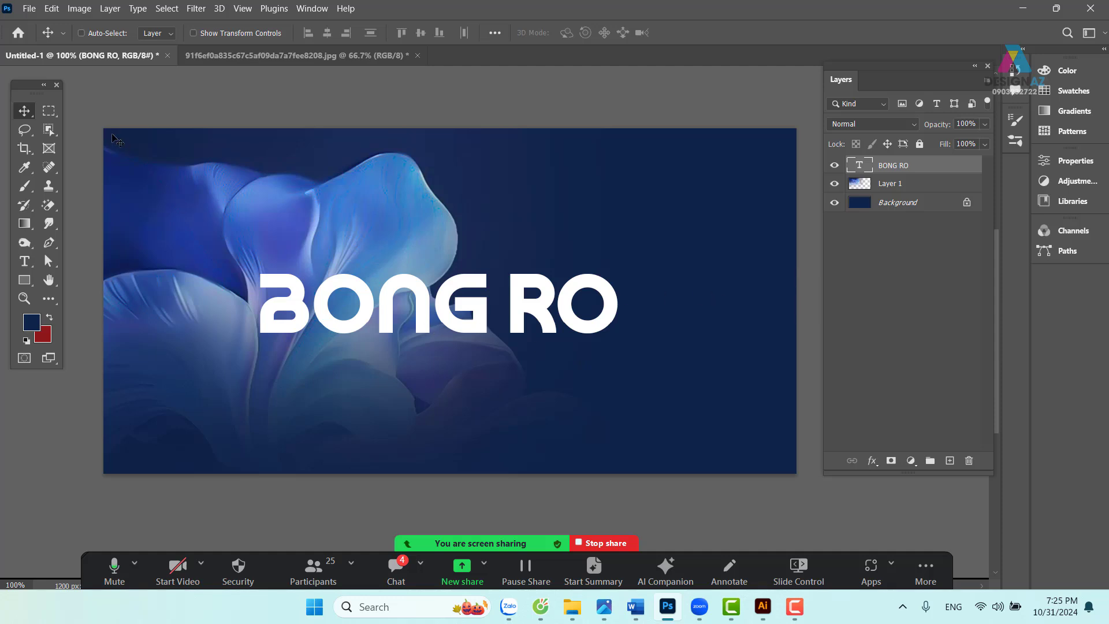
pyautogui.press('m')
pyautogui.moveTo(148, 474); pyautogui.dragTo(752, 333)
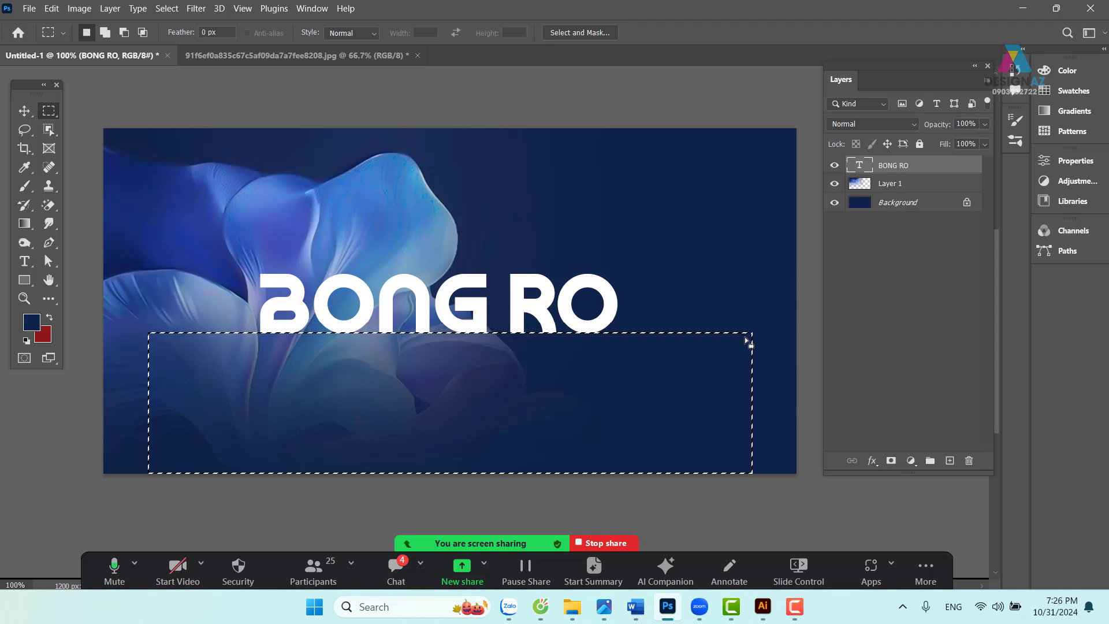
pyautogui.hotkey('shift', 'F6')
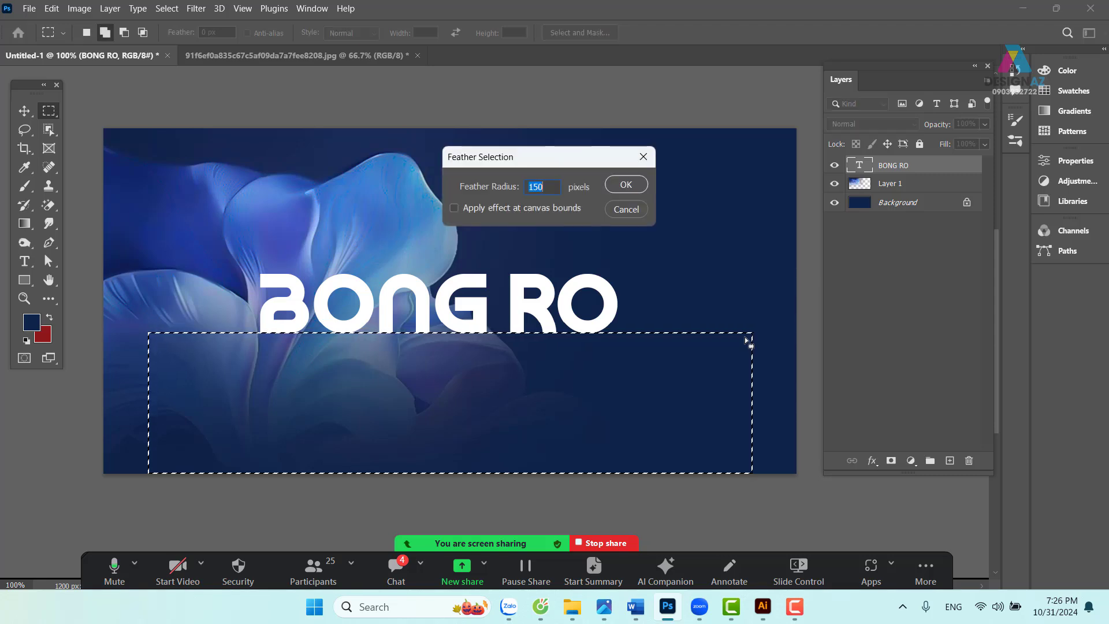
pyautogui.press('Return')
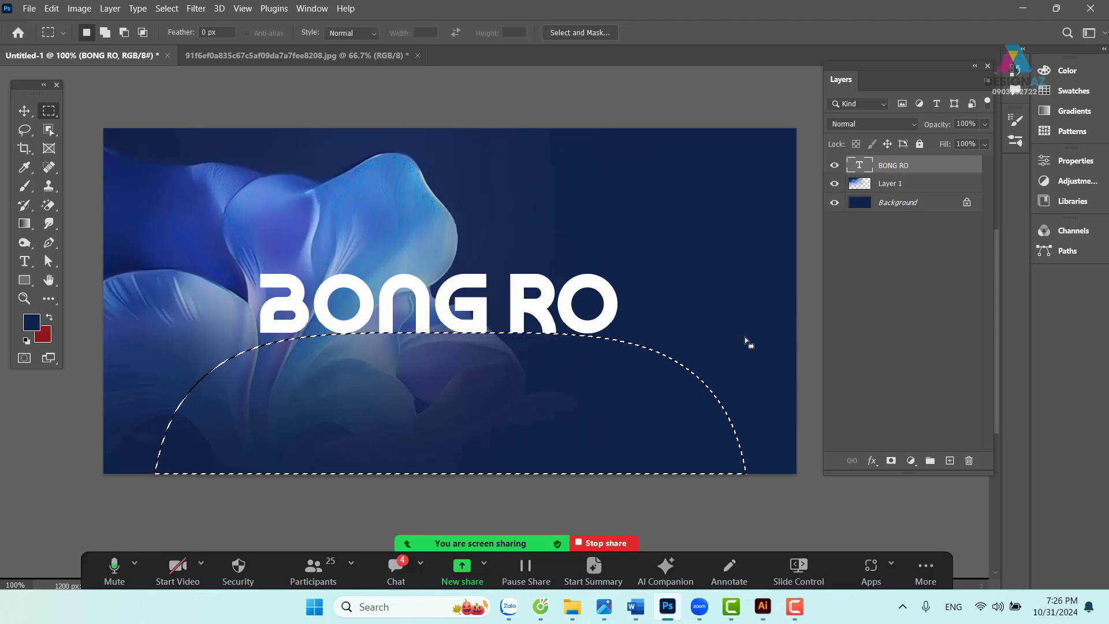
pyautogui.press('Delete')
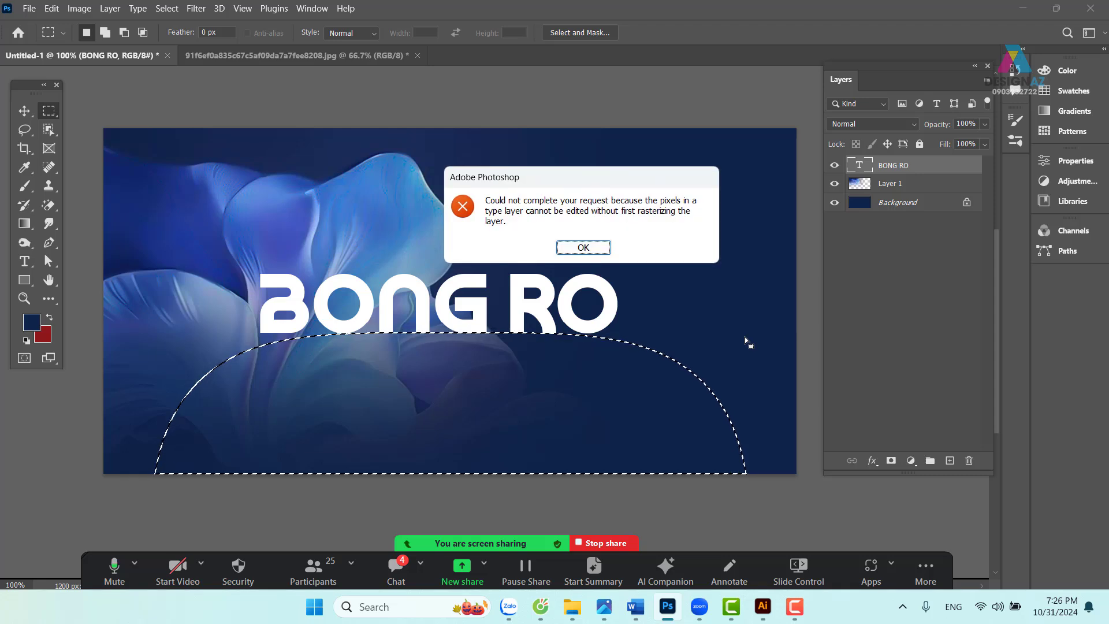
pyautogui.press('Return')
pyautogui.hotkey('ctrl', 'z')
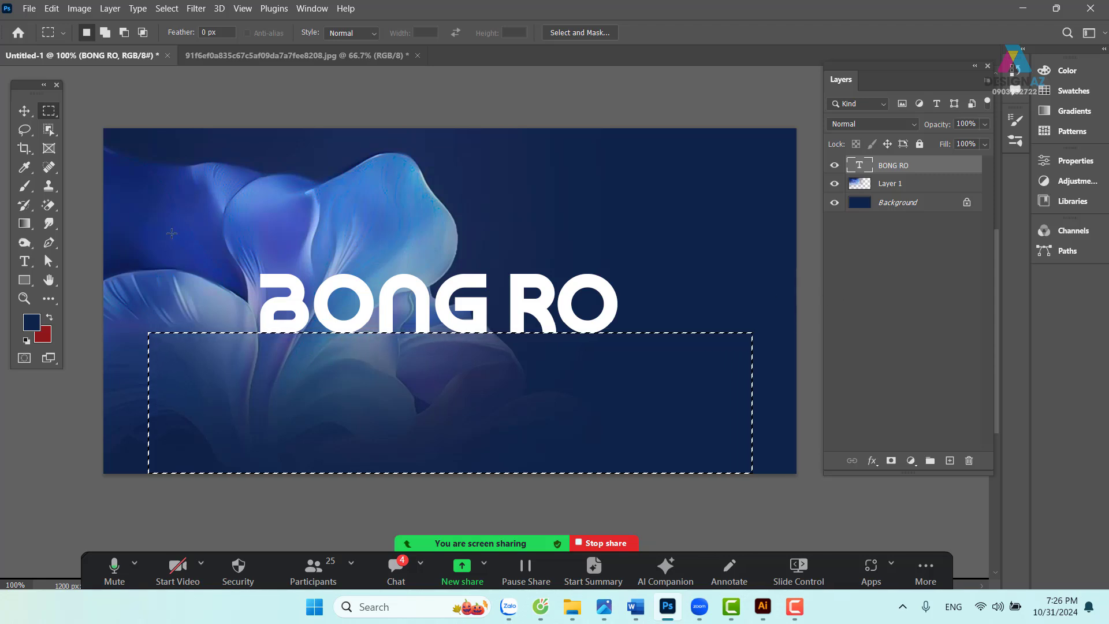
pyautogui.press('v')
pyautogui.hotkey('ctrl', 'd')
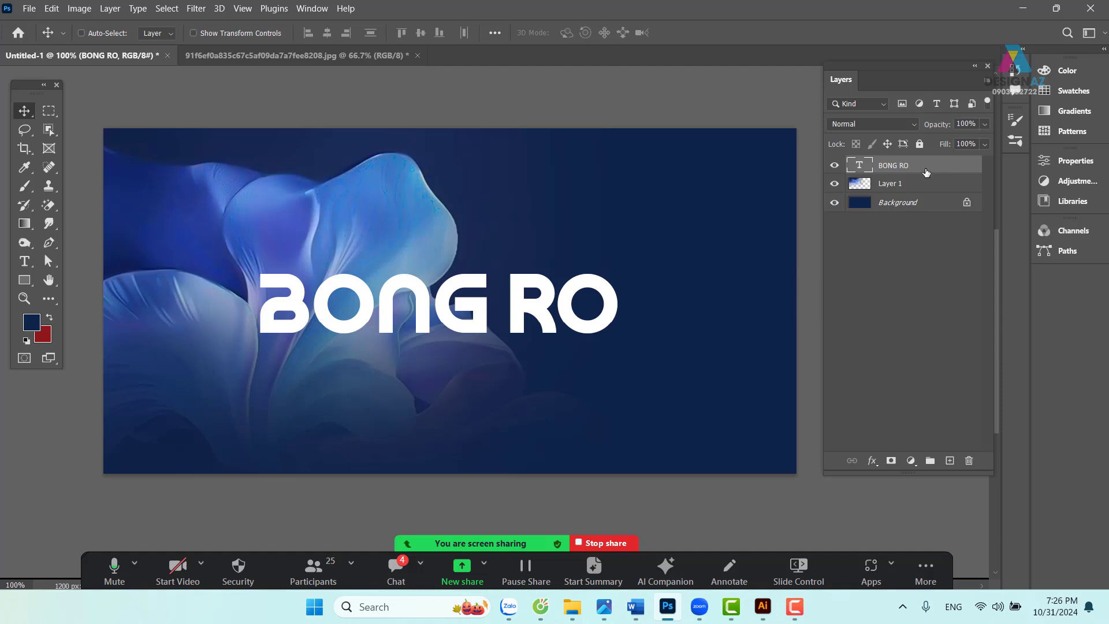
# - Make a first stretched, flipped copy of BONG RO, then delete it
pyautogui.hotkey('ctrl', 'j')
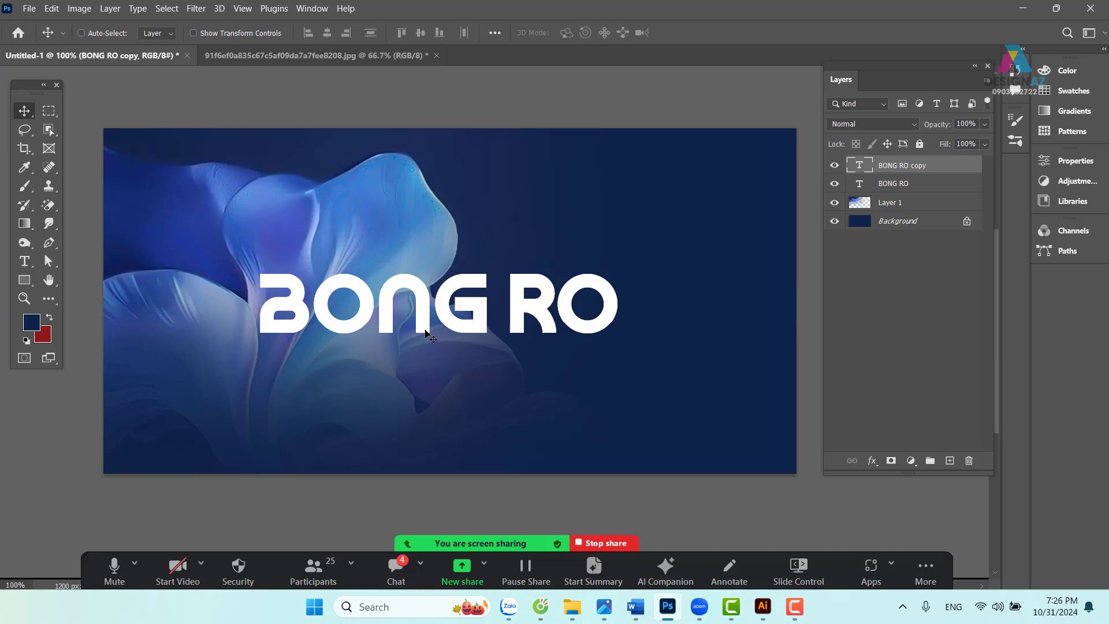
pyautogui.hotkey('ctrl', 't')
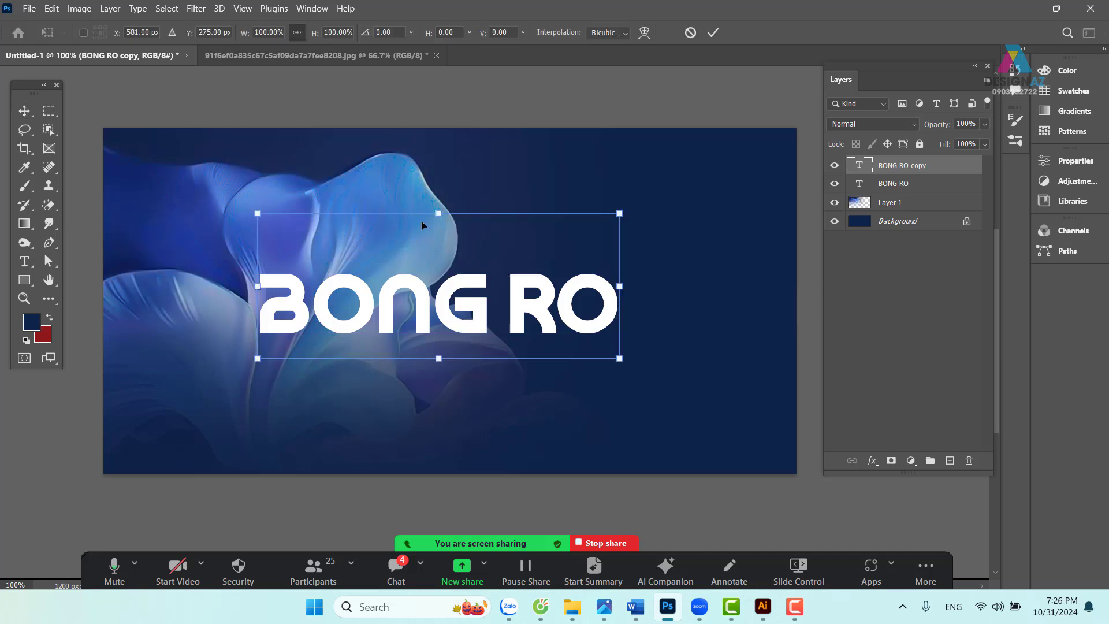
pyautogui.moveTo(440, 215); pyautogui.dragTo(439, 477)
pyautogui.moveTo(439, 360); pyautogui.dragTo(453, 303)
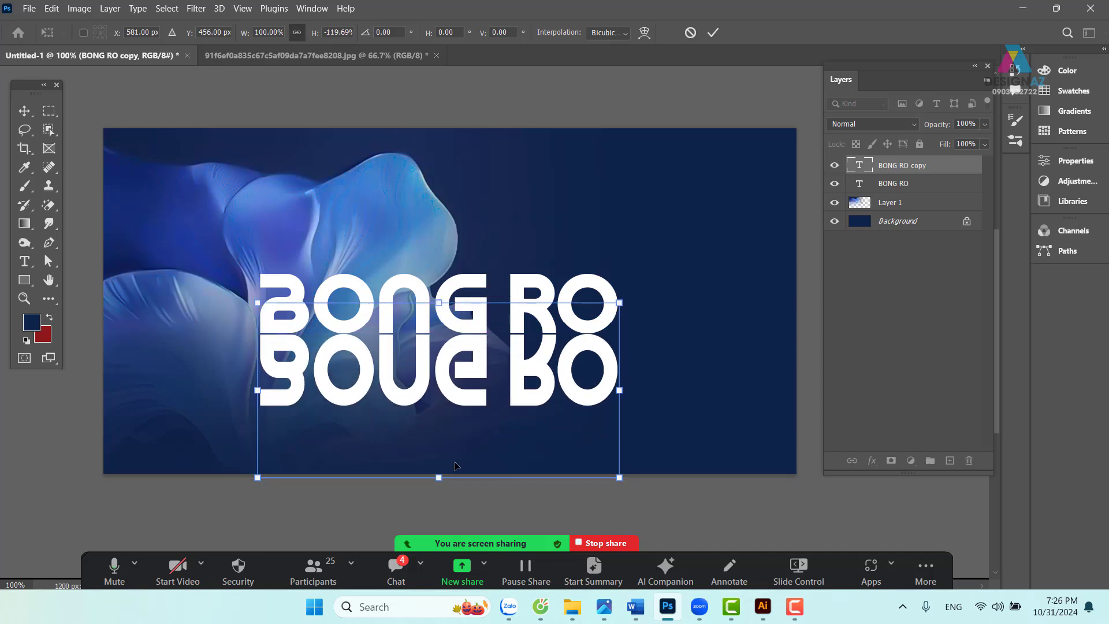
pyautogui.moveTo(442, 481); pyautogui.dragTo(445, 431)
pyautogui.moveTo(471, 352); pyautogui.dragTo(471, 360)
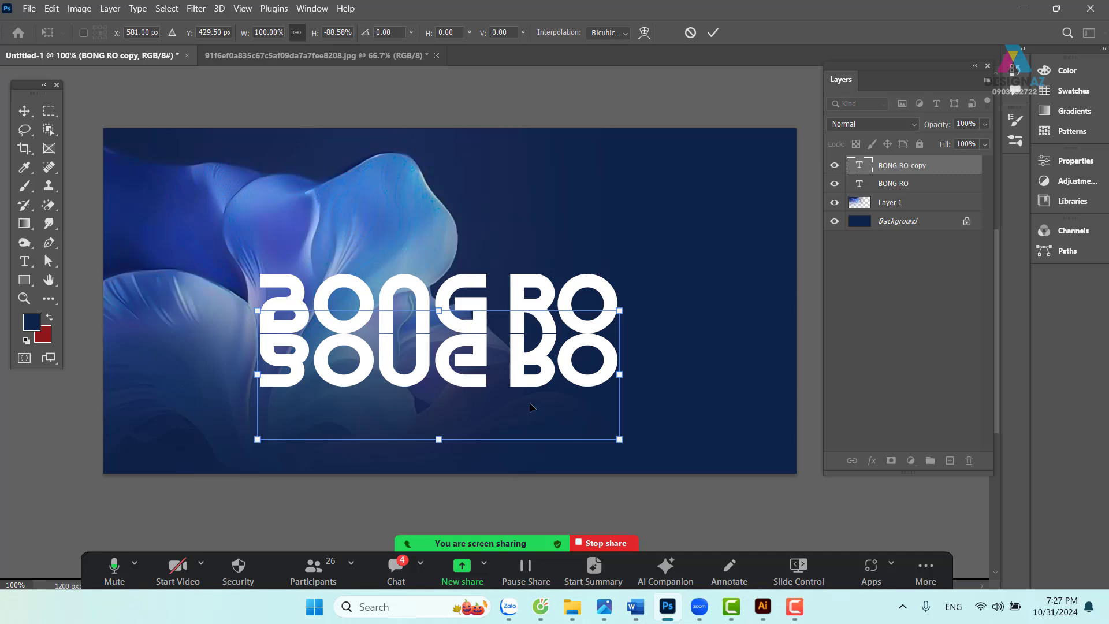
pyautogui.press('Return')
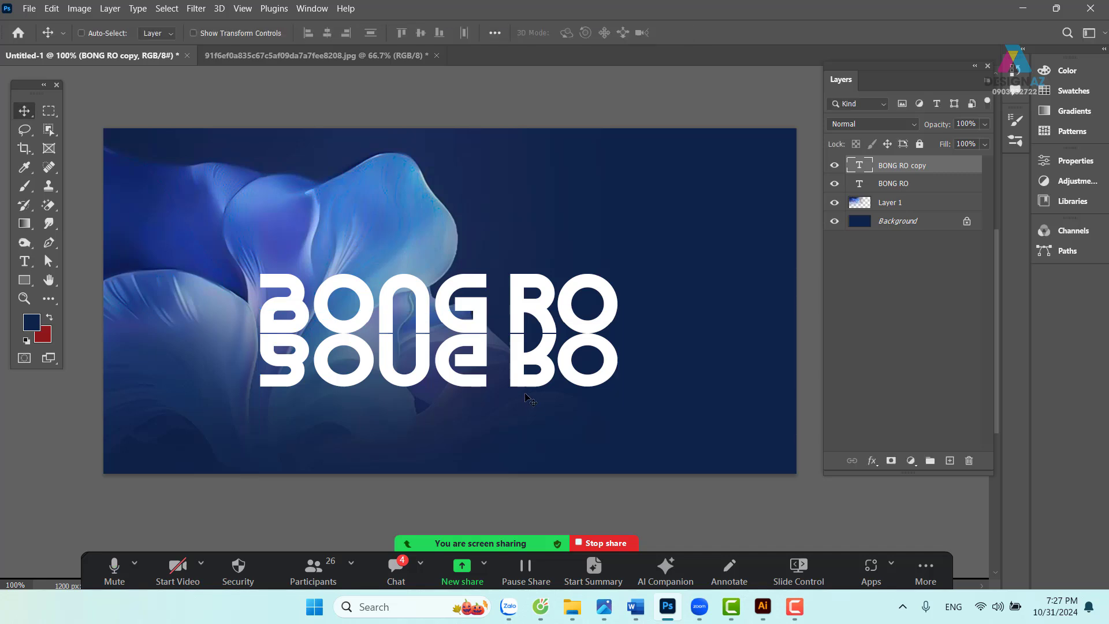
pyautogui.press('Delete')
pyautogui.press('ctrl')
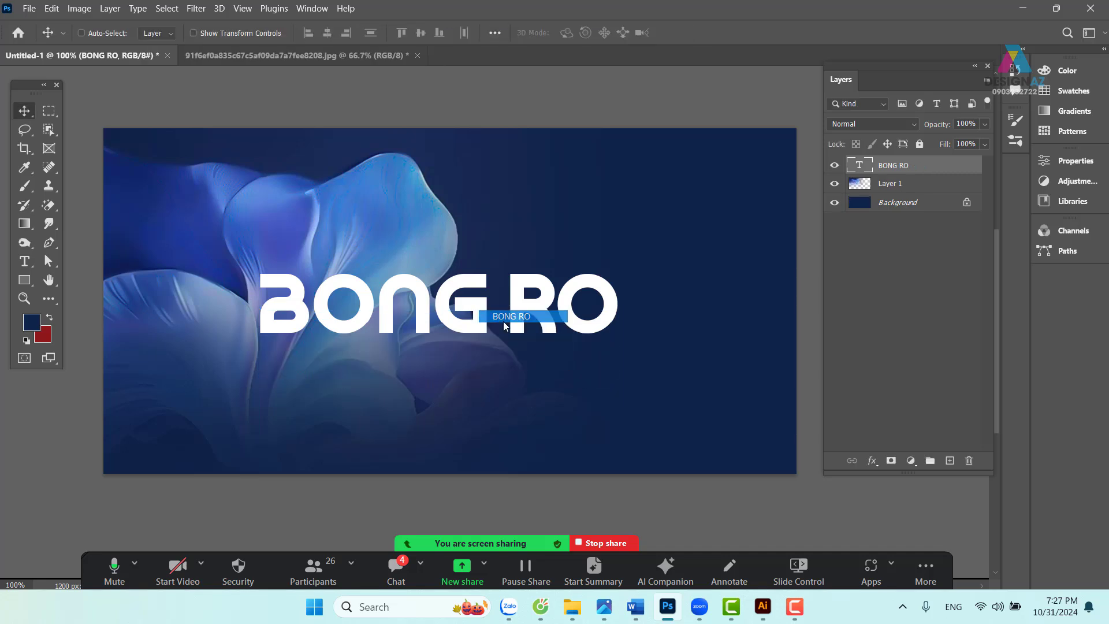
# - Duplicate BONG RO again, flip it vertically, and place it just below the original
pyautogui.hotkey('ctrl', 'j')
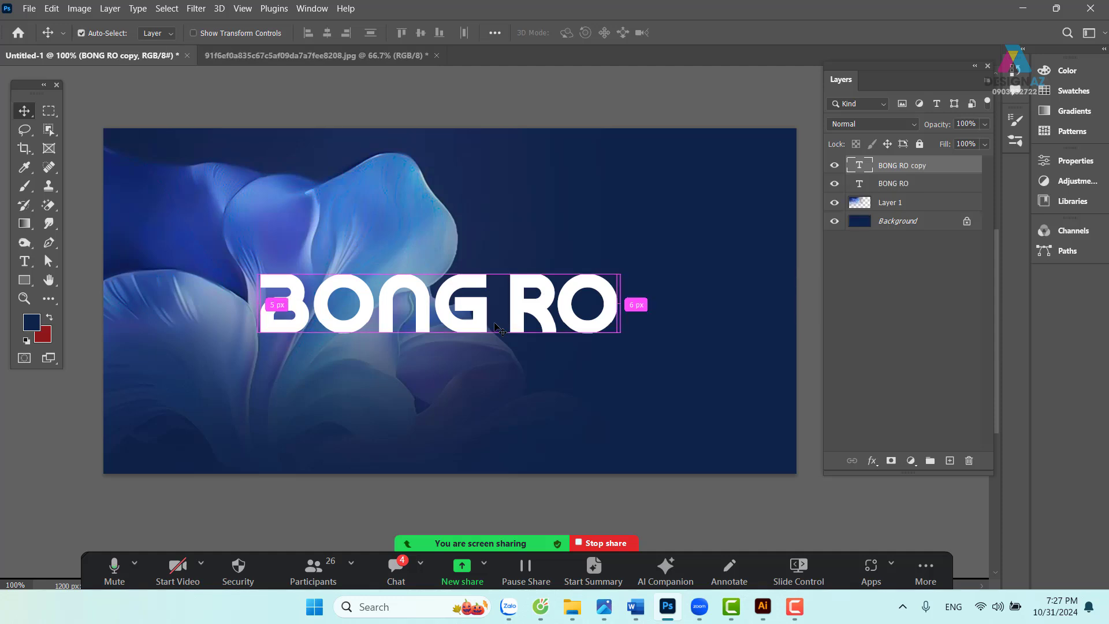
pyautogui.hotkey('ctrl', 't')
pyautogui.rightClick(546, 318)
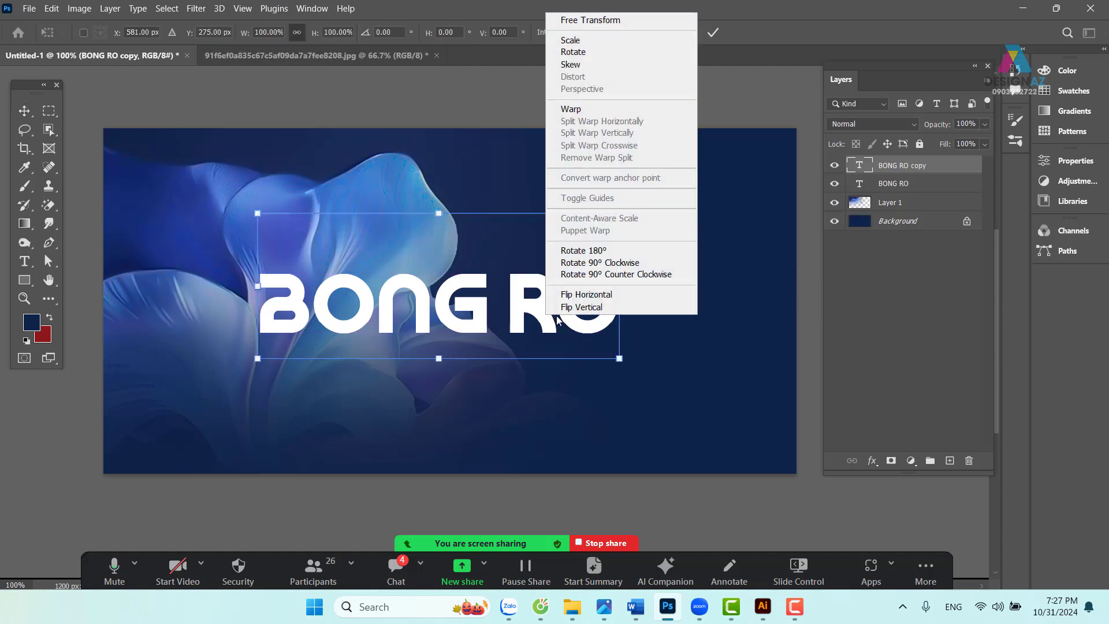
pyautogui.click(599, 307)
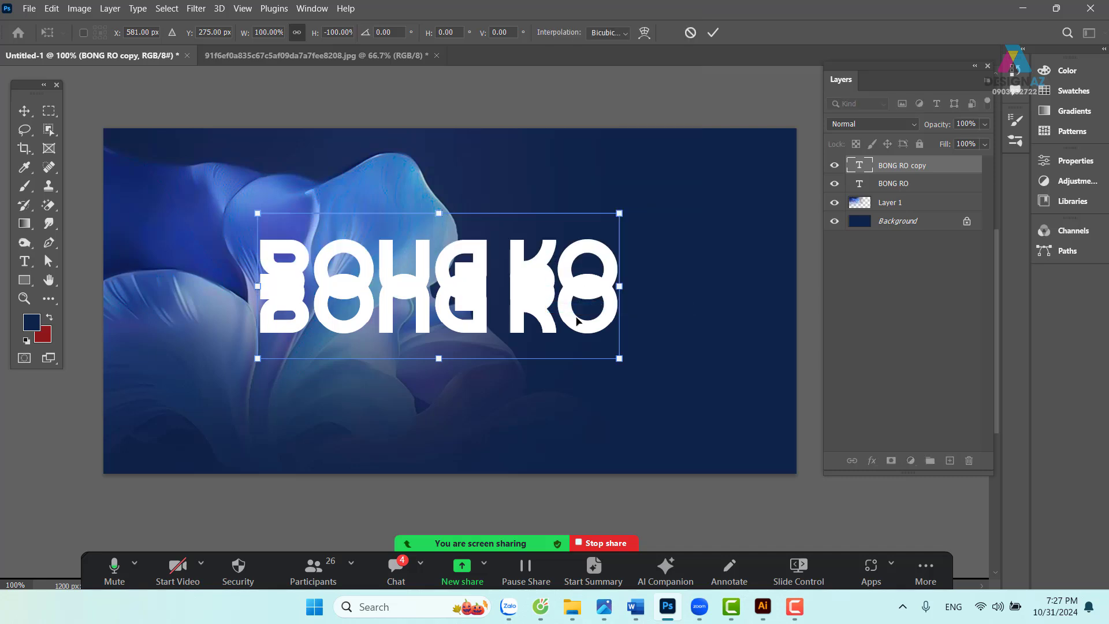
pyautogui.moveTo(492, 266); pyautogui.dragTo(492, 361)
pyautogui.press('Down')
pyautogui.press('Down')
pyautogui.press('Down')
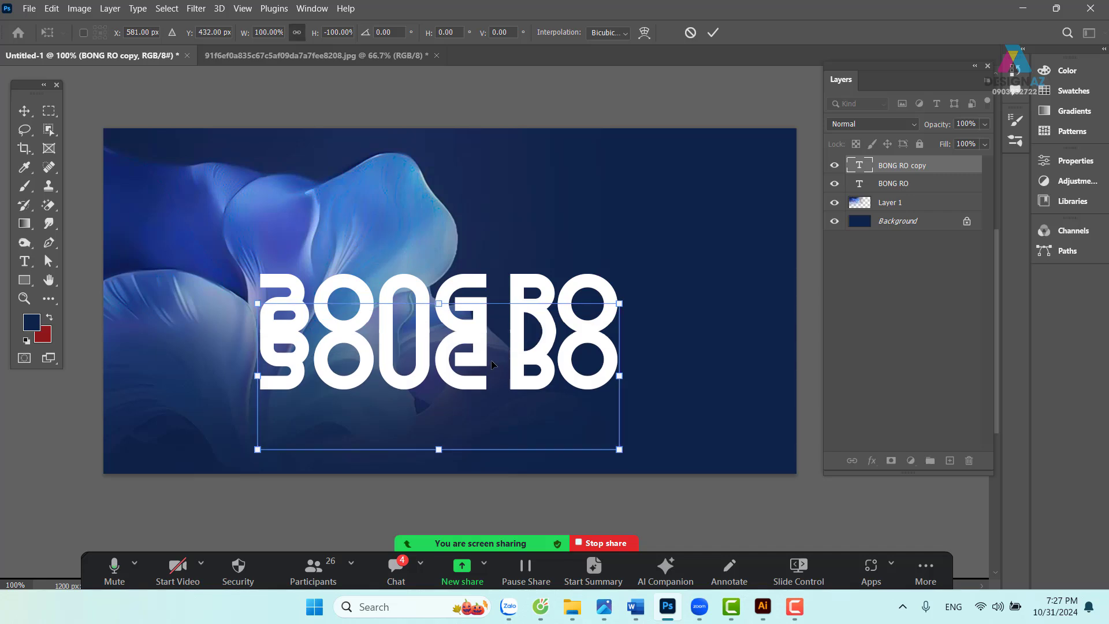
pyautogui.press('Down')
pyautogui.press('Down')
pyautogui.press('Down')
pyautogui.press('Down')
pyautogui.press('Down')
pyautogui.press('Down')
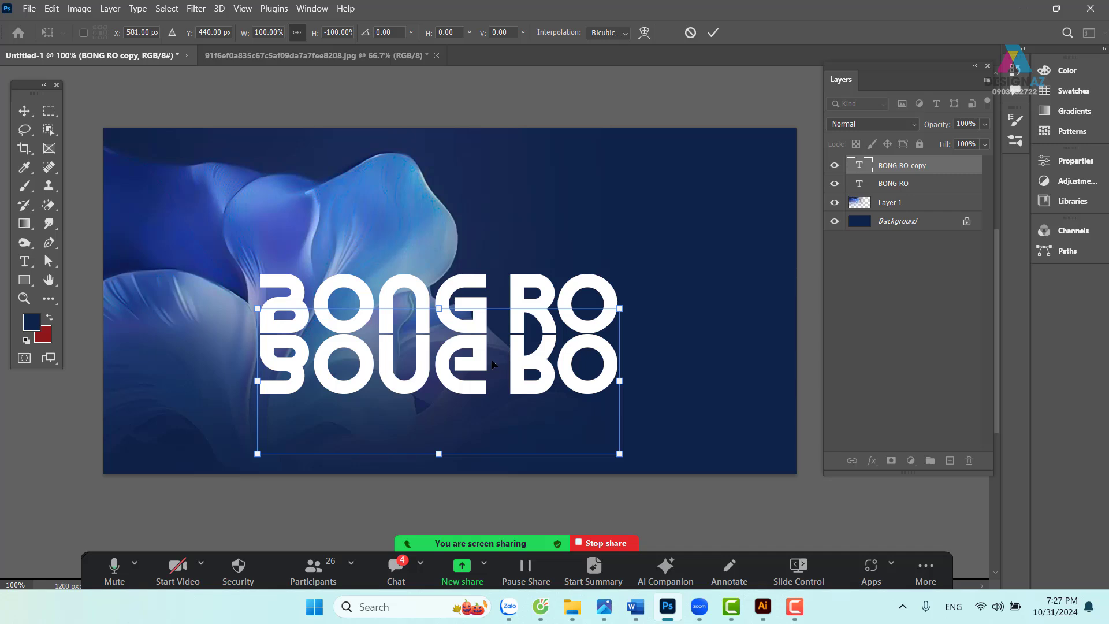
pyautogui.press('Return')
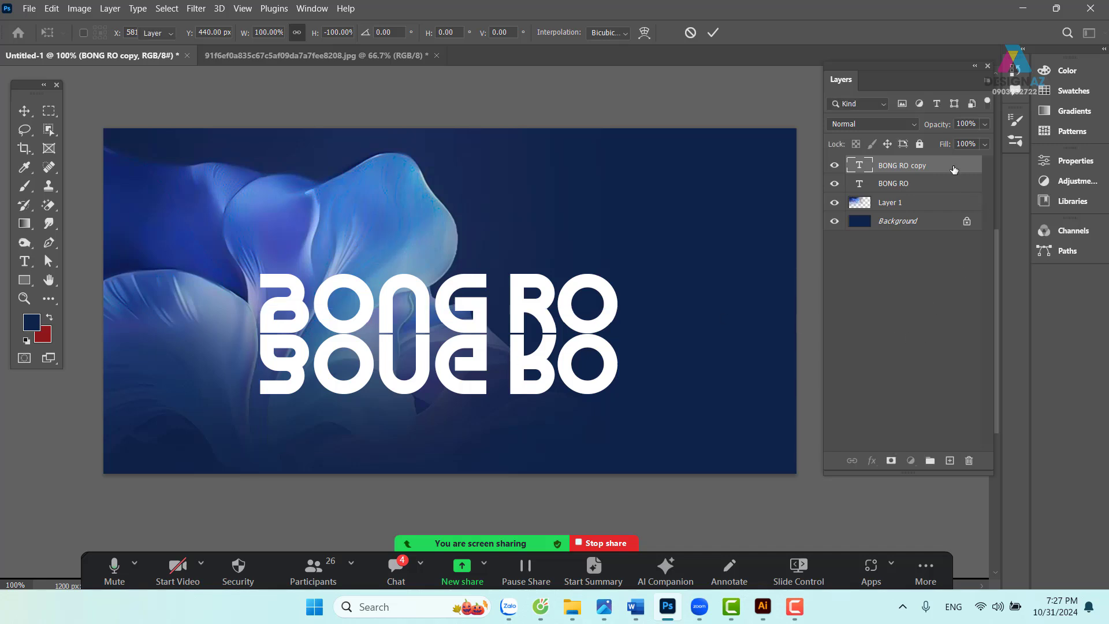
# - Rasterize the BONG RO copy layer with Rasterize Type from the Layers panel
pyautogui.rightClick(954, 168)
pyautogui.press('Escape')
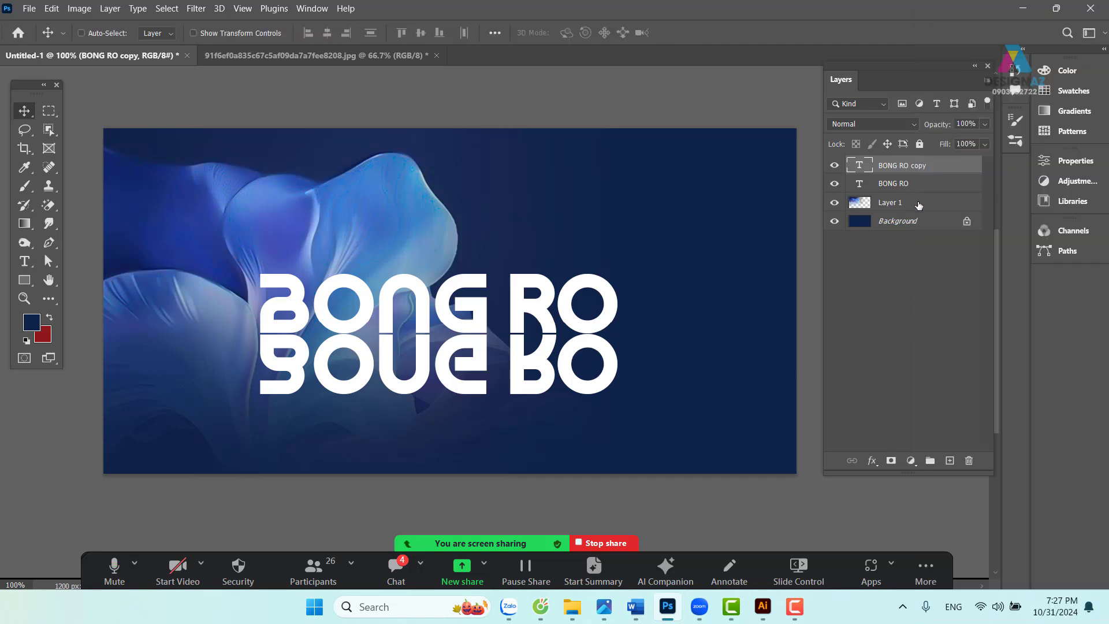
pyautogui.rightClick(940, 170)
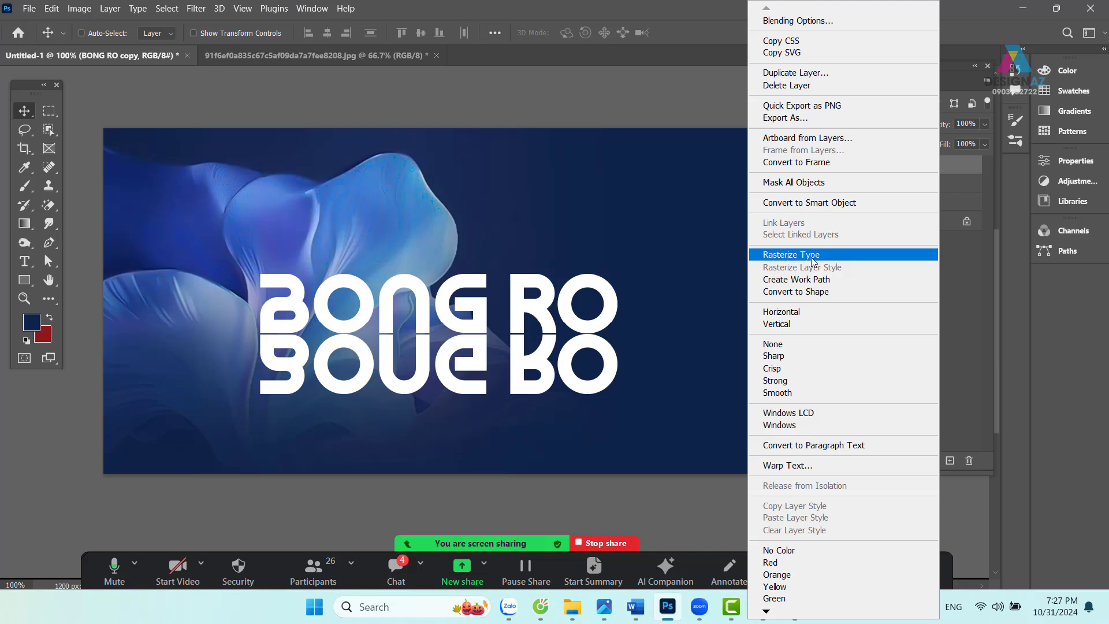
pyautogui.click(811, 257)
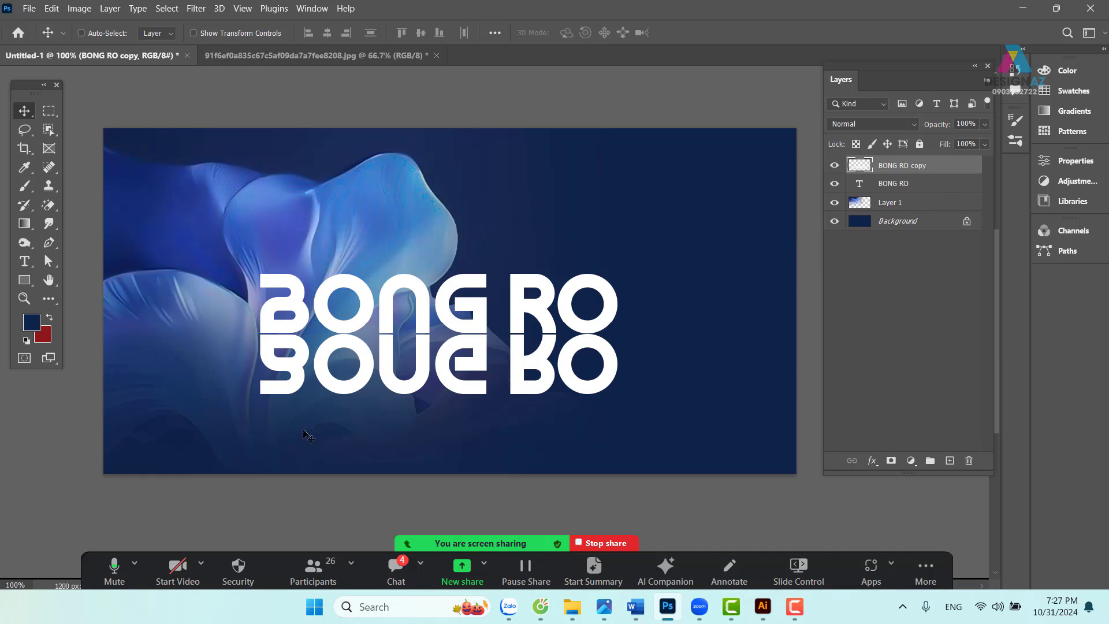
# - Select the lower banner, feather it 40 px, delete twice to fade the reflection, and deselect
pyautogui.click(48, 110)
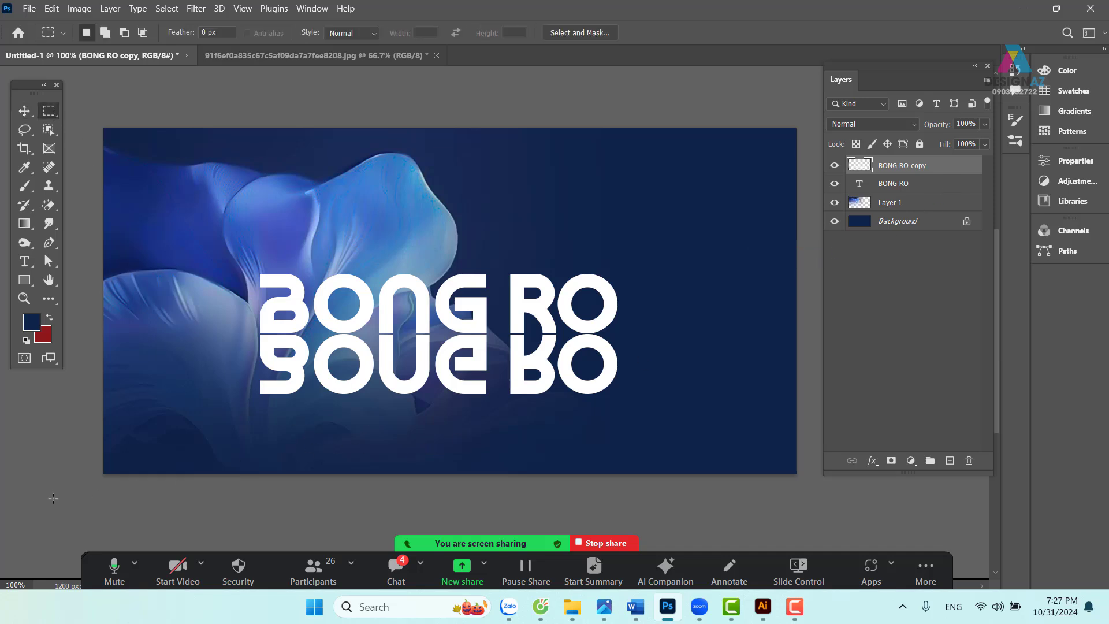
pyautogui.moveTo(52, 498); pyautogui.dragTo(906, 360)
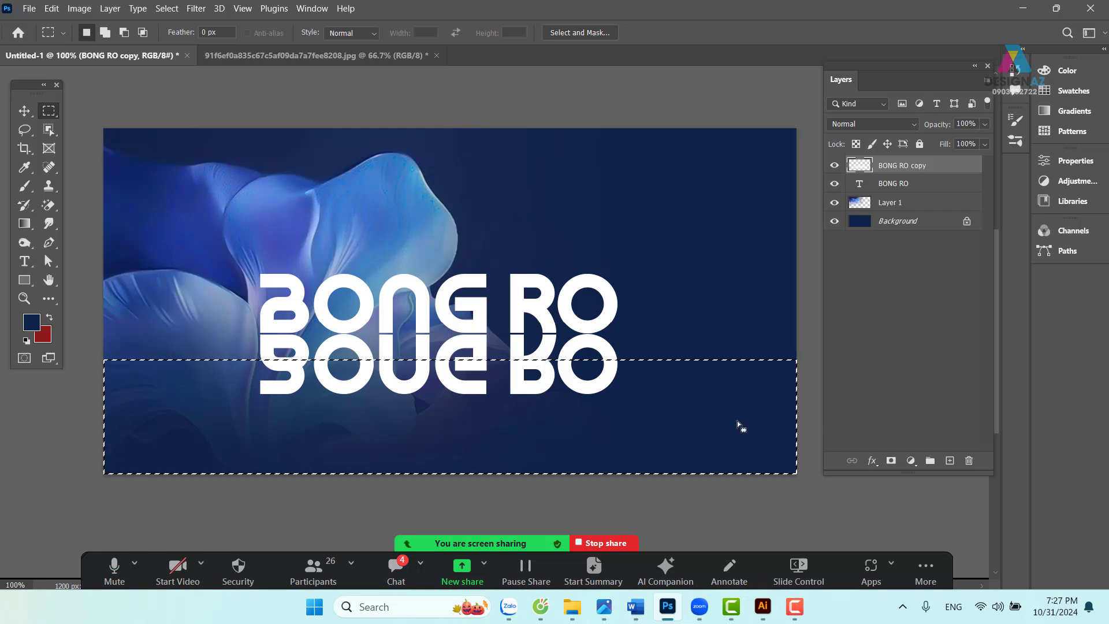
pyautogui.hotkey('shift', 'F6')
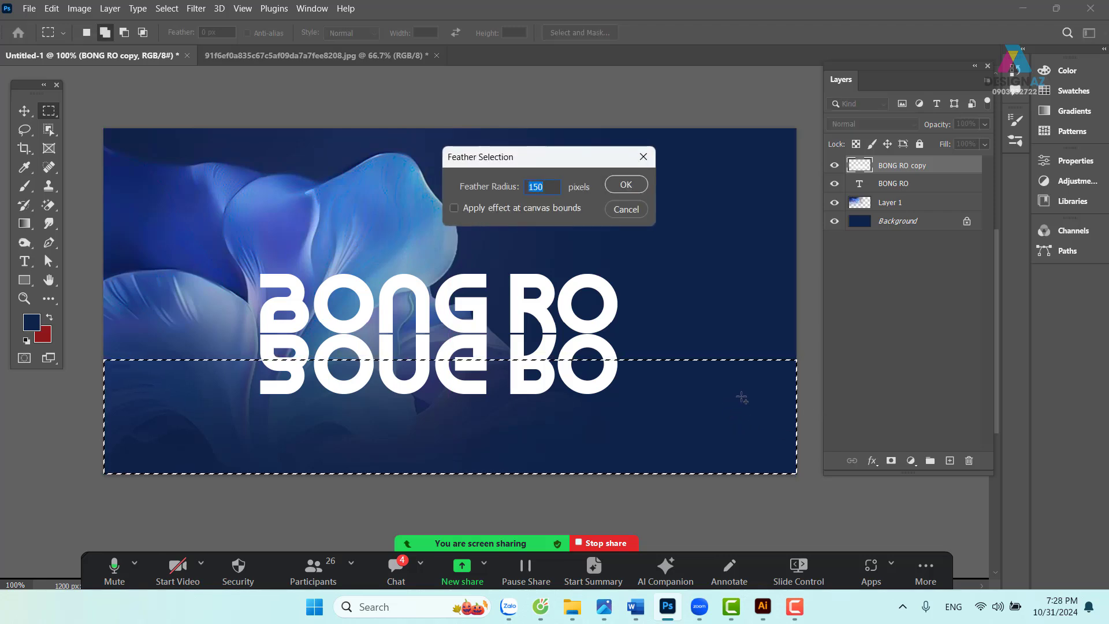
pyautogui.write('40')
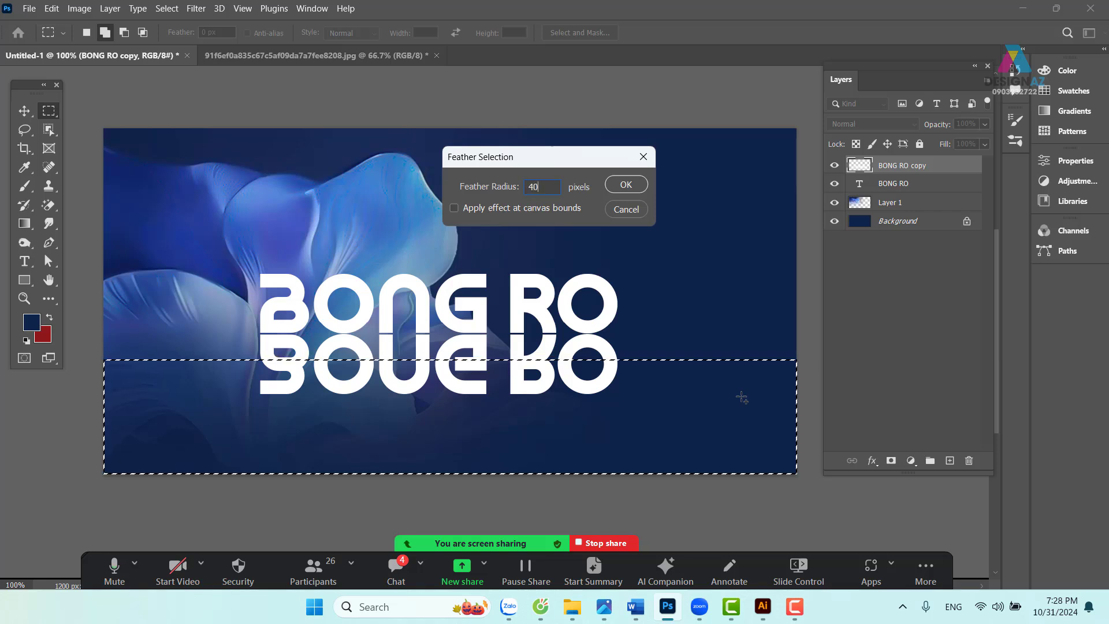
pyautogui.press('Return')
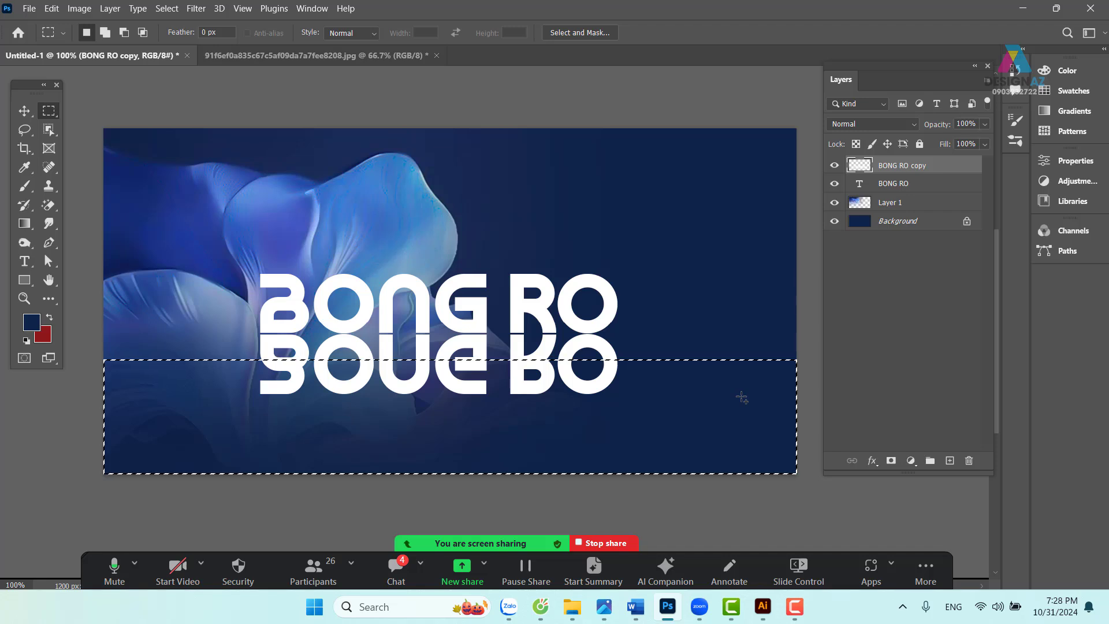
pyautogui.press('Delete')
pyautogui.press('Delete')
pyautogui.press('Delete')
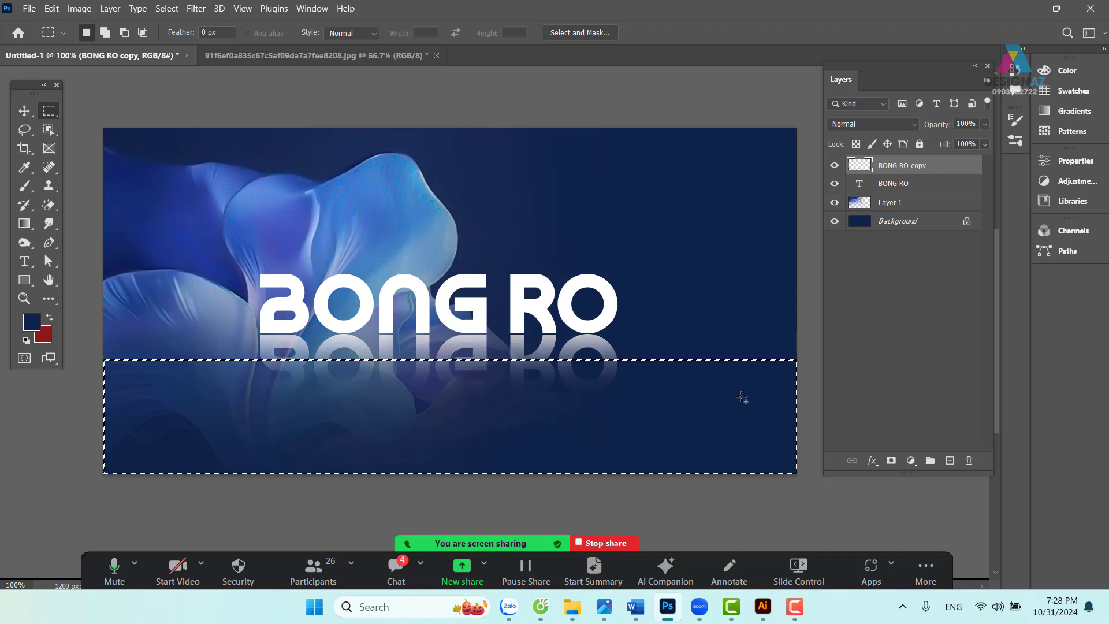
pyautogui.press('Delete')
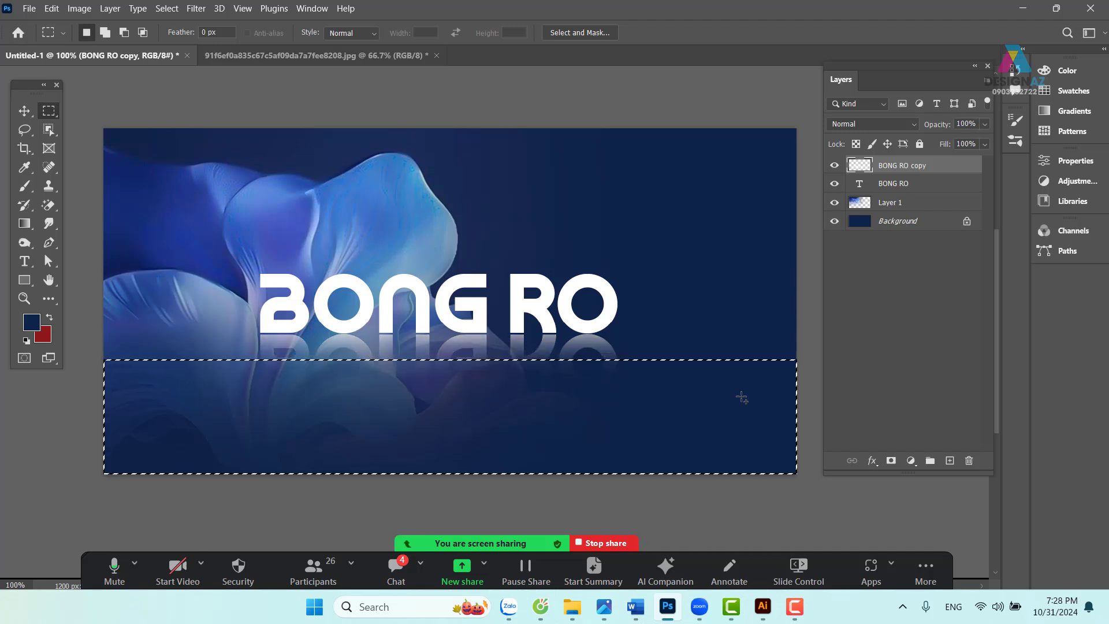
pyautogui.click(24, 110)
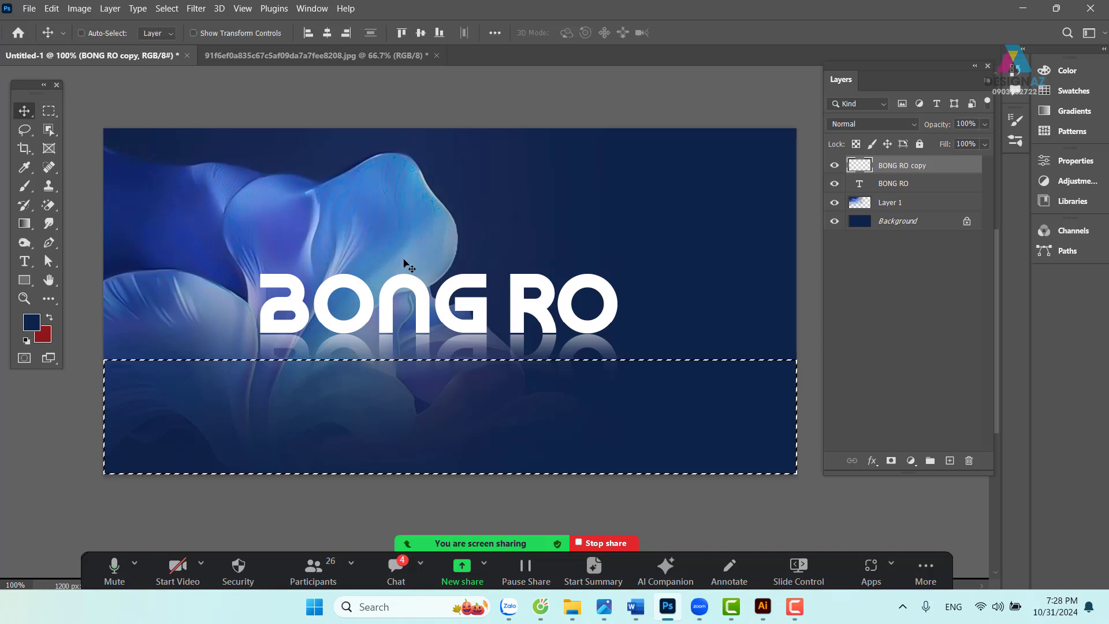
pyautogui.hotkey('ctrl', 'd')
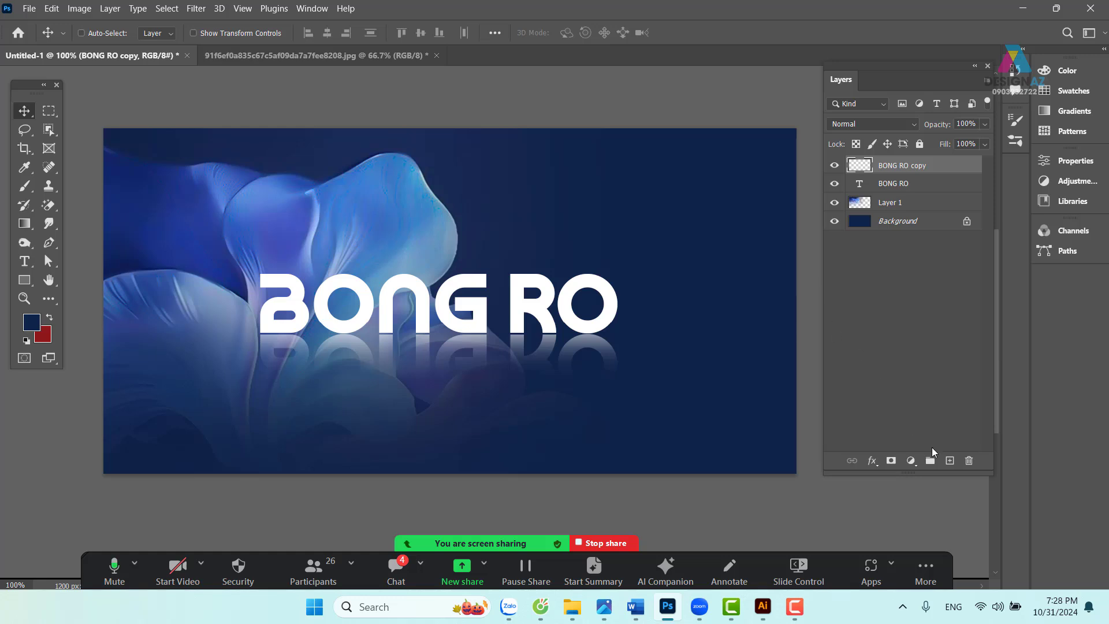
# - Add a new layer and draw a wide elliptical selection feathered by 30 px
pyautogui.click(950, 461)
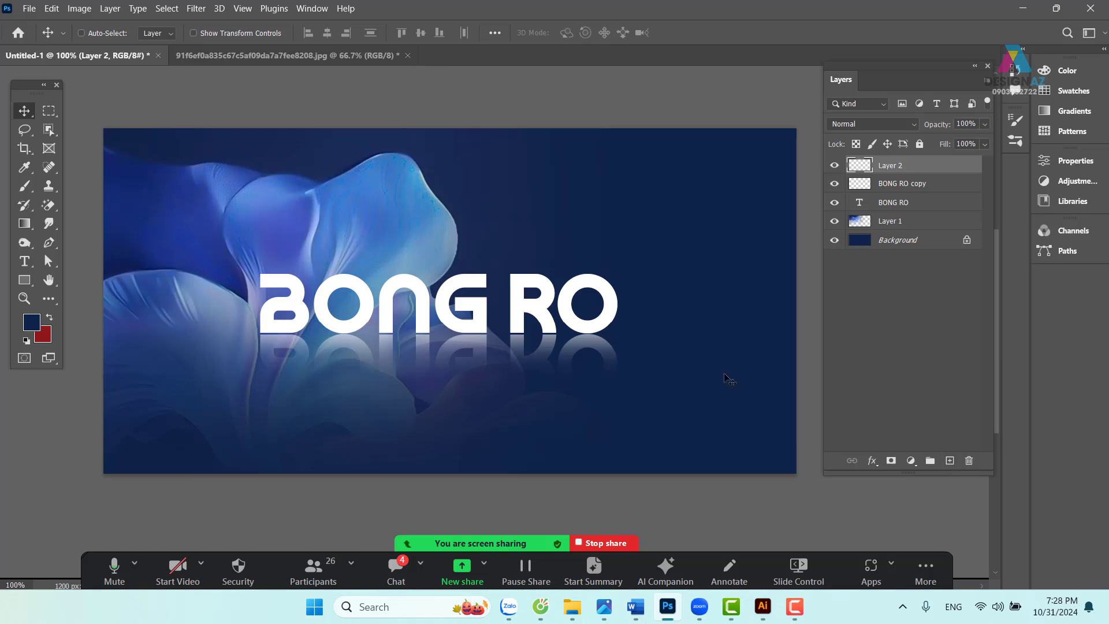
pyautogui.click(49, 110)
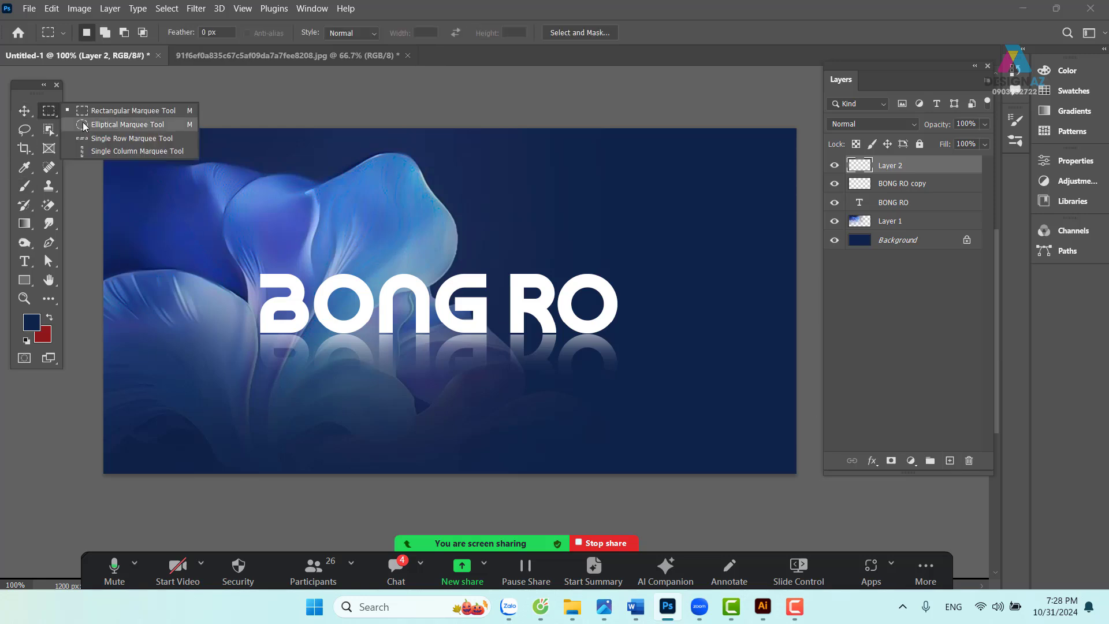
pyautogui.click(81, 125)
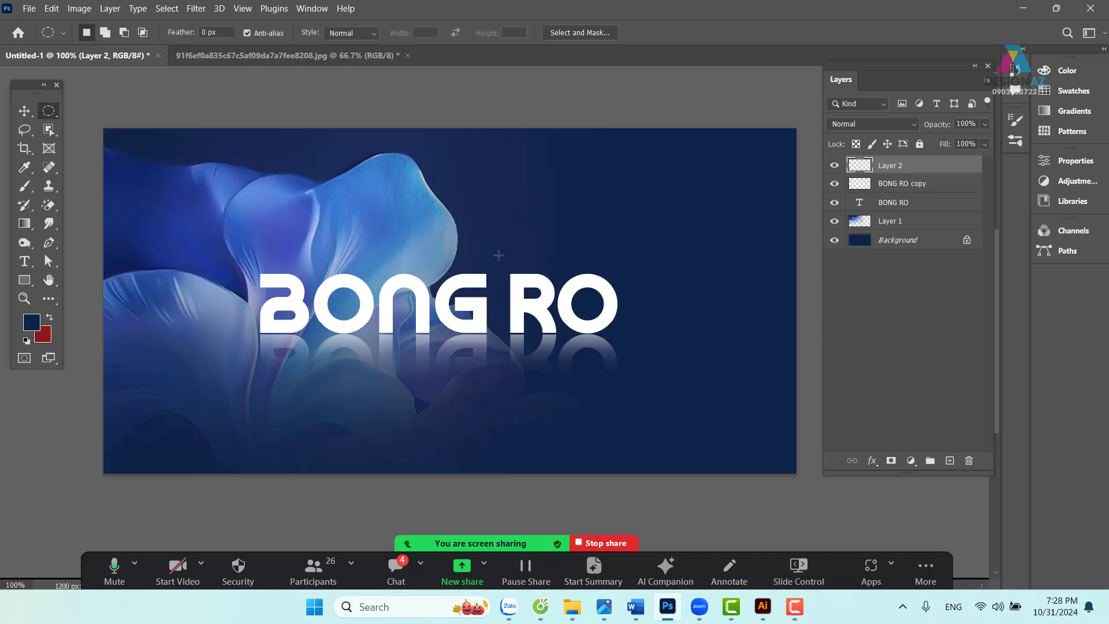
pyautogui.moveTo(225, 200); pyautogui.dragTo(672, 250)
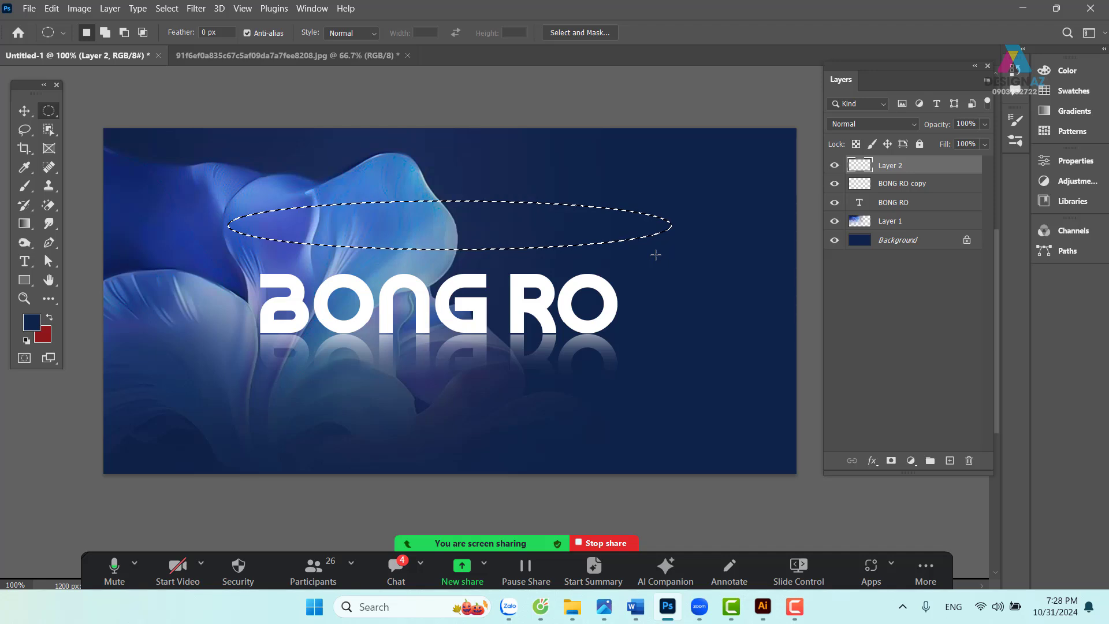
pyautogui.press('shift')
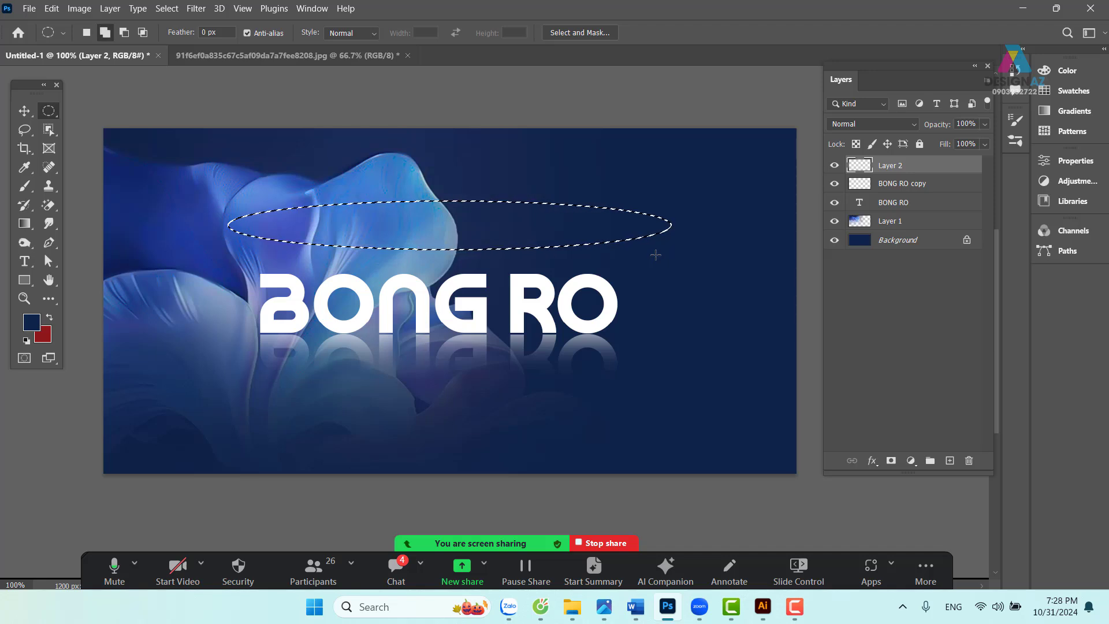
pyautogui.hotkey('shift', 'F6')
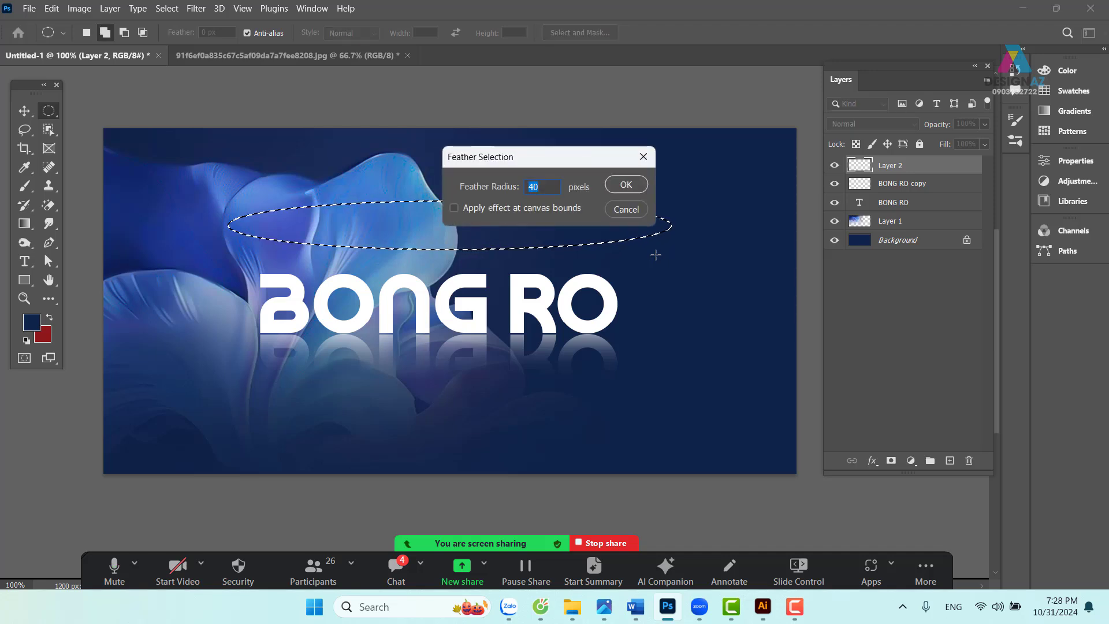
pyautogui.write('30')
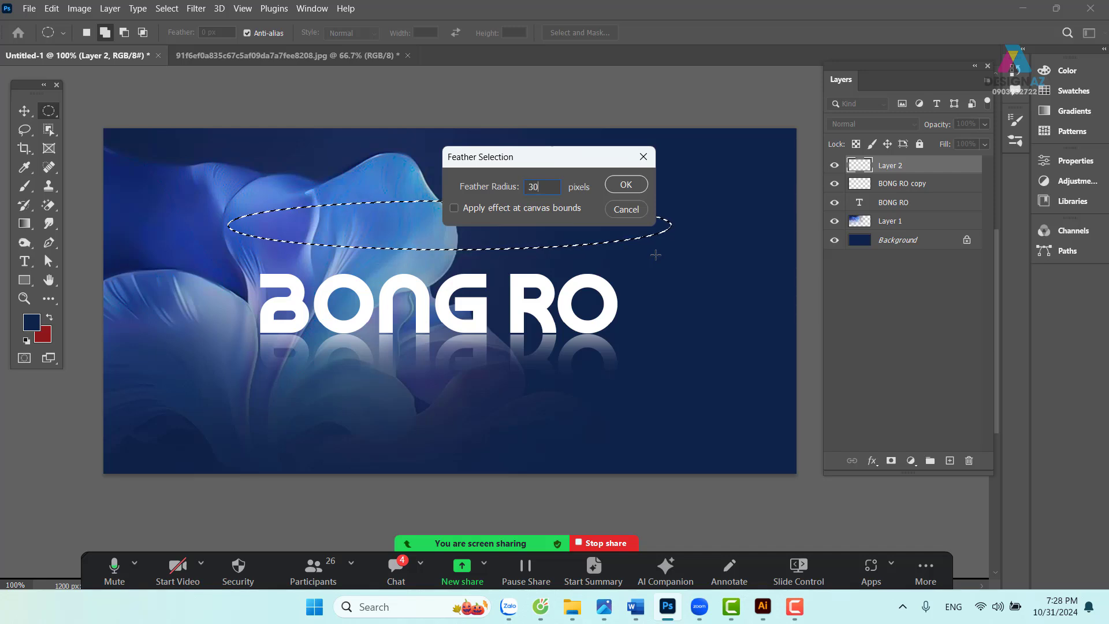
pyautogui.press('Return')
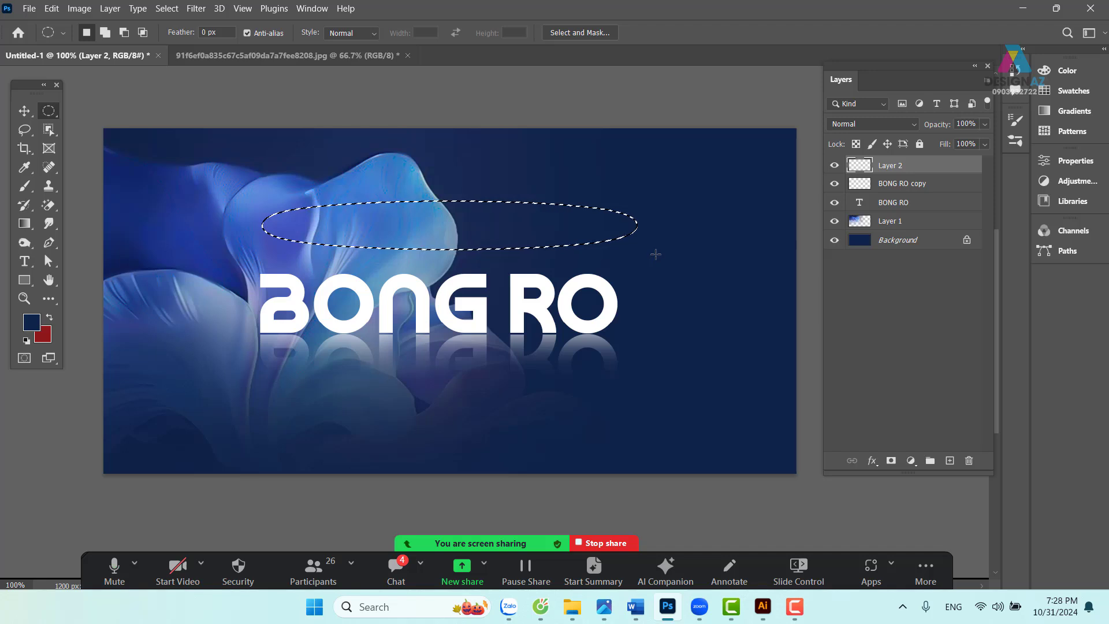
# - Fill the feathered ellipse with white and deselect it
pyautogui.click(31, 321)
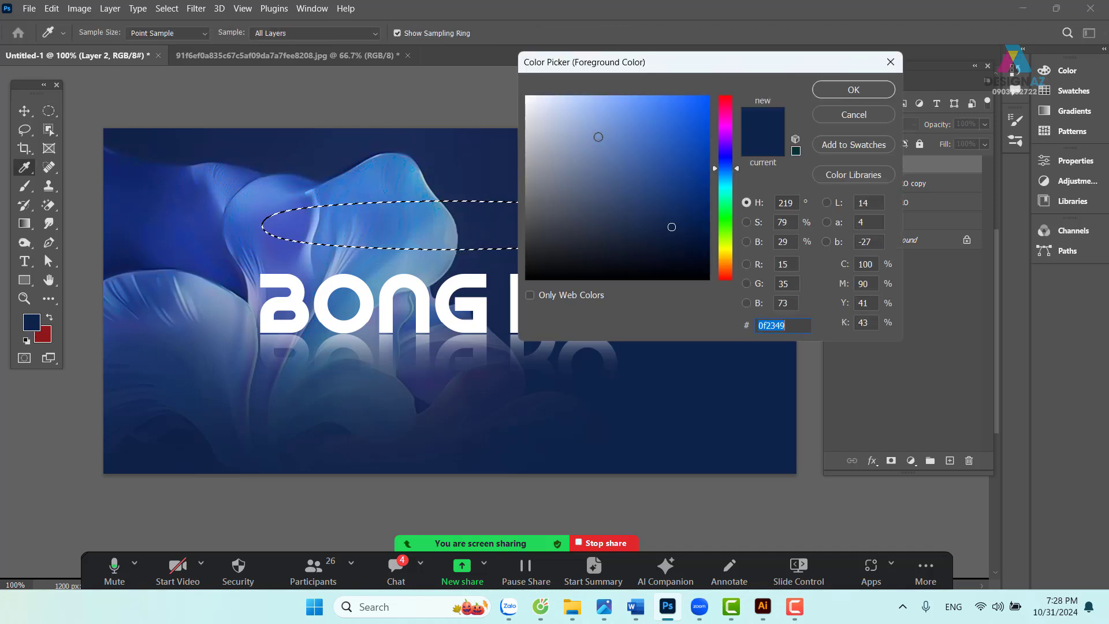
pyautogui.moveTo(598, 137); pyautogui.dragTo(514, 69)
pyautogui.click(877, 89)
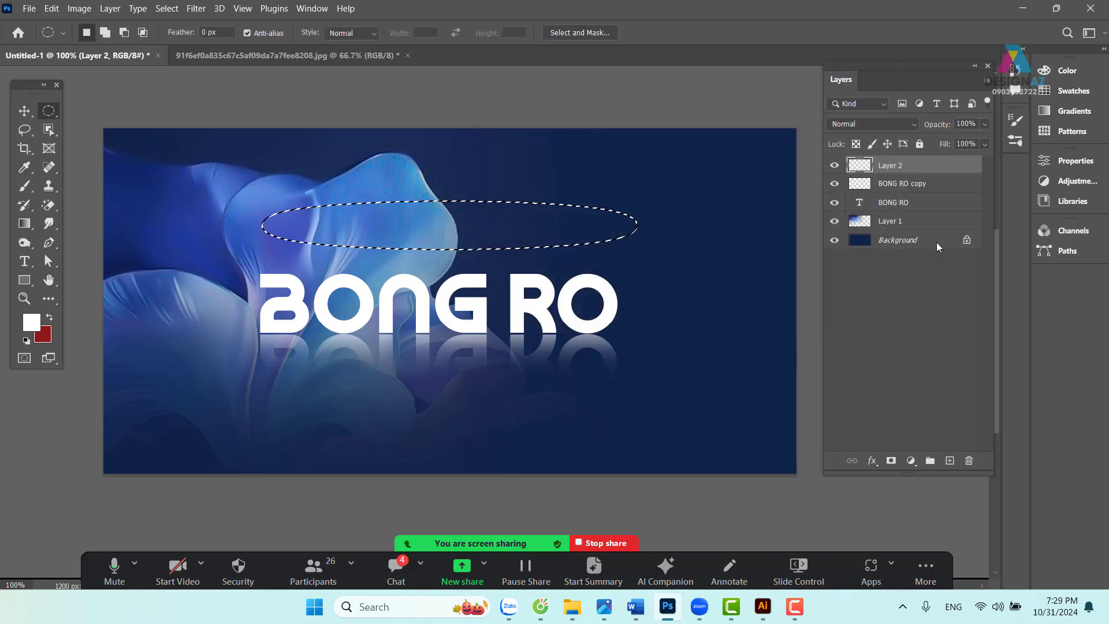
pyautogui.hotkey('alt', 'BackSpace')
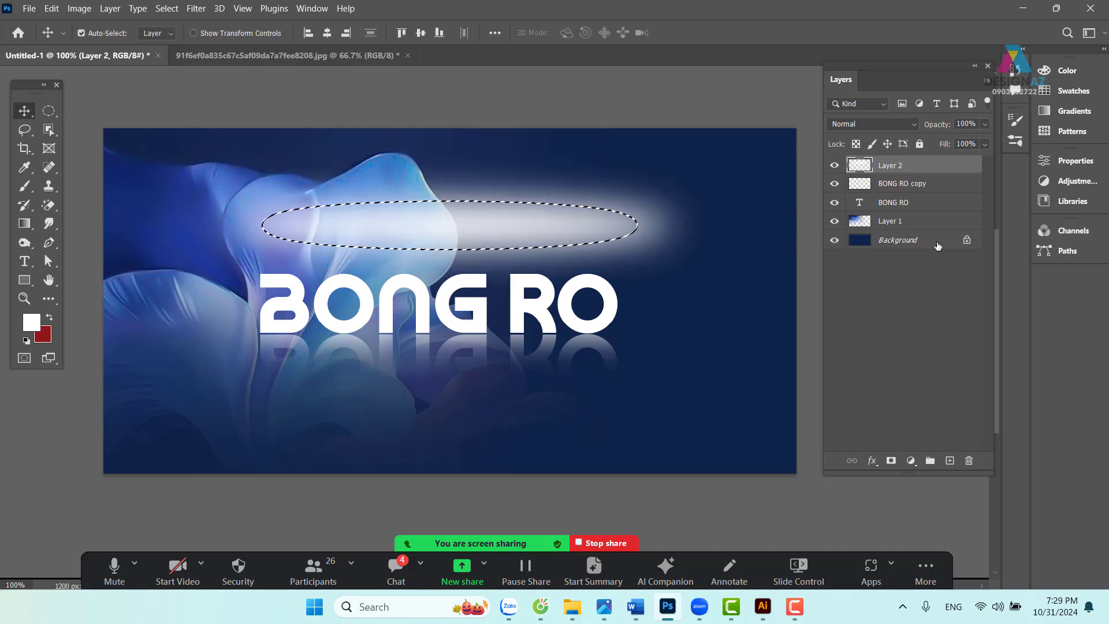
pyautogui.hotkey('ctrl', 'd')
# - Move the white glow down beneath the BONG RO lettering
pyautogui.press('v')
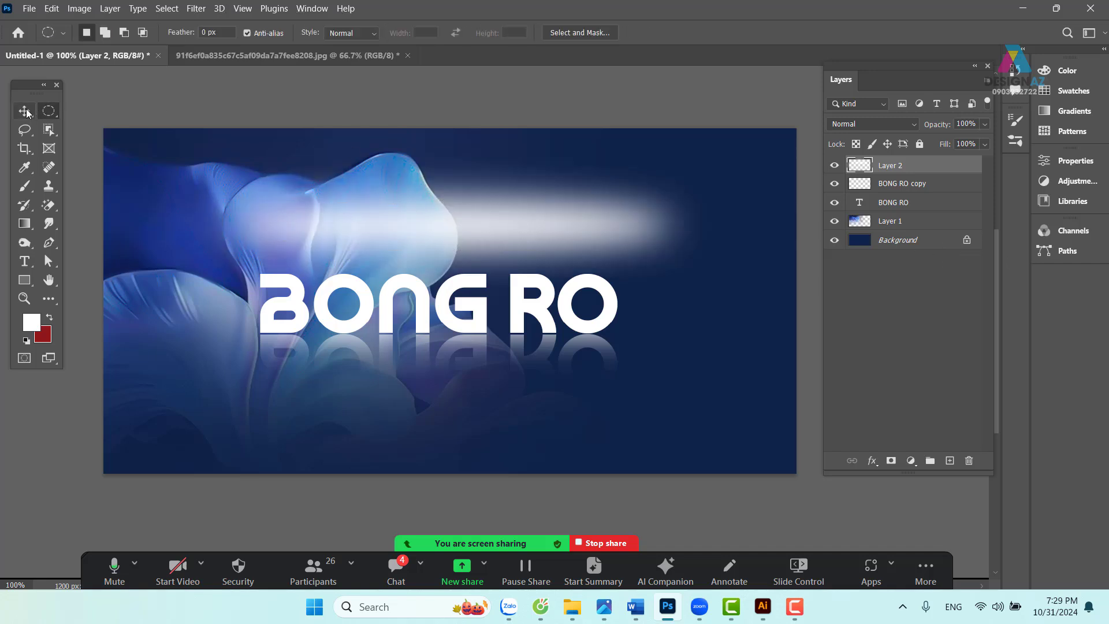
pyautogui.moveTo(473, 200)
pyautogui.mouseDown()
pyautogui.moveTo(446, 198)
pyautogui.moveTo(470, 190)
pyautogui.mouseUp()
pyautogui.moveTo(444, 240); pyautogui.dragTo(445, 392)
pyautogui.click(49, 111)
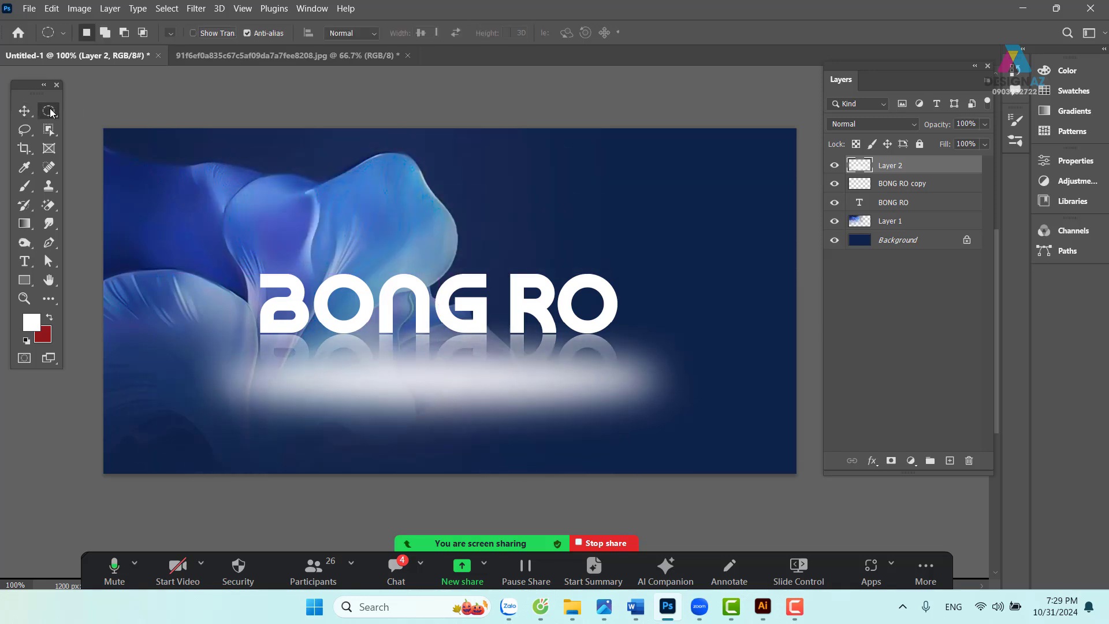
pyautogui.rightClick(53, 111)
pyautogui.click(78, 112)
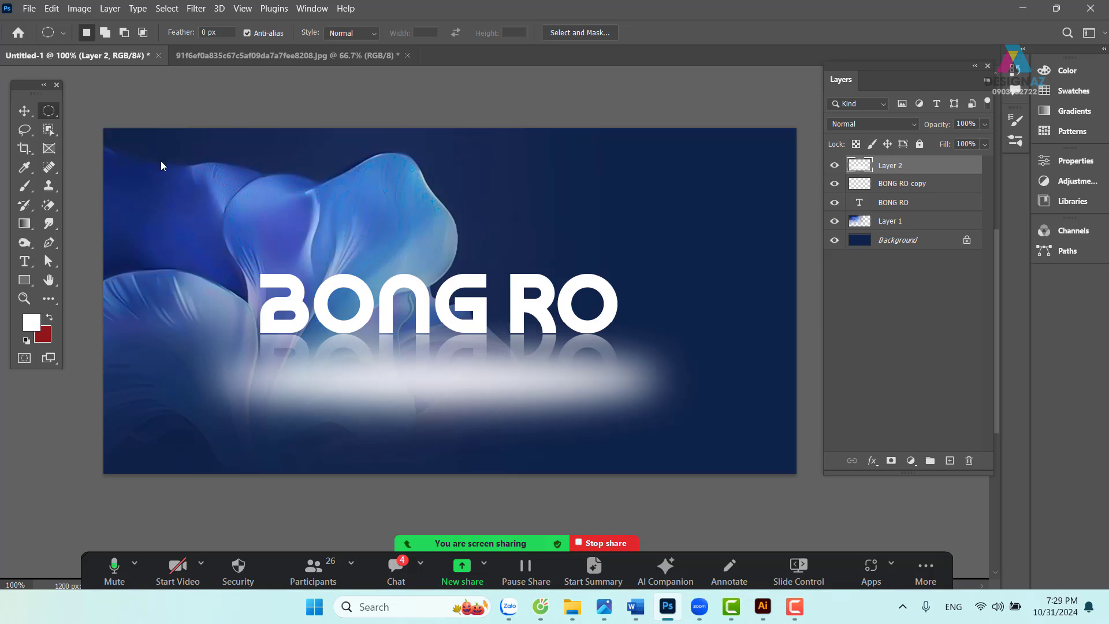
# - Erase most of the glow with a rectangular selection, leaving a thin light line
pyautogui.moveTo(105, 212); pyautogui.dragTo(717, 411)
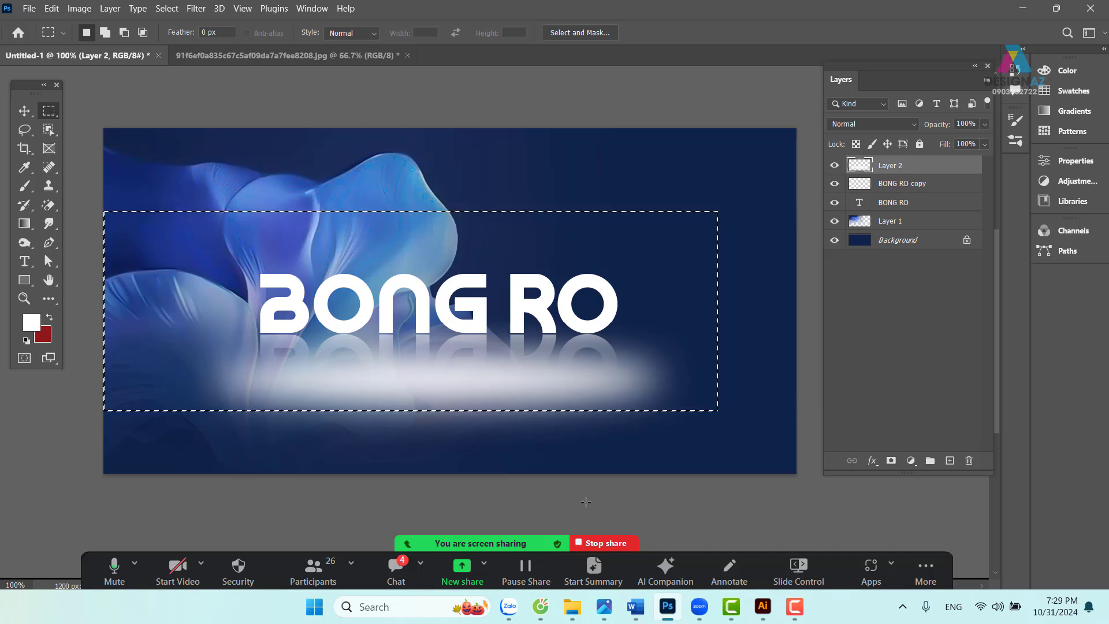
pyautogui.press('Delete')
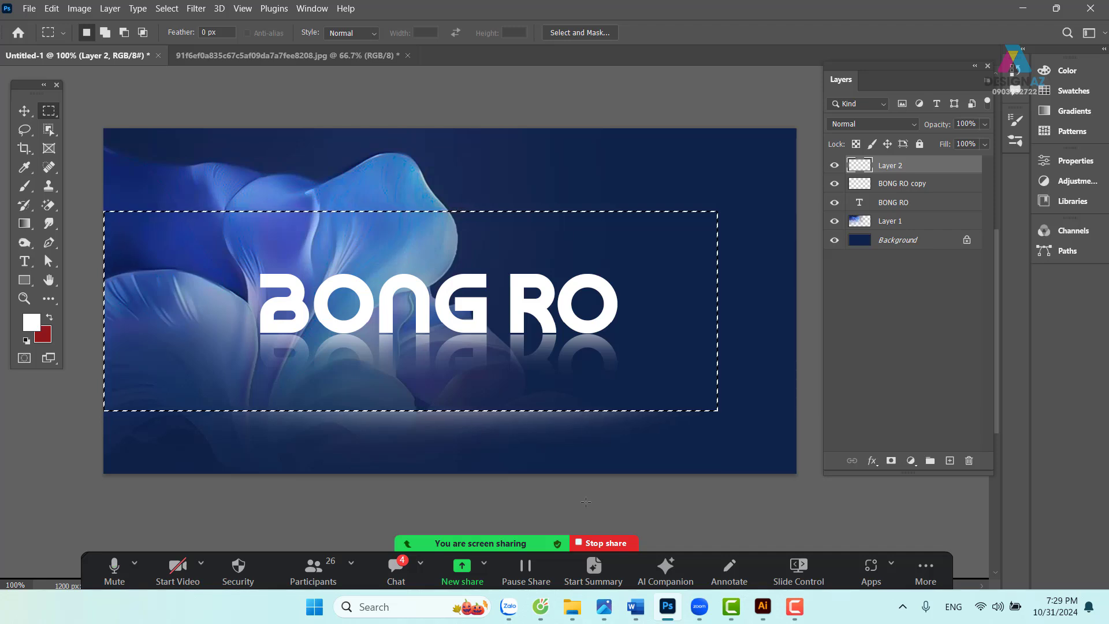
pyautogui.hotkey('ctrl', 'd')
# - Try the light line above and below the lettering, then delete the glow layer
pyautogui.click(24, 111)
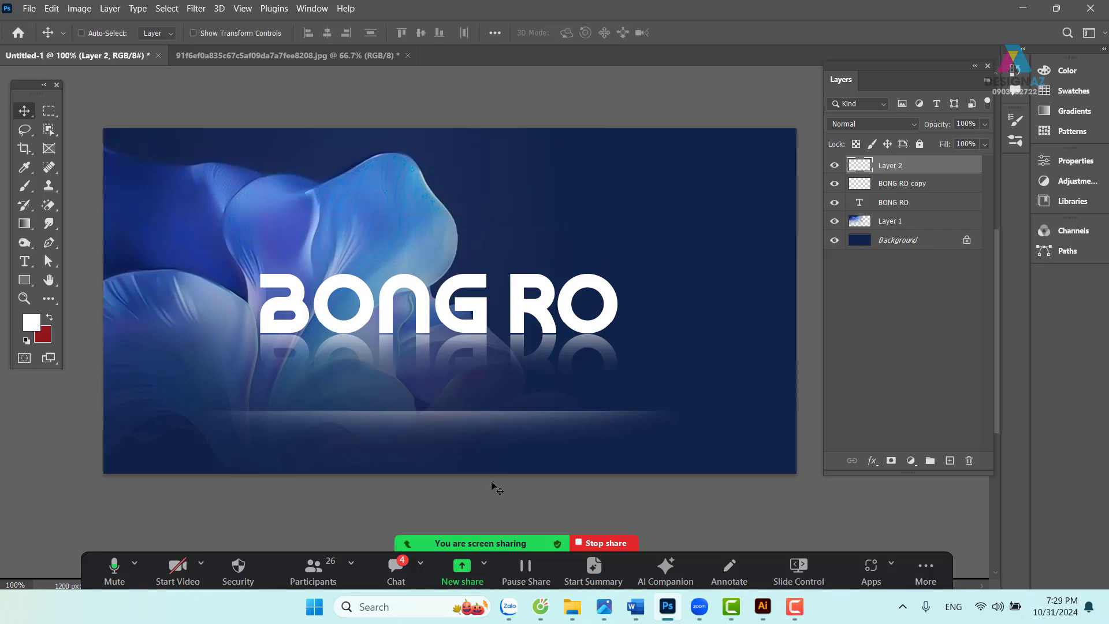
pyautogui.moveTo(487, 411); pyautogui.dragTo(482, 342)
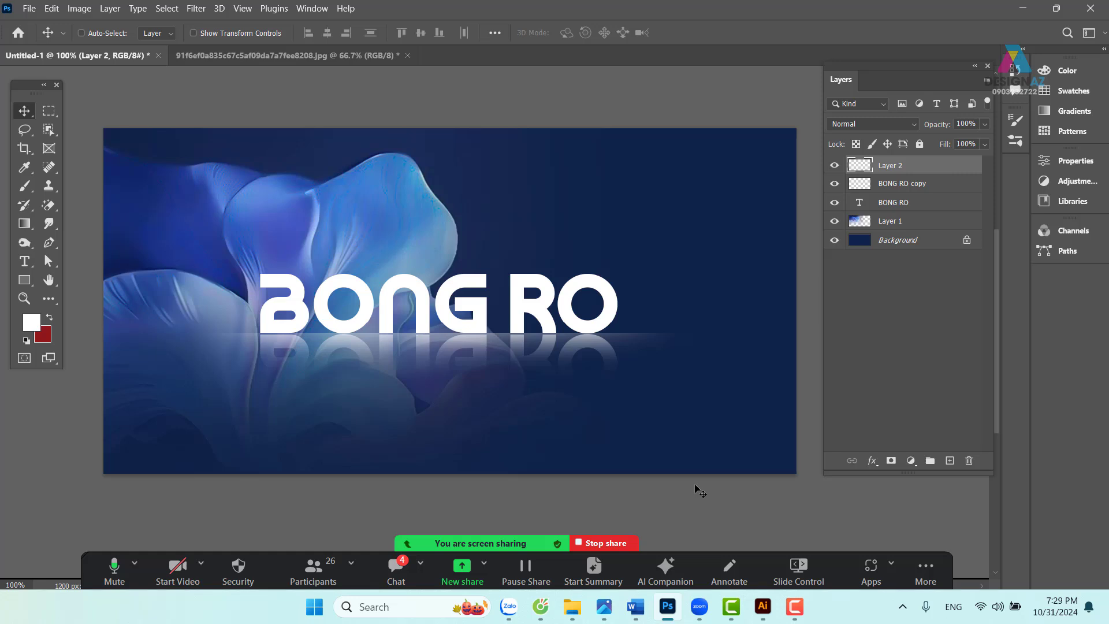
pyautogui.moveTo(644, 337); pyautogui.dragTo(656, 197)
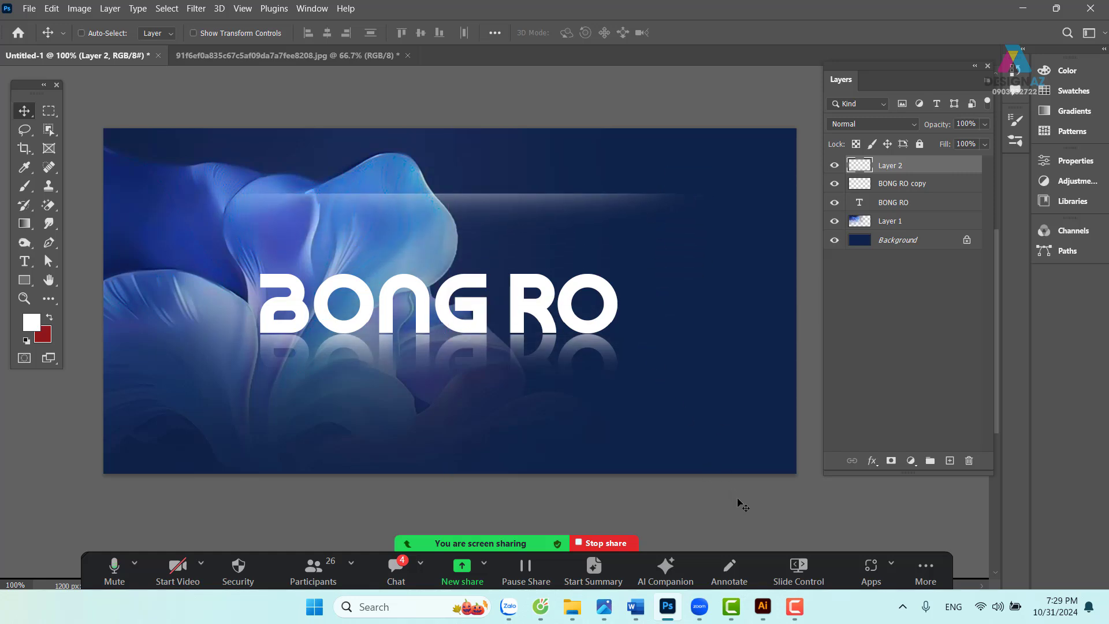
pyautogui.hotkey('ctrl', 'z')
pyautogui.hotkey('ctrl', 'z')
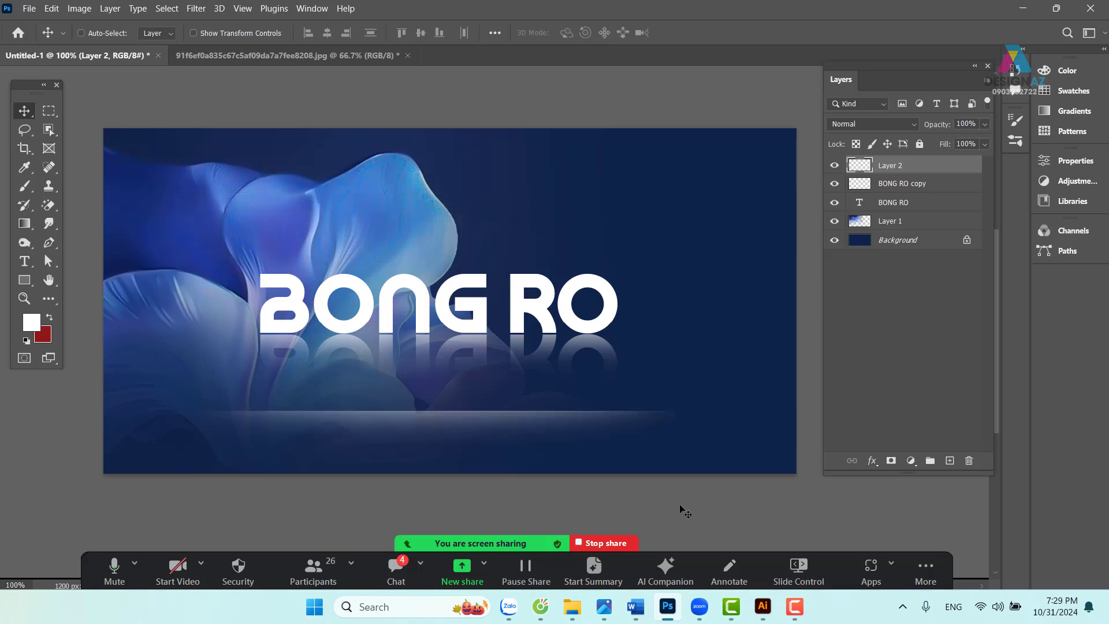
pyautogui.moveTo(593, 402); pyautogui.dragTo(593, 346)
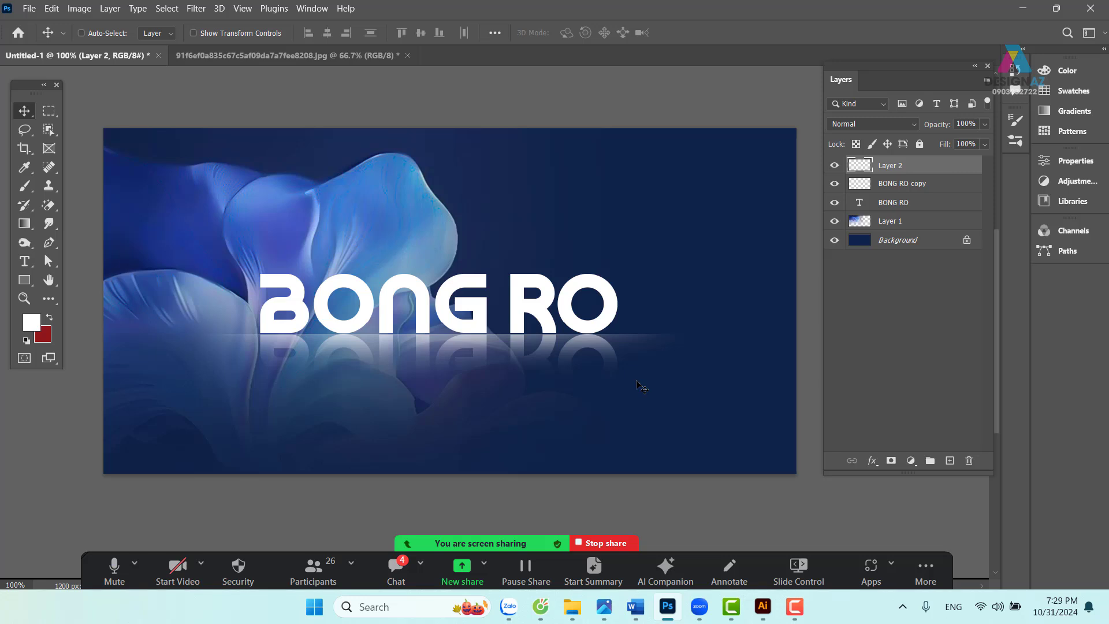
pyautogui.moveTo(629, 360); pyautogui.dragTo(675, 383)
pyautogui.press('Delete')
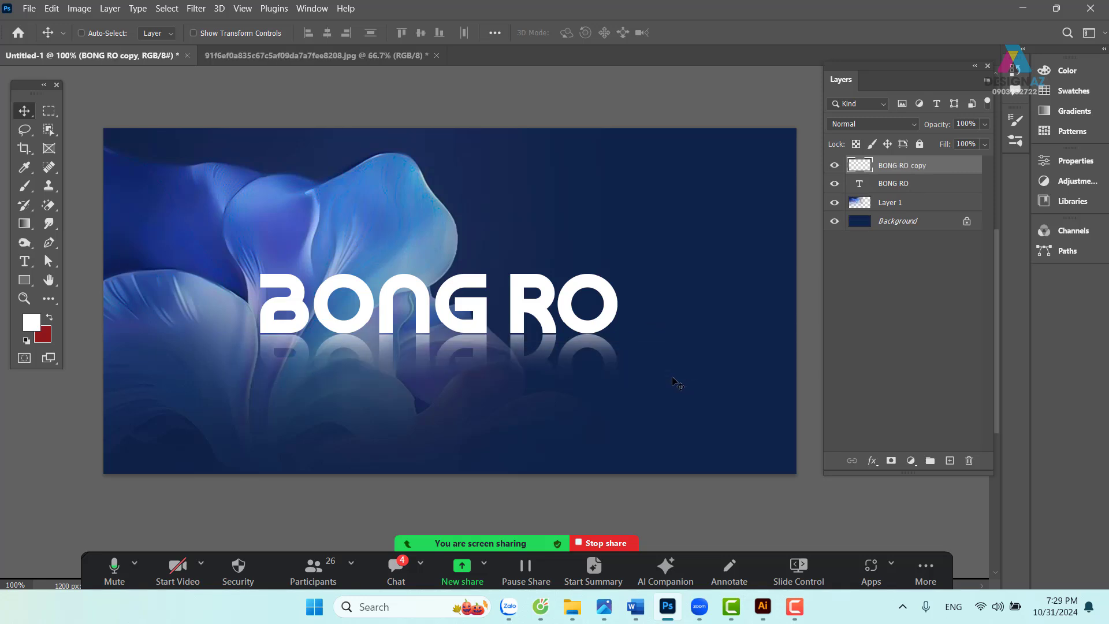
# - Draw a wide rectangular selection just below the BONG RO lettering
pyautogui.moveTo(544, 398); pyautogui.dragTo(534, 372)
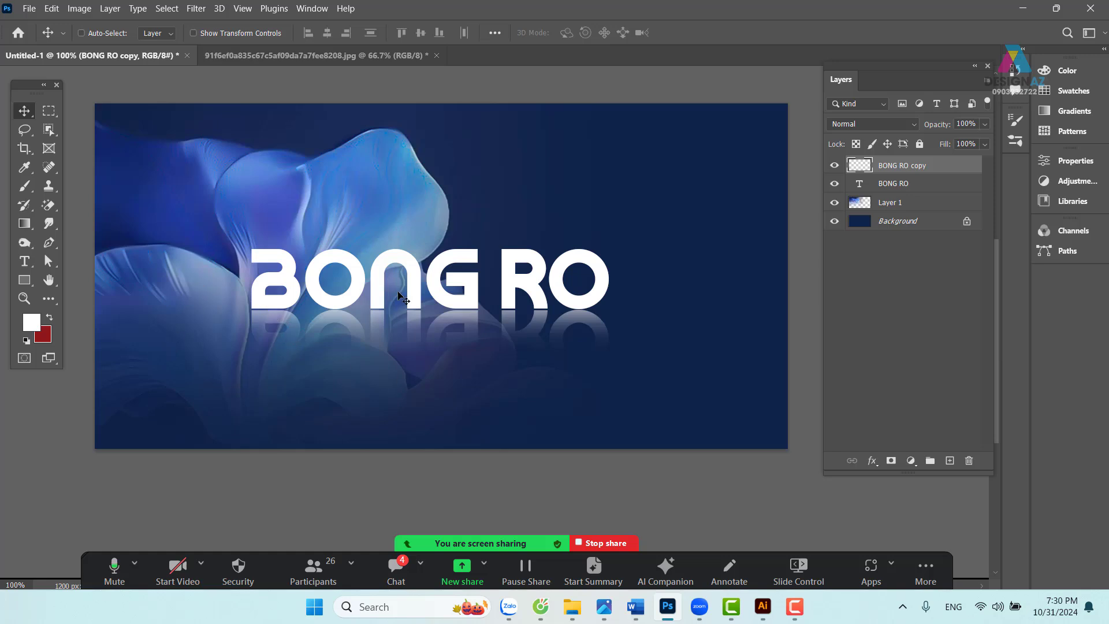
pyautogui.click(52, 115)
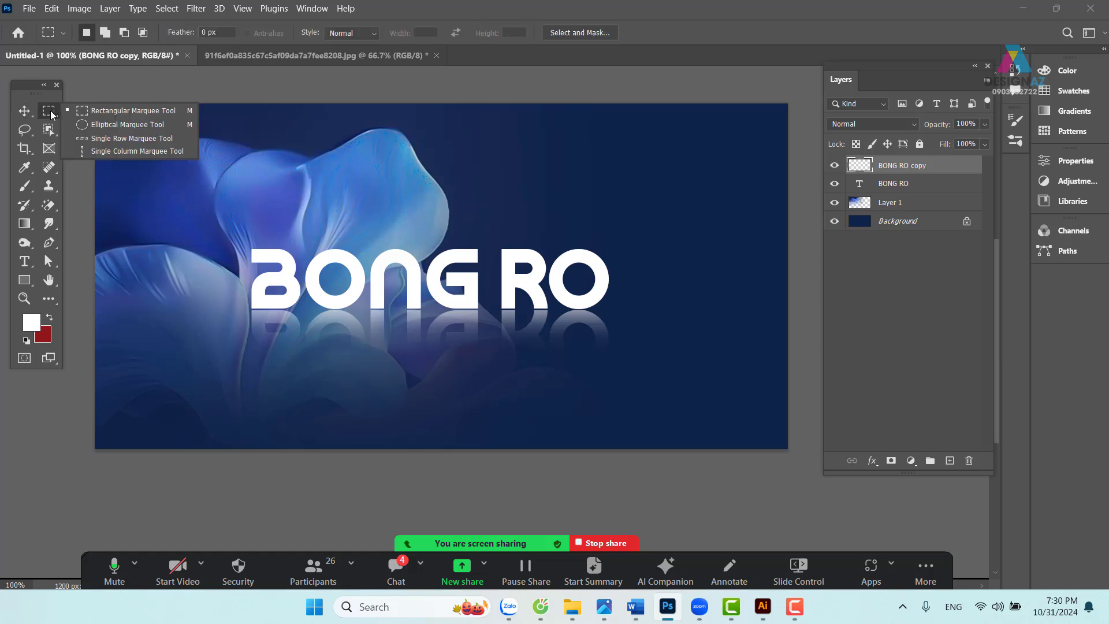
pyautogui.click(92, 110)
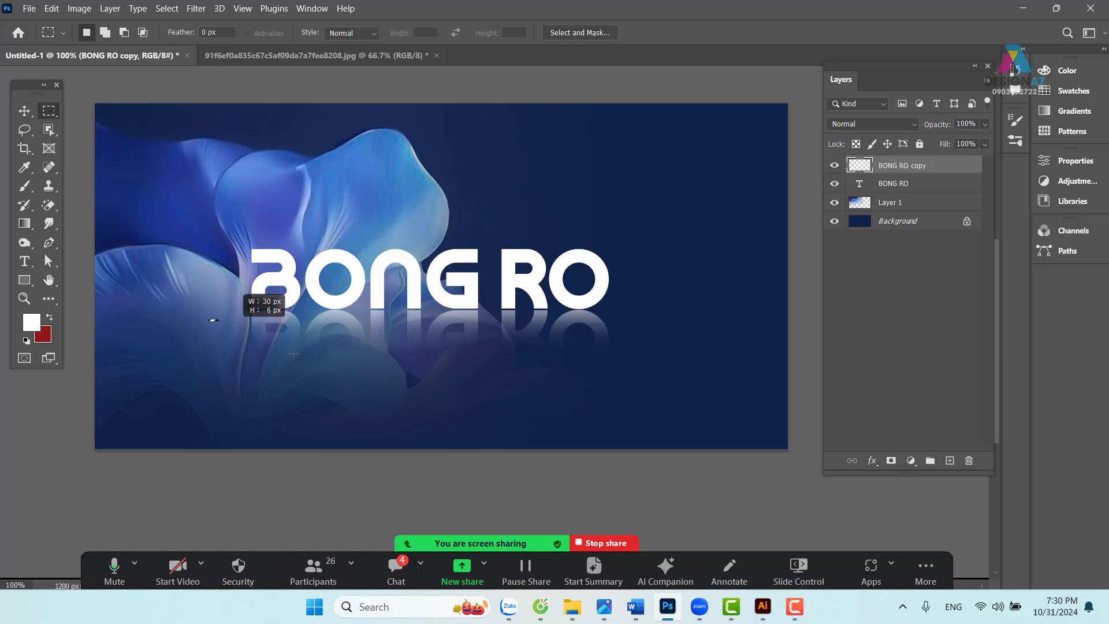
pyautogui.moveTo(293, 354); pyautogui.dragTo(667, 398)
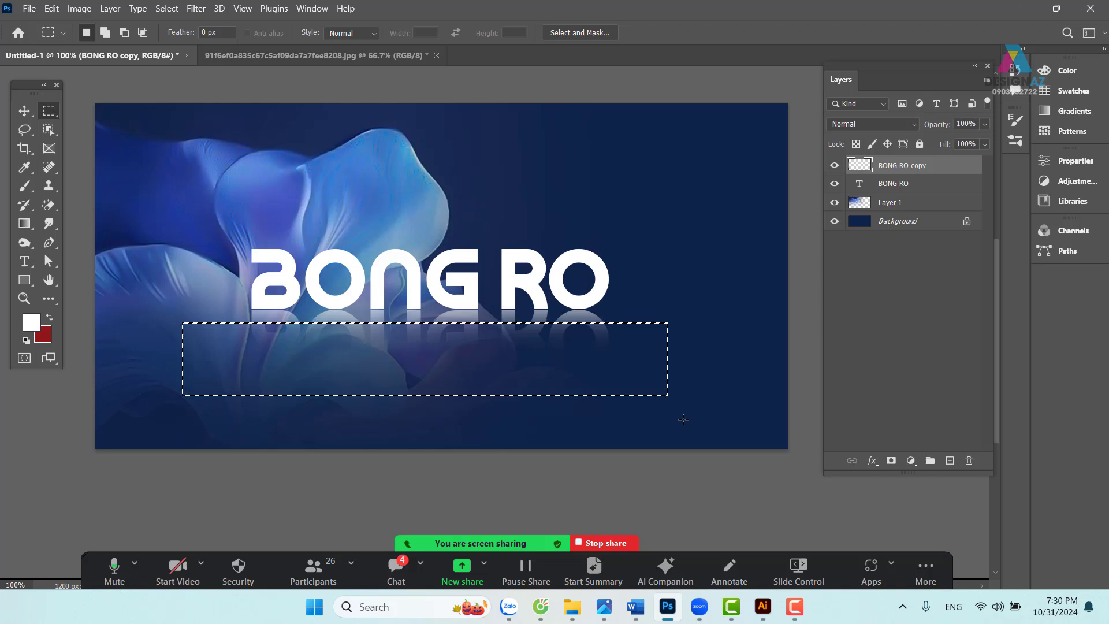
# - On a new layer, fill the rectangle with light blue sampled from a petal, then deselect
pyautogui.click(950, 461)
pyautogui.press('i')
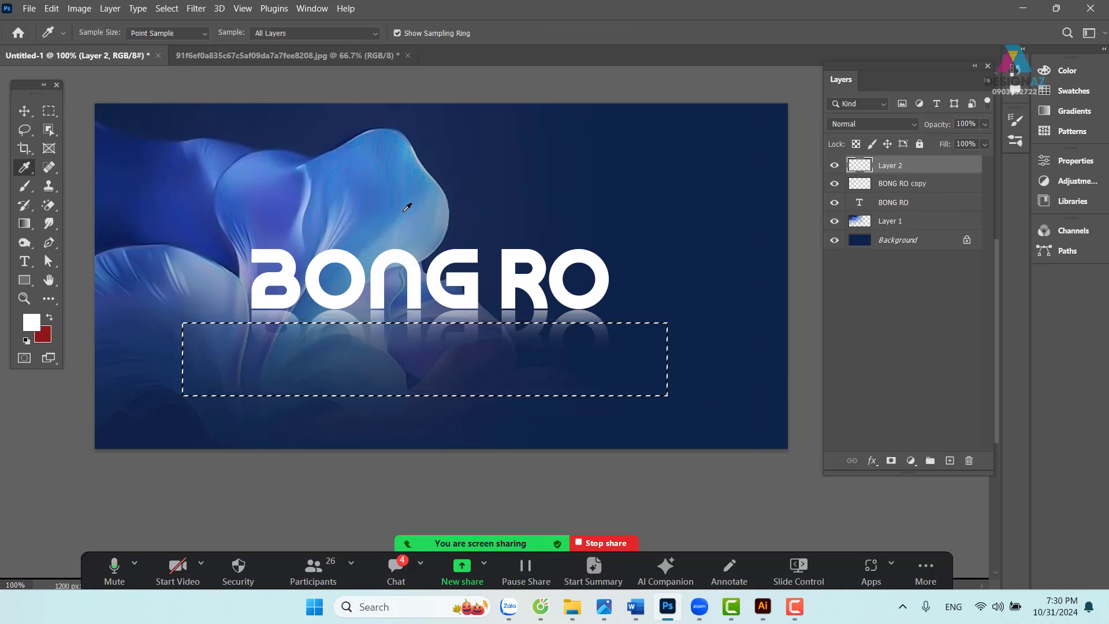
pyautogui.click(329, 160)
pyautogui.hotkey('alt', 'BackSpace')
pyautogui.hotkey('ctrl', 'd')
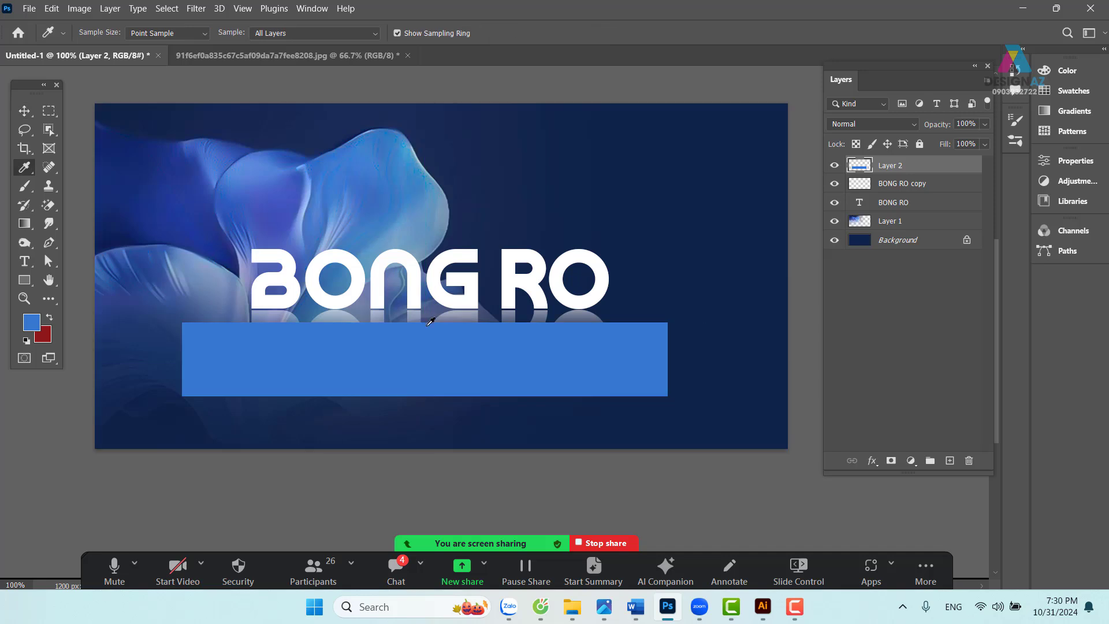
pyautogui.click(26, 111)
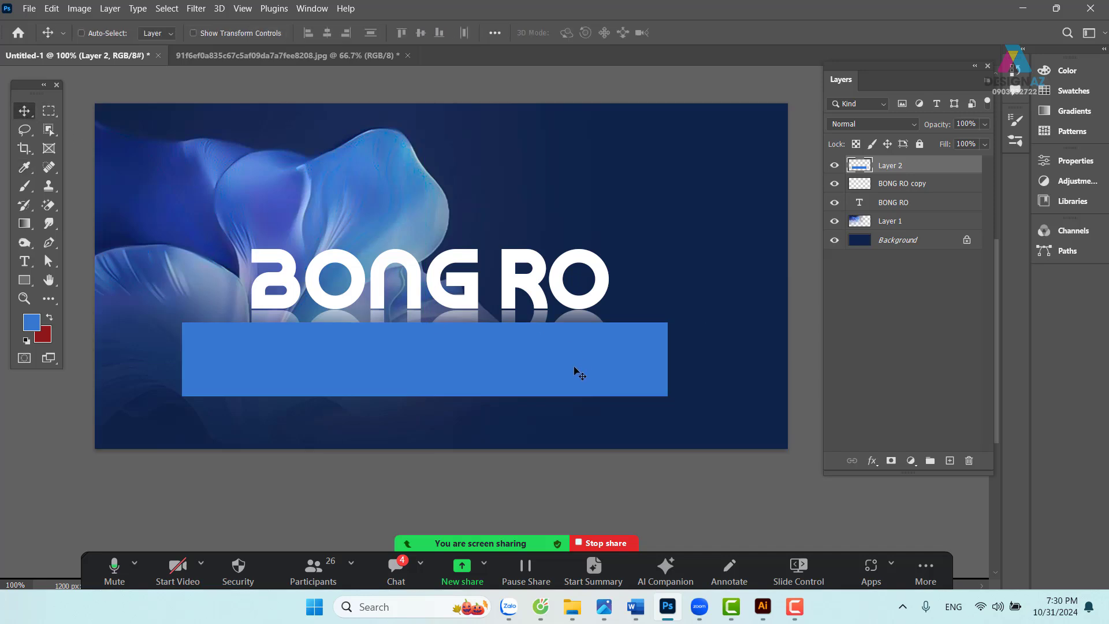
# - Send the blue bar below both BONG RO layers and raise it closer to the text
pyautogui.press('ctrl')
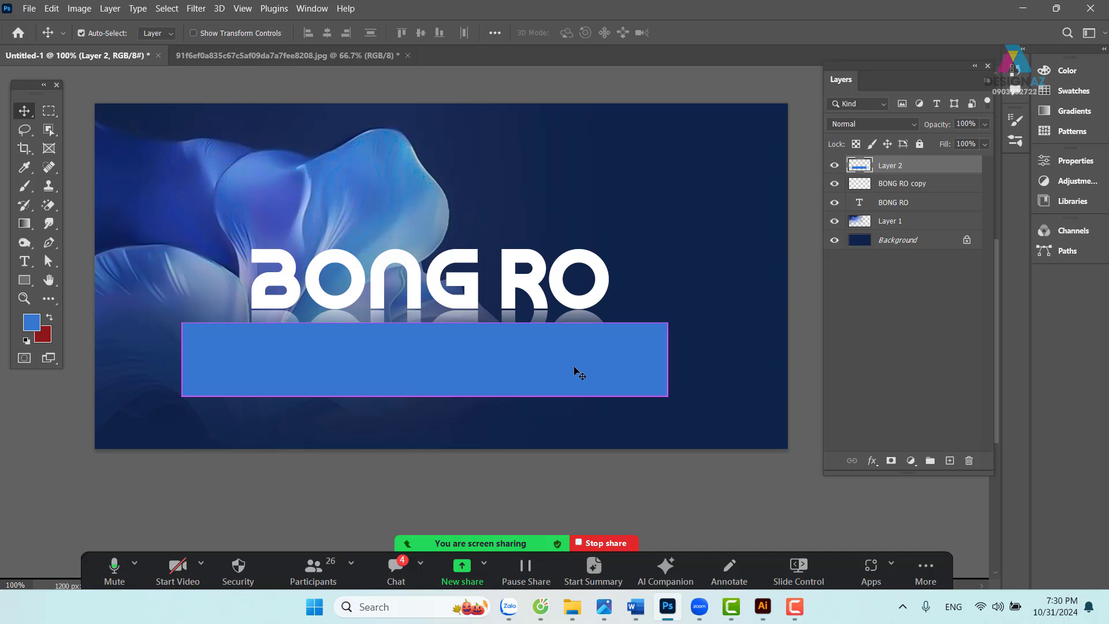
pyautogui.hotkey('ctrl', '[')
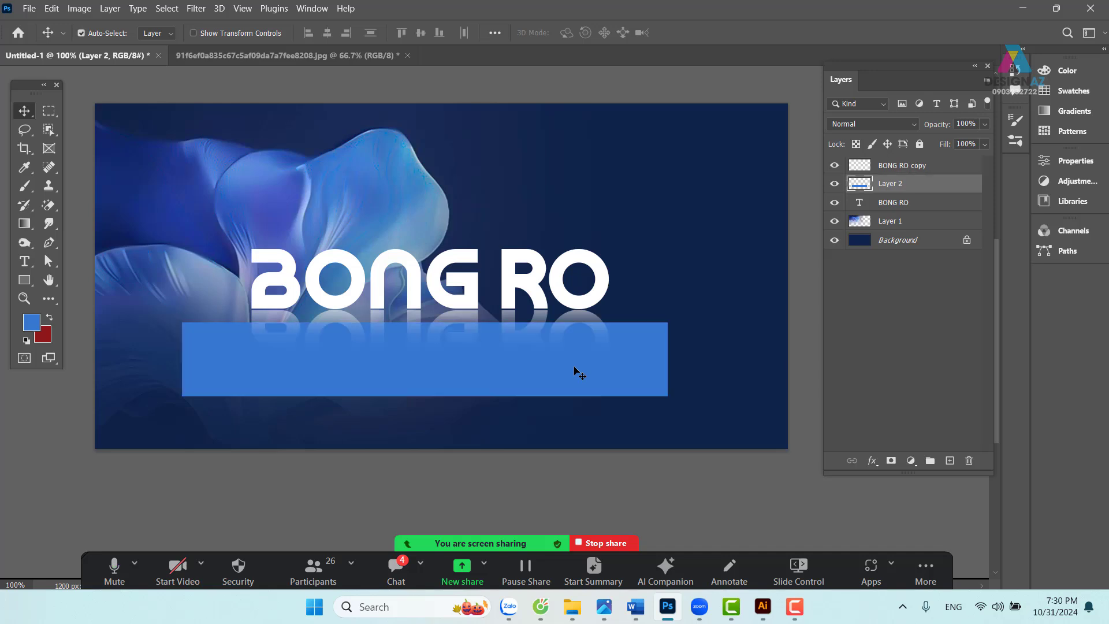
pyautogui.hotkey('ctrl', '[')
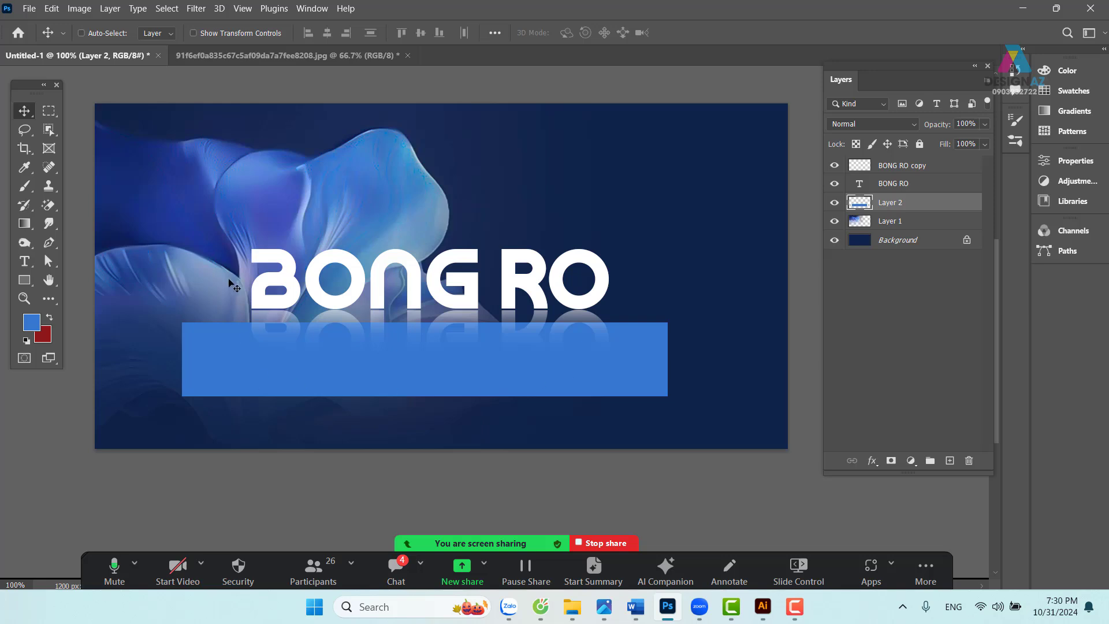
pyautogui.moveTo(362, 375); pyautogui.dragTo(358, 347)
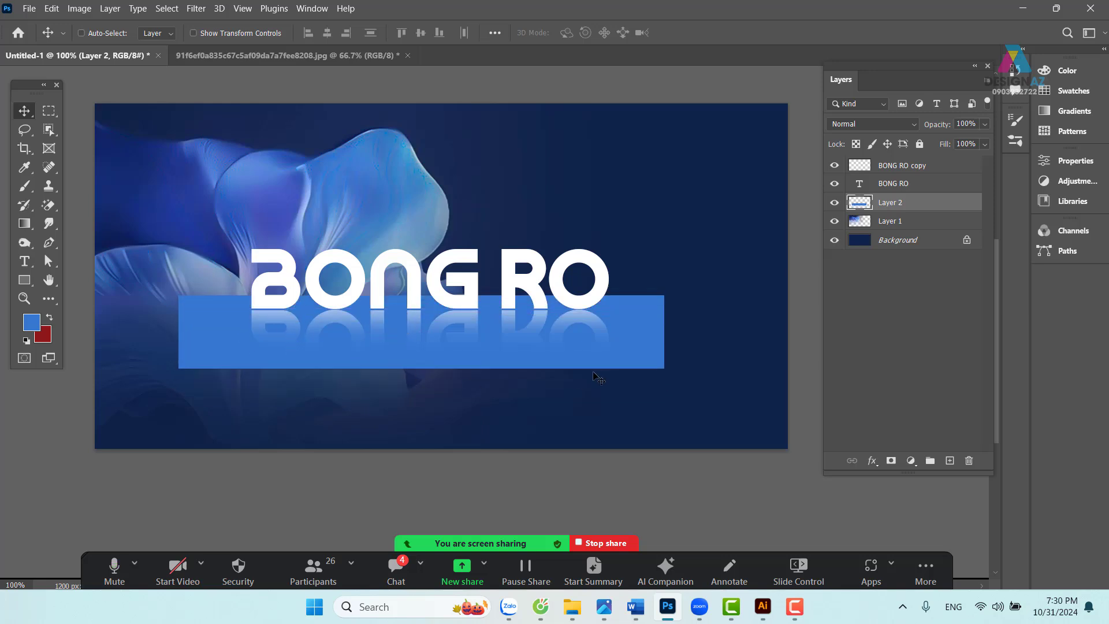
# - Free-transform the bar into a flat trapezoid with a narrow top and wide bottom
pyautogui.hotkey('ctrl', 't')
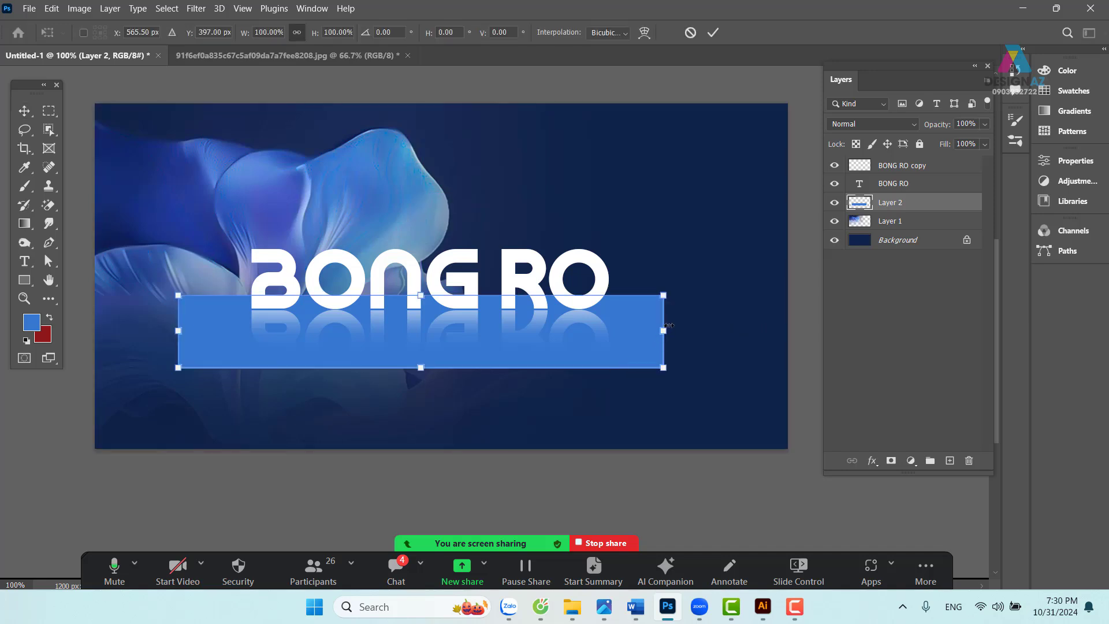
pyautogui.moveTo(663, 296); pyautogui.dragTo(610, 305)
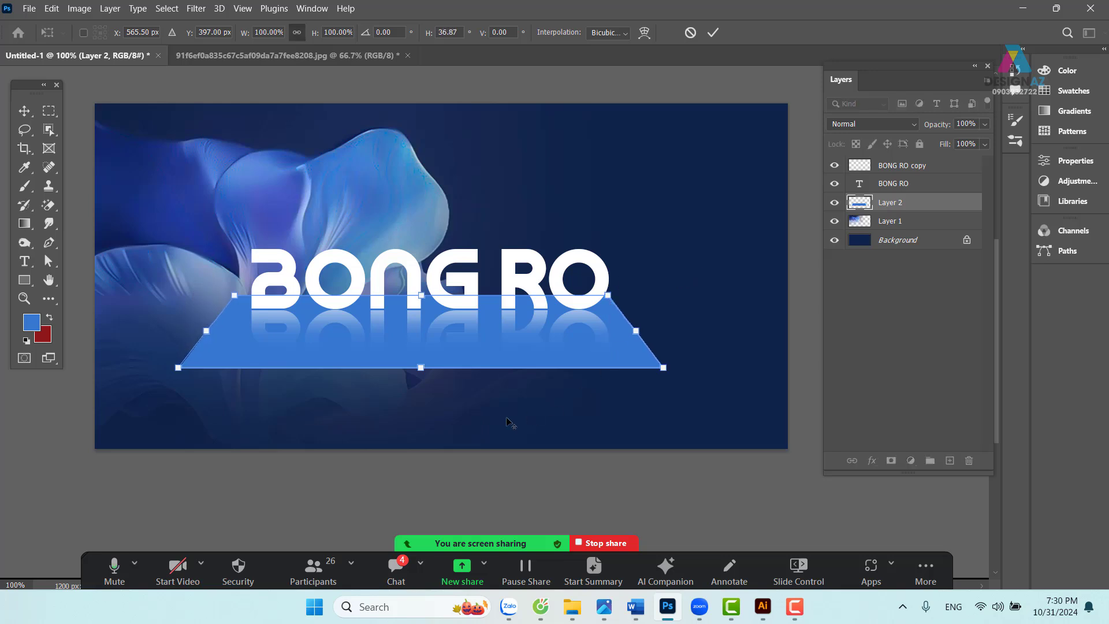
pyautogui.moveTo(665, 368); pyautogui.dragTo(700, 370)
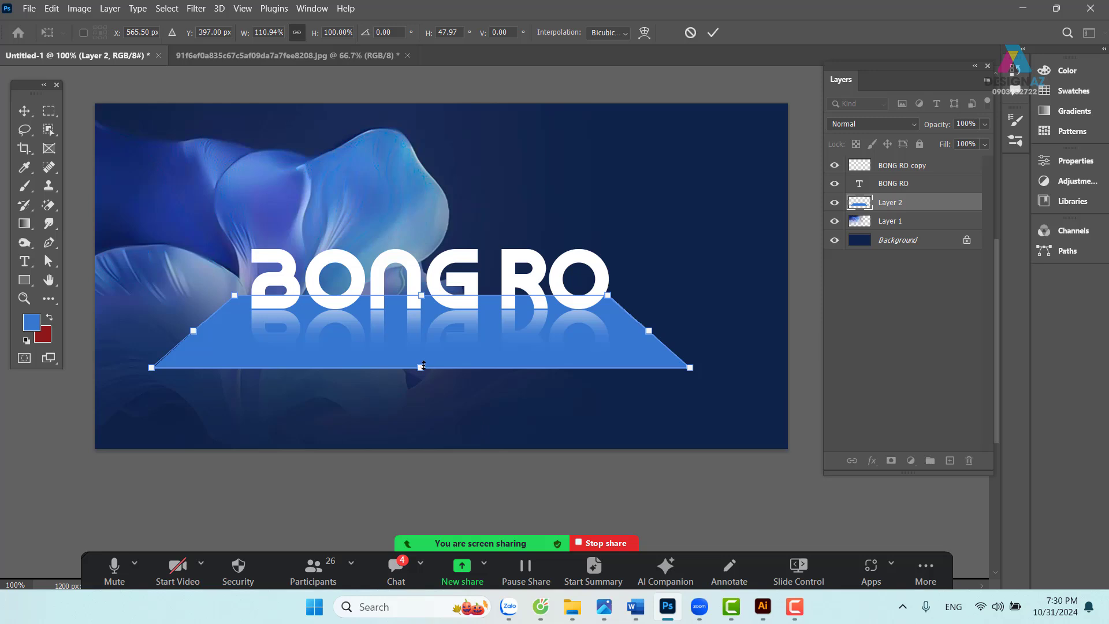
pyautogui.moveTo(420, 368); pyautogui.dragTo(428, 349)
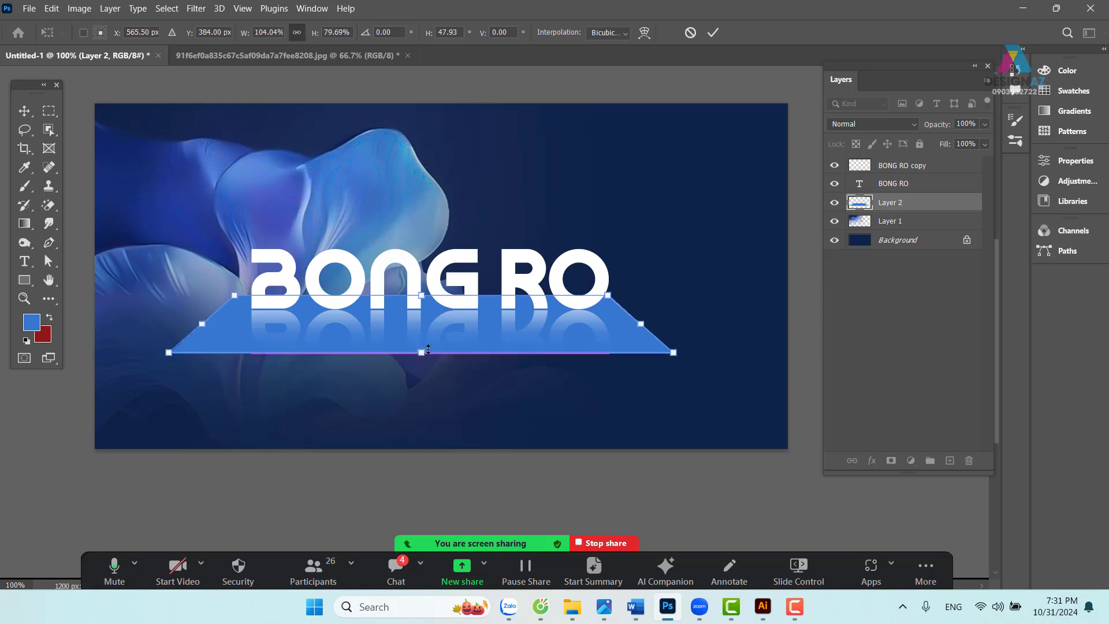
pyautogui.press('Return')
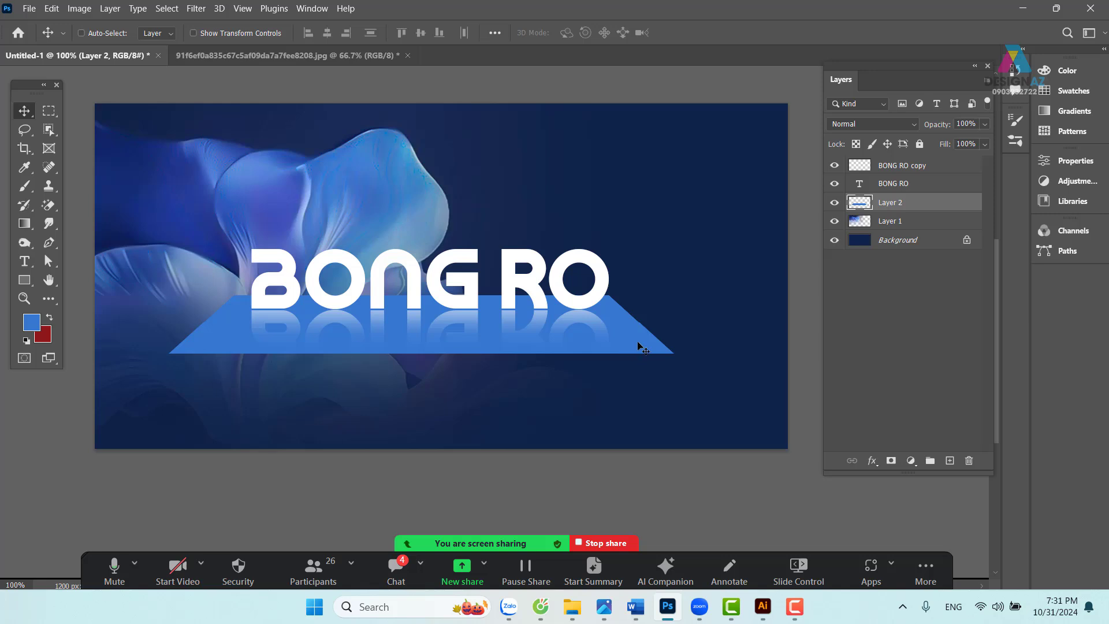
pyautogui.moveTo(637, 342); pyautogui.dragTo(680, 269)
# - Duplicate the blue trapezoid layer and drag the copy above the BONG RO text
pyautogui.hotkey('ctrl', 'z')
pyautogui.rightClick(643, 346)
pyautogui.click(648, 351)
pyautogui.moveTo(647, 347); pyautogui.dragTo(652, 341)
pyautogui.hotkey('ctrl', 'z')
pyautogui.hotkey('ctrl', 'j')
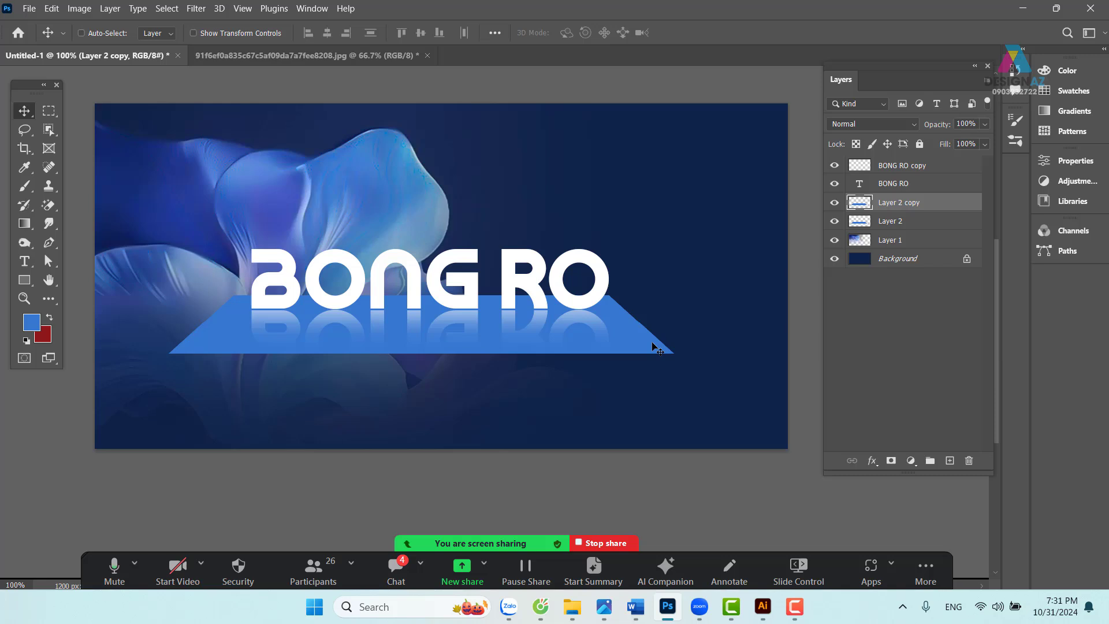
pyautogui.moveTo(625, 343); pyautogui.dragTo(681, 193)
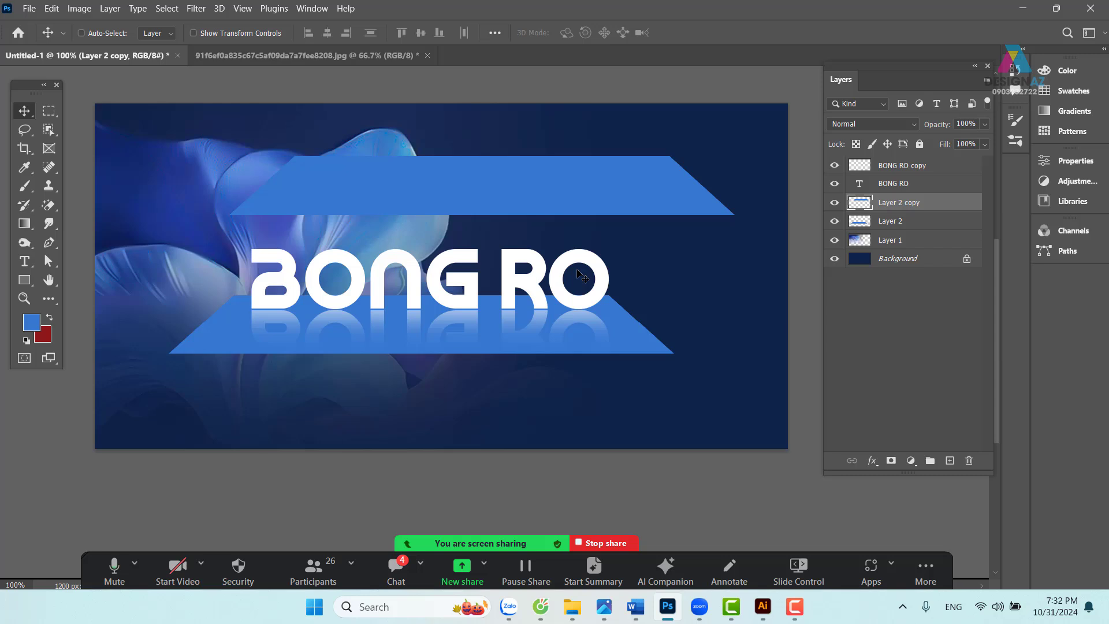
# - Lock transparency on the upper trapezoid and fill it with a darker sampled blue
pyautogui.press('i')
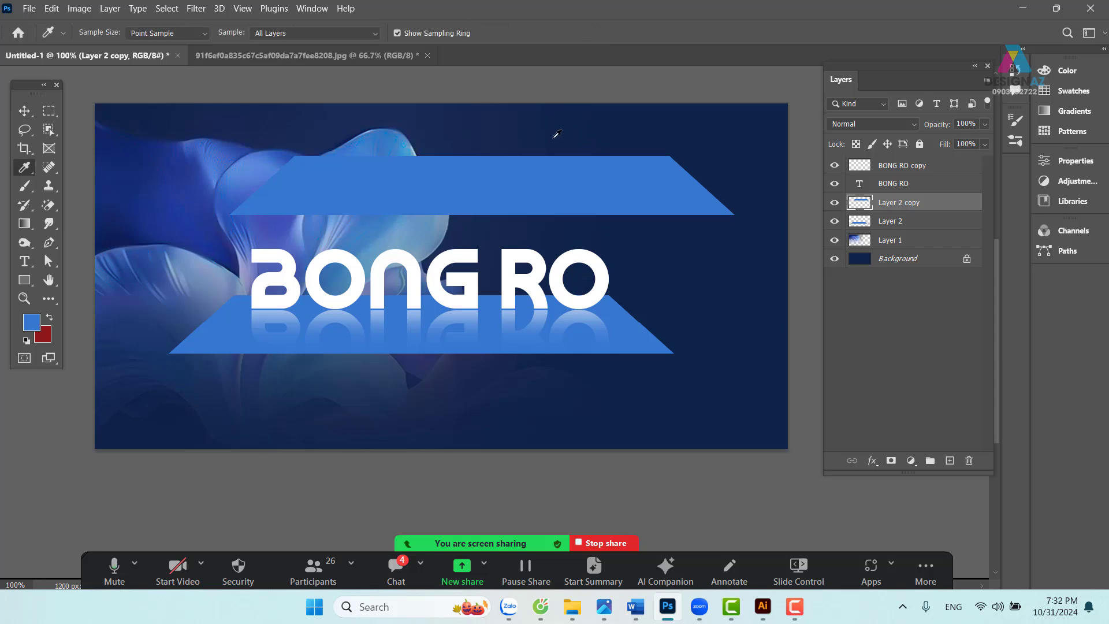
pyautogui.click(242, 149)
pyautogui.click(24, 111)
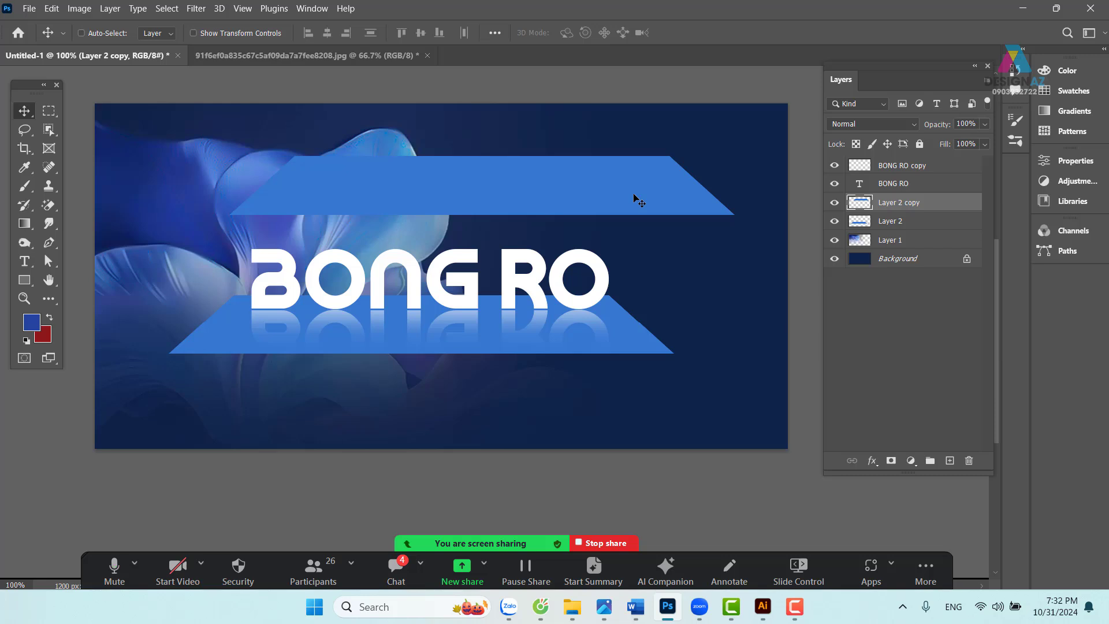
pyautogui.click(856, 148)
pyautogui.hotkey('alt', 'BackSpace')
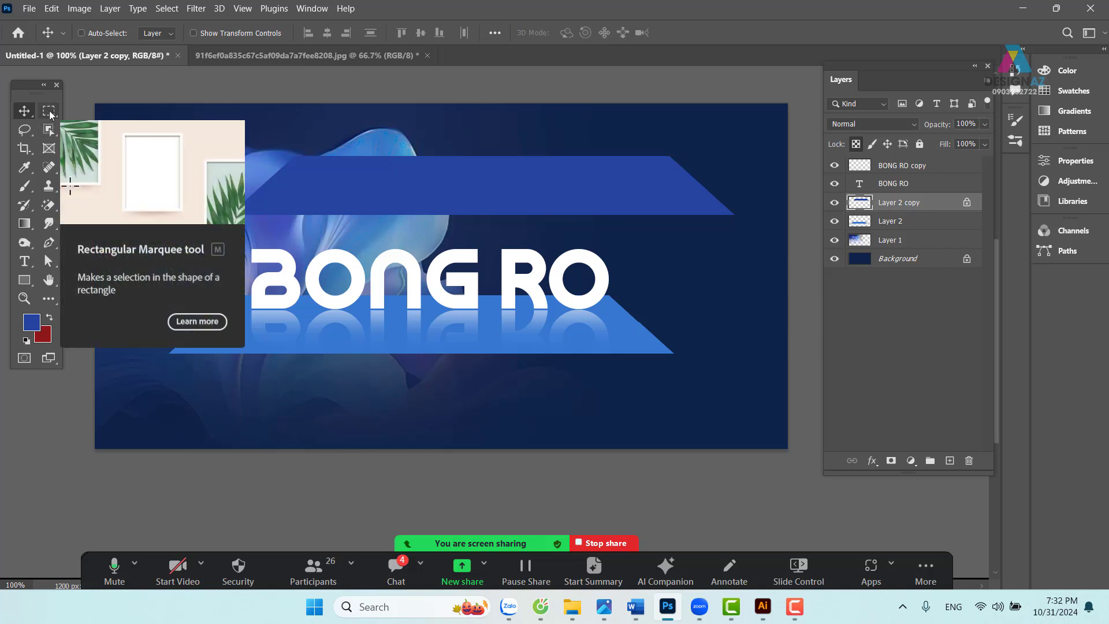
# - Select a wide rectangle around the upper trapezoid and tilt it to match its angle
pyautogui.click(50, 111)
pyautogui.click(87, 112)
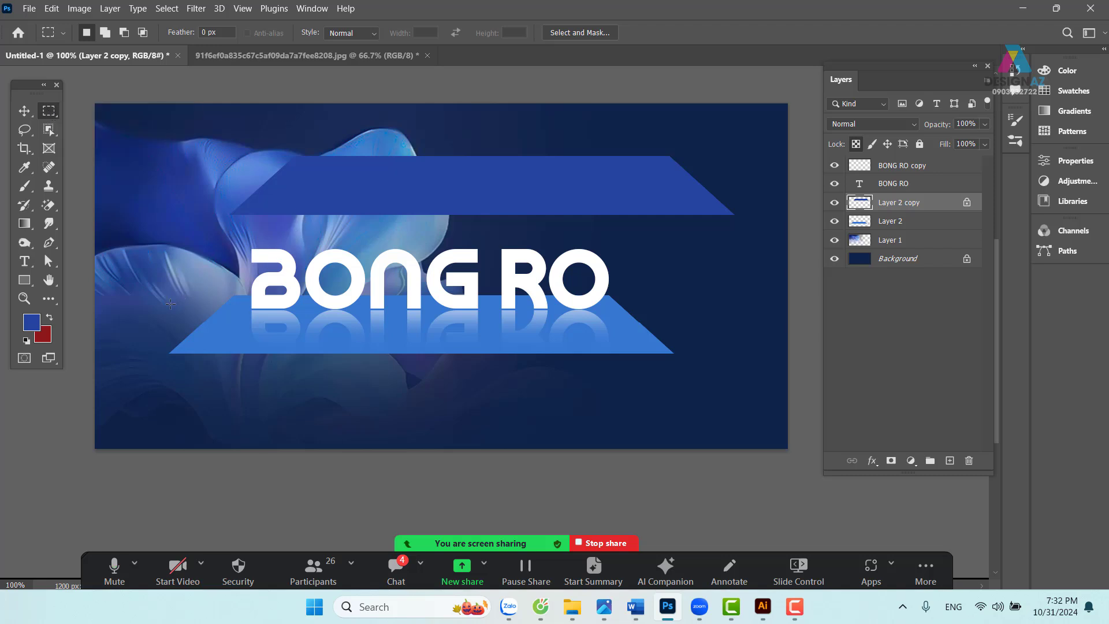
pyautogui.moveTo(172, 303); pyautogui.dragTo(789, 172)
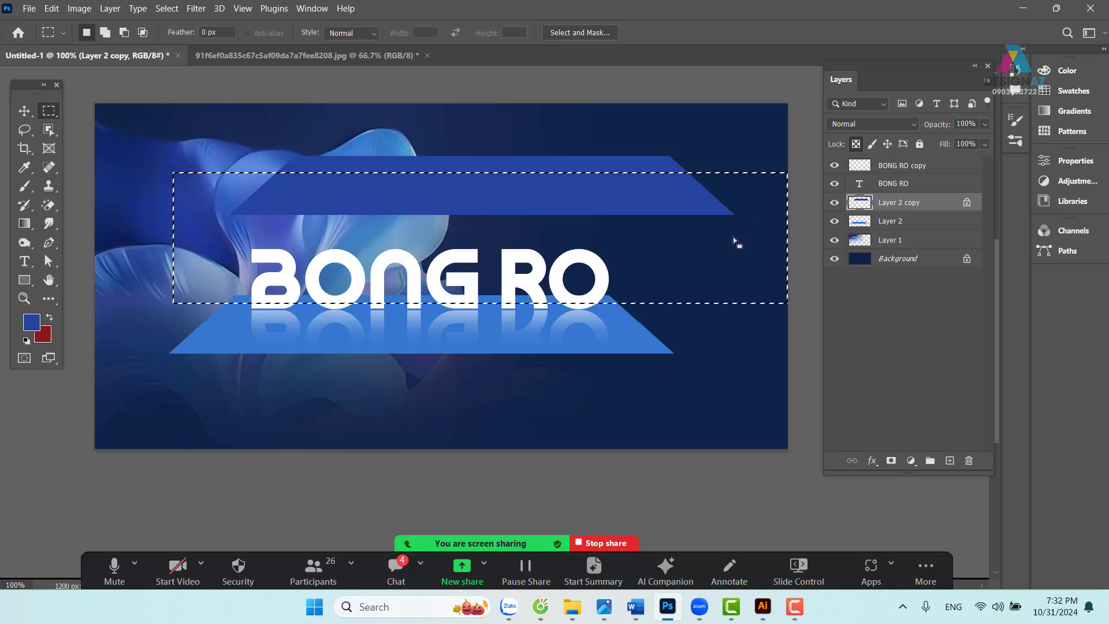
pyautogui.rightClick(742, 205)
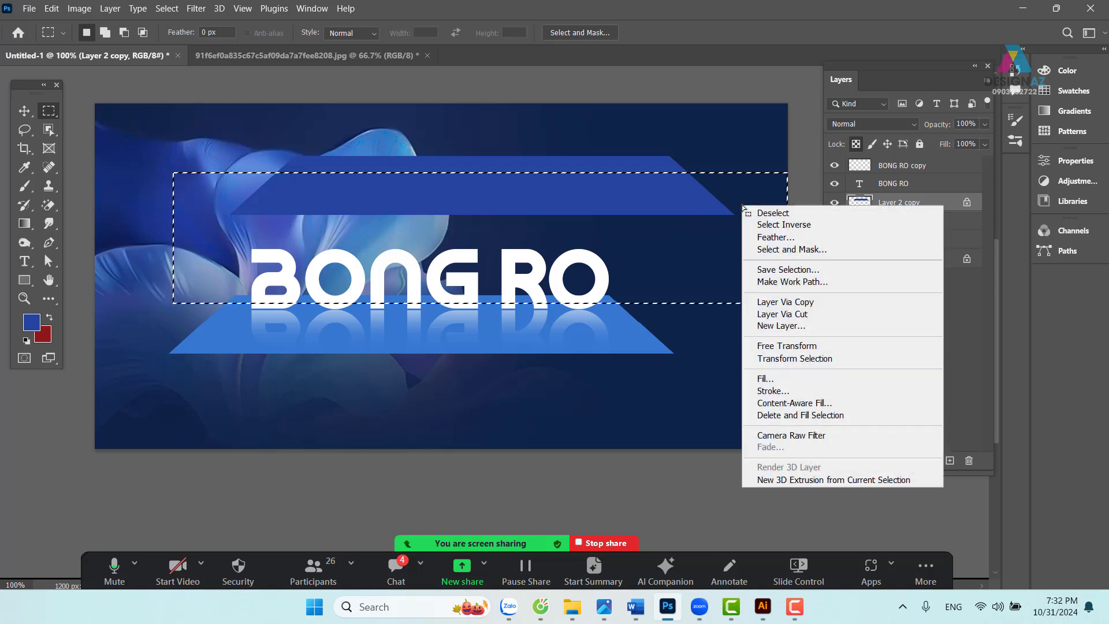
pyautogui.click(791, 347)
pyautogui.moveTo(798, 164); pyautogui.dragTo(802, 111)
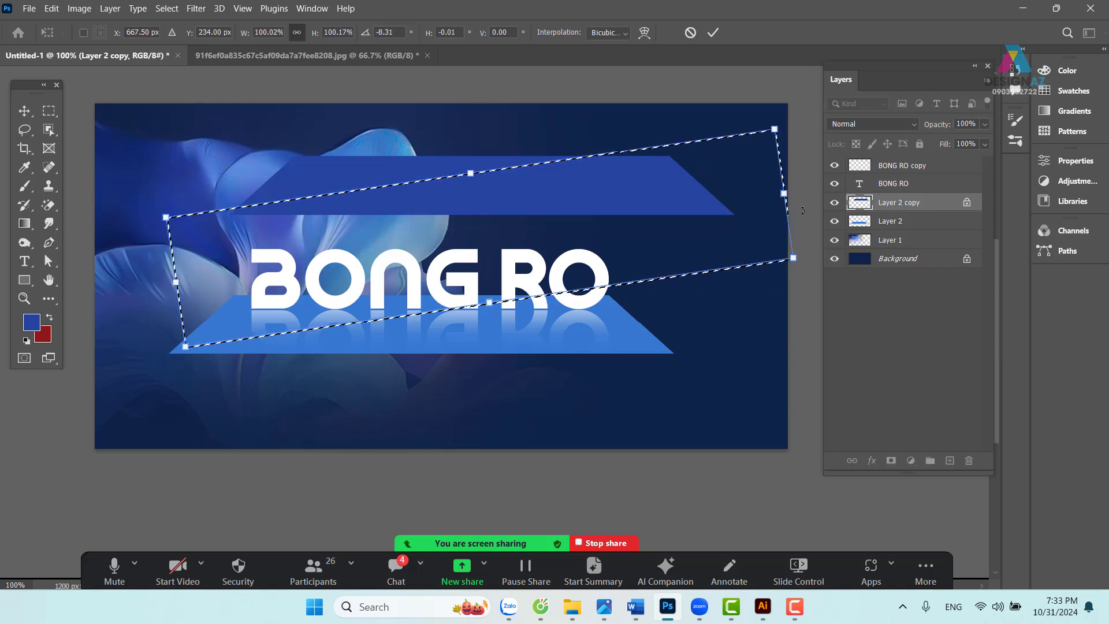
pyautogui.press('Return')
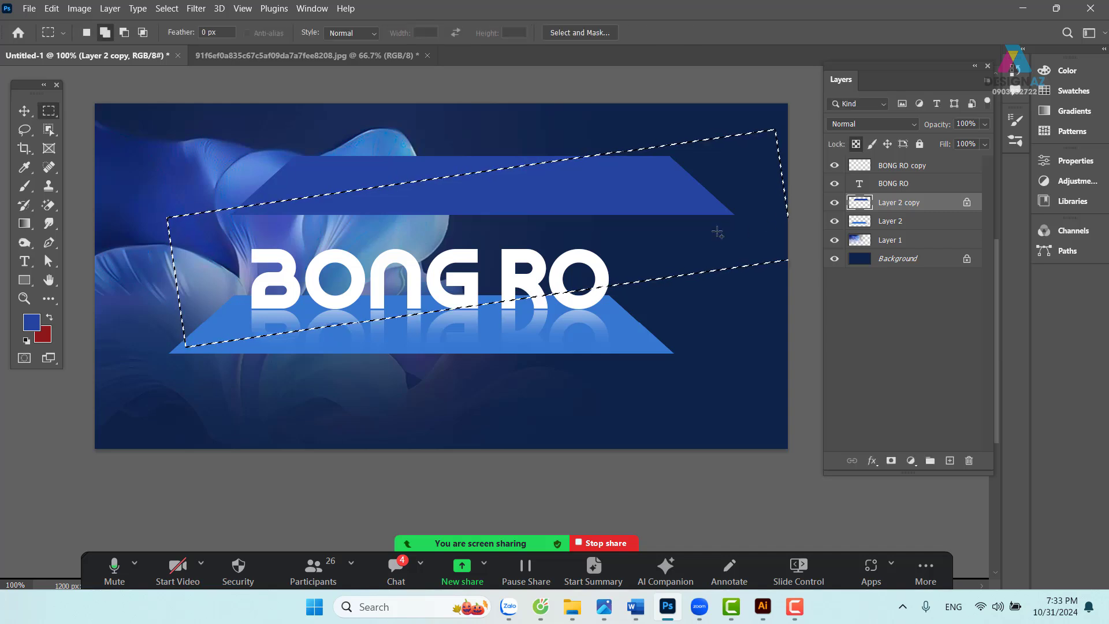
# - Feather the selection 30 px, delete inside it to fade the trapezoid, and deselect
pyautogui.hotkey('shift', 'F6')
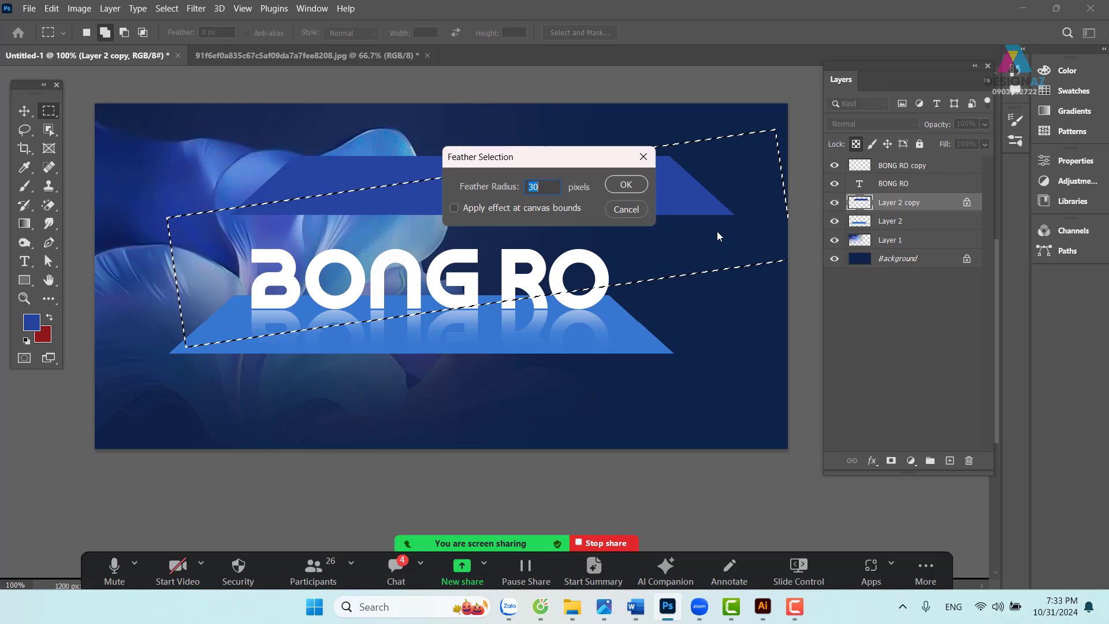
pyautogui.press('Return')
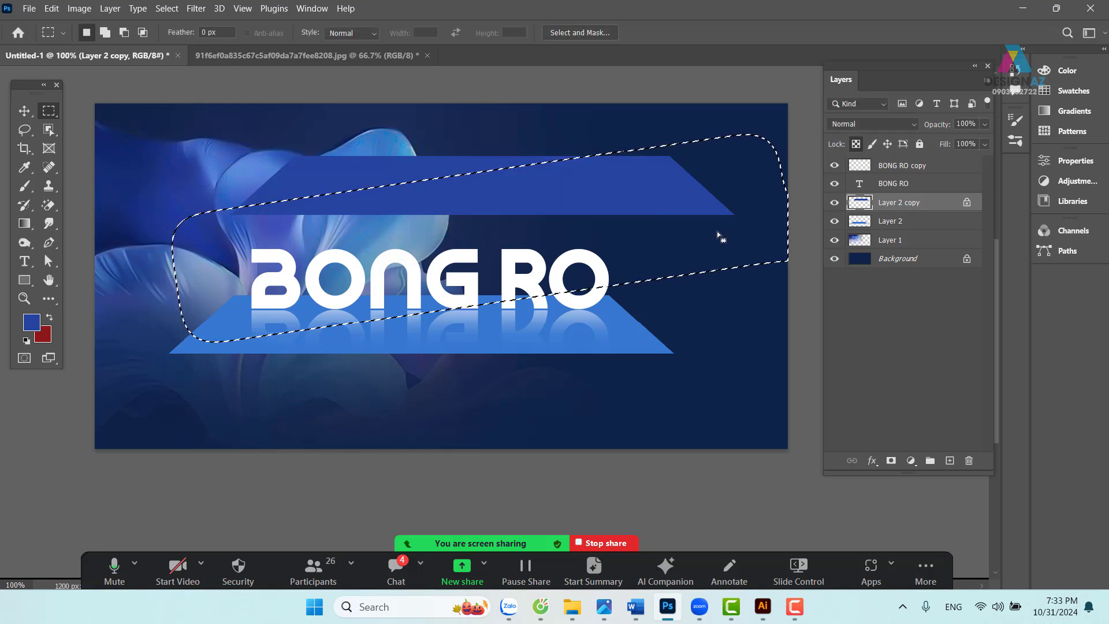
pyautogui.press('Delete')
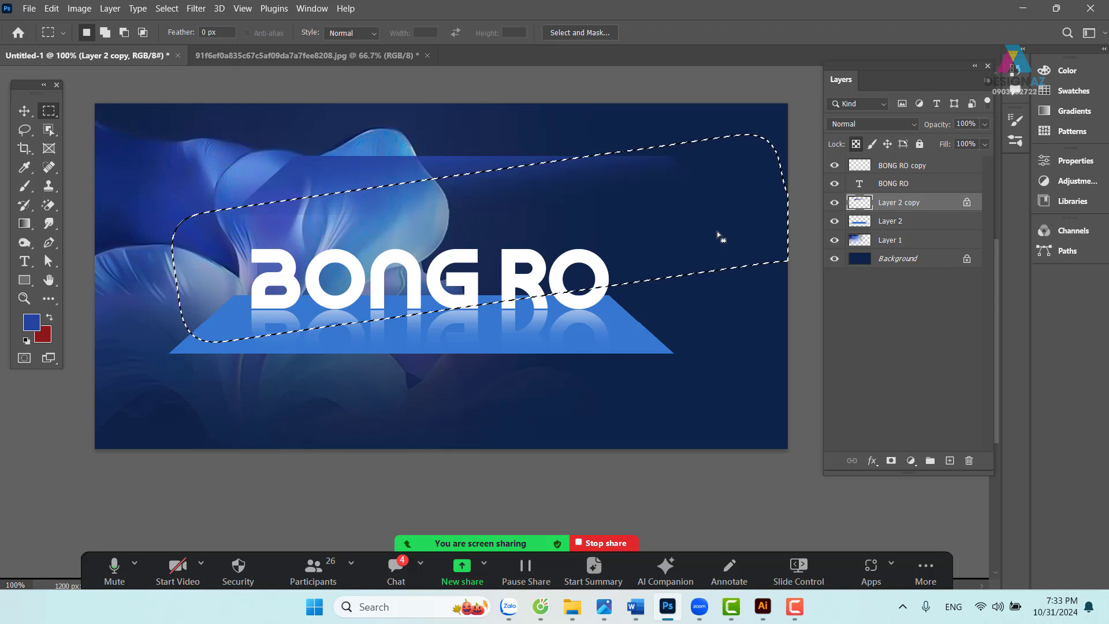
pyautogui.hotkey('ctrl', 'd')
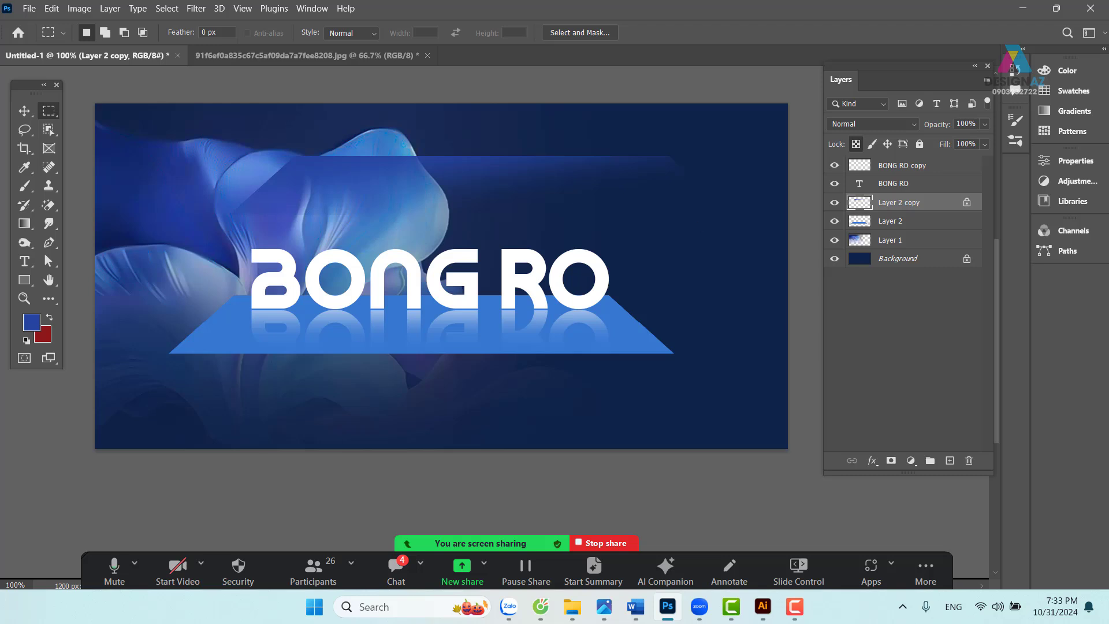
pyautogui.click(25, 110)
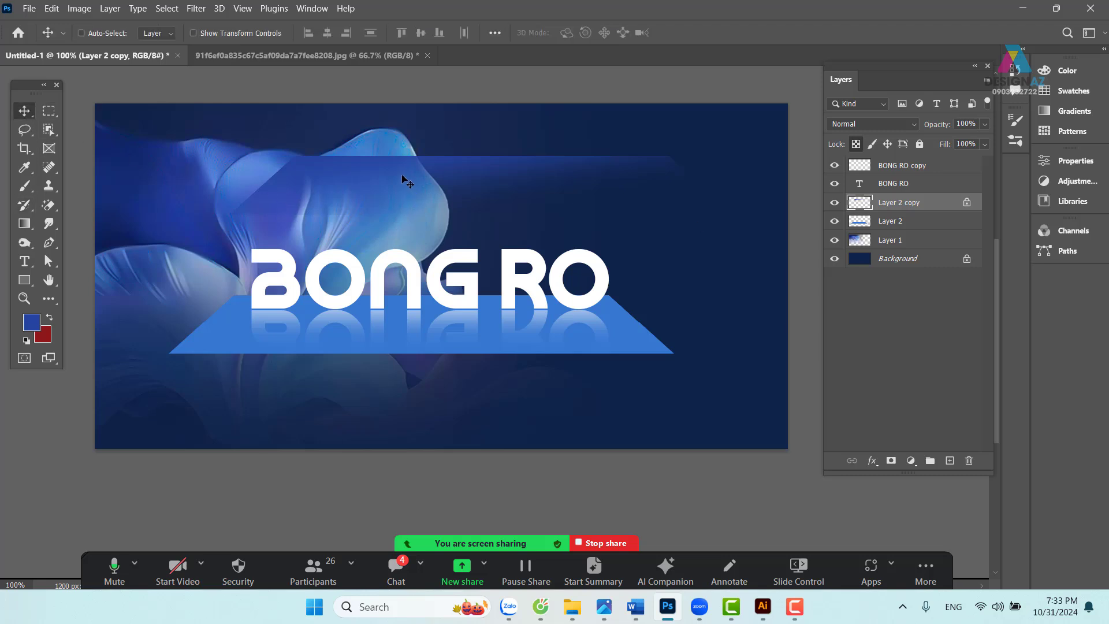
# - Drag the faded band 59 px down toward the text and select the BONG RO layer
pyautogui.moveTo(403, 179); pyautogui.dragTo(344, 317)
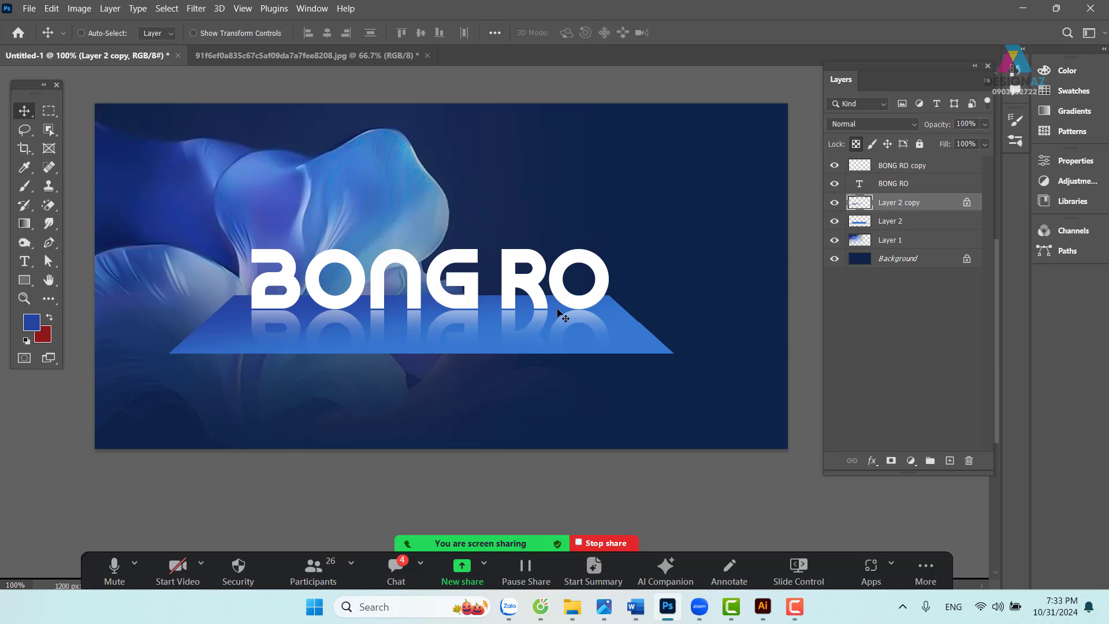
pyautogui.rightClick(535, 297)
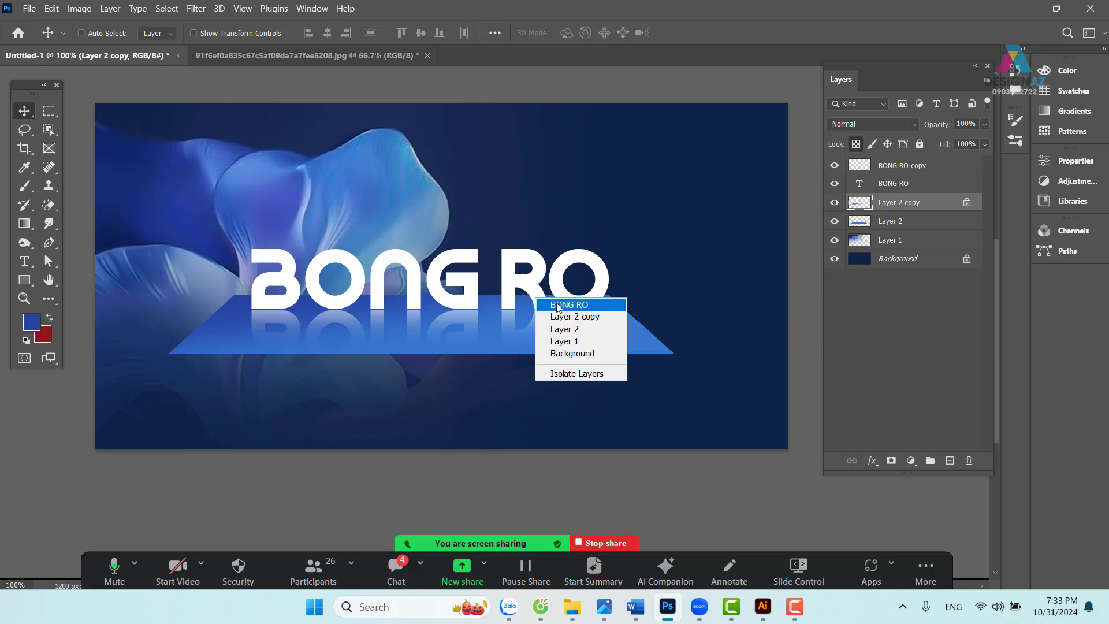
pyautogui.click(556, 302)
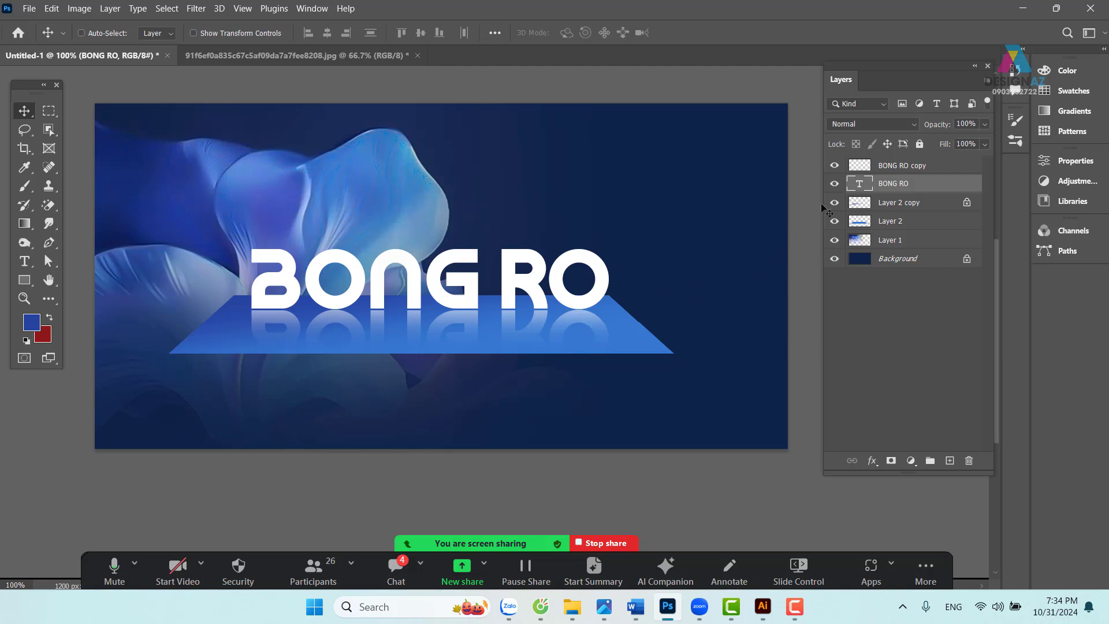
# - Load the BONG RO letter outline and fill it with light blue #69a9ff on a new layer
pyautogui.press('ctrl')
pyautogui.keyDown('ctrl'); pyautogui.click(861, 187); pyautogui.keyUp('ctrl')
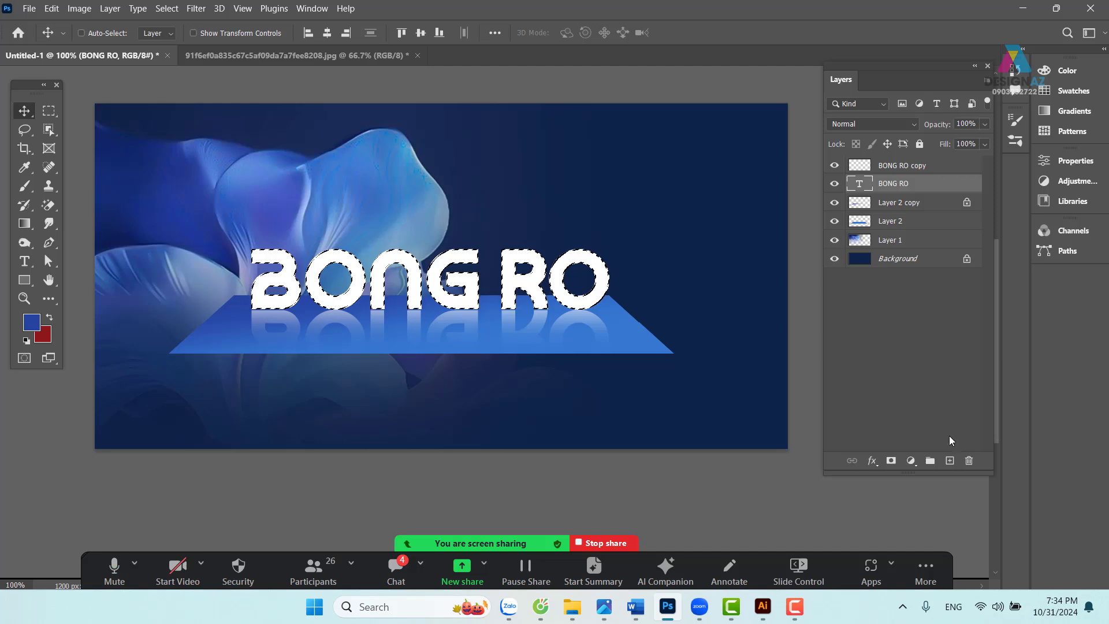
pyautogui.click(950, 460)
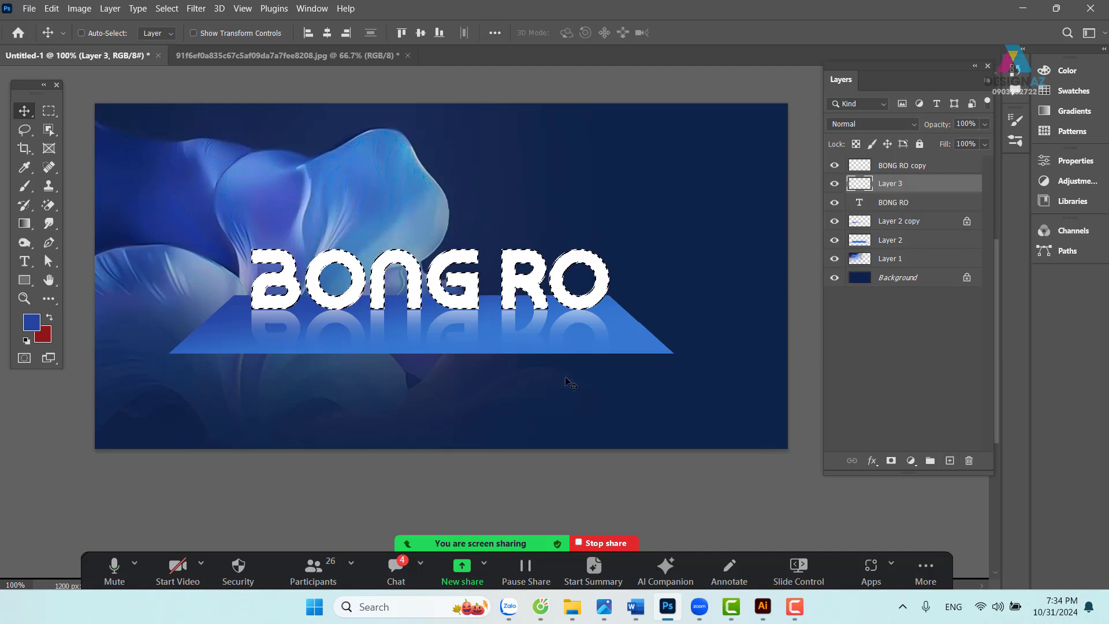
pyautogui.press('i')
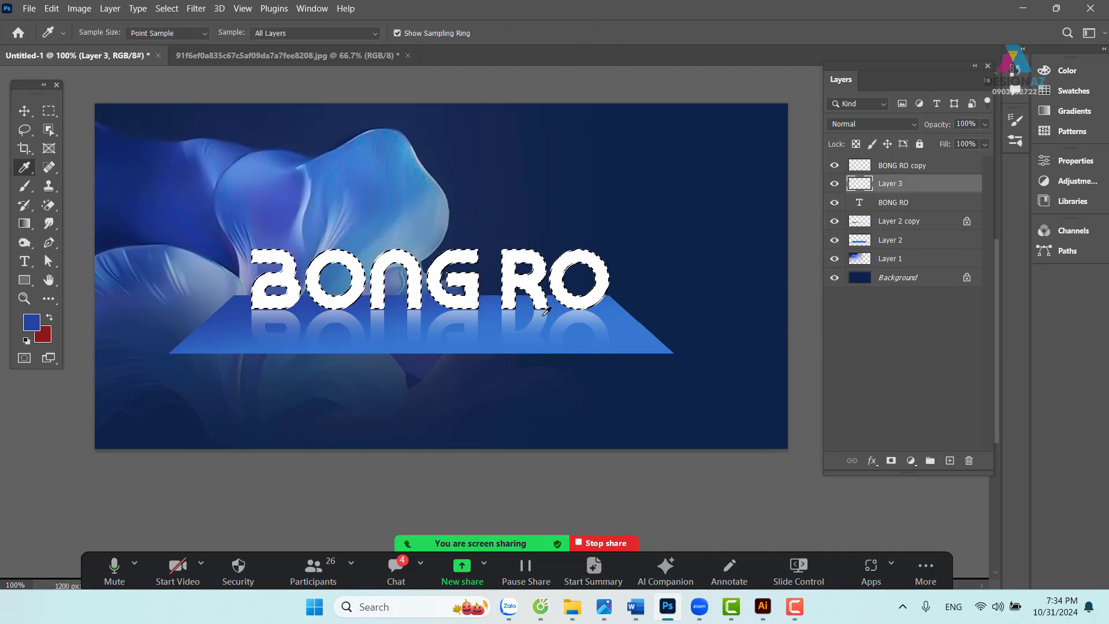
pyautogui.click(640, 321)
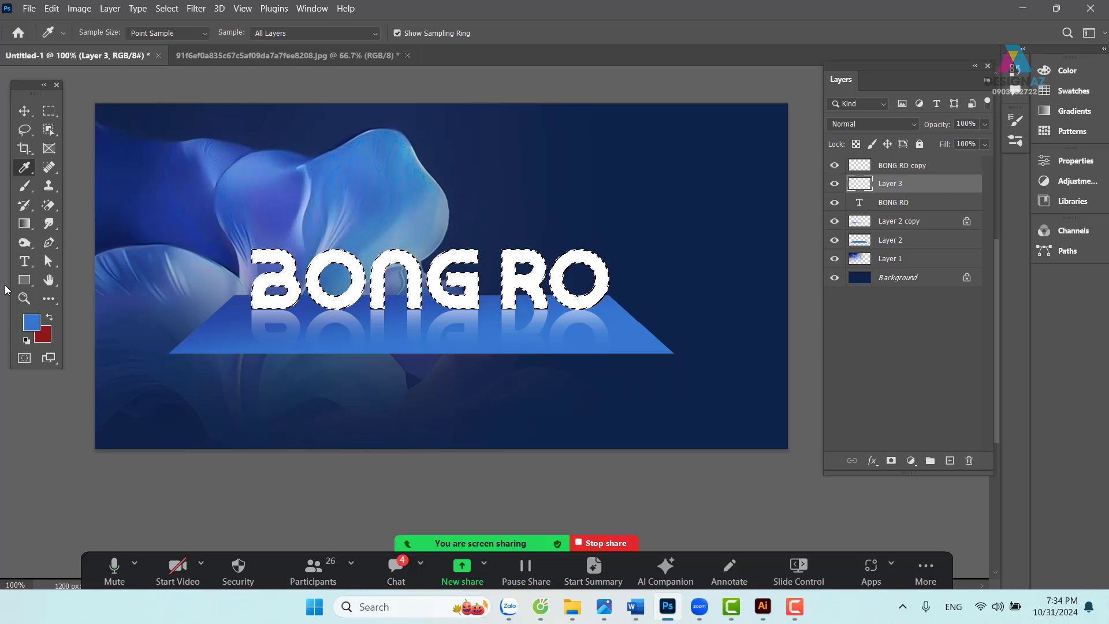
pyautogui.click(31, 322)
pyautogui.moveTo(619, 105); pyautogui.dragTo(634, 94)
pyautogui.click(853, 91)
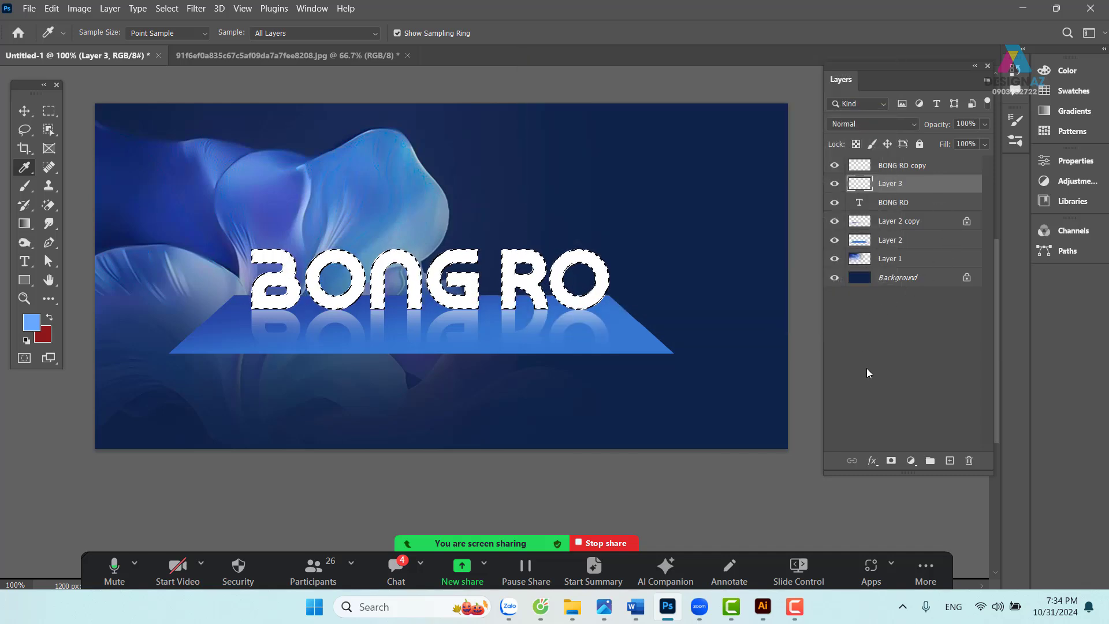
pyautogui.hotkey('alt', 'BackSpace')
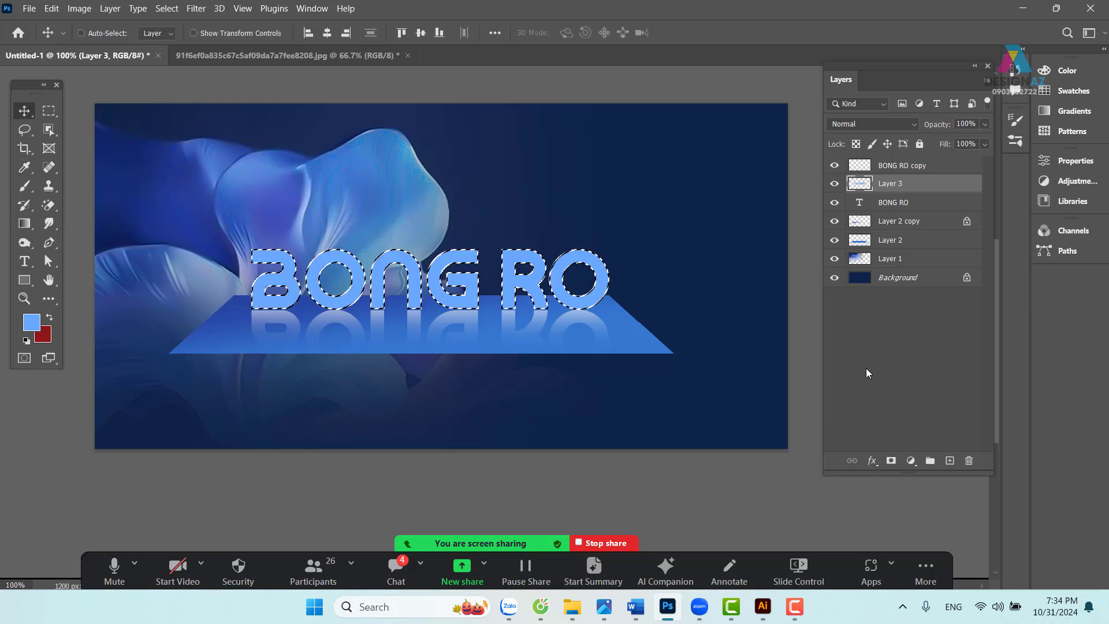
pyautogui.hotkey('ctrl', 'd')
# - Lift the light-blue BONG RO well above the white text
pyautogui.click(25, 110)
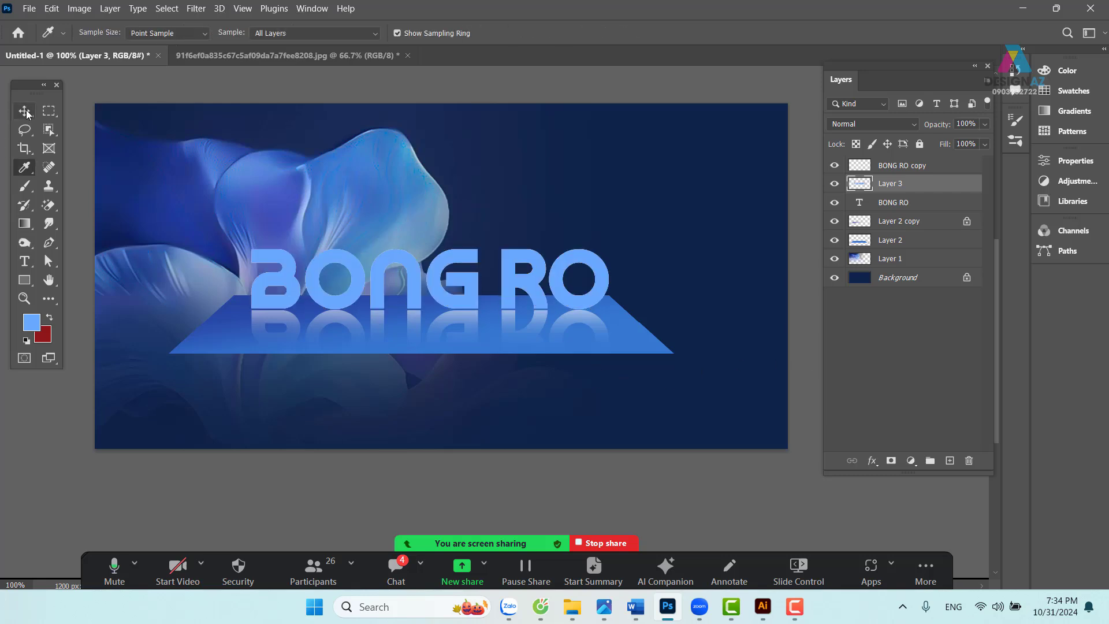
pyautogui.moveTo(321, 289); pyautogui.dragTo(318, 244)
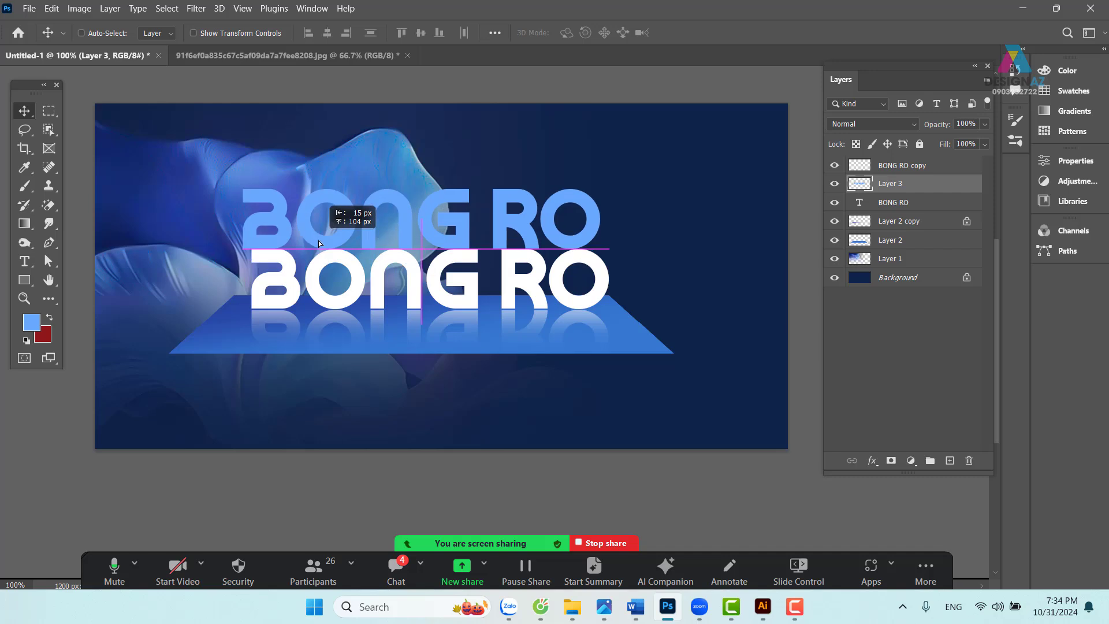
pyautogui.hotkey('ctrl', 'z')
pyautogui.moveTo(436, 311); pyautogui.dragTo(425, 217)
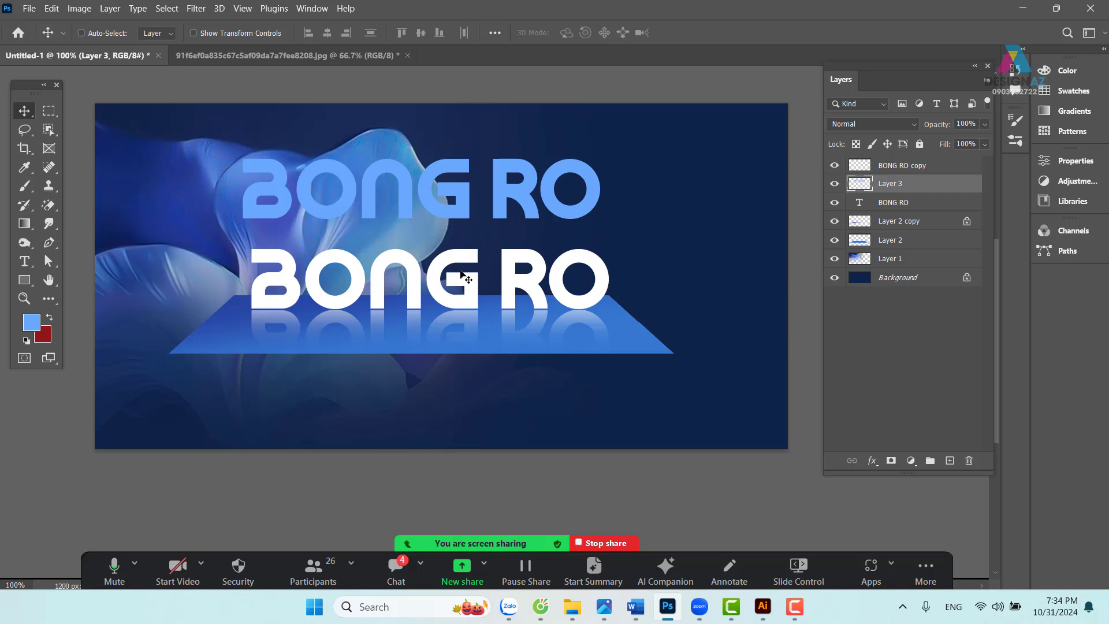
# - Select the right part of the canvas and rotate the selection about 39 degrees
pyautogui.click(49, 111)
pyautogui.moveTo(347, 81); pyautogui.dragTo(838, 287)
pyautogui.rightClick(709, 217)
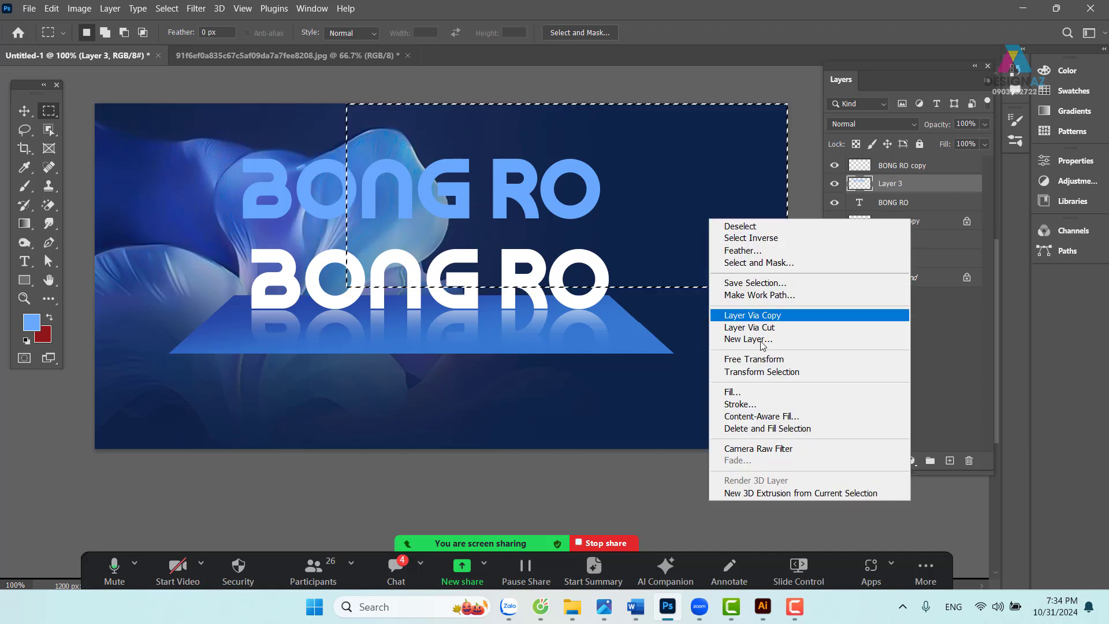
pyautogui.click(774, 373)
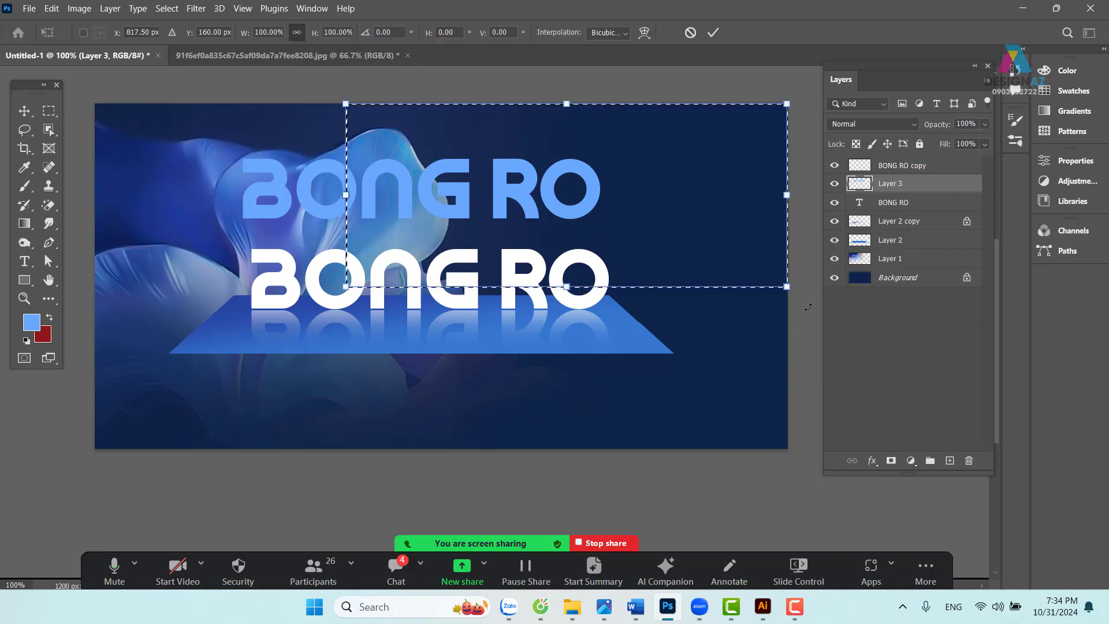
pyautogui.moveTo(796, 313); pyautogui.dragTo(692, 476)
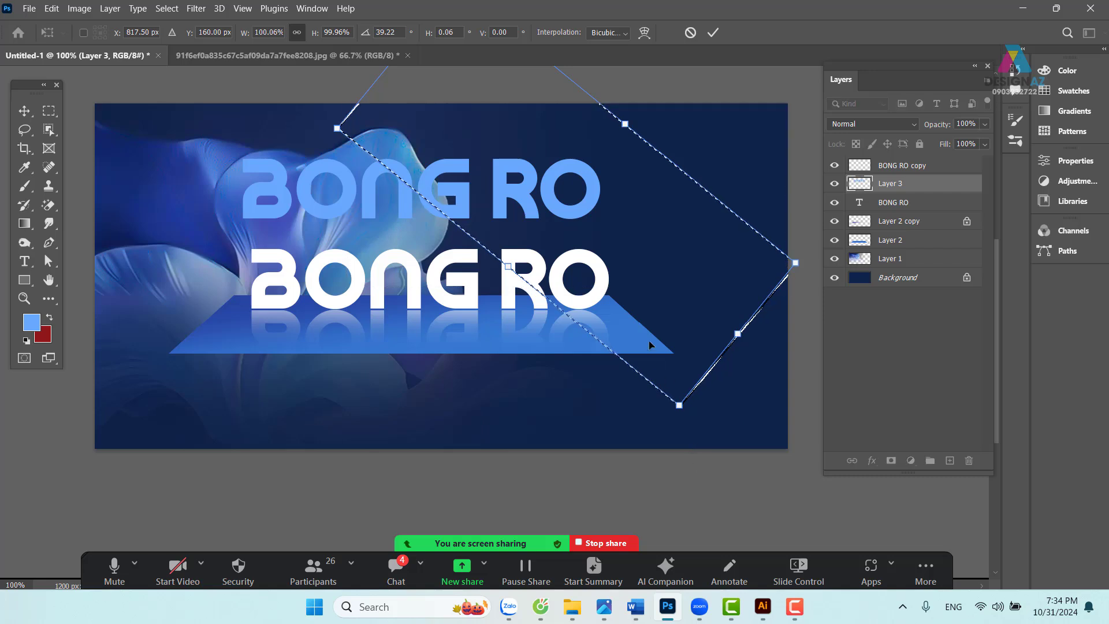
pyautogui.moveTo(656, 290); pyautogui.dragTo(631, 255)
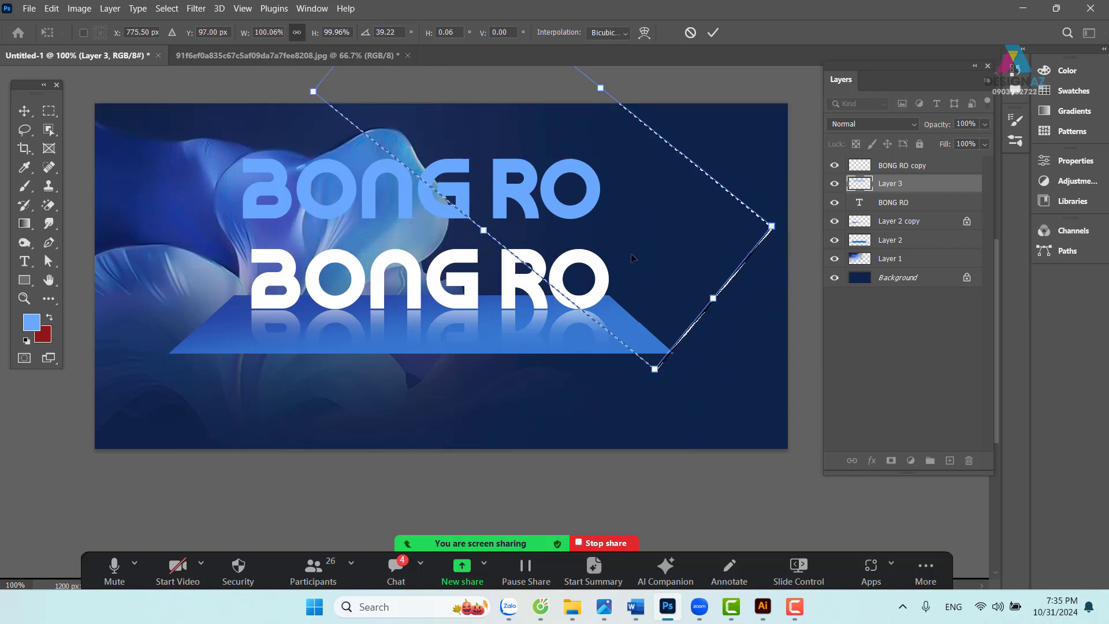
pyautogui.press('Return')
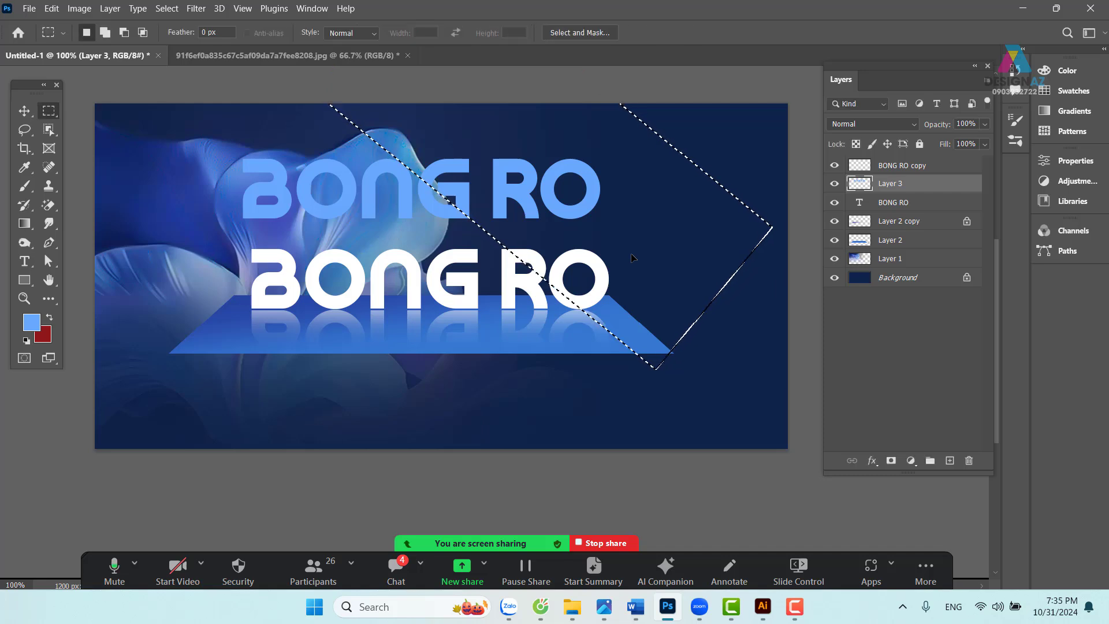
# - Feather the rotated selection by 150 px instead of 30 px
pyautogui.press('shift')
pyautogui.hotkey('shift', 'F6')
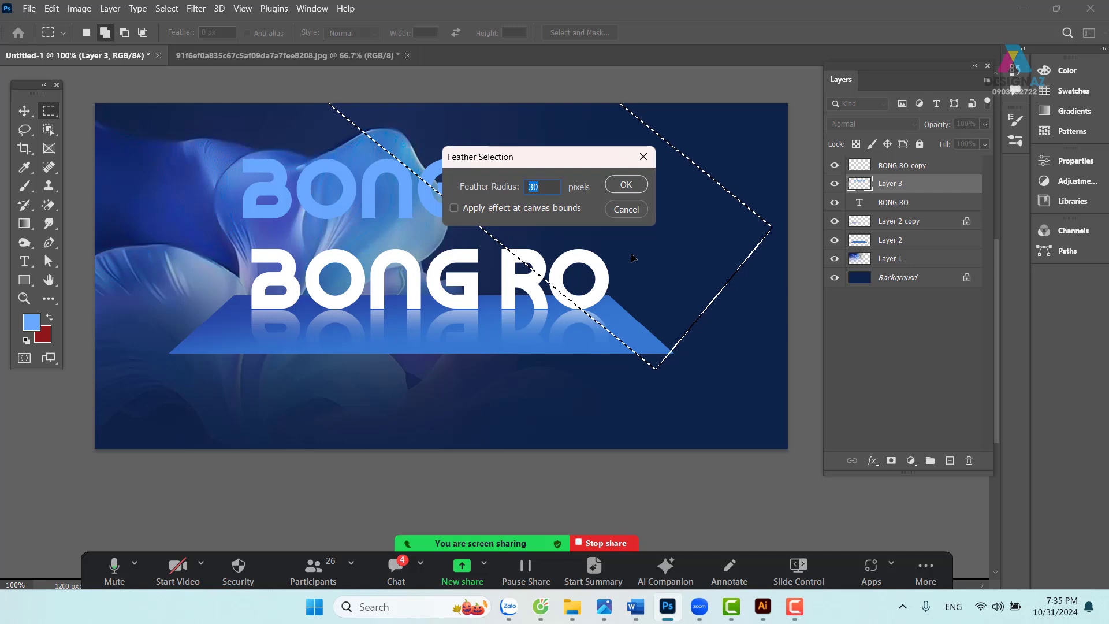
pyautogui.press('Return')
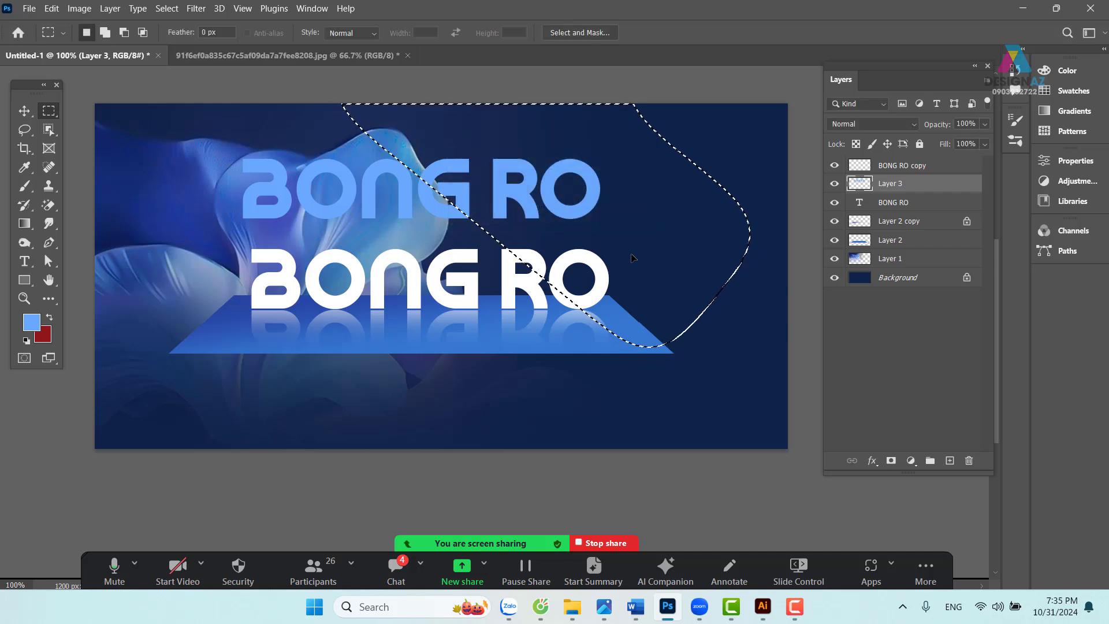
pyautogui.press('Delete')
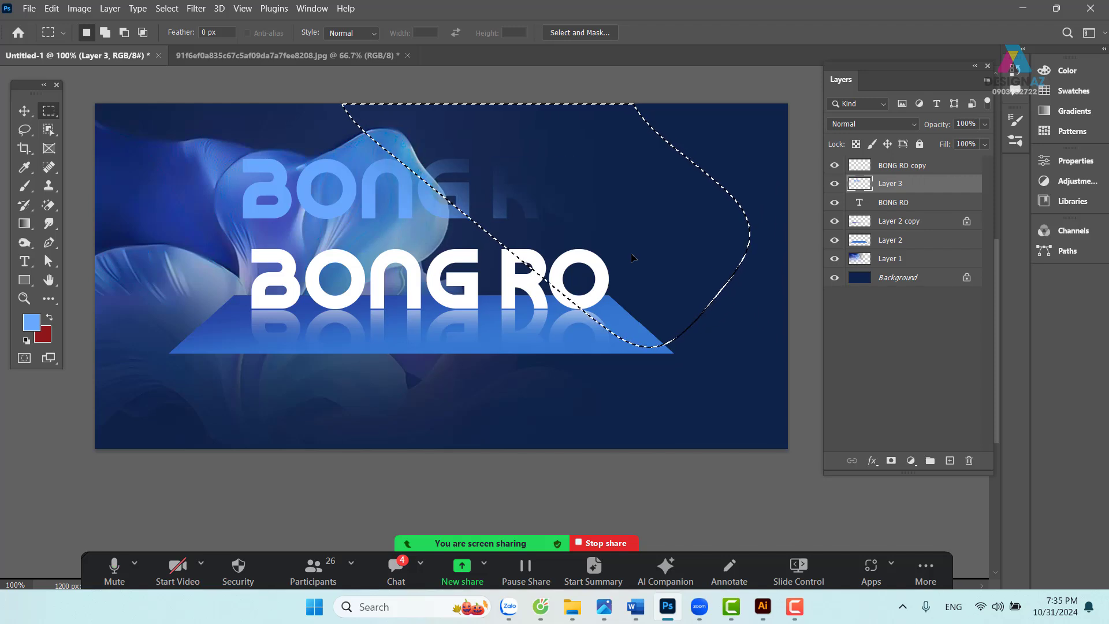
pyautogui.hotkey('ctrl', 'z')
pyautogui.hotkey('shift', 'F6')
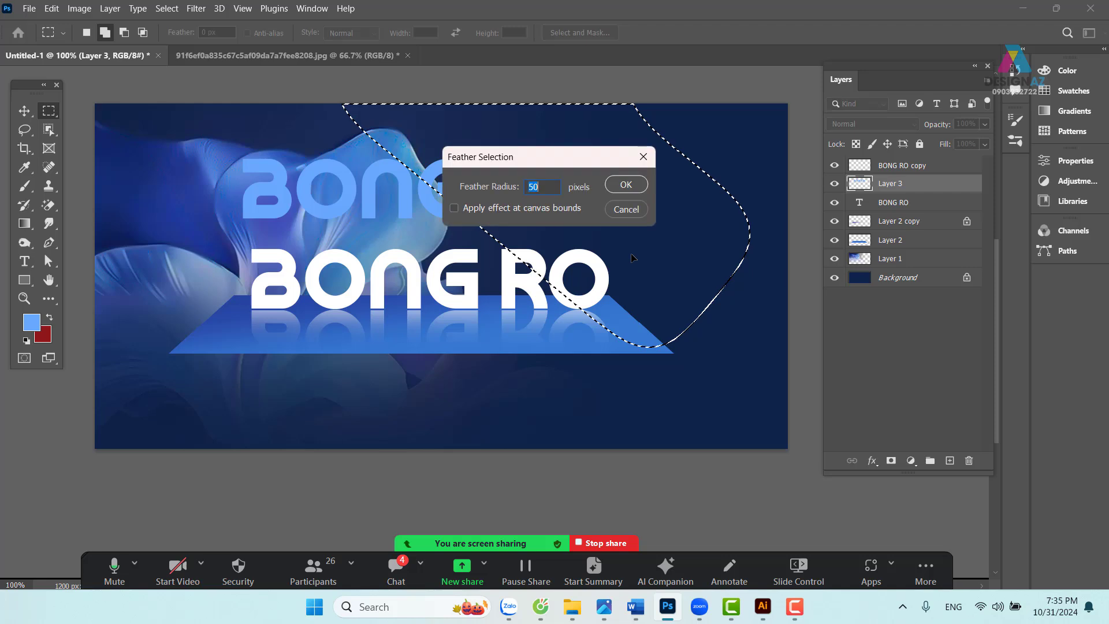
pyautogui.write('150')
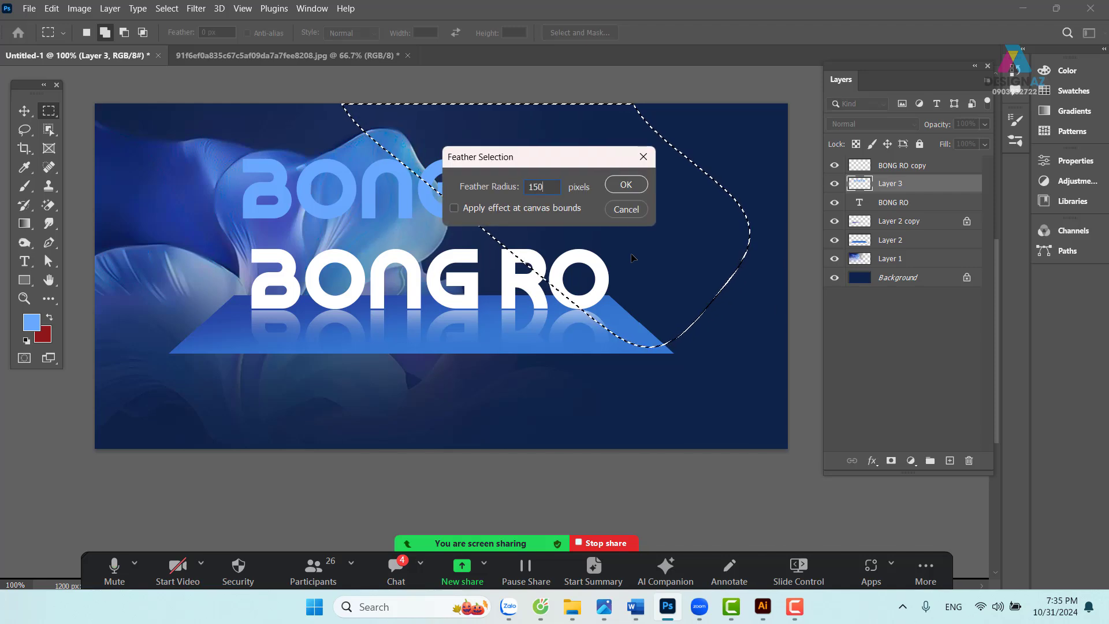
pyautogui.press('Return')
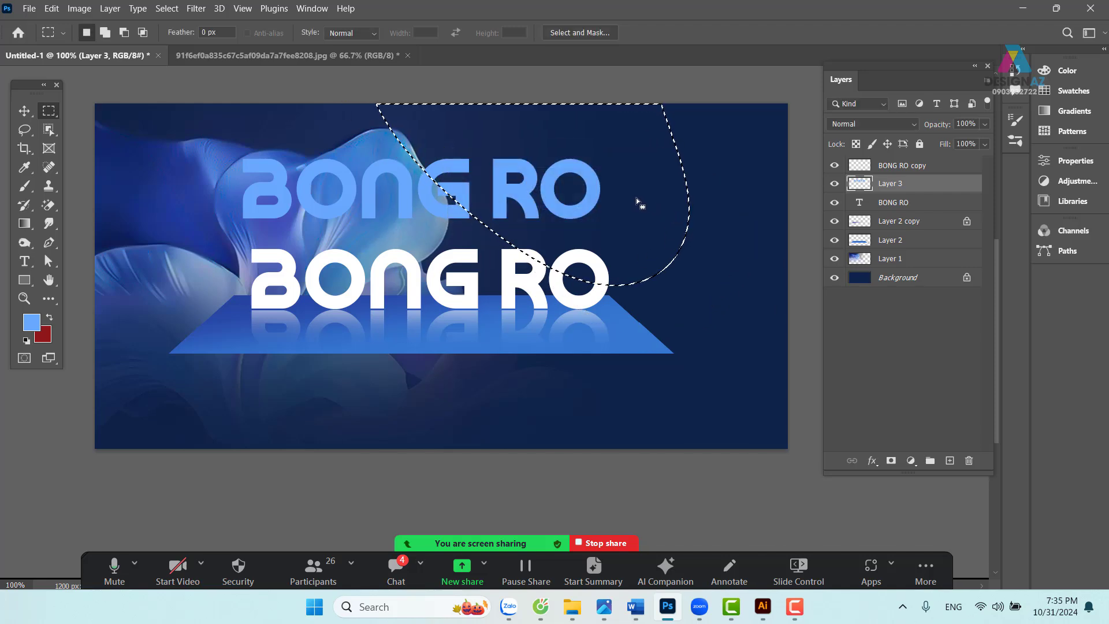
# - Shift the selection 72 px right, delete three times to fade G, R and O, and deselect
pyautogui.moveTo(646, 201); pyautogui.dragTo(744, 194)
pyautogui.press('Delete')
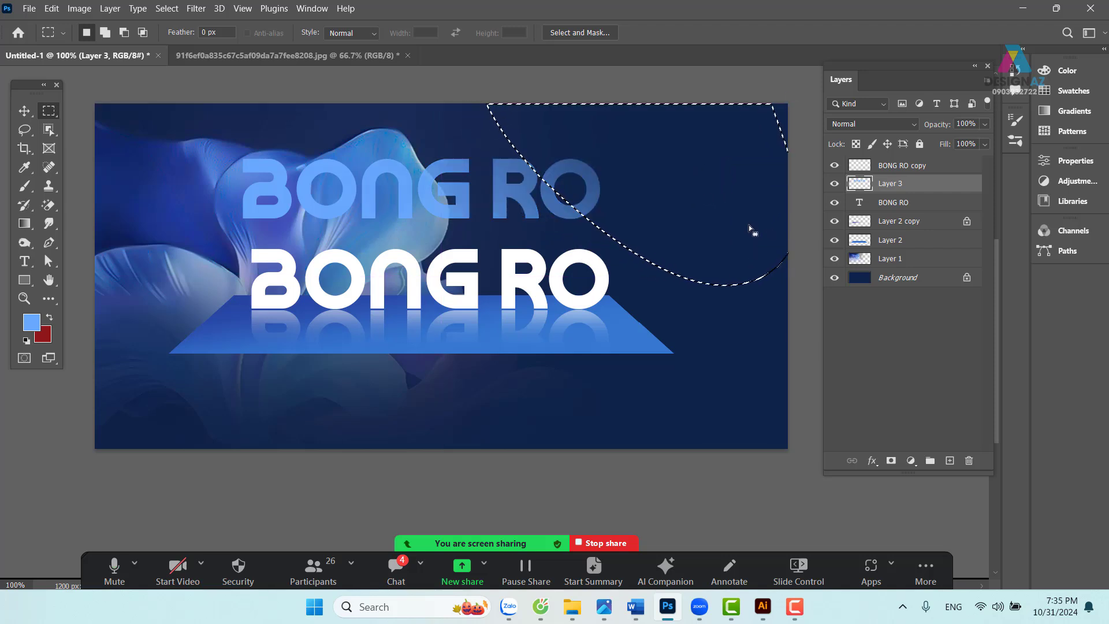
pyautogui.press('Delete')
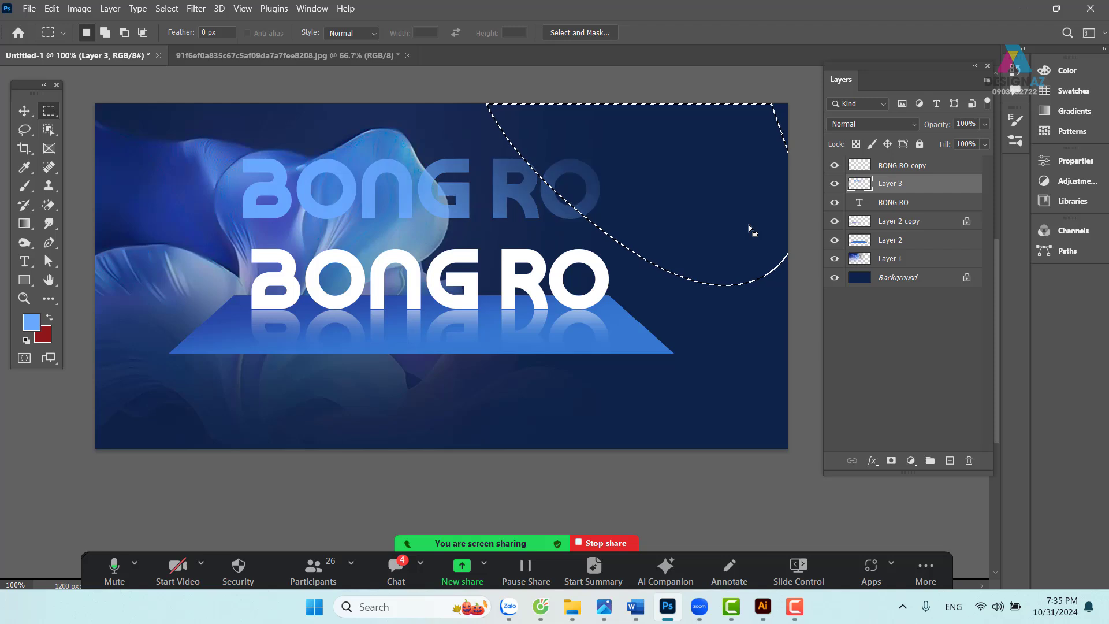
pyautogui.press('Delete')
pyautogui.press('Delete')
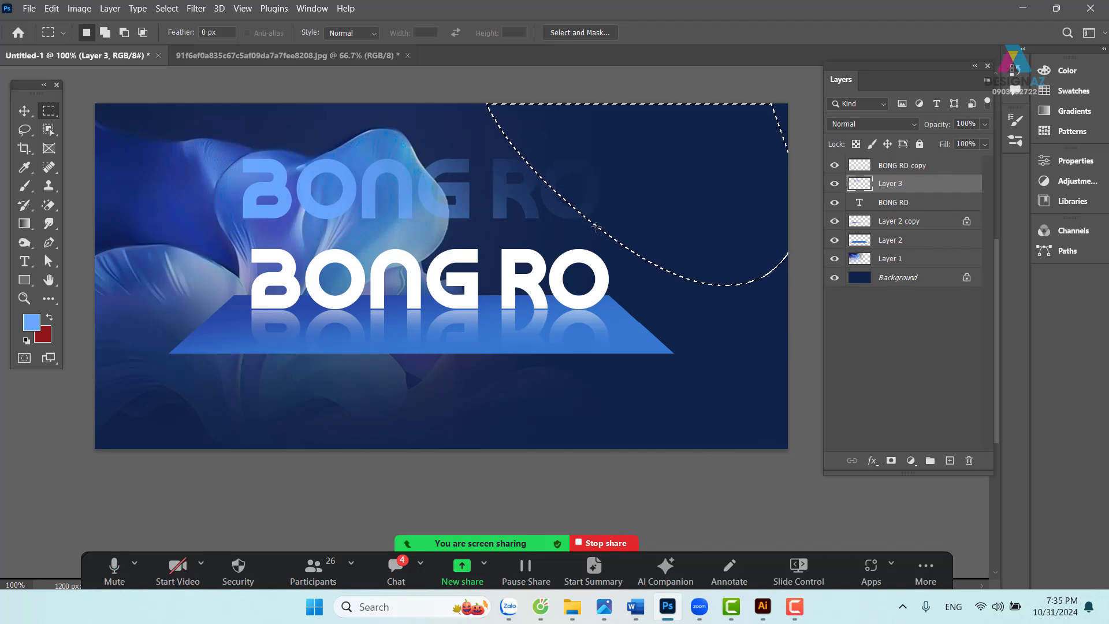
pyautogui.hotkey('ctrl', 'd')
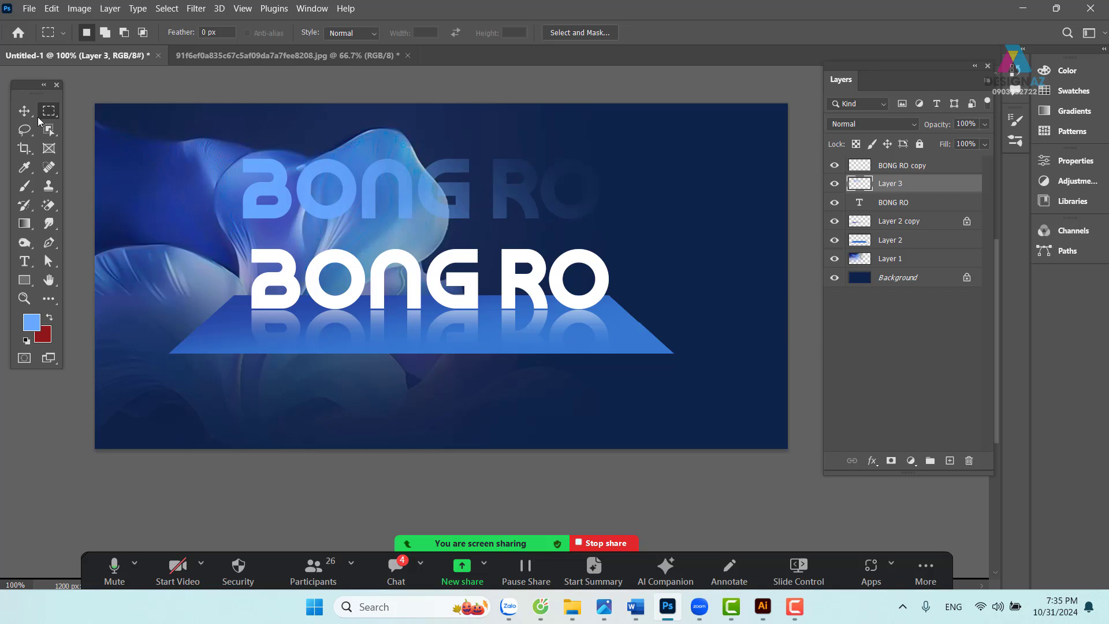
# - Drag the faded light-blue BONG RO back down exactly over the white text
pyautogui.press('v')
pyautogui.moveTo(527, 194); pyautogui.dragTo(534, 284)
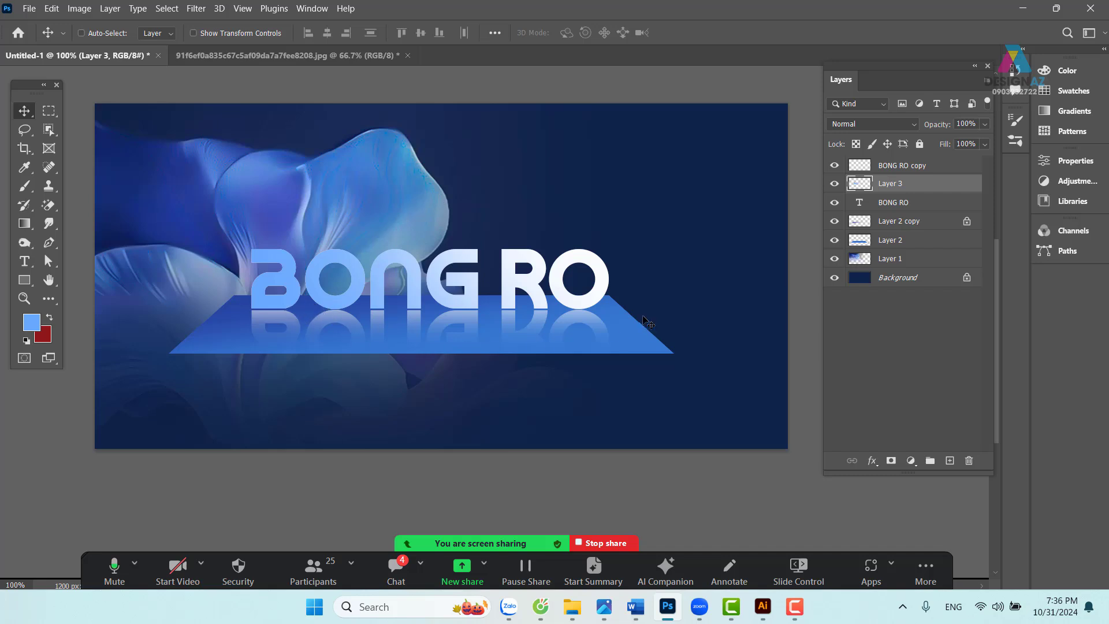
pyautogui.rightClick(542, 302)
# - Fill the BONG RO letter outline with the sampled dark navy background colour on new Layer 4
pyautogui.click(613, 323)
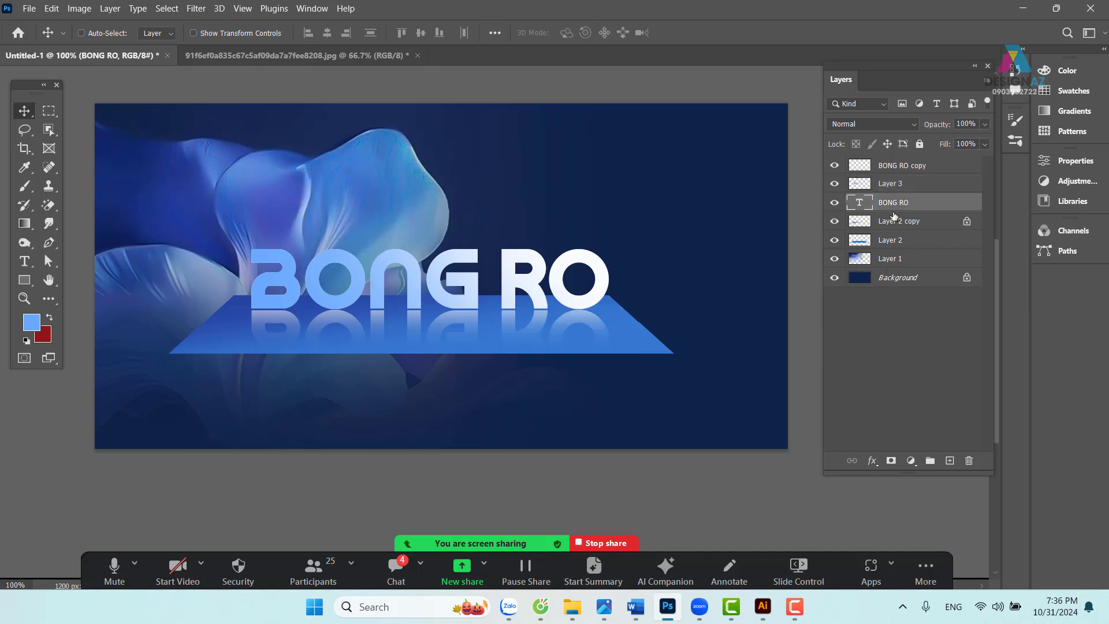
pyautogui.press('ctrl')
pyautogui.keyDown('ctrl'); pyautogui.click(863, 206); pyautogui.keyUp('ctrl')
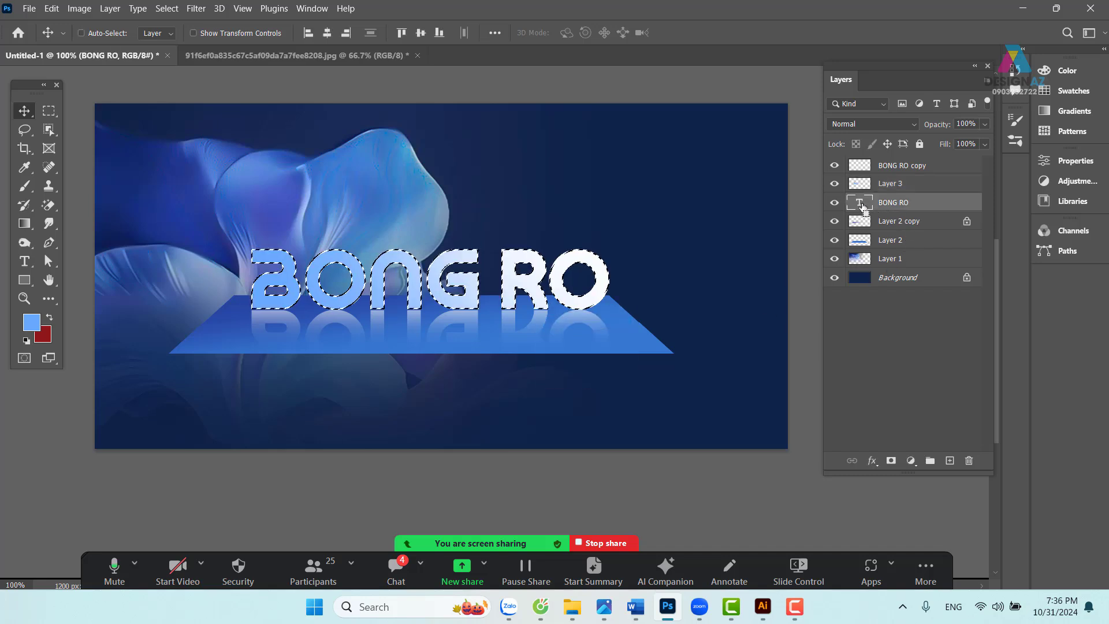
pyautogui.click(950, 461)
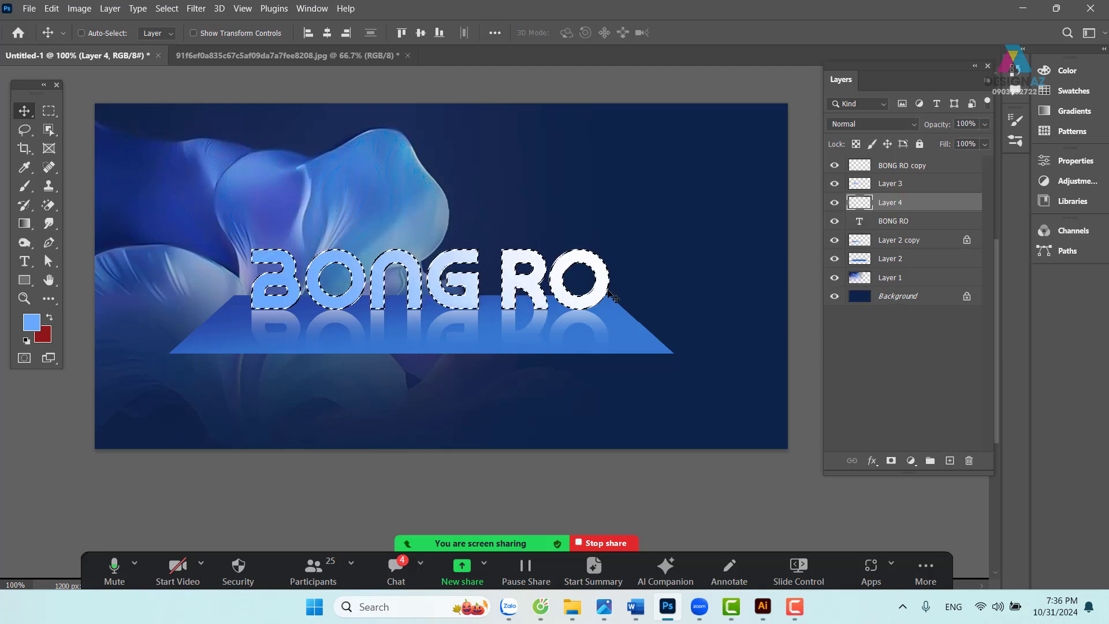
pyautogui.press('i')
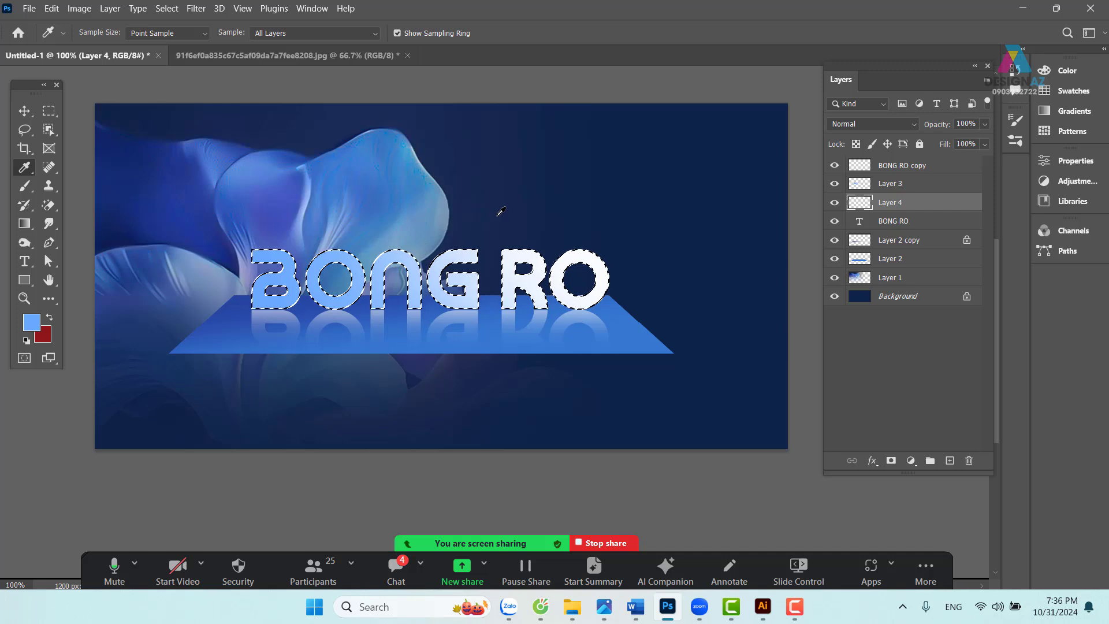
pyautogui.click(106, 242)
pyautogui.hotkey('alt', 'BackSpace')
pyautogui.hotkey('ctrl', 'd')
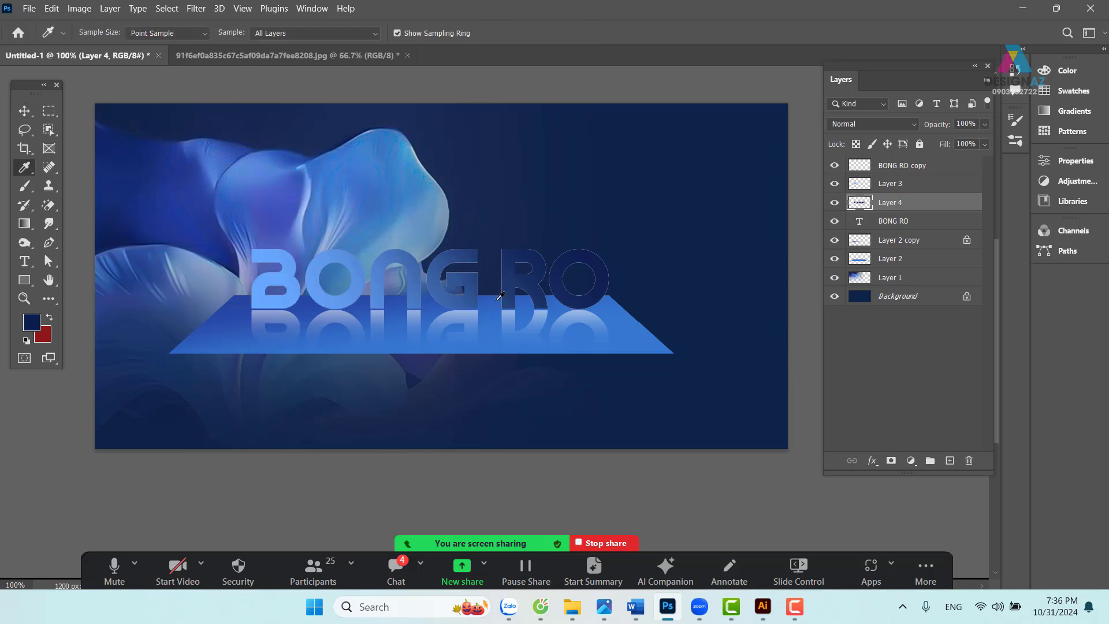
# - Shift the navy letters right and skew them into a flattened, slanted shadow
pyautogui.press('v')
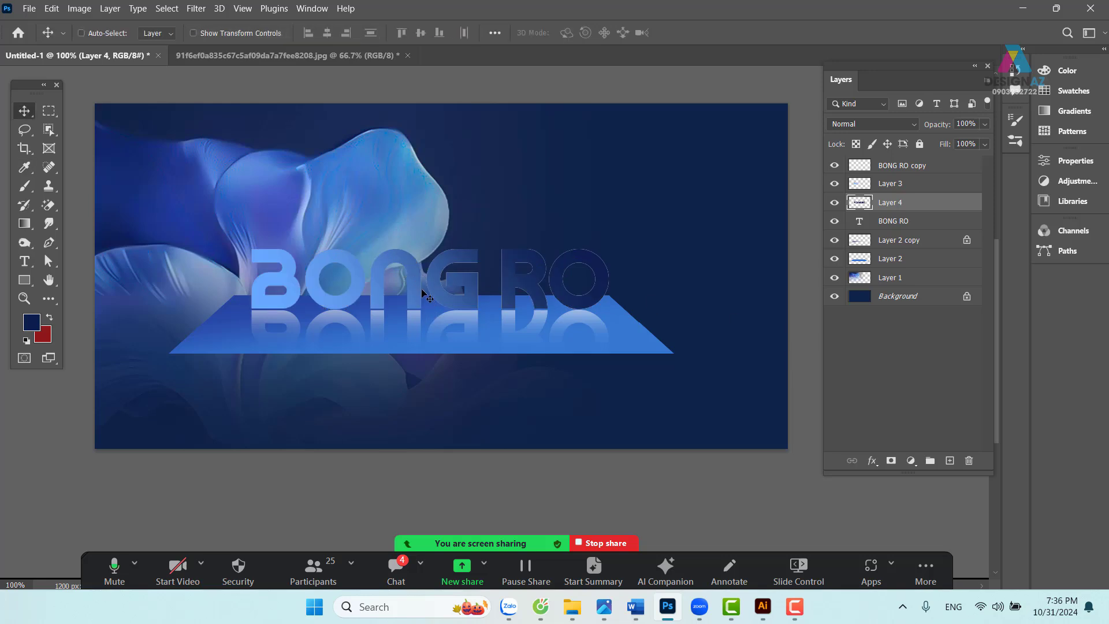
pyautogui.moveTo(425, 295); pyautogui.dragTo(554, 306)
pyautogui.hotkey('ctrl', '+')
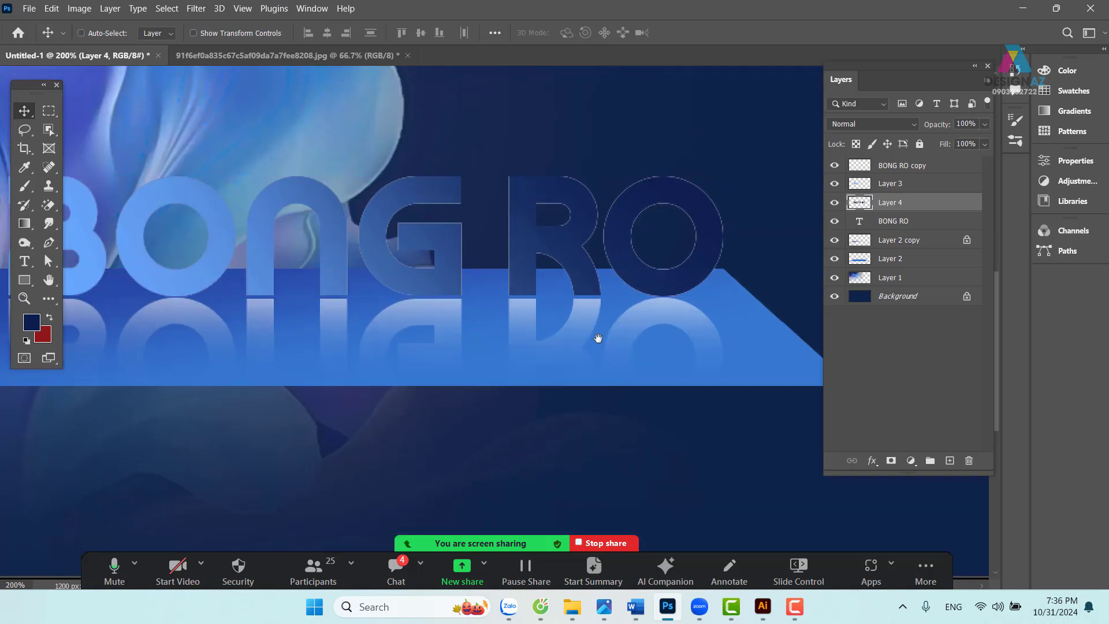
pyautogui.moveTo(319, 338); pyautogui.dragTo(414, 354)
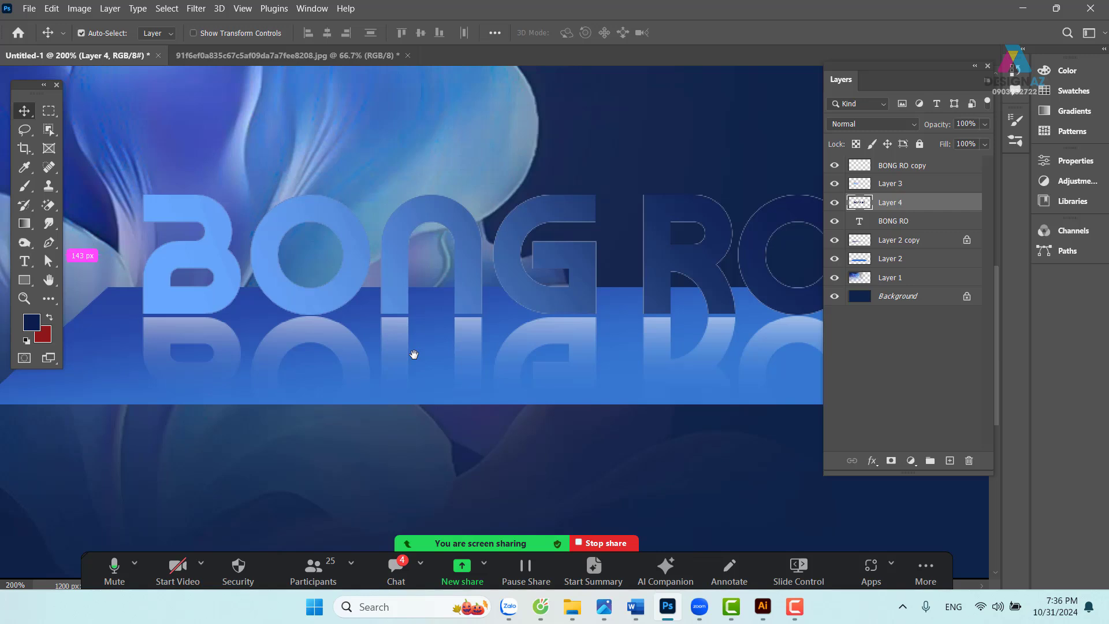
pyautogui.hotkey('ctrl', 't')
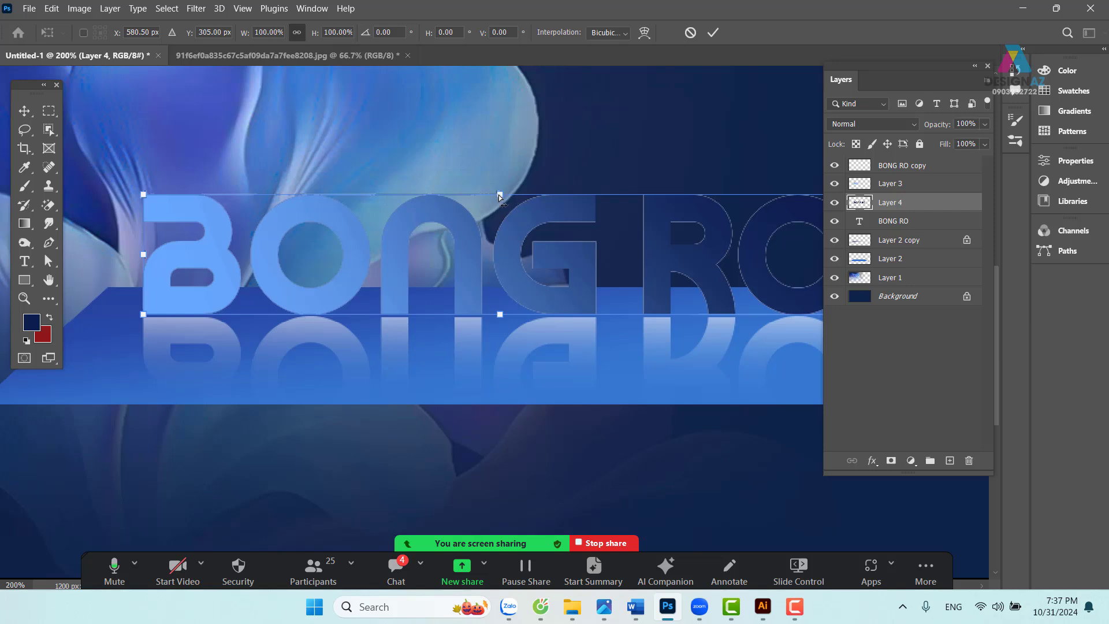
pyautogui.moveTo(500, 195); pyautogui.dragTo(444, 285)
pyautogui.moveTo(698, 331)
pyautogui.mouseDown()
pyautogui.moveTo(510, 322)
pyautogui.moveTo(703, 323)
pyautogui.mouseUp()
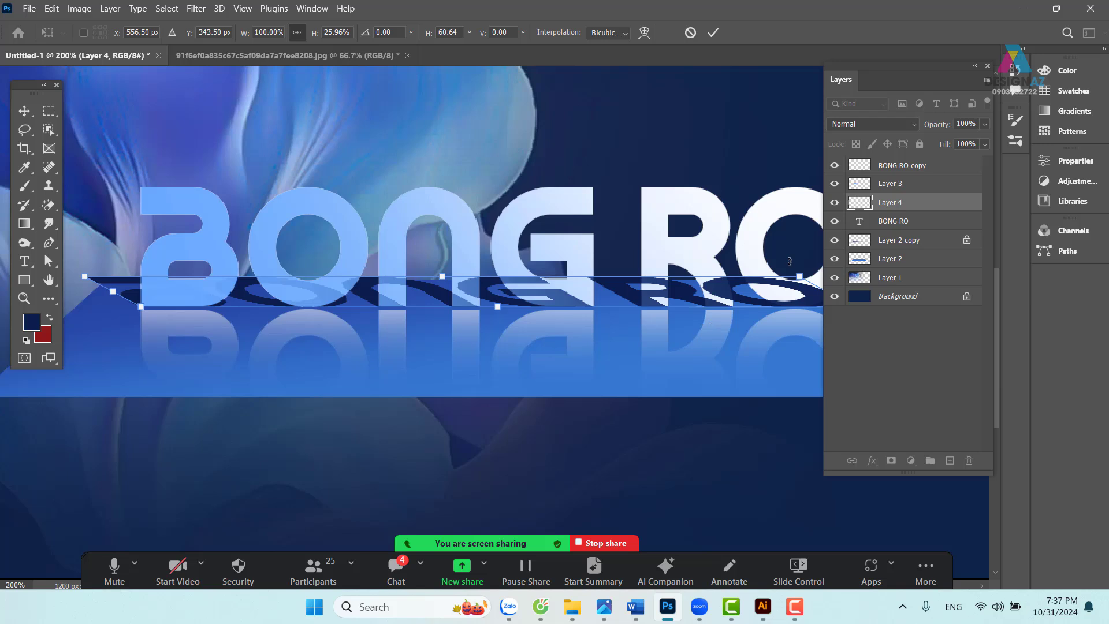
pyautogui.press('Return')
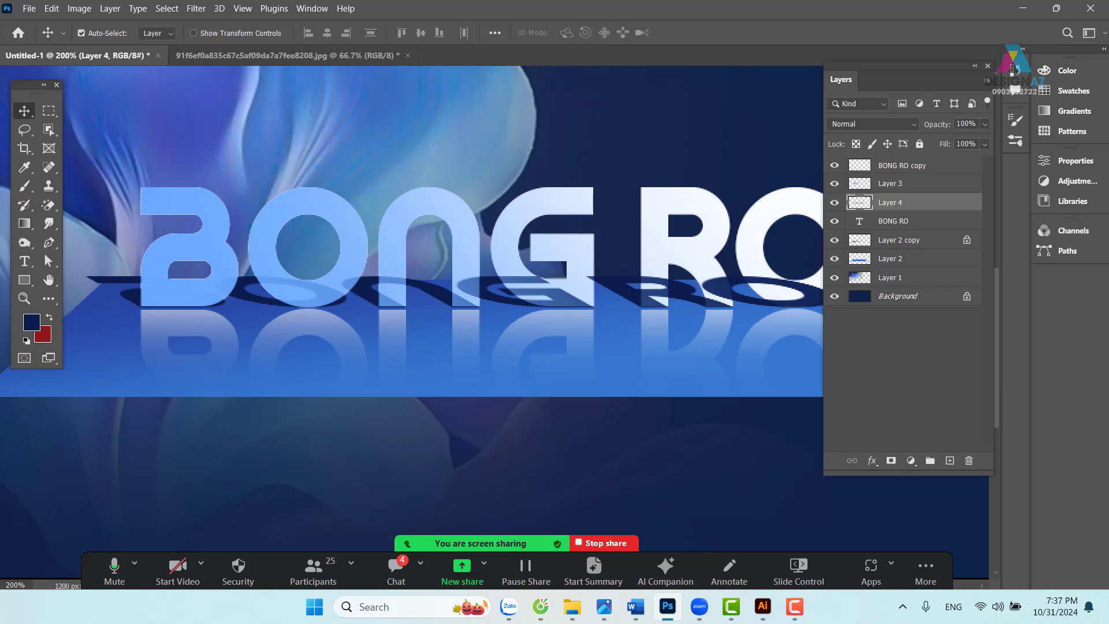
# - Move the shadow layer behind the BONG RO text and nudge it up one pixel
pyautogui.hotkey('ctrl', '[')
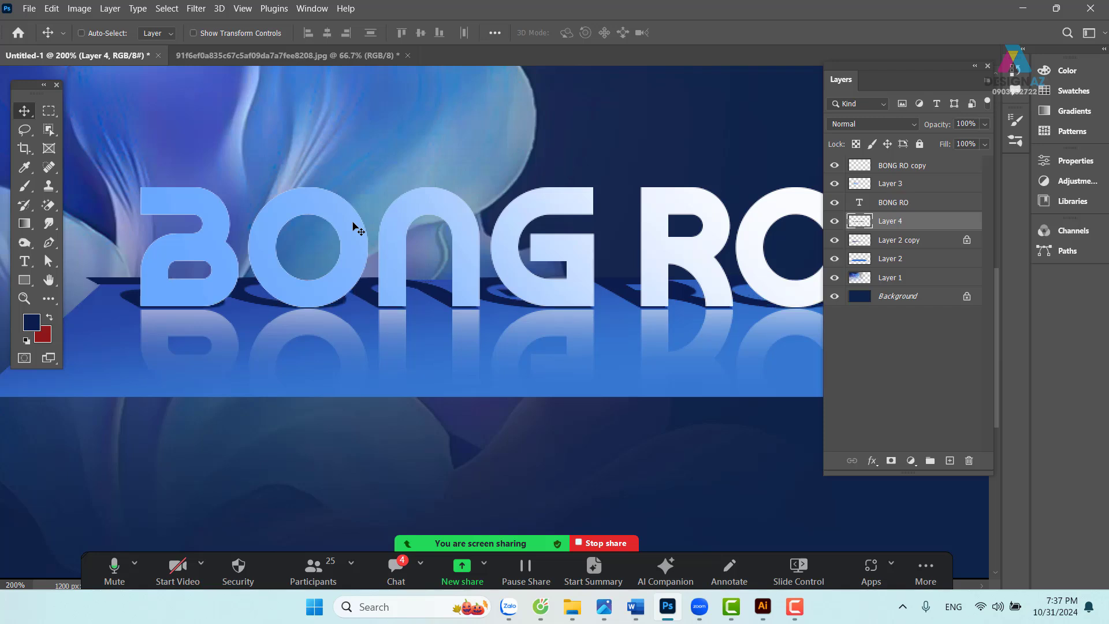
pyautogui.press('Up')
pyautogui.hotkey('ctrl', '-')
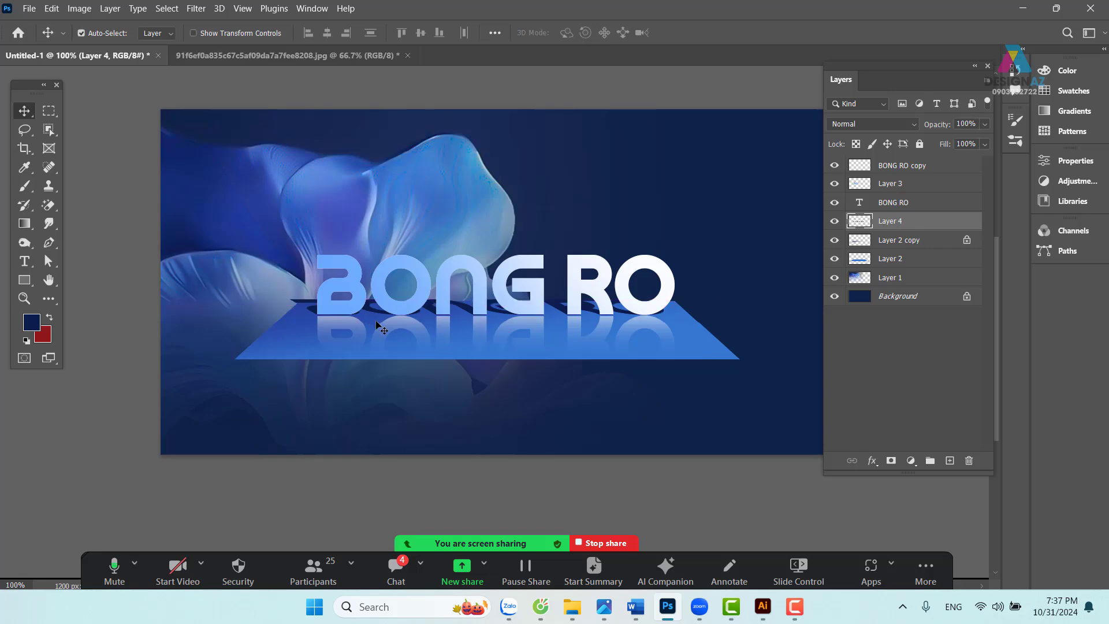
pyautogui.hotkey('ctrl', '+')
pyautogui.hotkey('ctrl', '+')
pyautogui.moveTo(339, 325); pyautogui.dragTo(614, 340)
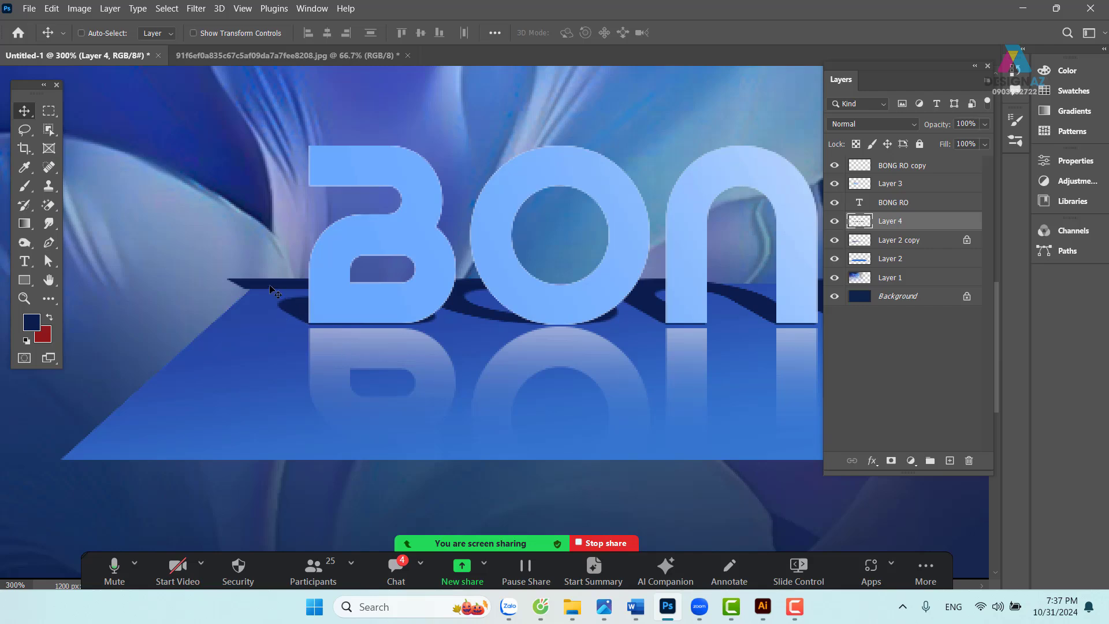
pyautogui.hotkey('ctrl', '-')
pyautogui.hotkey('ctrl', '-')
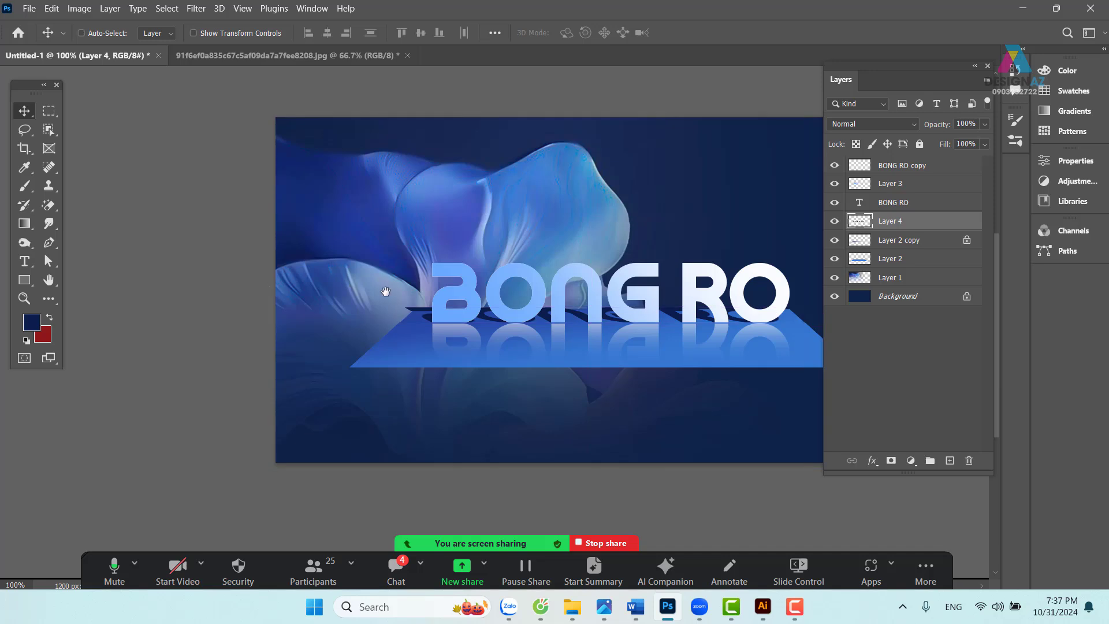
# - Delete Layer 4's shadow above the platform's back edge through a 20-pixel feathered marquee
pyautogui.click(49, 110)
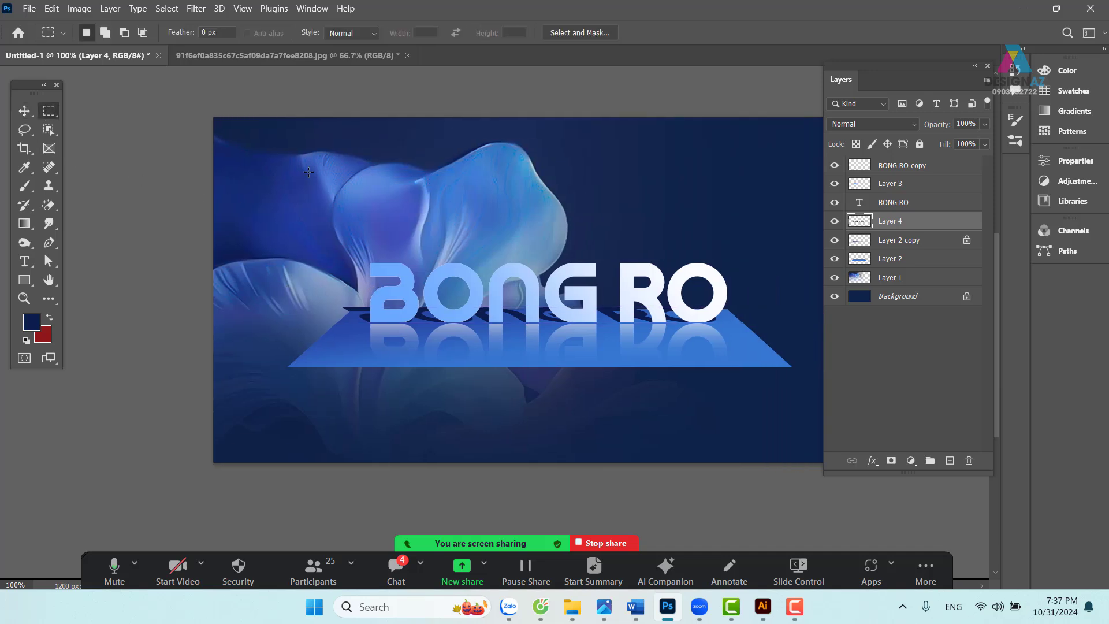
pyautogui.moveTo(213, 118); pyautogui.dragTo(823, 312)
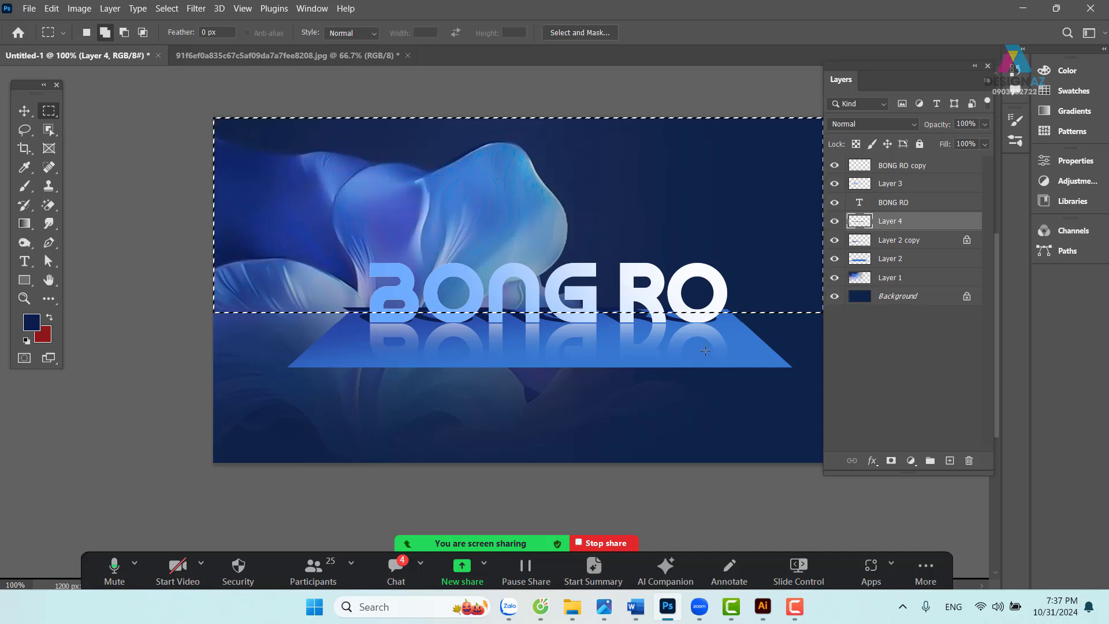
pyautogui.hotkey('shift', 'F6')
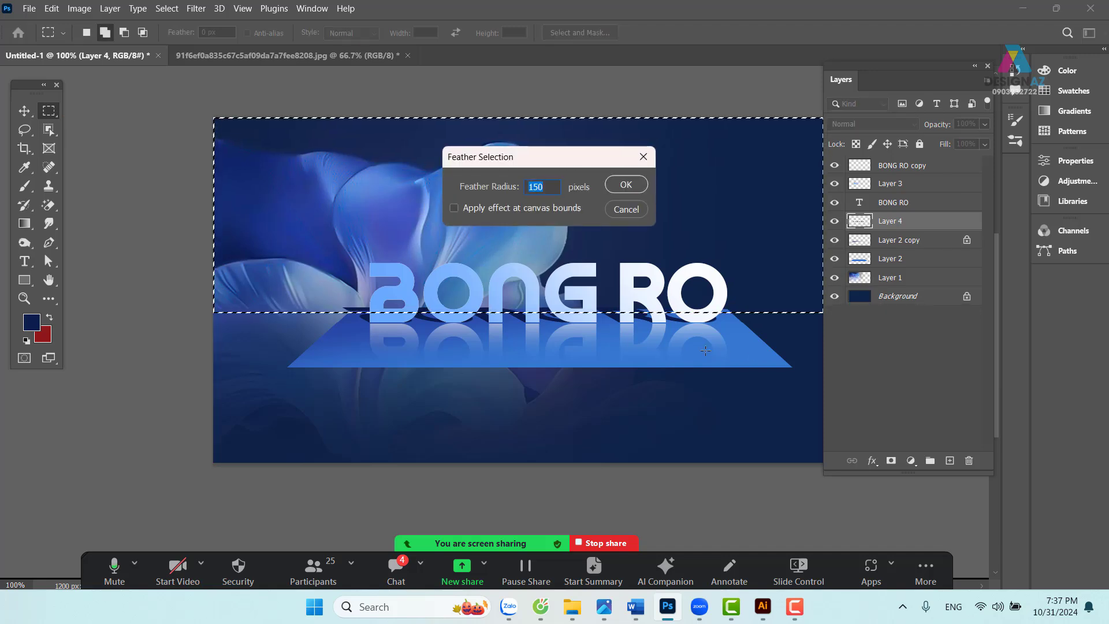
pyautogui.write('2')
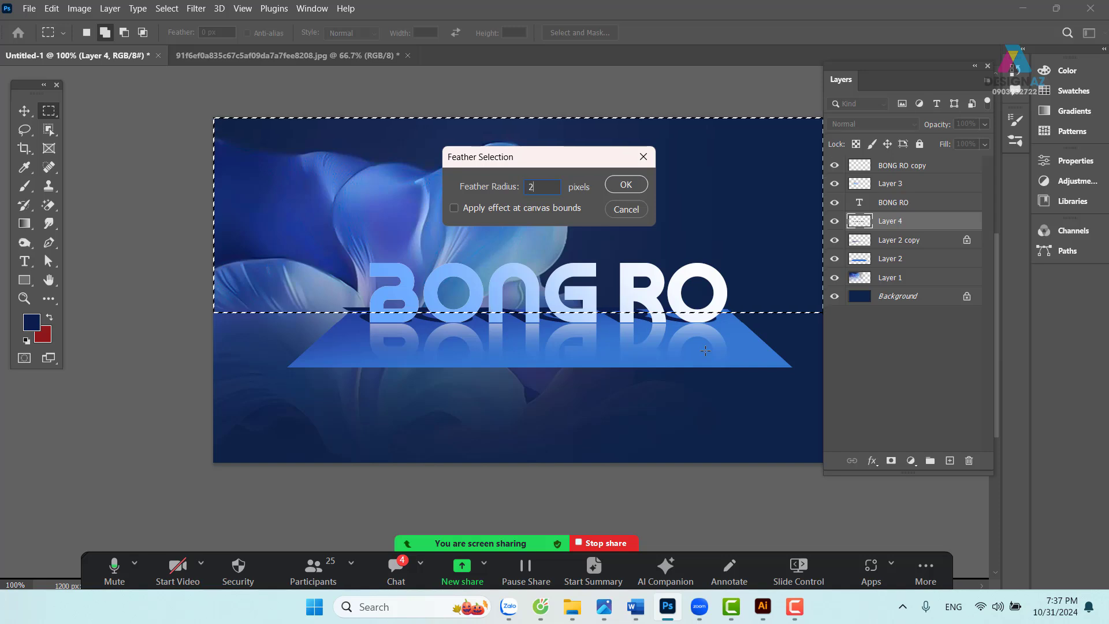
pyautogui.write('0')
pyautogui.press('Return')
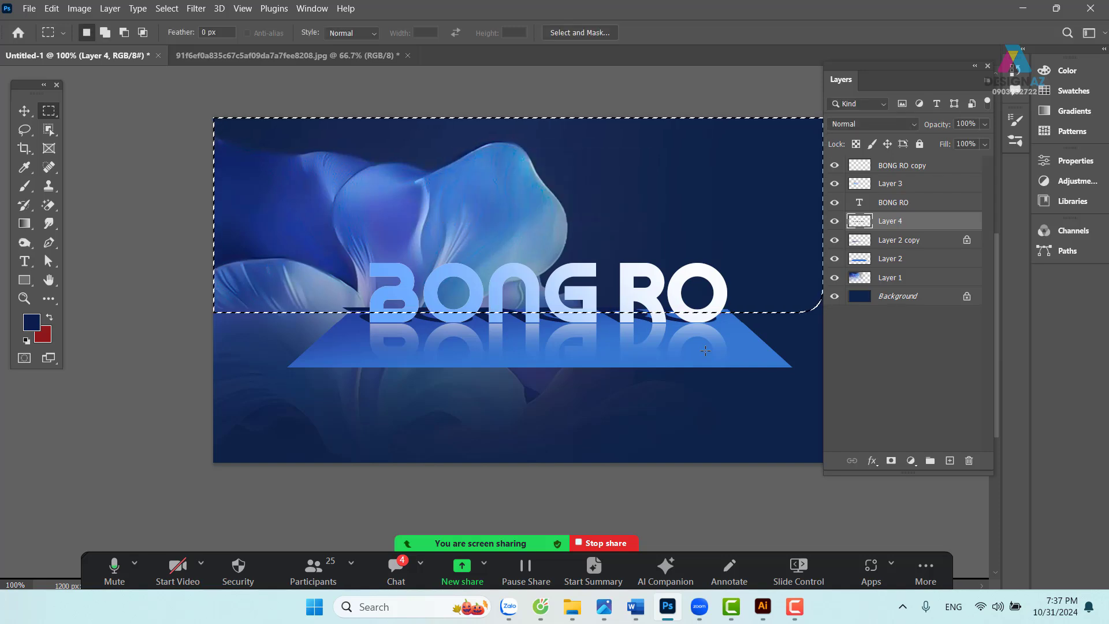
pyautogui.hotkey('ctrl', '+')
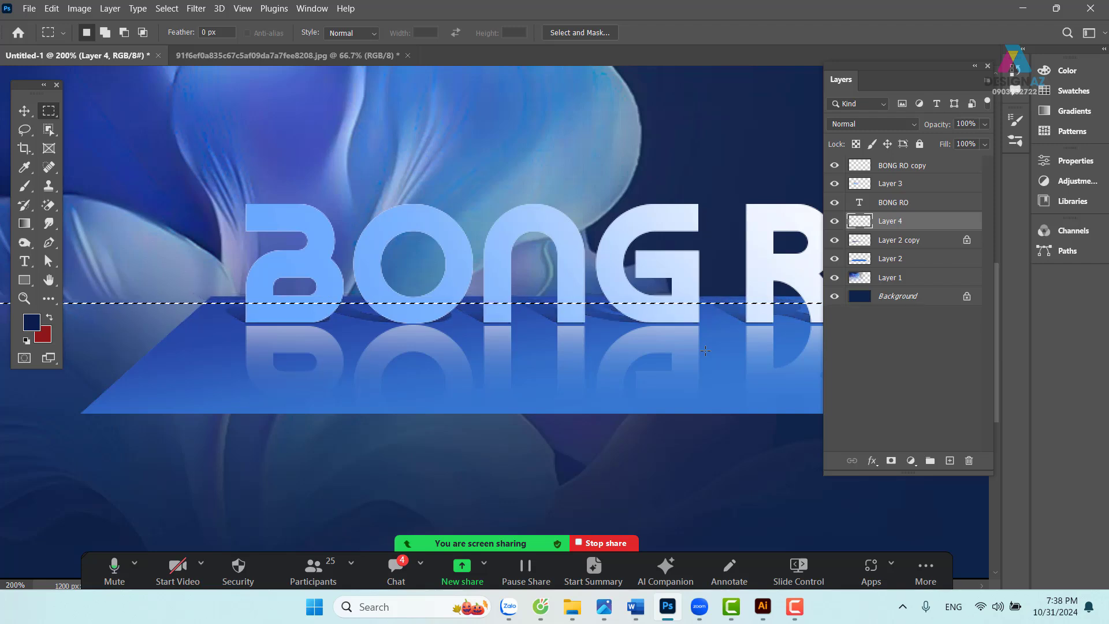
pyautogui.hotkey('ctrl', 'd')
pyautogui.press('v')
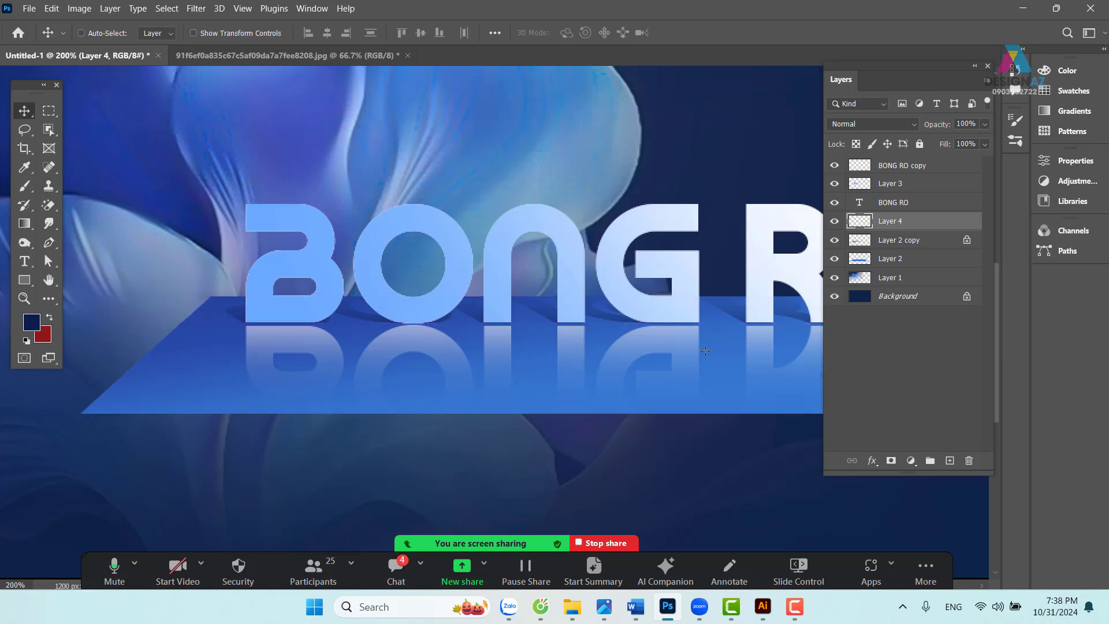
pyautogui.press('space')
pyautogui.moveTo(679, 324); pyautogui.dragTo(471, 332)
pyautogui.hotkey('ctrl', '-')
pyautogui.hotkey('ctrl', '-')
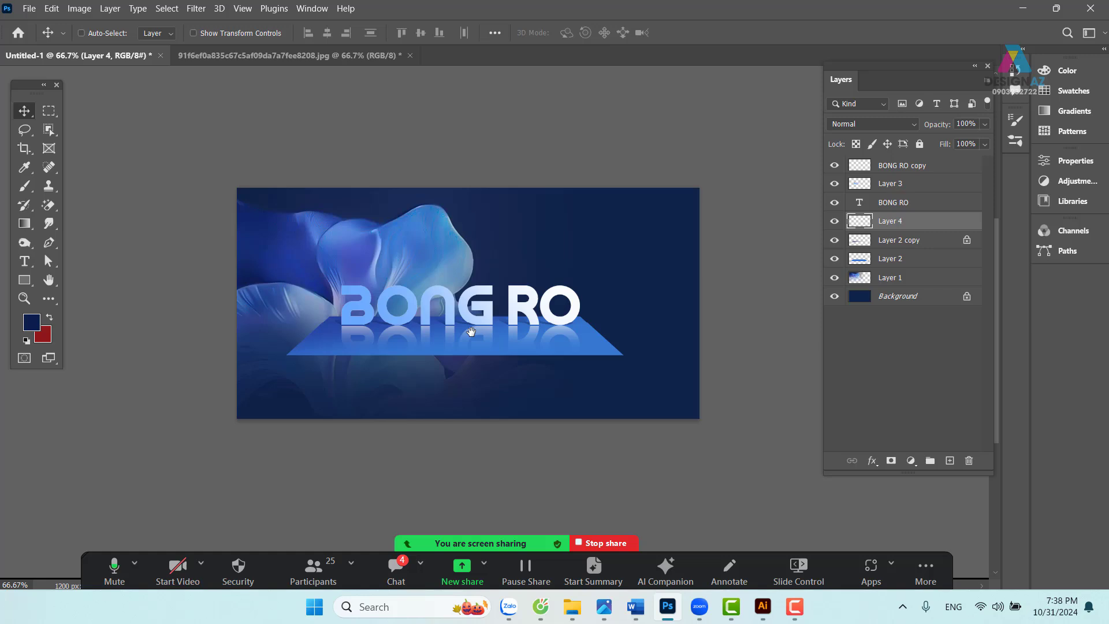
# - Fill a strip below the platform's front edge with the platform's medium blue on new Layer 5
pyautogui.hotkey('ctrl', '+')
pyautogui.moveTo(315, 329); pyautogui.dragTo(309, 283)
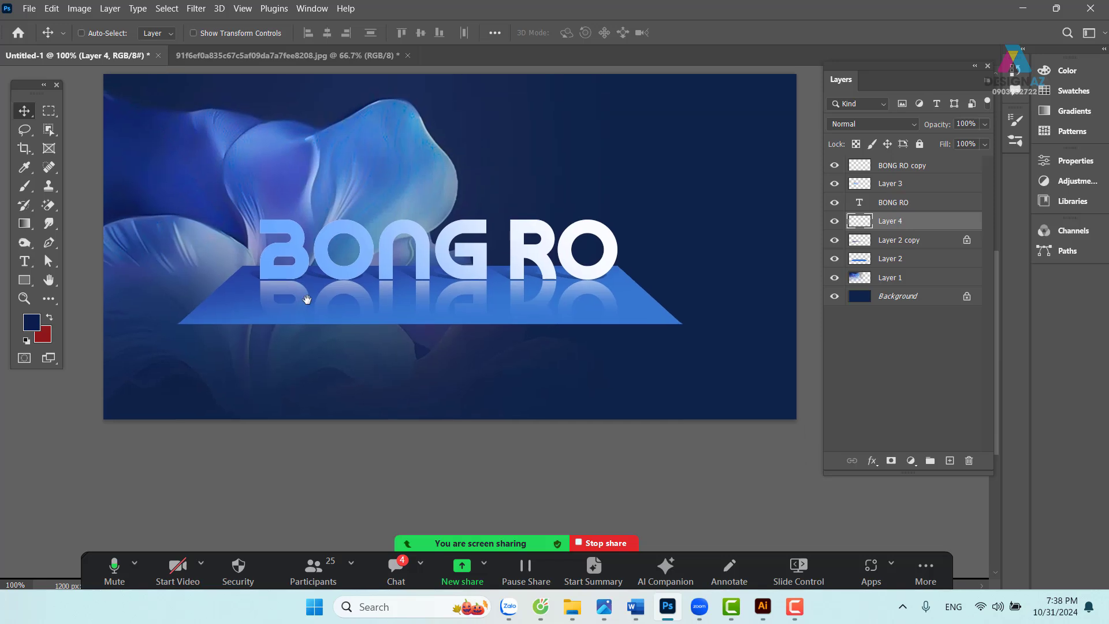
pyautogui.press('m')
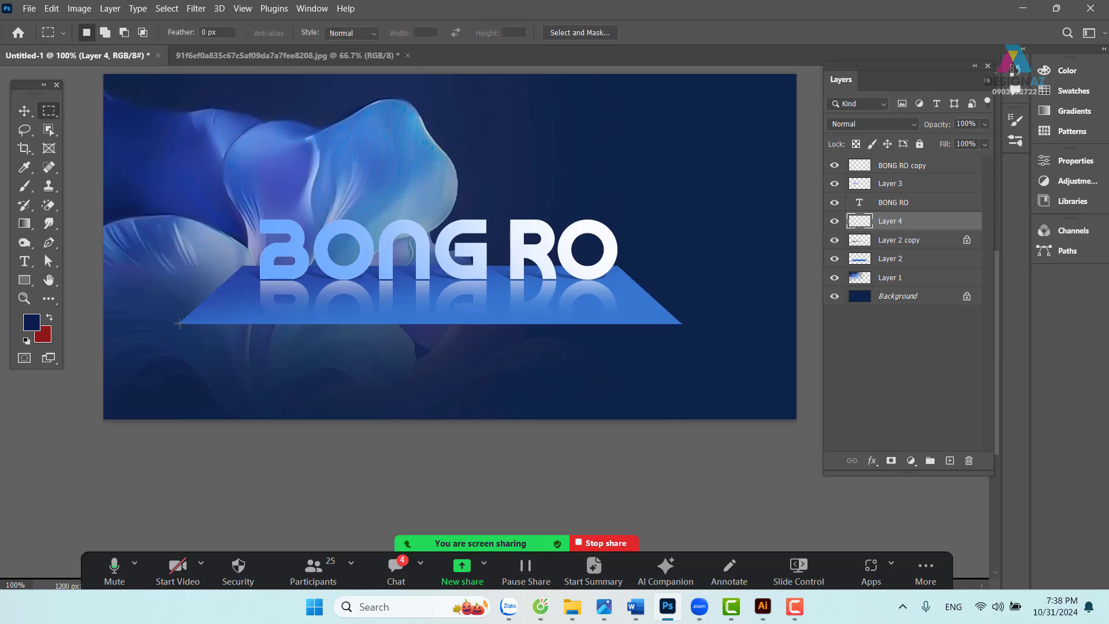
pyautogui.moveTo(288, 397); pyautogui.dragTo(681, 375)
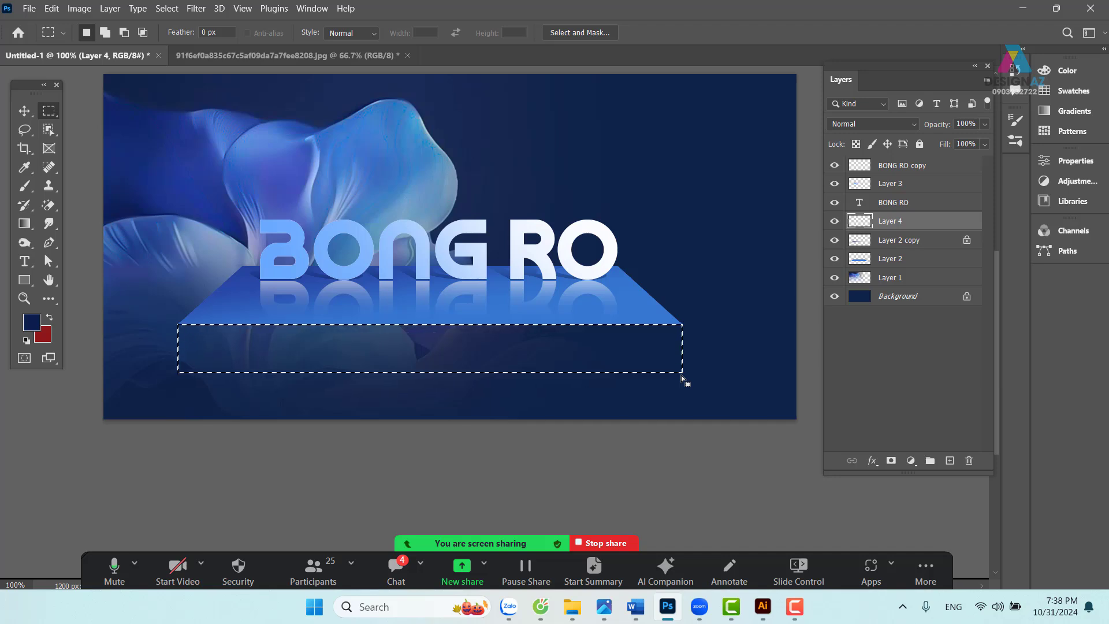
pyautogui.click(950, 460)
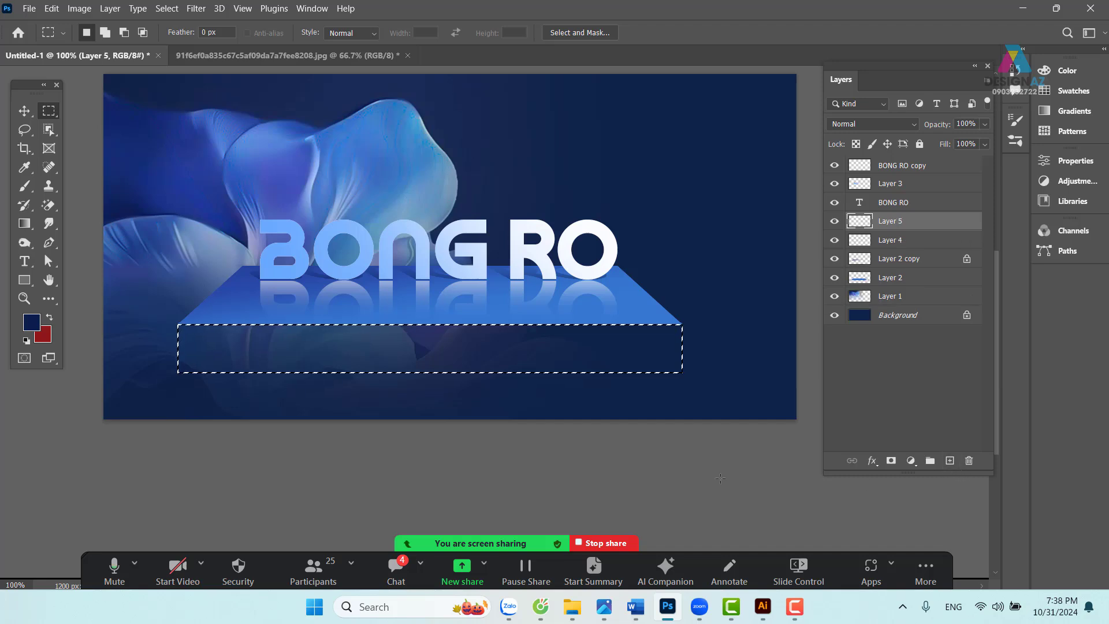
pyautogui.press('i')
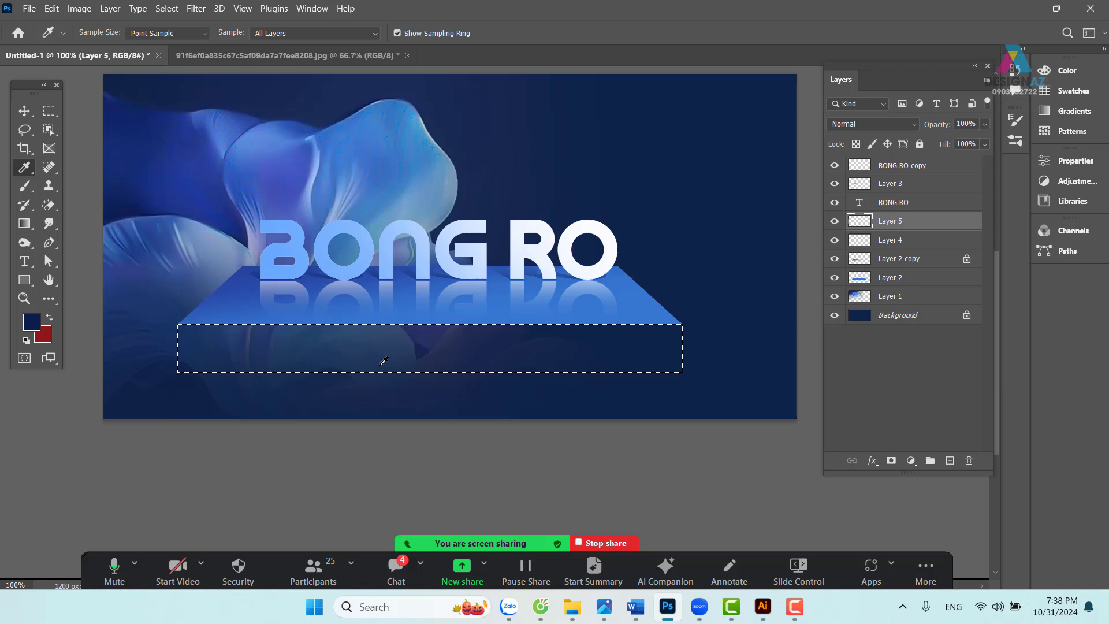
pyautogui.click(172, 276)
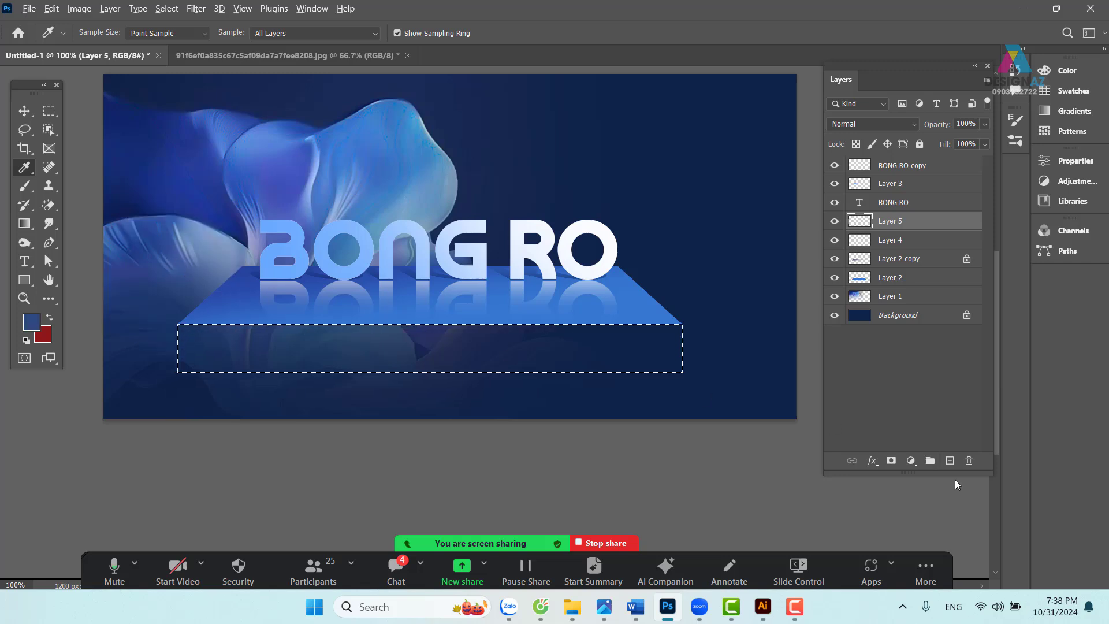
pyautogui.hotkey('alt', 'BackSpace')
pyautogui.hotkey('ctrl', 'd')
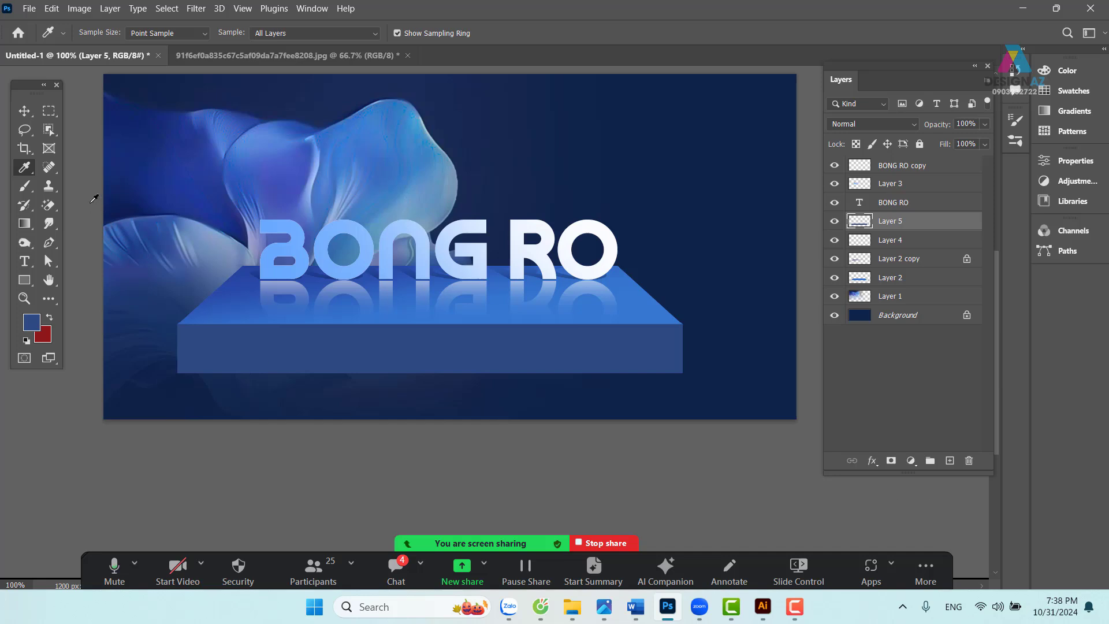
# - Try shifting Layer 5's front face slightly down, then undo the move
pyautogui.click(24, 110)
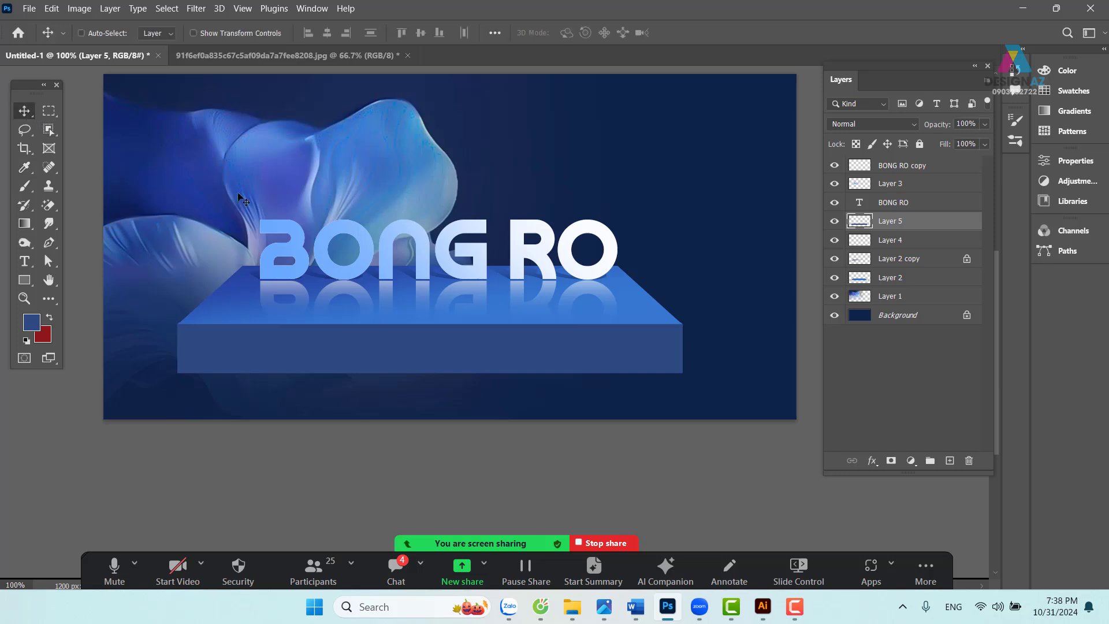
pyautogui.rightClick(591, 338)
pyautogui.click(574, 346)
pyautogui.moveTo(574, 348); pyautogui.dragTo(569, 357)
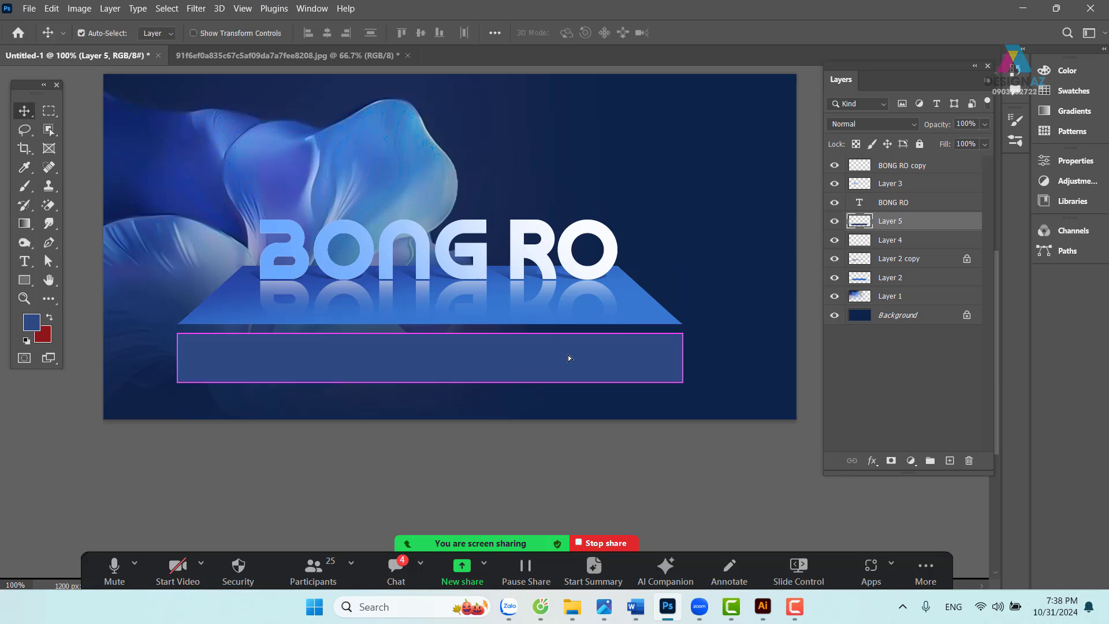
pyautogui.hotkey('ctrl', 'z')
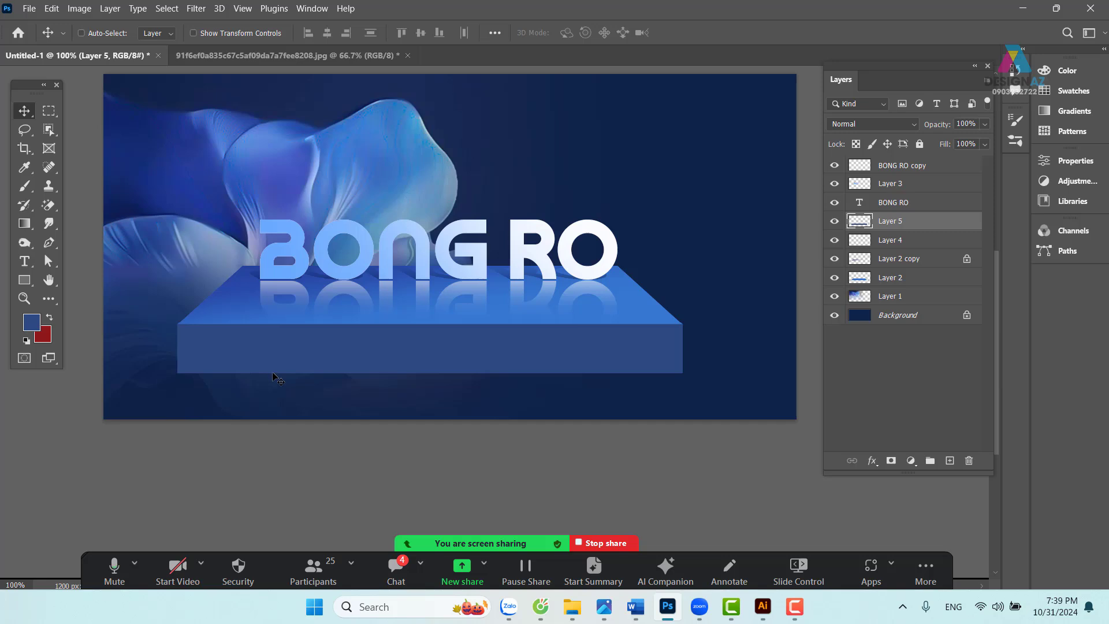
# - Duplicate Layer 5 and fill the copy with dark navy under locked transparency
pyautogui.press('ctrl')
pyautogui.hotkey('ctrl', 'j')
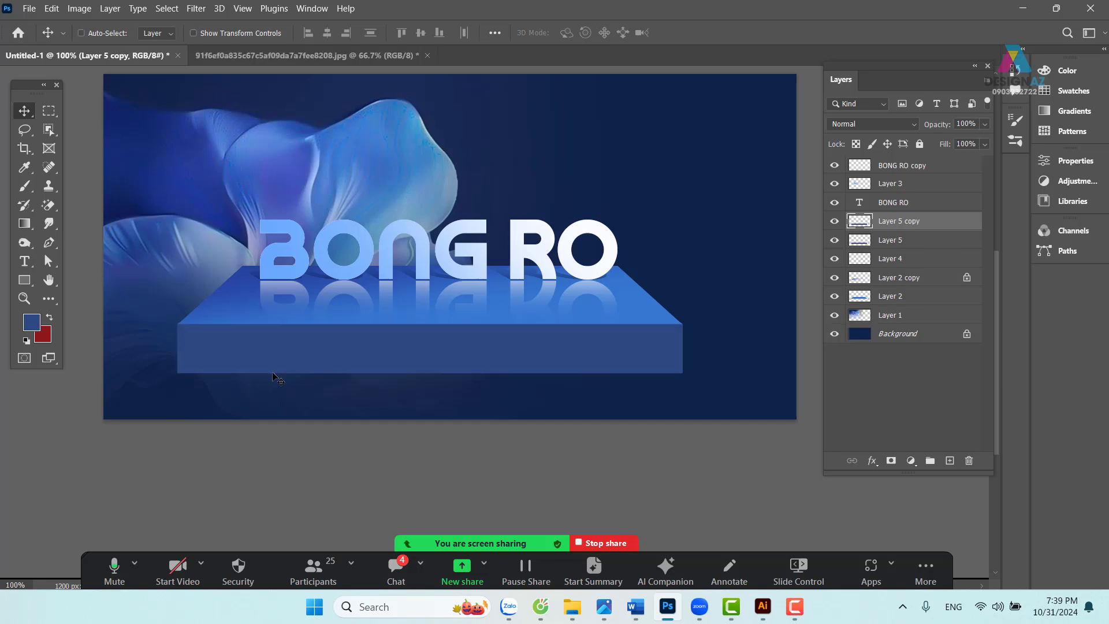
pyautogui.moveTo(305, 363); pyautogui.dragTo(311, 415)
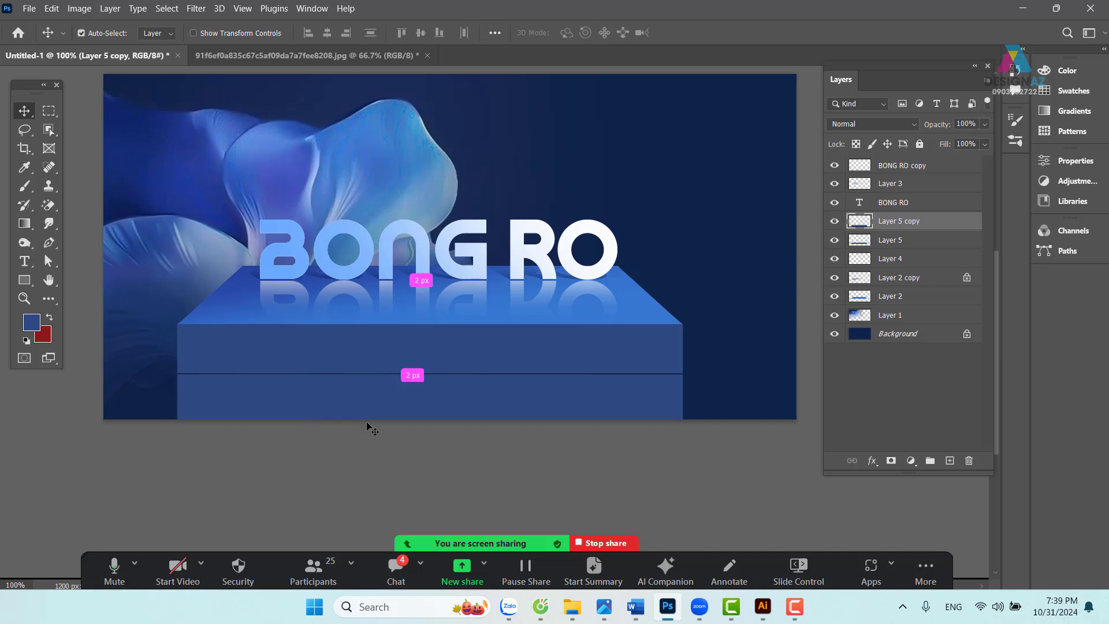
pyautogui.hotkey('ctrl', 'z')
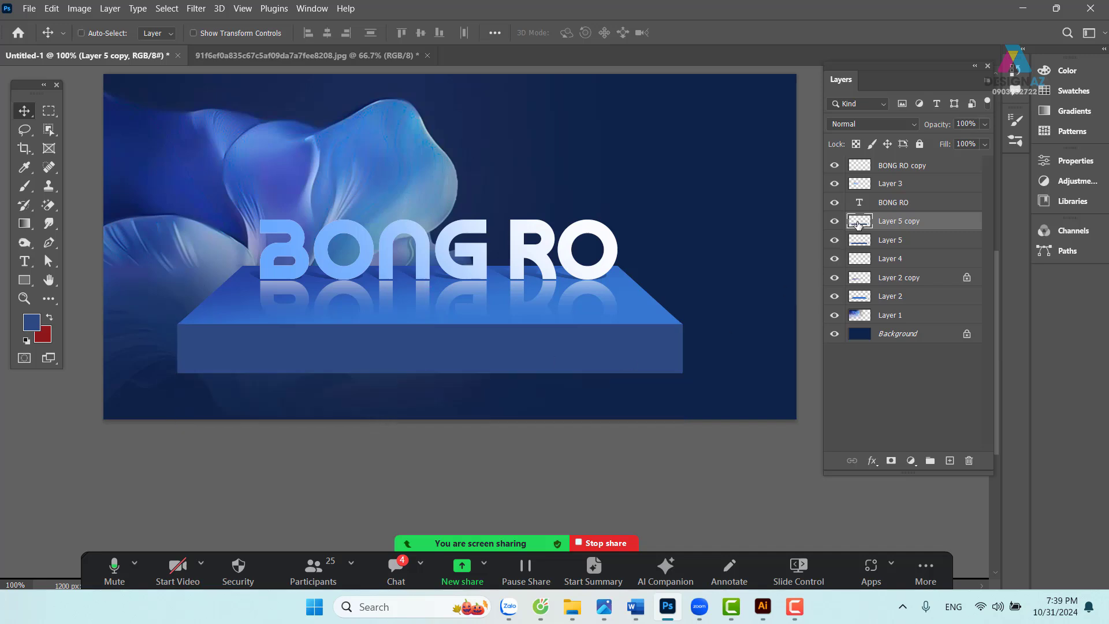
pyautogui.click(856, 144)
pyautogui.press('i')
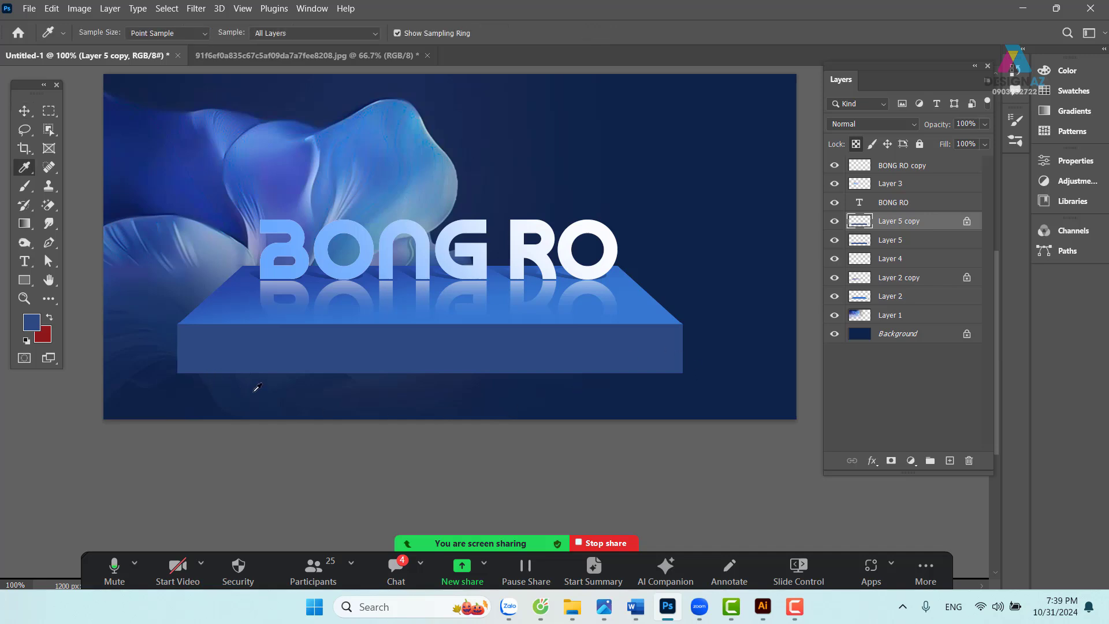
pyautogui.click(245, 384)
pyautogui.hotkey('alt', 'BackSpace')
pyautogui.press('v')
# - Fade the copy's navy out toward the right by deleting a 200-pixel feathered selection
pyautogui.press('i')
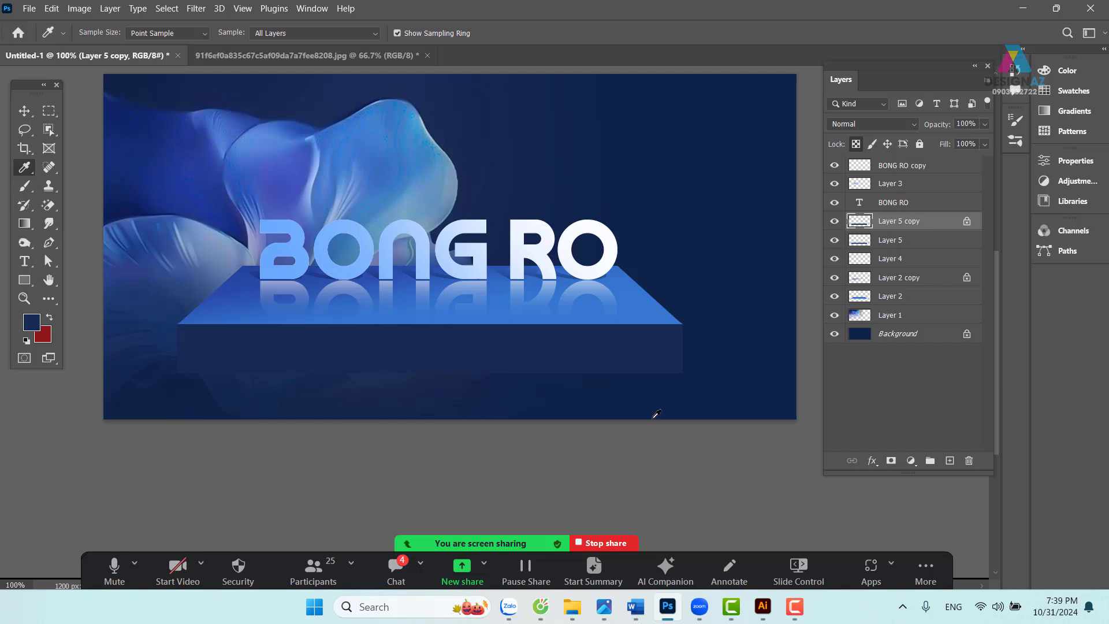
pyautogui.click(49, 110)
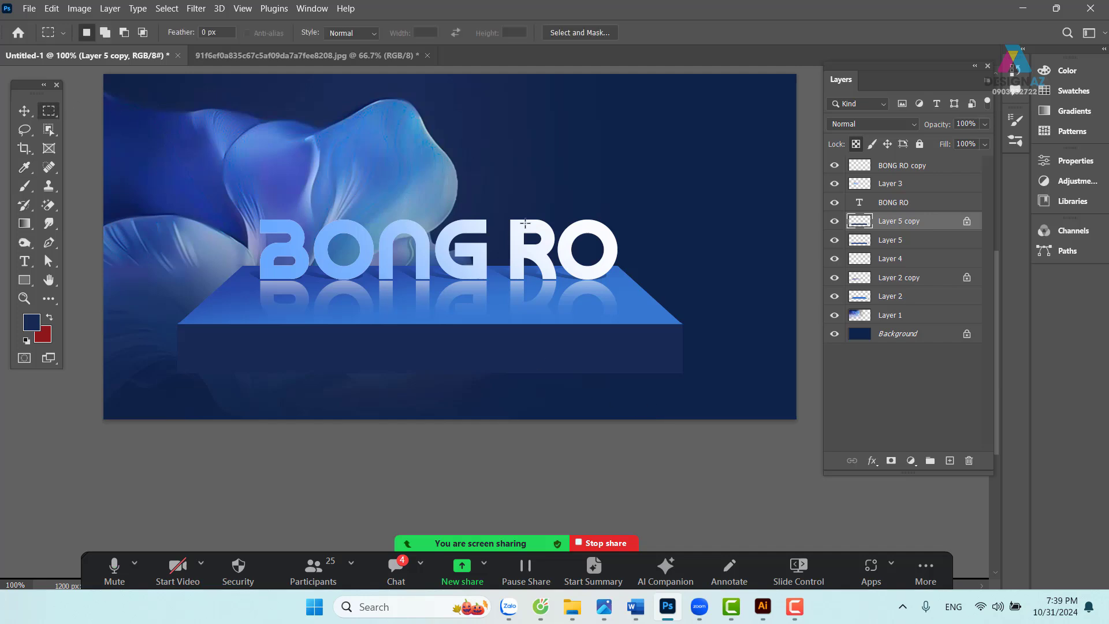
pyautogui.moveTo(493, 79); pyautogui.dragTo(1043, 497)
pyautogui.press('space')
pyautogui.moveTo(283, 361); pyautogui.dragTo(822, 352)
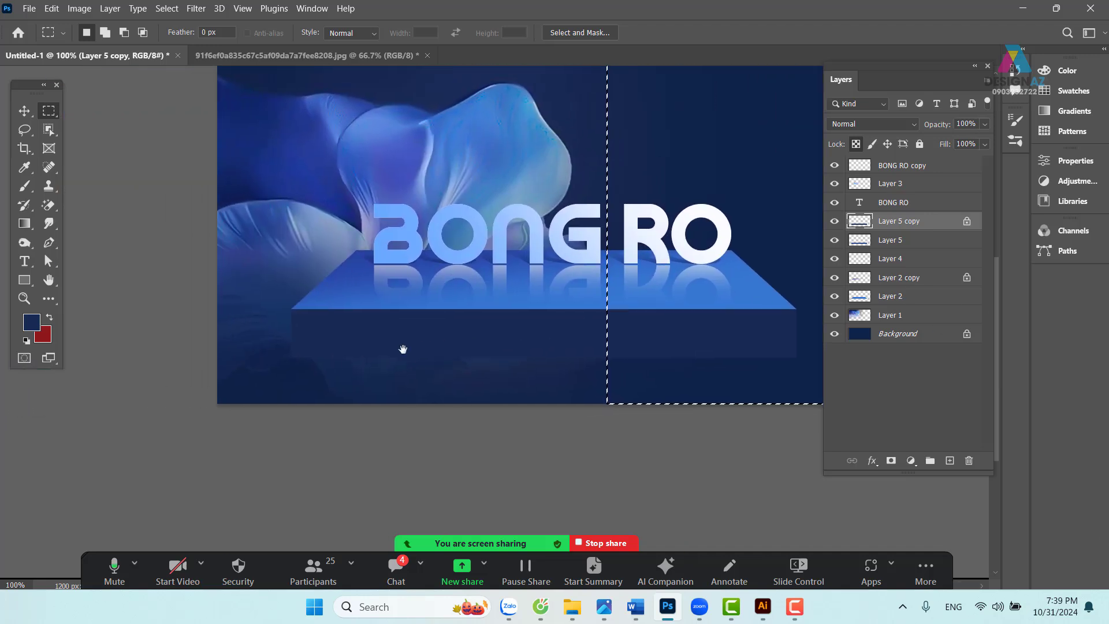
pyautogui.moveTo(403, 348); pyautogui.dragTo(252, 377)
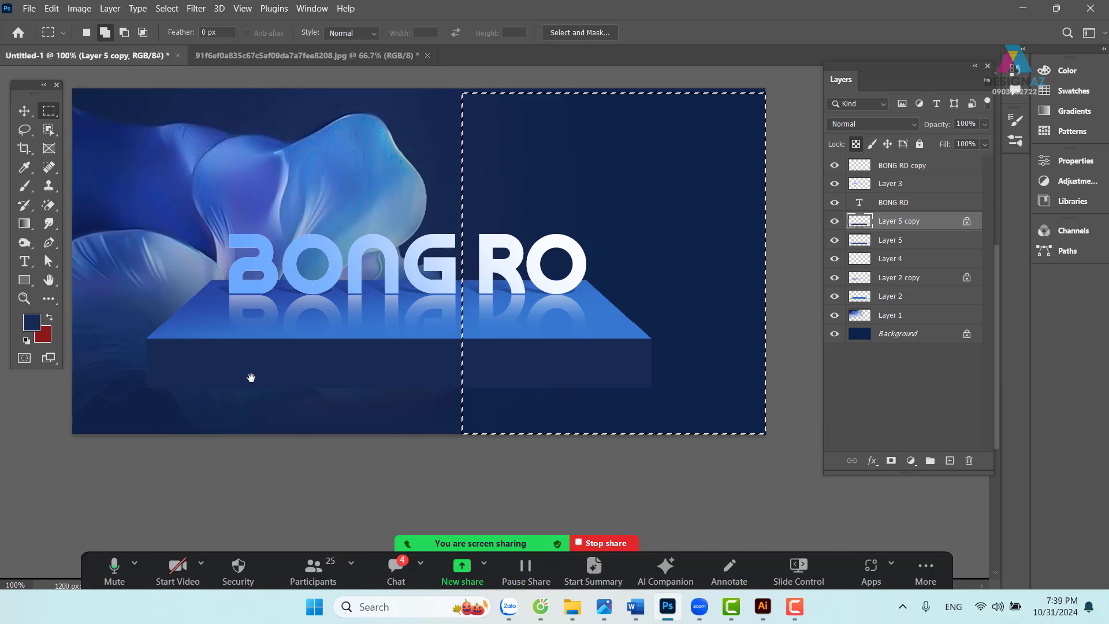
pyautogui.hotkey('shift', 'F6')
pyautogui.write('2')
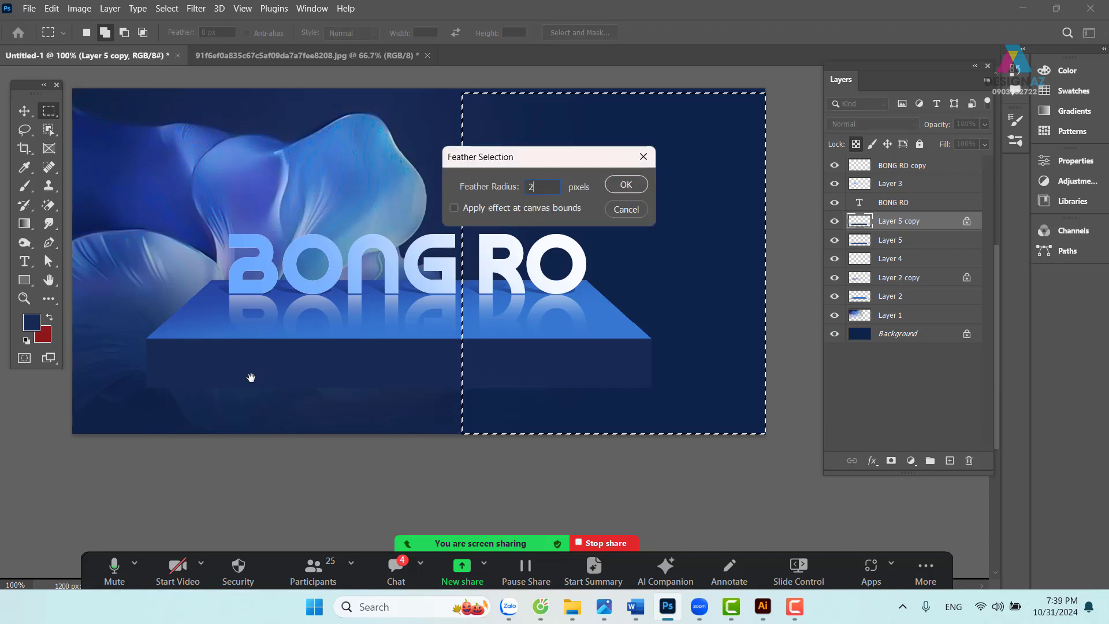
pyautogui.write('00')
pyautogui.press('Return')
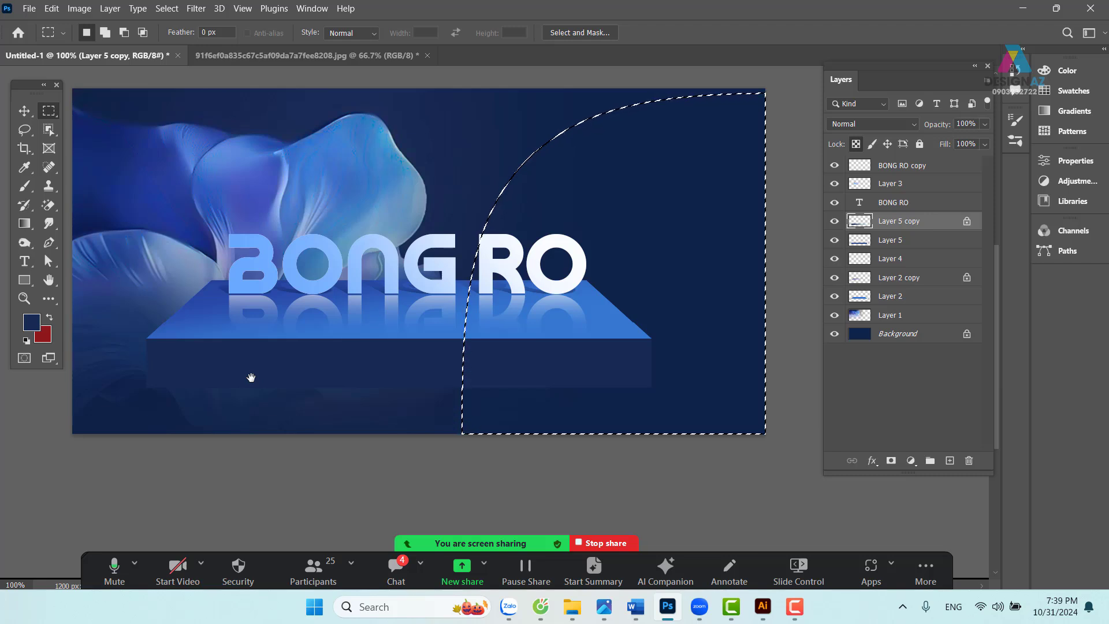
pyautogui.press('Delete')
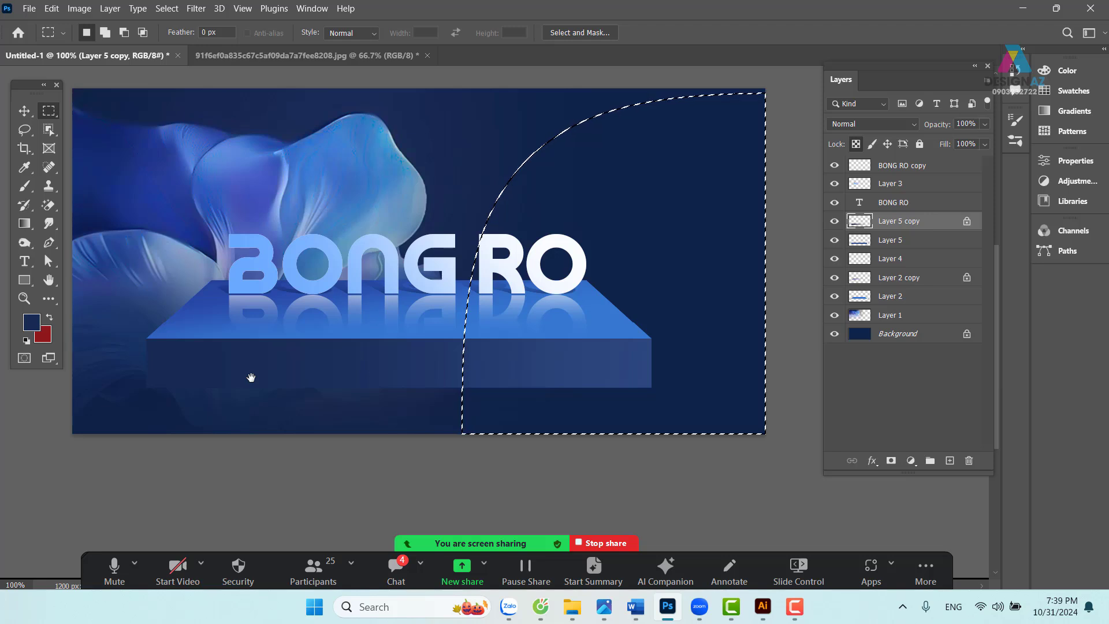
pyautogui.hotkey('ctrl', 'd')
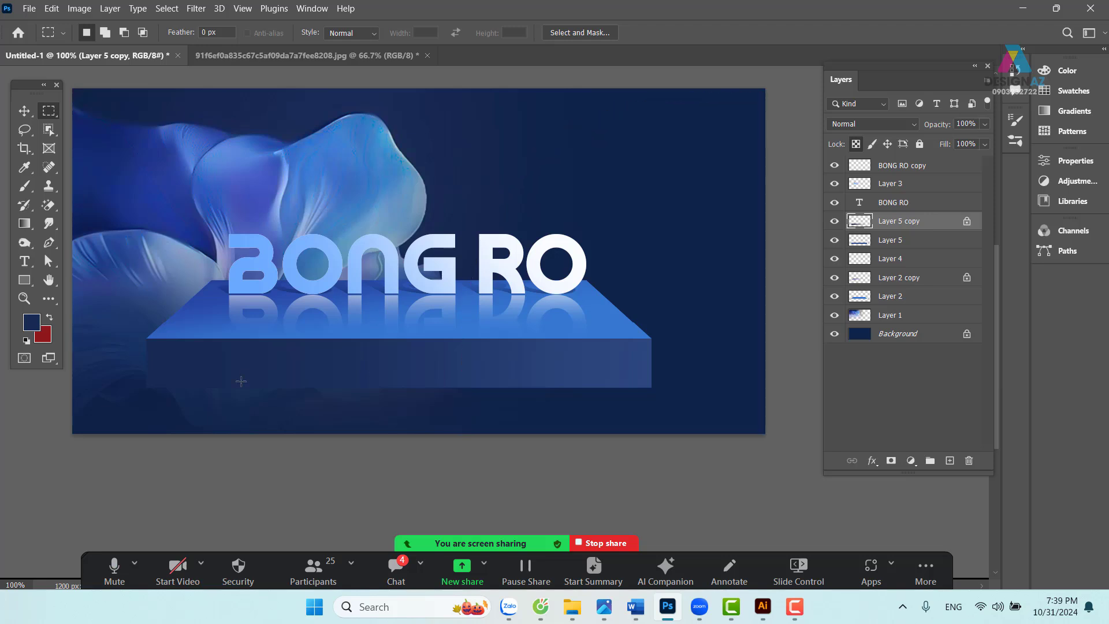
pyautogui.click(24, 111)
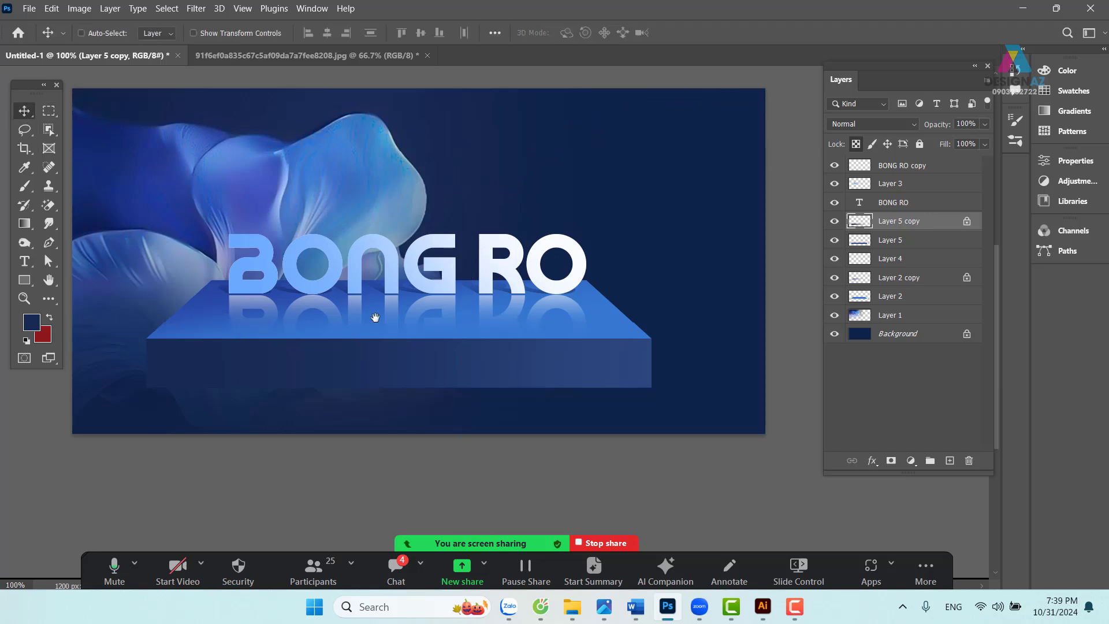
pyautogui.moveTo(375, 318); pyautogui.dragTo(476, 295)
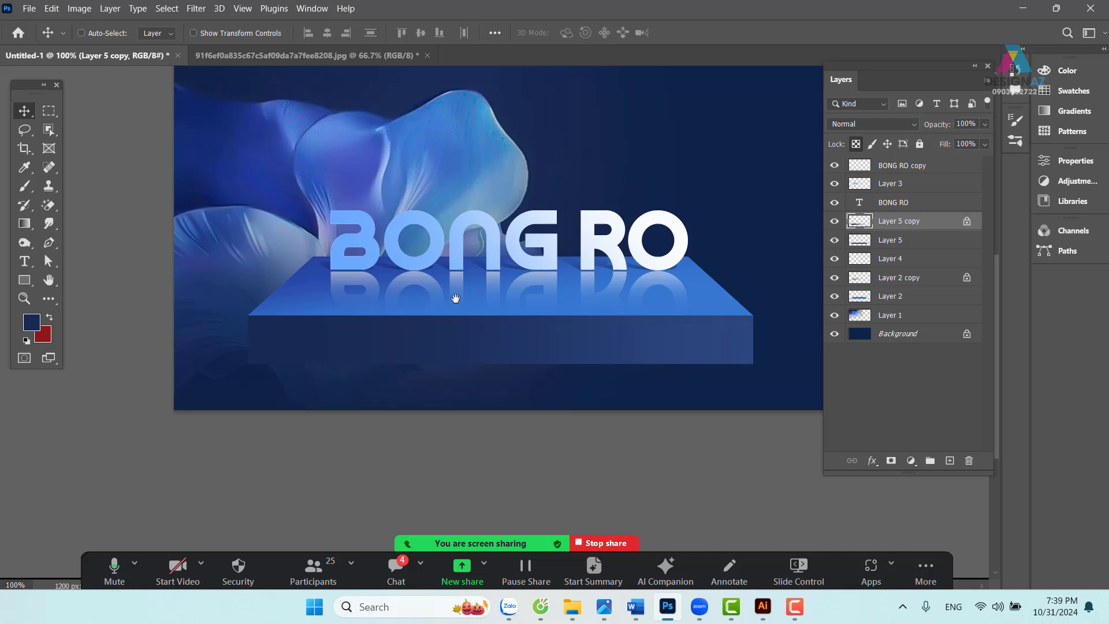
# - Select Layer 5 copy, the dark front panel, and lower its opacity to 80%
pyautogui.rightClick(290, 338)
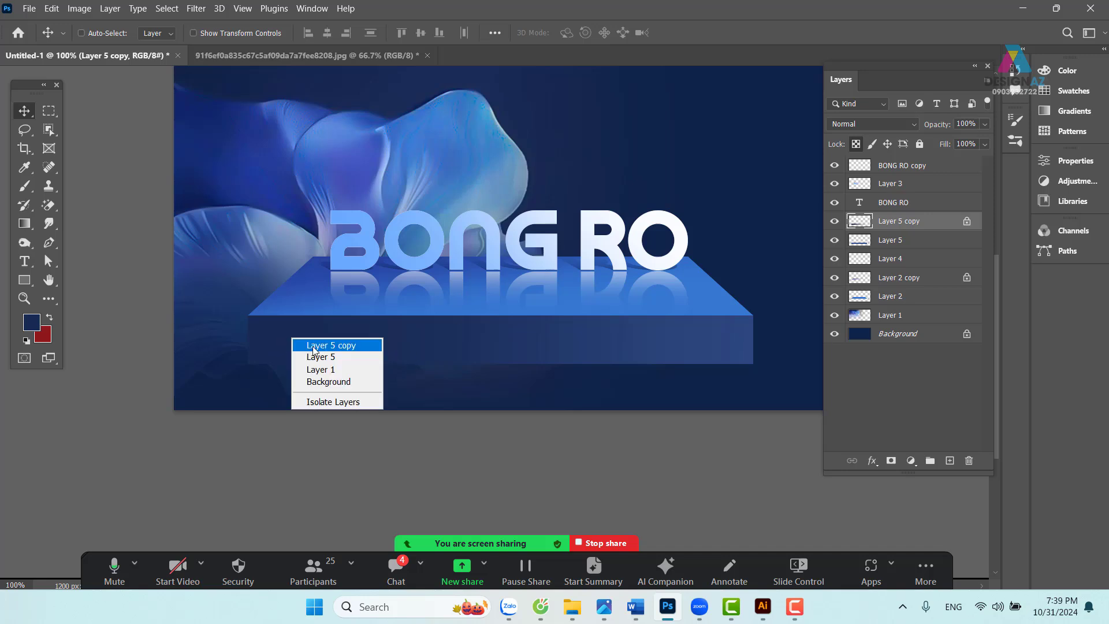
pyautogui.click(335, 345)
pyautogui.moveTo(334, 339); pyautogui.dragTo(355, 399)
pyautogui.hotkey('ctrl', 'z')
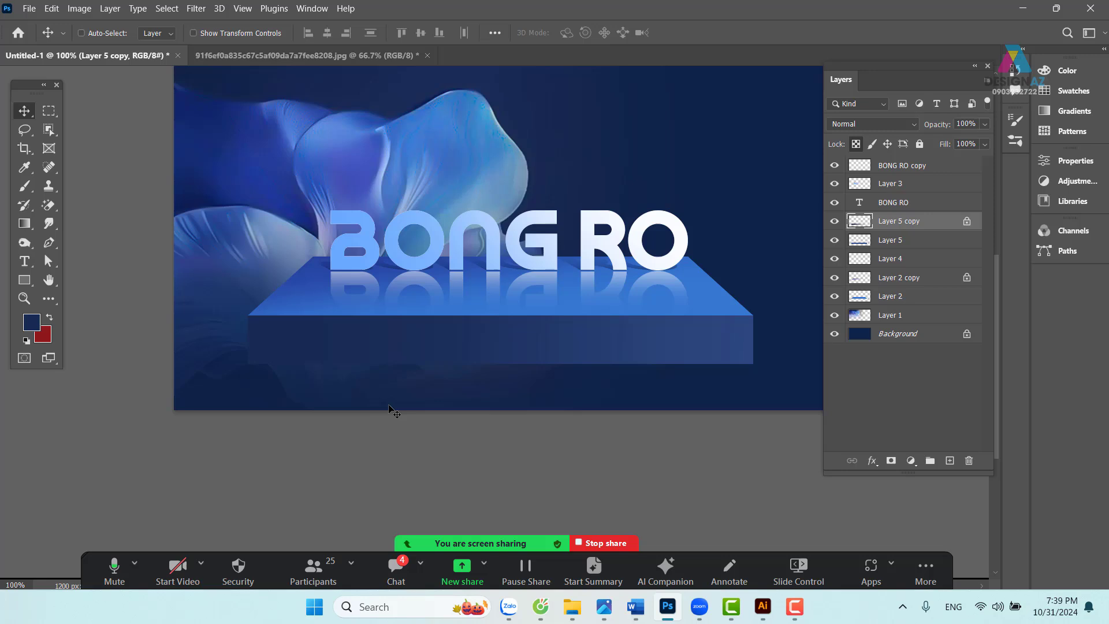
pyautogui.press('5')
pyautogui.moveTo(584, 344); pyautogui.dragTo(523, 385)
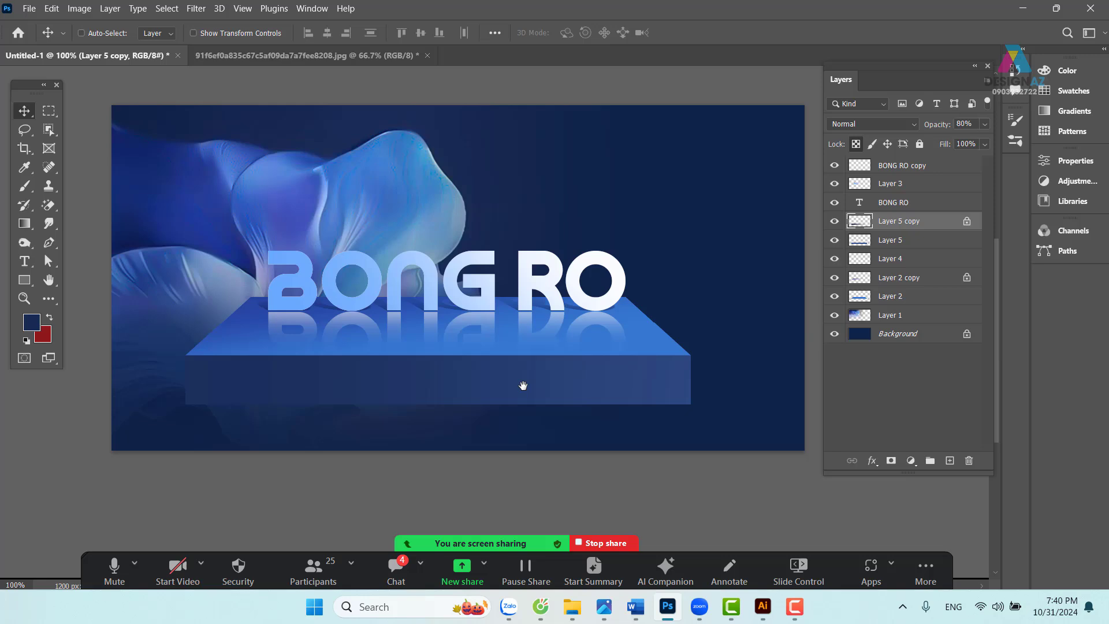
pyautogui.hotkey('ctrl', '+')
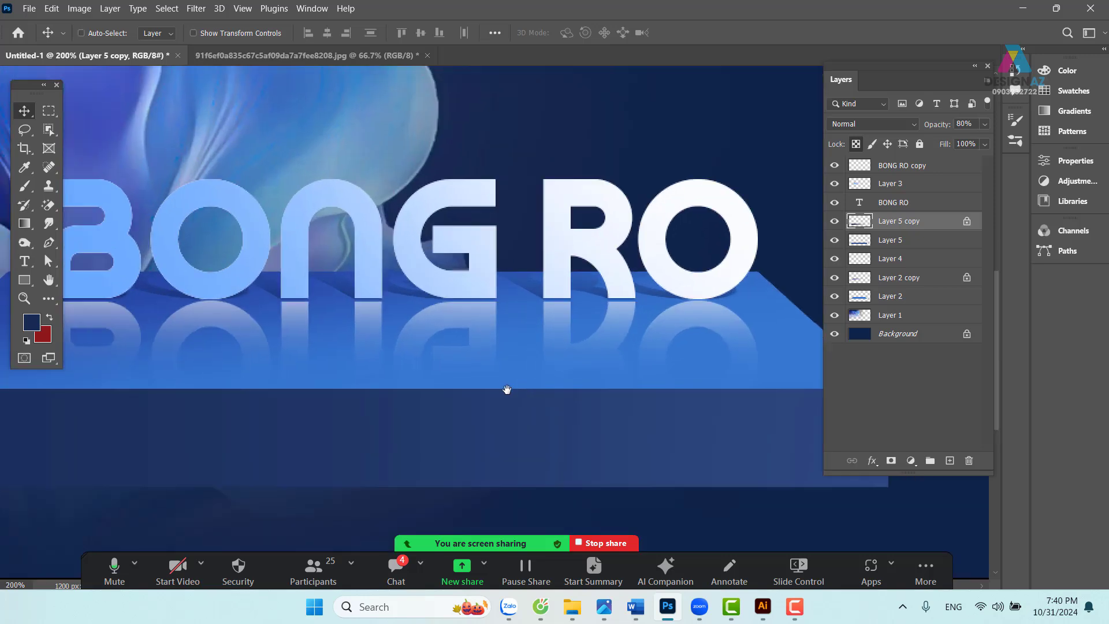
pyautogui.moveTo(472, 381); pyautogui.dragTo(592, 333)
pyautogui.hotkey('ctrl', '-')
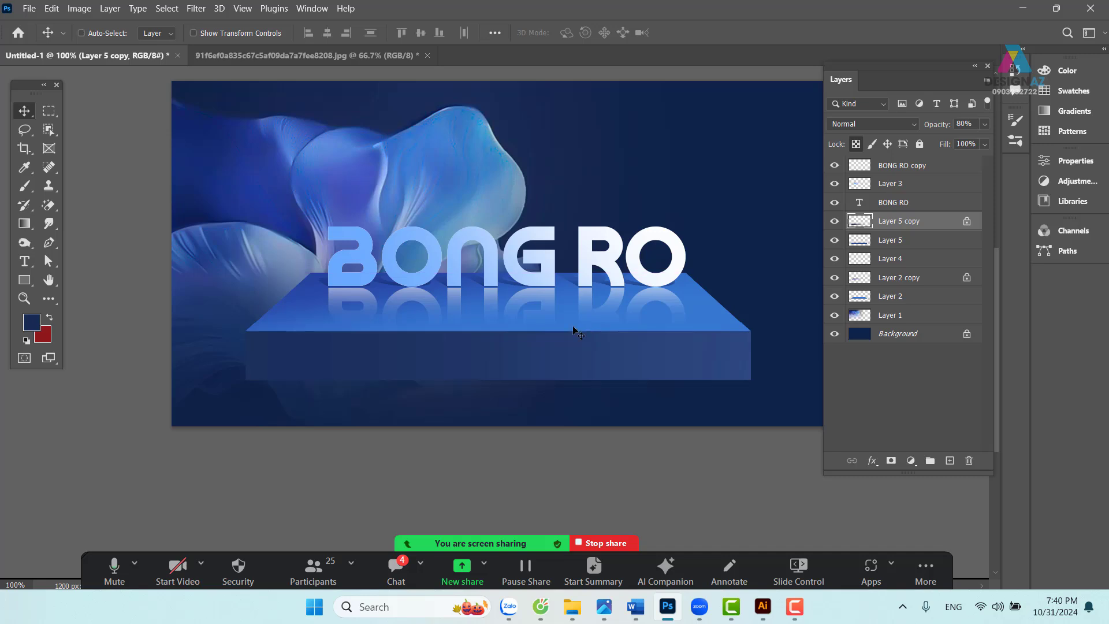
pyautogui.click(49, 110)
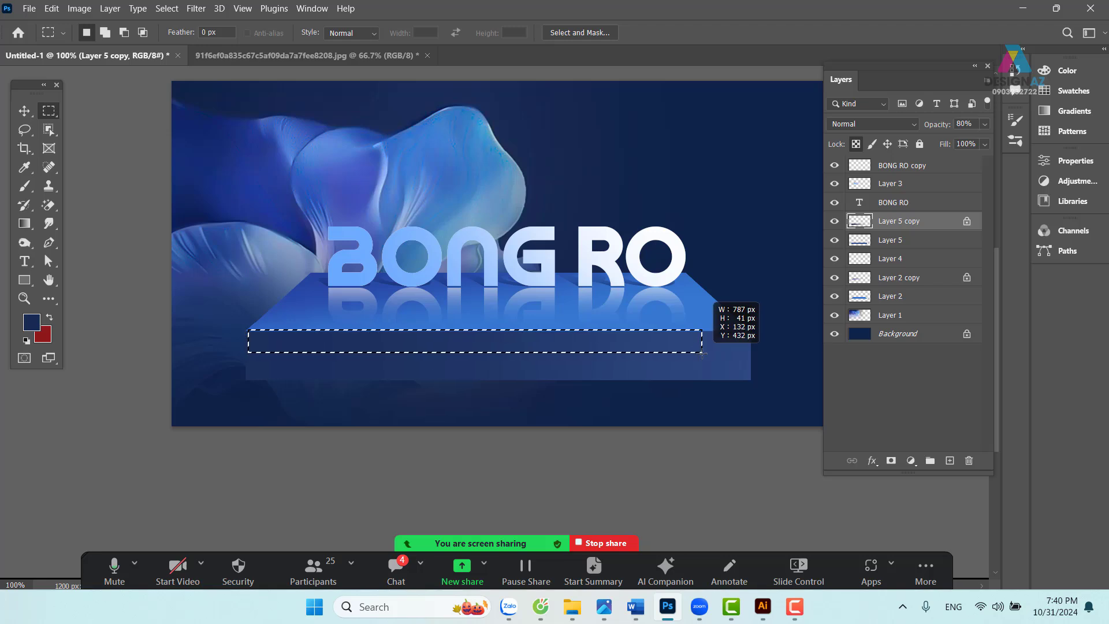
# - Fill a thin strip along the platform's front edge with light blue from the G on new Layer 6
pyautogui.moveTo(711, 351); pyautogui.dragTo(747, 331)
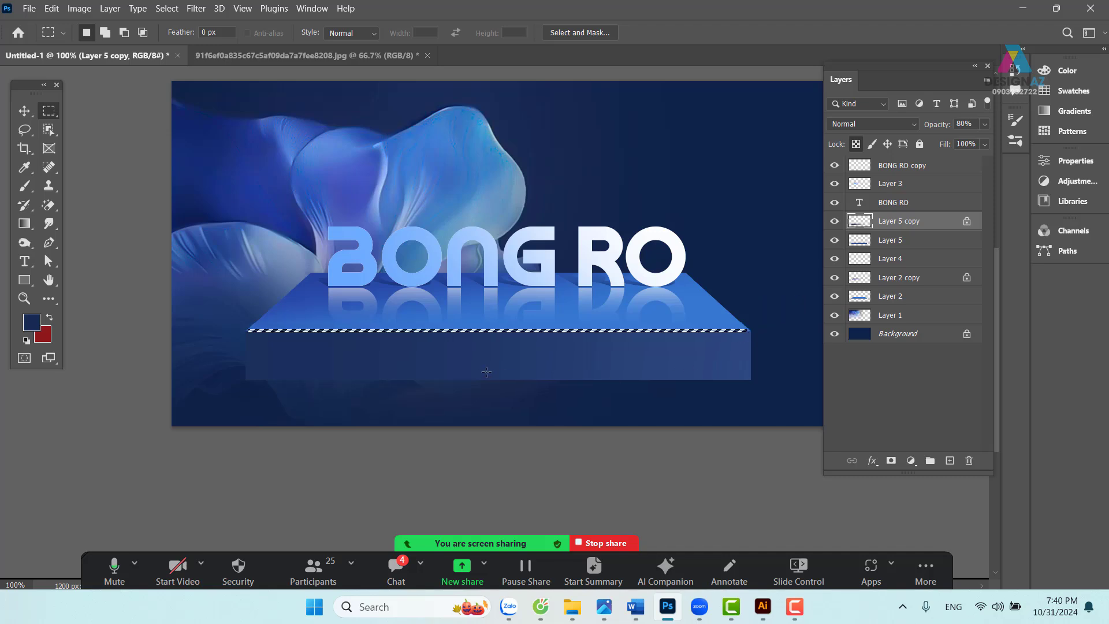
pyautogui.click(950, 460)
pyautogui.press('i')
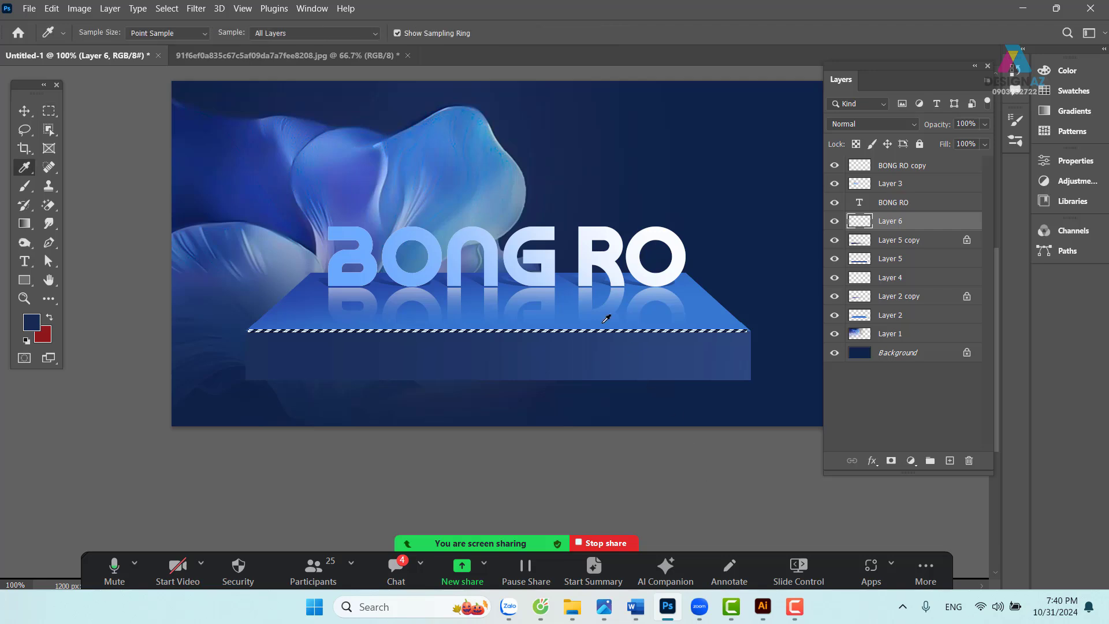
pyautogui.click(520, 233)
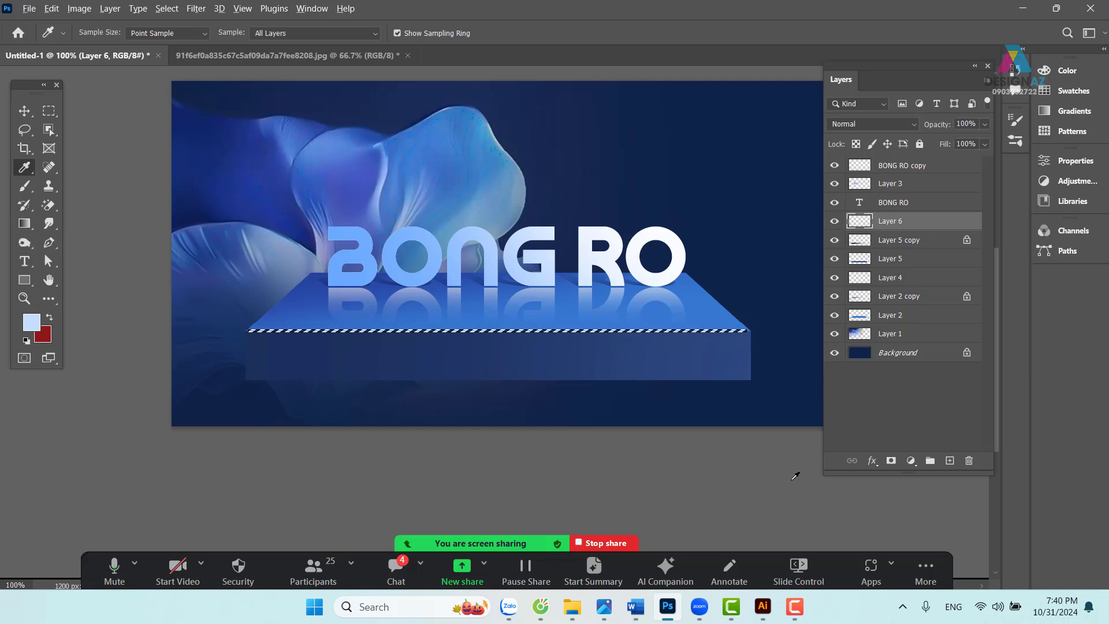
pyautogui.hotkey('alt', 'BackSpace')
pyautogui.hotkey('ctrl', 'd')
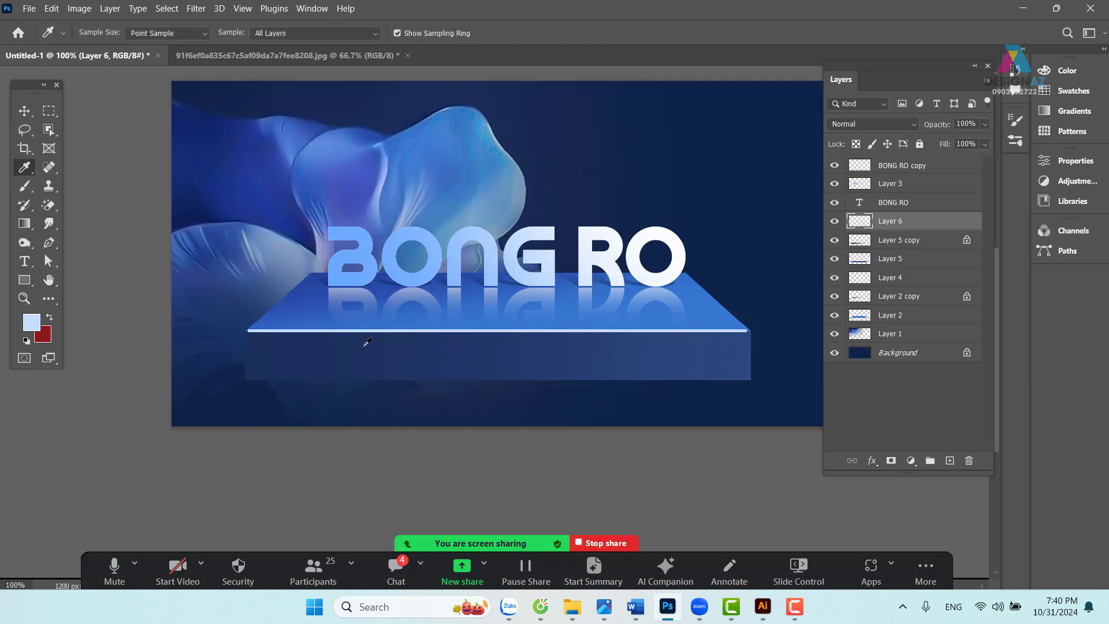
pyautogui.hotkey('ctrl', '+')
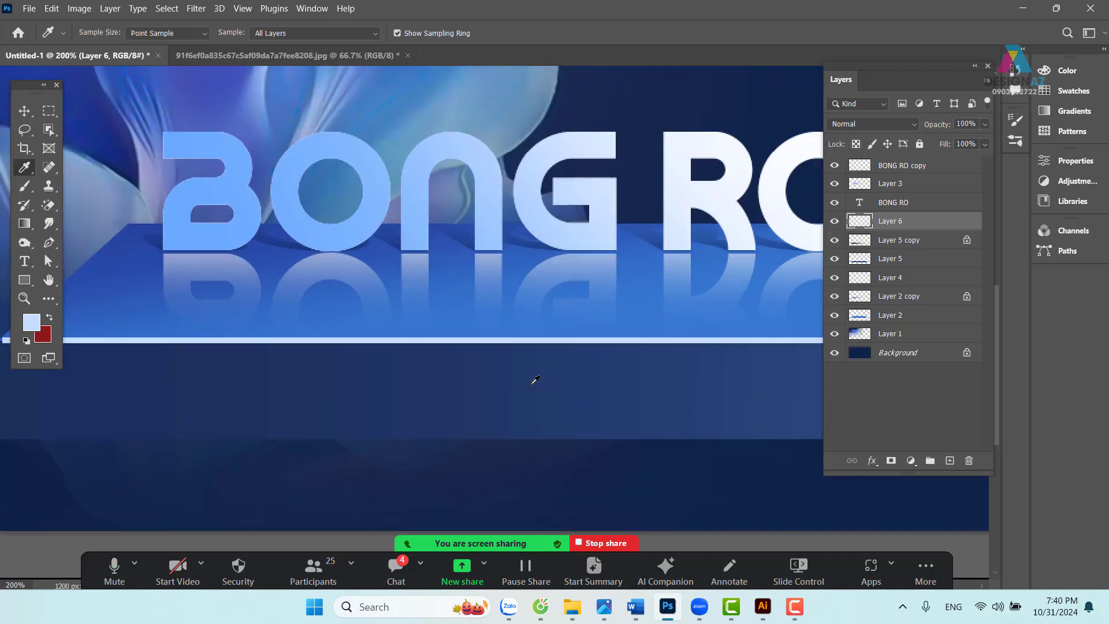
pyautogui.moveTo(539, 366); pyautogui.dragTo(287, 342)
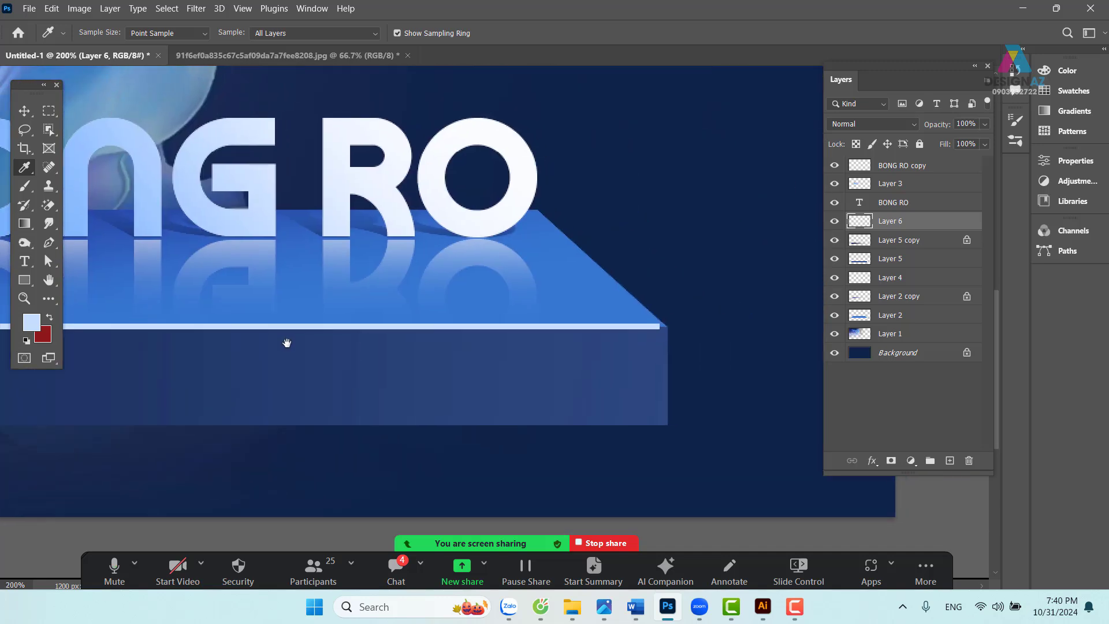
pyautogui.hotkey('ctrl', '+')
pyautogui.moveTo(379, 348); pyautogui.dragTo(352, 351)
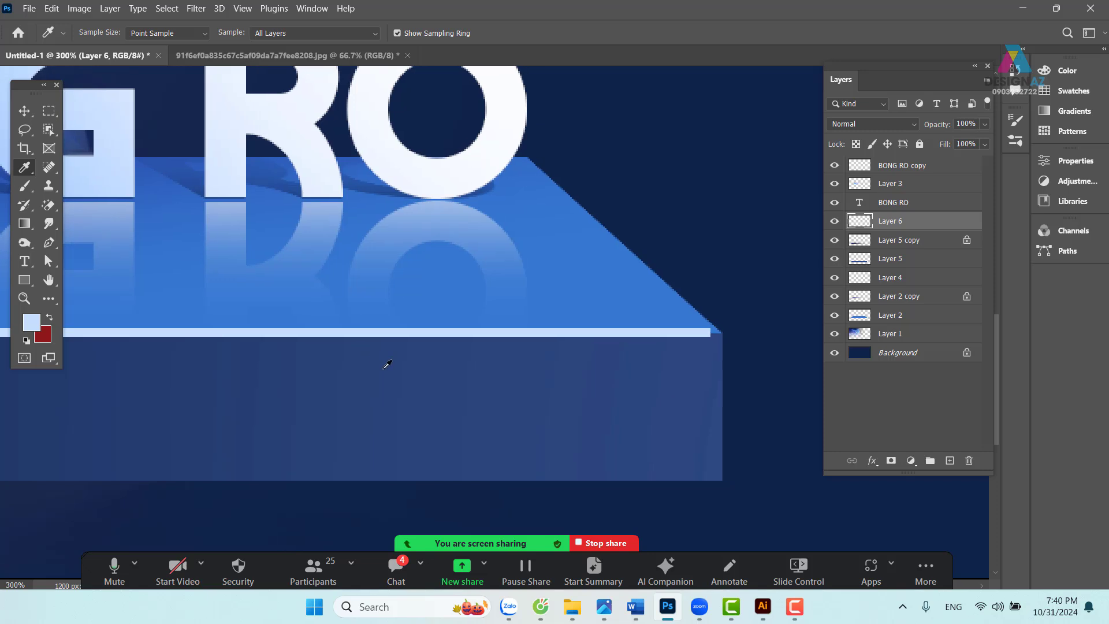
# - Nudge the highlight line up and transform it to a thinner height
pyautogui.press('v')
pyautogui.press('Up')
pyautogui.press('Up')
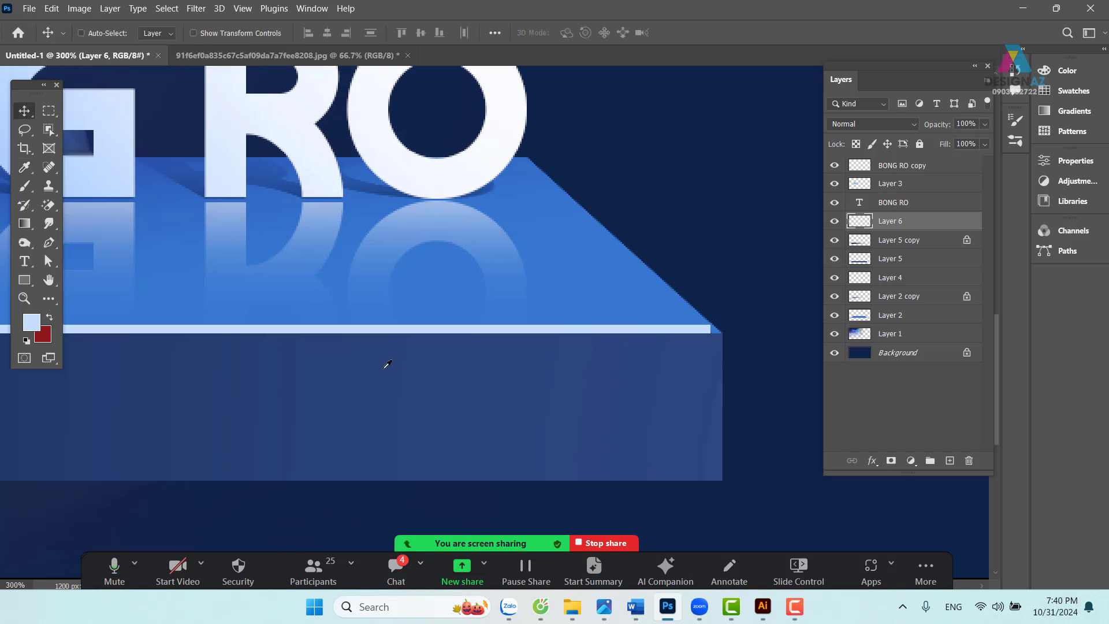
pyautogui.moveTo(366, 347); pyautogui.dragTo(515, 366)
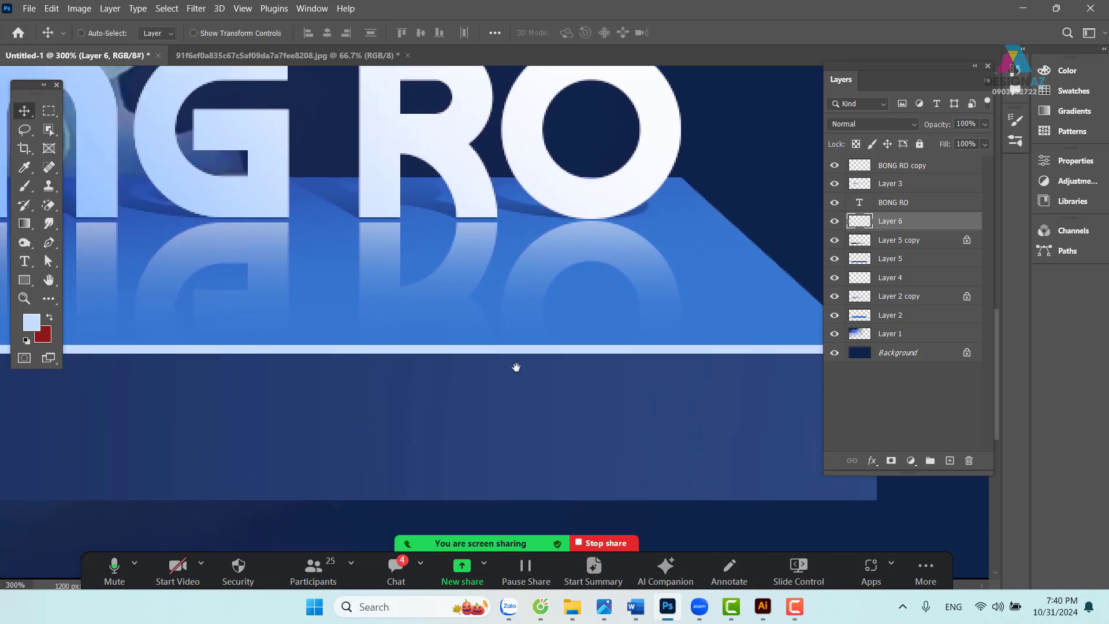
pyautogui.hotkey('ctrl', 't')
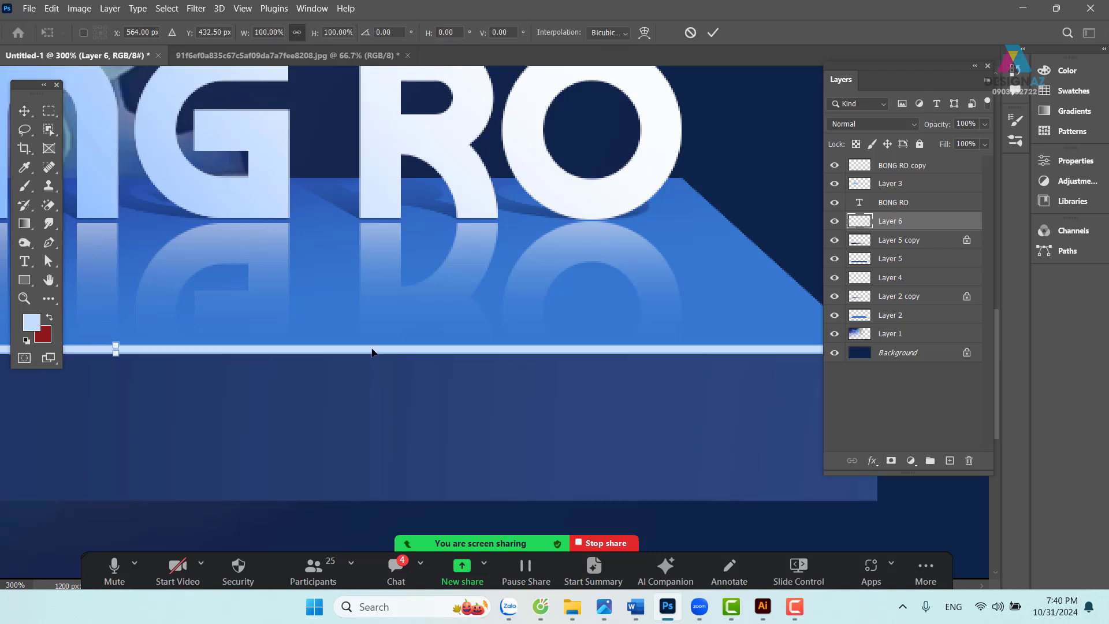
pyautogui.hotkey('ctrl', '+')
pyautogui.hotkey('ctrl', '+')
pyautogui.moveTo(347, 339); pyautogui.dragTo(616, 326)
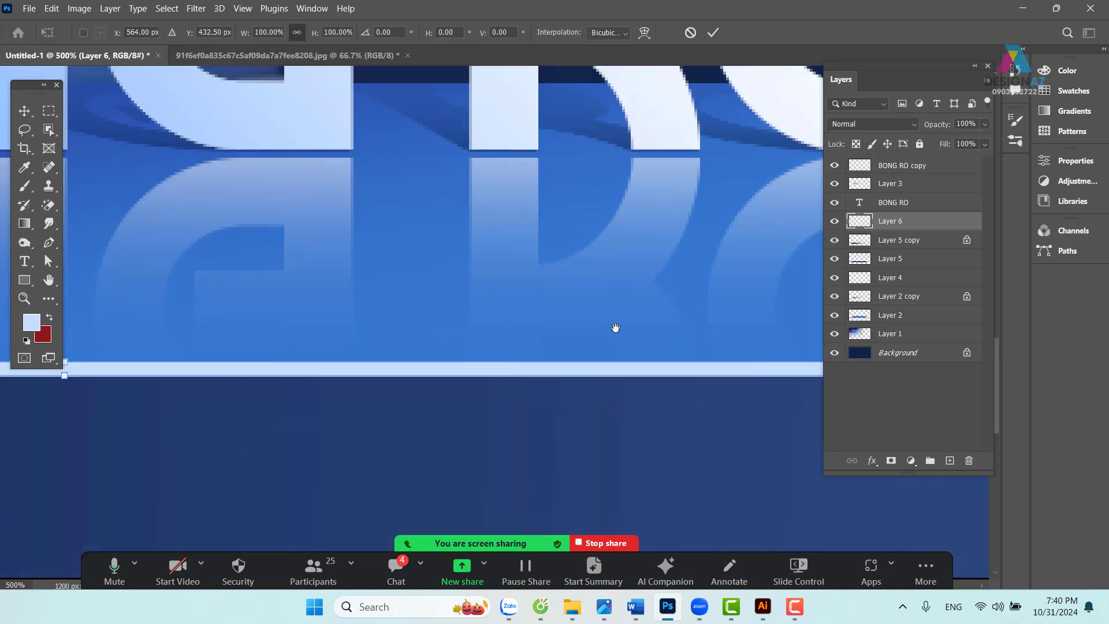
pyautogui.moveTo(270, 371); pyautogui.dragTo(300, 368)
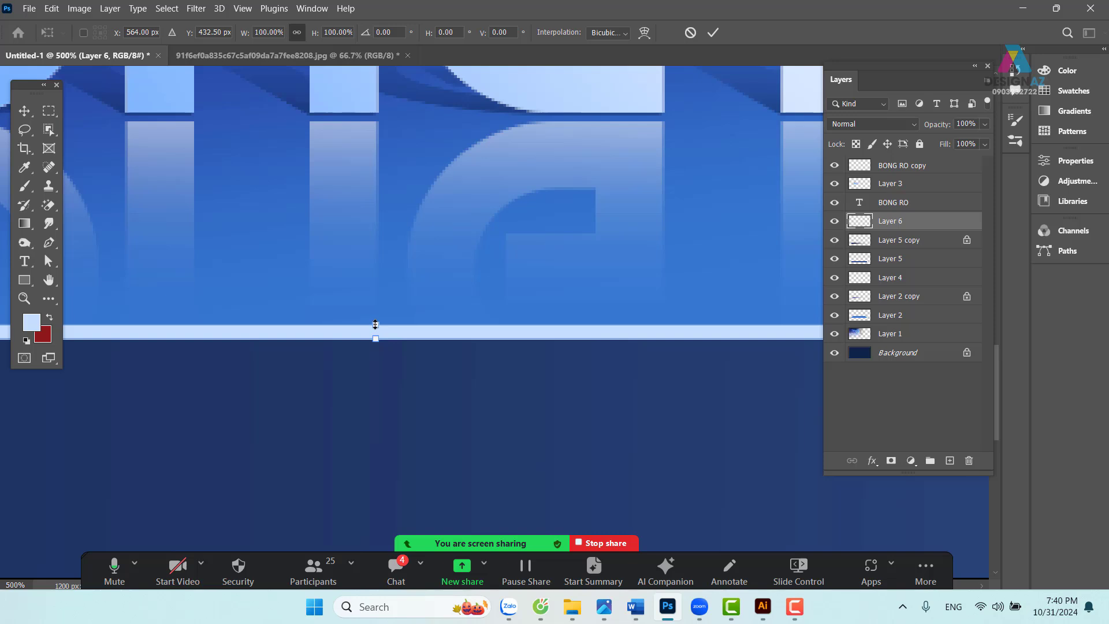
pyautogui.moveTo(374, 330); pyautogui.dragTo(376, 333)
pyautogui.press('Return')
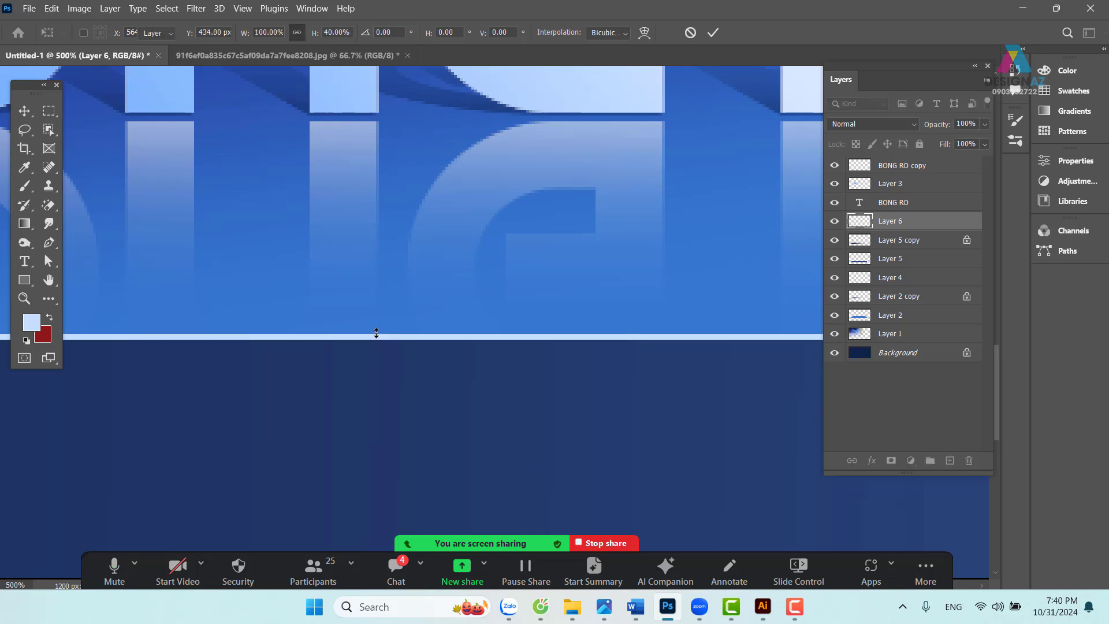
pyautogui.hotkey('ctrl', '-')
pyautogui.hotkey('ctrl', '-')
pyautogui.hotkey('ctrl', '-')
pyautogui.hotkey('ctrl', '-')
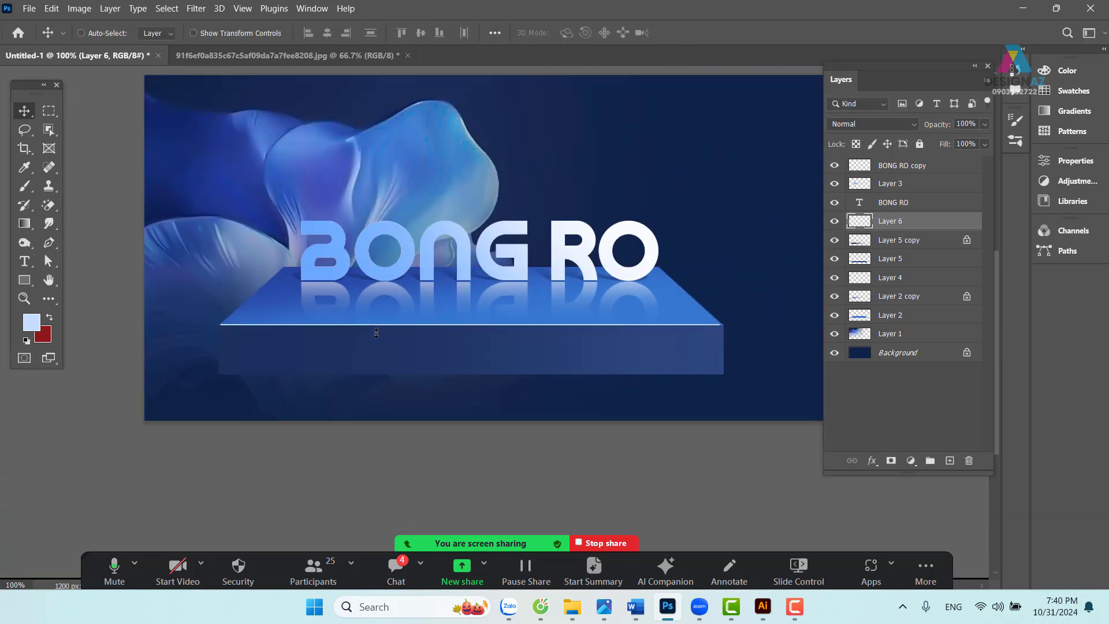
pyautogui.moveTo(543, 391); pyautogui.dragTo(506, 384)
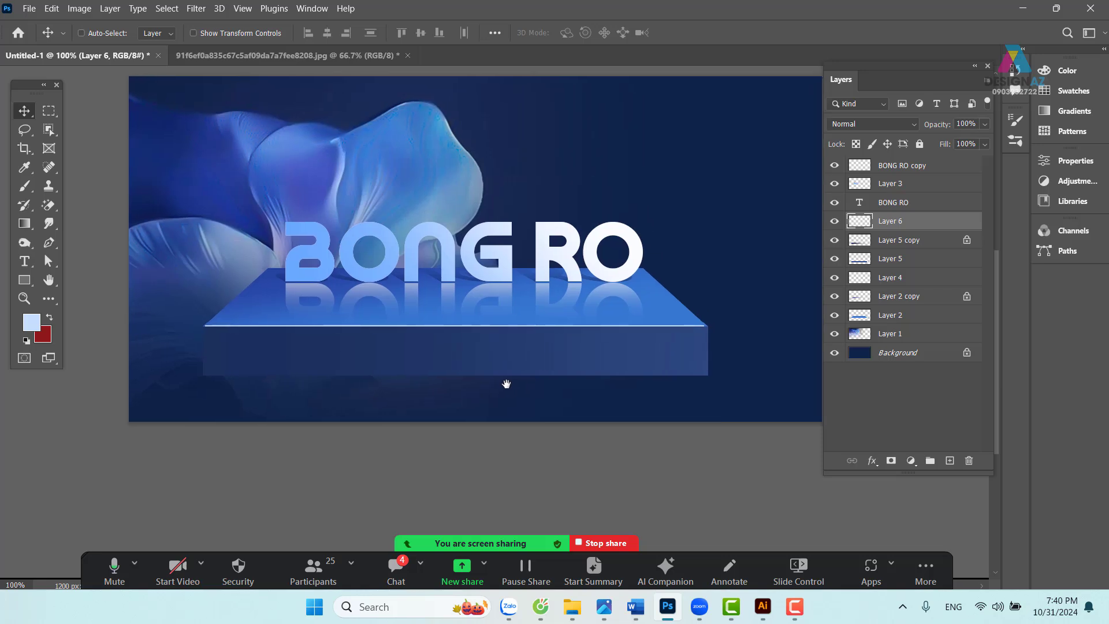
# - Fade Layer 6's highlight at both ends using a 50-pixel feathered selection over the banner's sides
pyautogui.click(49, 110)
pyautogui.moveTo(342, 255); pyautogui.dragTo(434, 278)
pyautogui.moveTo(220, 147); pyautogui.dragTo(364, 475)
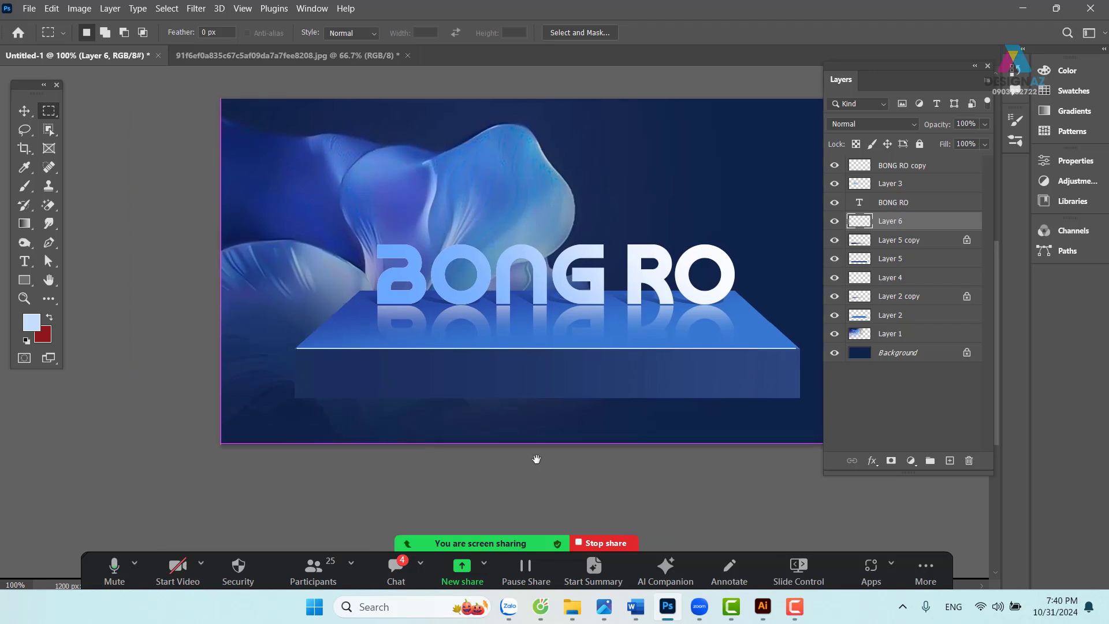
pyautogui.moveTo(536, 459); pyautogui.dragTo(334, 450)
pyautogui.moveTo(550, 159); pyautogui.dragTo(836, 485)
pyautogui.moveTo(445, 380); pyautogui.dragTo(562, 388)
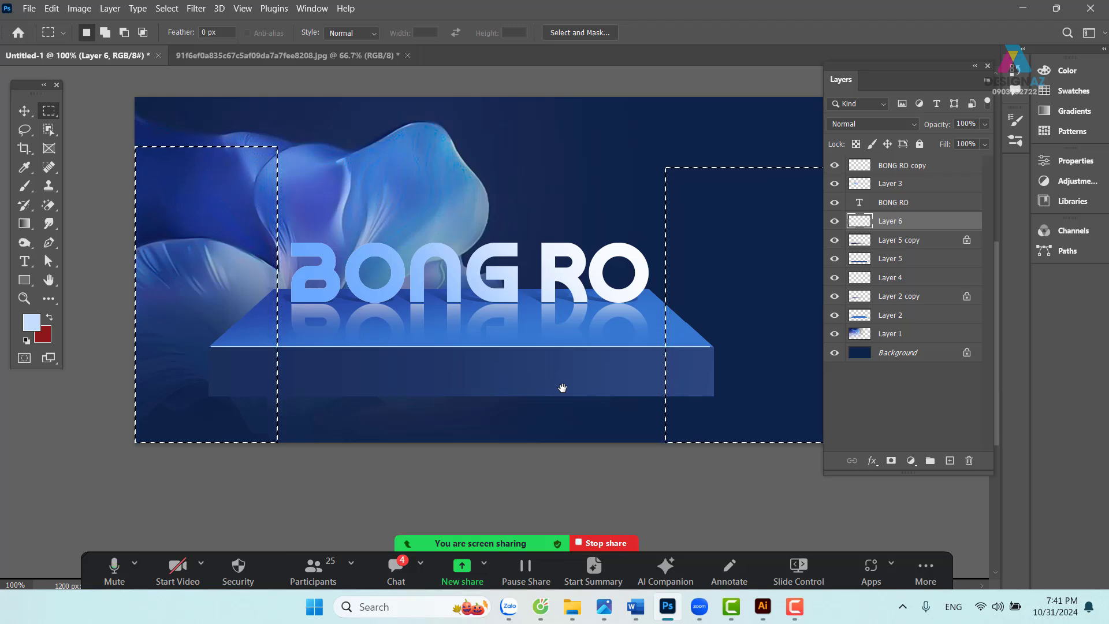
pyautogui.press('shift')
pyautogui.hotkey('shift', 'F6')
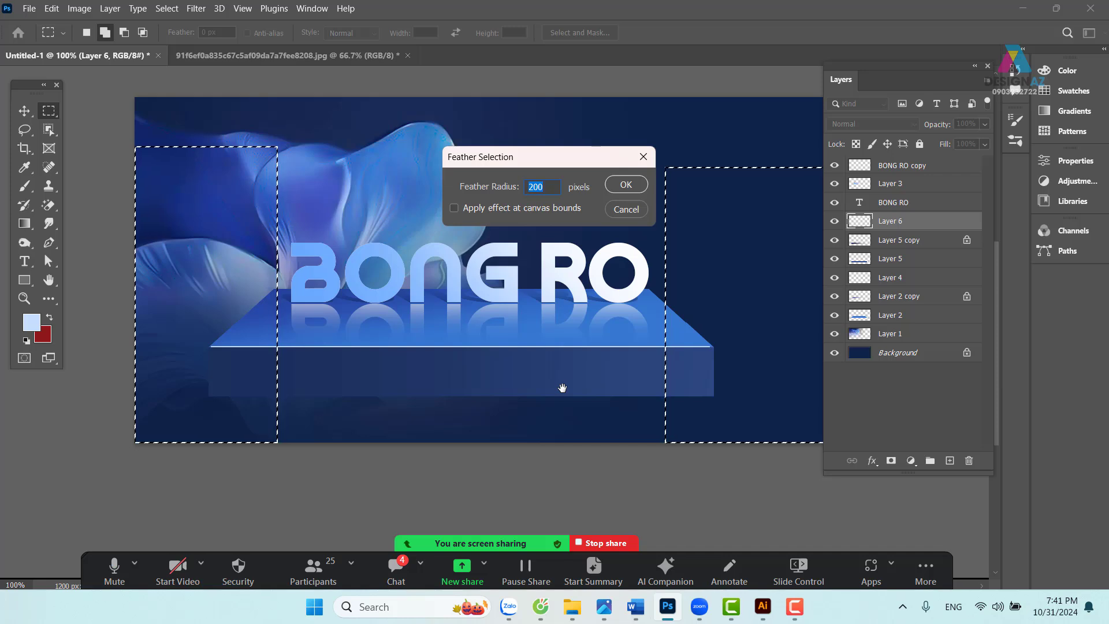
pyautogui.write('50')
pyautogui.press('Return')
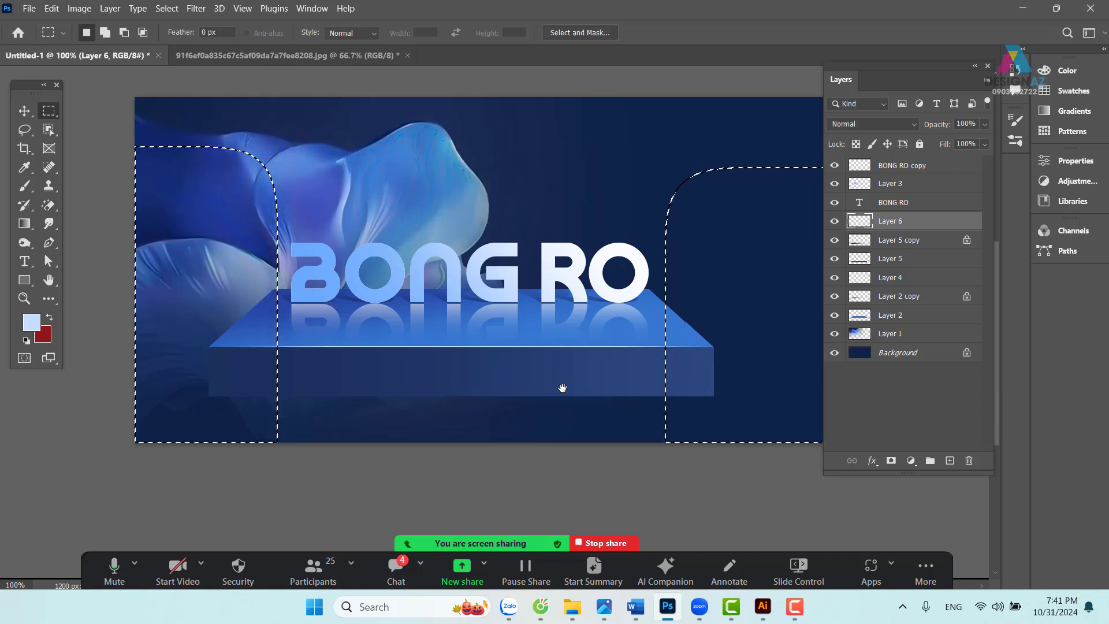
pyautogui.hotkey('ctrl', 'd')
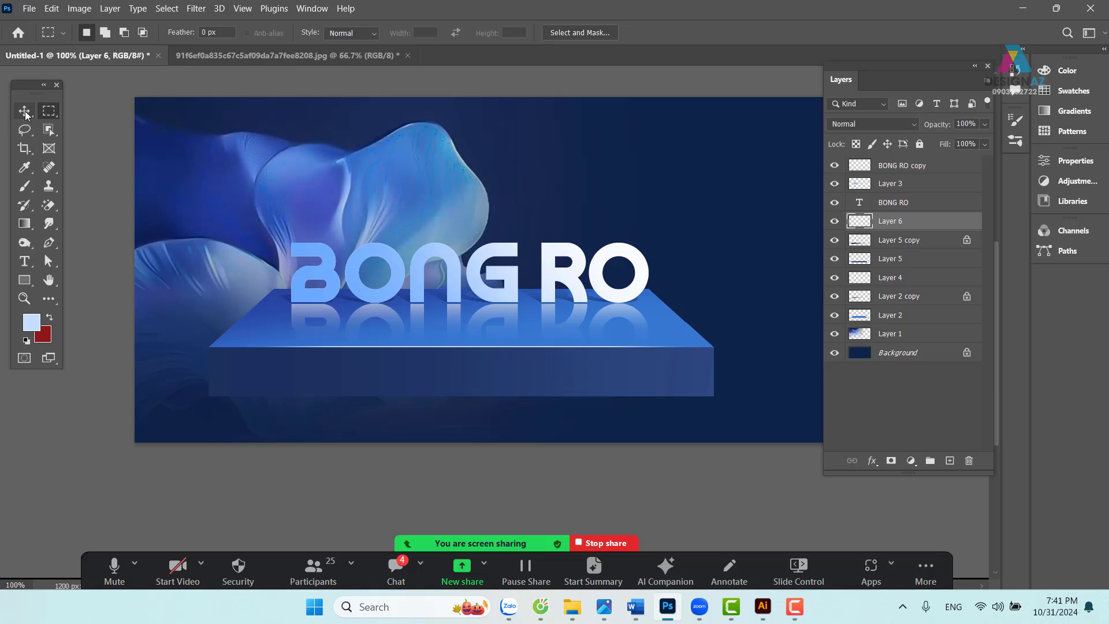
# - Load the BONG RO letters as a selection and add a new empty Layer 7
pyautogui.click(25, 113)
pyautogui.rightClick(509, 290)
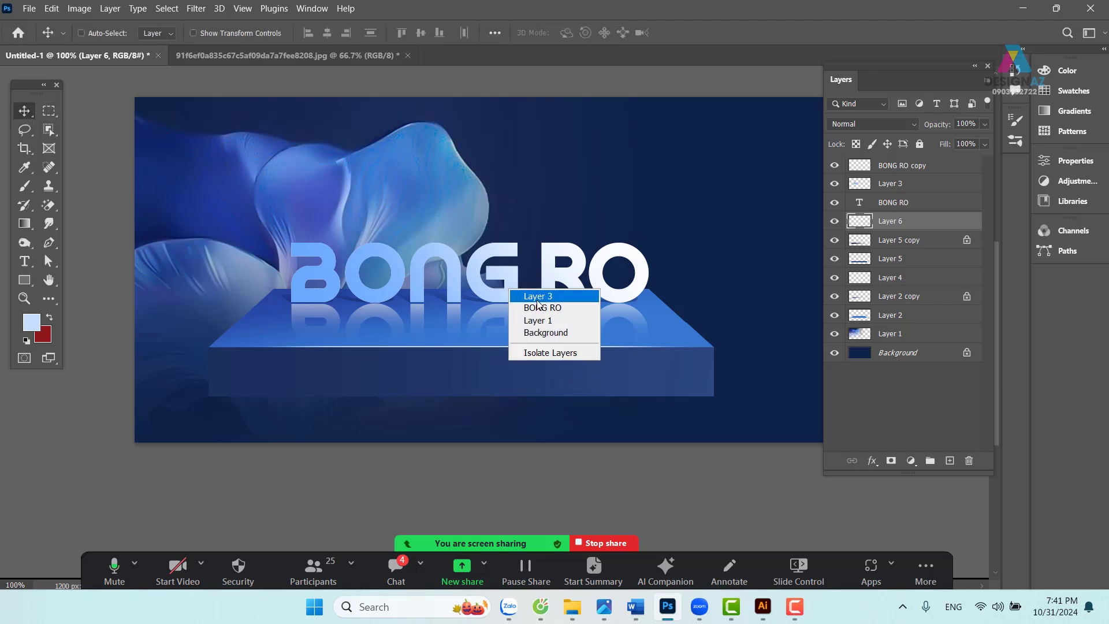
pyautogui.click(538, 308)
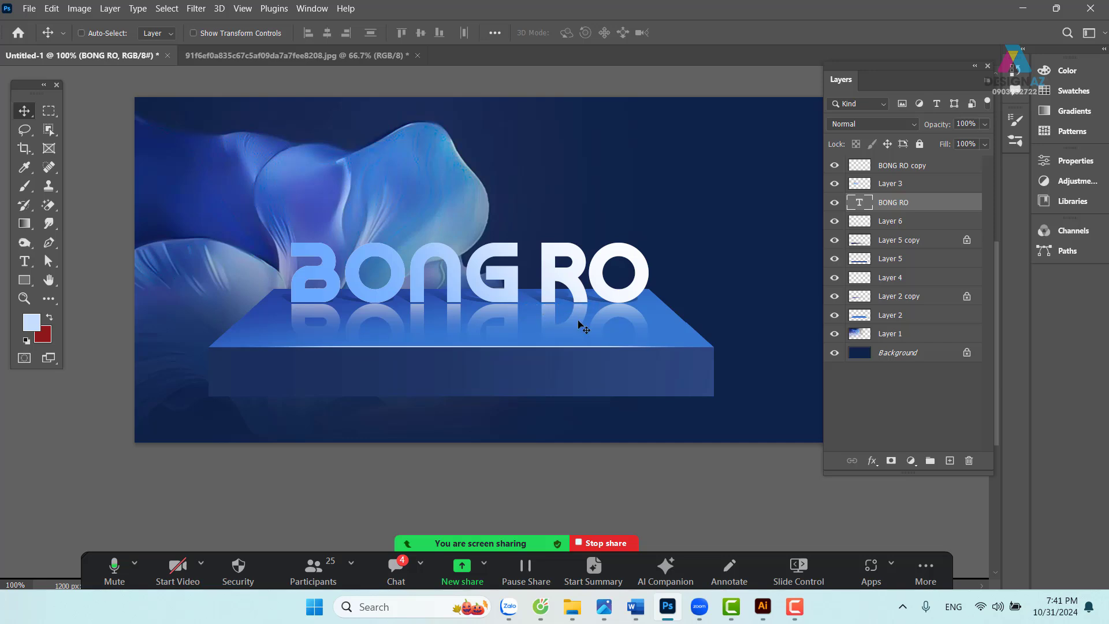
pyautogui.keyDown('ctrl'); pyautogui.click(859, 210); pyautogui.keyUp('ctrl')
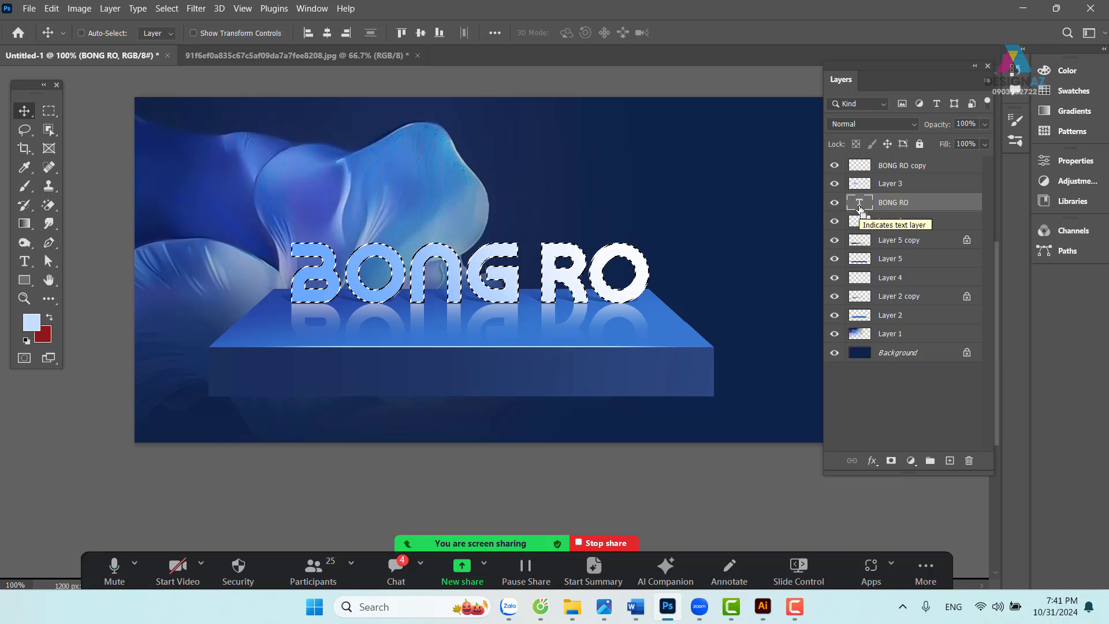
pyautogui.click(950, 461)
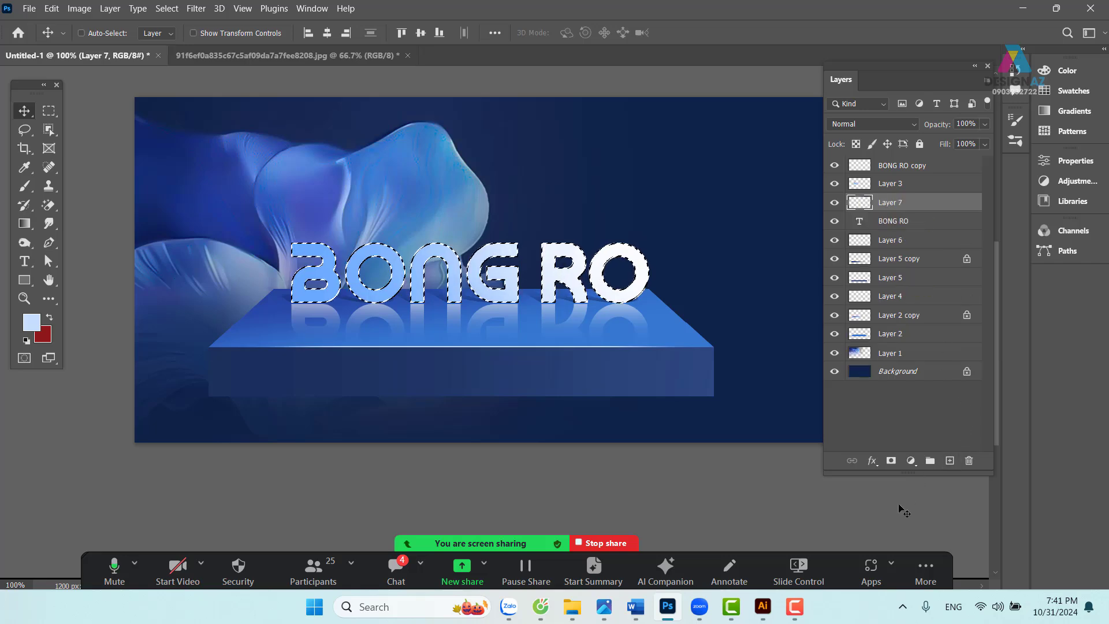
pyautogui.hotkey('ctrl', '+')
pyautogui.moveTo(435, 283); pyautogui.dragTo(483, 340)
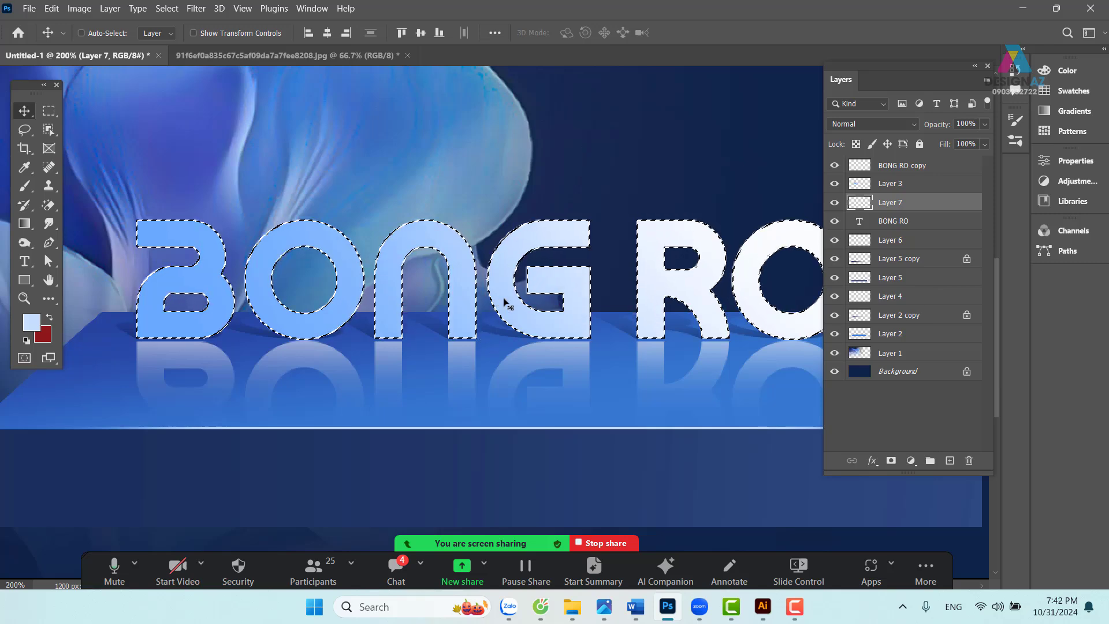
# - Stroke the letter selection with 3 px white, deselect, and bring Layer 7 to the top
pyautogui.press('m')
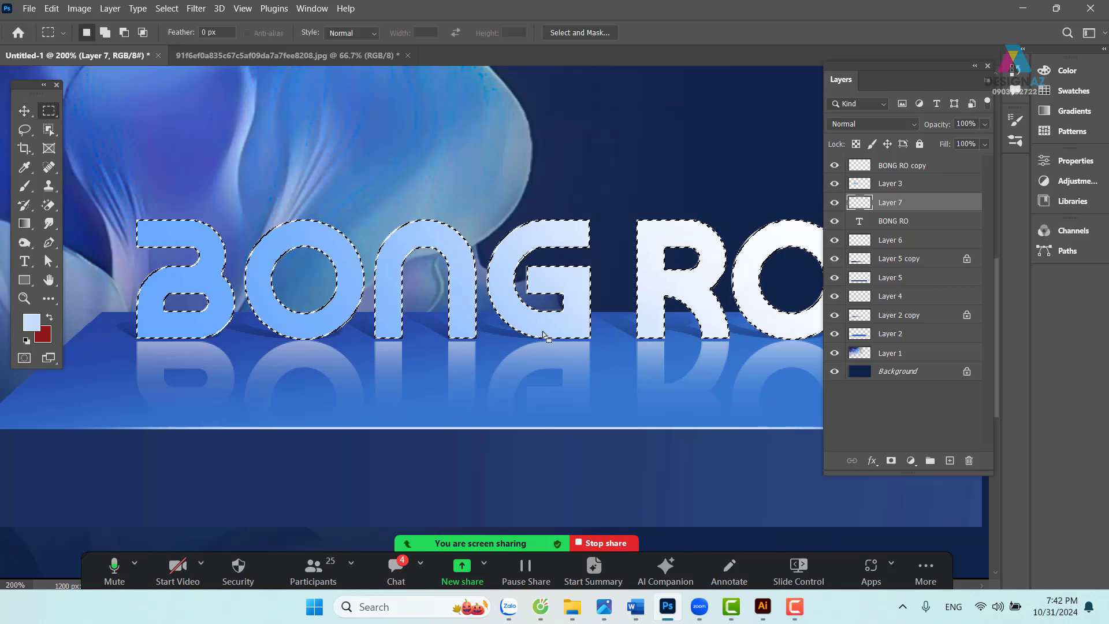
pyautogui.rightClick(544, 317)
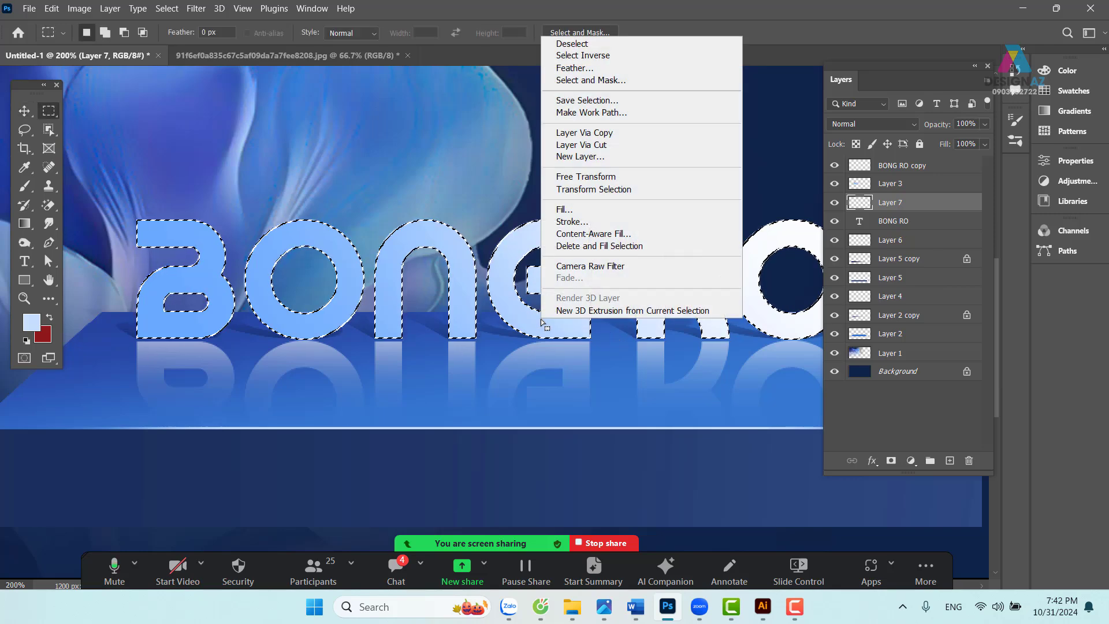
pyautogui.click(585, 223)
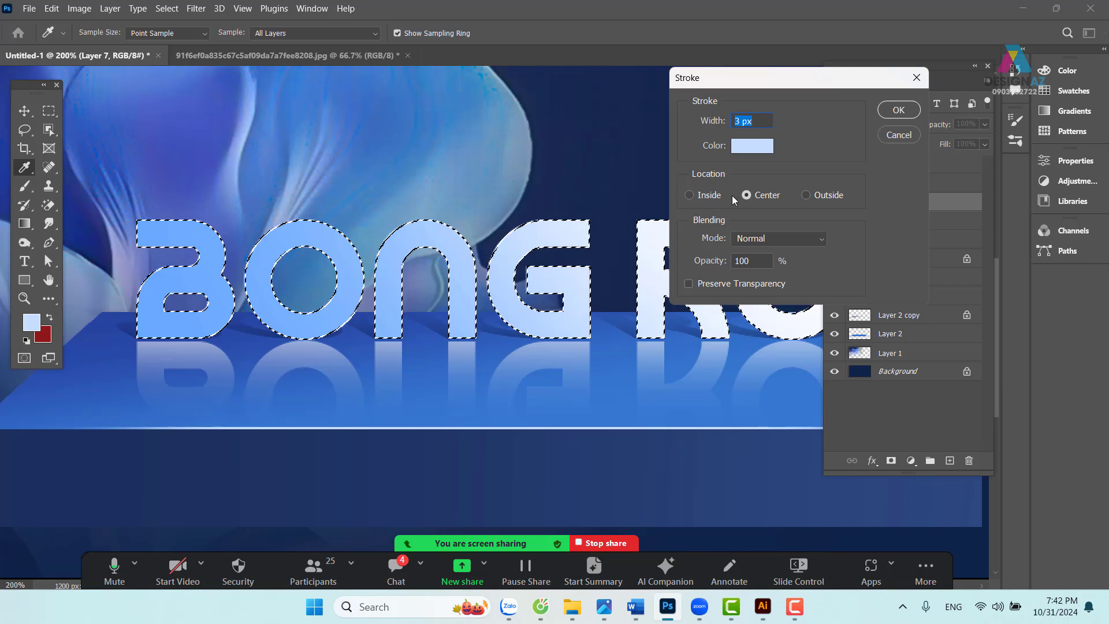
pyautogui.click(752, 146)
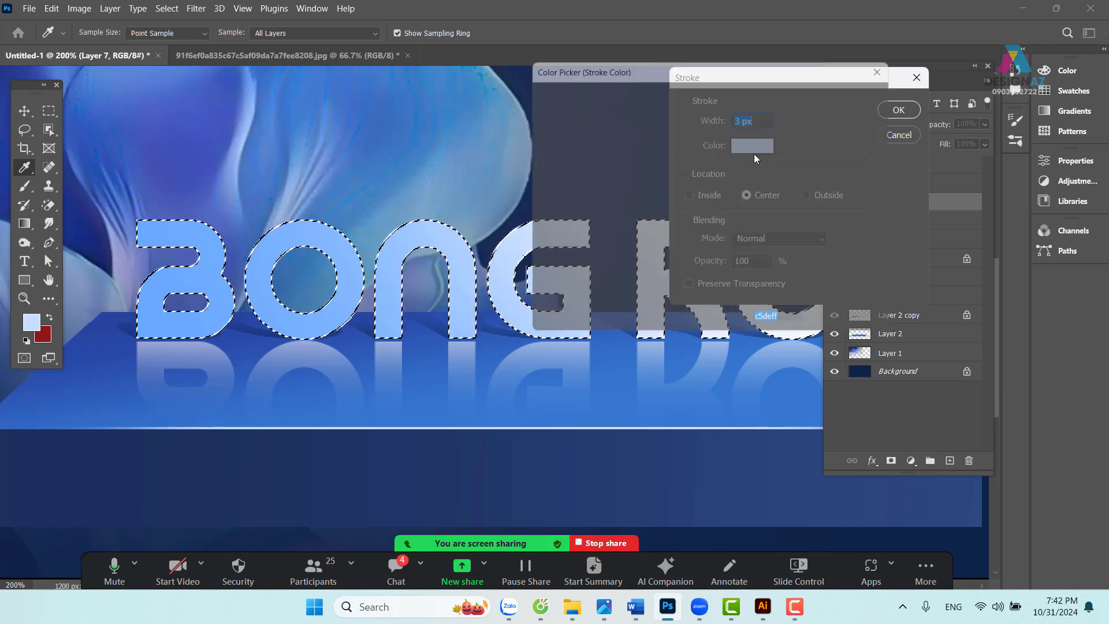
pyautogui.moveTo(549, 147); pyautogui.dragTo(507, 71)
pyautogui.click(854, 90)
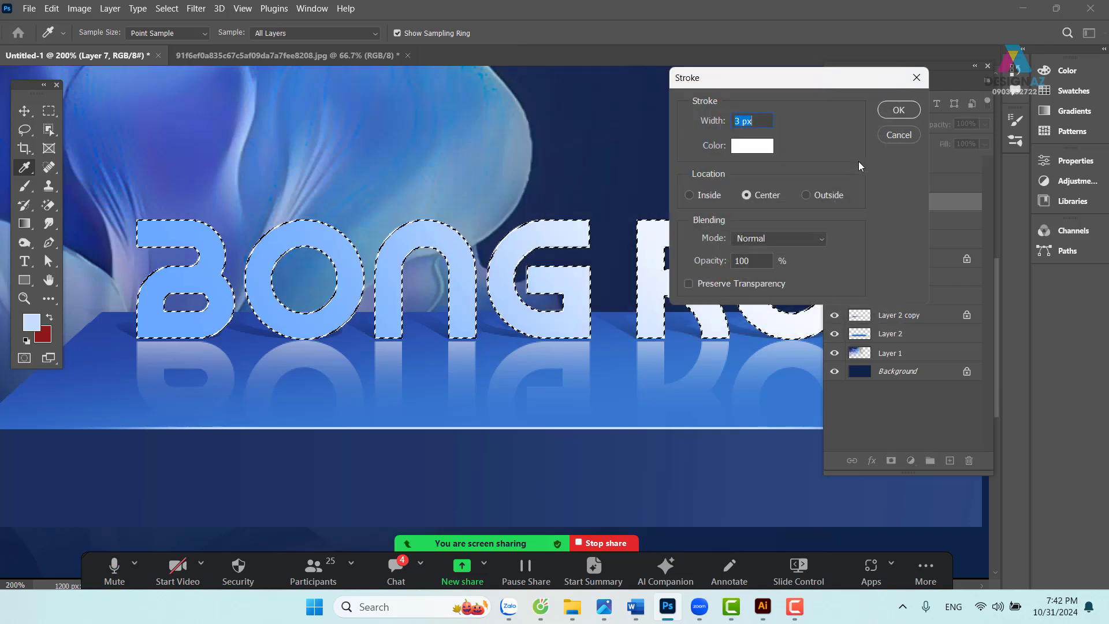
pyautogui.click(900, 109)
pyautogui.press('m')
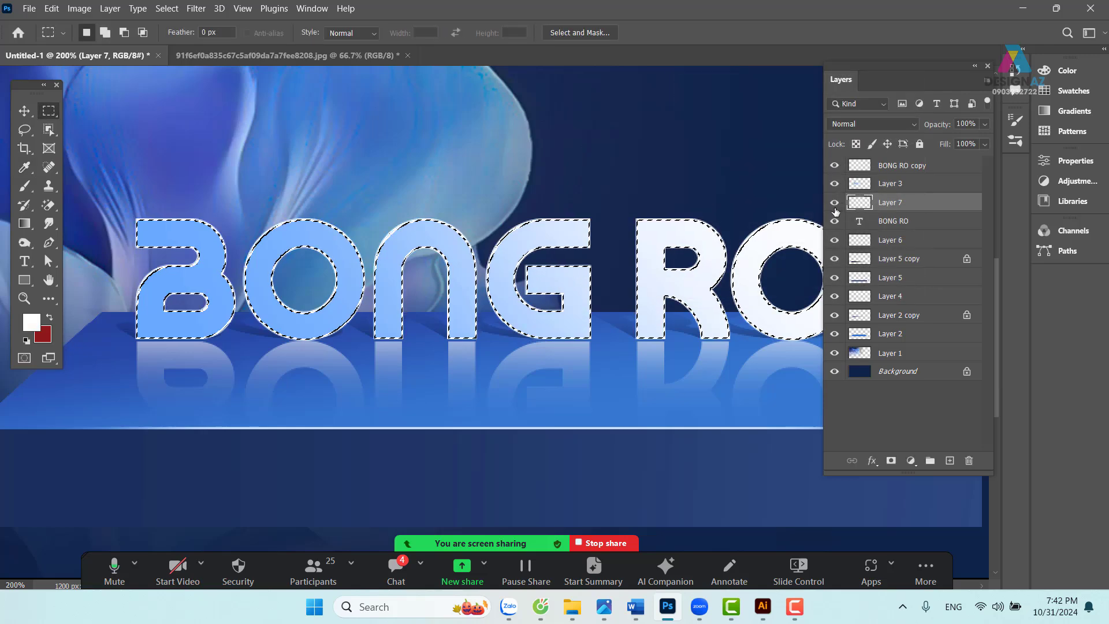
pyautogui.hotkey('ctrl', 'd')
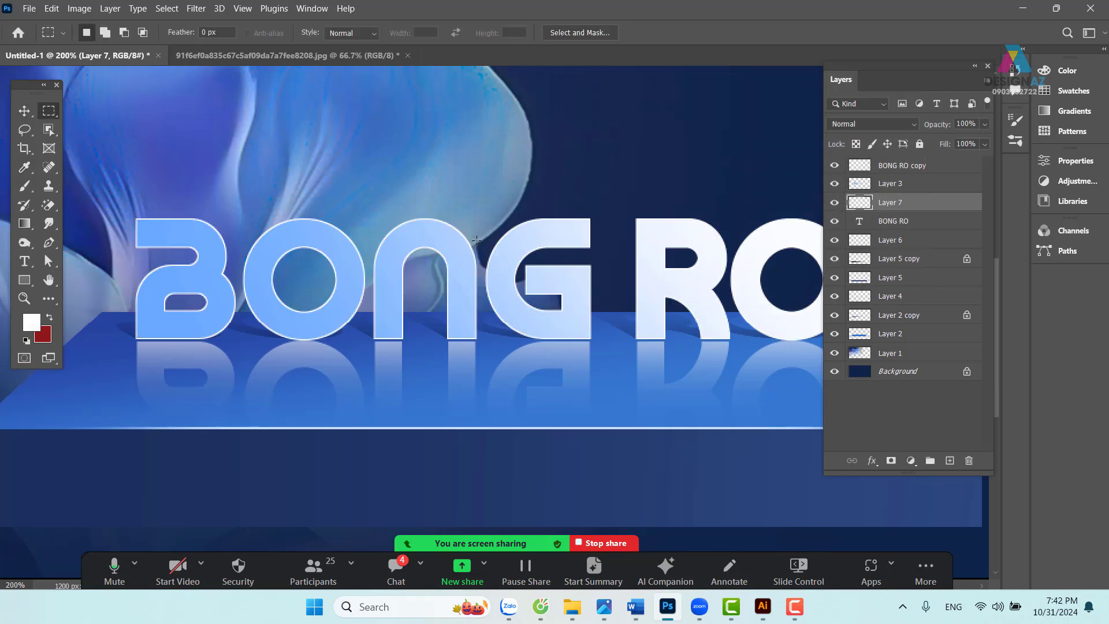
pyautogui.hotkey('ctrl', 'shift', ']')
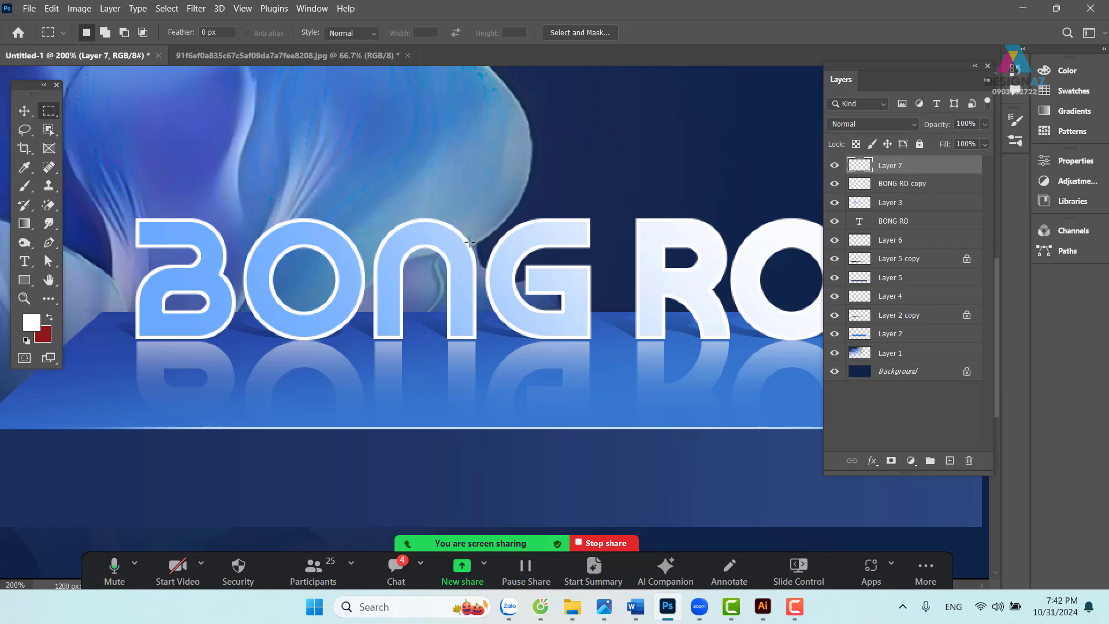
pyautogui.hotkey('ctrl', '-')
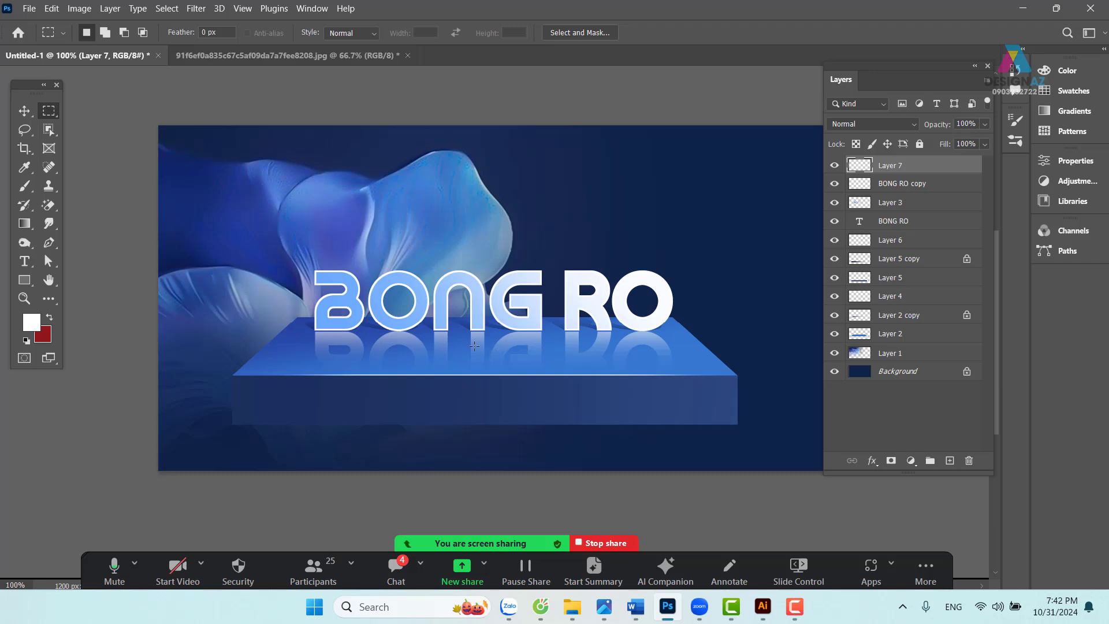
# - Feather a selection across the letters' base and reflection by 50 px, then deselect
pyautogui.moveTo(201, 380); pyautogui.dragTo(807, 316)
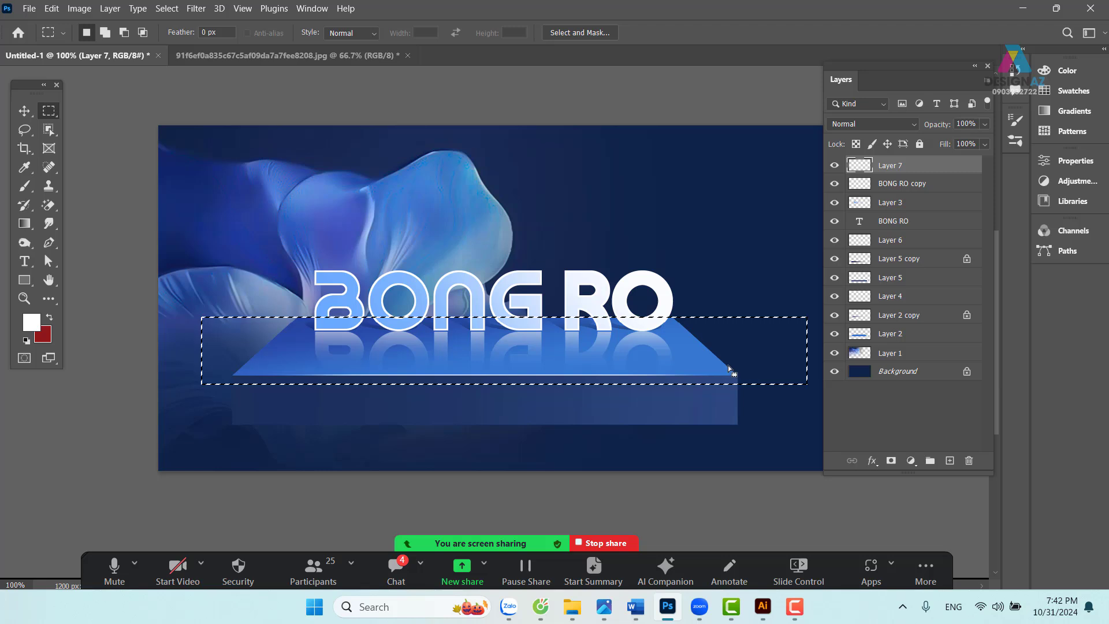
pyautogui.hotkey('shift', 'F6')
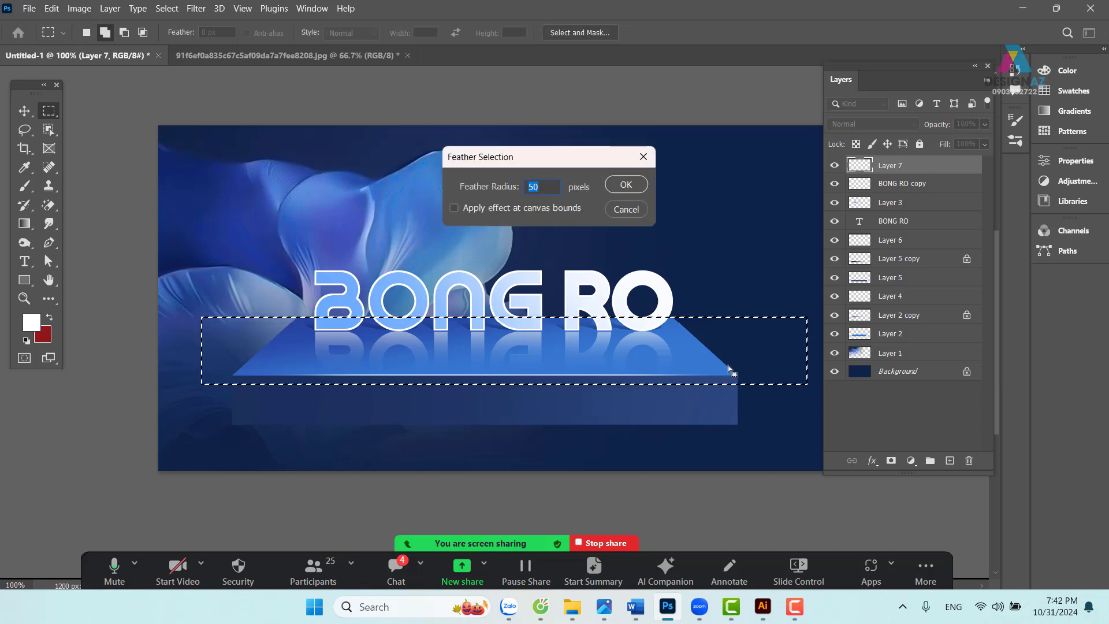
pyautogui.press('Return')
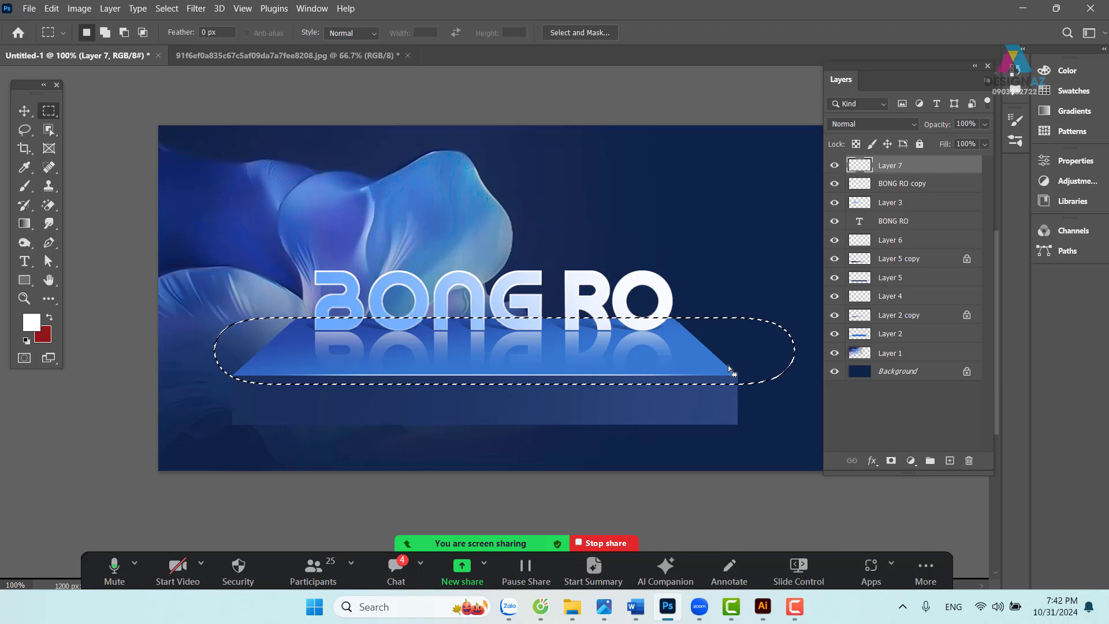
pyautogui.press('v')
pyautogui.hotkey('ctrl', 'd')
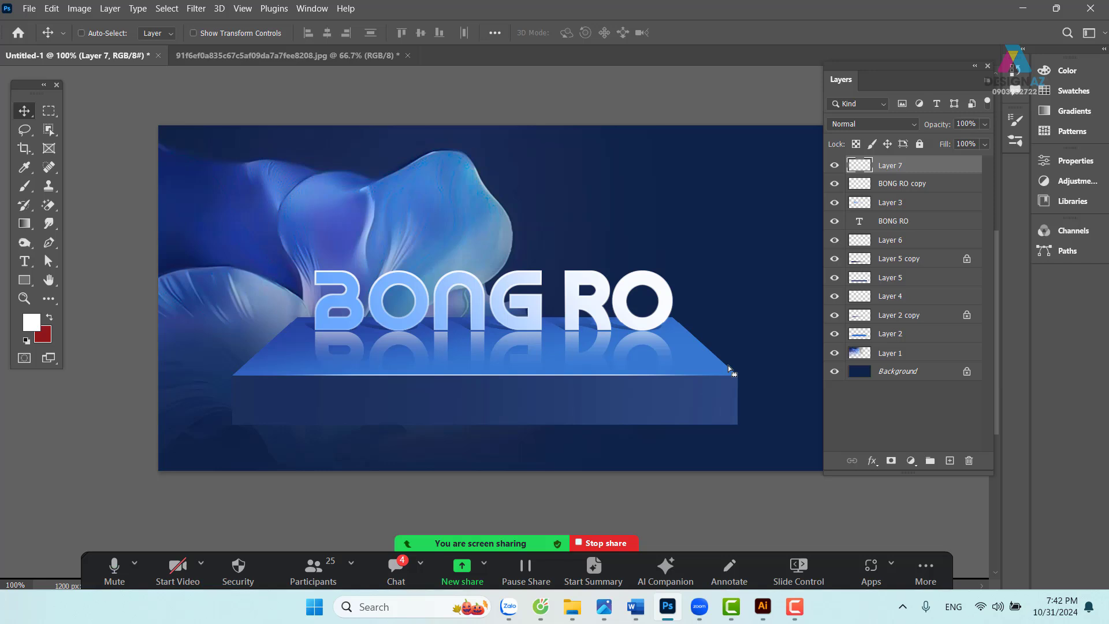
# - Zoom to 200% on the lettering and try lifting the white outline, then undo
pyautogui.hotkey('ctrl', '+')
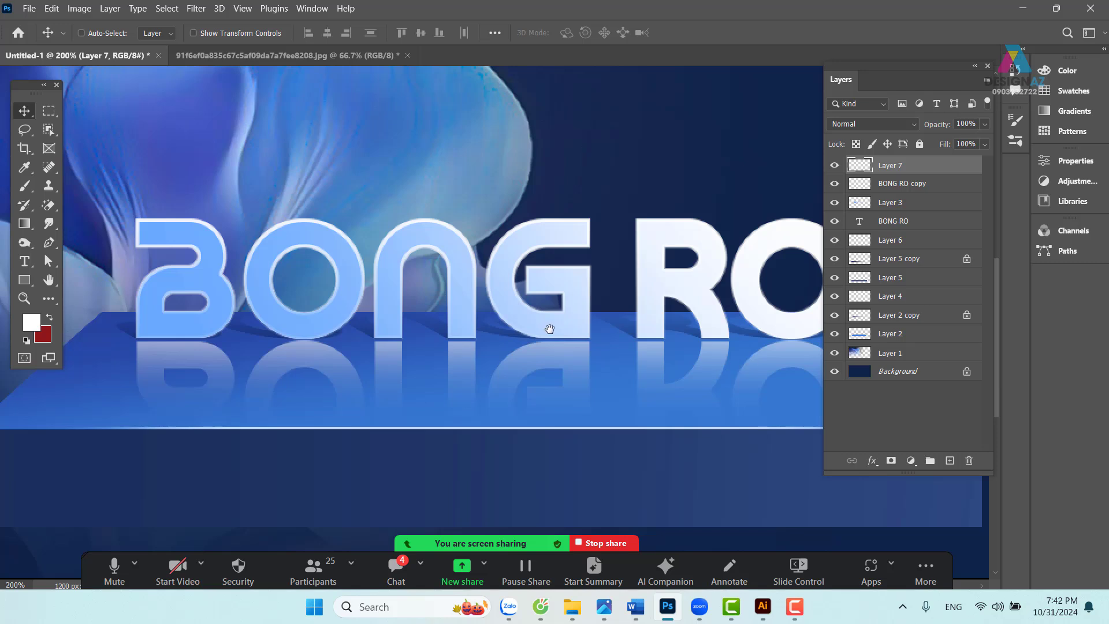
pyautogui.moveTo(434, 278); pyautogui.dragTo(465, 273)
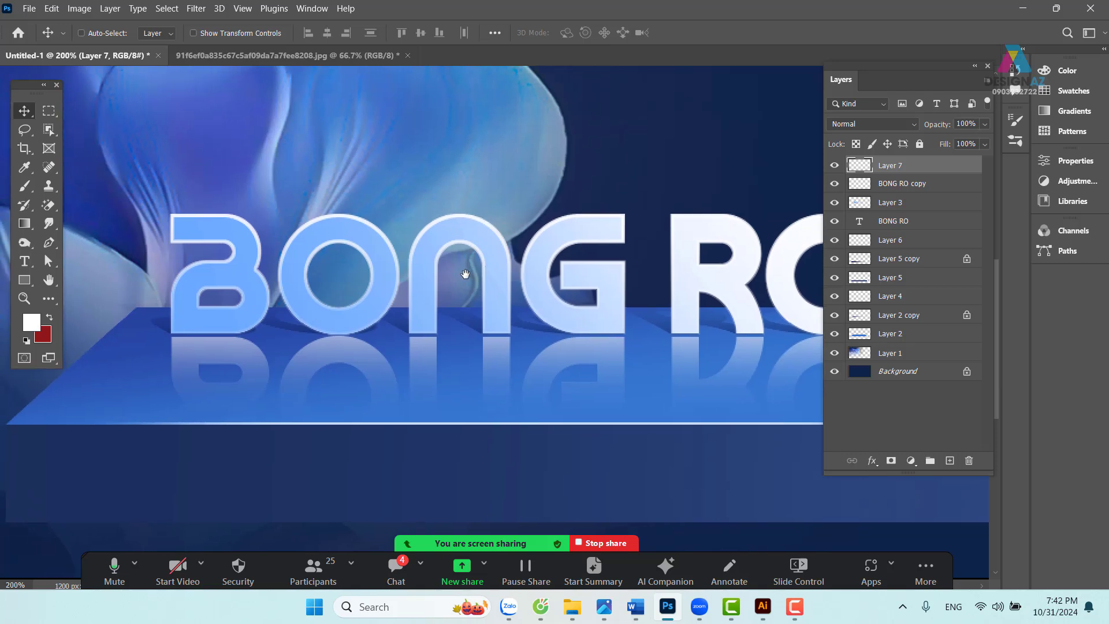
pyautogui.moveTo(361, 226); pyautogui.dragTo(368, 155)
pyautogui.hotkey('ctrl', 'z')
# - Duplicate the white outline as Layer 7 copy and shift it above the BONG RO text
pyautogui.hotkey('ctrl', 'j')
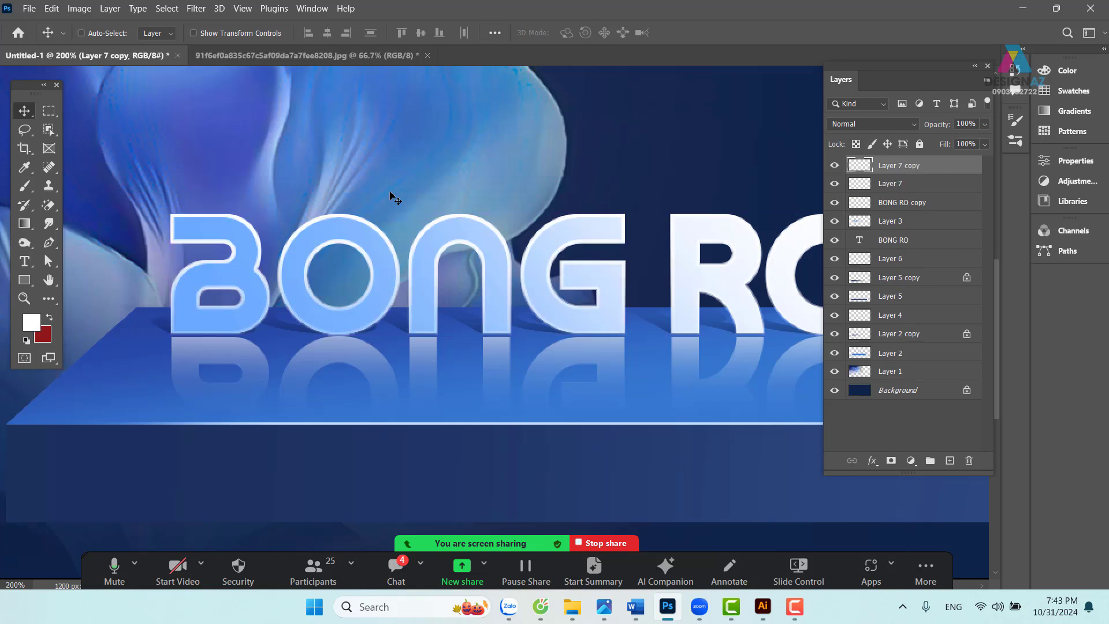
pyautogui.moveTo(456, 225); pyautogui.dragTo(454, 157)
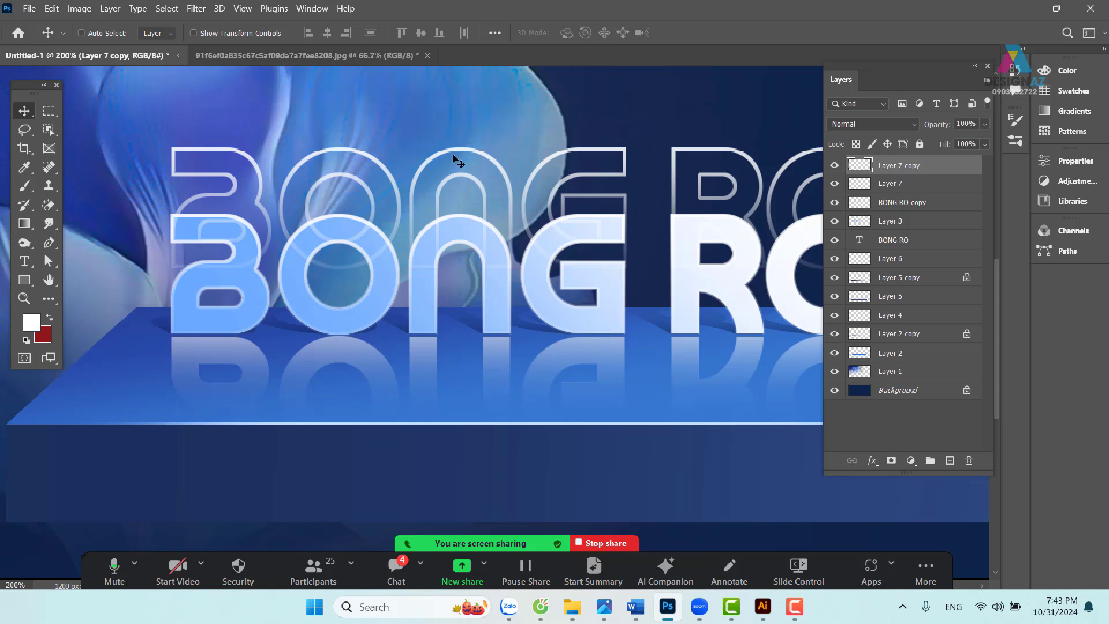
pyautogui.moveTo(624, 234); pyautogui.dragTo(530, 314)
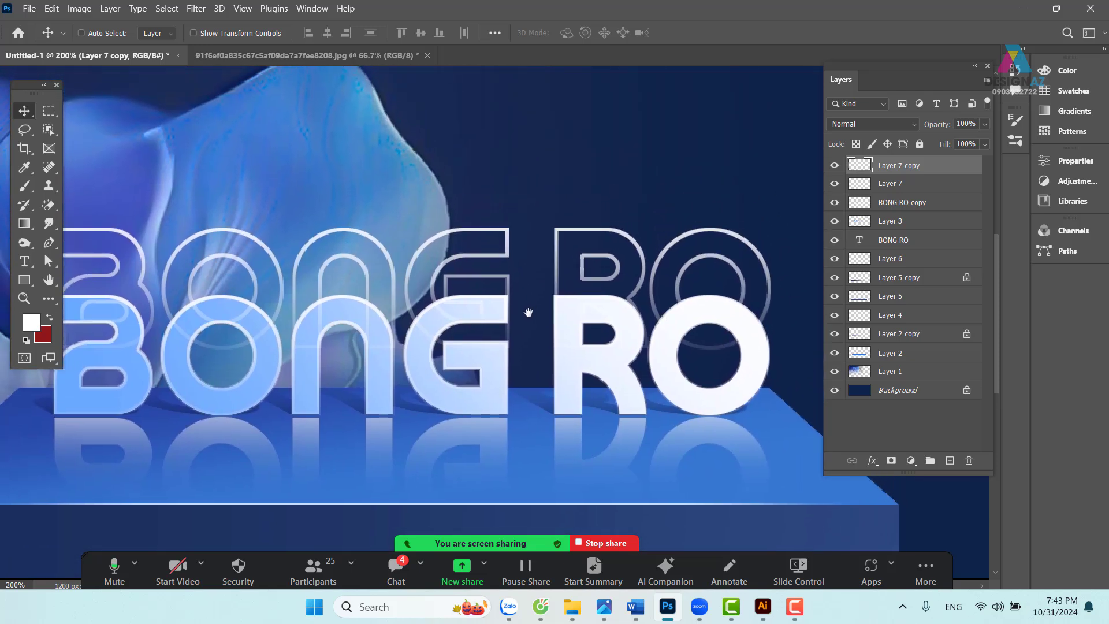
# - Lock Layer 7 copy's transparent pixels and fill it with a medium blue sampled from the flower
pyautogui.click(856, 143)
pyautogui.press('i')
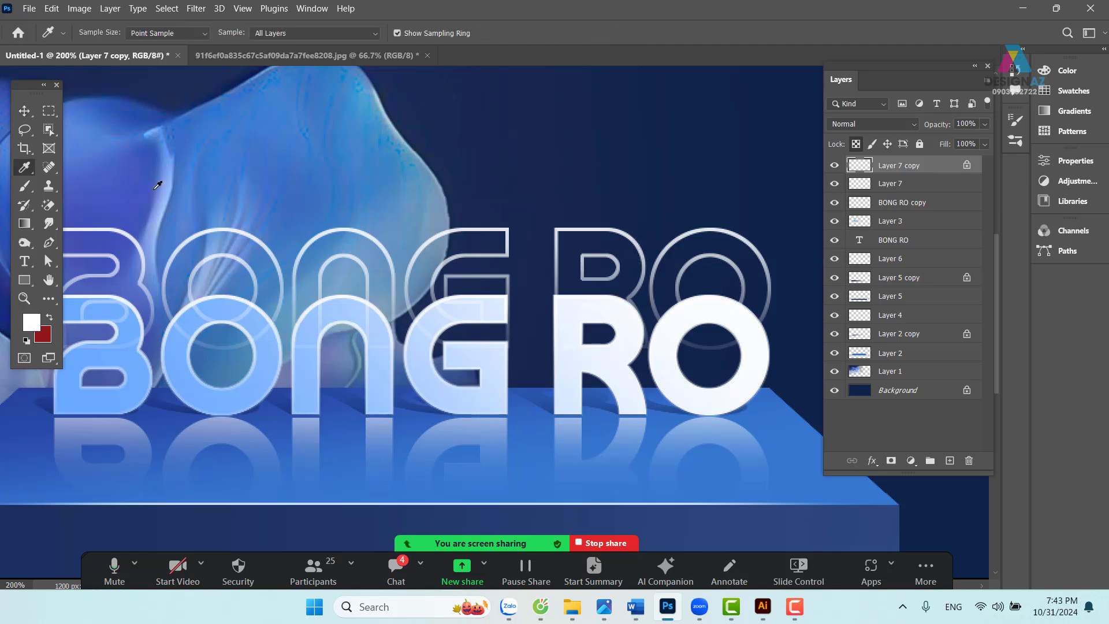
pyautogui.click(211, 235)
pyautogui.hotkey('alt', 'BackSpace')
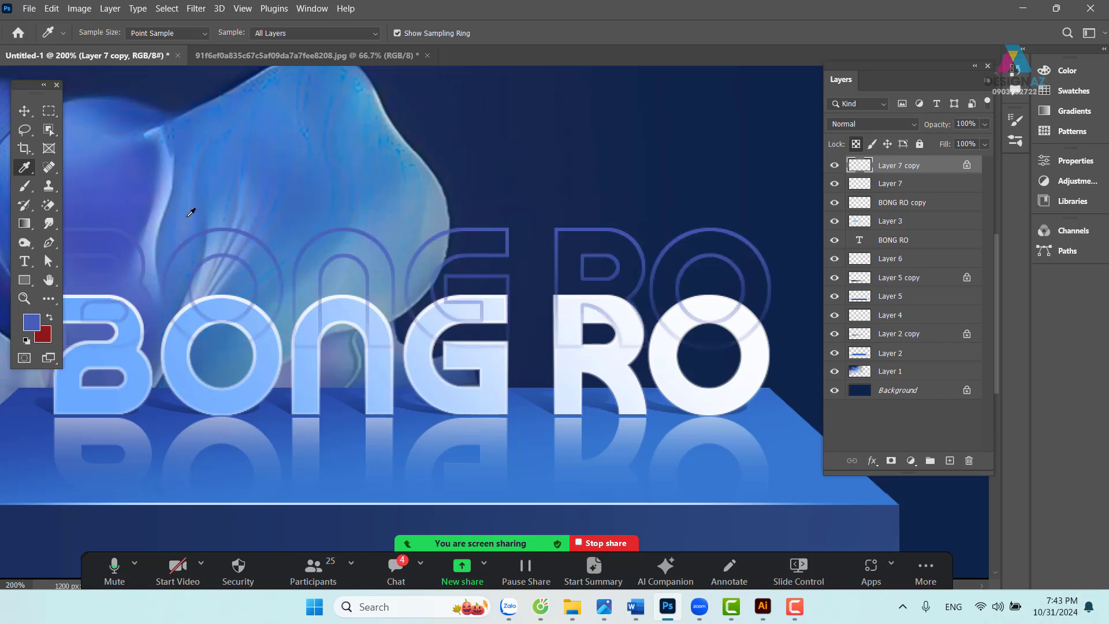
# - Move the blue outline below Layer 7 and nudge it a few pixels left and down
pyautogui.click(24, 111)
pyautogui.moveTo(438, 305); pyautogui.dragTo(553, 352)
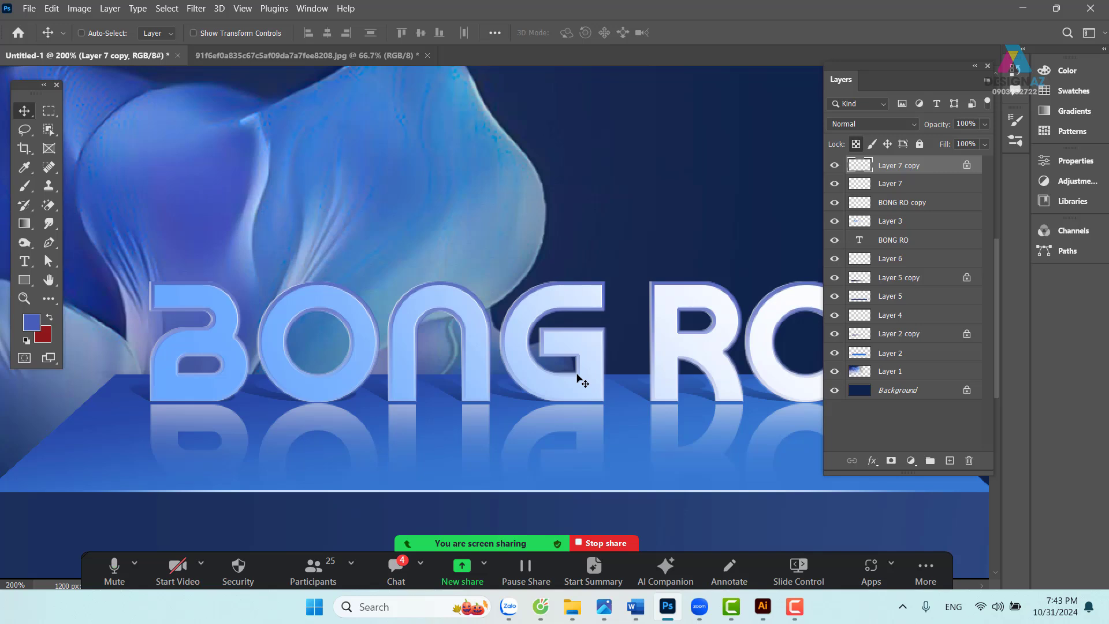
pyautogui.hotkey('ctrl', '[')
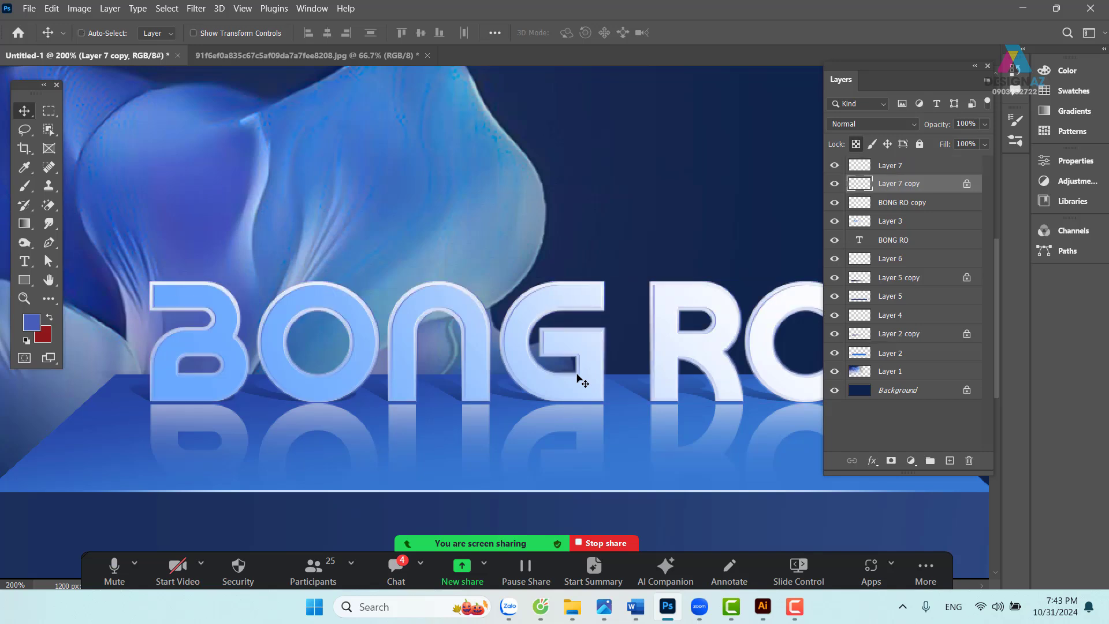
pyautogui.press('Left')
pyautogui.press('Left')
pyautogui.press('Left')
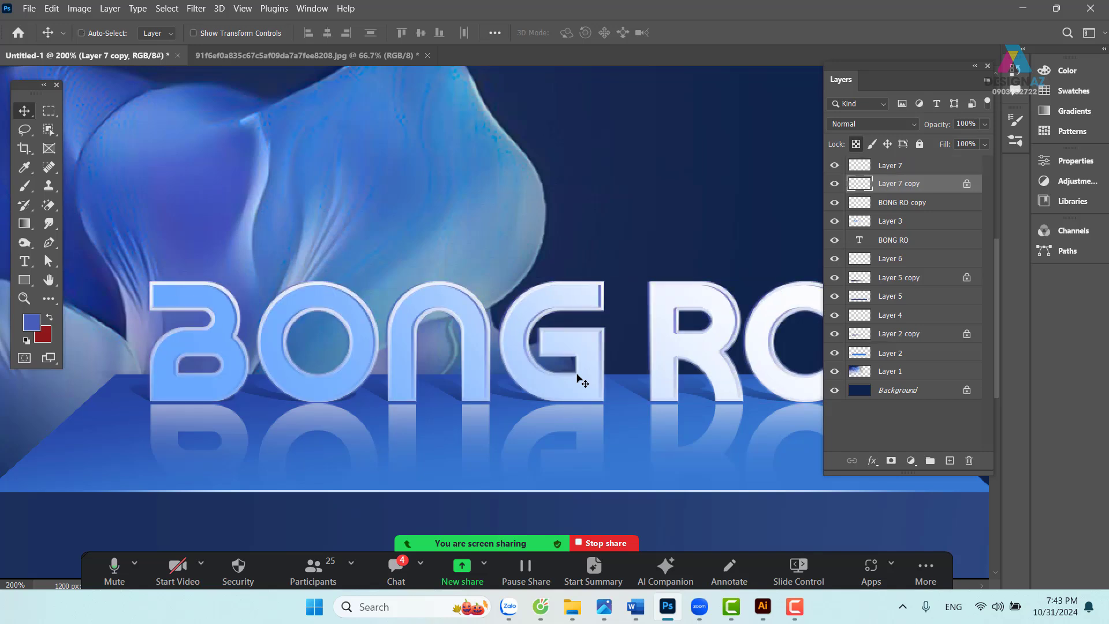
pyautogui.press('Down')
pyautogui.press('Down')
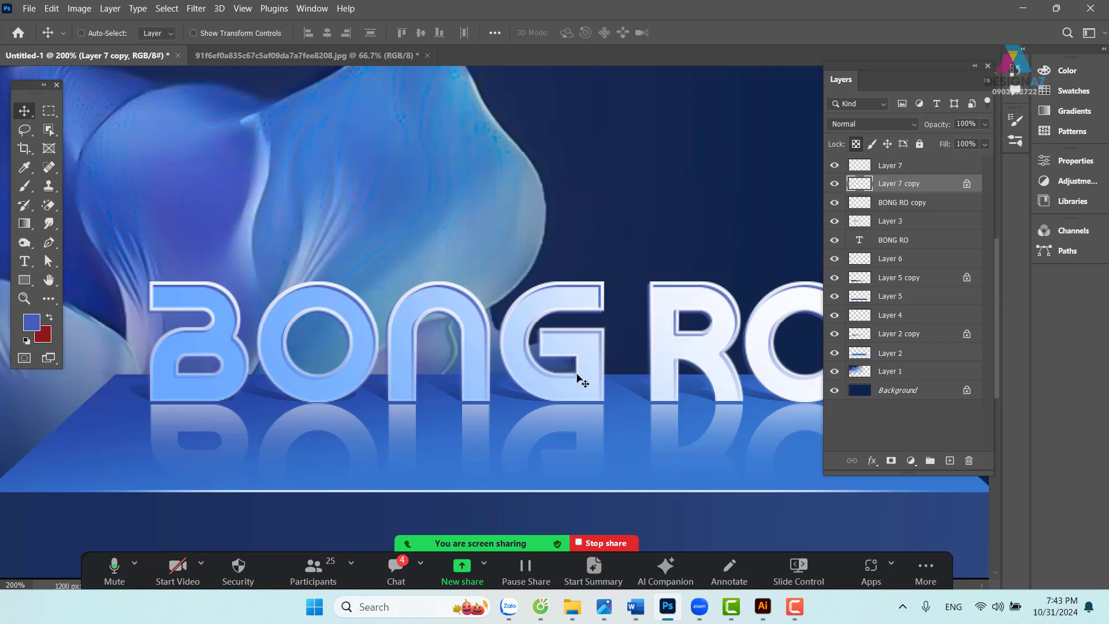
# - Check the whole banner, then set Layer 7 copy to 50% opacity at 200% zoom
pyautogui.hotkey('ctrl', '-')
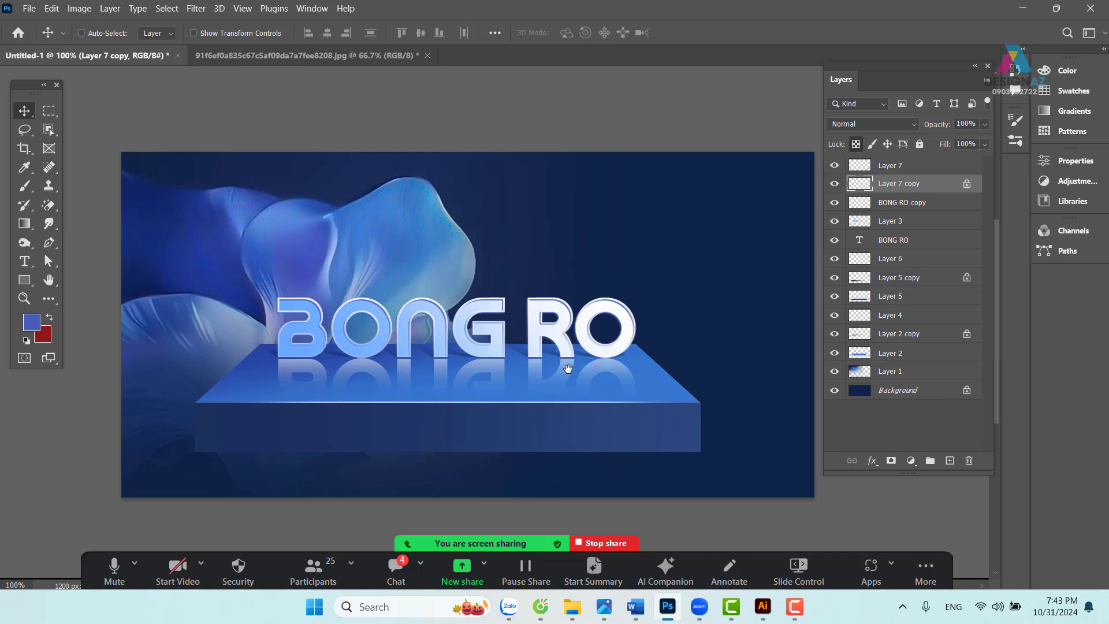
pyautogui.hotkey('ctrl', '+')
pyautogui.moveTo(471, 330); pyautogui.dragTo(489, 332)
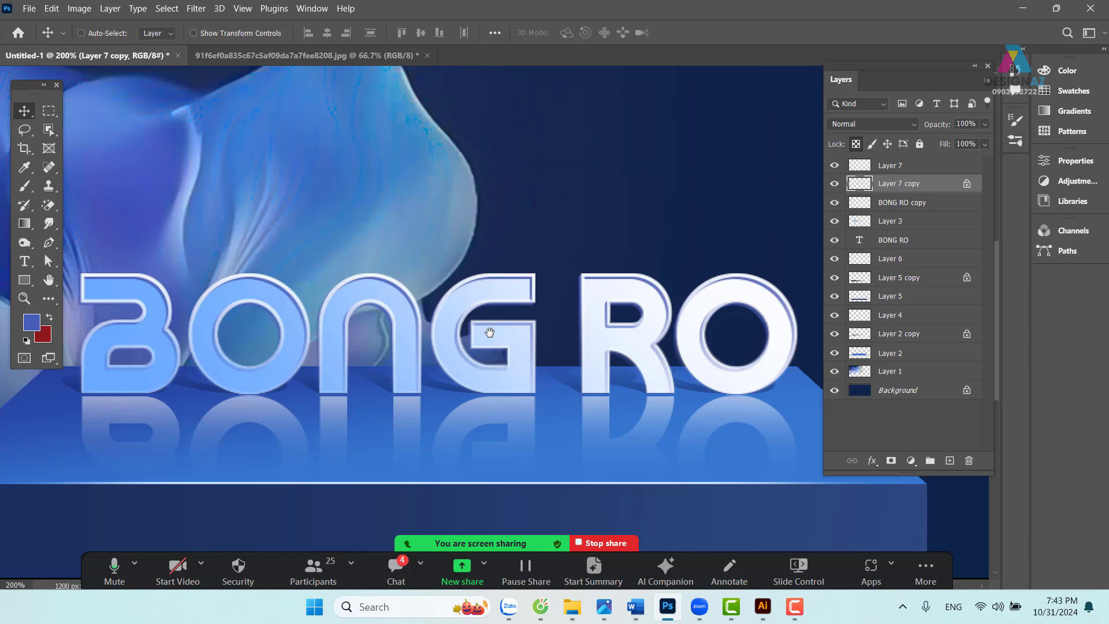
pyautogui.press('5')
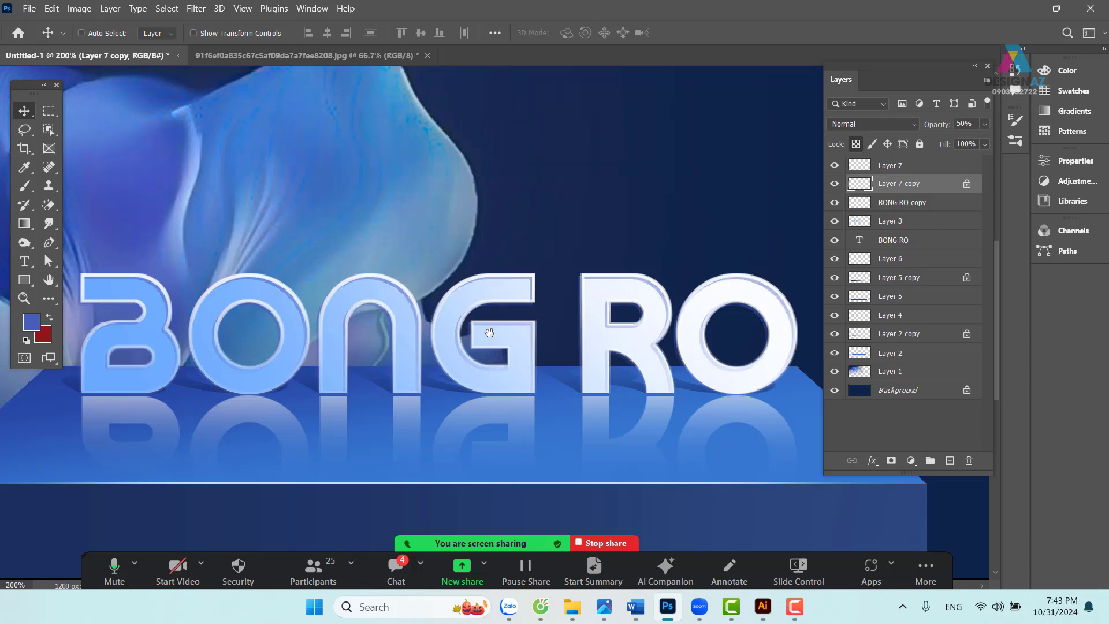
# - Set Layer 7 copy to 70% opacity and zoom out to see the whole banner
pyautogui.press('7')
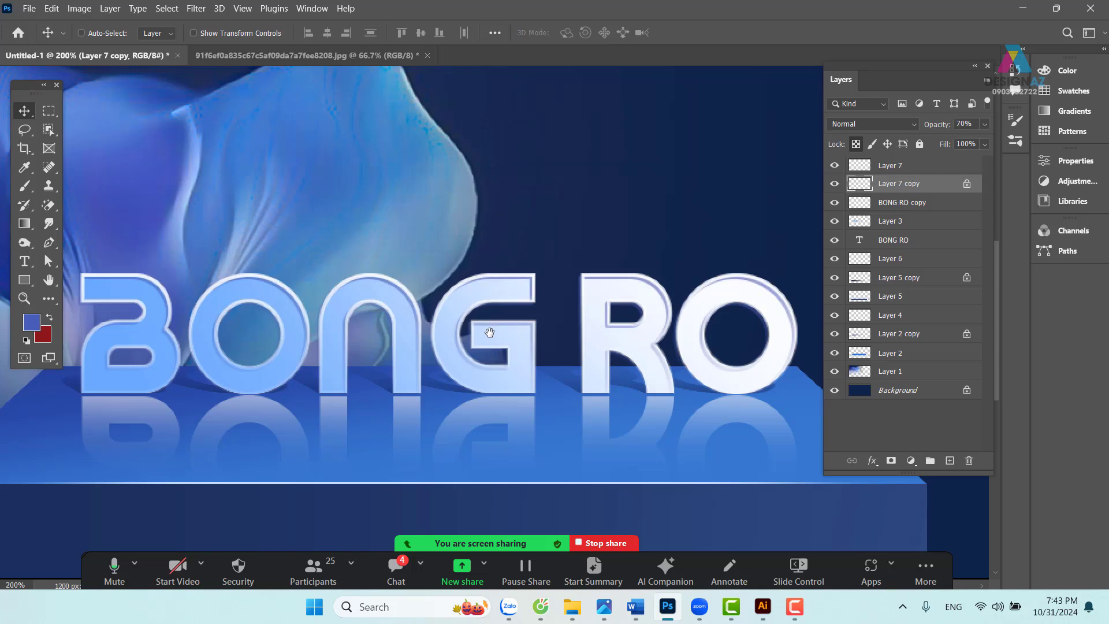
pyautogui.hotkey('ctrl', '-')
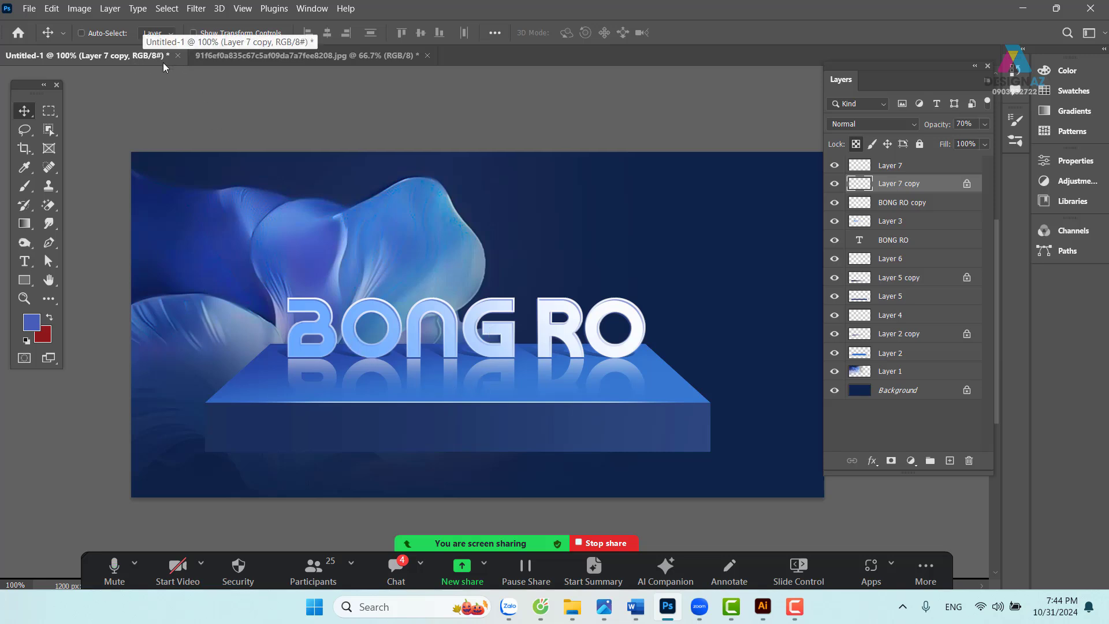
# - Close Untitled-1 and the flower photo, choosing not to save changes in either
pyautogui.click(178, 55)
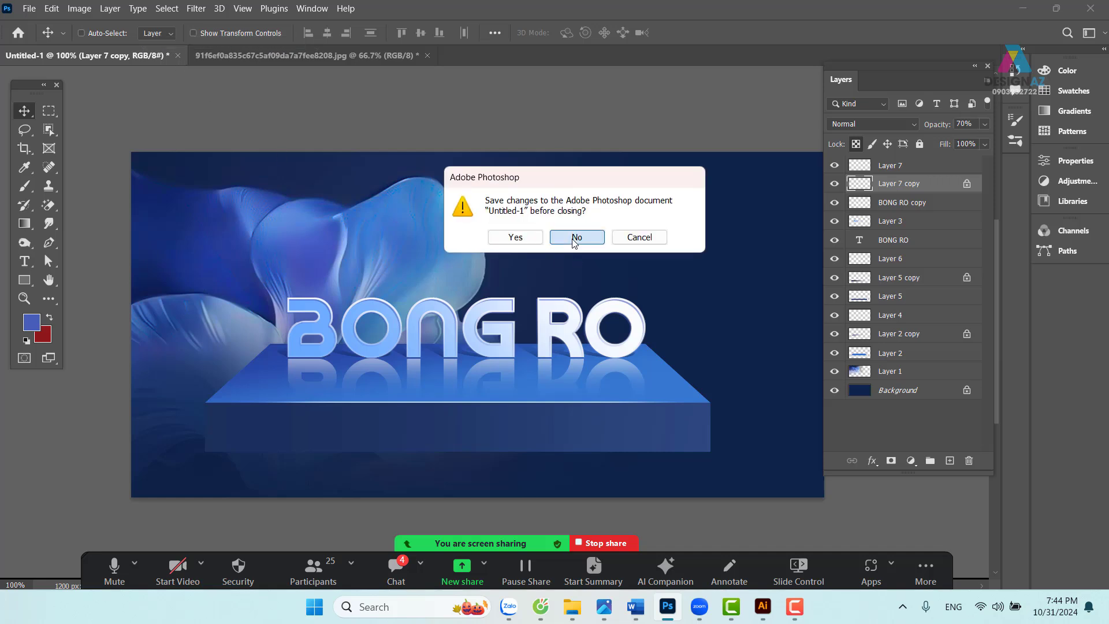
pyautogui.click(574, 237)
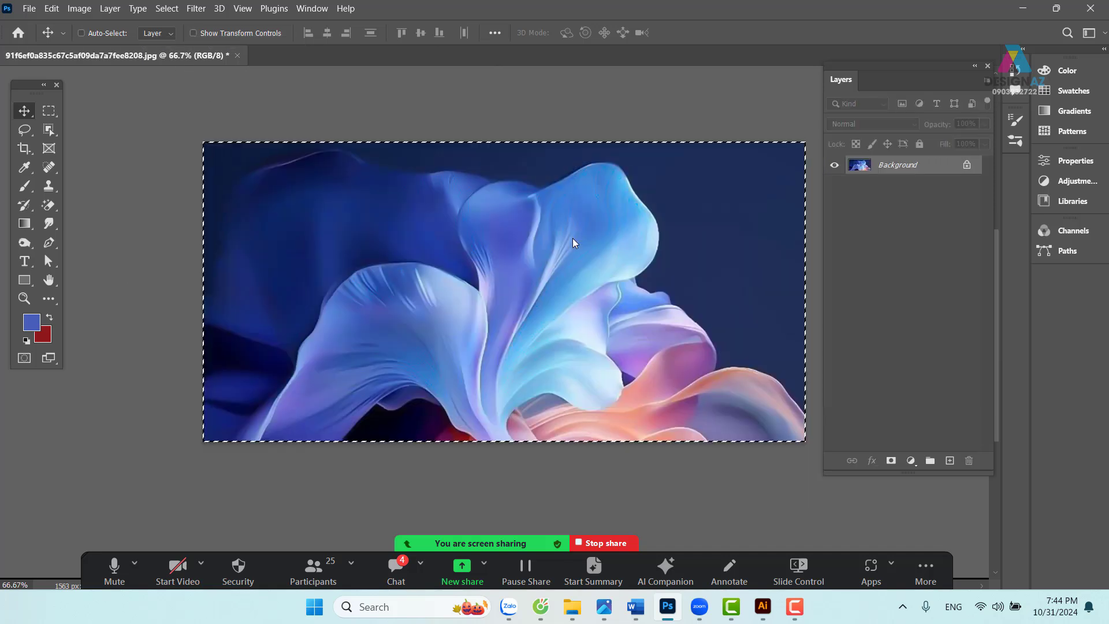
pyautogui.click(237, 55)
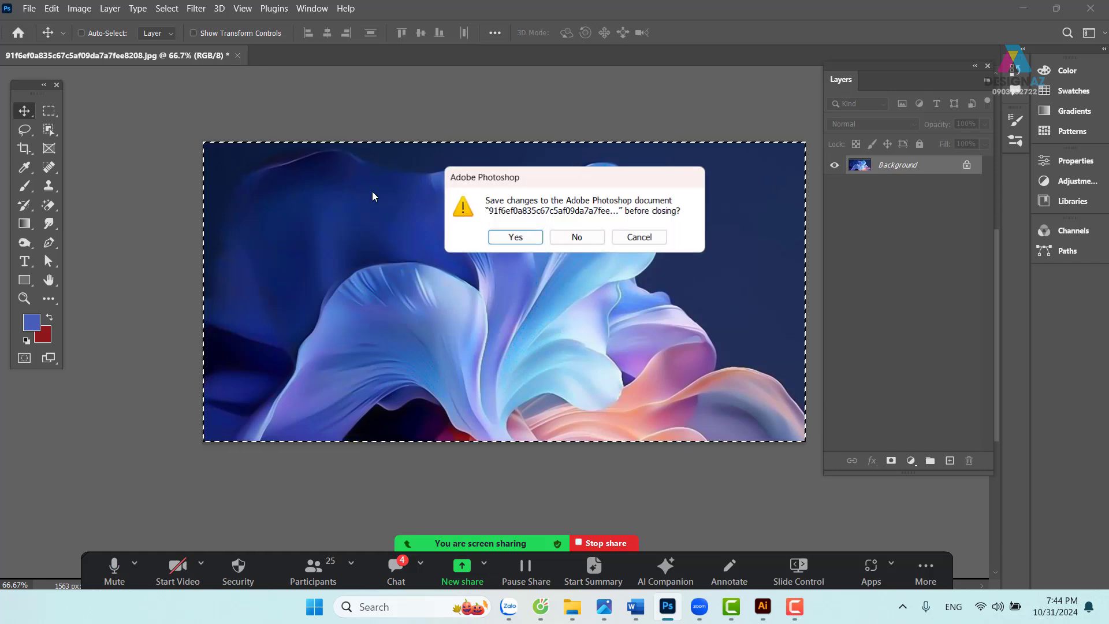
pyautogui.click(576, 237)
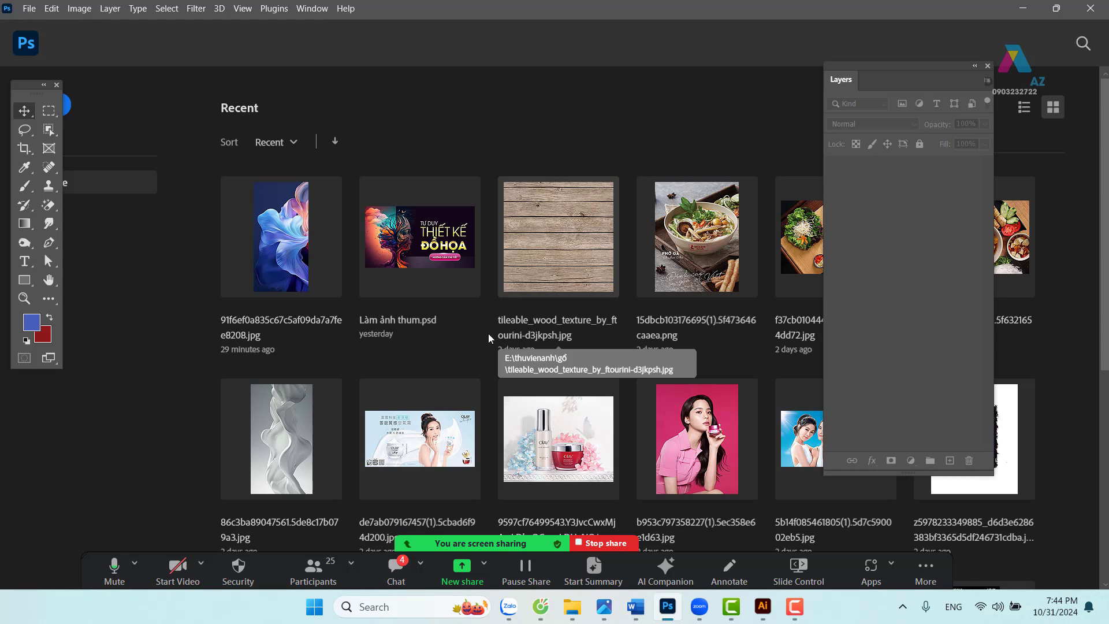
# - Start a new blank document and set its width to 1200 px
pyautogui.click(29, 9)
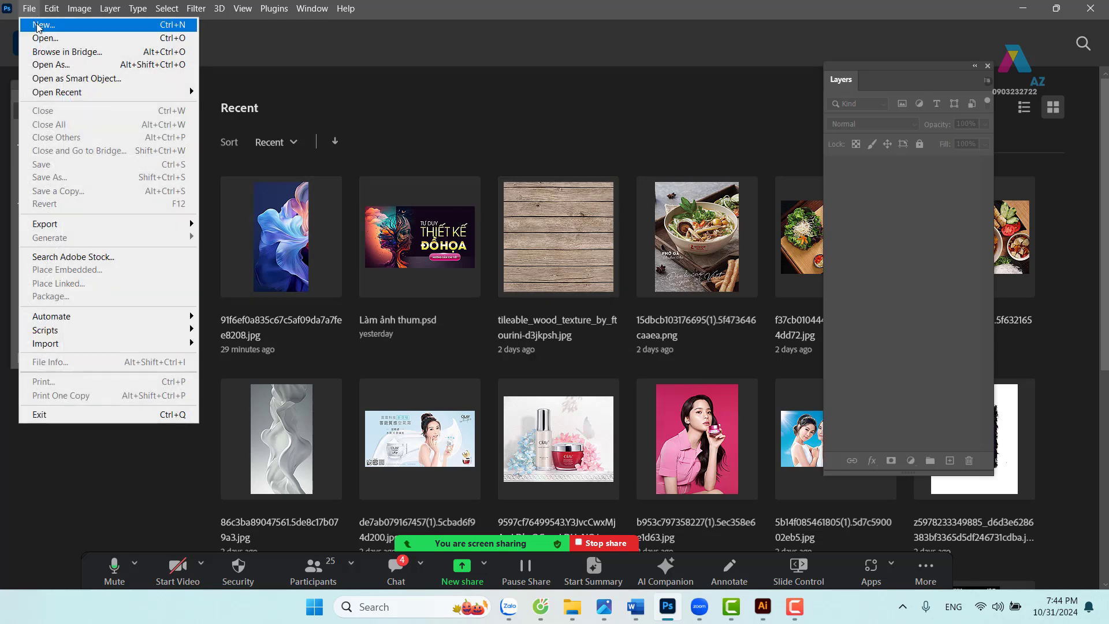
pyautogui.click(36, 20)
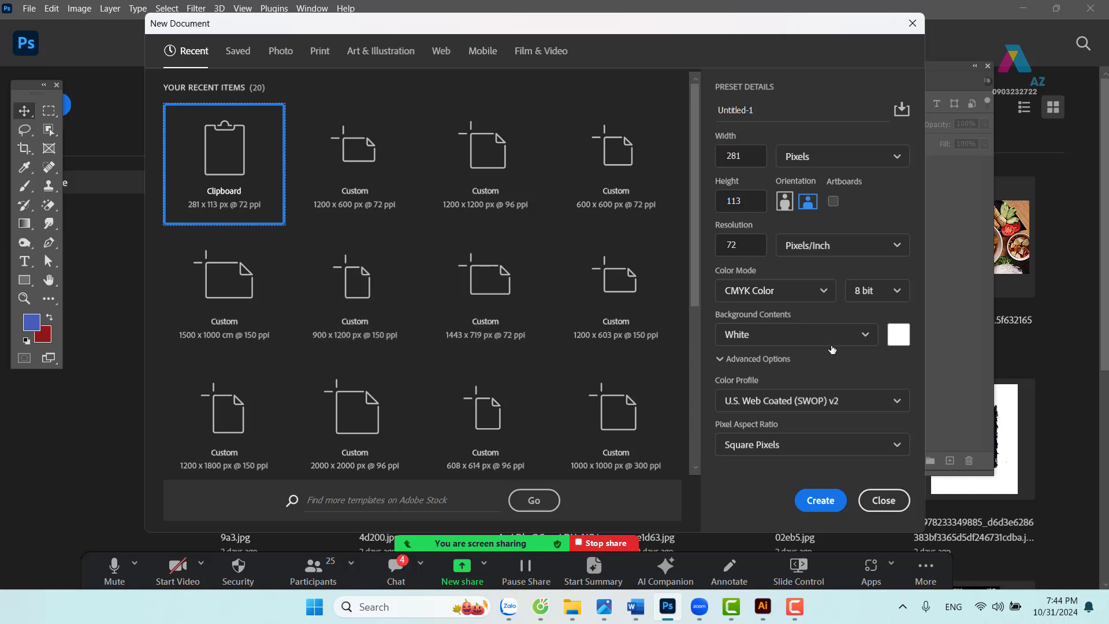
pyautogui.click(730, 157)
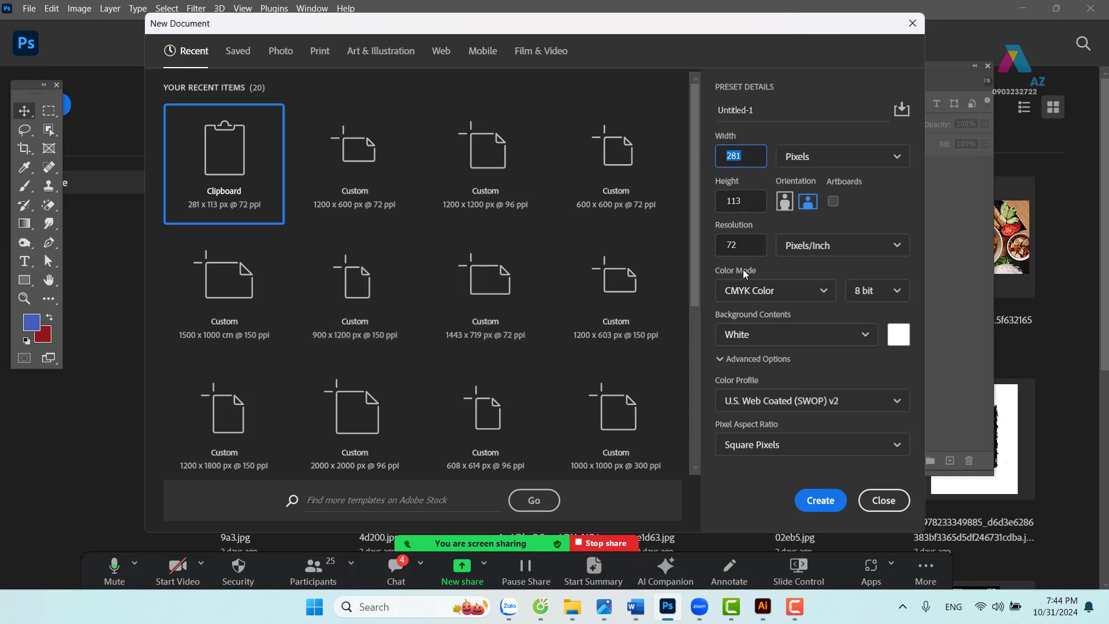
pyautogui.write('12')
pyautogui.moveTo(751, 157); pyautogui.dragTo(694, 150)
pyautogui.write('1200')
# - Set height 668 px, resolution 150 ppi and RGB Color, then create the document
pyautogui.moveTo(748, 196); pyautogui.dragTo(720, 214)
pyautogui.write('1')
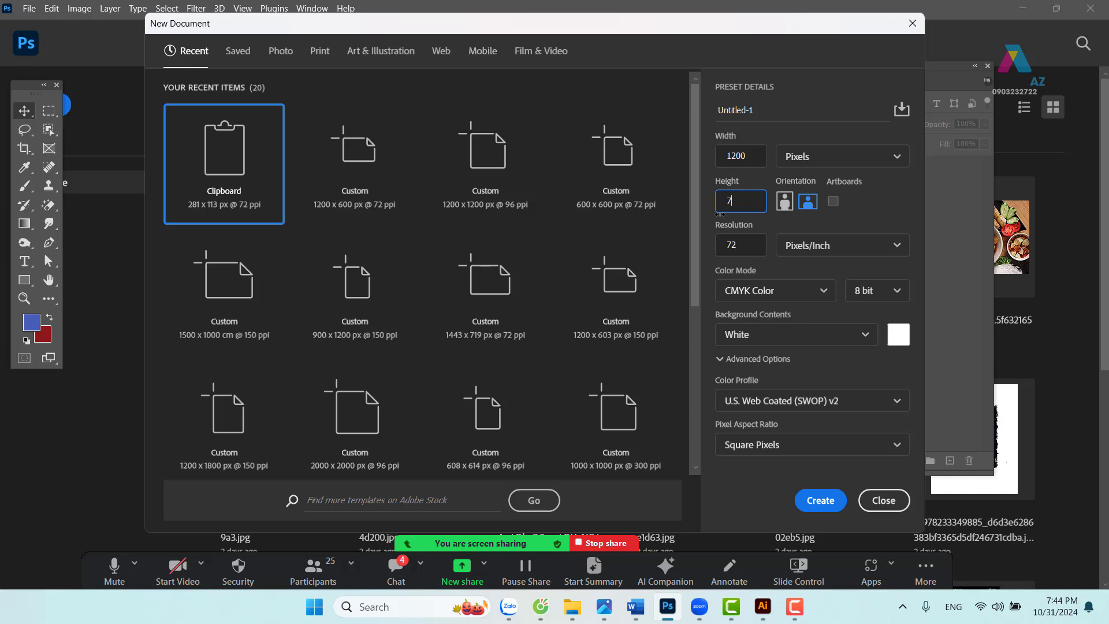
pyautogui.moveTo(753, 202); pyautogui.dragTo(713, 203)
pyautogui.press('BackSpace')
pyautogui.press('BackSpace')
pyautogui.write('6')
pyautogui.press('Tab')
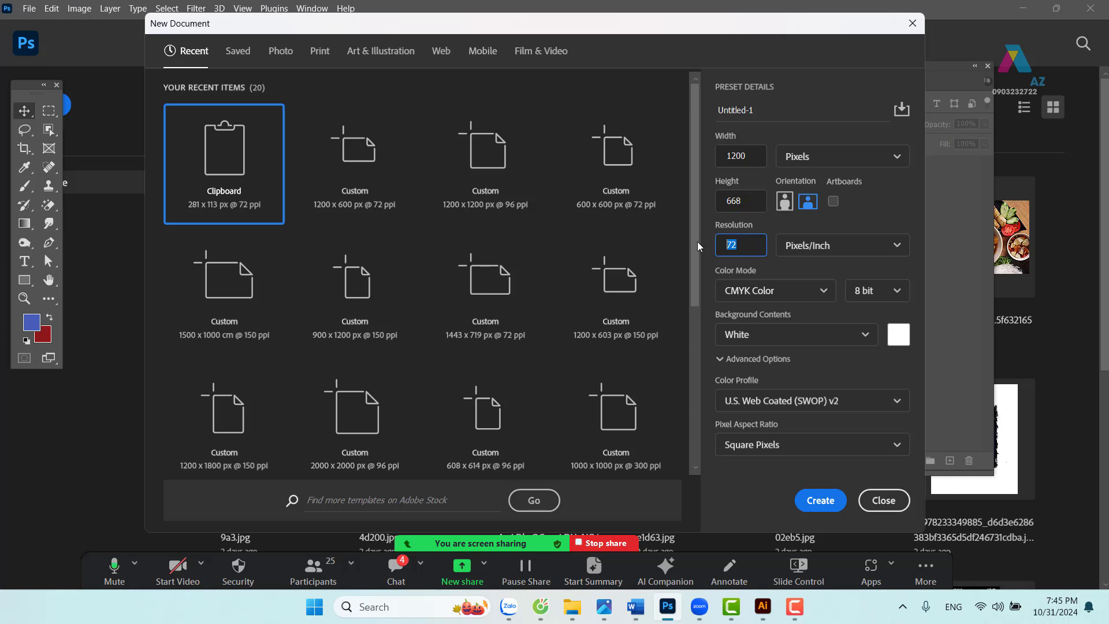
pyautogui.write('150')
pyautogui.click(774, 292)
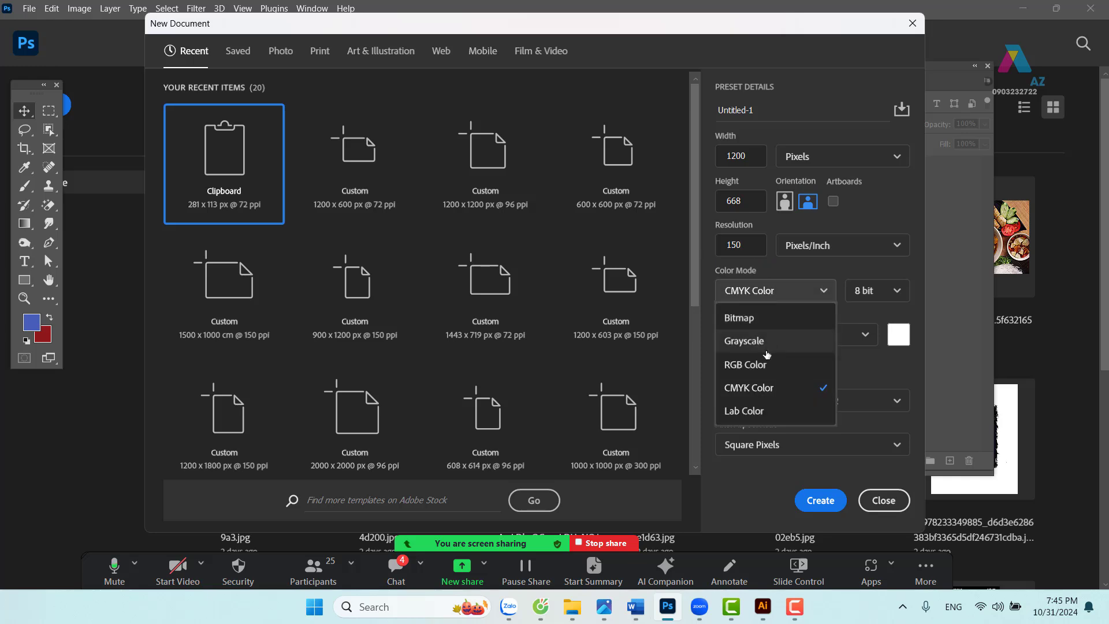
pyautogui.click(761, 370)
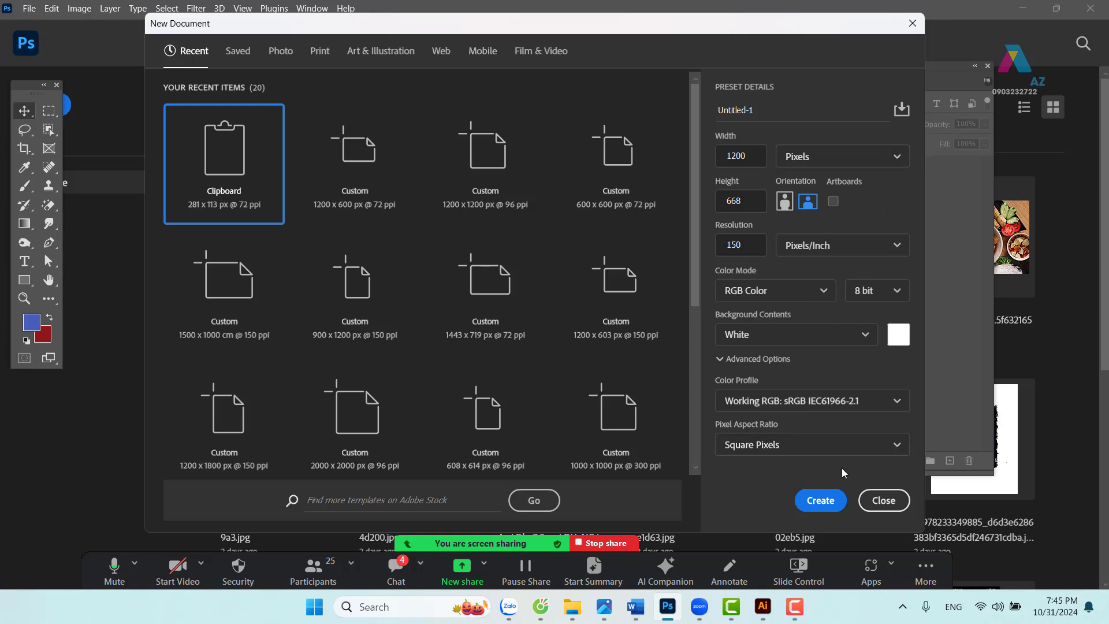
pyautogui.click(830, 504)
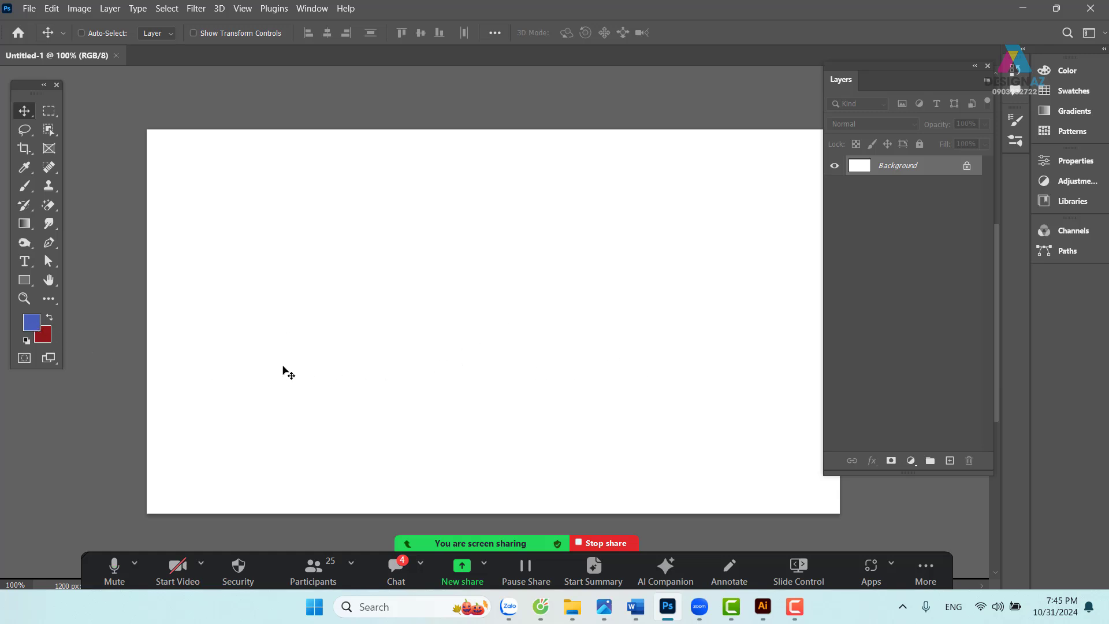
# - Fill the canvas with foreground colour #000e4b and bring up the Open dialog
pyautogui.click(38, 327)
pyautogui.write('000e4b')
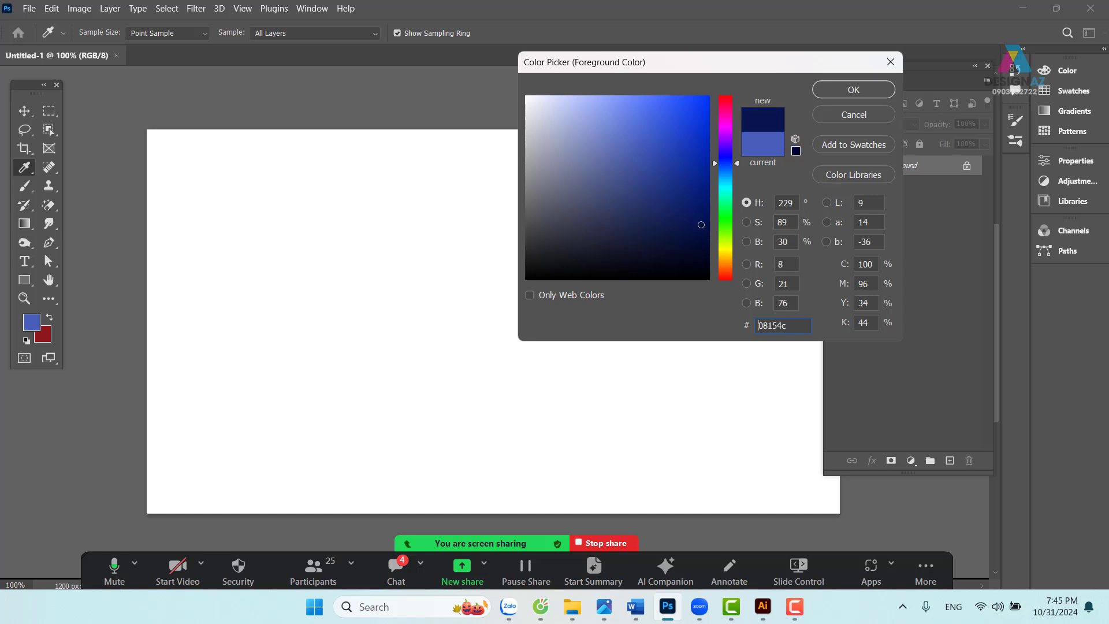
pyautogui.click(855, 91)
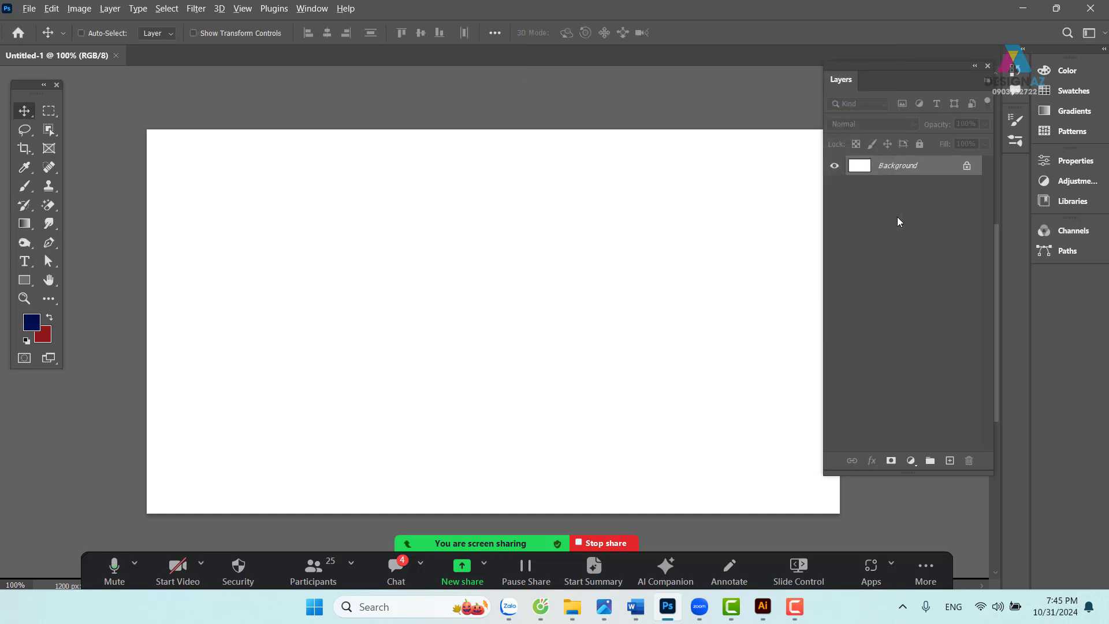
pyautogui.hotkey('alt', 'BackSpace')
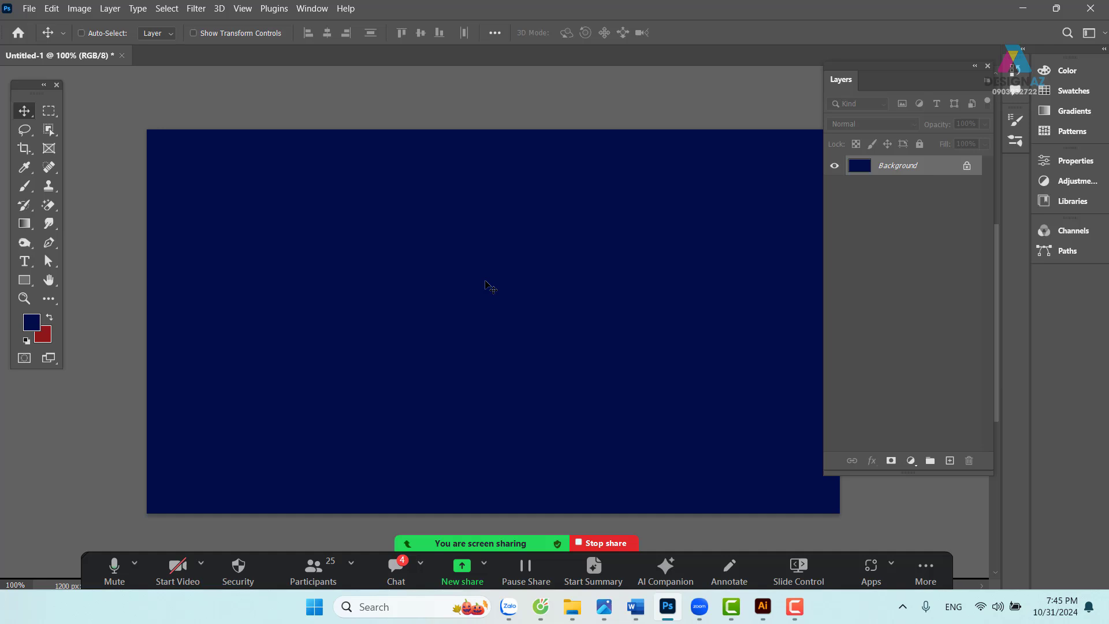
pyautogui.hotkey('ctrl', 'o')
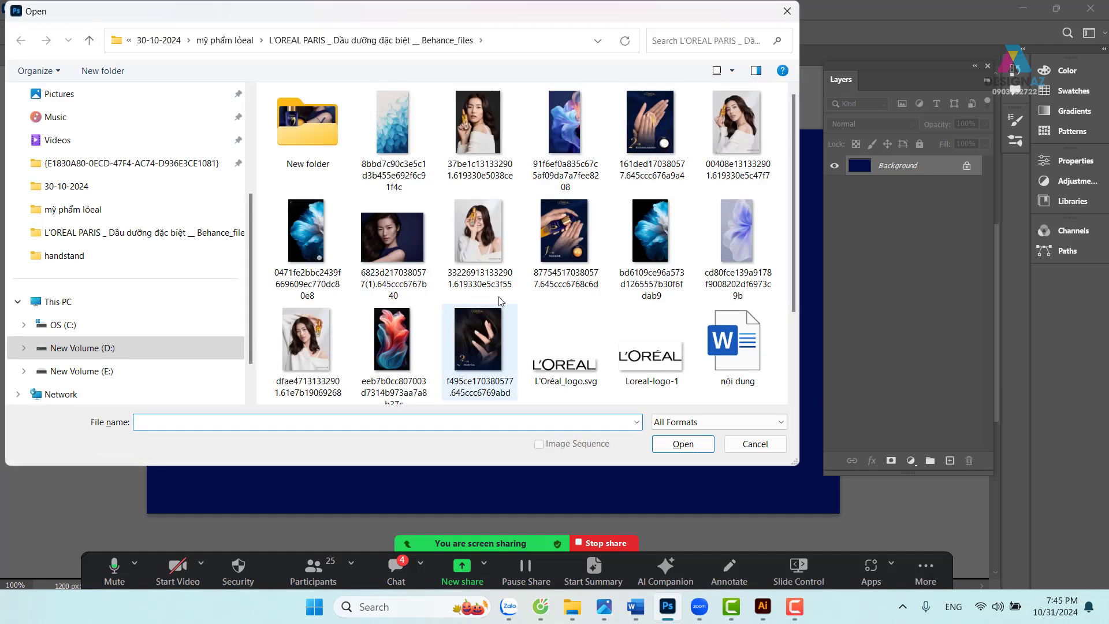
# - Open the first blue flower image (0471fe…) and zoom out to see it whole
pyautogui.click(314, 242)
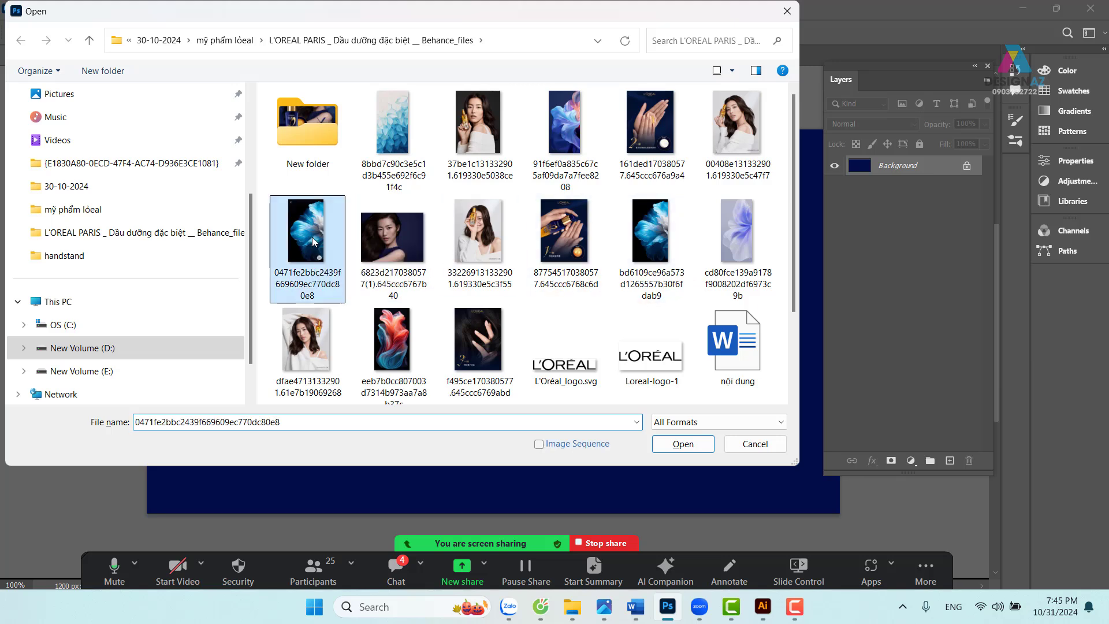
pyautogui.click(690, 443)
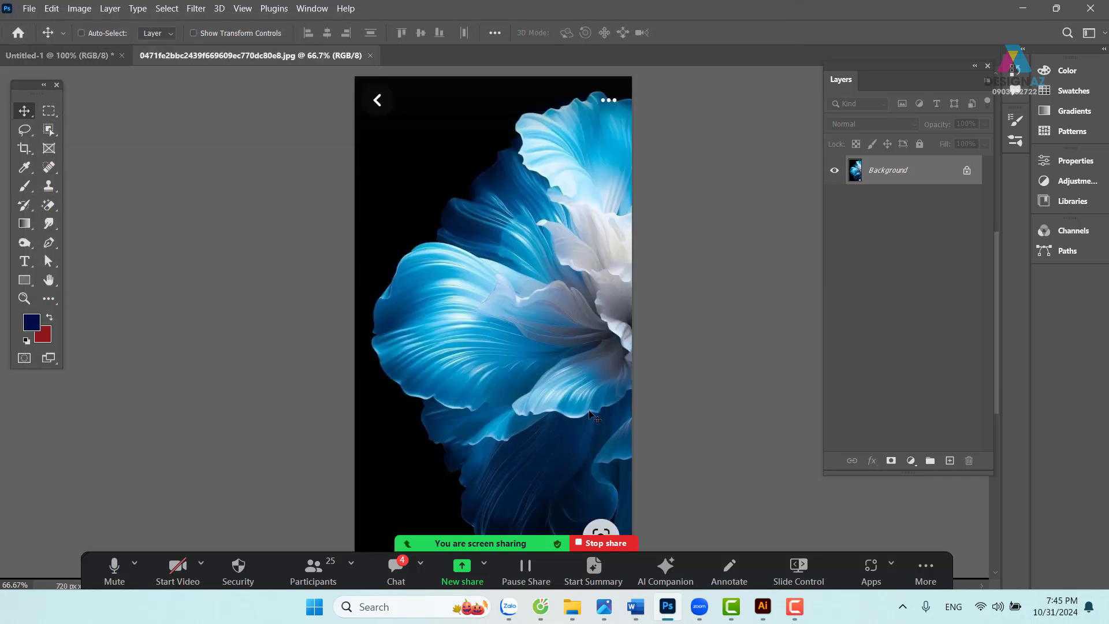
pyautogui.hotkey('ctrl', '-')
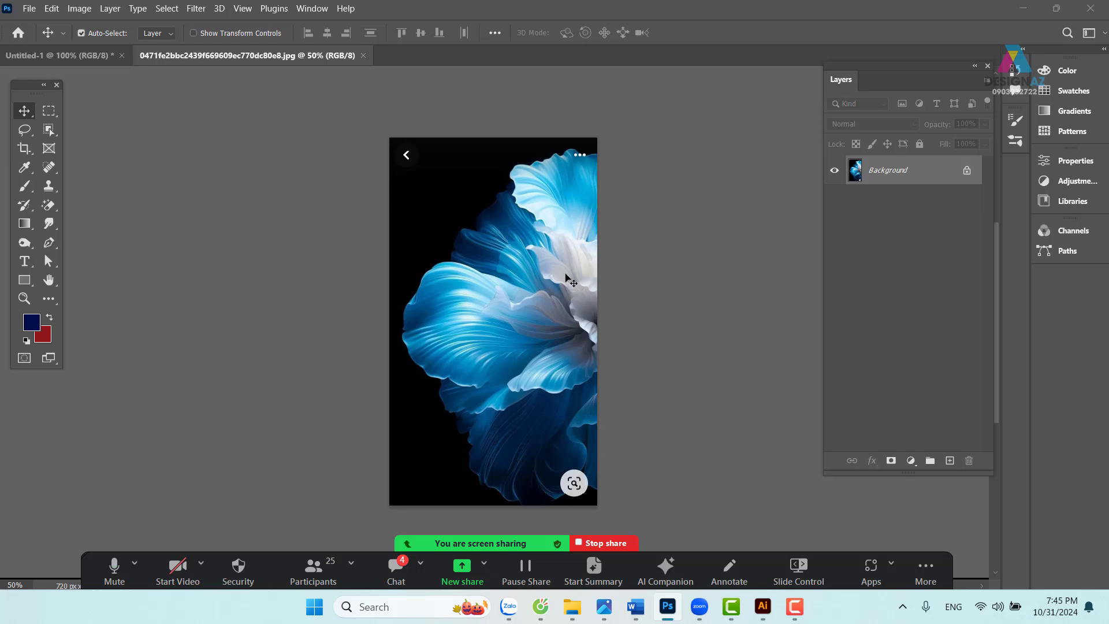
# - Open bd6109ce96a573d1265557b30f6fdab9.jpg and close the first flower image
pyautogui.hotkey('ctrl', 'o')
pyautogui.click(649, 238)
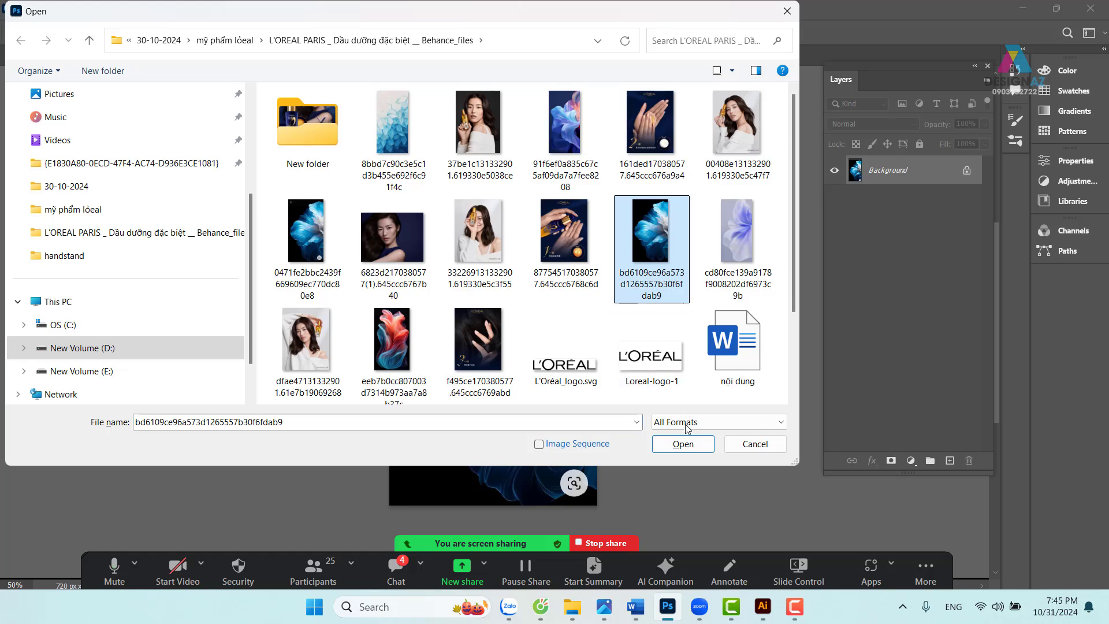
pyautogui.click(685, 442)
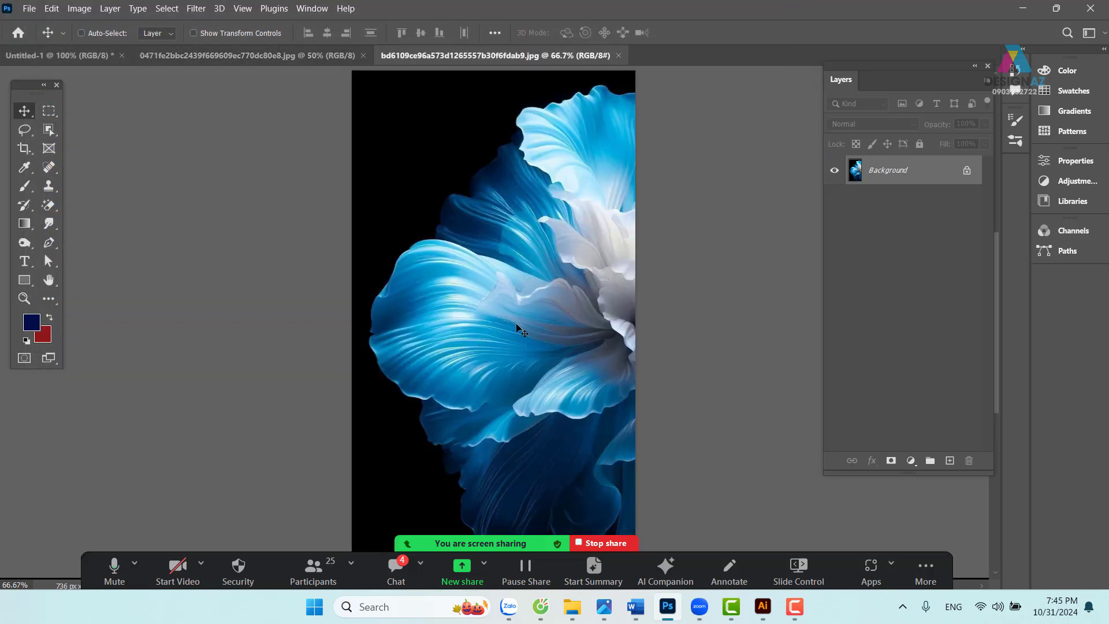
pyautogui.click(261, 53)
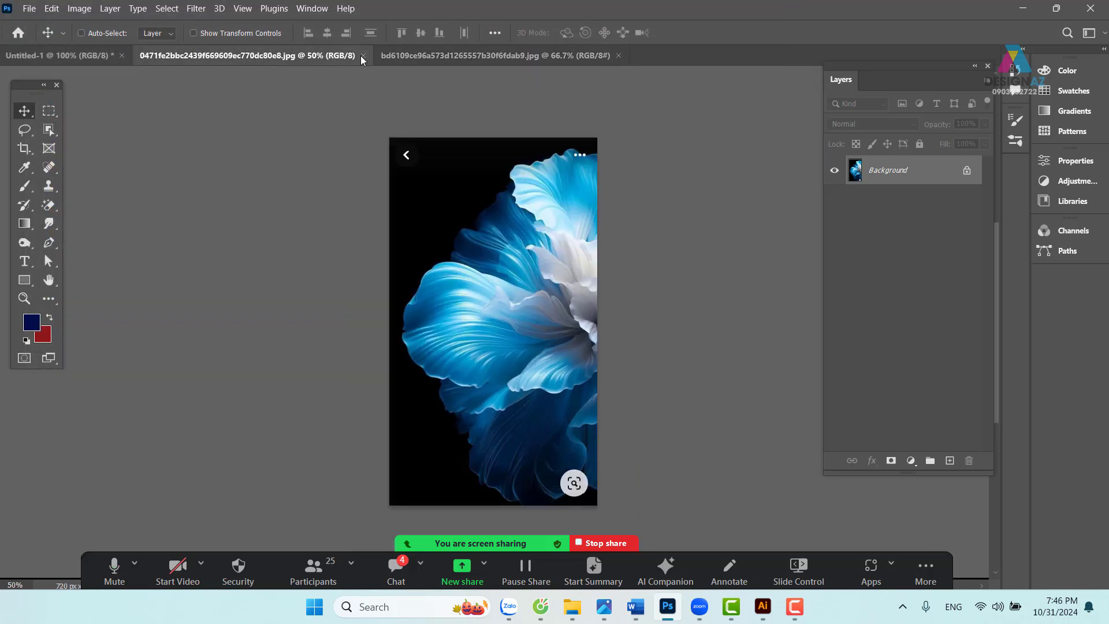
pyautogui.click(363, 56)
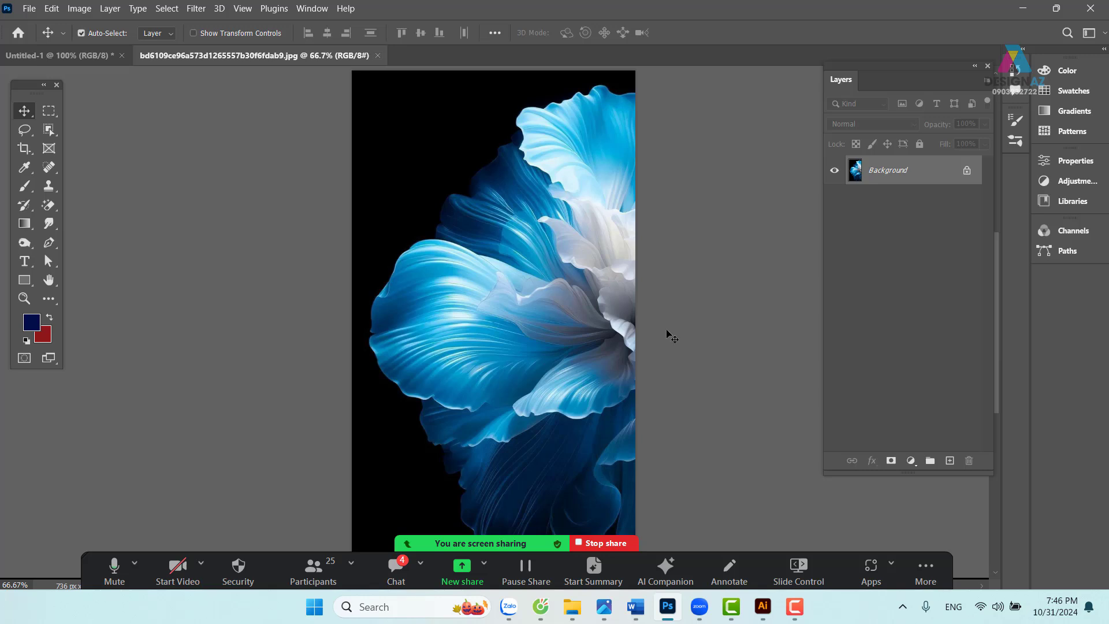
pyautogui.hotkey('ctrl', '-')
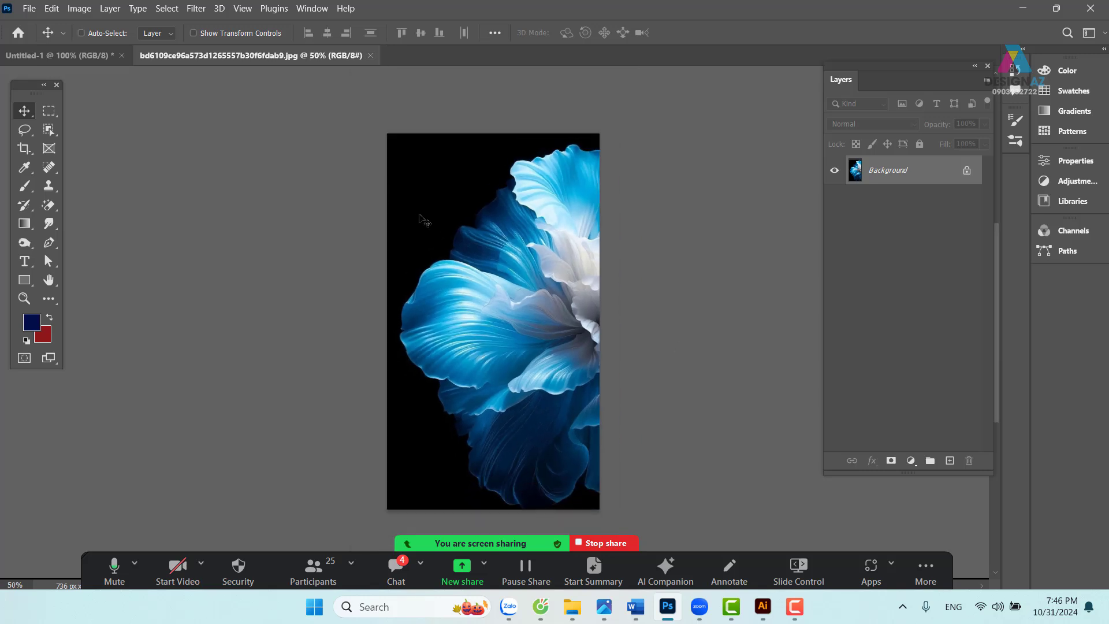
# - Rotate the flower photo 90° clockwise into landscape orientation
pyautogui.click(81, 8)
pyautogui.moveTo(148, 140)
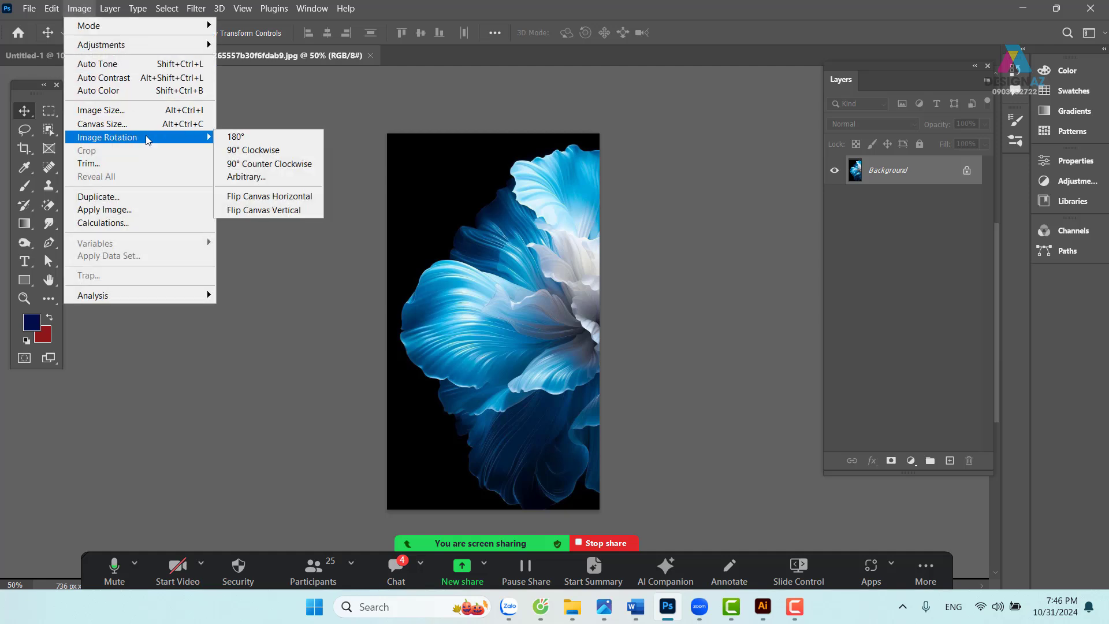
pyautogui.click(266, 153)
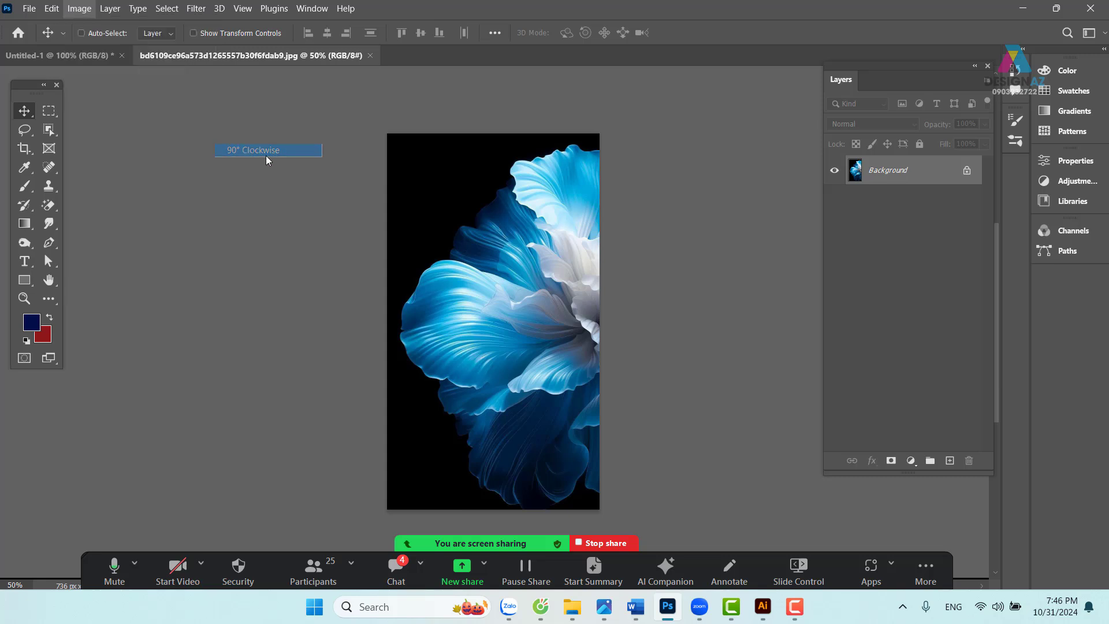
# - Resample the photo to 150 ppi in Image Size, making it 2725 × 1533 px
pyautogui.click(81, 9)
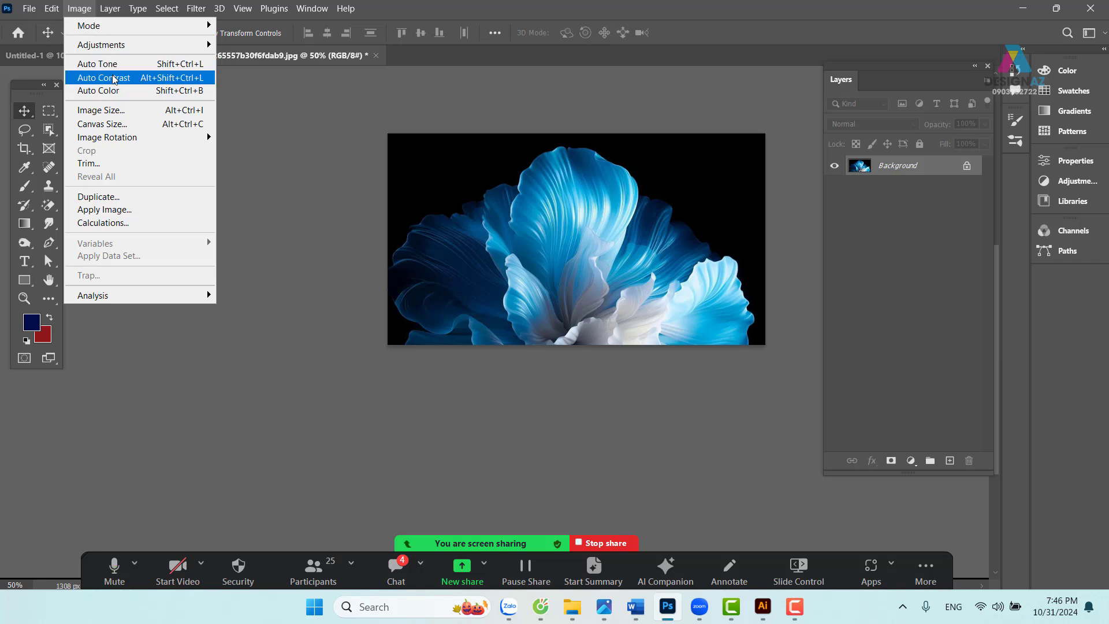
pyautogui.click(102, 109)
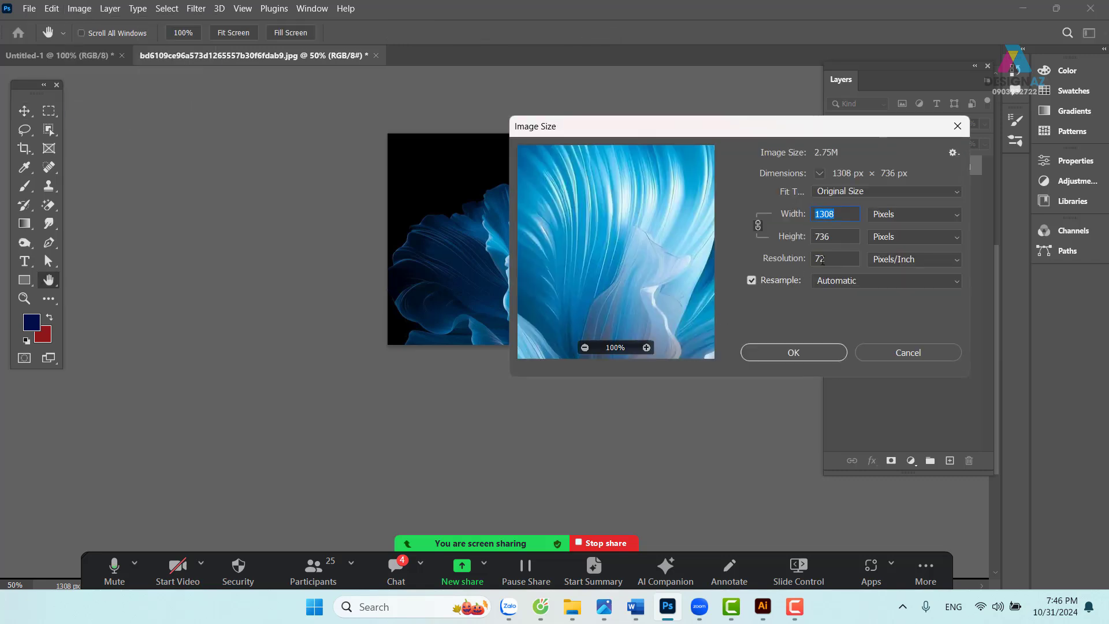
pyautogui.doubleClick(822, 260)
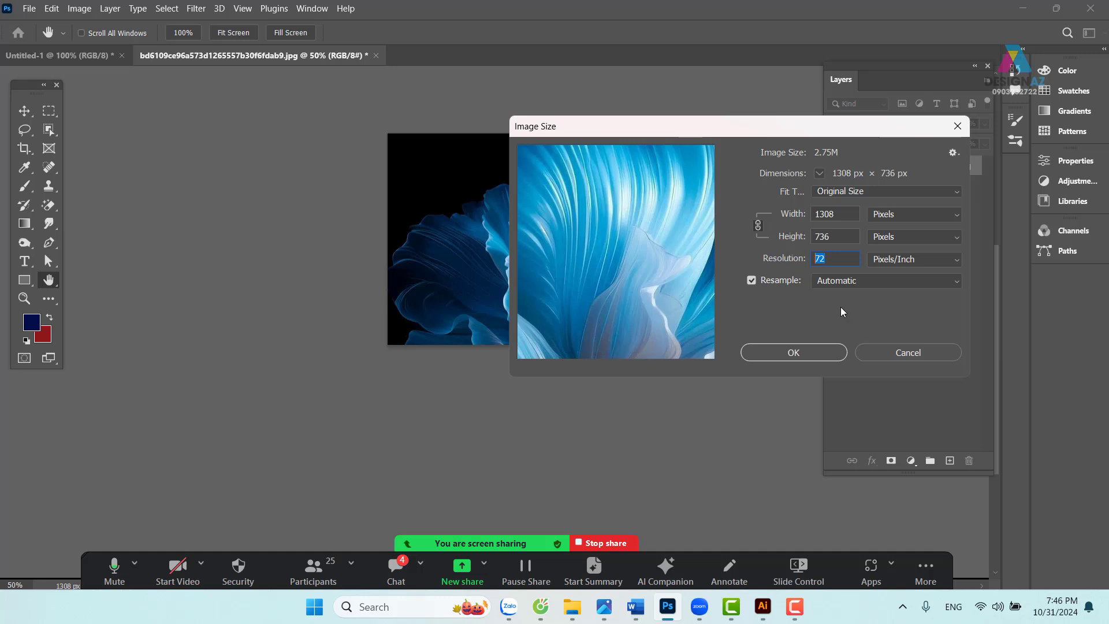
pyautogui.write('150')
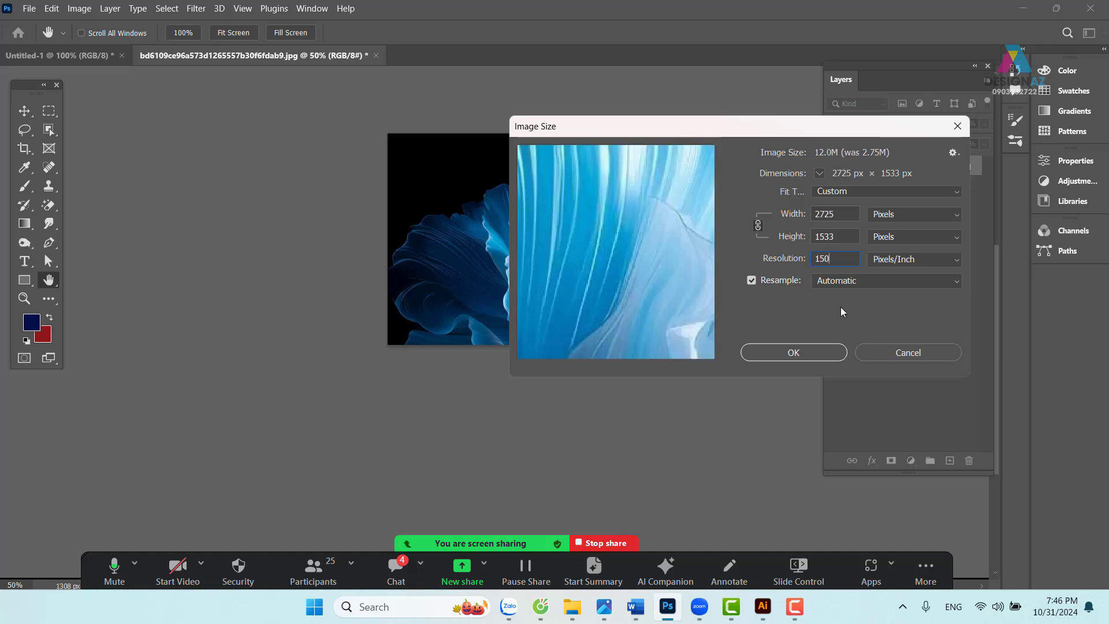
pyautogui.press('Return')
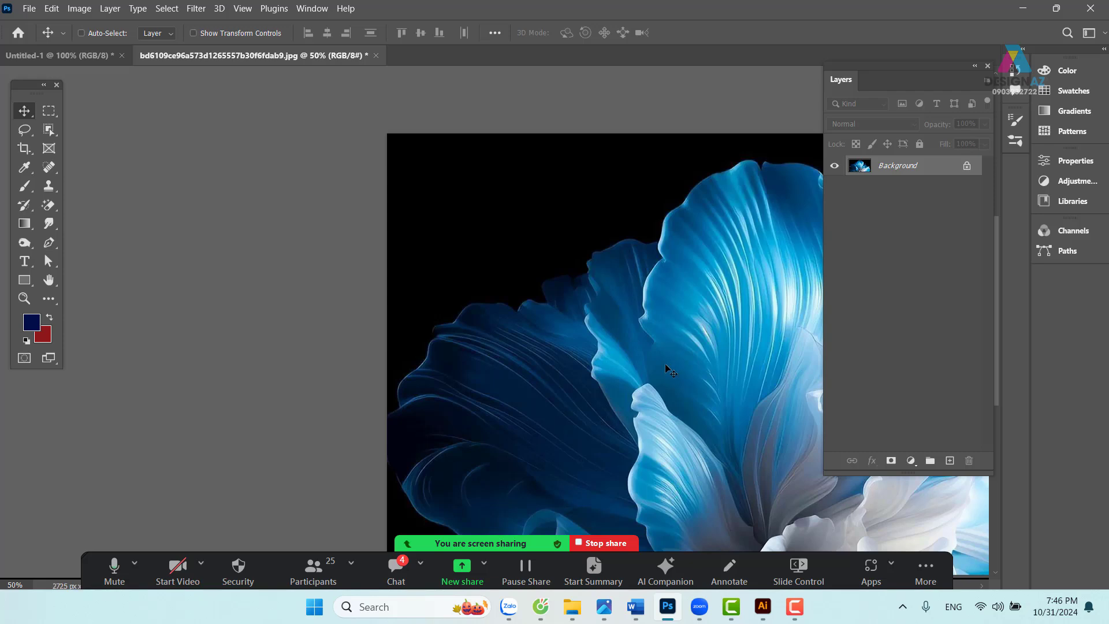
pyautogui.moveTo(664, 363); pyautogui.dragTo(376, 289)
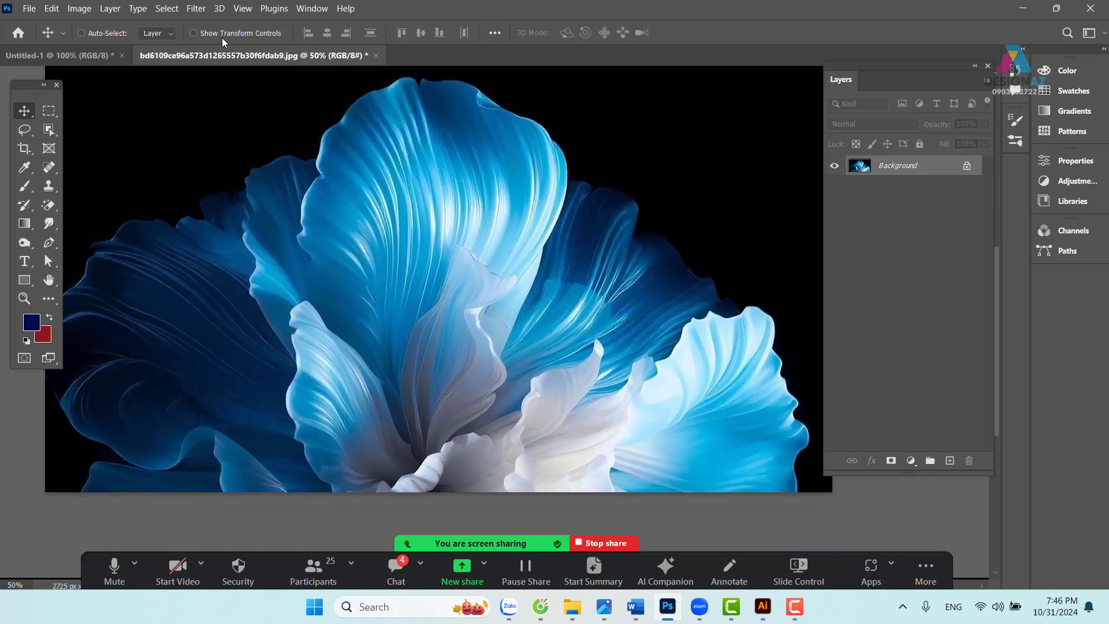
# - Apply Camera Raw Filter Noise Reduction at 100 to smooth the flower petals
pyautogui.click(198, 9)
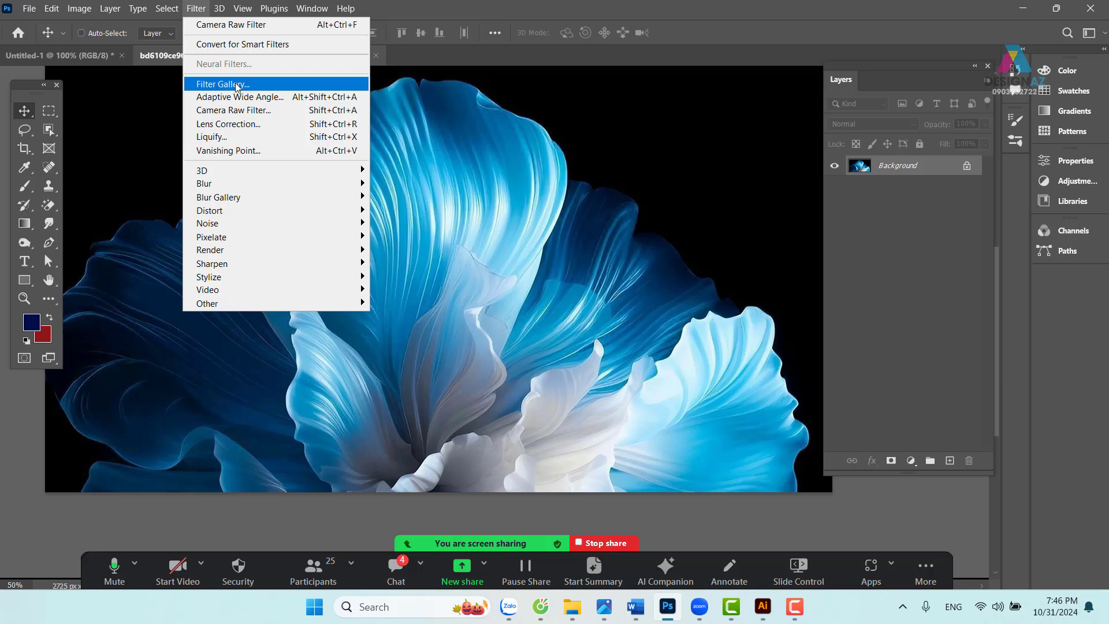
pyautogui.click(245, 111)
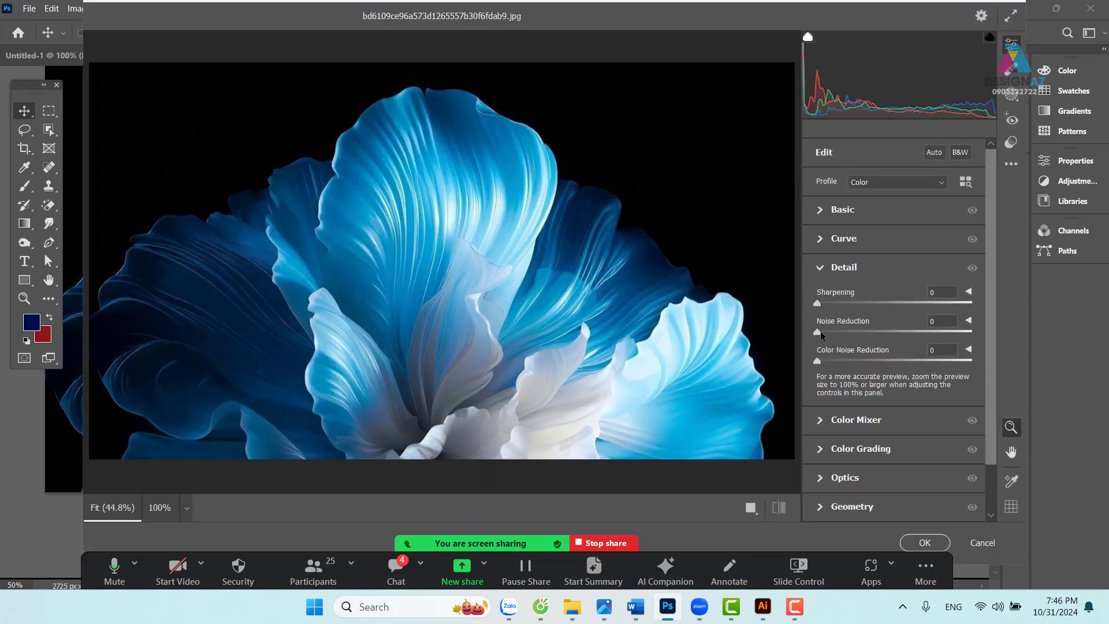
pyautogui.moveTo(820, 334); pyautogui.dragTo(1050, 329)
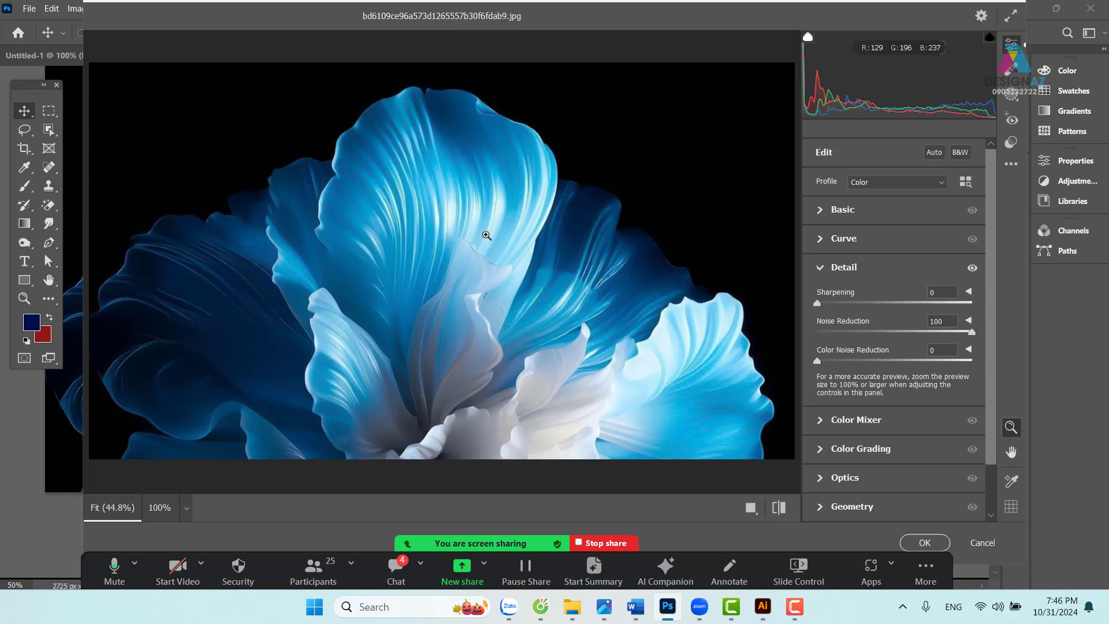
pyautogui.click(924, 543)
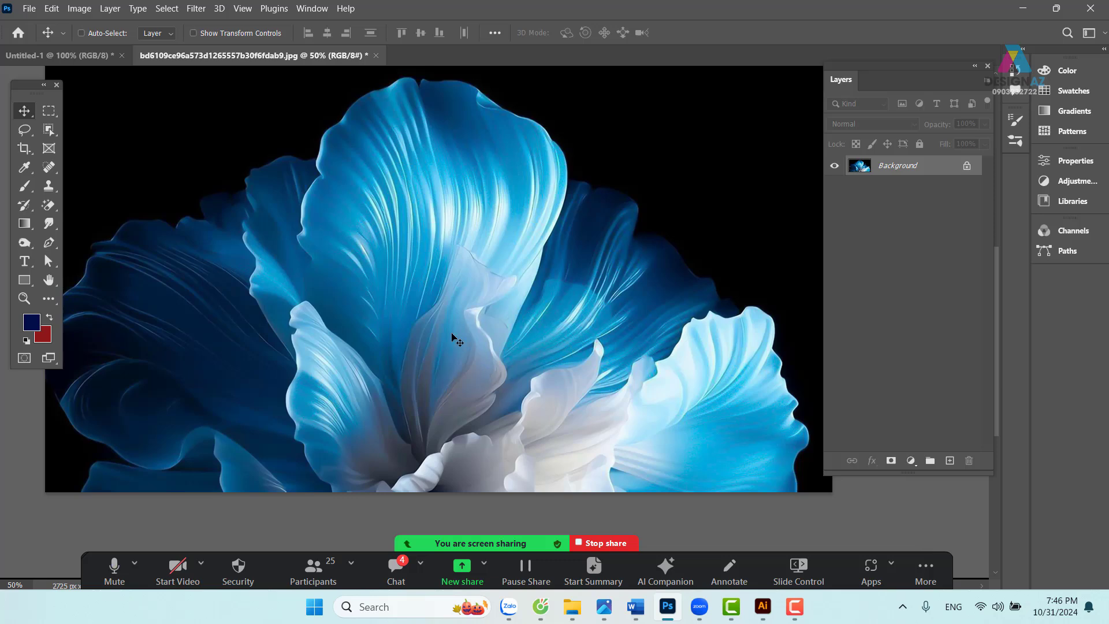
pyautogui.click(196, 8)
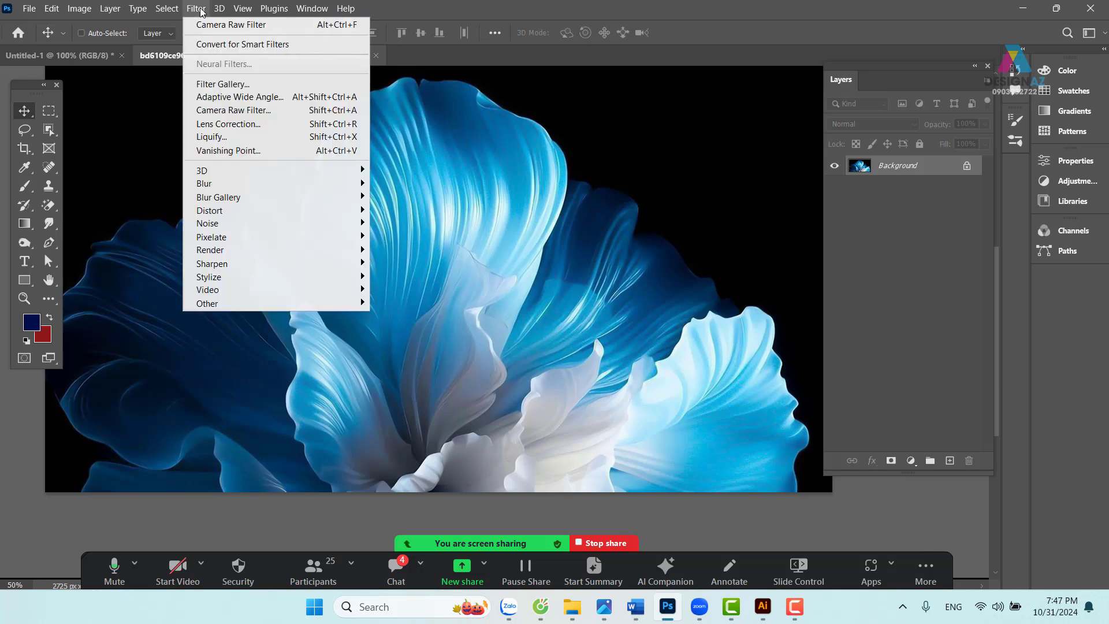
# - Select the whole flower photo and paste it into Untitled-1 as a new layer
pyautogui.click(210, 26)
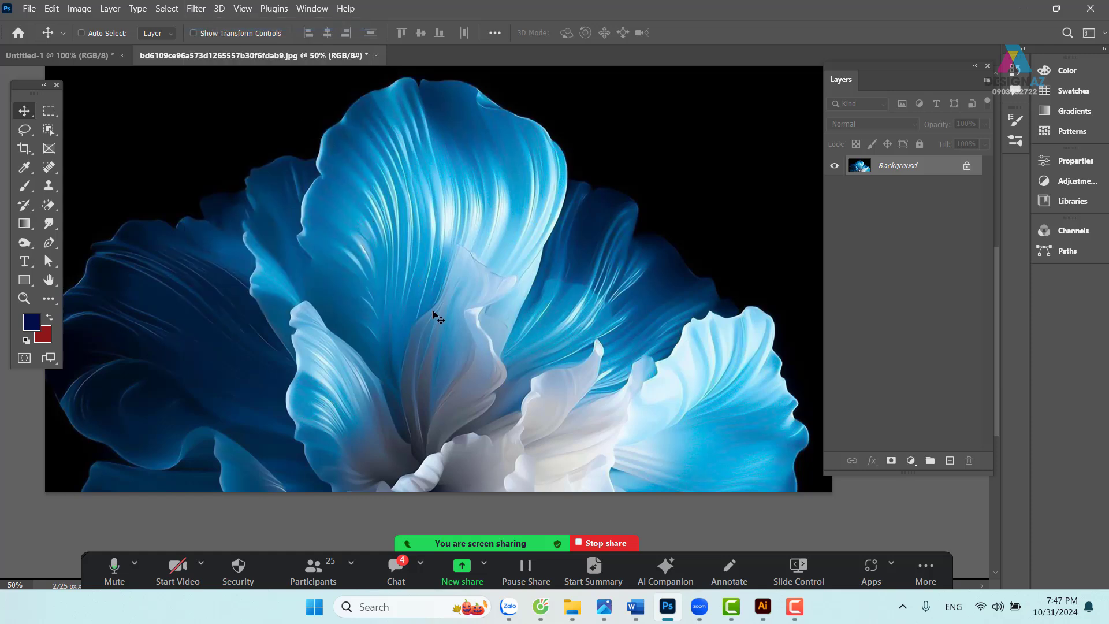
pyautogui.hotkey('ctrl', 'a')
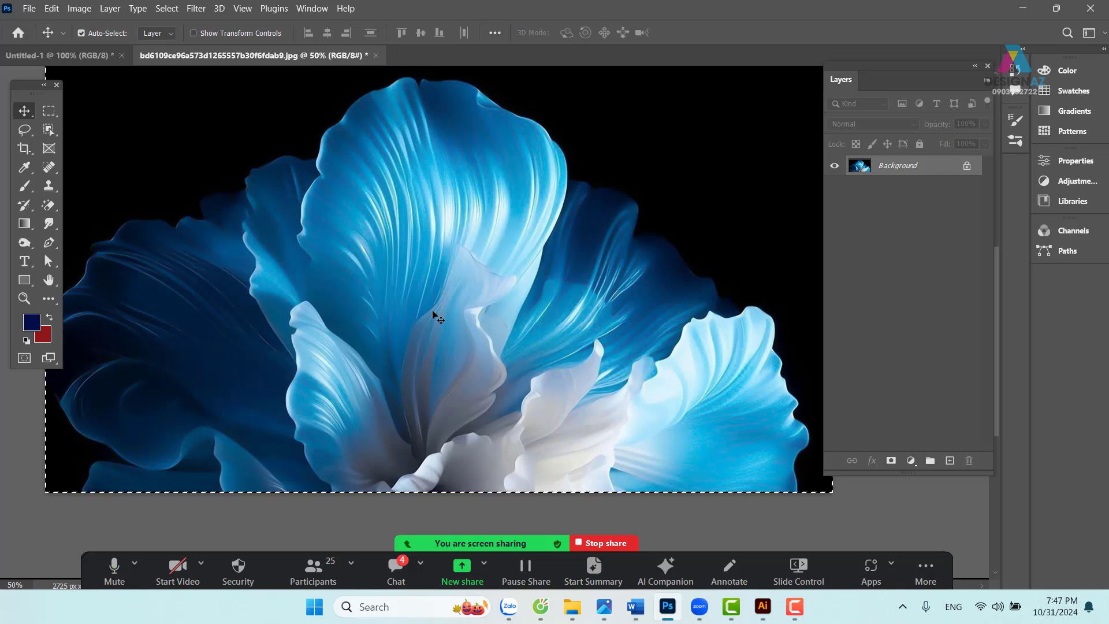
pyautogui.click(94, 56)
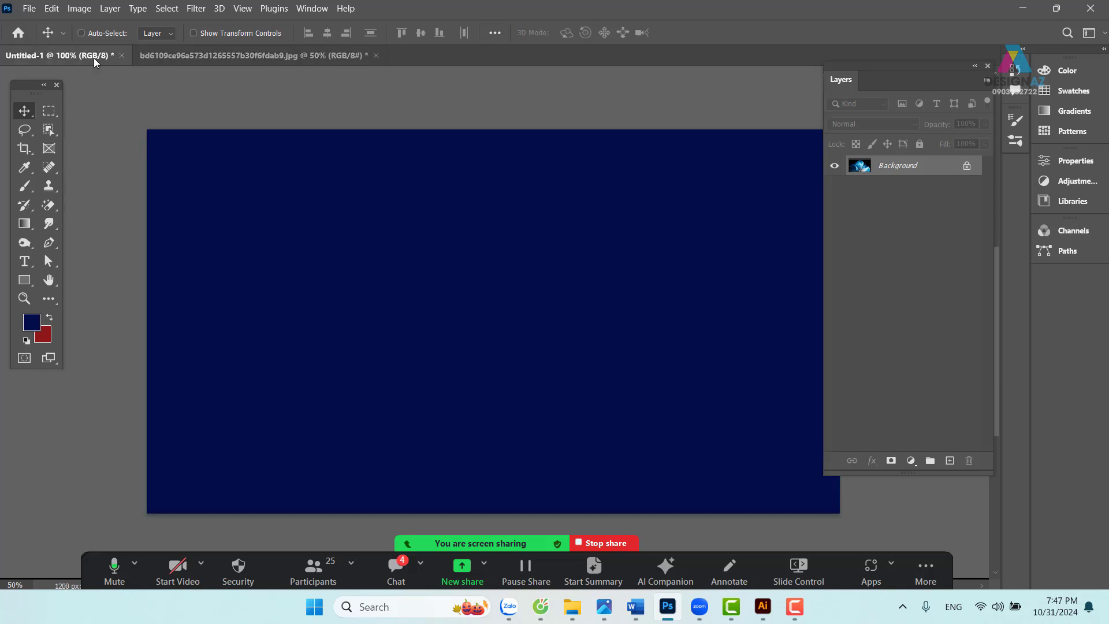
pyautogui.hotkey('ctrl', 'shift', 'alt', 'n')
pyautogui.hotkey('ctrl', 'v')
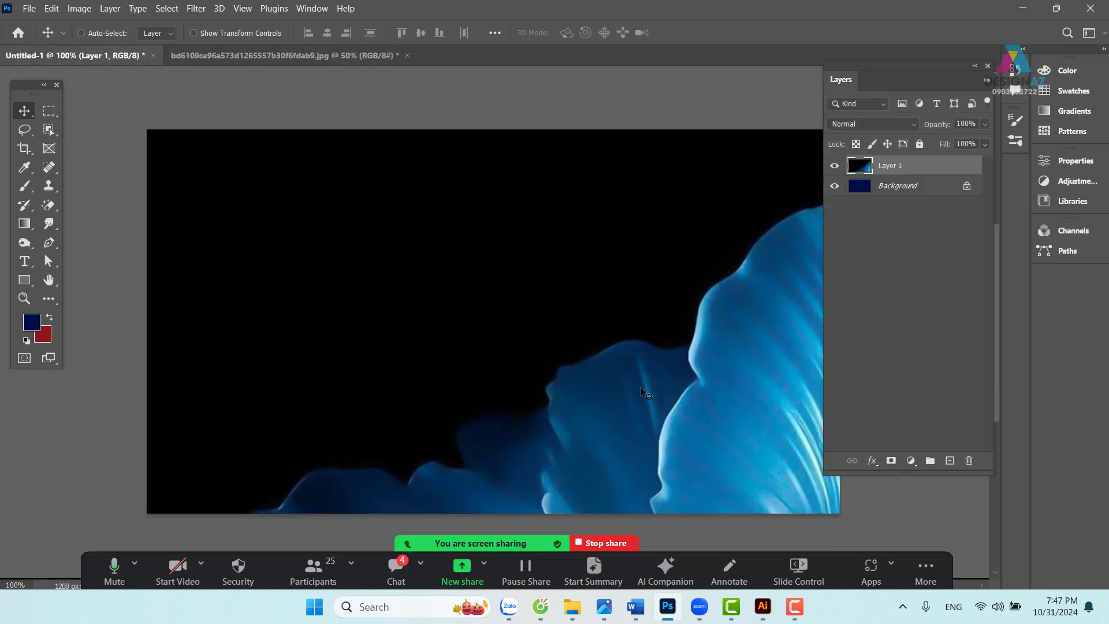
pyautogui.hotkey('ctrl', '-')
pyautogui.hotkey('ctrl', '-')
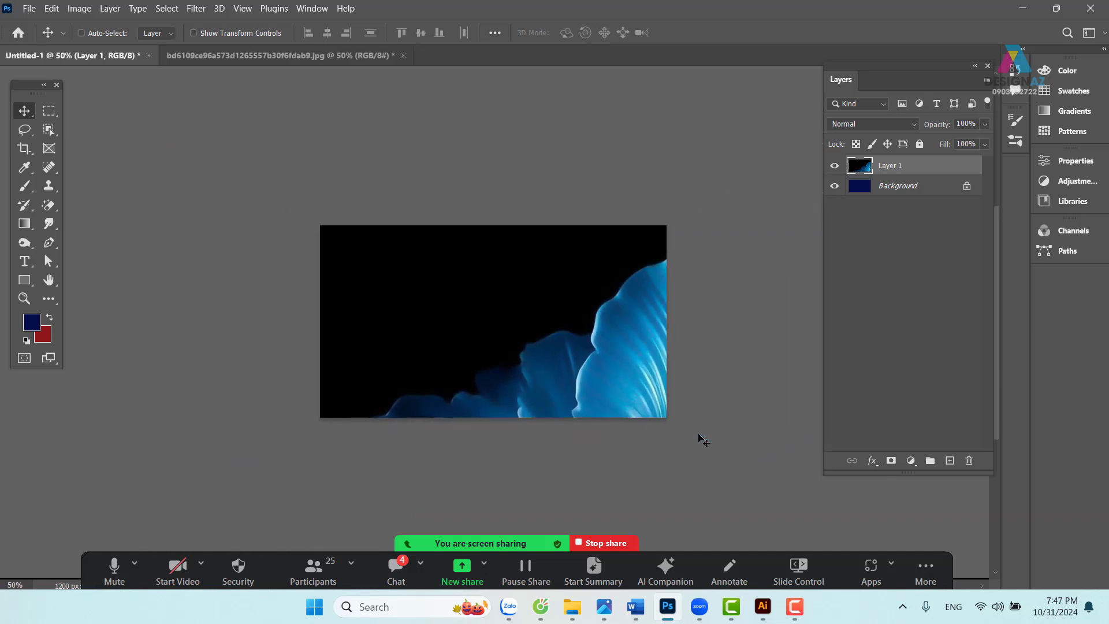
# - Scale the pasted flower down to 44.4% so it covers the navy canvas
pyautogui.hotkey('ctrl', 't')
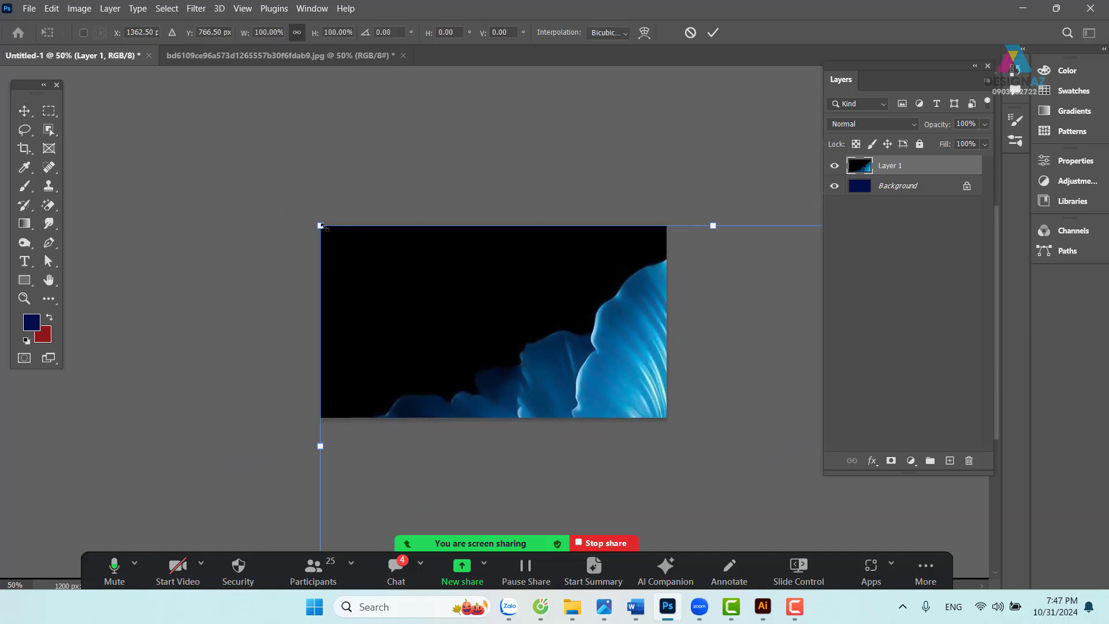
pyautogui.moveTo(320, 225); pyautogui.dragTo(432, 233)
pyautogui.moveTo(722, 176); pyautogui.dragTo(665, 206)
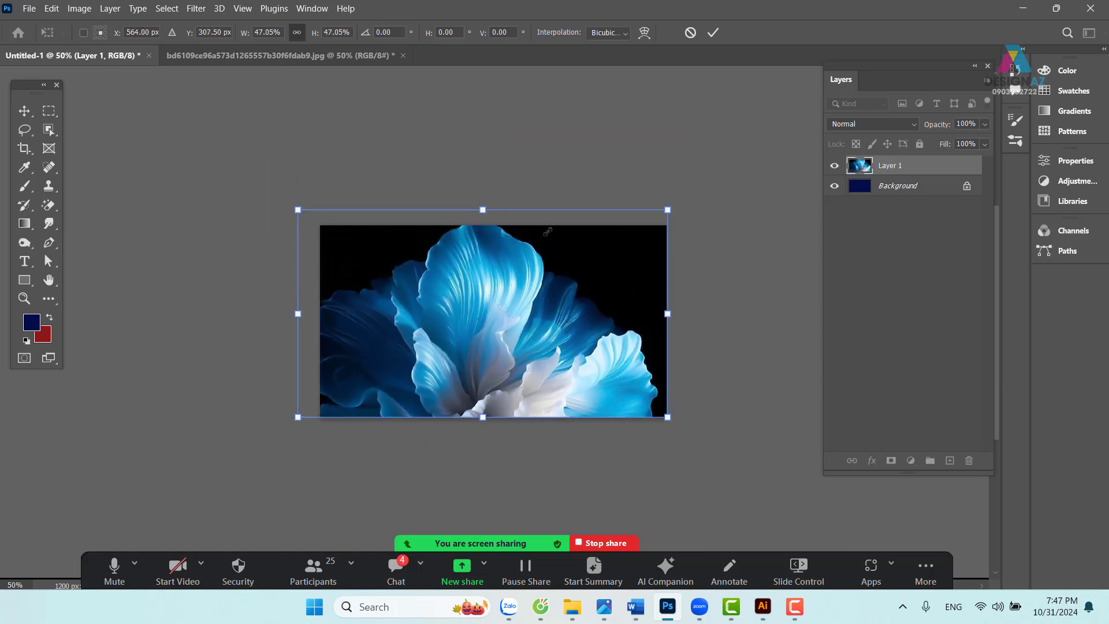
pyautogui.moveTo(297, 210); pyautogui.dragTo(319, 221)
pyautogui.press('Return')
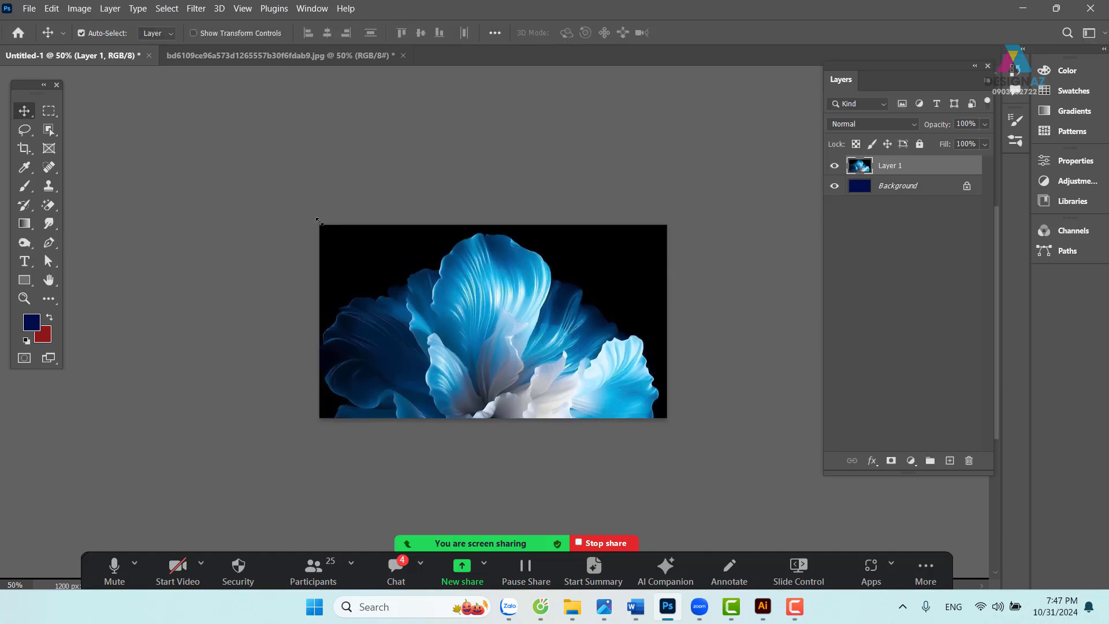
pyautogui.hotkey('ctrl', '+')
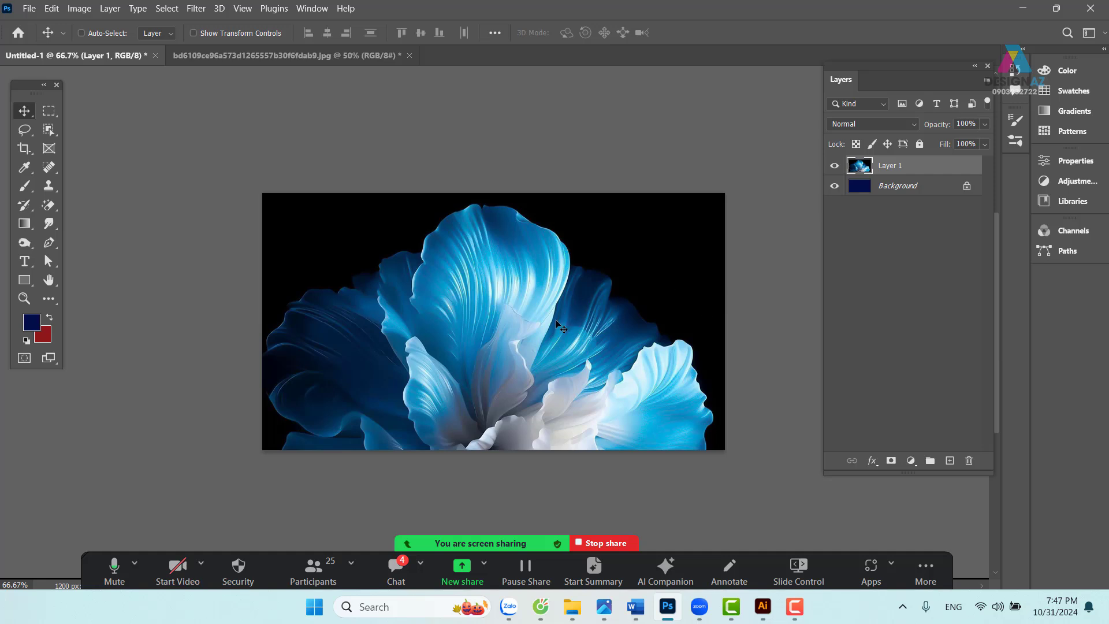
# - Move Layer 1 up, leaving a navy band along the bottom of the banner
pyautogui.click(54, 113)
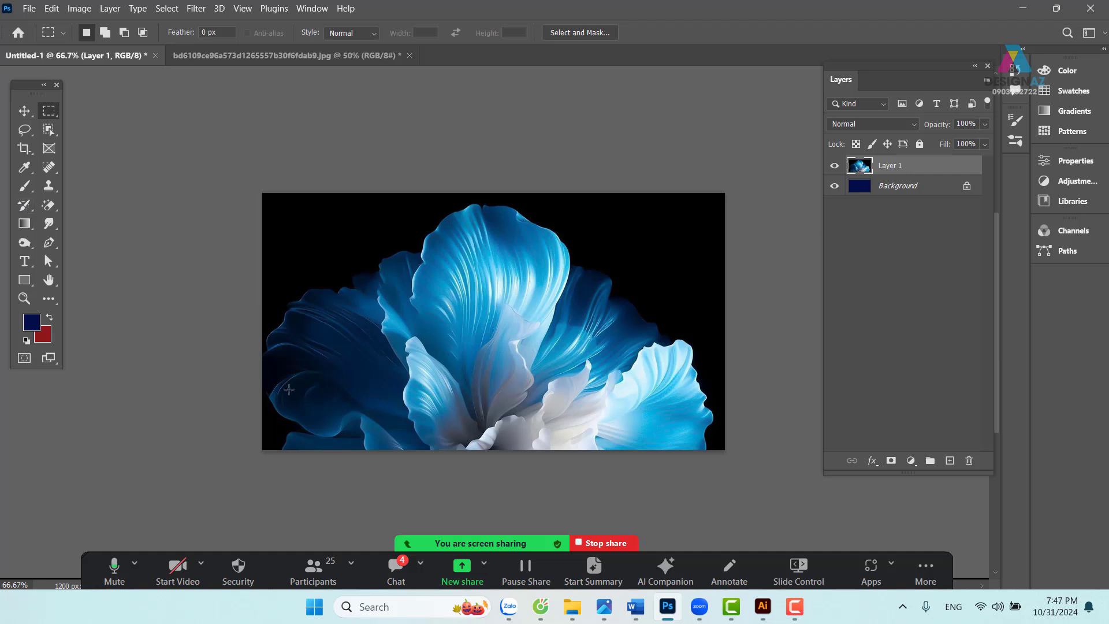
pyautogui.moveTo(241, 387); pyautogui.dragTo(751, 491)
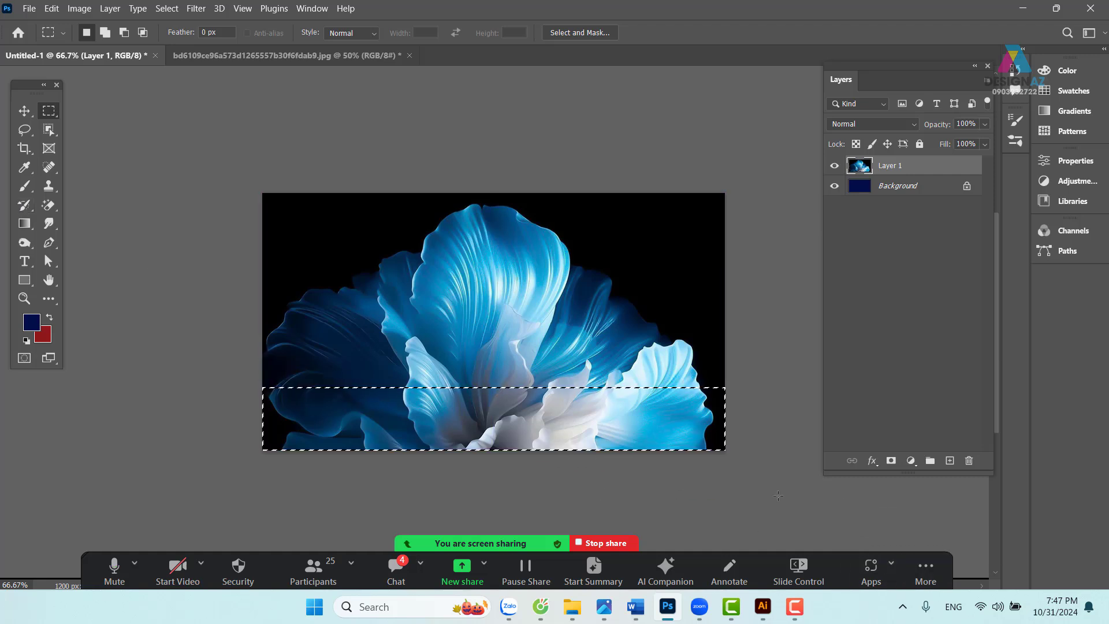
pyautogui.press('v')
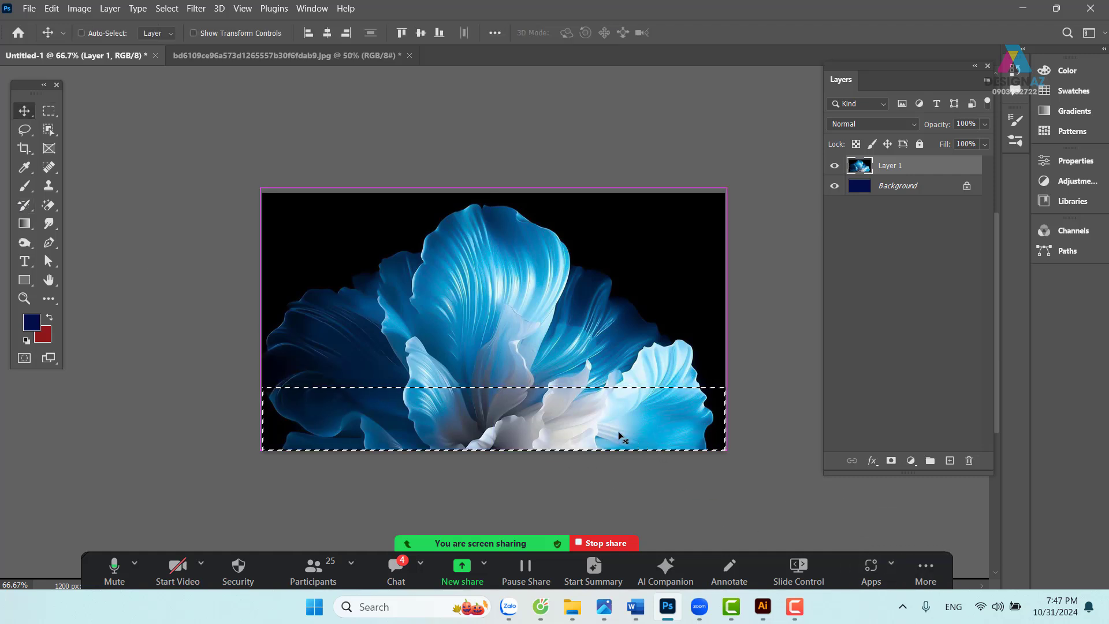
pyautogui.hotkey('ctrl', 'd')
pyautogui.rightClick(506, 341)
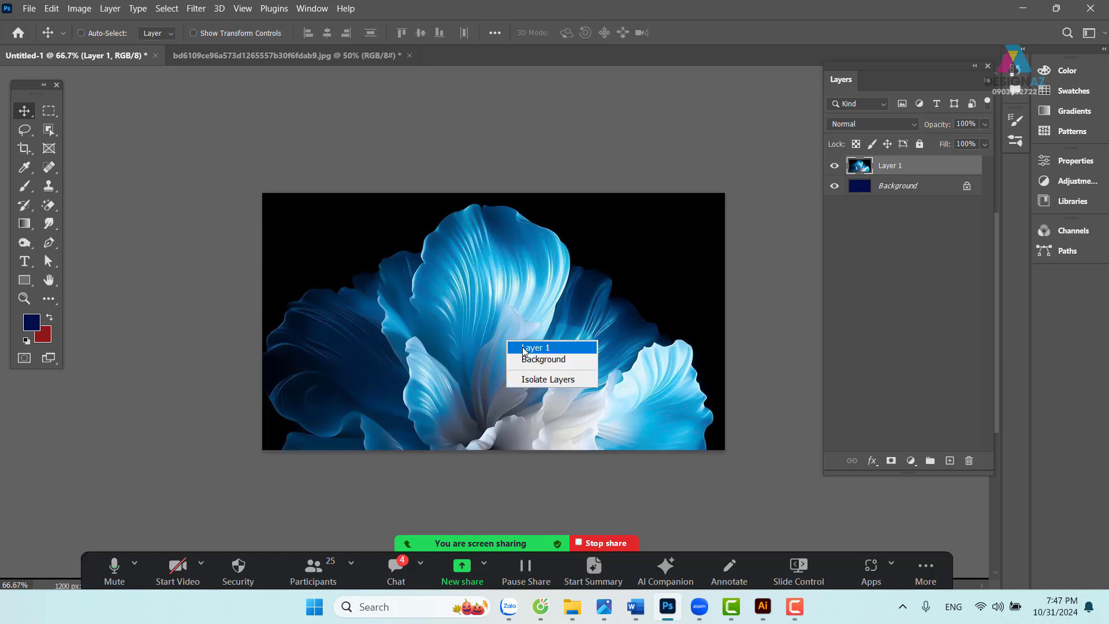
pyautogui.click(523, 348)
pyautogui.moveTo(507, 360); pyautogui.dragTo(525, 324)
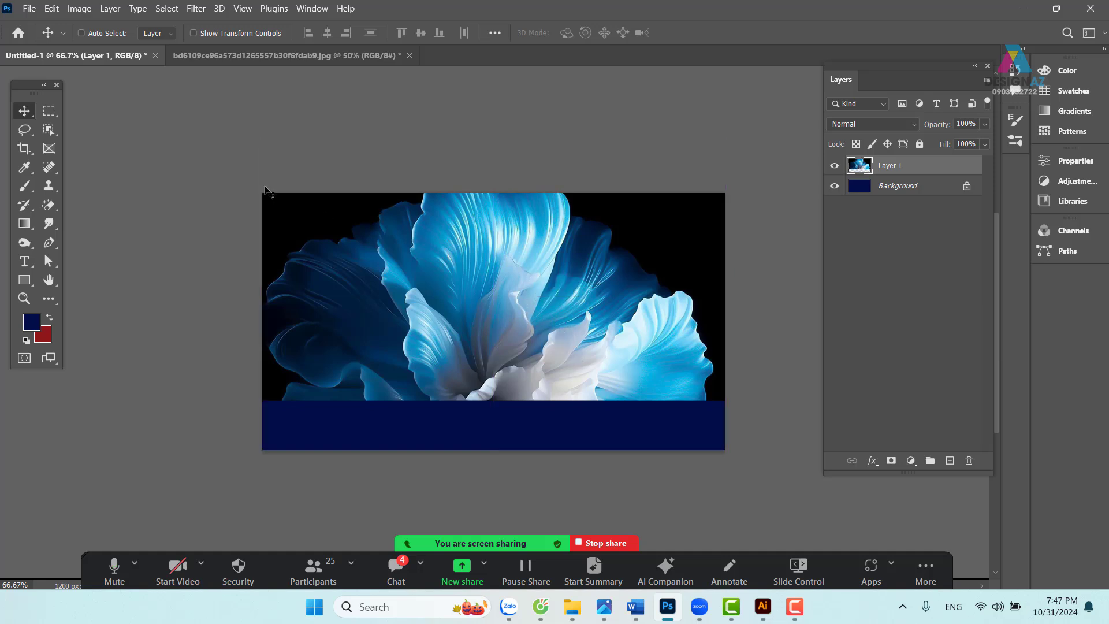
# - Select the bottom strip, feather it 100 px and delete to fade the flower's edge
pyautogui.click(49, 110)
pyautogui.moveTo(236, 384); pyautogui.dragTo(872, 557)
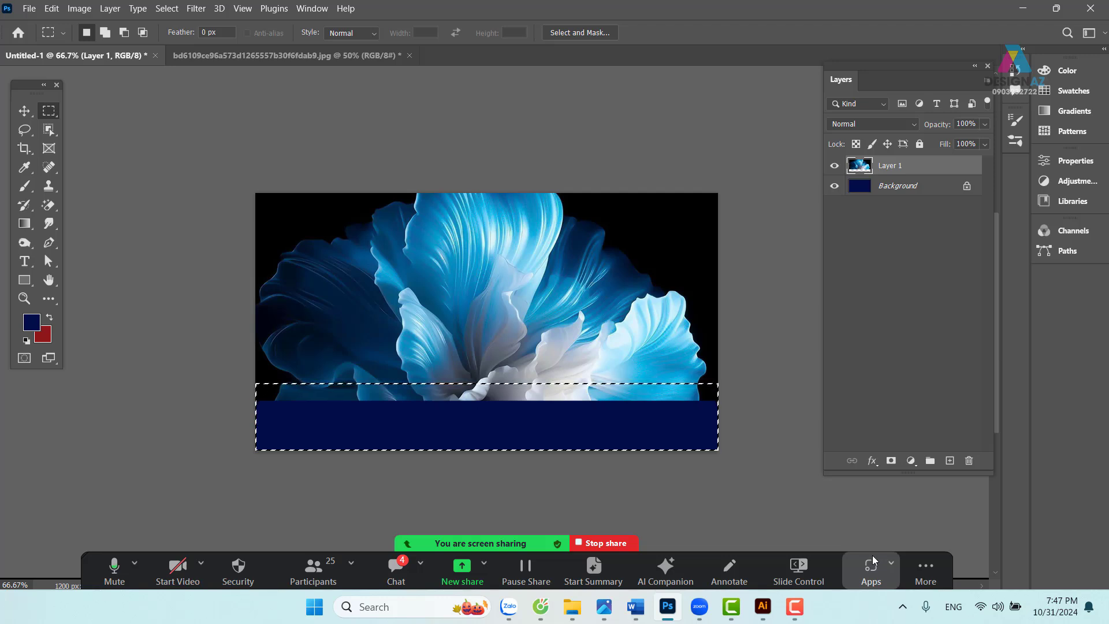
pyautogui.hotkey('ctrl', '-')
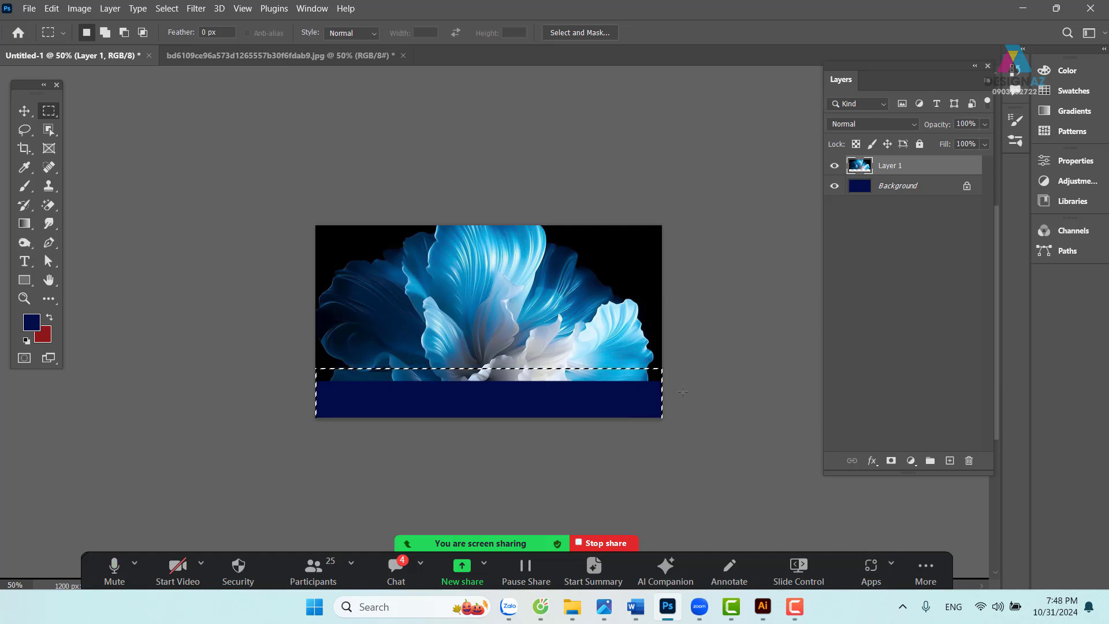
pyautogui.hotkey('shift', 'F6')
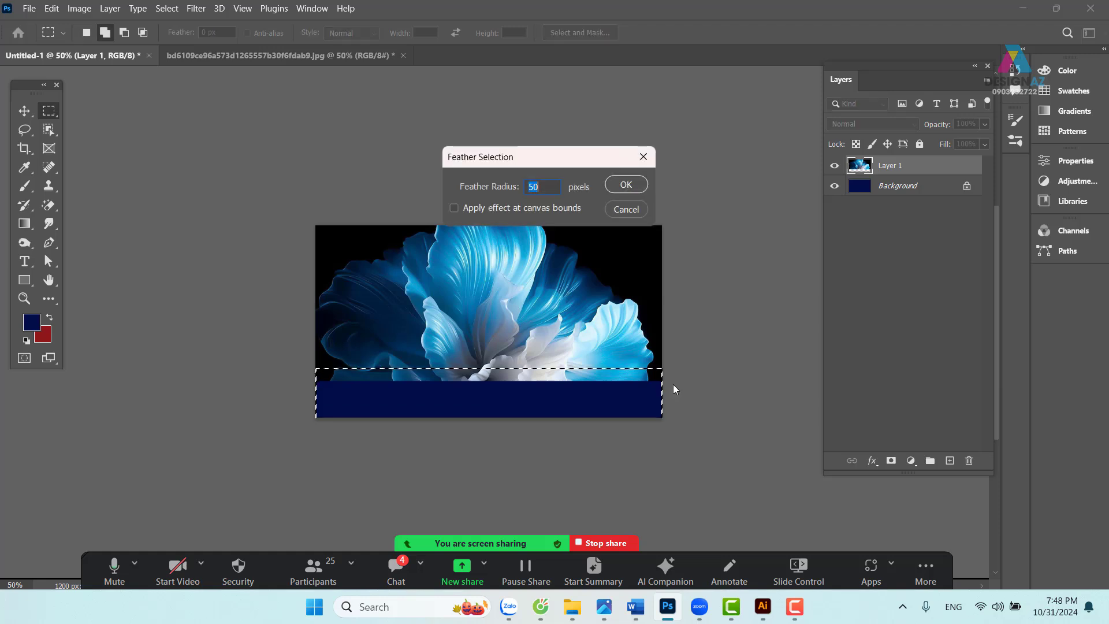
pyautogui.write('100')
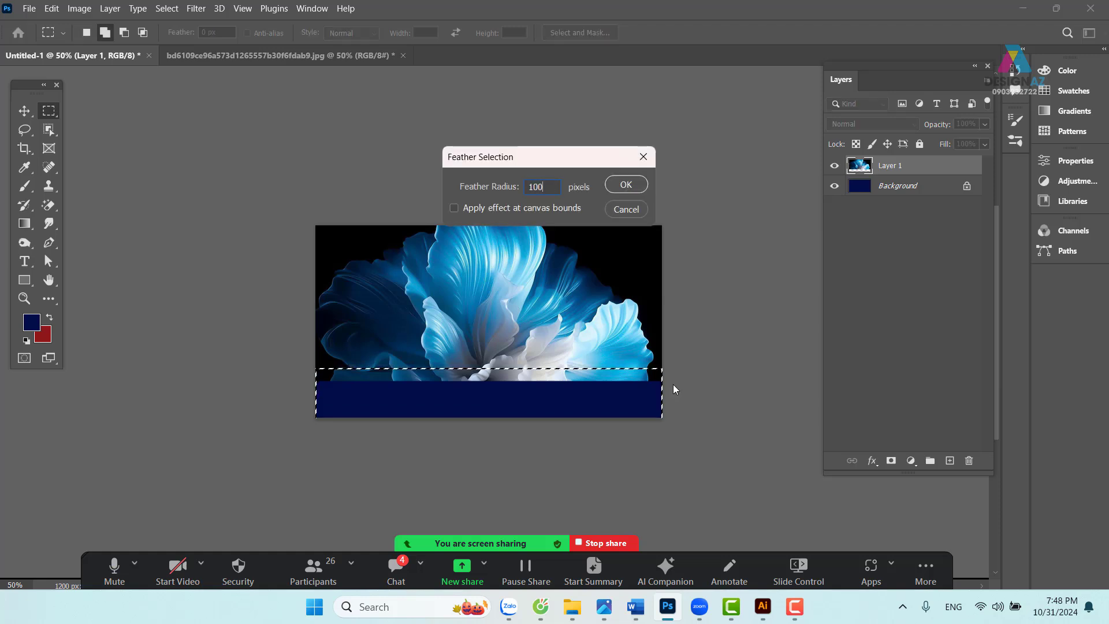
pyautogui.press('Return')
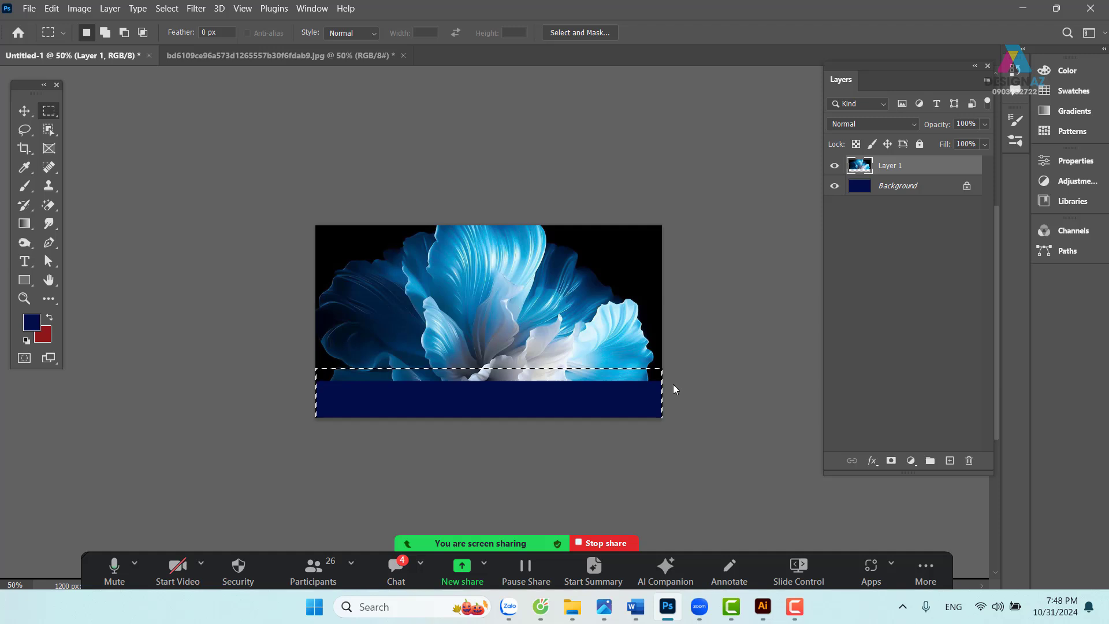
pyautogui.press('Delete')
pyautogui.press('Delete')
pyautogui.press('Delete')
pyautogui.press('Delete')
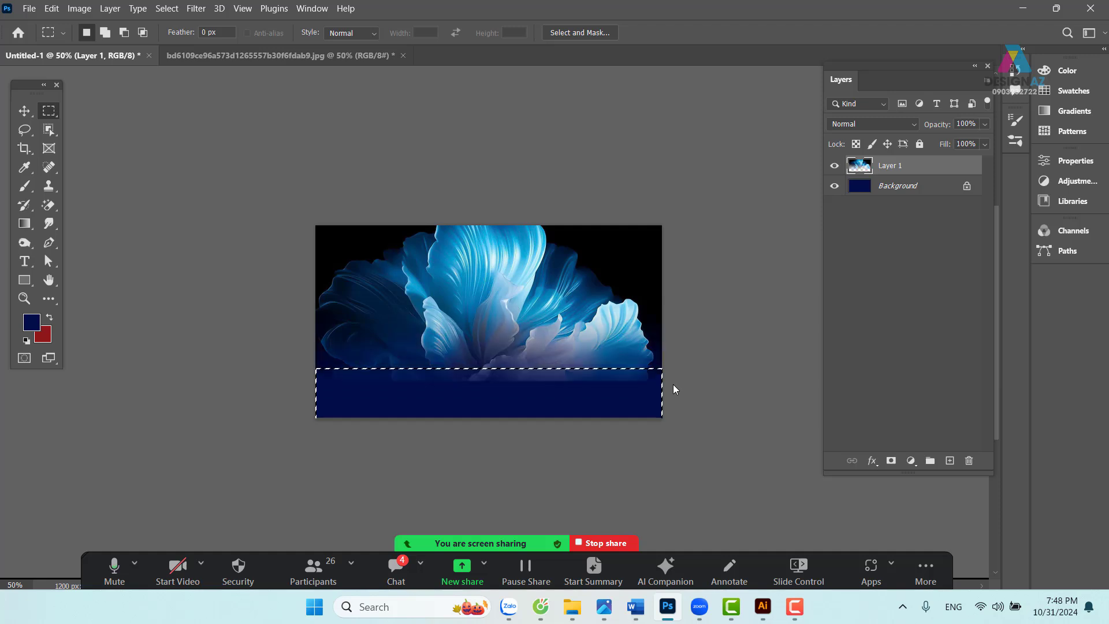
pyautogui.press('v')
pyautogui.hotkey('ctrl', 'd')
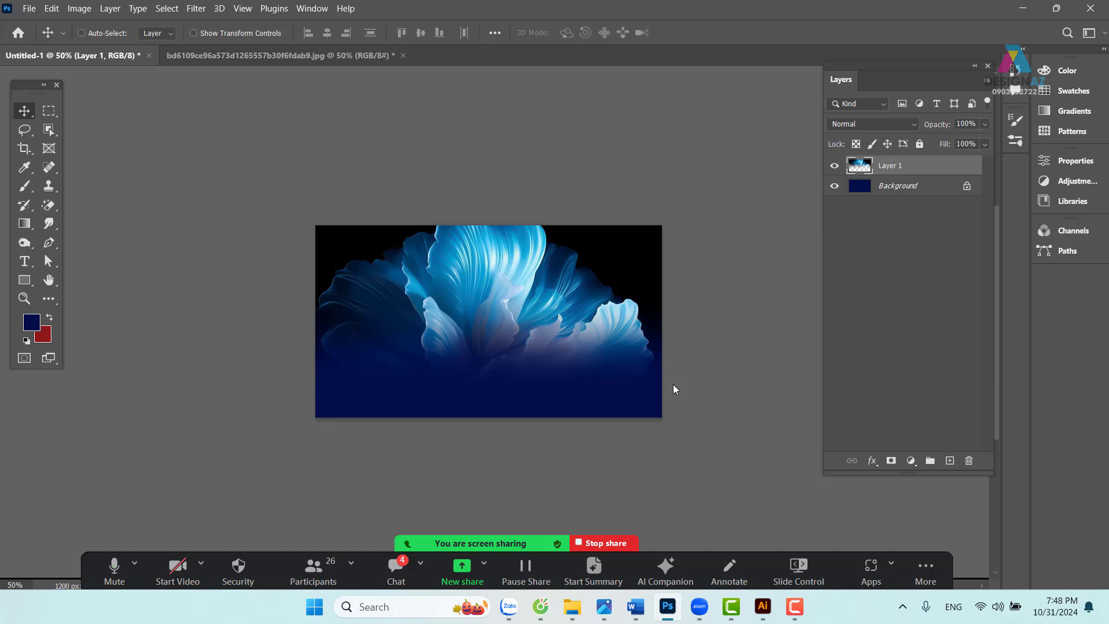
# - Close the original flower jpg document, discarding its unsaved changes
pyautogui.hotkey('ctrl', 'o')
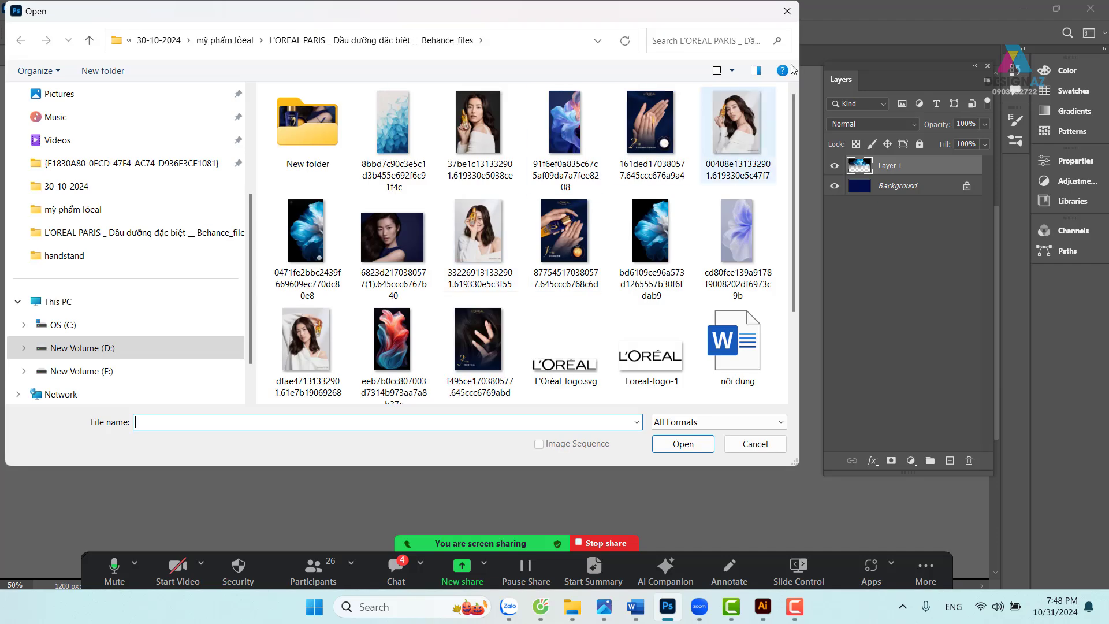
pyautogui.press('Escape')
pyautogui.click(363, 52)
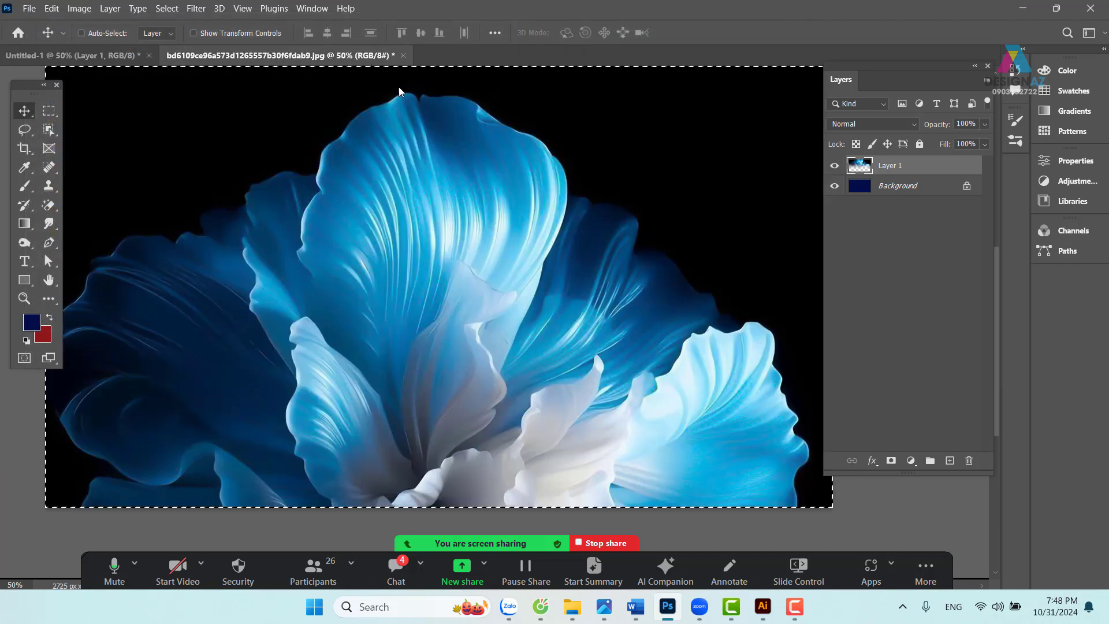
pyautogui.click(403, 55)
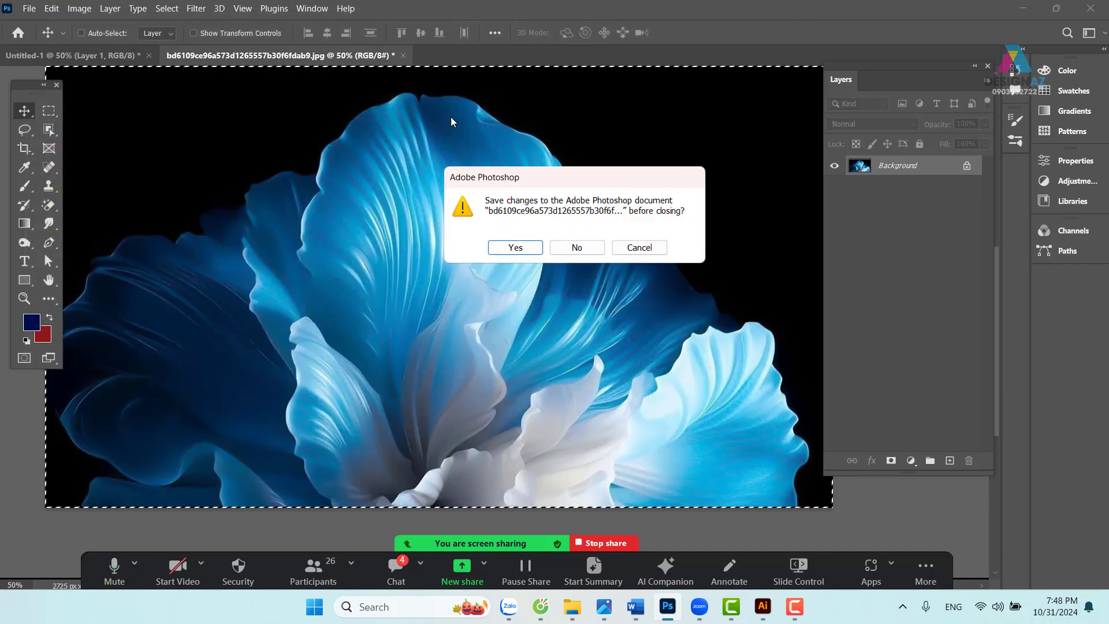
pyautogui.click(575, 247)
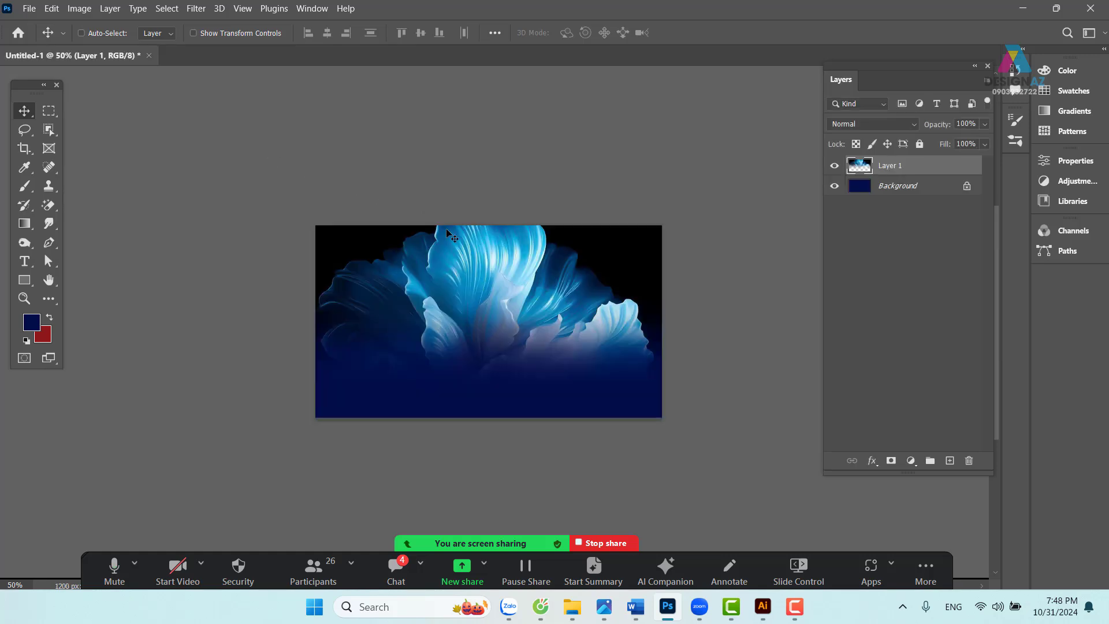
# - In the Open dialog, browse to the thuvienanh folder on the New Volume (E:) drive
pyautogui.hotkey('ctrl', 'o')
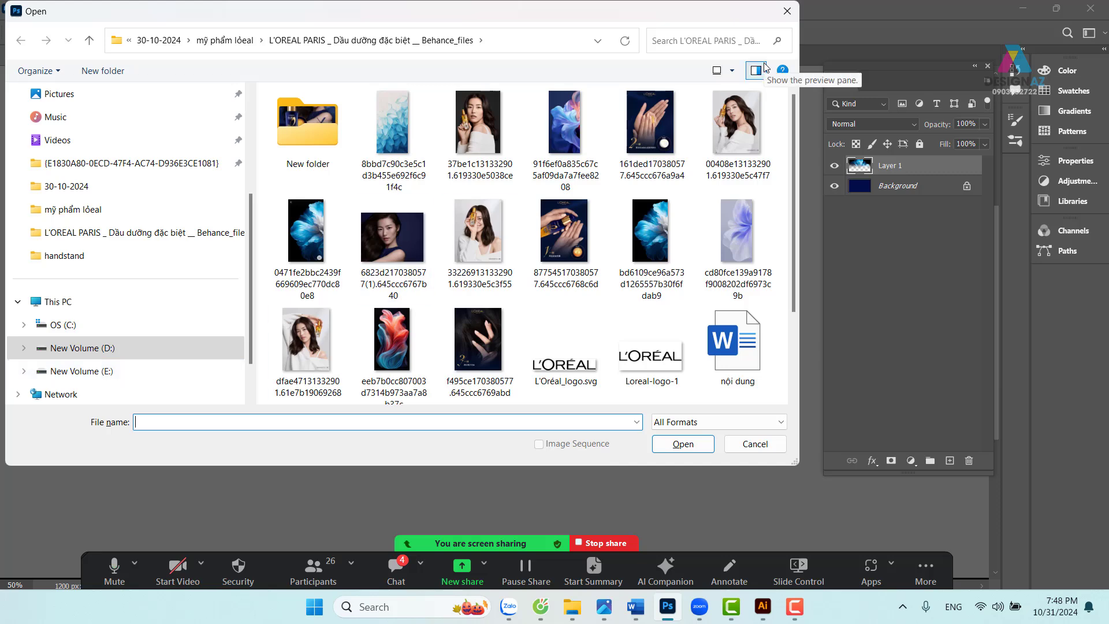
pyautogui.click(140, 372)
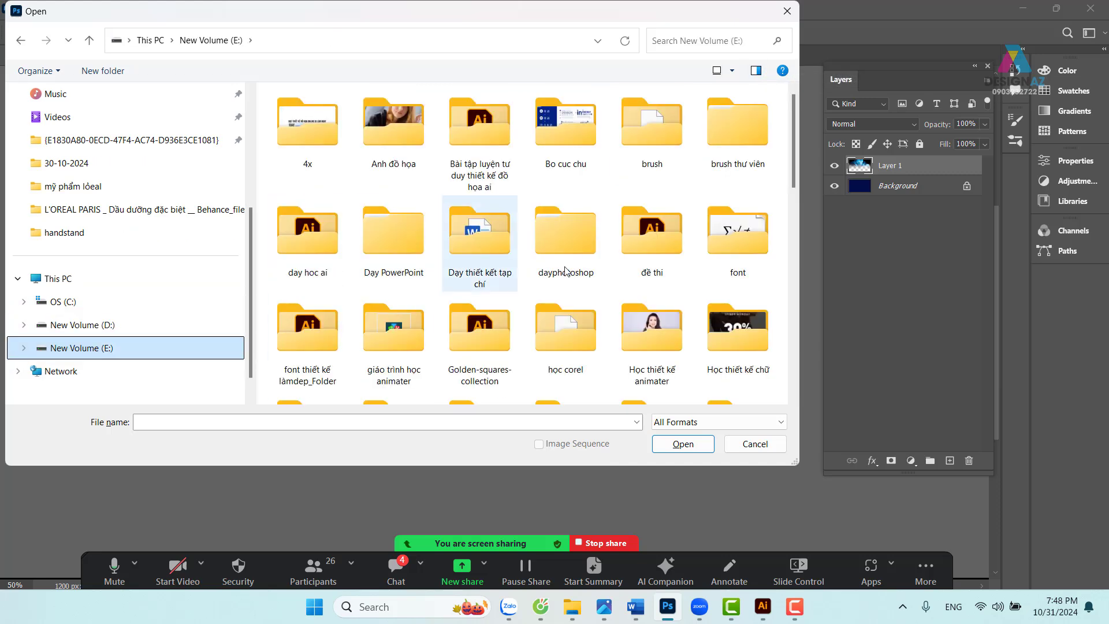
pyautogui.scroll(-5, 597, 260)
pyautogui.scroll(5, 597, 260)
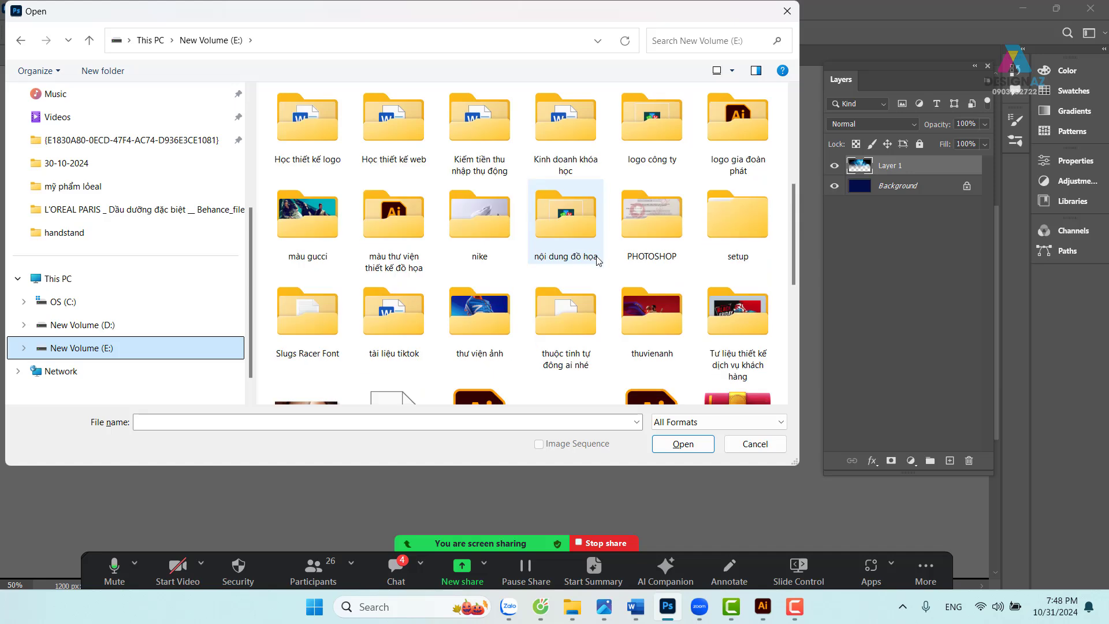
pyautogui.click(661, 323)
pyautogui.doubleClick(661, 324)
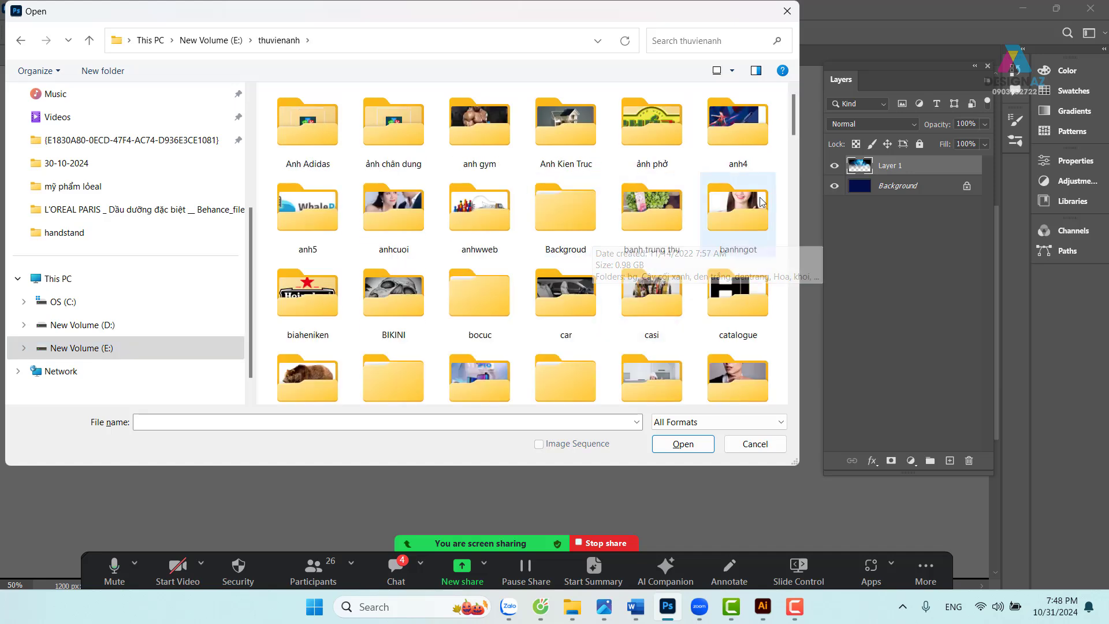
# - Open Waterdrop-Into-Water-Medium-Size-Preview jpg from the nước folder inside thuvienanh
pyautogui.click(560, 216)
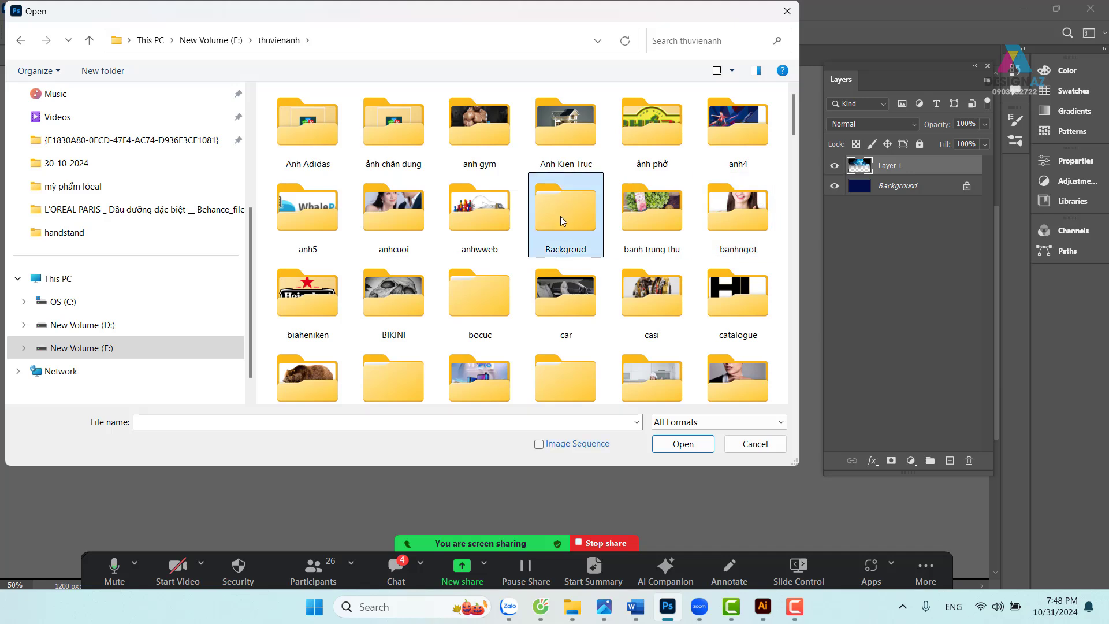
pyautogui.doubleClick(560, 216)
pyautogui.click(488, 227)
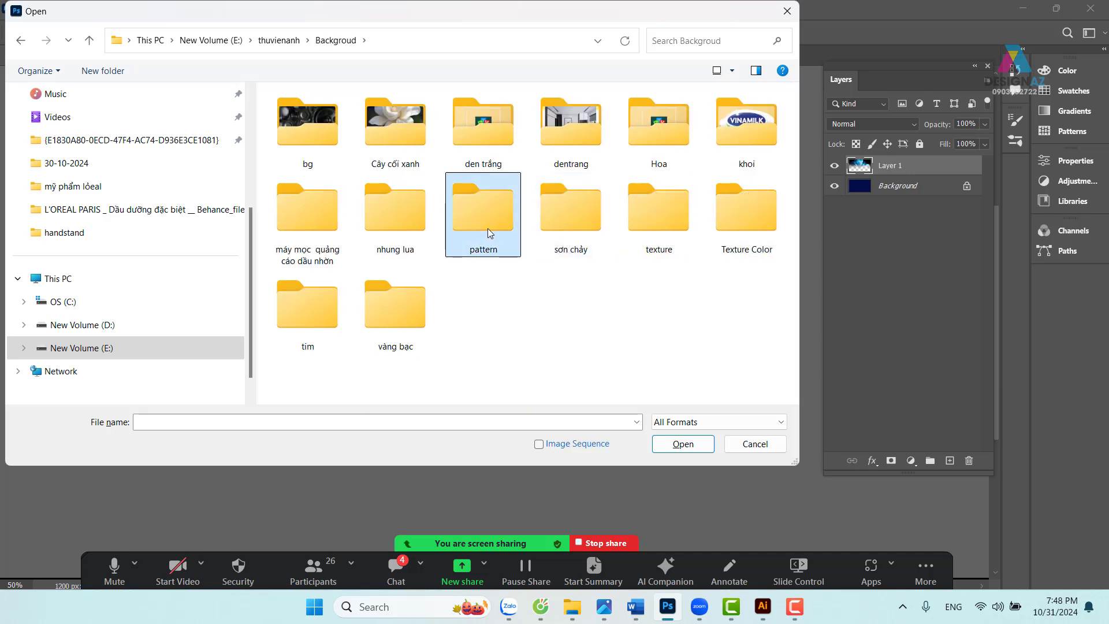
pyautogui.click(297, 42)
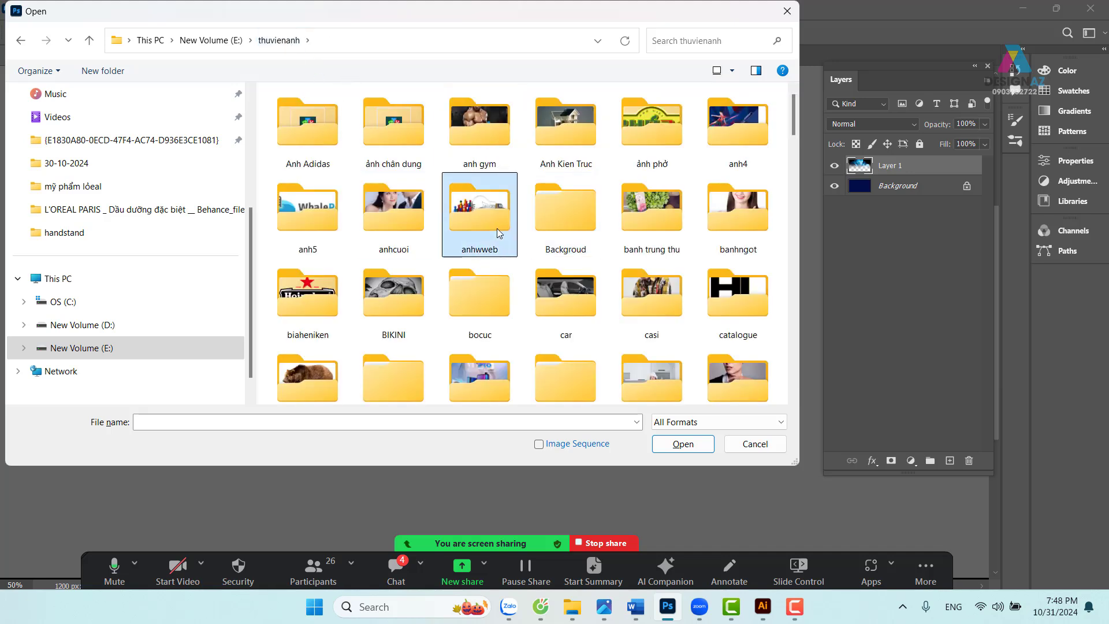
pyautogui.press('n')
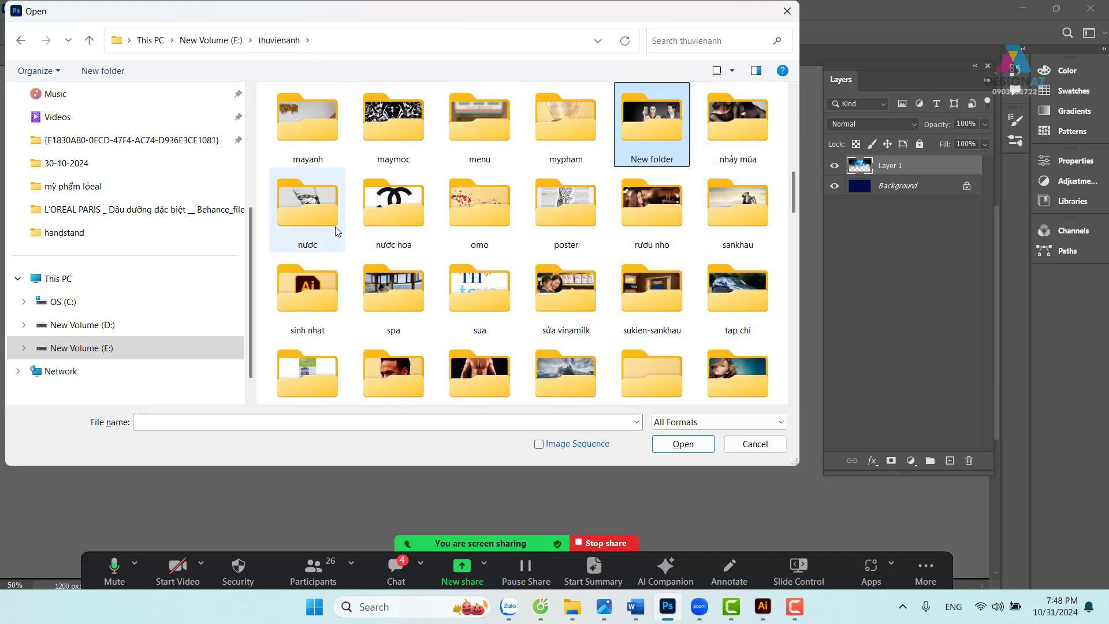
pyautogui.click(334, 217)
pyautogui.doubleClick(334, 218)
pyautogui.scroll(-15, 529, 226)
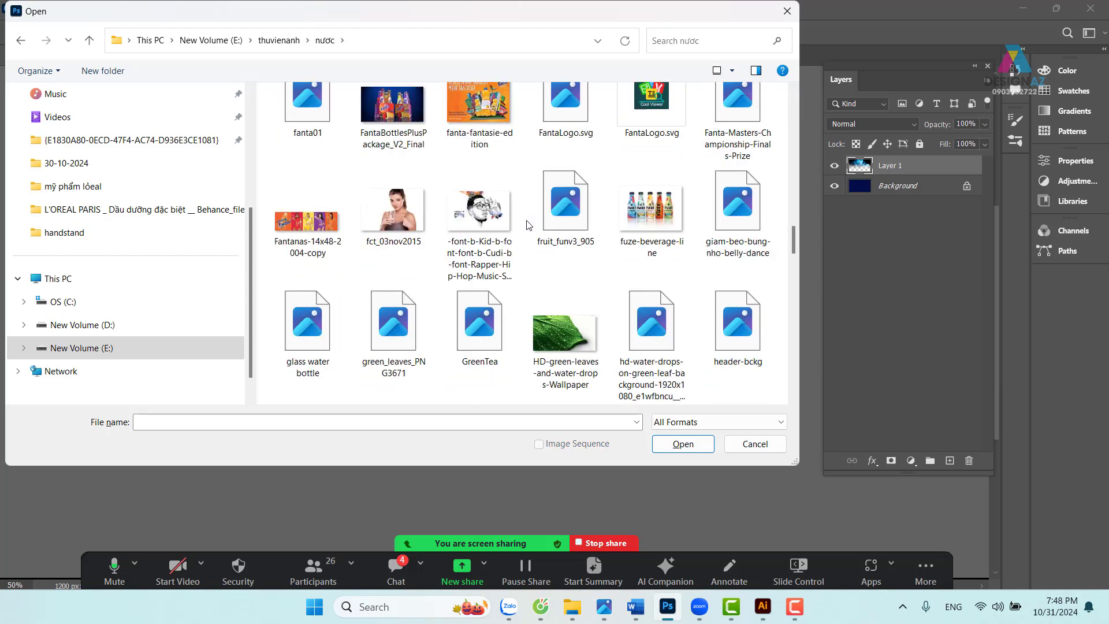
pyautogui.scroll(-10, 528, 225)
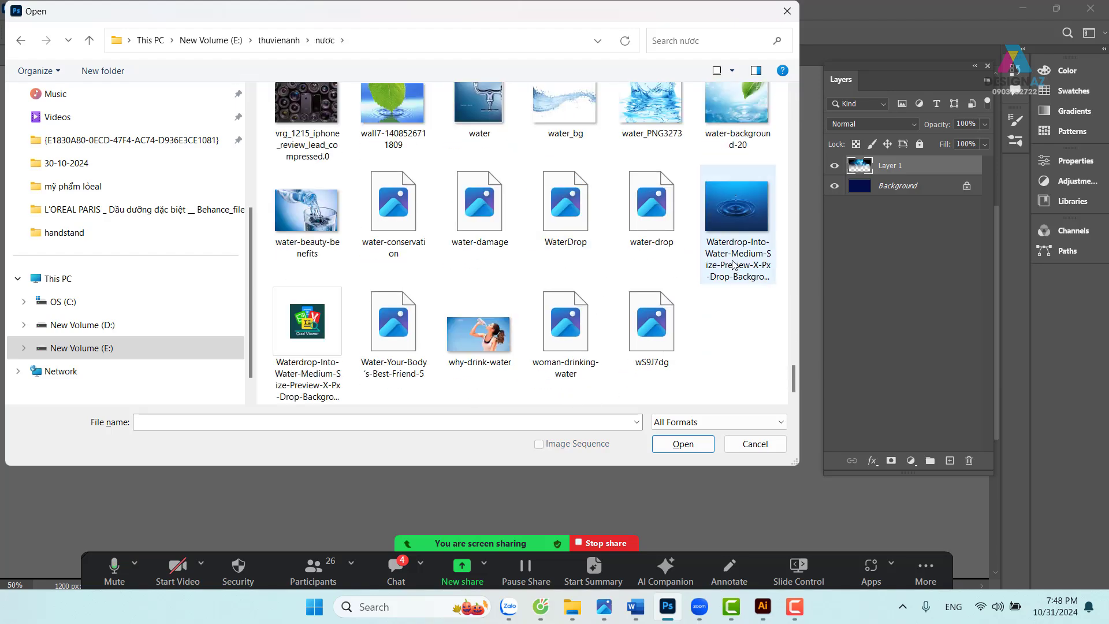
pyautogui.click(746, 207)
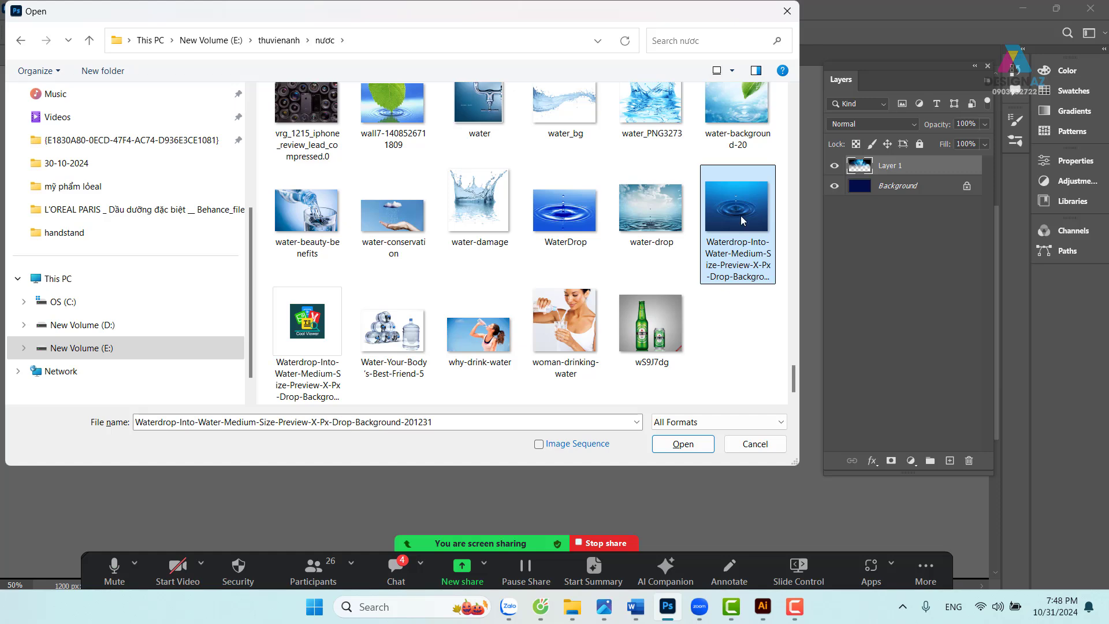
pyautogui.click(684, 444)
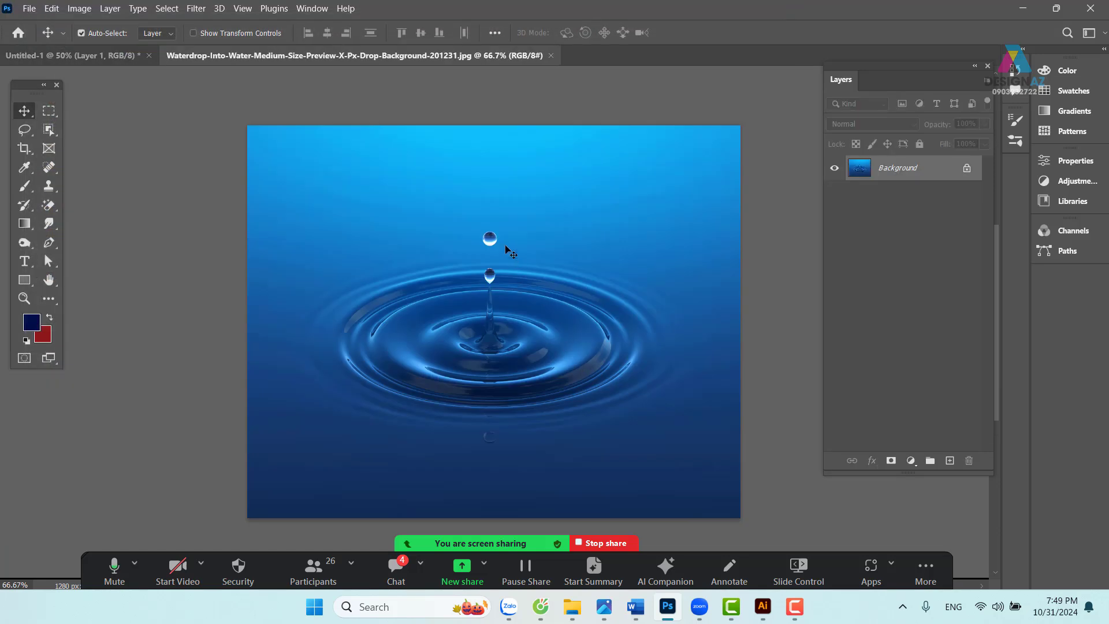
# - Copy the whole water-drop image into Untitled-1 as Layer 2, placed beneath the flower layer
pyautogui.hotkey('ctrl', 'a')
pyautogui.click(81, 33)
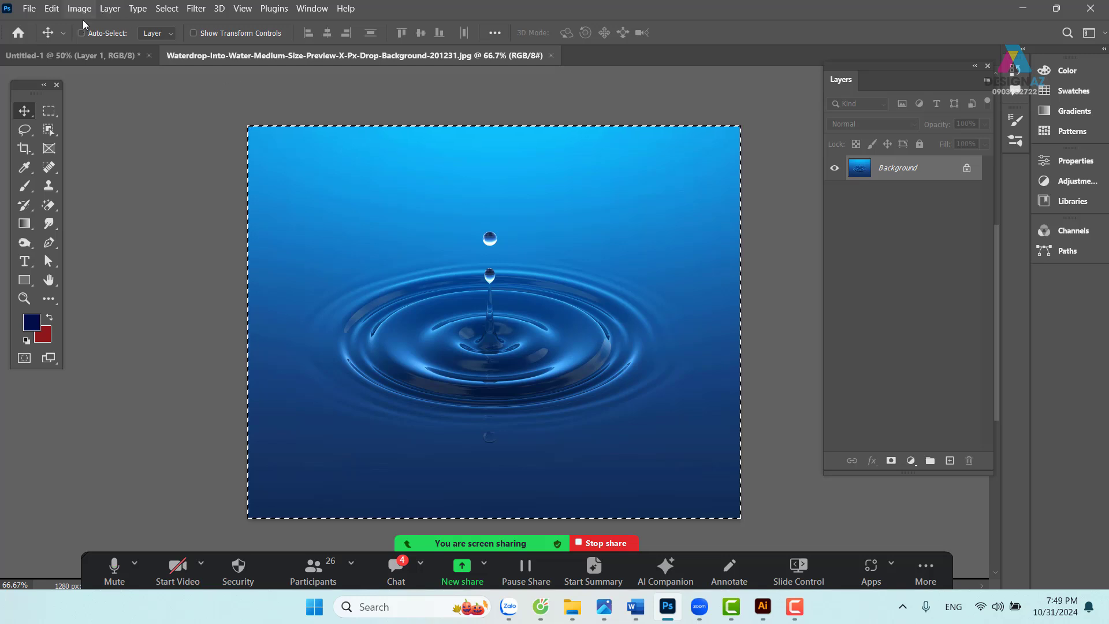
pyautogui.click(78, 58)
pyautogui.hotkey('ctrl', 'v')
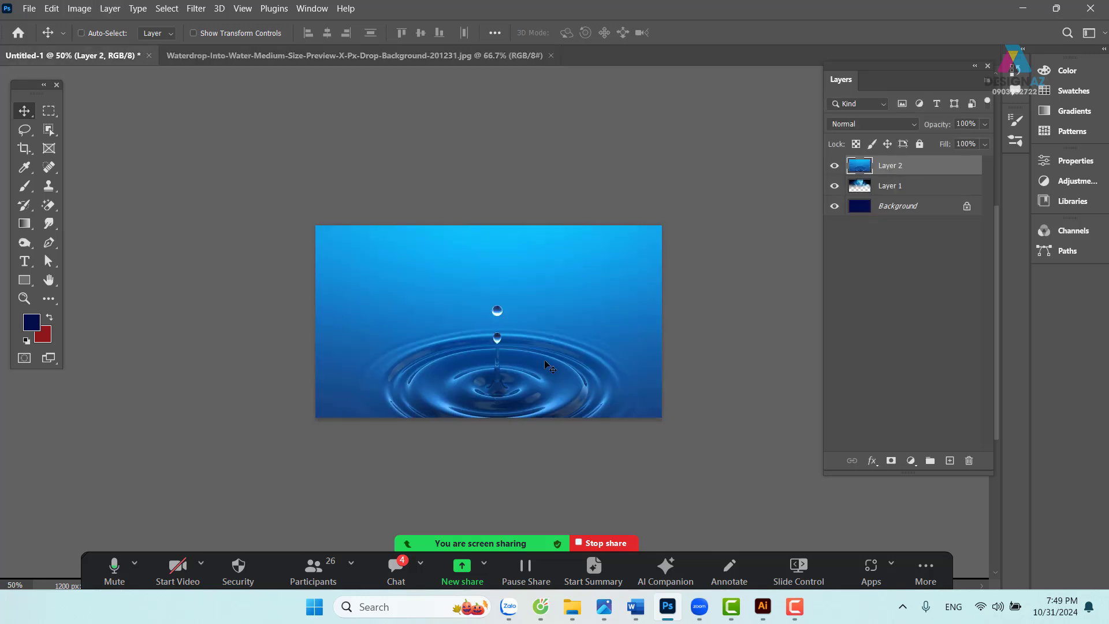
pyautogui.moveTo(554, 365); pyautogui.dragTo(572, 340)
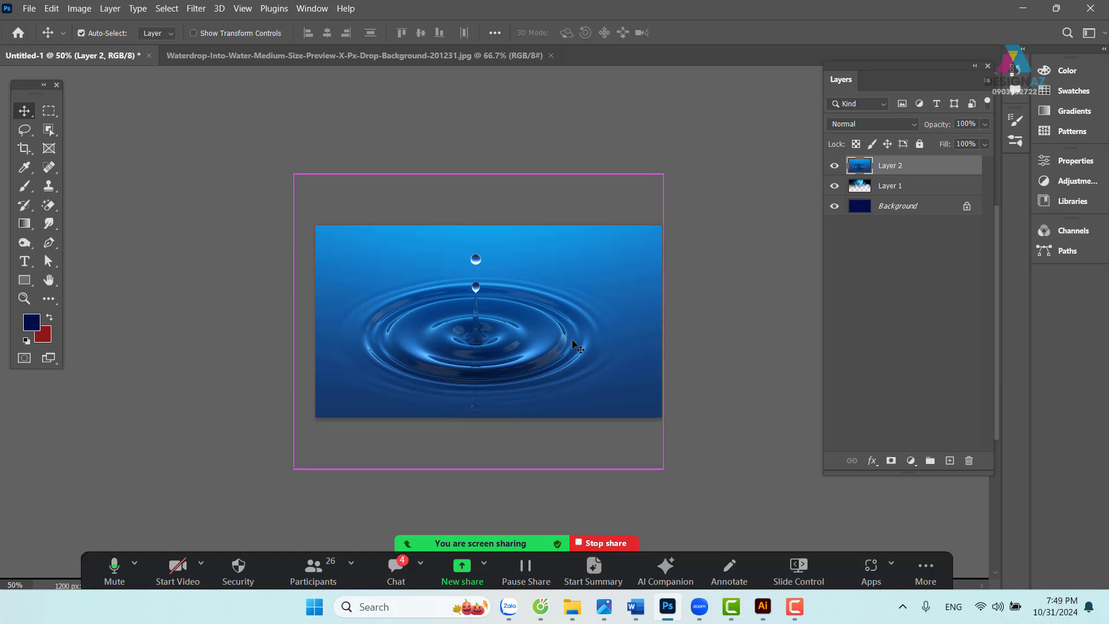
pyautogui.hotkey('ctrl', '[')
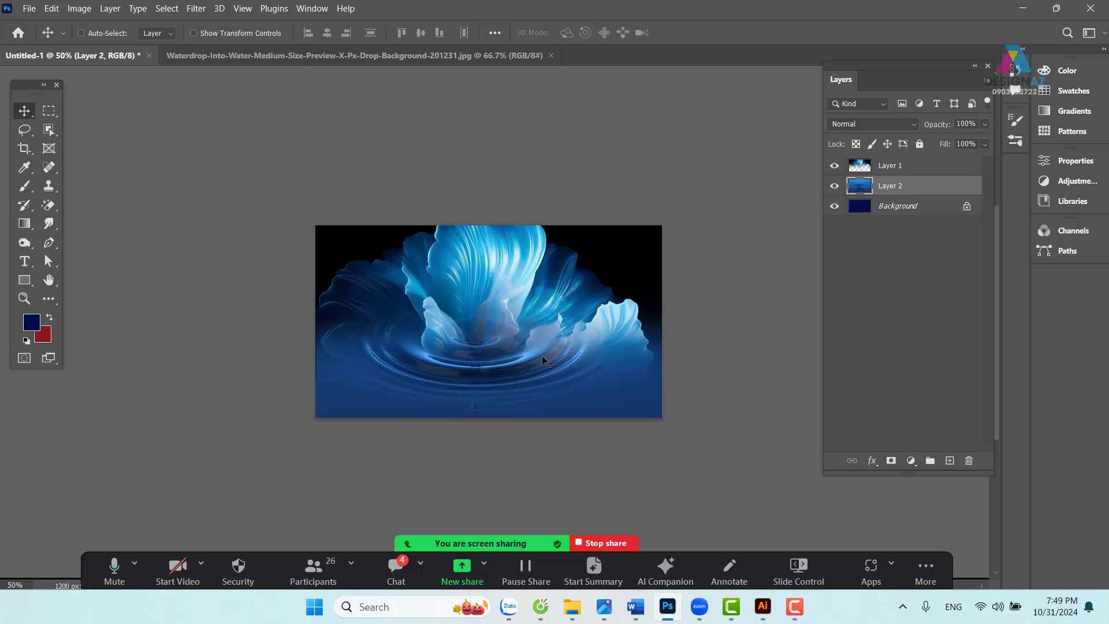
pyautogui.moveTo(543, 360); pyautogui.dragTo(630, 361)
pyautogui.hotkey('ctrl', '+')
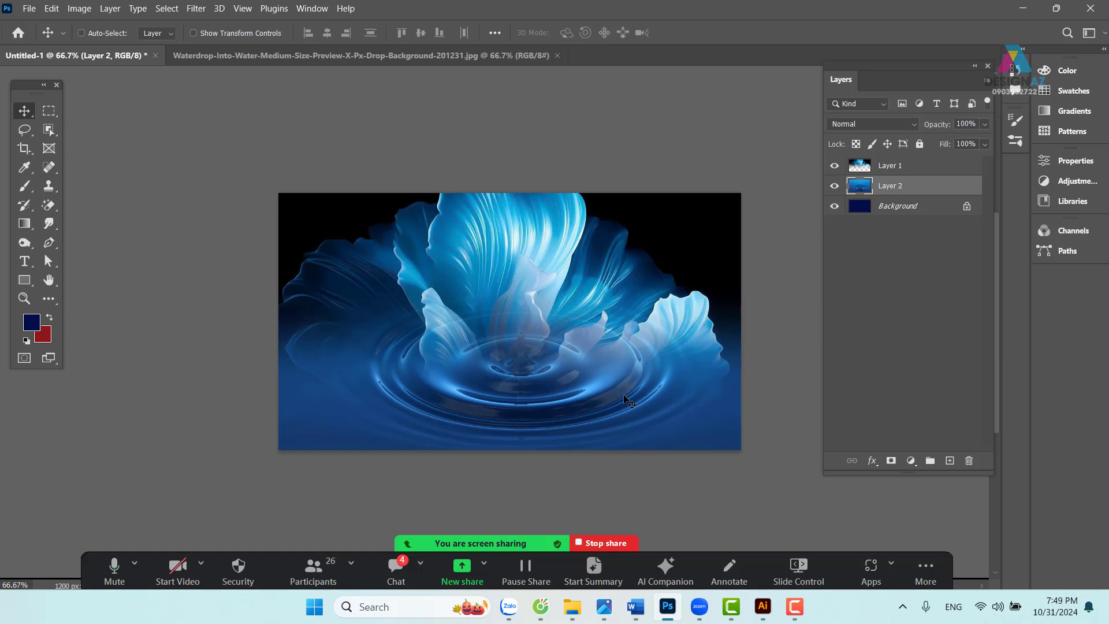
pyautogui.moveTo(626, 399); pyautogui.dragTo(517, 385)
pyautogui.click(656, 349)
# - Scale the water-drop layer to about 65% and position it over the banner's left side
pyautogui.hotkey('ctrl', 't')
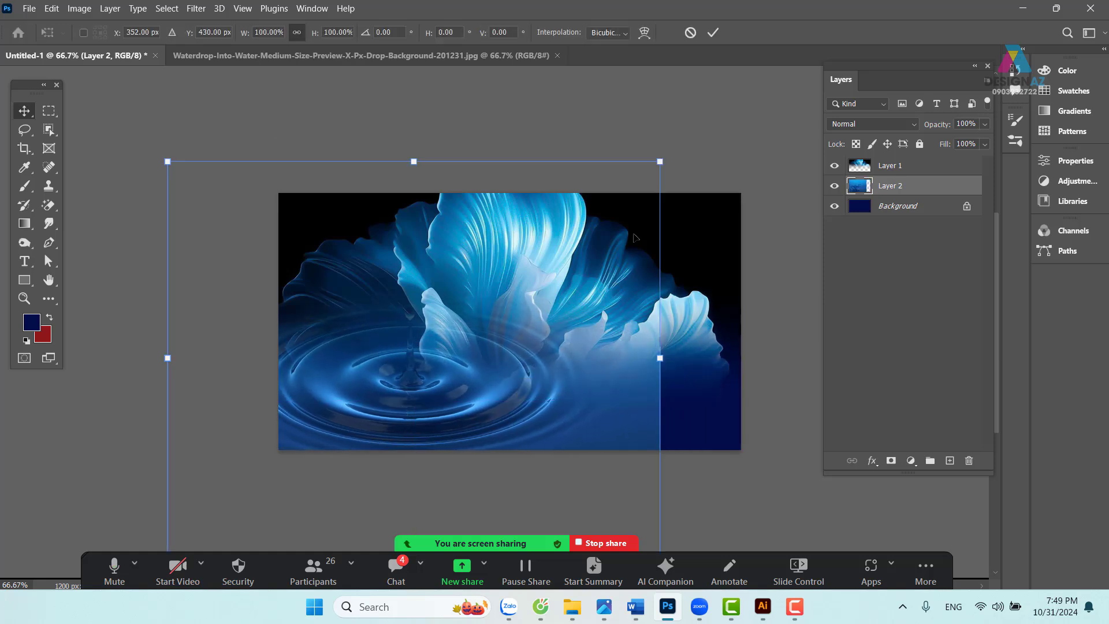
pyautogui.moveTo(660, 163); pyautogui.dragTo(490, 323)
pyautogui.moveTo(390, 380); pyautogui.dragTo(456, 344)
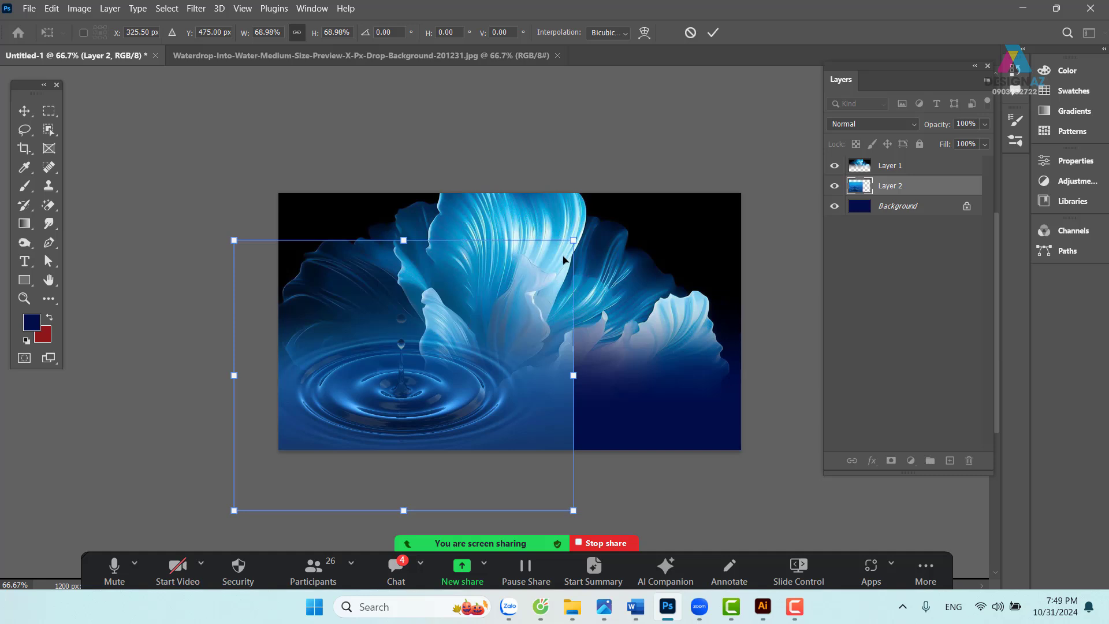
pyautogui.moveTo(572, 246); pyautogui.dragTo(552, 257)
pyautogui.moveTo(460, 343); pyautogui.dragTo(479, 340)
pyautogui.press('Return')
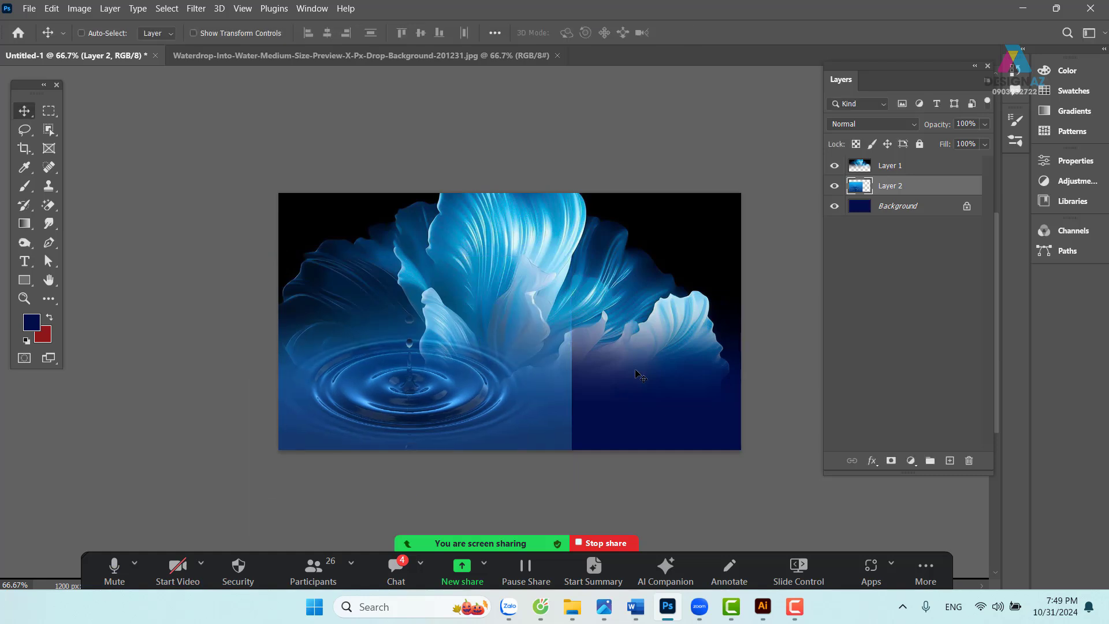
pyautogui.rightClick(619, 303)
# - Scale the flower on Layer 1 to about 66% and move it down-left
pyautogui.click(635, 303)
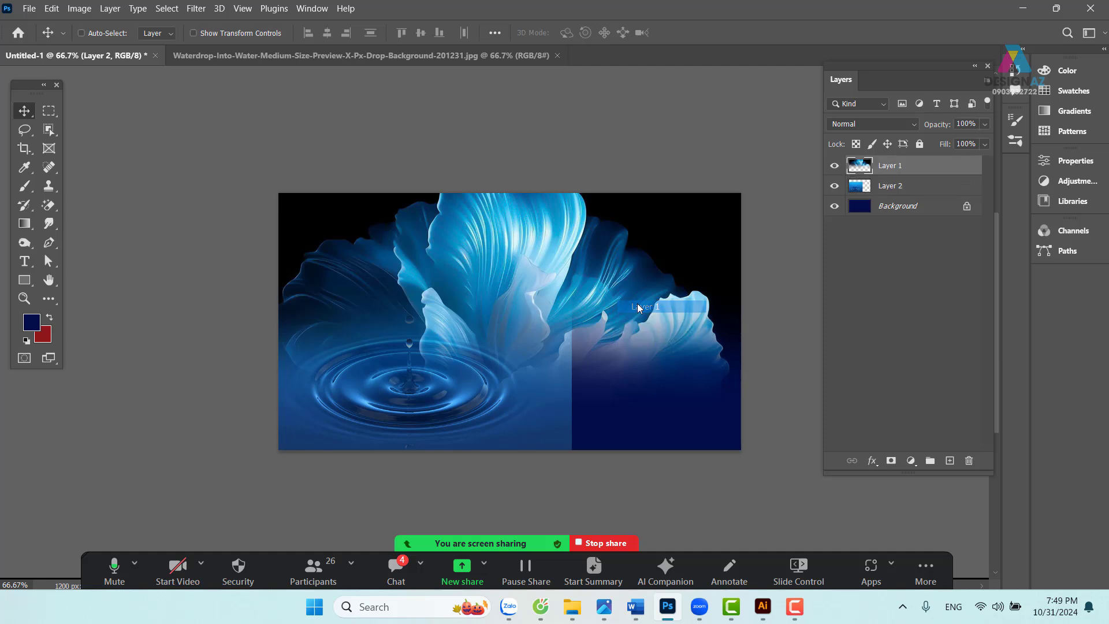
pyautogui.hotkey('ctrl', 't')
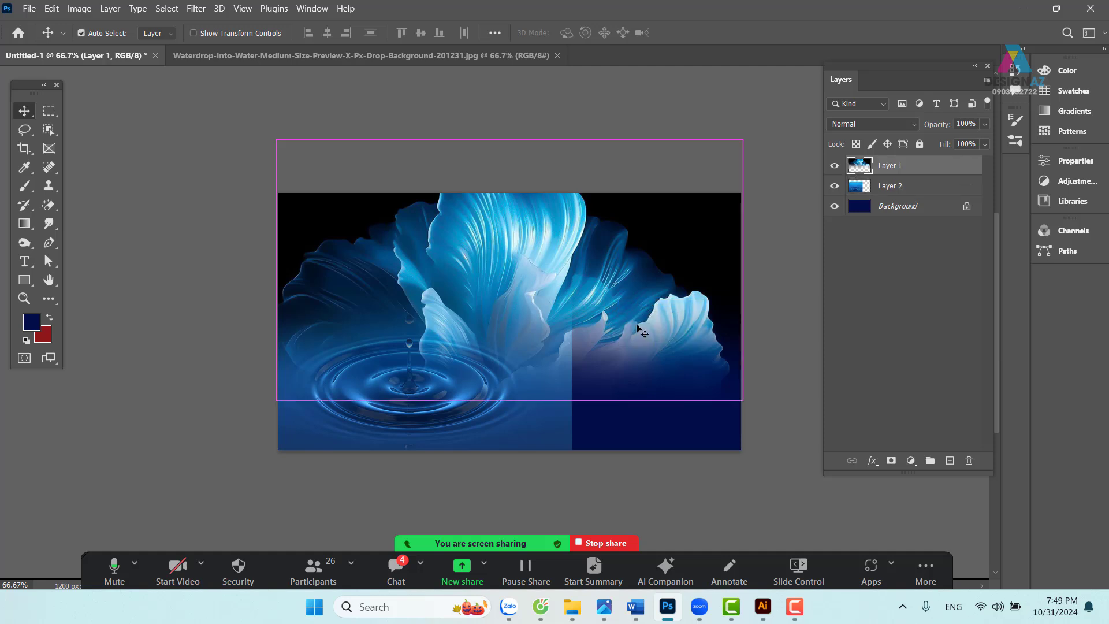
pyautogui.moveTo(748, 404); pyautogui.dragTo(579, 308)
pyautogui.moveTo(490, 248); pyautogui.dragTo(466, 345)
pyautogui.press('Return')
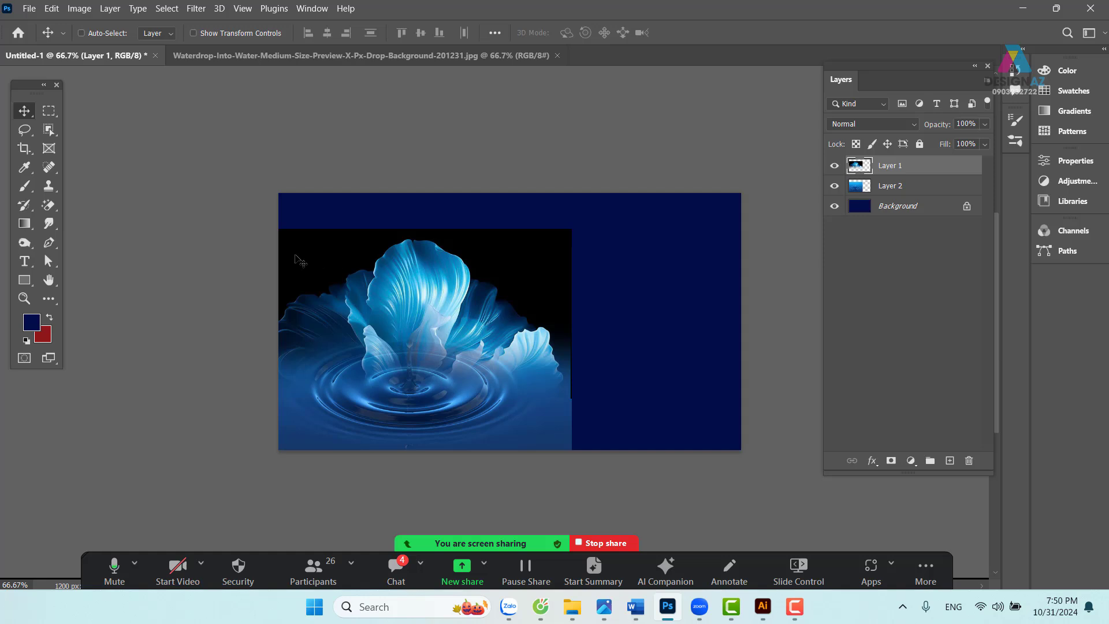
# - Draw an elliptical marquee selection around the flower
pyautogui.moveTo(49, 110); pyautogui.dragTo(86, 113)
pyautogui.hotkey('shift', 'm')
pyautogui.moveTo(272, 242); pyautogui.dragTo(568, 479)
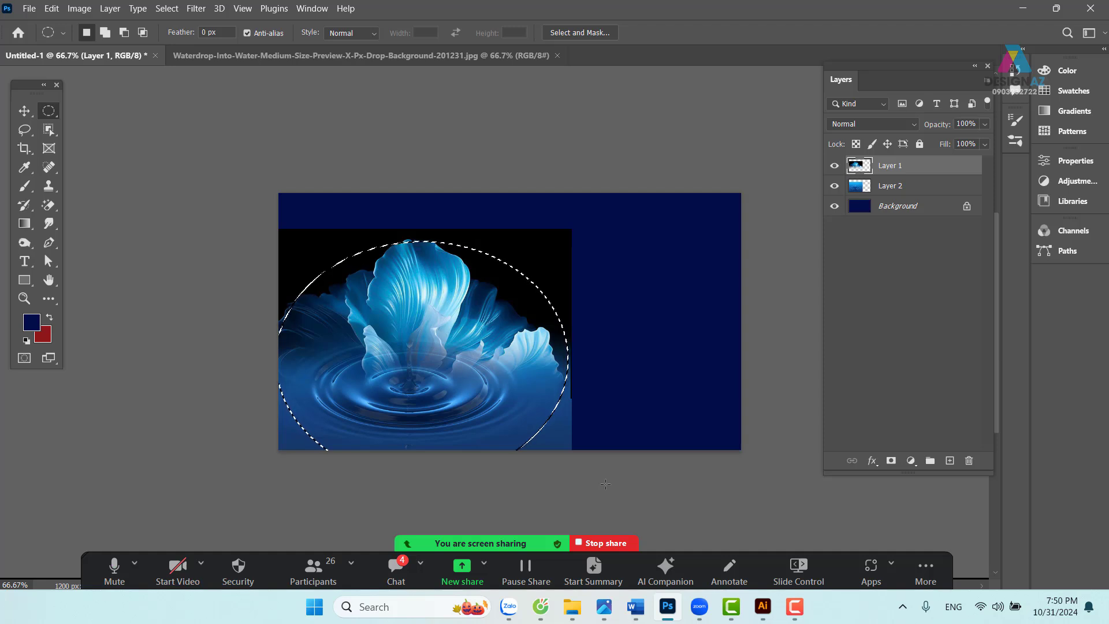
# - Feather the elliptical selection with a 50 px radius
pyautogui.press('shift')
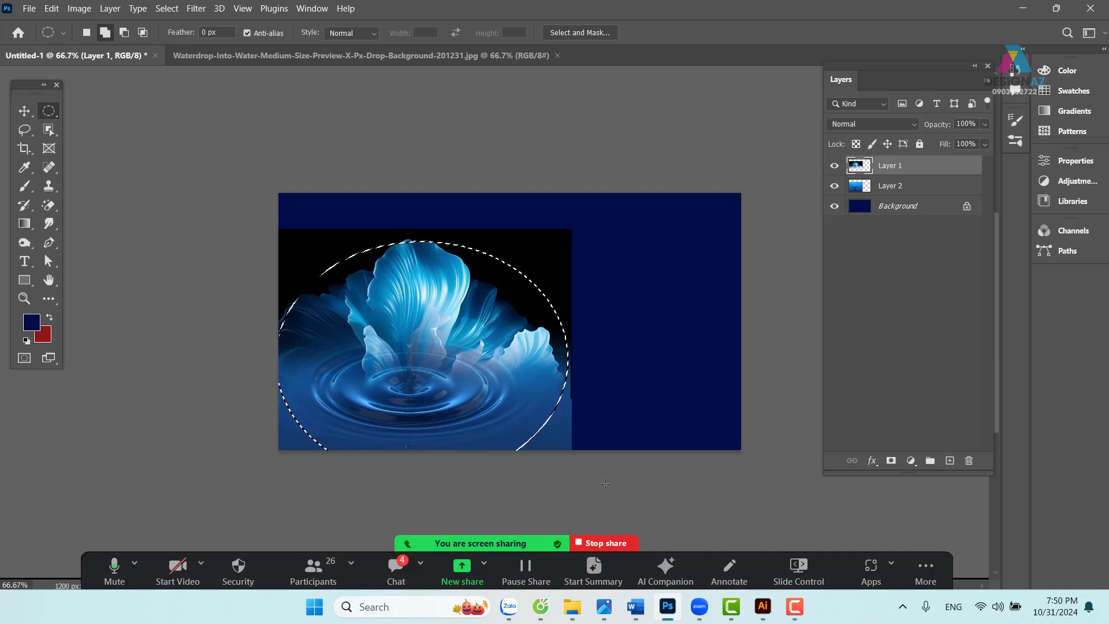
pyautogui.hotkey('shift', 'F6')
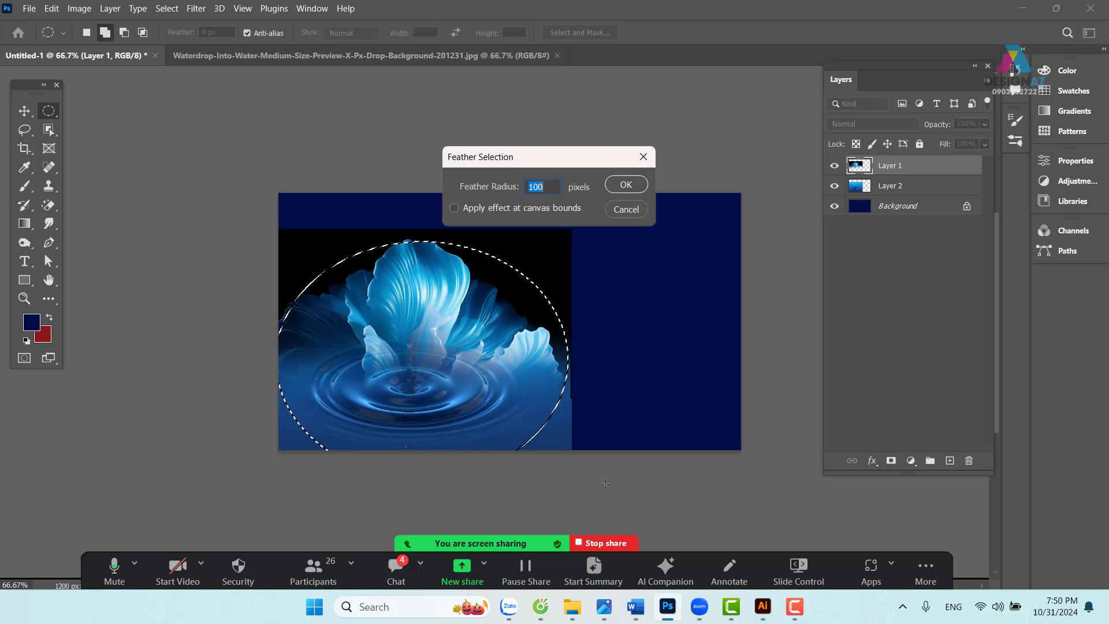
pyautogui.write('50')
pyautogui.press('Return')
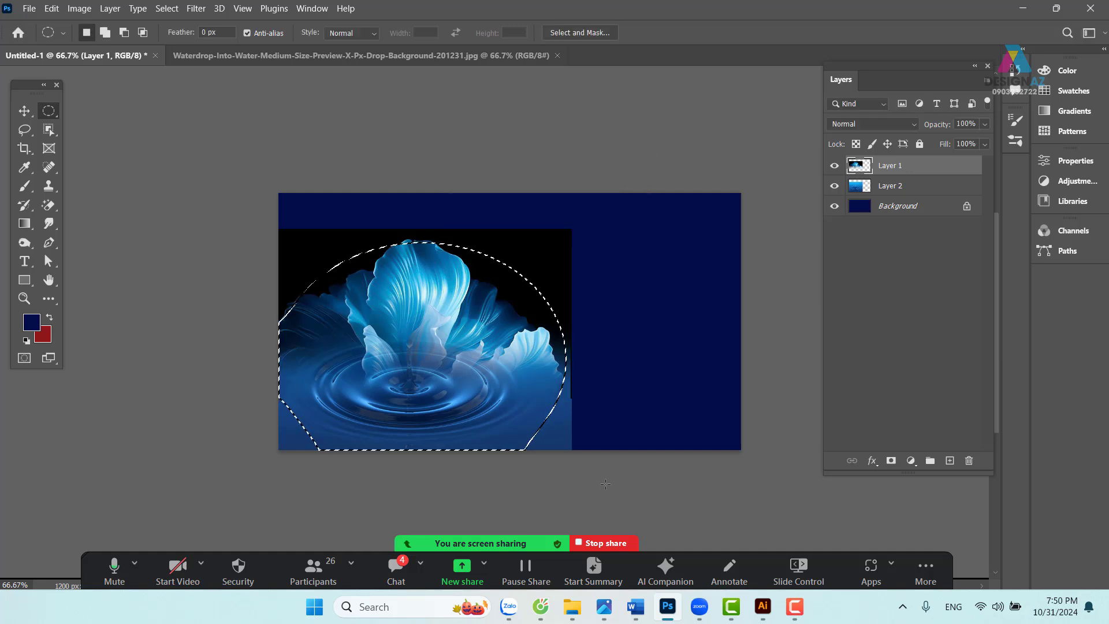
# - Try deleting inside the selection, undo it, then invert the selection
pyautogui.press('Delete')
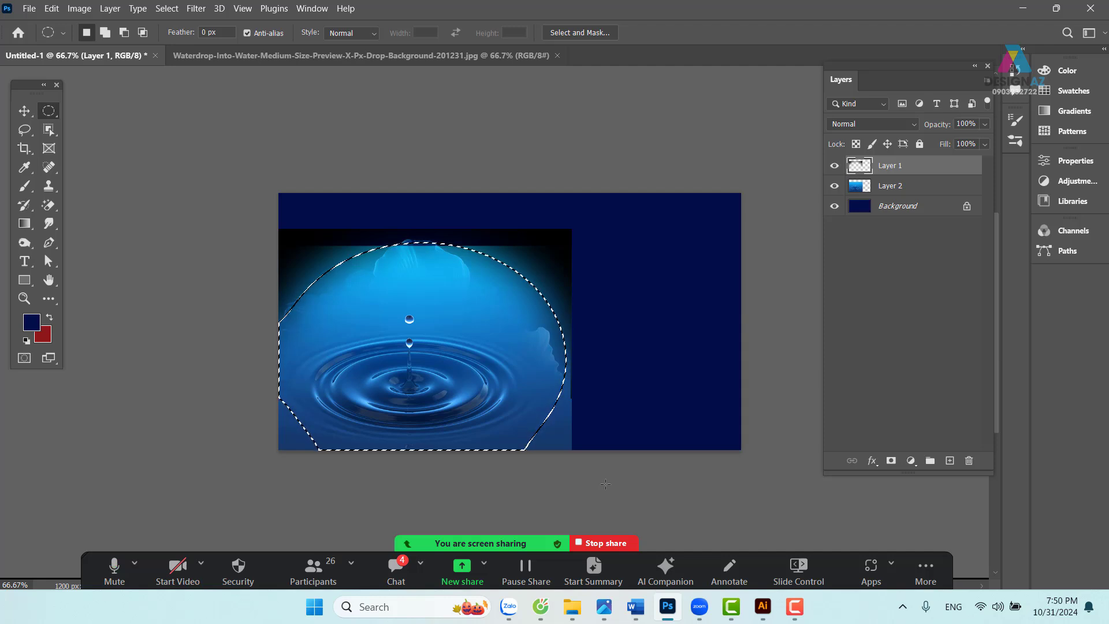
pyautogui.hotkey('ctrl', 'z')
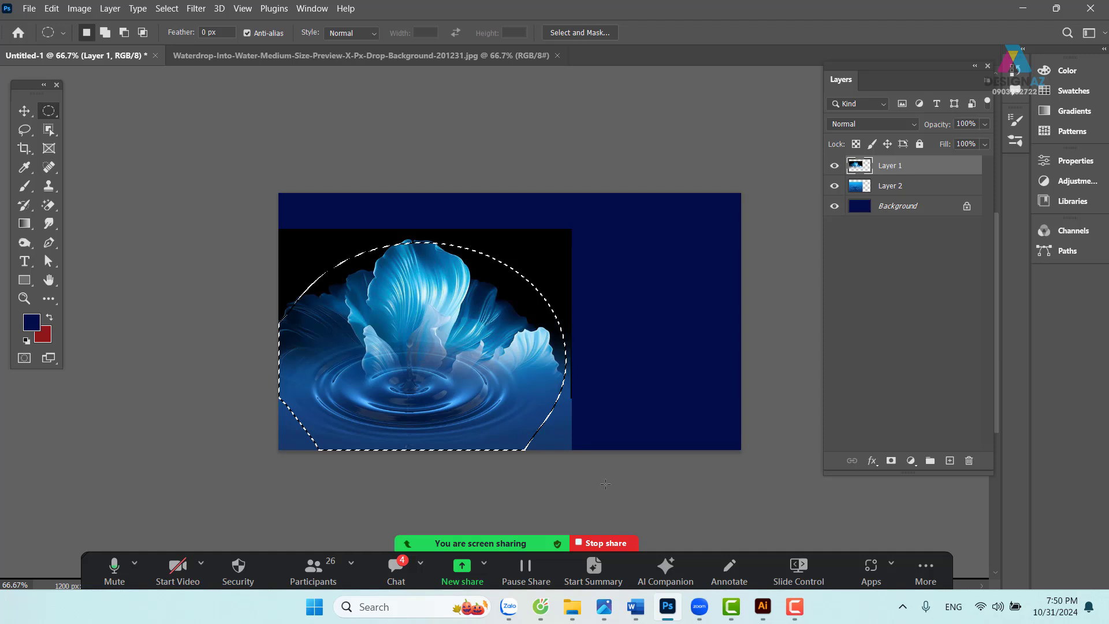
pyautogui.hotkey('ctrl', 'shift', 'i')
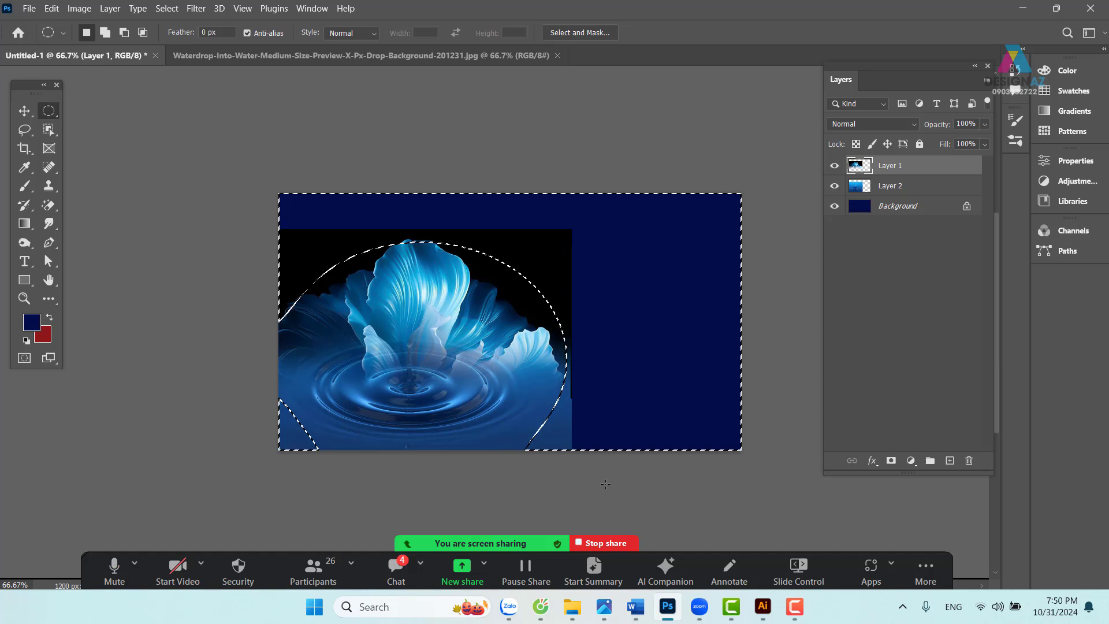
# - Erase the flower's black surroundings on Layer 1 through the inverted feathered selection, then deselect
pyautogui.press('Delete')
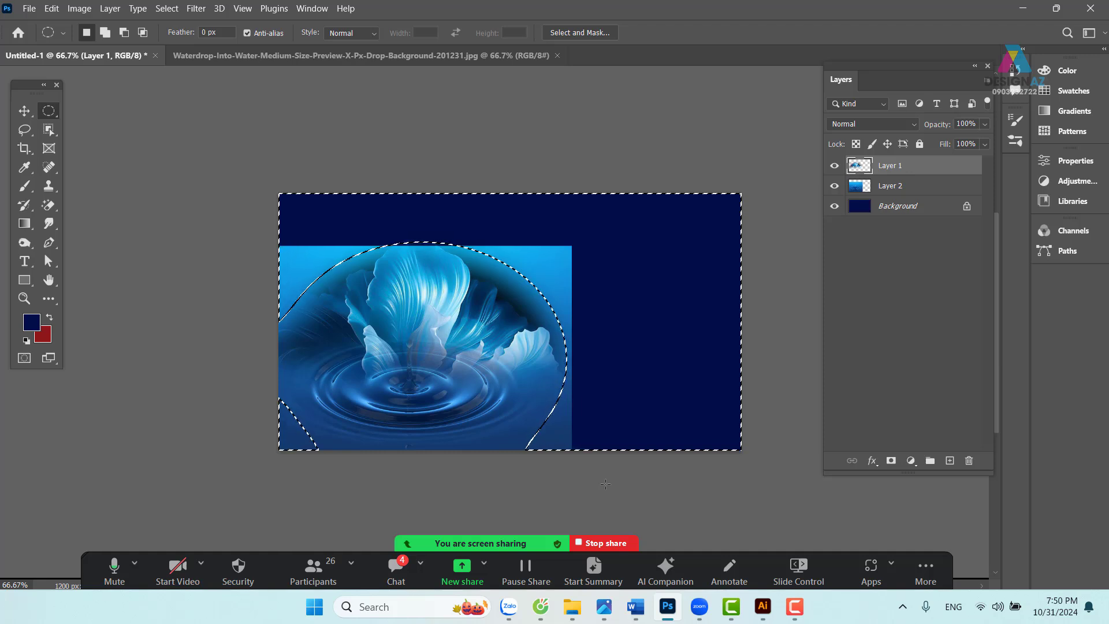
pyautogui.press('v')
pyautogui.hotkey('ctrl', 'd')
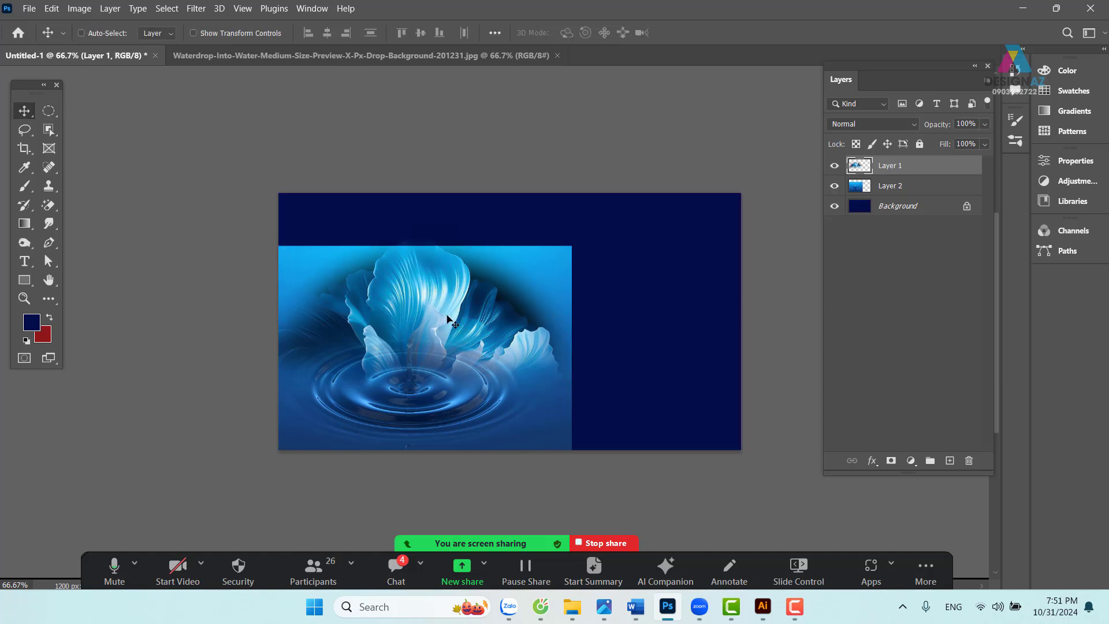
pyautogui.moveTo(446, 316); pyautogui.dragTo(594, 248)
pyautogui.hotkey('ctrl', 'z')
pyautogui.rightClick(560, 262)
# - On Layer 2, erase the top-left region through an 80 px feathered rectangular selection
pyautogui.click(581, 269)
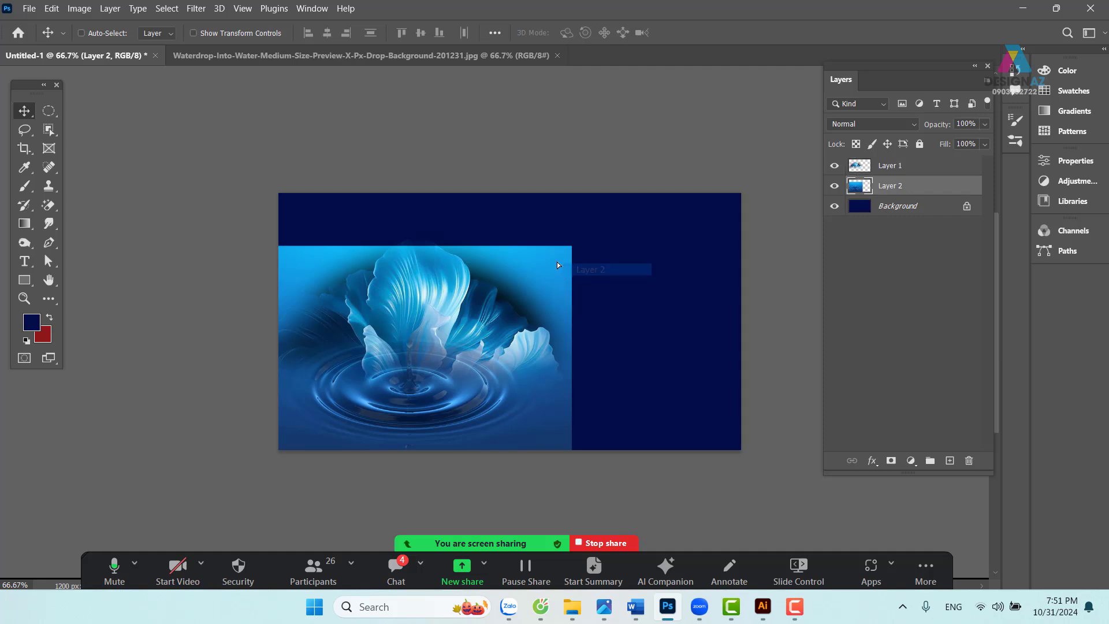
pyautogui.moveTo(557, 265); pyautogui.dragTo(576, 231)
pyautogui.hotkey('ctrl', 'z')
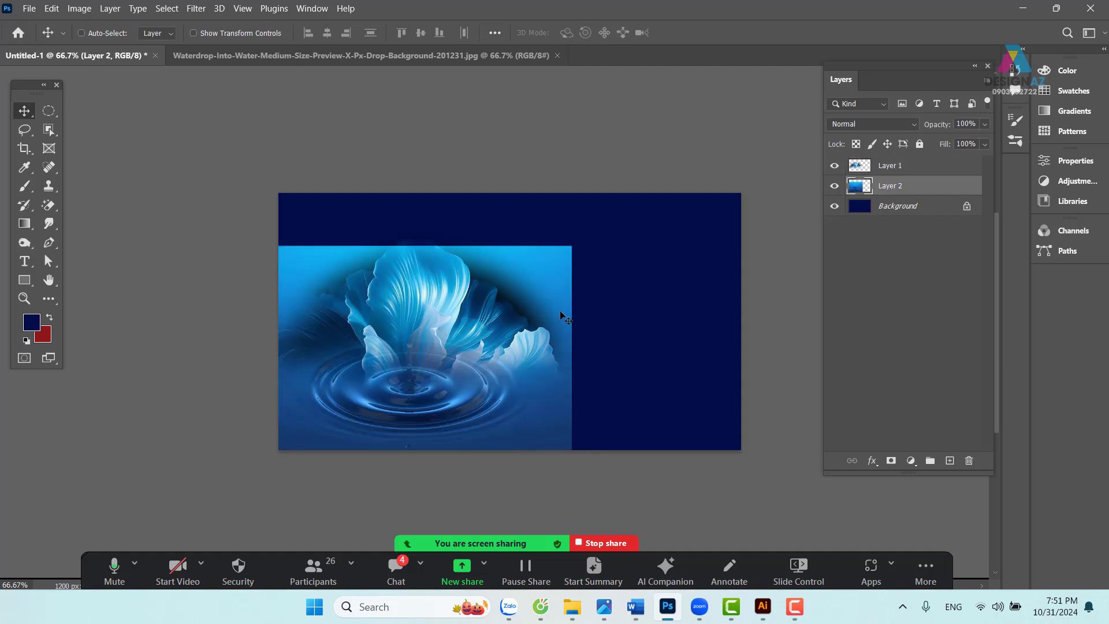
pyautogui.click(50, 109)
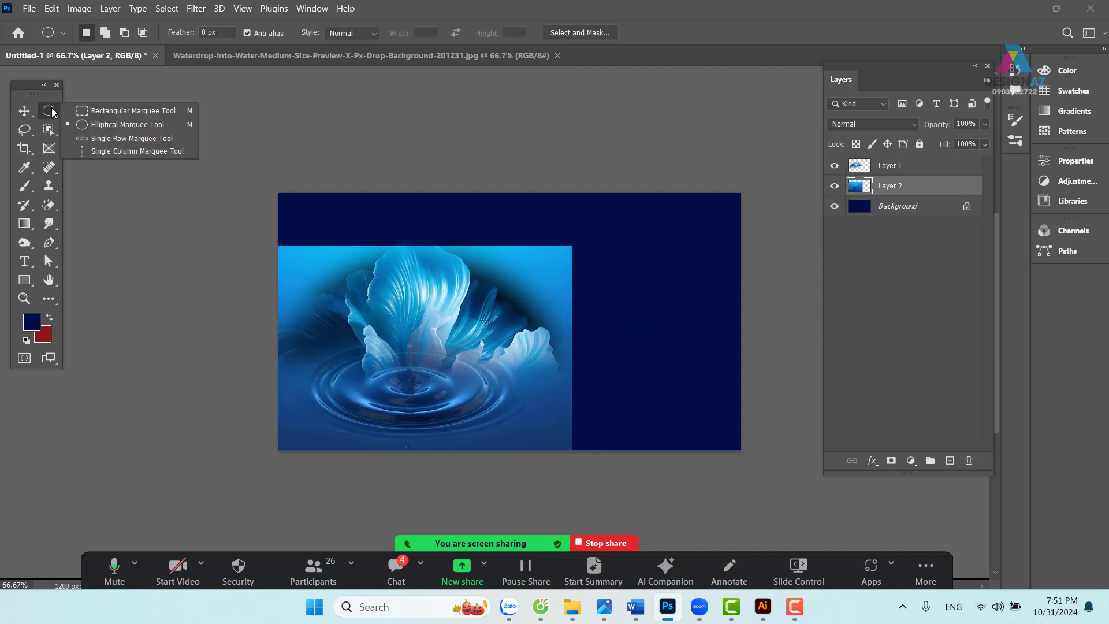
pyautogui.click(89, 109)
pyautogui.moveTo(279, 194); pyautogui.dragTo(634, 318)
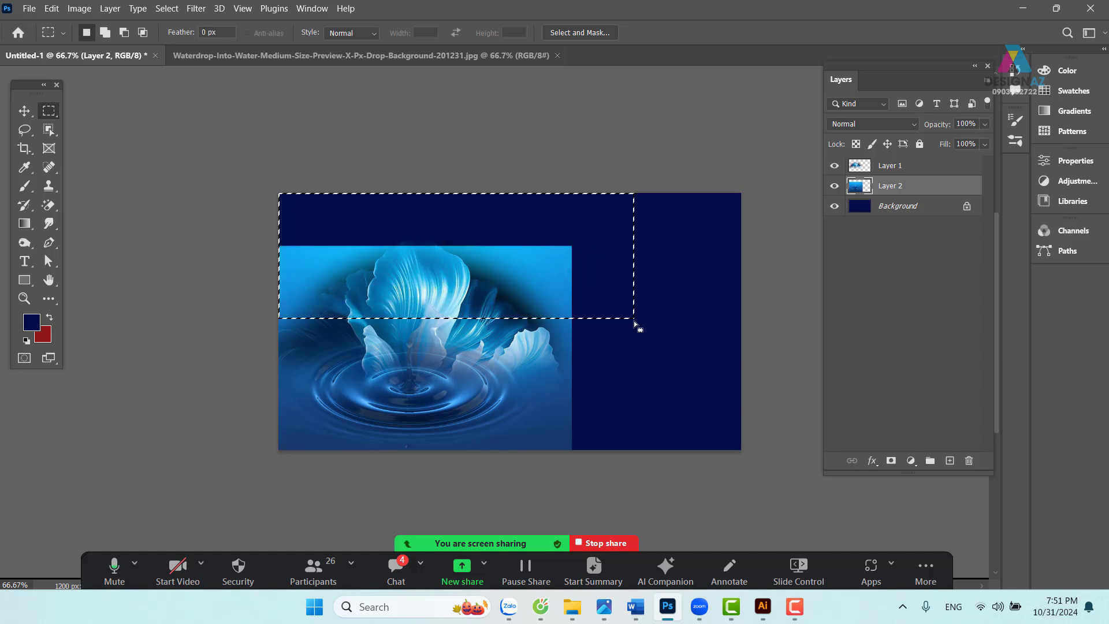
pyautogui.hotkey('shift', 'F6')
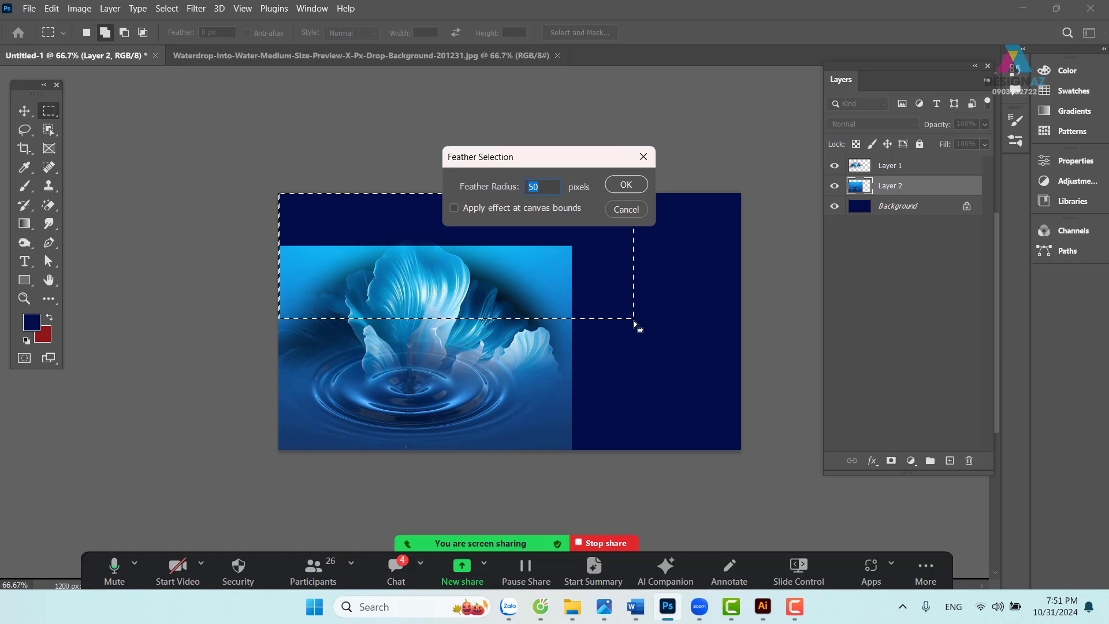
pyautogui.write('80')
pyautogui.press('Return')
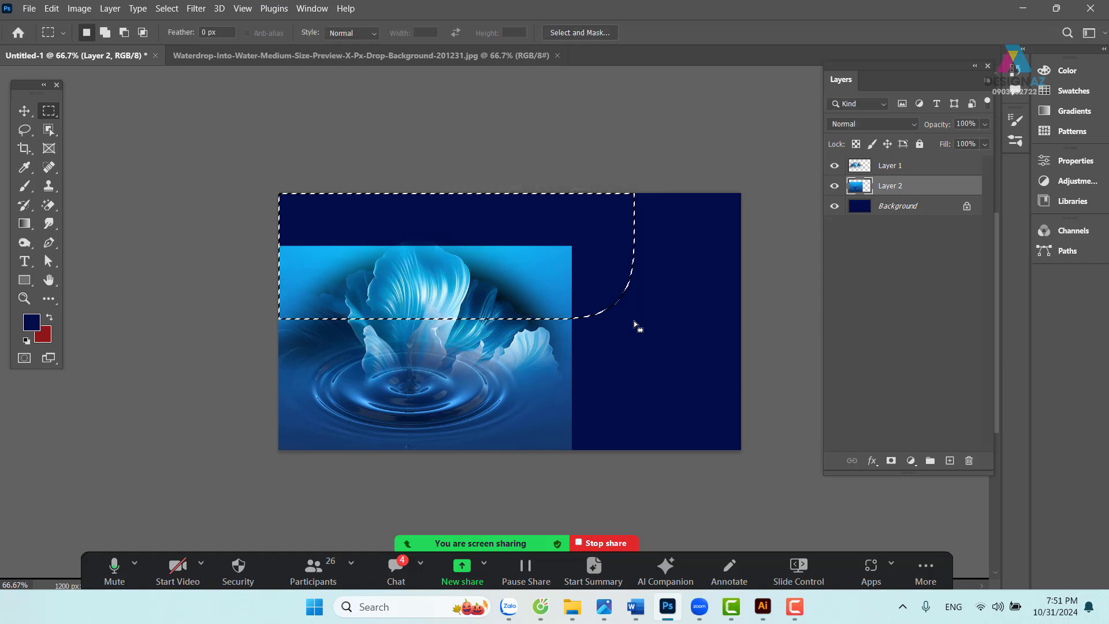
pyautogui.press('Delete')
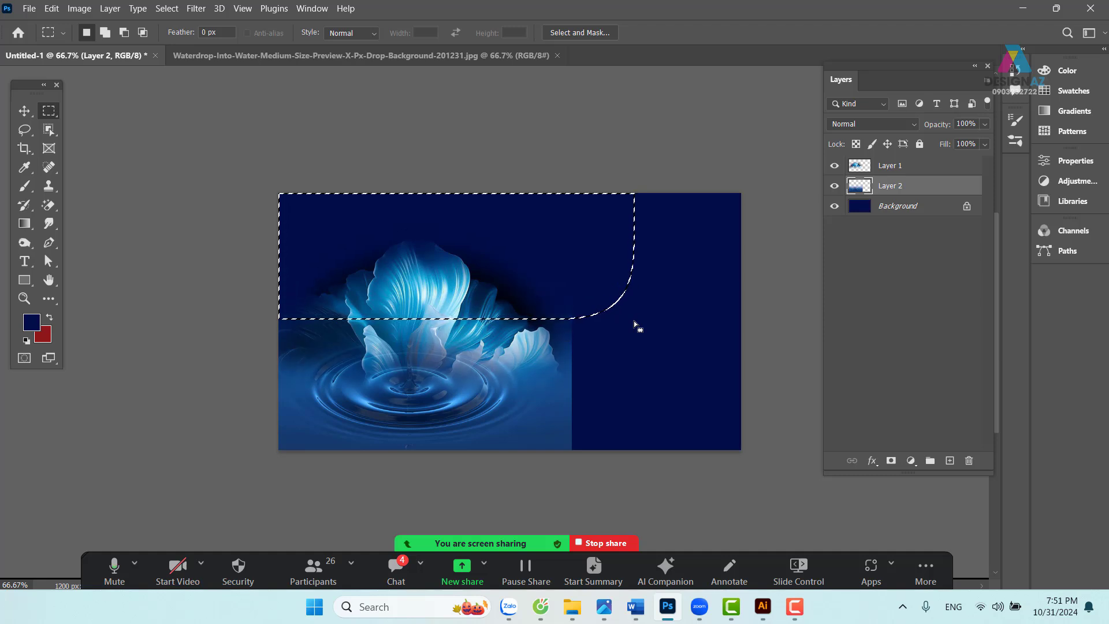
pyautogui.press('v')
pyautogui.hotkey('ctrl', 'd')
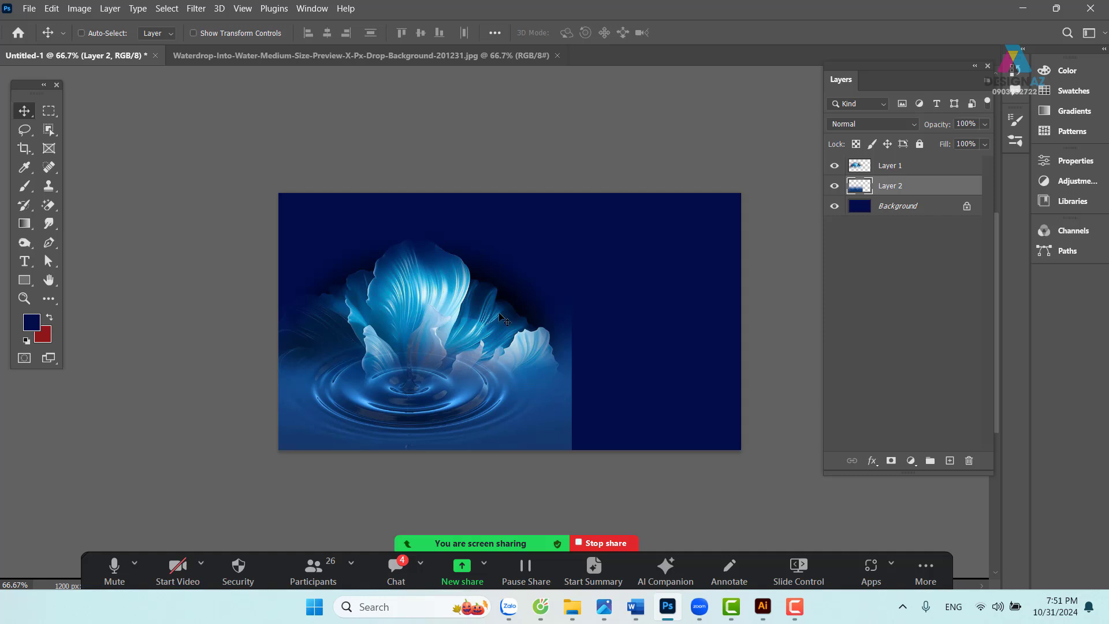
# - At 100% zoom, feather a rectangular selection over the banner's right side by 100 px
pyautogui.hotkey('ctrl', '1')
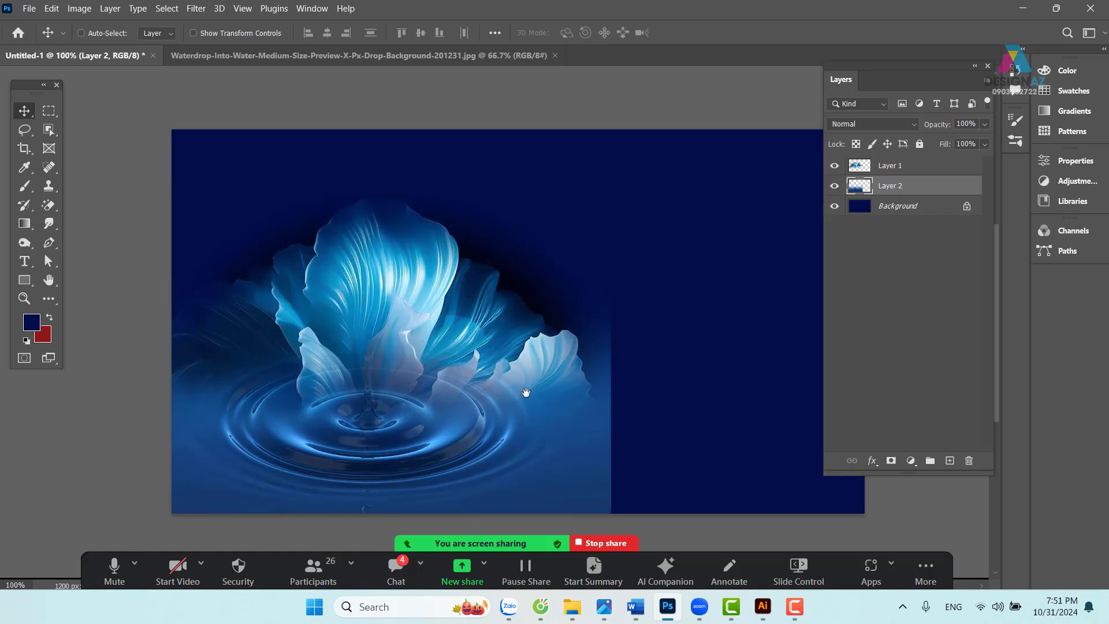
pyautogui.moveTo(524, 390); pyautogui.dragTo(463, 354)
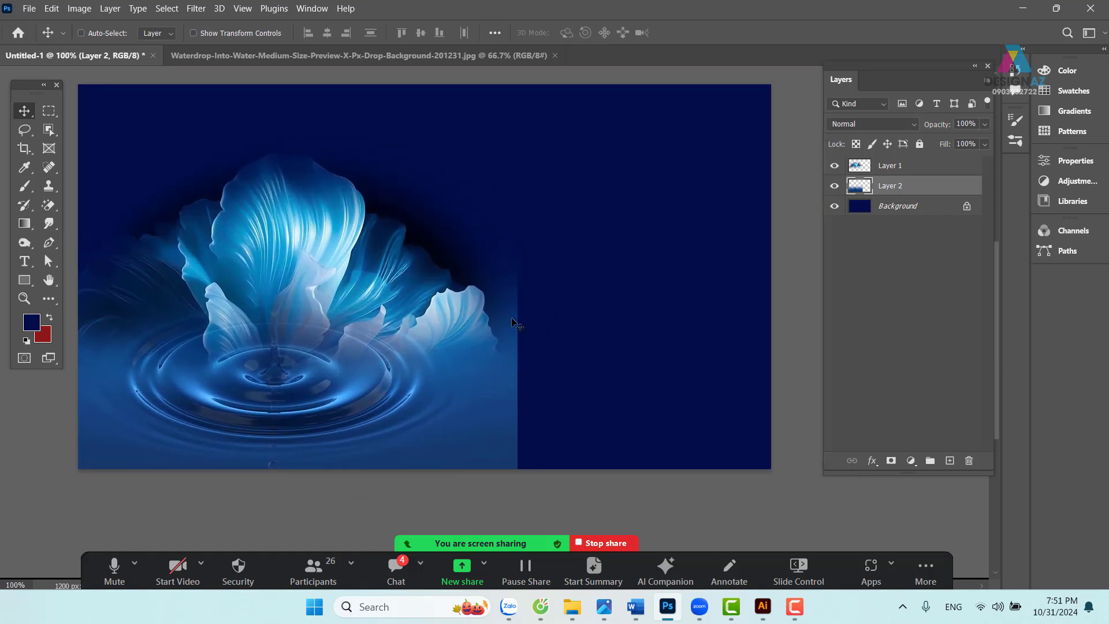
pyautogui.click(47, 110)
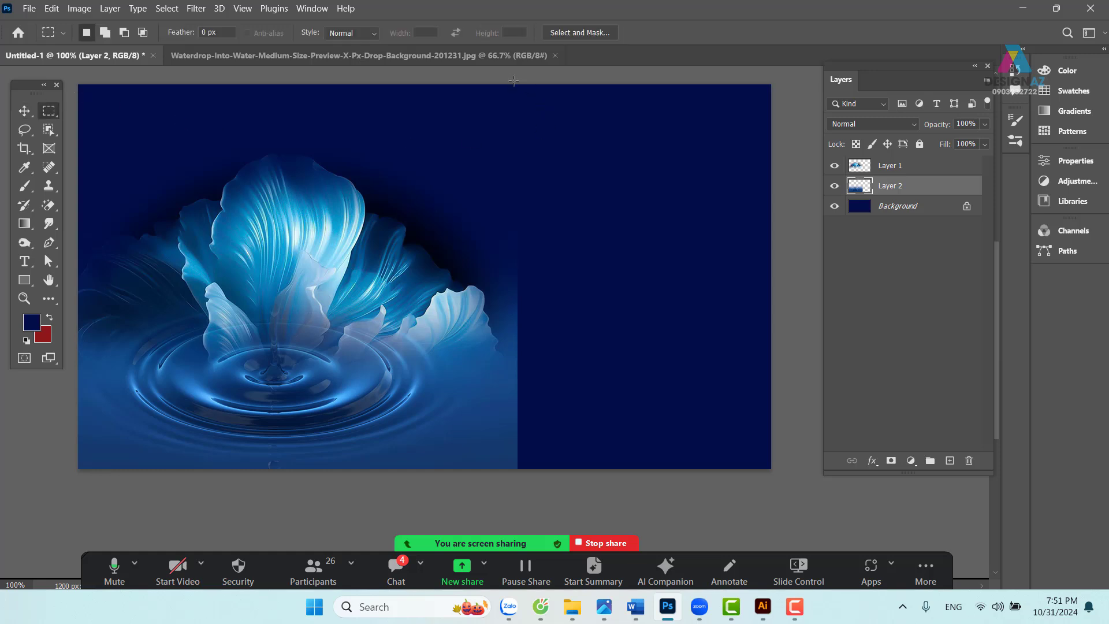
pyautogui.moveTo(514, 81); pyautogui.dragTo(988, 499)
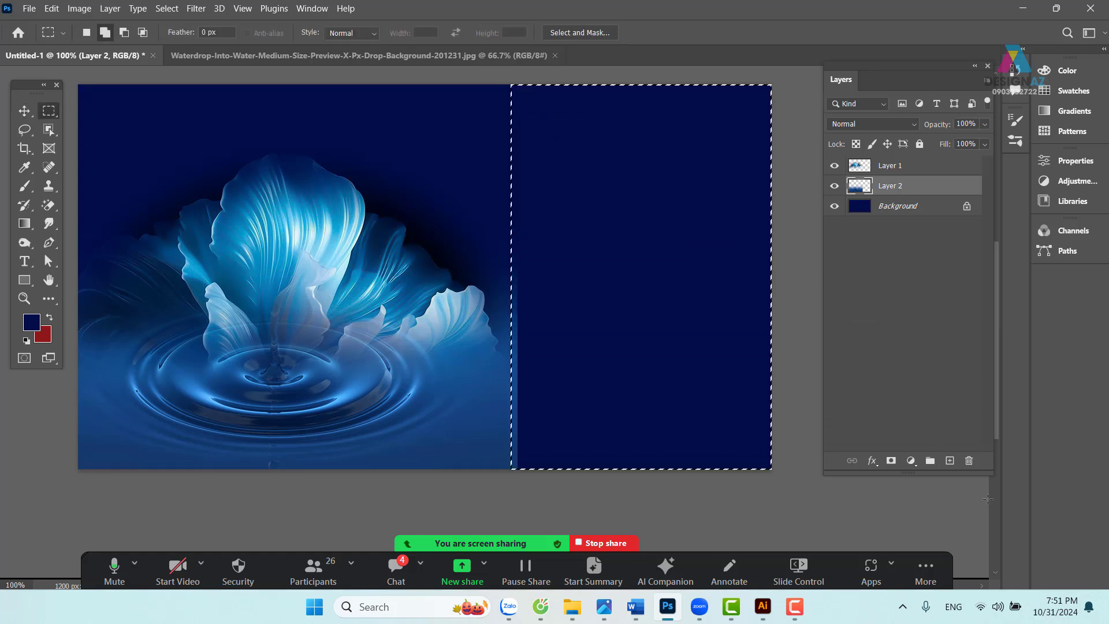
pyautogui.hotkey('shift', 'F6')
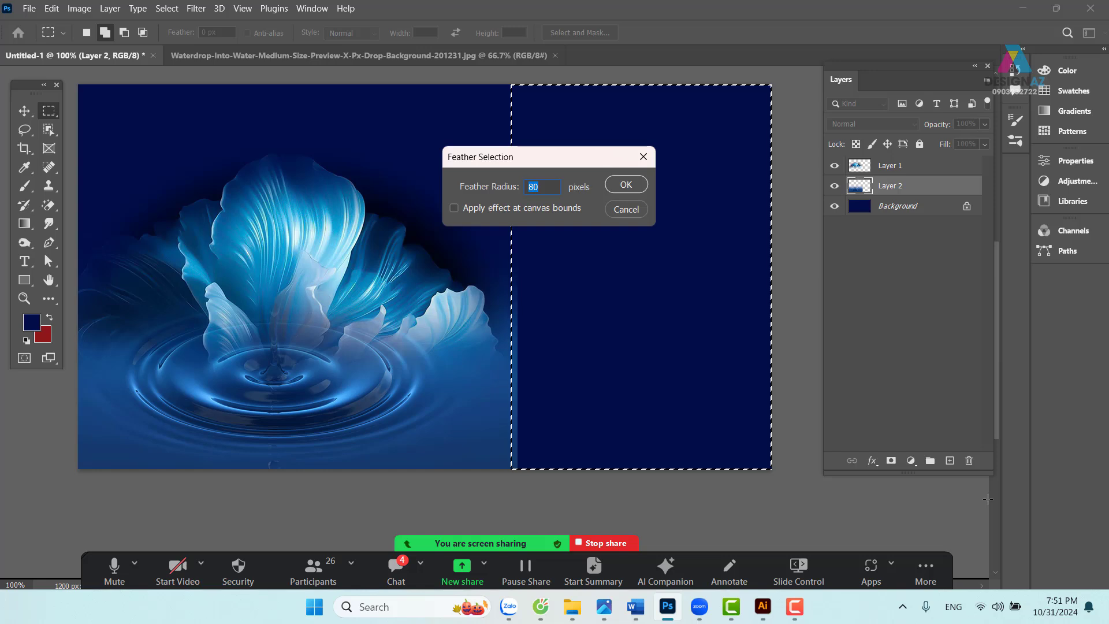
pyautogui.press('Return')
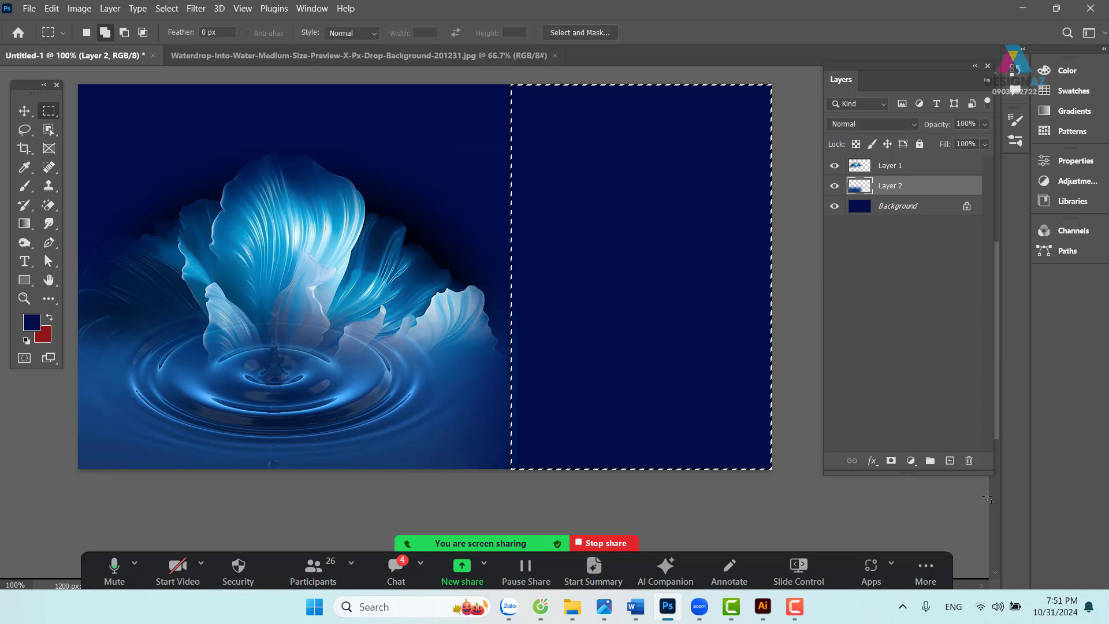
pyautogui.hotkey('shift', 'F6')
pyautogui.write('100')
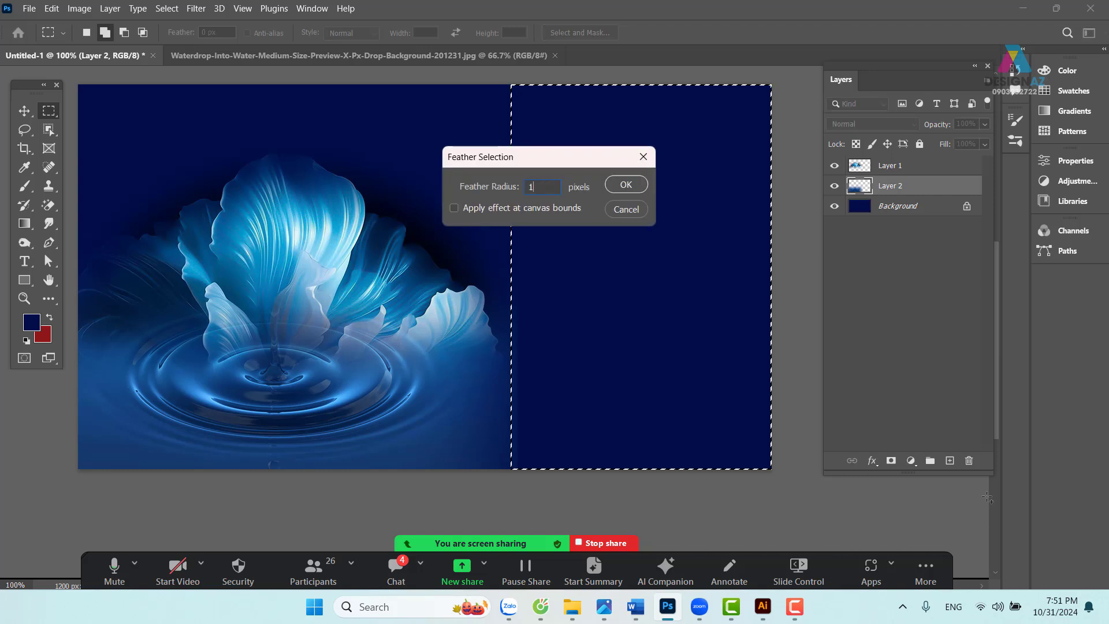
pyautogui.press('Return')
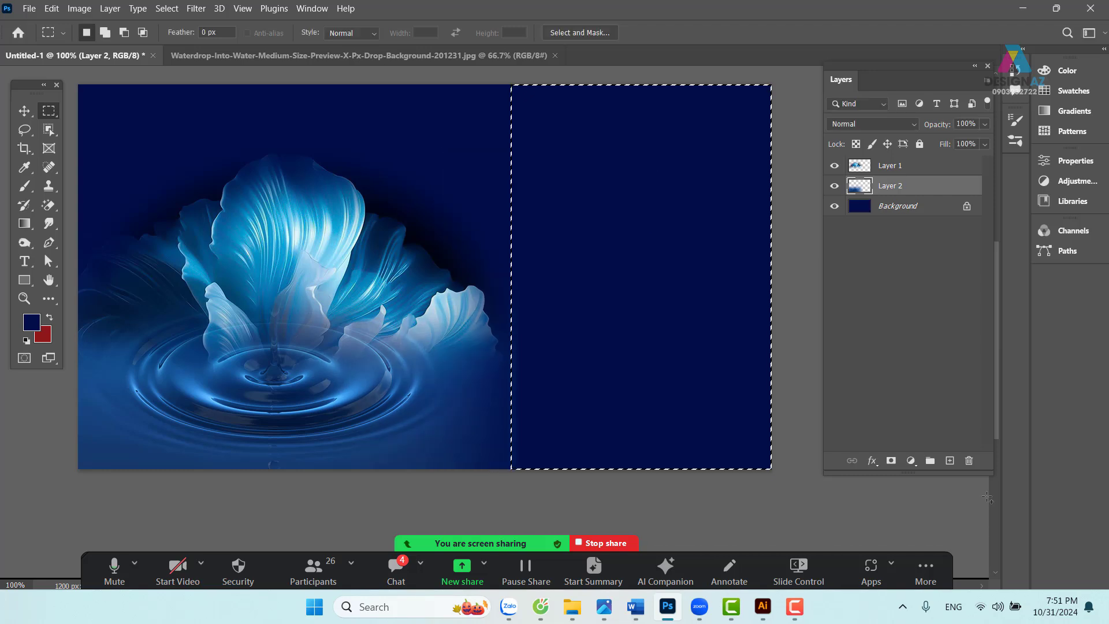
pyautogui.press('v')
pyautogui.hotkey('ctrl', 'd')
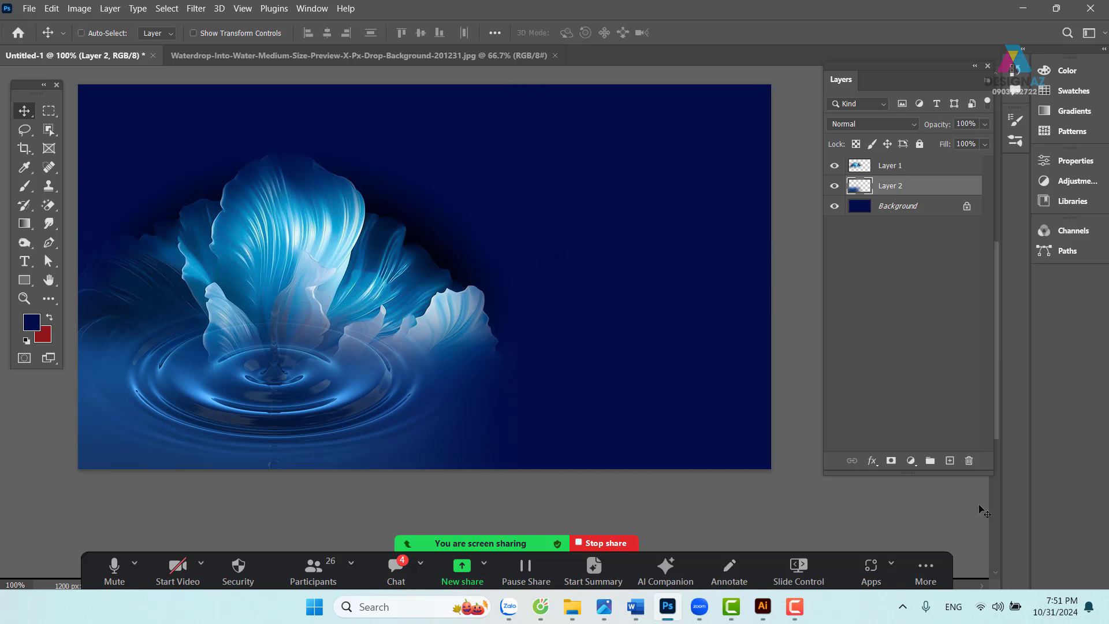
pyautogui.moveTo(522, 418); pyautogui.dragTo(646, 423)
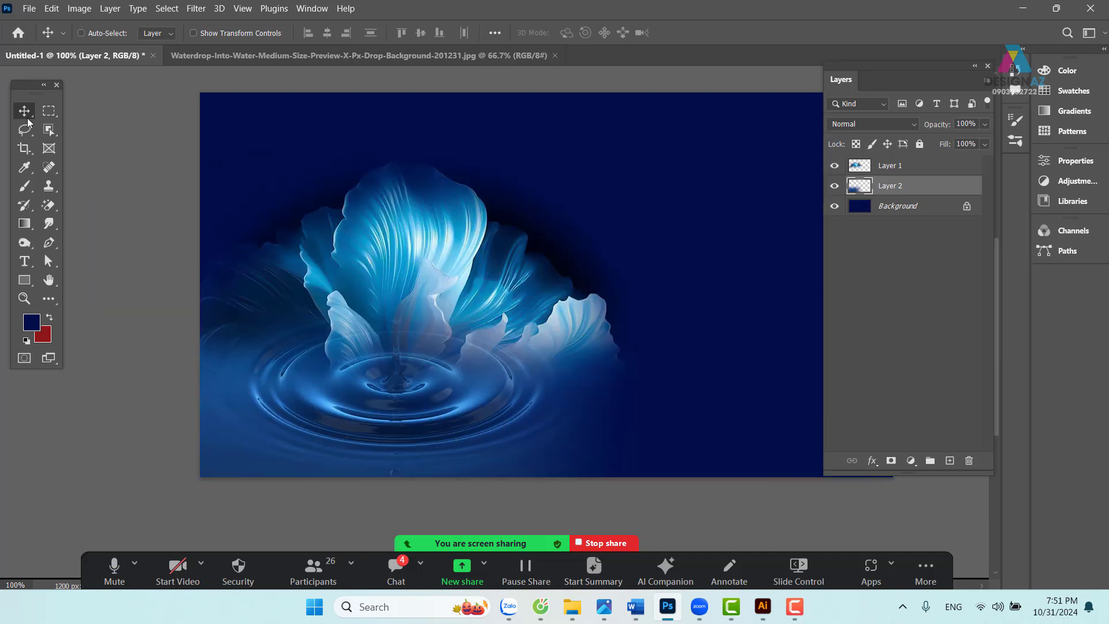
pyautogui.rightClick(421, 271)
pyautogui.click(441, 274)
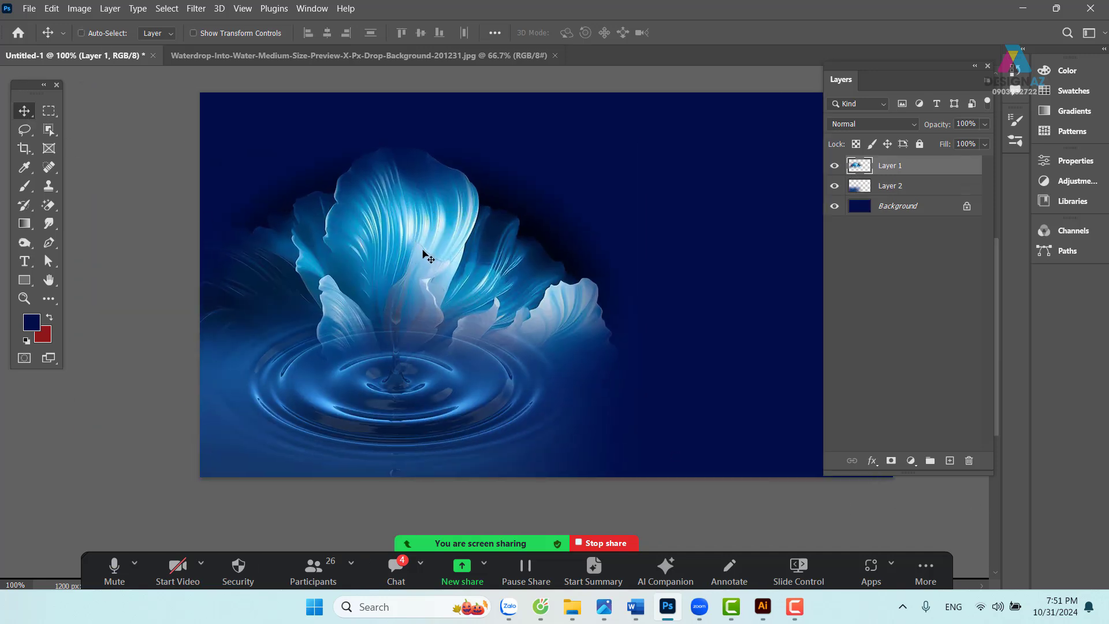
pyautogui.moveTo(503, 322); pyautogui.dragTo(454, 312)
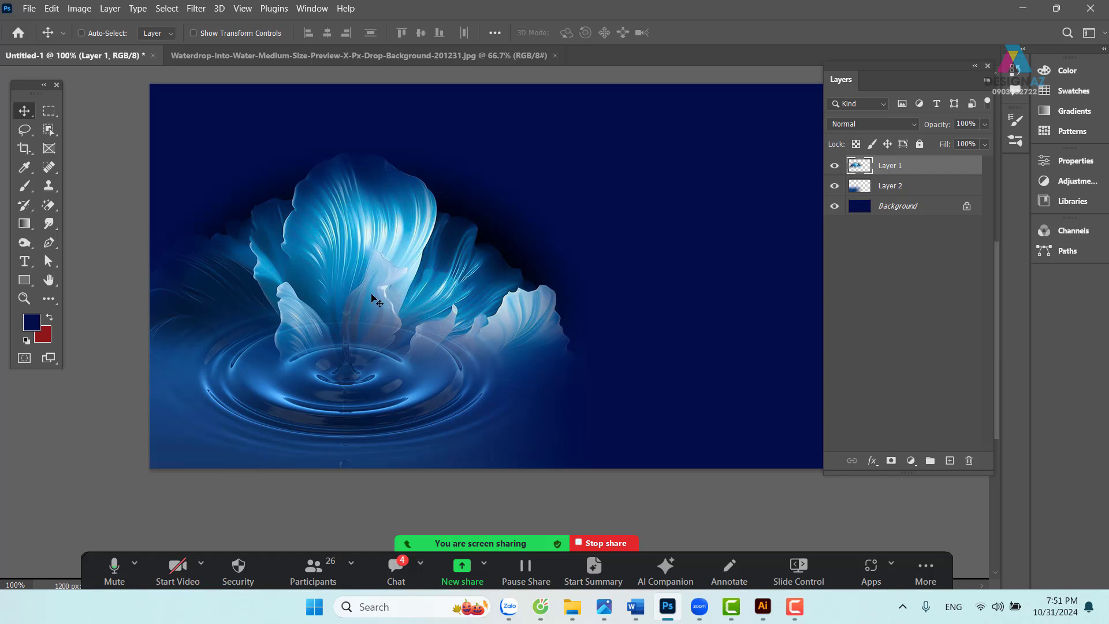
pyautogui.moveTo(373, 295); pyautogui.dragTo(396, 227)
pyautogui.hotkey('ctrl', 'z')
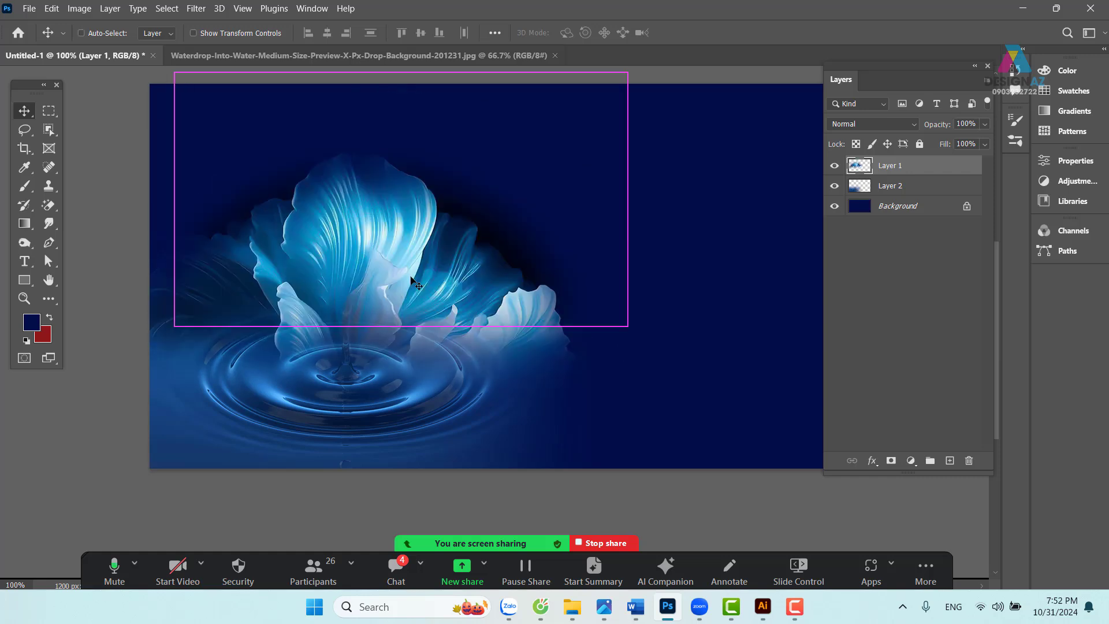
pyautogui.moveTo(491, 315); pyautogui.dragTo(432, 370)
pyautogui.hotkey('ctrl', 't')
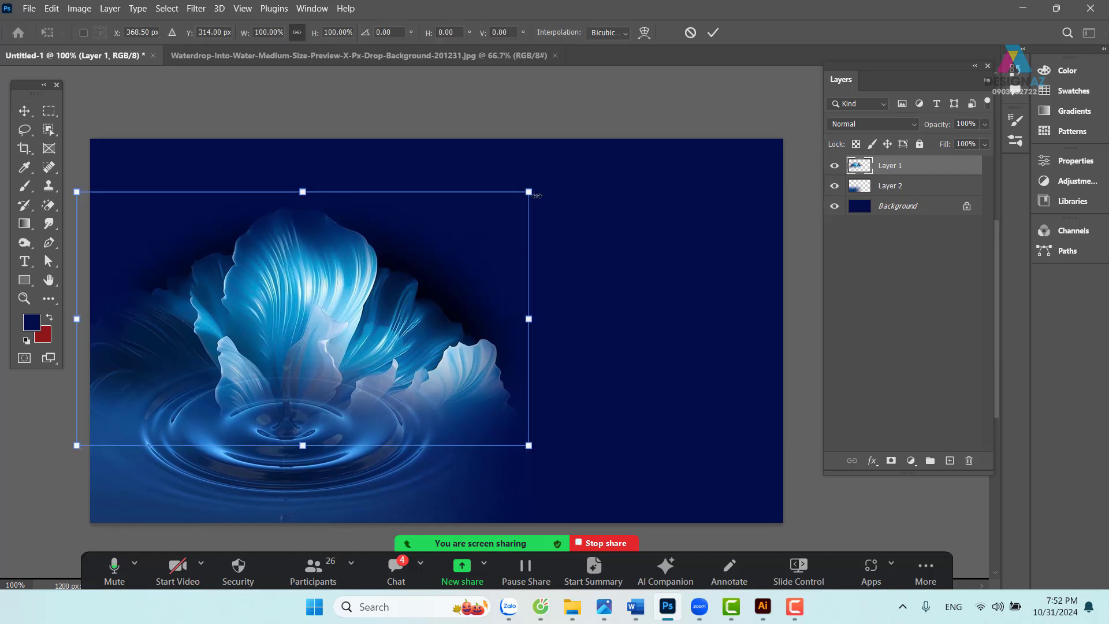
pyautogui.moveTo(531, 193); pyautogui.dragTo(675, 104)
pyautogui.moveTo(469, 269); pyautogui.dragTo(422, 280)
pyautogui.hotkey('ctrl', 'z')
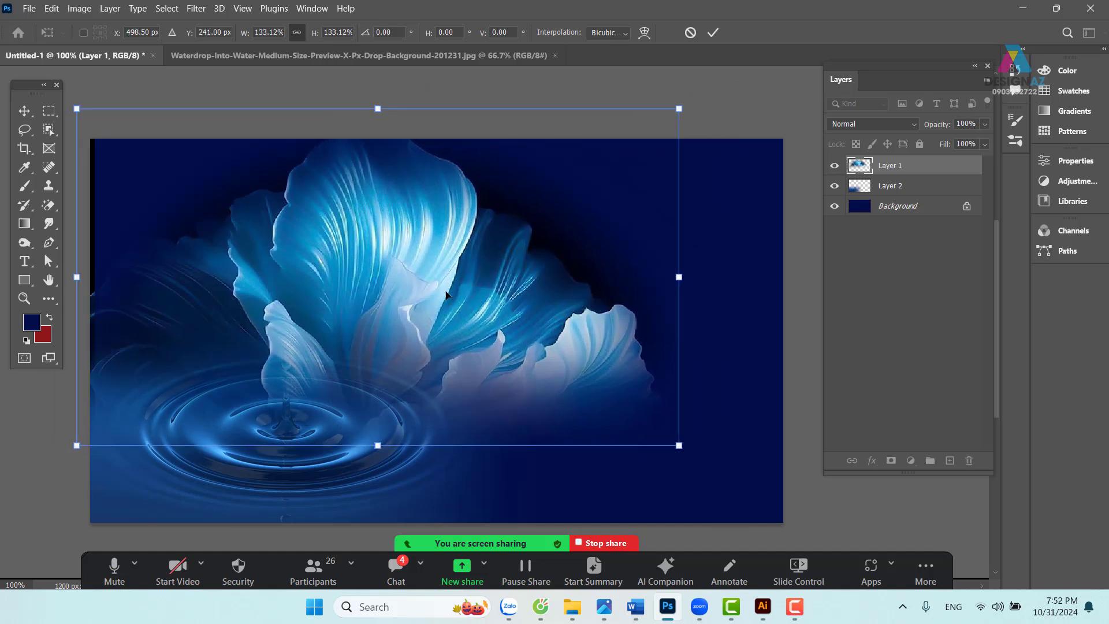
pyautogui.hotkey('ctrl', 'z')
pyautogui.press('Escape')
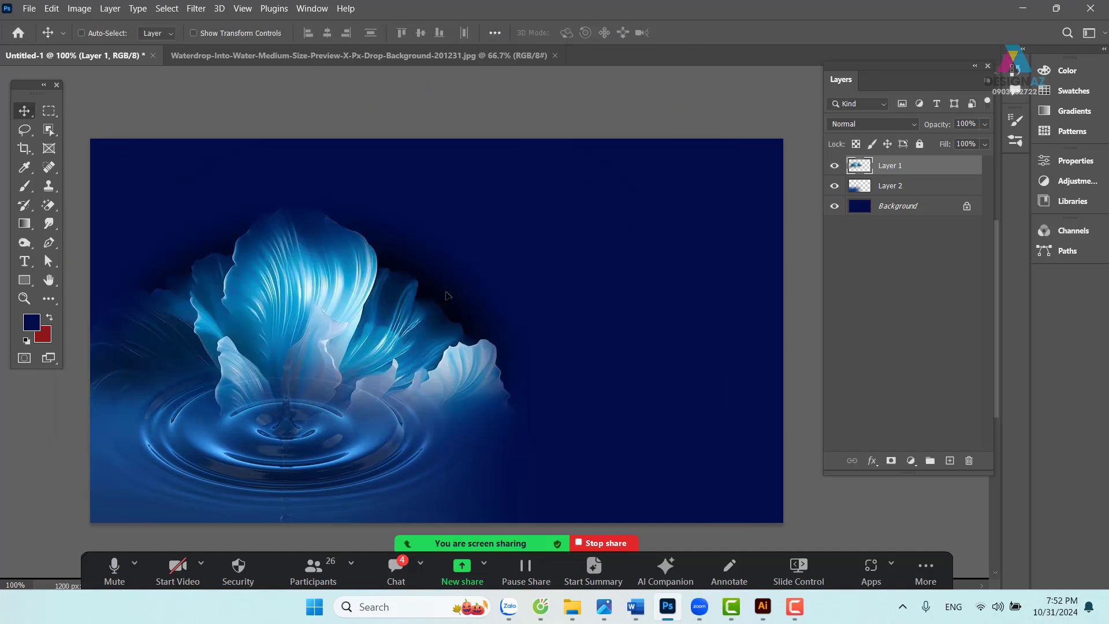
pyautogui.moveTo(507, 289); pyautogui.dragTo(551, 268)
# - Select the Background layer and add a new empty Layer 3 above it
pyautogui.moveTo(660, 291); pyautogui.dragTo(609, 297)
pyautogui.rightClick(640, 240)
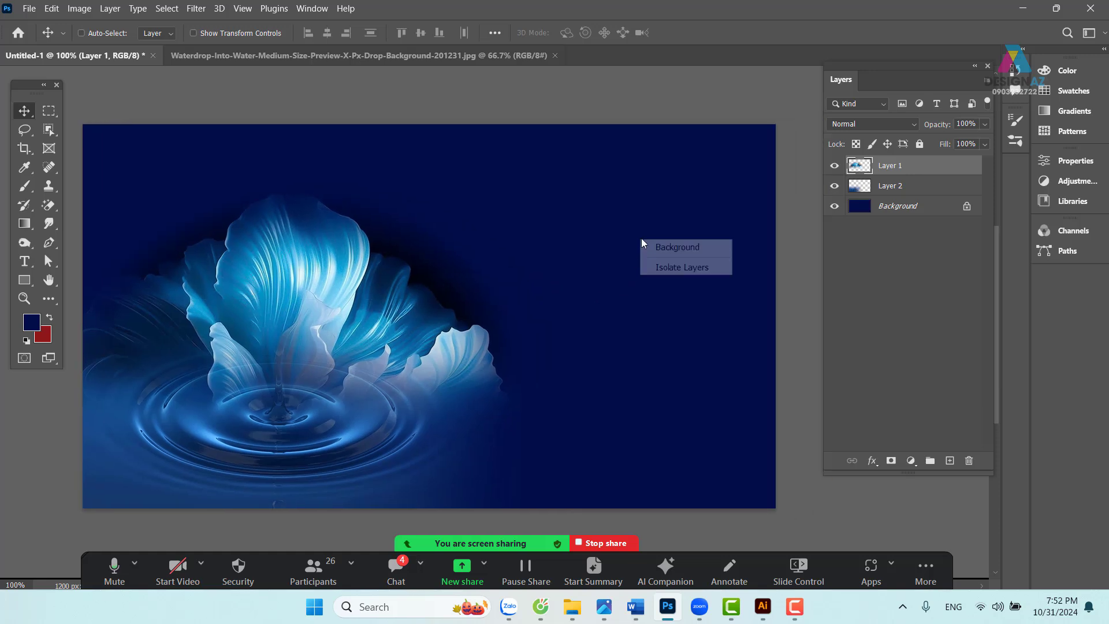
pyautogui.click(663, 246)
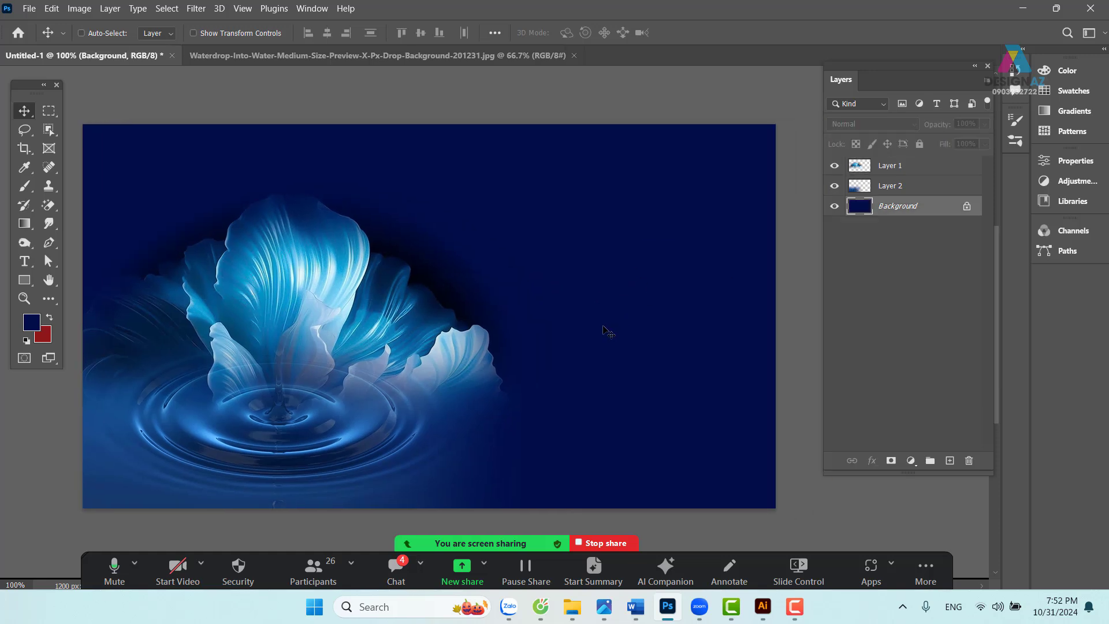
pyautogui.rightClick(618, 239)
pyautogui.click(641, 248)
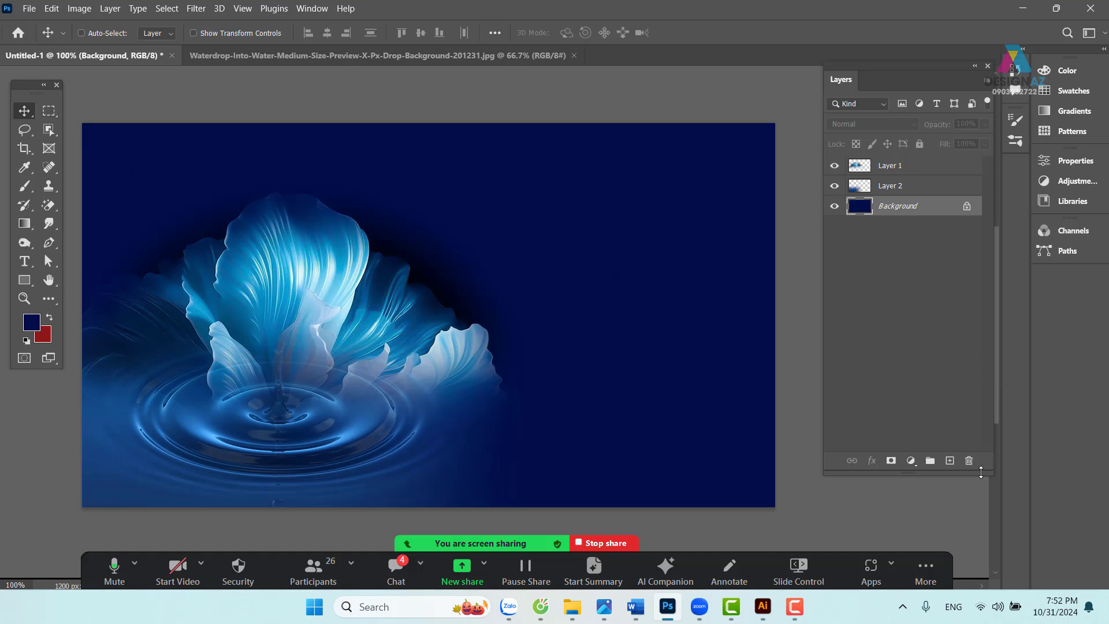
pyautogui.click(949, 460)
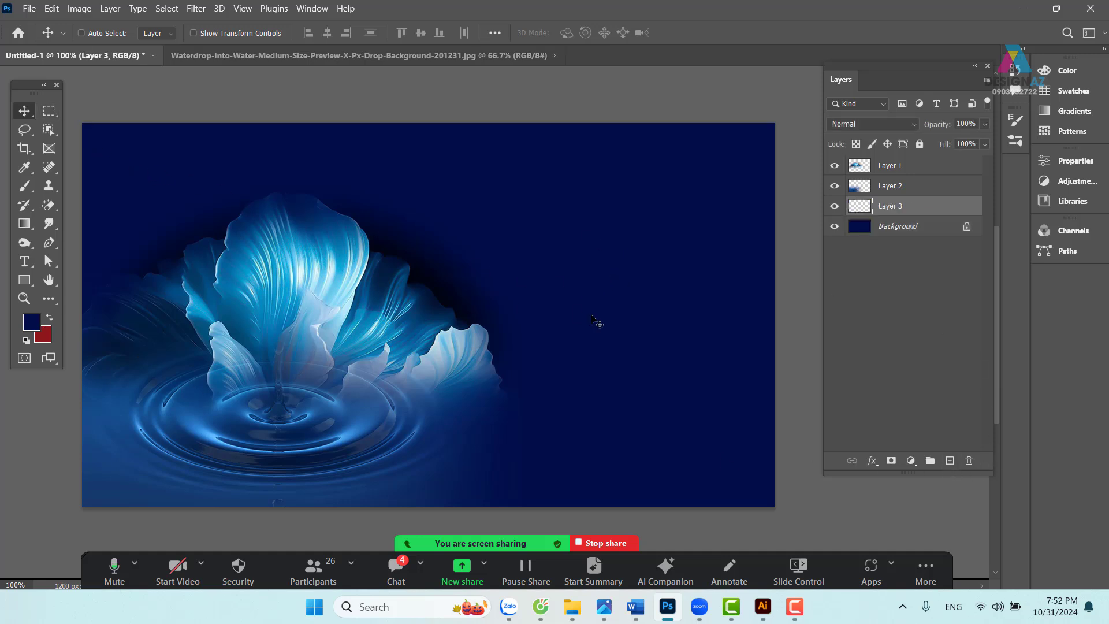
# - Fill Layer 3 with a dark navy sampled from the banner, then zoom out
pyautogui.press('i')
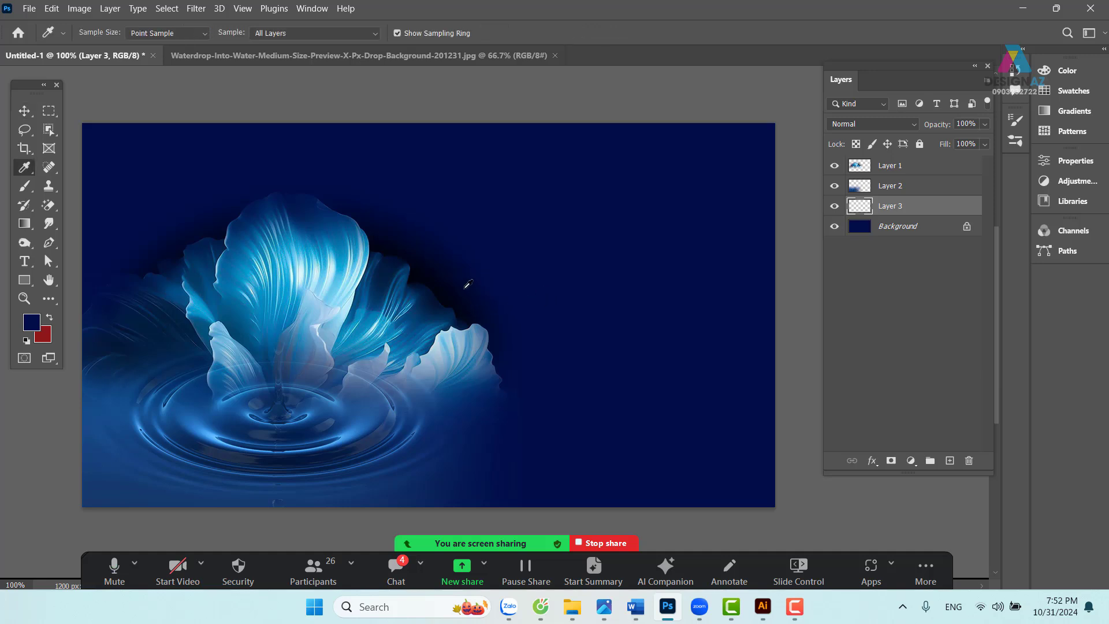
pyautogui.click(460, 284)
pyautogui.hotkey('alt', 'BackSpace')
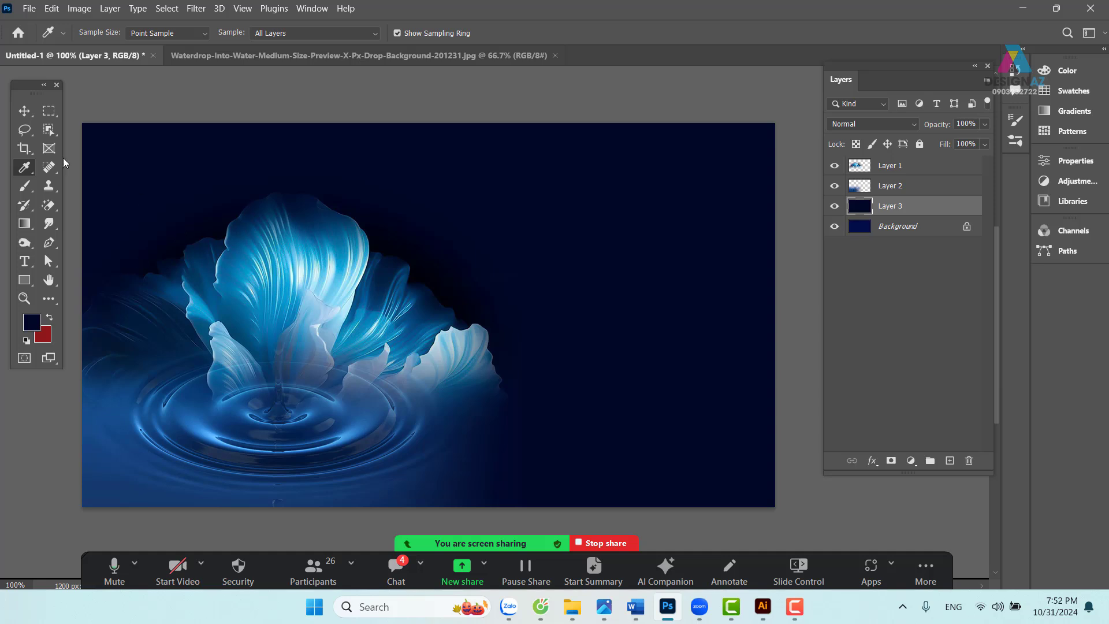
pyautogui.click(24, 110)
pyautogui.moveTo(585, 388); pyautogui.dragTo(594, 345)
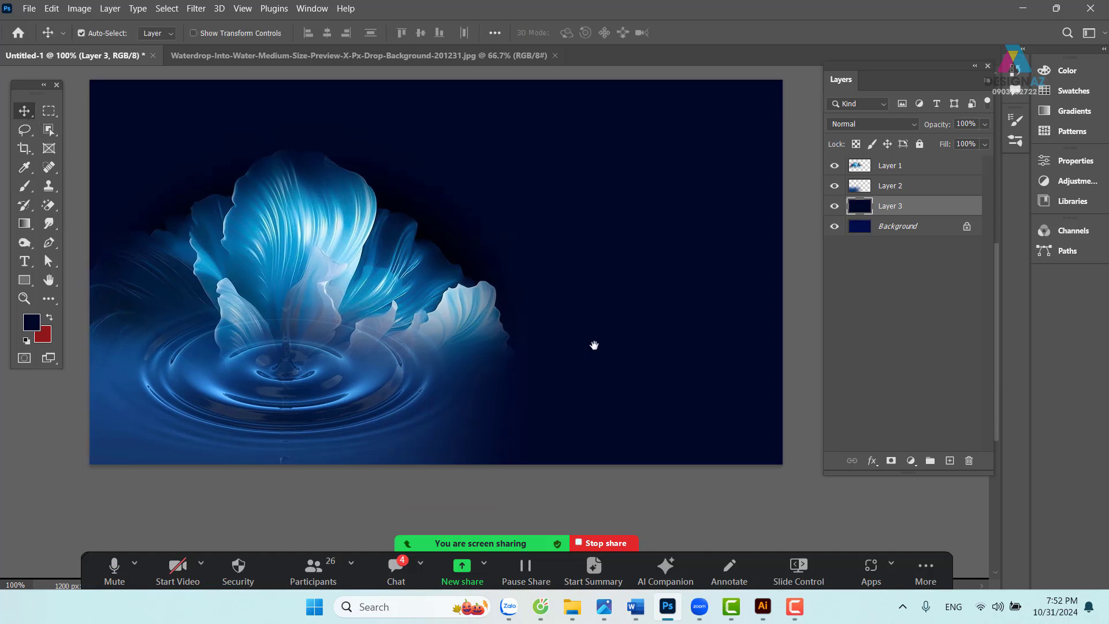
pyautogui.hotkey('ctrl', '-')
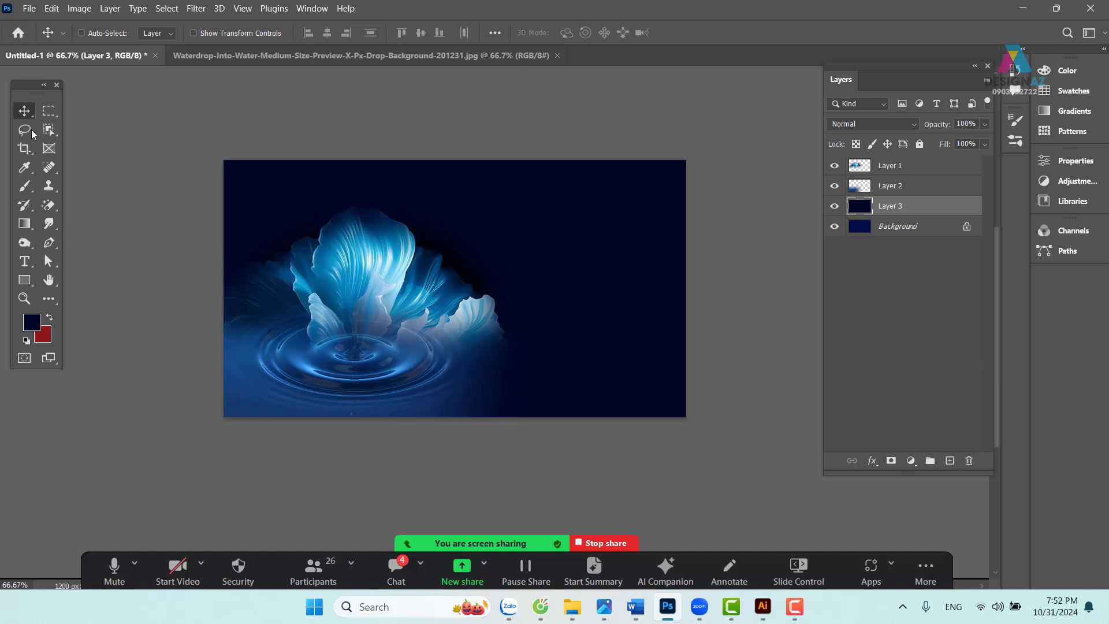
# - Erase the dark overlay's right side through a 150 px feathered rectangular selection
pyautogui.click(48, 111)
pyautogui.moveTo(527, 127); pyautogui.dragTo(980, 517)
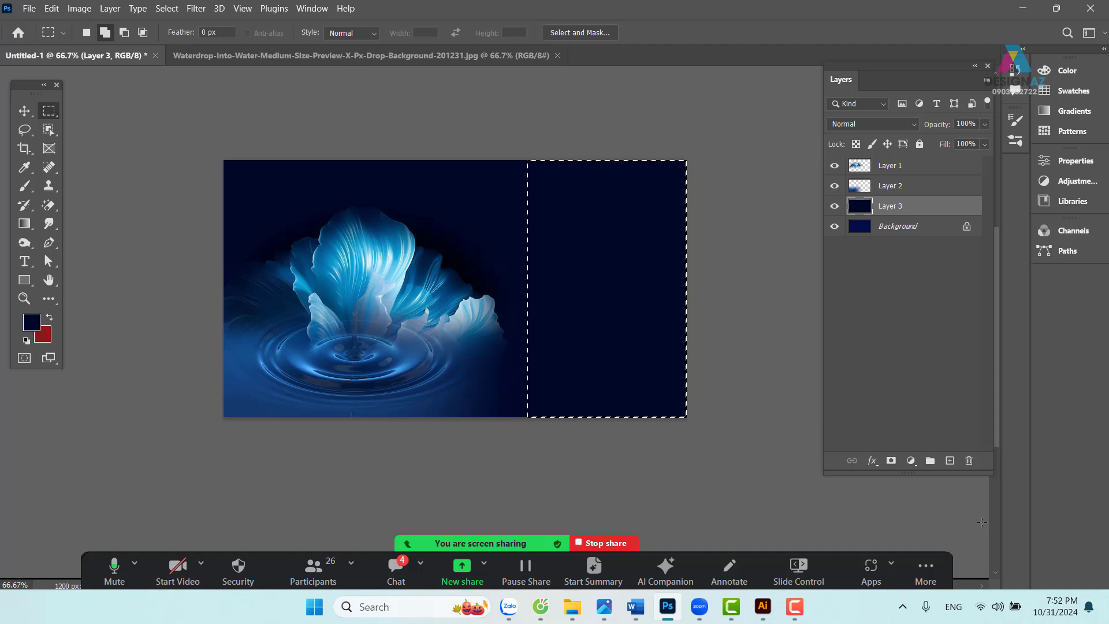
pyautogui.hotkey('shift', 'F6')
pyautogui.press('Return')
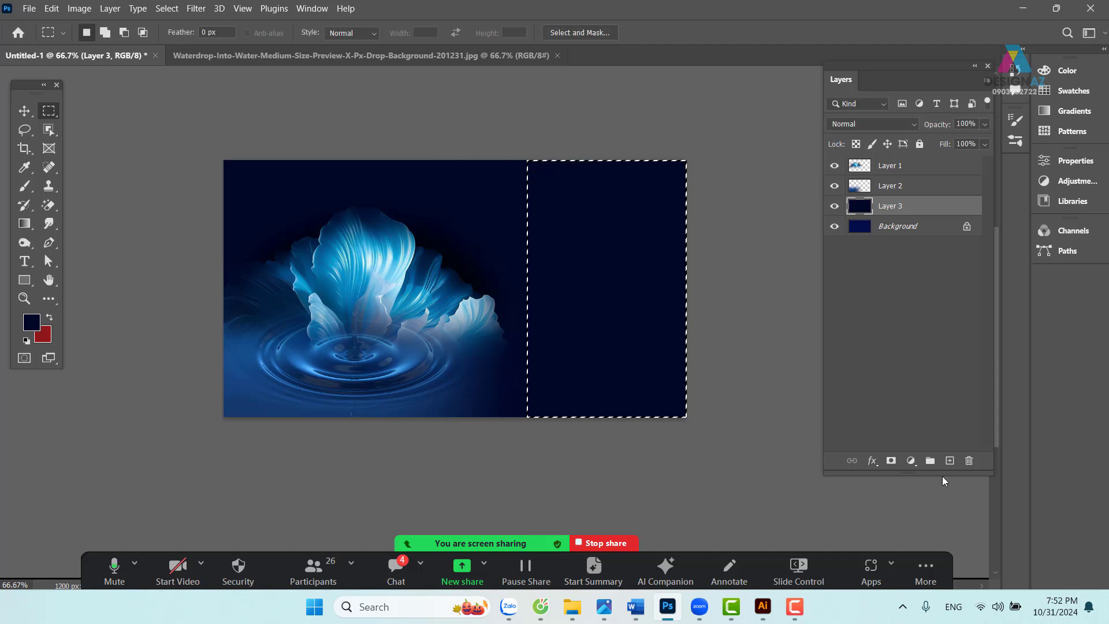
pyautogui.press('Delete')
pyautogui.press('v')
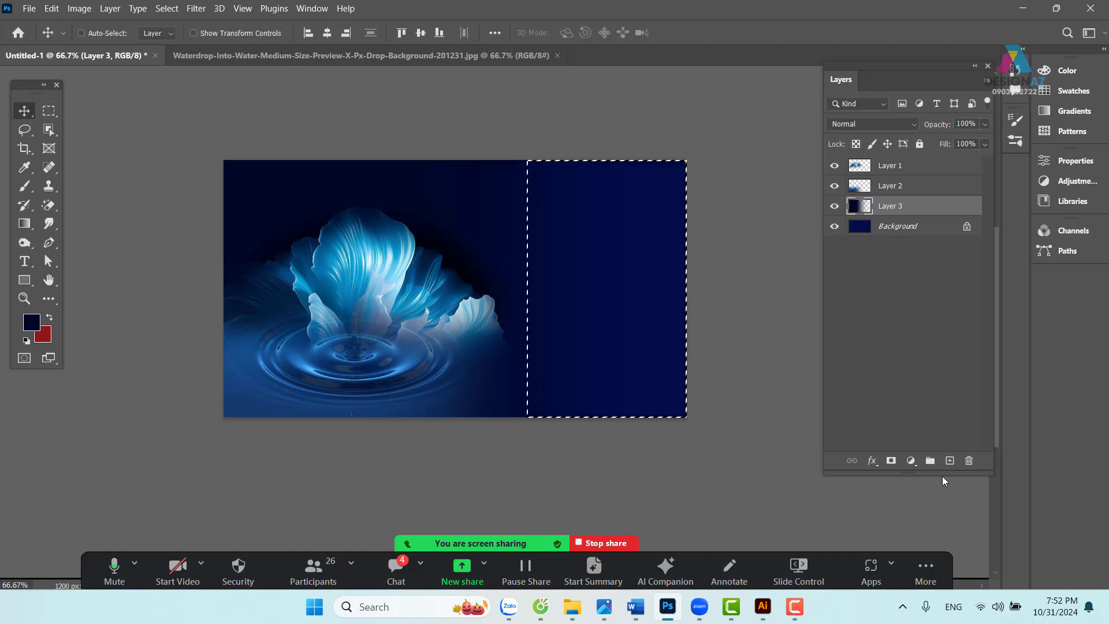
pyautogui.hotkey('ctrl', 'd')
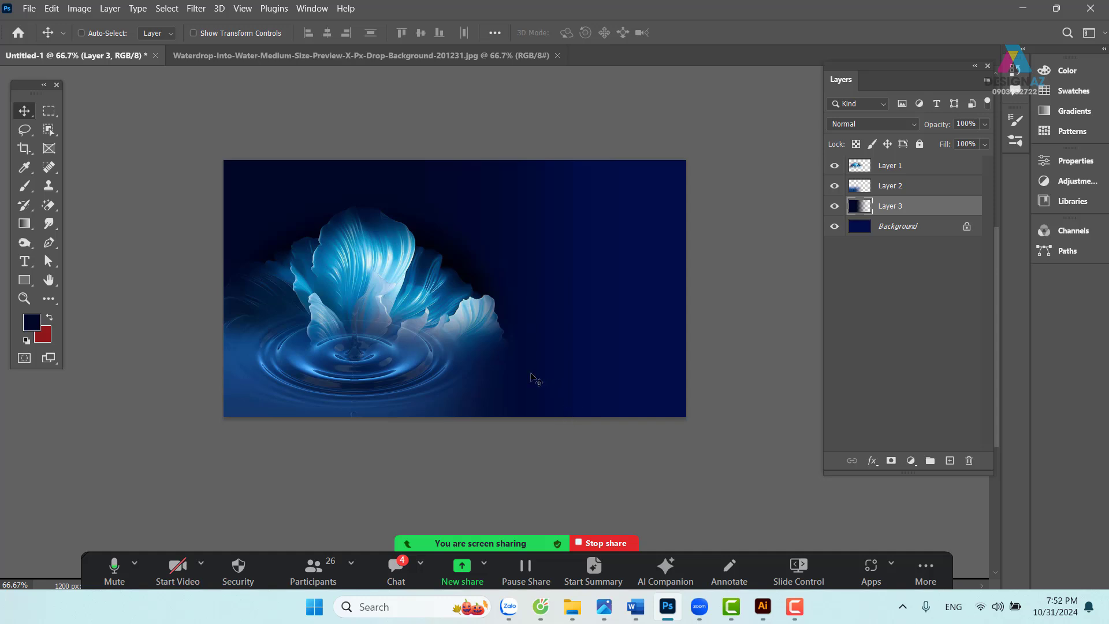
# - Erase more of the overlay from mid-canvas rightward with another feathered selection
pyautogui.click(49, 110)
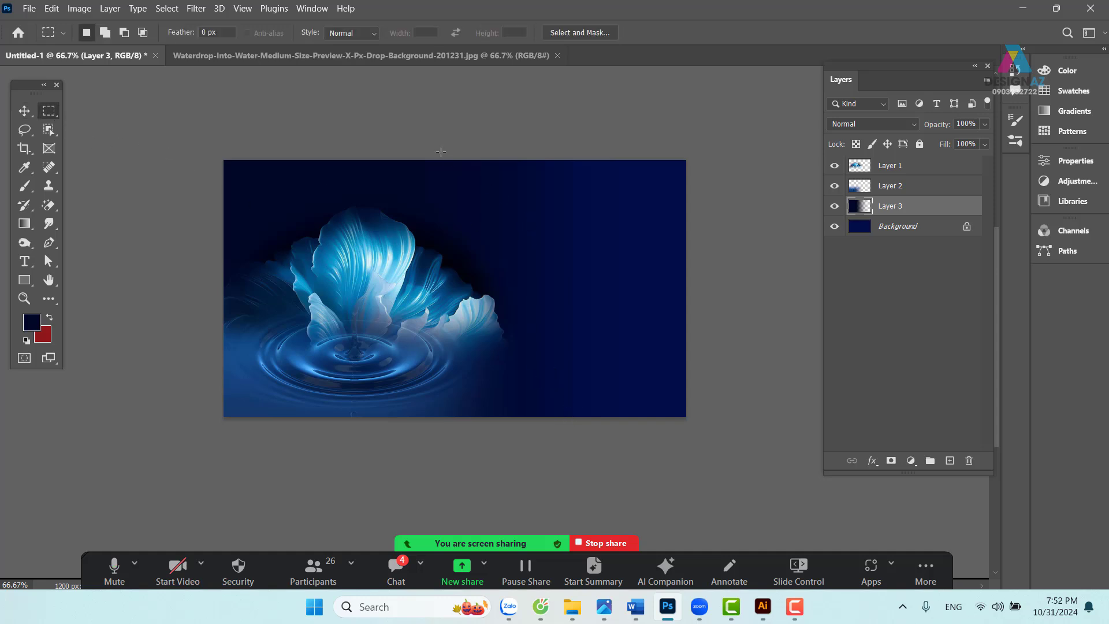
pyautogui.moveTo(441, 151); pyautogui.dragTo(864, 482)
pyautogui.press('shift')
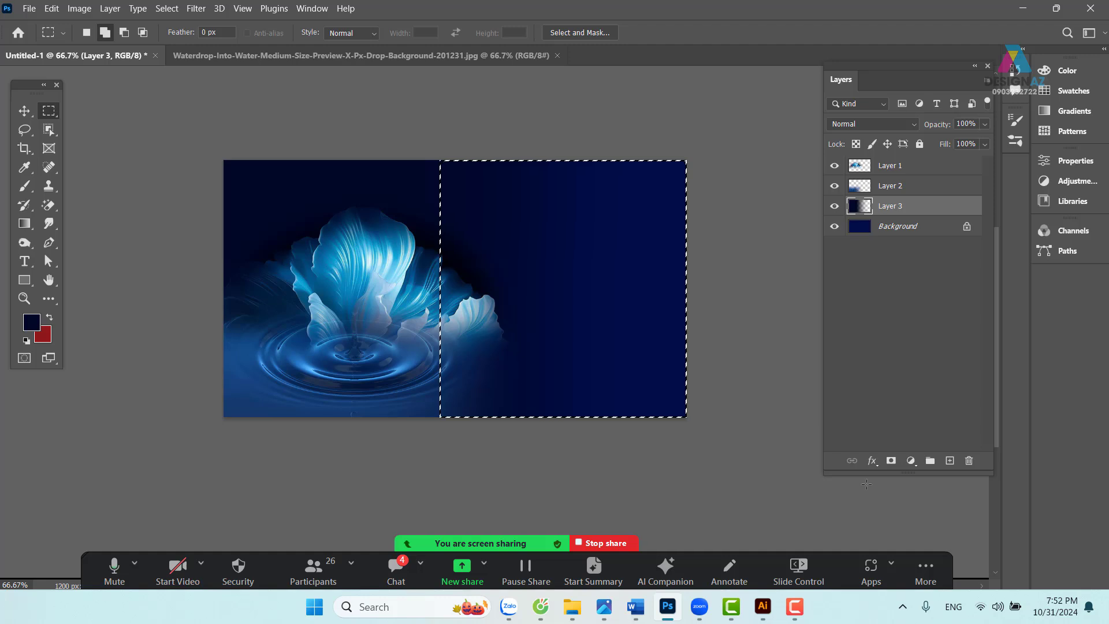
pyautogui.hotkey('shift', 'F6')
pyautogui.press('Return')
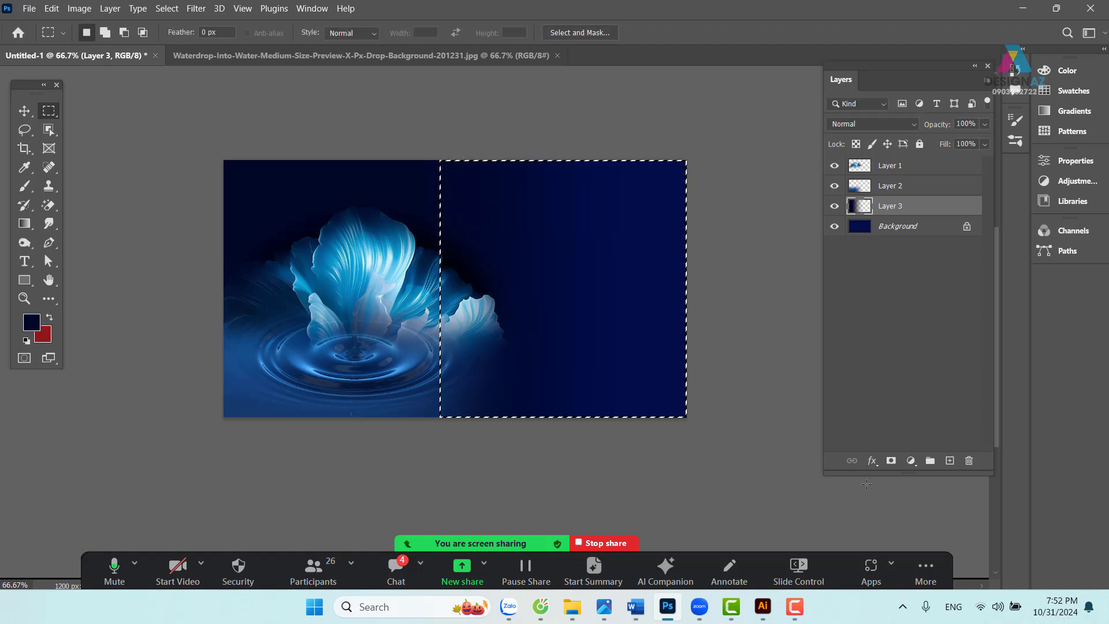
pyautogui.press('Delete')
pyautogui.hotkey('ctrl', 'd')
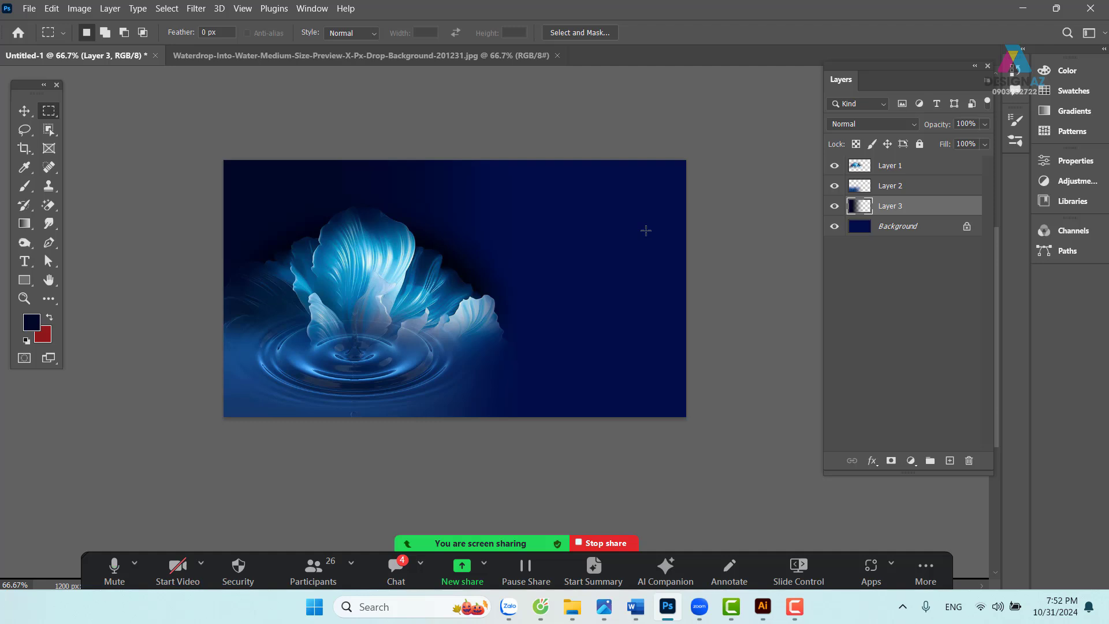
# - Pick the ripple layer, Layer 2, and test-move it before undoing
pyautogui.click(23, 111)
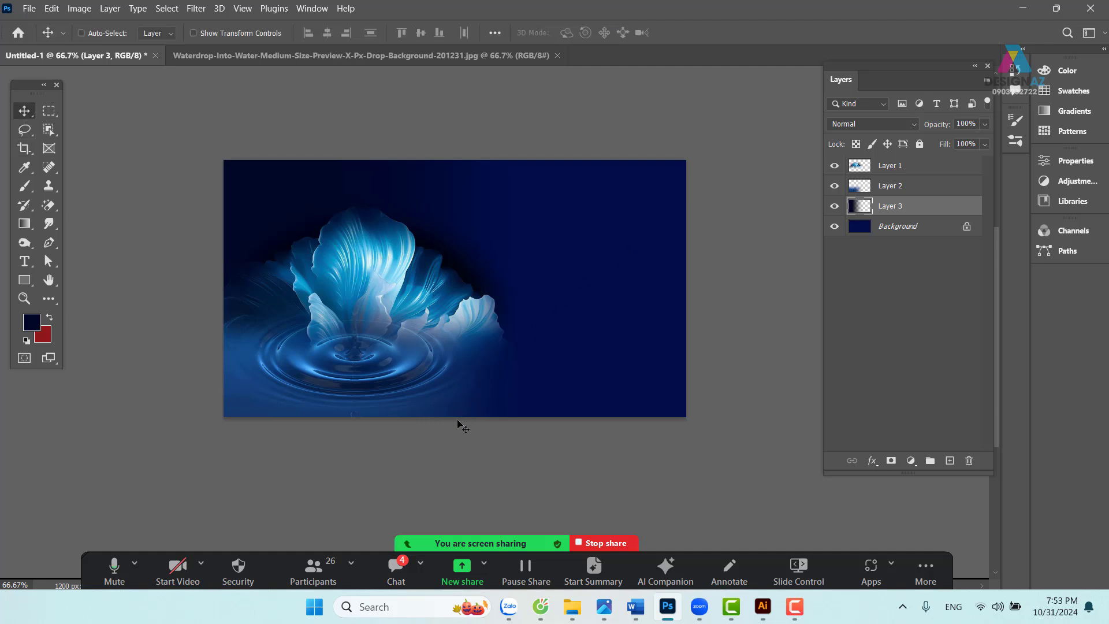
pyautogui.rightClick(331, 393)
pyautogui.click(346, 390)
pyautogui.moveTo(341, 381); pyautogui.dragTo(379, 388)
pyautogui.hotkey('ctrl', 'z')
# - Feather a strip along the banner's bottom edge by 50 px, then deselect
pyautogui.click(48, 112)
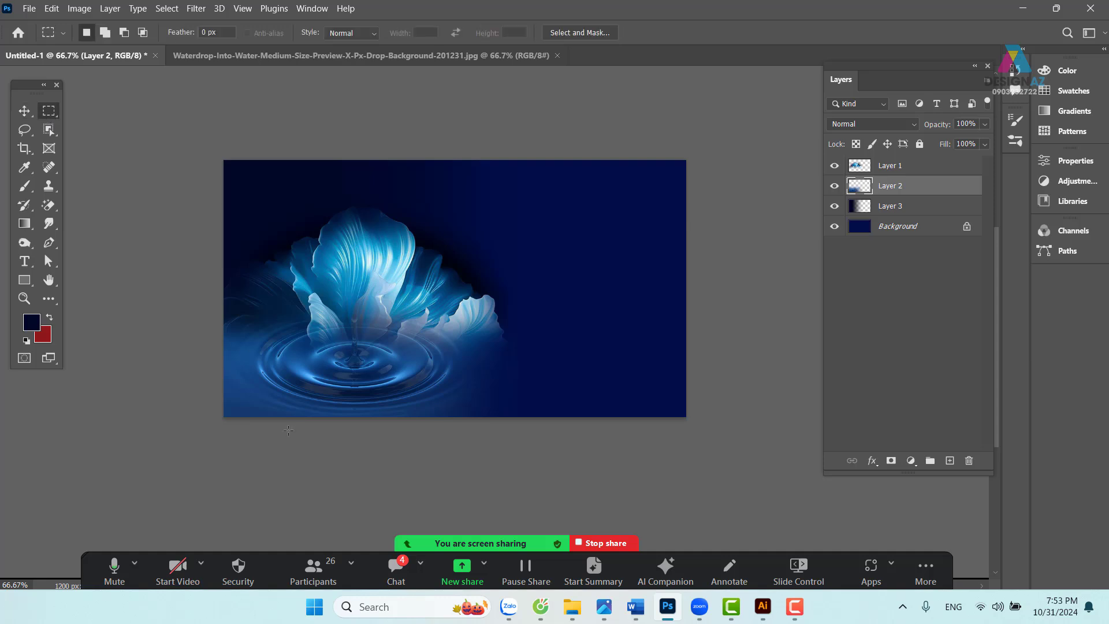
pyautogui.moveTo(209, 391); pyautogui.dragTo(742, 453)
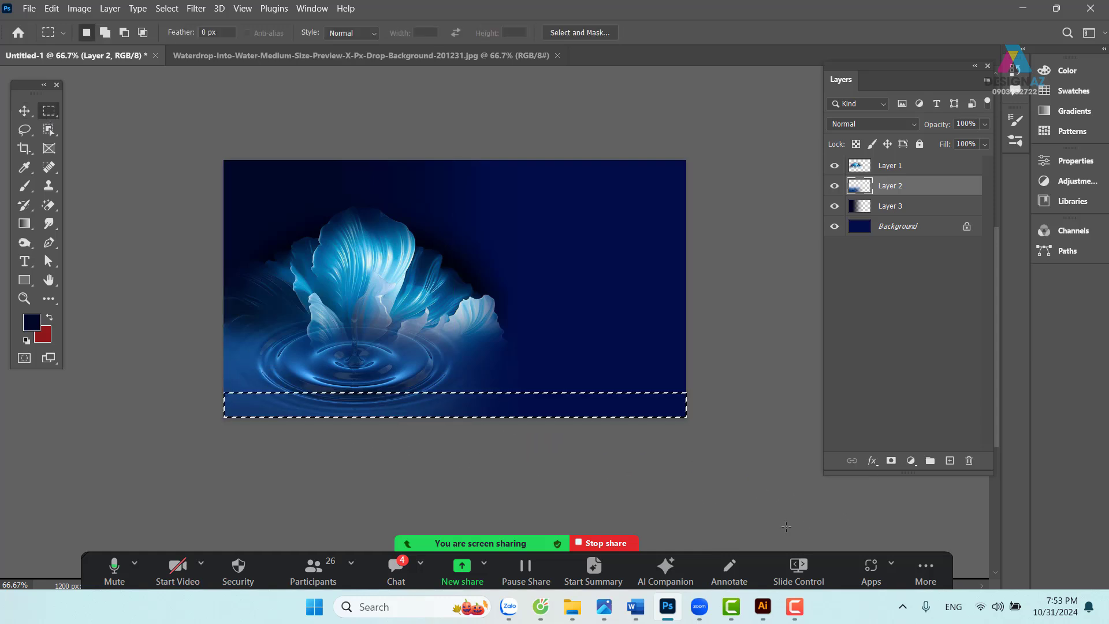
pyautogui.hotkey('shift', 'F6')
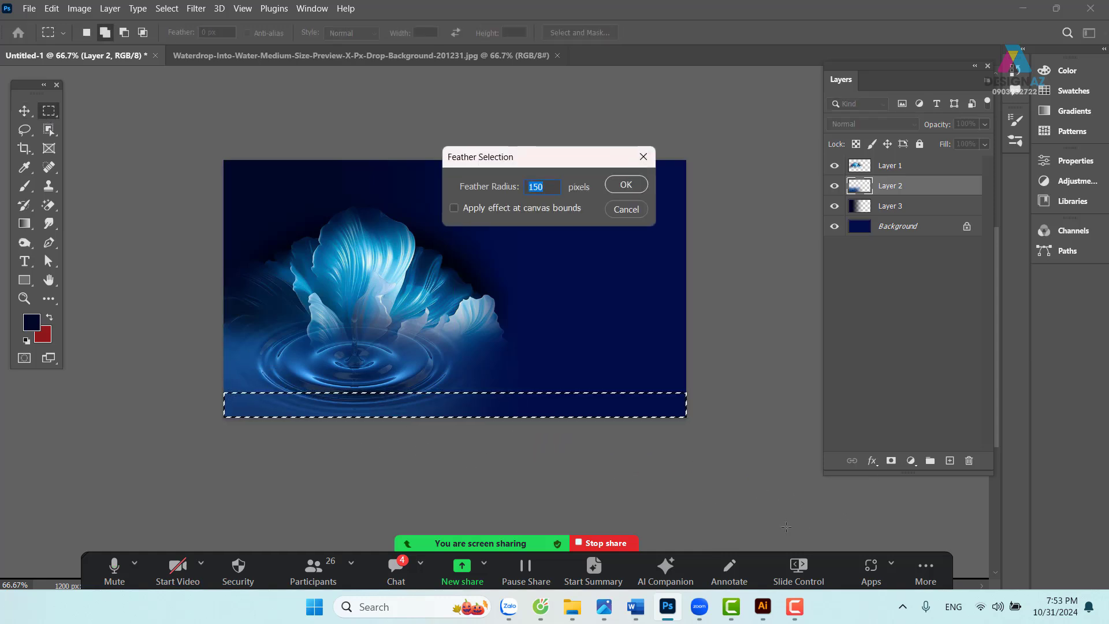
pyautogui.write('50')
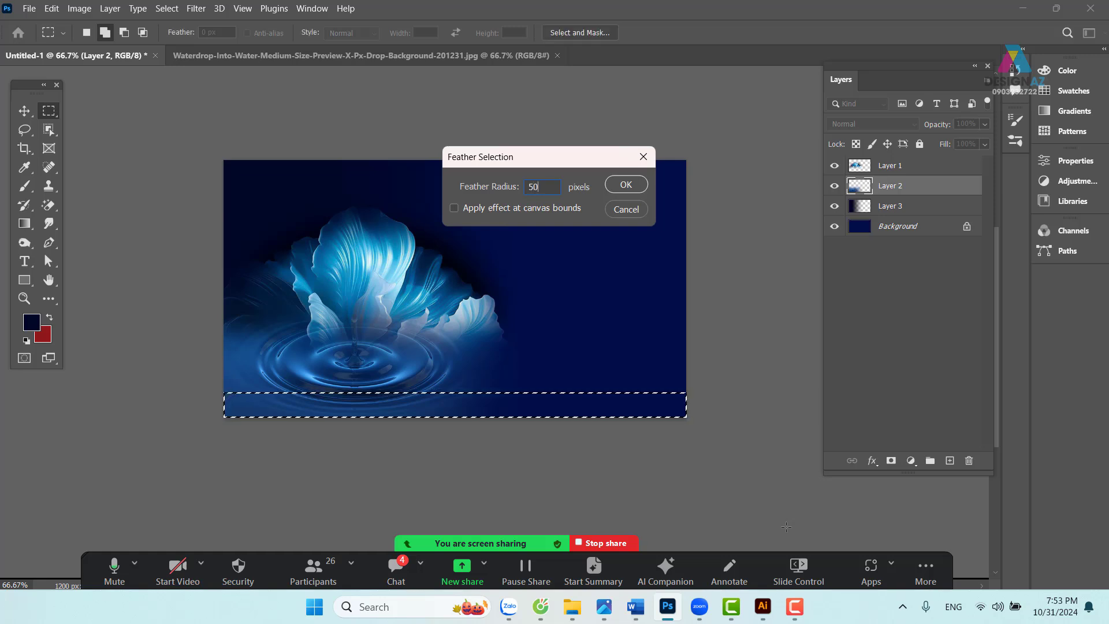
pyautogui.press('Return')
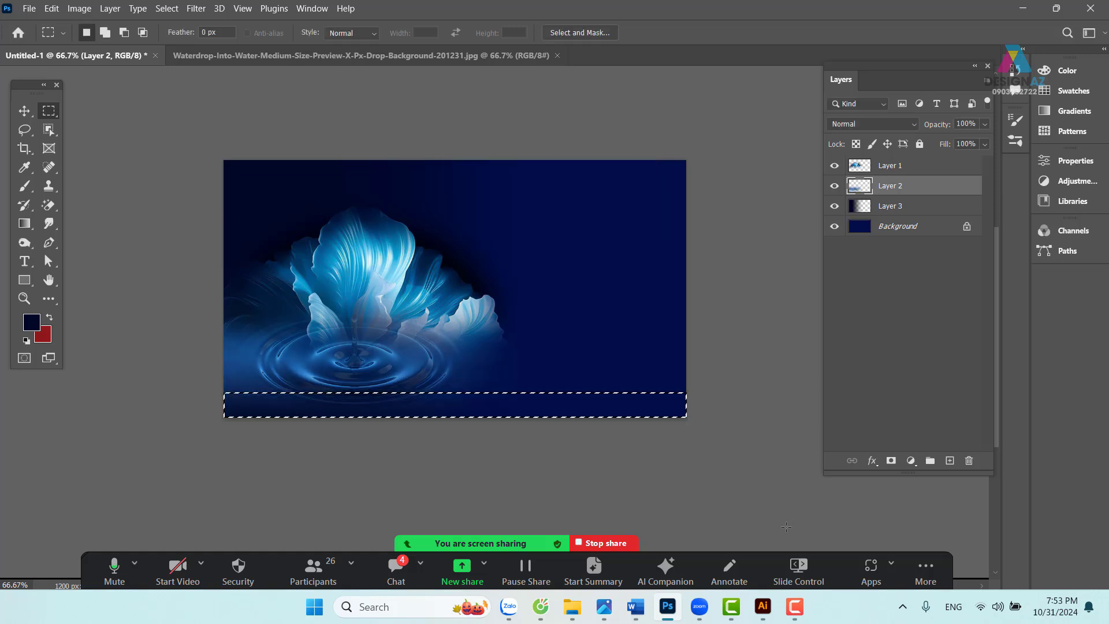
pyautogui.press('v')
pyautogui.hotkey('ctrl', 'd')
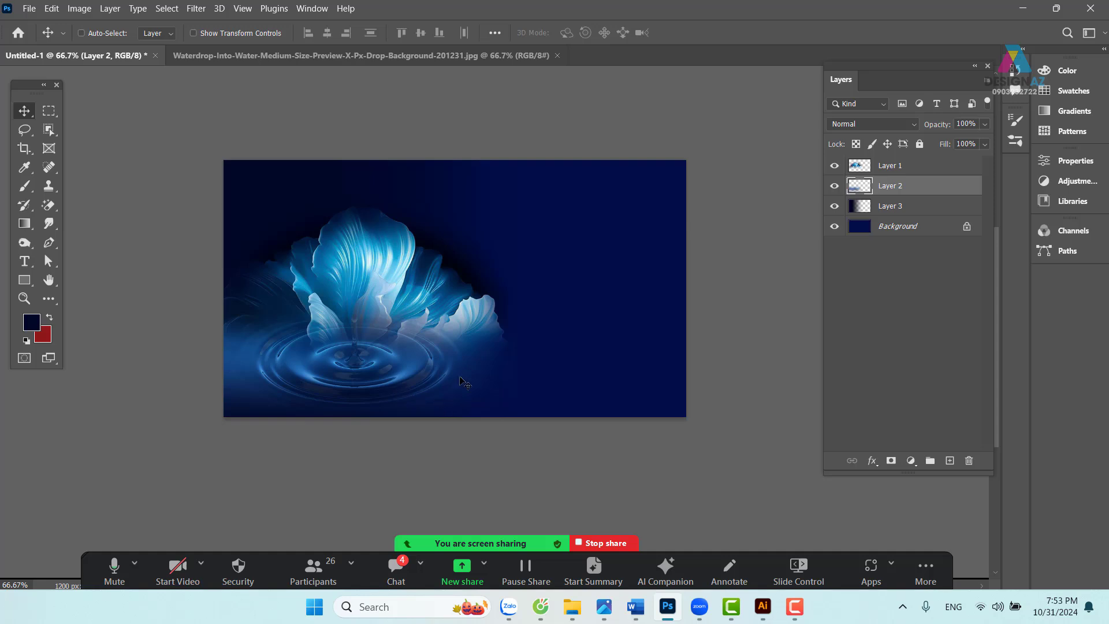
# - Pick the flower layer, Layer 1, and test-move it before undoing
pyautogui.rightClick(431, 307)
pyautogui.click(440, 315)
pyautogui.moveTo(442, 325); pyautogui.dragTo(442, 271)
pyautogui.hotkey('ctrl', 'z')
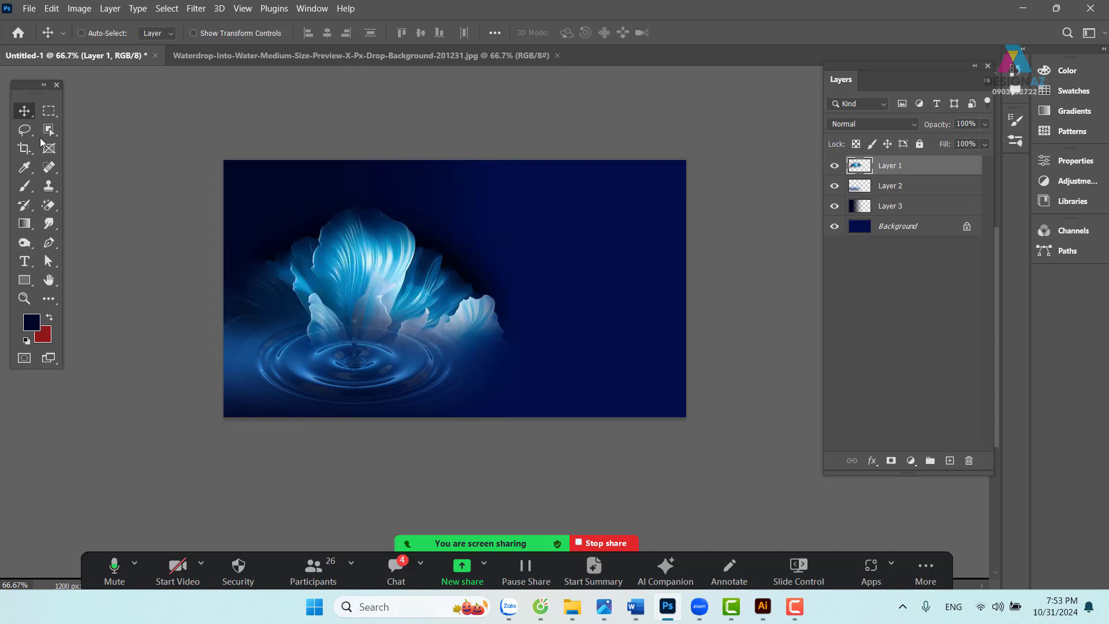
# - Feather a rectangular selection over the banner's right part by 15 px, then deselect
pyautogui.click(48, 111)
pyautogui.moveTo(515, 161); pyautogui.dragTo(995, 514)
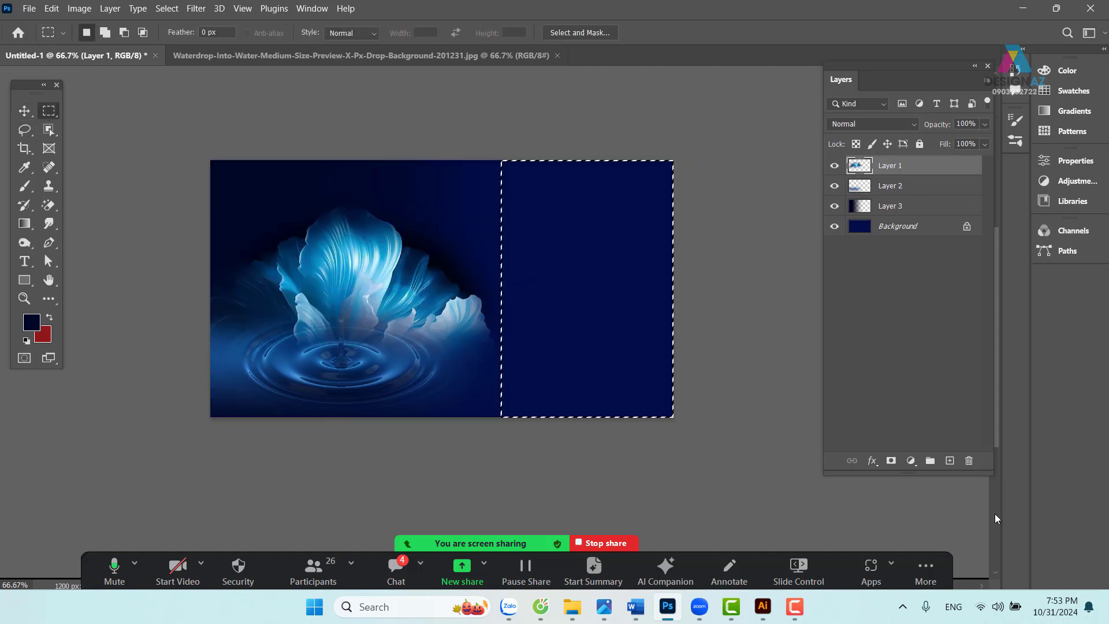
pyautogui.hotkey('shift', 'F6')
pyautogui.write('150')
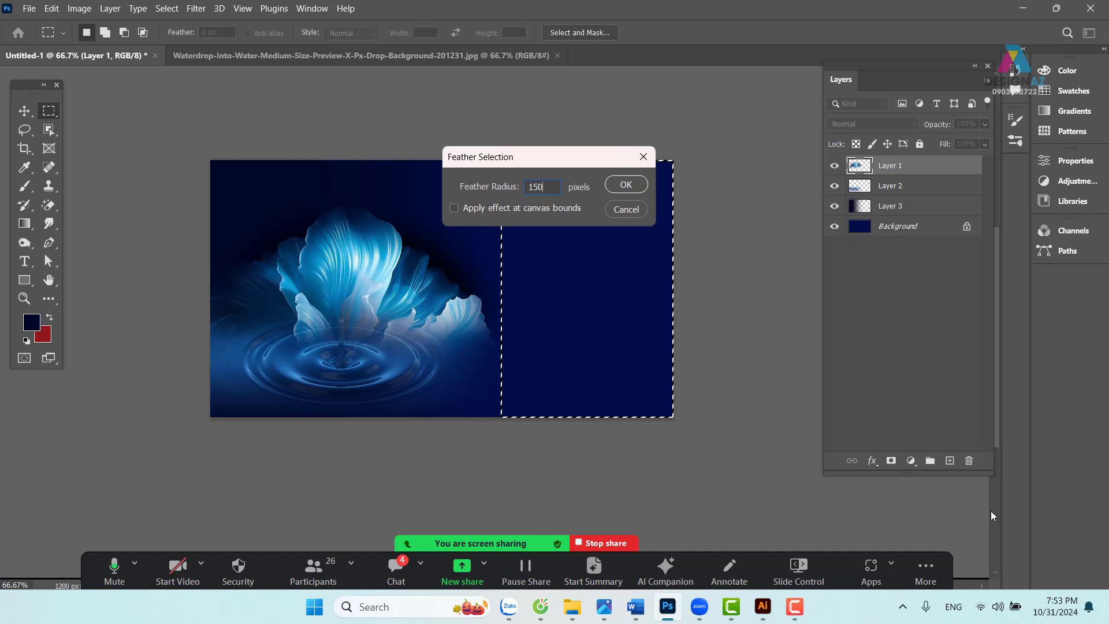
pyautogui.press('Return')
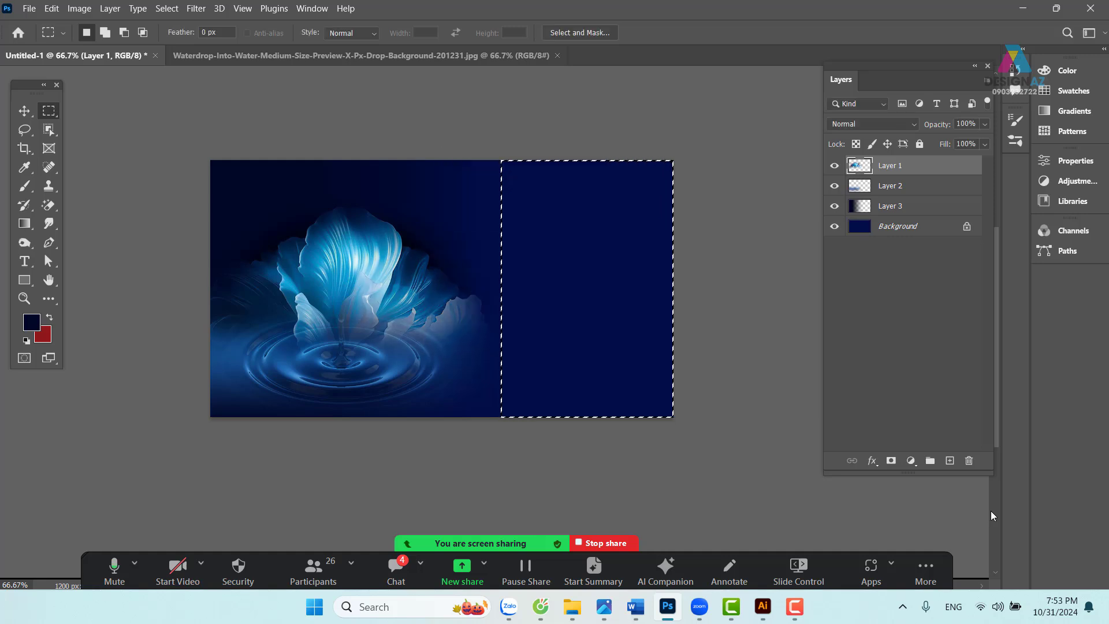
pyautogui.press('v')
pyautogui.hotkey('ctrl', 'd')
# - Recentre the view and pick the ripple layer, Layer 2, checking its edges
pyautogui.moveTo(458, 379); pyautogui.dragTo(508, 358)
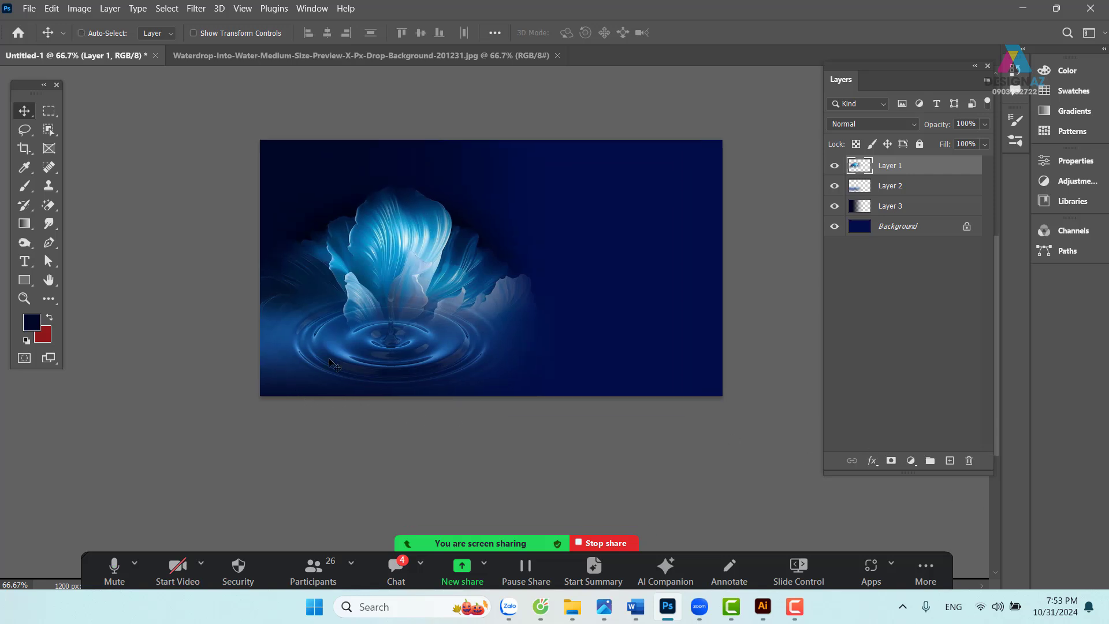
pyautogui.rightClick(359, 359)
pyautogui.click(358, 366)
pyautogui.moveTo(359, 366); pyautogui.dragTo(358, 380)
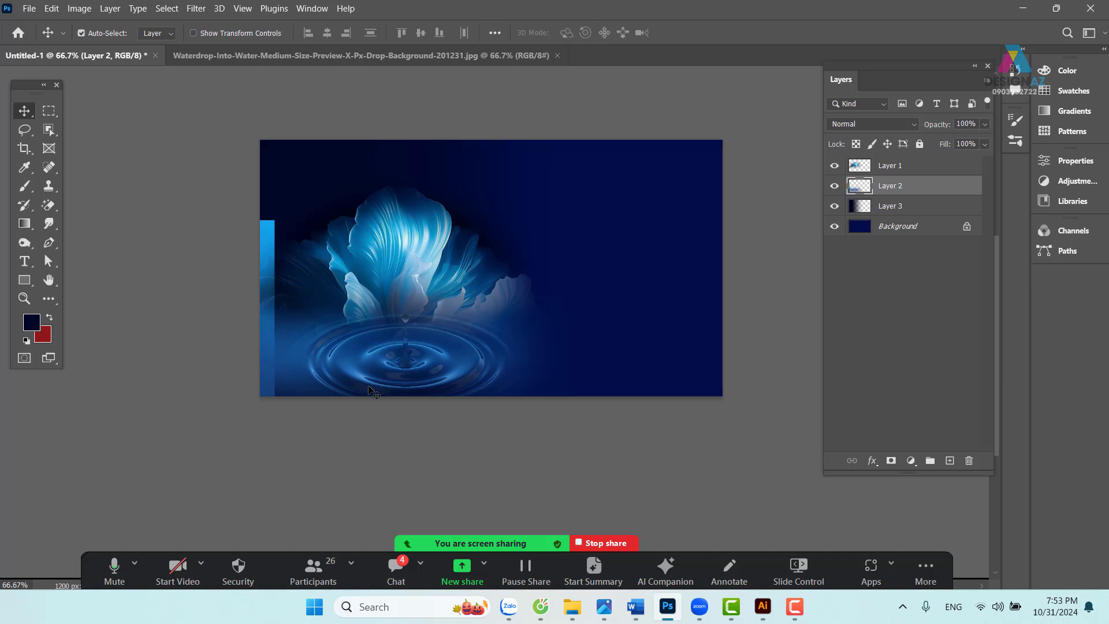
pyautogui.hotkey('ctrl', 'z')
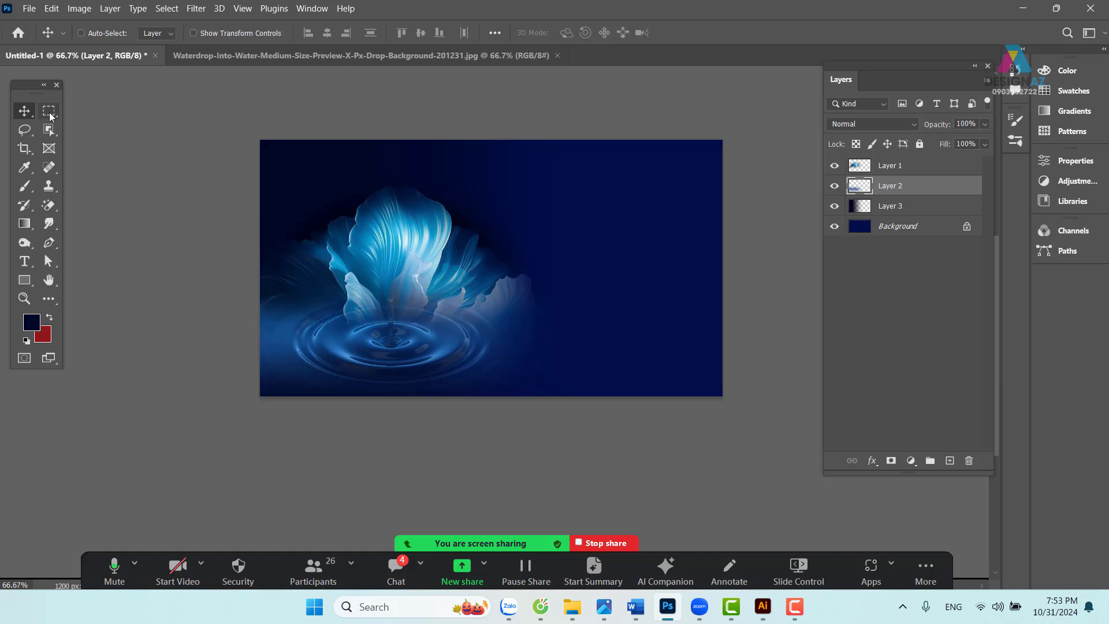
# - Erase a 40 px-feathered strip along the ripple's left edge, then undo it
pyautogui.click(49, 110)
pyautogui.moveTo(245, 113); pyautogui.dragTo(289, 454)
pyautogui.hotkey('shift', 'F6')
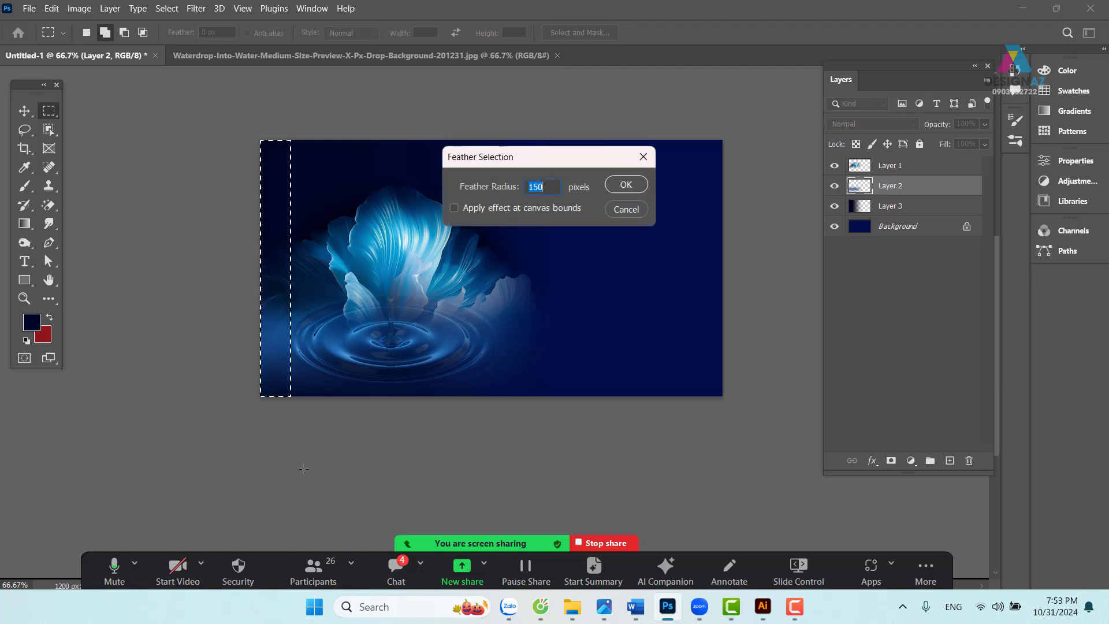
pyautogui.write('40')
pyautogui.press('Return')
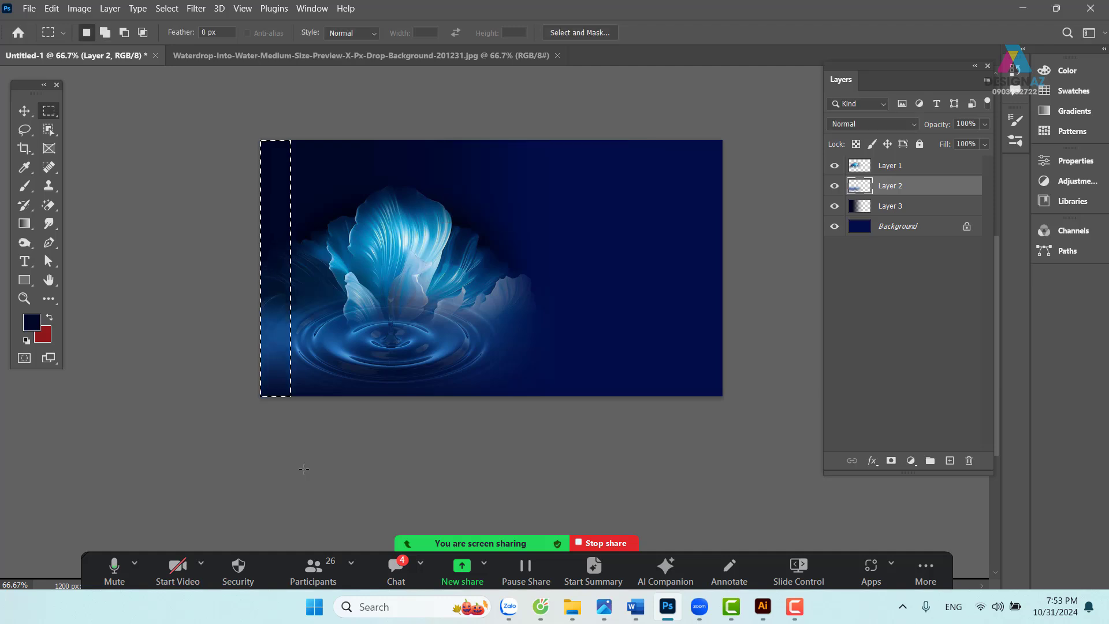
pyautogui.press('Delete')
pyautogui.press('v')
pyautogui.hotkey('ctrl', 'd')
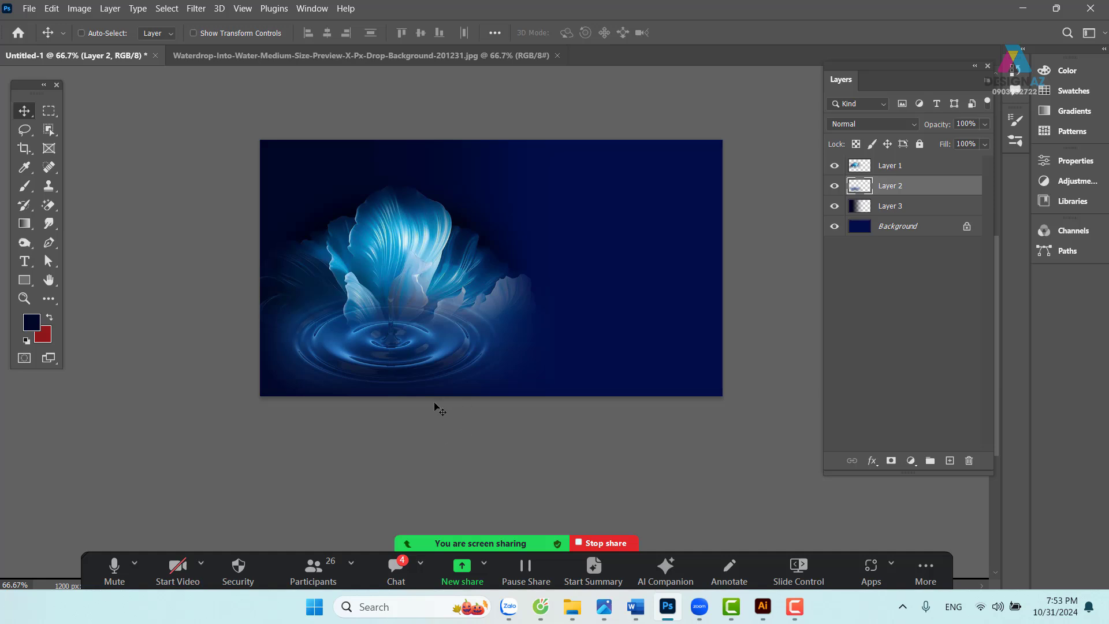
pyautogui.hotkey('ctrl', 'z')
pyautogui.hotkey('ctrl', 'z')
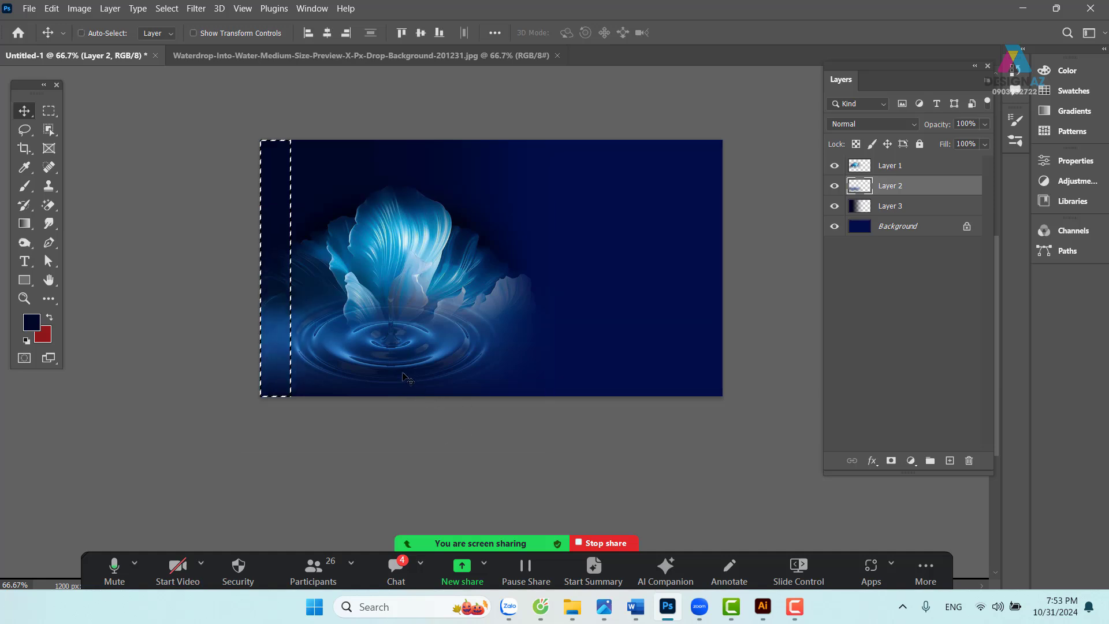
# - Re-feather the left strip at 1 px, deselect, and zoom in to 100%
pyautogui.hotkey('shift', 'F6')
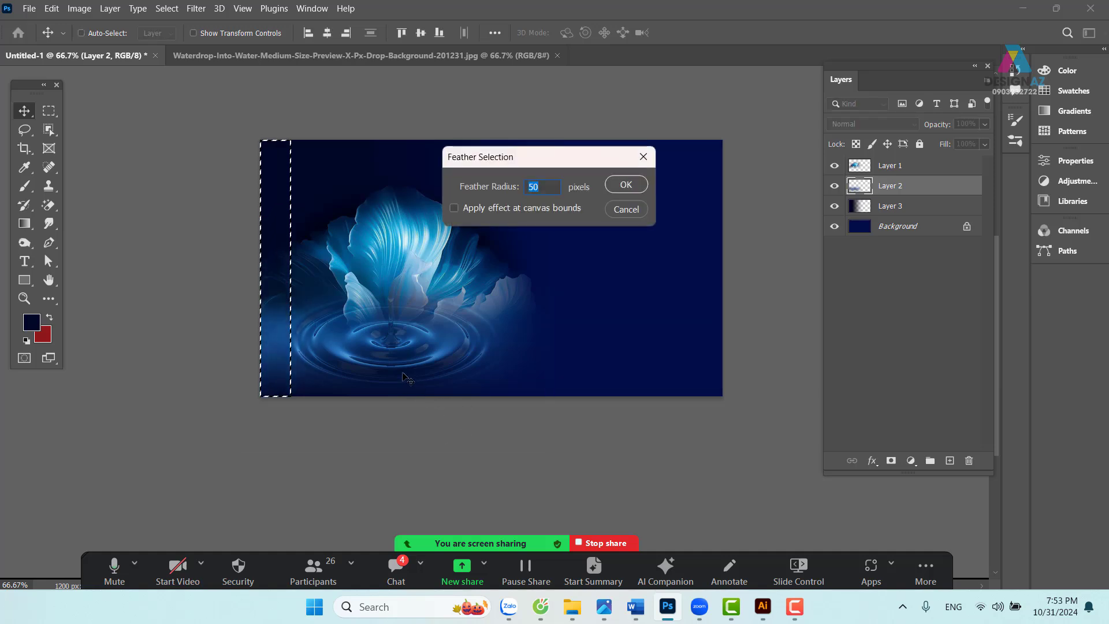
pyautogui.write('100')
pyautogui.press('Return')
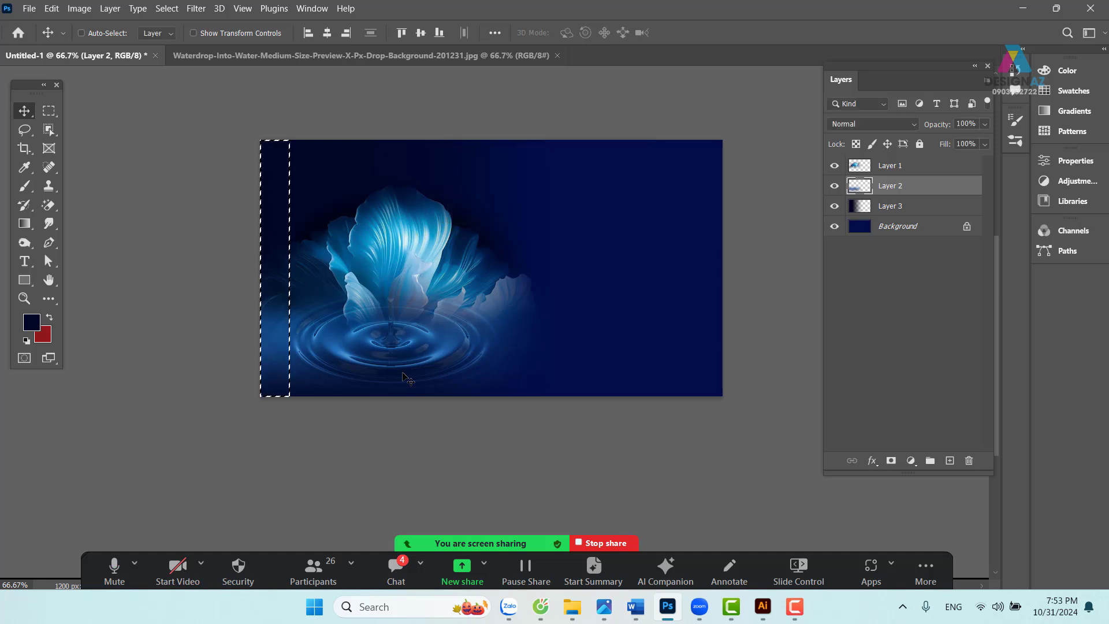
pyautogui.hotkey('ctrl', 'd')
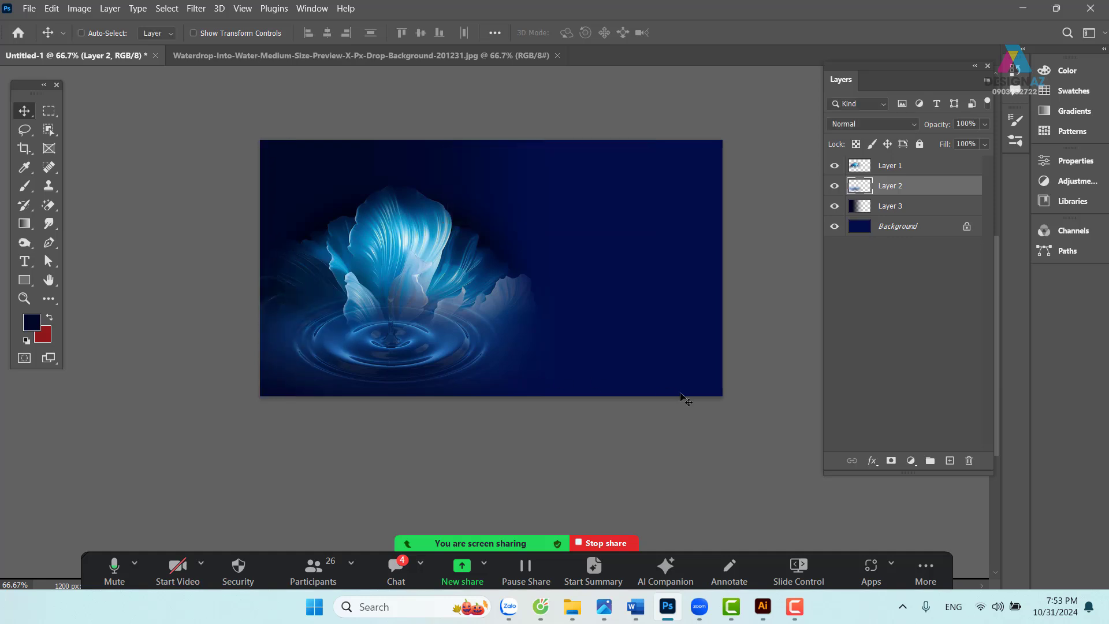
pyautogui.hotkey('ctrl', '+')
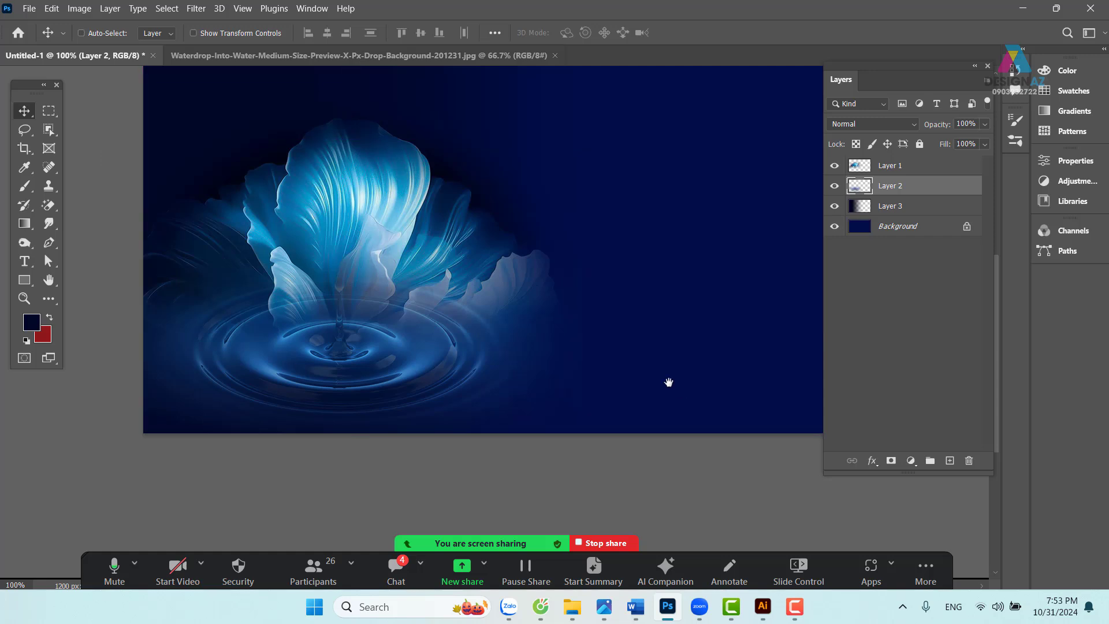
pyautogui.moveTo(571, 338); pyautogui.dragTo(544, 376)
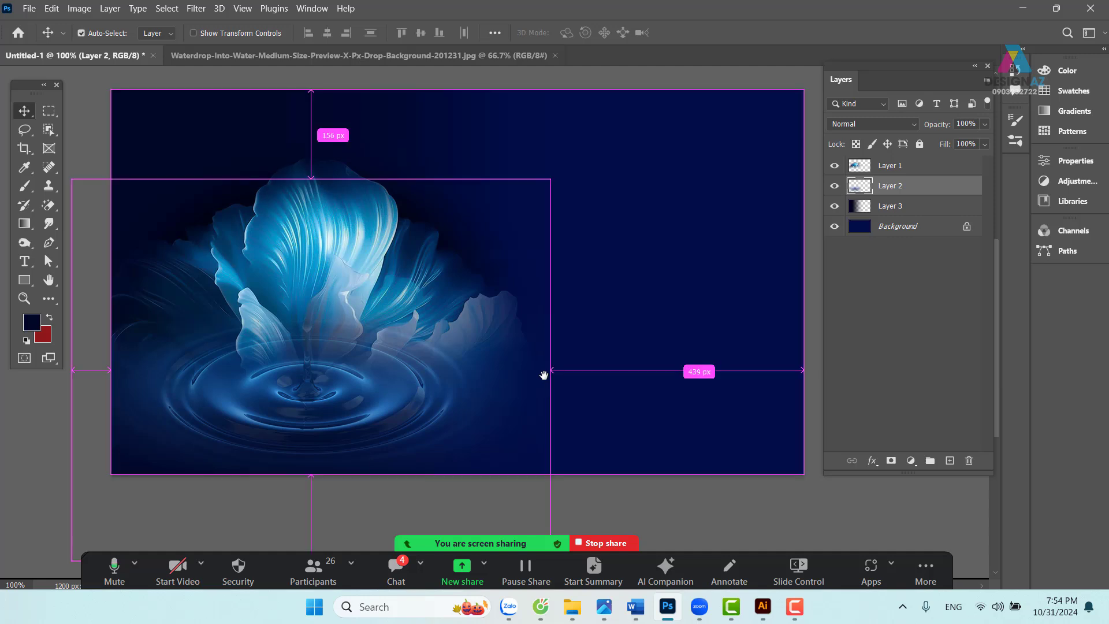
pyautogui.hotkey('ctrl', 'o')
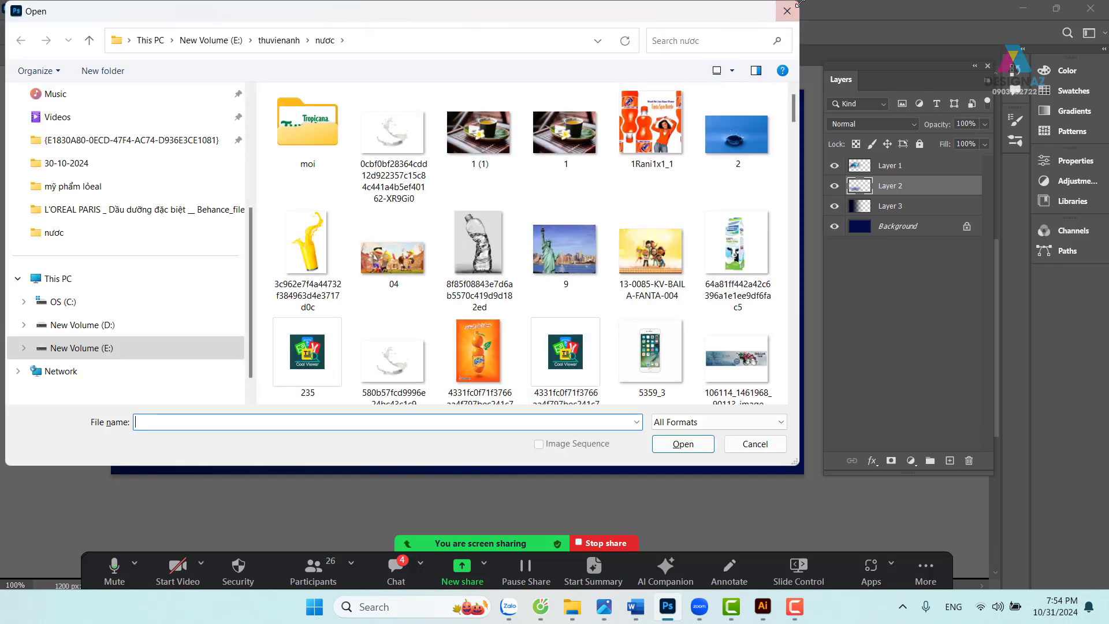
pyautogui.click(786, 11)
pyautogui.moveTo(667, 607)
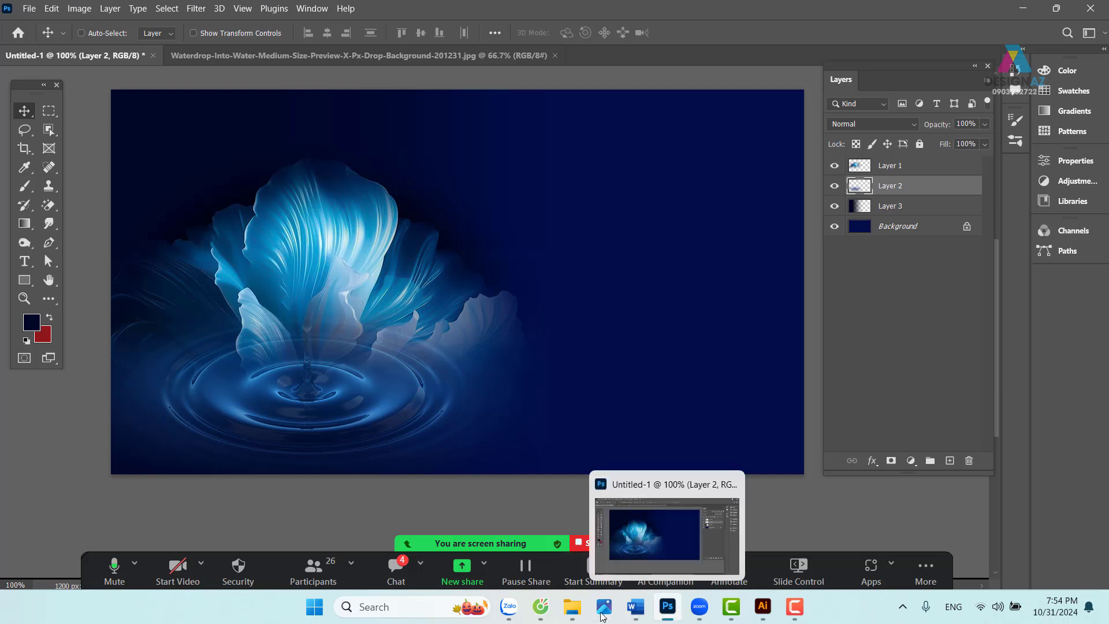
pyautogui.click(575, 608)
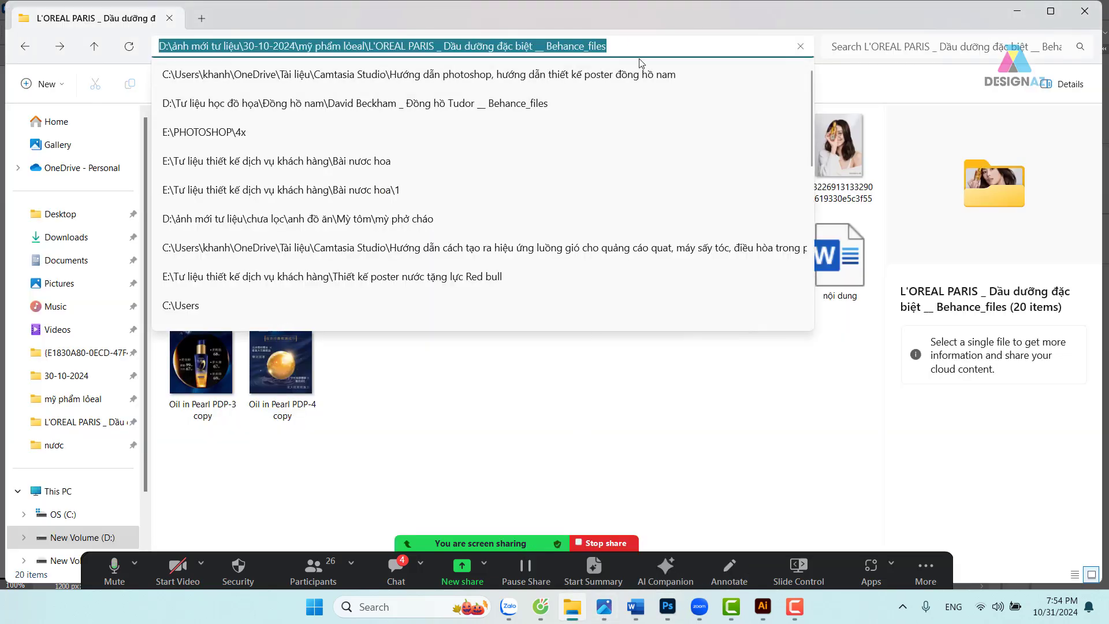
pyautogui.click(667, 606)
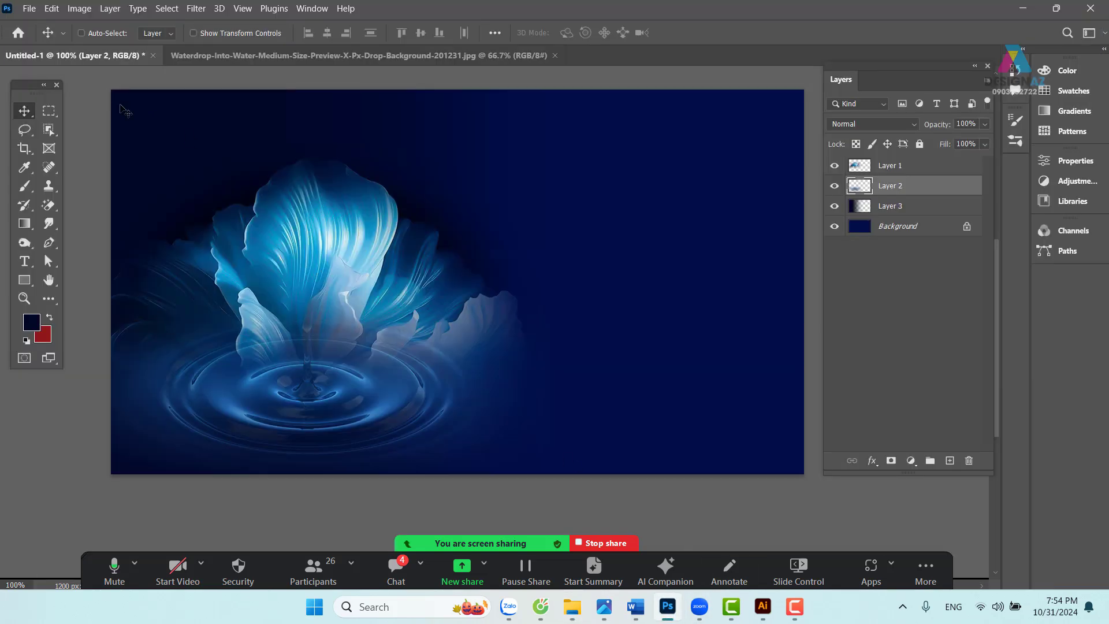
# - Save the banner as 'thiet ke' PSD in the L'OREAL folder and close the water-drop image
pyautogui.click(81, 33)
pyautogui.hotkey('ctrl', 's')
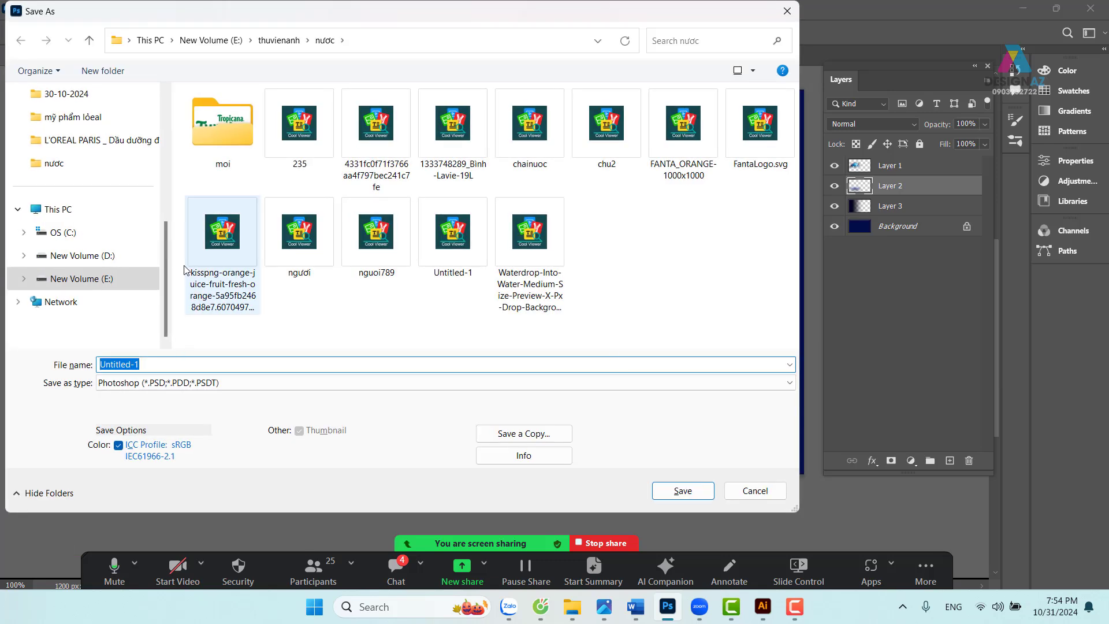
pyautogui.hotkey('ctrl', 'v')
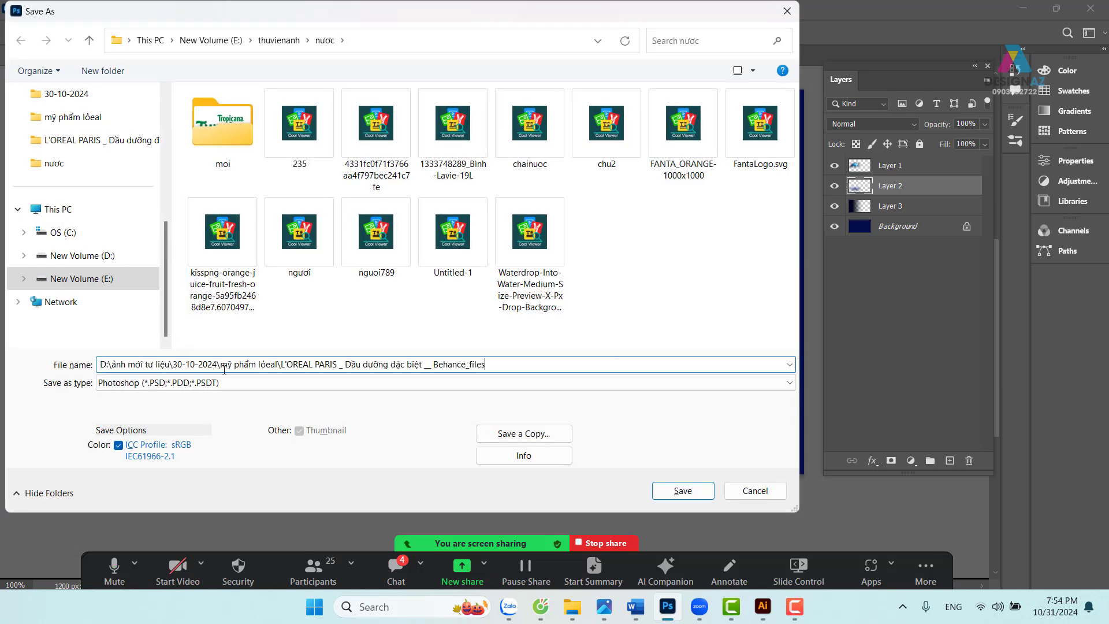
pyautogui.press('Return')
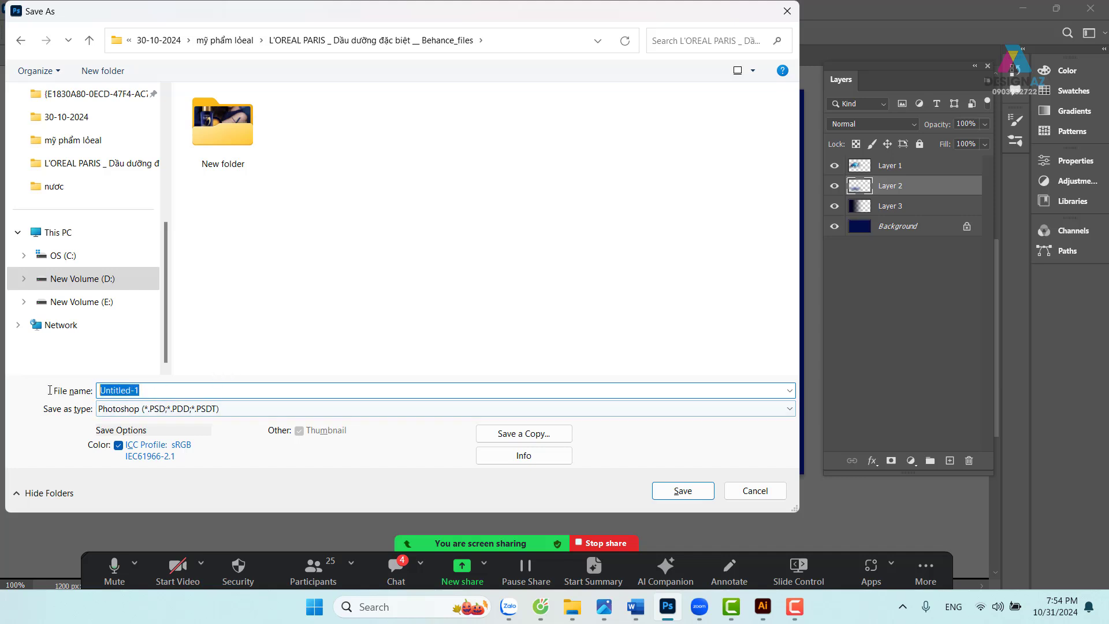
pyautogui.press('BackSpace')
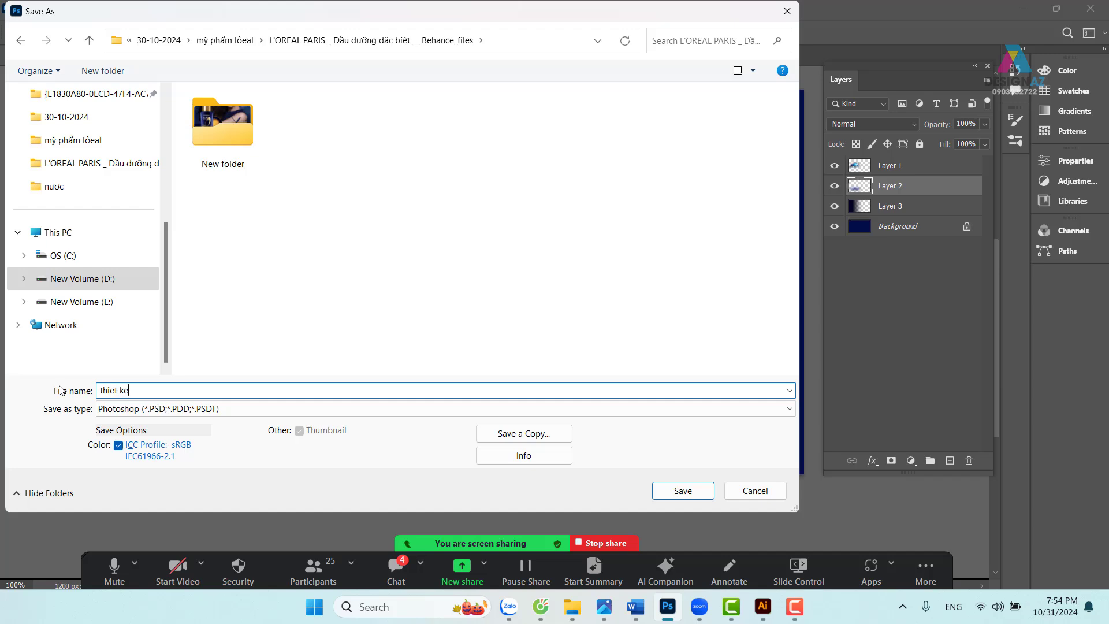
pyautogui.write('thiet ke')
pyautogui.press('Return')
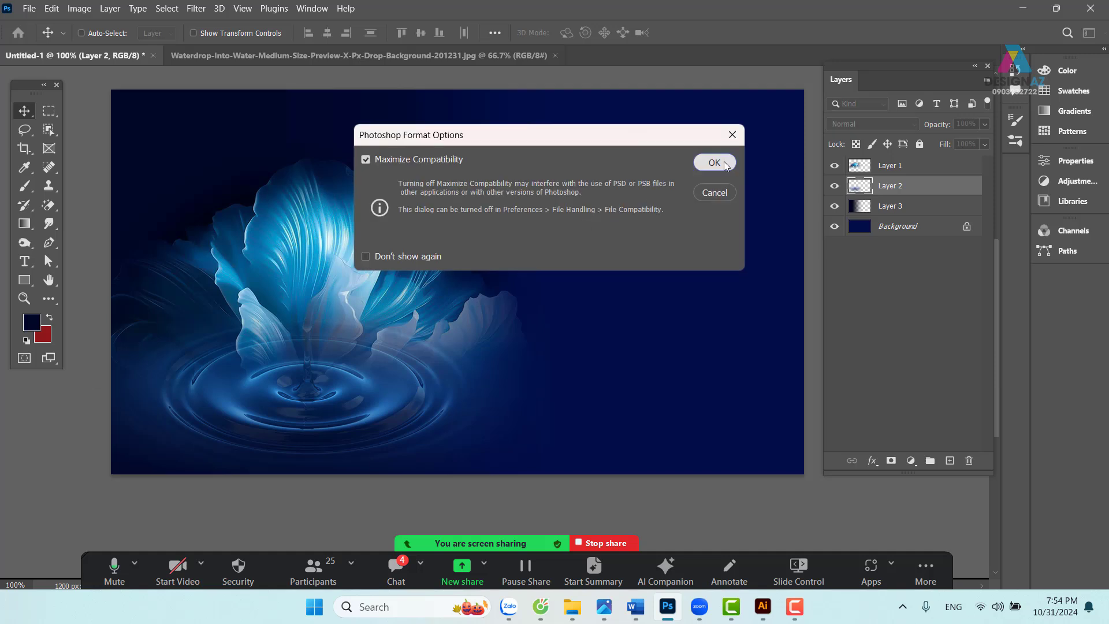
pyautogui.click(714, 163)
pyautogui.click(473, 58)
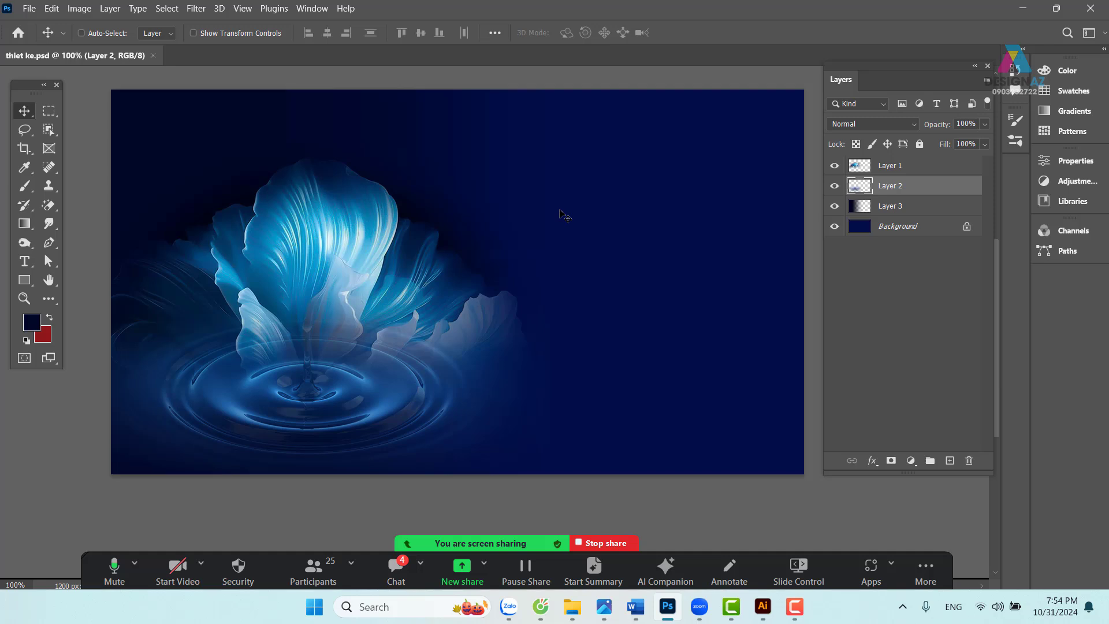
# - Make Layer 1 the active layer on the banner
pyautogui.moveTo(388, 268); pyautogui.dragTo(440, 199)
pyautogui.rightClick(384, 205)
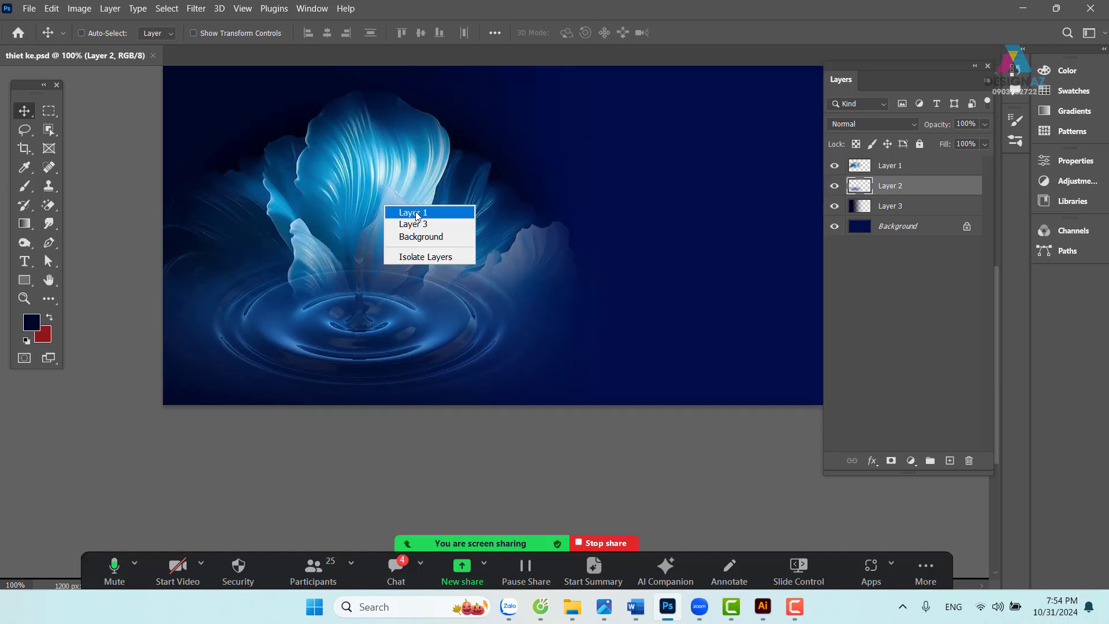
pyautogui.click(417, 214)
pyautogui.moveTo(581, 281); pyautogui.dragTo(497, 304)
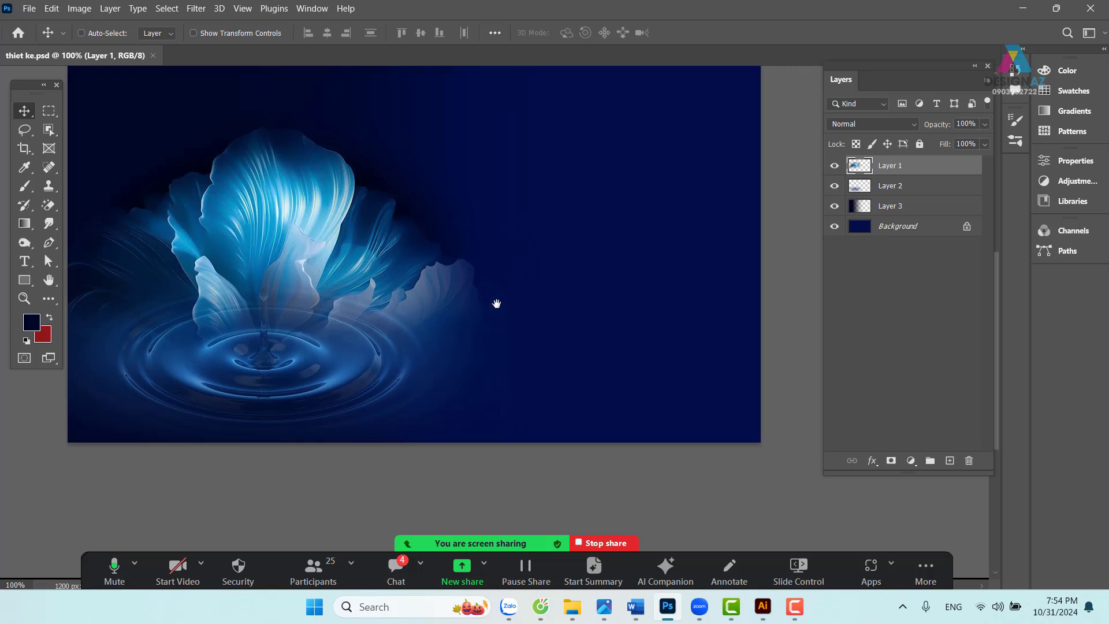
pyautogui.hotkey('ctrl', 'o')
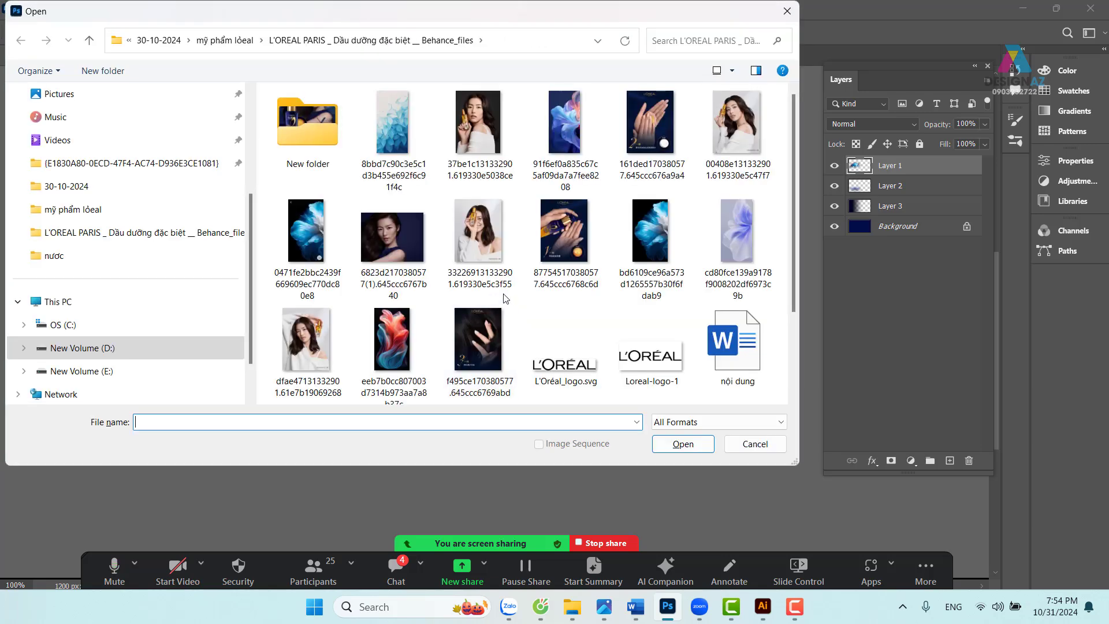
pyautogui.click(411, 243)
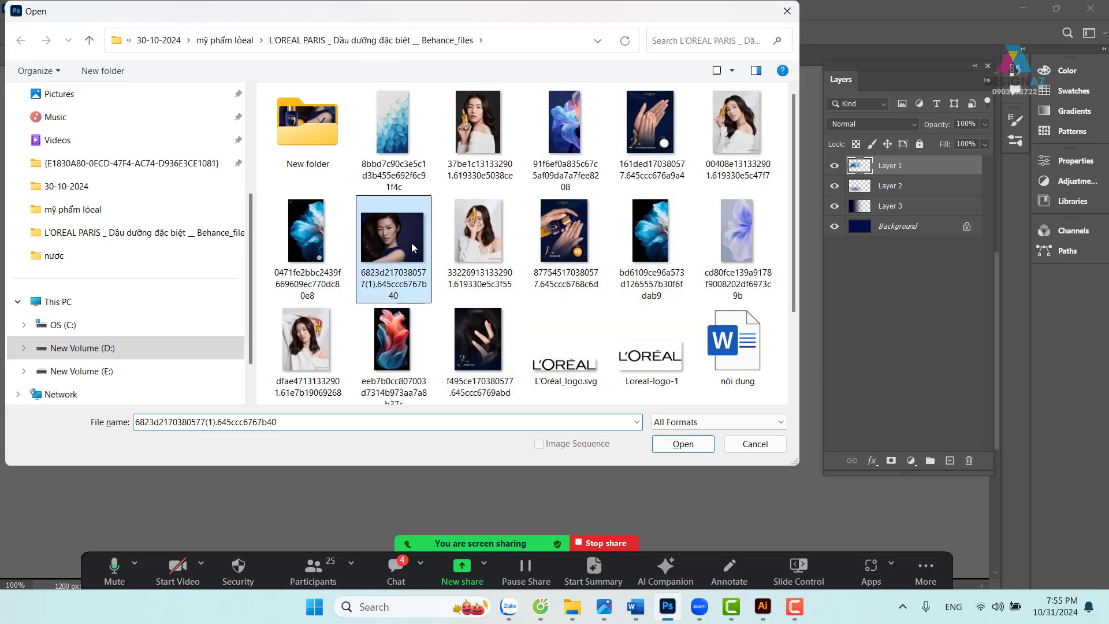
pyautogui.click(675, 445)
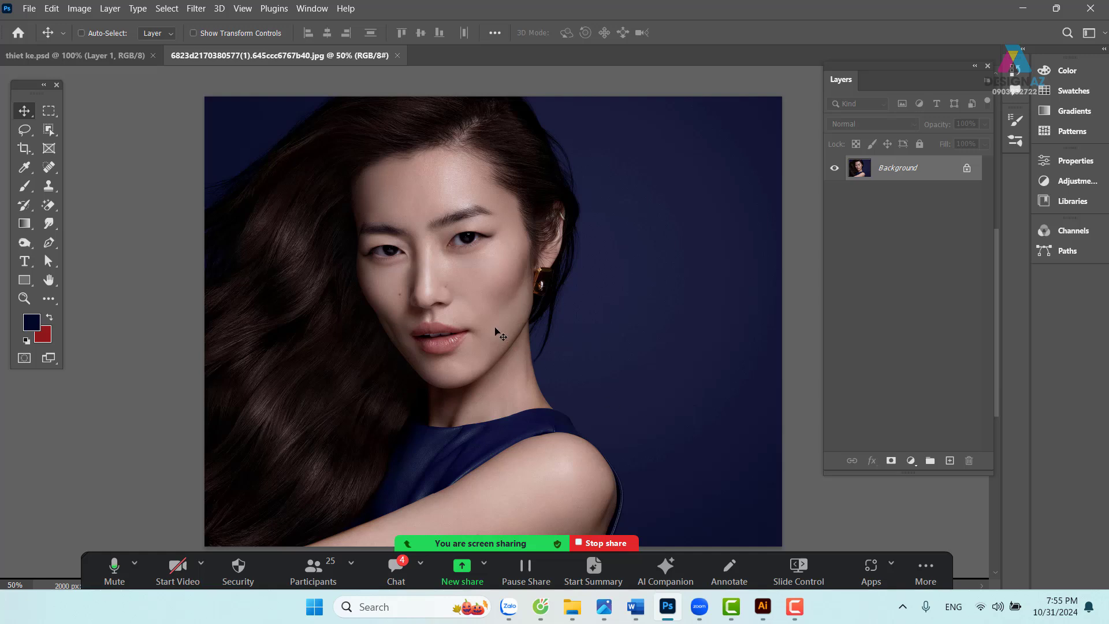
# - Select all in the portrait, return to thiet ke.psd and make Layer 3 active
pyautogui.hotkey('ctrl', 'a')
pyautogui.click(115, 56)
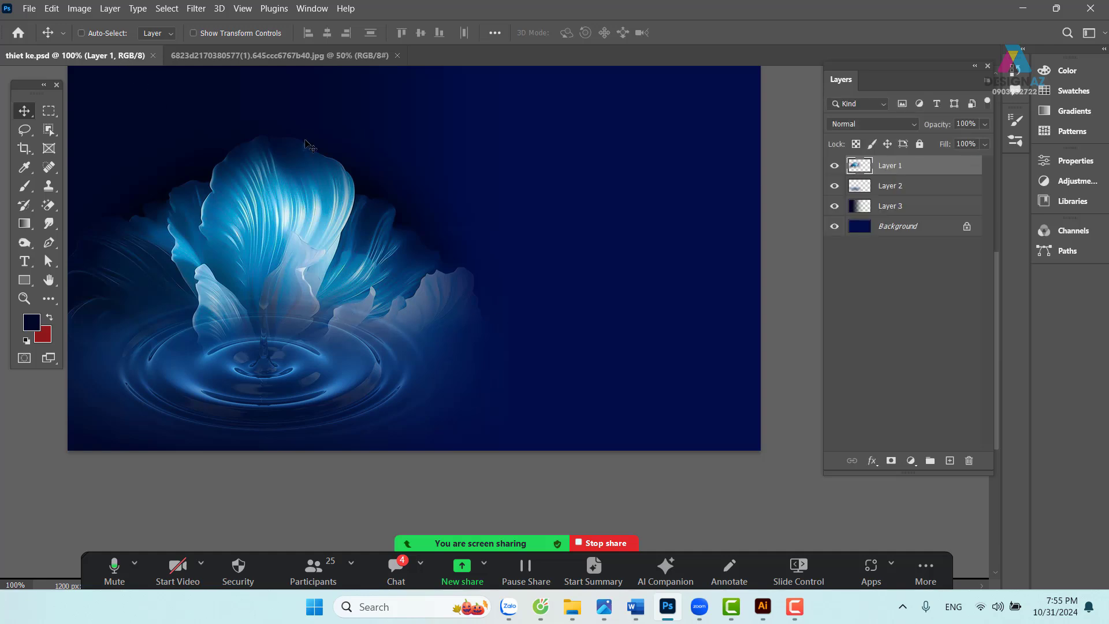
pyautogui.rightClick(253, 104)
pyautogui.click(280, 113)
pyautogui.moveTo(274, 110); pyautogui.dragTo(359, 111)
pyautogui.hotkey('ctrl', 'z')
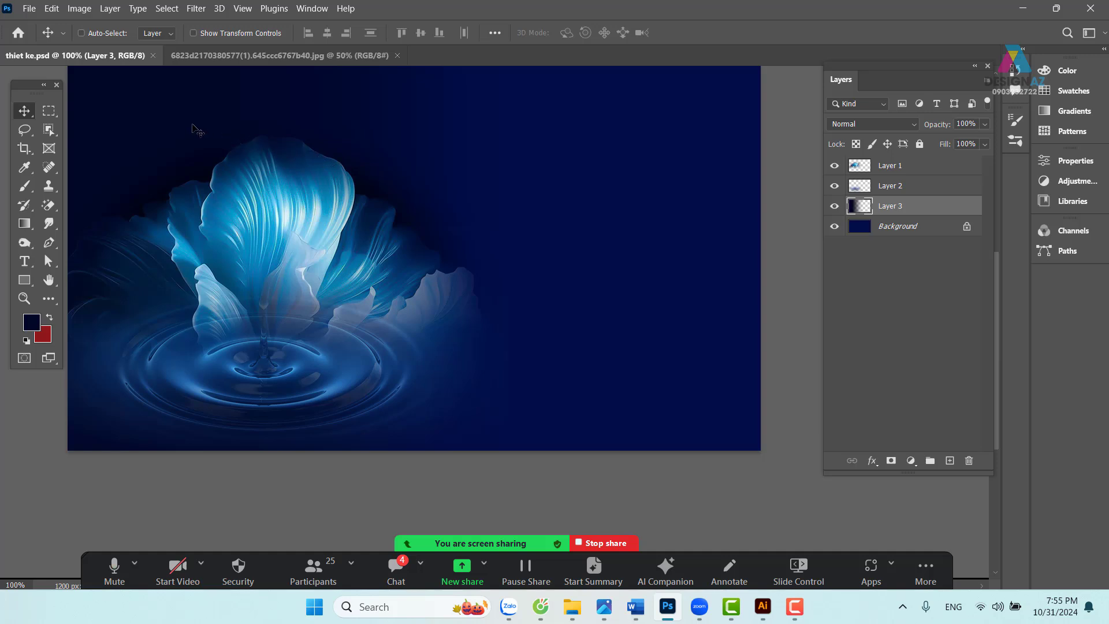
pyautogui.moveTo(459, 237); pyautogui.dragTo(479, 252)
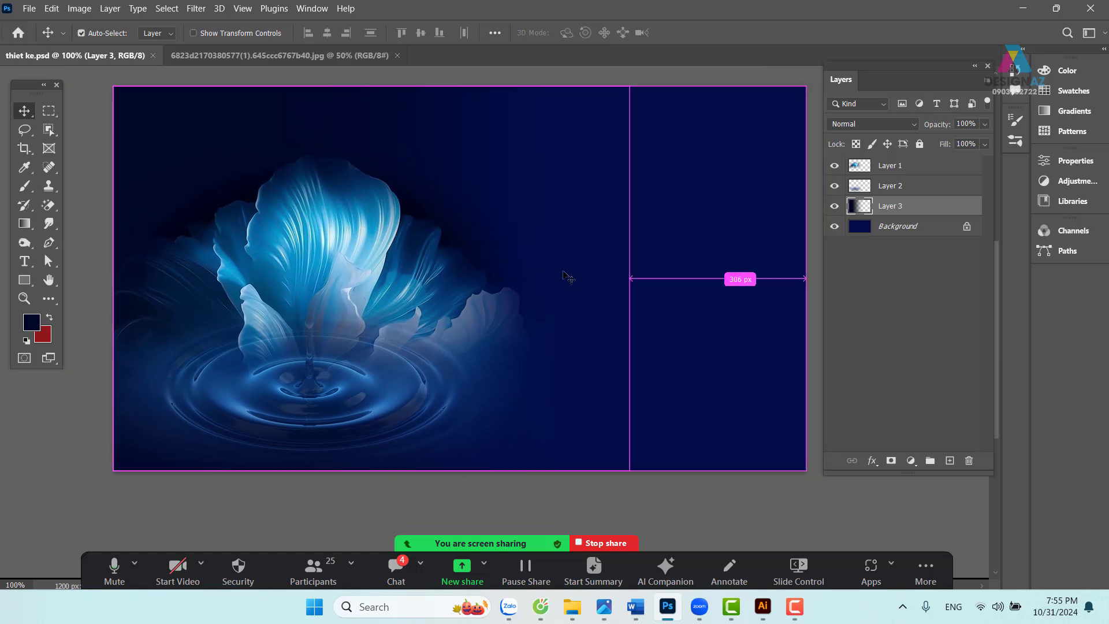
# - Commit a scale transform on Layer 3, then select Layers 1 through 3 together
pyautogui.hotkey('ctrl', 't')
pyautogui.rightClick(504, 208)
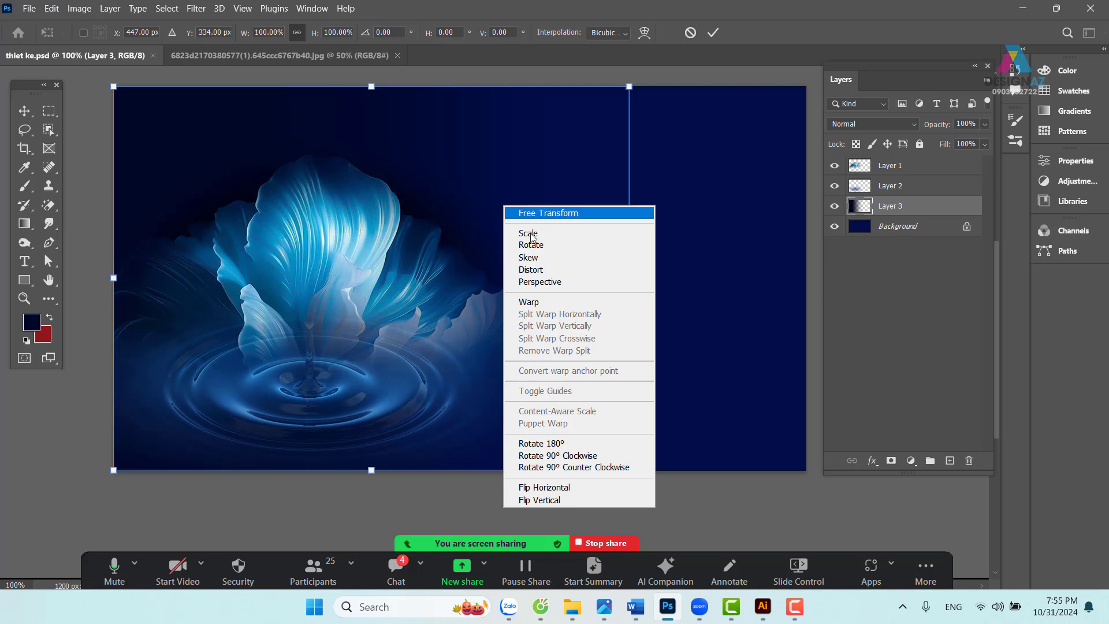
pyautogui.click(301, 218)
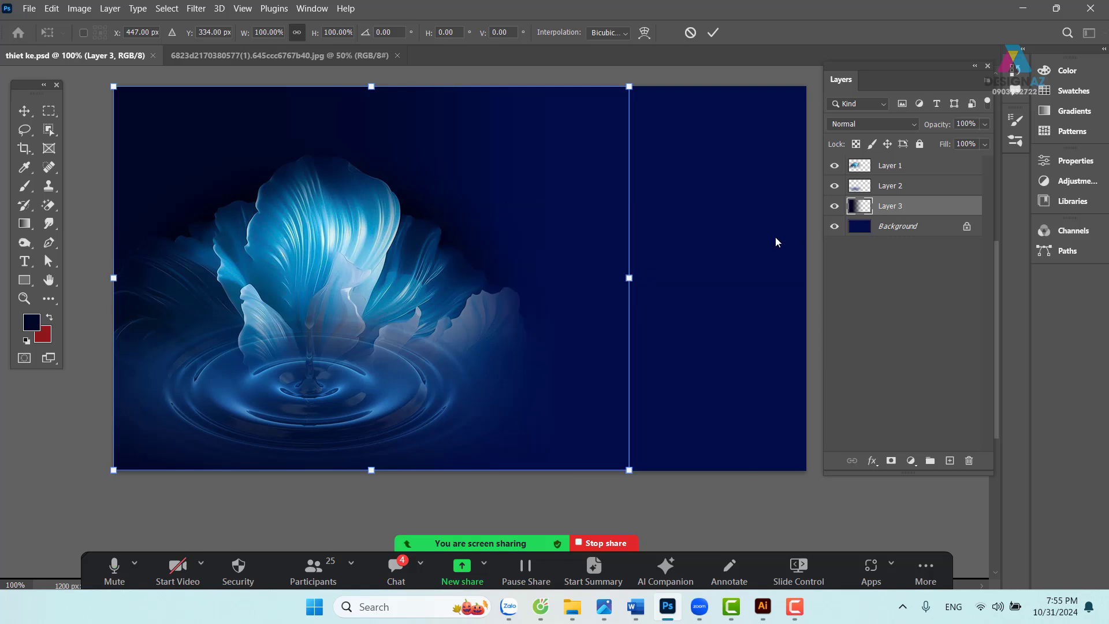
pyautogui.press('Return')
pyautogui.click(931, 168)
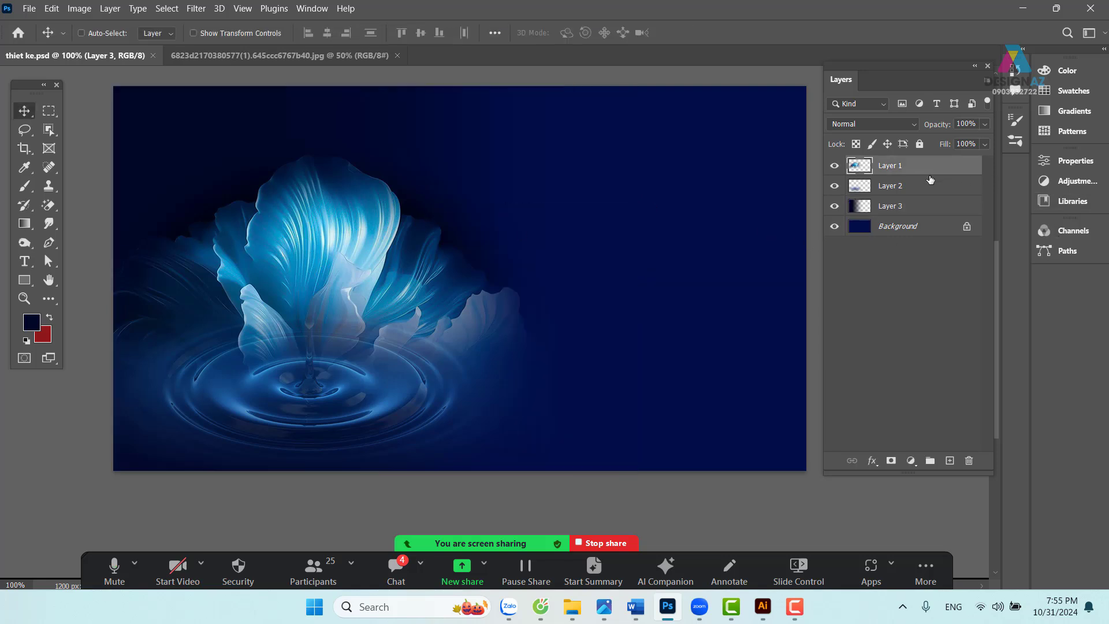
pyautogui.keyDown('shift'); pyautogui.click(918, 207); pyautogui.keyUp('shift')
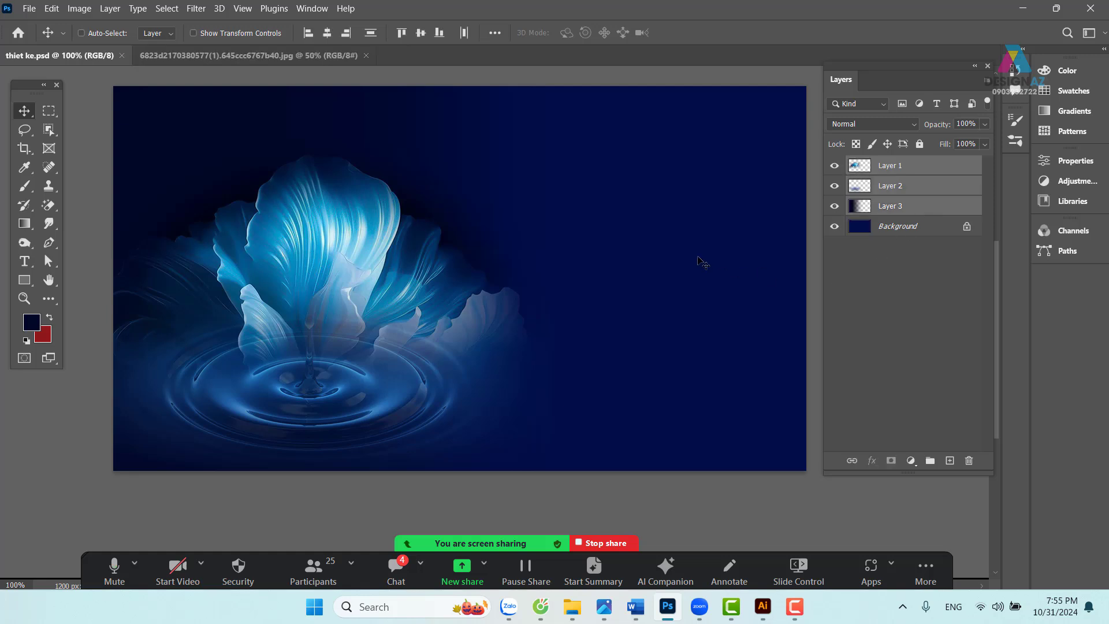
# - Flip the three flower layers horizontally and move them 354 px to the right
pyautogui.hotkey('ctrl', 't')
pyautogui.rightClick(436, 246)
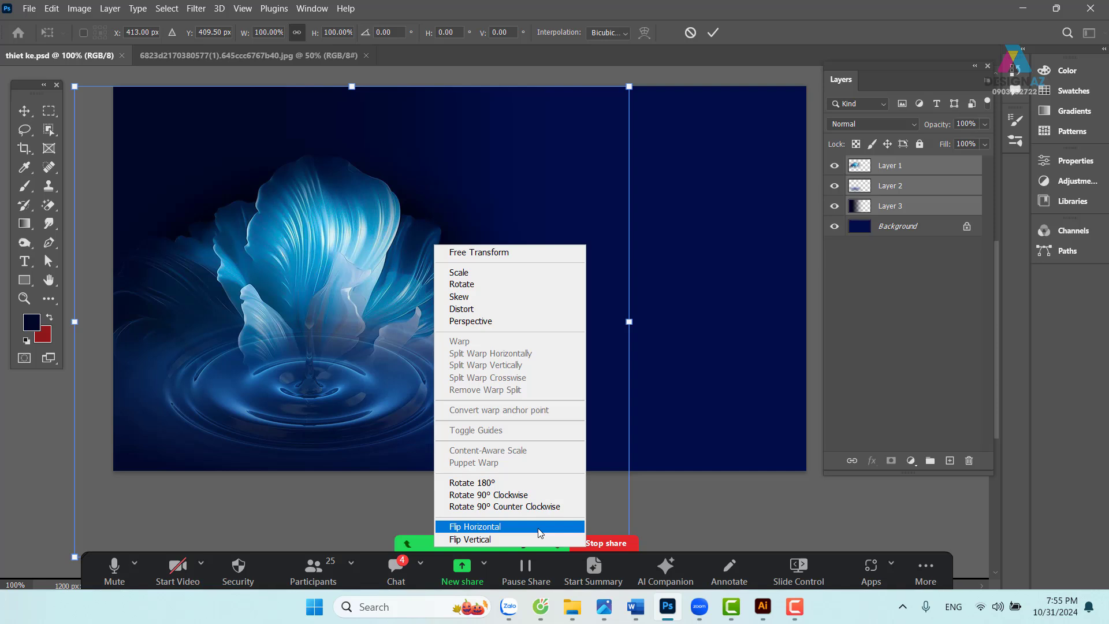
pyautogui.click(539, 526)
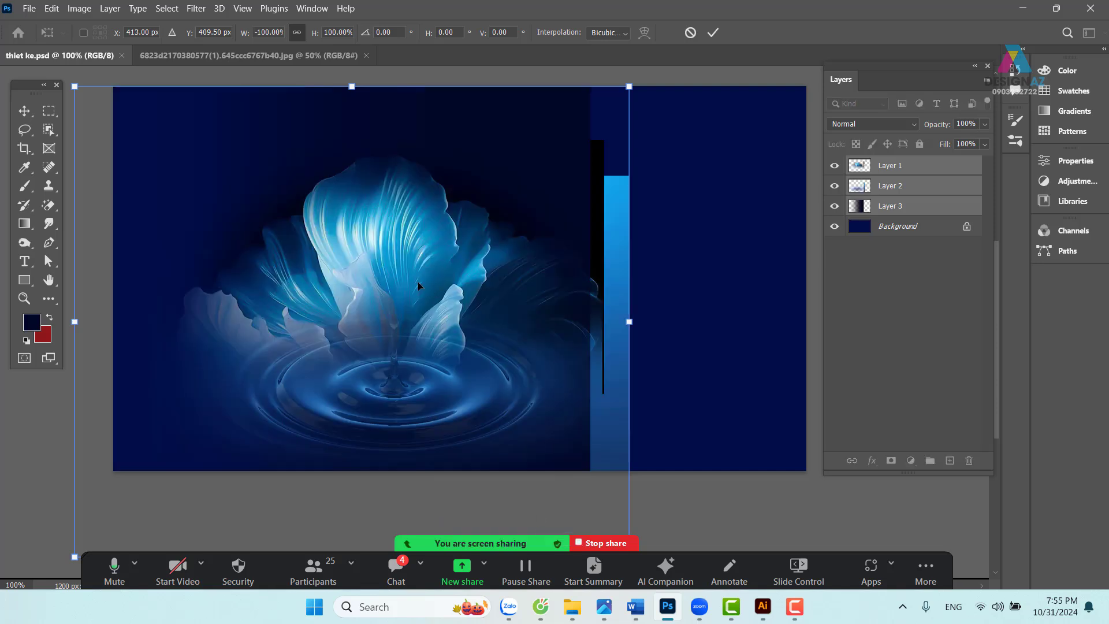
pyautogui.moveTo(381, 289); pyautogui.dragTo(598, 294)
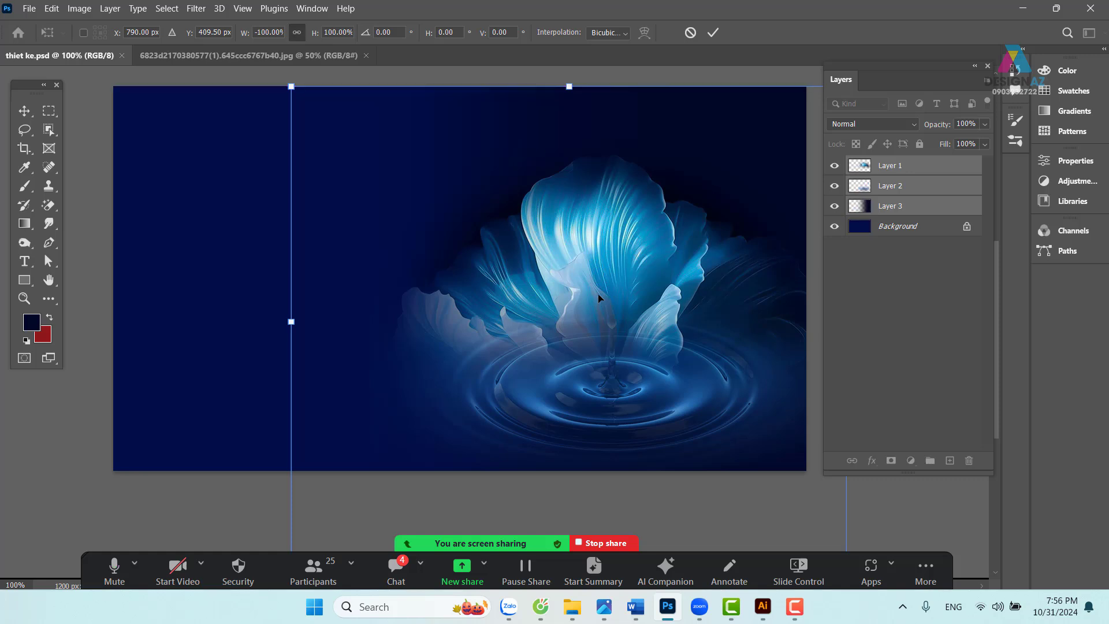
pyautogui.press('Return')
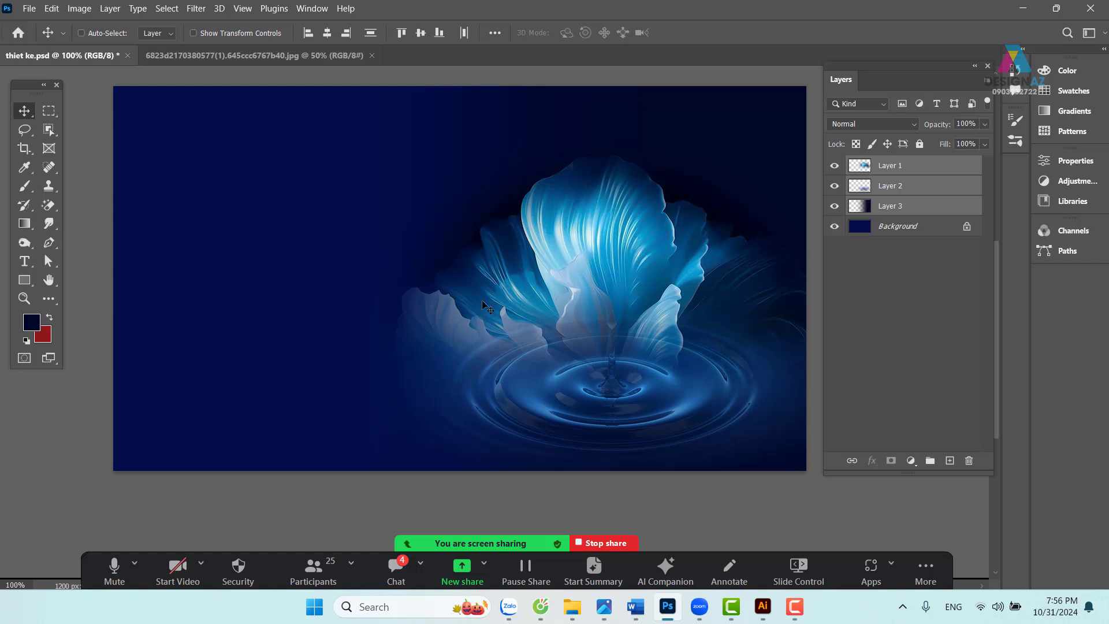
# - Make Layer 1 the active layer, undoing an accidental move of its image
pyautogui.rightClick(535, 241)
pyautogui.click(545, 238)
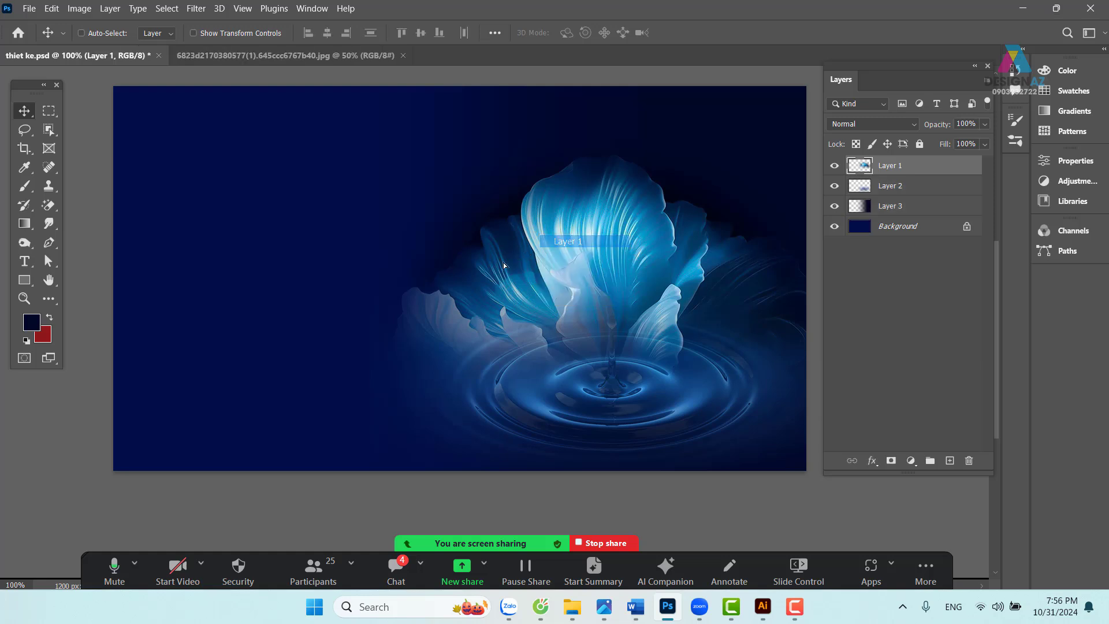
pyautogui.moveTo(503, 262); pyautogui.dragTo(489, 269)
pyautogui.hotkey('ctrl', 'z')
# - Draw a freehand lasso selection across the banner's upper-left side
pyautogui.click(48, 111)
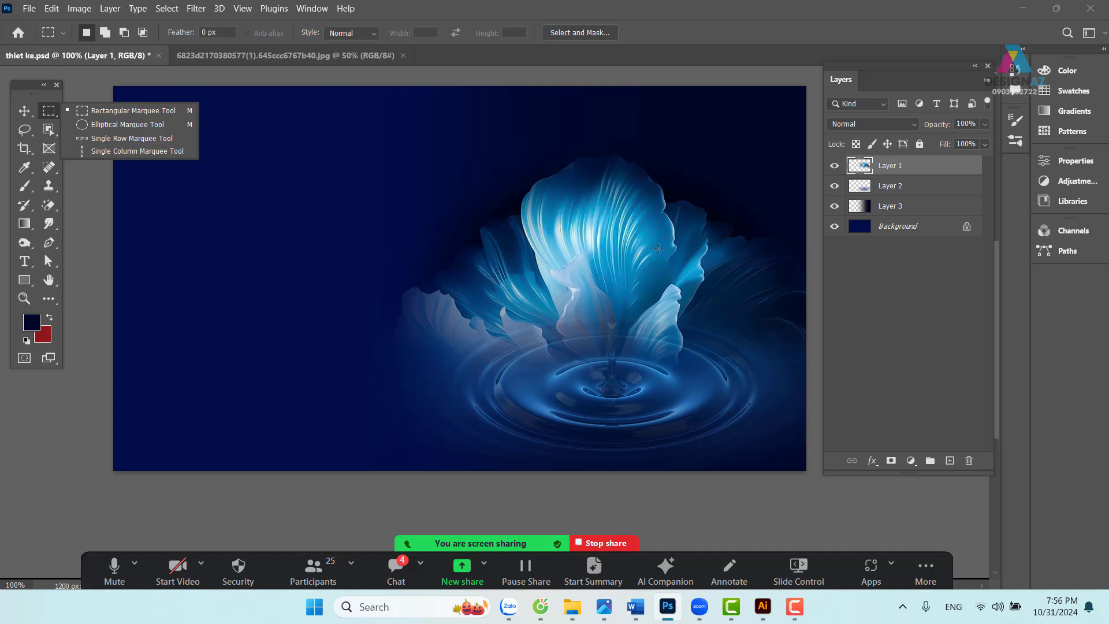
pyautogui.click(24, 131)
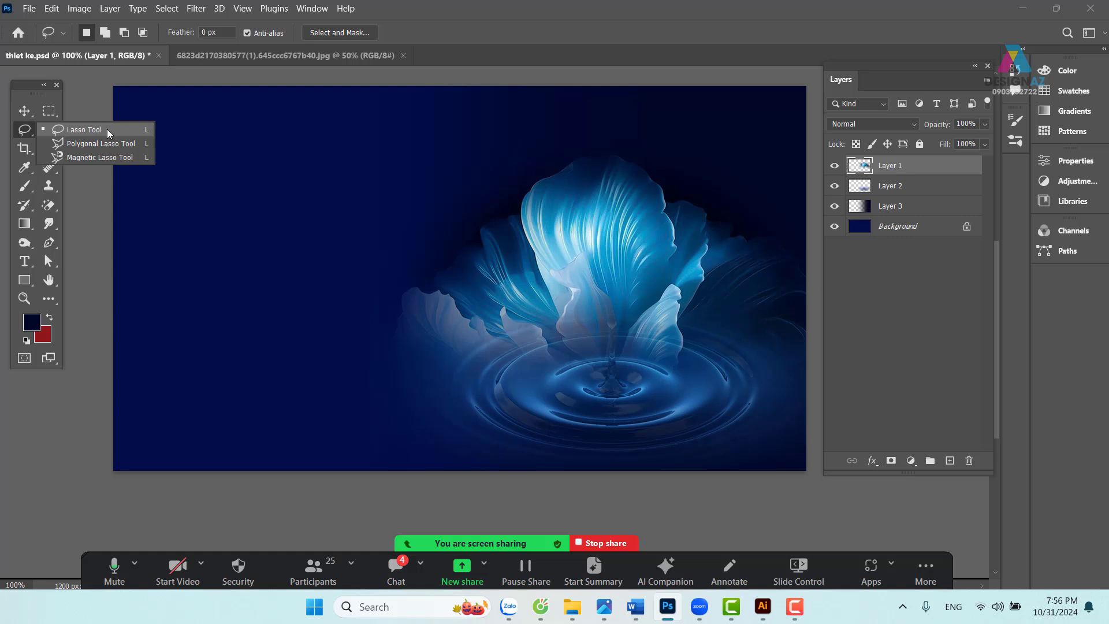
pyautogui.click(106, 130)
pyautogui.moveTo(225, 313)
pyautogui.mouseDown()
pyautogui.moveTo(314, 266)
pyautogui.moveTo(417, 152)
pyautogui.moveTo(229, 142)
pyautogui.moveTo(173, 260)
pyautogui.moveTo(224, 310)
pyautogui.mouseUp()
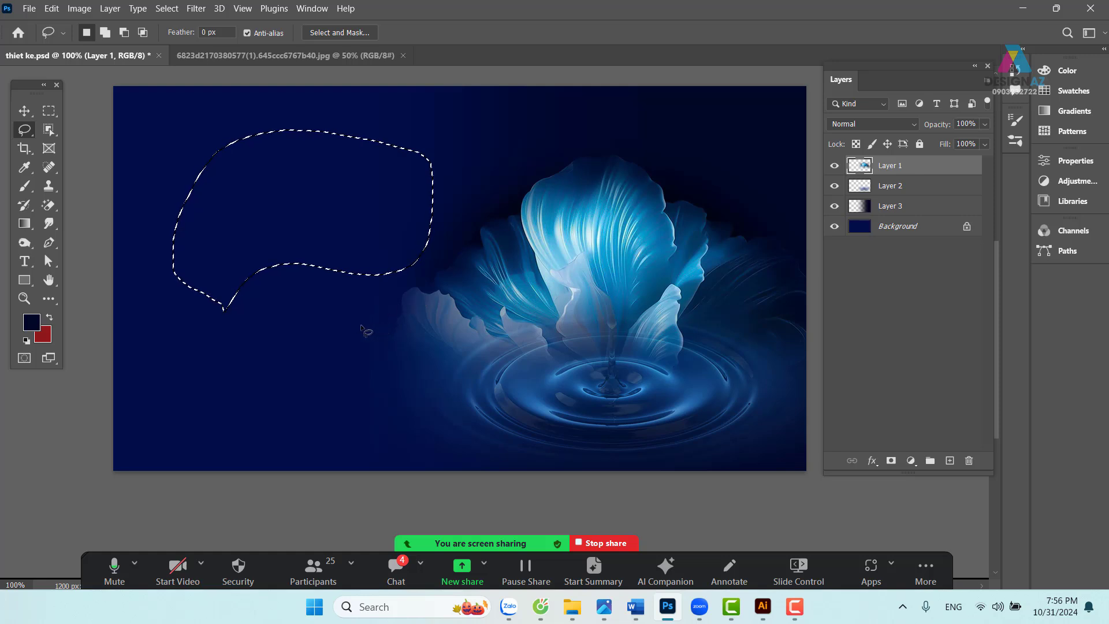
pyautogui.moveTo(346, 338)
pyautogui.mouseDown()
pyautogui.moveTo(385, 283)
pyautogui.moveTo(457, 239)
pyautogui.moveTo(475, 212)
pyautogui.moveTo(505, 205)
pyautogui.moveTo(515, 180)
pyautogui.moveTo(551, 157)
pyautogui.moveTo(653, 131)
pyautogui.moveTo(691, 104)
pyautogui.moveTo(674, 65)
pyautogui.moveTo(451, 35)
pyautogui.moveTo(241, 55)
pyautogui.moveTo(137, 128)
pyautogui.moveTo(111, 281)
pyautogui.moveTo(179, 400)
pyautogui.moveTo(311, 393)
pyautogui.moveTo(318, 419)
pyautogui.mouseUp()
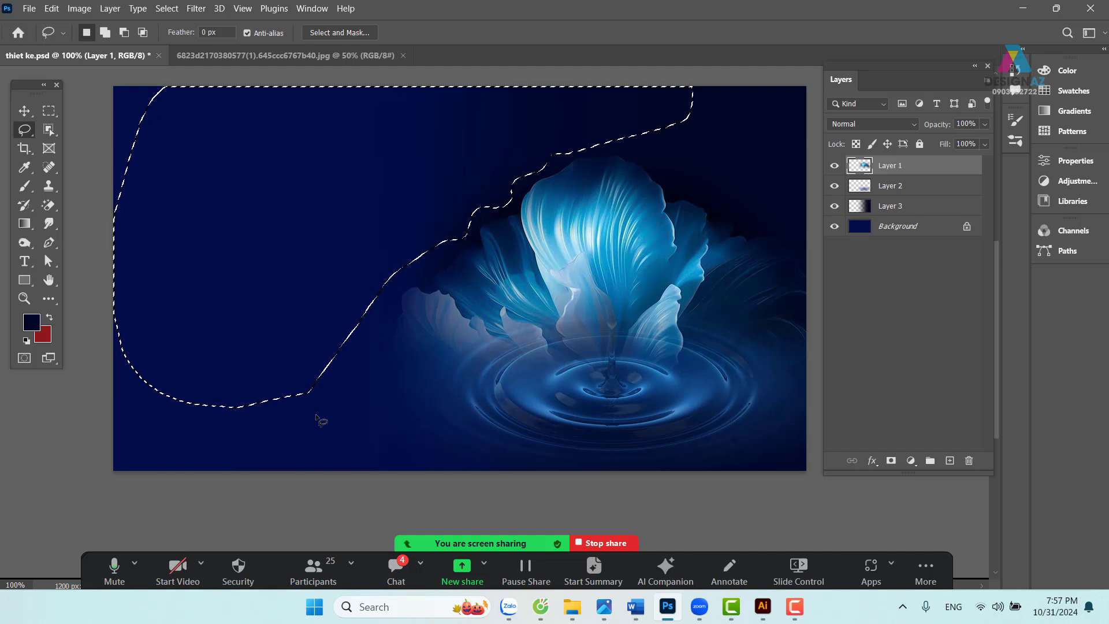
# - Feather the selection by 80 pixels, then make Layer 3 active and deselect
pyautogui.press('shift')
pyautogui.hotkey('shift', 'F6')
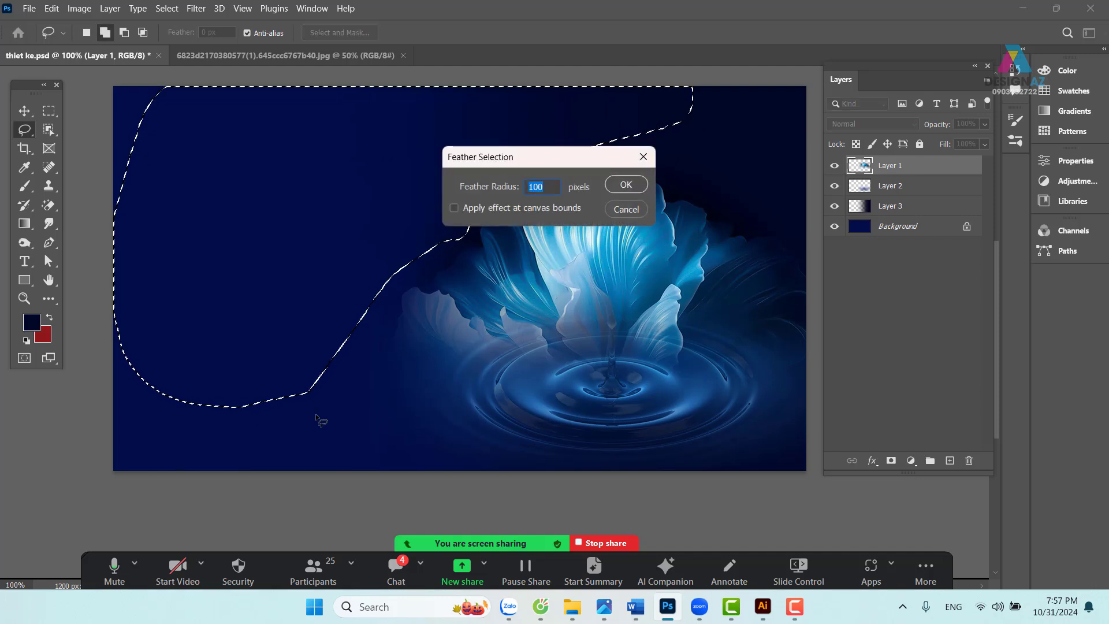
pyautogui.write('80')
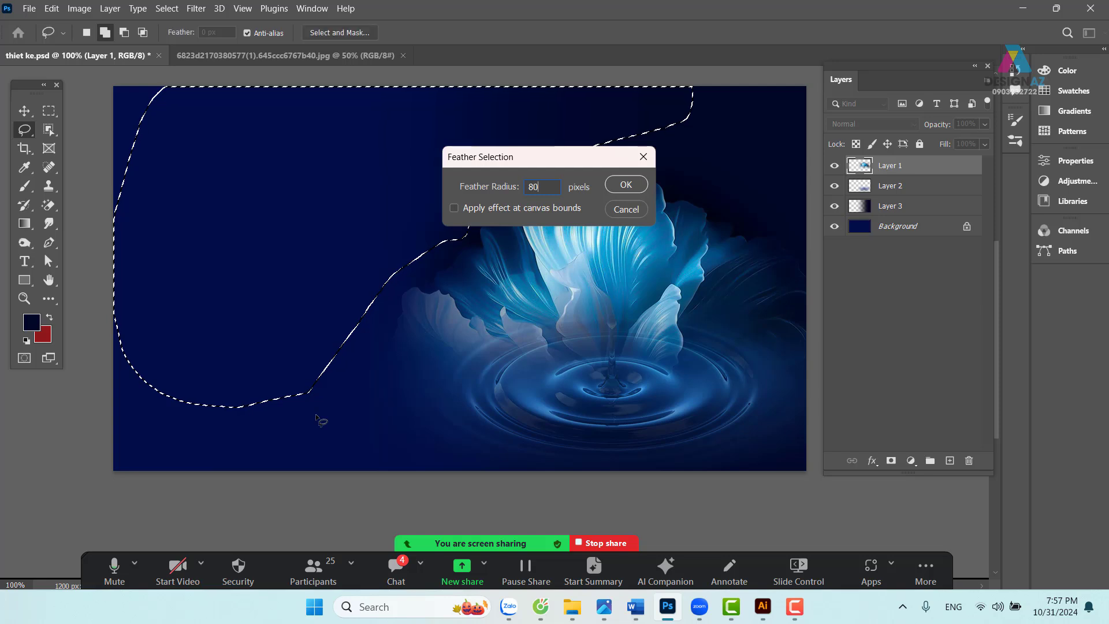
pyautogui.press('Return')
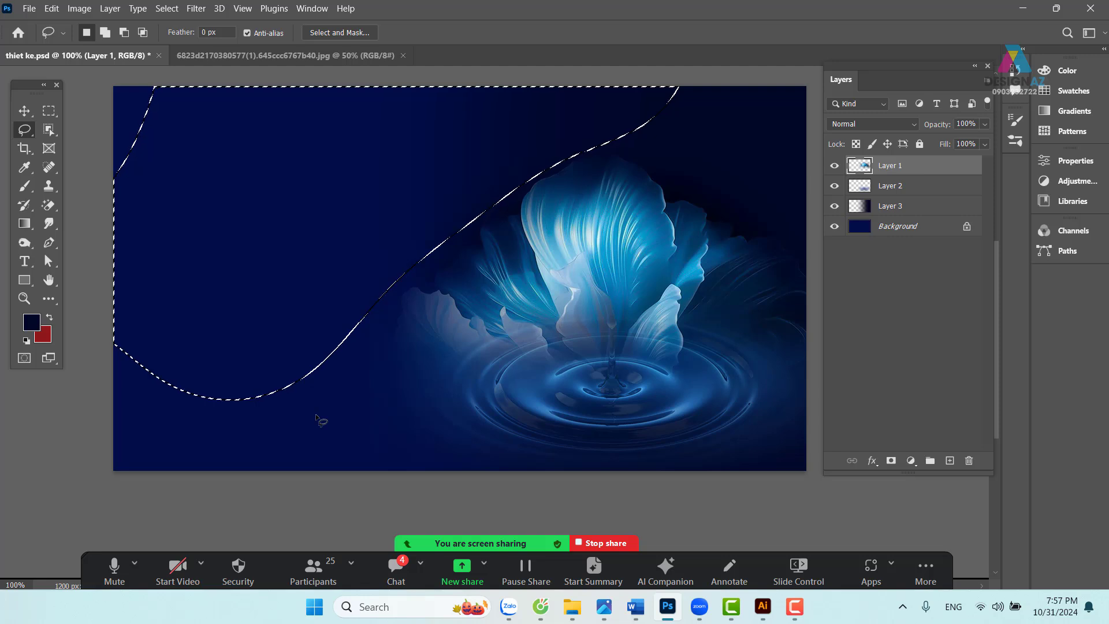
pyautogui.click(914, 210)
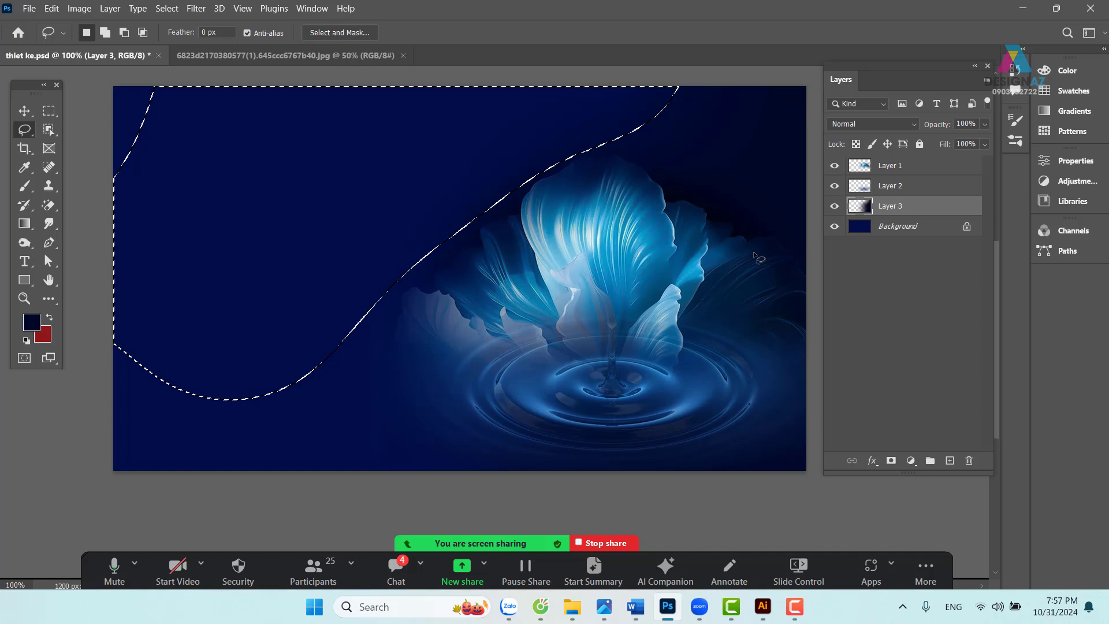
pyautogui.click(754, 254)
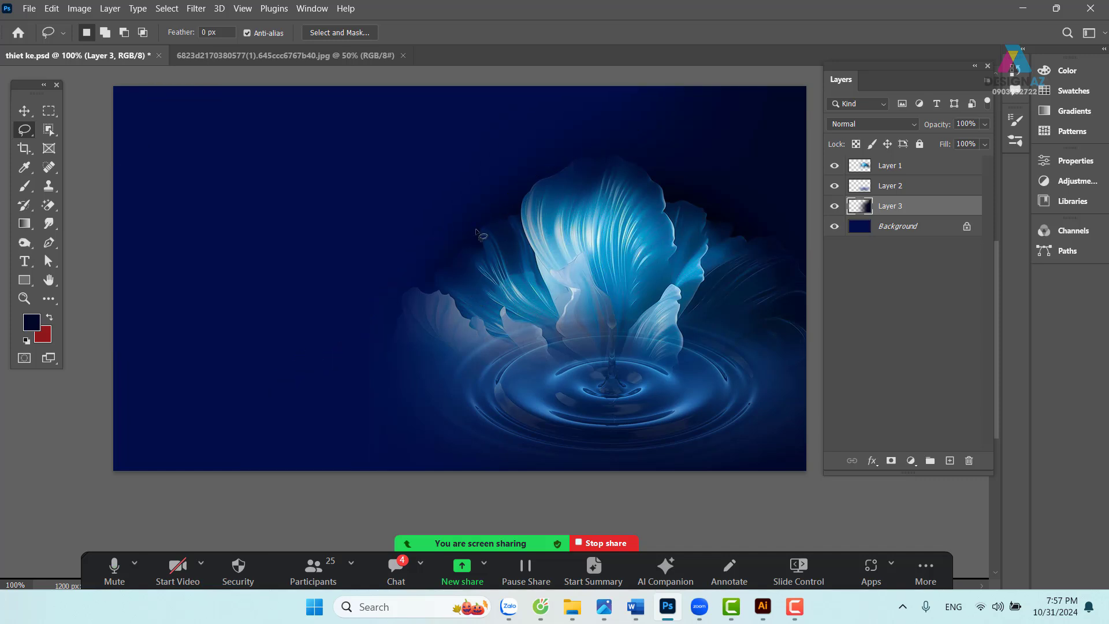
# - Try repositioning Layer 3 and the flower layer, undoing both moves
pyautogui.click(23, 111)
pyautogui.moveTo(440, 220); pyautogui.dragTo(341, 164)
pyautogui.hotkey('ctrl', 'z')
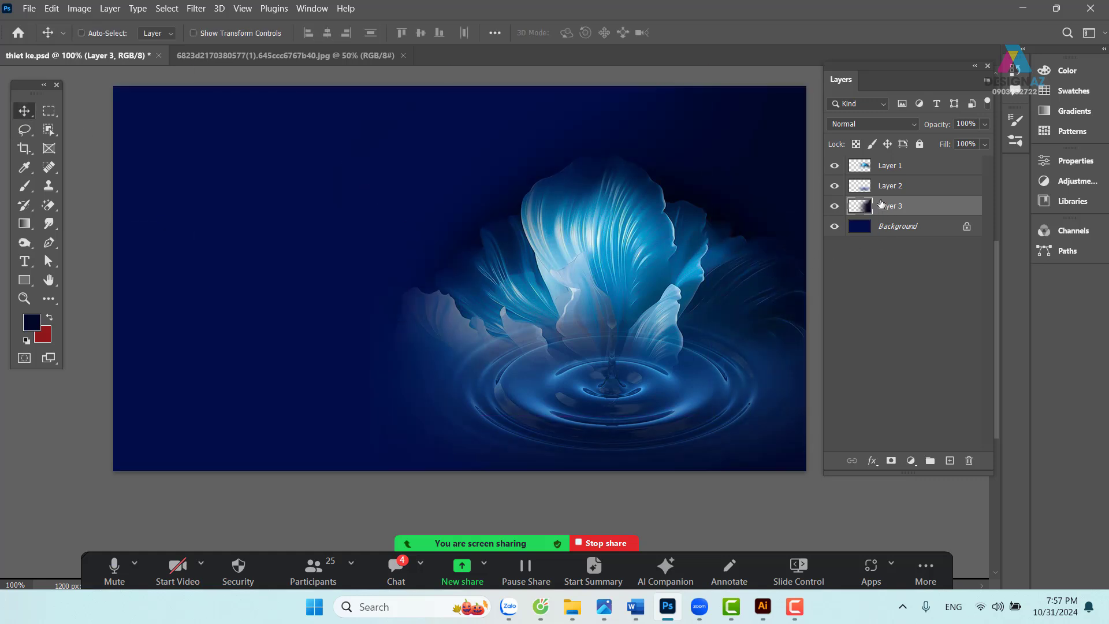
pyautogui.click(898, 168)
pyautogui.moveTo(477, 265); pyautogui.dragTo(291, 223)
pyautogui.hotkey('ctrl', 'z')
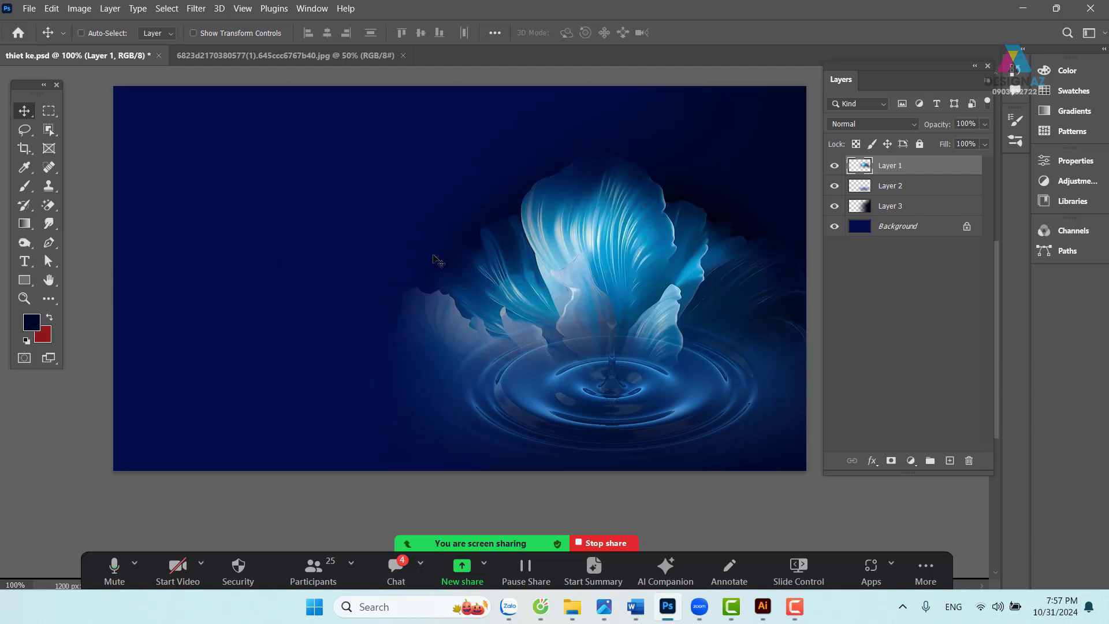
# - Erase the banner's upper-left area through a 100-pixel feathered lasso selection, then deselect
pyautogui.press('l')
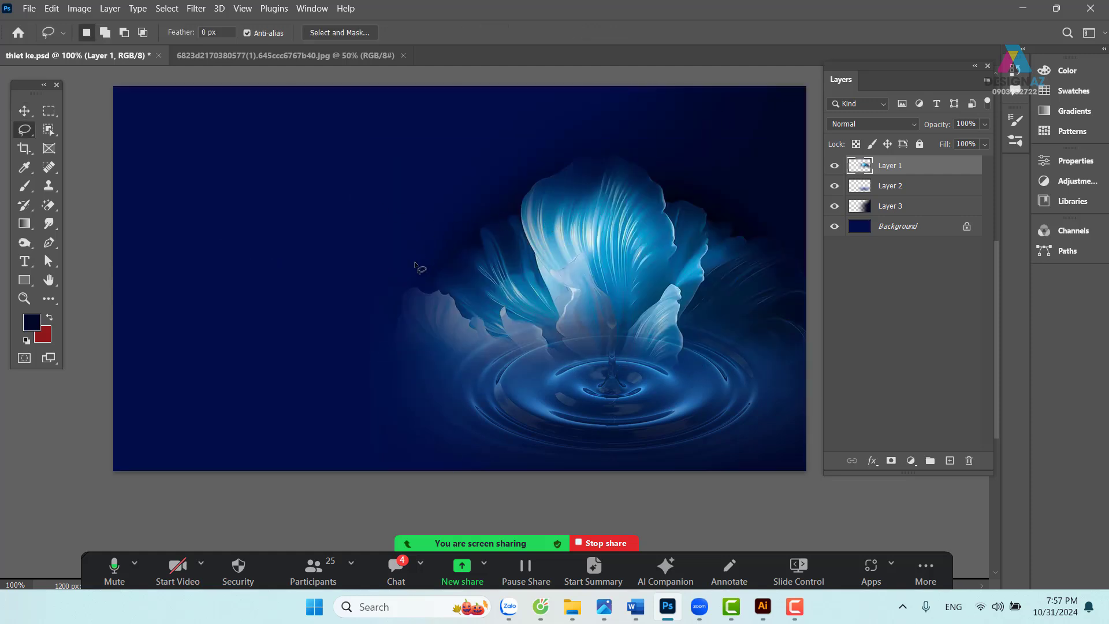
pyautogui.moveTo(396, 289)
pyautogui.mouseDown()
pyautogui.moveTo(530, 209)
pyautogui.moveTo(534, 189)
pyautogui.moveTo(581, 145)
pyautogui.moveTo(525, 88)
pyautogui.moveTo(437, 53)
pyautogui.moveTo(319, 46)
pyautogui.moveTo(141, 121)
pyautogui.moveTo(114, 247)
pyautogui.mouseUp()
pyautogui.hotkey('shift', 'F6')
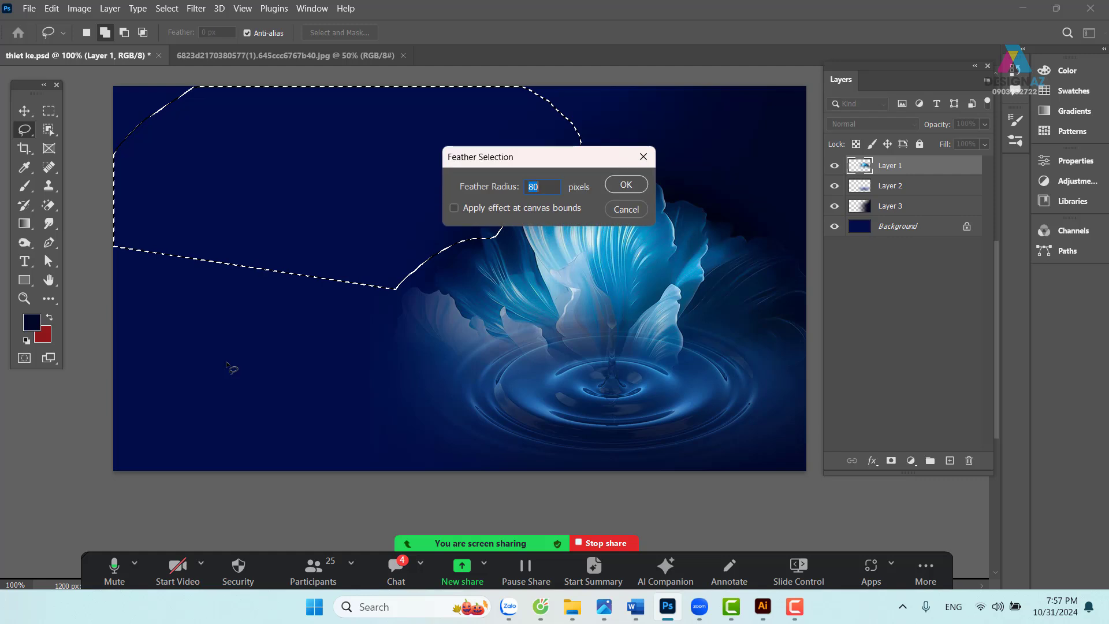
pyautogui.write('100')
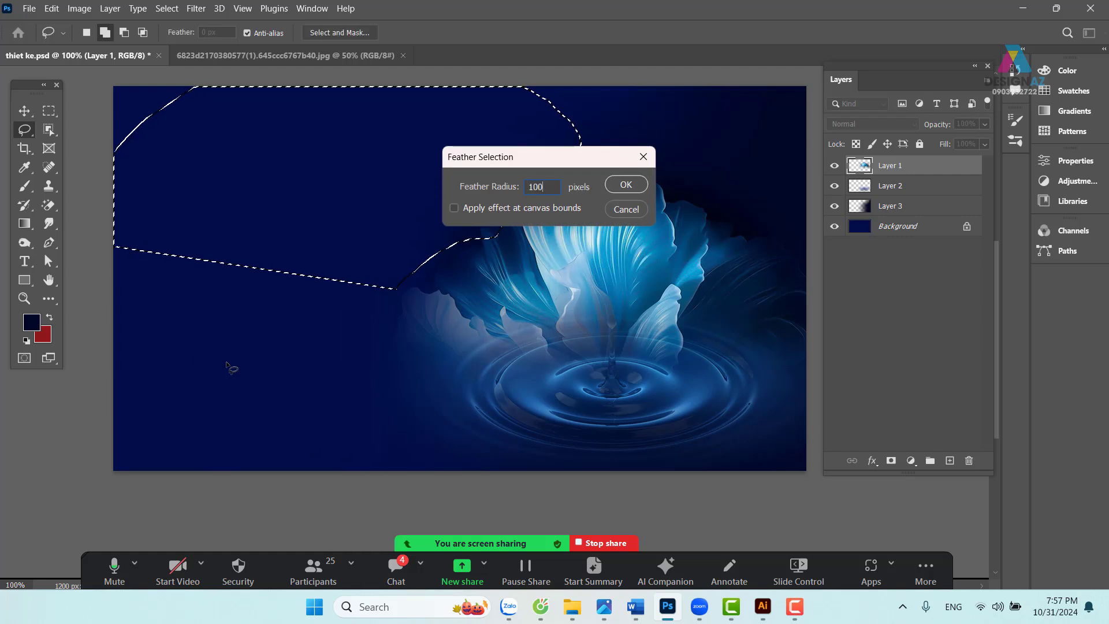
pyautogui.press('Return')
pyautogui.press('Delete')
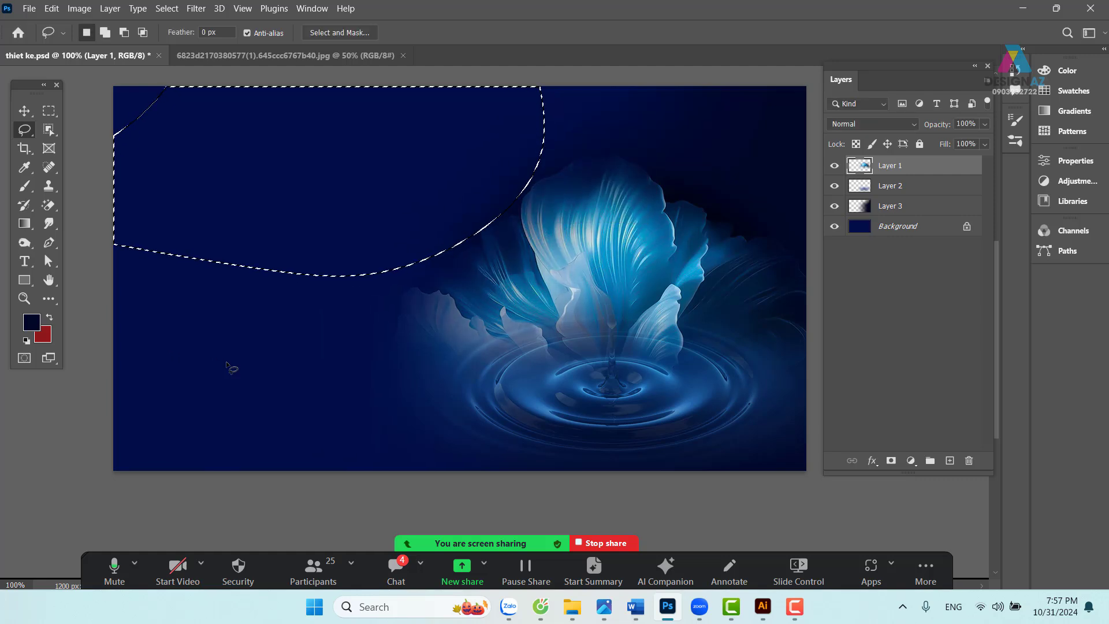
pyautogui.press('v')
pyautogui.hotkey('ctrl', 'd')
pyautogui.moveTo(607, 369); pyautogui.dragTo(540, 371)
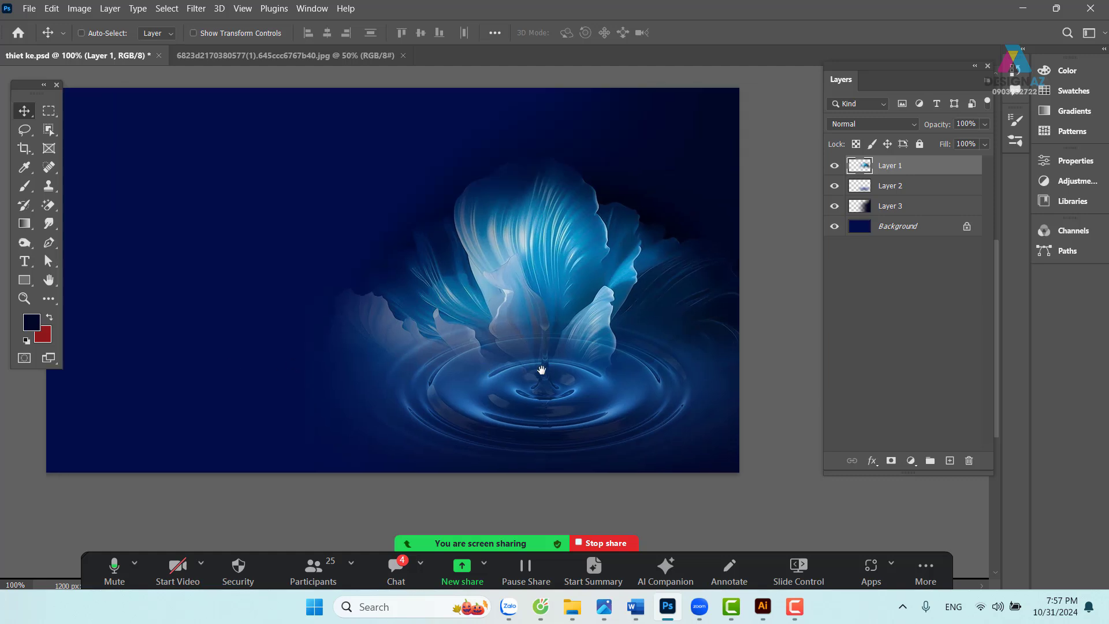
pyautogui.moveTo(402, 277); pyautogui.dragTo(475, 262)
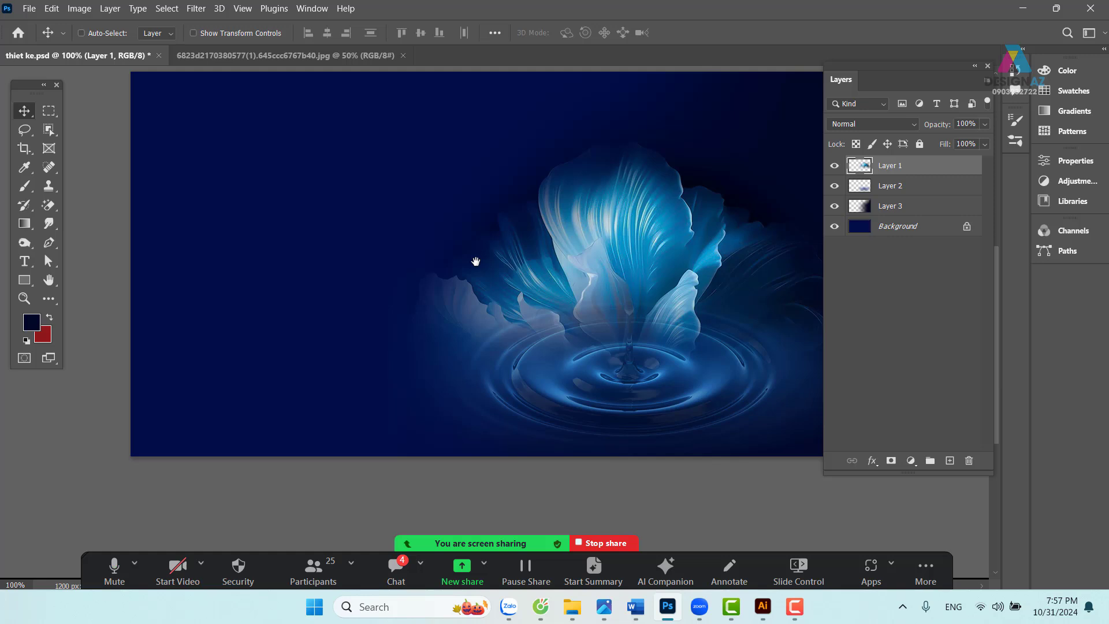
# - Copy the model portrait and paste it into thiet ke.psd as a new layer
pyautogui.click(244, 58)
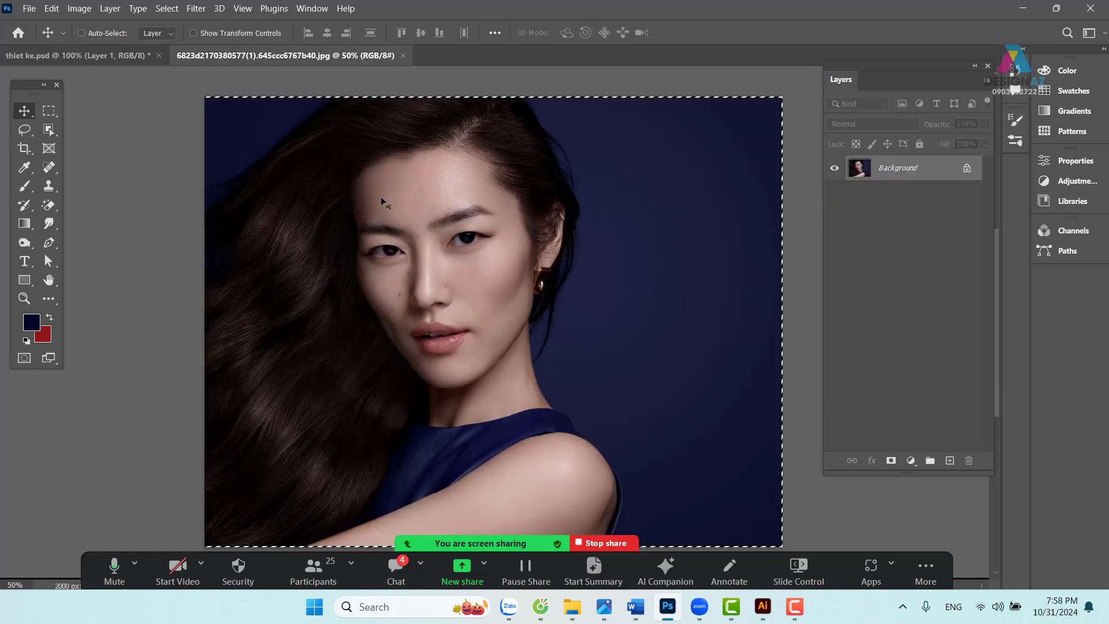
pyautogui.hotkey('ctrl', 'c')
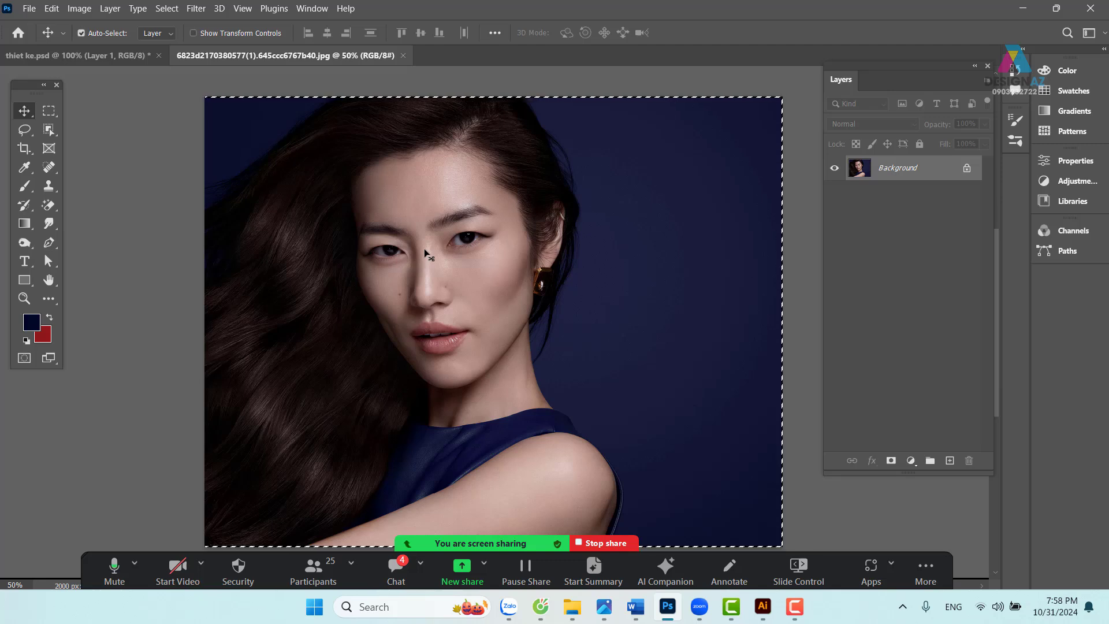
pyautogui.click(114, 55)
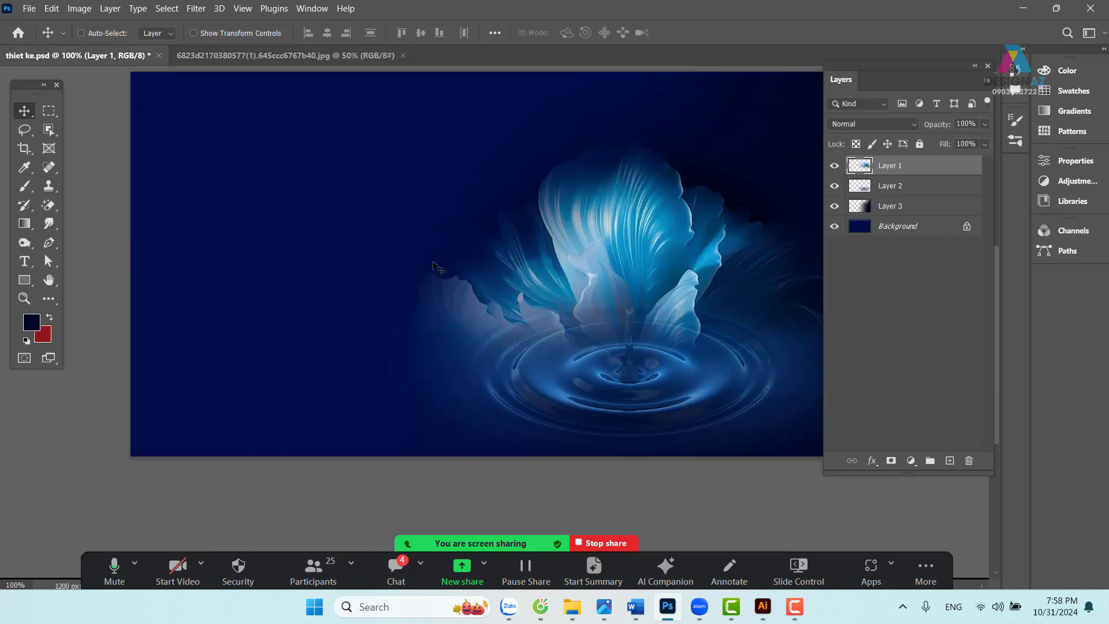
pyautogui.hotkey('ctrl', 'v')
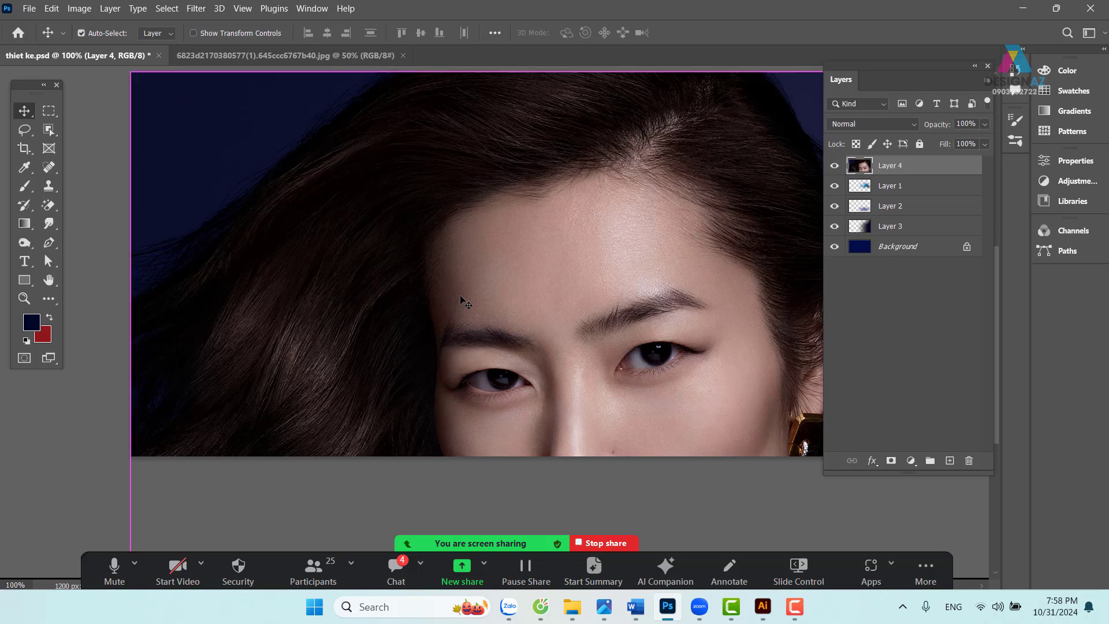
pyautogui.hotkey('ctrl', '-')
pyautogui.hotkey('ctrl', '-')
pyautogui.hotkey('ctrl', '-')
pyautogui.moveTo(589, 304); pyautogui.dragTo(471, 274)
pyautogui.hotkey('ctrl', '+')
# - Scale the pasted portrait to 43.05% and place it on the banner's right half
pyautogui.hotkey('ctrl', 't')
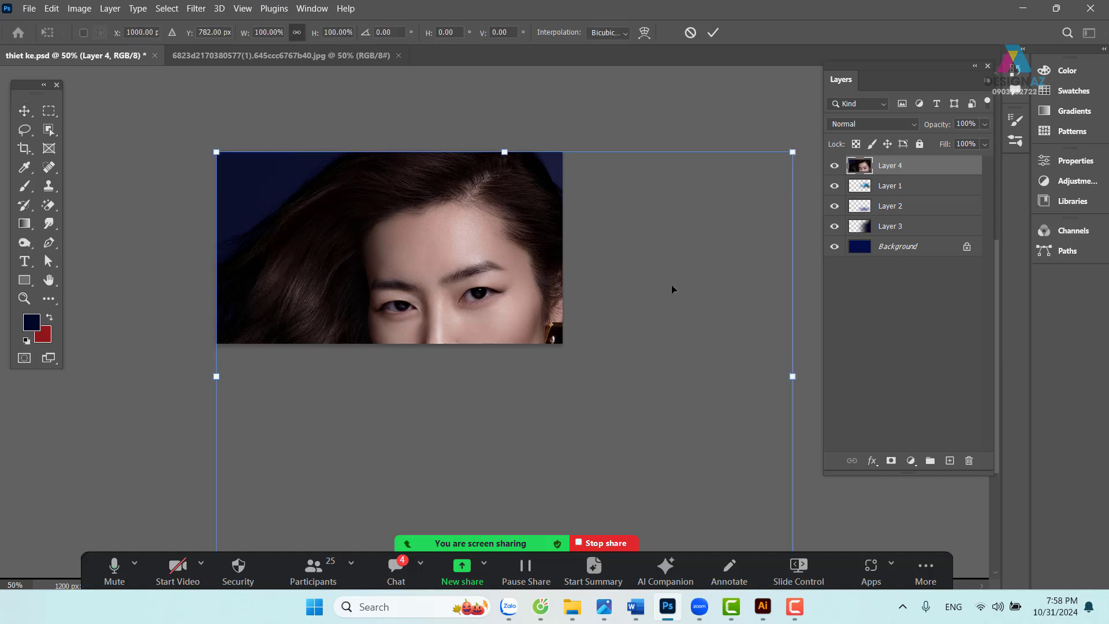
pyautogui.moveTo(792, 152); pyautogui.dragTo(369, 426)
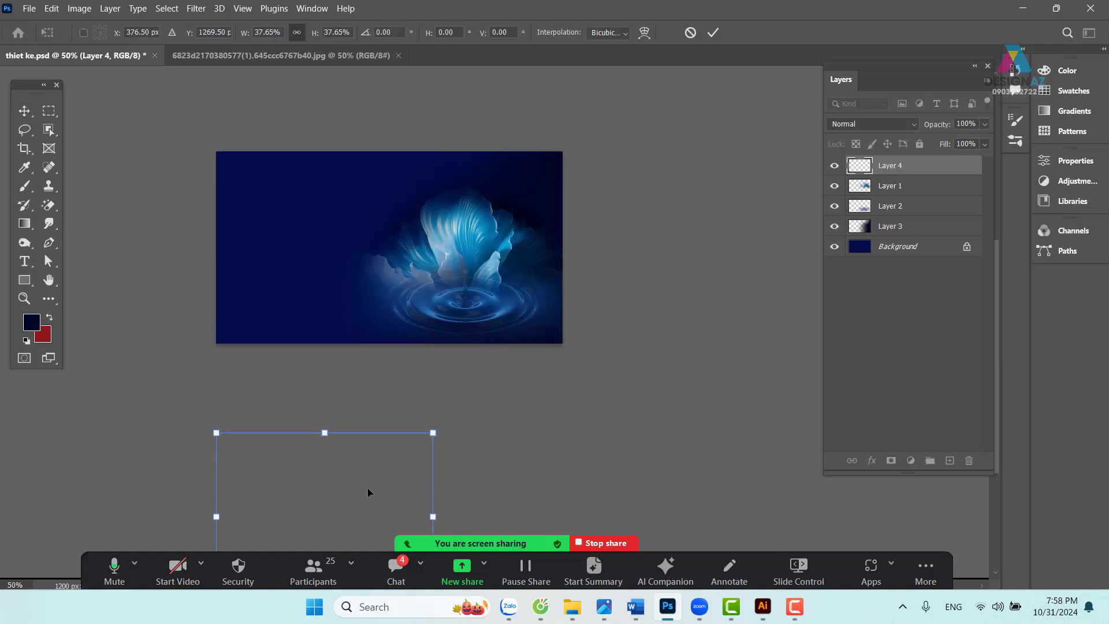
pyautogui.moveTo(367, 490); pyautogui.dragTo(367, 208)
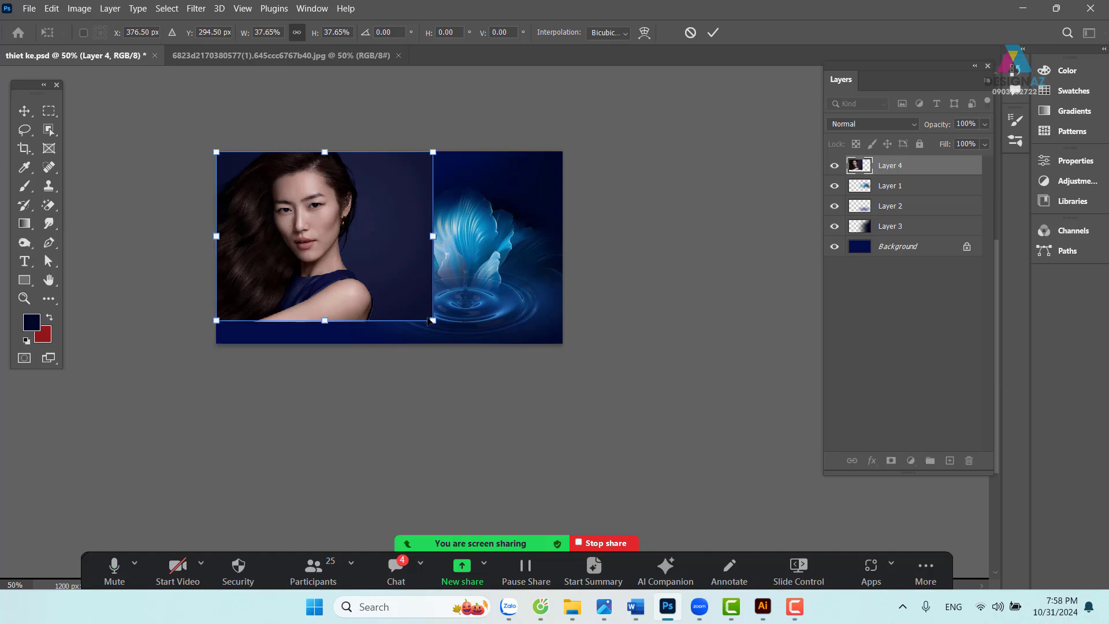
pyautogui.moveTo(434, 324); pyautogui.dragTo(471, 345)
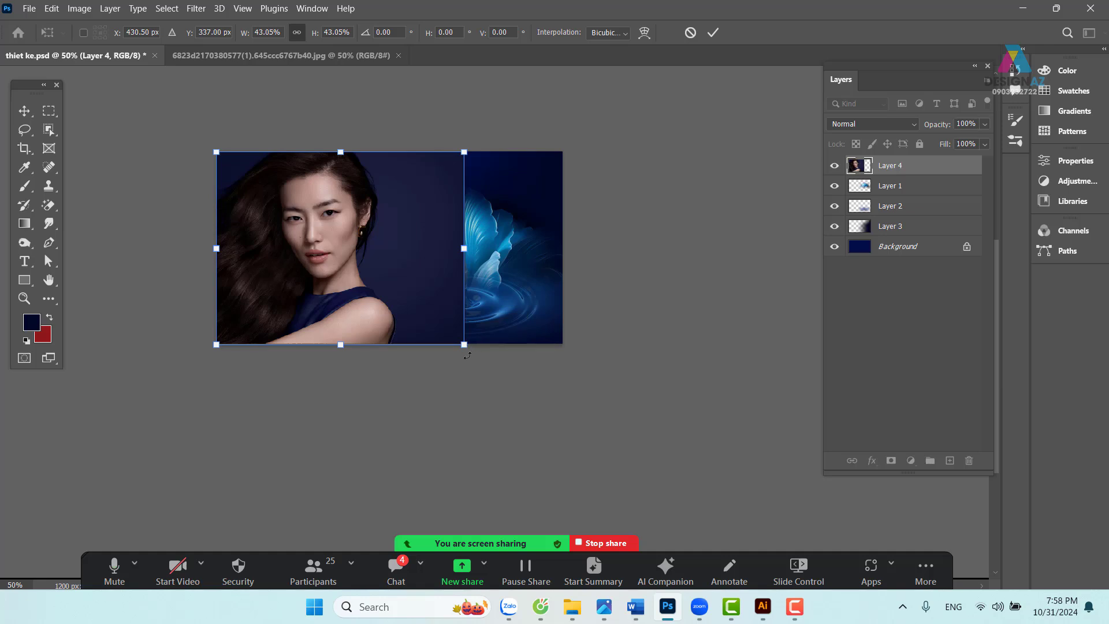
pyautogui.hotkey('ctrl', '+')
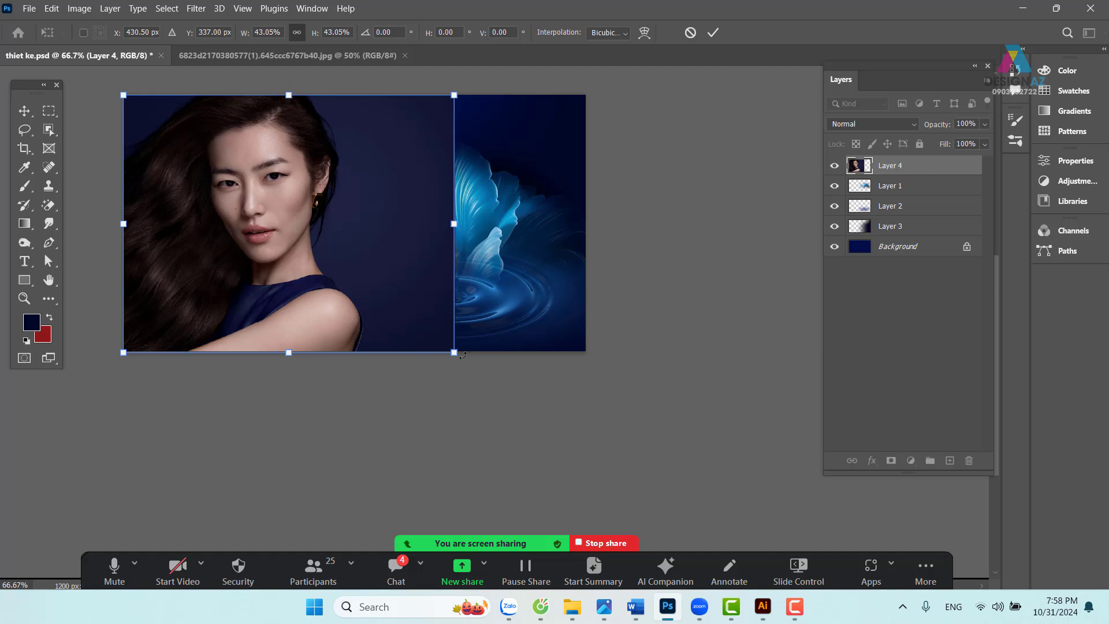
pyautogui.moveTo(274, 317); pyautogui.dragTo(495, 283)
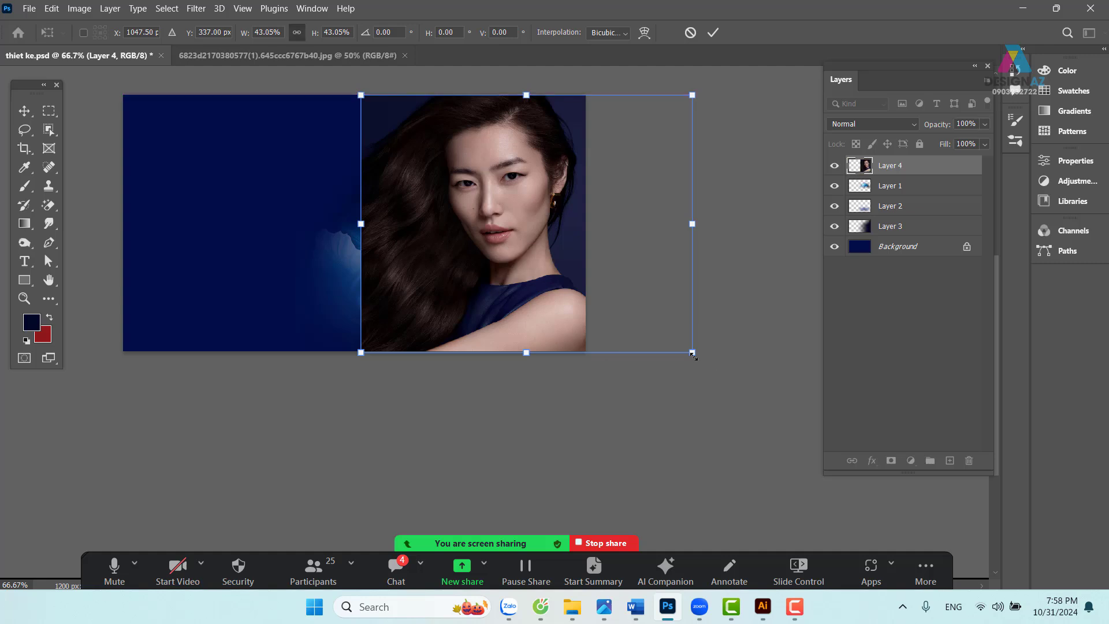
pyautogui.moveTo(694, 355); pyautogui.dragTo(694, 355)
pyautogui.press('Return')
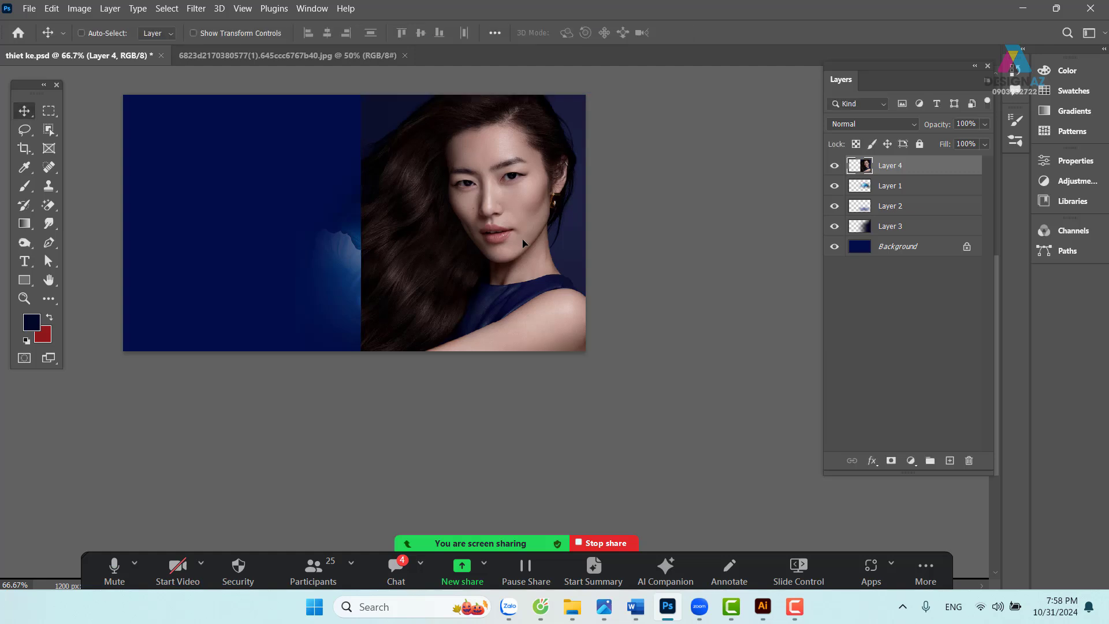
# - Undo four steps to remove the portrait and restore the flower's earlier left position
pyautogui.hotkey('ctrl', 'z')
pyautogui.hotkey('ctrl', 'z')
pyautogui.hotkey('ctrl', 'z')
pyautogui.hotkey('ctrl', 'z')
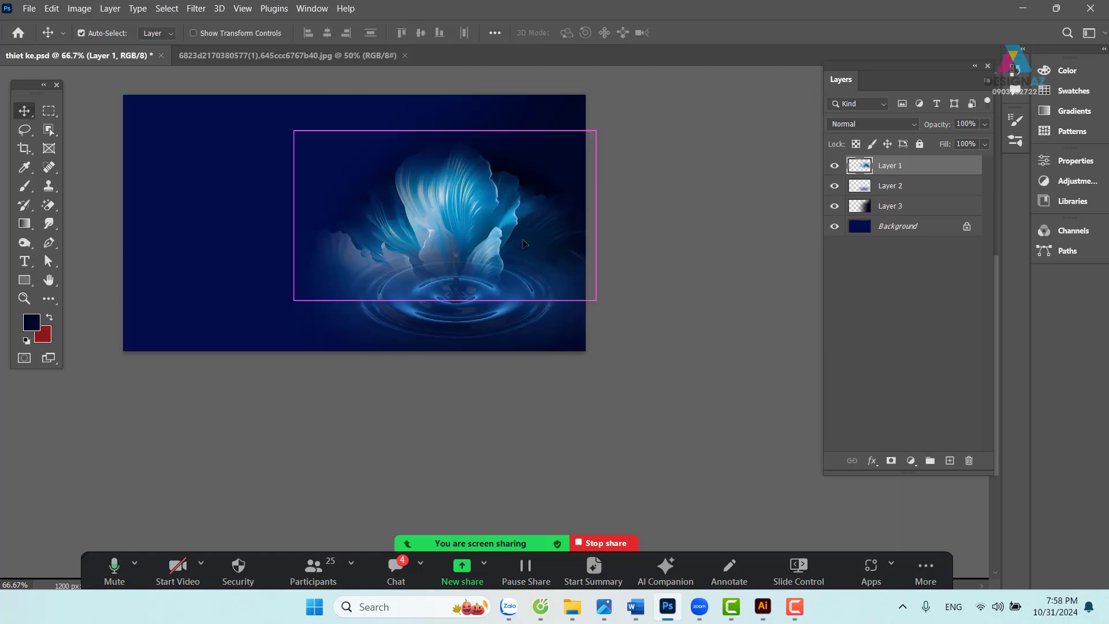
pyautogui.hotkey('ctrl', 'z')
pyautogui.hotkey('ctrl', 'z')
pyautogui.hotkey('ctrl', 'z')
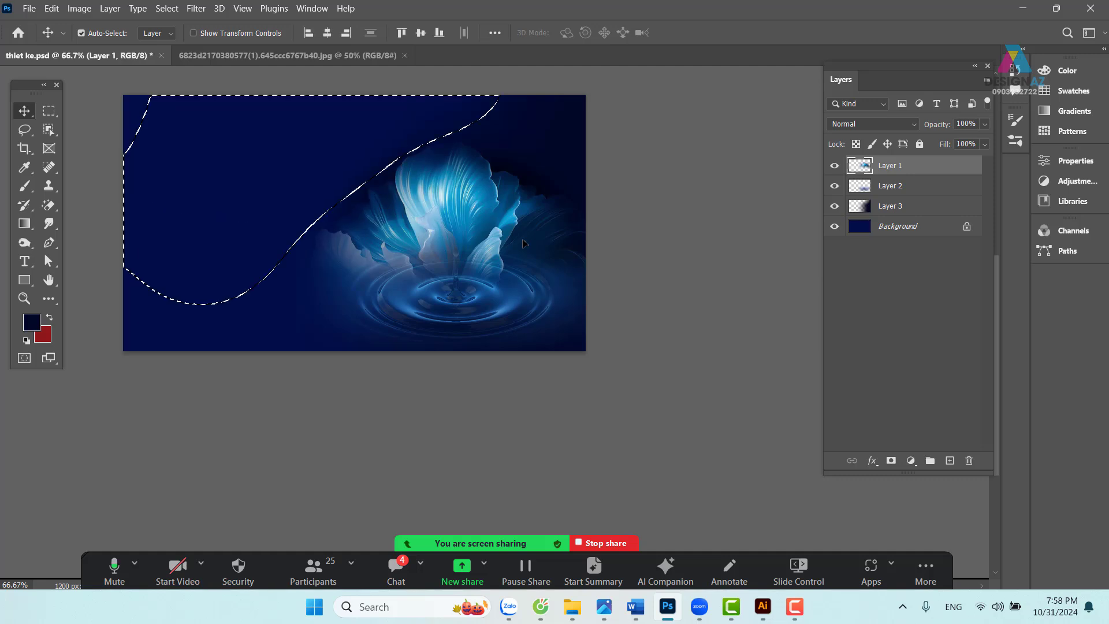
pyautogui.hotkey('ctrl', 'z')
pyautogui.hotkey('ctrl', 'z')
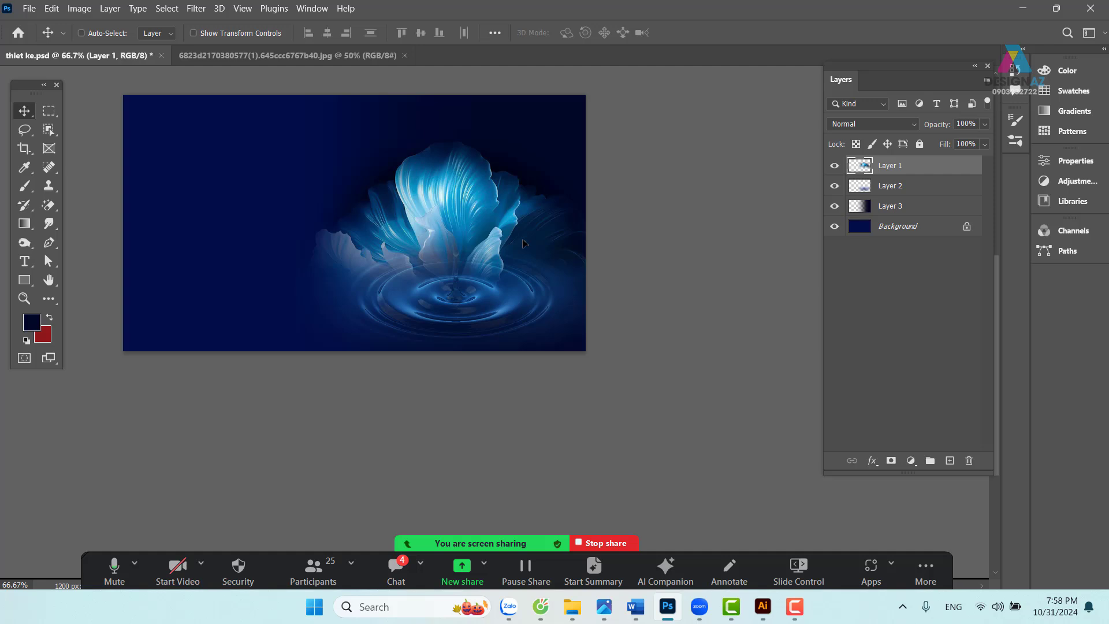
pyautogui.hotkey('ctrl', 'z')
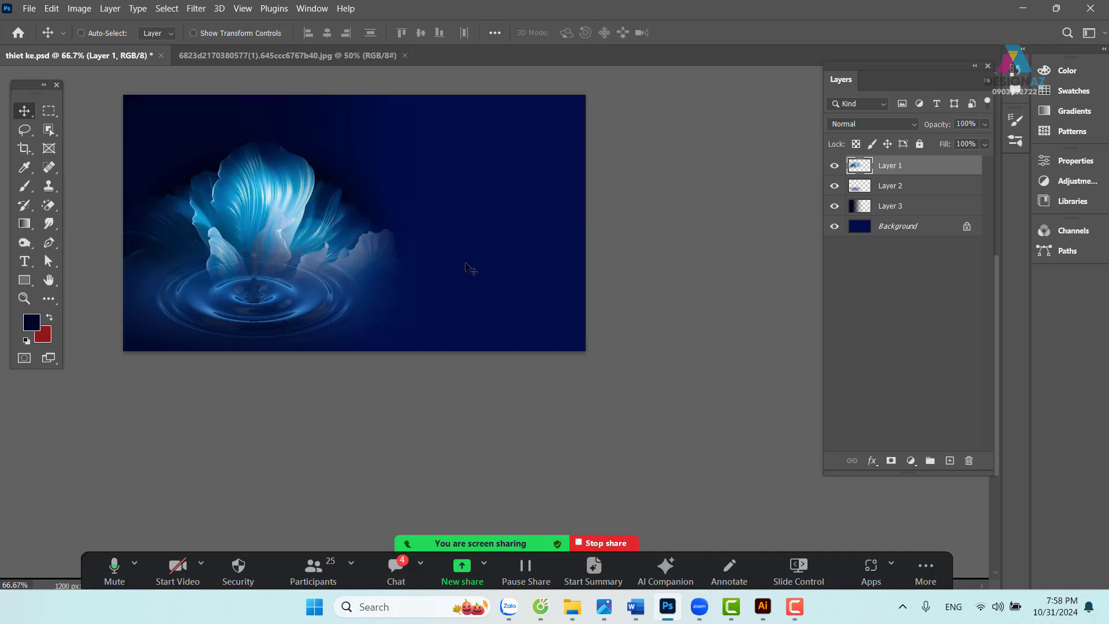
# - Make Layer 3 the active layer from the canvas layer list
pyautogui.rightClick(183, 123)
pyautogui.click(205, 133)
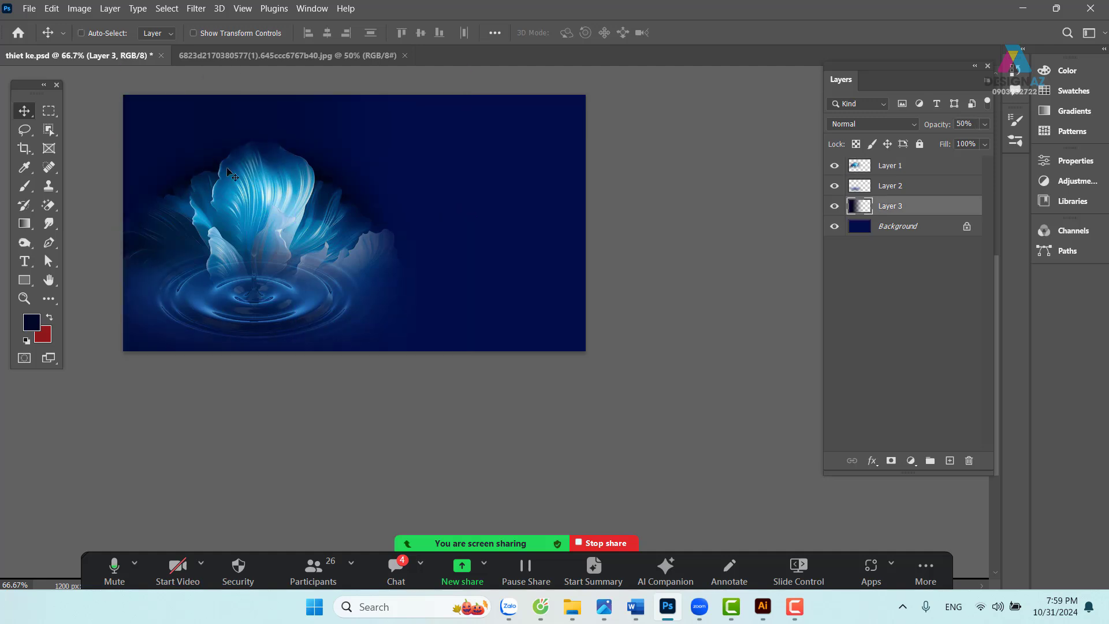
pyautogui.hotkey('ctrl', '+')
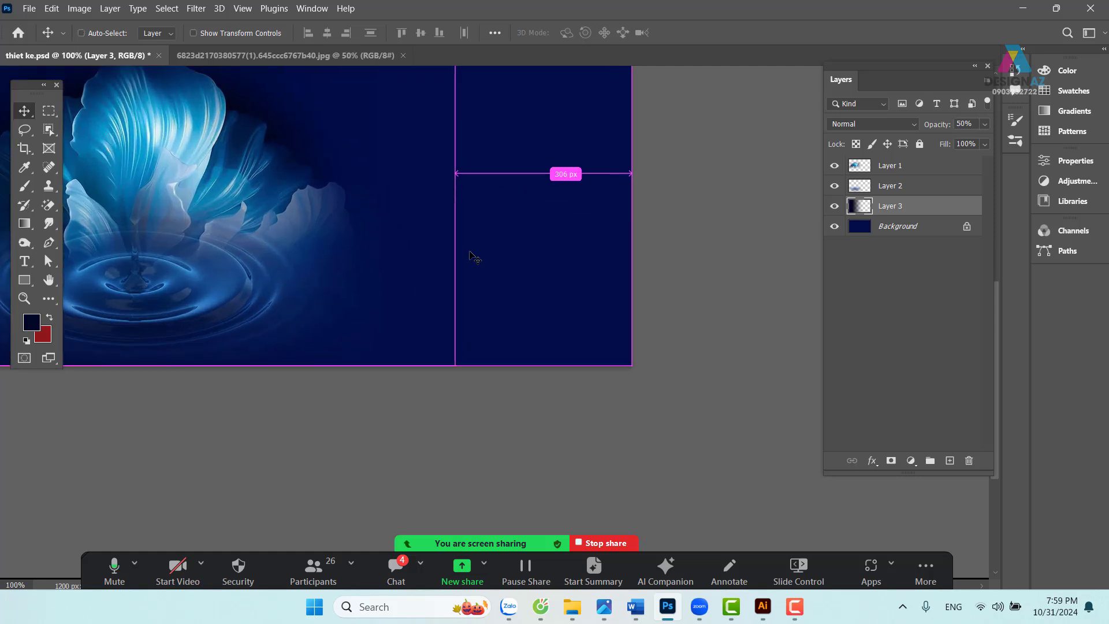
pyautogui.moveTo(395, 276); pyautogui.dragTo(412, 287)
# - Make Layer 1 (the flower) active, undoing an accidental nudge
pyautogui.rightClick(322, 223)
pyautogui.click(332, 220)
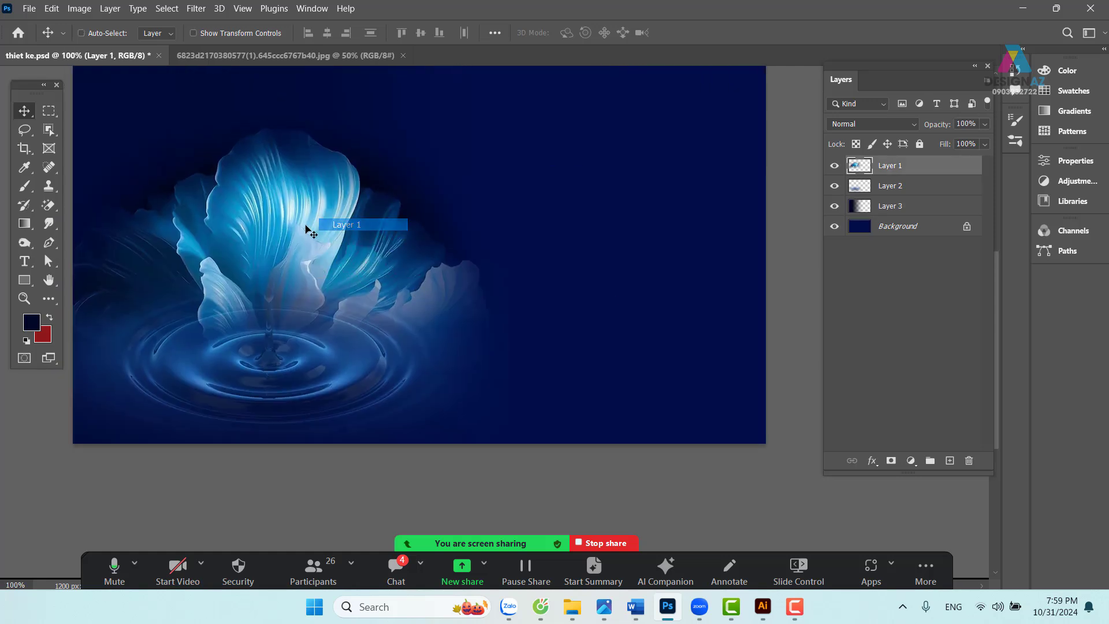
pyautogui.moveTo(305, 234); pyautogui.dragTo(313, 270)
pyautogui.hotkey('ctrl', 'z')
pyautogui.moveTo(396, 223); pyautogui.dragTo(368, 264)
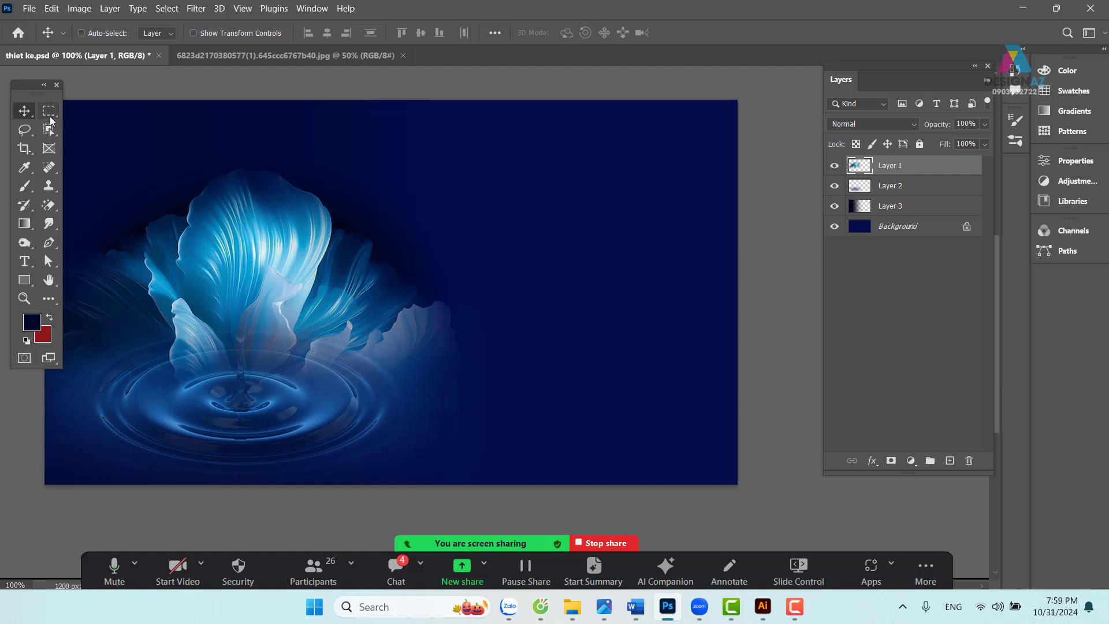
# - Lasso the area above the flower
pyautogui.click(24, 129)
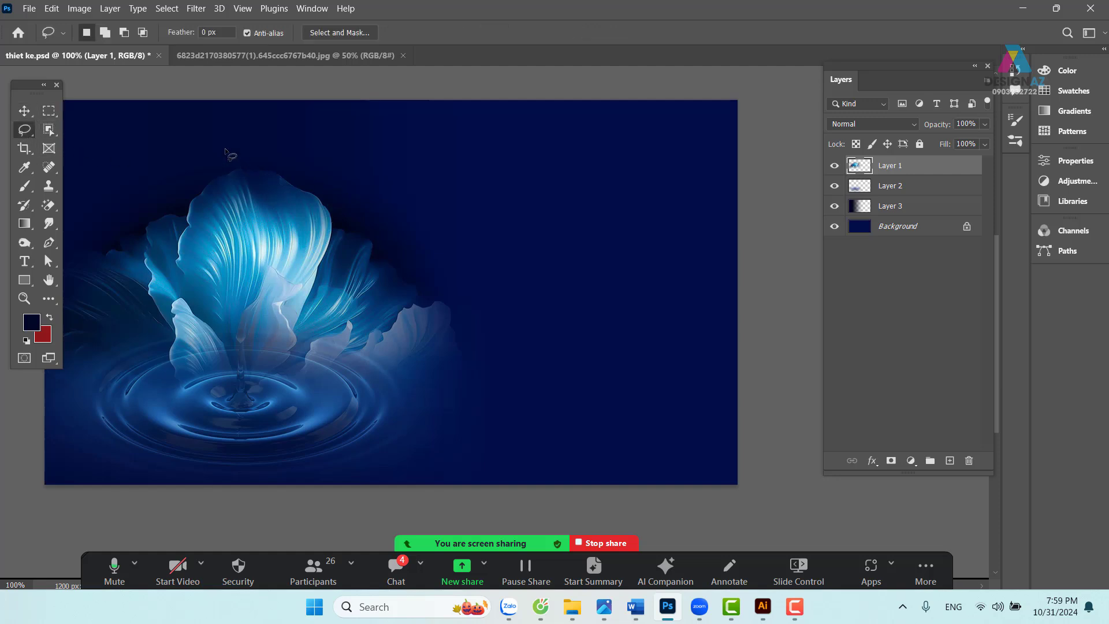
pyautogui.moveTo(177, 202); pyautogui.dragTo(297, 202)
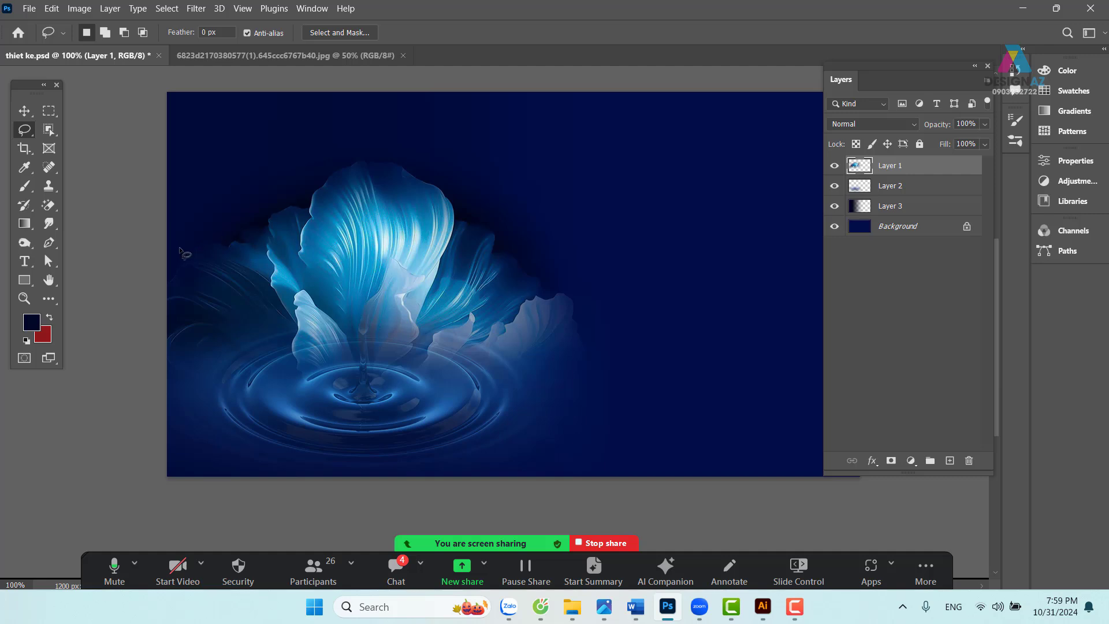
pyautogui.moveTo(172, 248)
pyautogui.mouseDown()
pyautogui.moveTo(245, 234)
pyautogui.moveTo(340, 165)
pyautogui.moveTo(419, 171)
pyautogui.moveTo(460, 193)
pyautogui.moveTo(467, 222)
pyautogui.moveTo(502, 239)
pyautogui.moveTo(565, 321)
pyautogui.moveTo(827, 338)
pyautogui.moveTo(422, 5)
pyautogui.moveTo(180, 37)
pyautogui.mouseUp()
pyautogui.press('space')
pyautogui.moveTo(553, 209); pyautogui.dragTo(442, 245)
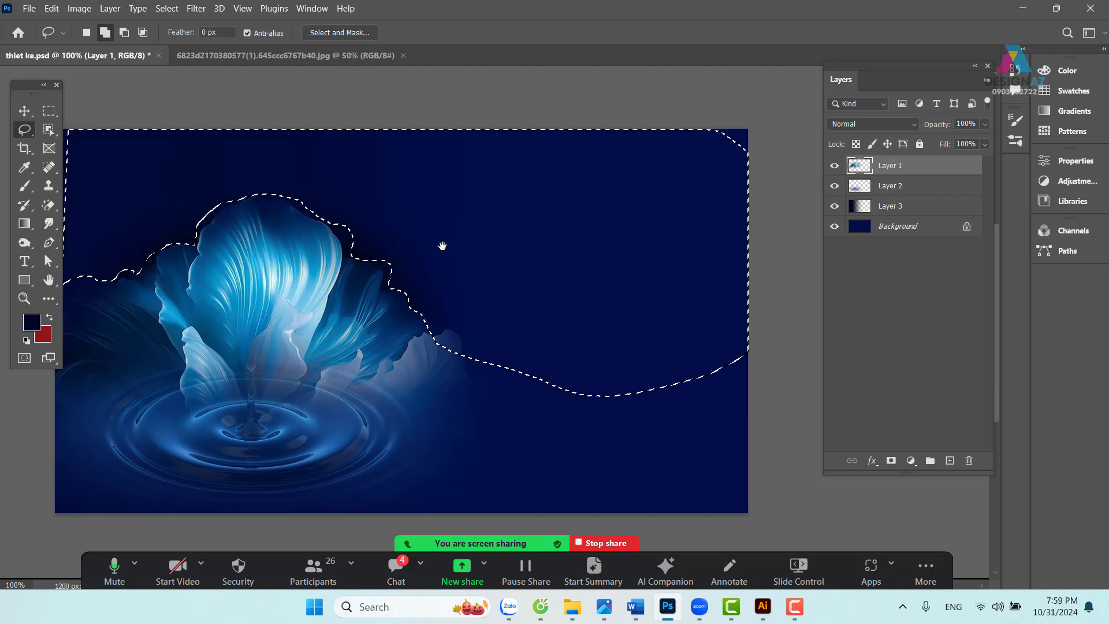
# - Feather the selection by 40 pixels, delete its contents, and deselect
pyautogui.hotkey('shift', 'F6')
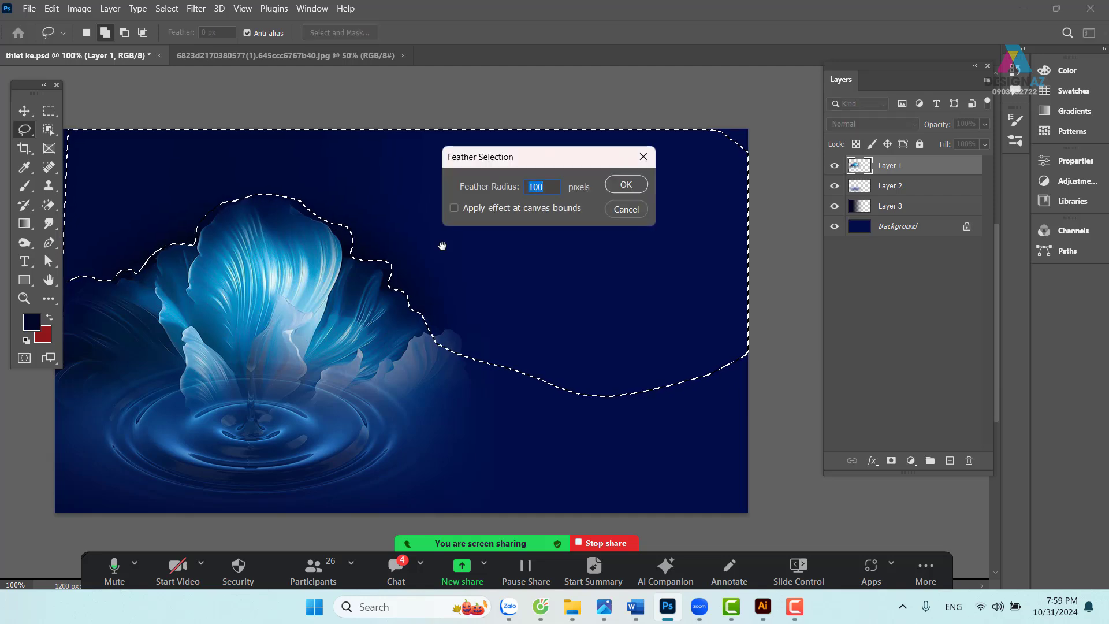
pyautogui.write('40')
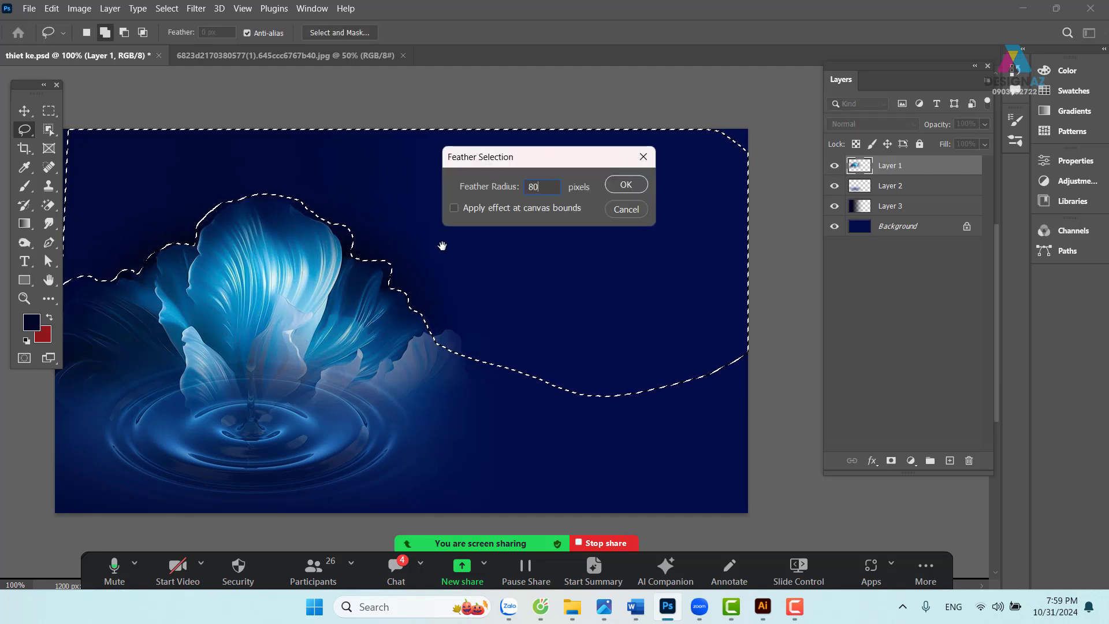
pyautogui.press('Return')
pyautogui.press('Delete')
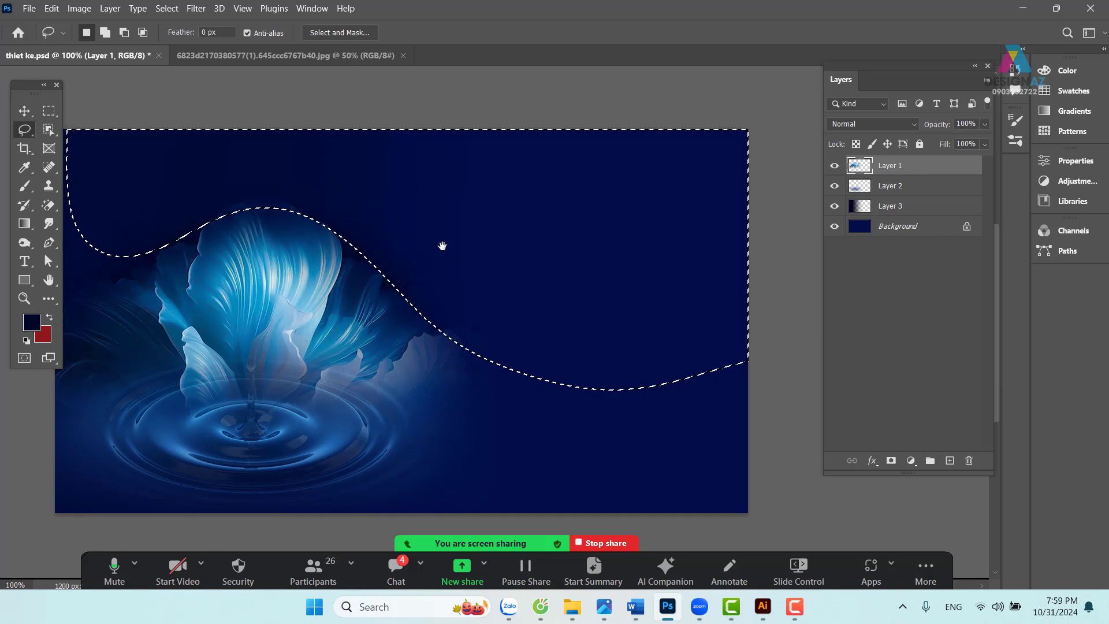
pyautogui.hotkey('ctrl', 'd')
pyautogui.moveTo(410, 241); pyautogui.dragTo(481, 268)
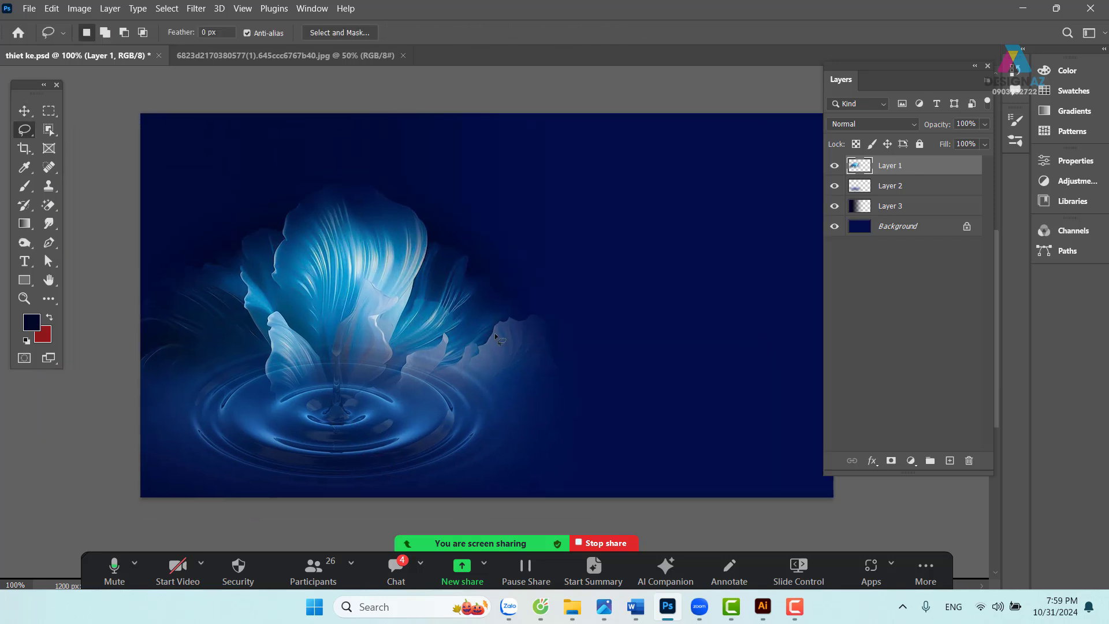
pyautogui.hotkey('ctrl', '-')
pyautogui.moveTo(614, 375); pyautogui.dragTo(550, 370)
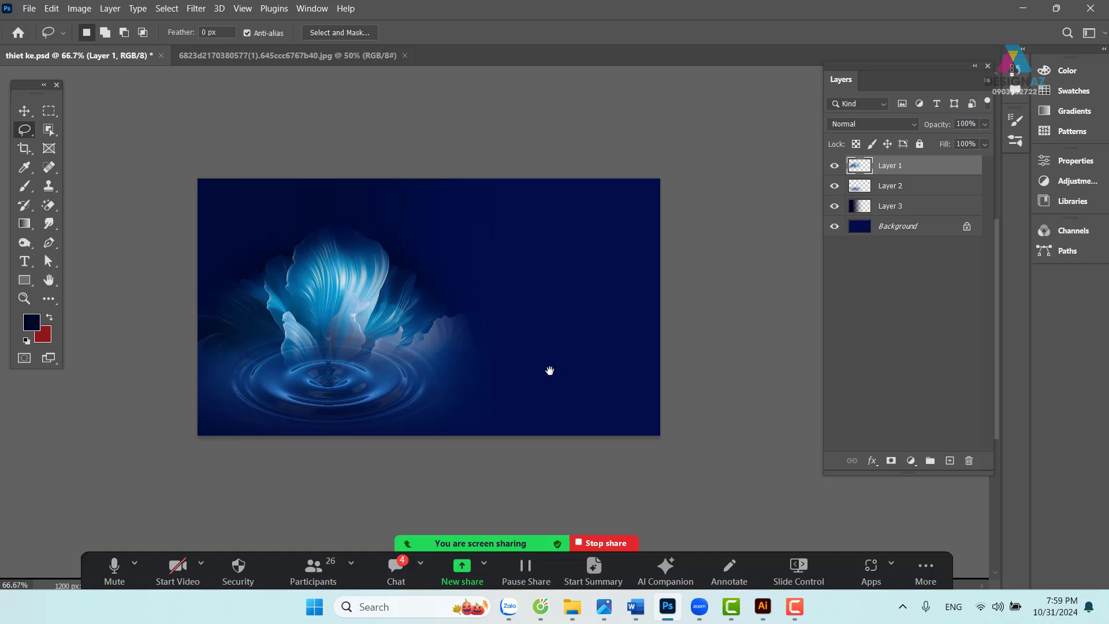
# - Paste the portrait into the banner as a new layer and roughly shrink it onto the right side
pyautogui.click(311, 56)
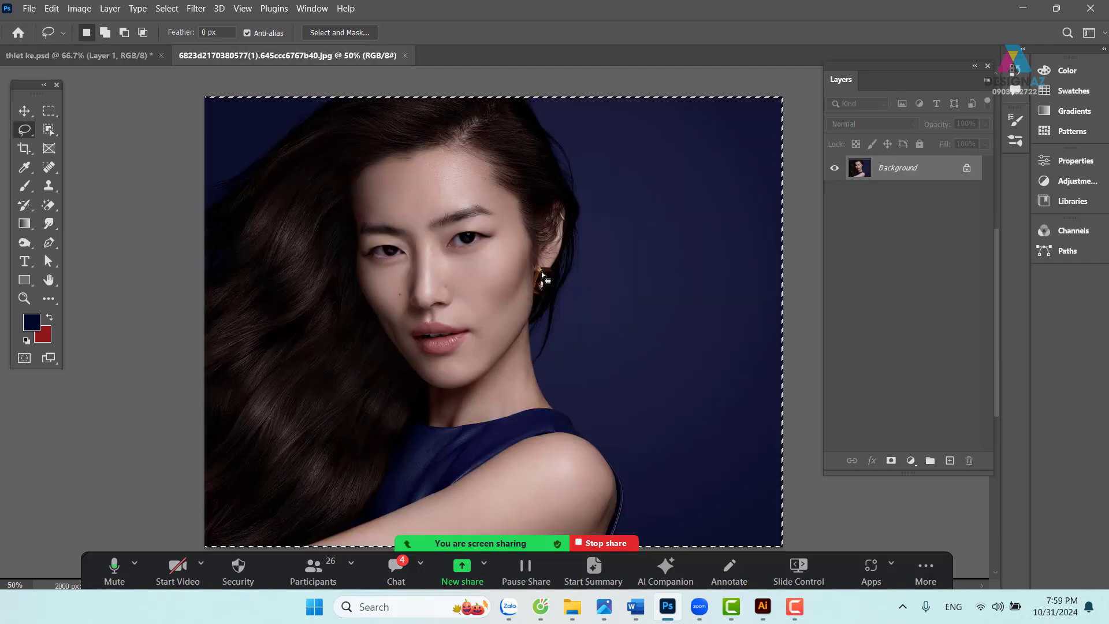
pyautogui.click(109, 56)
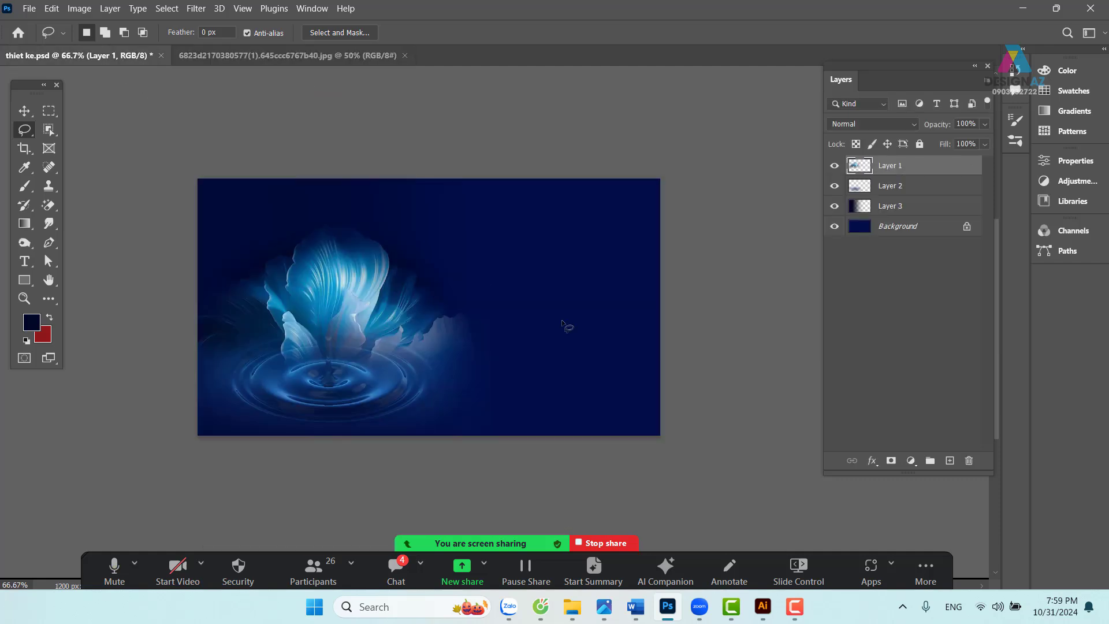
pyautogui.hotkey('ctrl', 'v')
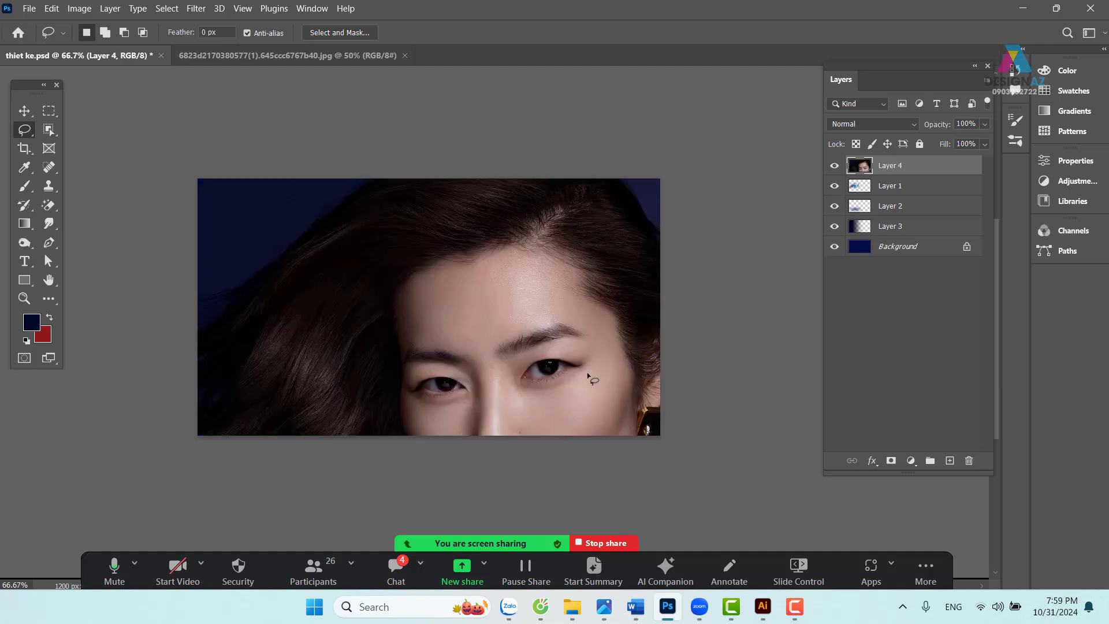
pyautogui.hotkey('ctrl', 't')
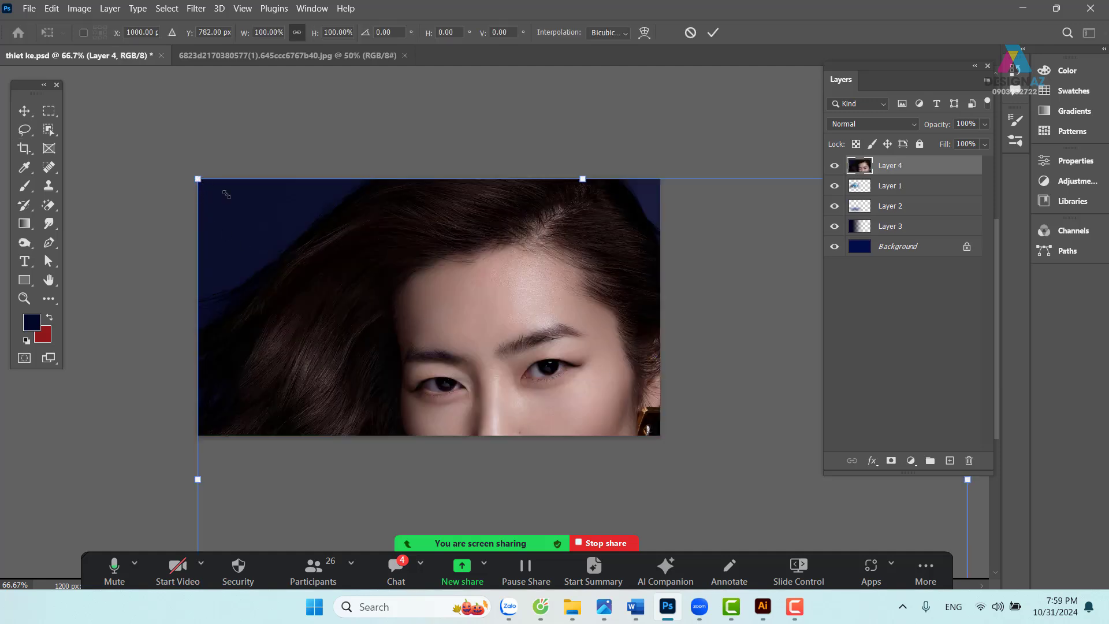
pyautogui.moveTo(197, 178); pyautogui.dragTo(630, 400)
pyautogui.moveTo(710, 497); pyautogui.dragTo(555, 194)
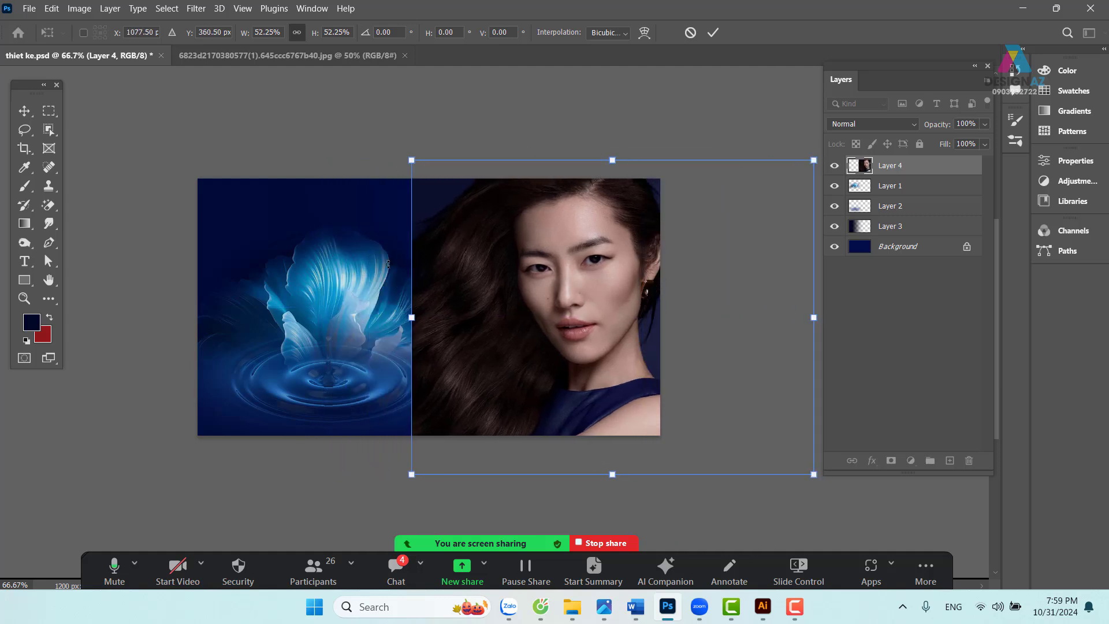
# - Refine the portrait to 42.70% scale fitting the banner height, and commit
pyautogui.hotkey('ctrl', '1')
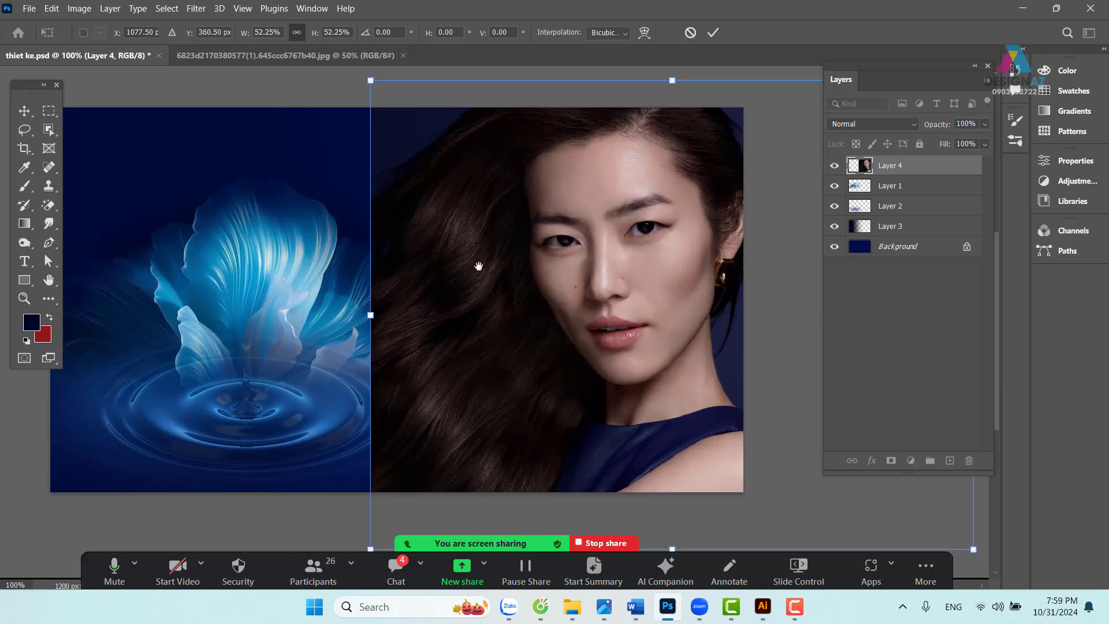
pyautogui.moveTo(478, 266); pyautogui.dragTo(280, 287)
pyautogui.moveTo(769, 98); pyautogui.dragTo(656, 190)
pyautogui.moveTo(344, 294); pyautogui.dragTo(397, 229)
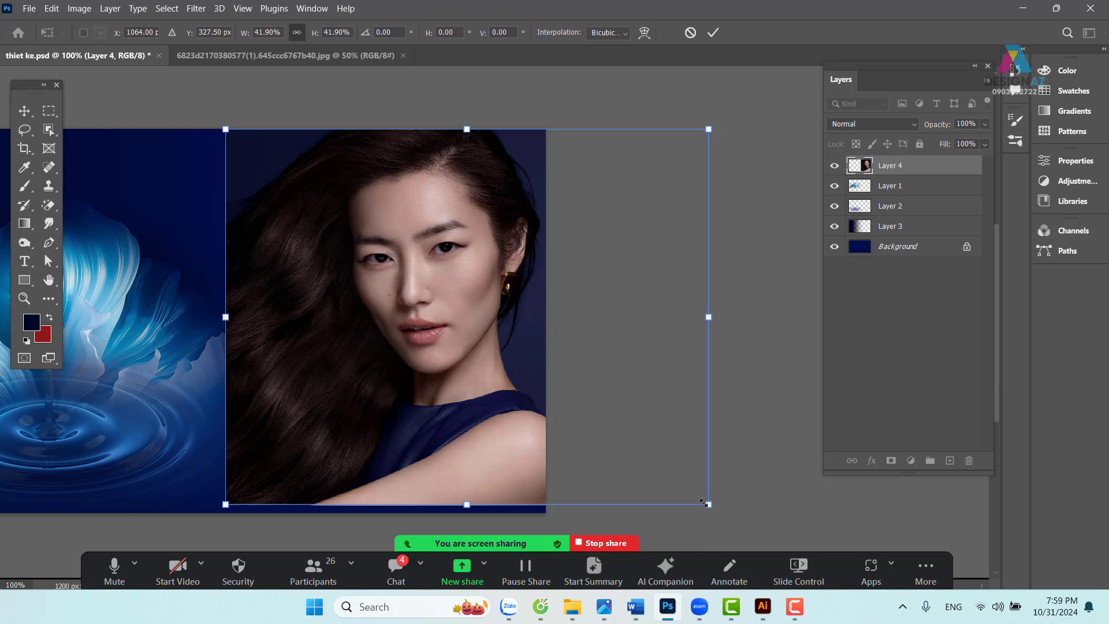
pyautogui.moveTo(708, 504); pyautogui.dragTo(716, 510)
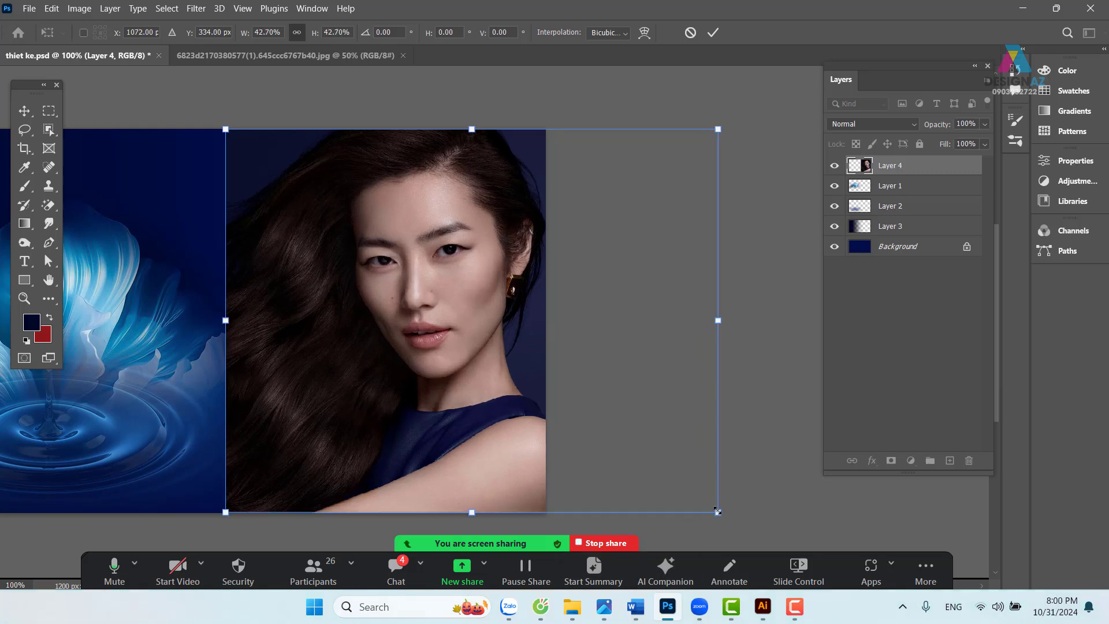
pyautogui.press('Return')
pyautogui.press('l')
pyautogui.moveTo(478, 423); pyautogui.dragTo(595, 408)
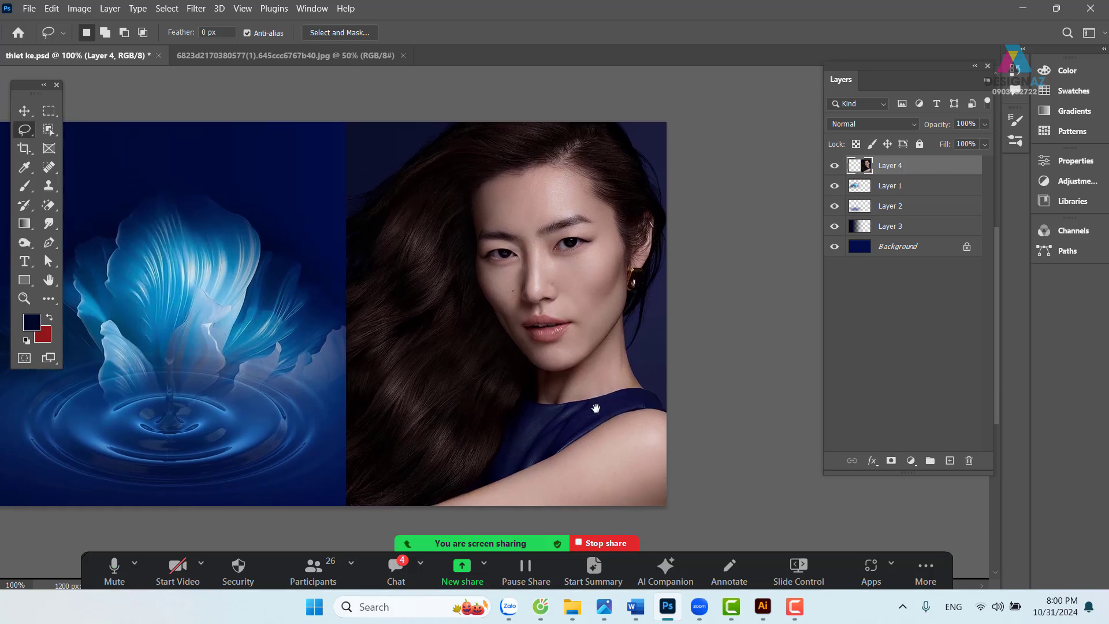
# - Nudge the portrait about 20 px left with the Move tool
pyautogui.press('v')
pyautogui.moveTo(589, 349); pyautogui.dragTo(578, 348)
pyautogui.moveTo(554, 266); pyautogui.dragTo(614, 253)
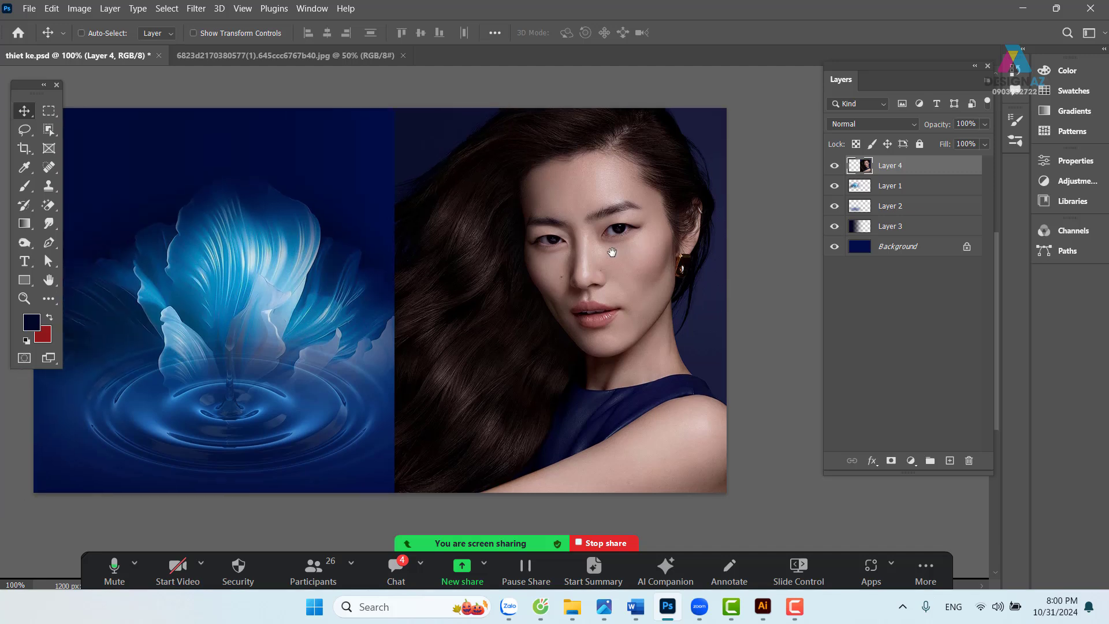
pyautogui.moveTo(483, 299); pyautogui.dragTo(549, 301)
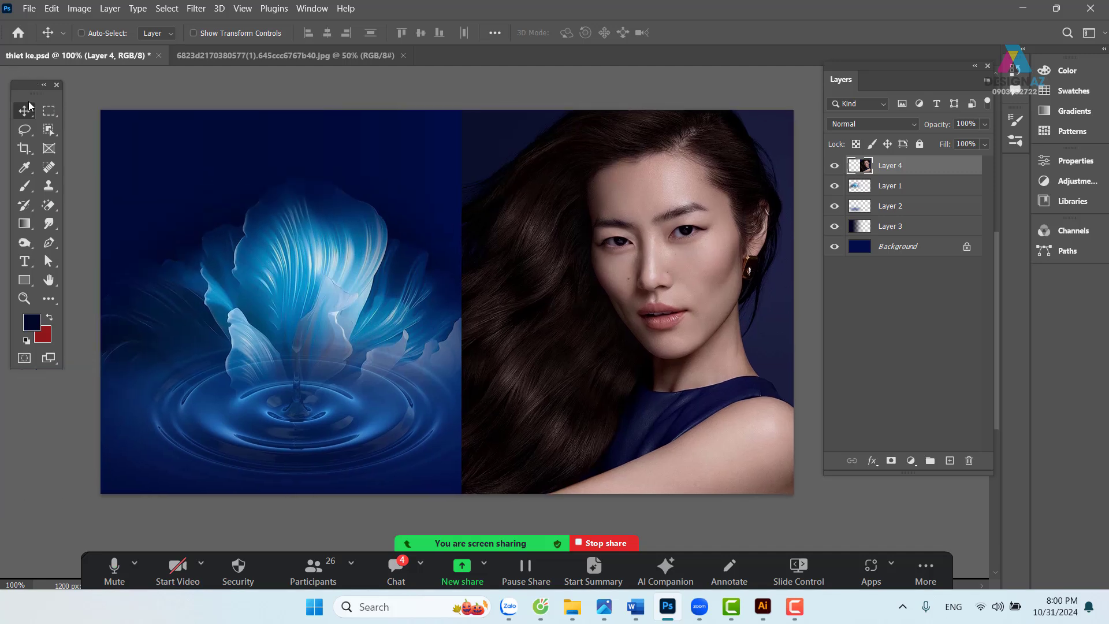
# - Keep Layer 4 active and undo an accidental Pen path over the hair
pyautogui.rightClick(510, 203)
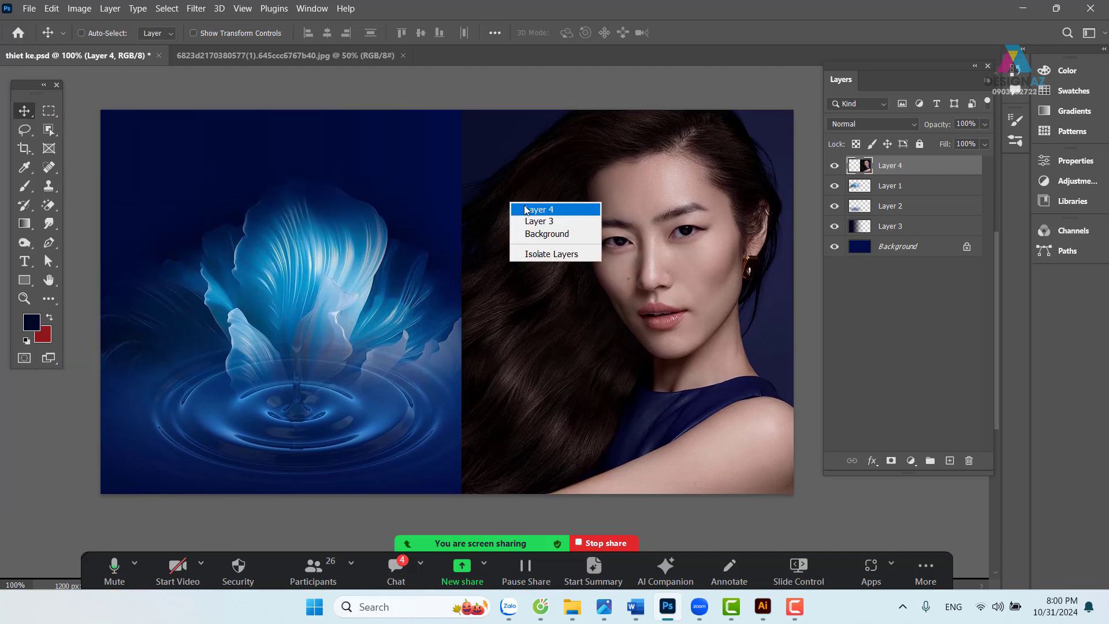
pyautogui.click(528, 208)
pyautogui.hotkey('ctrl', '-')
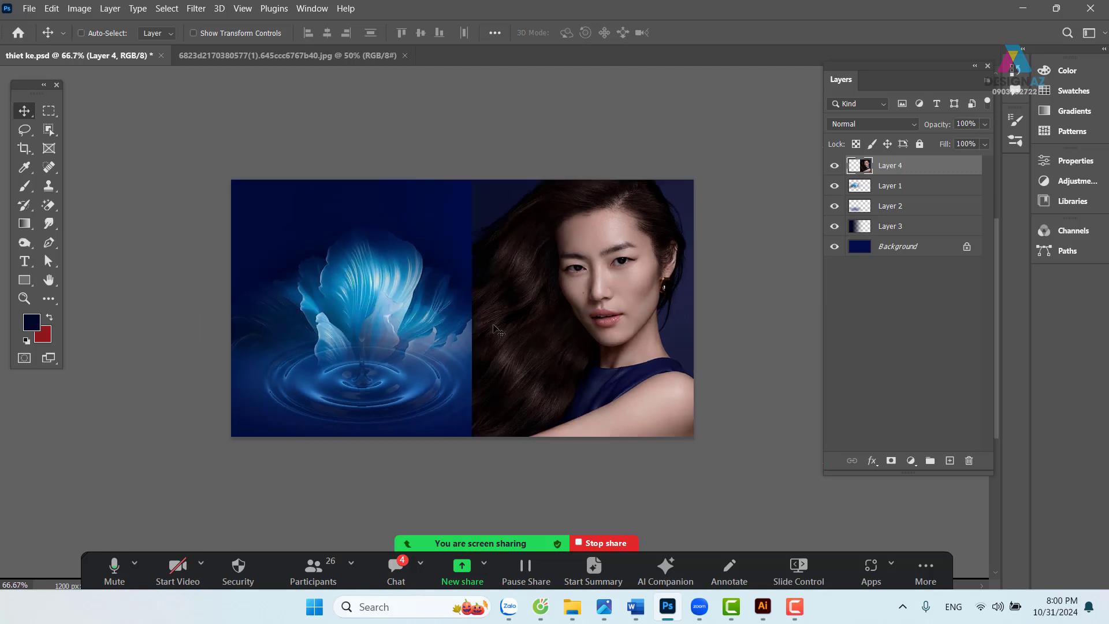
pyautogui.press('p')
pyautogui.moveTo(545, 168); pyautogui.dragTo(497, 240)
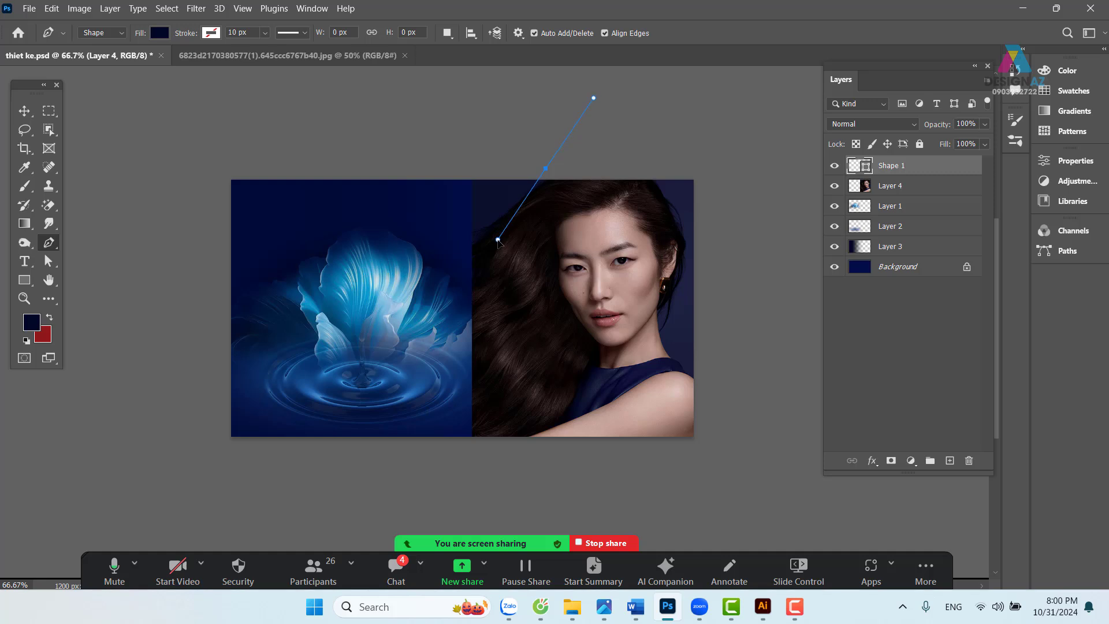
pyautogui.hotkey('ctrl', 'z')
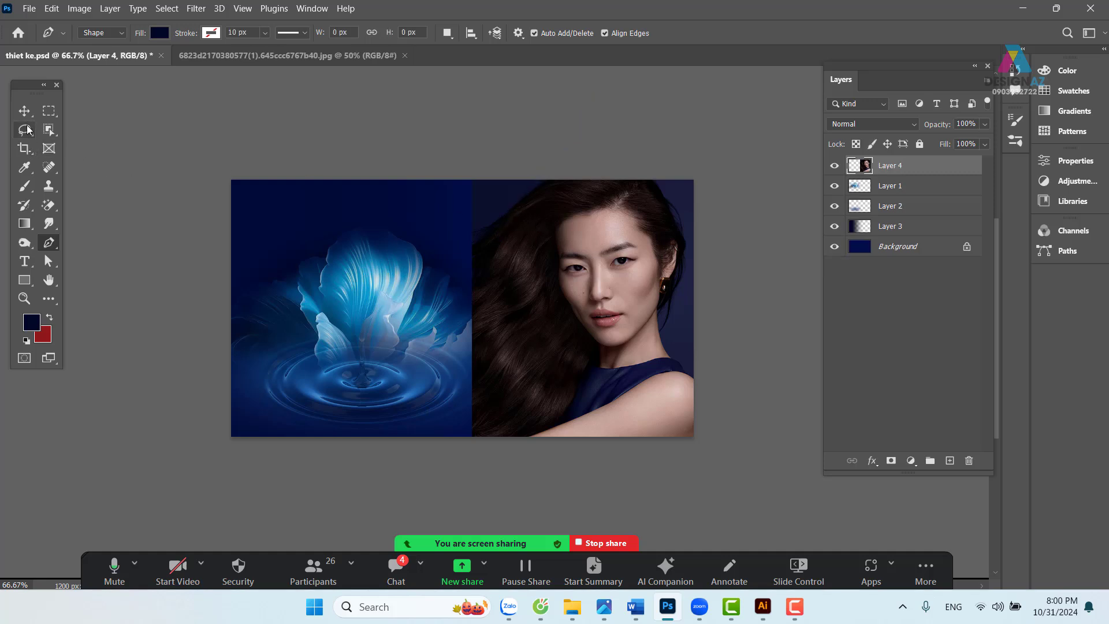
pyautogui.click(26, 130)
# - Lasso the portrait's left edge, feather it 120 pixels, erase it, and deselect
pyautogui.moveTo(550, 179)
pyautogui.mouseDown()
pyautogui.moveTo(490, 259)
pyautogui.moveTo(491, 459)
pyautogui.moveTo(284, 505)
pyautogui.moveTo(91, 395)
pyautogui.moveTo(168, 77)
pyautogui.moveTo(379, 54)
pyautogui.moveTo(529, 53)
pyautogui.moveTo(554, 65)
pyautogui.mouseUp()
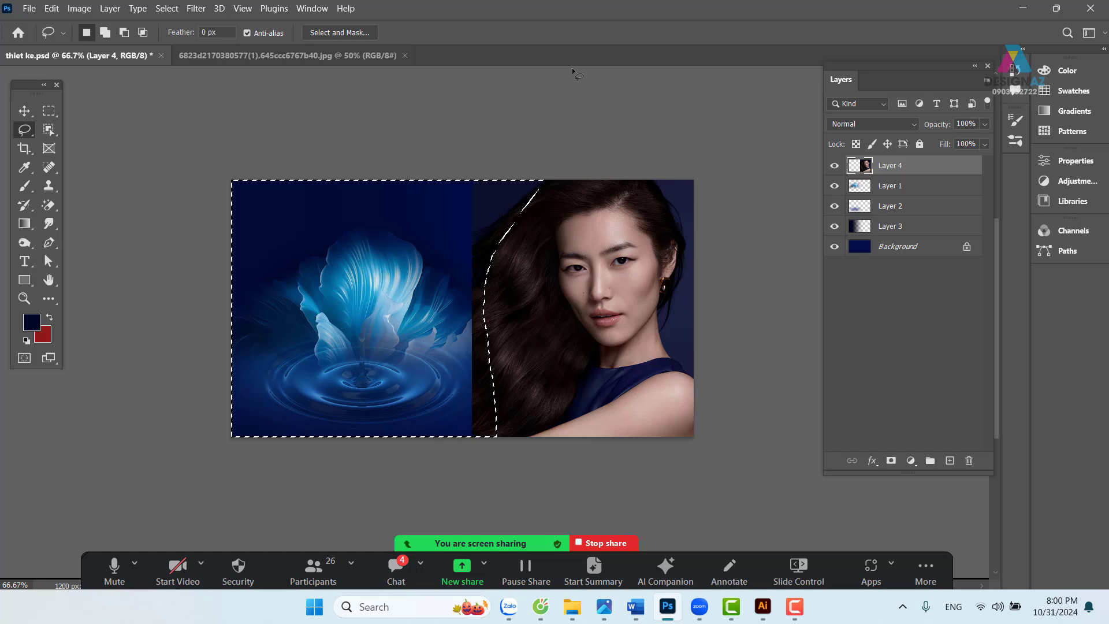
pyautogui.hotkey('ctrl', '+')
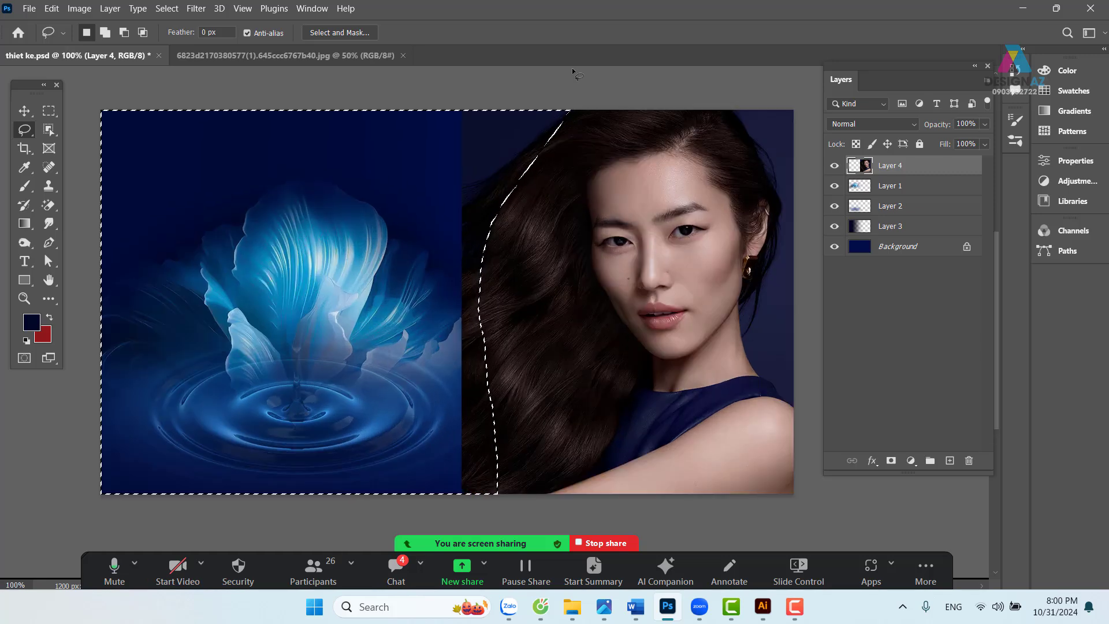
pyautogui.press('shift')
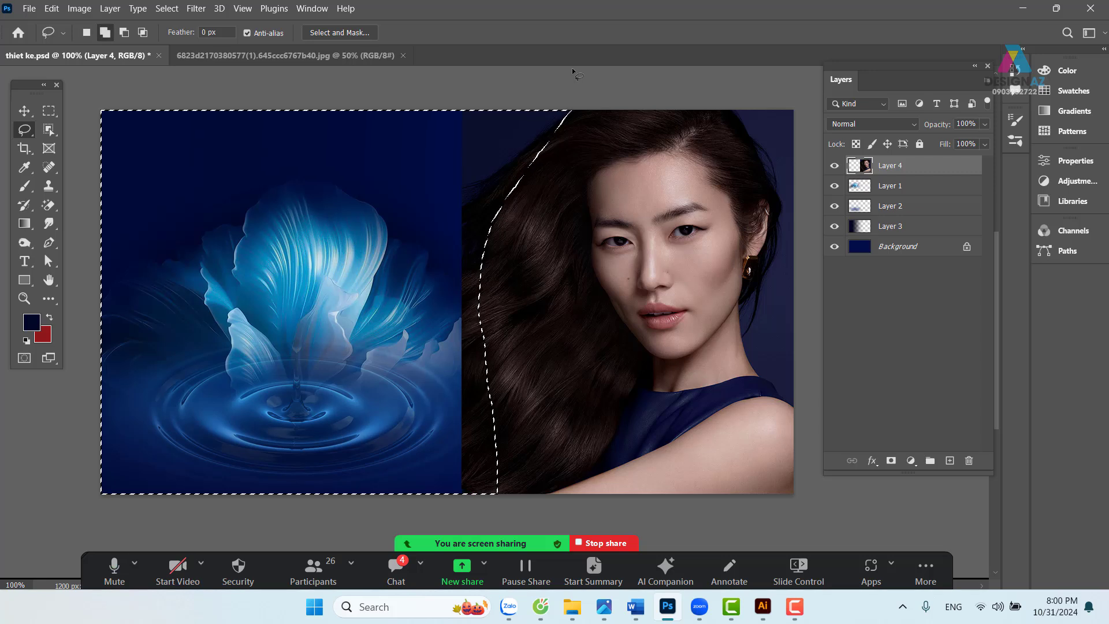
pyautogui.hotkey('shift', 'F6')
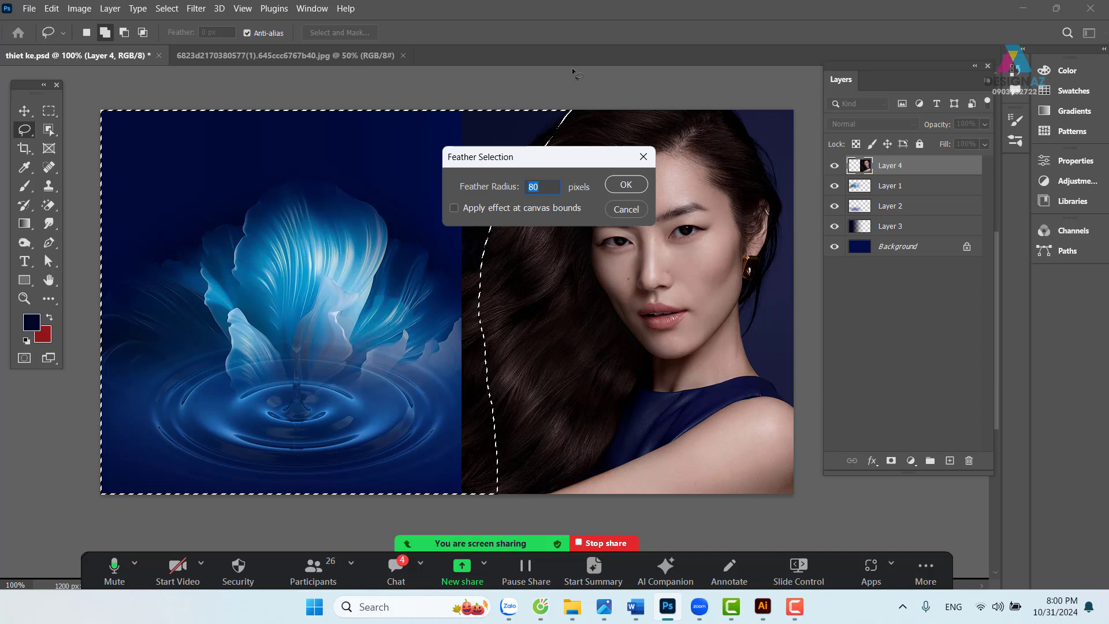
pyautogui.write('120')
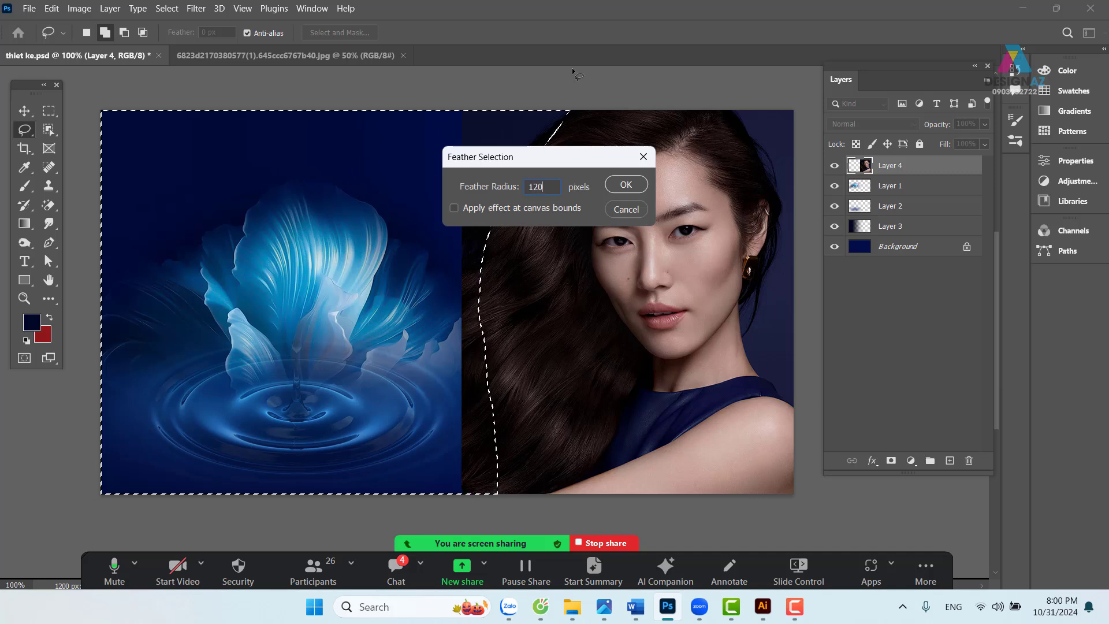
pyautogui.press('Return')
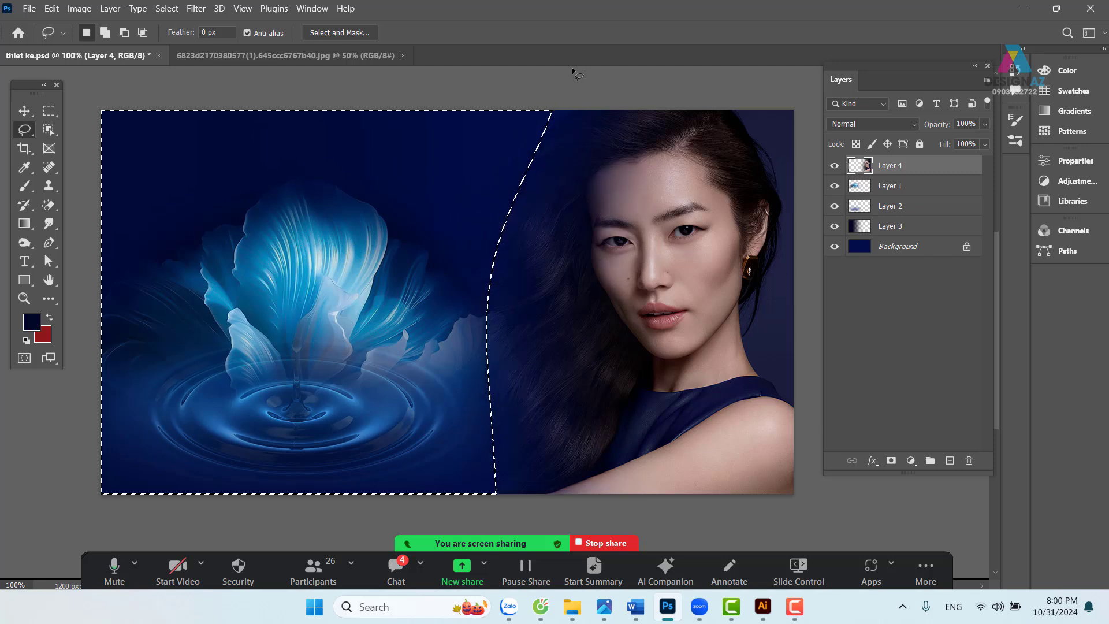
pyautogui.press('v')
pyautogui.hotkey('ctrl', 'd')
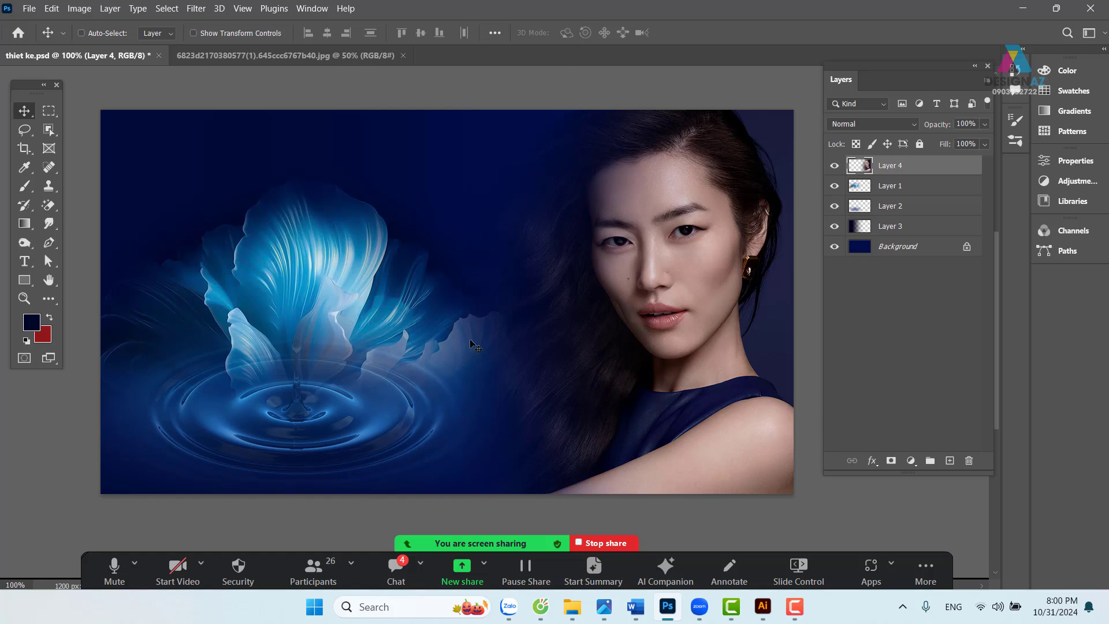
pyautogui.press('l')
pyautogui.moveTo(454, 267)
pyautogui.mouseDown()
pyautogui.moveTo(479, 447)
pyautogui.moveTo(462, 505)
pyautogui.moveTo(219, 542)
pyautogui.moveTo(46, 486)
pyautogui.moveTo(13, 279)
pyautogui.moveTo(102, 208)
pyautogui.mouseUp()
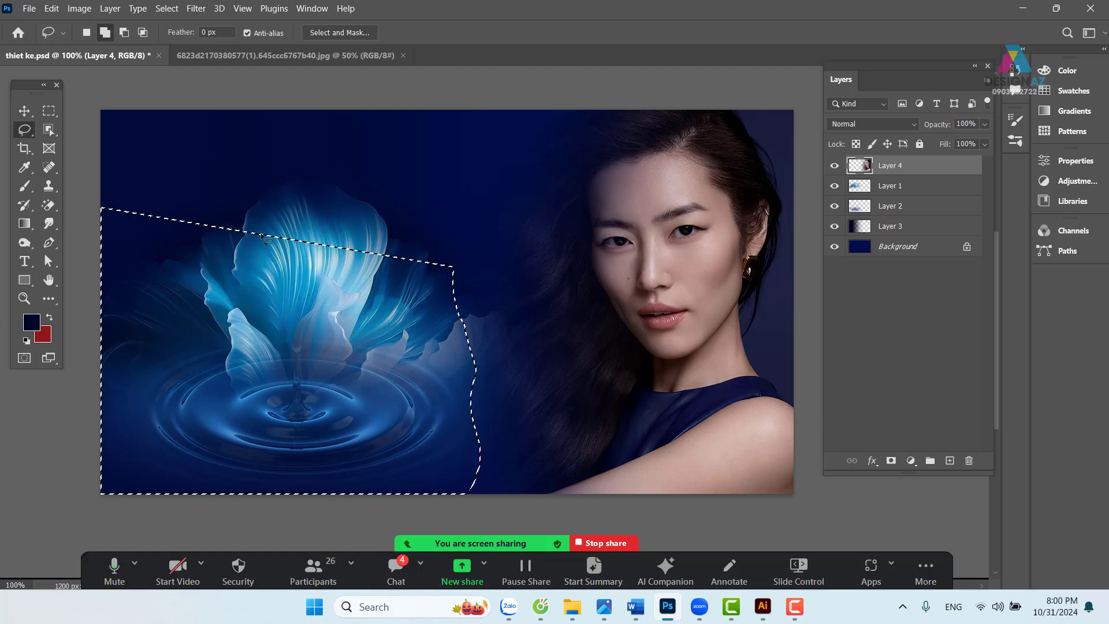
pyautogui.hotkey('shift', 'F6')
pyautogui.press('Return')
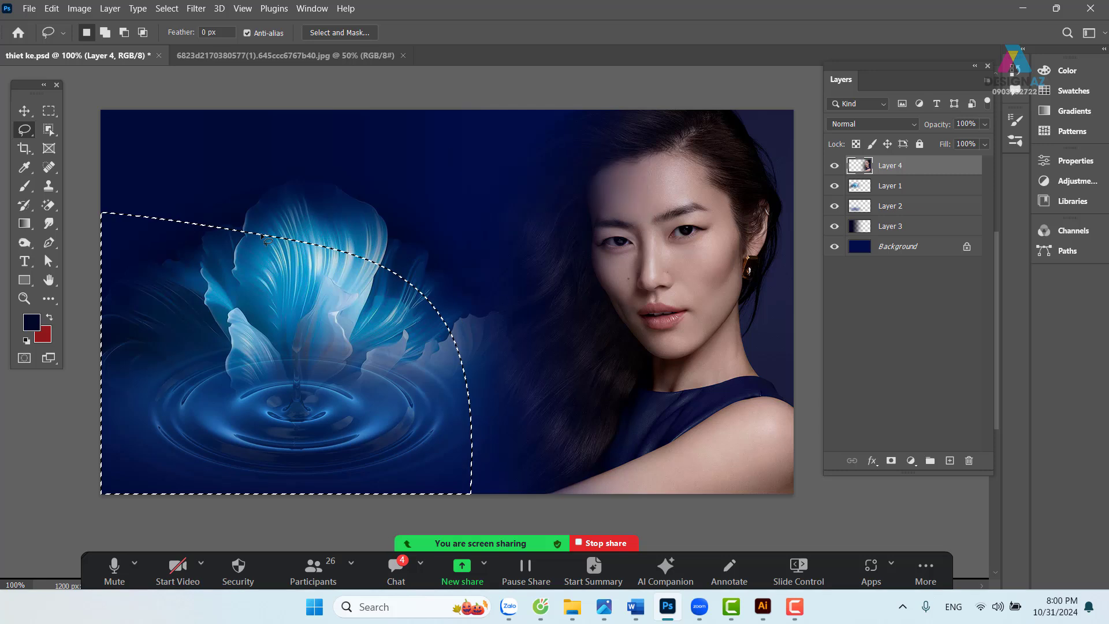
pyautogui.hotkey('ctrl', 'd')
pyautogui.press('v')
pyautogui.moveTo(470, 223); pyautogui.dragTo(445, 225)
pyautogui.moveTo(555, 344); pyautogui.dragTo(541, 345)
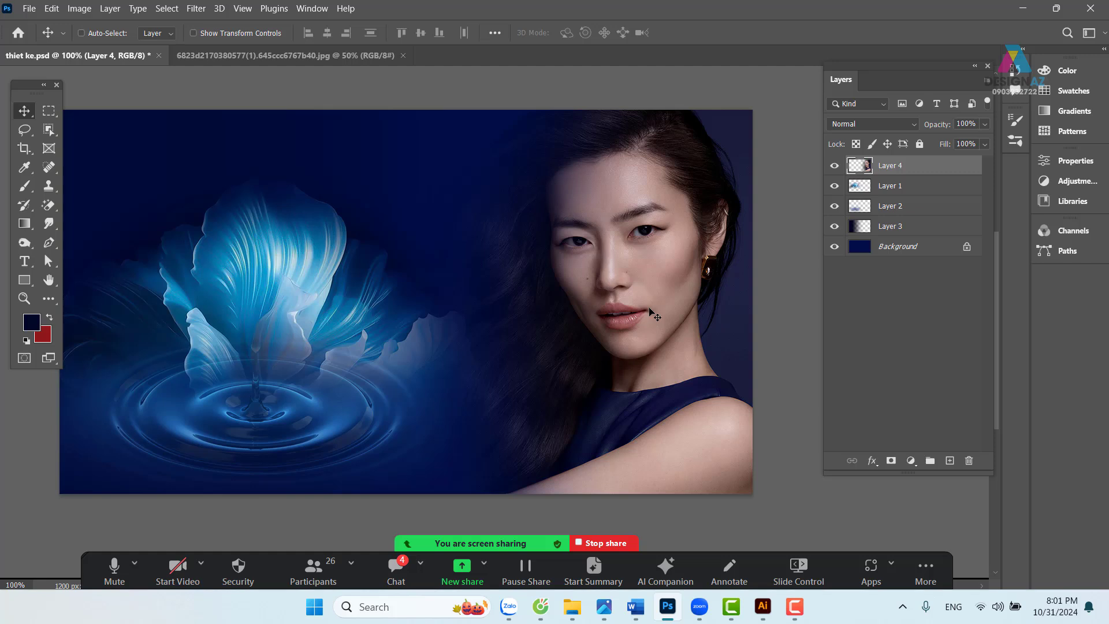
pyautogui.moveTo(483, 376); pyautogui.dragTo(515, 347)
pyautogui.moveTo(517, 400)
pyautogui.mouseDown()
pyautogui.moveTo(503, 393)
pyautogui.moveTo(530, 387)
pyautogui.mouseUp()
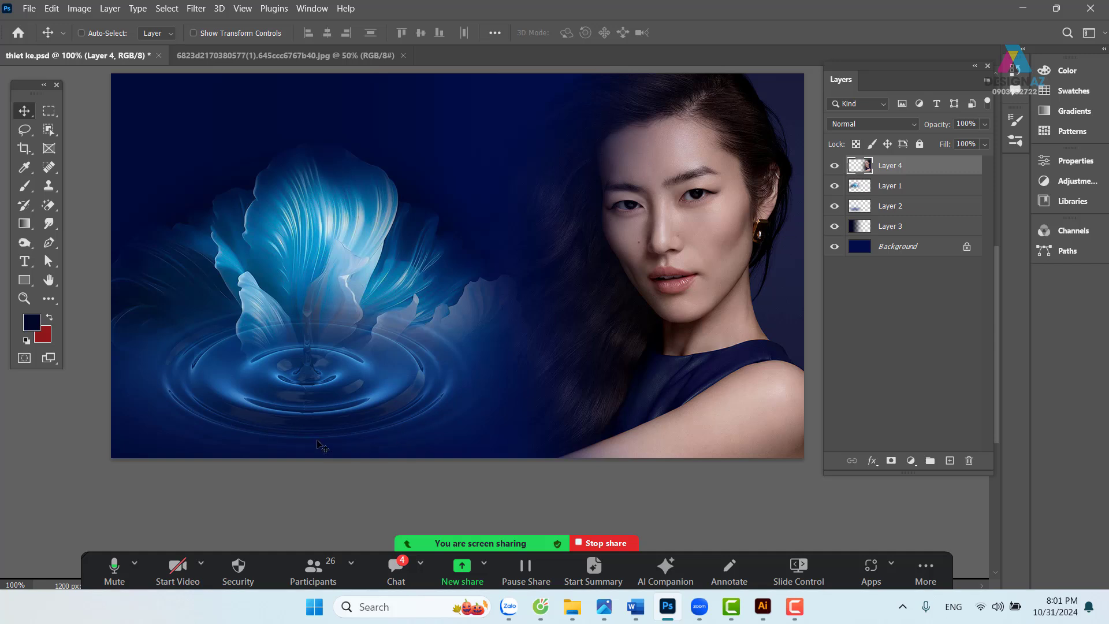
pyautogui.moveTo(410, 441); pyautogui.dragTo(416, 440)
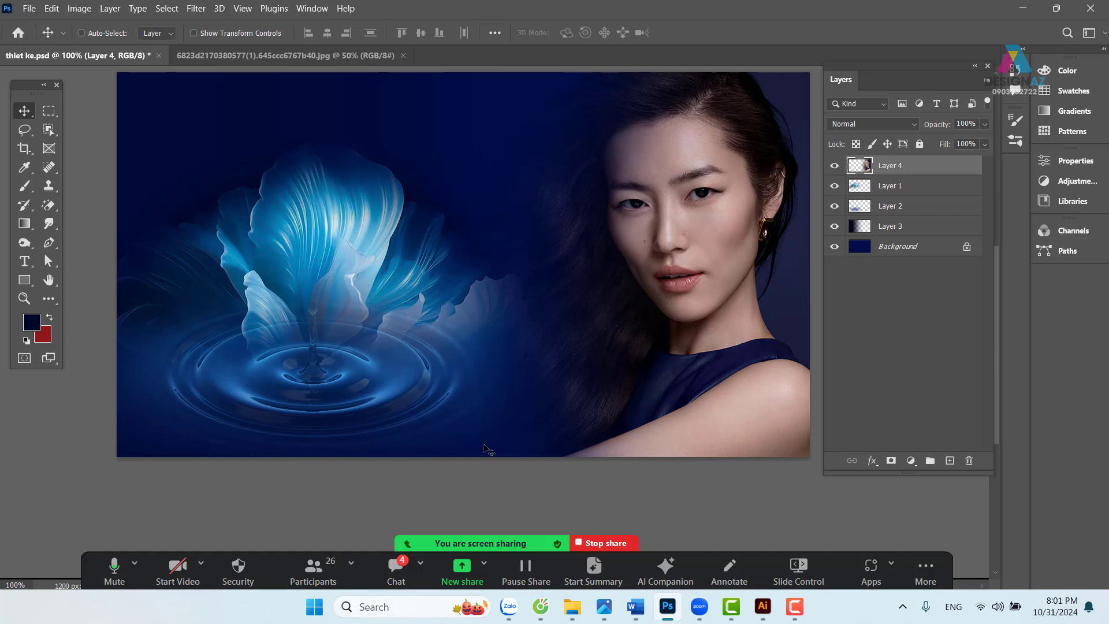
# - Draw a large elliptical marquee across the banner with the Elliptical Marquee Tool
pyautogui.hotkey('ctrl', '-')
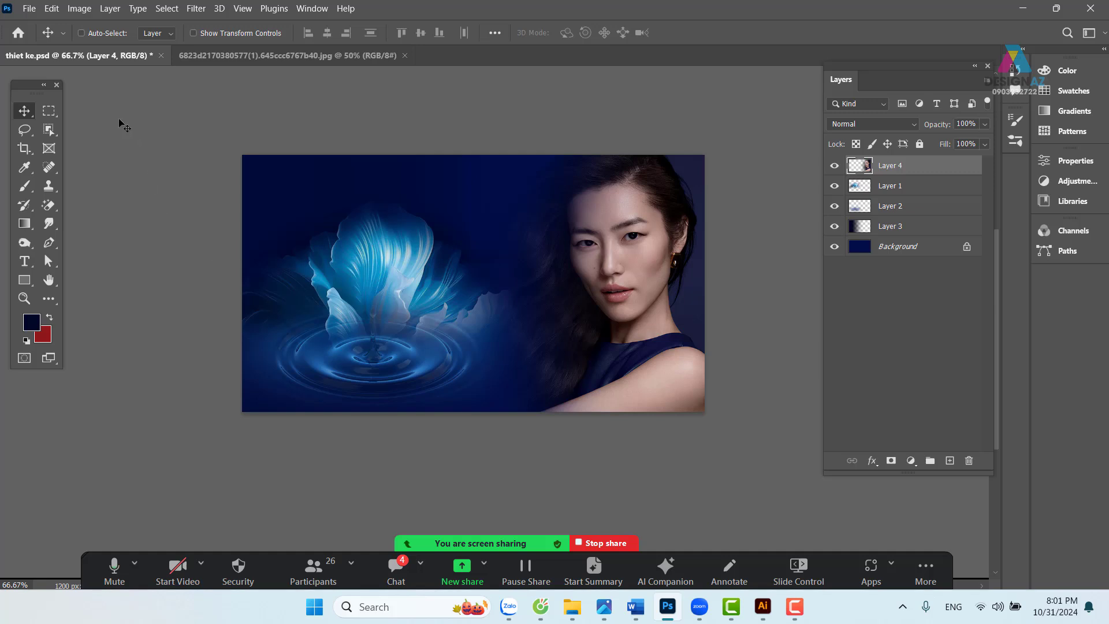
pyautogui.click(53, 113)
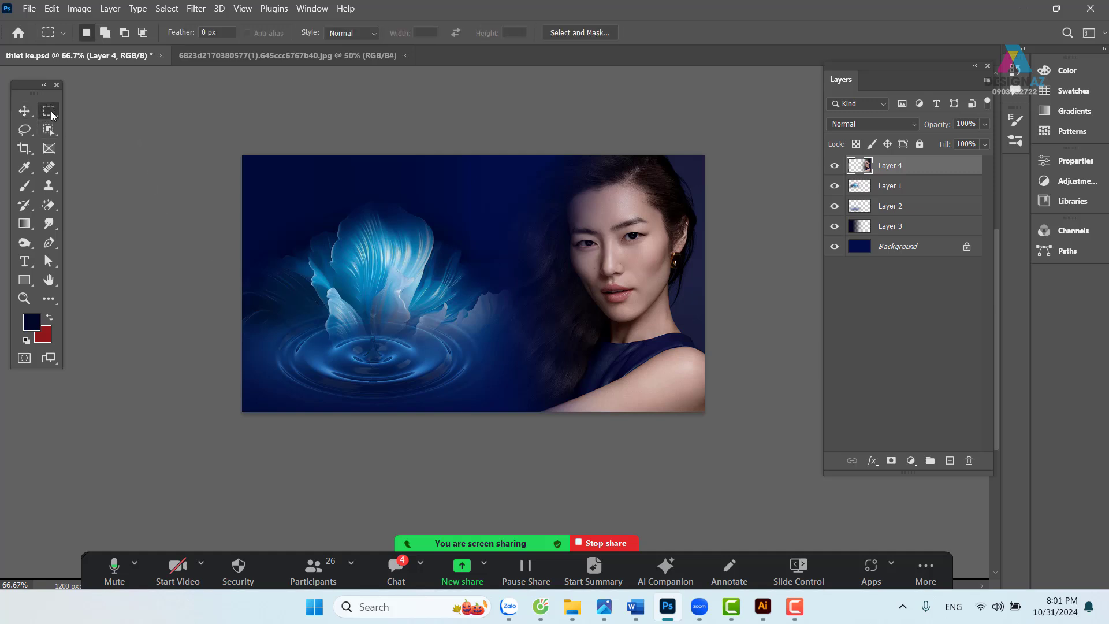
pyautogui.click(84, 126)
pyautogui.moveTo(240, 120); pyautogui.dragTo(804, 399)
pyautogui.moveTo(815, 408); pyautogui.dragTo(875, 403)
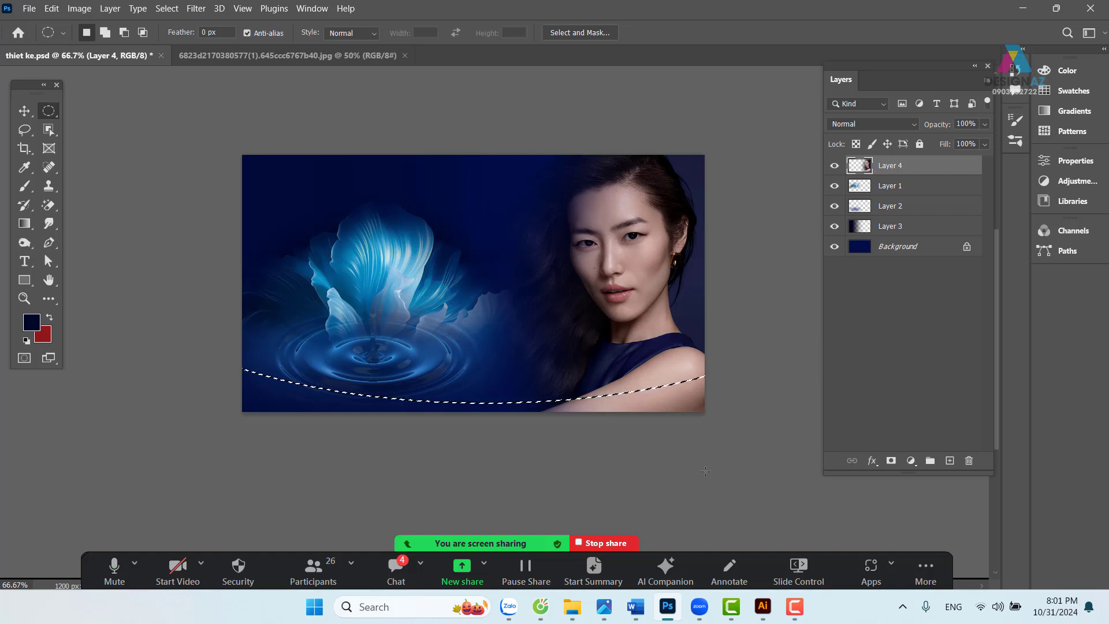
pyautogui.hotkey('ctrl', '+')
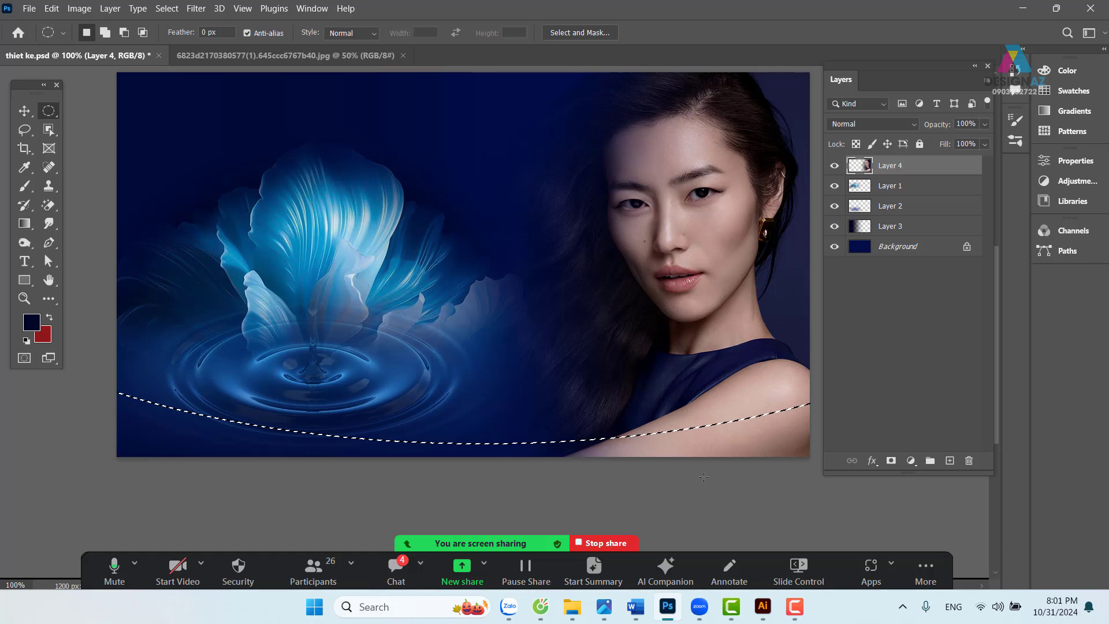
pyautogui.hotkey('ctrl', '-')
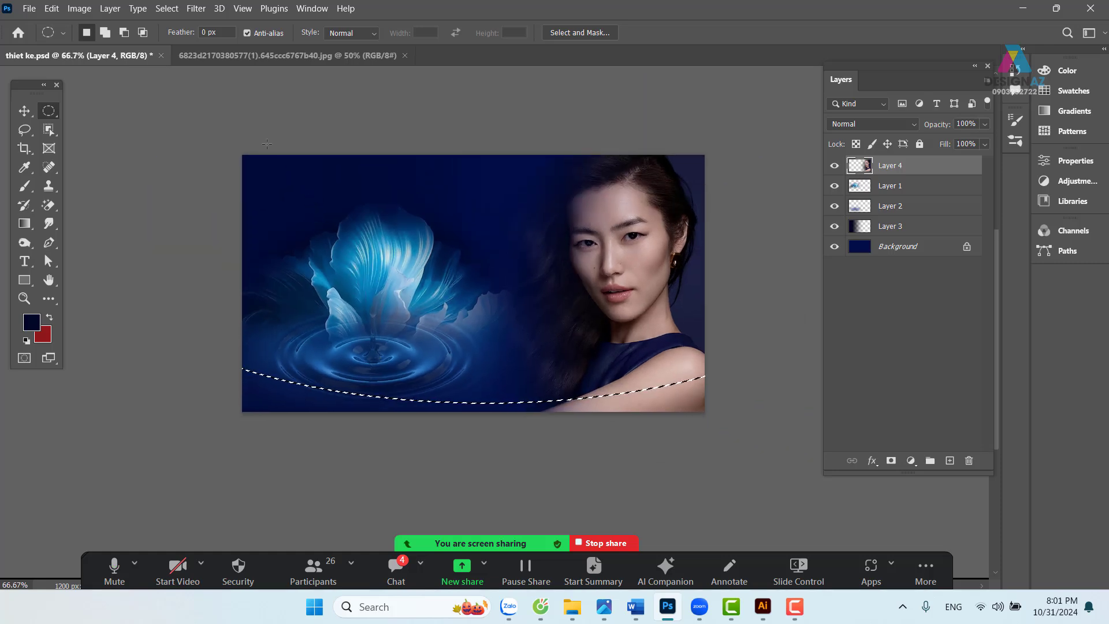
# - Redraw a wider ellipse reaching below the banner and invert it to the bottom strip
pyautogui.hotkey('ctrl', 'd')
pyautogui.moveTo(161, 96); pyautogui.dragTo(825, 403)
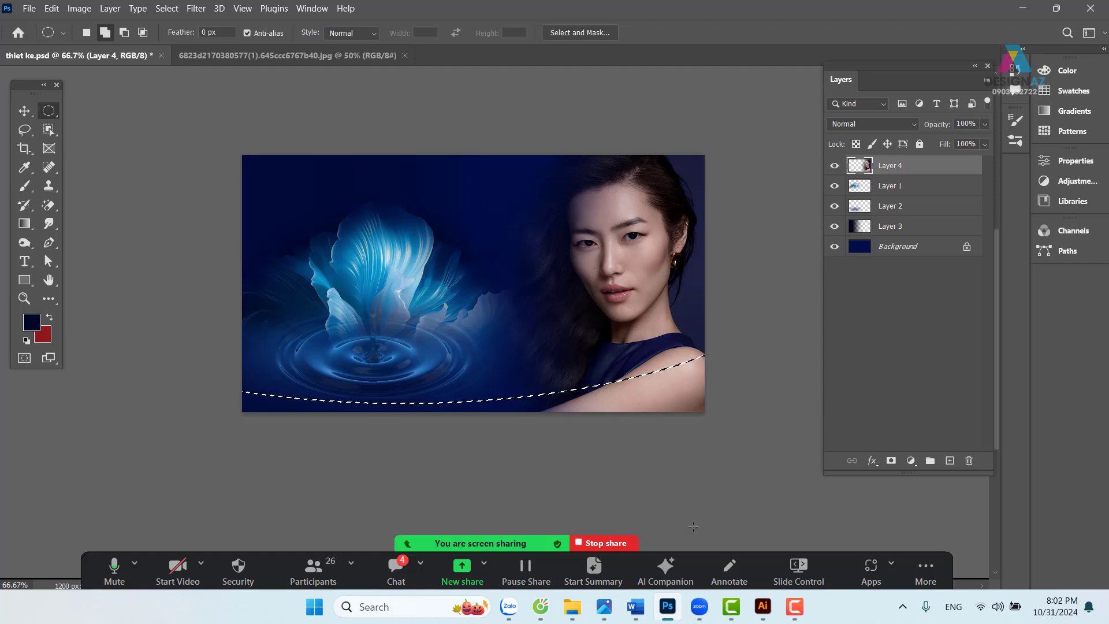
pyautogui.hotkey('ctrl', 'shift', 'i')
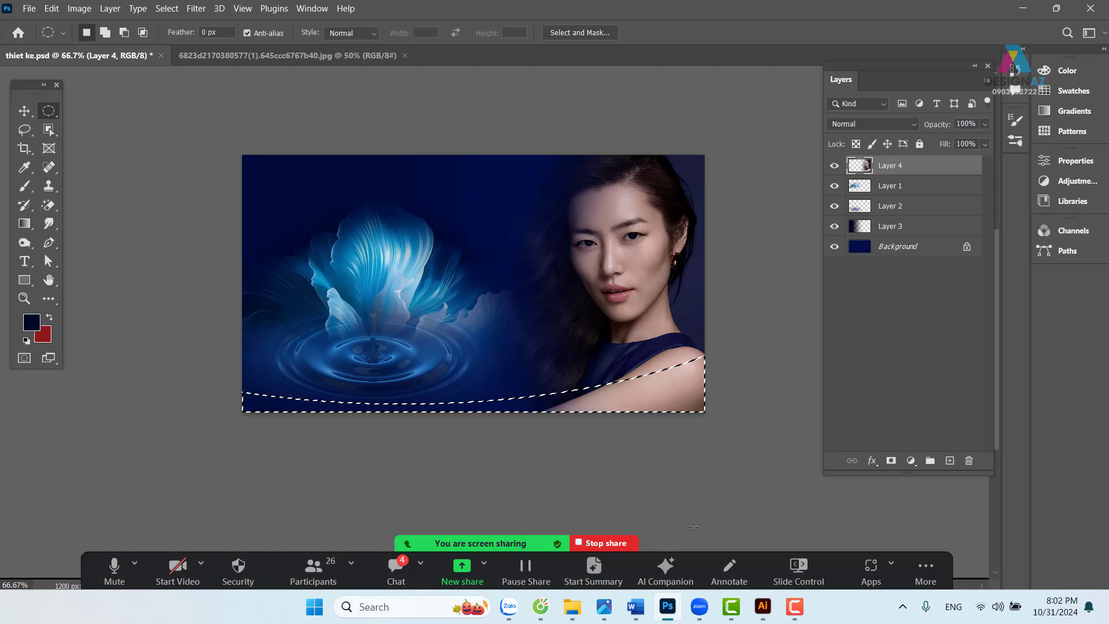
pyautogui.hotkey('ctrl', '+')
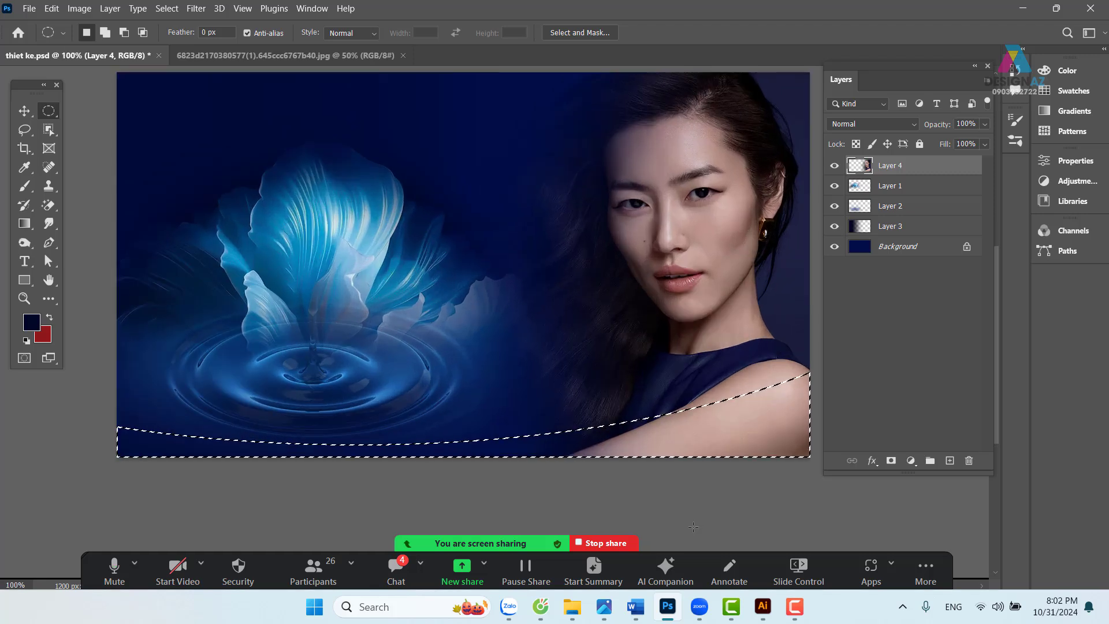
pyautogui.hotkey('ctrl', '-')
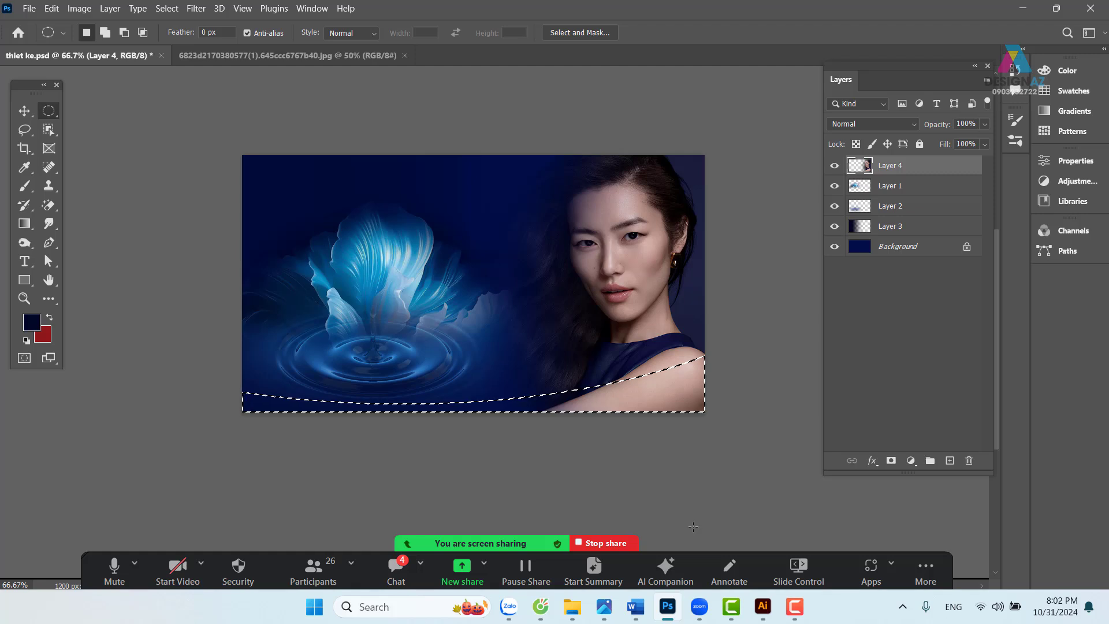
pyautogui.hotkey('ctrl', '+')
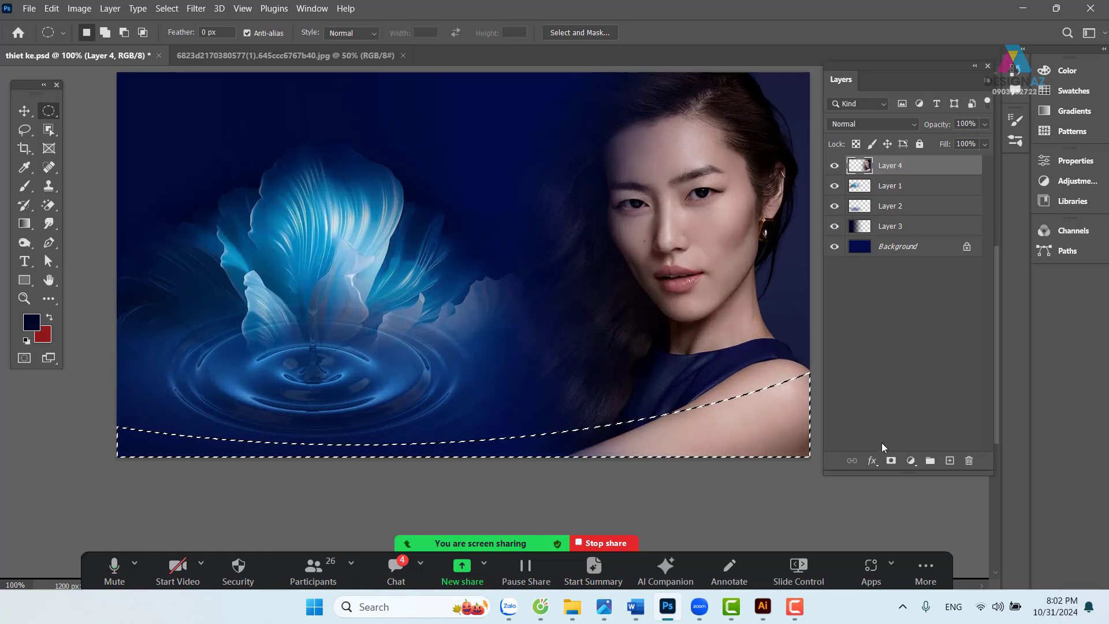
# - Add a new layer and try a skin-tone fill in the strip, then clear it
pyautogui.click(951, 462)
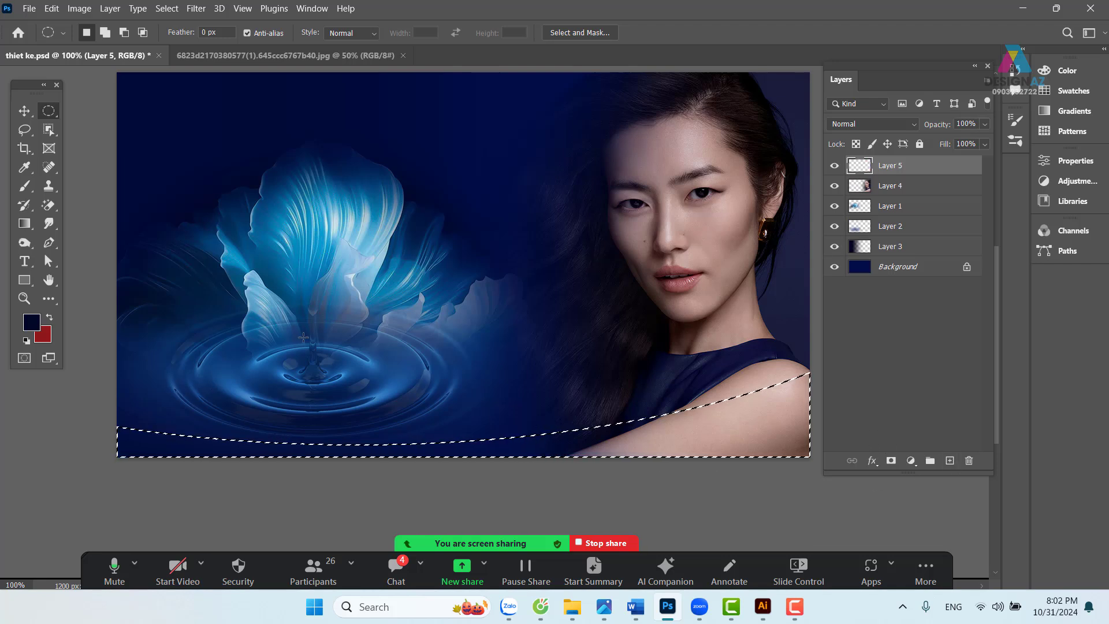
pyautogui.press('i')
pyautogui.click(743, 259)
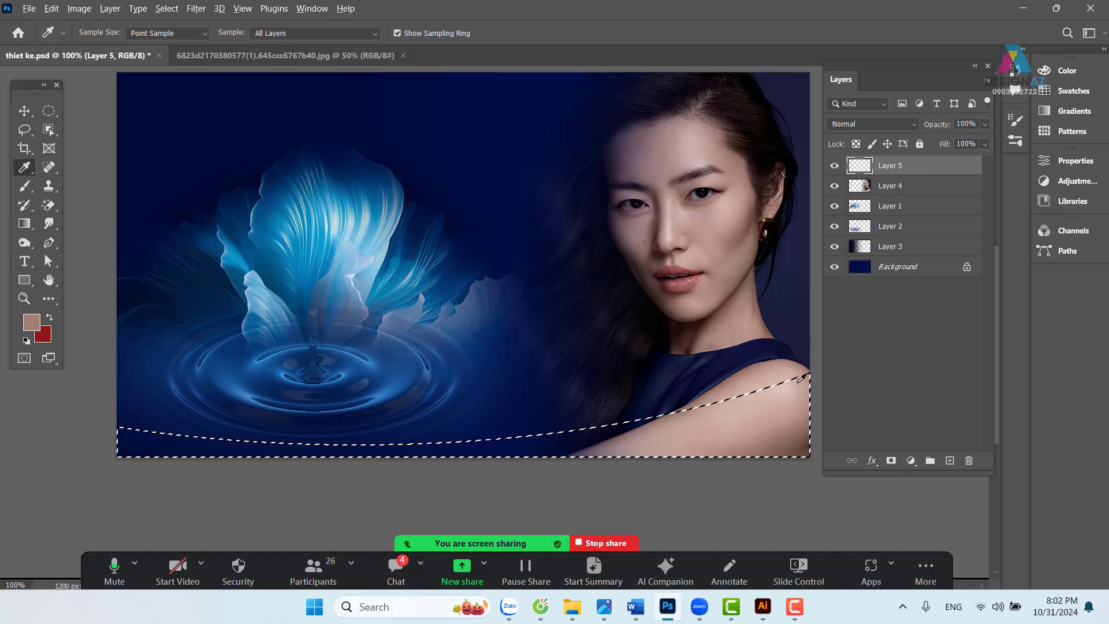
pyautogui.hotkey('alt', 'BackSpace')
pyautogui.hotkey('ctrl', 'd')
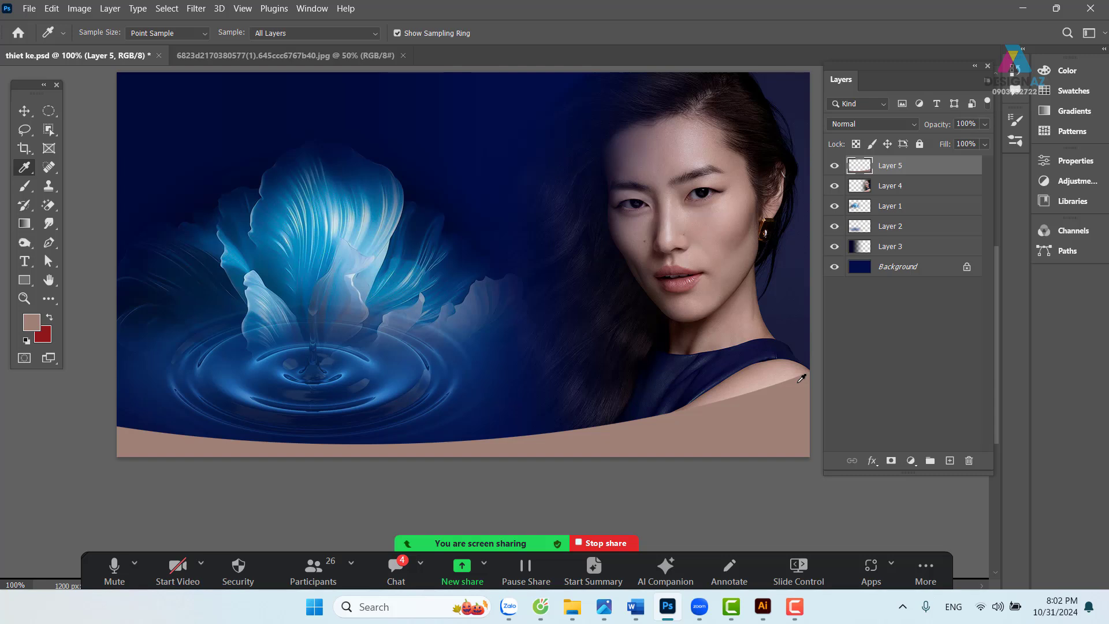
pyautogui.hotkey('ctrl', 'shift', 'd')
pyautogui.press('Delete')
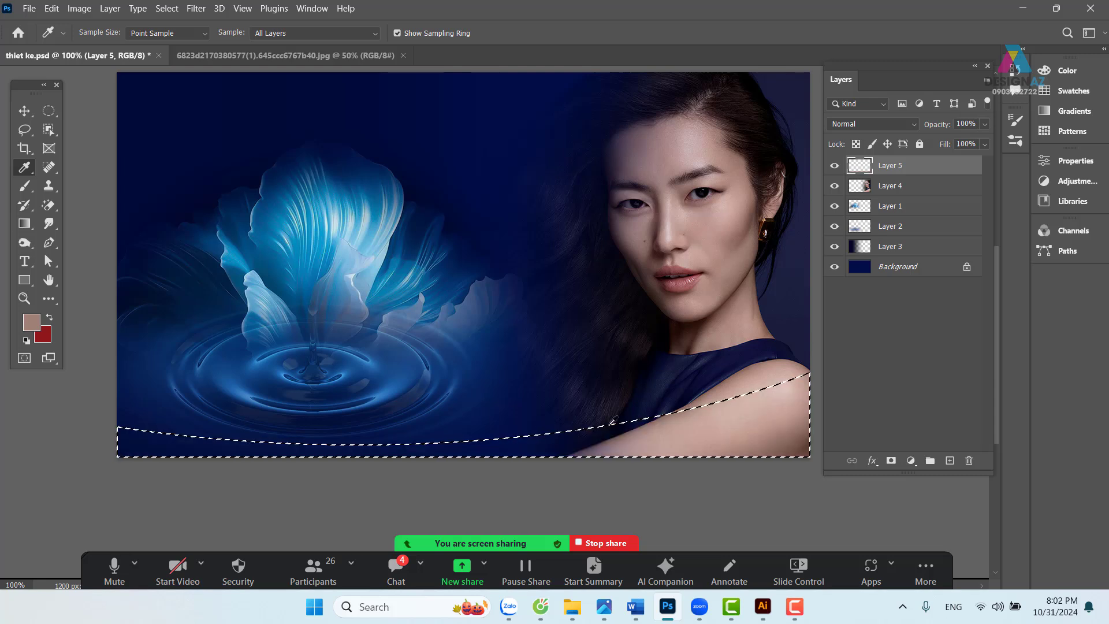
# - Fill the curved strip with dark navy sampled from the background
pyautogui.click(549, 426)
pyautogui.hotkey('alt', 'BackSpace')
pyautogui.press('v')
pyautogui.hotkey('ctrl', 'd')
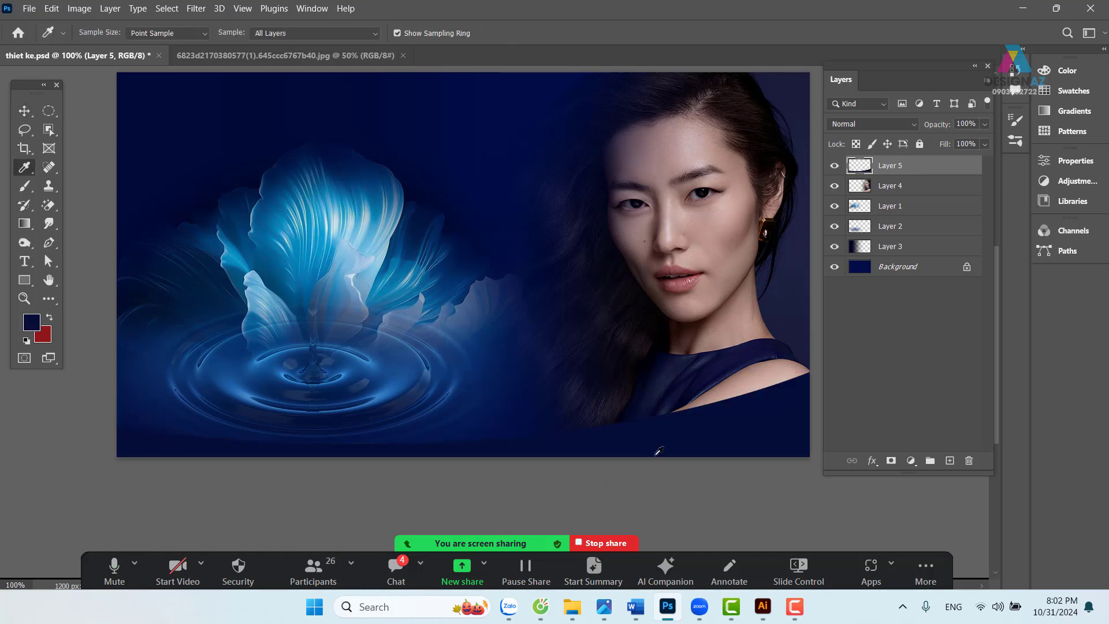
pyautogui.click(24, 111)
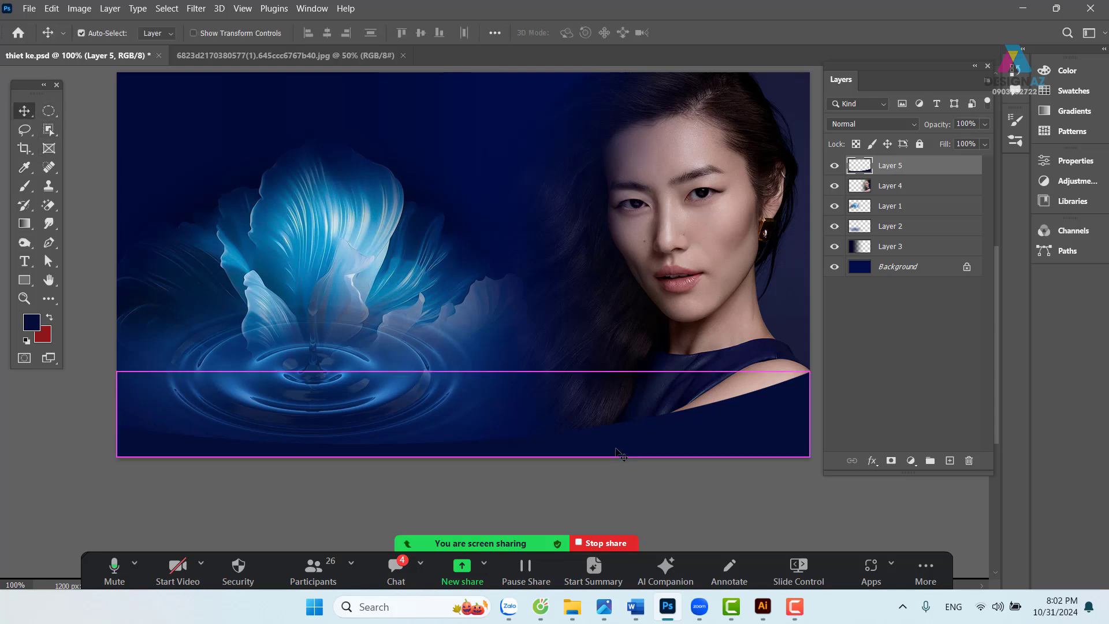
# - Duplicate the navy band, lock its transparency, and fill it with the flower's medium blue
pyautogui.hotkey('ctrl', 'j')
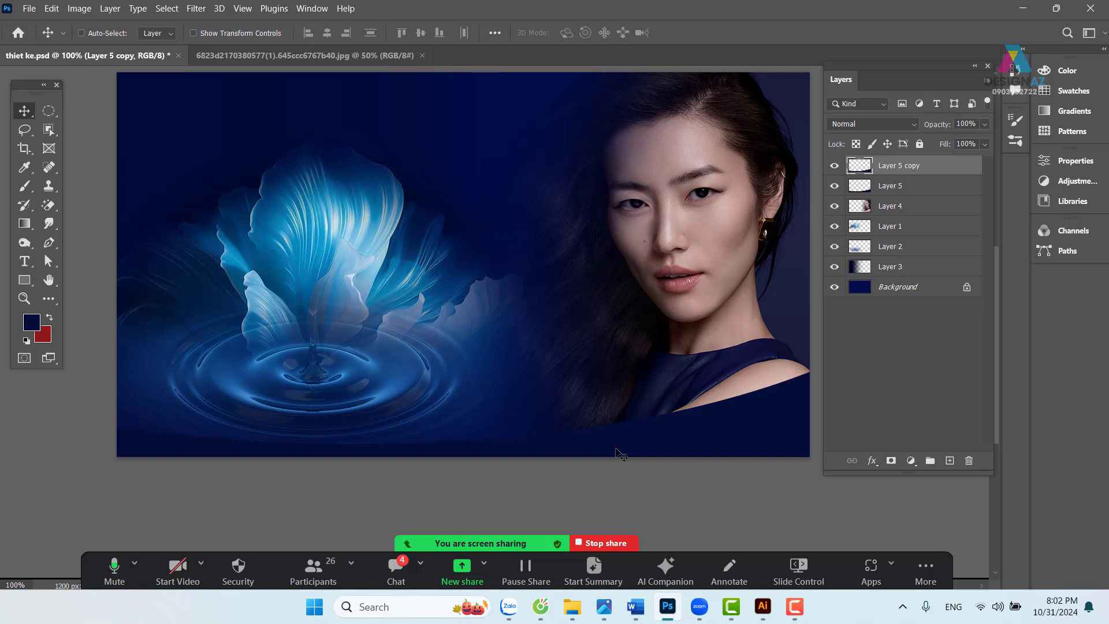
pyautogui.click(856, 144)
pyautogui.press('i')
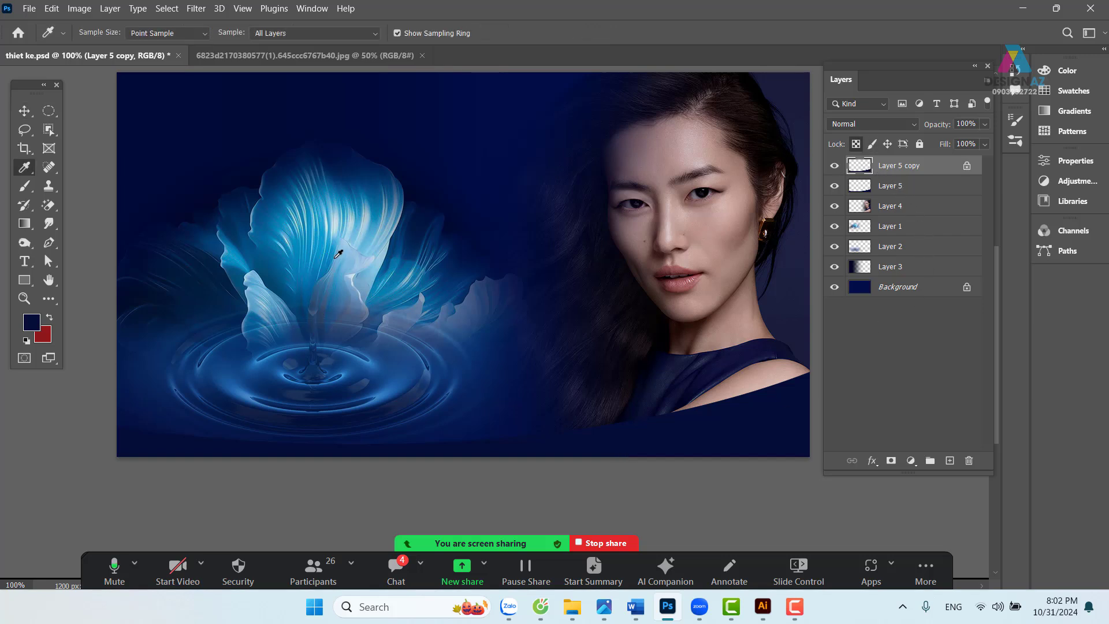
pyautogui.click(331, 262)
pyautogui.hotkey('alt', 'BackSpace')
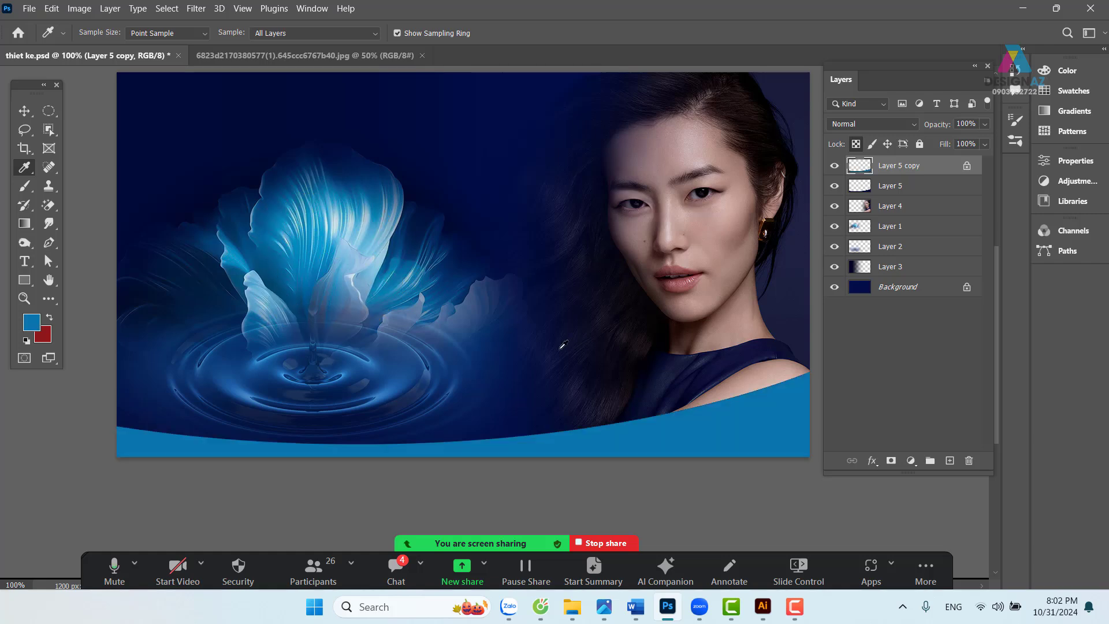
pyautogui.hotkey('ctrl', '-')
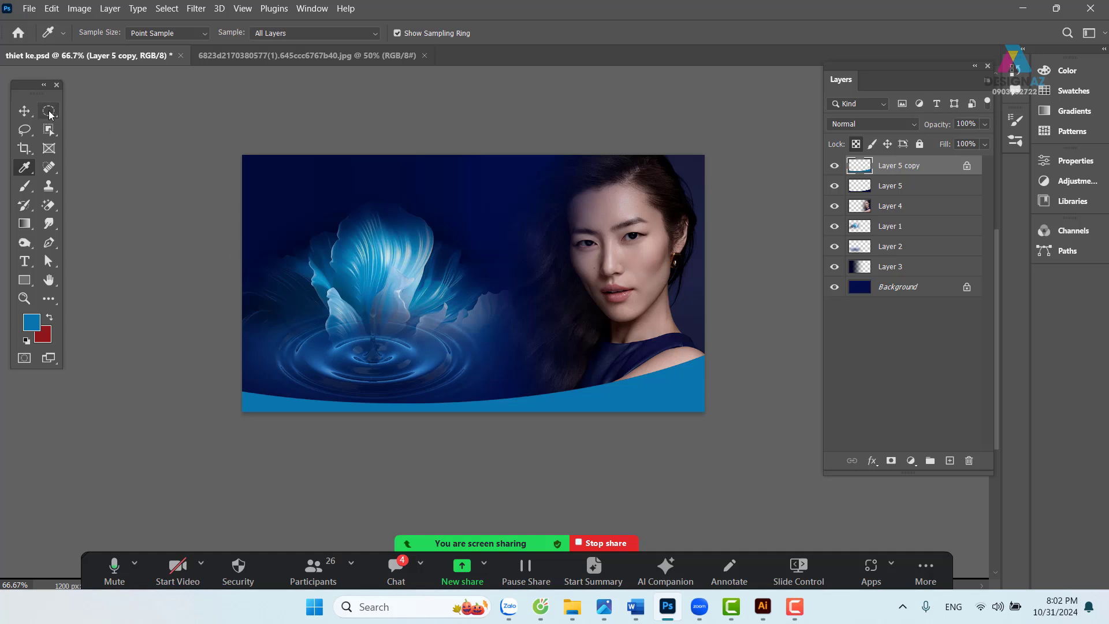
# - Select the middle section of the banner with a rectangular marquee, undoing a trial delete
pyautogui.click(48, 113)
pyautogui.click(76, 112)
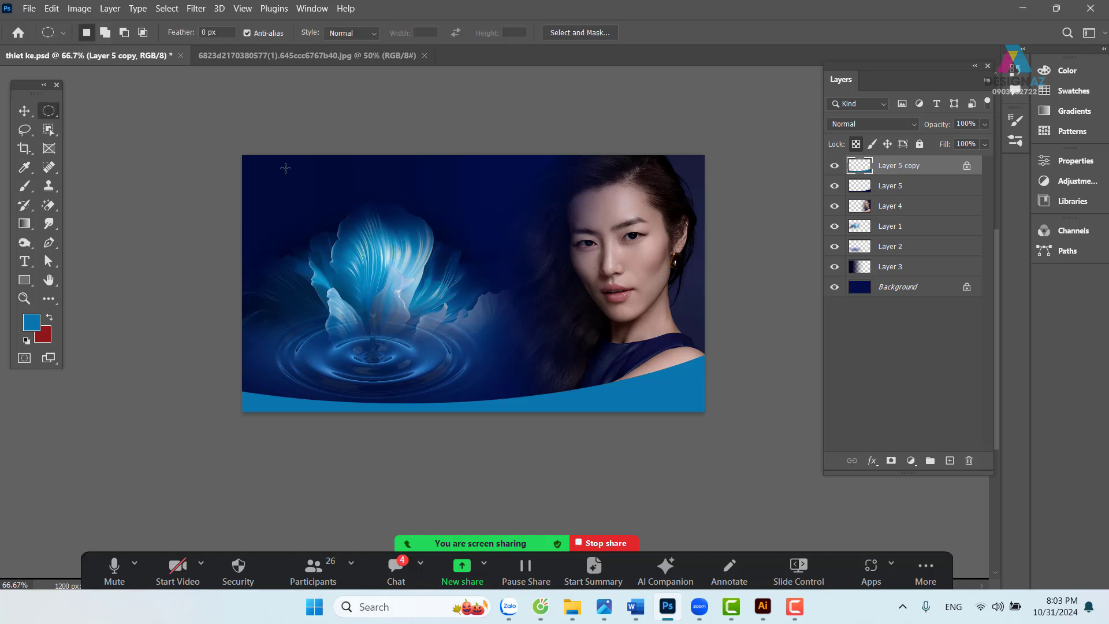
pyautogui.moveTo(337, 156); pyautogui.dragTo(559, 484)
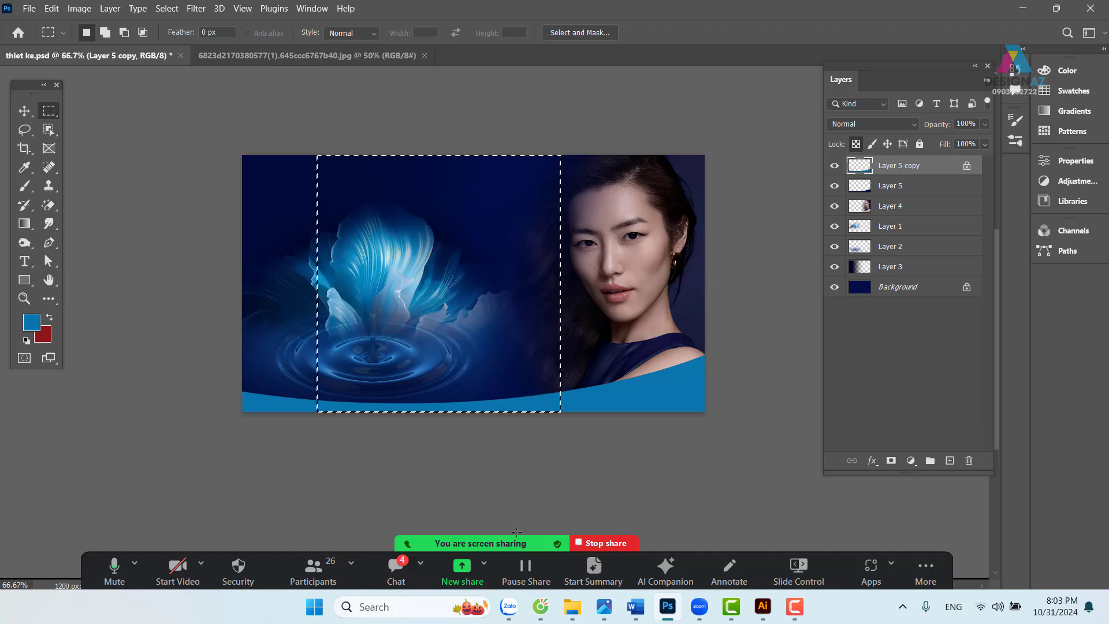
pyautogui.press('Delete')
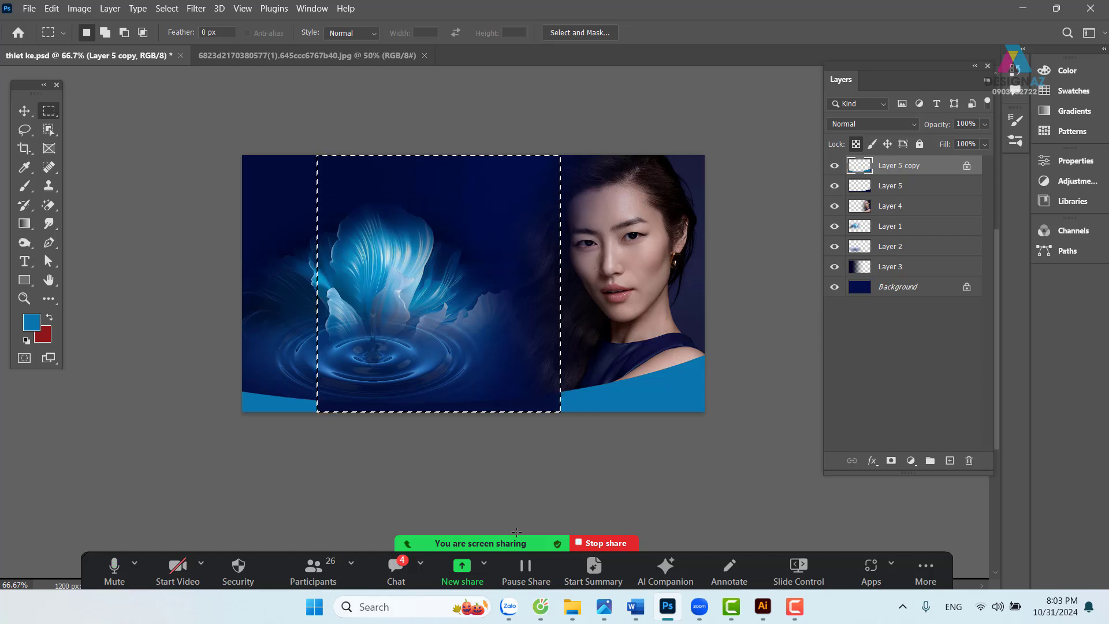
pyautogui.hotkey('ctrl', 'z')
# - Invert the selection, feather it 120 px, delete the band's ends and deselect
pyautogui.hotkey('ctrl', 'shift', 'i')
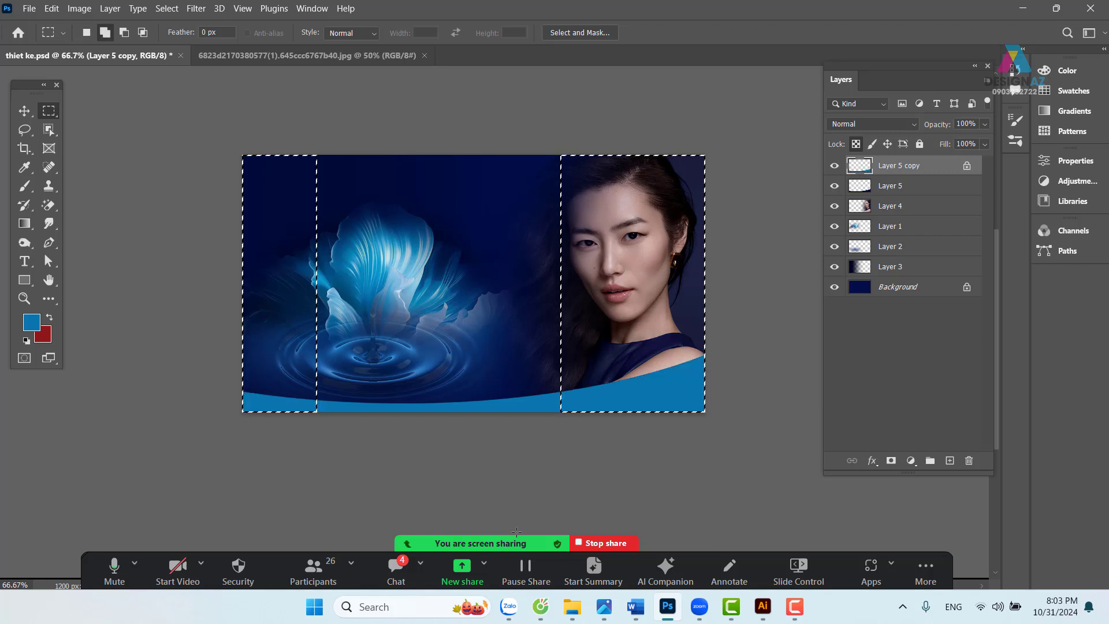
pyautogui.hotkey('shift', 'F6')
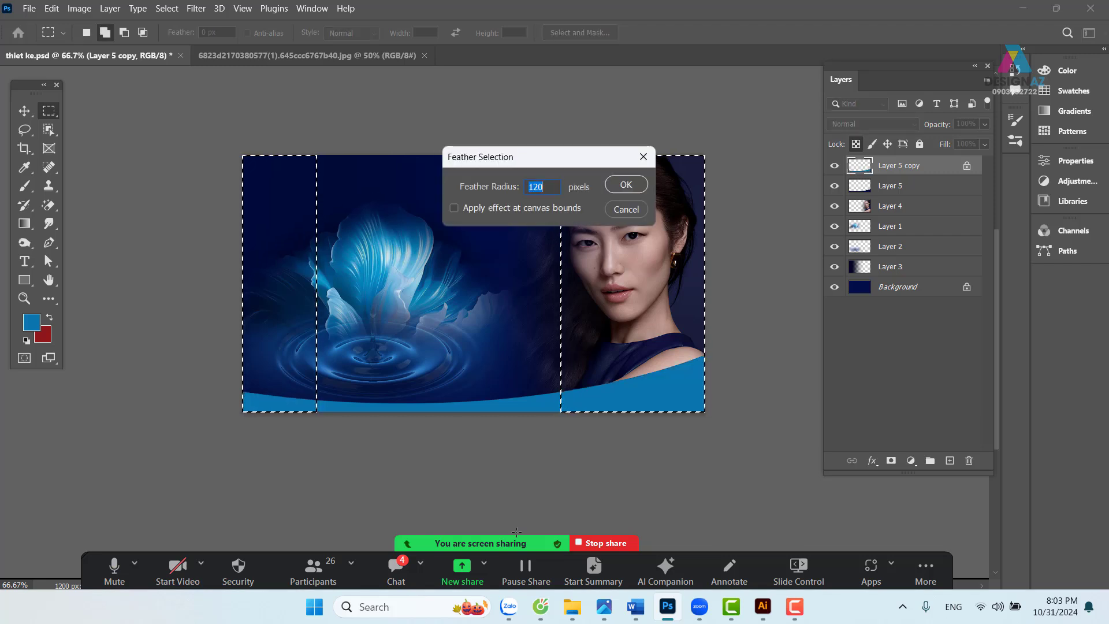
pyautogui.press('Return')
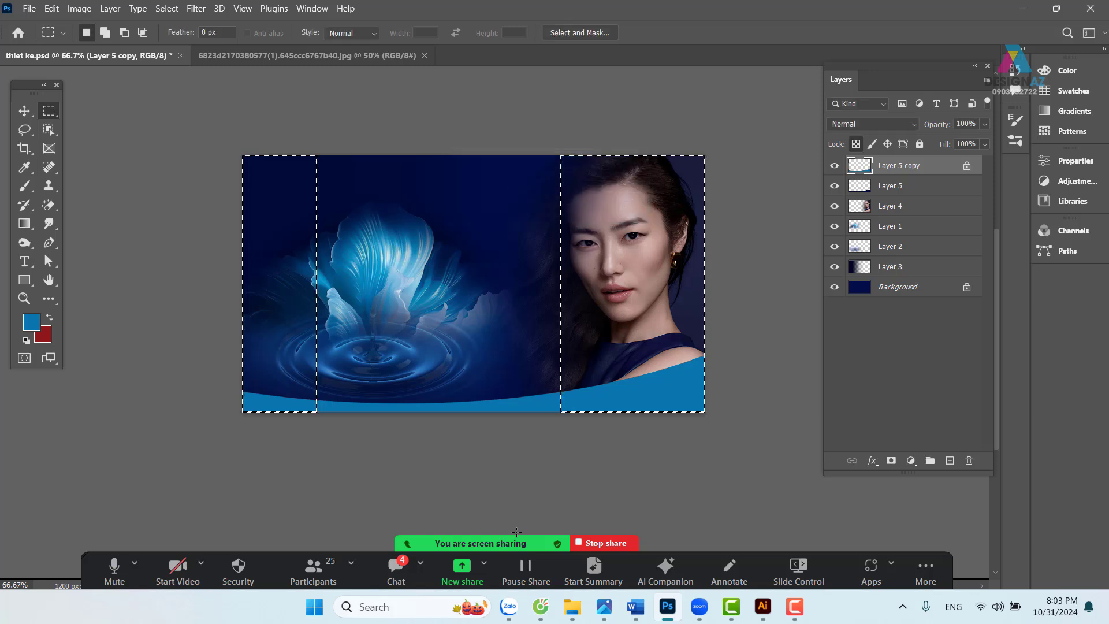
pyautogui.press('Delete')
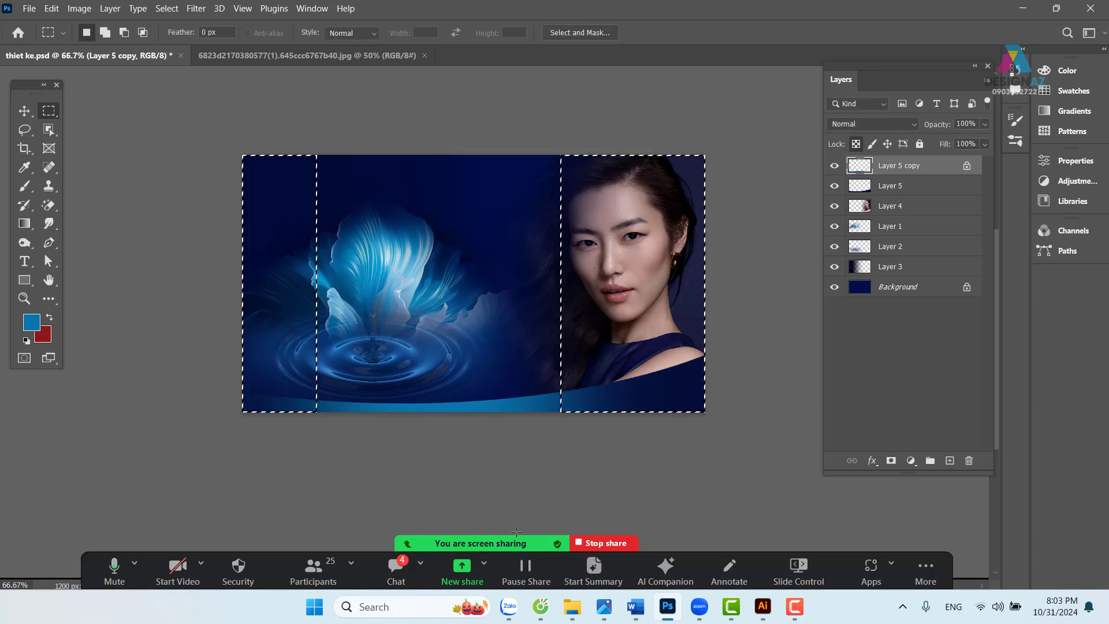
pyautogui.hotkey('ctrl', 'd')
pyautogui.press('v')
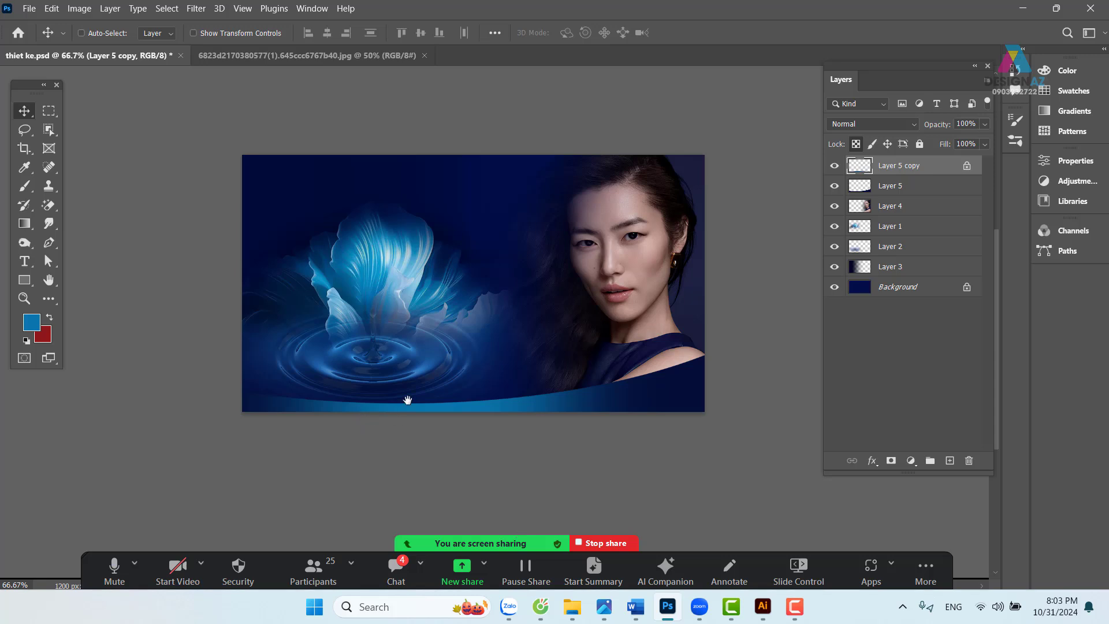
# - Draw a large elliptical marquee over the banner's lower part, then frame it at 100% zoom
pyautogui.moveTo(408, 400); pyautogui.dragTo(396, 378)
pyautogui.click(49, 110)
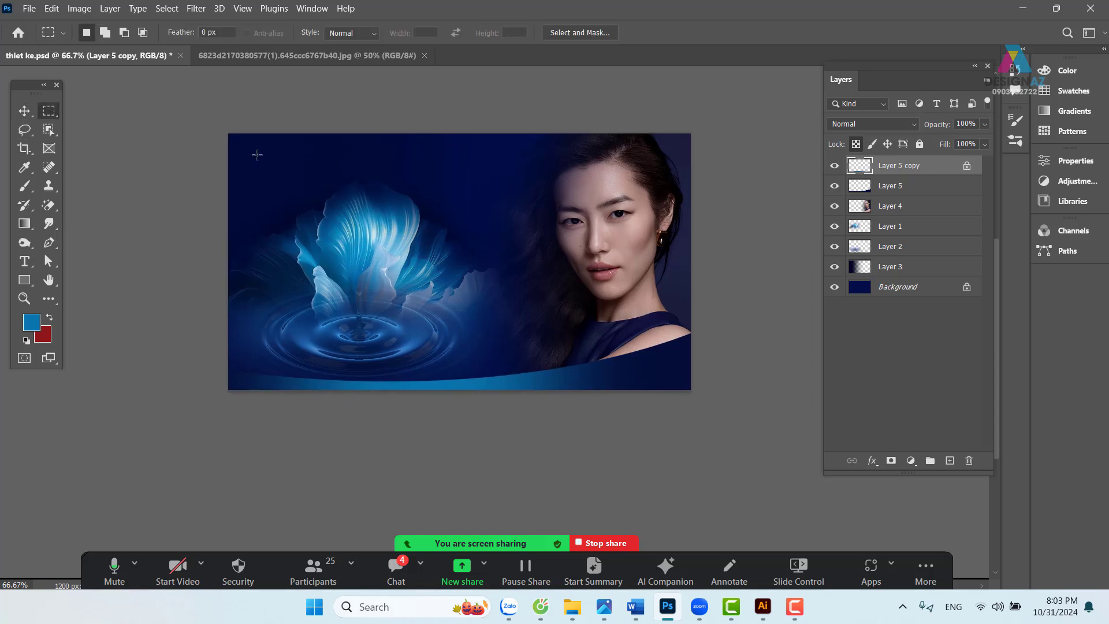
pyautogui.rightClick(54, 110)
pyautogui.click(92, 122)
pyautogui.moveTo(231, 134)
pyautogui.mouseDown()
pyautogui.moveTo(849, 341)
pyautogui.moveTo(754, 299)
pyautogui.moveTo(768, 334)
pyautogui.moveTo(837, 355)
pyautogui.moveTo(769, 369)
pyautogui.moveTo(793, 379)
pyautogui.moveTo(817, 317)
pyautogui.moveTo(786, 379)
pyautogui.moveTo(769, 378)
pyautogui.mouseUp()
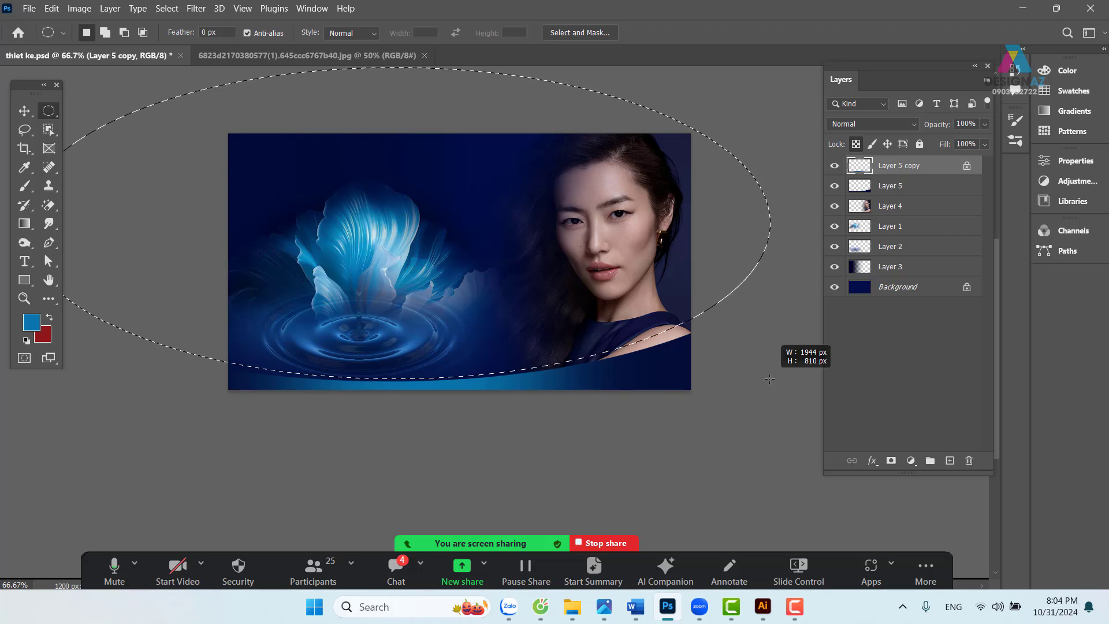
pyautogui.moveTo(770, 379); pyautogui.dragTo(770, 379)
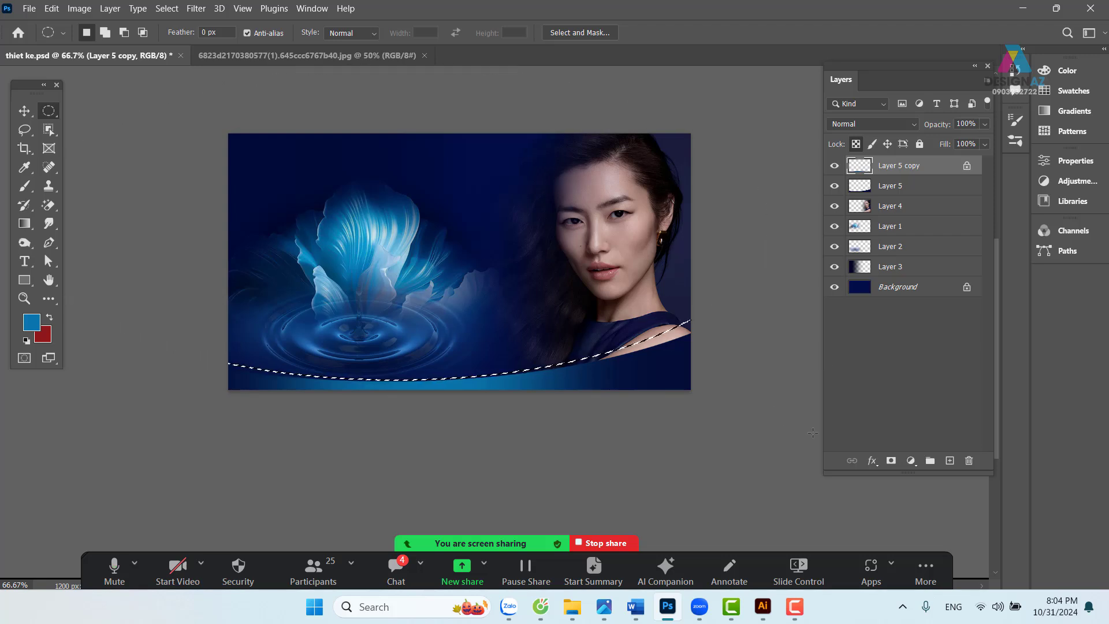
pyautogui.hotkey('ctrl', '+')
pyautogui.moveTo(480, 395); pyautogui.dragTo(435, 390)
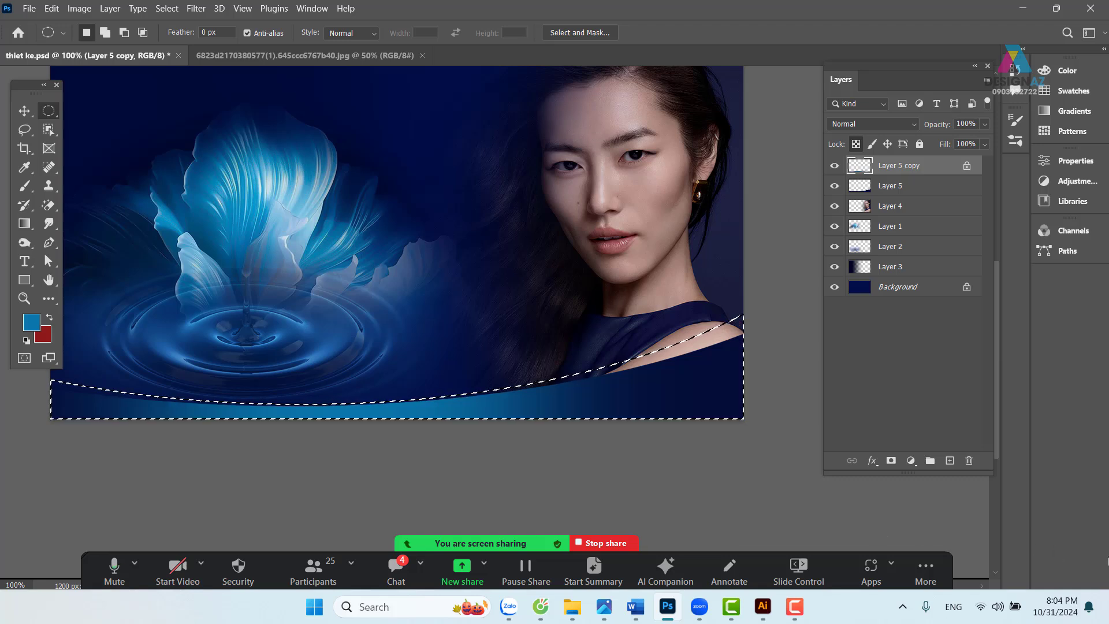
# - Fill the curved selection with the foreground blue on a new Layer 6, then deselect
pyautogui.click(949, 460)
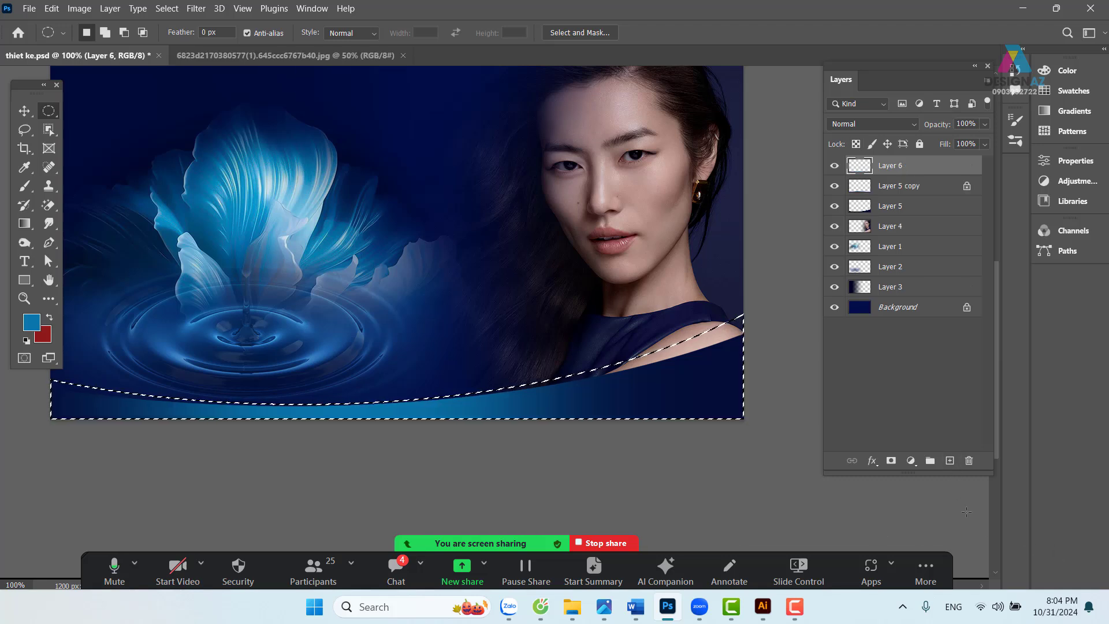
pyautogui.hotkey('alt', 'BackSpace')
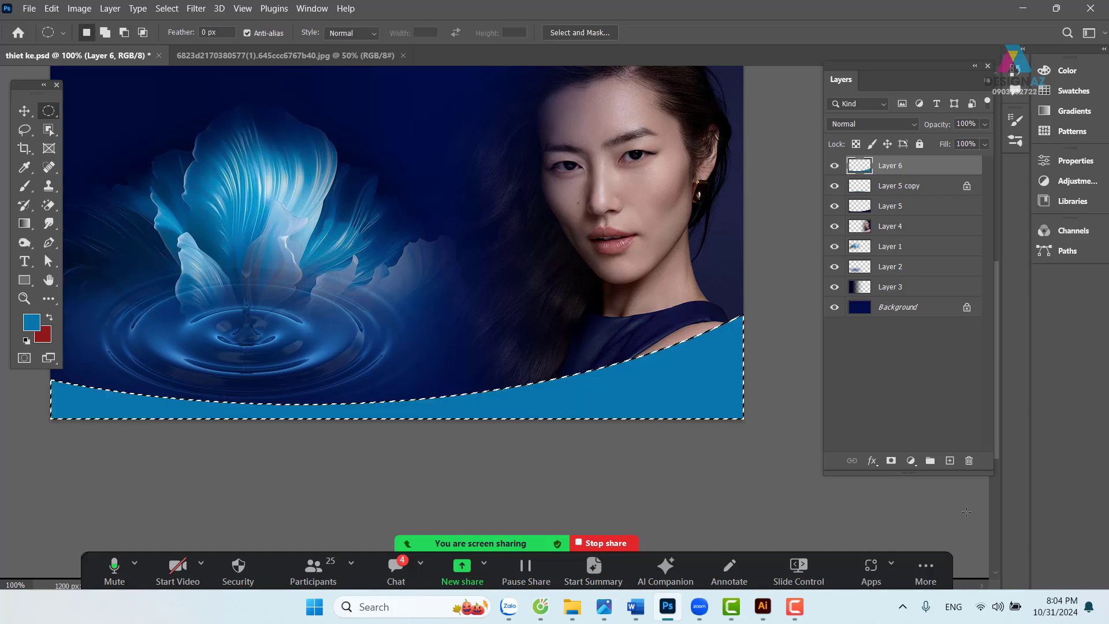
pyautogui.hotkey('ctrl', 'd')
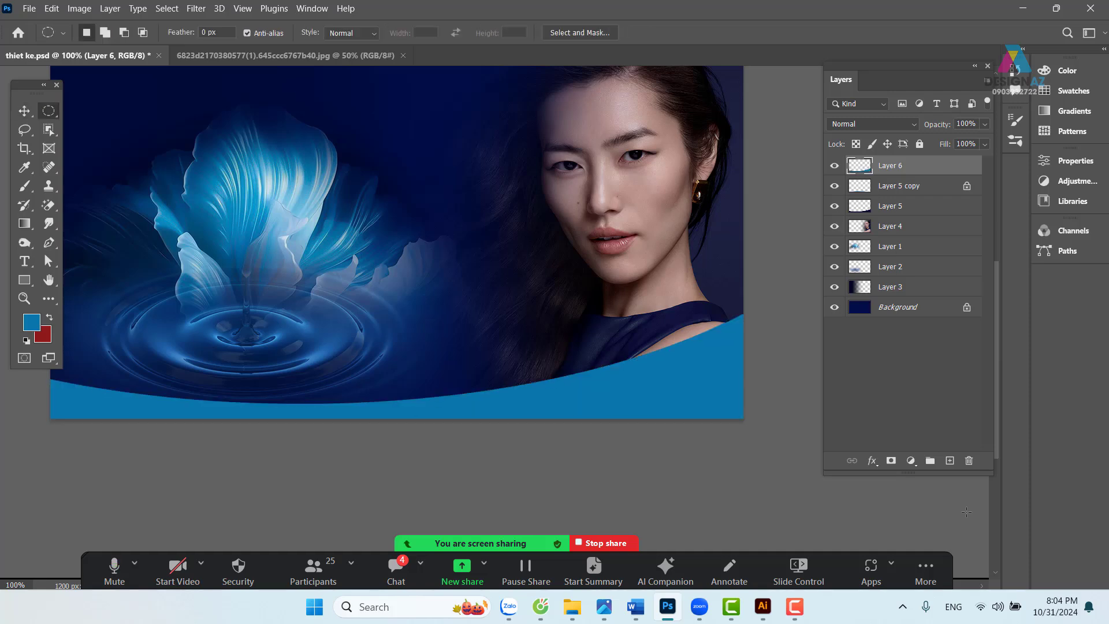
# - Send Layer 6 to the bottom of the stack, then raise it two places
pyautogui.hotkey('ctrl', 'shift', '[')
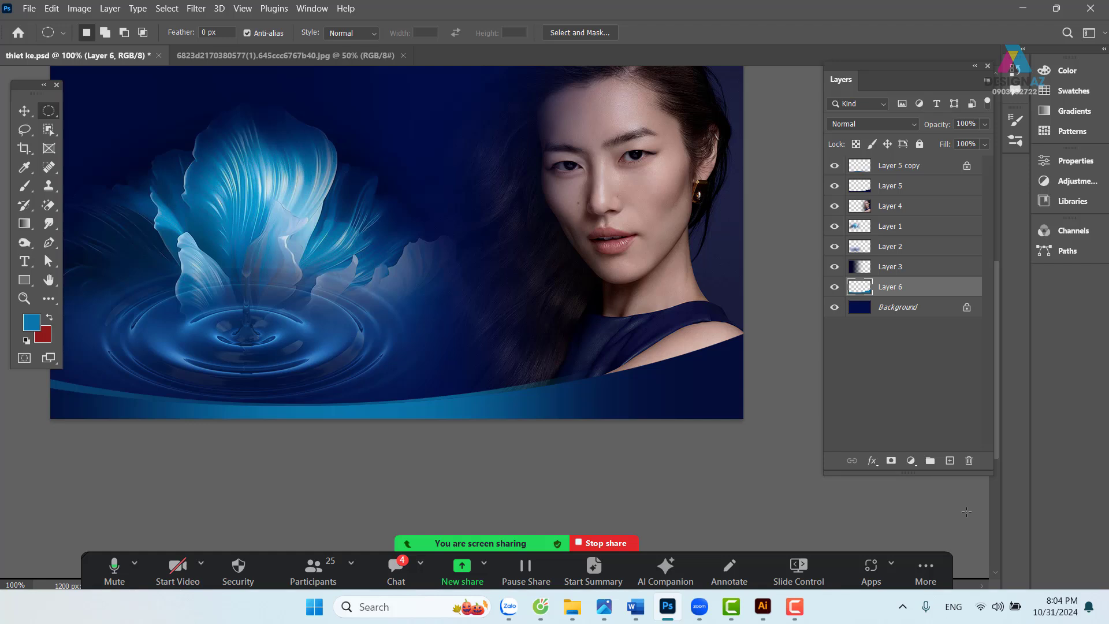
pyautogui.hotkey('ctrl', ']')
pyautogui.hotkey('ctrl', ']')
pyautogui.hotkey('ctrl', ']')
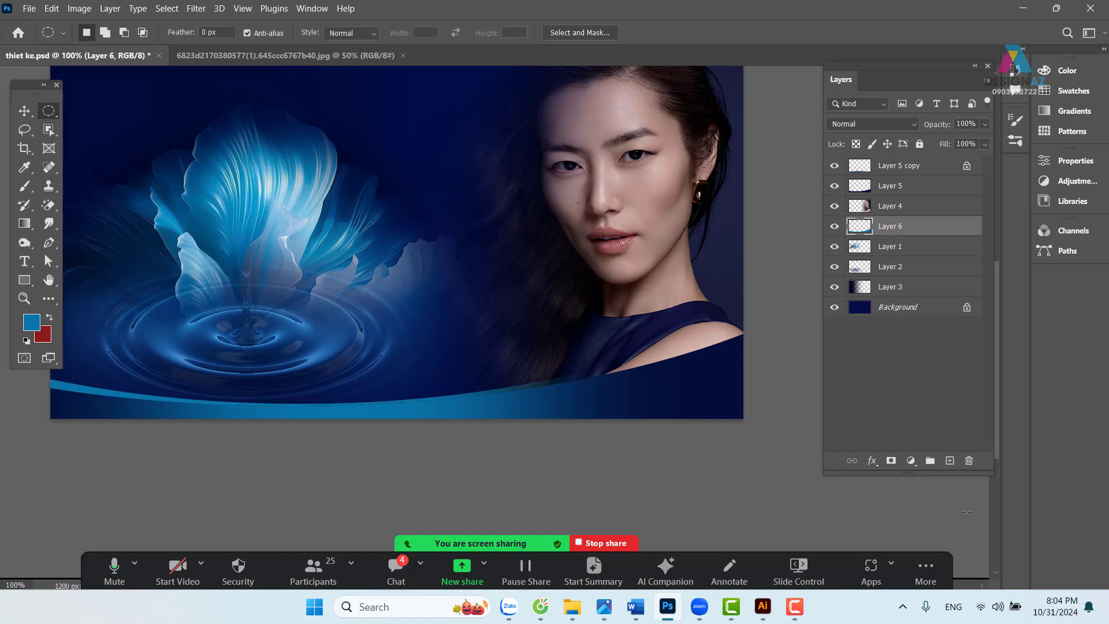
pyautogui.hotkey('ctrl', ']')
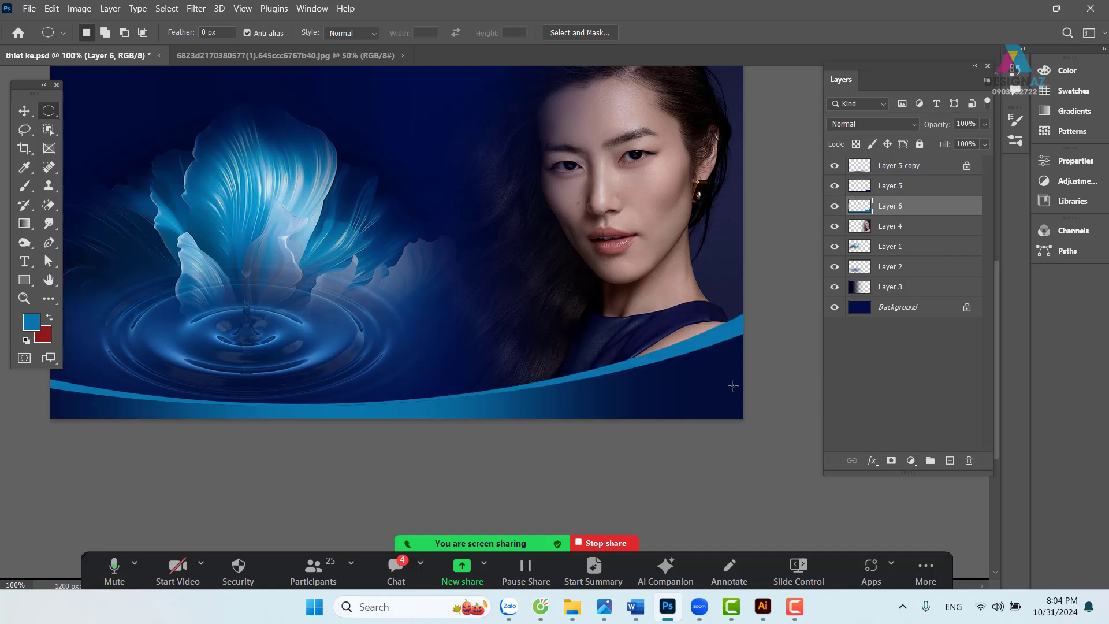
pyautogui.press('v')
pyautogui.moveTo(472, 329); pyautogui.dragTo(486, 400)
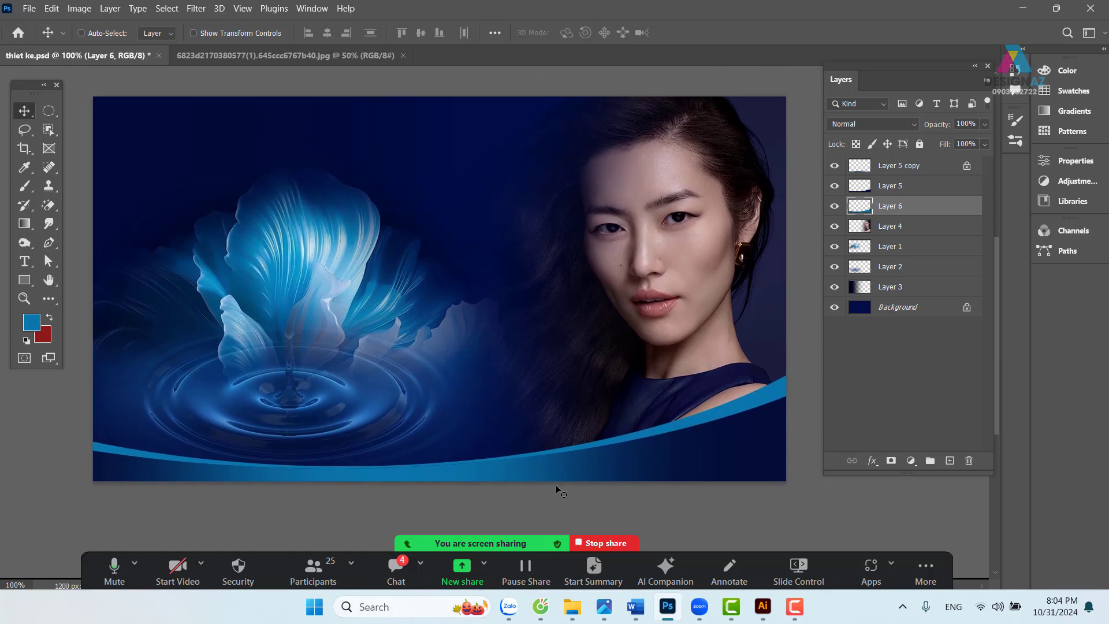
# - Open gold-background.jpg from E:\PHOTOSHOP\GTpts\...\bài 2 giầy nam
pyautogui.hotkey('ctrl', 'o')
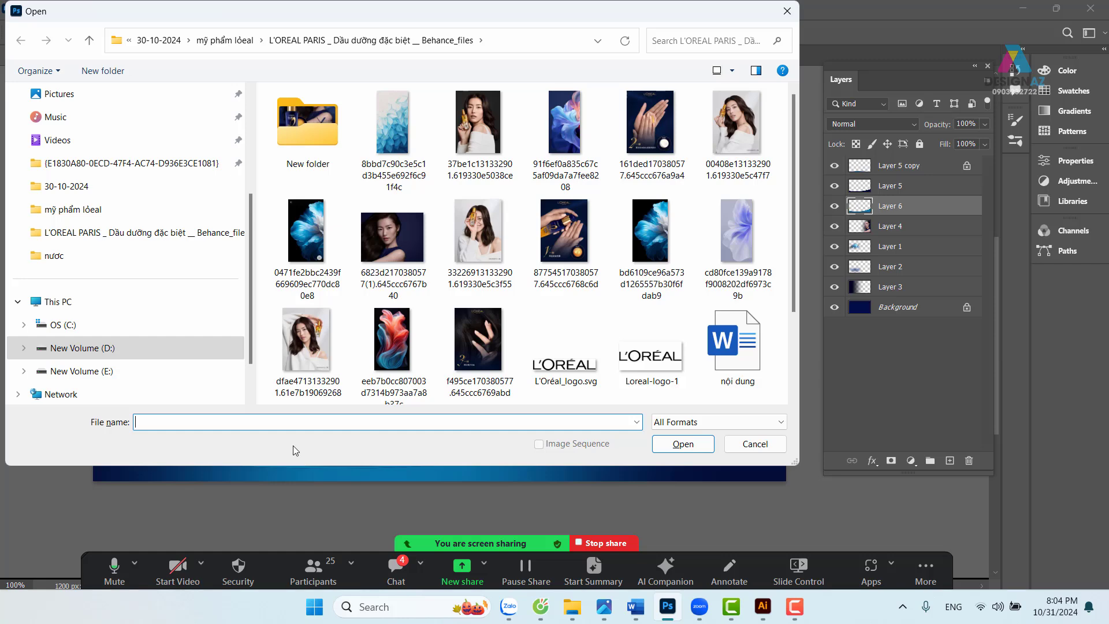
pyautogui.click(133, 372)
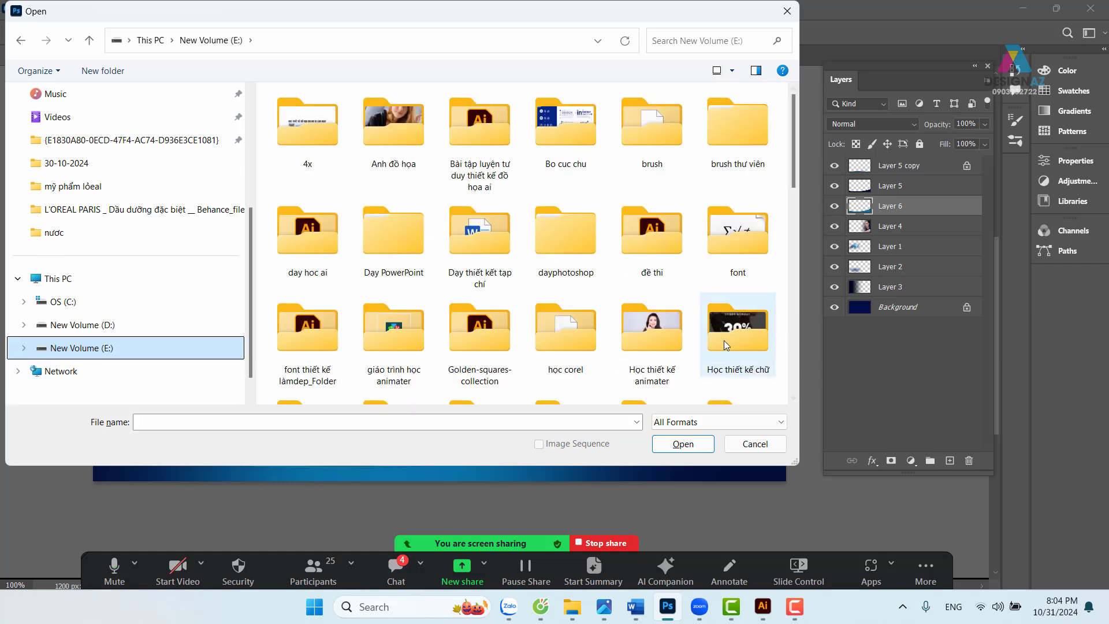
pyautogui.scroll(-5, 626, 323)
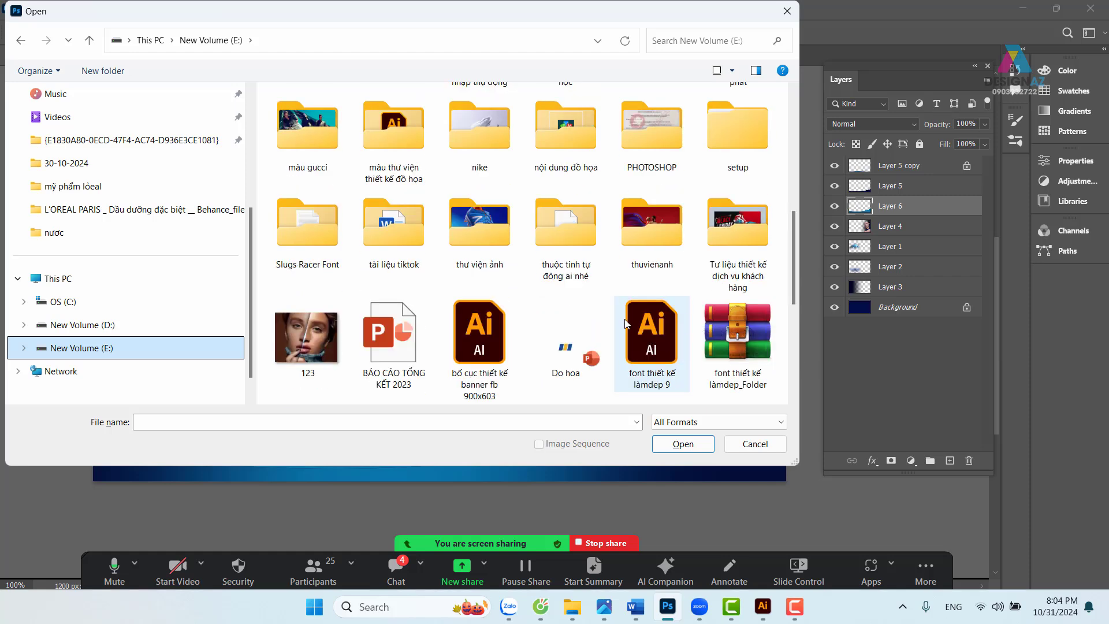
pyautogui.scroll(-2, 606, 332)
pyautogui.scroll(2, 594, 341)
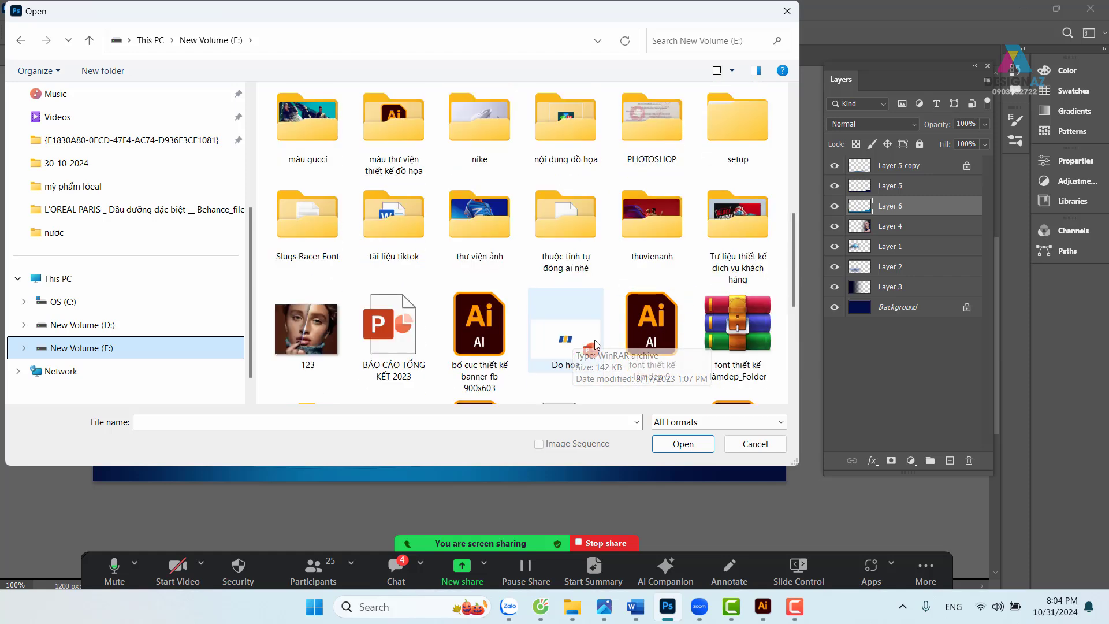
pyautogui.doubleClick(657, 128)
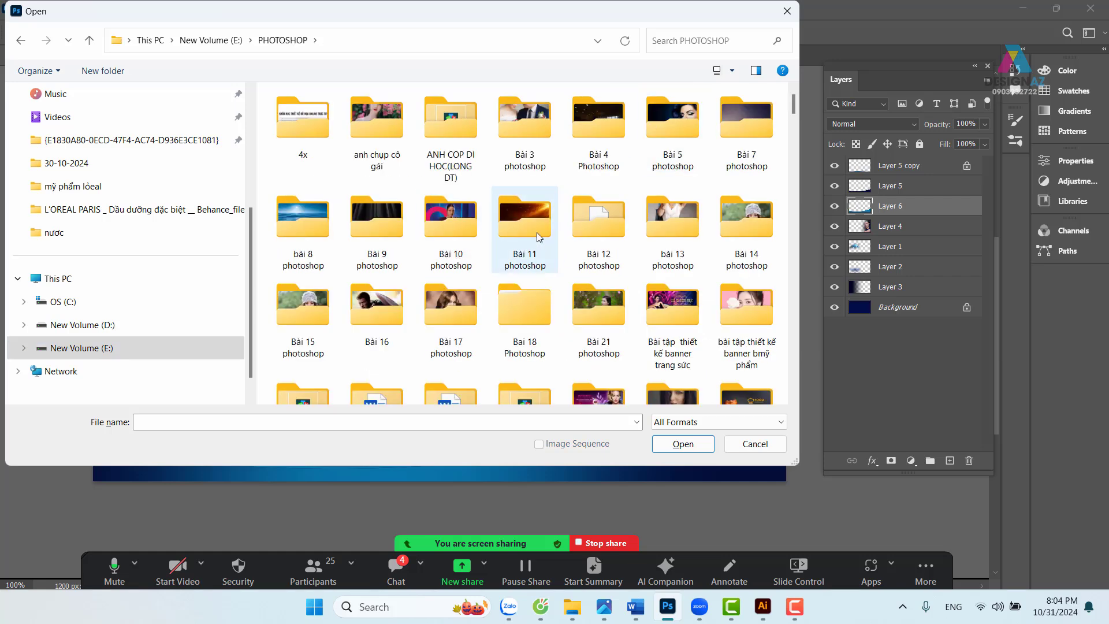
pyautogui.scroll(-2, 539, 274)
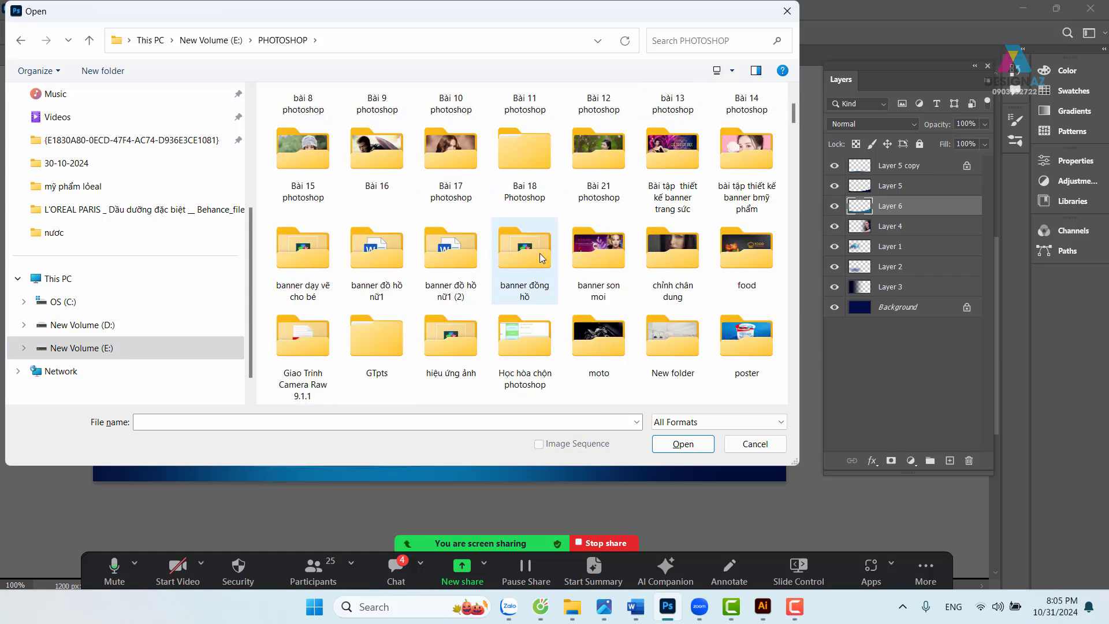
pyautogui.click(539, 253)
pyautogui.press('g')
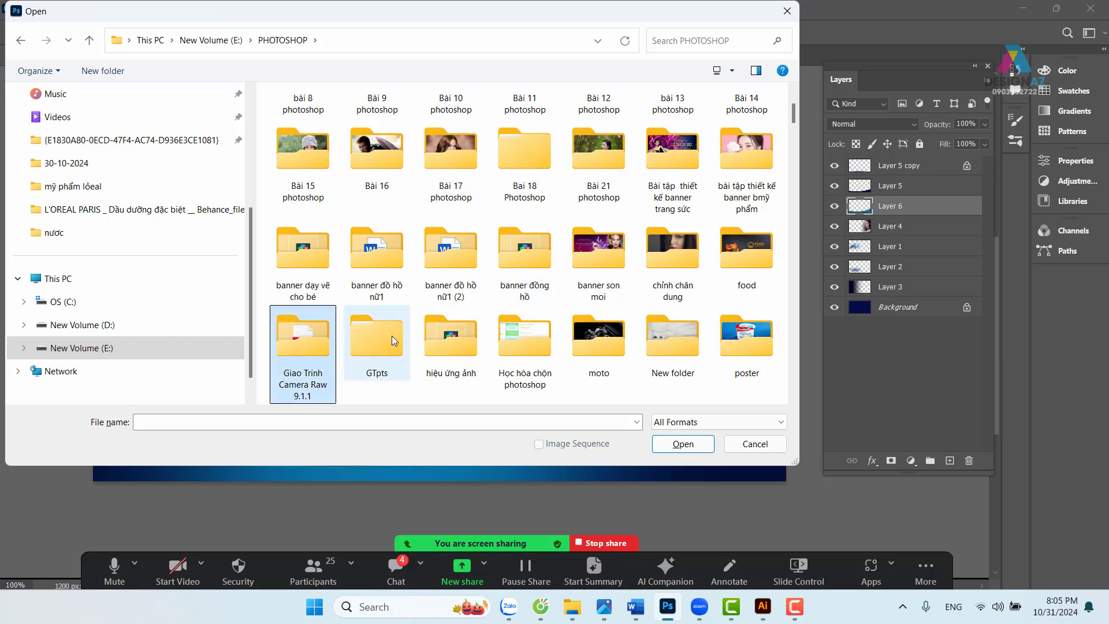
pyautogui.doubleClick(393, 341)
pyautogui.doubleClick(396, 114)
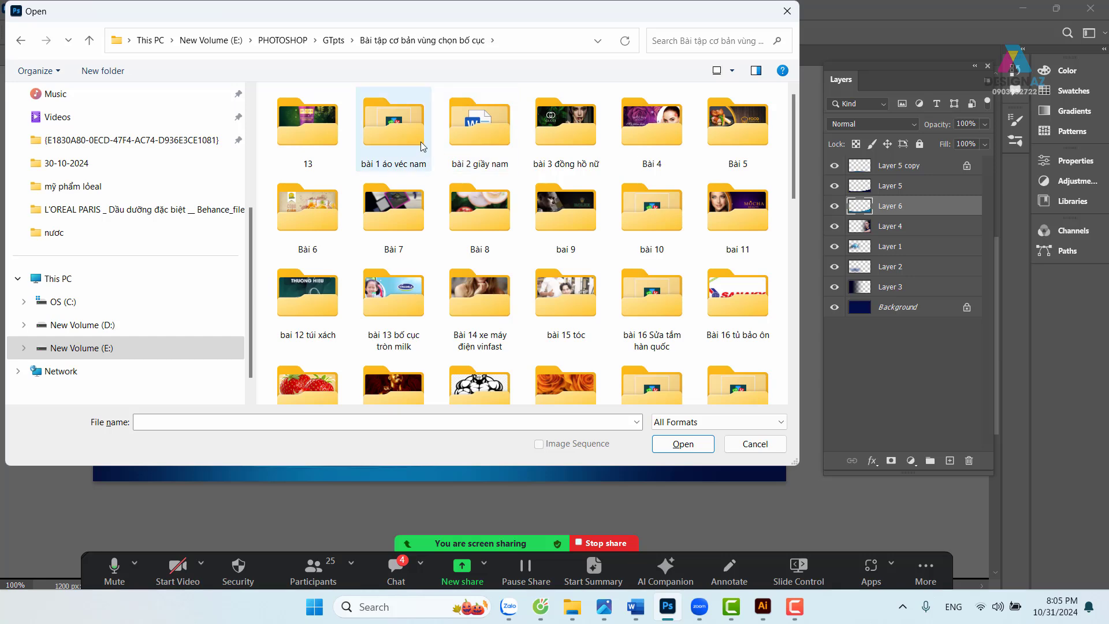
pyautogui.doubleClick(479, 129)
pyautogui.click(308, 240)
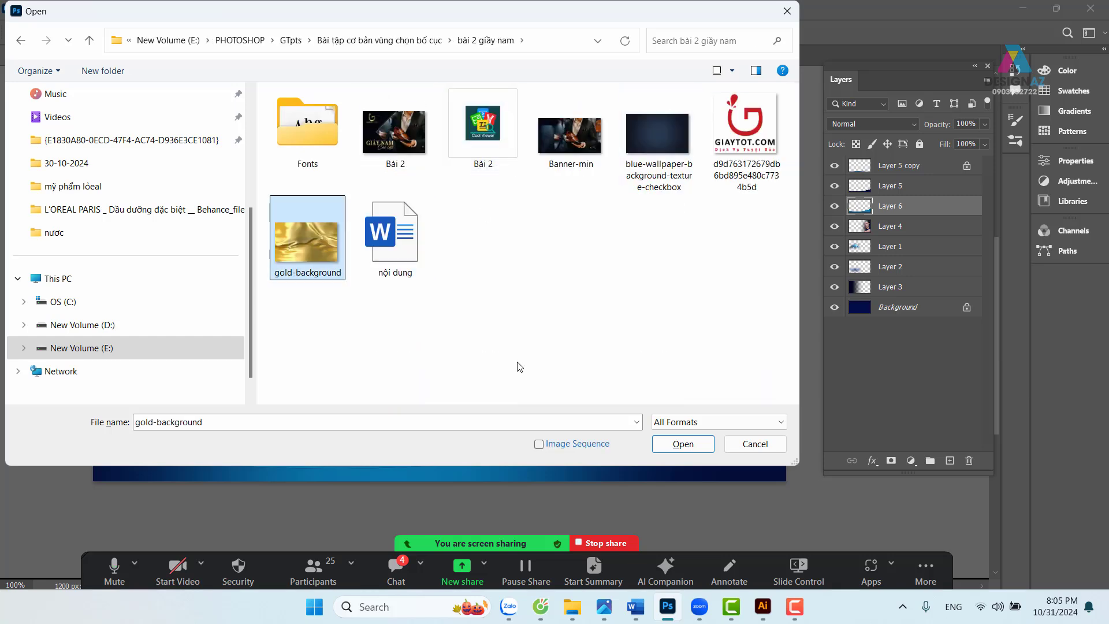
pyautogui.click(682, 443)
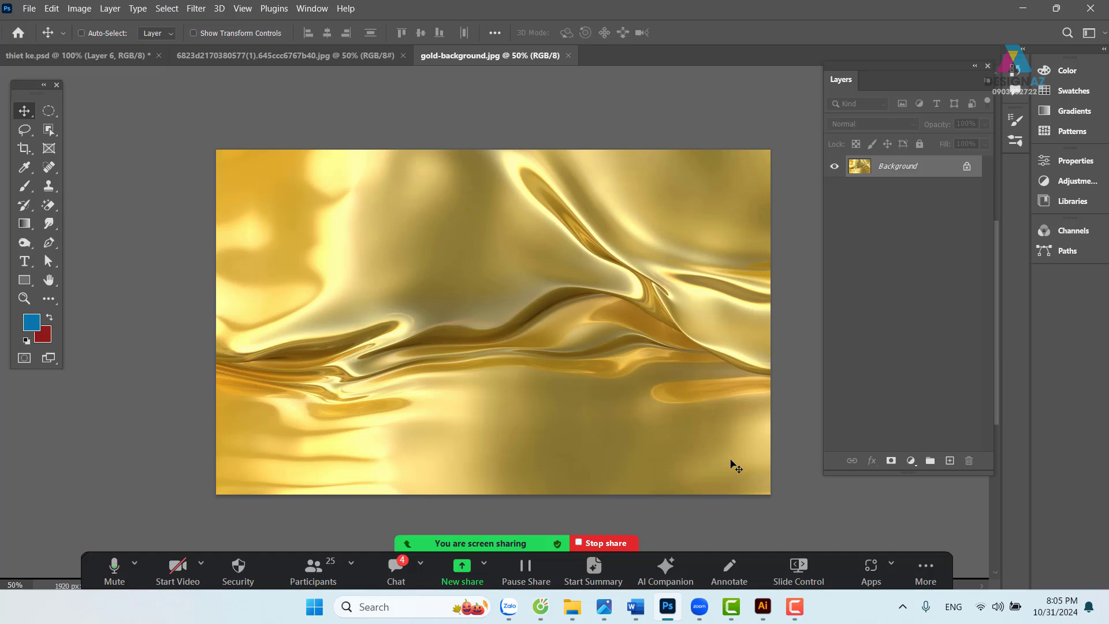
# - Close the portrait file and paste the full gold texture into the banner, clipped to Layer 6
pyautogui.click(313, 57)
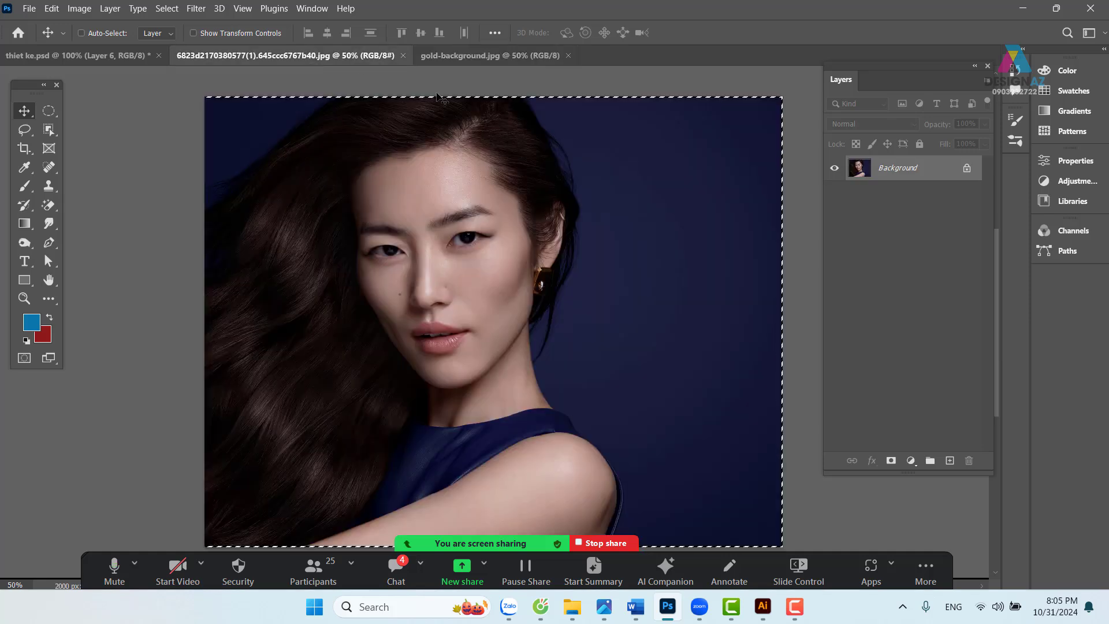
pyautogui.click(402, 56)
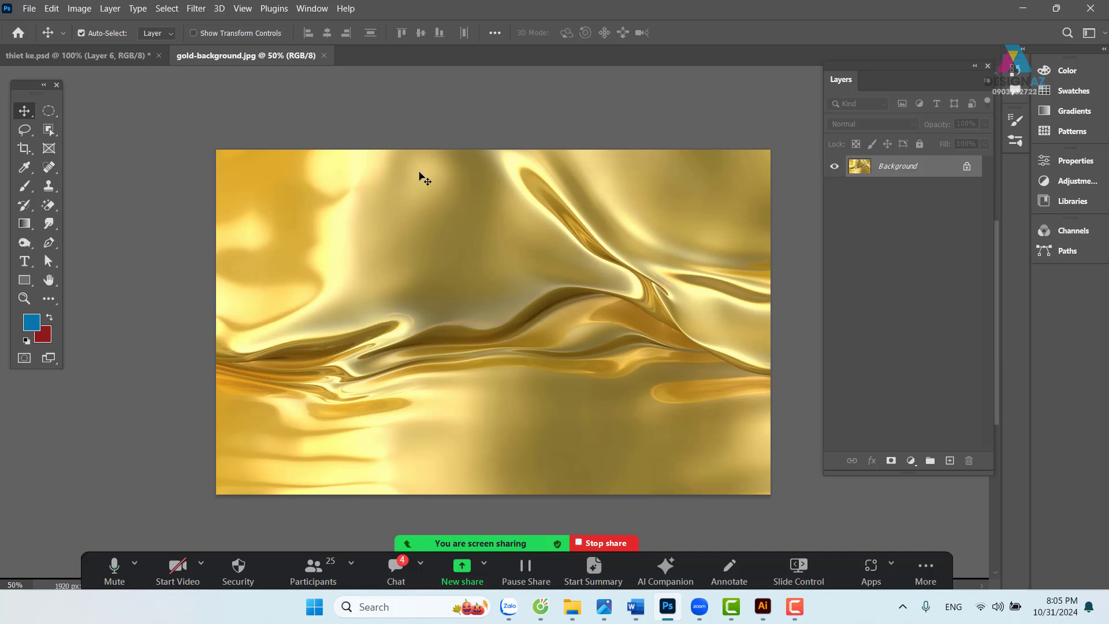
pyautogui.hotkey('ctrl', 'a')
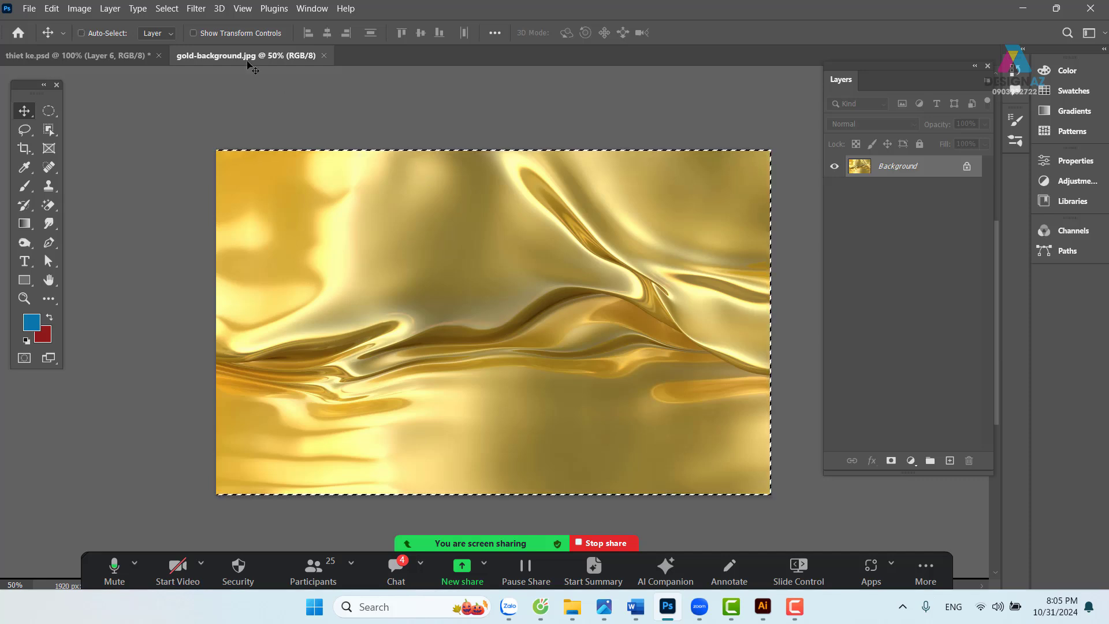
pyautogui.click(108, 55)
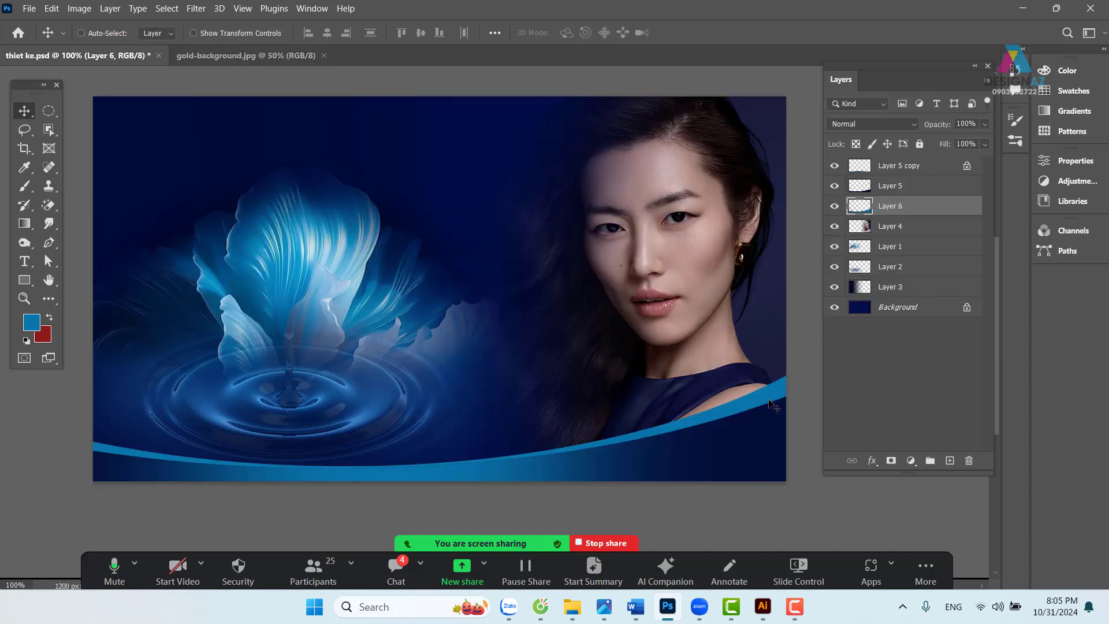
pyautogui.rightClick(769, 392)
pyautogui.click(791, 400)
pyautogui.moveTo(772, 397); pyautogui.dragTo(771, 372)
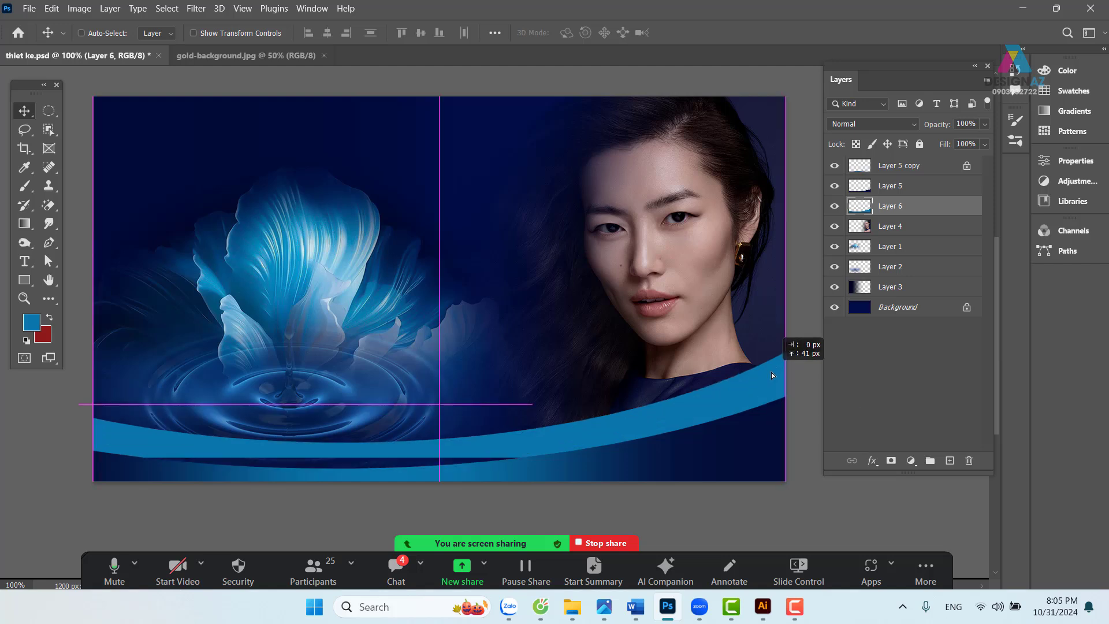
pyautogui.hotkey('ctrl', 'z')
pyautogui.hotkey('ctrl', 'v')
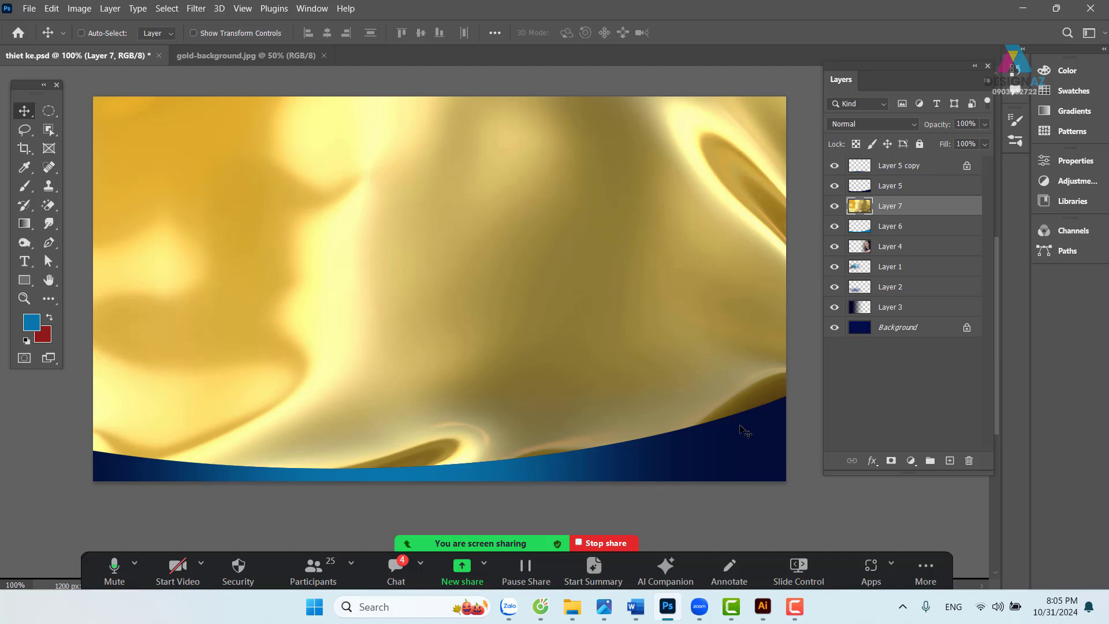
pyautogui.hotkey('ctrl', 'alt', 'g')
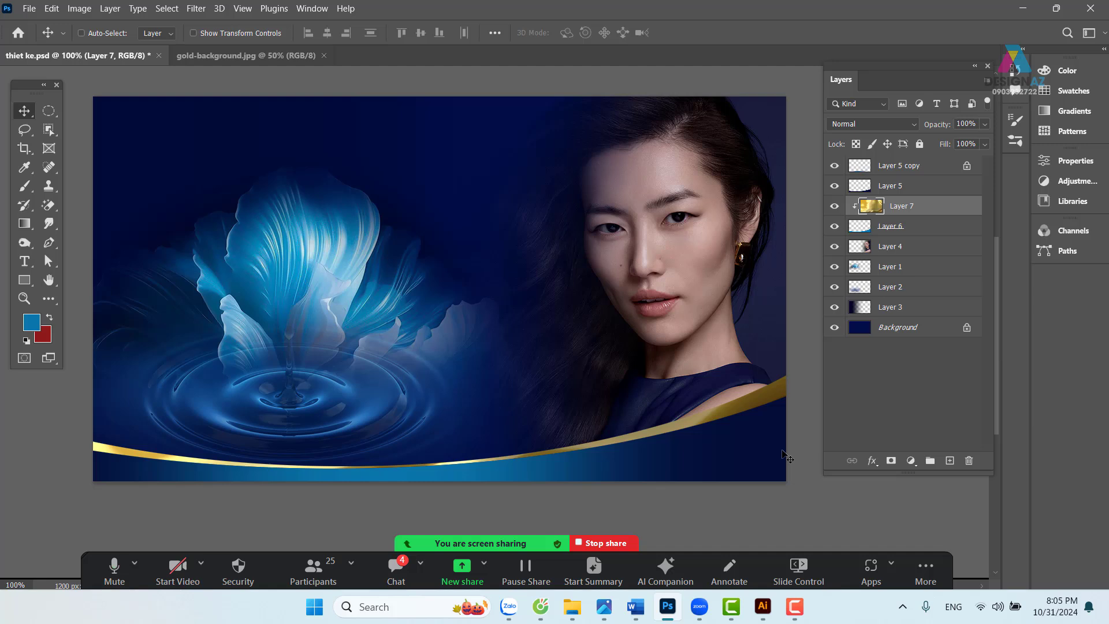
pyautogui.moveTo(551, 376); pyautogui.dragTo(534, 335)
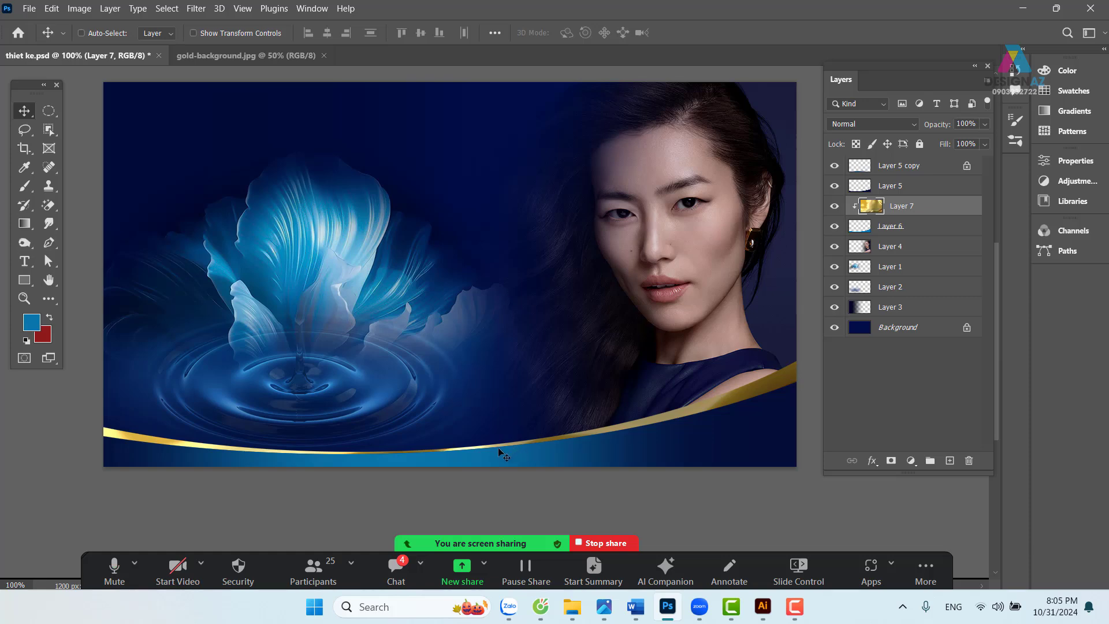
pyautogui.moveTo(501, 450); pyautogui.dragTo(556, 445)
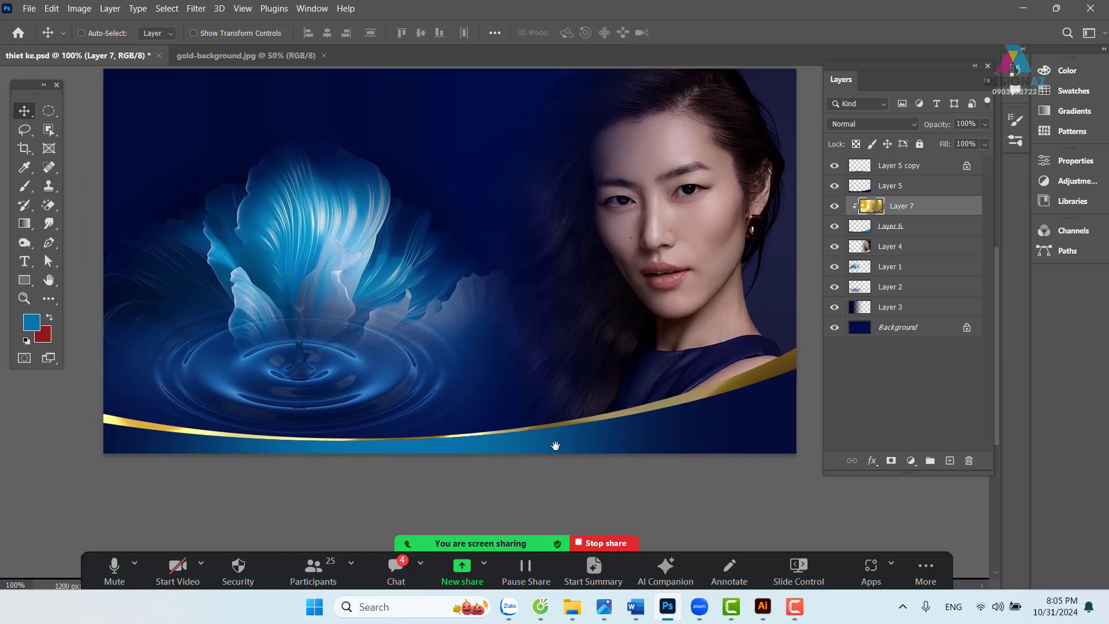
# - Load Layer 5's wave outline, add Layer 8 at the top, and sample the banner's navy
pyautogui.rightClick(717, 419)
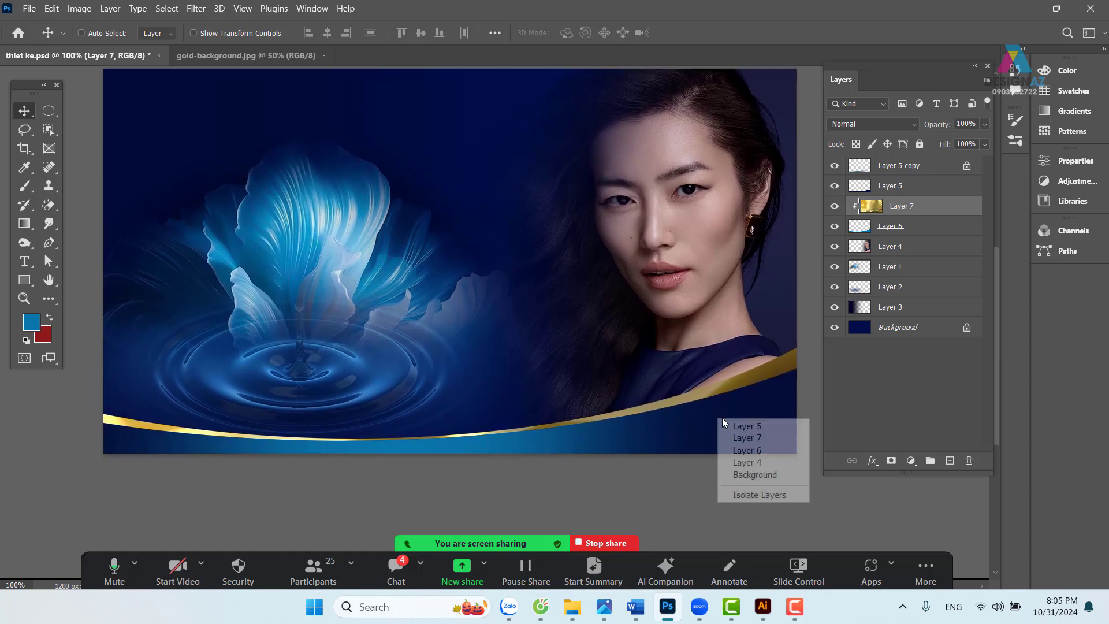
pyautogui.click(744, 427)
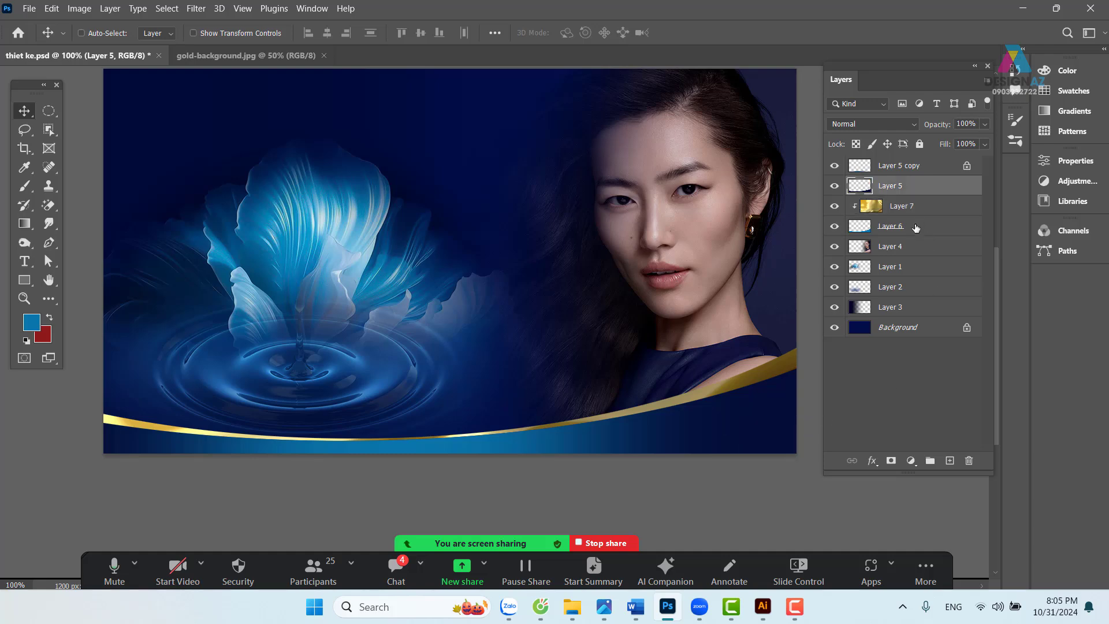
pyautogui.keyDown('ctrl'); pyautogui.click(860, 186); pyautogui.keyUp('ctrl')
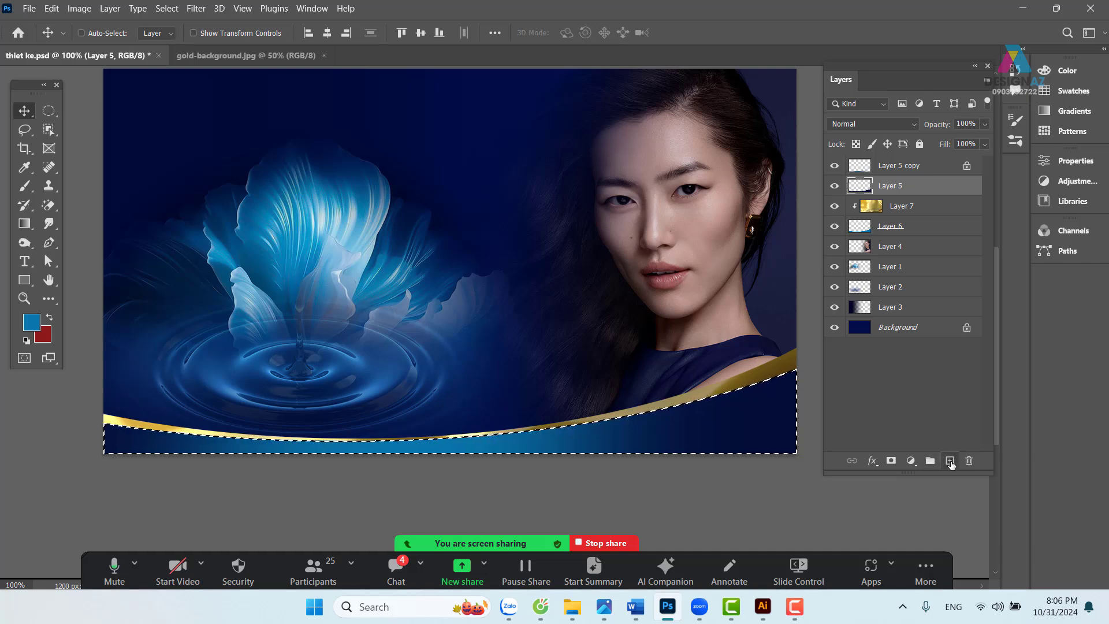
pyautogui.click(950, 463)
pyautogui.press('i')
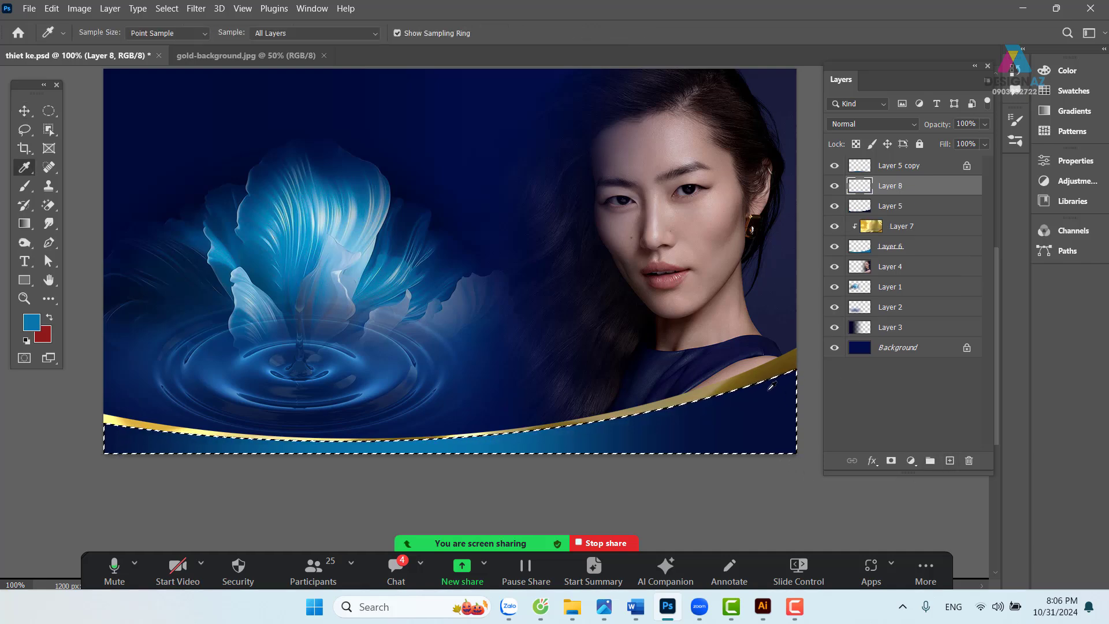
pyautogui.click(770, 387)
pyautogui.click(25, 110)
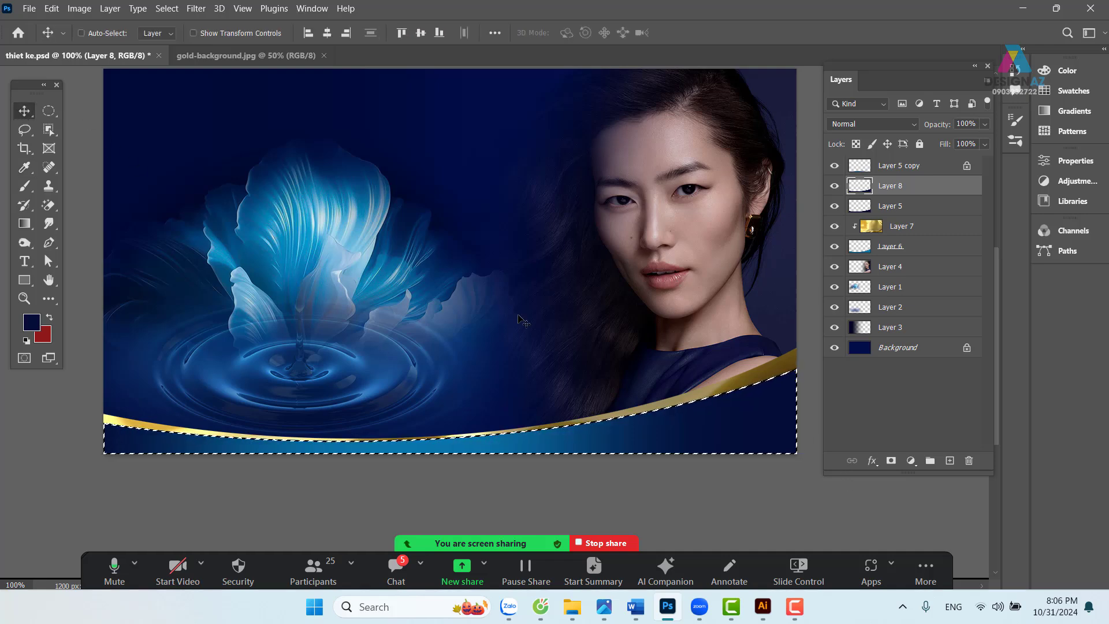
pyautogui.hotkey('ctrl', ']')
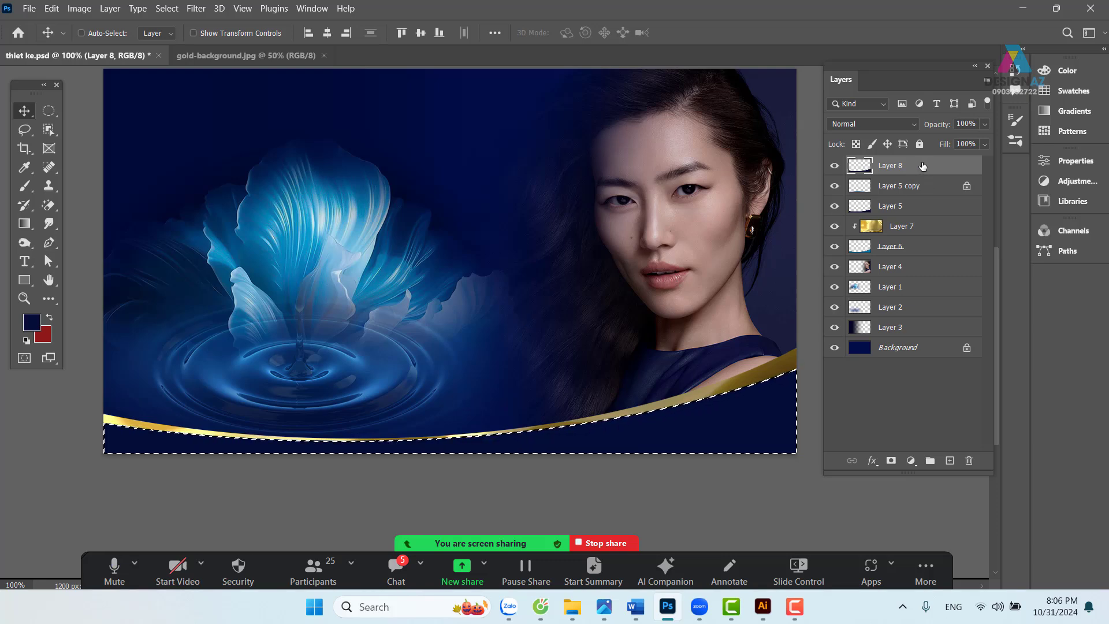
# - Feather the selection by 10 px, then clear the selection
pyautogui.press('m')
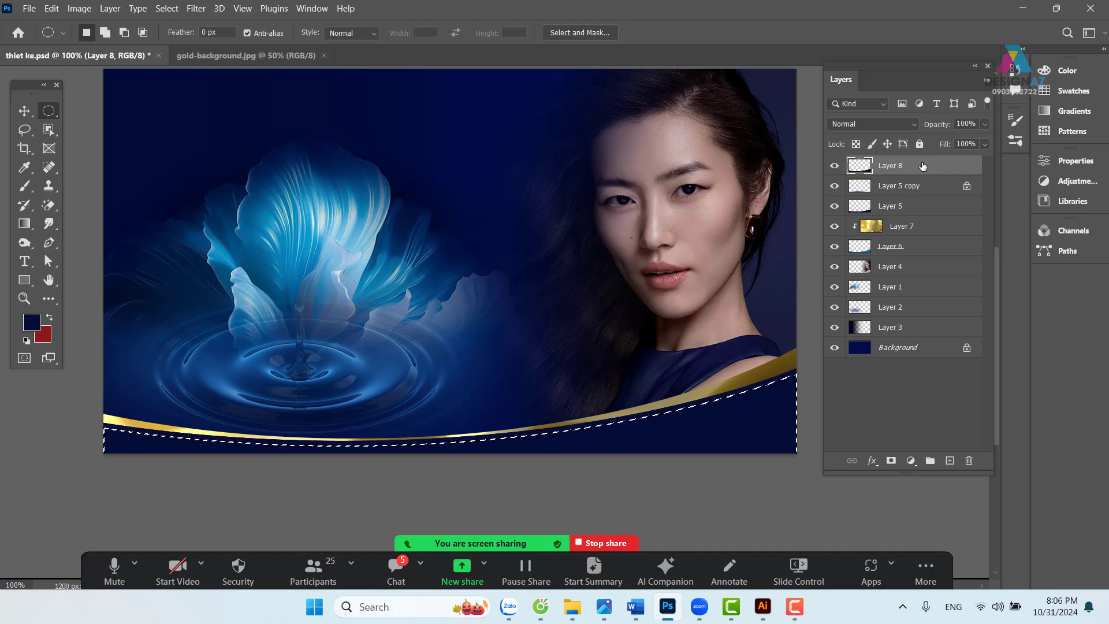
pyautogui.hotkey('shift', 'F6')
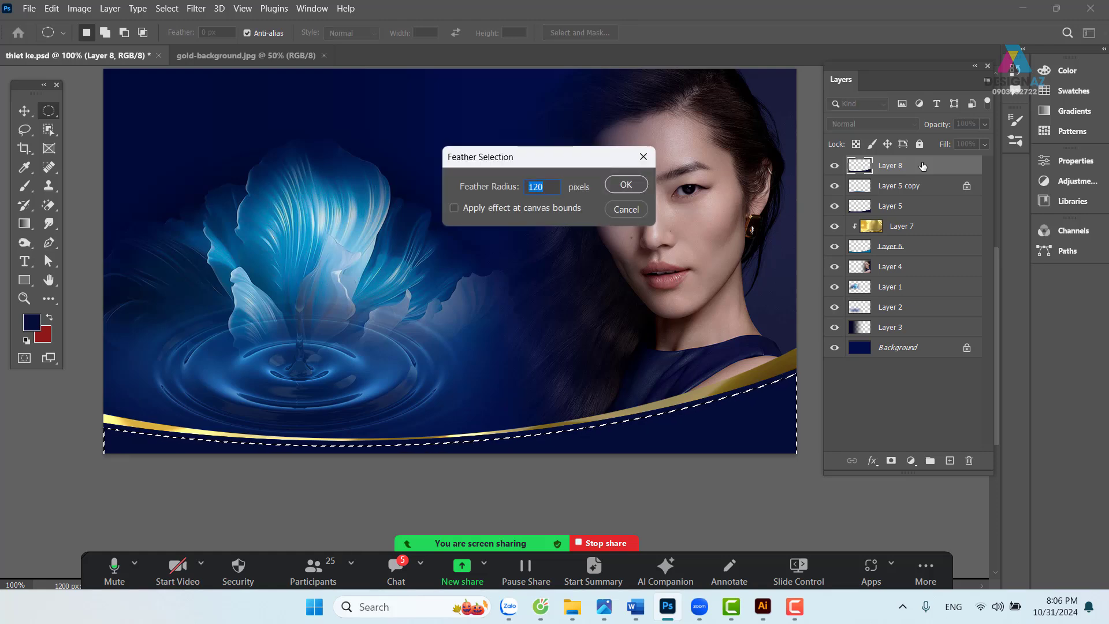
pyautogui.write('10')
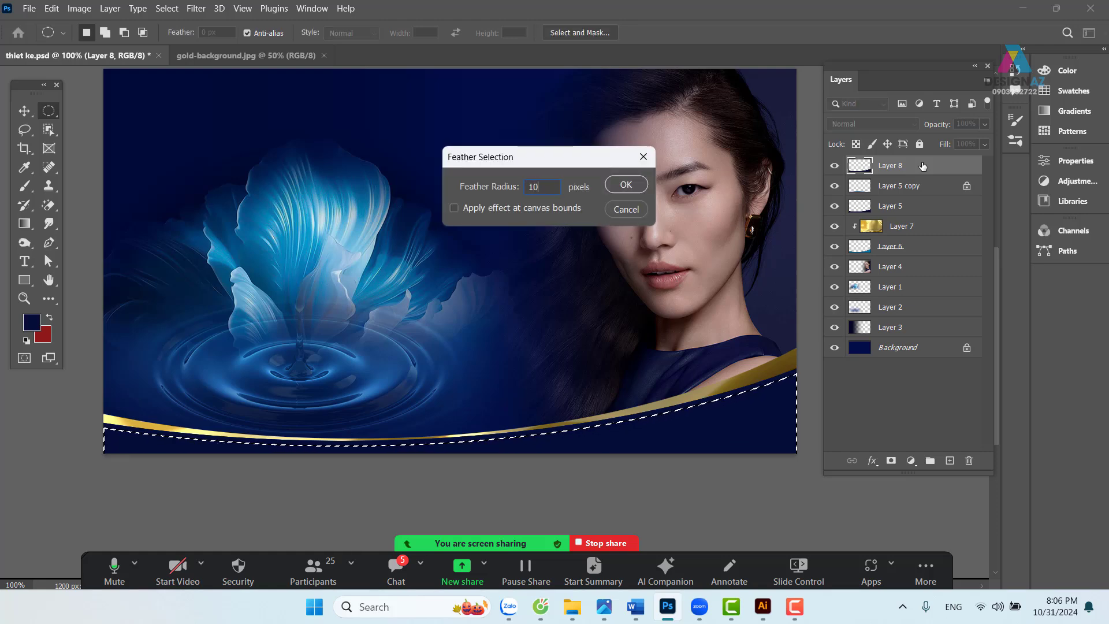
pyautogui.press('Return')
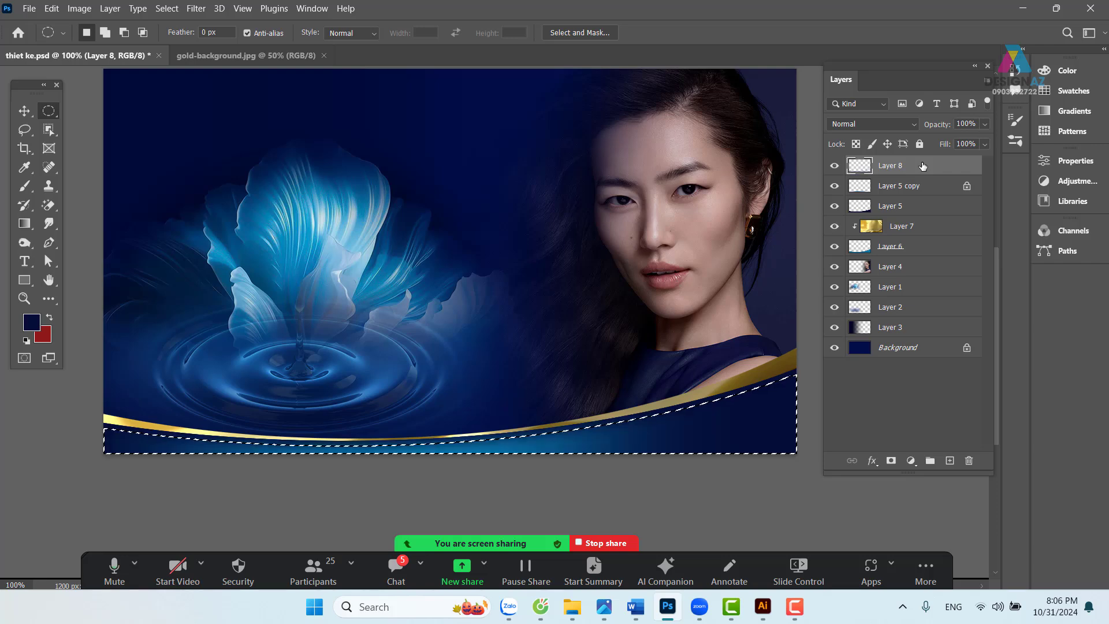
pyautogui.press('v')
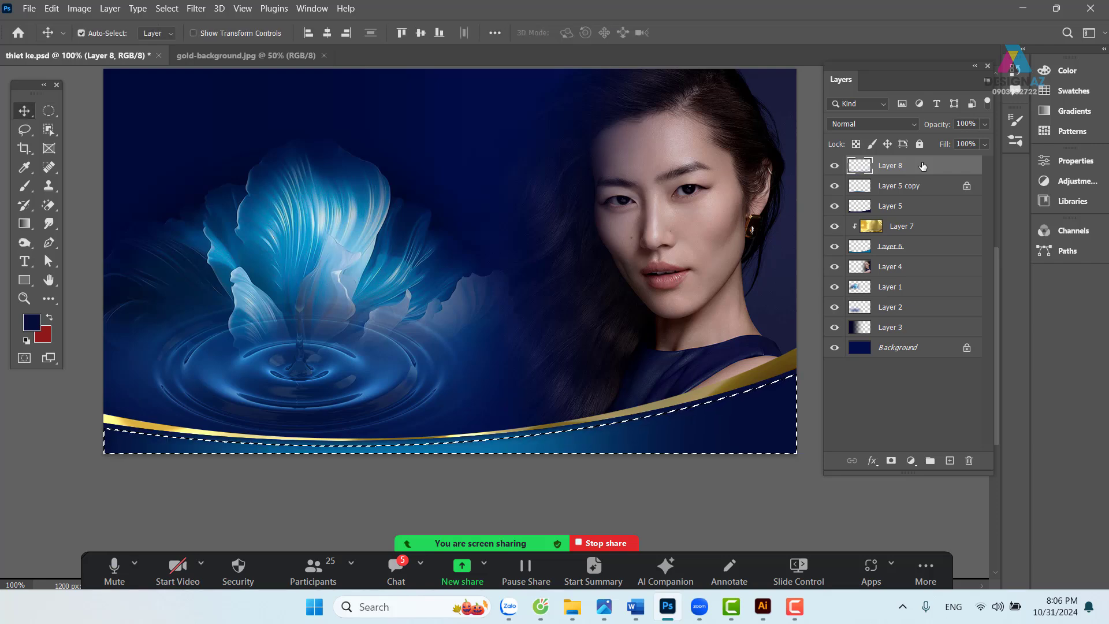
pyautogui.hotkey('ctrl', 'd')
# - Nudge the Layer 8 navy shading slightly downward
pyautogui.press('m')
pyautogui.press('v')
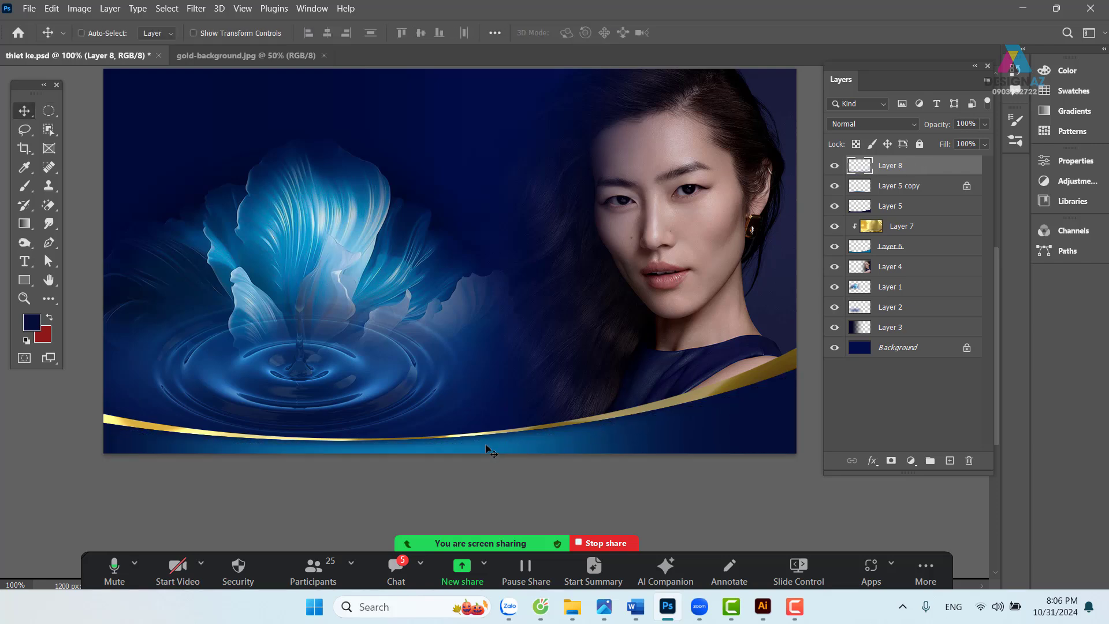
pyautogui.moveTo(484, 438)
pyautogui.mouseDown()
pyautogui.moveTo(482, 450)
pyautogui.moveTo(481, 441)
pyautogui.mouseUp()
pyautogui.moveTo(638, 439); pyautogui.dragTo(616, 448)
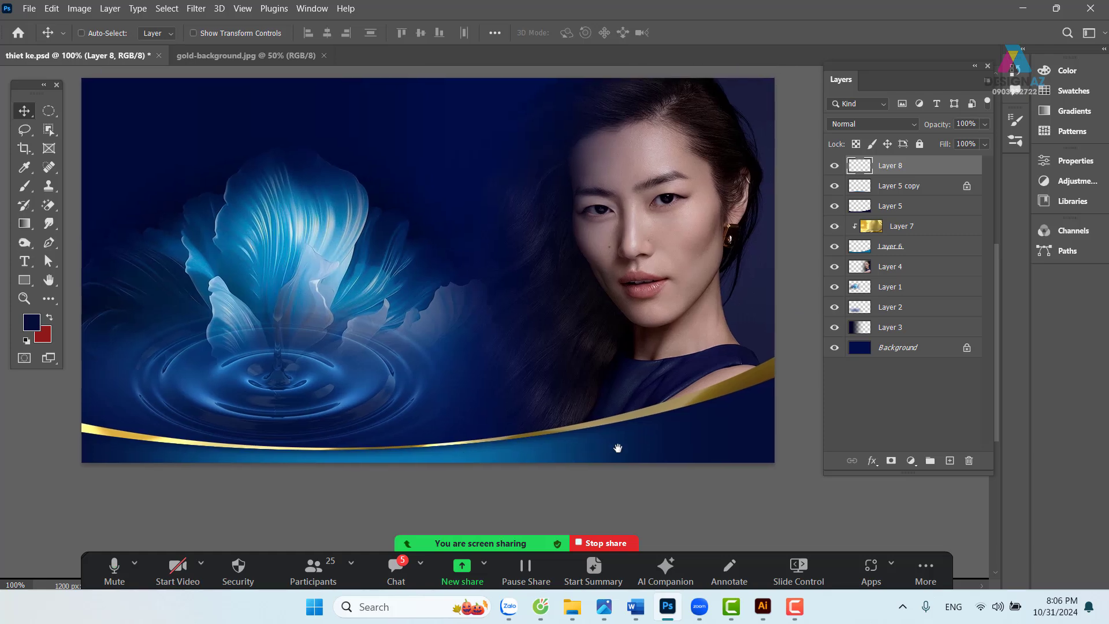
# - Scale Layer 7's gold texture down to about 63% and commit the transform
pyautogui.rightClick(742, 385)
pyautogui.click(756, 393)
pyautogui.moveTo(752, 390); pyautogui.dragTo(737, 370)
pyautogui.hotkey('ctrl', 'z')
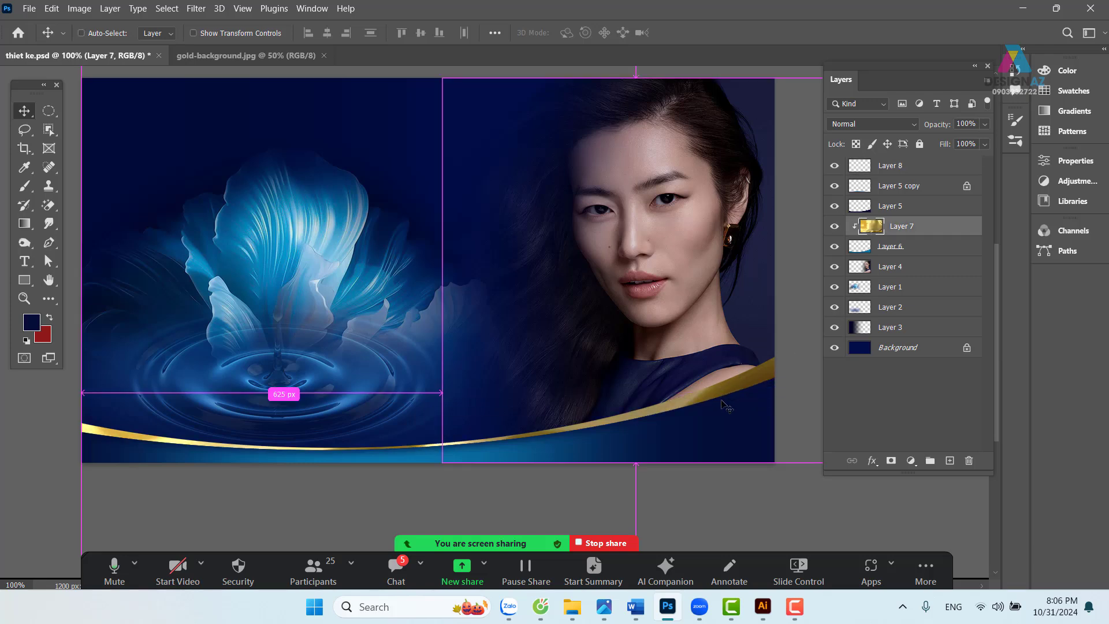
pyautogui.hotkey('ctrl', 't')
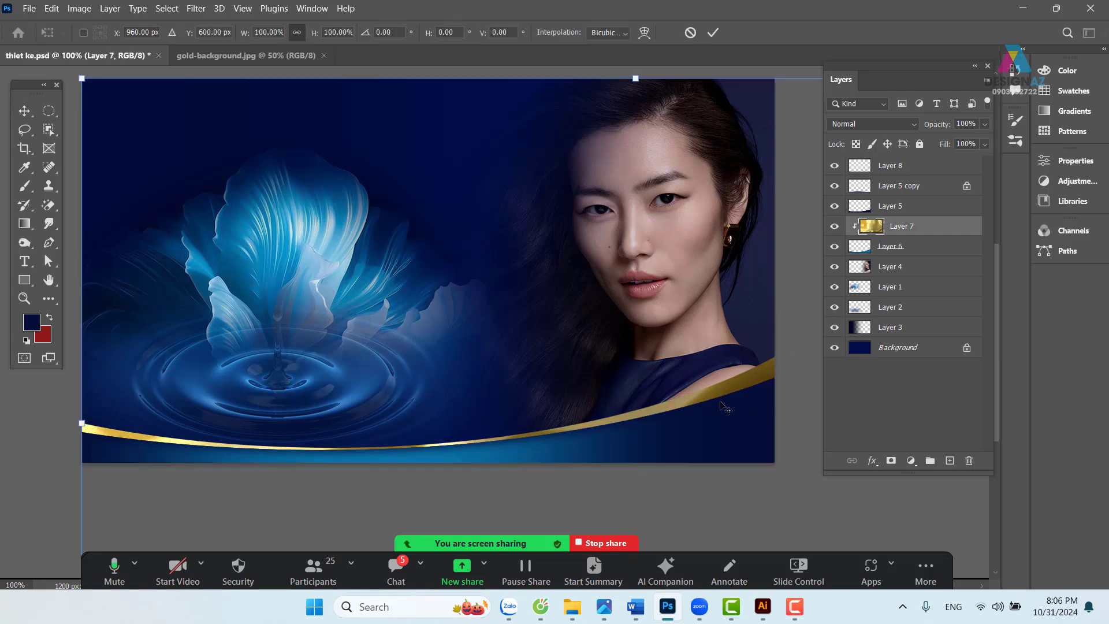
pyautogui.hotkey('ctrl', '-')
pyautogui.hotkey('ctrl', '-')
pyautogui.hotkey('ctrl', '-')
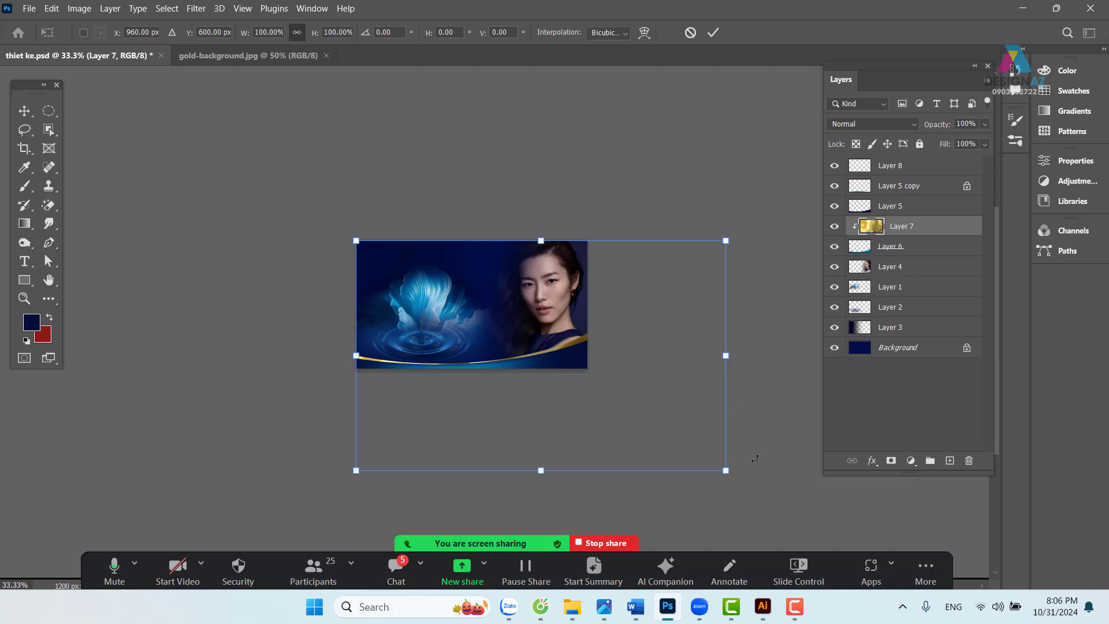
pyautogui.moveTo(725, 471); pyautogui.dragTo(650, 423)
pyautogui.hotkey('ctrl', '+')
pyautogui.hotkey('ctrl', '+')
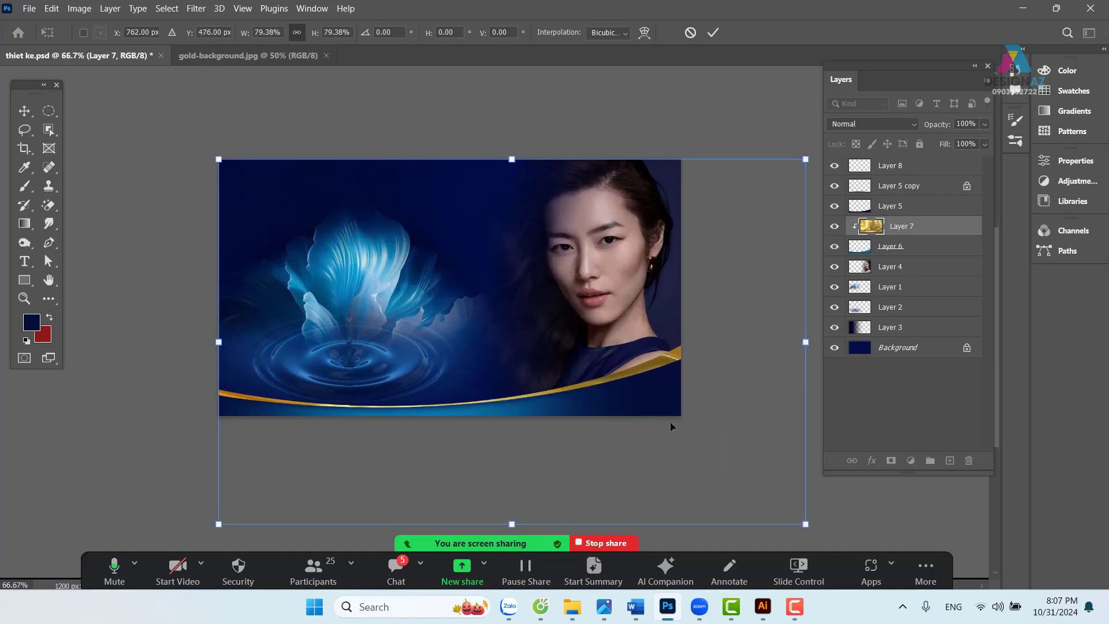
pyautogui.moveTo(799, 516); pyautogui.dragTo(705, 422)
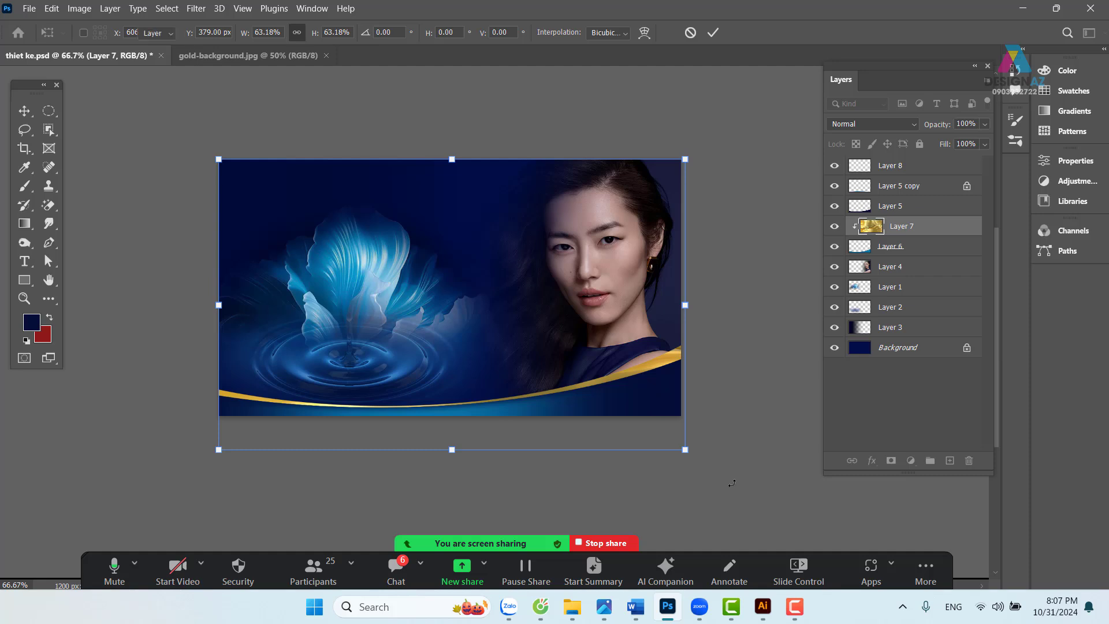
pyautogui.press('Return')
# - Return to 100% zoom, recentre the banner, and bring up the Open dialog
pyautogui.hotkey('ctrl', '1')
pyautogui.moveTo(578, 402); pyautogui.dragTo(596, 373)
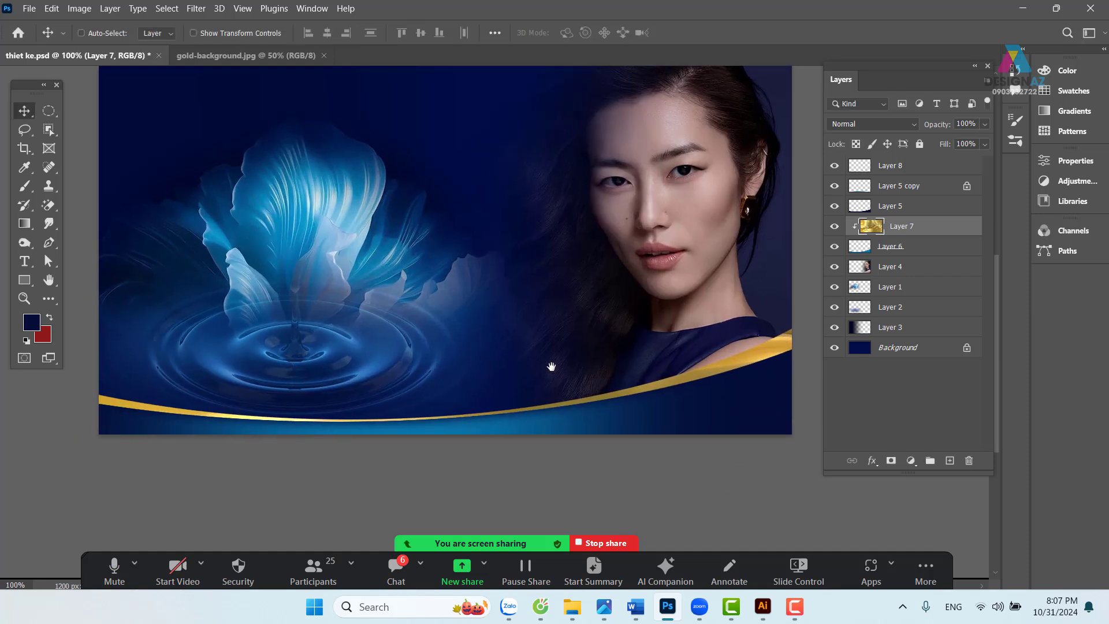
pyautogui.moveTo(477, 330); pyautogui.dragTo(482, 380)
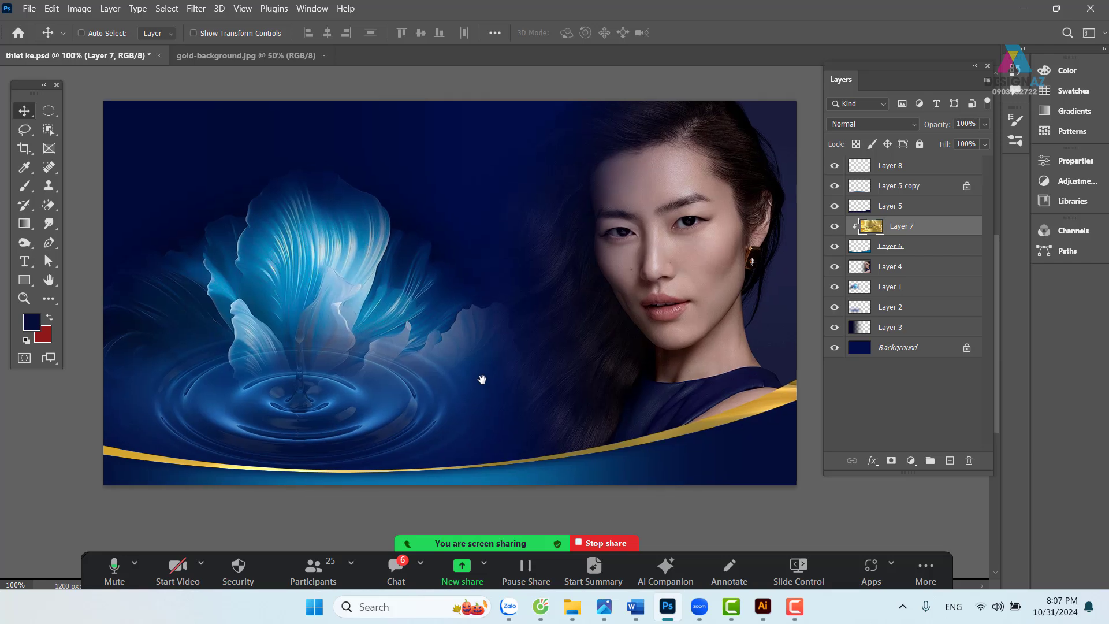
pyautogui.hotkey('ctrl', 'o')
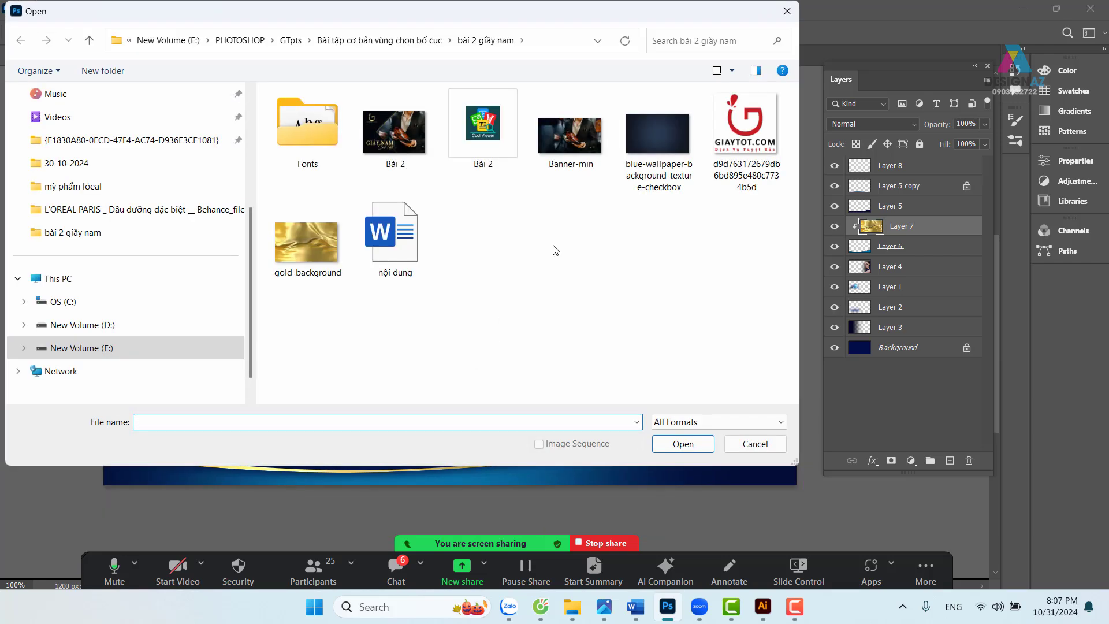
# - Paste the L'OREAL Behance files folder path and open Oil in Pearl PDP-3 copy
pyautogui.click(579, 617)
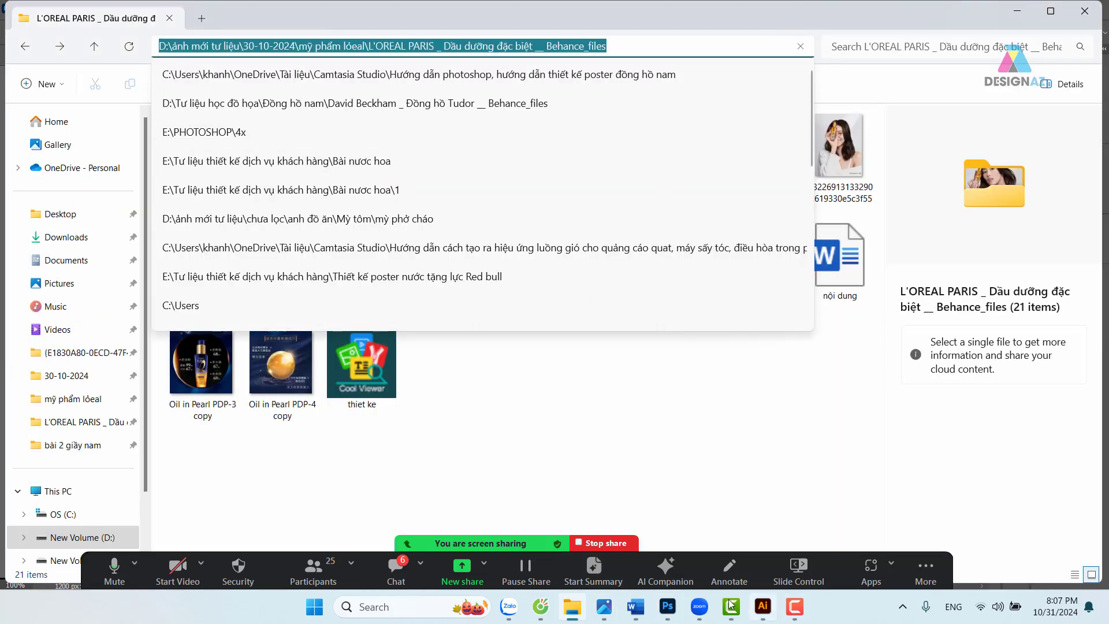
pyautogui.click(668, 606)
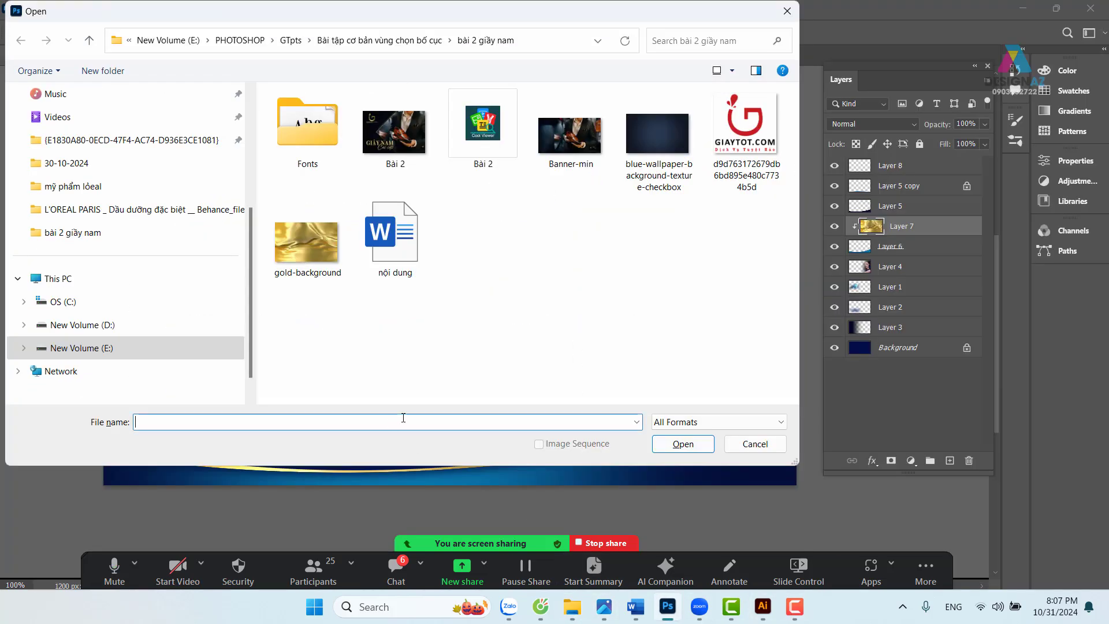
pyautogui.press('Return')
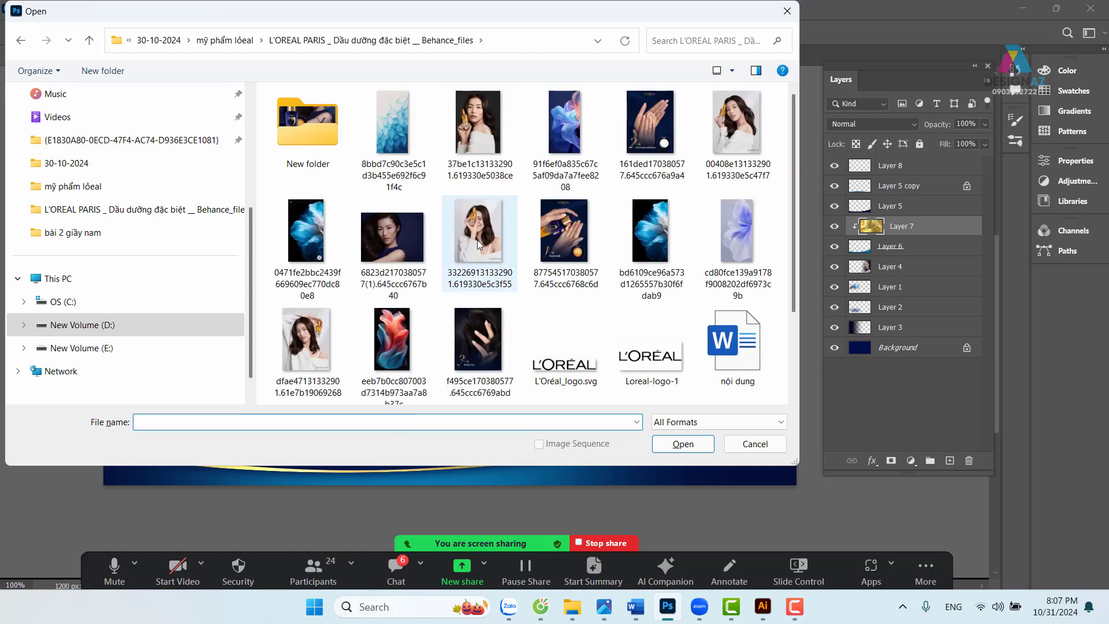
pyautogui.scroll(-2, 484, 240)
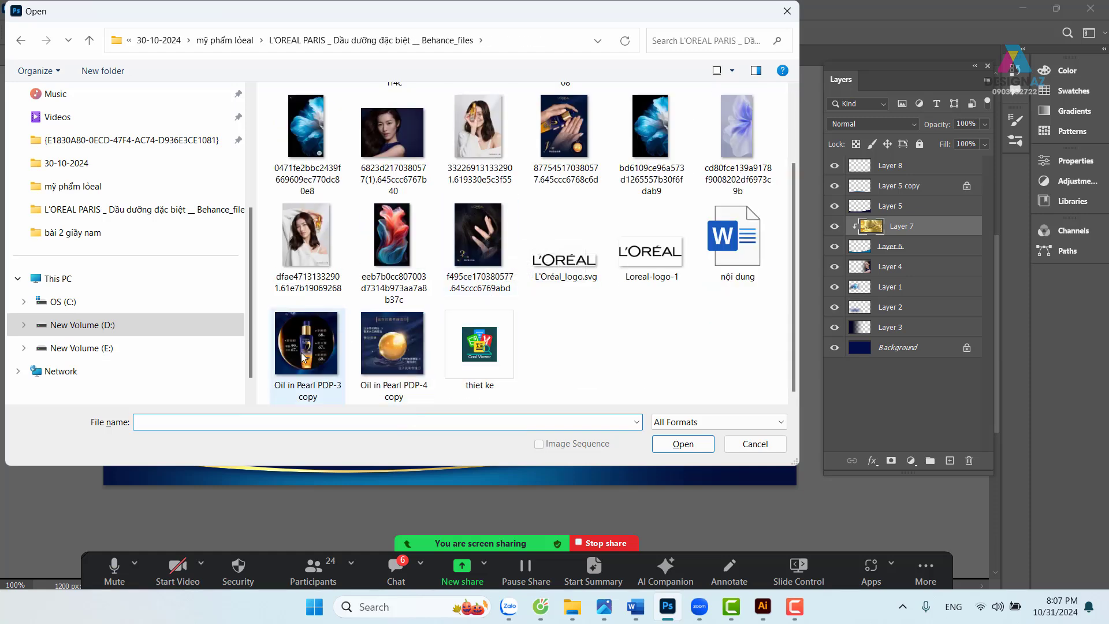
pyautogui.click(304, 356)
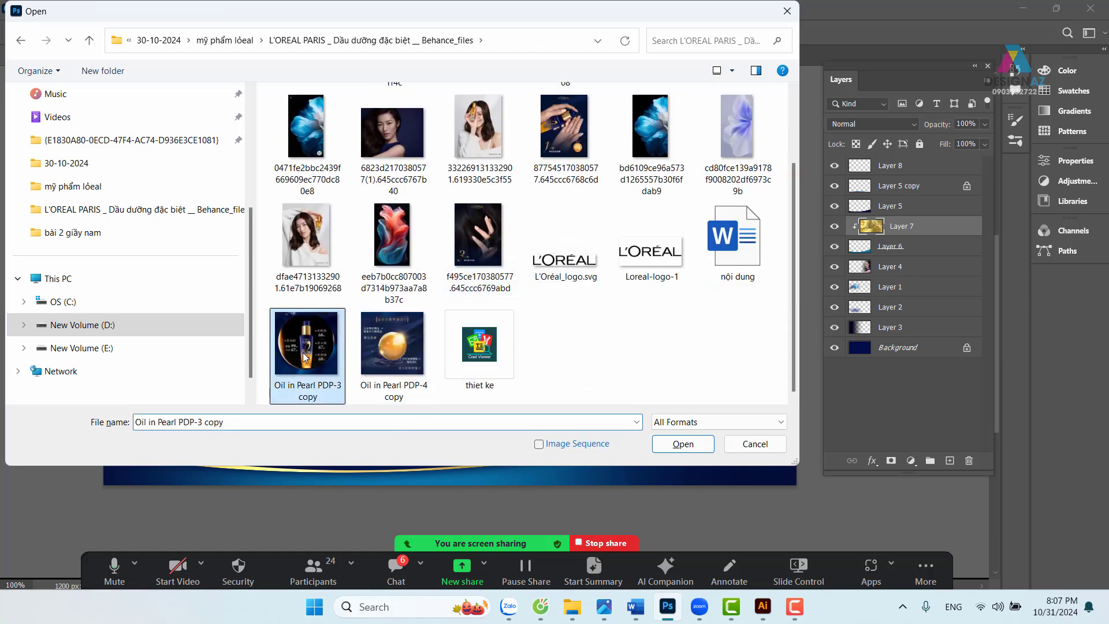
pyautogui.click(693, 446)
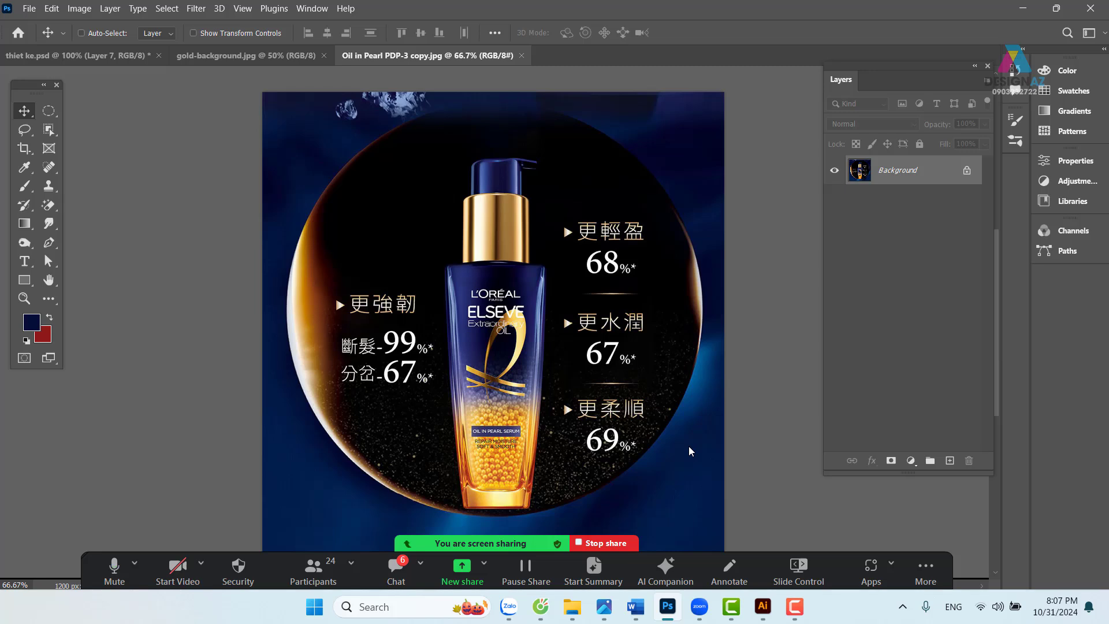
# - Zoom in on the serum bottle and pick the standard Pen Tool
pyautogui.hotkey('ctrl', '+')
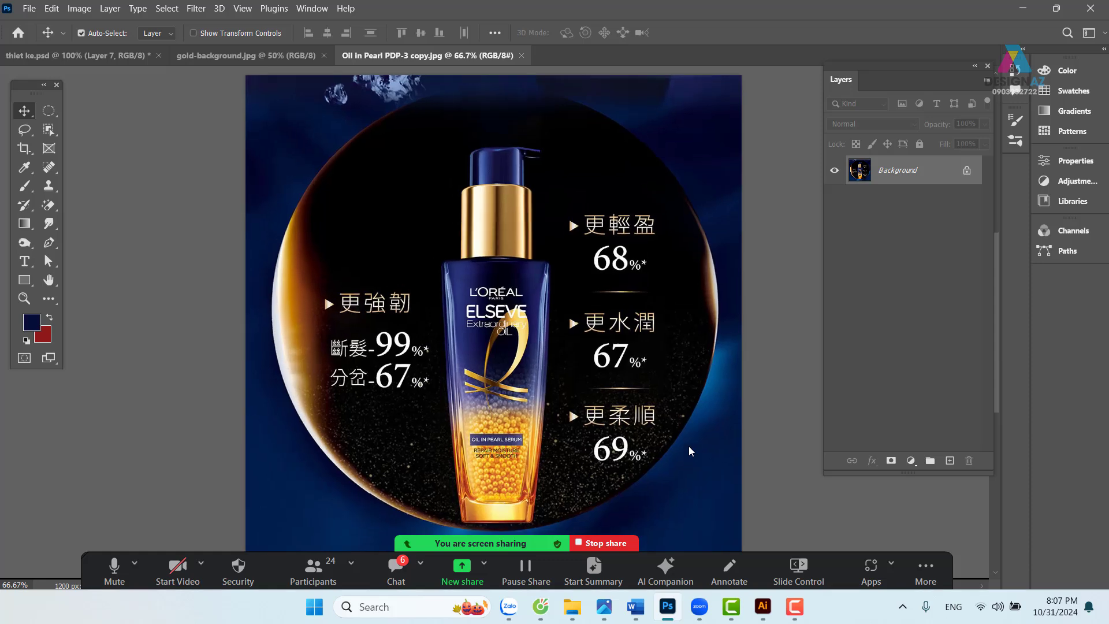
pyautogui.moveTo(576, 426); pyautogui.dragTo(583, 218)
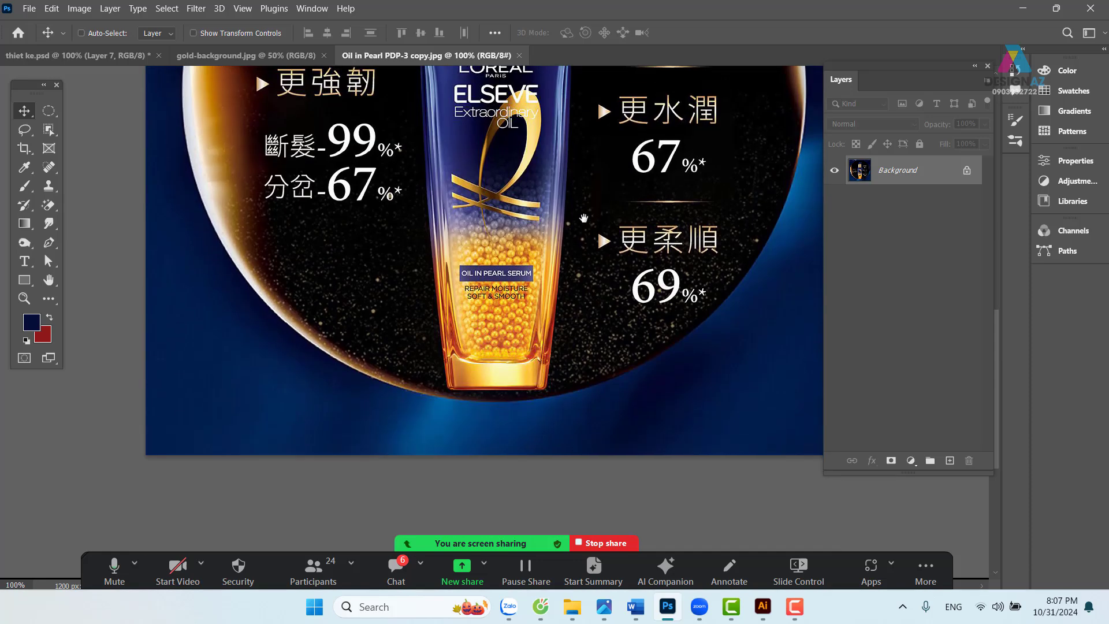
pyautogui.hotkey('ctrl', '+')
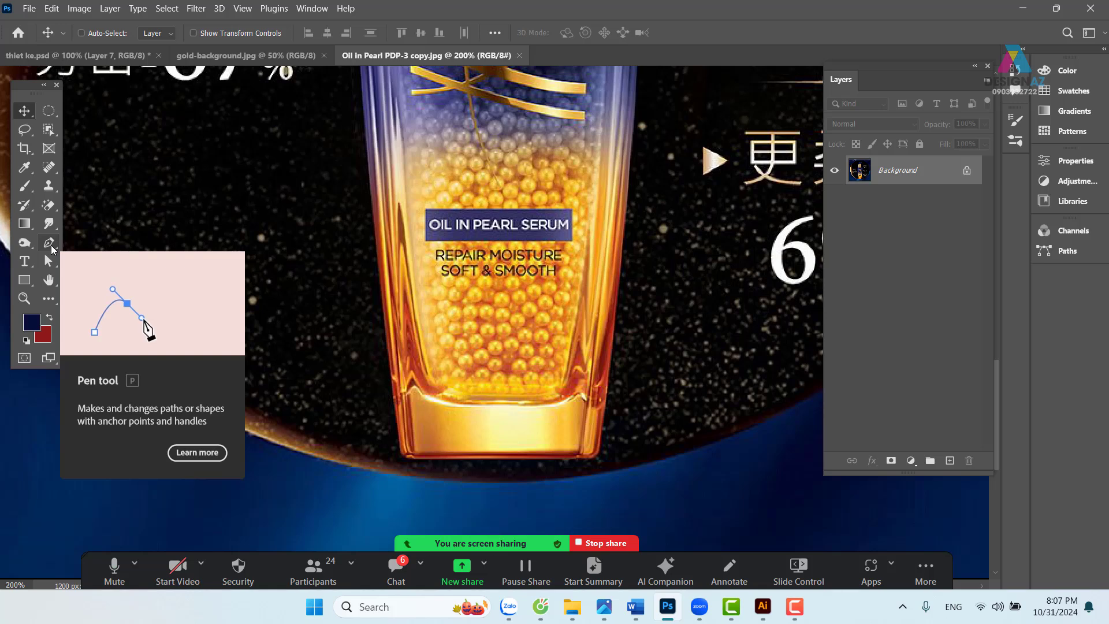
pyautogui.click(50, 245)
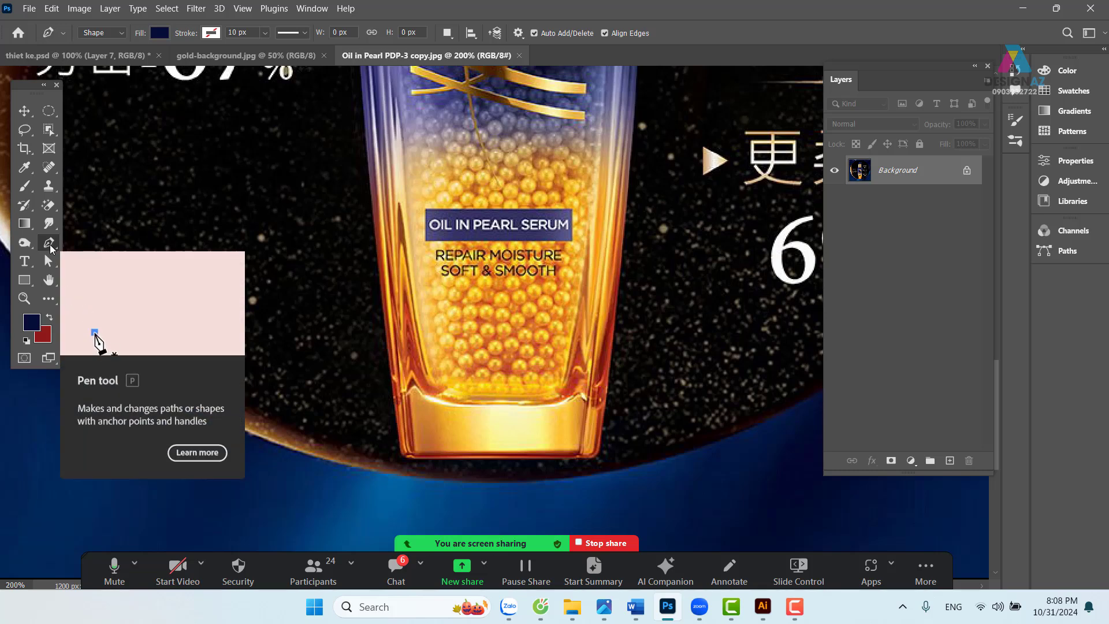
pyautogui.click(50, 245)
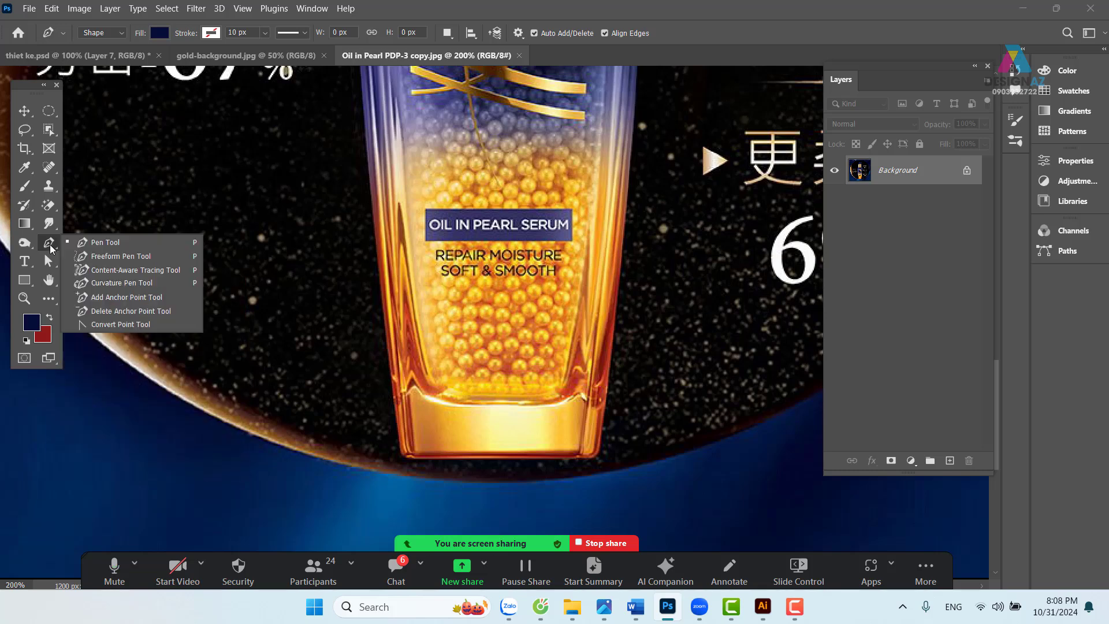
pyautogui.click(104, 240)
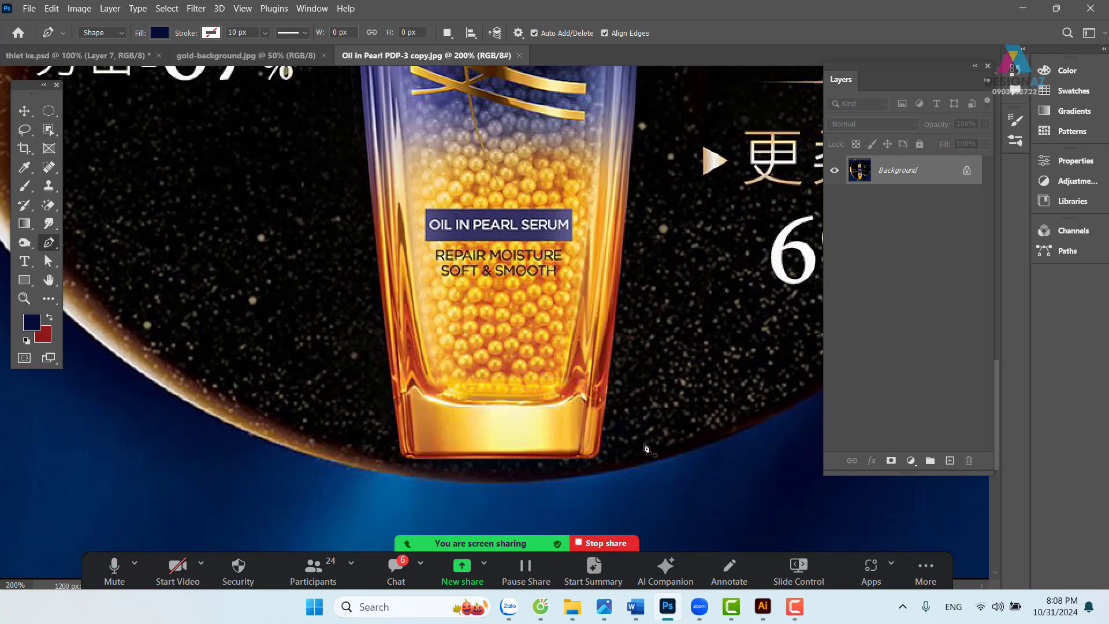
# - Magnify the bottle base and switch the Pen Tool from Shape to Path mode
pyautogui.hotkey('ctrl', '+')
pyautogui.moveTo(578, 426); pyautogui.dragTo(533, 269)
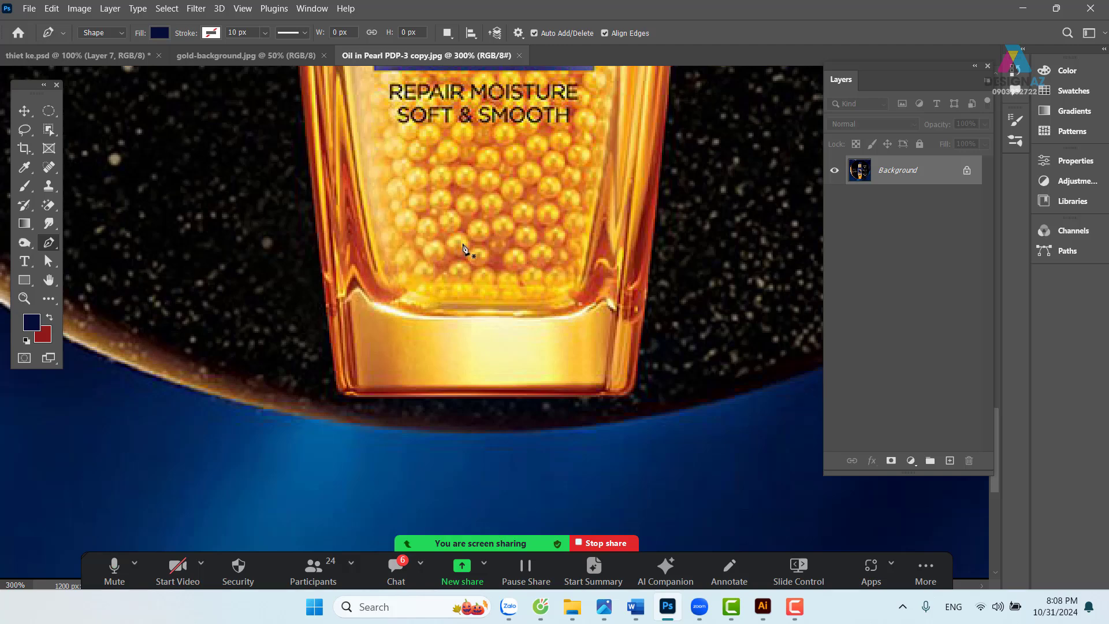
pyautogui.click(118, 33)
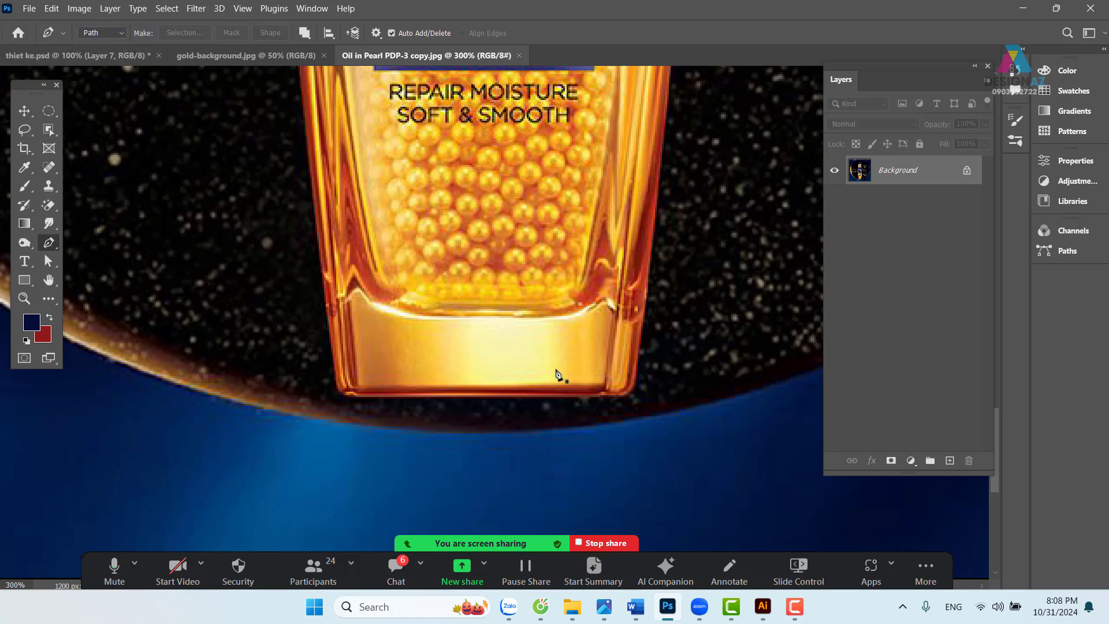
pyautogui.hotkey('ctrl', '+')
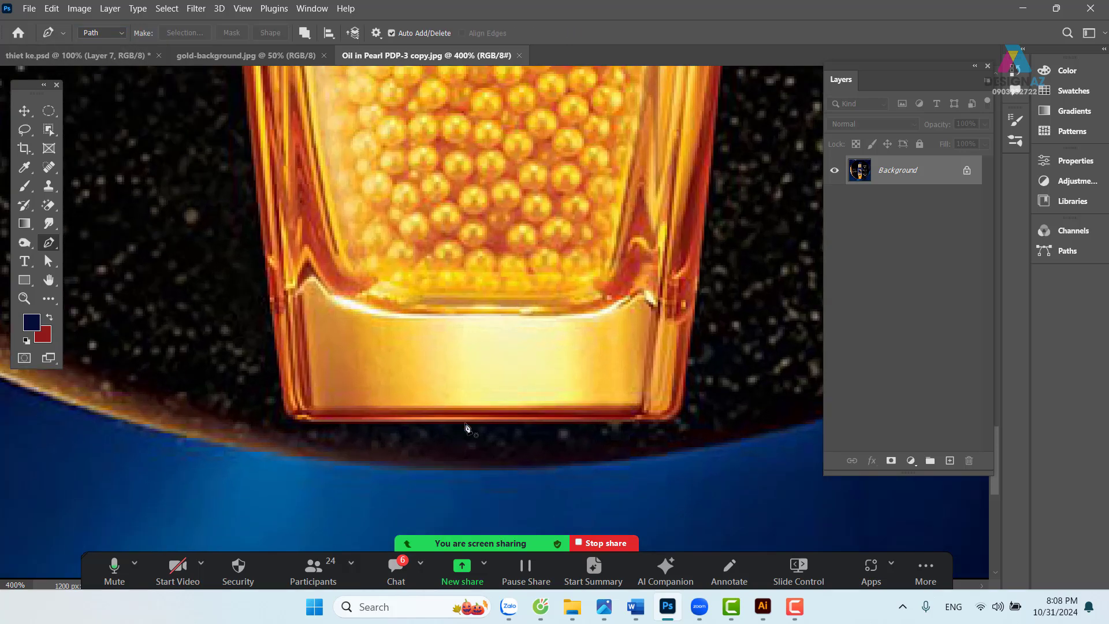
# - Start the path on the bottle's bottom edge, curving around the bottom-left corner and up the left side
pyautogui.click(471, 419)
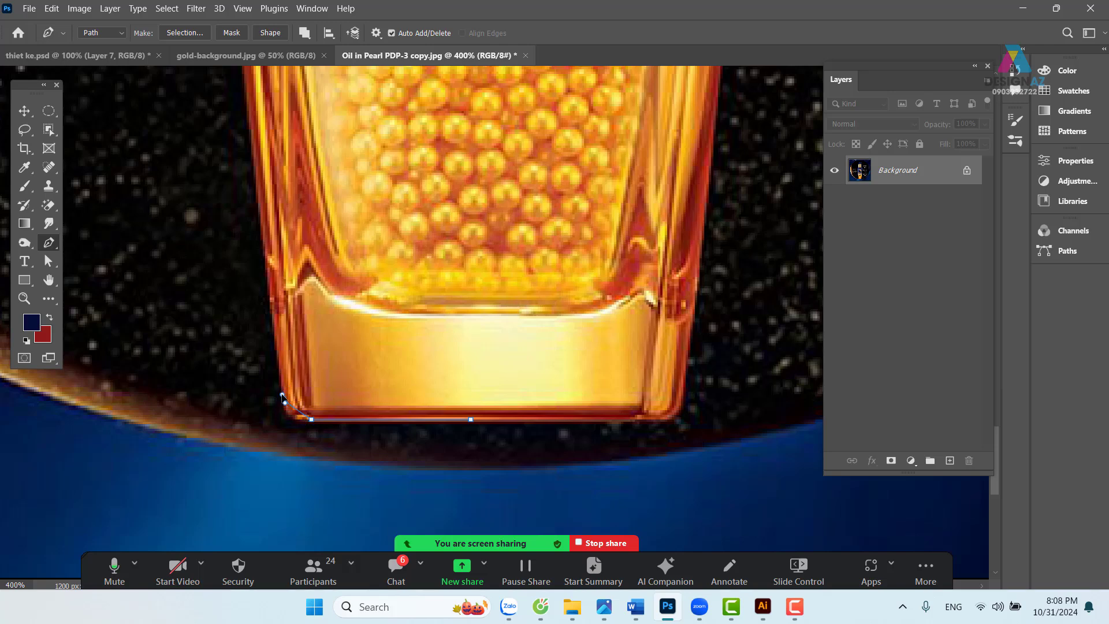
pyautogui.moveTo(282, 394); pyautogui.dragTo(279, 374)
pyautogui.moveTo(288, 428)
pyautogui.mouseDown()
pyautogui.moveTo(299, 423)
pyautogui.moveTo(286, 429)
pyautogui.mouseUp()
pyautogui.moveTo(321, 154); pyautogui.dragTo(335, 370)
pyautogui.moveTo(339, 302); pyautogui.dragTo(328, 221)
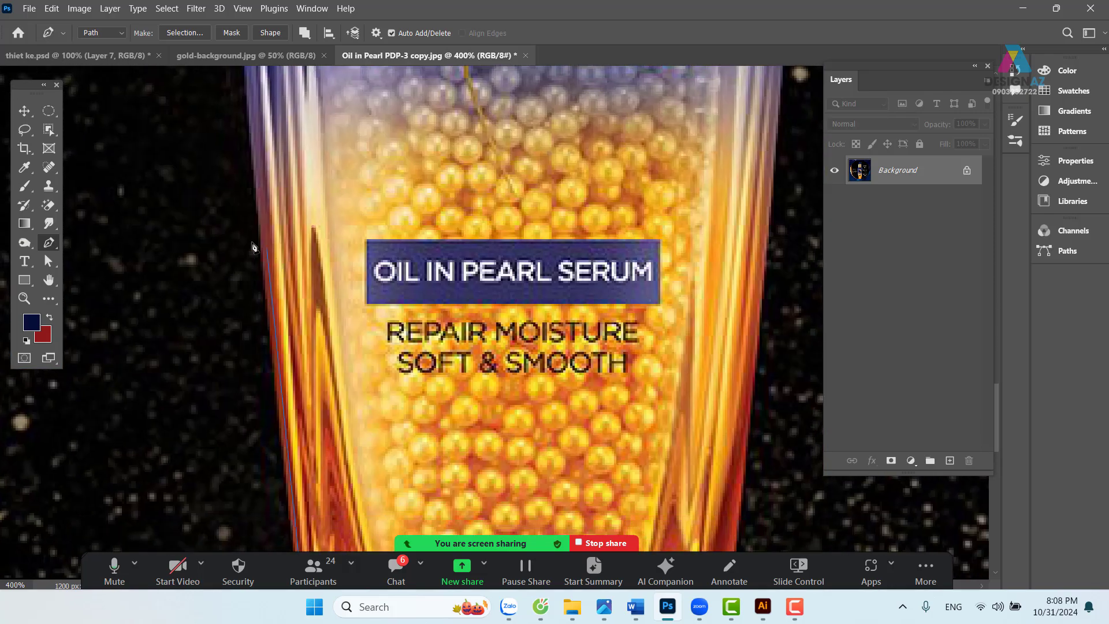
pyautogui.moveTo(261, 235); pyautogui.dragTo(255, 153)
pyautogui.moveTo(311, 333); pyautogui.dragTo(283, 249)
pyautogui.moveTo(325, 139); pyautogui.dragTo(333, 357)
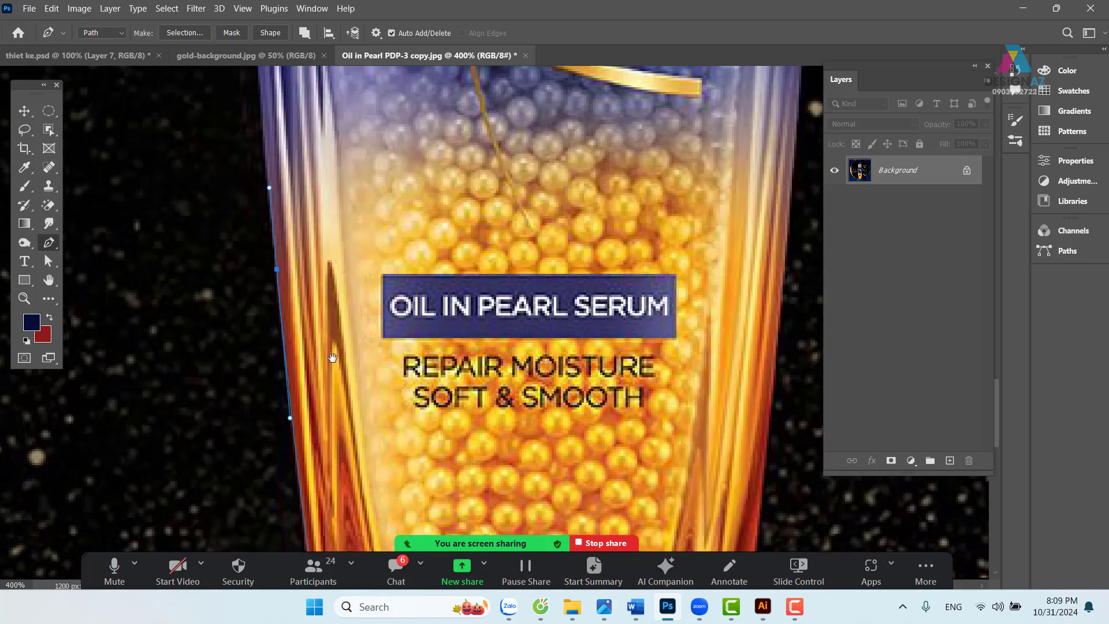
pyautogui.scroll(8, 333, 357)
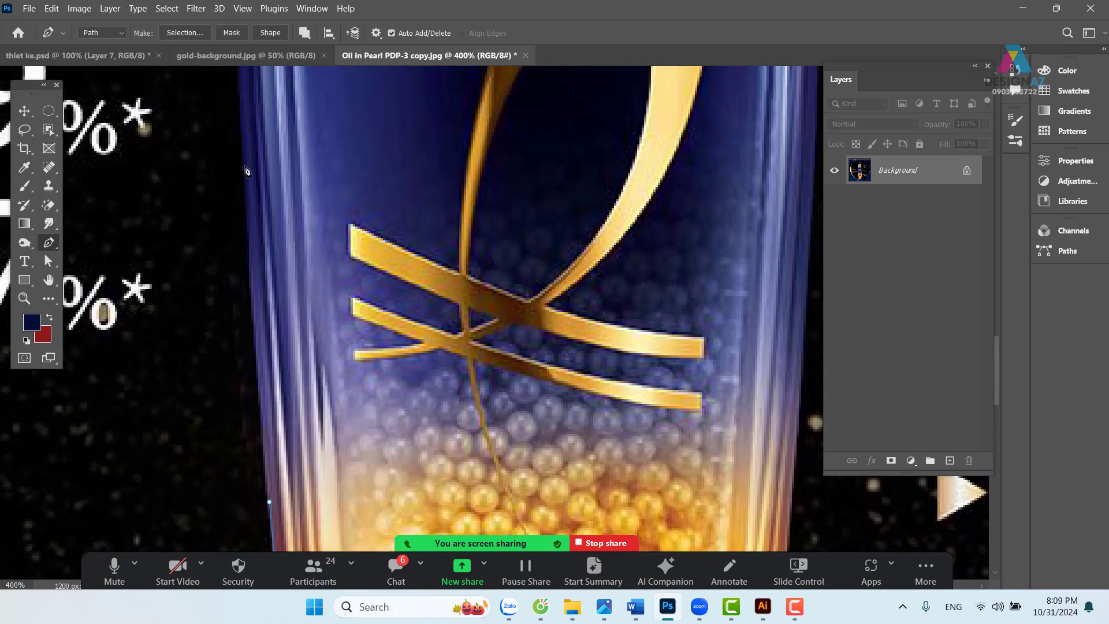
# - Continue the path up the left edge and over the shoulder to the gold collar's lower-left corner
pyautogui.moveTo(242, 134); pyautogui.dragTo(238, 78)
pyautogui.press('space')
pyautogui.moveTo(295, 145); pyautogui.dragTo(352, 580)
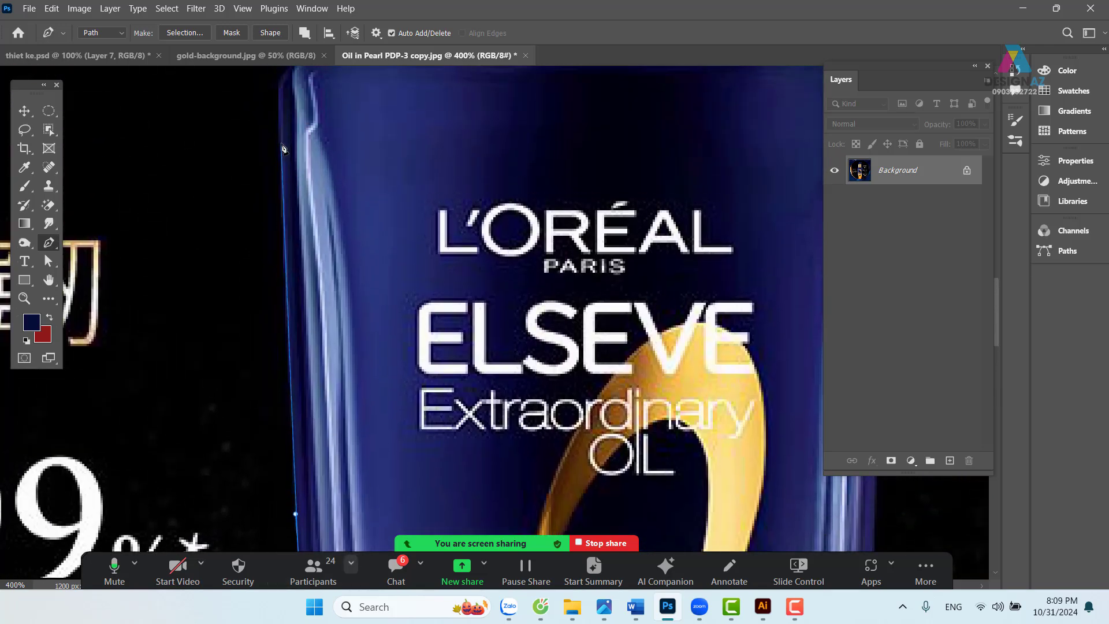
pyautogui.moveTo(281, 141); pyautogui.dragTo(316, 225)
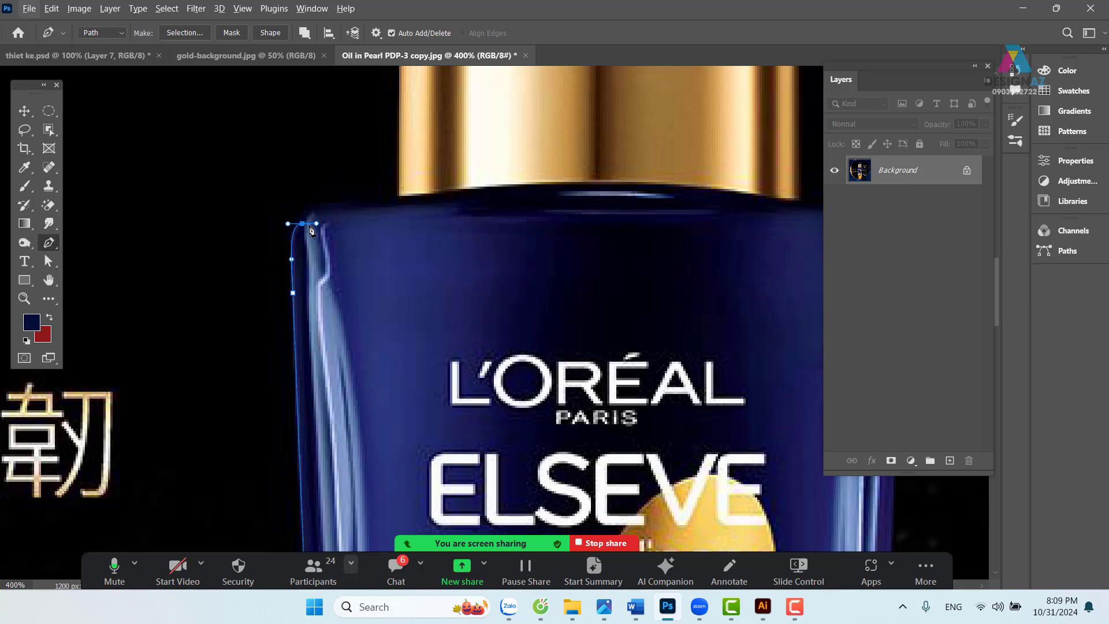
pyautogui.click(303, 225)
pyautogui.moveTo(353, 202); pyautogui.dragTo(404, 200)
pyautogui.keyDown('alt'); pyautogui.click(353, 203); pyautogui.keyUp('alt')
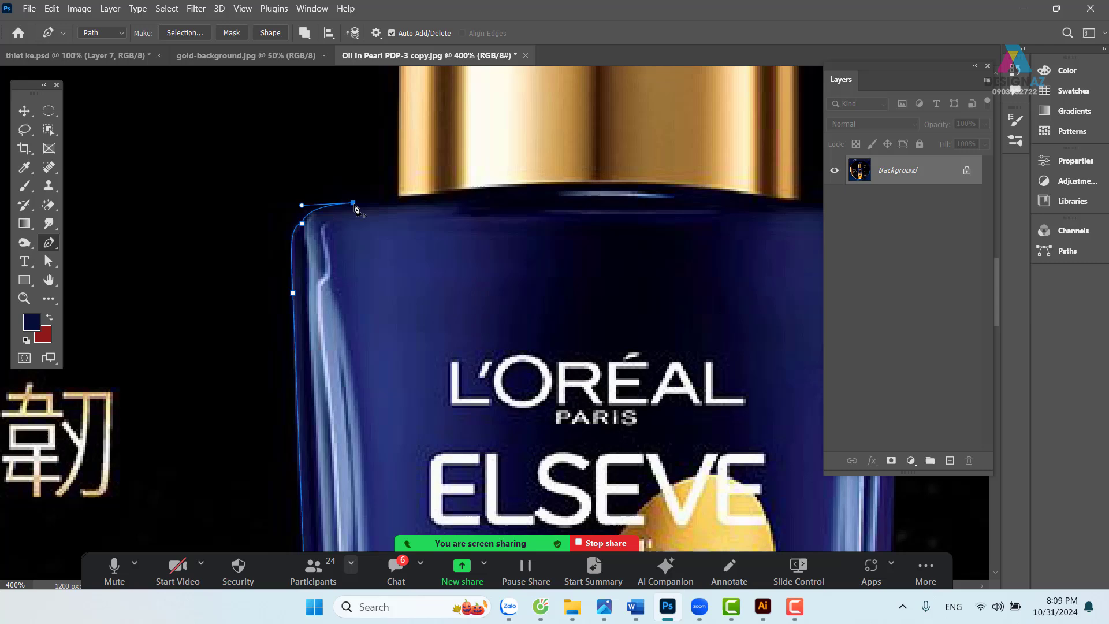
pyautogui.click(399, 196)
pyautogui.moveTo(412, 112); pyautogui.dragTo(413, 364)
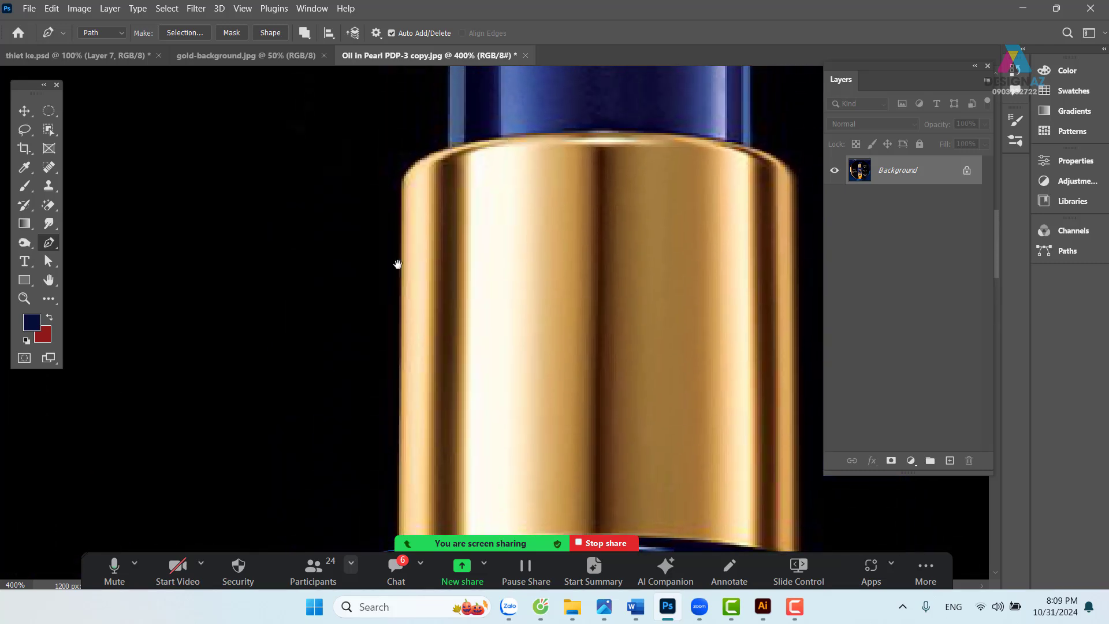
# - Trace up the collar's left edge, across the pump top, and around the spout tip
pyautogui.click(403, 189)
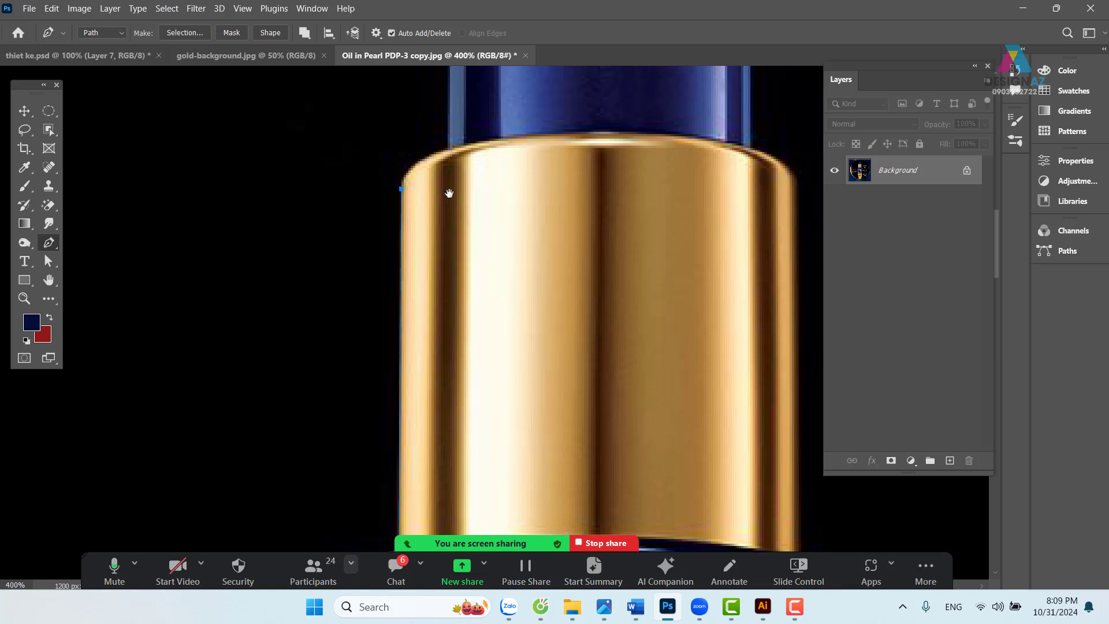
pyautogui.moveTo(450, 173); pyautogui.dragTo(458, 269)
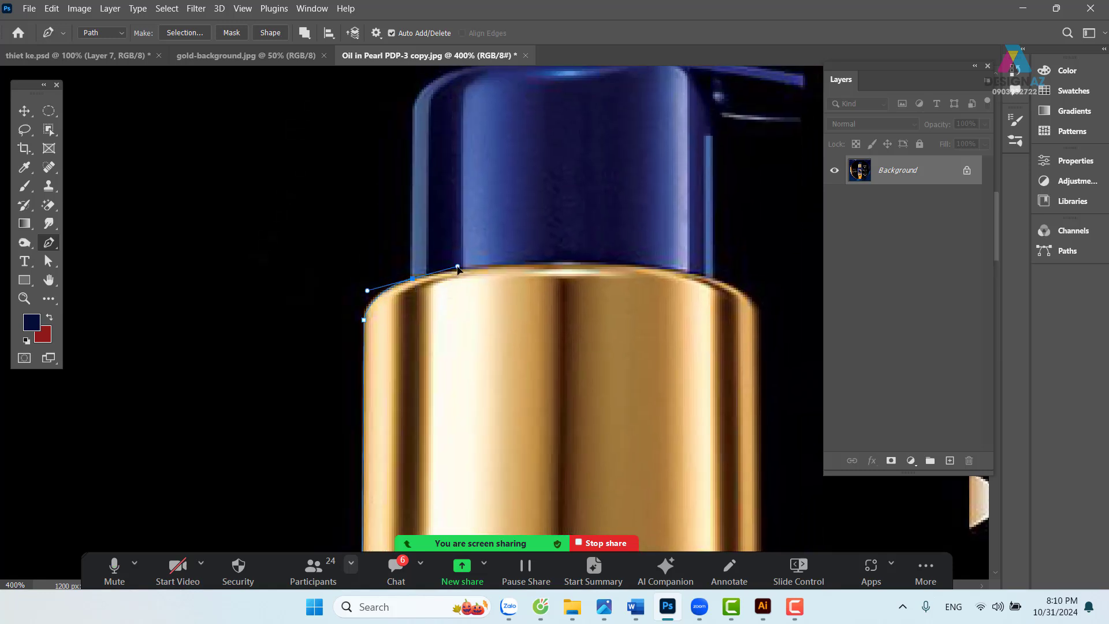
pyautogui.moveTo(446, 193); pyautogui.dragTo(429, 347)
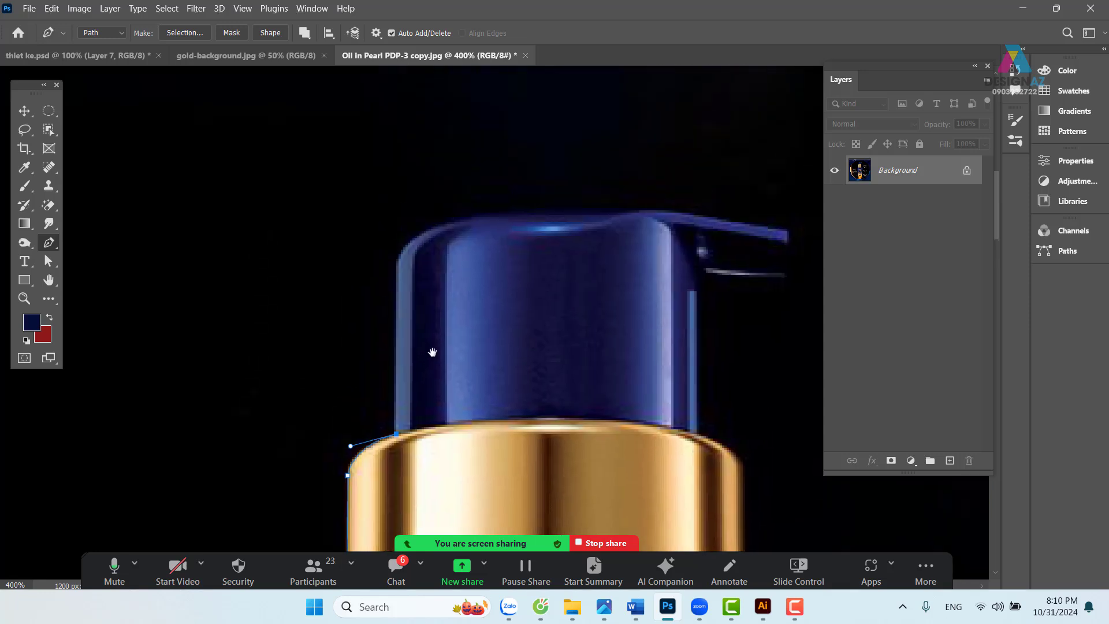
pyautogui.moveTo(399, 277); pyautogui.dragTo(587, 207)
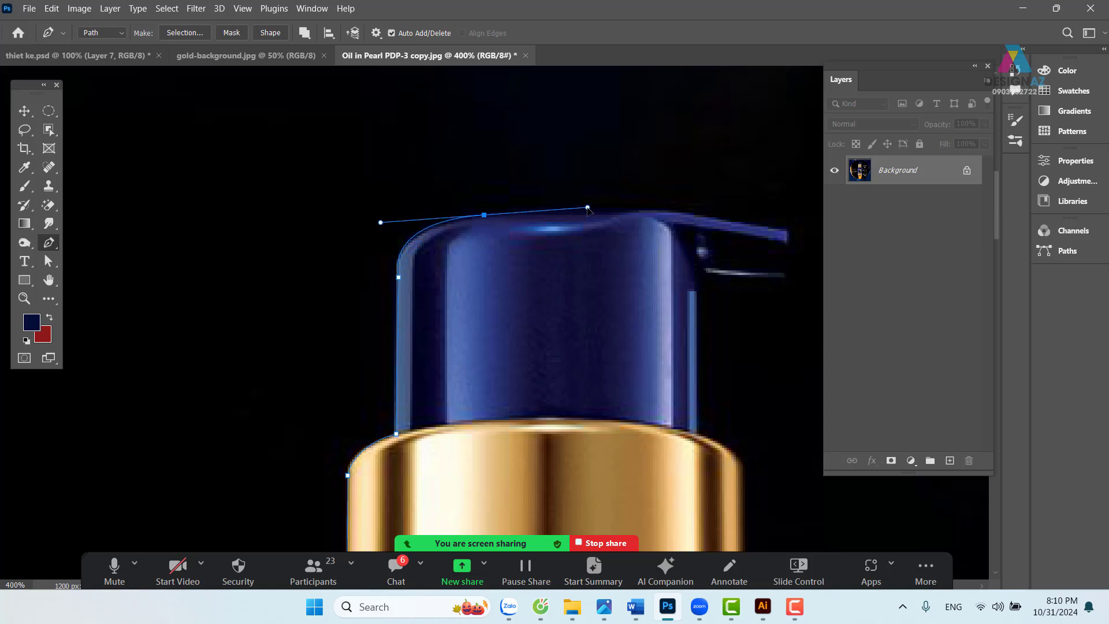
pyautogui.keyDown('alt'); pyautogui.click(484, 215); pyautogui.keyUp('alt')
pyautogui.click(644, 209)
pyautogui.moveTo(752, 255); pyautogui.dragTo(463, 217)
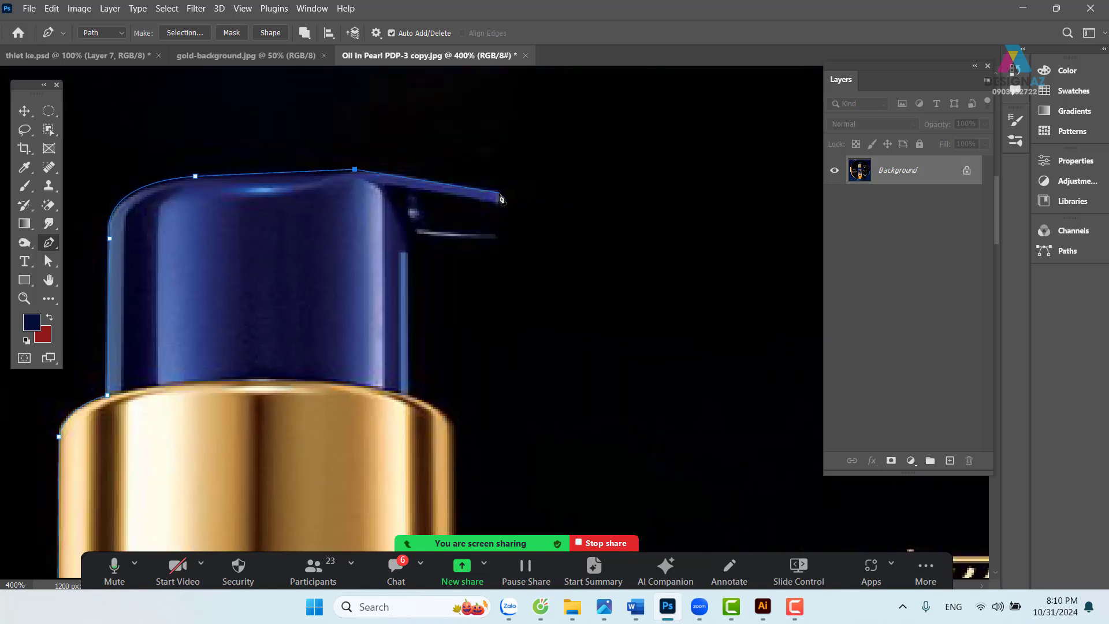
pyautogui.moveTo(500, 193); pyautogui.dragTo(556, 209)
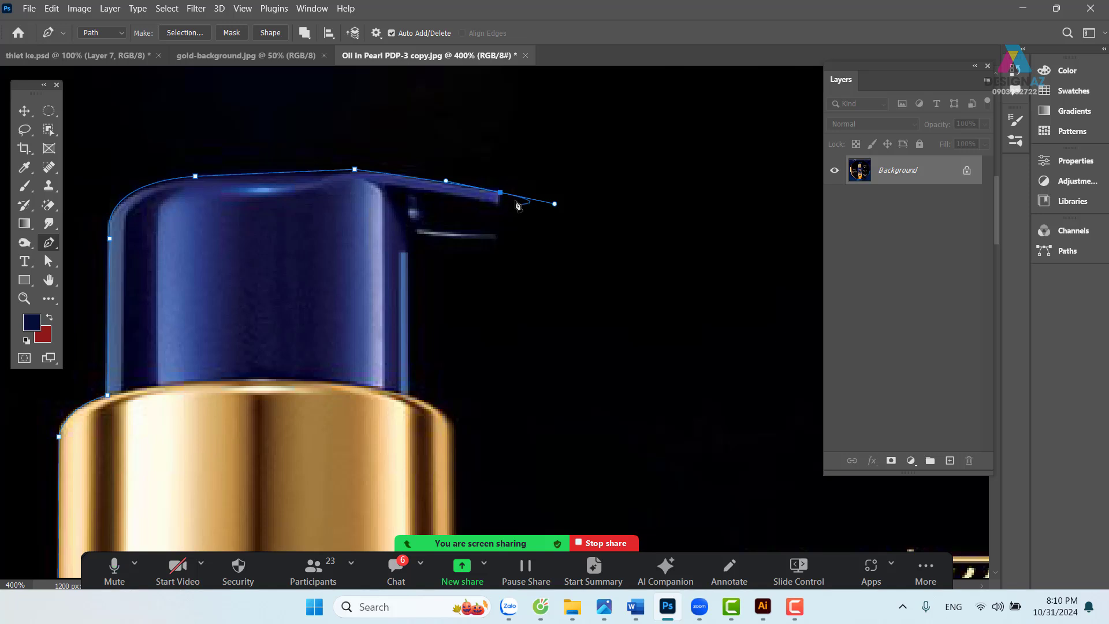
pyautogui.keyDown('alt'); pyautogui.click(501, 193); pyautogui.keyUp('alt')
# - Trace along the spout's underside, down the collar's right side, and over the right shoulder
pyautogui.click(498, 238)
pyautogui.moveTo(410, 231); pyautogui.dragTo(387, 225)
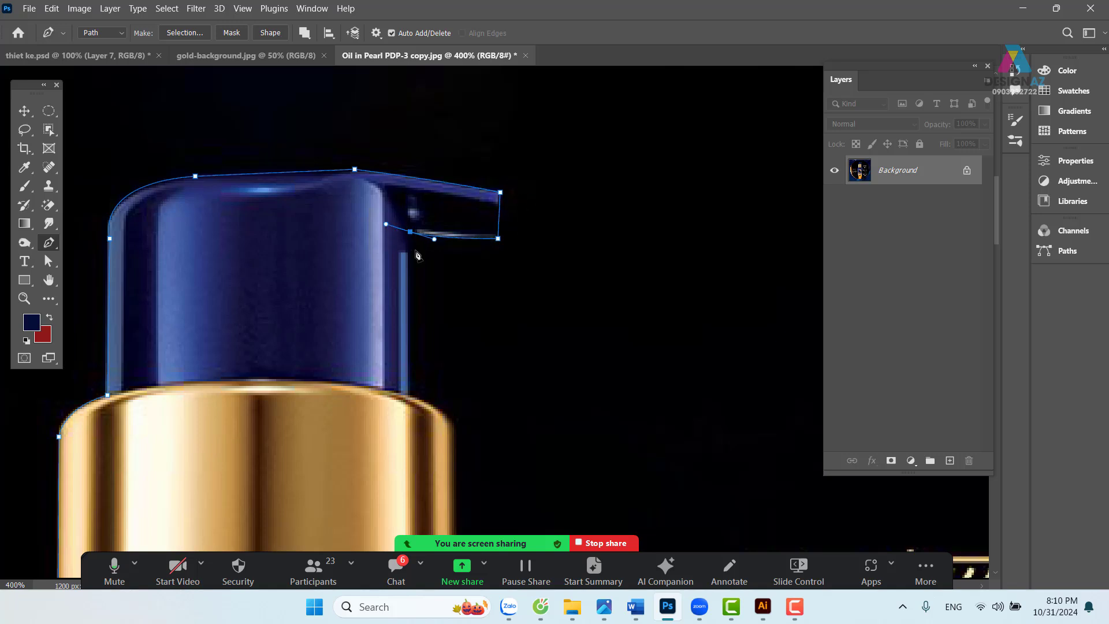
pyautogui.keyDown('alt'); pyautogui.click(410, 232); pyautogui.keyUp('alt')
pyautogui.click(409, 396)
pyautogui.scroll(-3, 411, 369)
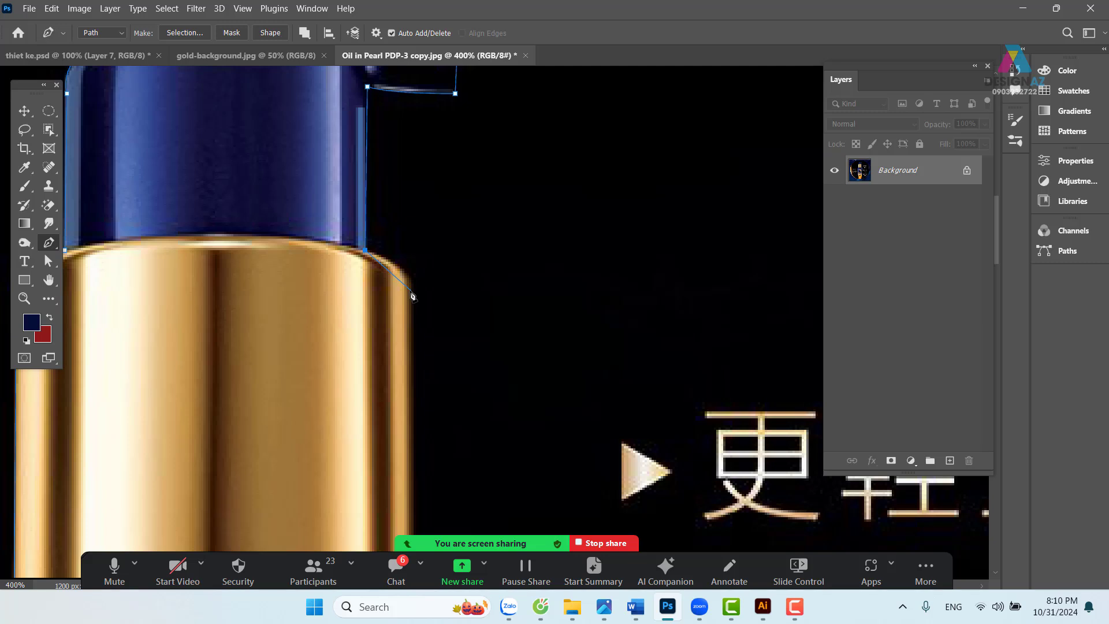
pyautogui.moveTo(410, 289); pyautogui.dragTo(397, 217)
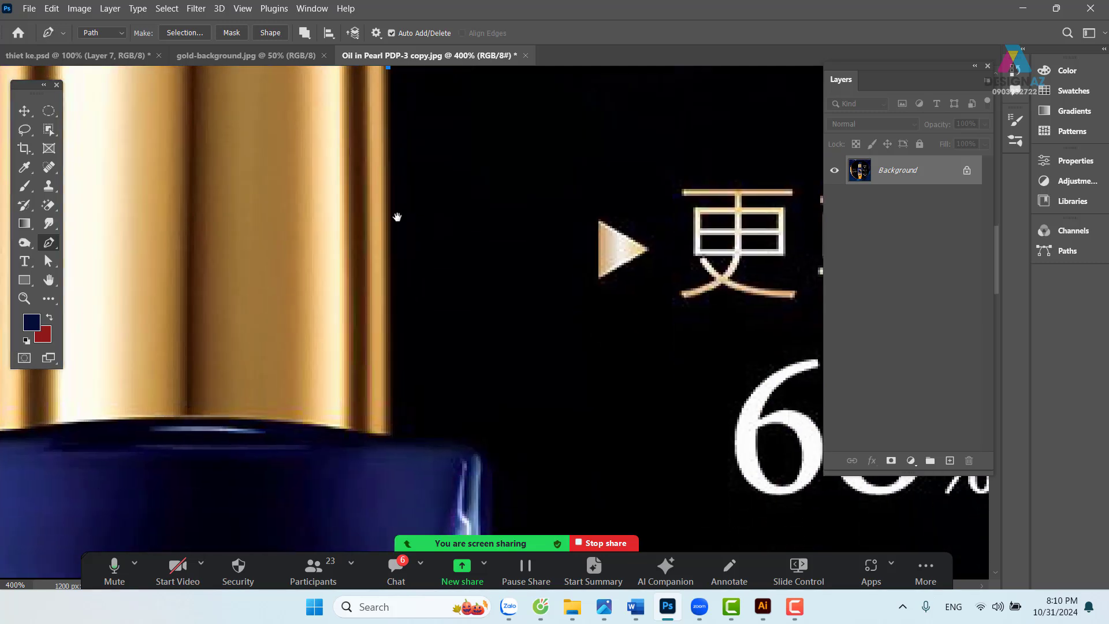
pyautogui.click(389, 437)
pyautogui.moveTo(391, 439); pyautogui.dragTo(362, 294)
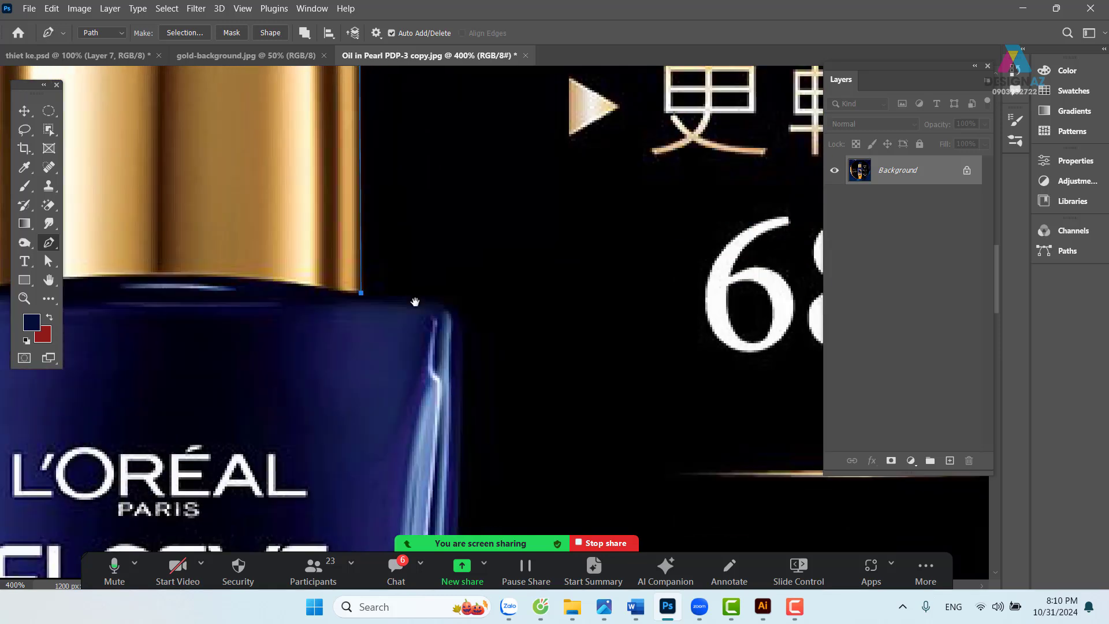
pyautogui.moveTo(462, 319); pyautogui.dragTo(469, 343)
# - Curve the path down the bottle's right edge and bottom corner, closing it at the start anchor
pyautogui.moveTo(473, 403); pyautogui.dragTo(453, 171)
pyautogui.moveTo(469, 376); pyautogui.dragTo(463, 108)
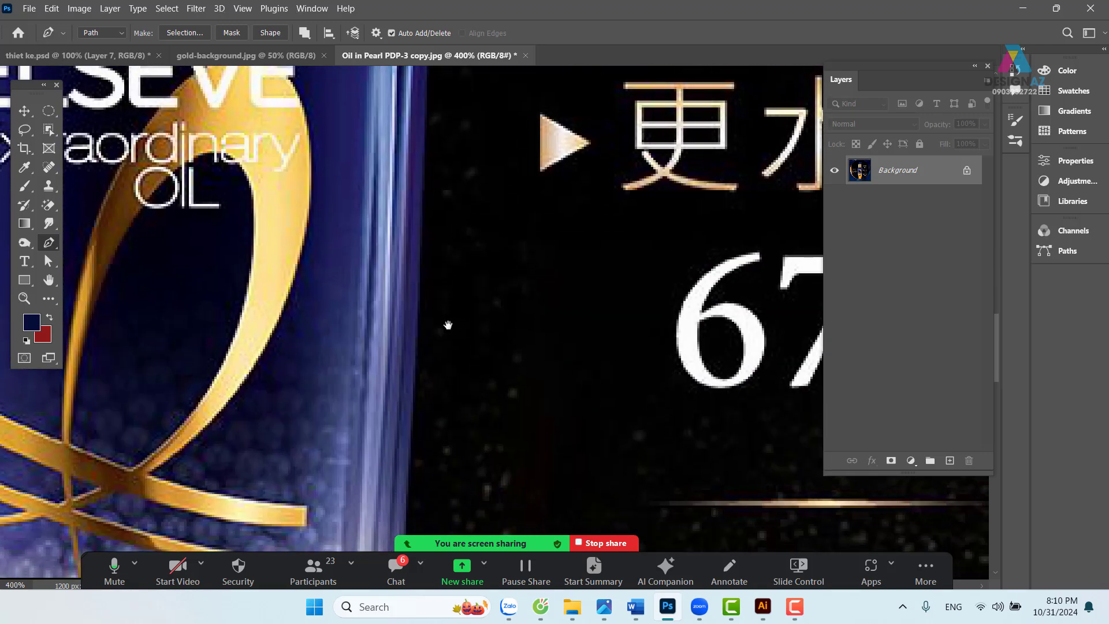
pyautogui.moveTo(413, 376); pyautogui.dragTo(405, 449)
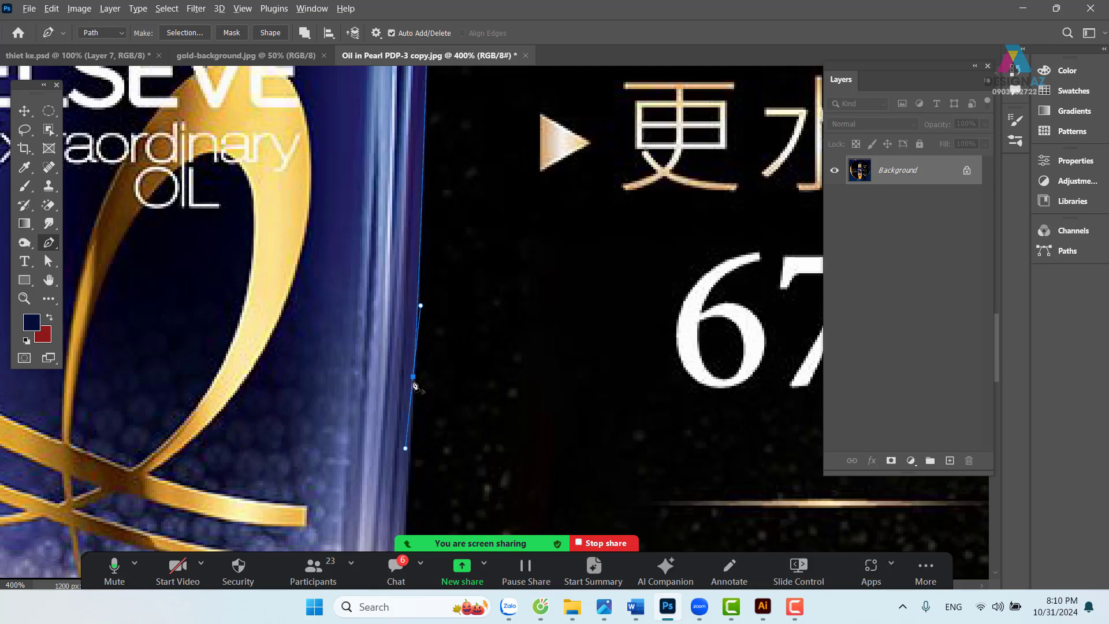
pyautogui.moveTo(407, 449); pyautogui.dragTo(431, 149)
pyautogui.moveTo(417, 359); pyautogui.dragTo(445, 92)
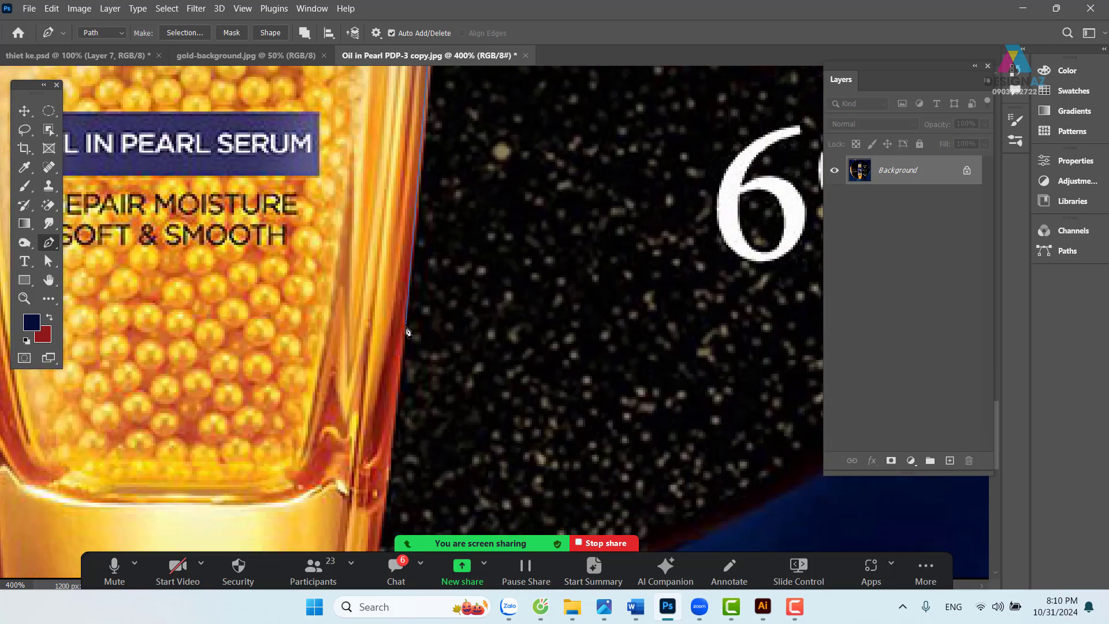
pyautogui.moveTo(407, 332); pyautogui.dragTo(404, 166)
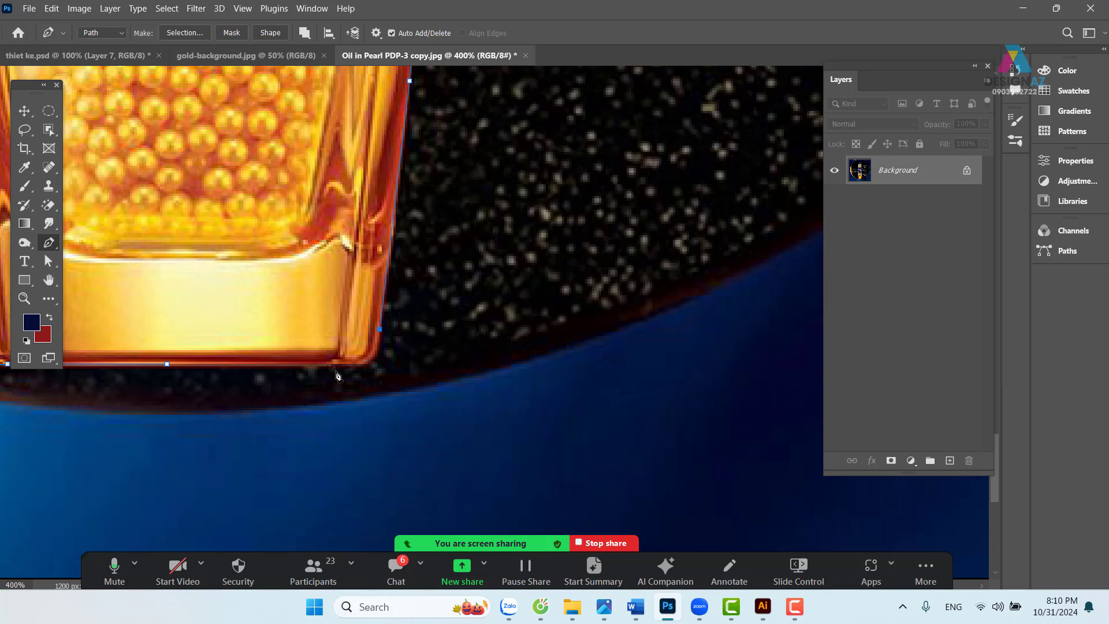
pyautogui.moveTo(341, 365); pyautogui.dragTo(294, 363)
pyautogui.click(167, 364)
# - Load the bottle outline as a selection and copy it onto a new Layer 1
pyautogui.hotkey('ctrl', '-')
pyautogui.hotkey('ctrl', '-')
pyautogui.hotkey('ctrl', '-')
pyautogui.hotkey('ctrl', '-')
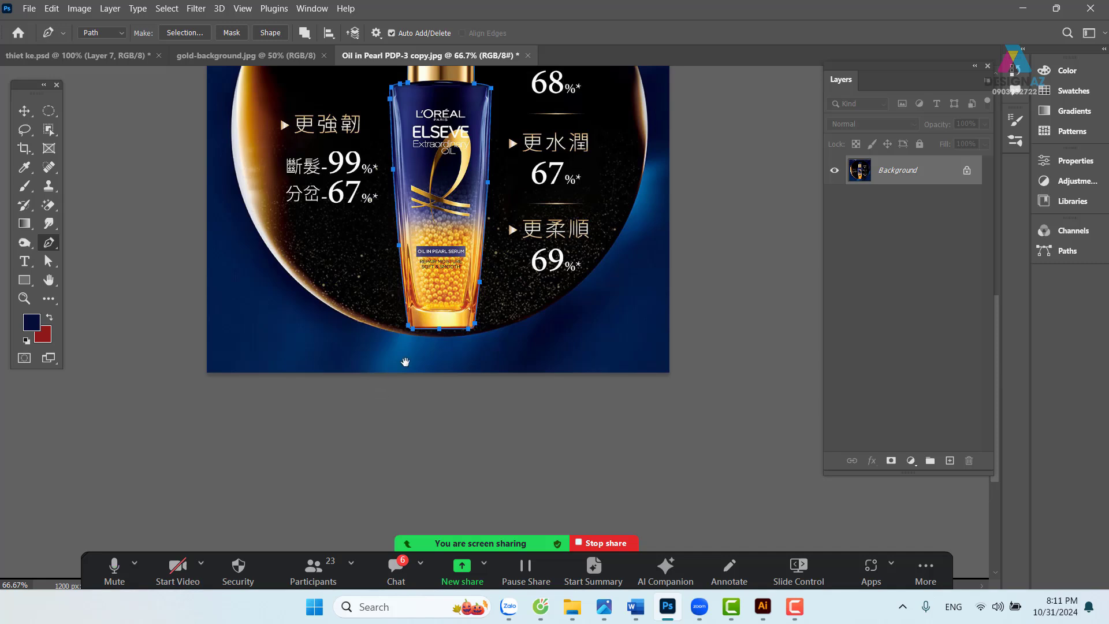
pyautogui.moveTo(541, 201); pyautogui.dragTo(516, 302)
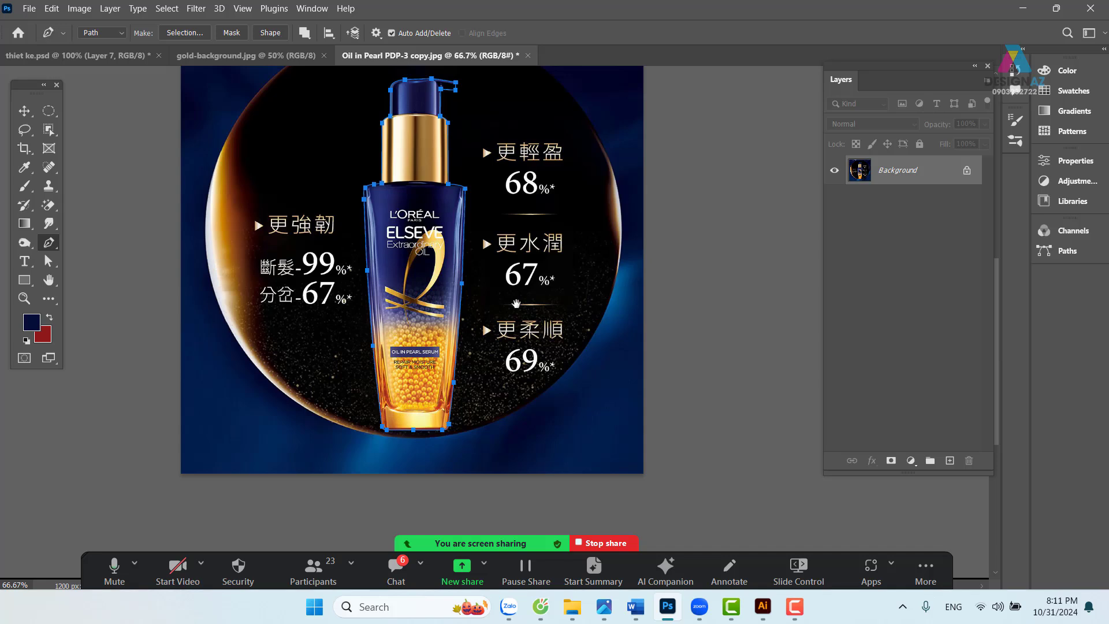
pyautogui.hotkey('ctrl', 'Return')
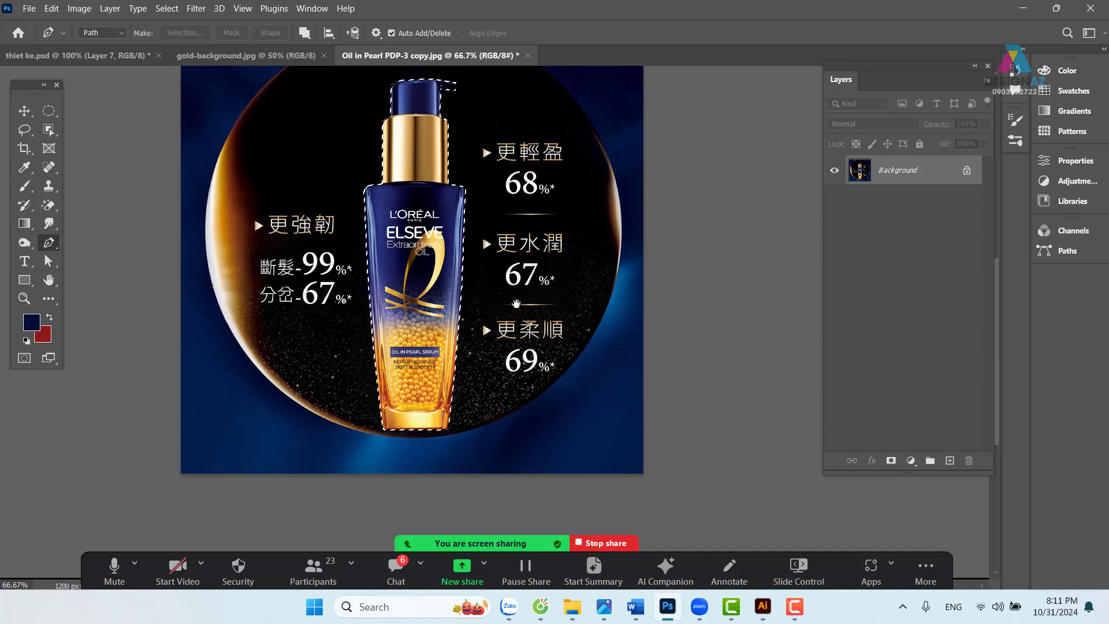
pyautogui.hotkey('ctrl', 'j')
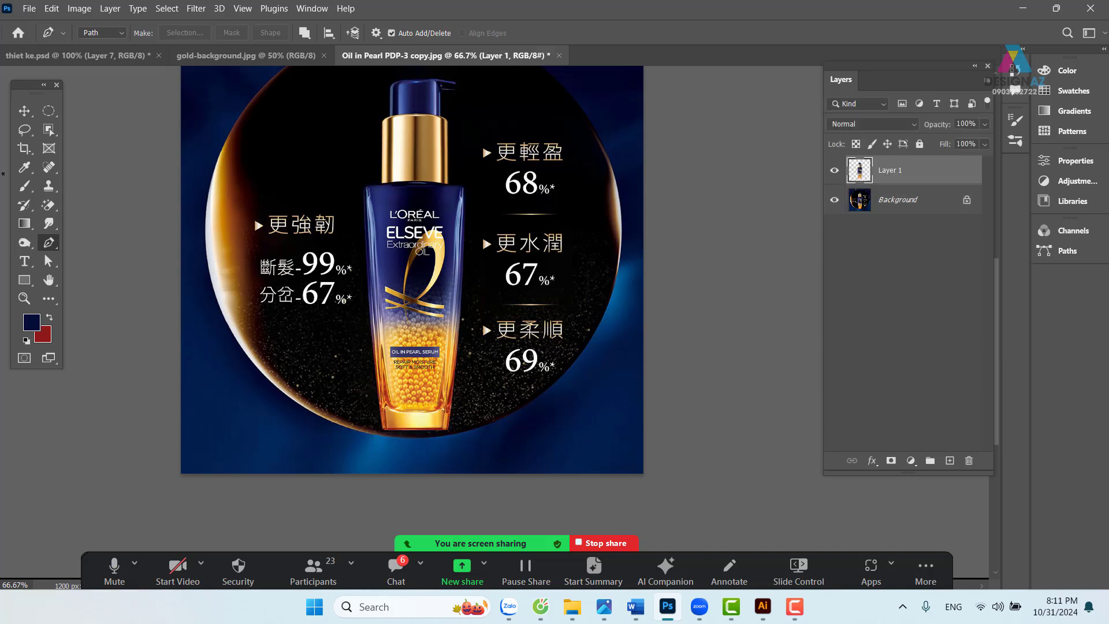
pyautogui.click(25, 110)
# - Drop the cut-out bottle into thiet ke.psd as Layer 9 and raise it in the banner
pyautogui.moveTo(402, 252); pyautogui.dragTo(533, 252)
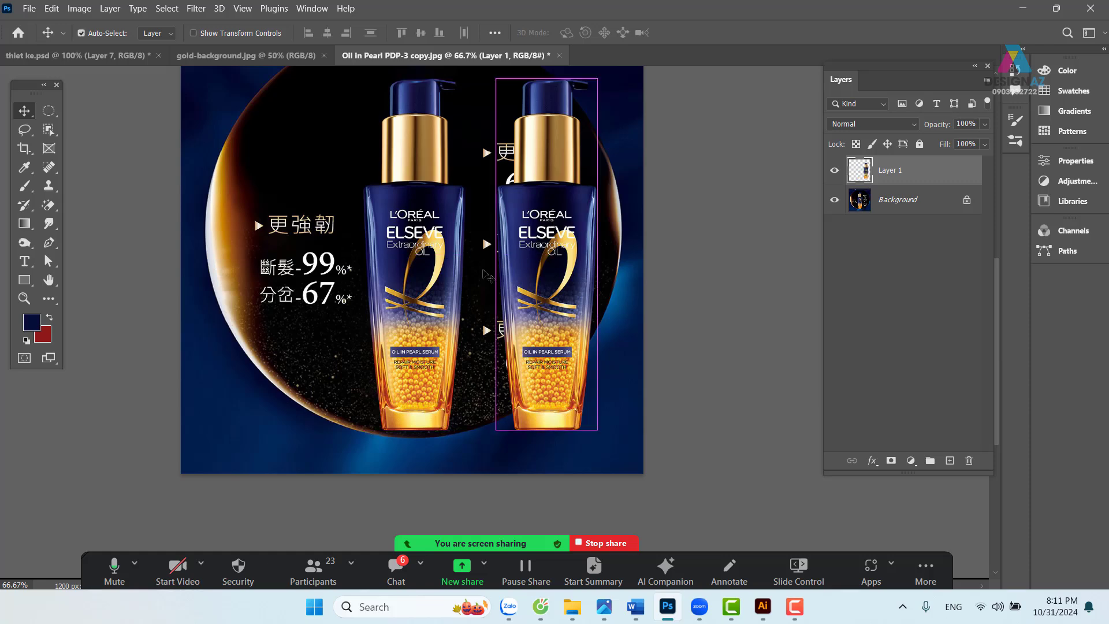
pyautogui.hotkey('ctrl', 'z')
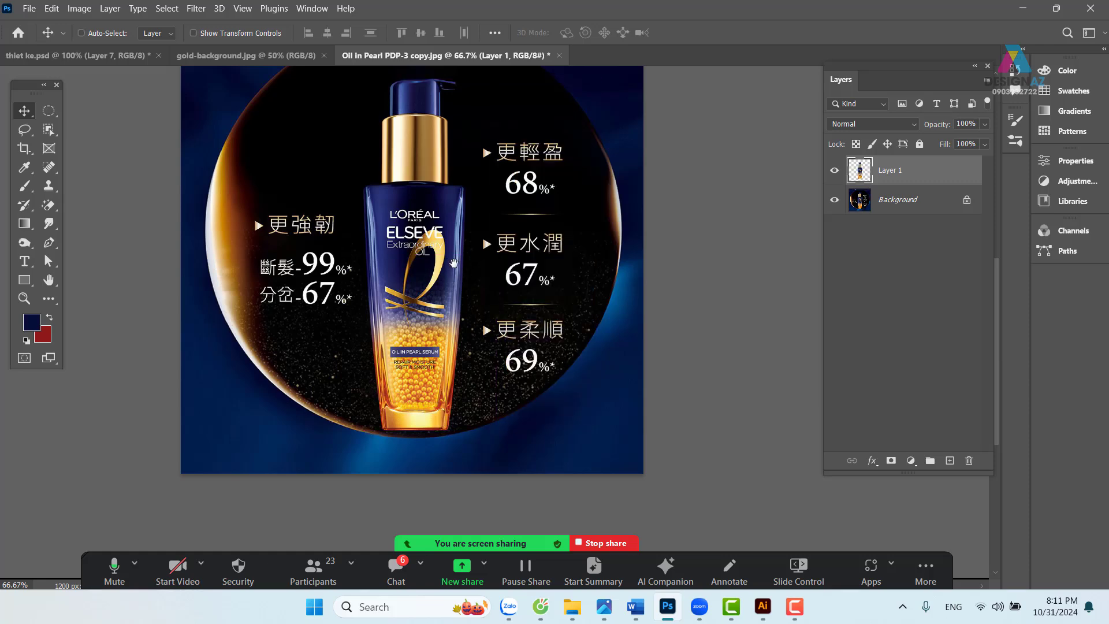
pyautogui.scroll(1, 427, 266)
pyautogui.moveTo(427, 269); pyautogui.dragTo(335, 187)
pyautogui.hotkey('ctrl', 'z')
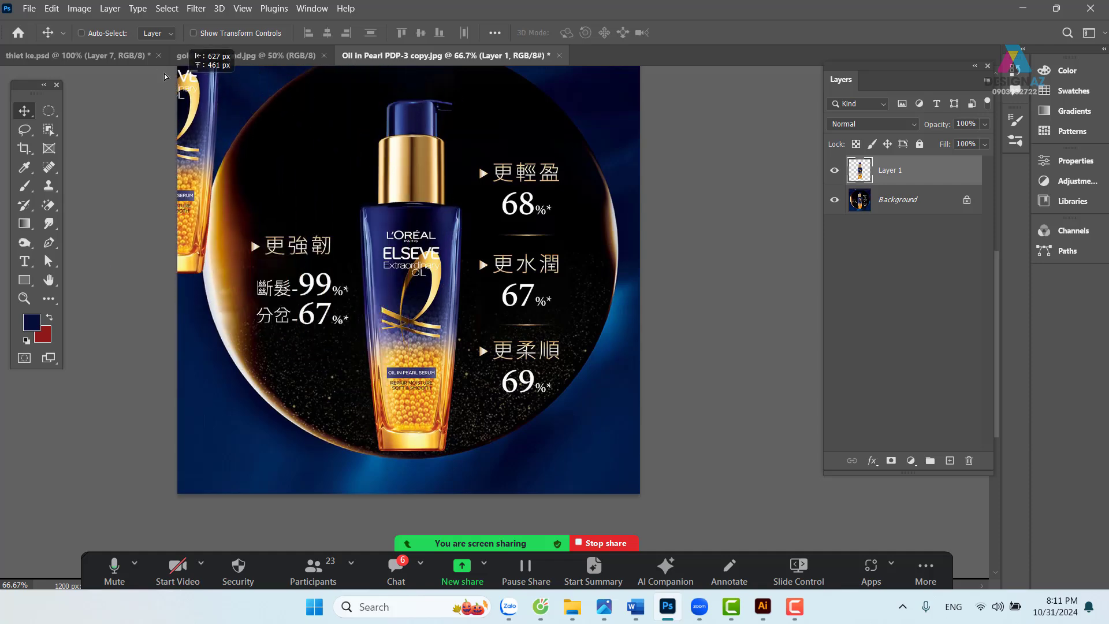
pyautogui.scroll(1, 166, 77)
pyautogui.click(122, 56)
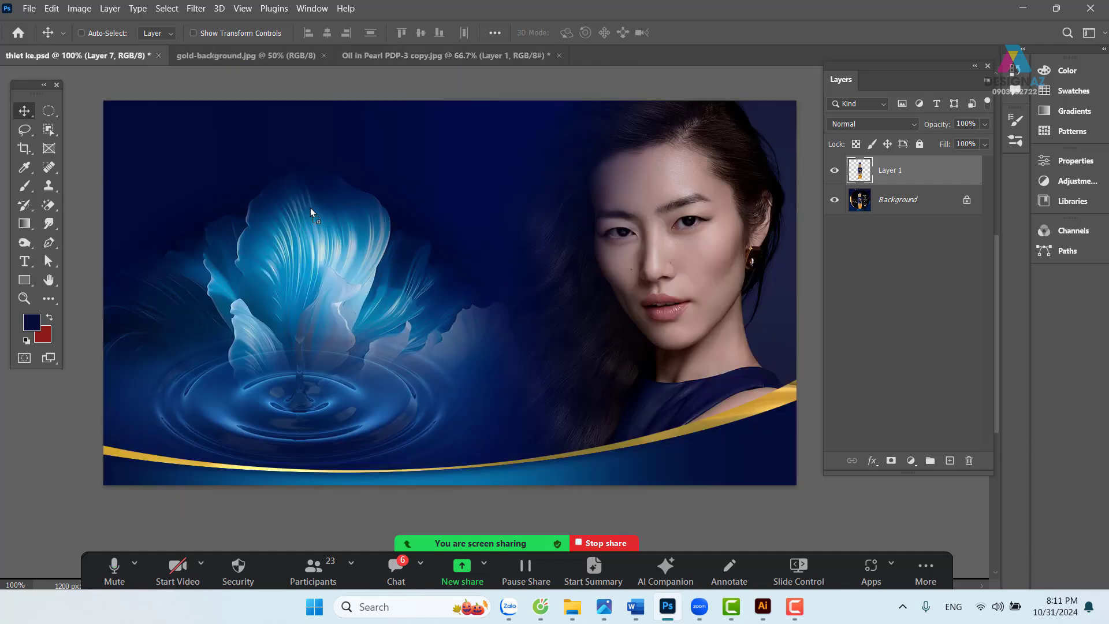
pyautogui.moveTo(310, 207); pyautogui.dragTo(310, 207)
pyautogui.moveTo(345, 301); pyautogui.dragTo(327, 259)
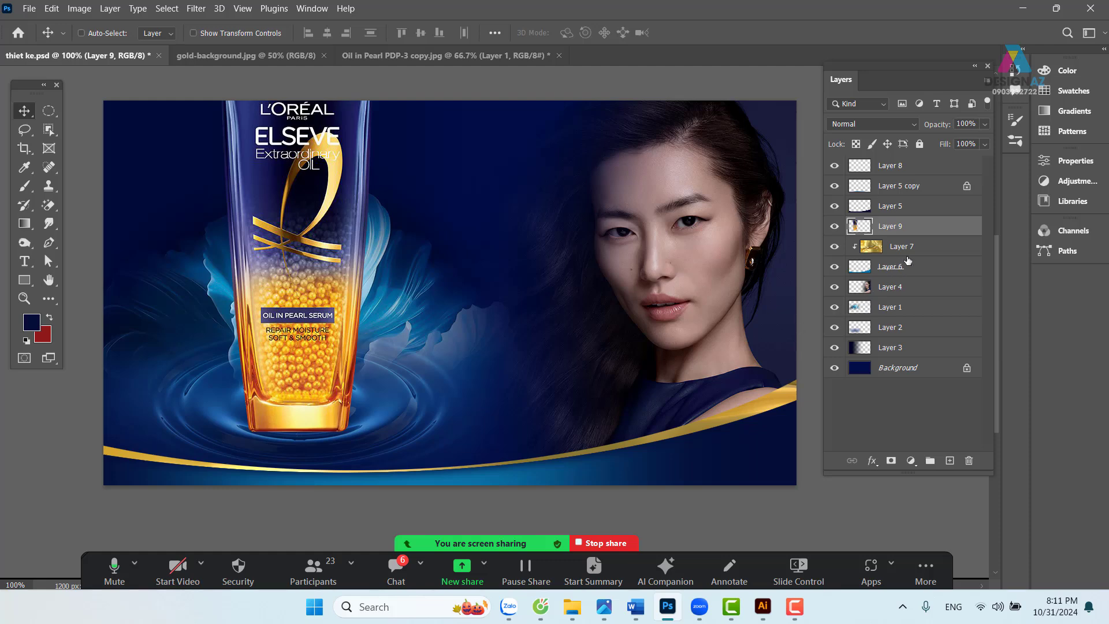
# - Convert the Layer 9 bottle into a Smart Object
pyautogui.rightClick(935, 227)
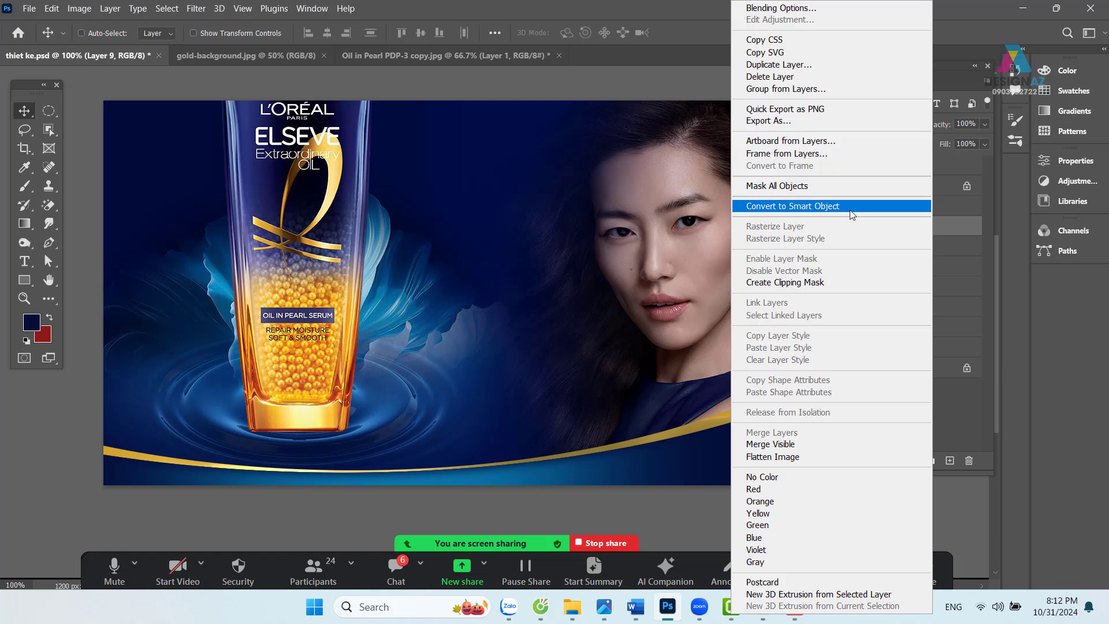
pyautogui.click(851, 206)
pyautogui.hotkey('ctrl', 't')
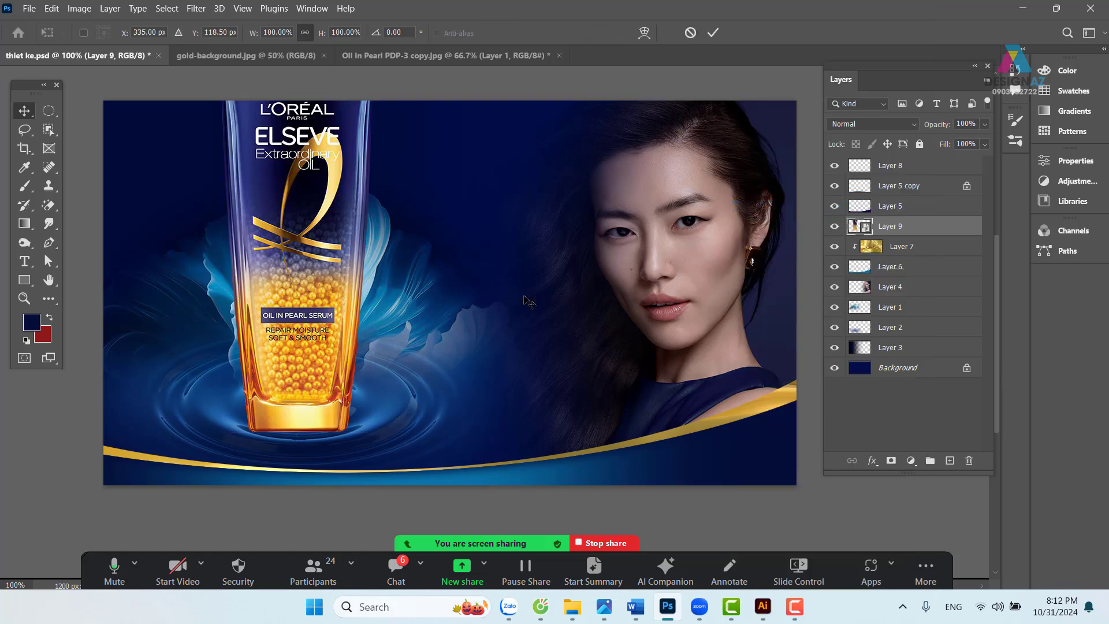
pyautogui.moveTo(395, 277); pyautogui.dragTo(400, 302)
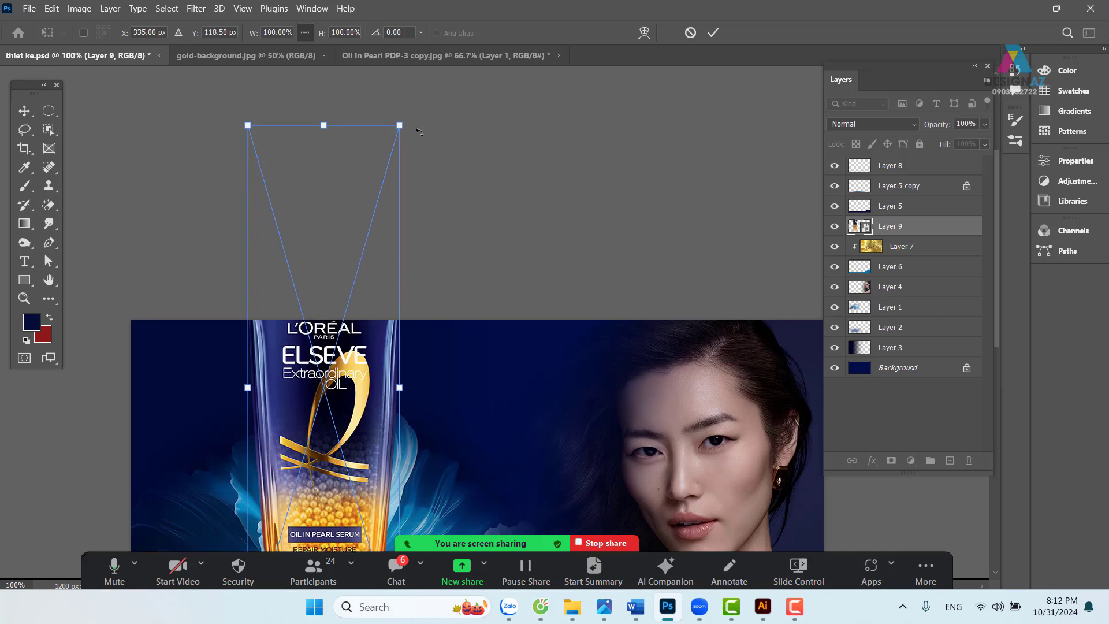
# - Scale the bottle to about 45% and stand it on the blue ripple at the banner's left
pyautogui.moveTo(401, 126); pyautogui.dragTo(320, 398)
pyautogui.moveTo(357, 455); pyautogui.dragTo(397, 161)
pyautogui.moveTo(336, 257); pyautogui.dragTo(364, 279)
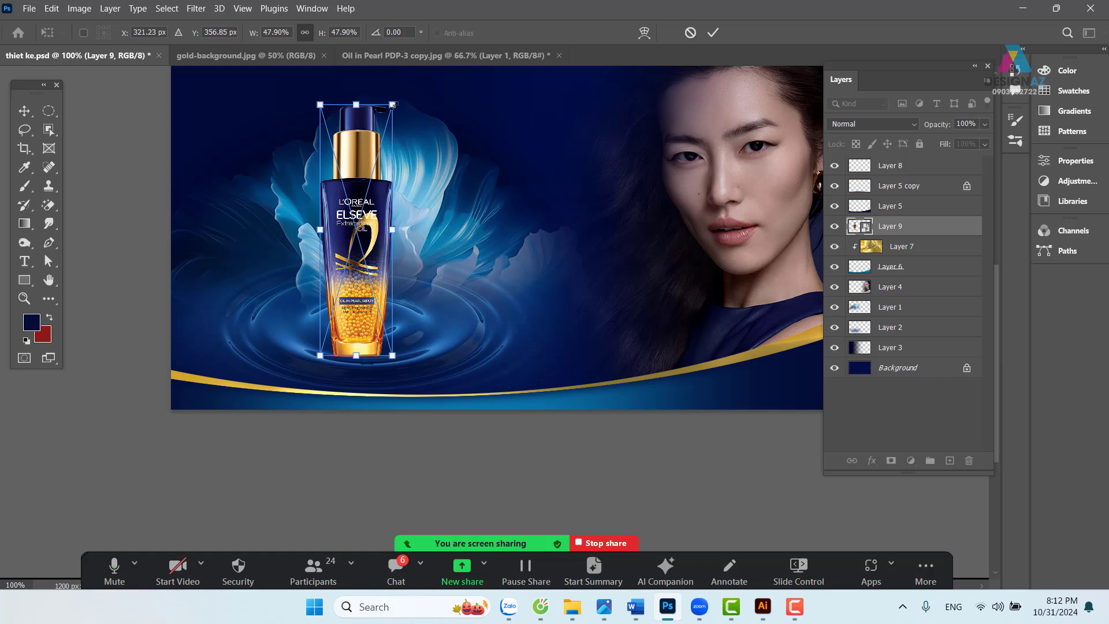
pyautogui.moveTo(392, 104); pyautogui.dragTo(388, 118)
pyautogui.moveTo(365, 243); pyautogui.dragTo(356, 267)
pyautogui.press('Return')
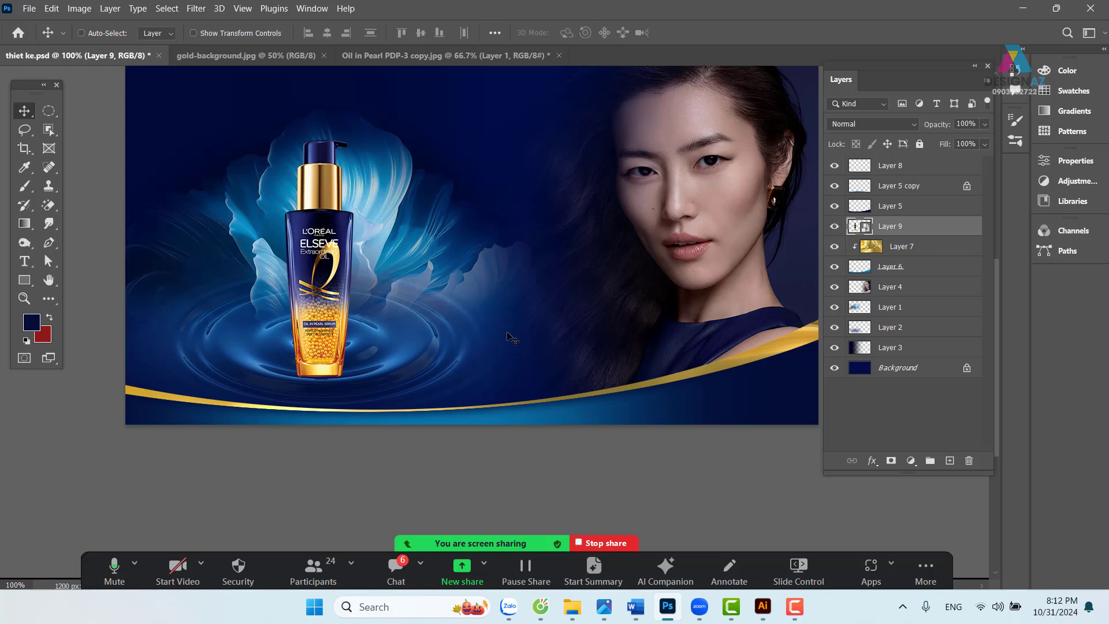
pyautogui.moveTo(504, 293); pyautogui.dragTo(488, 315)
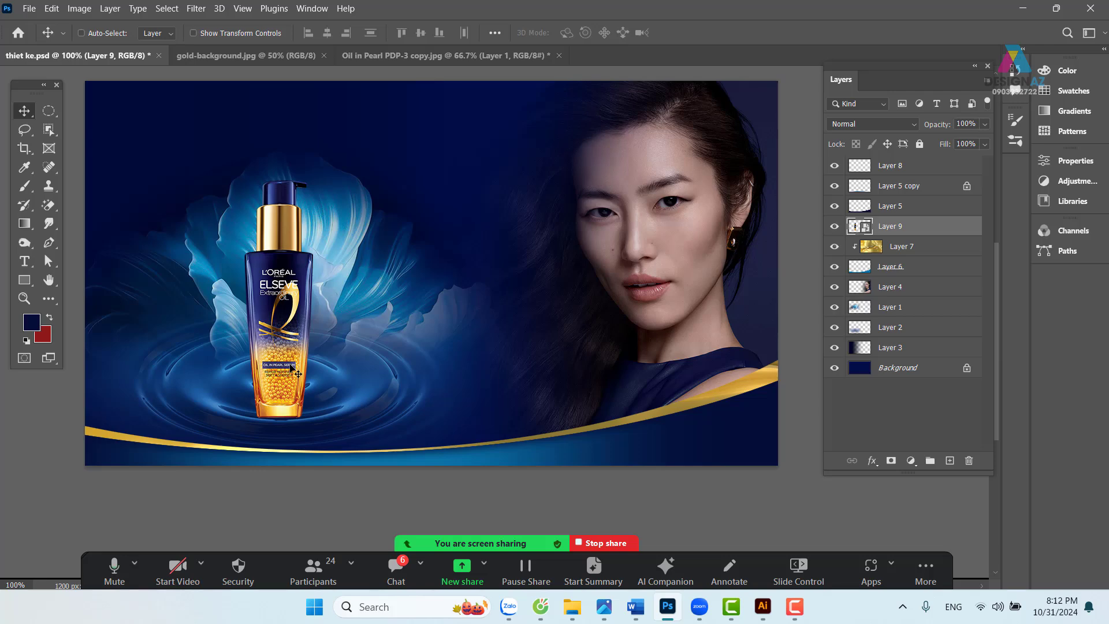
# - Duplicate the bottle and flip the copy upside down beneath it as a reflection
pyautogui.hotkey('ctrl', 'j')
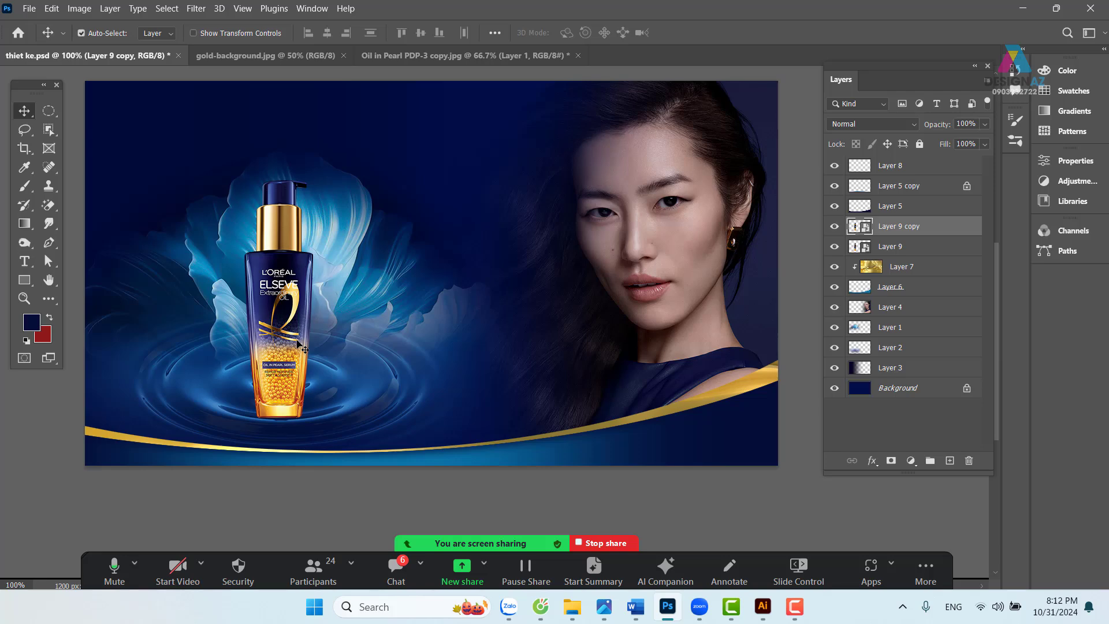
pyautogui.hotkey('ctrl', 't')
pyautogui.moveTo(280, 180); pyautogui.dragTo(282, 474)
pyautogui.moveTo(350, 415); pyautogui.dragTo(393, 259)
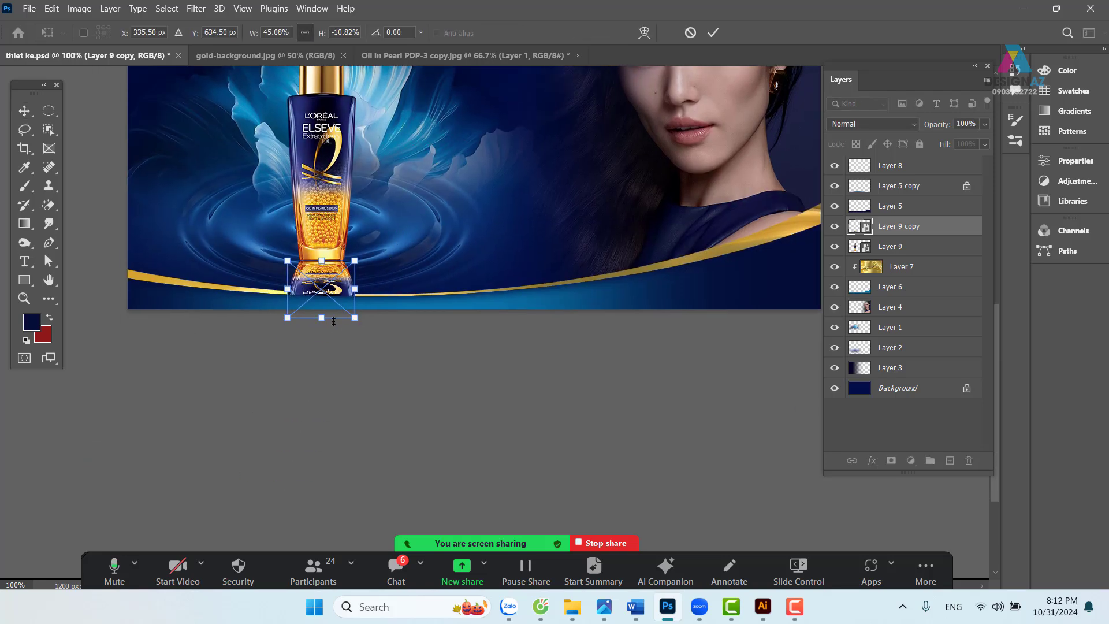
pyautogui.moveTo(322, 319); pyautogui.dragTo(322, 382)
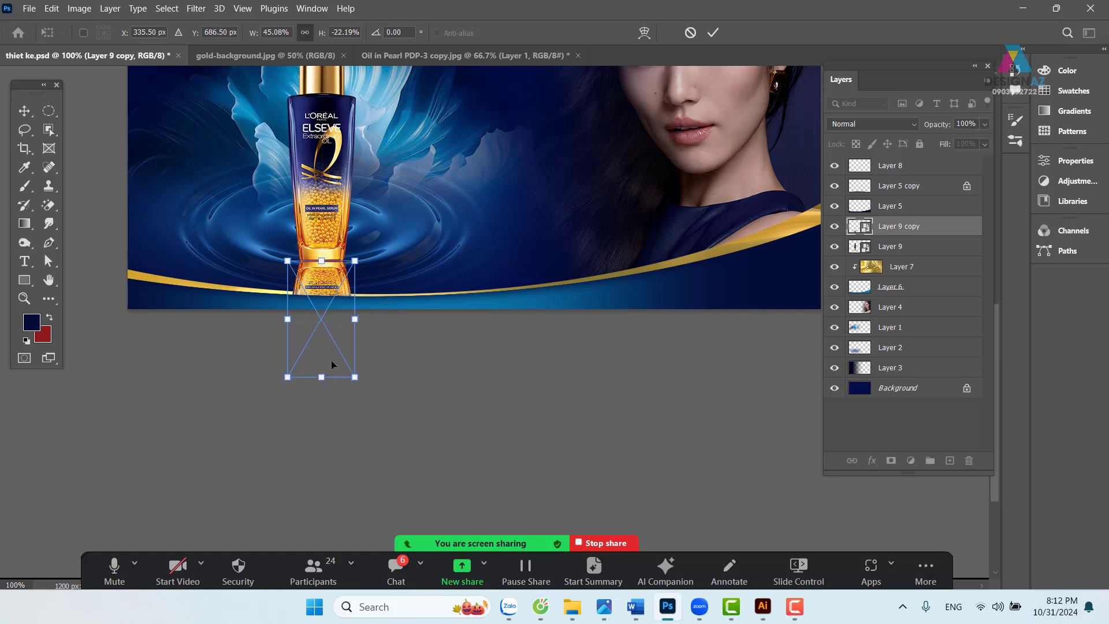
pyautogui.press('Return')
# - Nudge the flipped reflection down so it meets the bottle's base
pyautogui.hotkey('ctrl', '+')
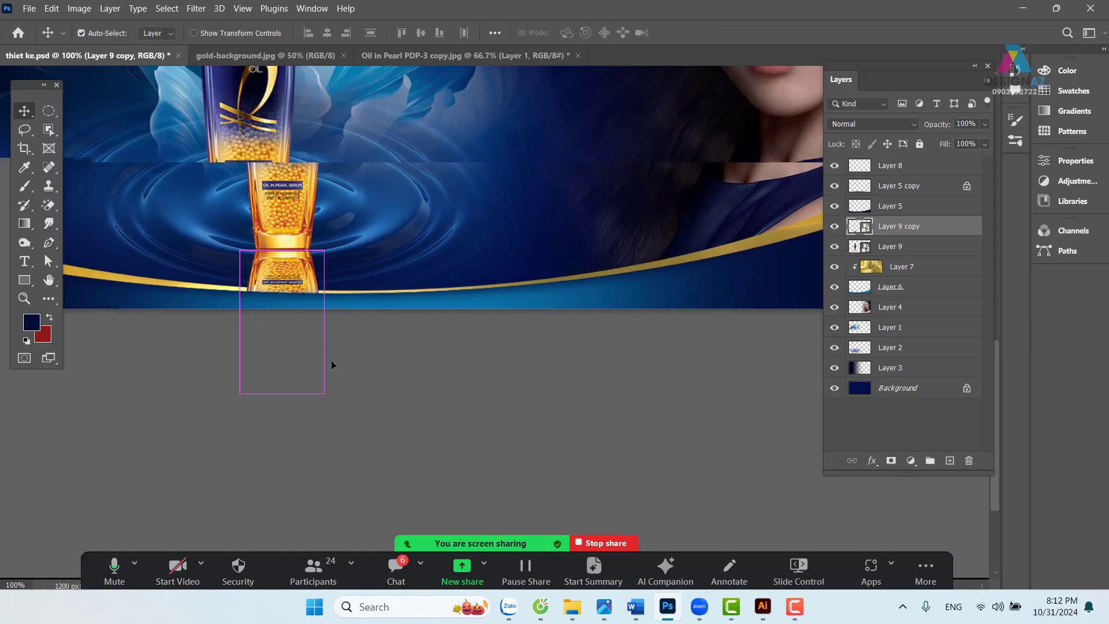
pyautogui.moveTo(336, 240); pyautogui.dragTo(475, 286)
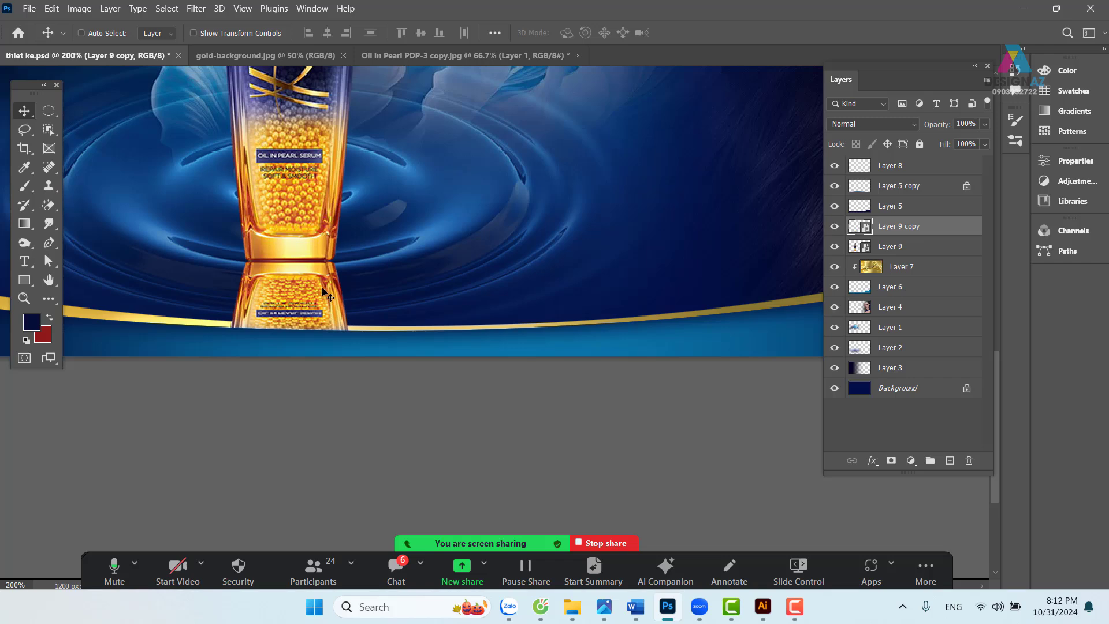
pyautogui.press('Down')
pyautogui.press('Down')
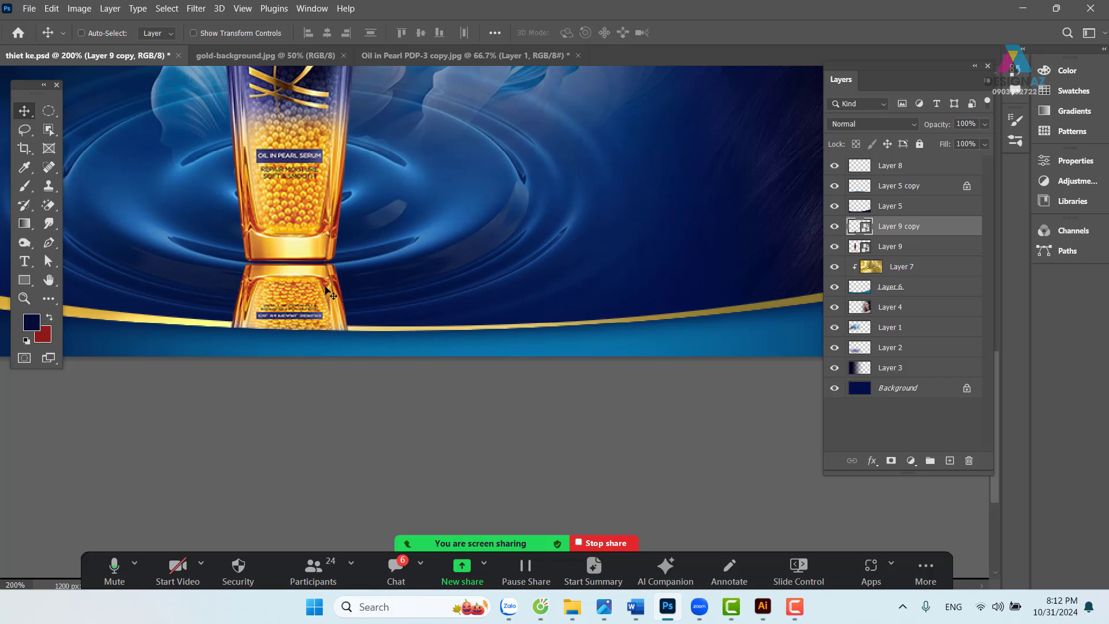
pyautogui.hotkey('ctrl', '-')
pyautogui.hotkey('ctrl', '-')
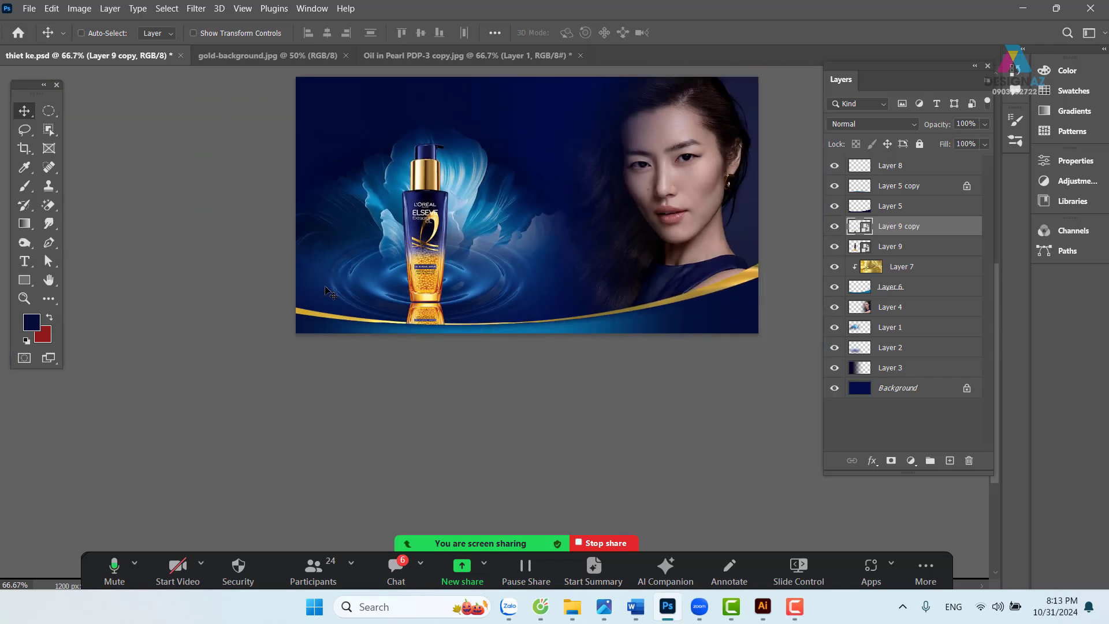
pyautogui.moveTo(439, 290); pyautogui.dragTo(407, 273)
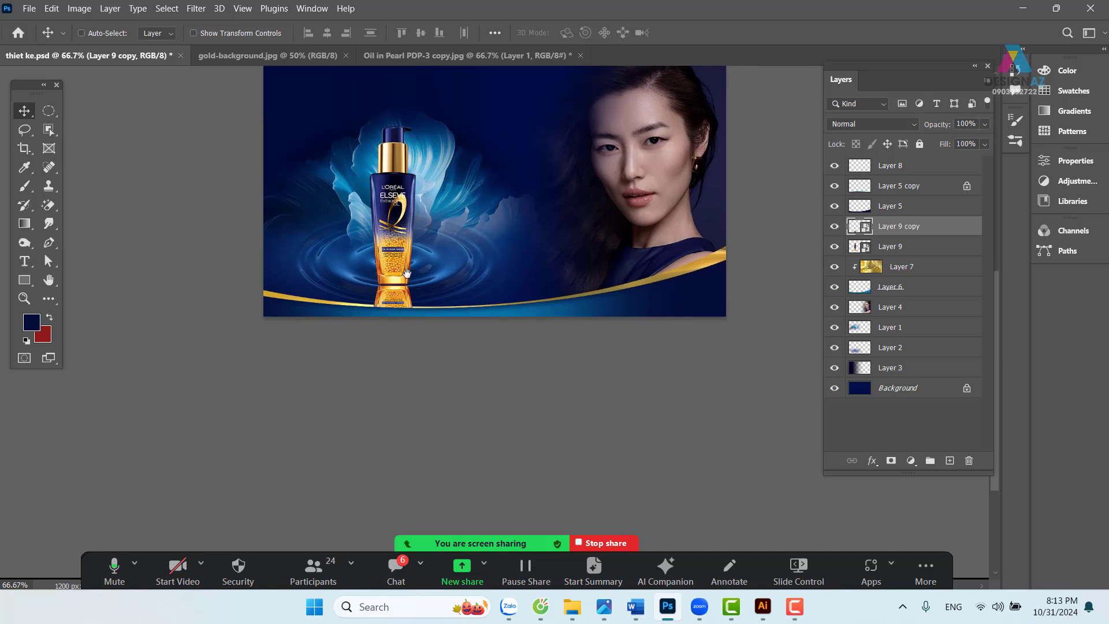
# - Bring the reflection to the top and select the banner's bottom strip with a 40-pixel feather
pyautogui.hotkey('ctrl', 'shift', ']')
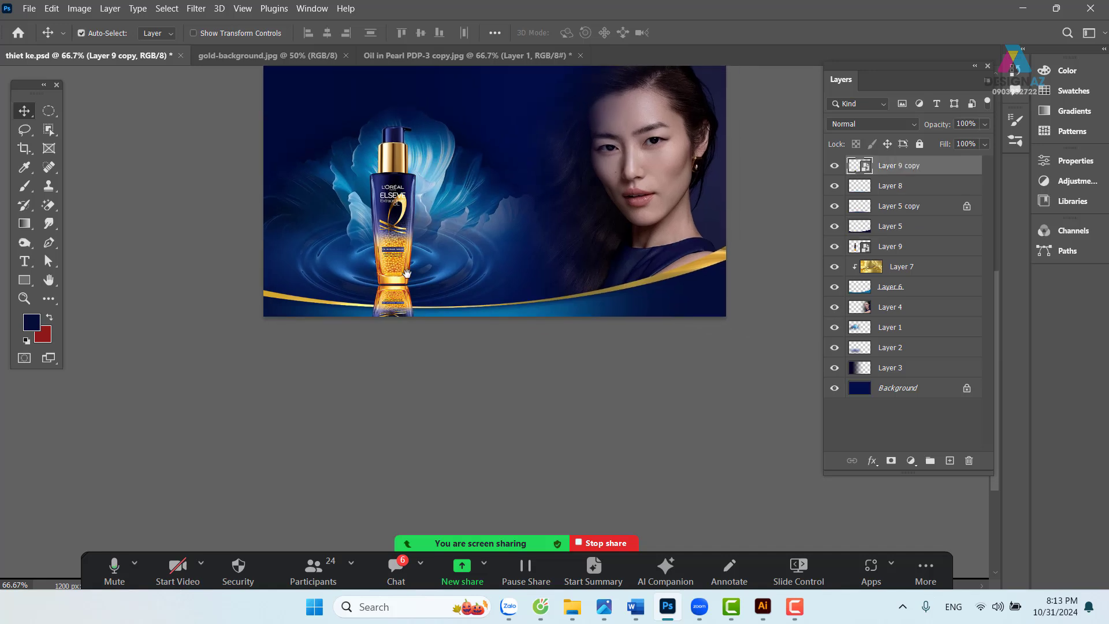
pyautogui.rightClick(55, 113)
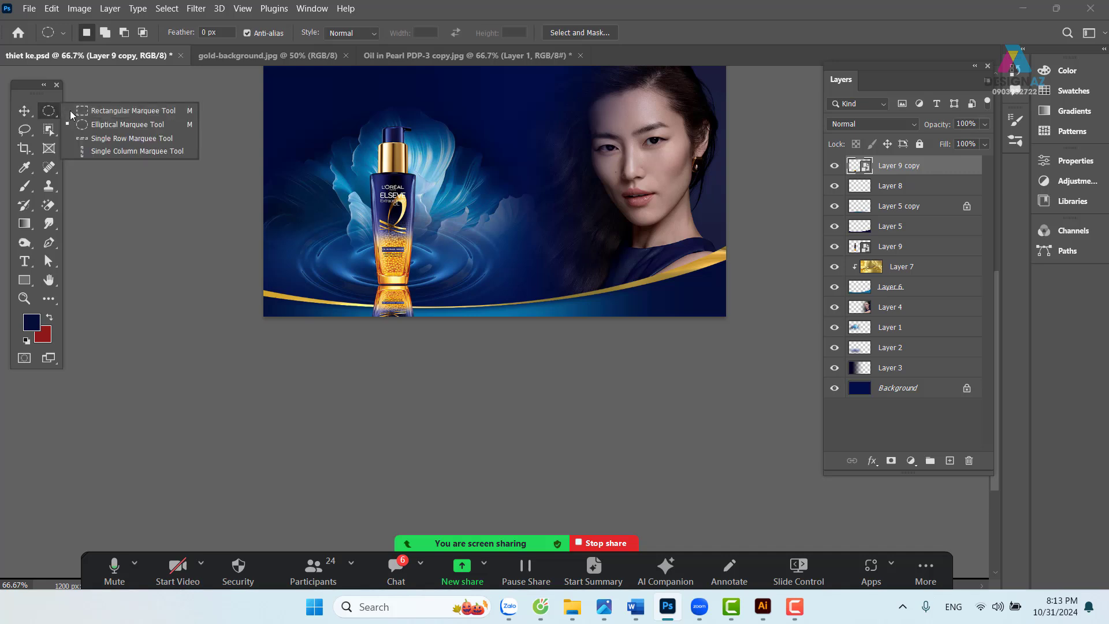
pyautogui.click(115, 109)
pyautogui.moveTo(261, 304); pyautogui.dragTo(884, 430)
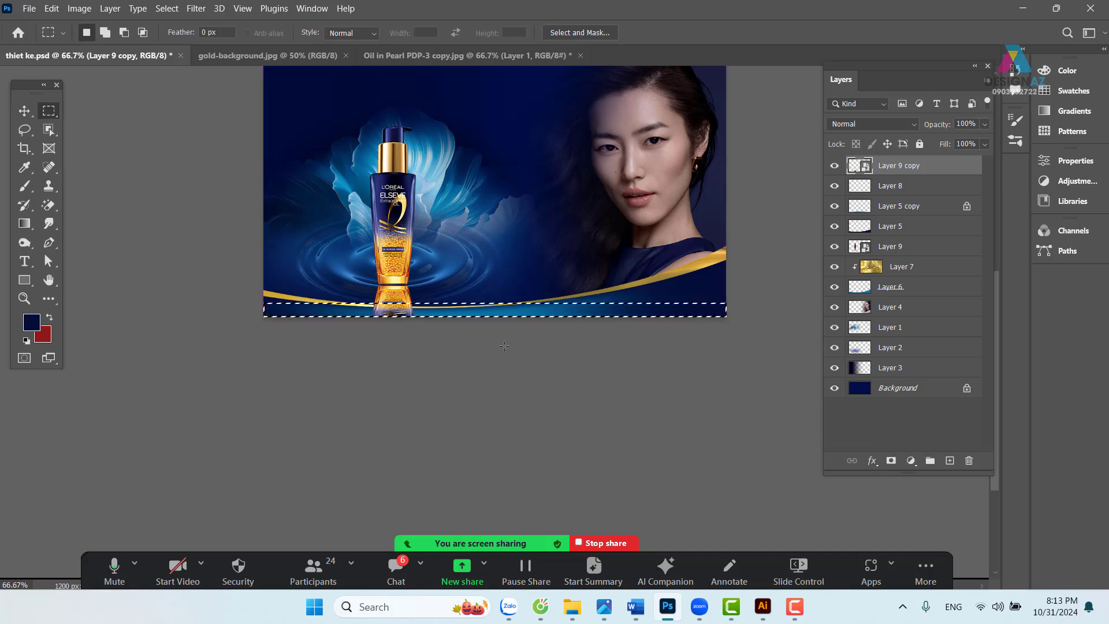
pyautogui.hotkey('ctrl', '+')
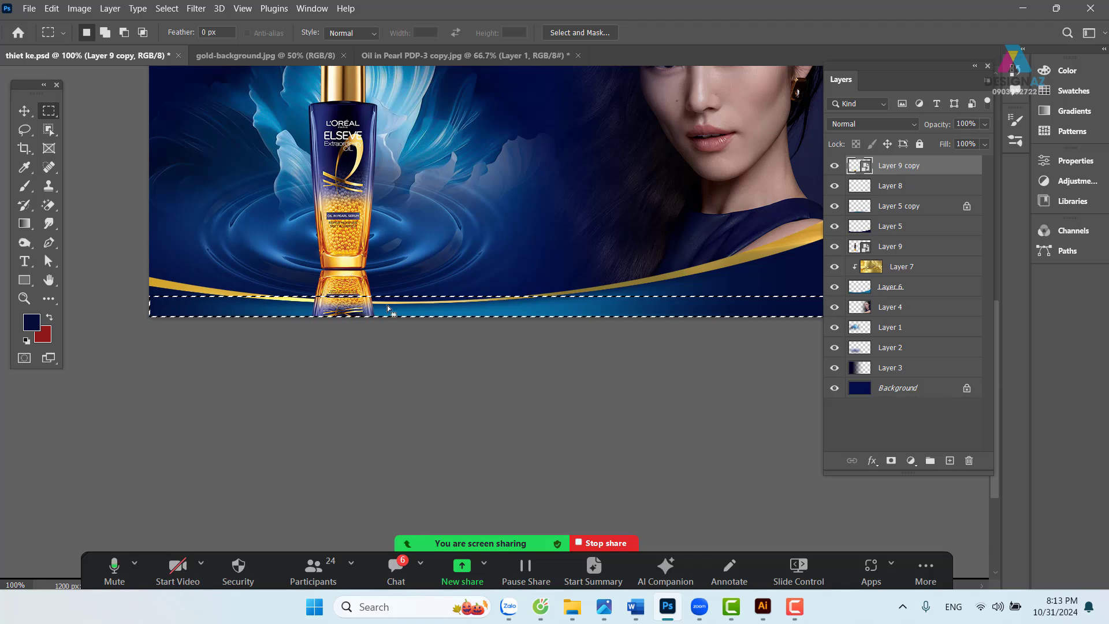
pyautogui.hotkey('shift', 'F6')
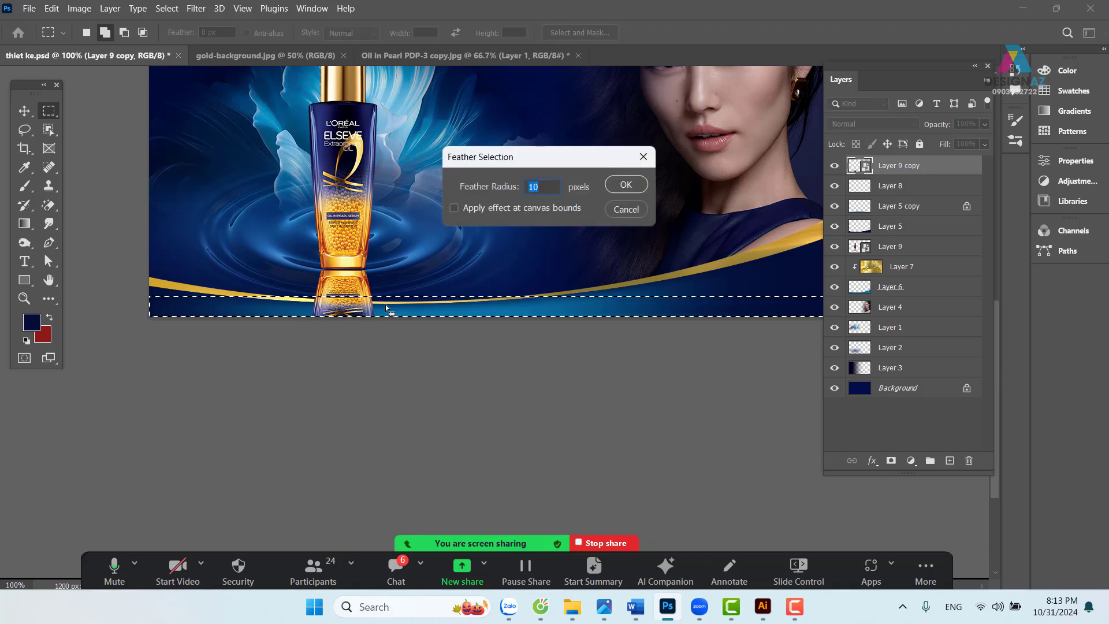
pyautogui.write('40')
pyautogui.press('Return')
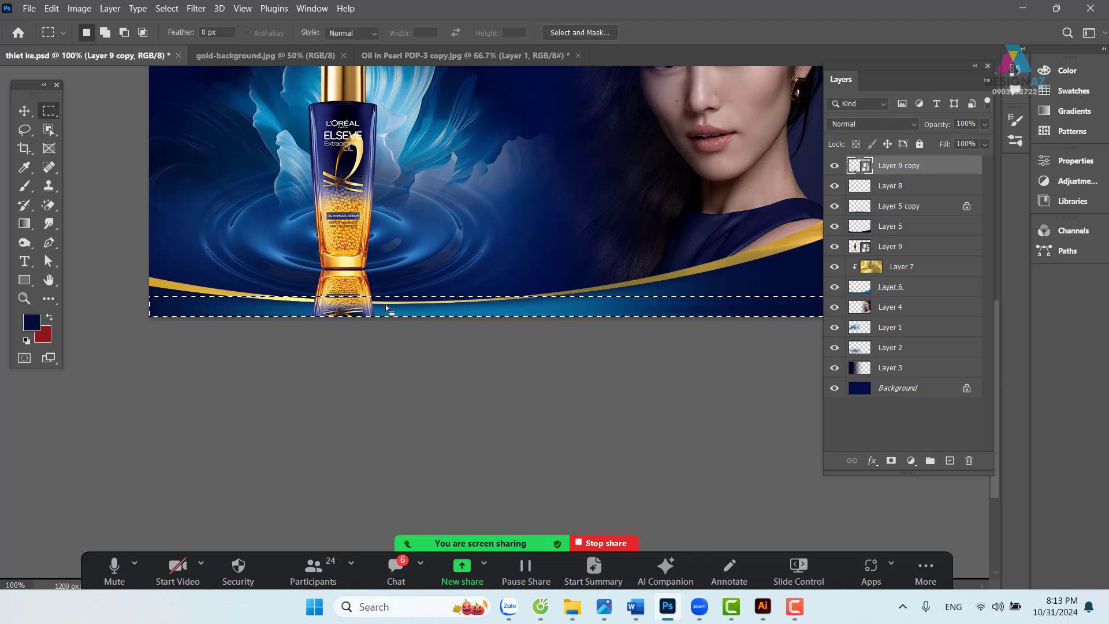
# - Rasterize the reflection layer, erase it inside the feathered bottom strip, and deselect
pyautogui.press('Delete')
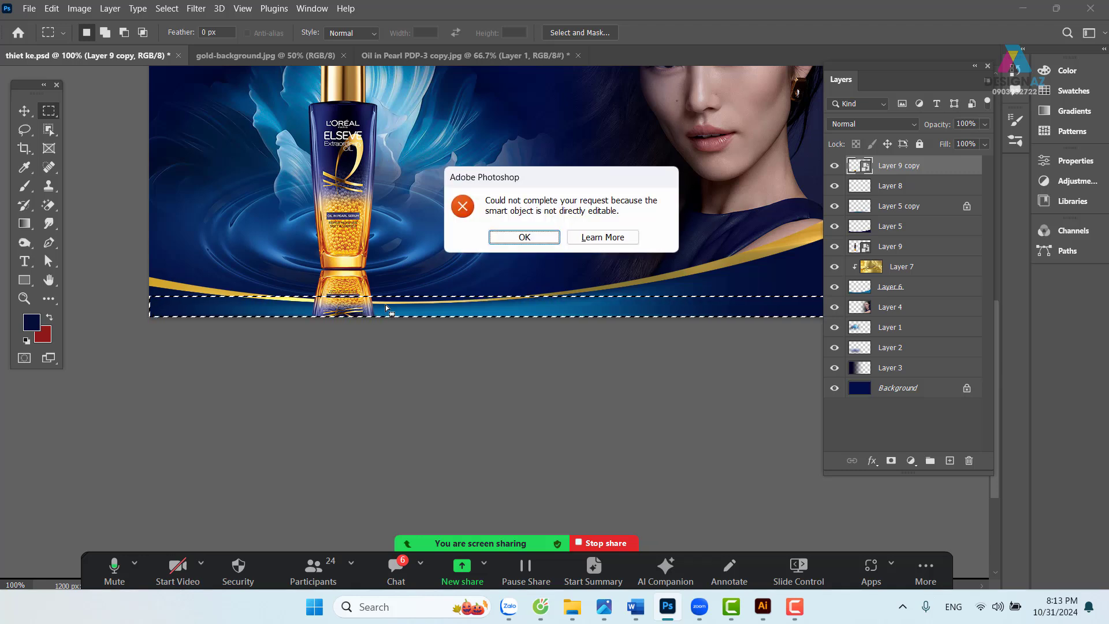
pyautogui.click(524, 236)
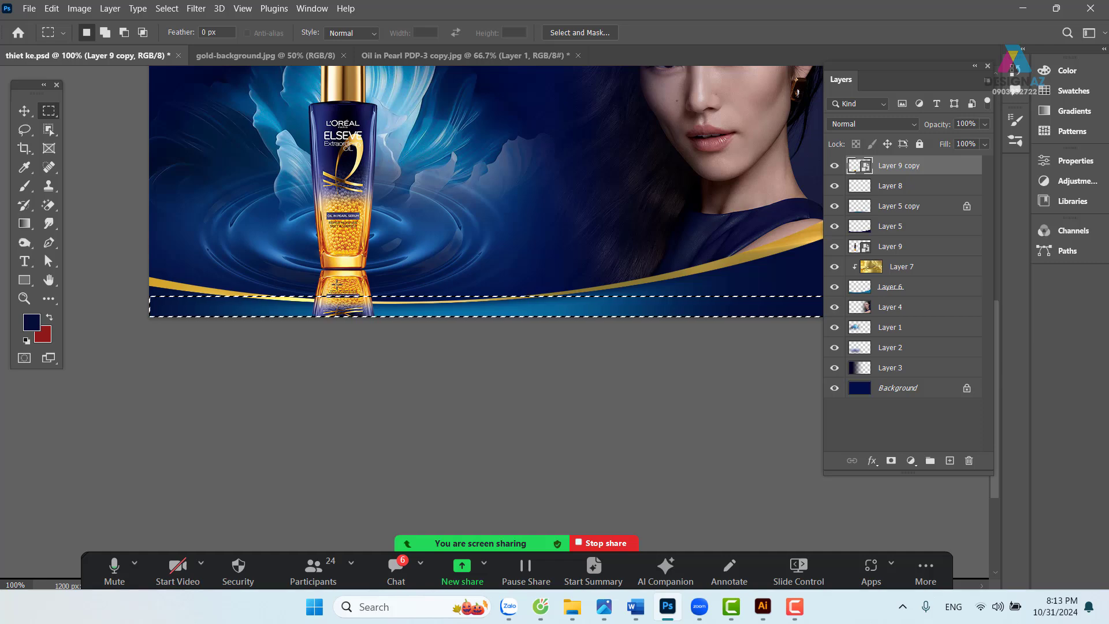
pyautogui.rightClick(939, 169)
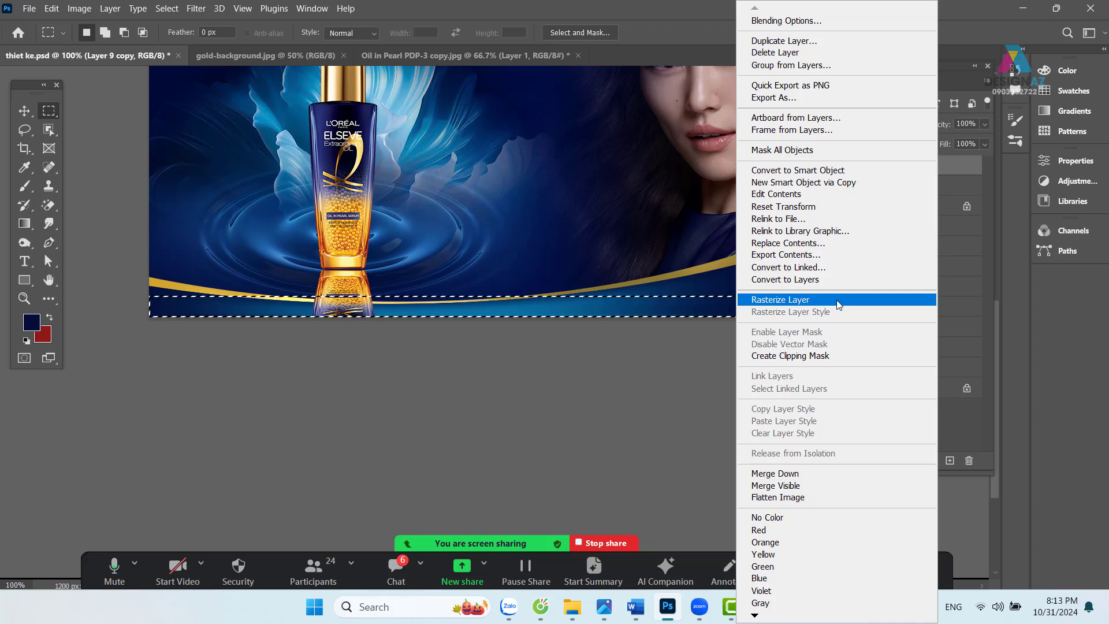
pyautogui.click(839, 304)
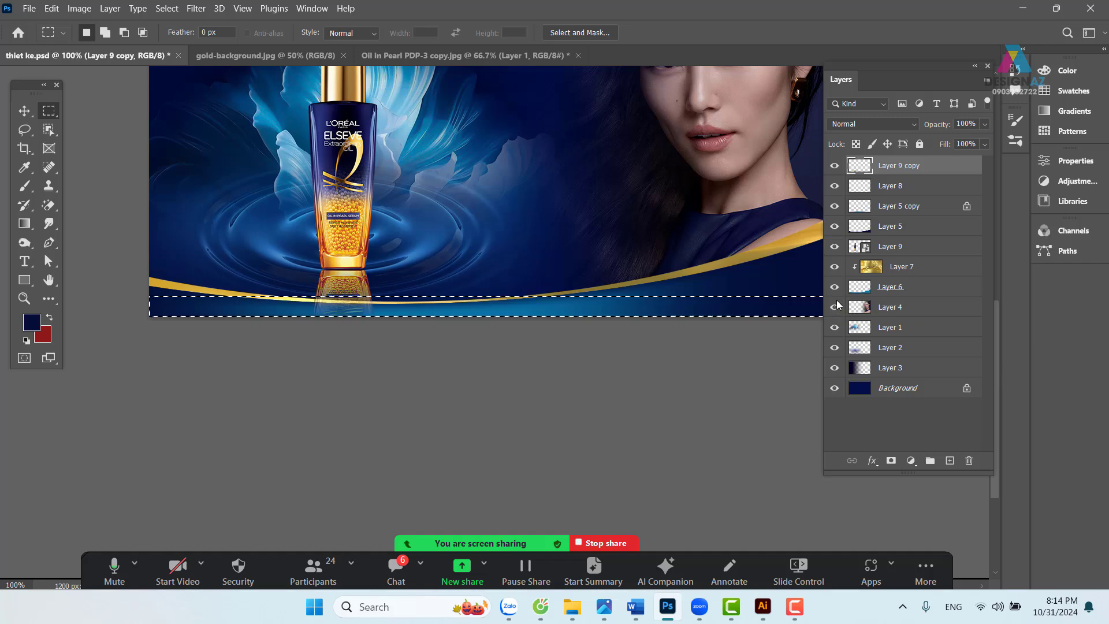
pyautogui.press('Delete')
pyautogui.hotkey('ctrl', 'd')
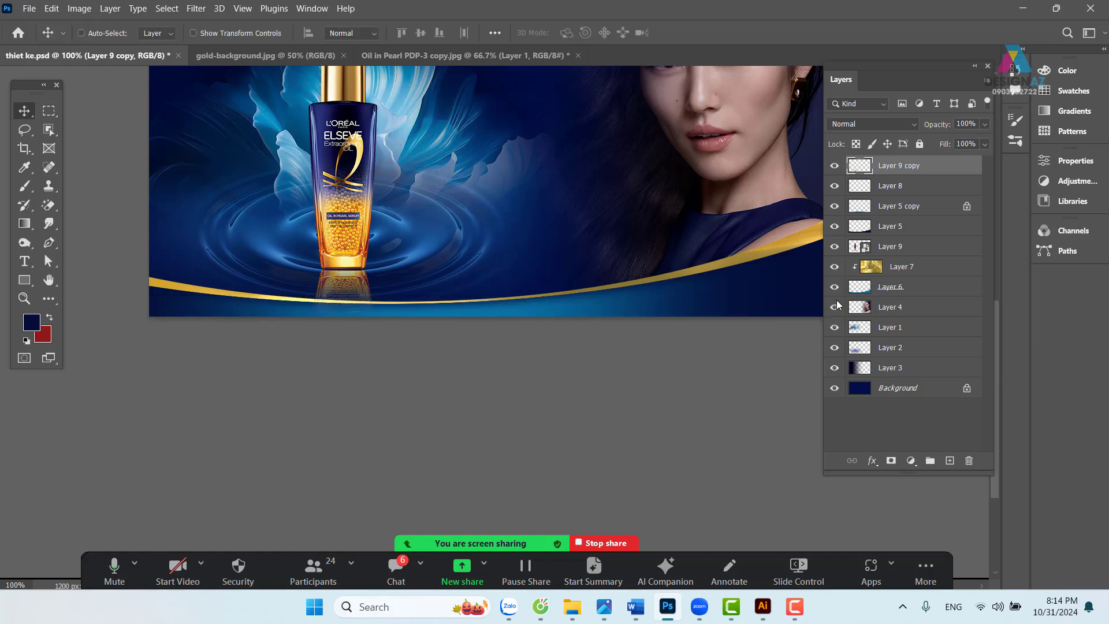
# - Fade the reflection layer to 60% opacity
pyautogui.moveTo(404, 299); pyautogui.dragTo(424, 375)
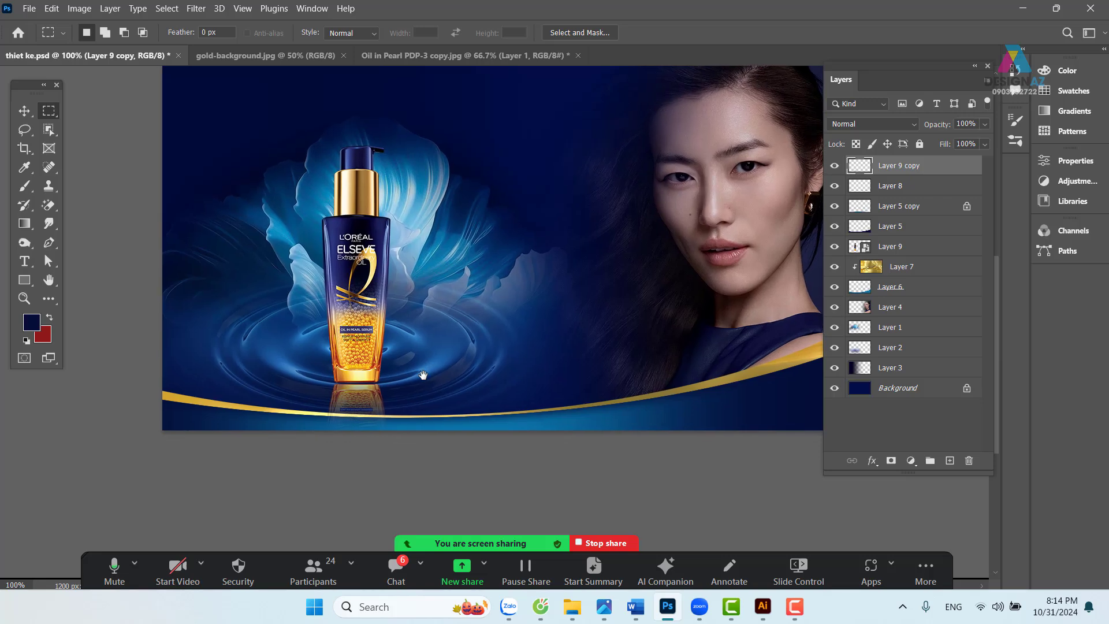
pyautogui.press('5')
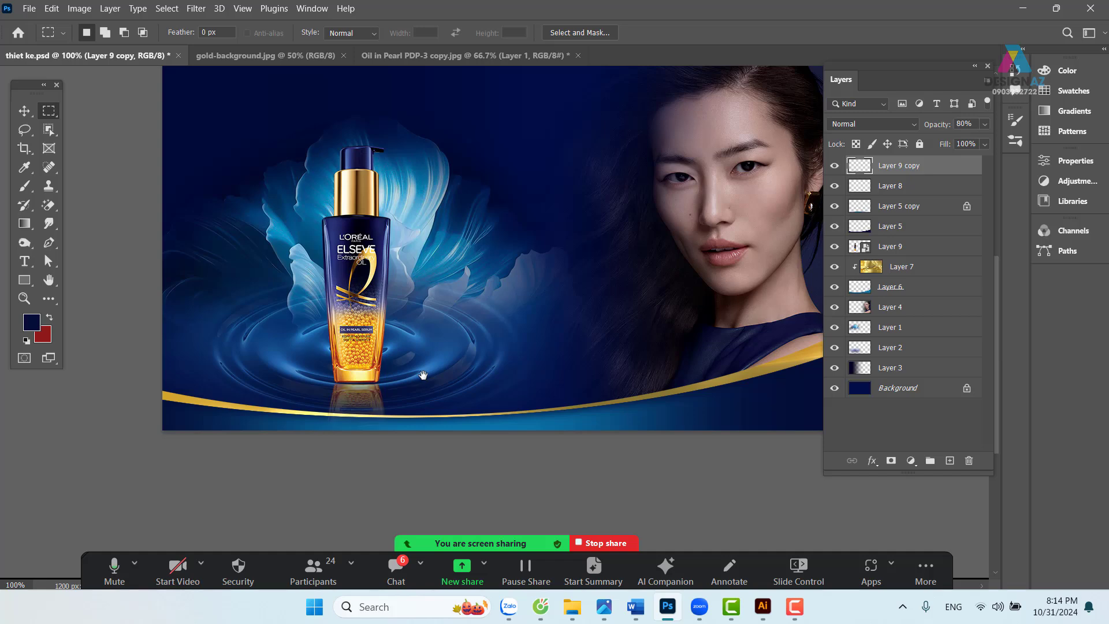
pyautogui.press('6')
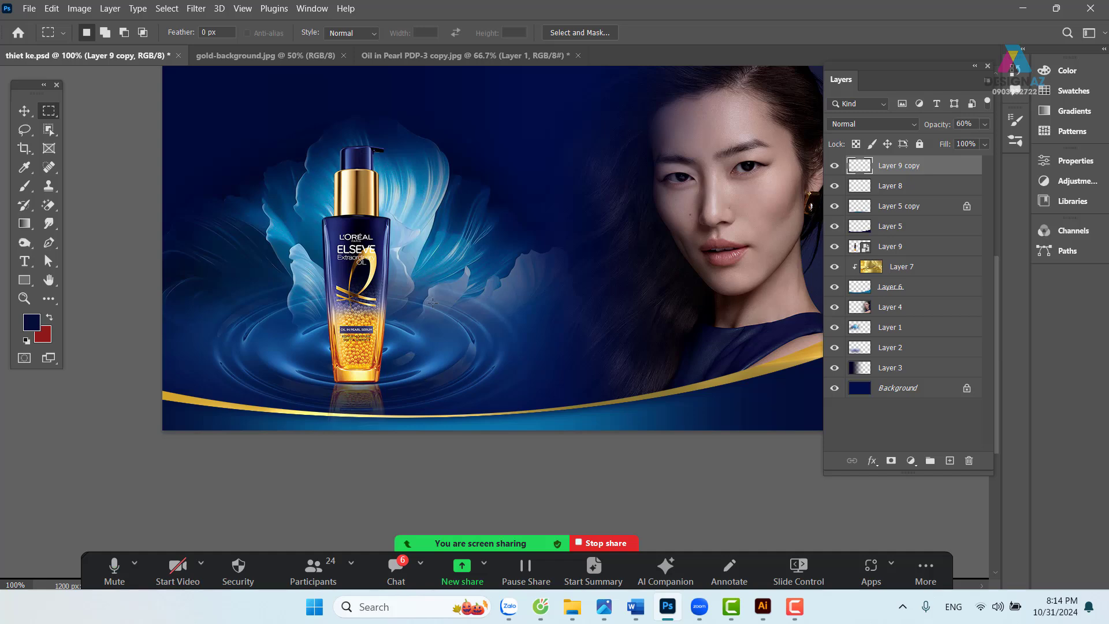
pyautogui.moveTo(472, 270); pyautogui.dragTo(404, 270)
# - Select both the reflection and bottle layers with the Move tool
pyautogui.click(24, 111)
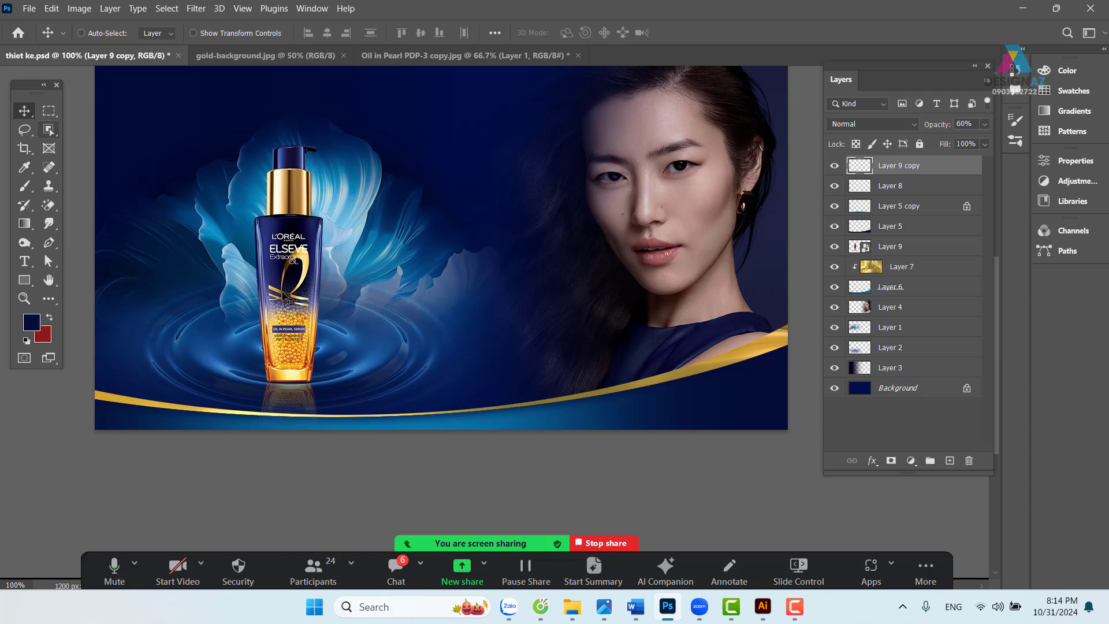
pyautogui.rightClick(305, 393)
pyautogui.click(314, 400)
pyautogui.moveTo(300, 398); pyautogui.dragTo(342, 402)
pyautogui.hotkey('ctrl', 'z')
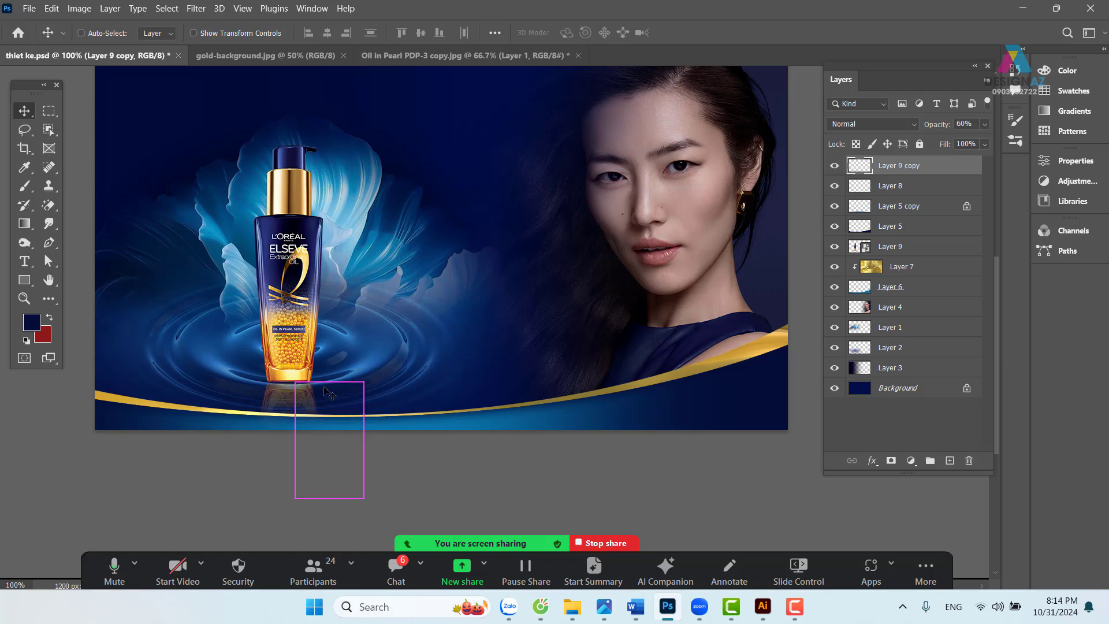
pyautogui.rightClick(301, 317)
pyautogui.keyDown('shift'); pyautogui.click(315, 321); pyautogui.keyUp('shift')
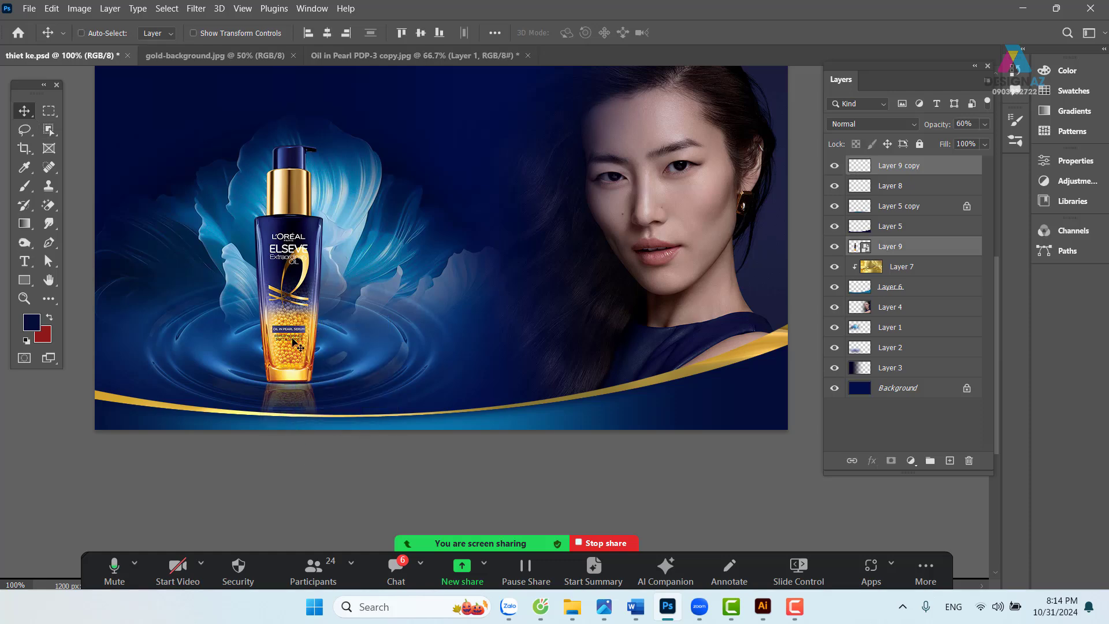
# - Duplicate the bottle and its reflection to the right and scale the copy to about 84%
pyautogui.moveTo(299, 346); pyautogui.dragTo(352, 346)
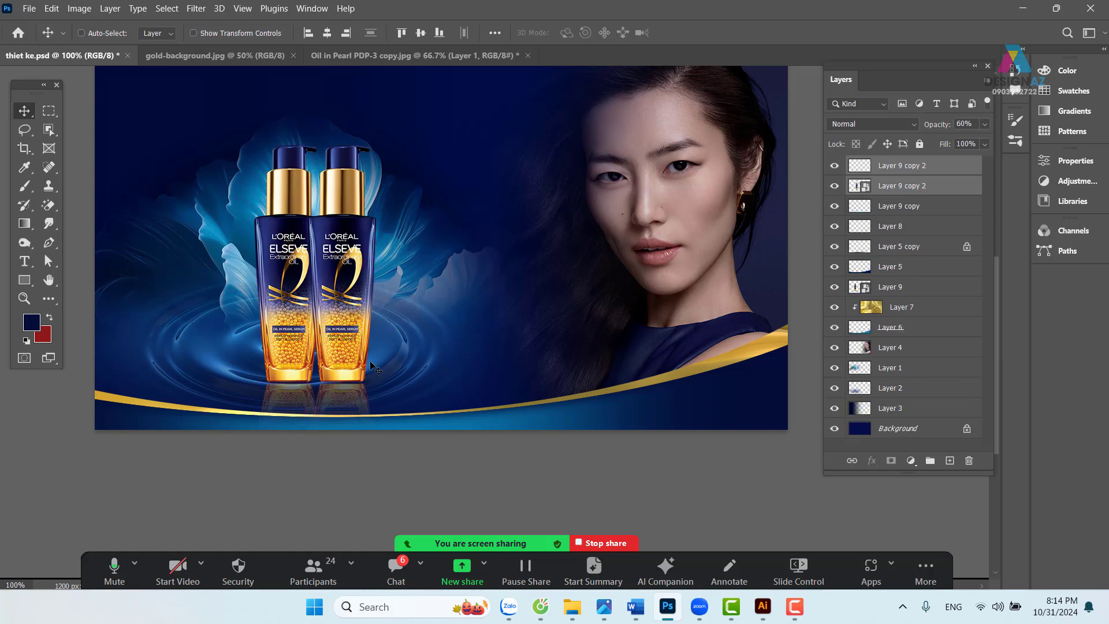
pyautogui.hotkey('ctrl', 't')
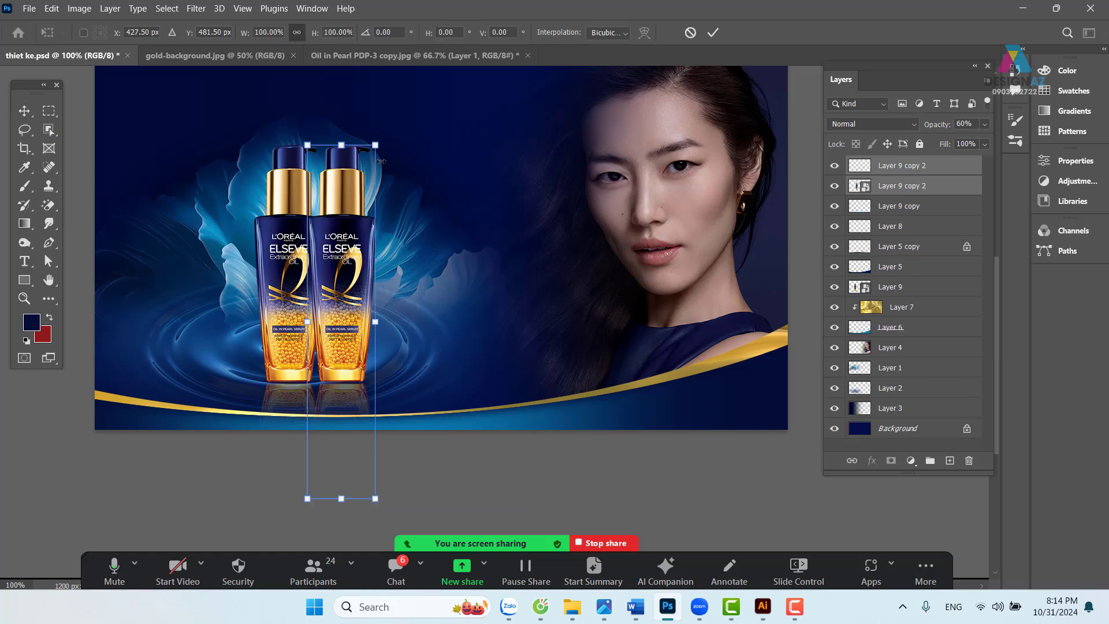
pyautogui.moveTo(381, 161); pyautogui.dragTo(365, 194)
pyautogui.moveTo(342, 305); pyautogui.dragTo(342, 282)
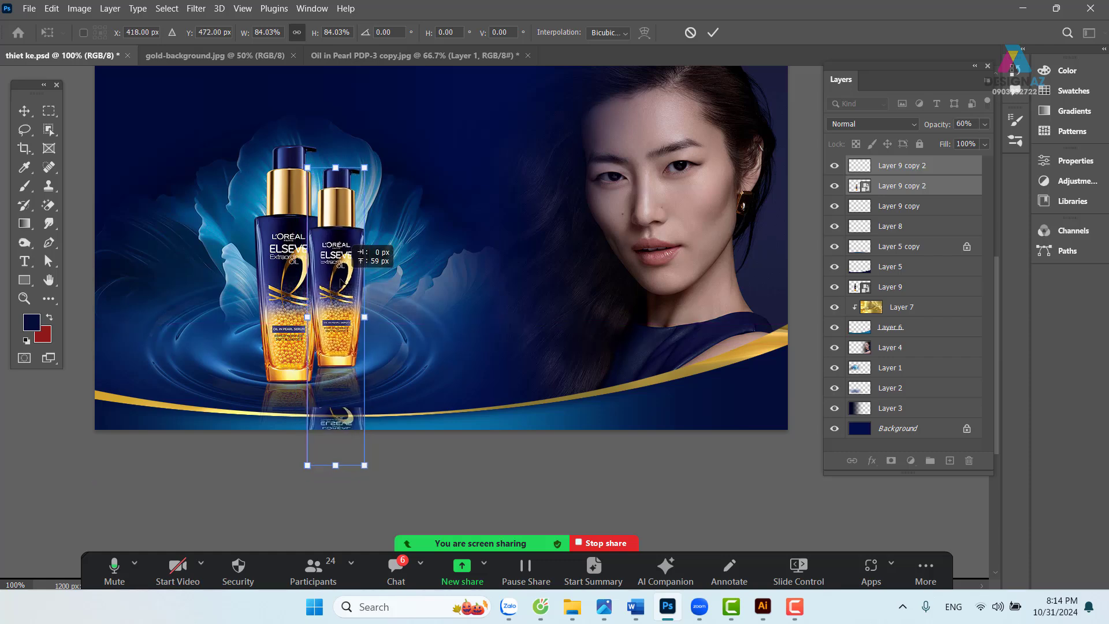
pyautogui.press('Return')
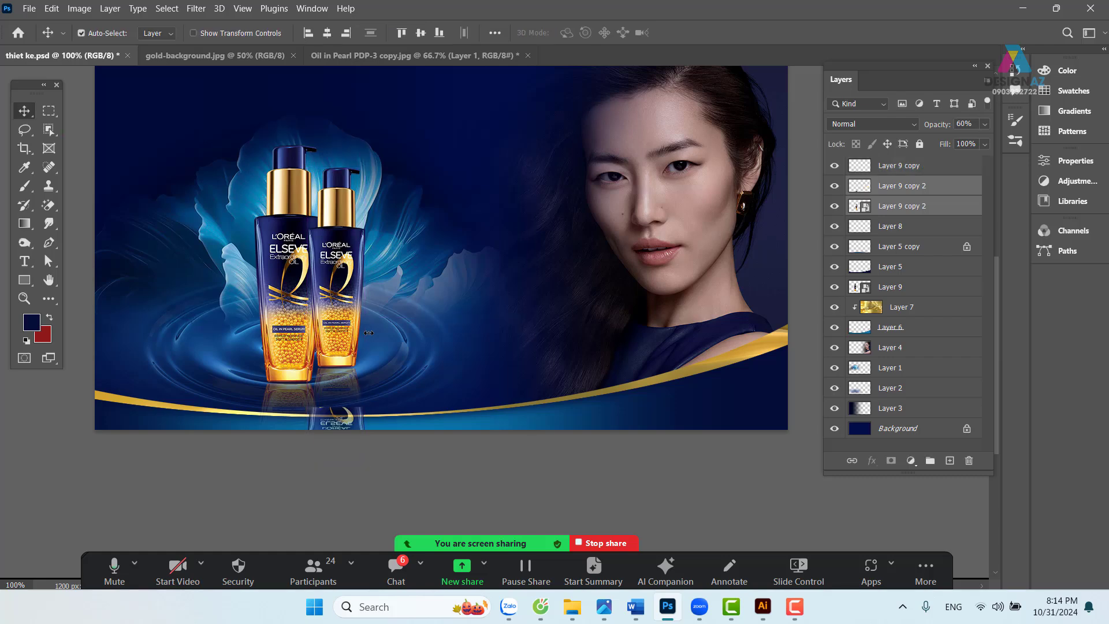
# - Send the smaller bottle behind the original and settle it onto its base
pyautogui.hotkey('ctrl', '[')
pyautogui.hotkey('ctrl', '[')
pyautogui.hotkey('ctrl', '[')
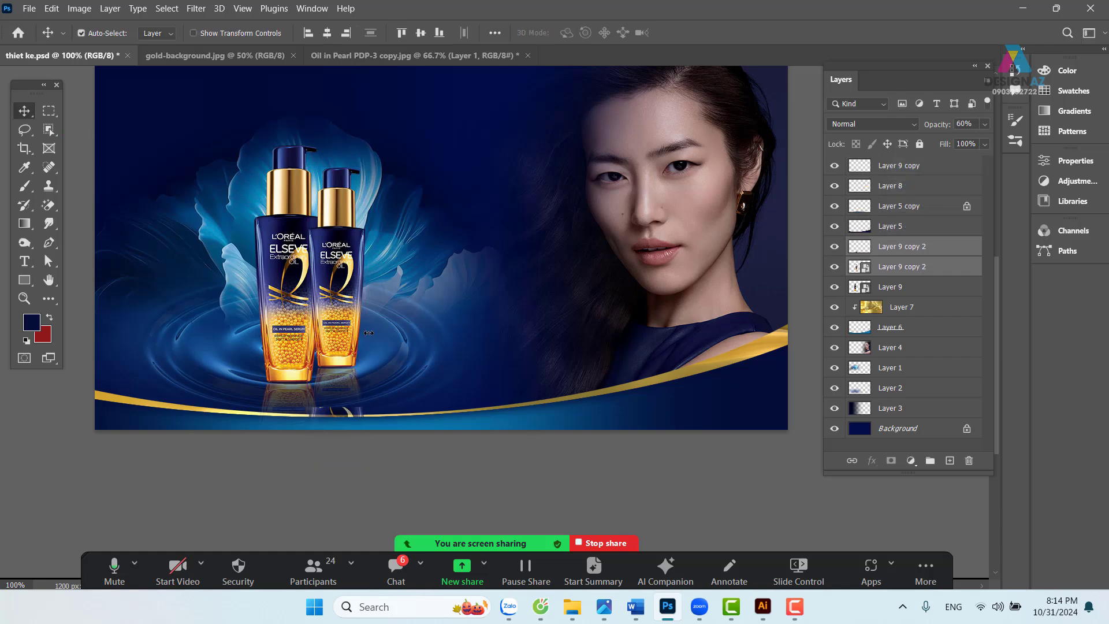
pyautogui.hotkey('ctrl', '[')
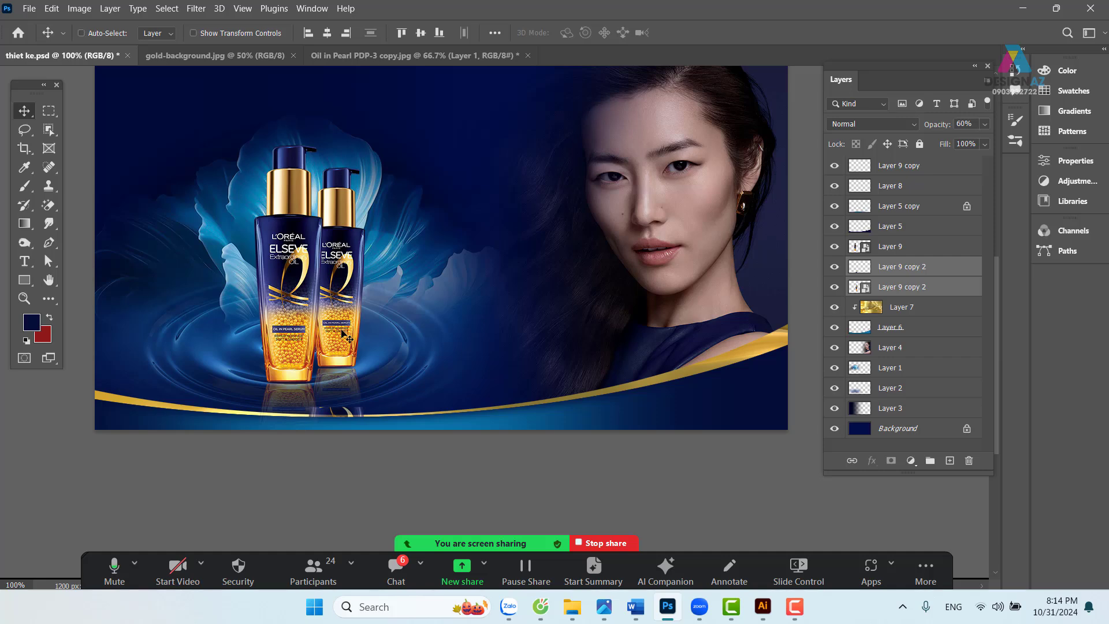
pyautogui.moveTo(341, 329); pyautogui.dragTo(339, 326)
pyautogui.press('space')
pyautogui.moveTo(490, 346); pyautogui.dragTo(461, 350)
pyautogui.moveTo(465, 367); pyautogui.dragTo(468, 368)
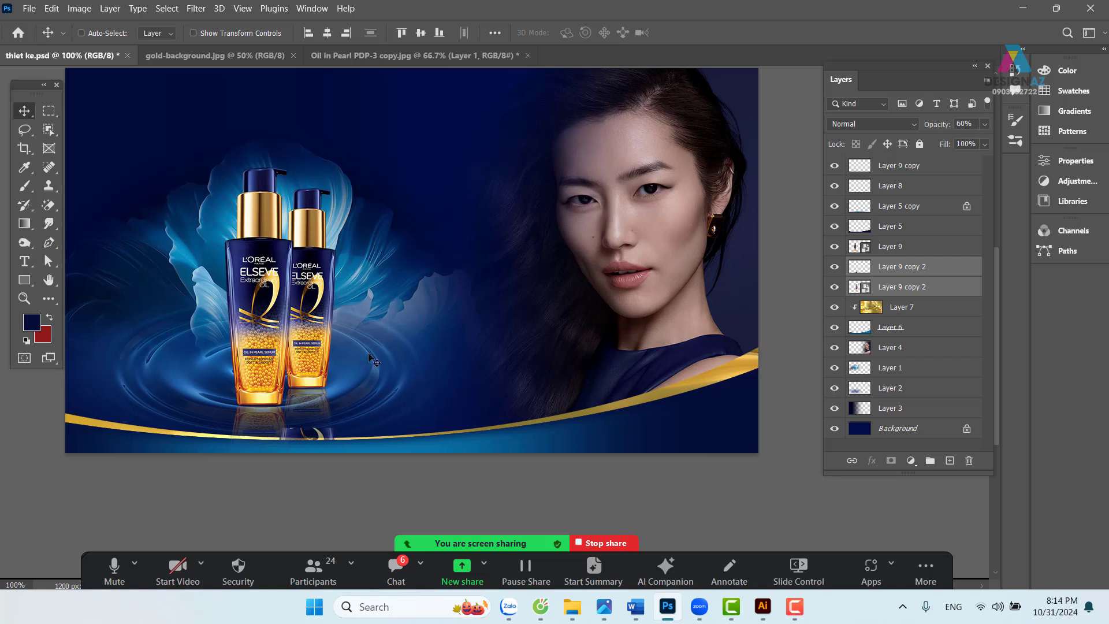
pyautogui.moveTo(310, 317); pyautogui.dragTo(323, 349)
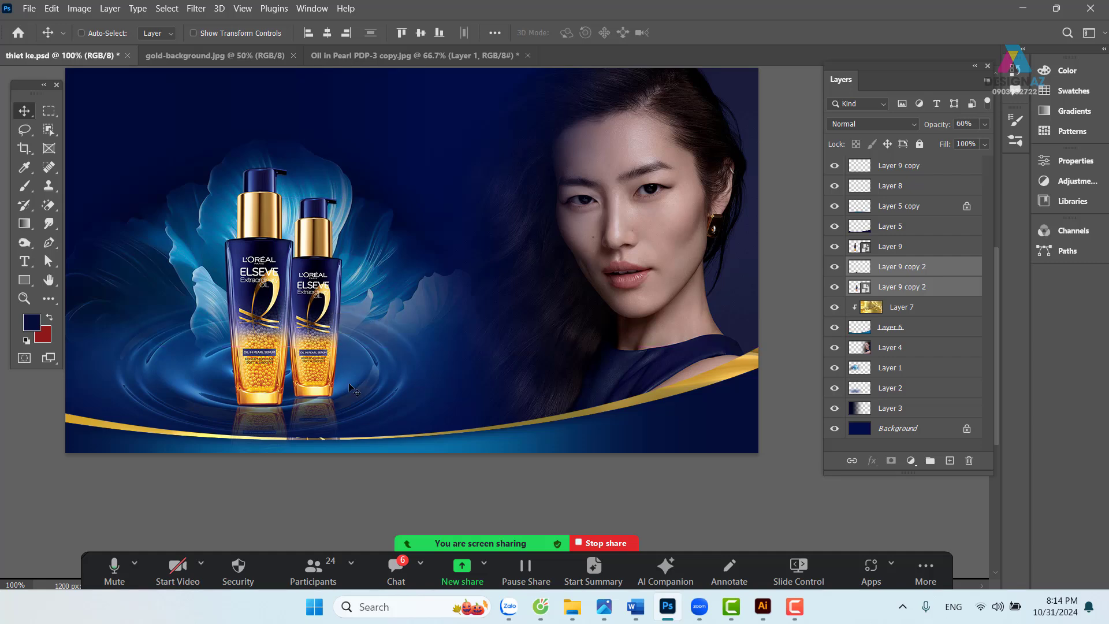
# - Pick the smaller bottle's reflection layer and try repositioning it
pyautogui.rightClick(329, 411)
pyautogui.click(345, 420)
pyautogui.moveTo(331, 414); pyautogui.dragTo(317, 446)
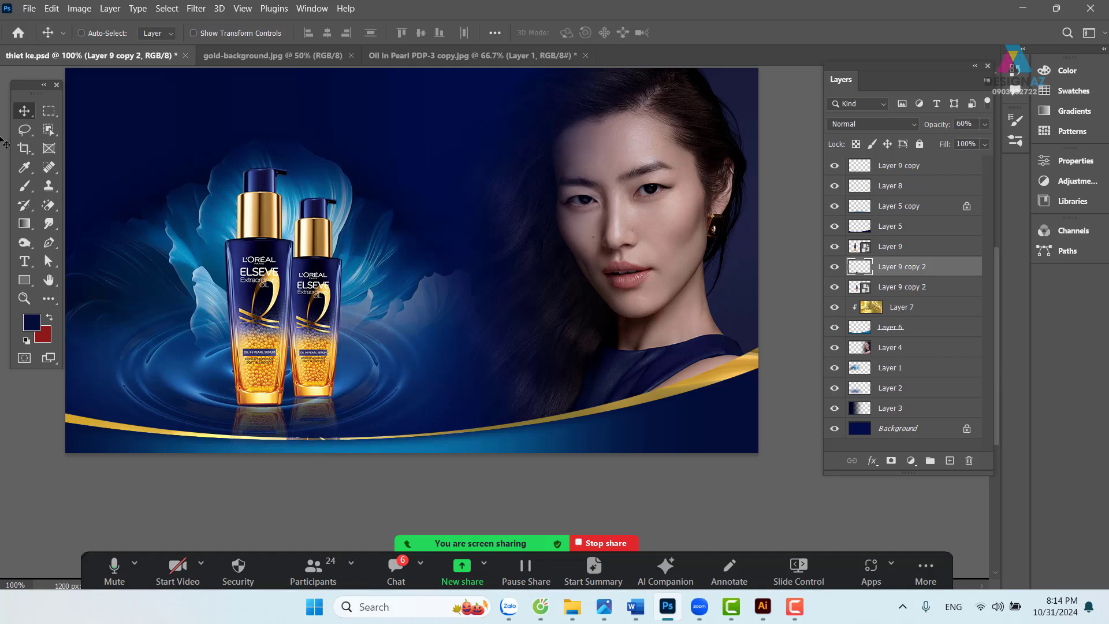
# - Feather a selection of the banner's bottom strip by 20 px, then deselect
pyautogui.click(49, 110)
pyautogui.moveTo(222, 433); pyautogui.dragTo(516, 453)
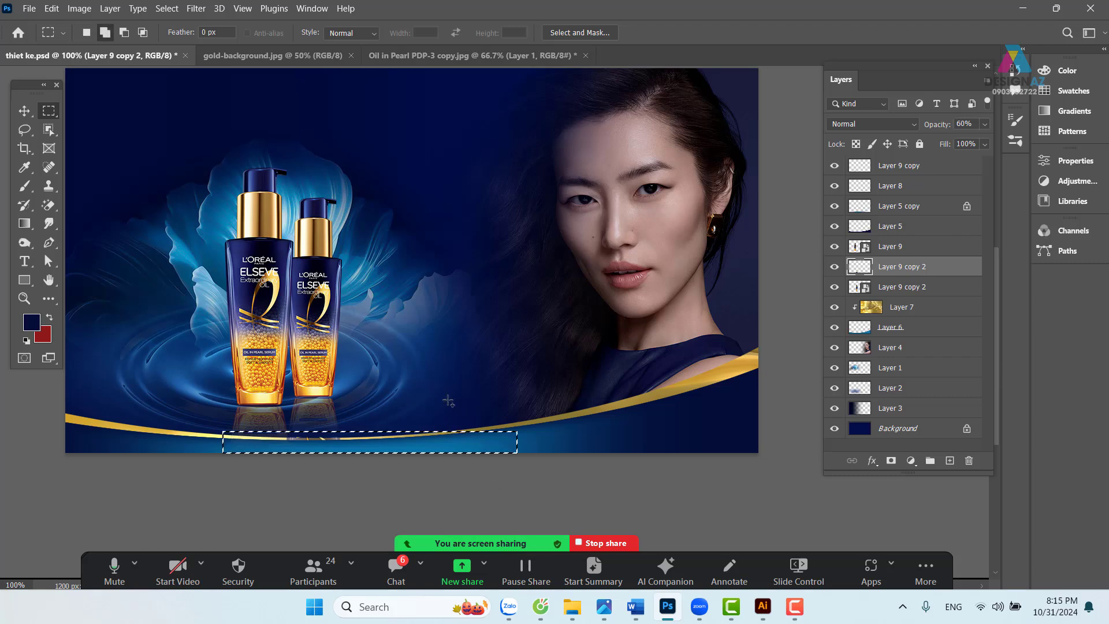
pyautogui.hotkey('shift', 'F6')
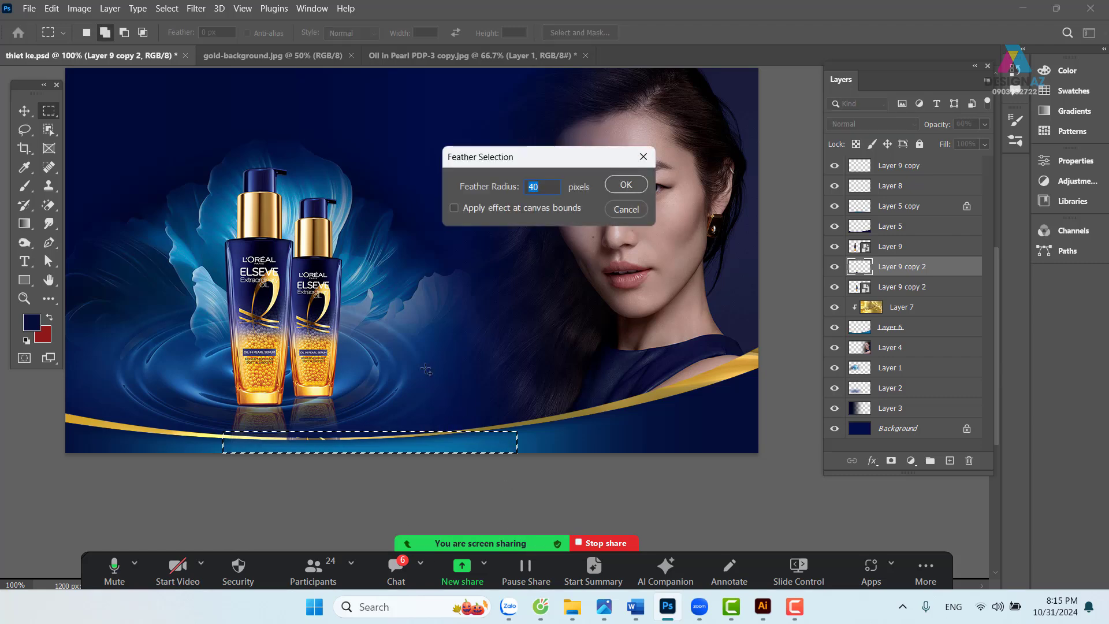
pyautogui.write('20')
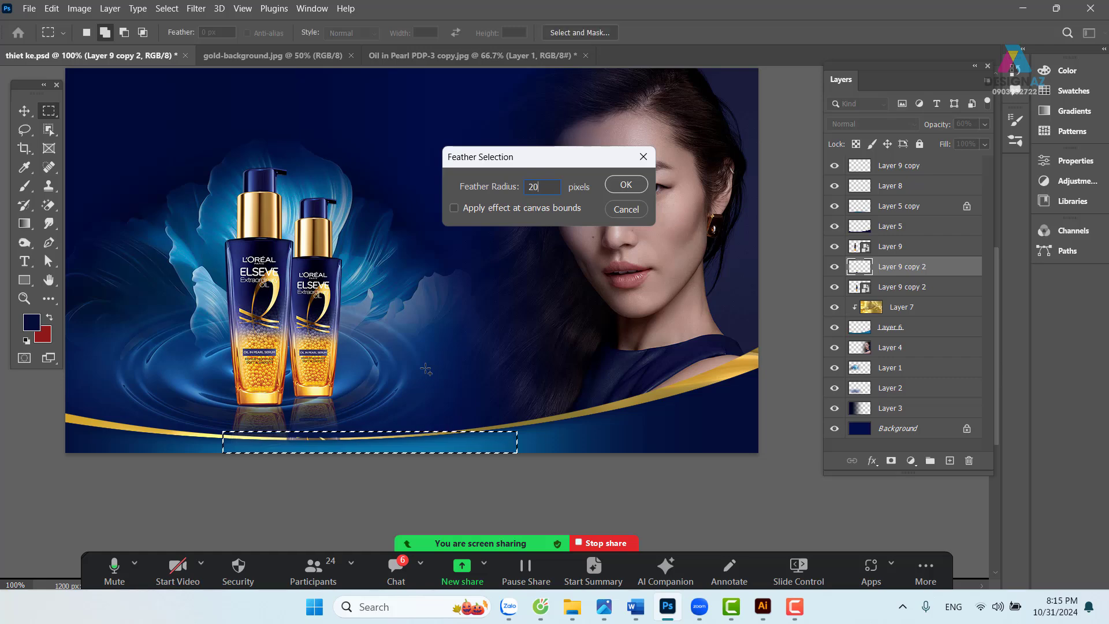
pyautogui.press('Return')
pyautogui.press('v')
pyautogui.hotkey('ctrl', 'd')
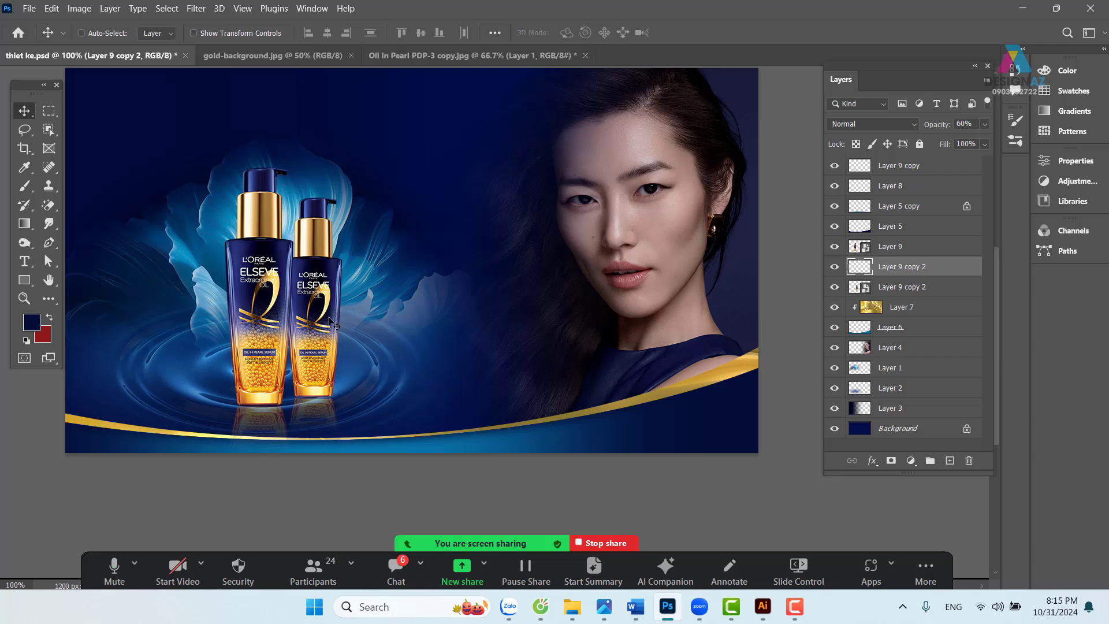
# - Set the smaller bottle layer to 80% opacity
pyautogui.moveTo(321, 298); pyautogui.dragTo(342, 300)
pyautogui.hotkey('ctrl', 'z')
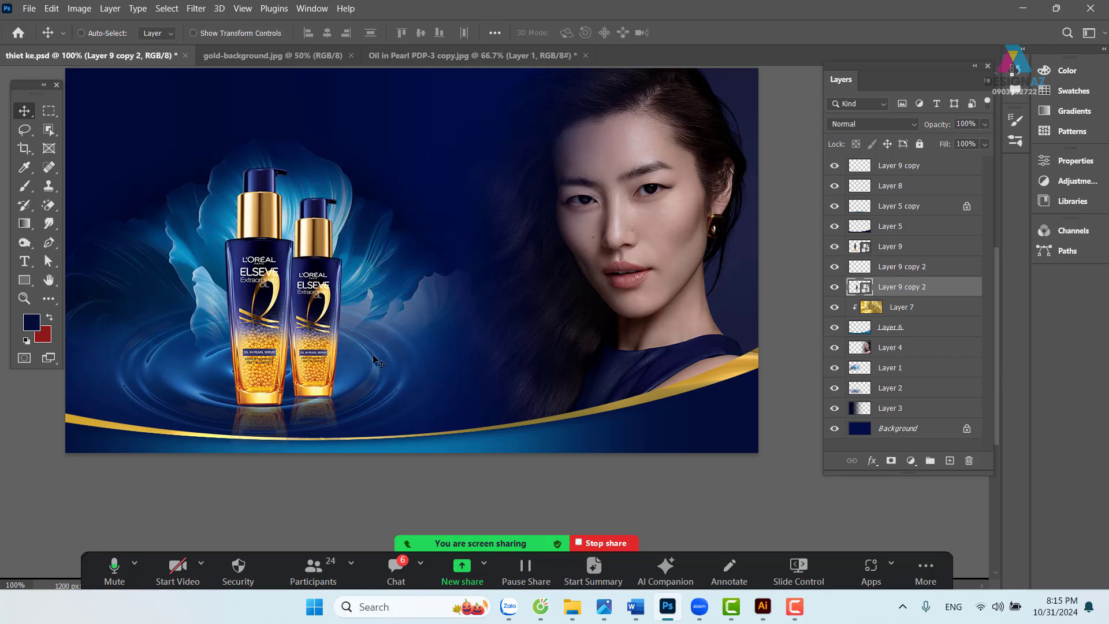
pyautogui.press('8')
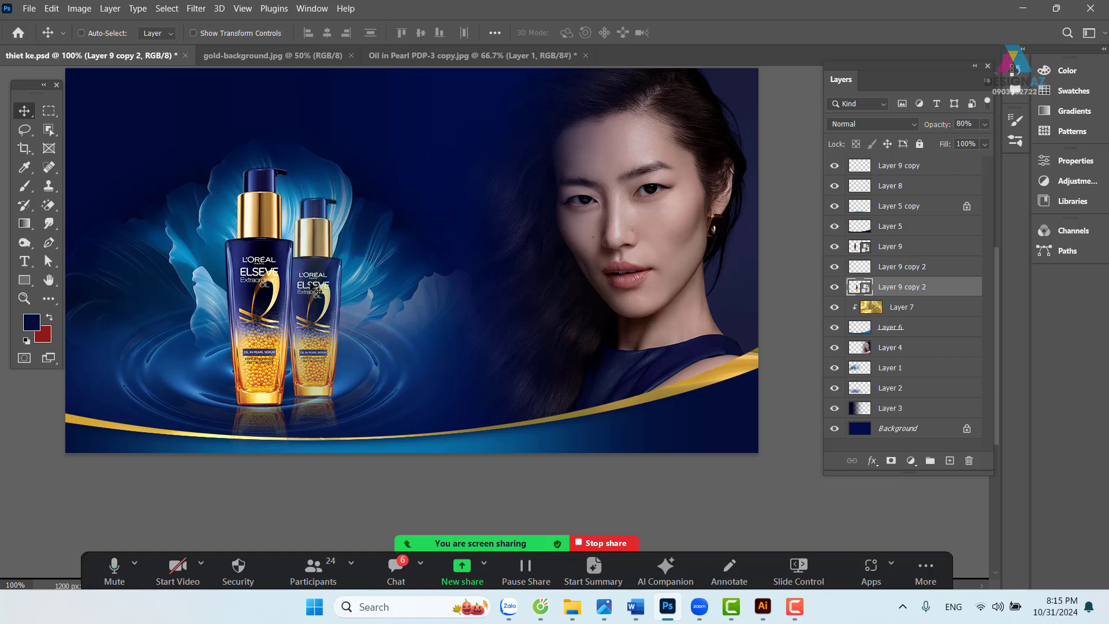
pyautogui.rightClick(330, 323)
pyautogui.press('Escape')
pyautogui.rightClick(320, 400)
# - Select the small bottle's Layer 9 copy 2 layers and test placing a copy left of the big bottle
pyautogui.click(347, 408)
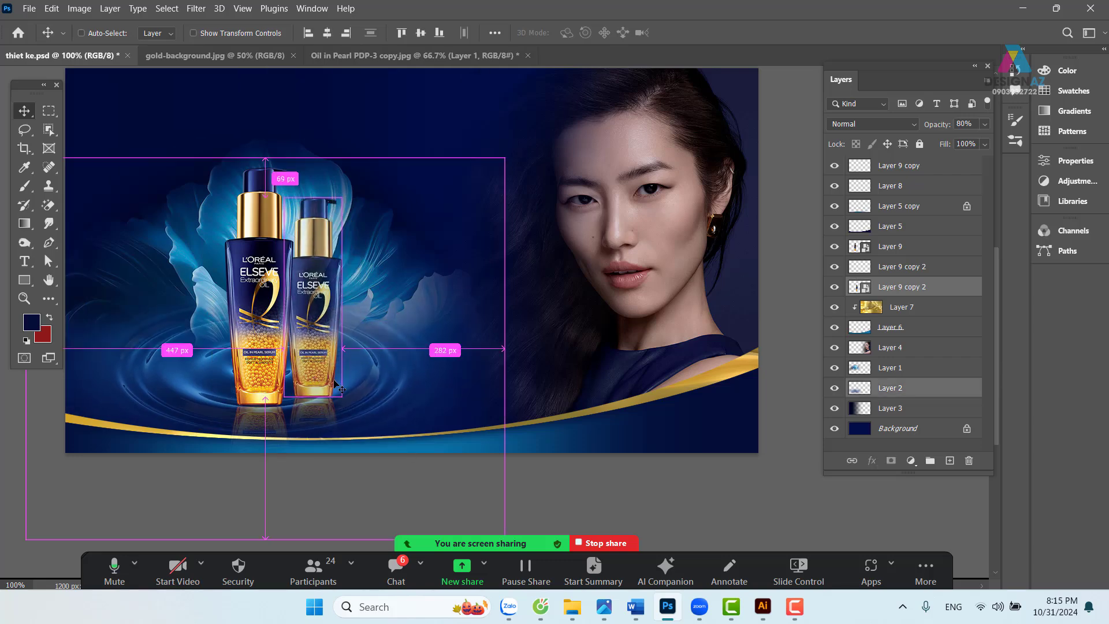
pyautogui.rightClick(321, 265)
pyautogui.click(341, 270)
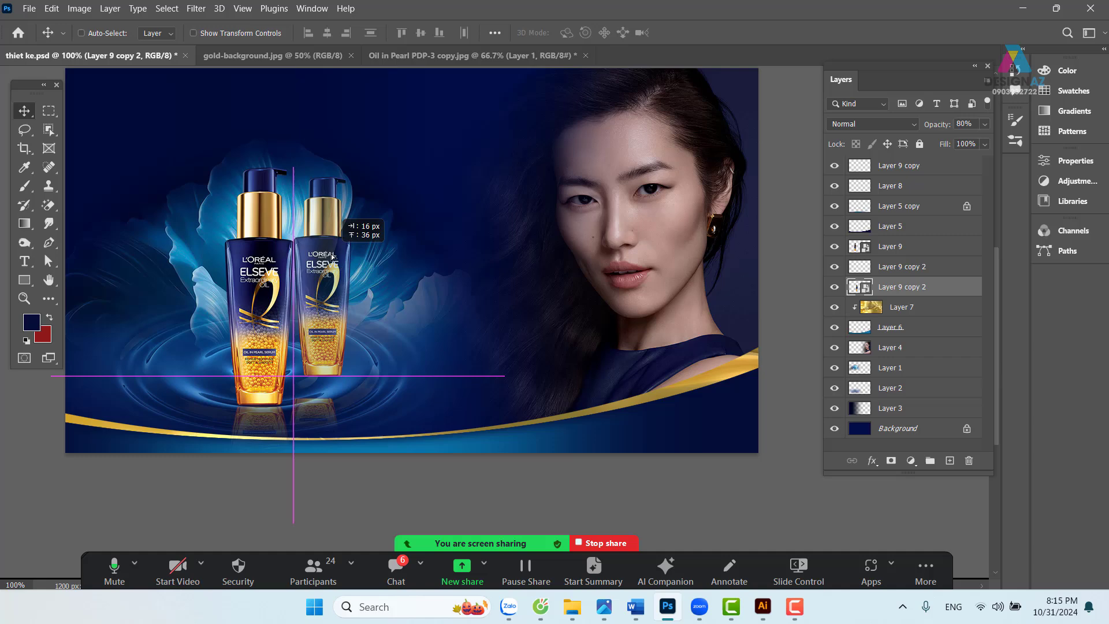
pyautogui.rightClick(328, 410)
pyautogui.keyDown('shift'); pyautogui.click(346, 415); pyautogui.keyUp('shift')
pyautogui.moveTo(338, 412); pyautogui.dragTo(224, 379)
pyautogui.hotkey('ctrl', 'z')
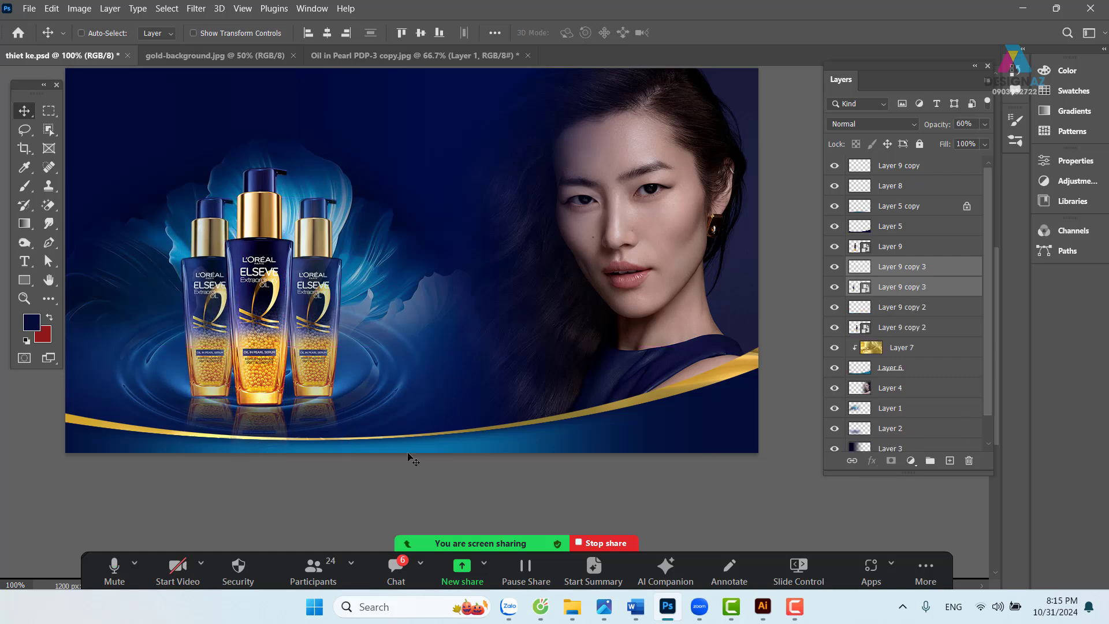
# - Select all the bottle layers together with the Layer 9 copy reflection
pyautogui.moveTo(440, 358); pyautogui.dragTo(456, 403)
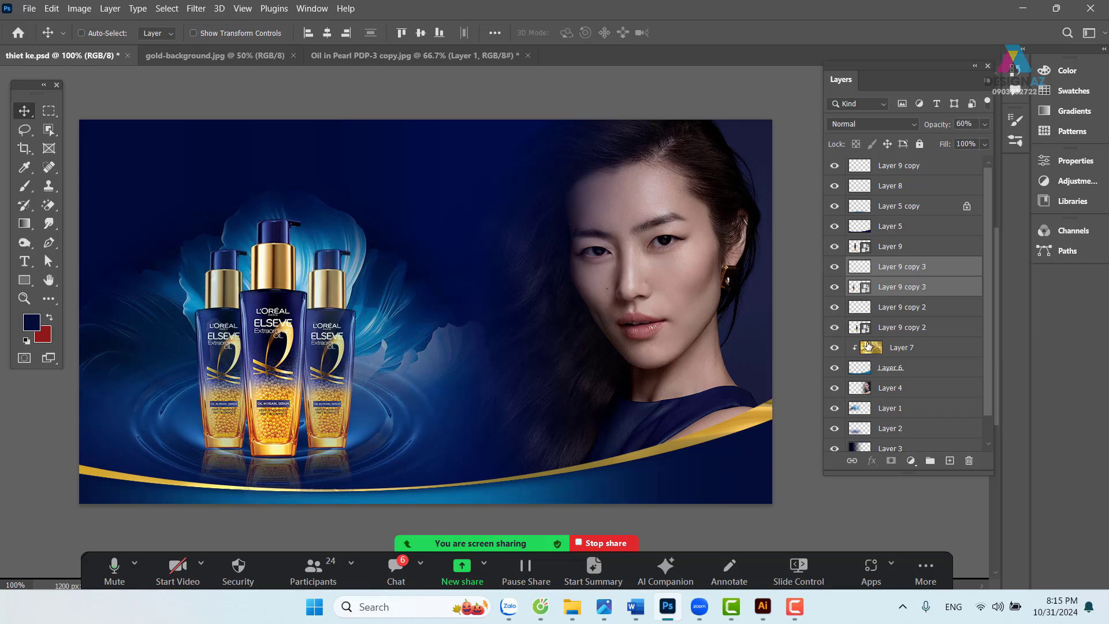
pyautogui.click(918, 248)
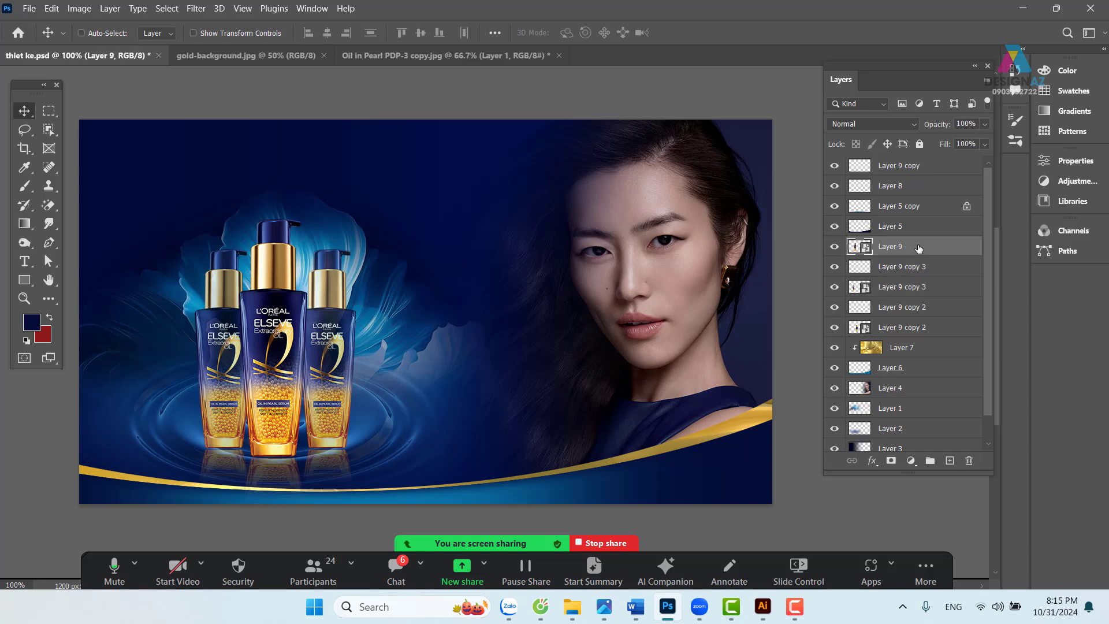
pyautogui.keyDown('shift'); pyautogui.click(932, 330); pyautogui.keyUp('shift')
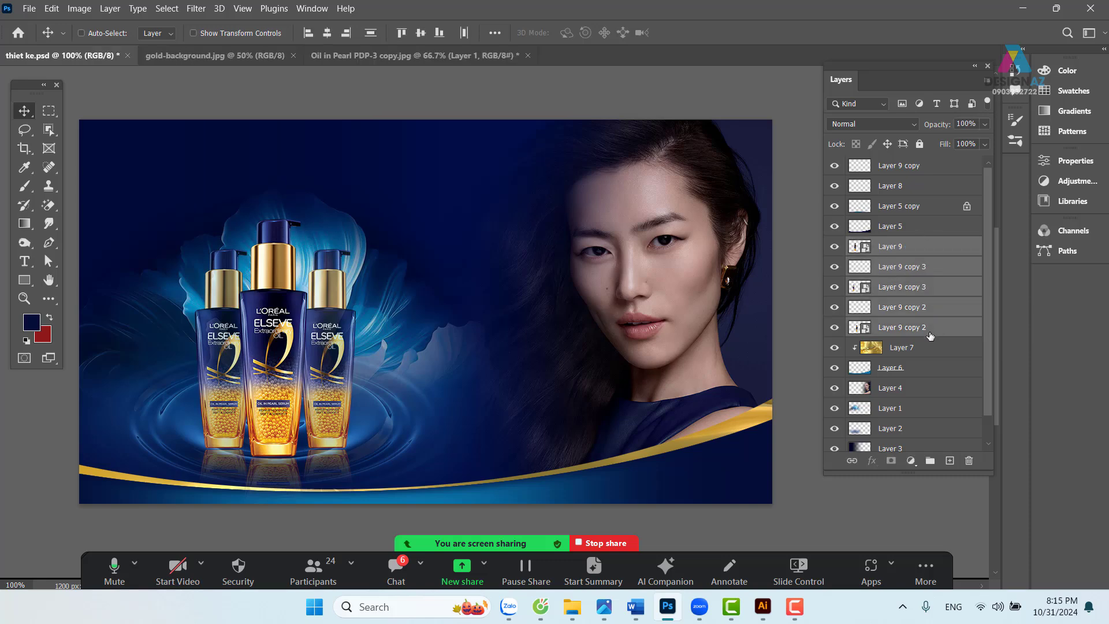
pyautogui.moveTo(321, 368); pyautogui.dragTo(389, 353)
pyautogui.hotkey('ctrl', 'z')
pyautogui.rightClick(290, 477)
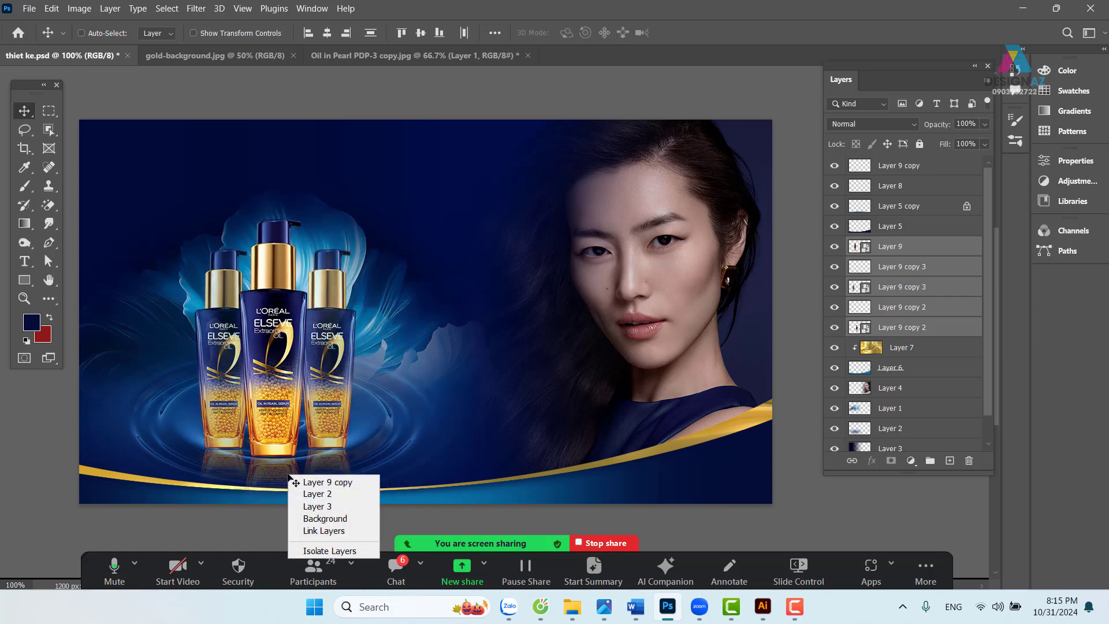
pyautogui.keyDown('shift'); pyautogui.click(313, 480); pyautogui.keyUp('shift')
pyautogui.moveTo(272, 414); pyautogui.dragTo(312, 407)
pyautogui.hotkey('ctrl', 'z')
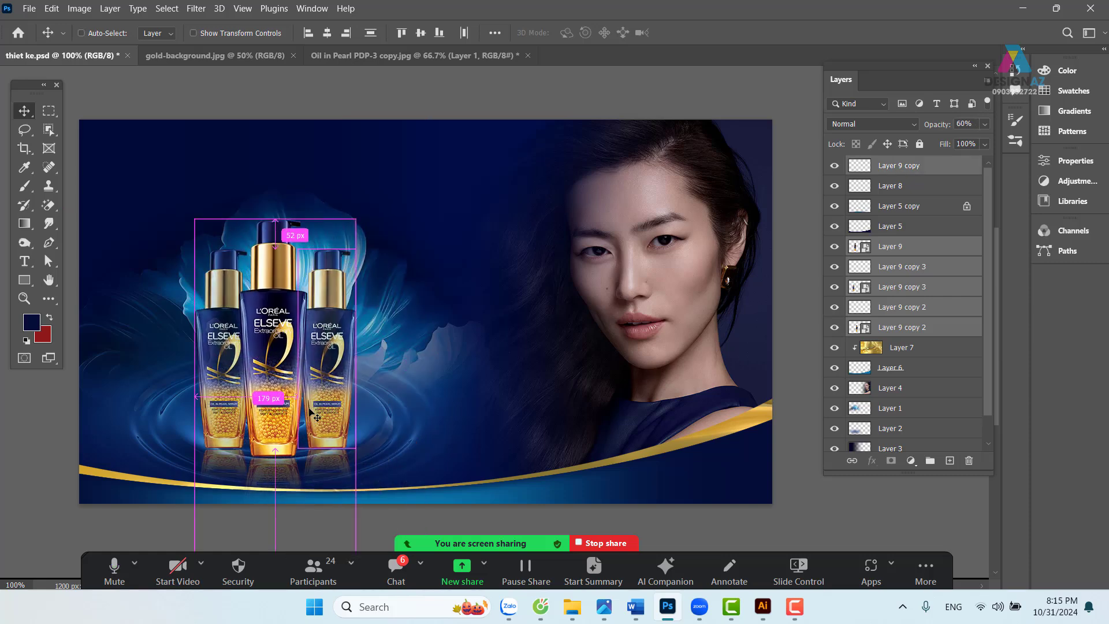
# - Group the bottle layers into Group 1 and shift it about 39 px left
pyautogui.press('ctrl')
pyautogui.hotkey('ctrl', 'g')
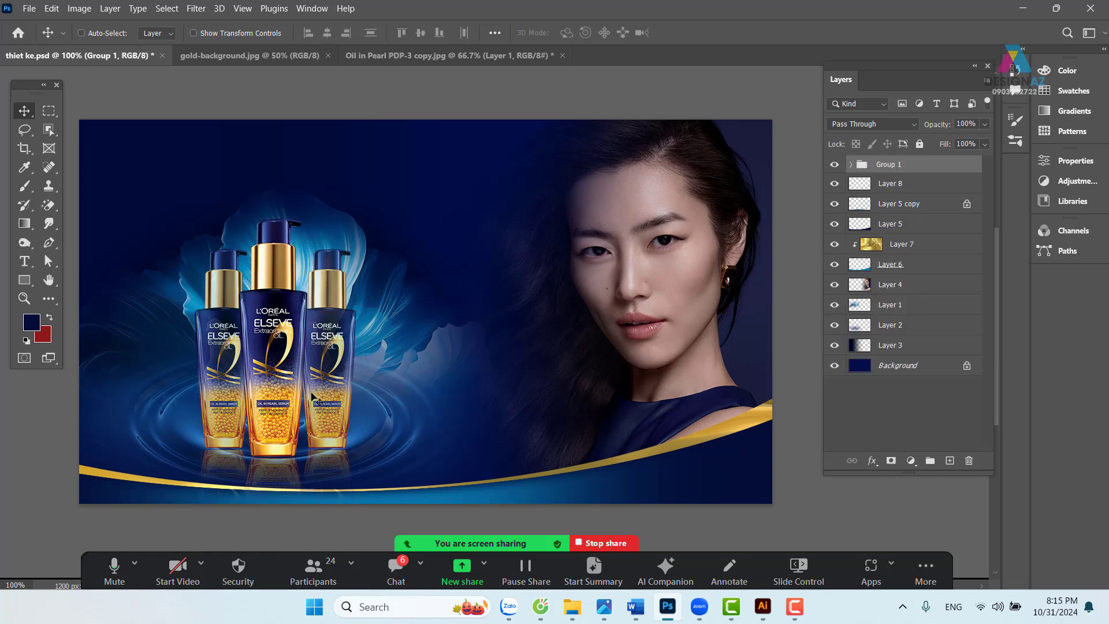
pyautogui.moveTo(301, 396)
pyautogui.mouseDown()
pyautogui.moveTo(265, 390)
pyautogui.moveTo(409, 403)
pyautogui.moveTo(321, 392)
pyautogui.mouseUp()
# - Move Layer 2 about 60 px and Layer 1 about 58 px to the left
pyautogui.rightClick(451, 424)
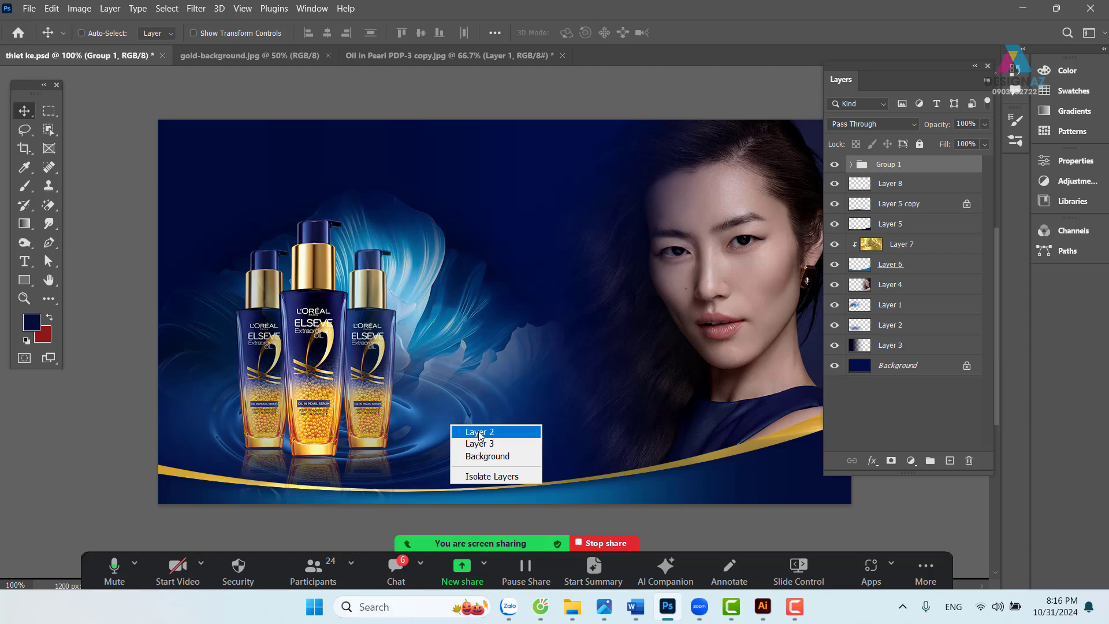
pyautogui.click(458, 438)
pyautogui.moveTo(451, 447); pyautogui.dragTo(417, 453)
pyautogui.moveTo(504, 427); pyautogui.dragTo(518, 408)
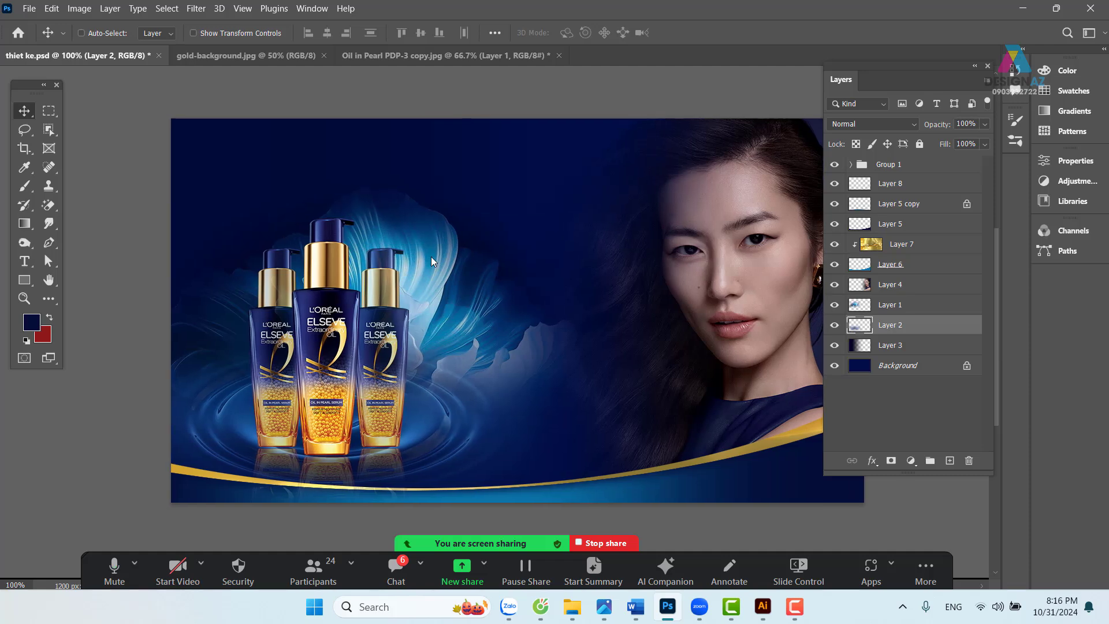
pyautogui.rightClick(432, 257)
pyautogui.click(449, 267)
pyautogui.moveTo(446, 282); pyautogui.dragTo(417, 289)
# - Load the lower gold swoosh shape from Layer 6 as a selection
pyautogui.moveTo(547, 356); pyautogui.dragTo(498, 359)
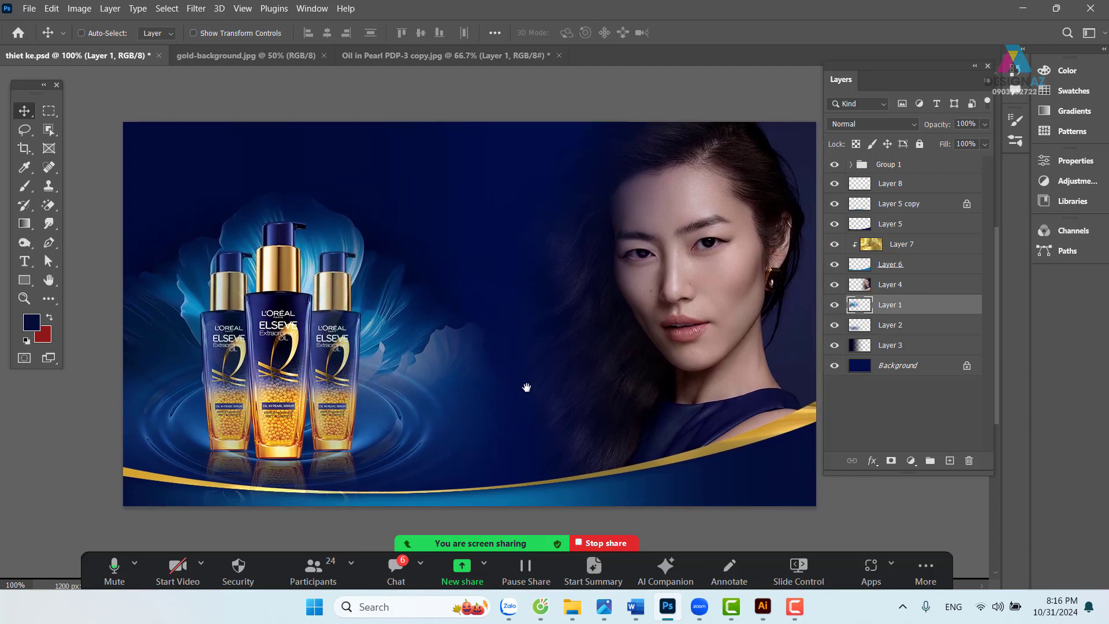
pyautogui.moveTo(556, 407); pyautogui.dragTo(547, 359)
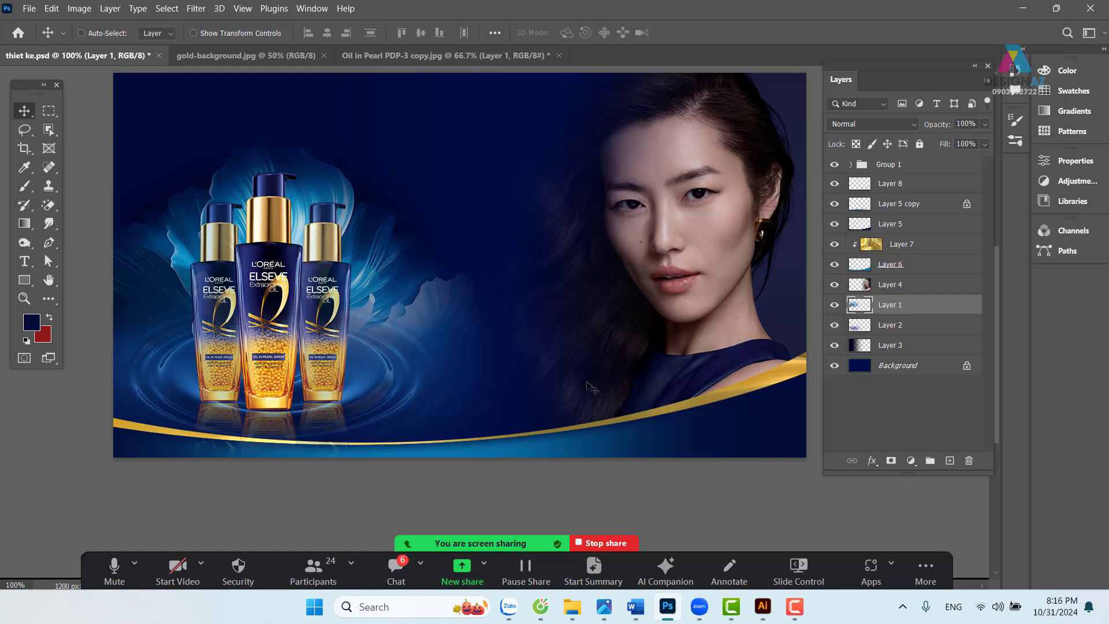
pyautogui.moveTo(527, 384); pyautogui.dragTo(517, 369)
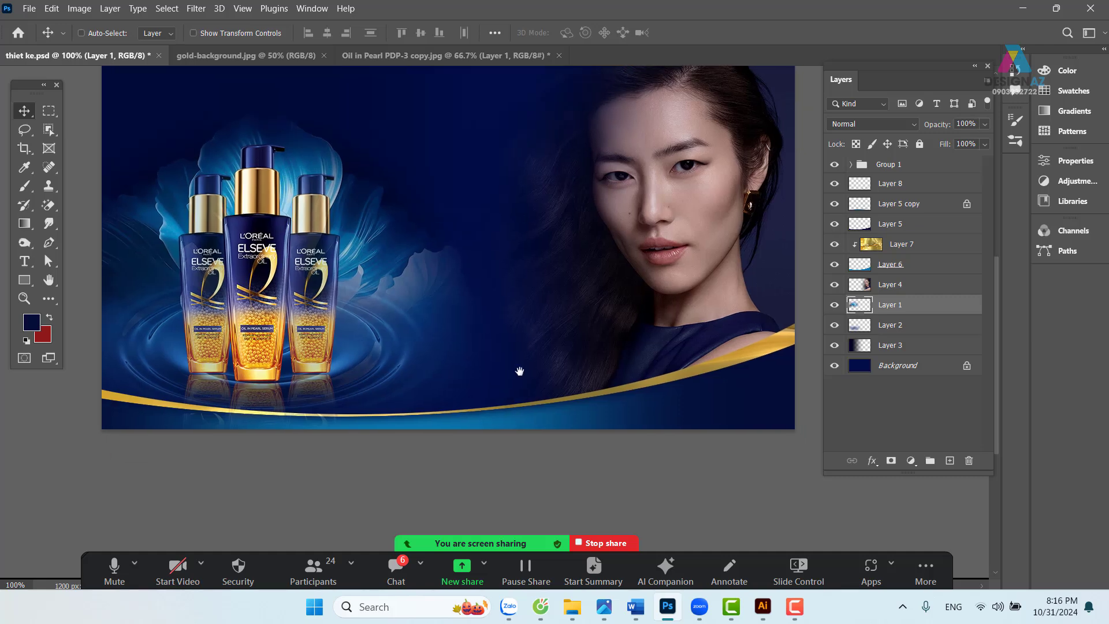
pyautogui.rightClick(729, 382)
pyautogui.click(751, 387)
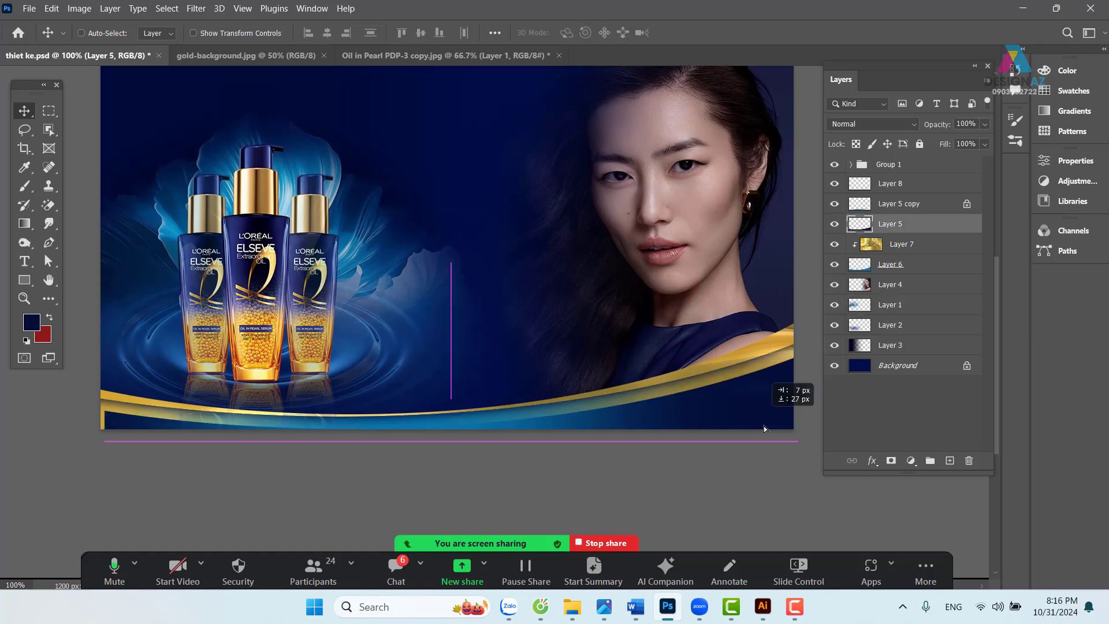
pyautogui.rightClick(752, 355)
pyautogui.click(770, 363)
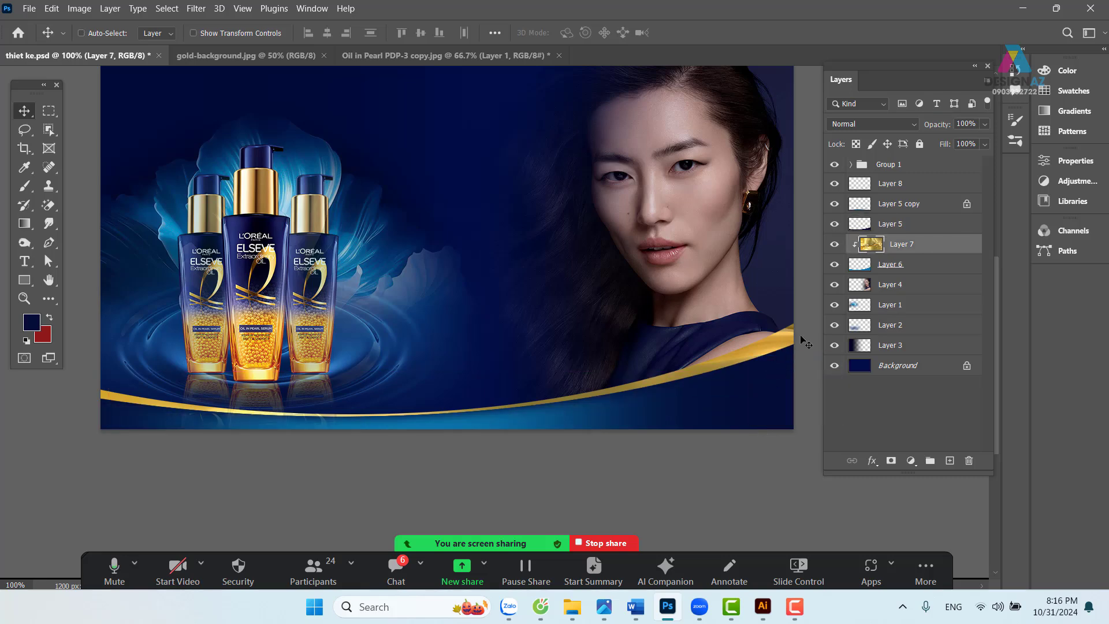
pyautogui.click(866, 271)
pyautogui.keyDown('ctrl'); pyautogui.click(861, 269); pyautogui.keyUp('ctrl')
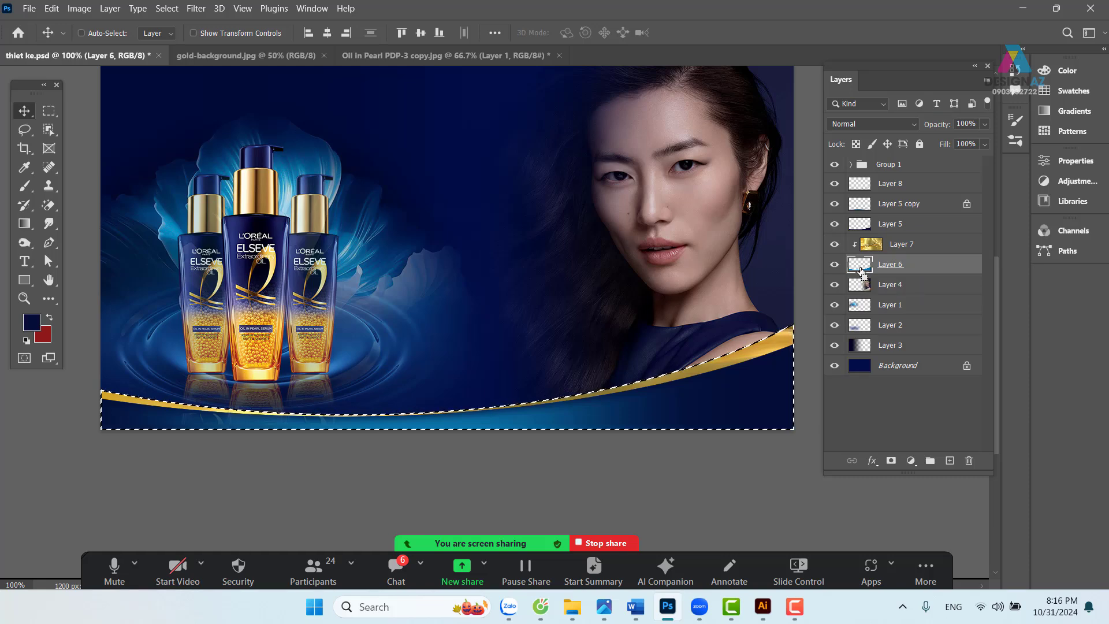
# - Invert to the area above the swoosh and fill a new Layer 10 with pale yellow sampled from the bottle gold
pyautogui.hotkey('ctrl', 'shift', 'i')
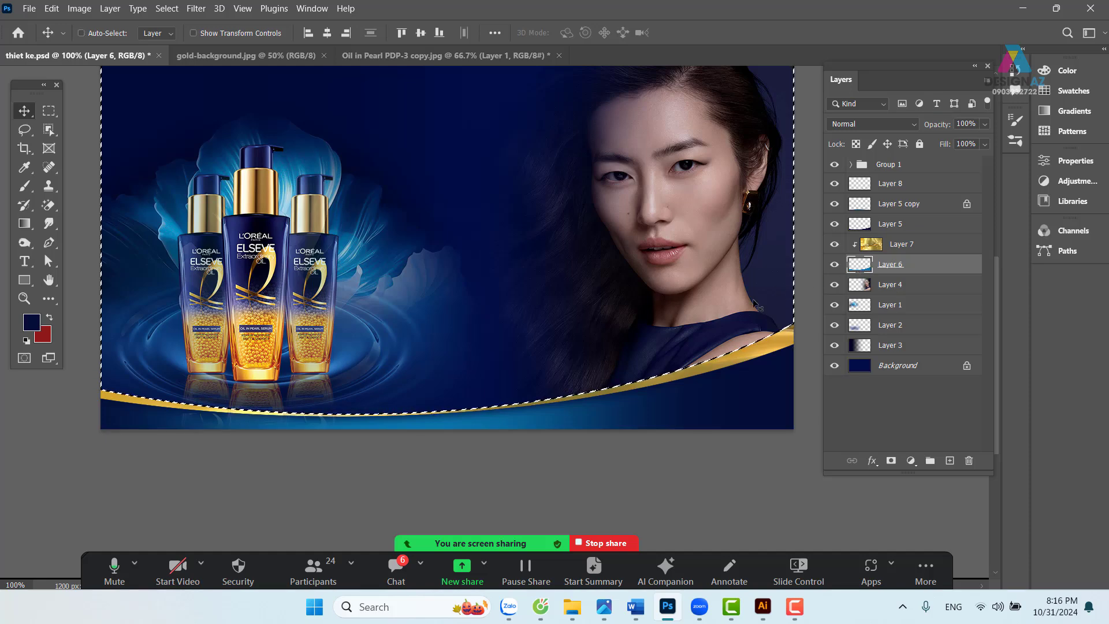
pyautogui.press('i')
pyautogui.click(267, 371)
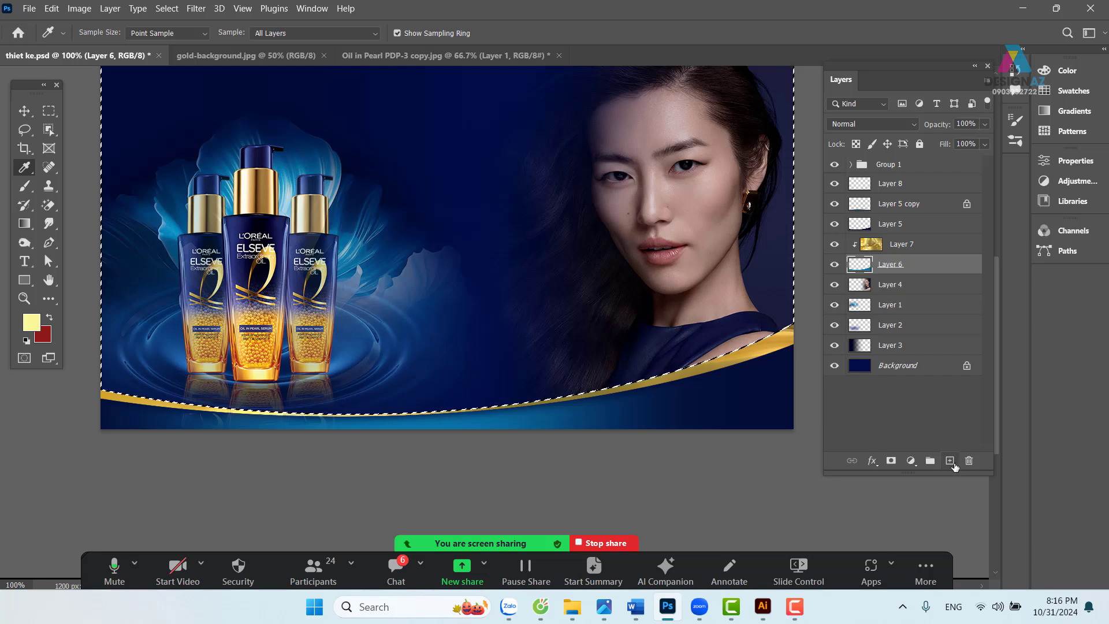
pyautogui.click(944, 246)
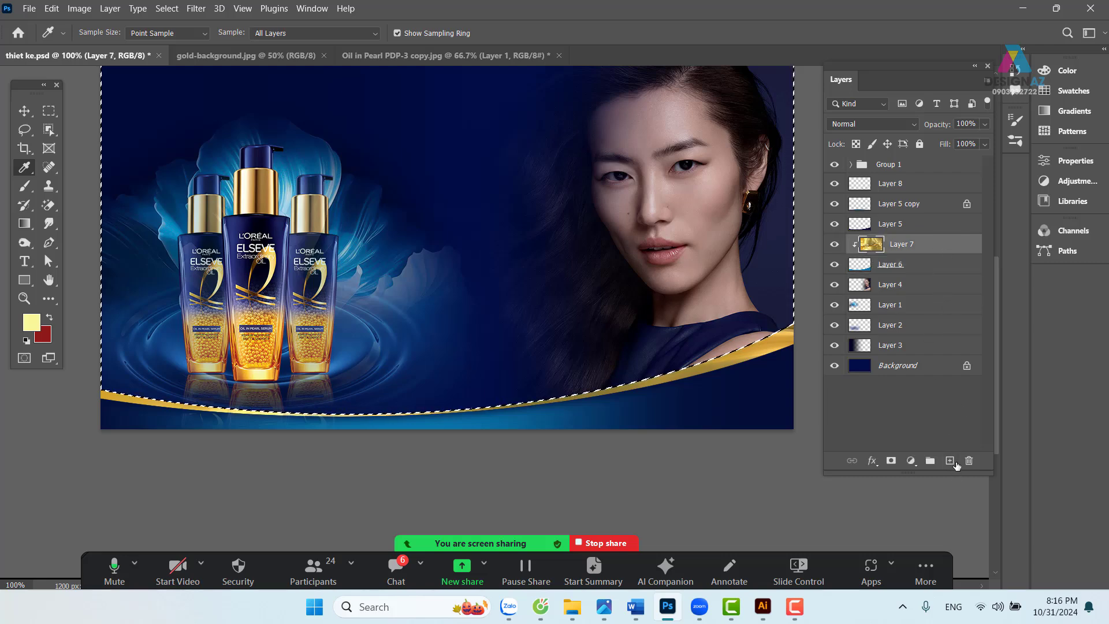
pyautogui.click(953, 462)
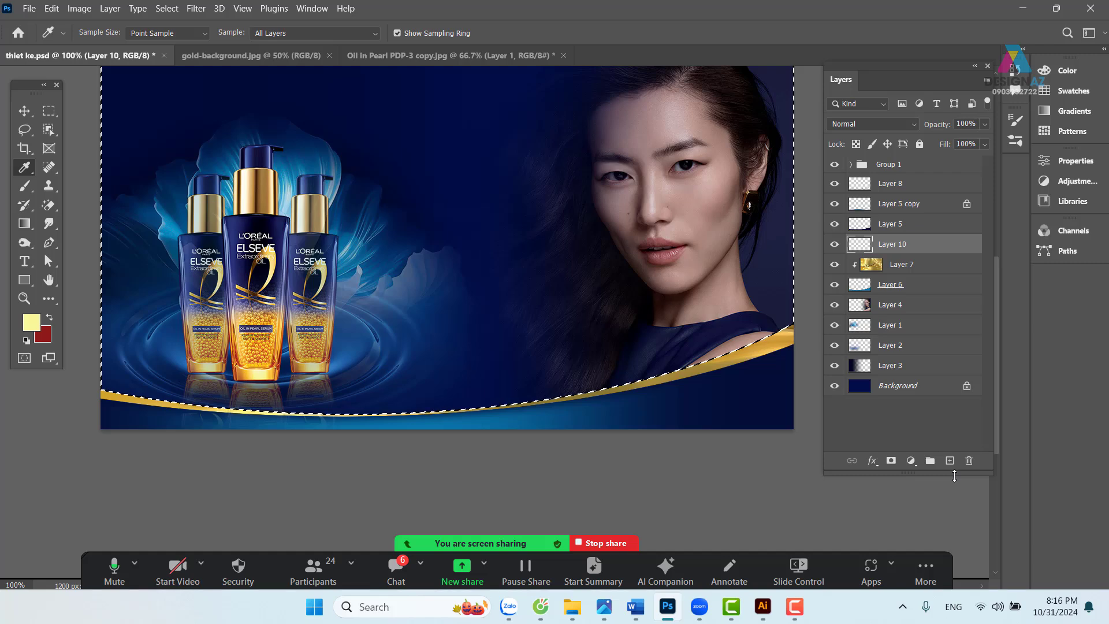
pyautogui.hotkey('alt', 'BackSpace')
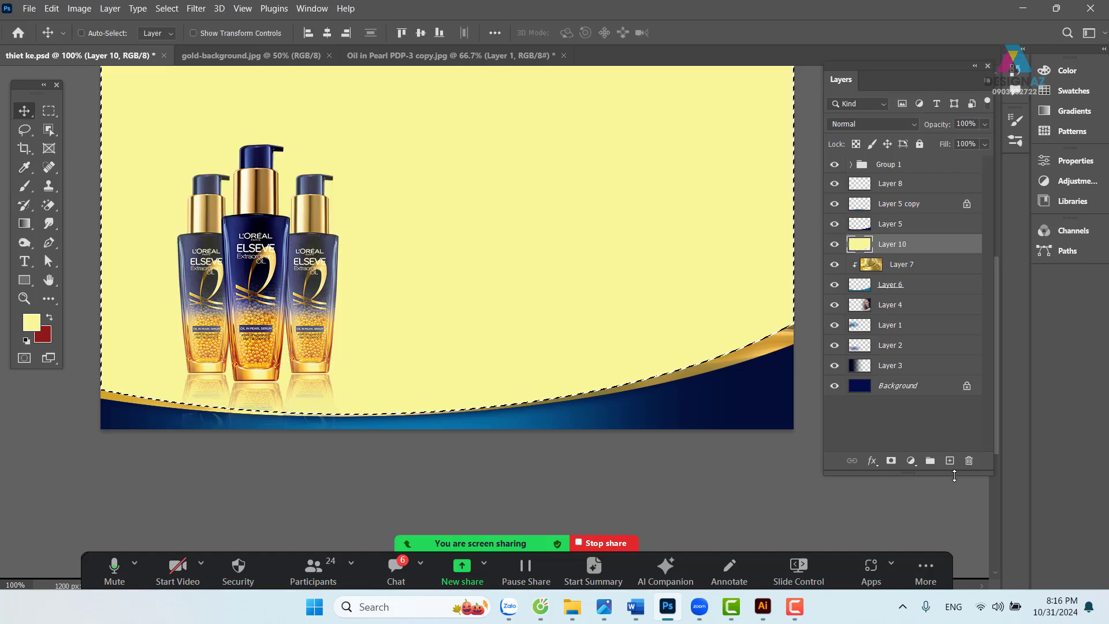
pyautogui.hotkey('ctrl', 'd')
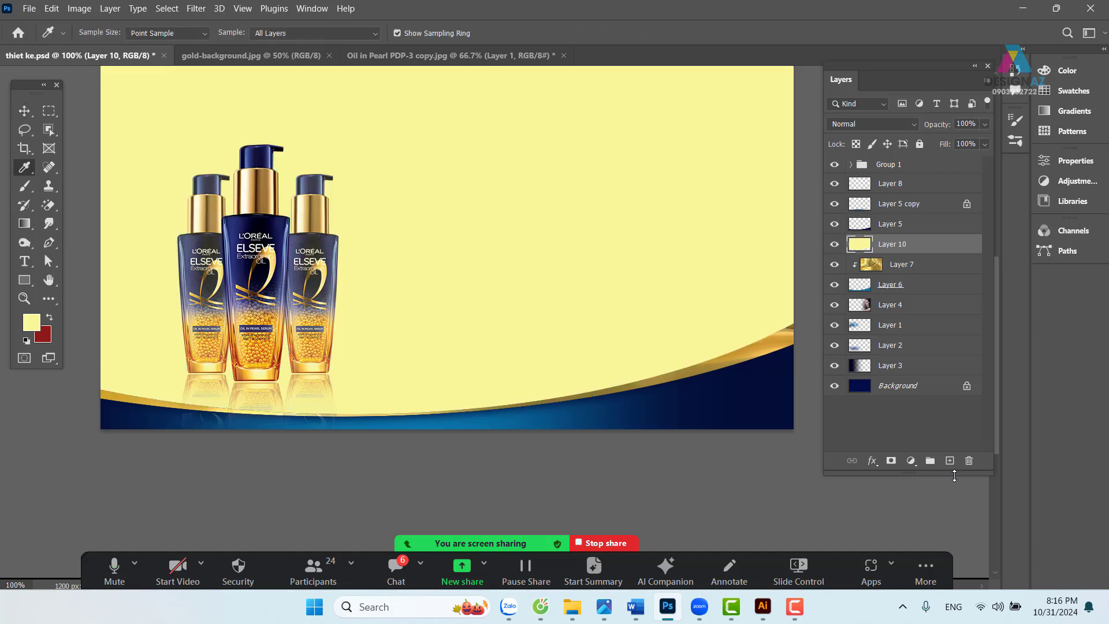
pyautogui.hotkey('ctrl', '-')
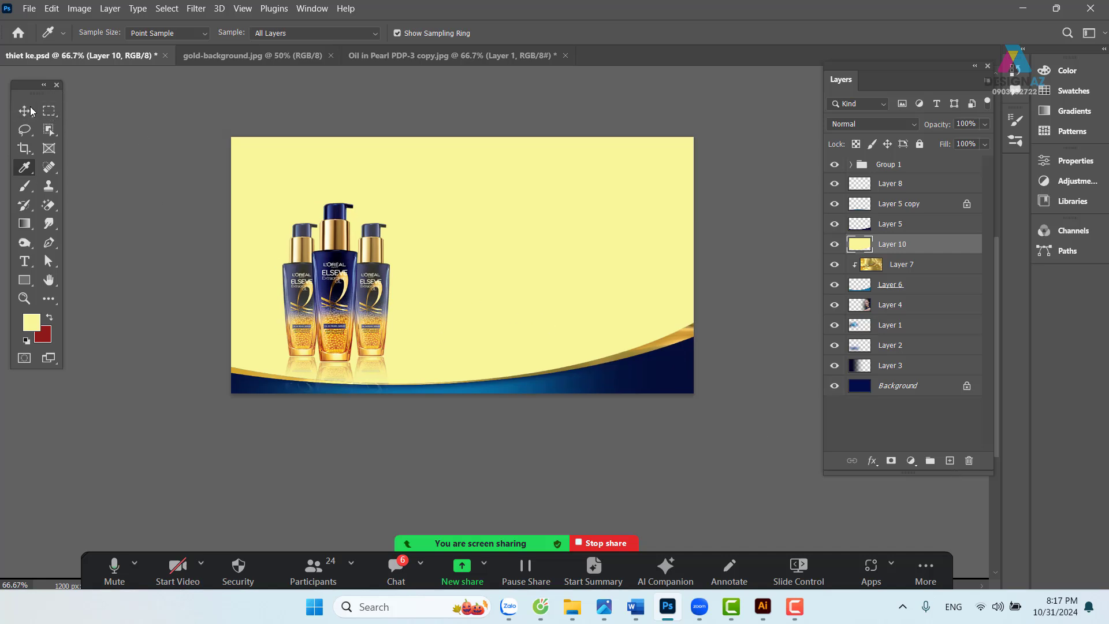
# - Peek beneath the yellow layer by moving it, then restore its position
pyautogui.click(29, 111)
pyautogui.moveTo(577, 292); pyautogui.dragTo(595, 187)
pyautogui.hotkey('ctrl', 'z')
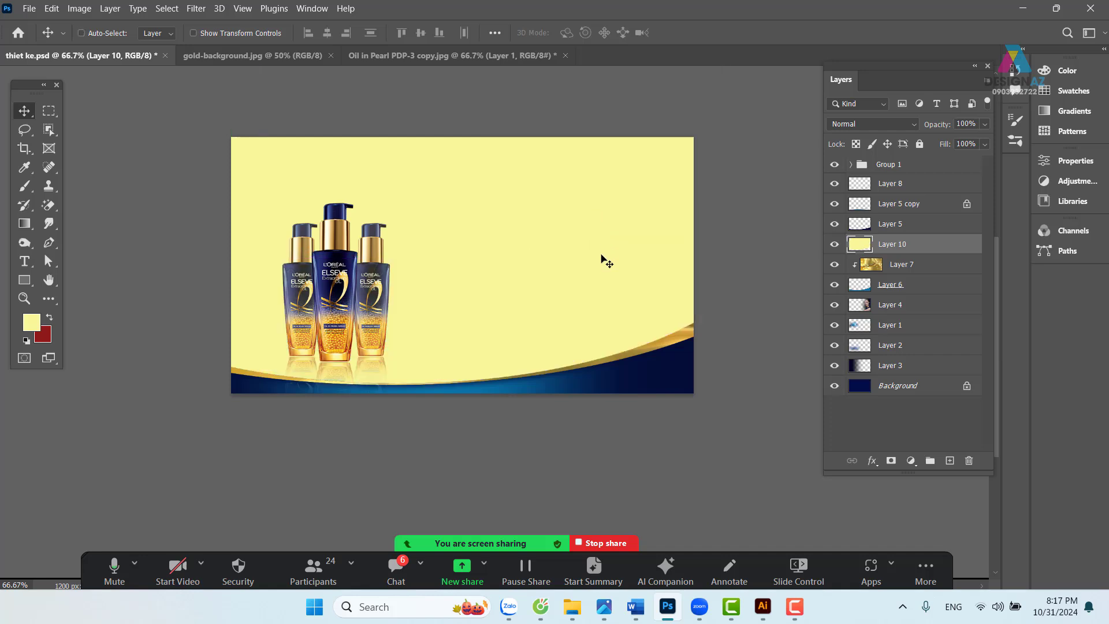
pyautogui.moveTo(582, 311); pyautogui.dragTo(559, 302)
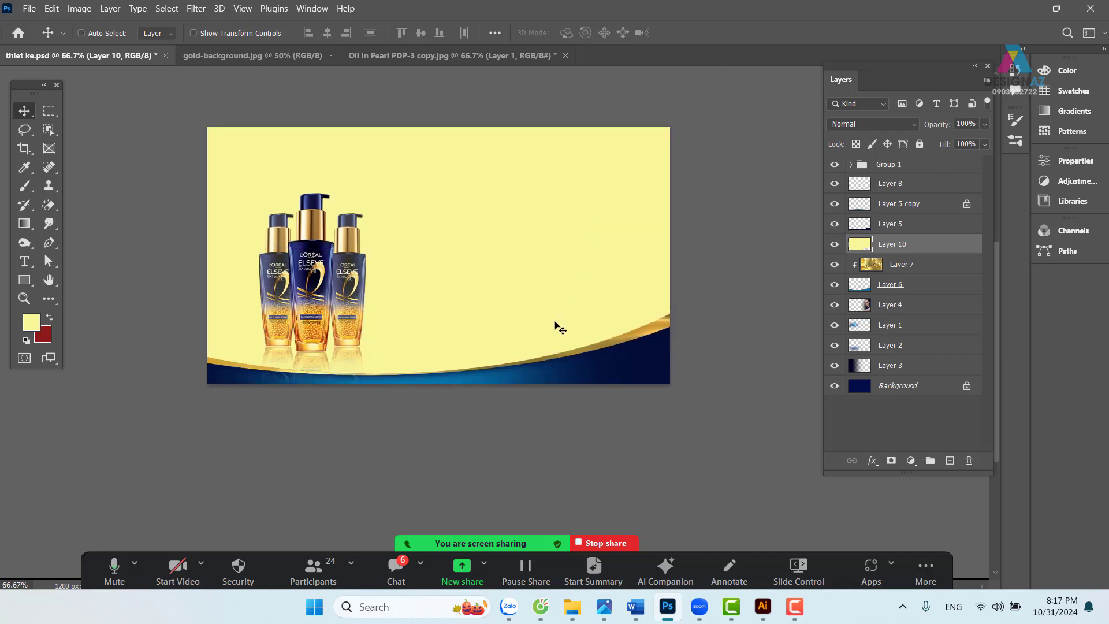
# - Draw a rectangle over the upper banner, rotate it about -3° and enlarge it to roughly 106.65%
pyautogui.click(48, 111)
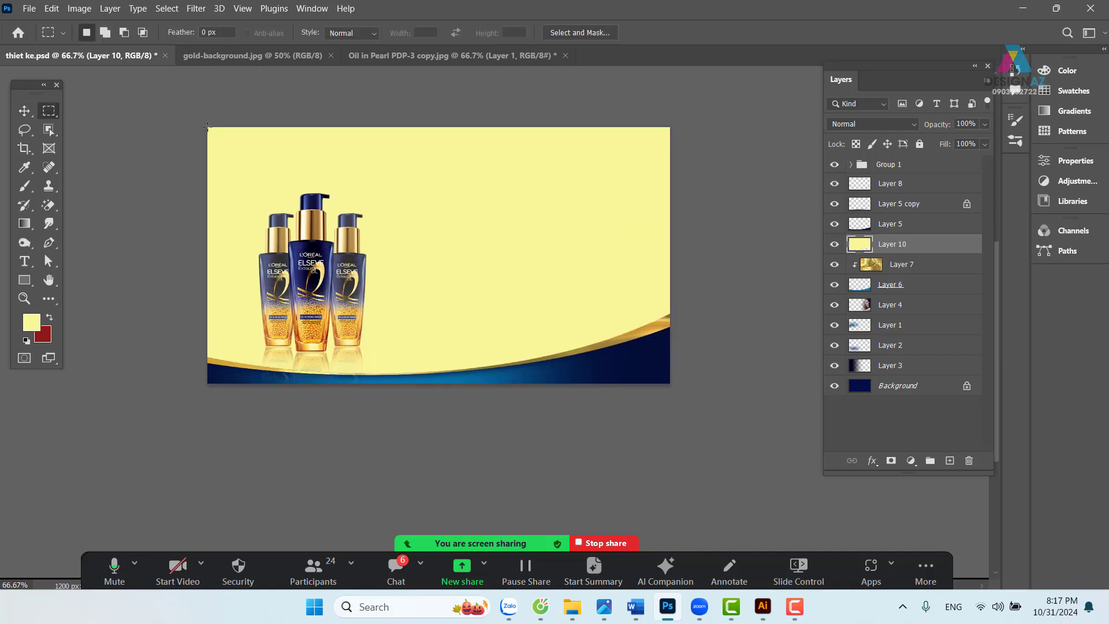
pyautogui.moveTo(208, 127); pyautogui.dragTo(823, 364)
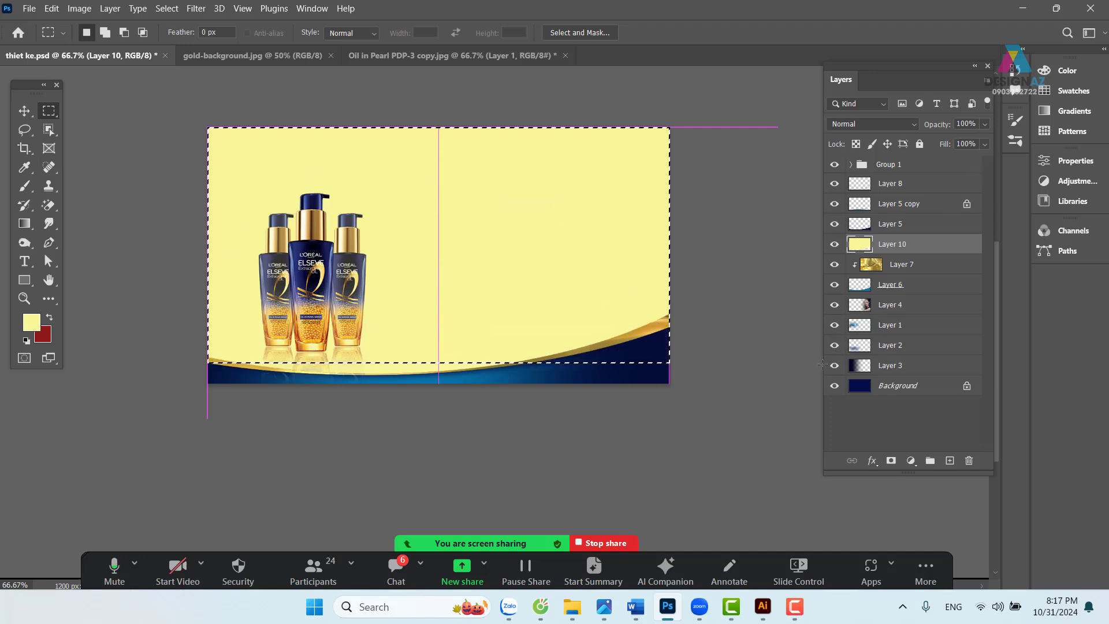
pyautogui.rightClick(664, 266)
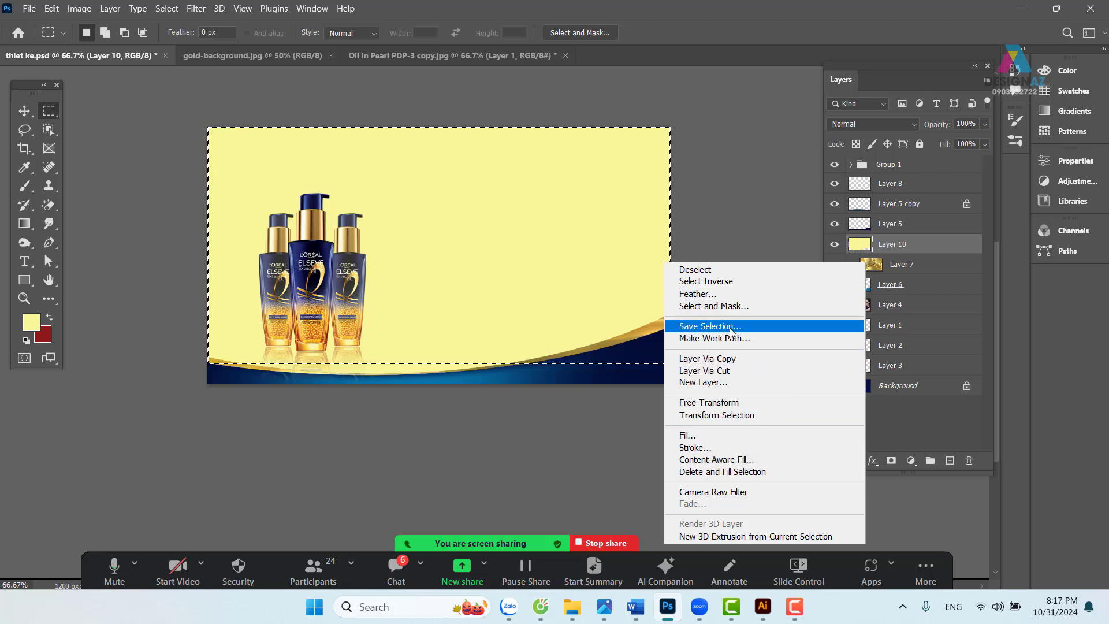
pyautogui.click(730, 415)
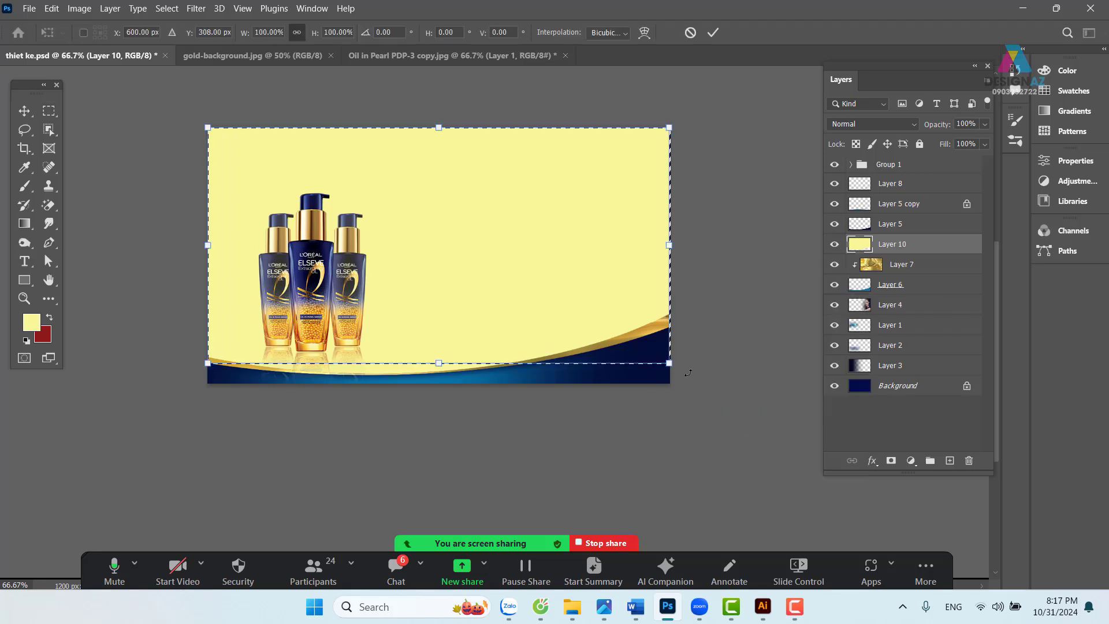
pyautogui.moveTo(729, 399); pyautogui.dragTo(700, 364)
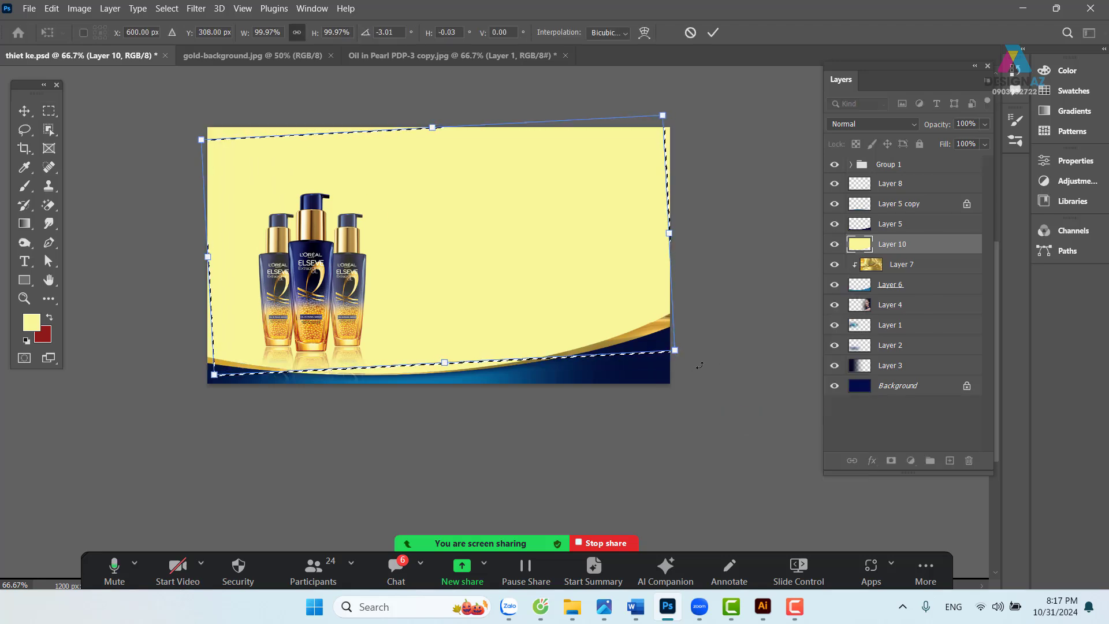
pyautogui.moveTo(201, 140); pyautogui.dragTo(170, 124)
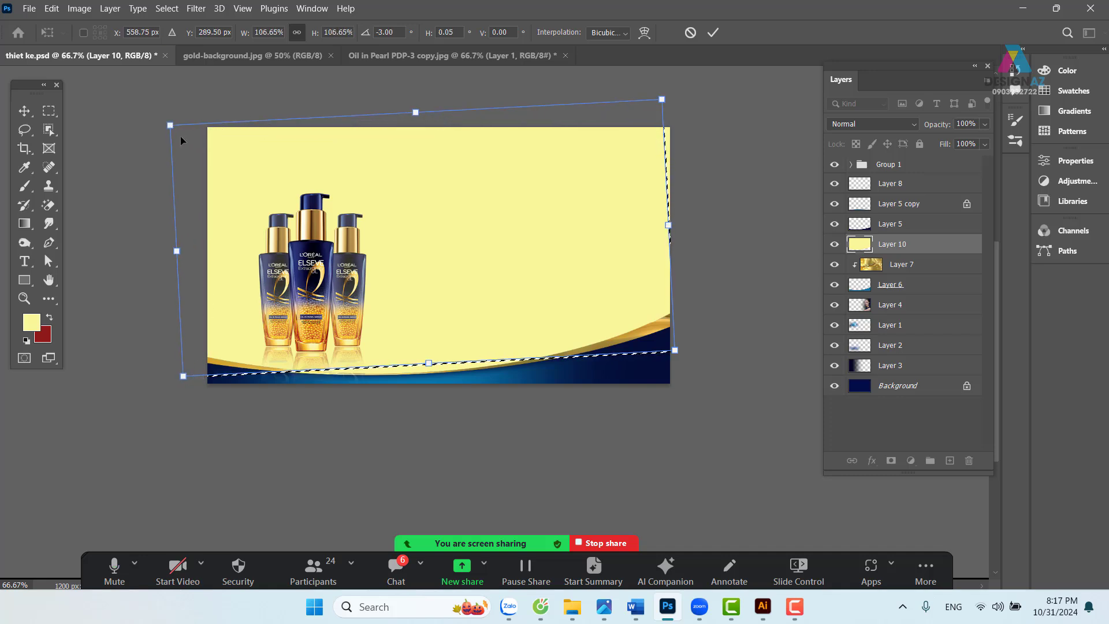
pyautogui.press('Return')
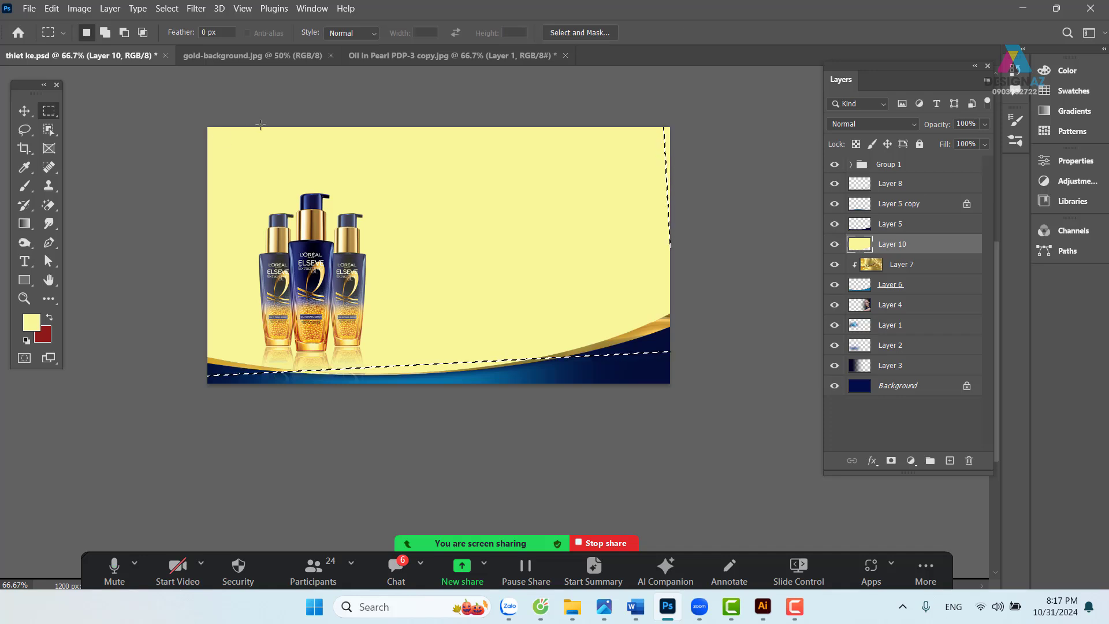
# - Feather the tilted selection 10 px and delete the yellow inside it
pyautogui.press('shift')
pyautogui.hotkey('shift', 'F6')
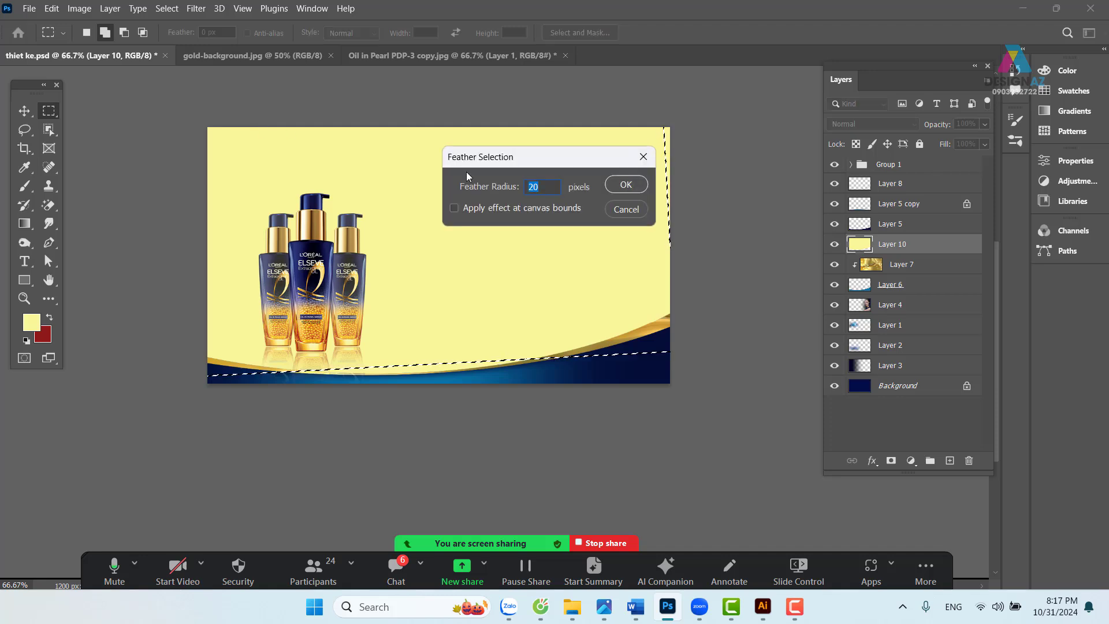
pyautogui.write('10.')
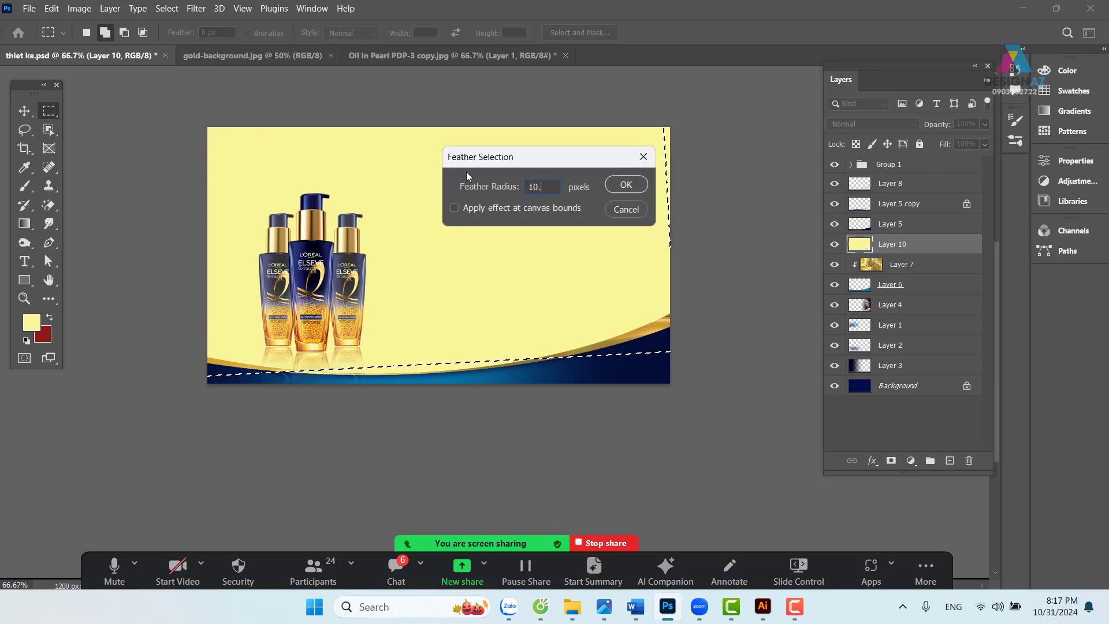
pyautogui.press('Return')
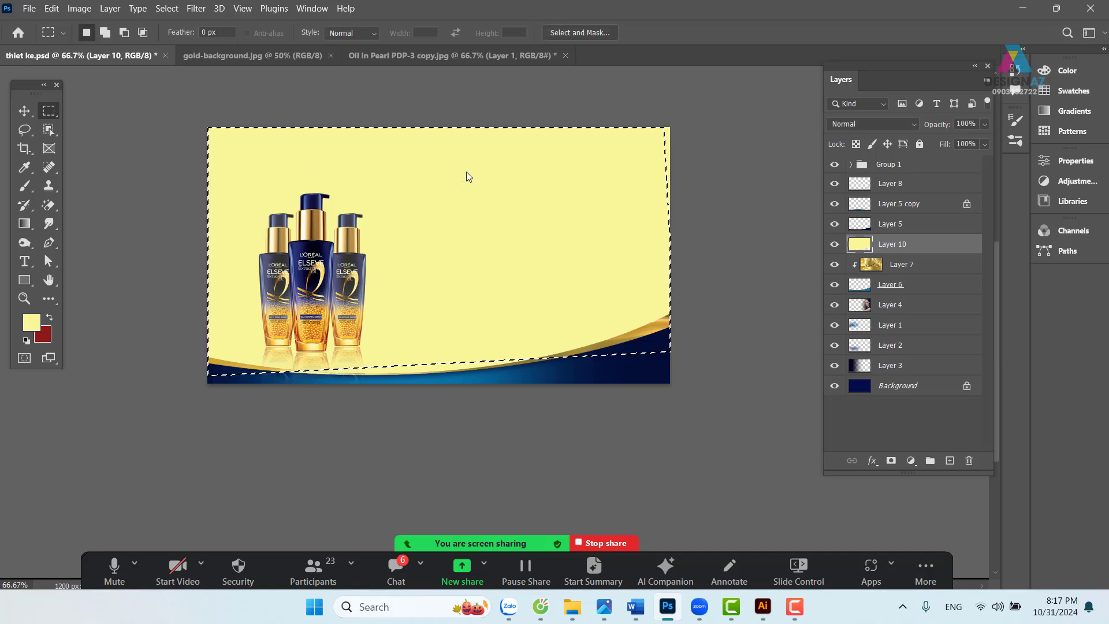
pyautogui.press('Delete')
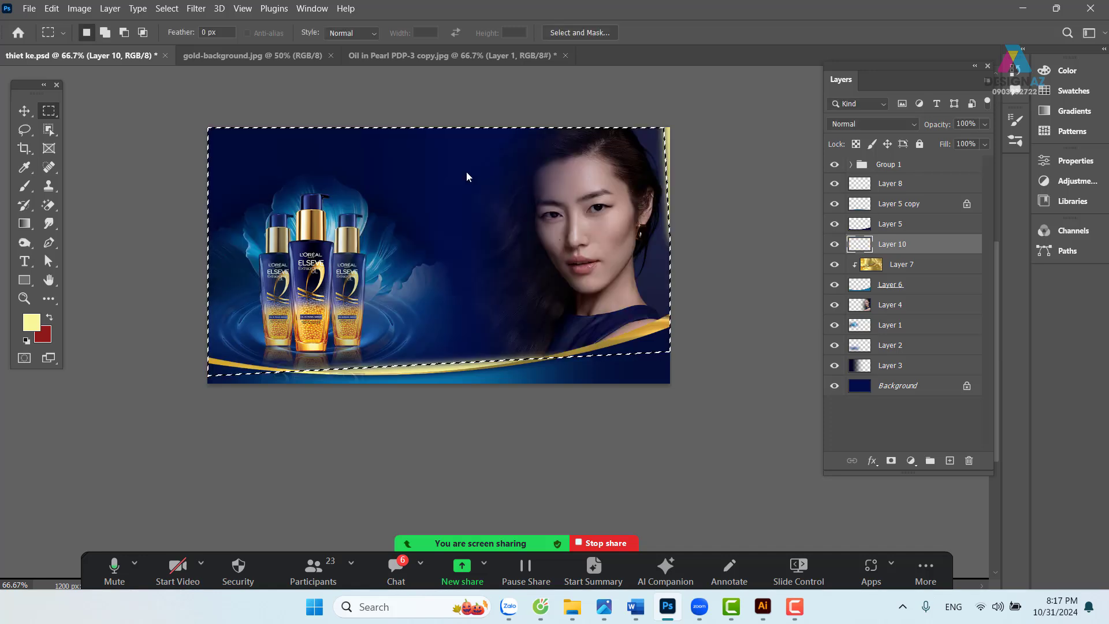
# - Refill the selection on Layer 10 with pale yellow, then deselect and zoom out
pyautogui.hotkey('ctrl', '+')
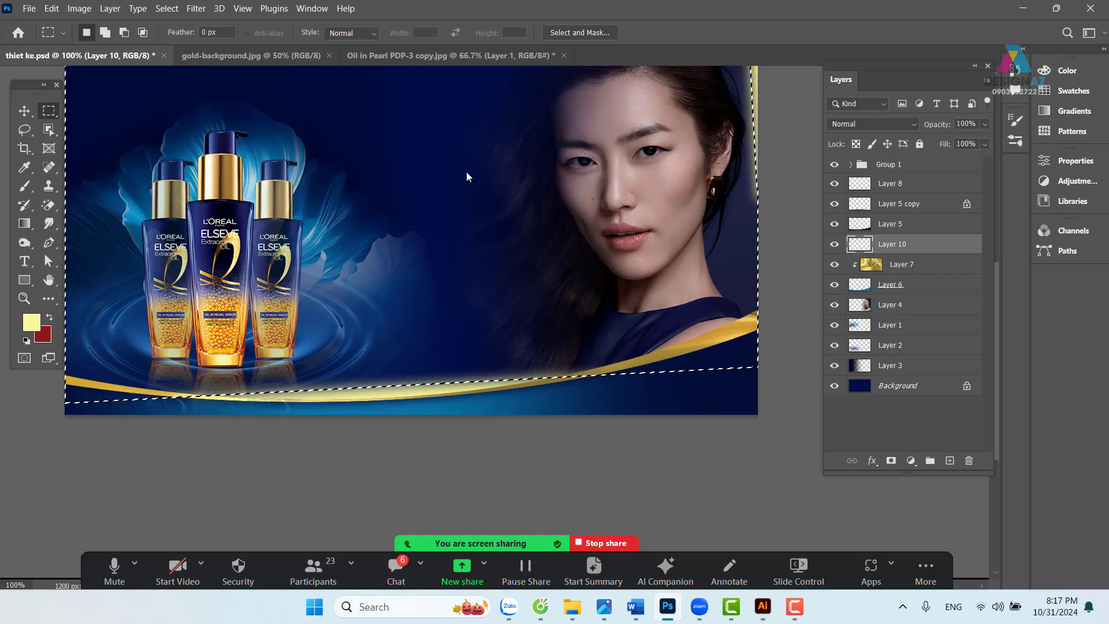
pyautogui.moveTo(287, 133); pyautogui.dragTo(375, 197)
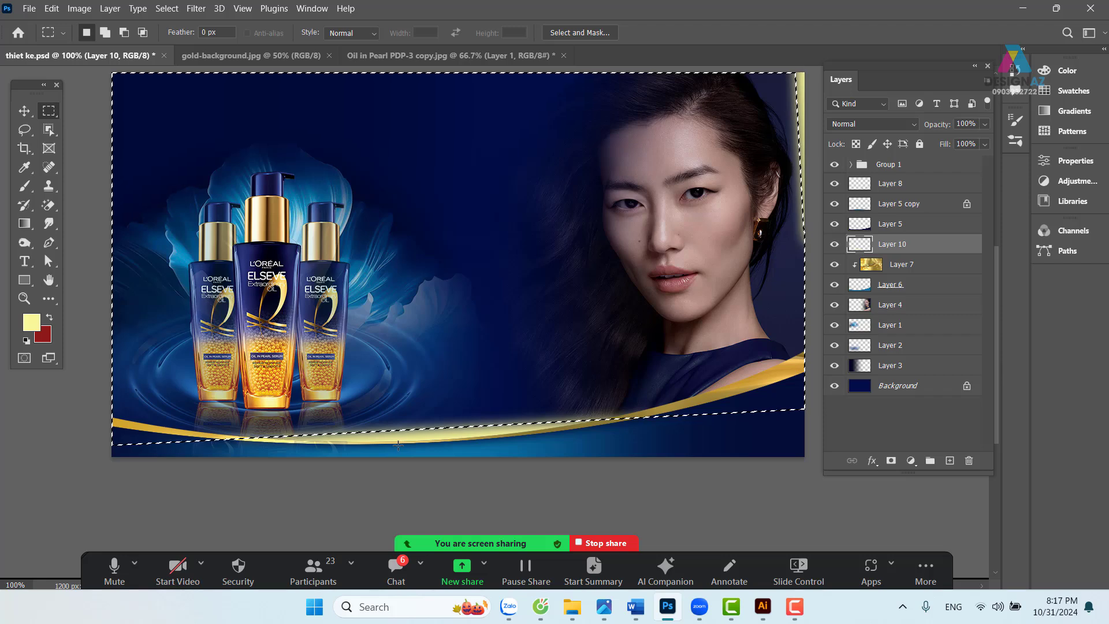
pyautogui.hotkey('alt', 'BackSpace')
pyautogui.press('v')
pyautogui.hotkey('ctrl', 'd')
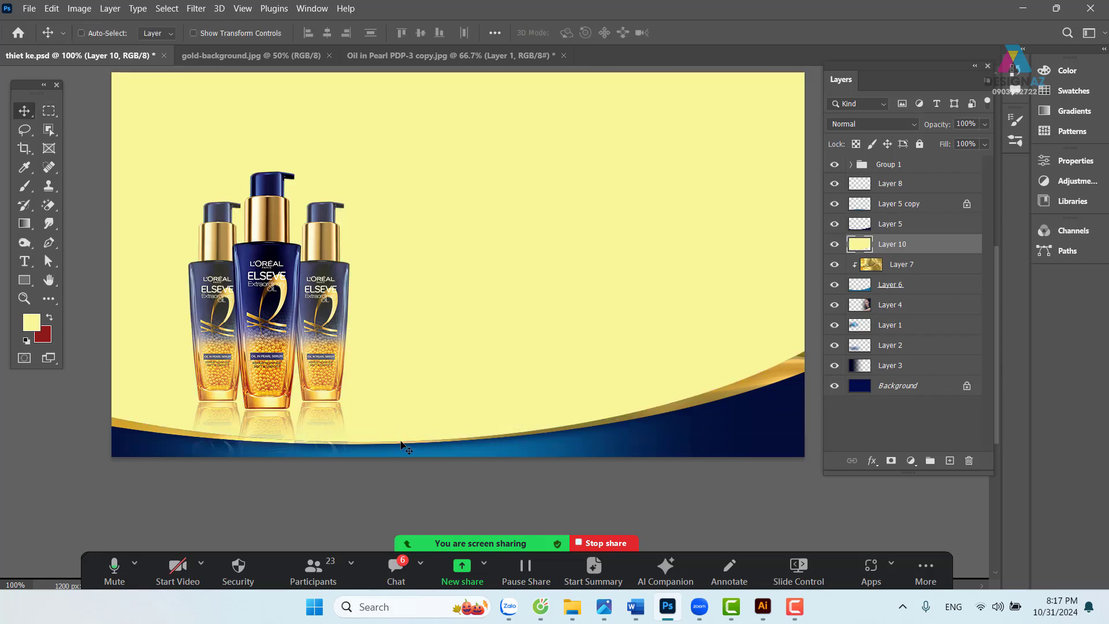
pyautogui.hotkey('ctrl', '-')
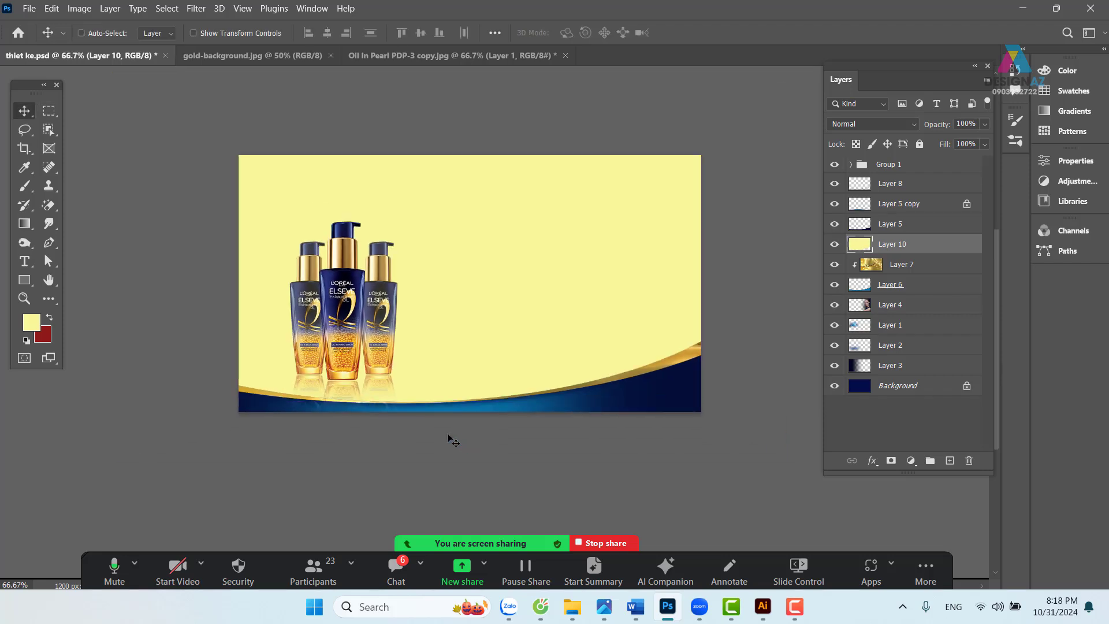
# - Delete the yellow inside a 10 px-feathered oval that follows the swoosh
pyautogui.rightClick(52, 107)
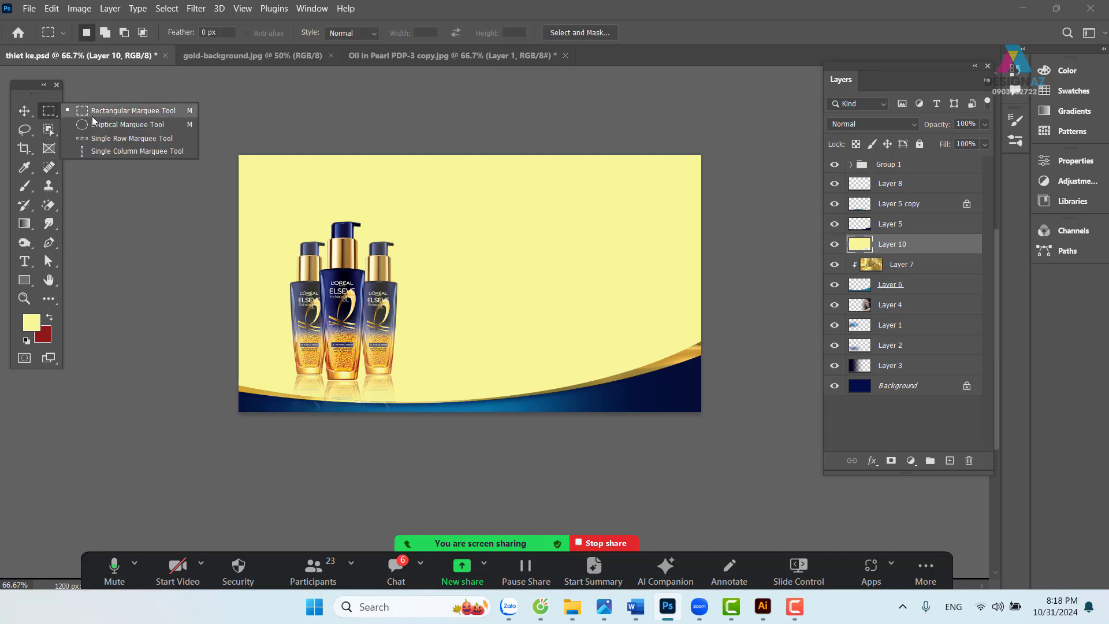
pyautogui.click(168, 120)
pyautogui.moveTo(167, 120); pyautogui.dragTo(801, 387)
pyautogui.moveTo(769, 389)
pyautogui.mouseDown()
pyautogui.moveTo(778, 349)
pyautogui.moveTo(801, 396)
pyautogui.mouseUp()
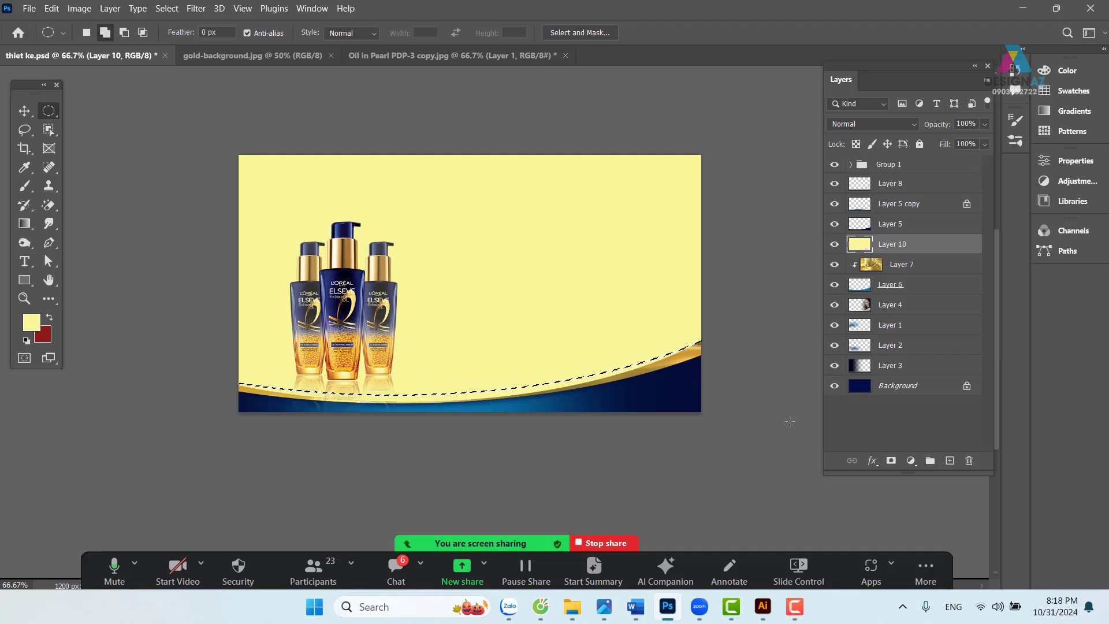
pyautogui.hotkey('shift', 'F6')
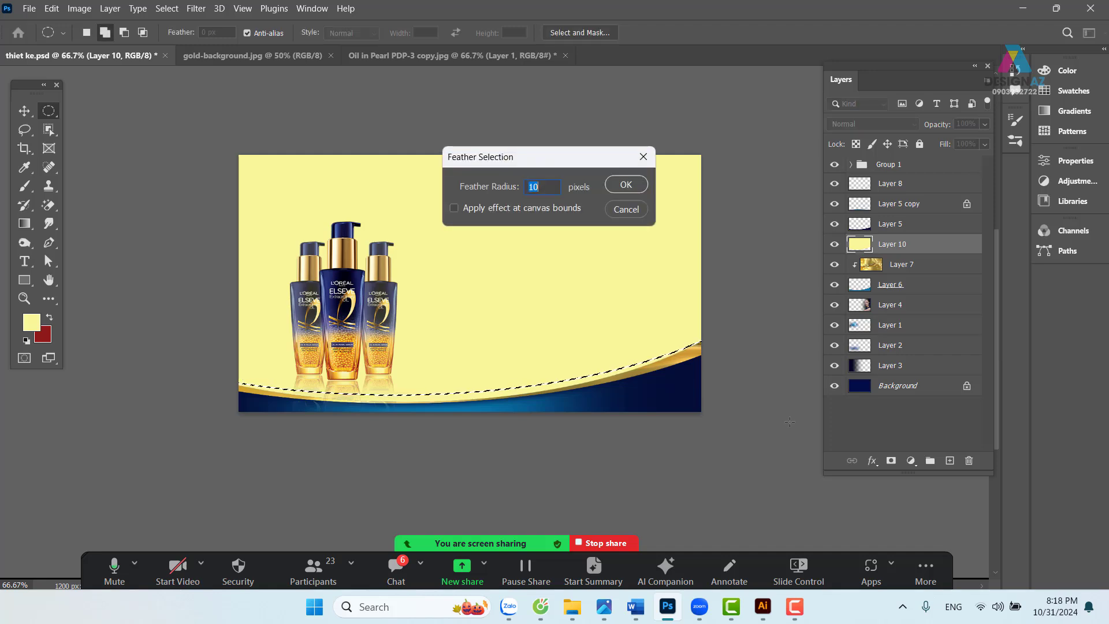
pyautogui.press('Return')
pyautogui.press('Delete')
pyautogui.hotkey('ctrl', 'd')
pyautogui.press('v')
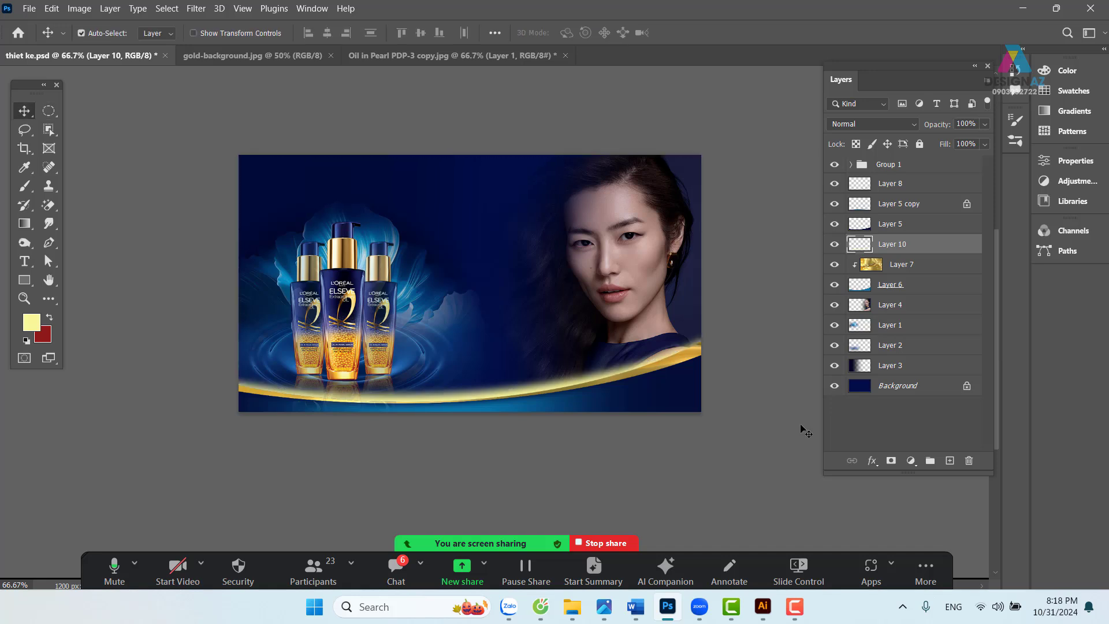
pyautogui.moveTo(510, 394); pyautogui.dragTo(510, 365)
pyautogui.hotkey('ctrl', 'z')
pyautogui.hotkey('ctrl', '+')
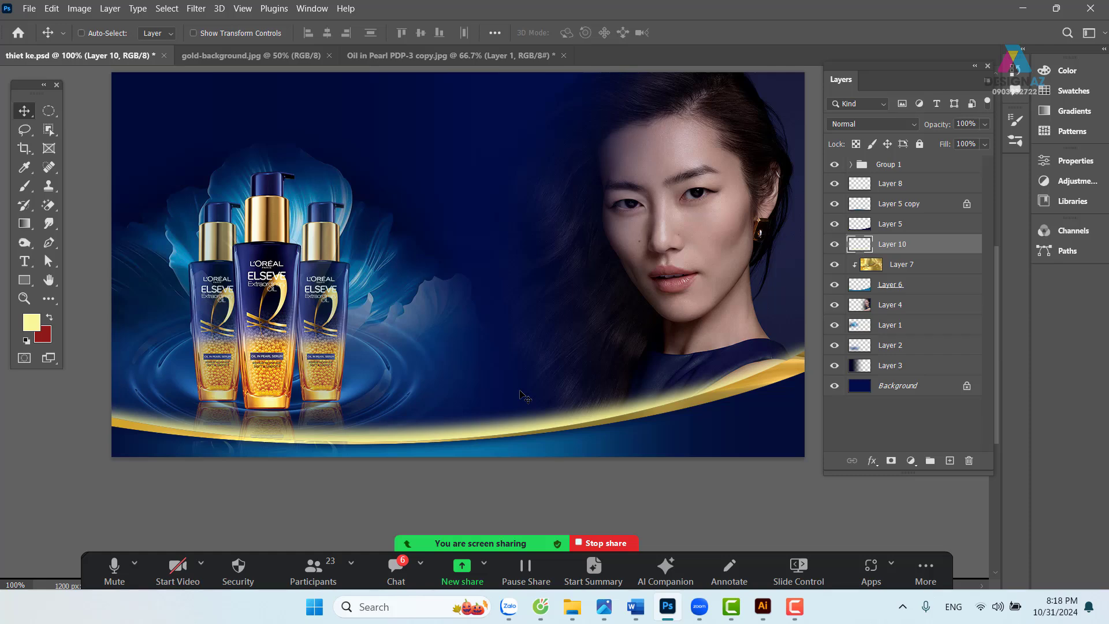
pyautogui.hotkey('ctrl', '-')
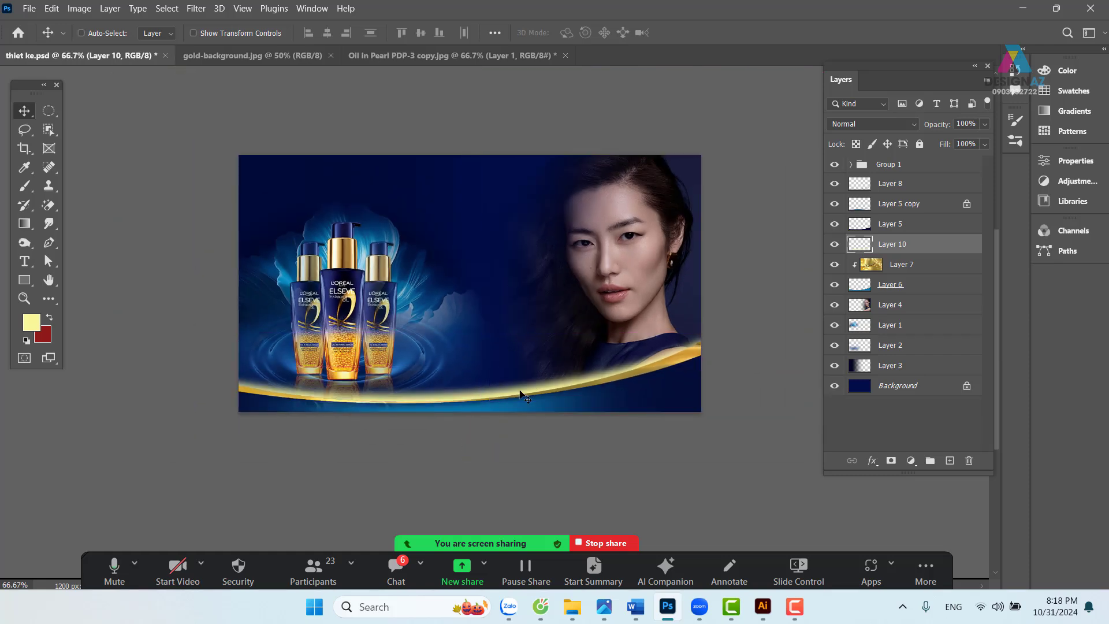
# - Feather the banner's side edges 80 px so the glow fades toward both ends
pyautogui.click(50, 112)
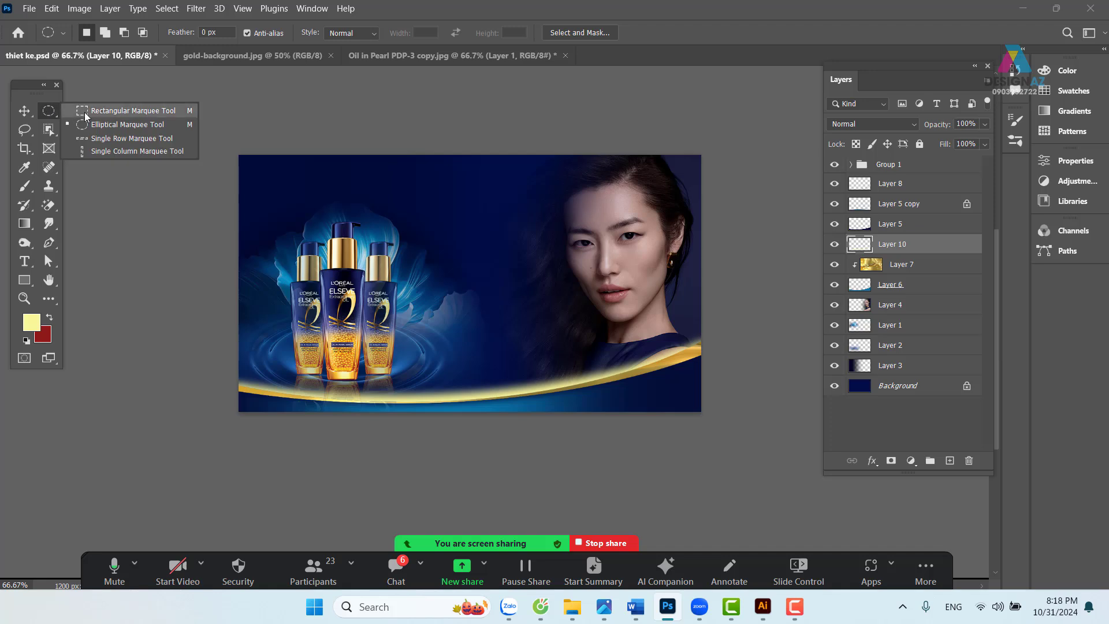
pyautogui.click(86, 113)
pyautogui.moveTo(316, 124); pyautogui.dragTo(609, 411)
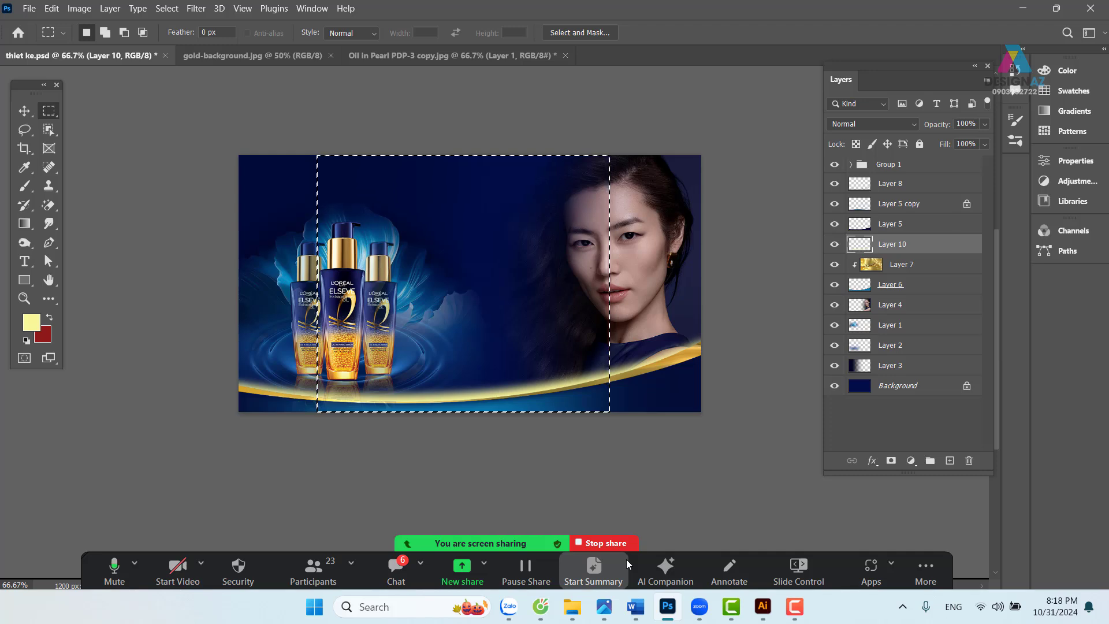
pyautogui.hotkey('ctrl', 'shift', 'i')
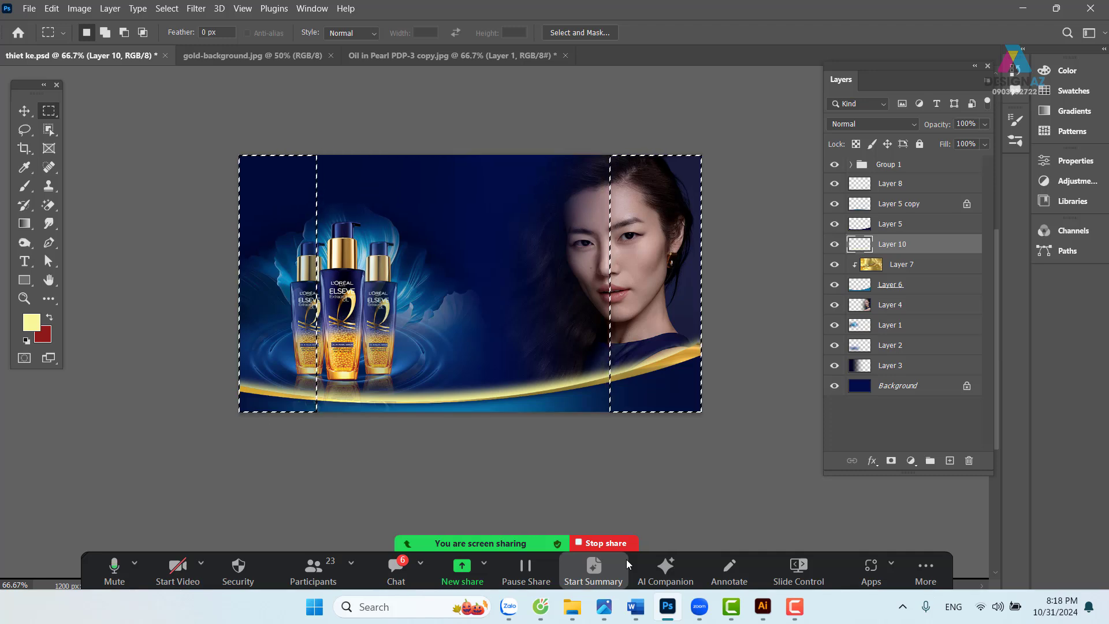
pyautogui.hotkey('shift', 'F6')
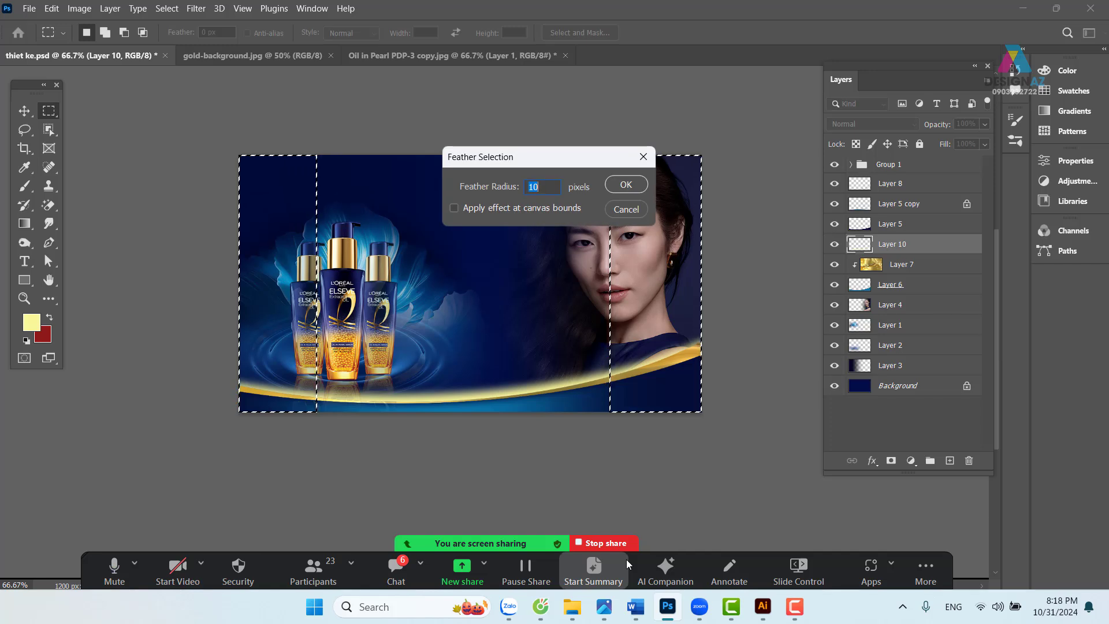
pyautogui.write('80')
pyautogui.press('Return')
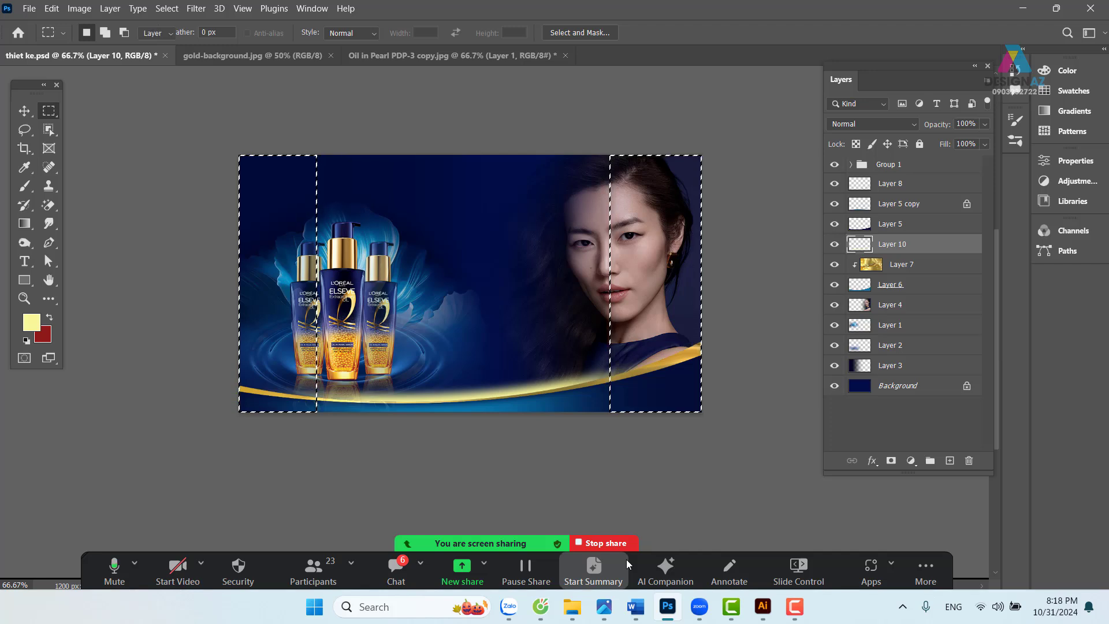
pyautogui.hotkey('ctrl', 'd')
pyautogui.press('v')
pyautogui.moveTo(492, 392)
pyautogui.mouseDown()
pyautogui.moveTo(498, 358)
pyautogui.moveTo(490, 397)
pyautogui.mouseUp()
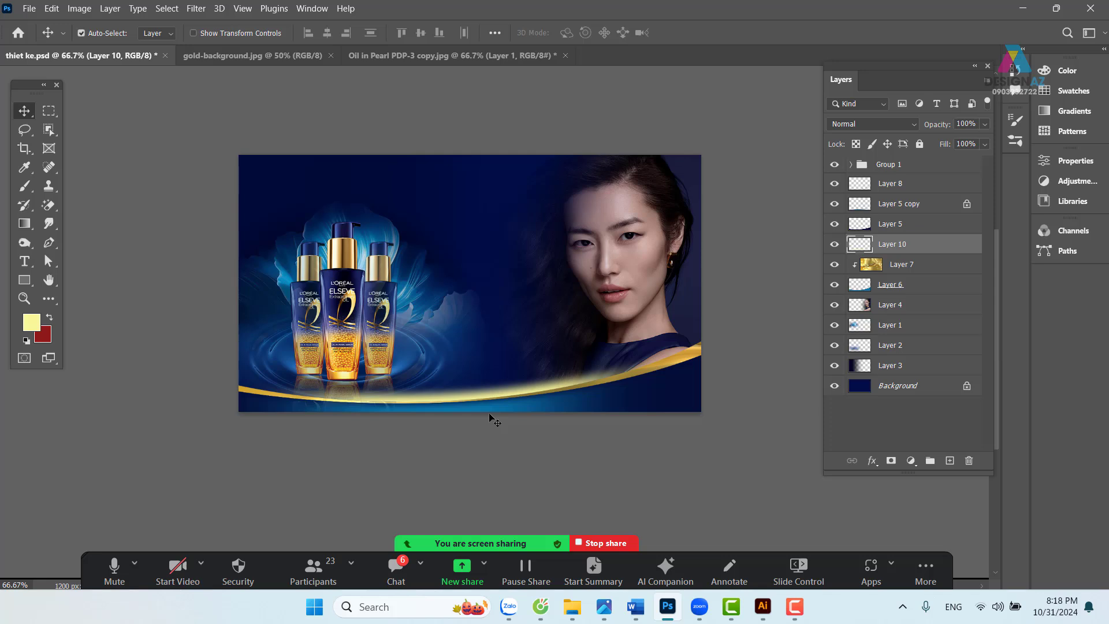
pyautogui.hotkey('ctrl', '+')
# - Try lowering Layer 10's fill, then restore it to 100%
pyautogui.moveTo(516, 441); pyautogui.dragTo(522, 423)
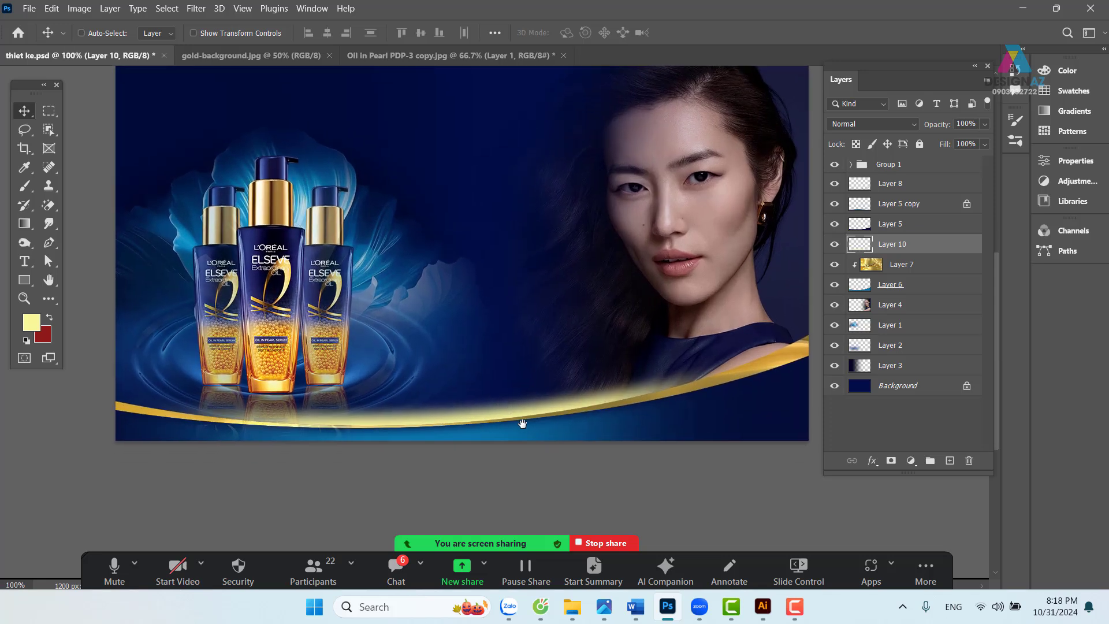
pyautogui.click(986, 145)
pyautogui.moveTo(973, 162); pyautogui.dragTo(955, 162)
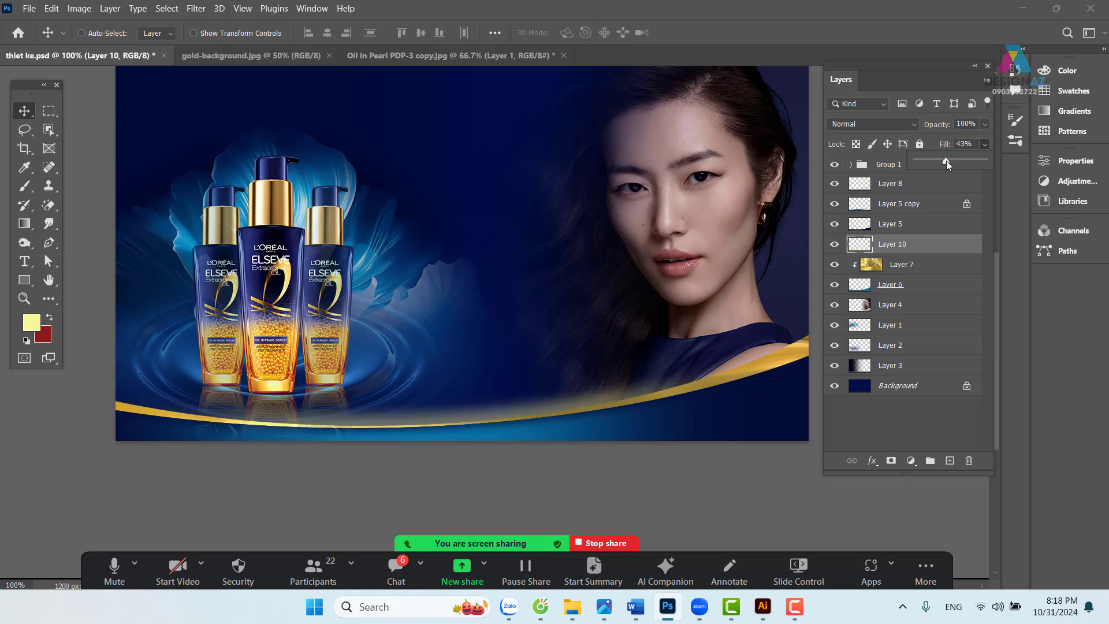
pyautogui.hotkey('ctrl', 'z')
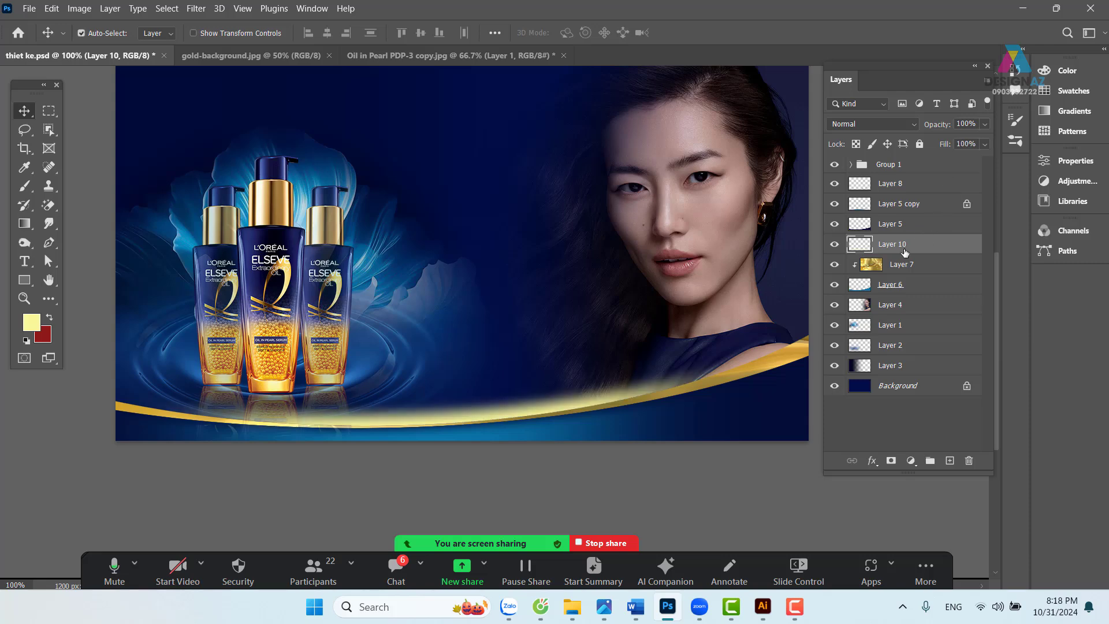
pyautogui.hotkey('ctrl', 'z')
pyautogui.hotkey('ctrl', 'z')
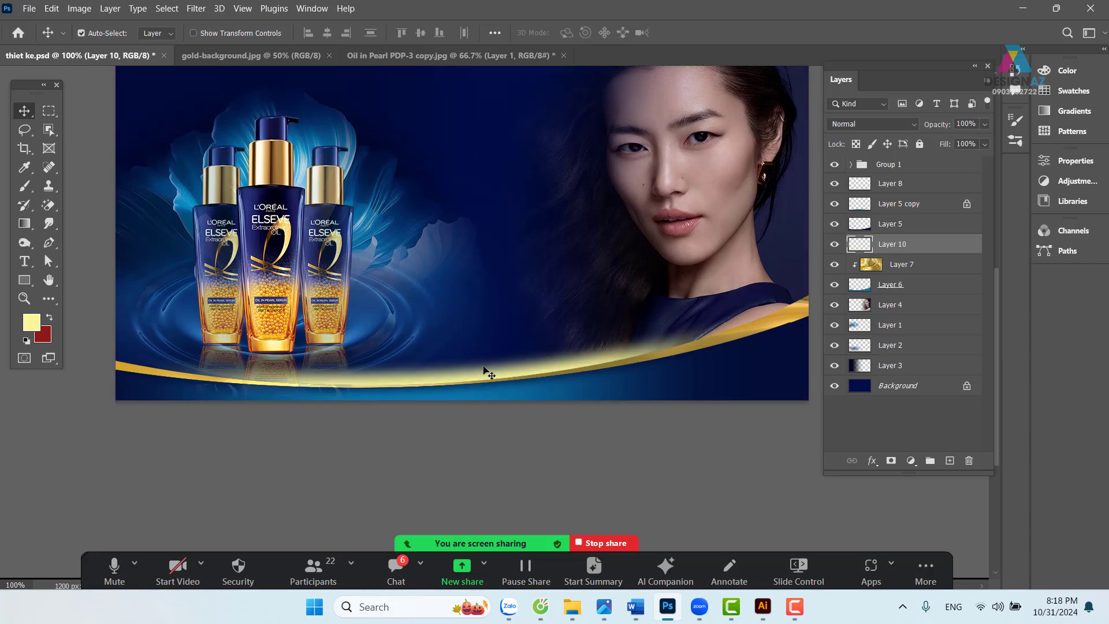
# - Transform the glow to about 72% width, 44% height, tilted -1.24°
pyautogui.hotkey('ctrl', 't')
pyautogui.moveTo(792, 305); pyautogui.dragTo(606, 324)
pyautogui.moveTo(414, 345); pyautogui.dragTo(503, 349)
pyautogui.moveTo(446, 323); pyautogui.dragTo(452, 349)
pyautogui.moveTo(705, 338); pyautogui.dragTo(706, 333)
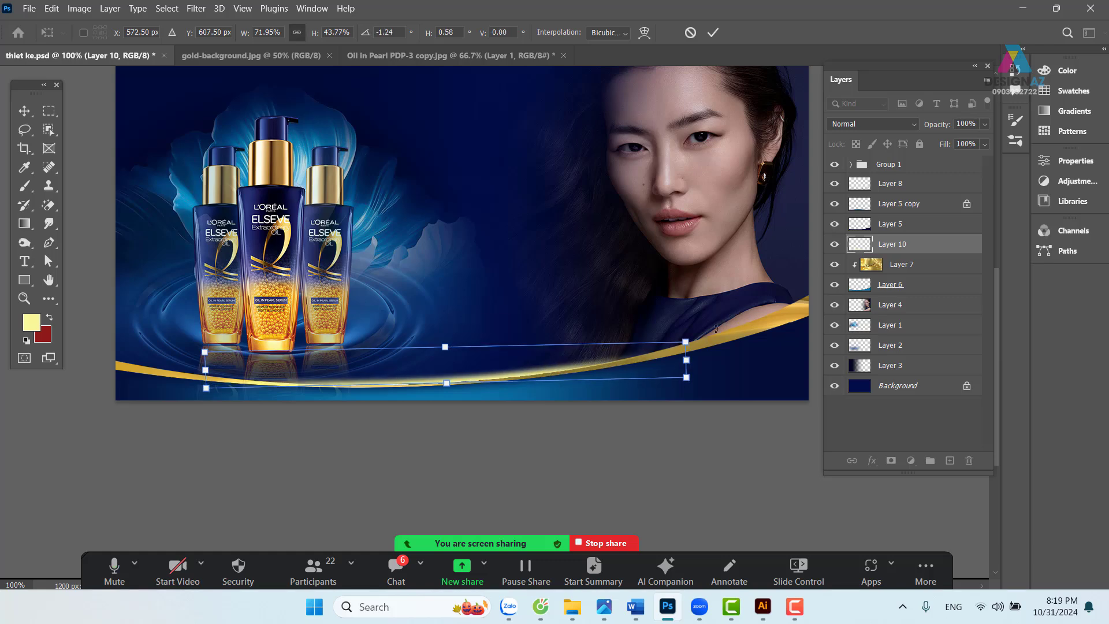
pyautogui.press('Return')
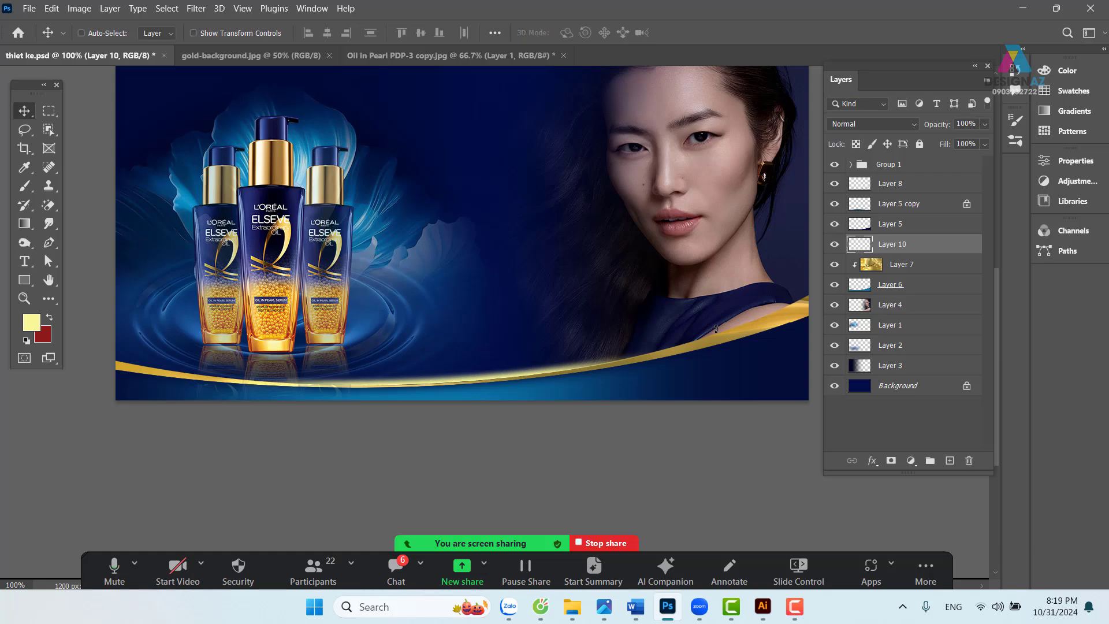
# - Nudge the glow about 10 px up so it settles onto the gold ribbon
pyautogui.press('Down')
pyautogui.press('Down')
pyautogui.press('Up')
pyautogui.hotkey('shift', 'Up')
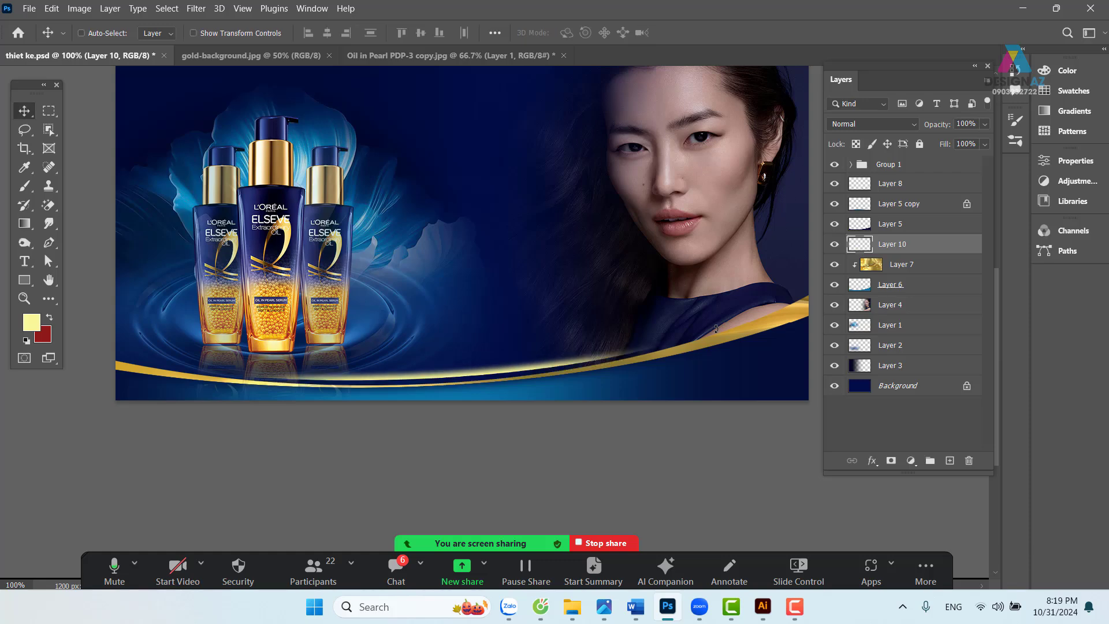
pyautogui.press('Down')
pyautogui.press('Down')
pyautogui.press('Down')
pyautogui.press('Down')
pyautogui.press('Down')
pyautogui.press('Down')
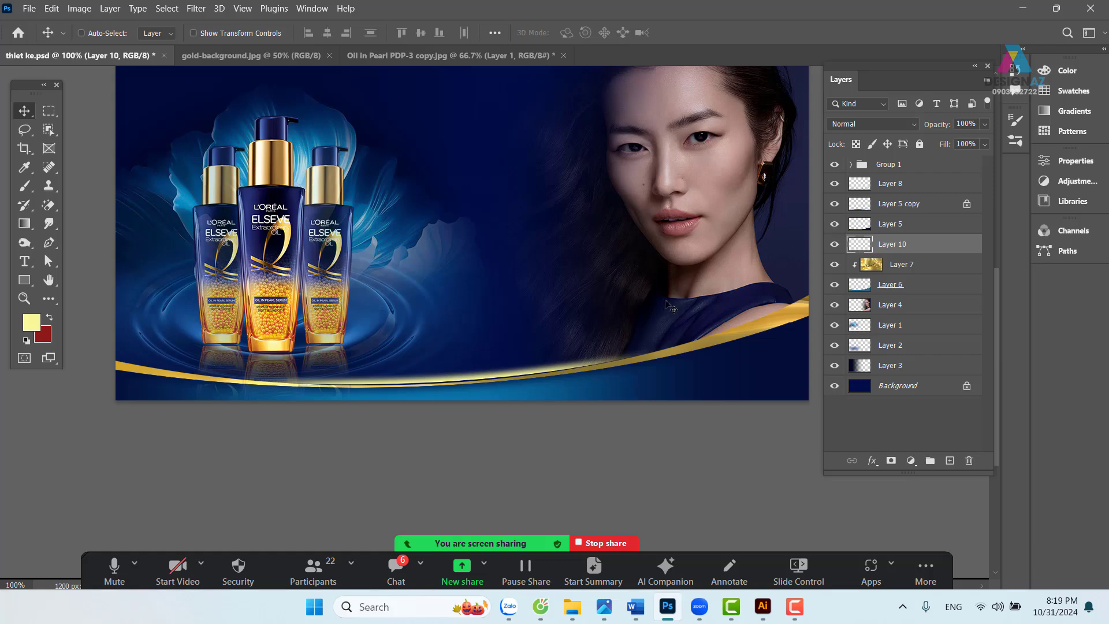
pyautogui.moveTo(669, 306); pyautogui.dragTo(565, 384)
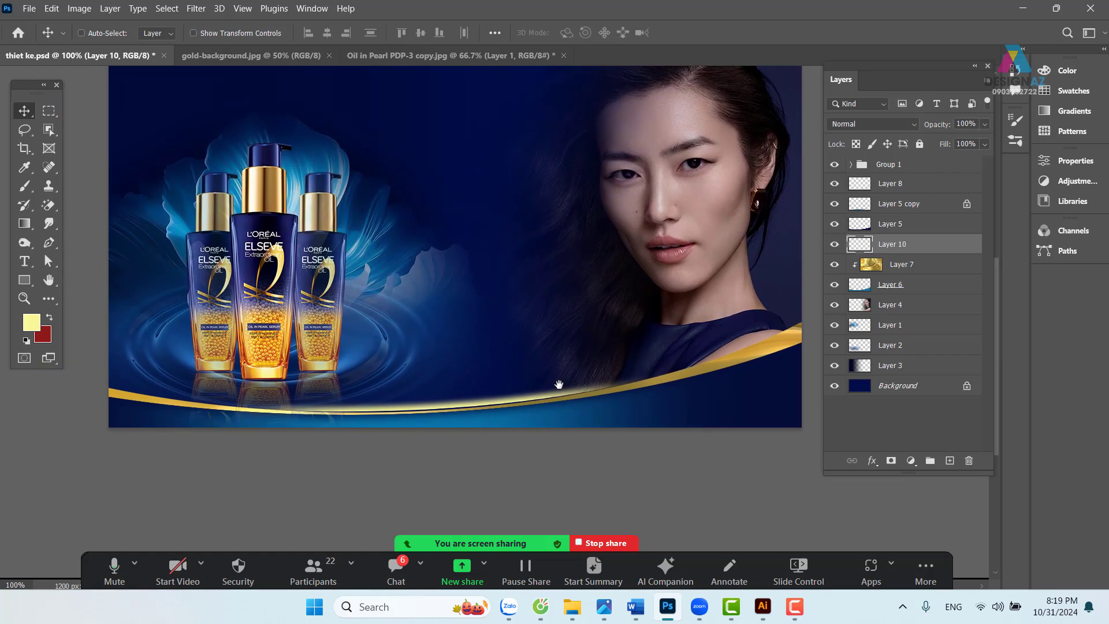
pyautogui.moveTo(420, 315); pyautogui.dragTo(464, 356)
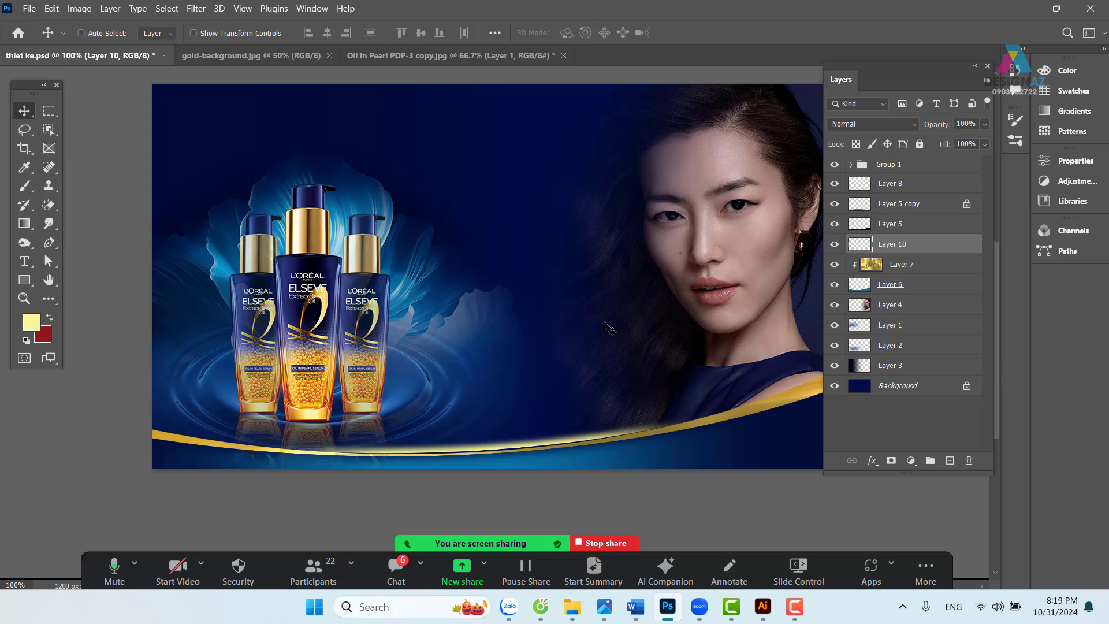
# - Open L'Oréal_logo.svg and paste the logo into thiet ke.psd as the top layer
pyautogui.click(601, 328)
pyautogui.hotkey('ctrl', 'o')
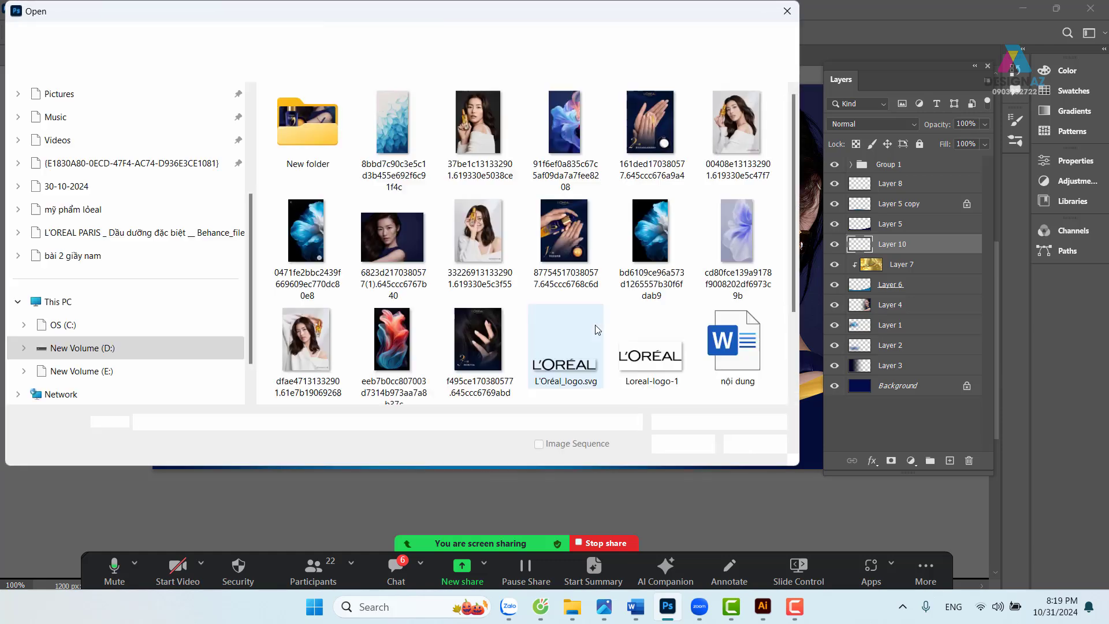
pyautogui.click(641, 361)
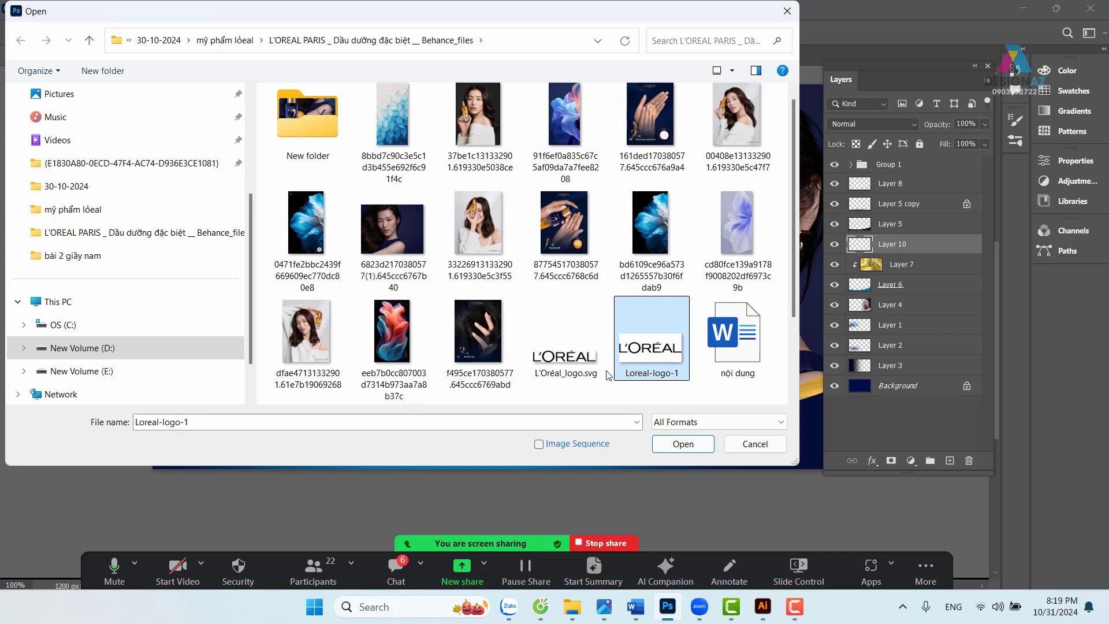
pyautogui.click(595, 364)
pyautogui.click(693, 445)
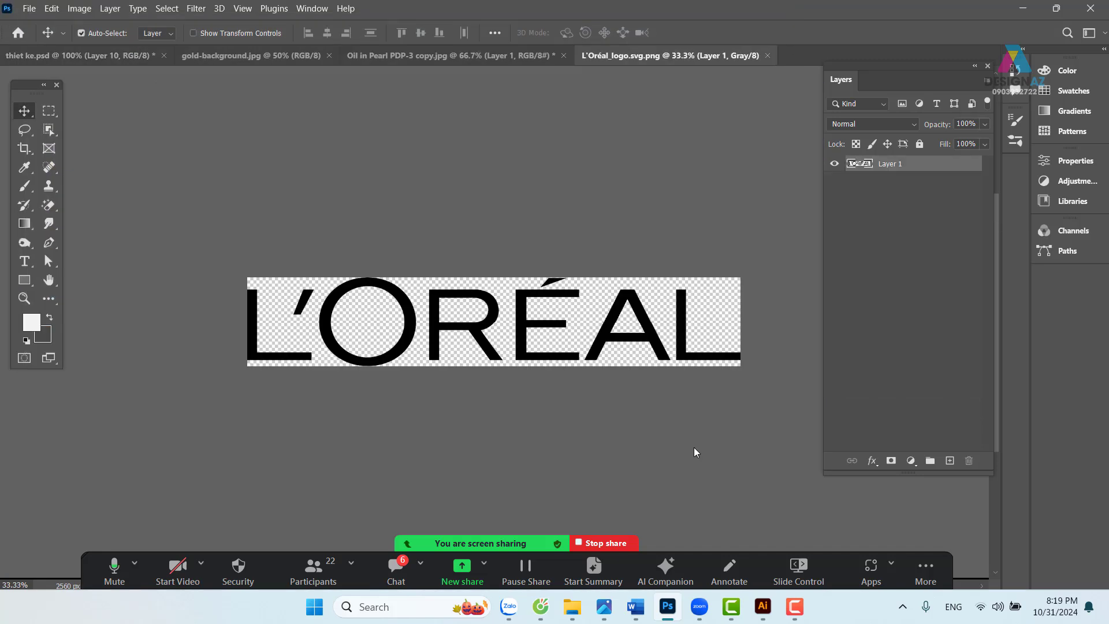
pyautogui.hotkey('ctrl', 'a')
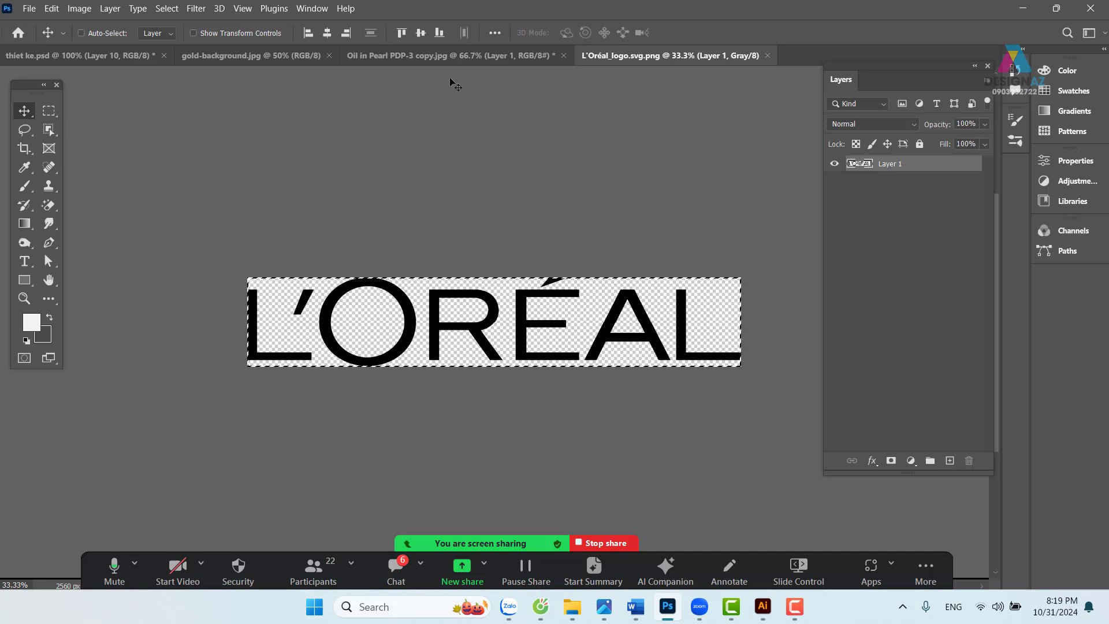
pyautogui.click(79, 55)
pyautogui.hotkey('ctrl', 'v')
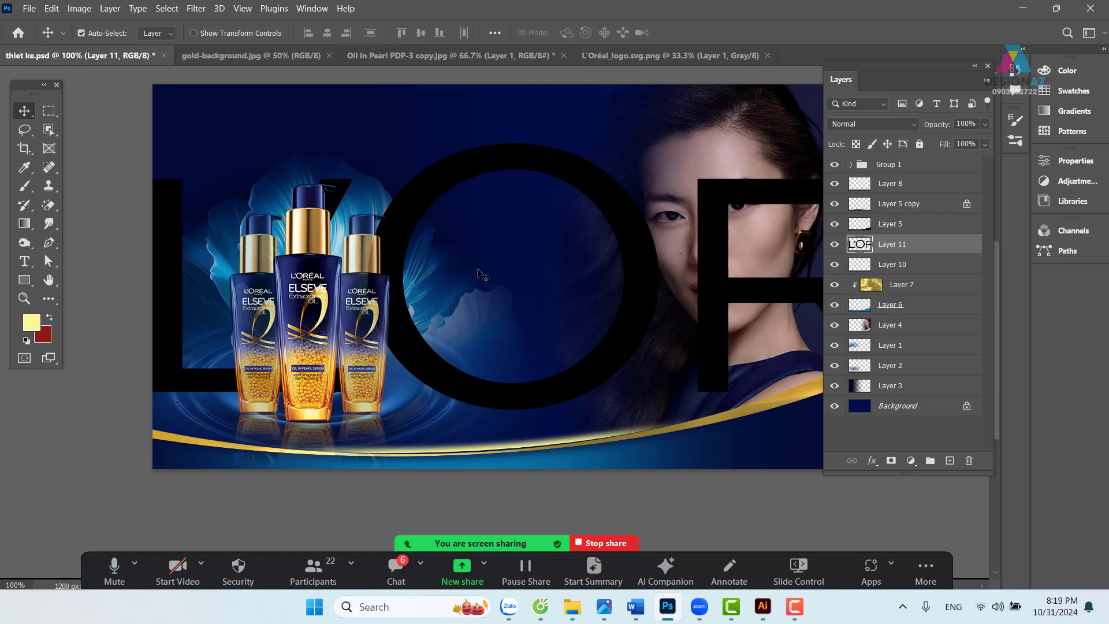
pyautogui.hotkey('ctrl', 'shift', ']')
# - Scale the logo down to about 10% and place it at upper left above the bottles
pyautogui.hotkey('ctrl', 't')
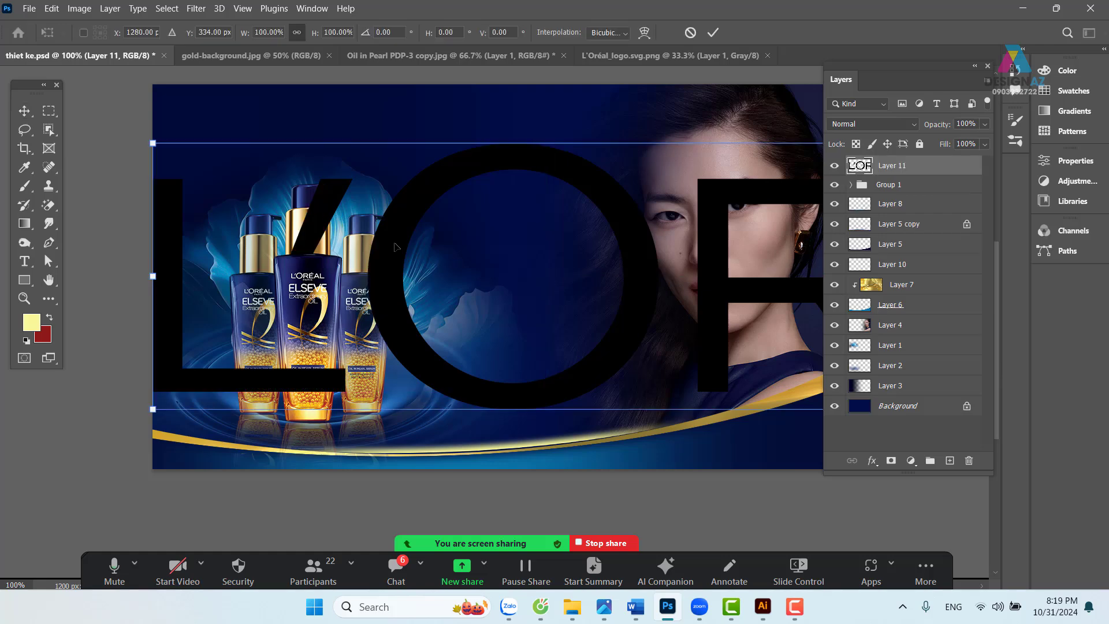
pyautogui.moveTo(153, 143); pyautogui.dragTo(569, 234)
pyautogui.moveTo(581, 281); pyautogui.dragTo(181, 269)
pyautogui.moveTo(173, 208); pyautogui.dragTo(558, 277)
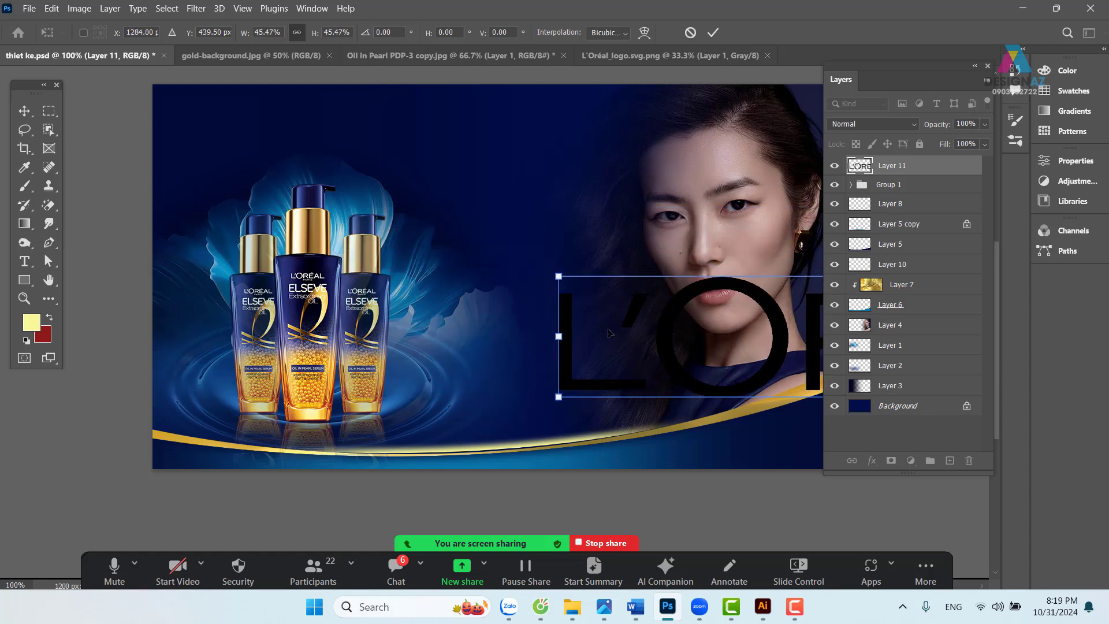
pyautogui.moveTo(664, 325); pyautogui.dragTo(300, 265)
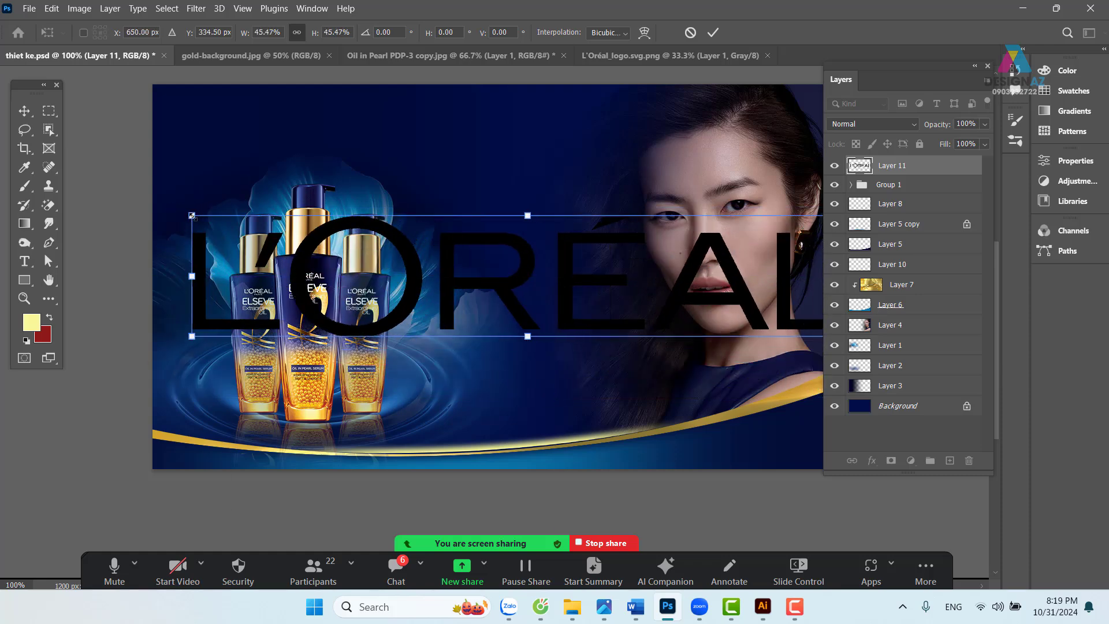
pyautogui.moveTo(192, 215); pyautogui.dragTo(637, 295)
pyautogui.moveTo(738, 306); pyautogui.dragTo(306, 128)
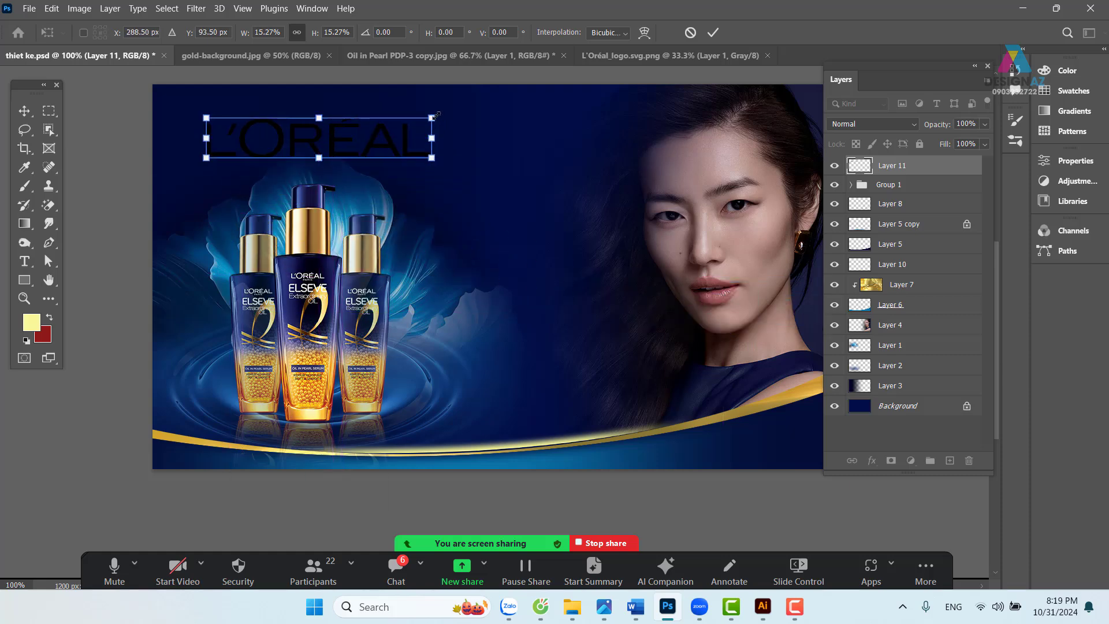
pyautogui.moveTo(434, 116); pyautogui.dragTo(372, 128)
pyautogui.moveTo(303, 148); pyautogui.dragTo(310, 129)
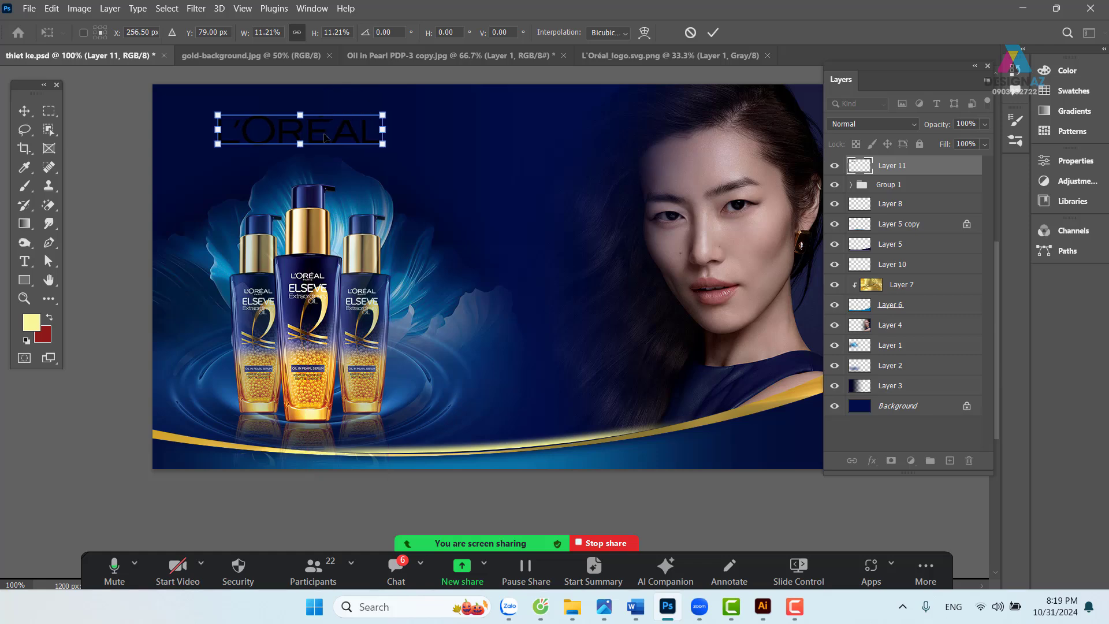
pyautogui.moveTo(382, 144); pyautogui.dragTo(326, 134)
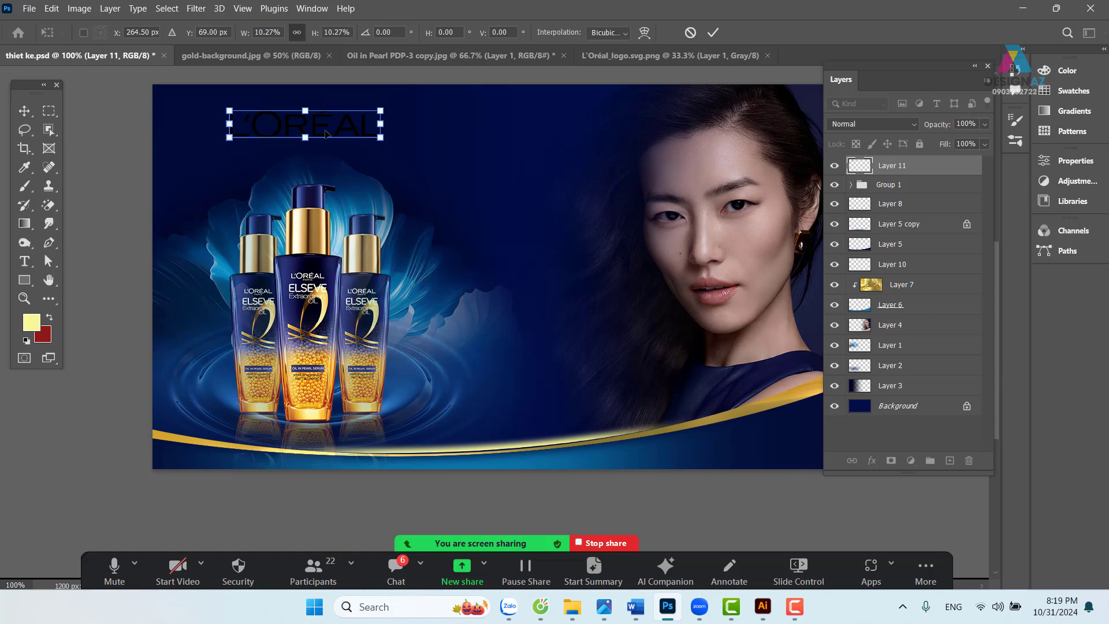
pyautogui.press('Return')
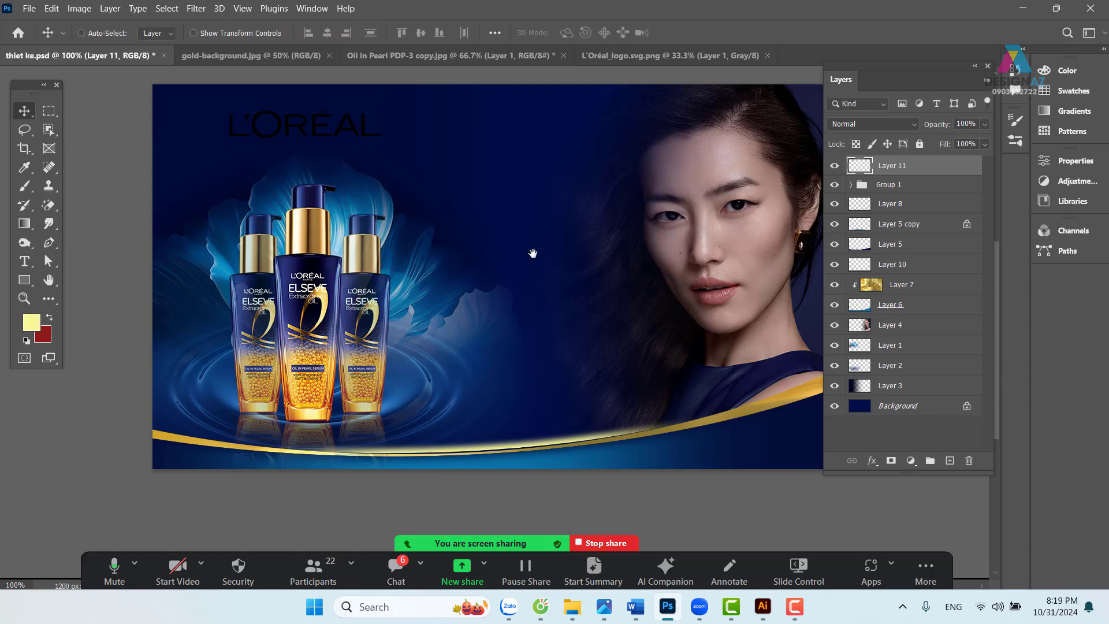
pyautogui.moveTo(532, 253); pyautogui.dragTo(476, 272)
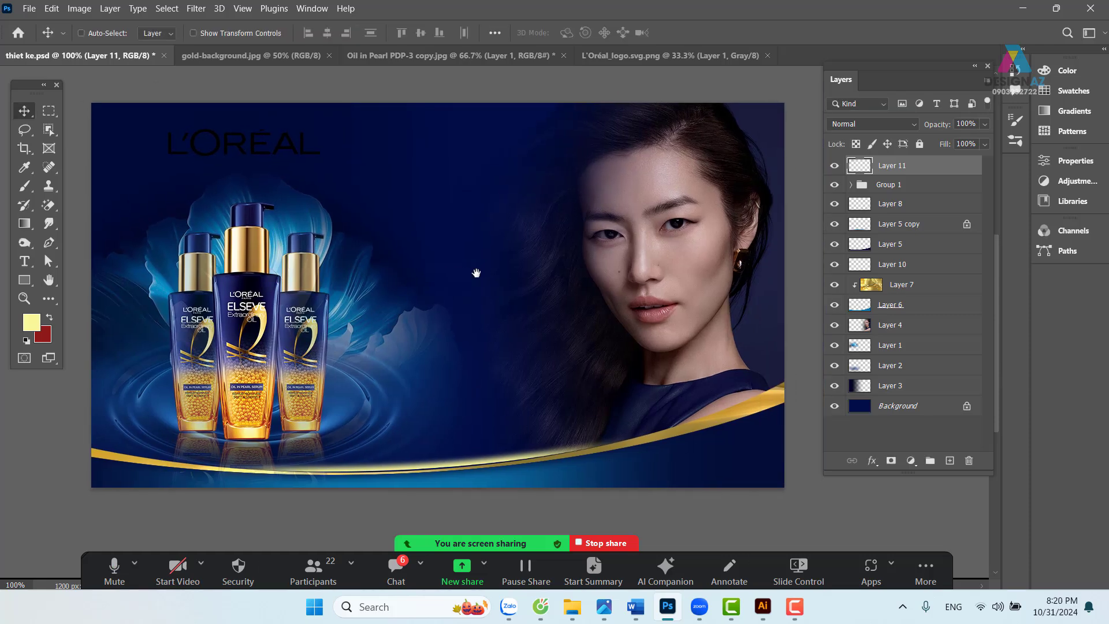
# - Close the gold background image and paste its silk texture clipped to the logo's Layer 11
pyautogui.click(265, 54)
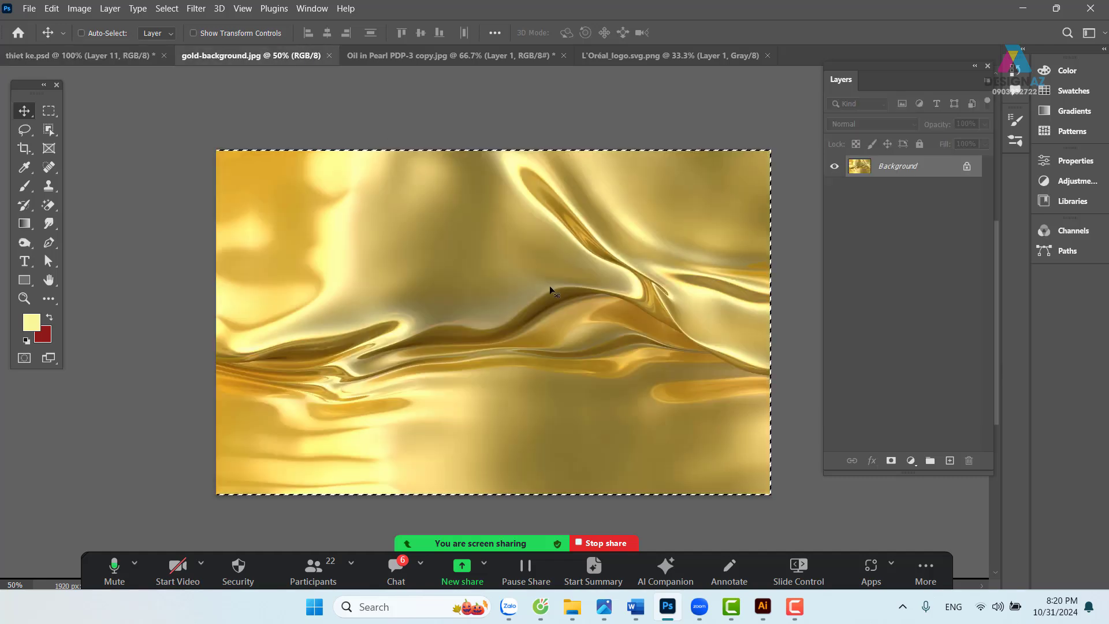
pyautogui.click(329, 56)
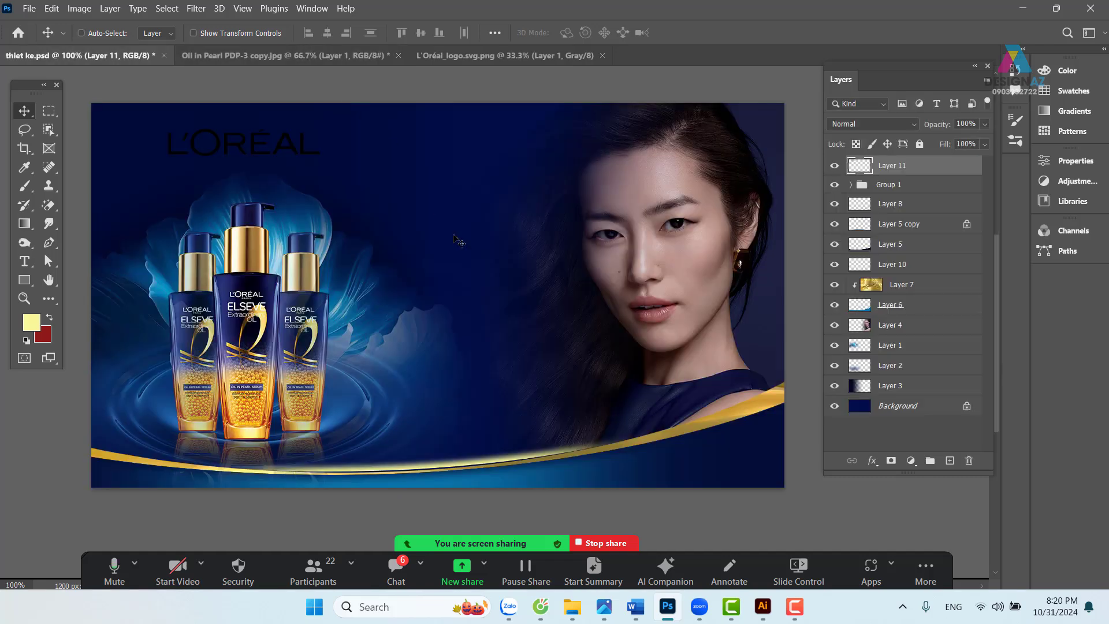
pyautogui.rightClick(294, 152)
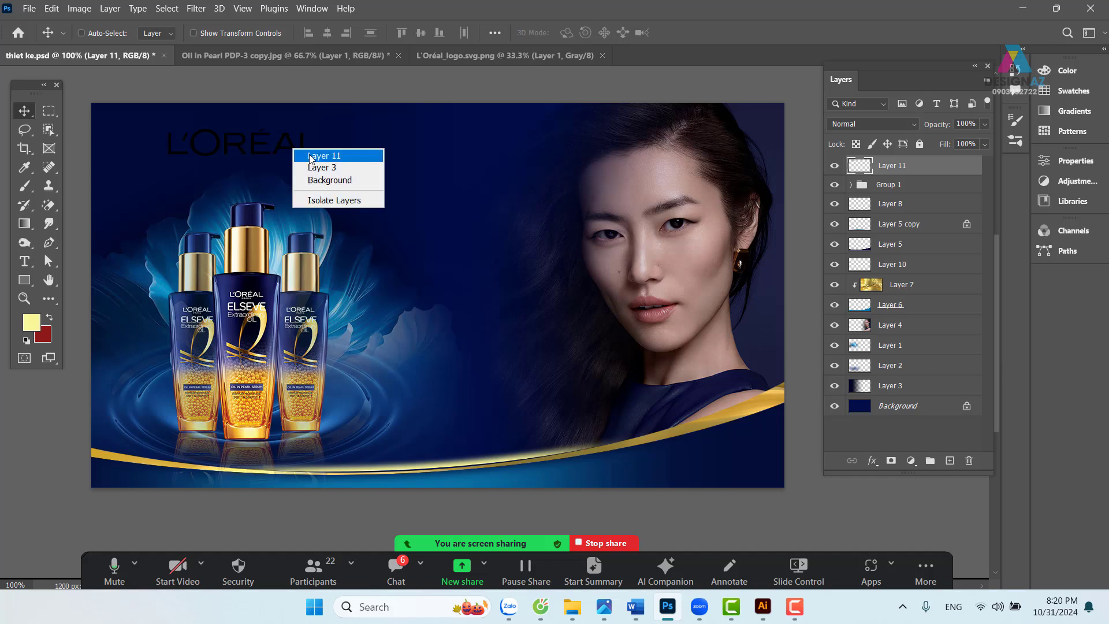
pyautogui.click(310, 159)
pyautogui.moveTo(261, 152)
pyautogui.mouseDown()
pyautogui.moveTo(304, 153)
pyautogui.moveTo(275, 153)
pyautogui.mouseUp()
pyautogui.hotkey('ctrl', 'z')
pyautogui.hotkey('ctrl', 'v')
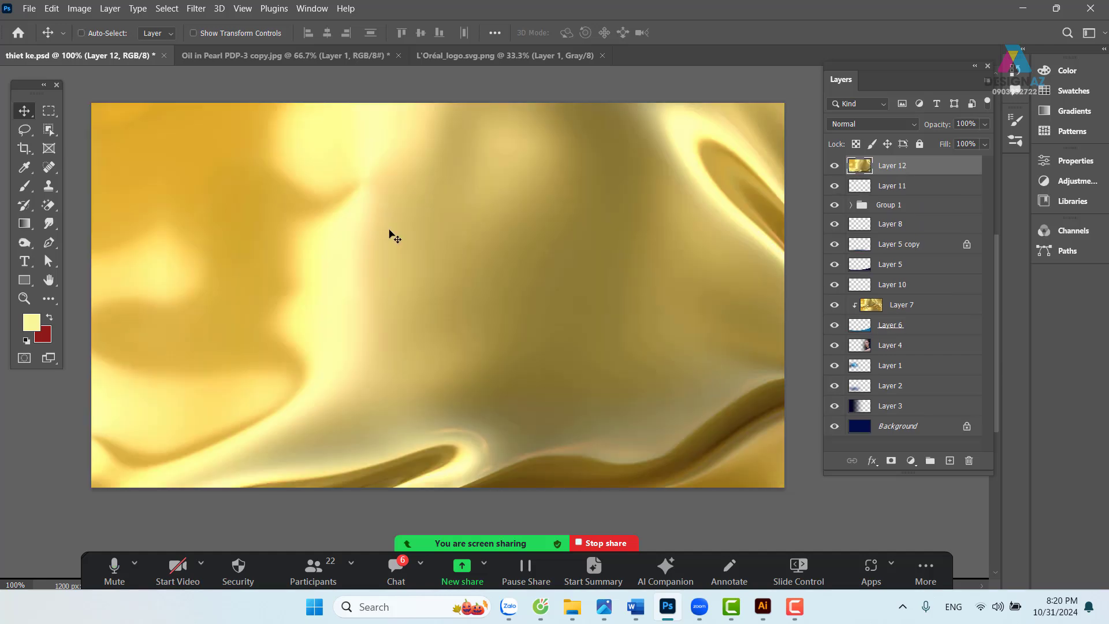
pyautogui.hotkey('ctrl', 'alt', 'g')
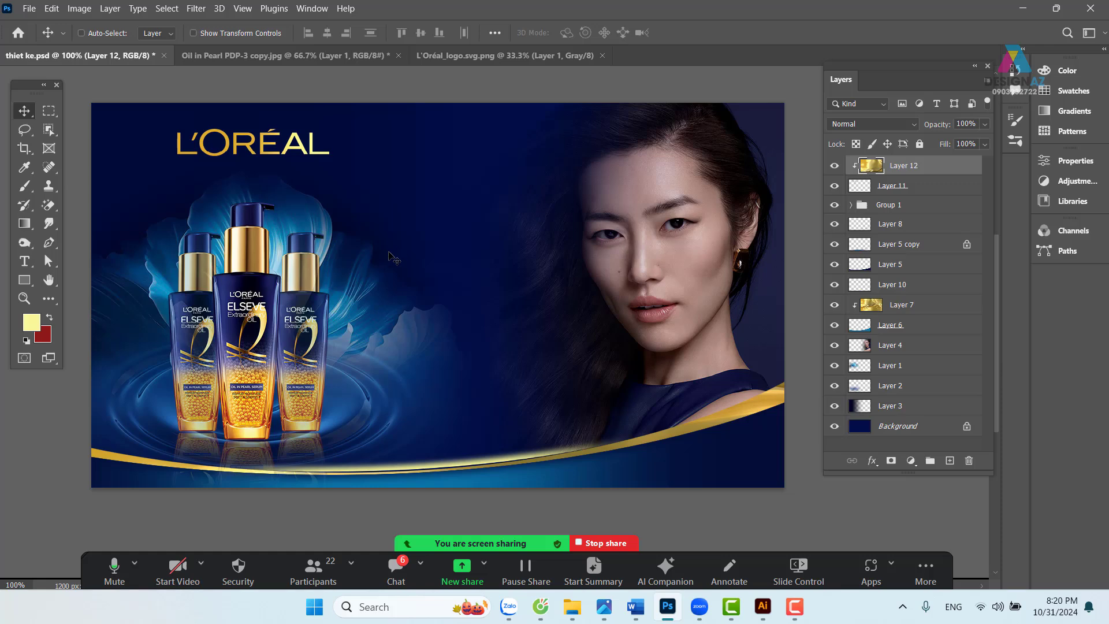
# - Scale and position the gold texture so it covers the L'ORÉAL logo
pyautogui.hotkey('ctrl', '-')
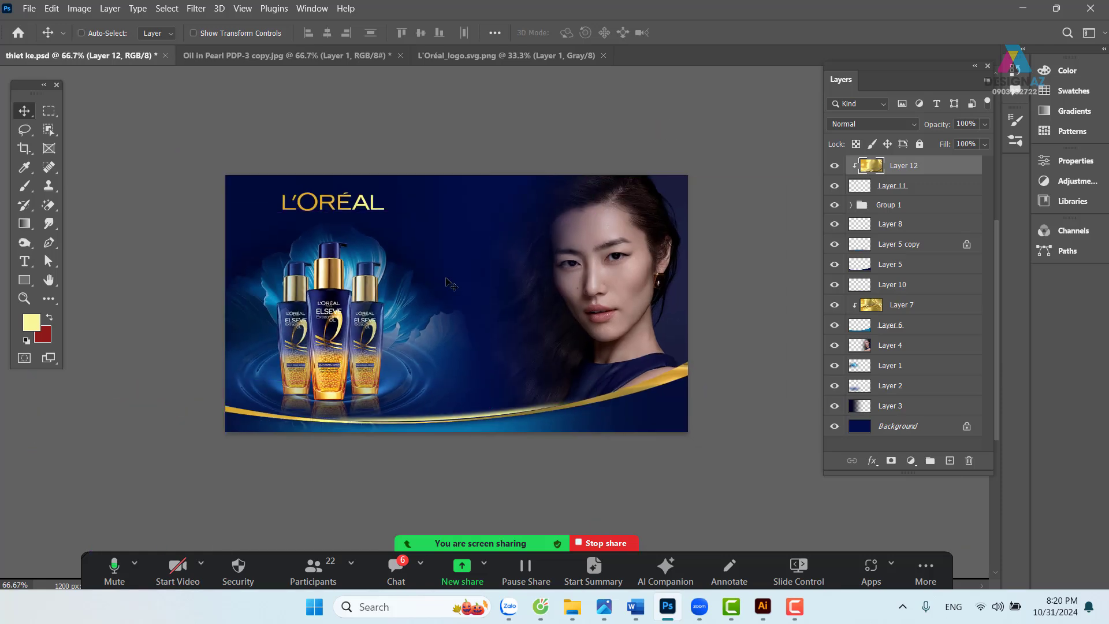
pyautogui.hotkey('ctrl', 't')
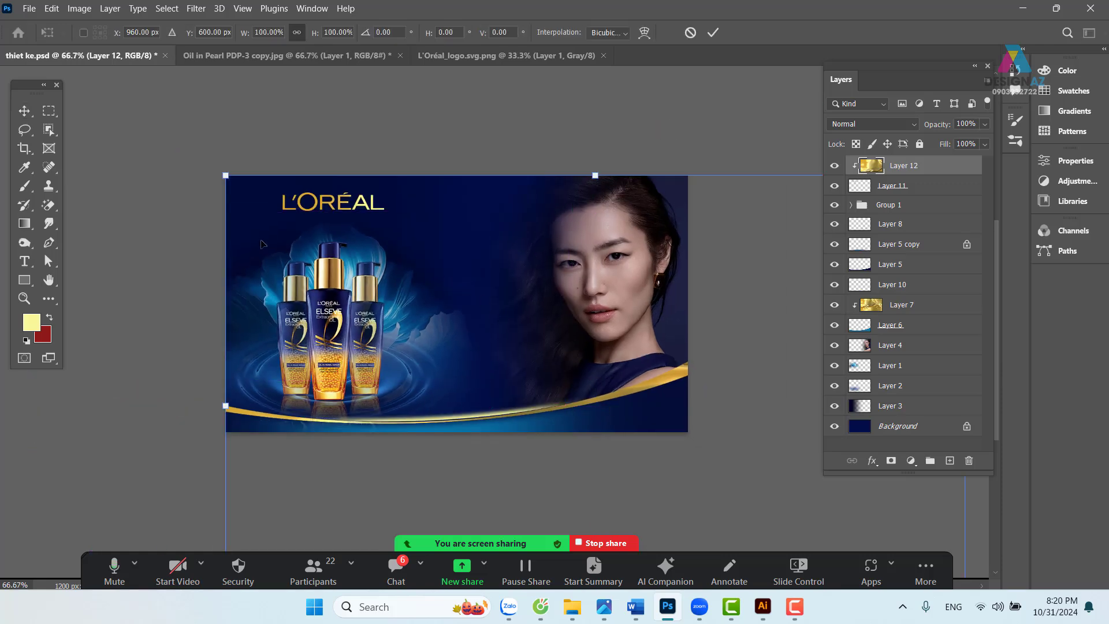
pyautogui.moveTo(226, 175); pyautogui.dragTo(586, 399)
pyautogui.moveTo(669, 462); pyautogui.dragTo(319, 204)
pyautogui.moveTo(614, 379); pyautogui.dragTo(394, 242)
pyautogui.moveTo(365, 199); pyautogui.dragTo(467, 269)
pyautogui.press('Return')
pyautogui.hotkey('ctrl', '+')
pyautogui.hotkey('ctrl', 't')
pyautogui.press('Return')
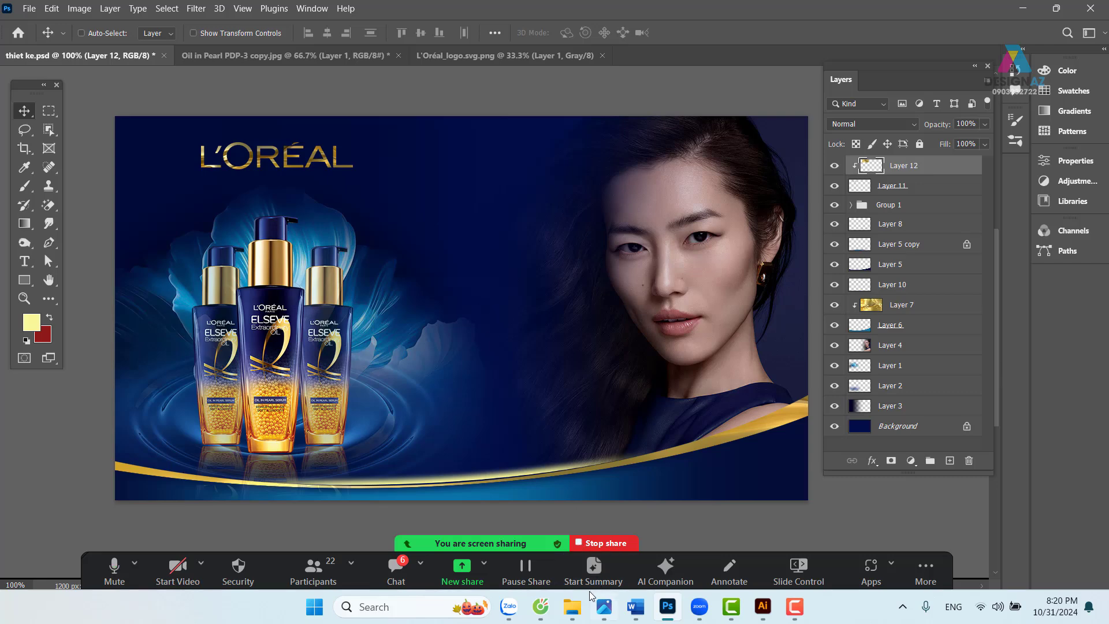
# - Select the phrase 'Dầu dưỡng tóc thần kỳ' in the Word nội dung notes
pyautogui.click(635, 606)
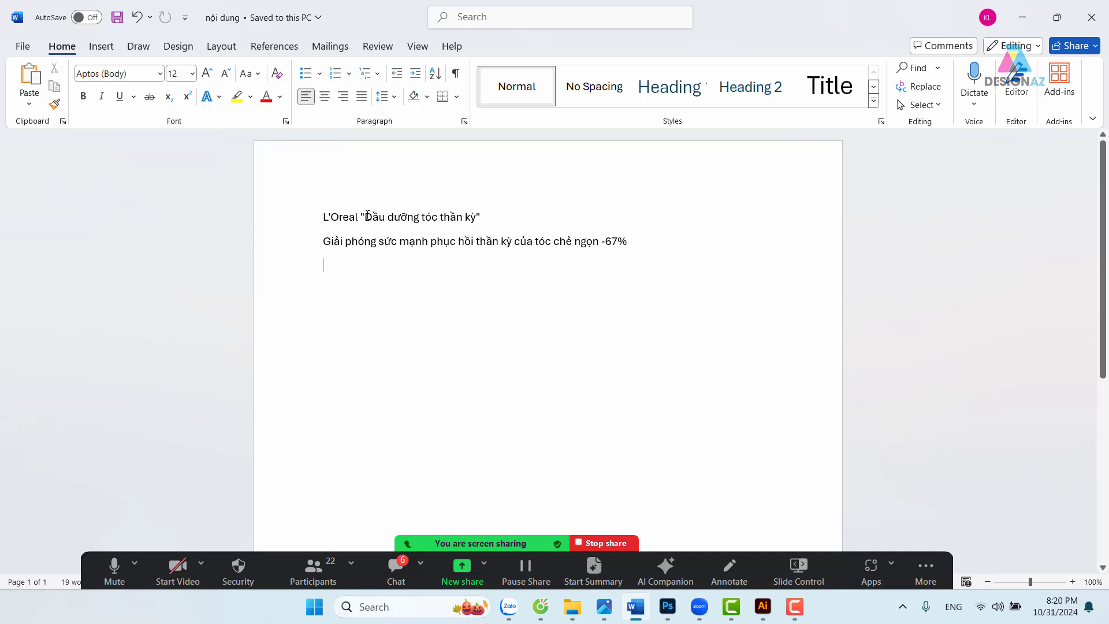
pyautogui.moveTo(367, 215); pyautogui.dragTo(477, 227)
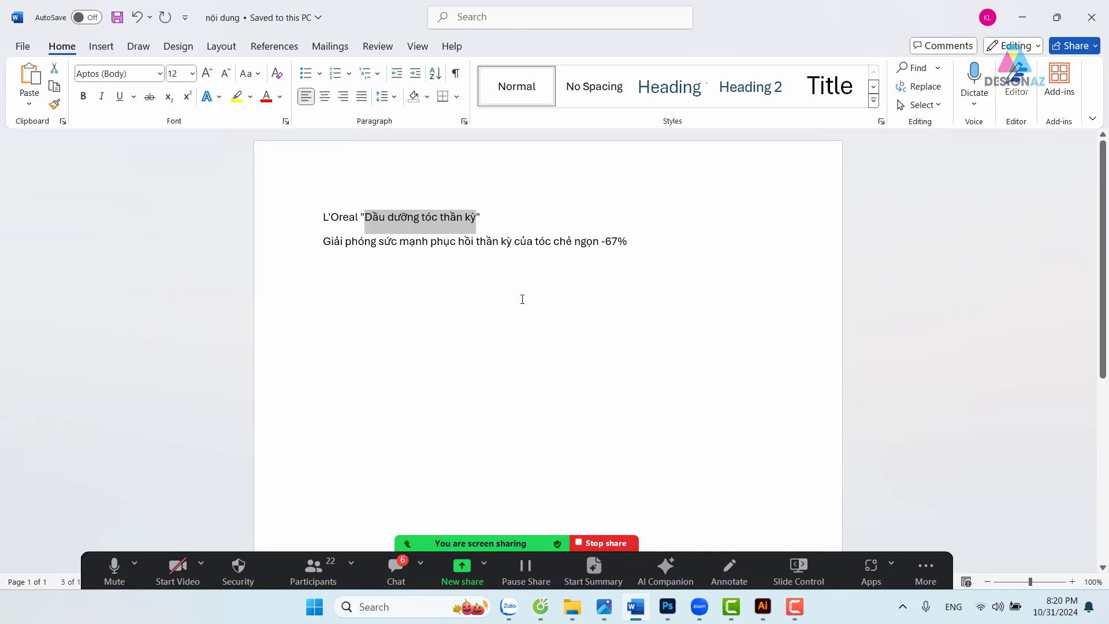
# - Select the heading EXTRAORDINARY OIL OIL-IN-PEARL on the L'Oréal product page in Cốc Cốc
pyautogui.click(540, 607)
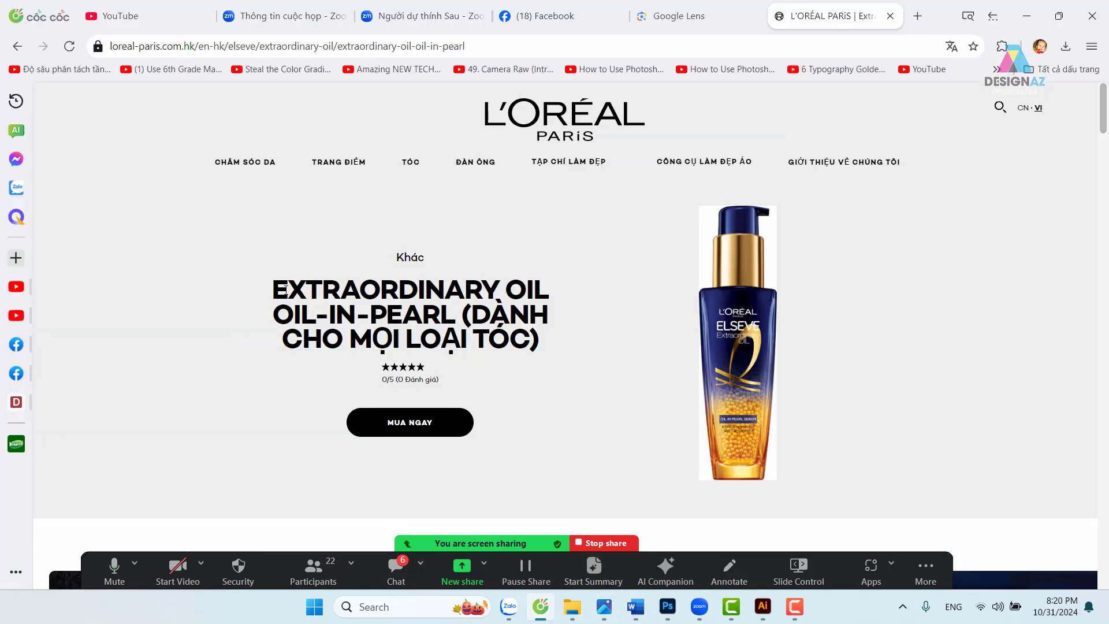
pyautogui.moveTo(278, 290); pyautogui.dragTo(461, 318)
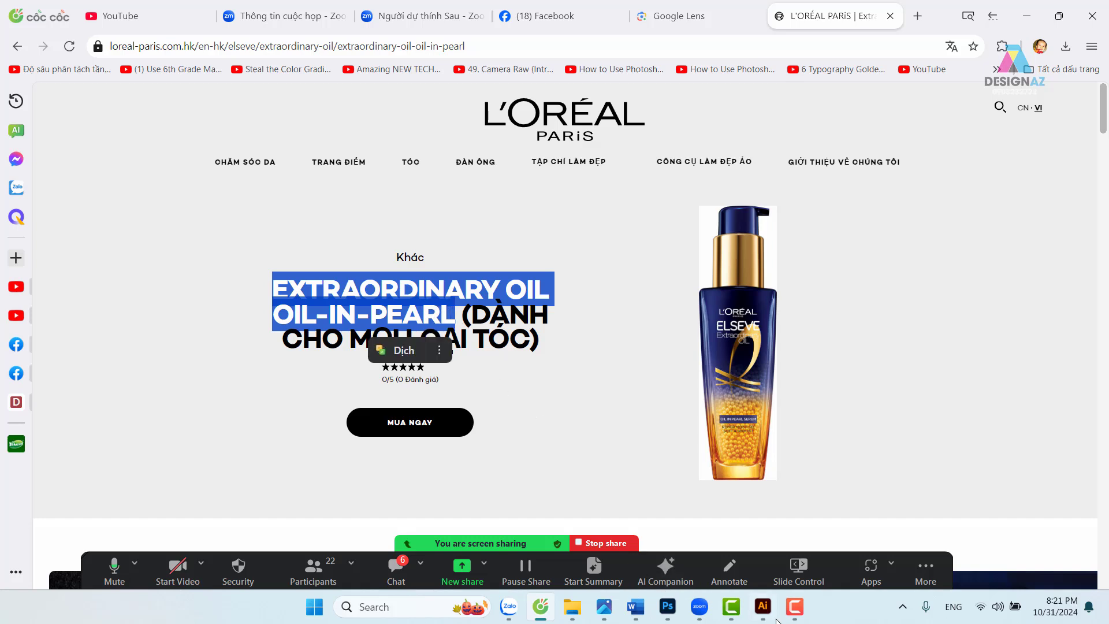
# - Create a new text layer containing the pasted 'Extraordinary Oil Oil-in-Pearl'
pyautogui.click(762, 606)
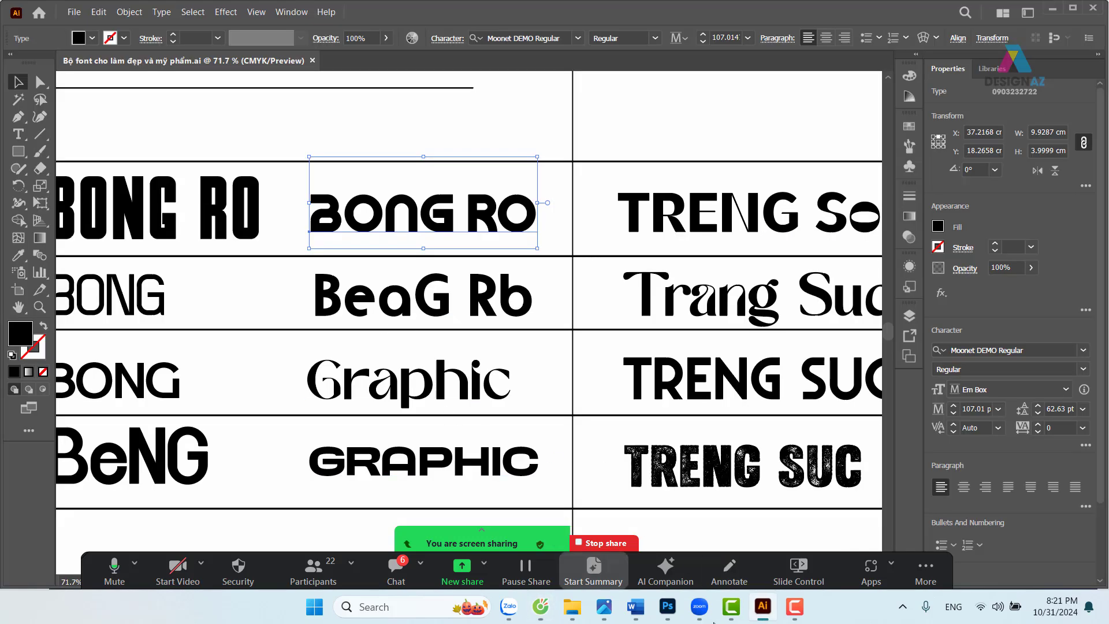
pyautogui.click(675, 606)
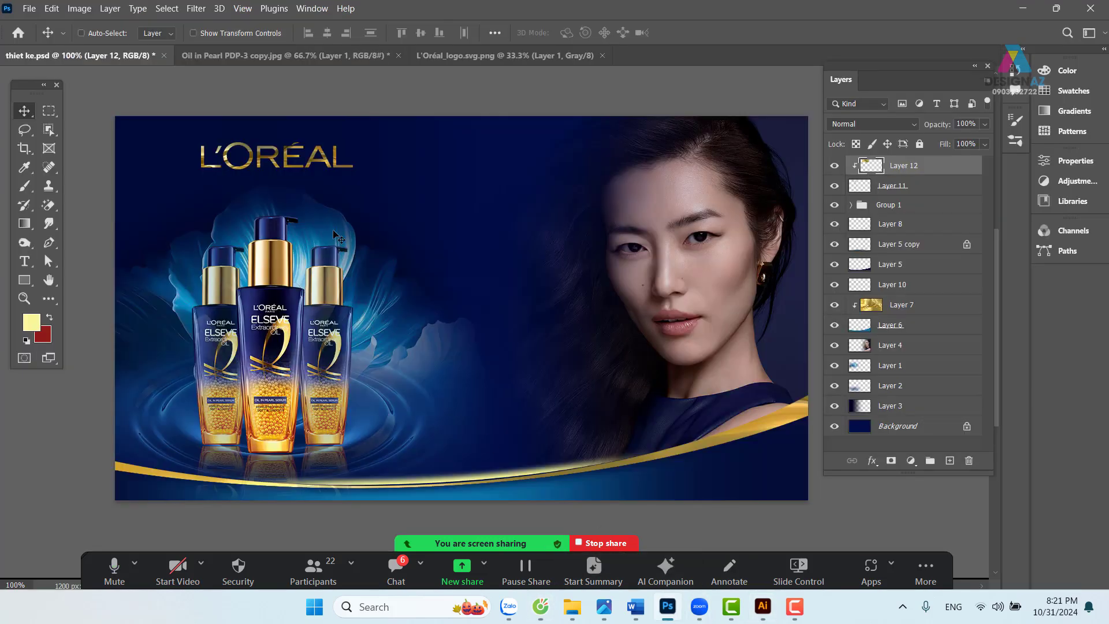
pyautogui.press('t')
pyautogui.click(390, 238)
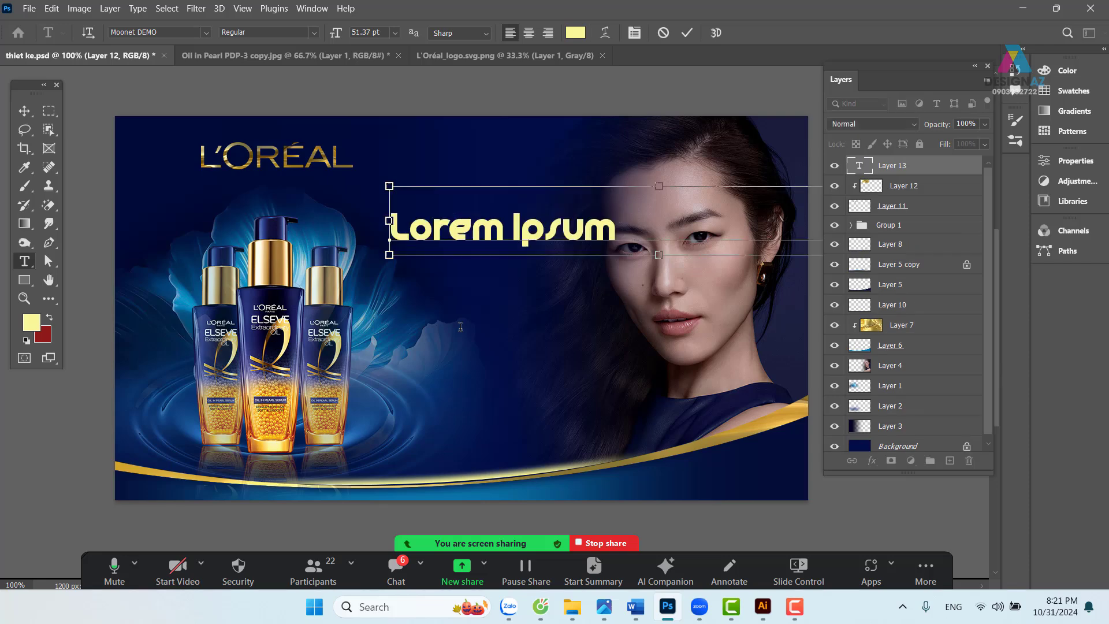
pyautogui.write('Extraordinary Oil Oil-in-Pearl')
pyautogui.click(24, 110)
# - Move the headline right and down across the middle of the banner
pyautogui.moveTo(439, 251); pyautogui.dragTo(257, 268)
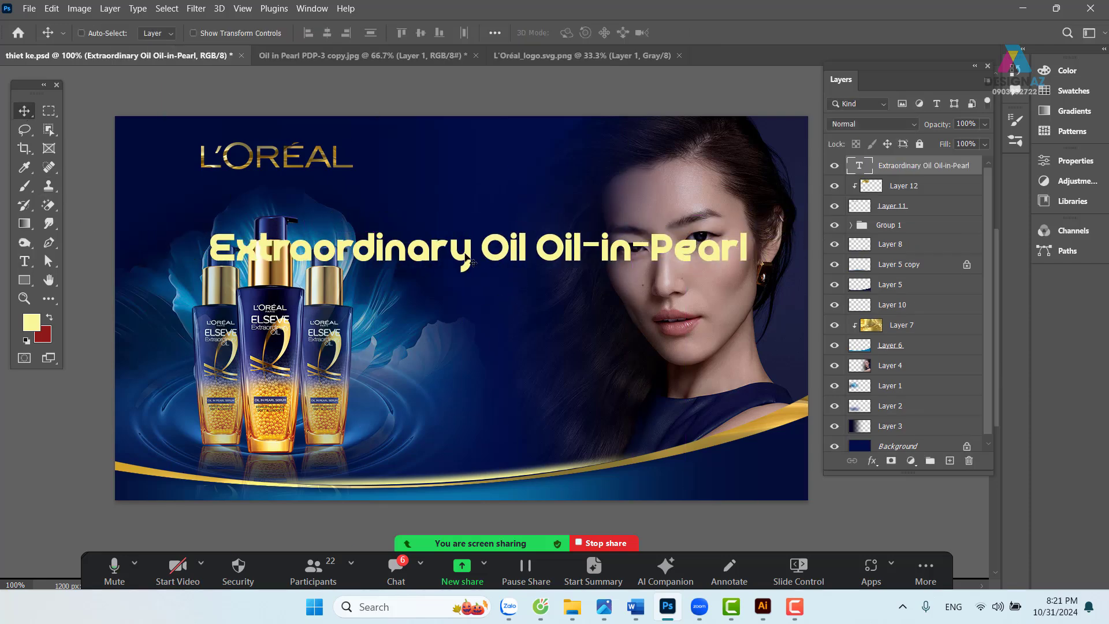
pyautogui.moveTo(469, 261); pyautogui.dragTo(480, 261)
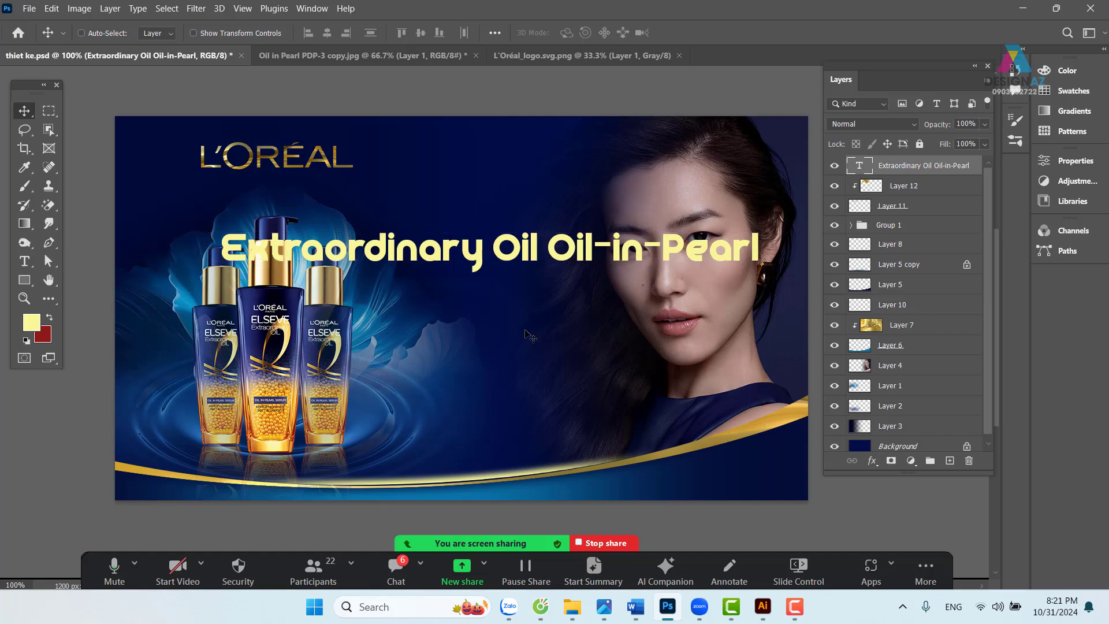
pyautogui.moveTo(461, 261); pyautogui.dragTo(479, 278)
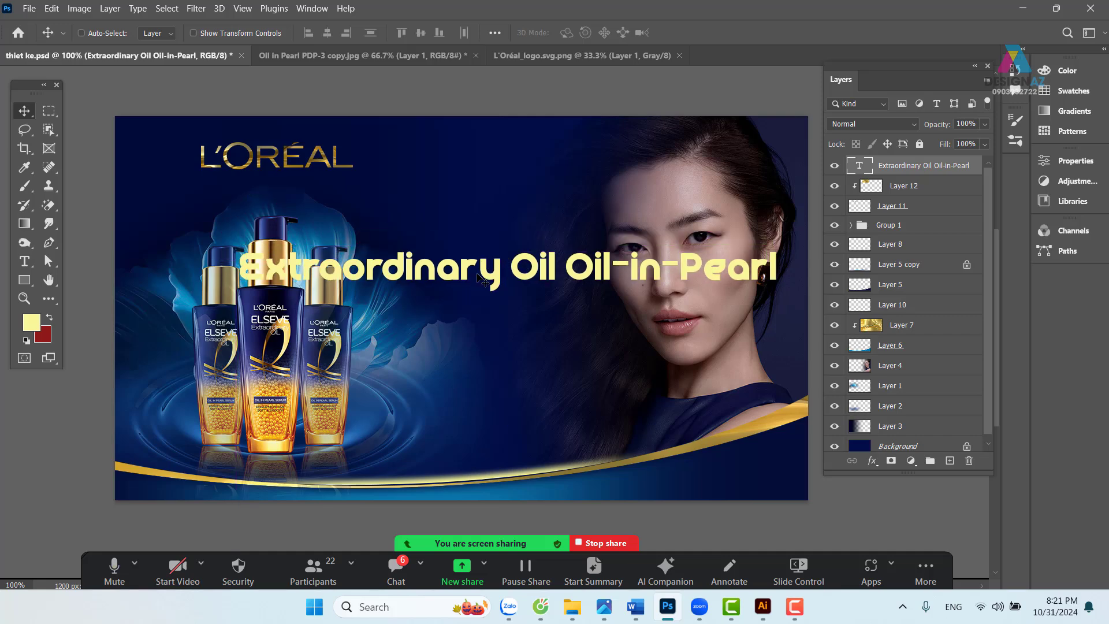
pyautogui.moveTo(479, 278); pyautogui.dragTo(520, 299)
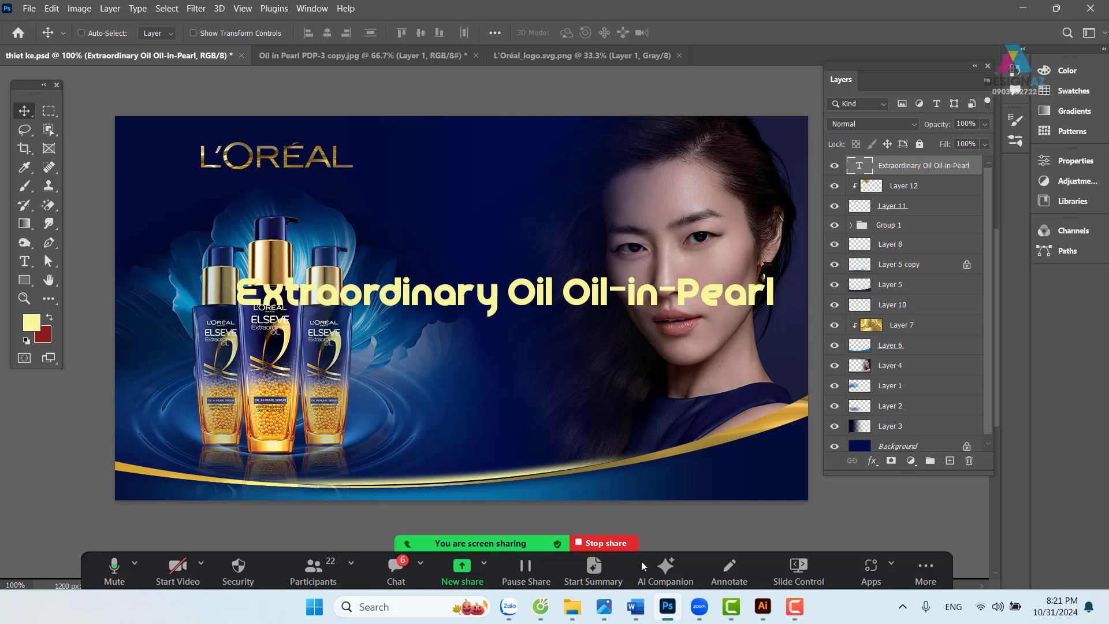
# - Zoom and pan the Illustrator font sheet to bring the script font samples into view
pyautogui.click(762, 607)
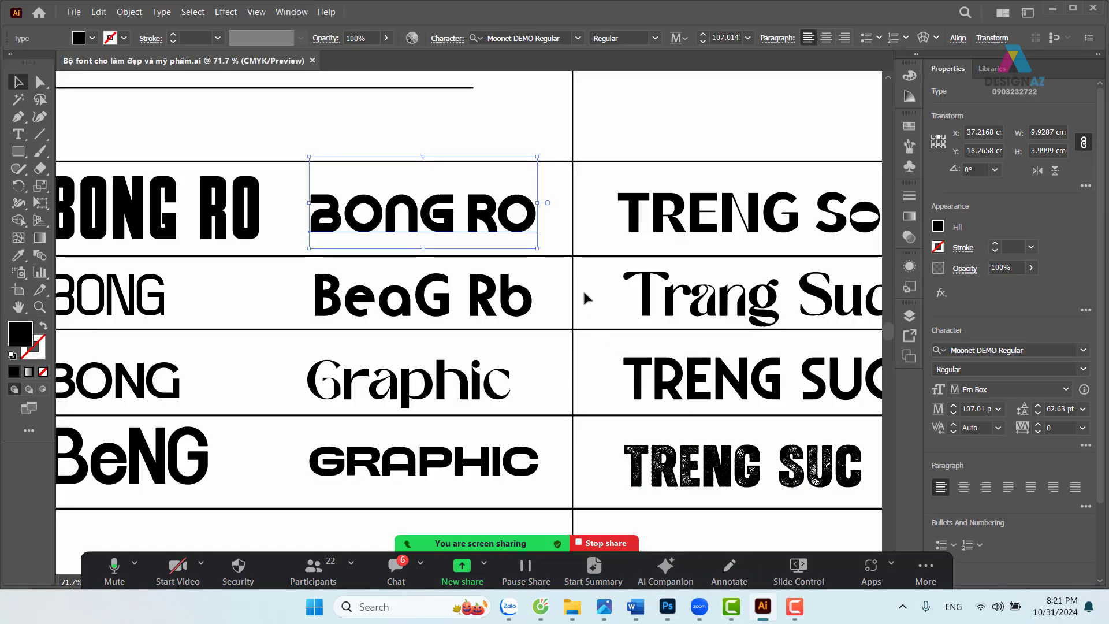
pyautogui.click(590, 273)
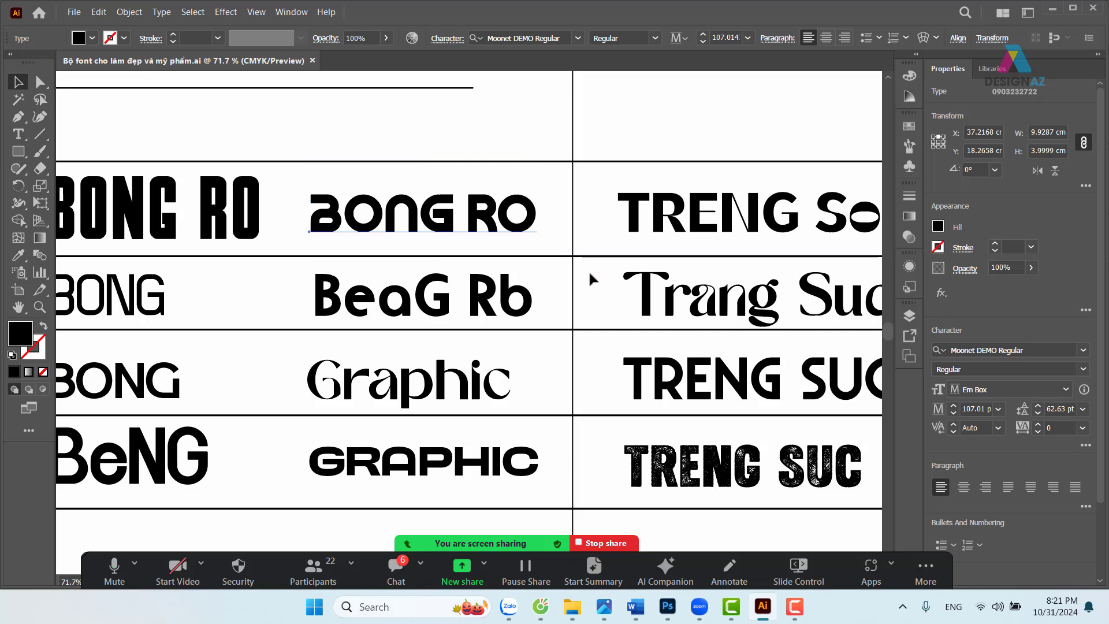
pyautogui.hotkey('ctrl', '-')
pyautogui.hotkey('ctrl', '-')
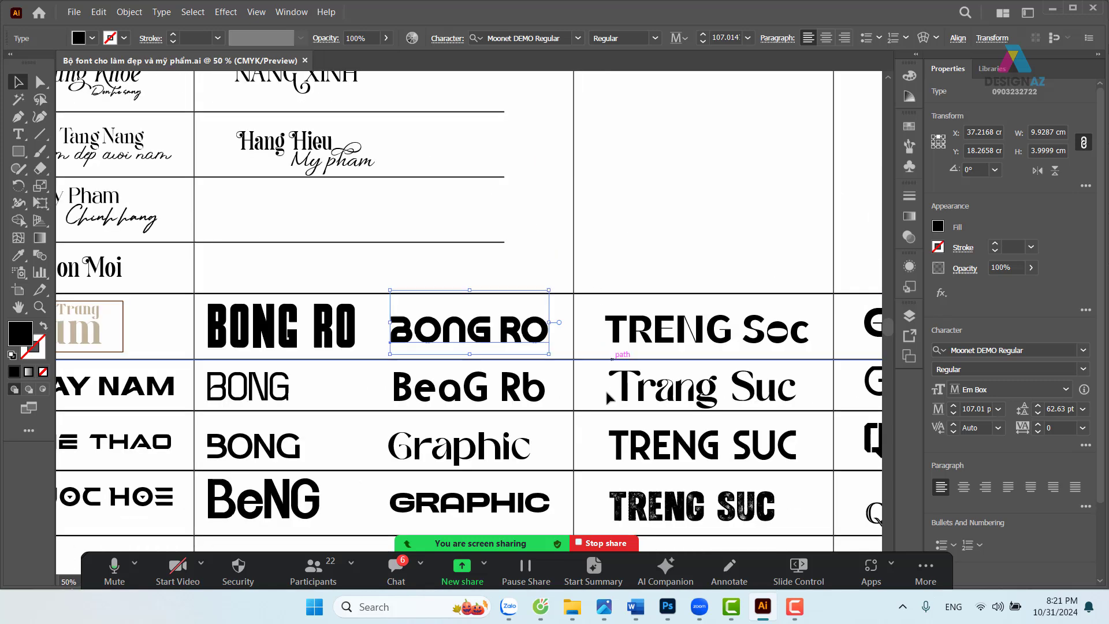
pyautogui.moveTo(723, 413); pyautogui.dragTo(759, 448)
pyautogui.moveTo(486, 344); pyautogui.dragTo(512, 305)
pyautogui.moveTo(860, 413); pyautogui.dragTo(686, 358)
pyautogui.moveTo(354, 347); pyautogui.dragTo(609, 358)
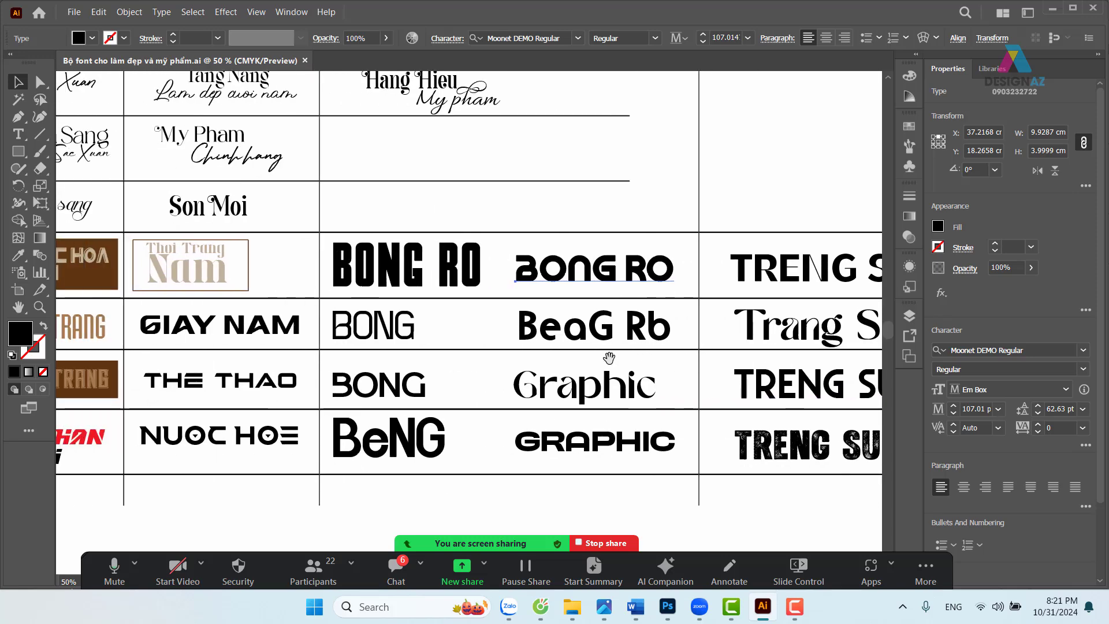
pyautogui.moveTo(495, 363); pyautogui.dragTo(614, 354)
pyautogui.moveTo(387, 305); pyautogui.dragTo(413, 378)
pyautogui.moveTo(427, 313); pyautogui.dragTo(435, 396)
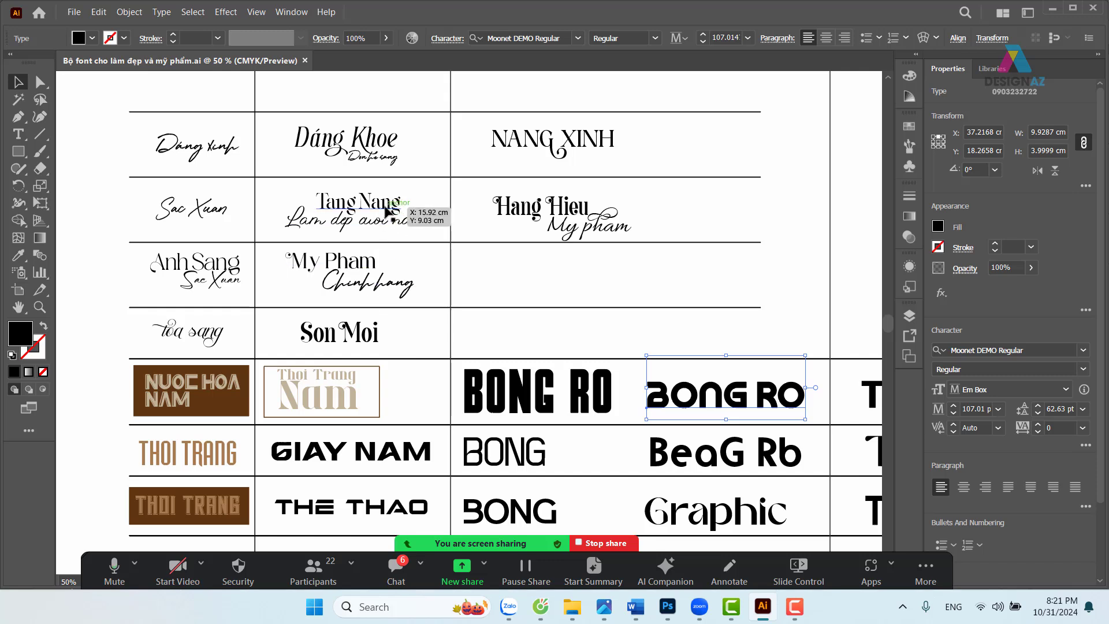
# - Read the fonts of Tang Nang (Vasmook) and Graphic (Sinosans Regular), then return to Photoshop
pyautogui.click(387, 212)
pyautogui.click(540, 38)
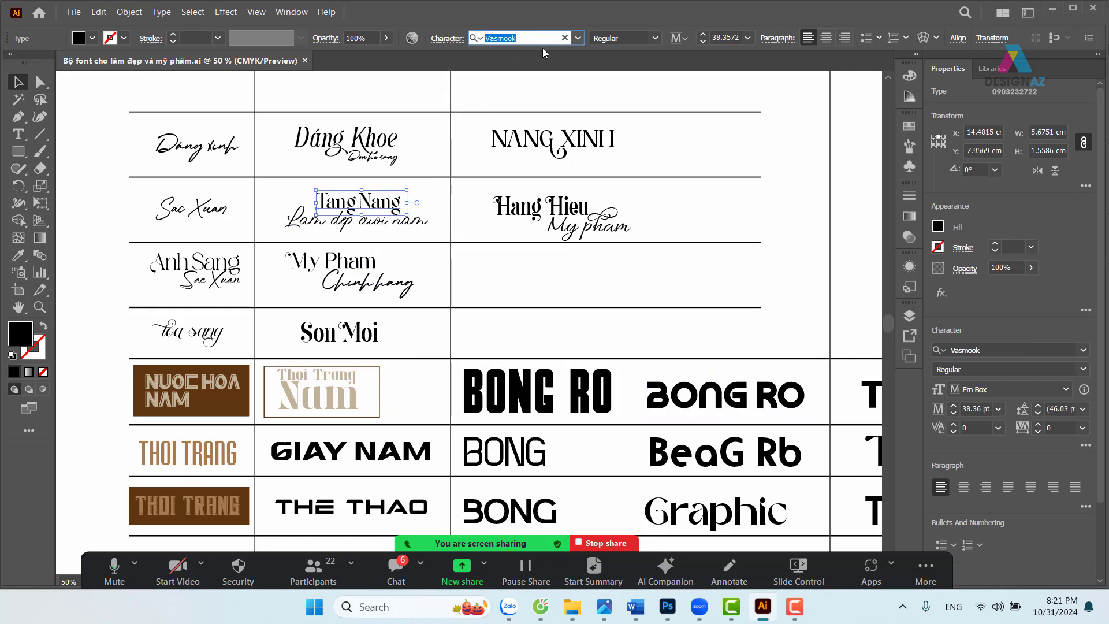
pyautogui.click(716, 517)
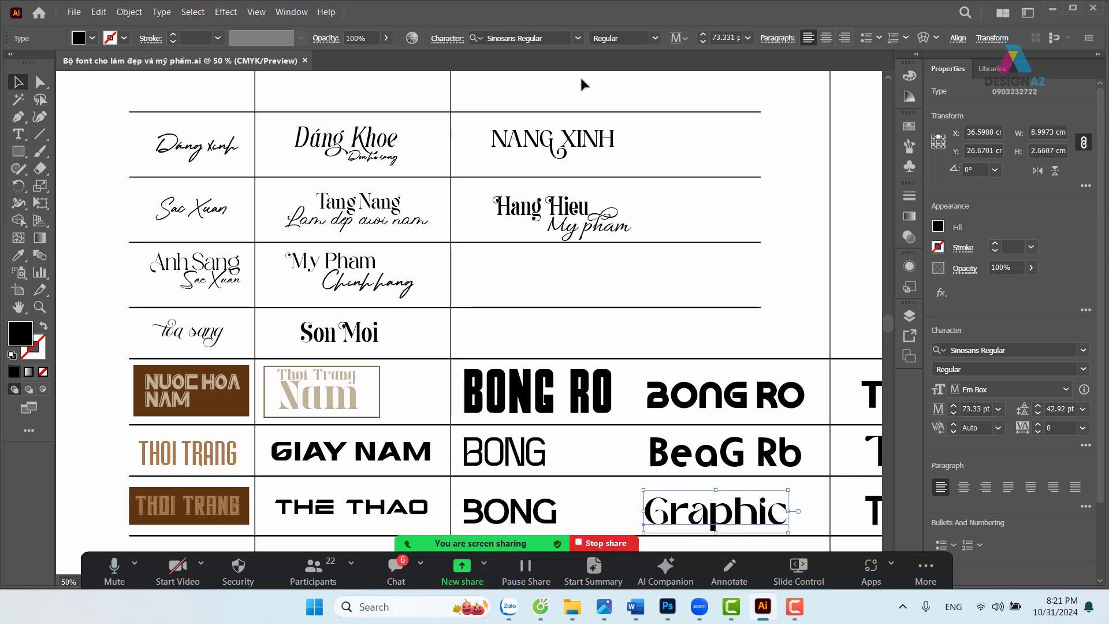
pyautogui.click(520, 38)
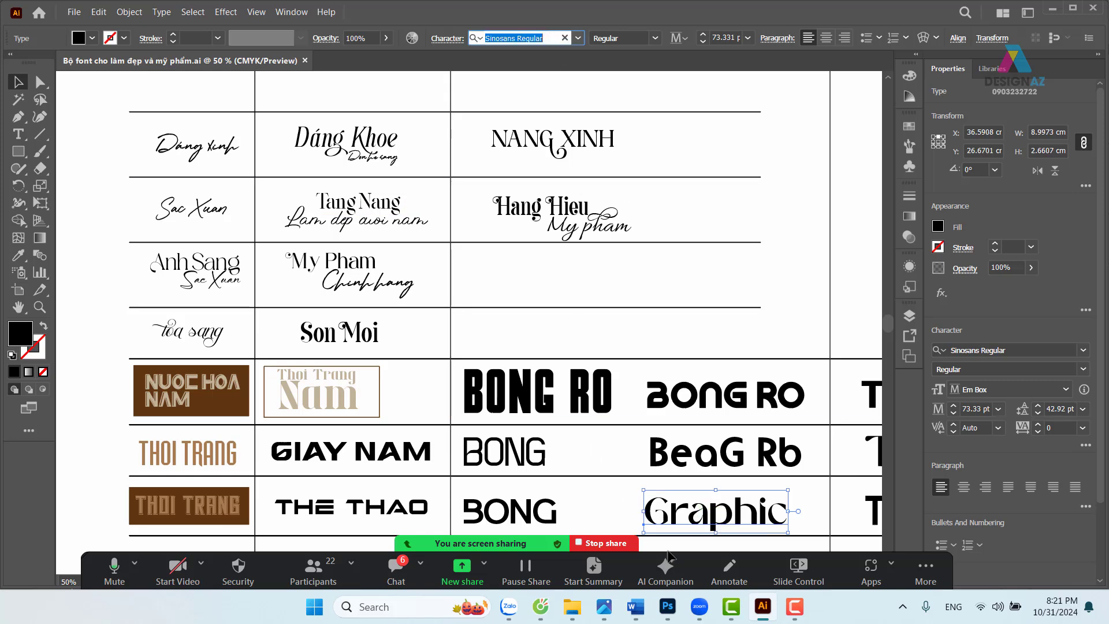
pyautogui.click(668, 606)
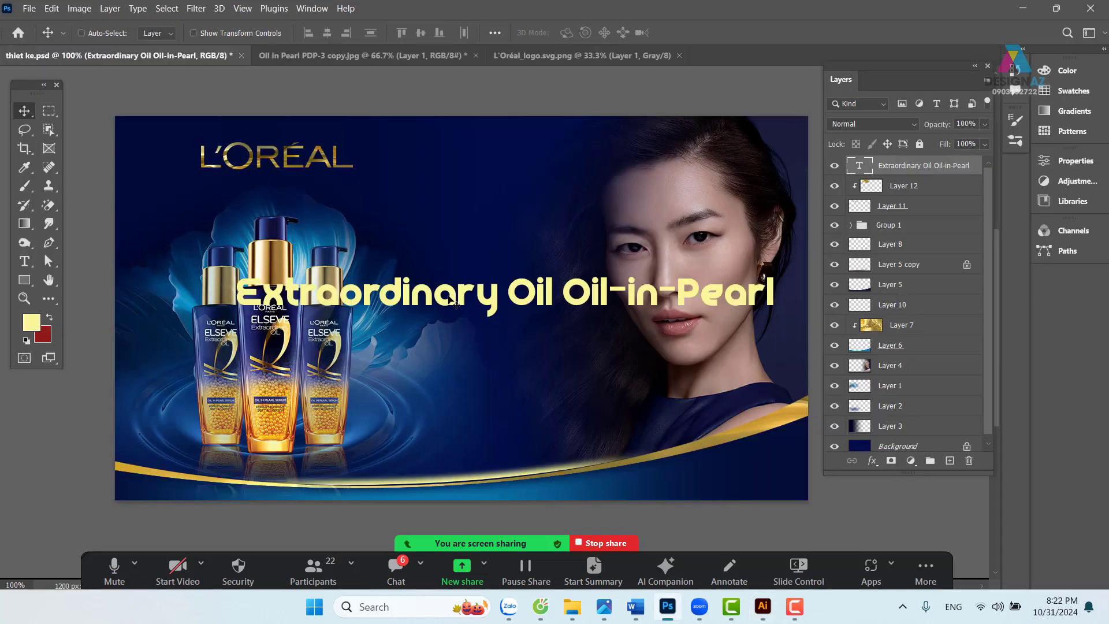
# - Set the headline font to Sinosans and move it up and left
pyautogui.press('t')
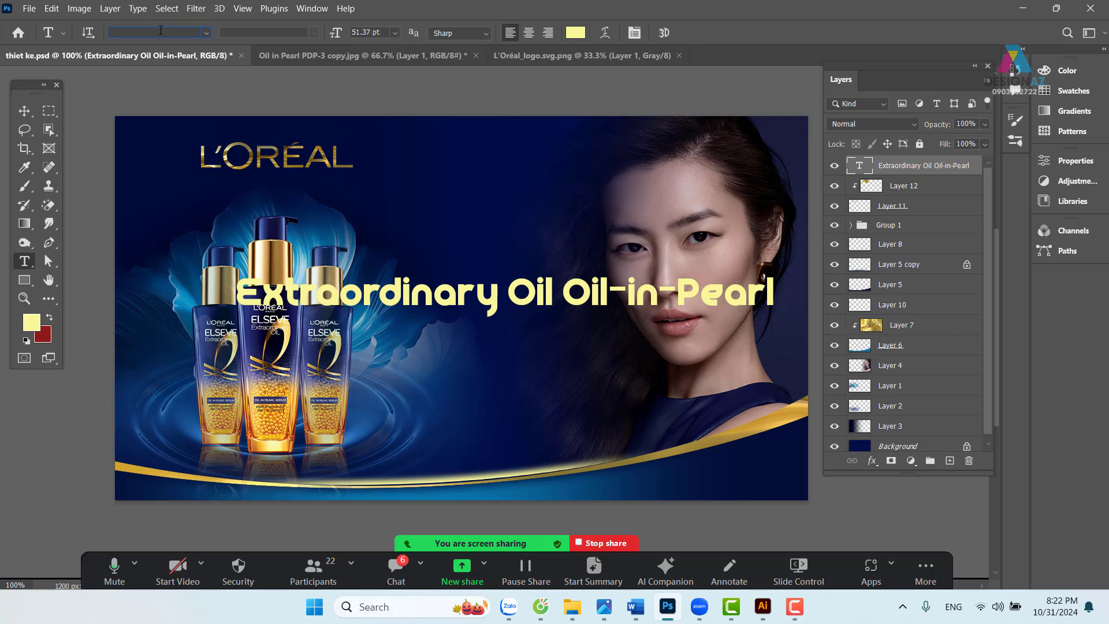
pyautogui.write('Sinosans')
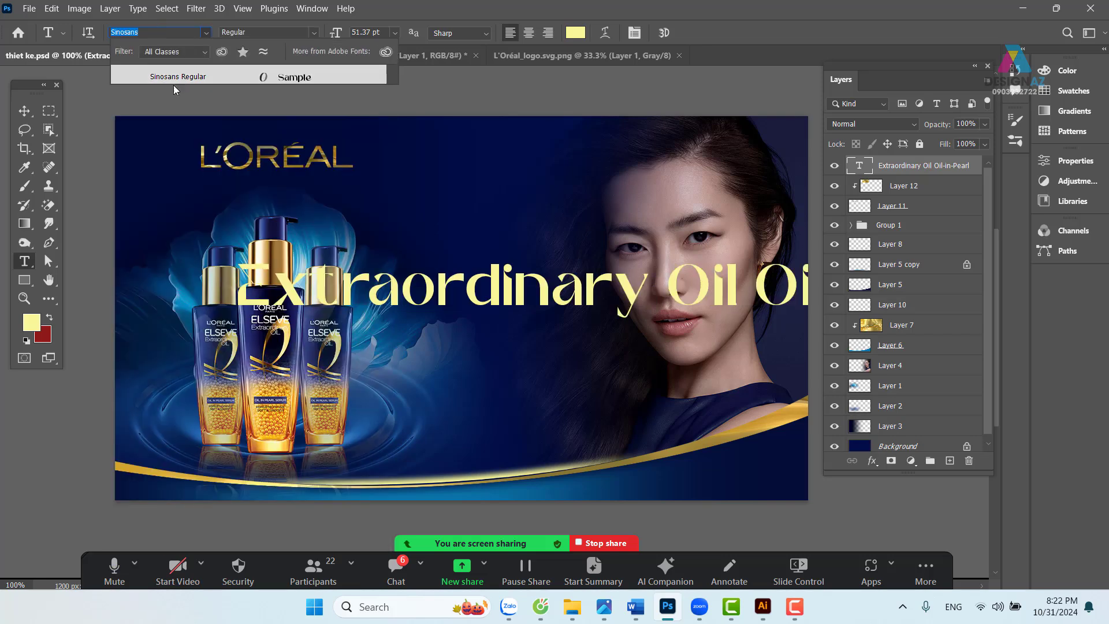
pyautogui.click(193, 77)
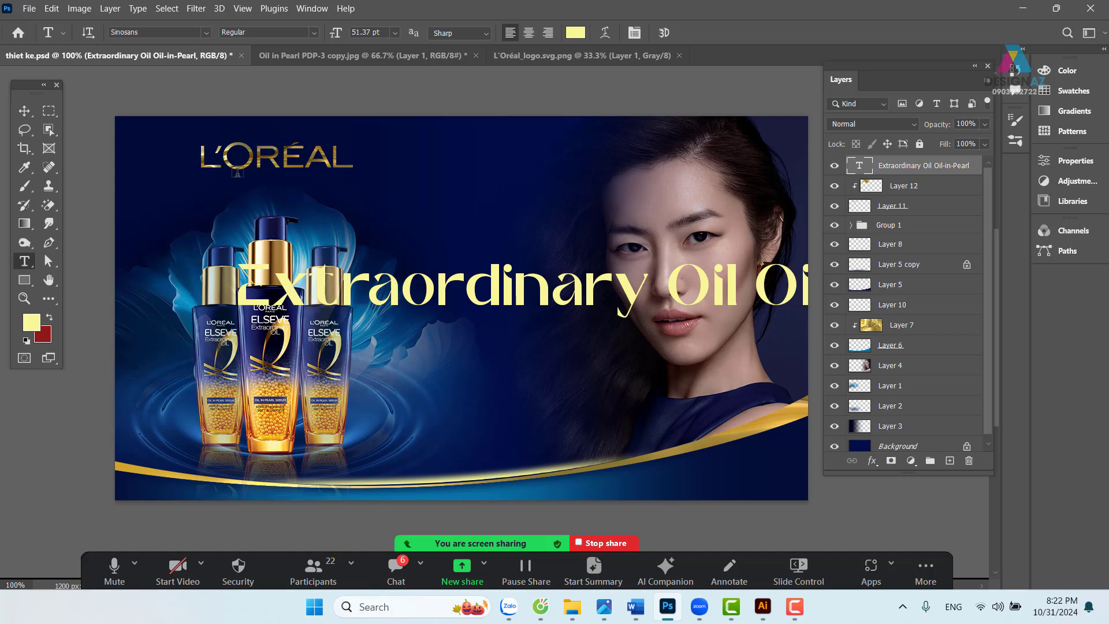
pyautogui.click(25, 111)
pyautogui.moveTo(493, 293); pyautogui.dragTo(266, 233)
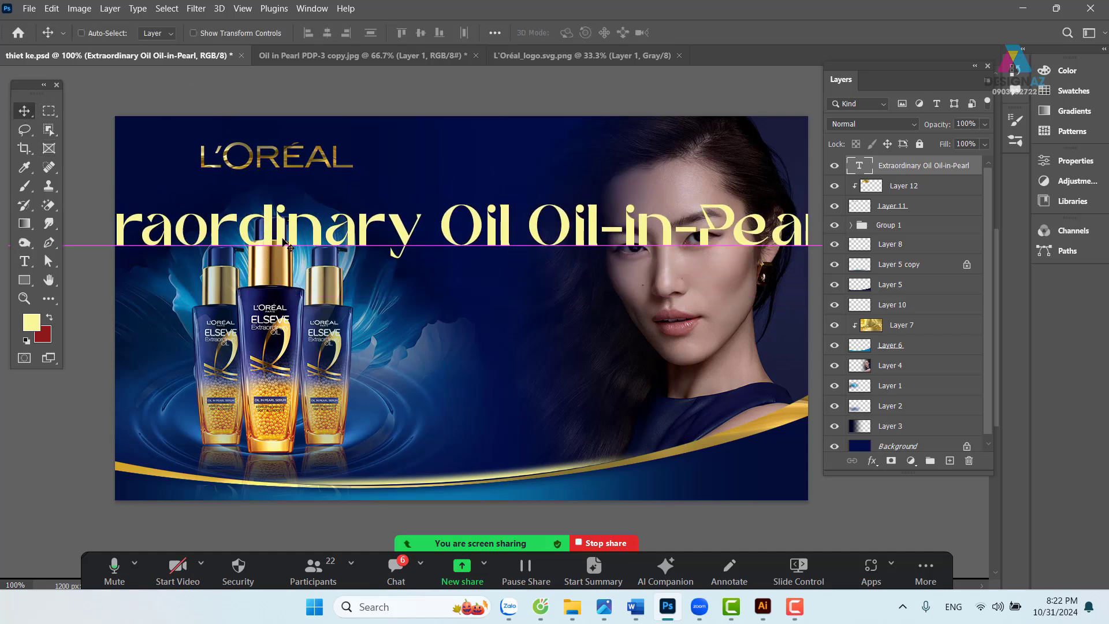
# - Break the headline so 'Oil Oil-in-Pearl' wraps onto a second line
pyautogui.doubleClick(469, 254)
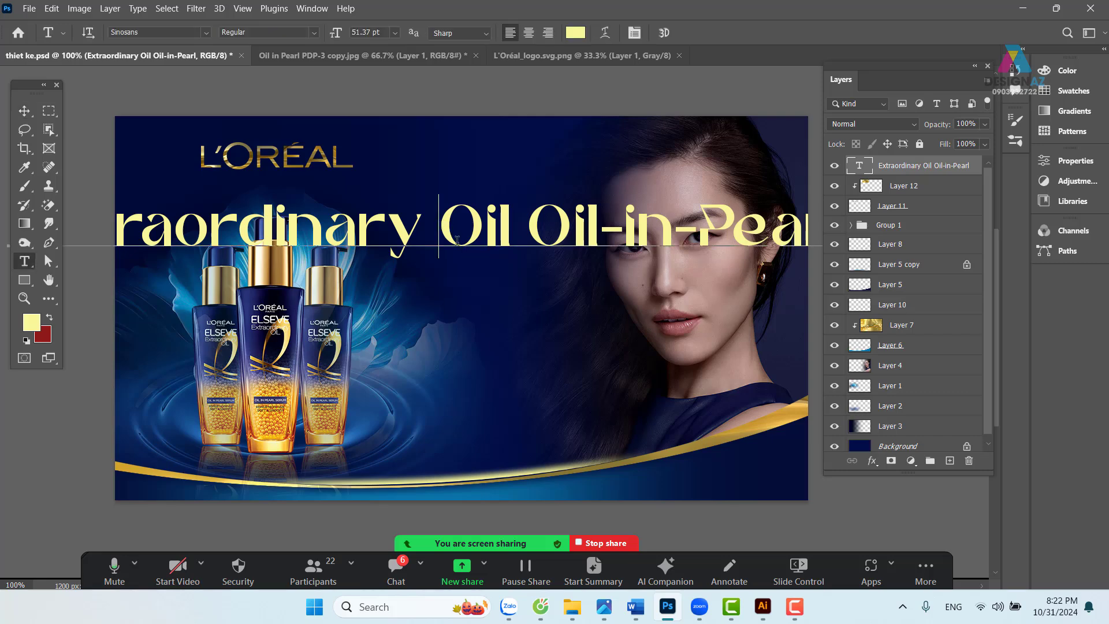
pyautogui.press('Return')
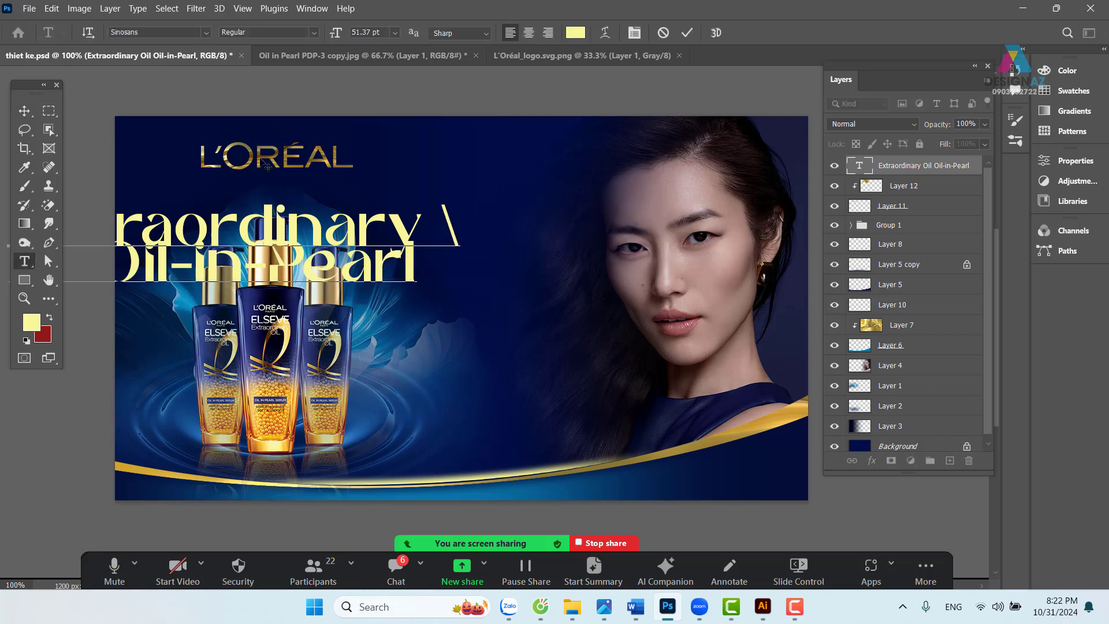
pyautogui.press('BackSpace')
pyautogui.press('BackSpace')
pyautogui.press('Return')
pyautogui.click(25, 111)
# - Scale the two-line headline to about 49.5% and place it between bottles and face
pyautogui.moveTo(400, 243); pyautogui.dragTo(686, 254)
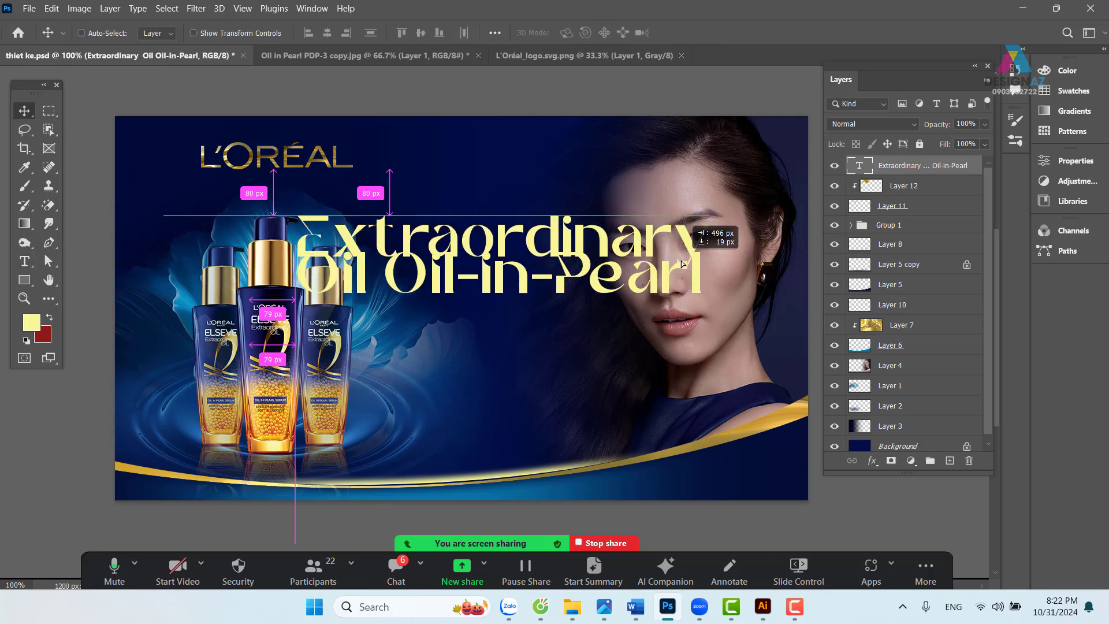
pyautogui.moveTo(515, 266); pyautogui.dragTo(476, 267)
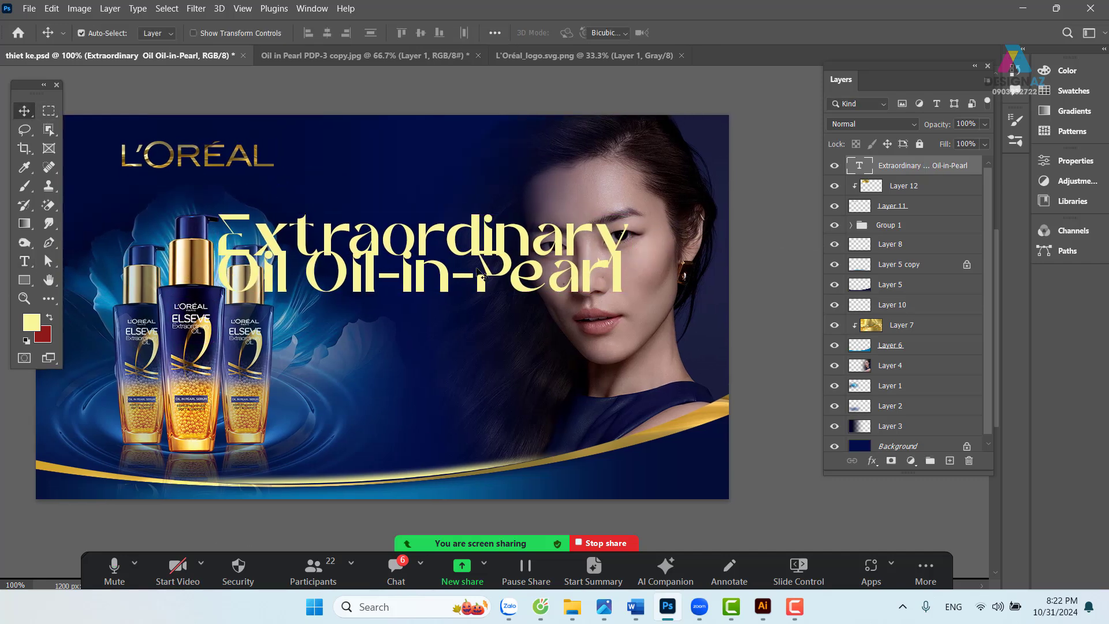
pyautogui.hotkey('ctrl', 't')
pyautogui.moveTo(645, 217); pyautogui.dragTo(429, 255)
pyautogui.moveTo(312, 285); pyautogui.dragTo(444, 328)
pyautogui.press('Return')
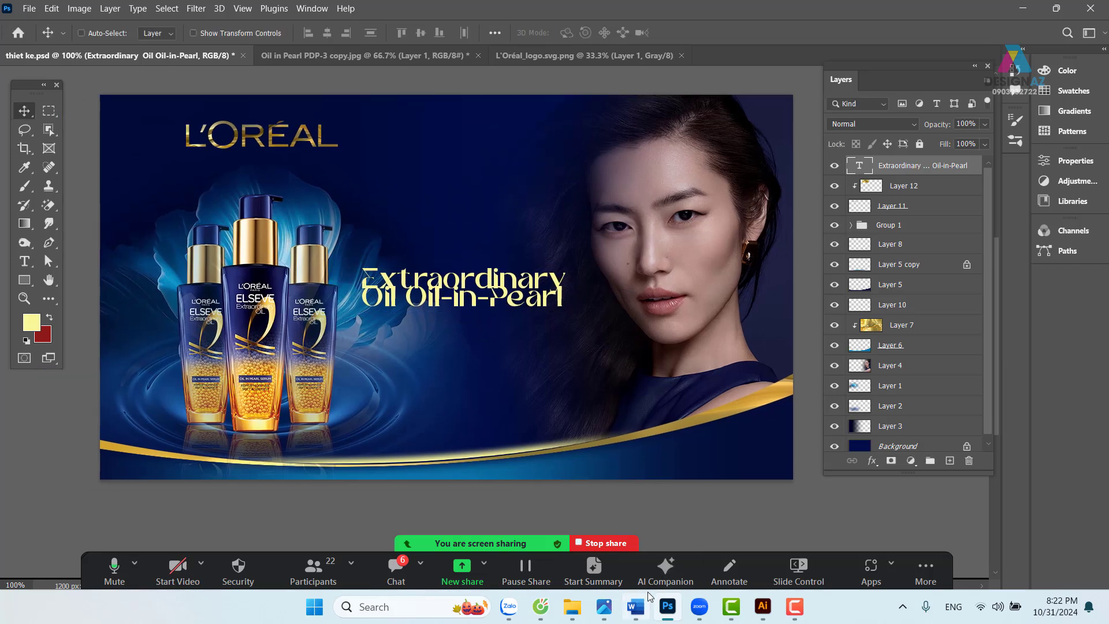
# - Replace the English headline with the text DAU DUONG TOC, following the Word copy
pyautogui.click(635, 606)
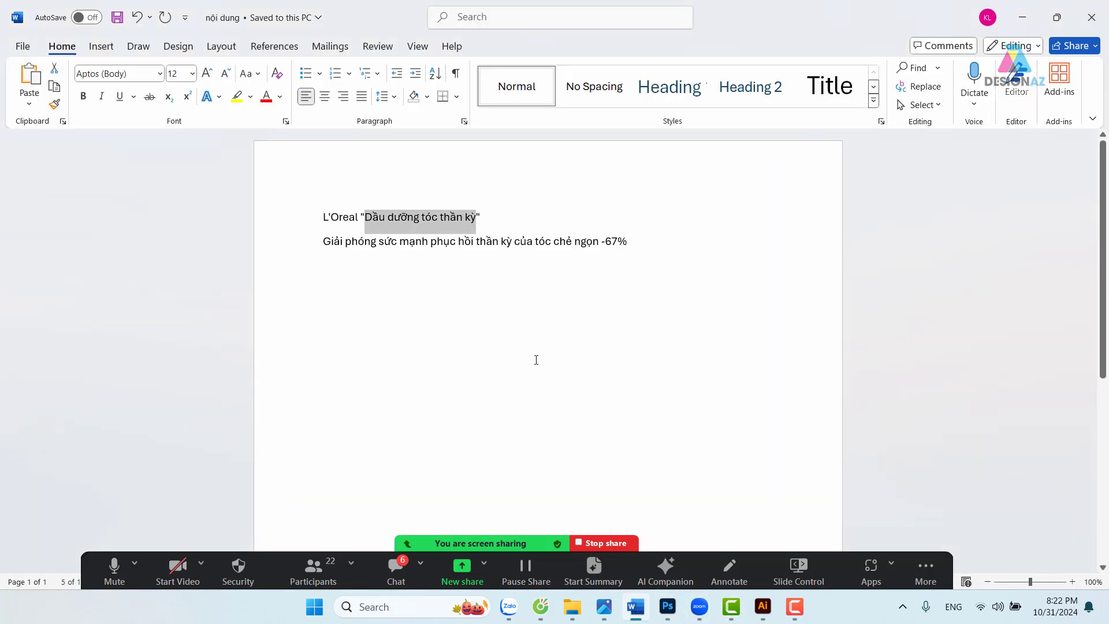
pyautogui.click(667, 607)
pyautogui.press('t')
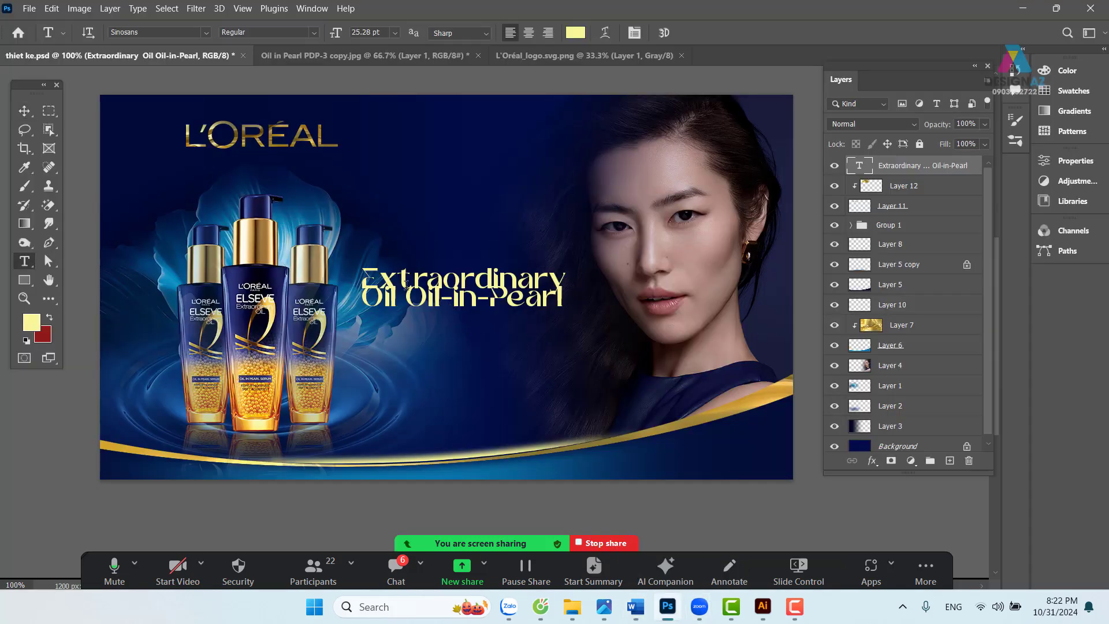
pyautogui.moveTo(366, 269); pyautogui.dragTo(632, 342)
pyautogui.press('BackSpace')
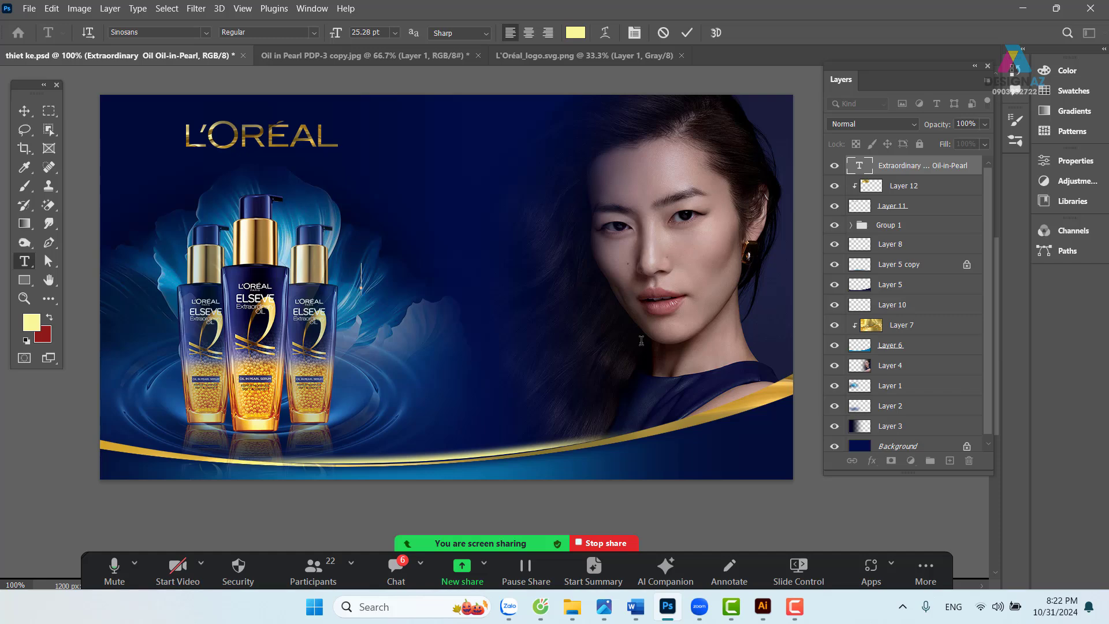
pyautogui.write('DAU D')
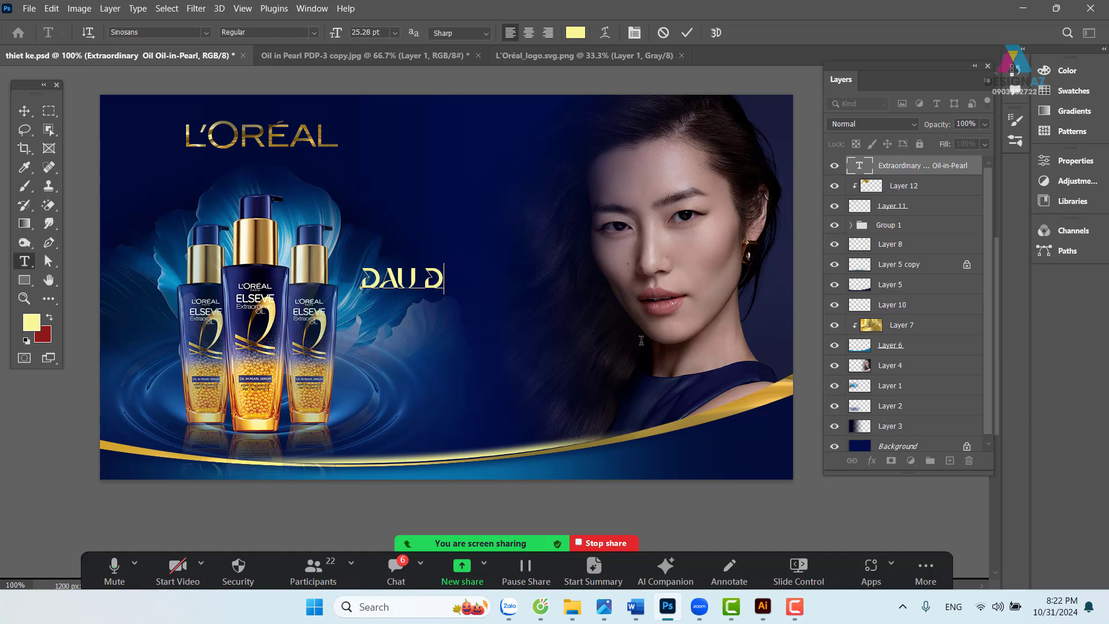
pyautogui.write('UON')
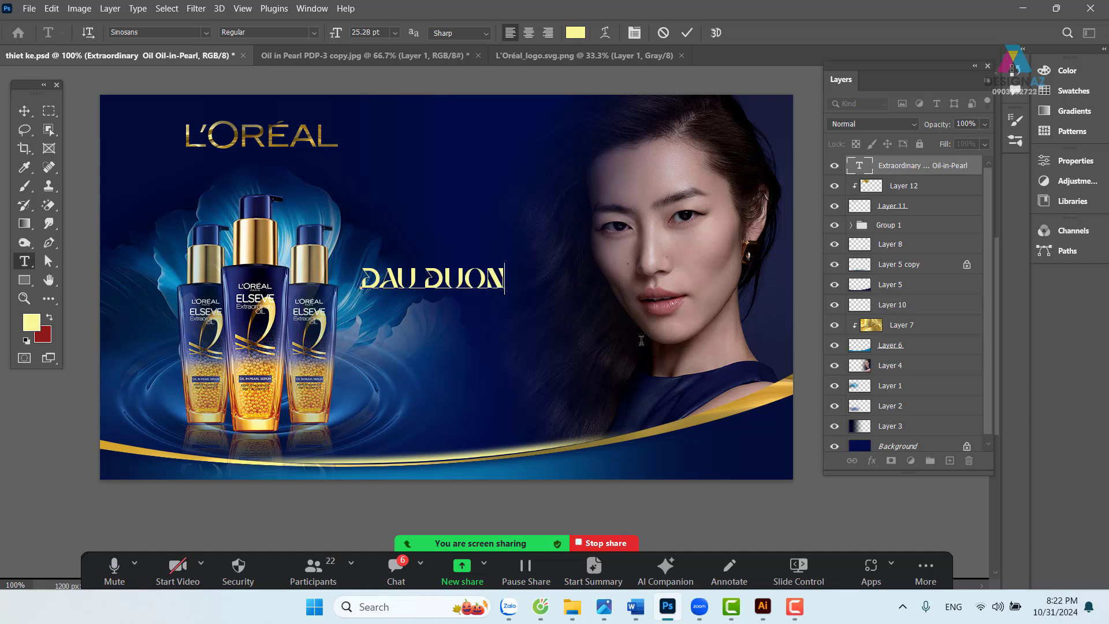
pyautogui.write('G TOC')
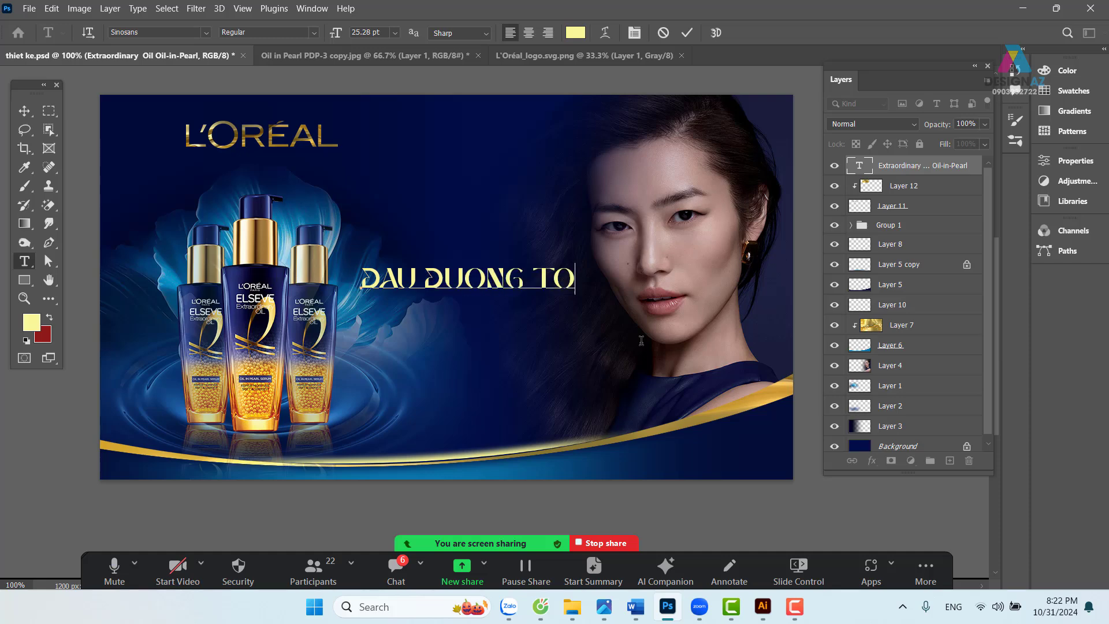
pyautogui.click(25, 111)
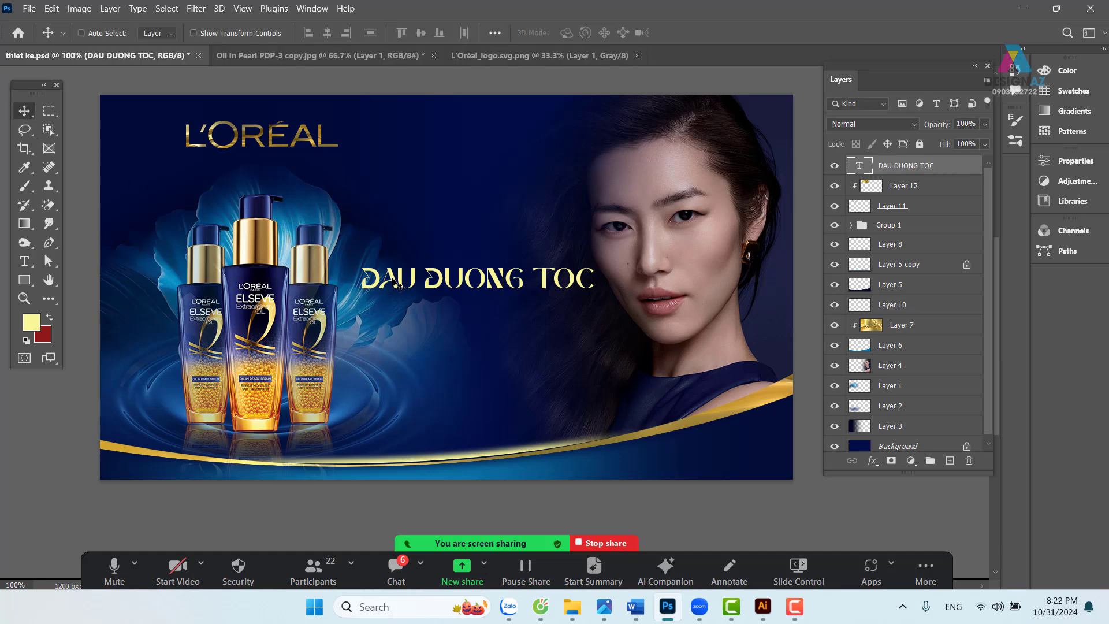
pyautogui.moveTo(424, 287); pyautogui.dragTo(422, 295)
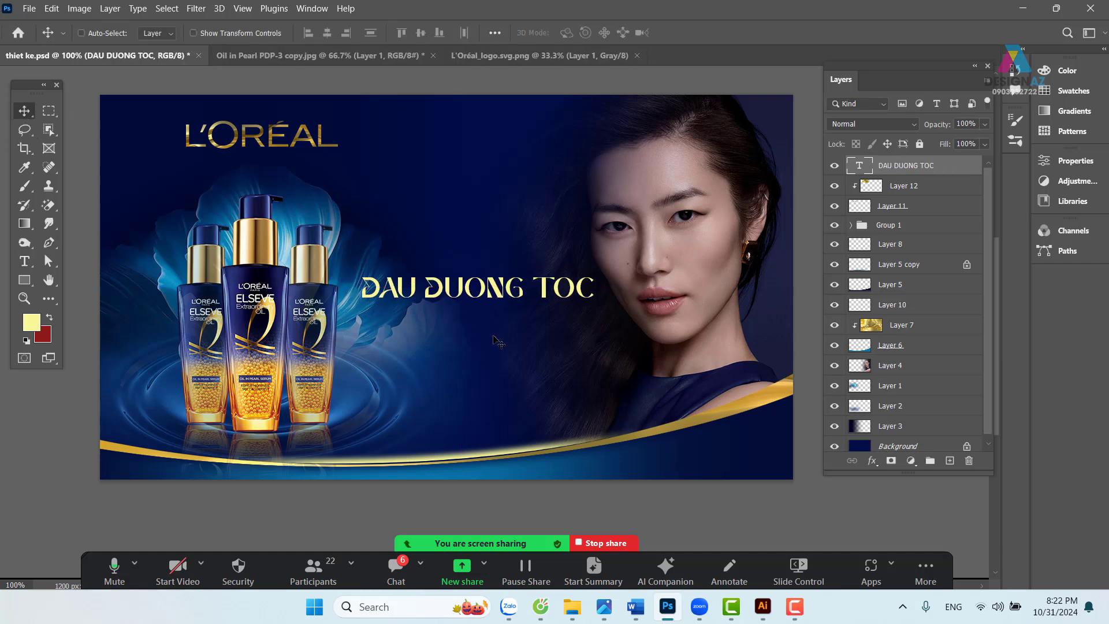
# - Trim the headline to DAU DUONG and start a new text layer near the top
pyautogui.press('t')
pyautogui.doubleClick(537, 280)
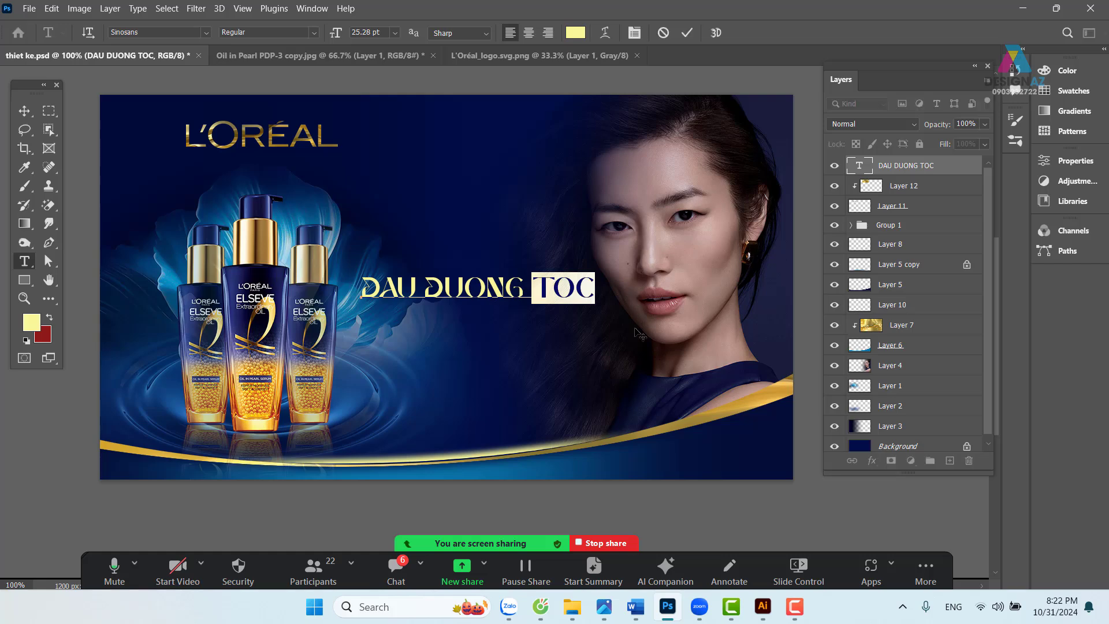
pyautogui.press('BackSpace')
pyautogui.click(26, 111)
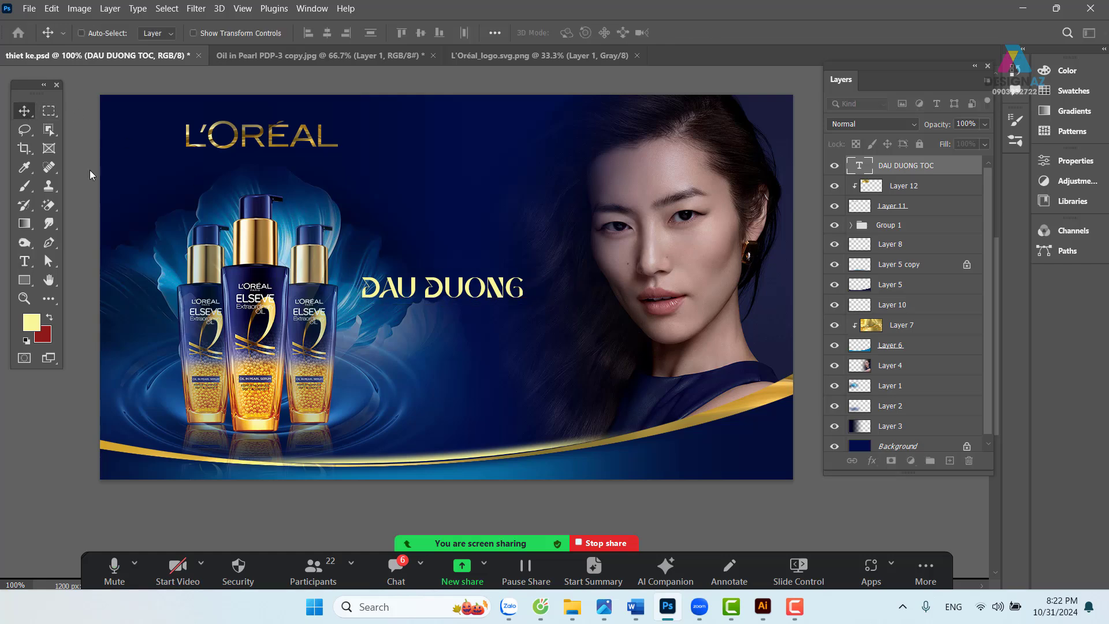
pyautogui.press('t')
pyautogui.click(404, 181)
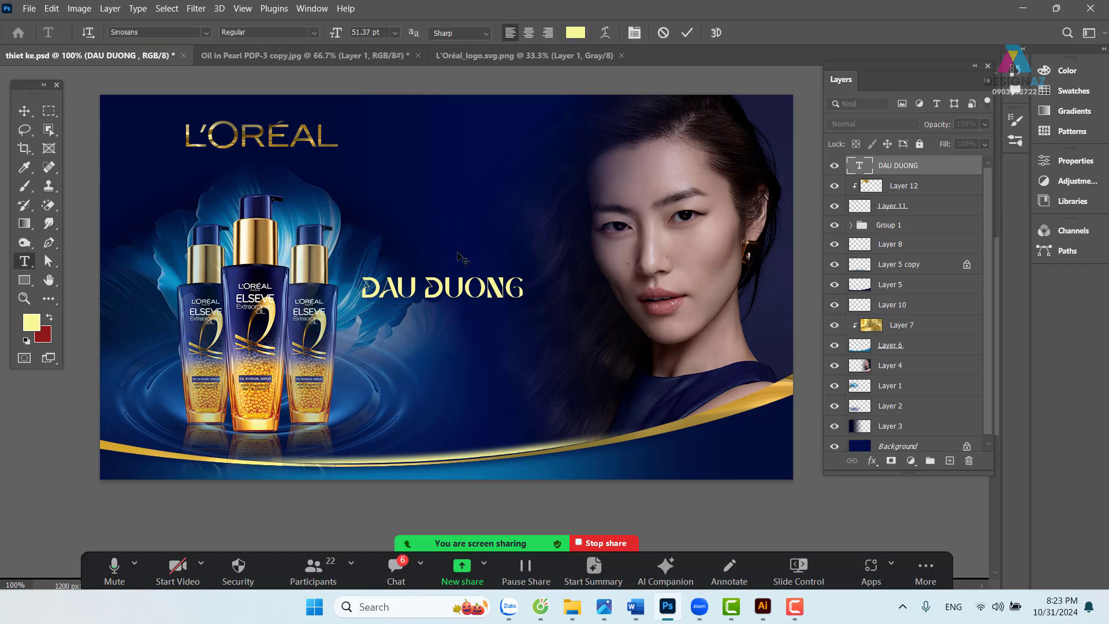
# - Type TOC in the new layer and move it below DAU DUONG
pyautogui.write('TOC')
pyautogui.click(24, 111)
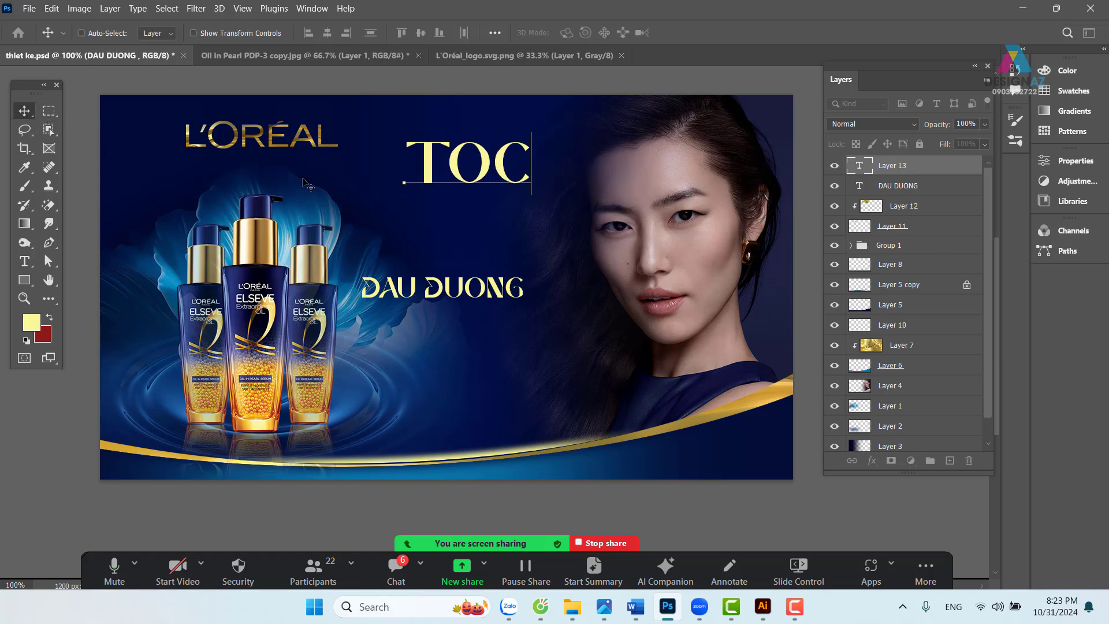
pyautogui.moveTo(464, 171); pyautogui.dragTo(456, 335)
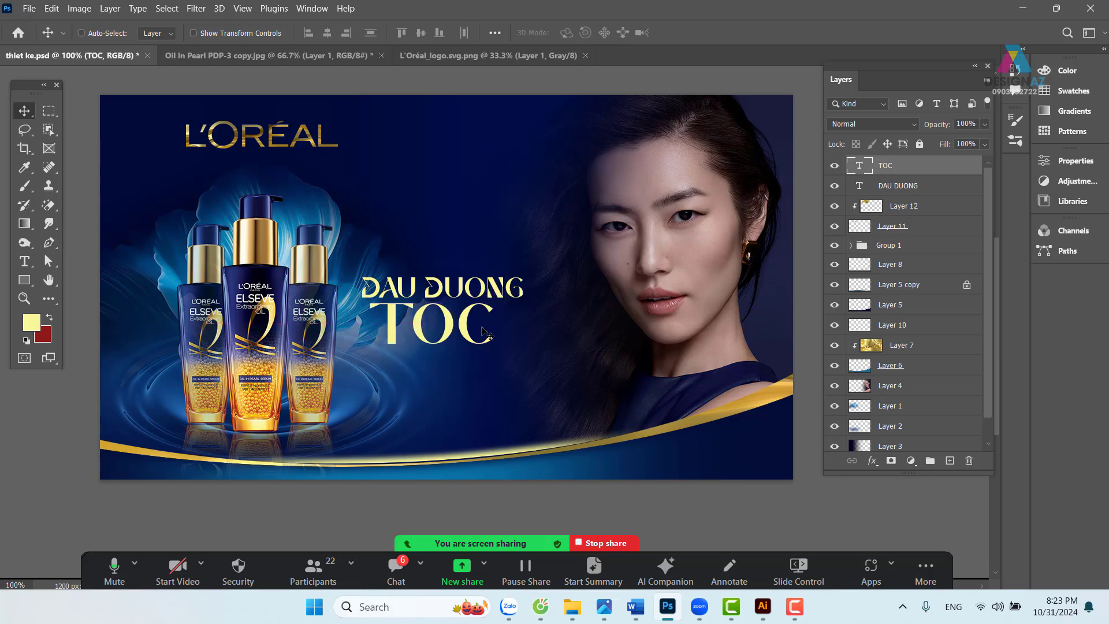
# - Add a THAN KY text layer and move it below TOC
pyautogui.press('t')
pyautogui.click(466, 256)
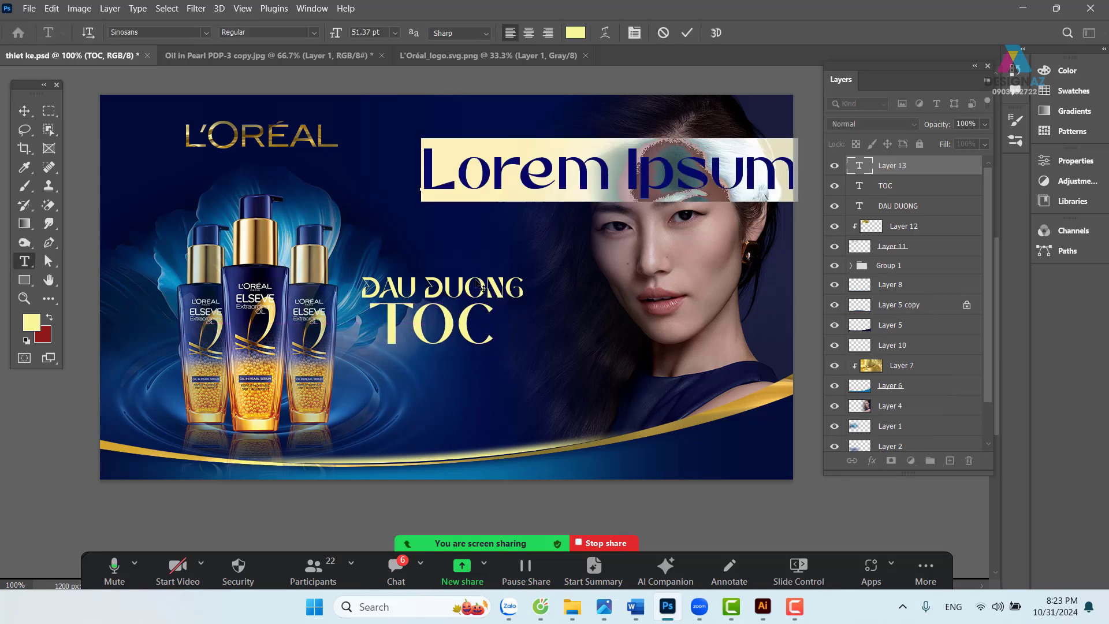
pyautogui.press('BackSpace')
pyautogui.write('THAN')
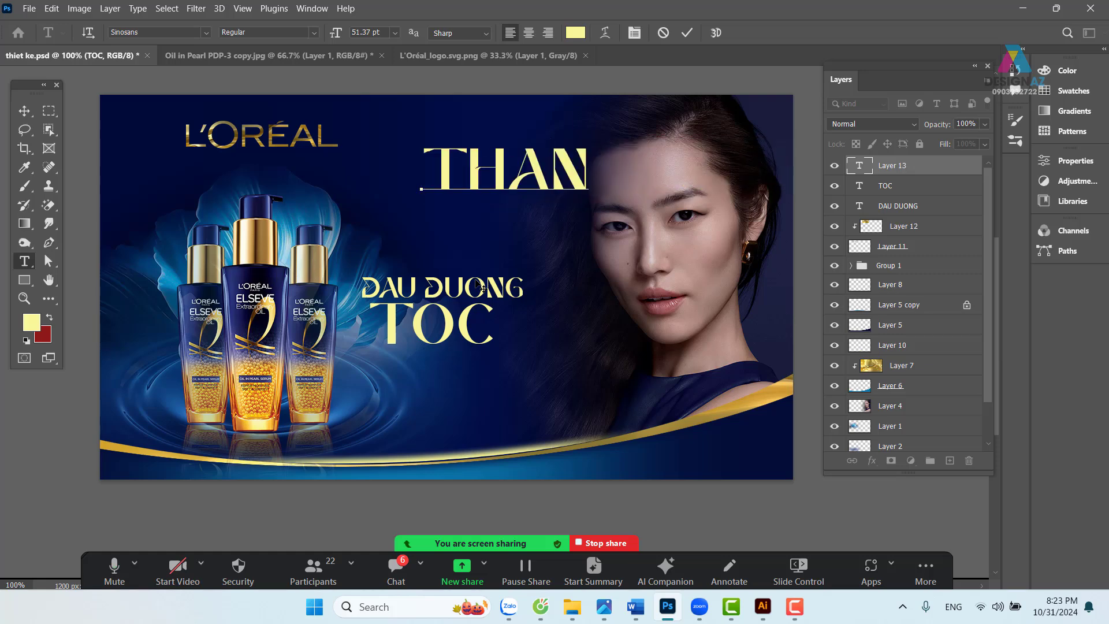
pyautogui.write(' KY')
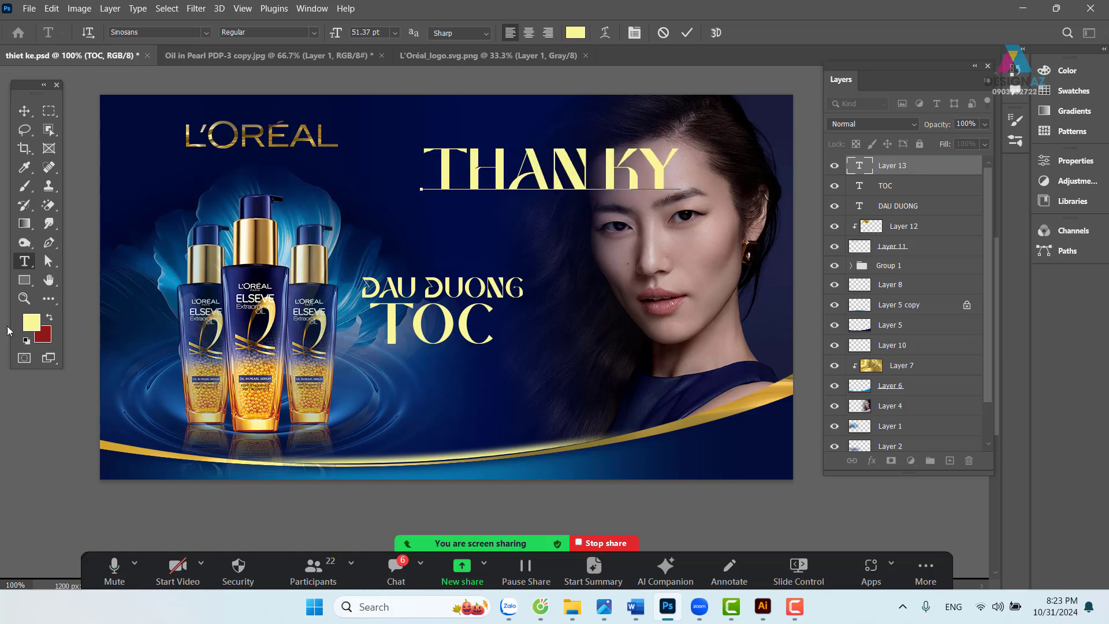
pyautogui.click(24, 111)
pyautogui.moveTo(583, 172); pyautogui.dragTo(518, 390)
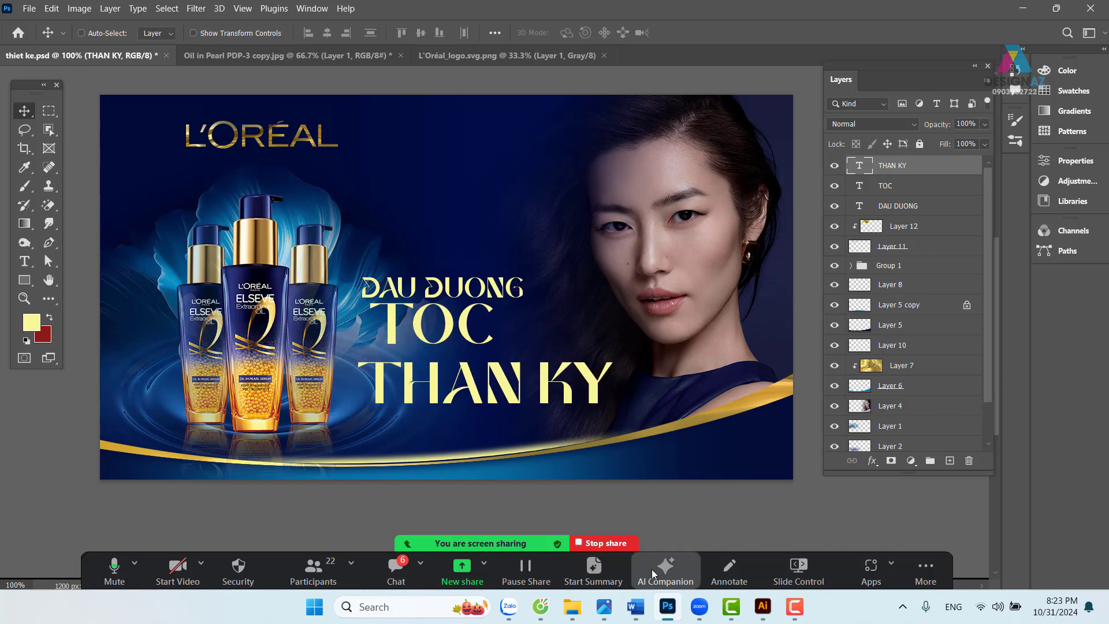
pyautogui.moveTo(617, 609)
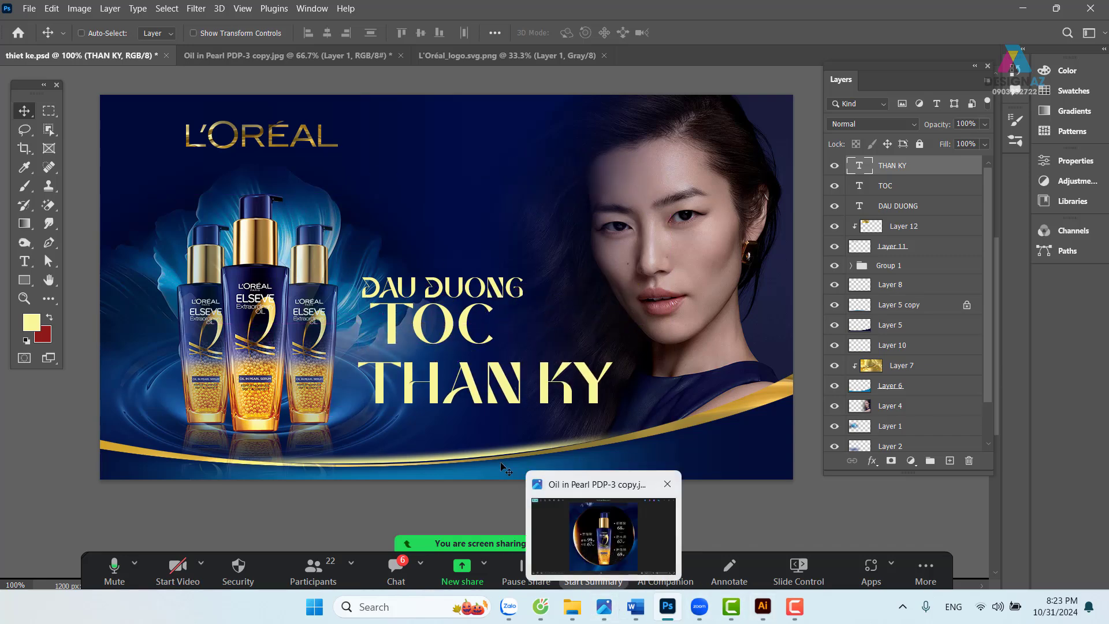
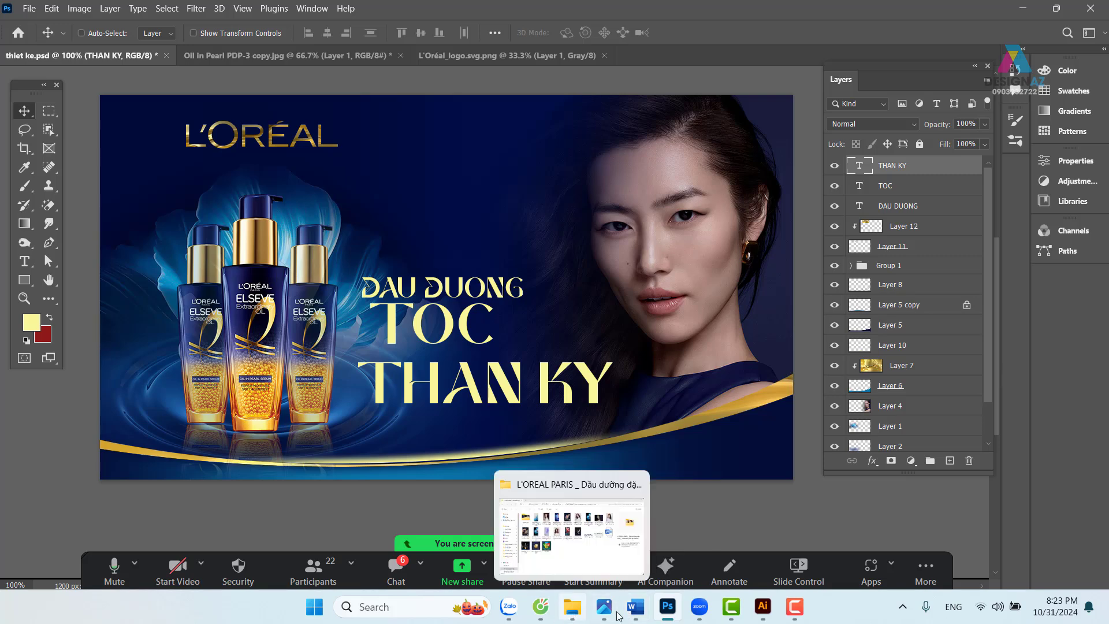
# - Look up the Dáng xinh sample's font, Handstand, in Illustrator and return to the Photoshop banner
pyautogui.click(766, 610)
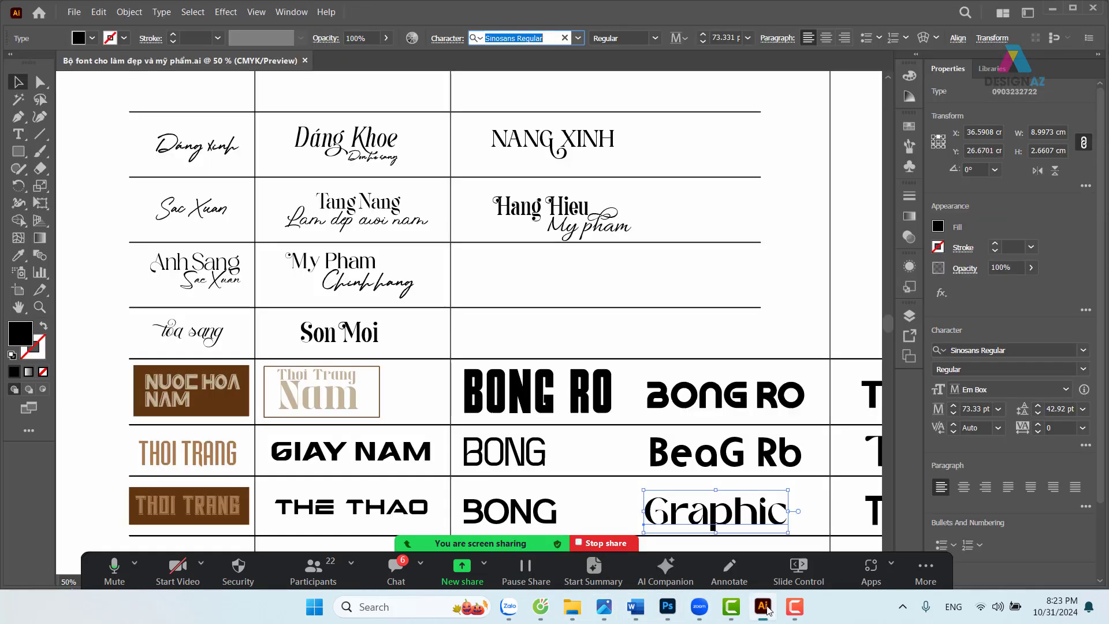
pyautogui.click(218, 155)
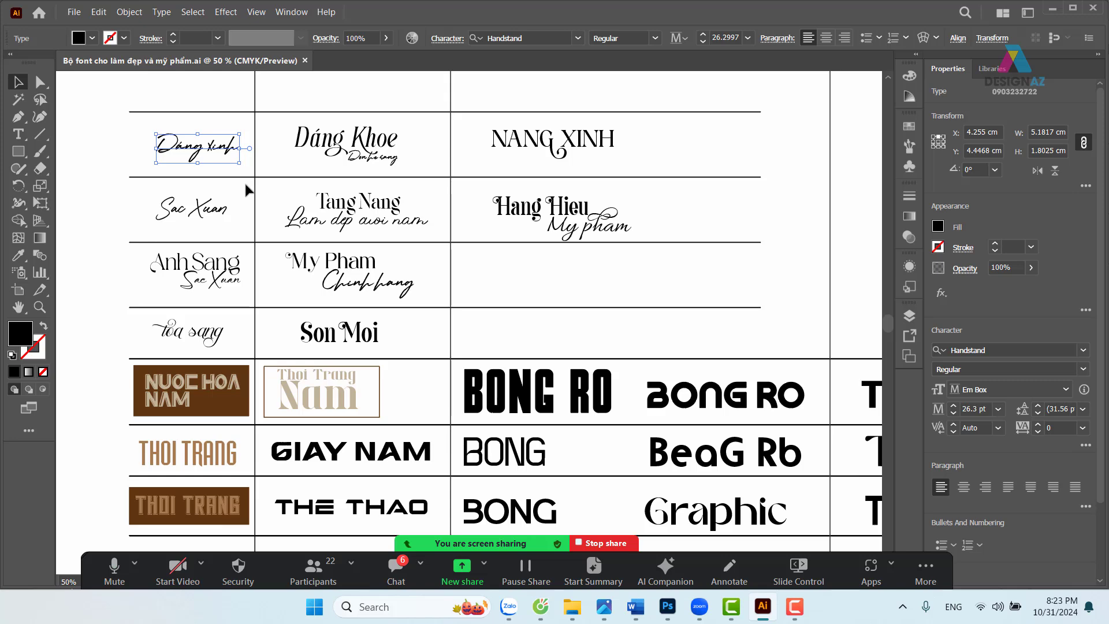
pyautogui.click(532, 36)
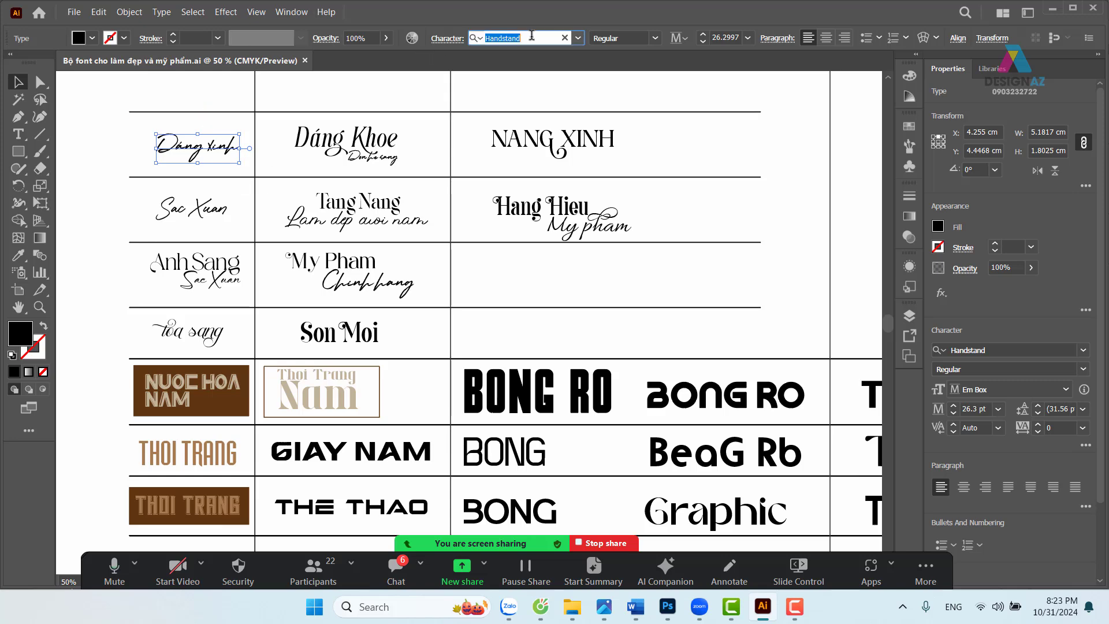
pyautogui.click(667, 606)
# - Set the THAN KY text's font to Handstand and shift it left and down
pyautogui.press('t')
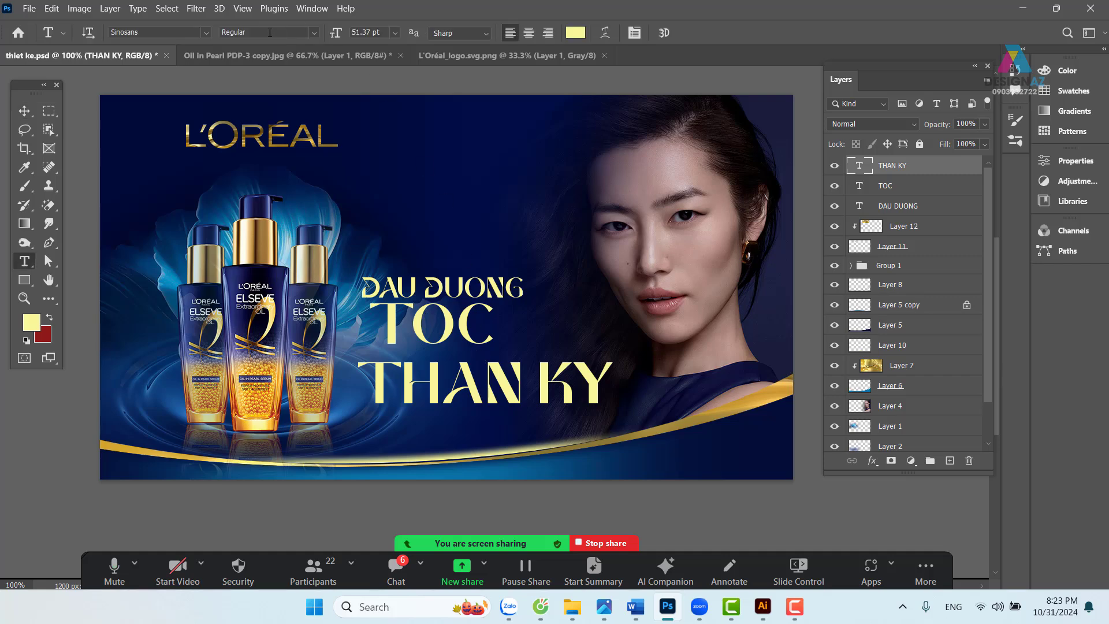
pyautogui.click(161, 33)
pyautogui.write('Handstand')
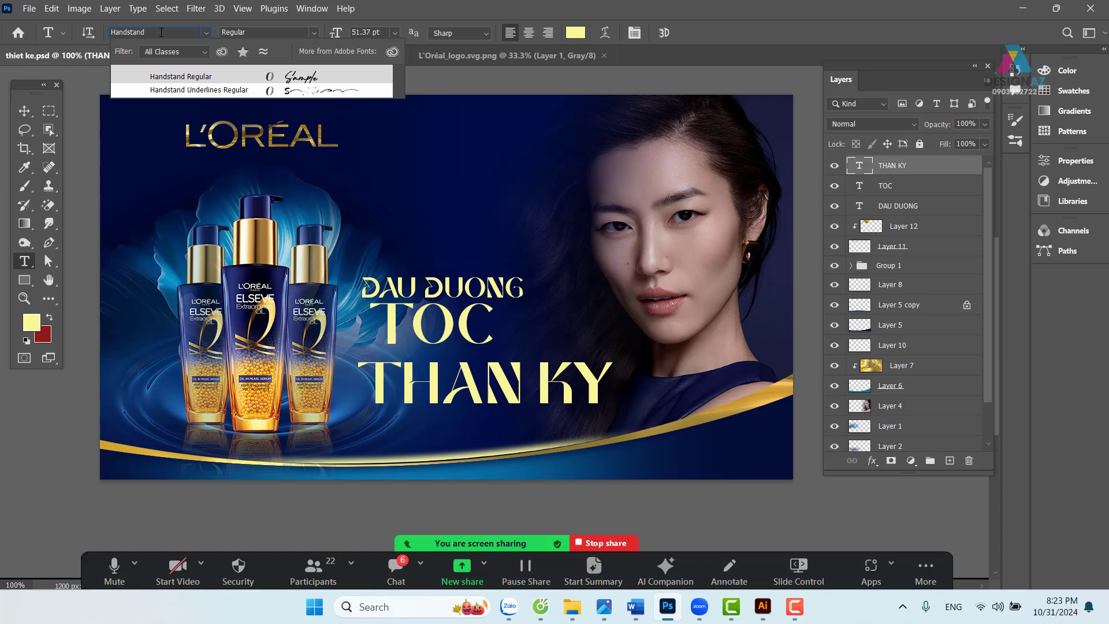
pyautogui.click(198, 78)
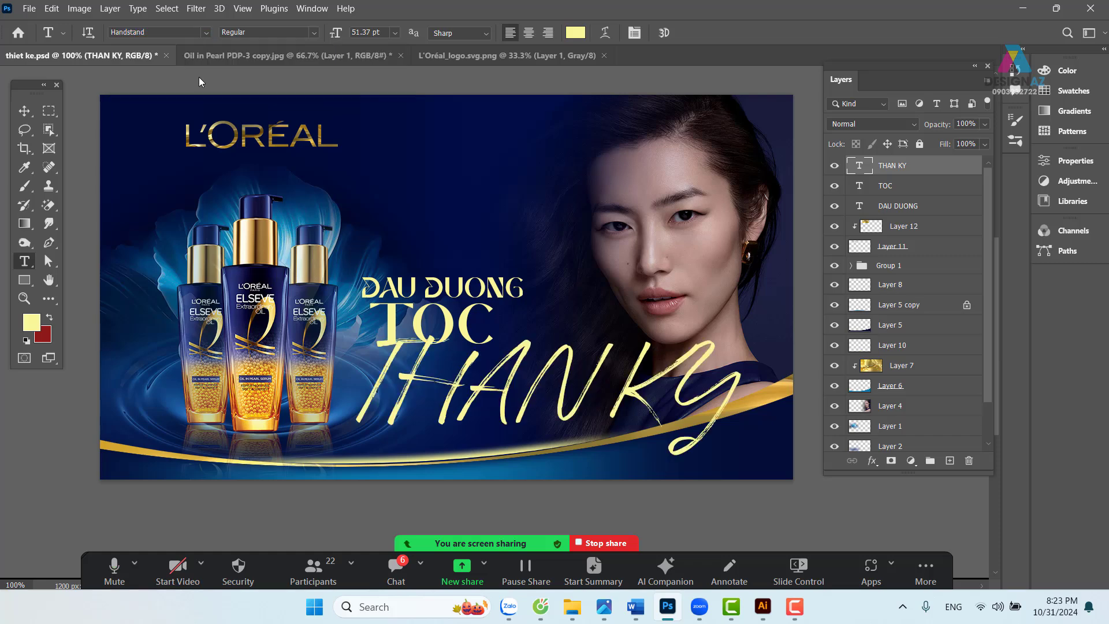
pyautogui.click(24, 110)
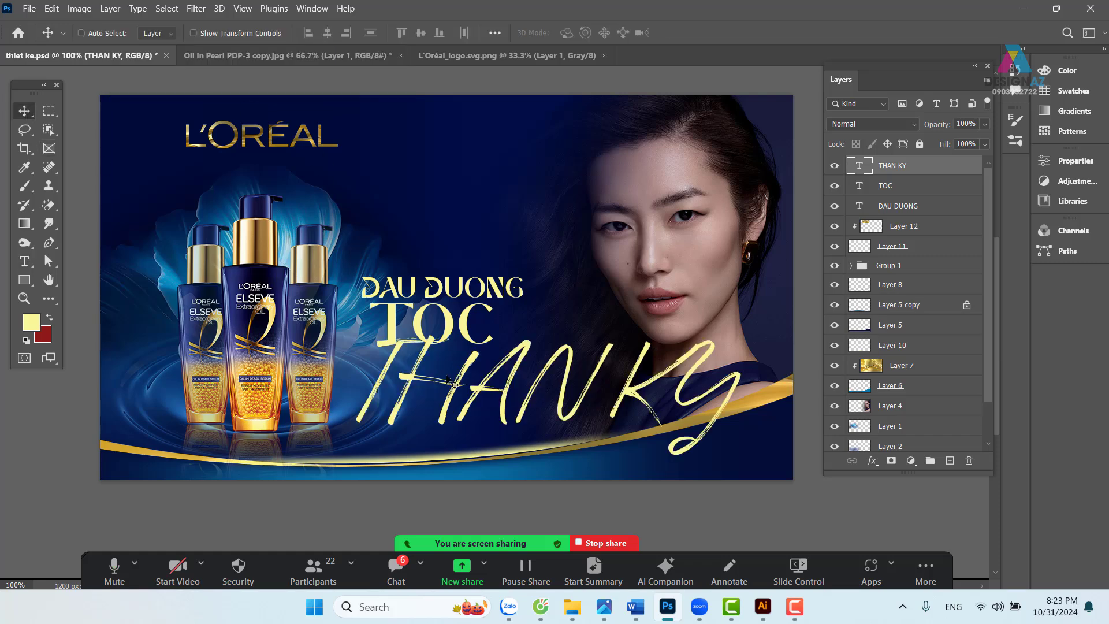
pyautogui.moveTo(518, 386); pyautogui.dragTo(471, 407)
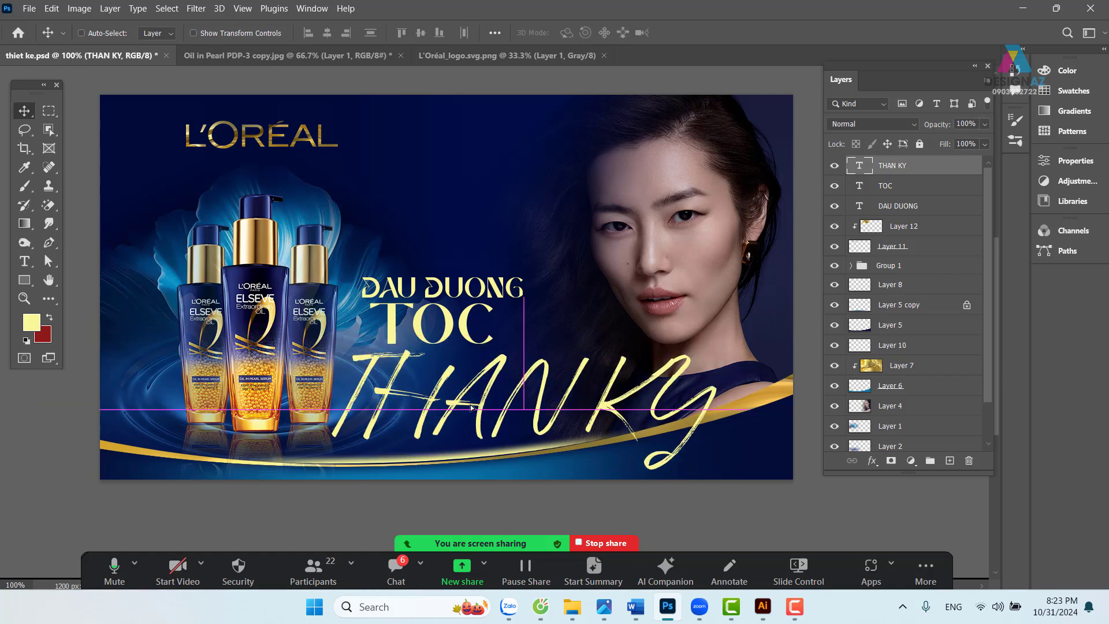
# - Retype THAN KY as 'Than ky' and move it up and to the right
pyautogui.press('t')
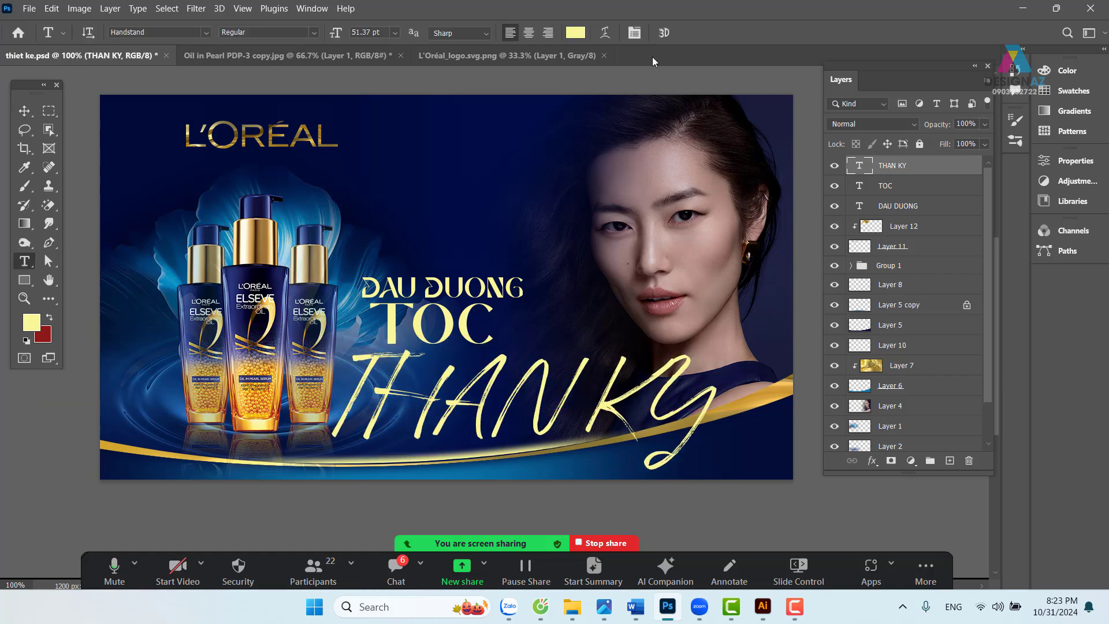
pyautogui.click(635, 34)
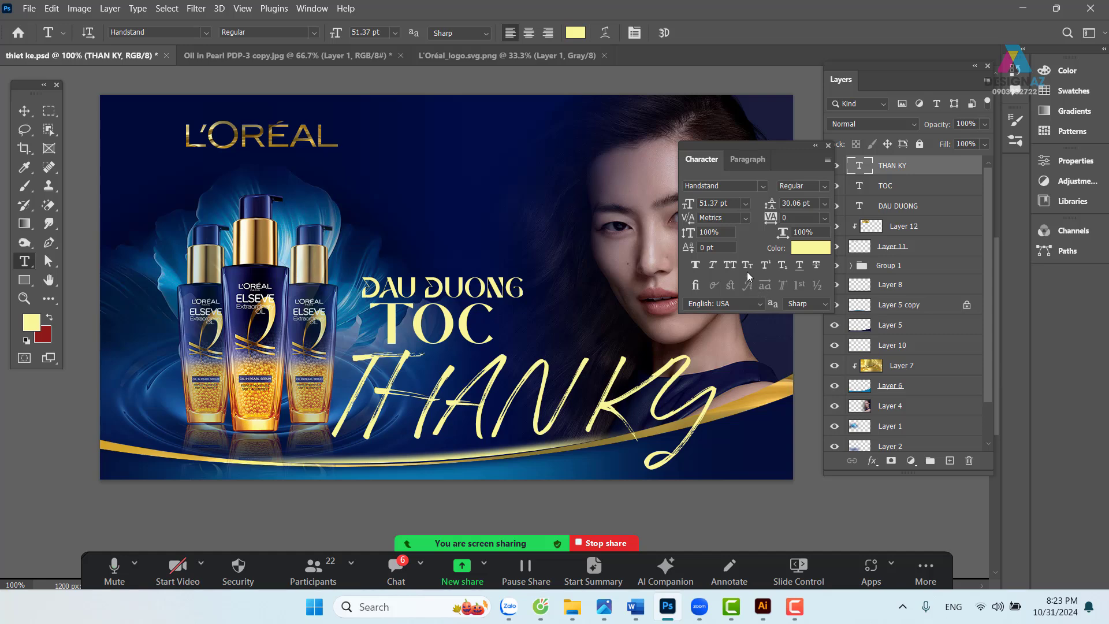
pyautogui.moveTo(355, 392); pyautogui.dragTo(718, 393)
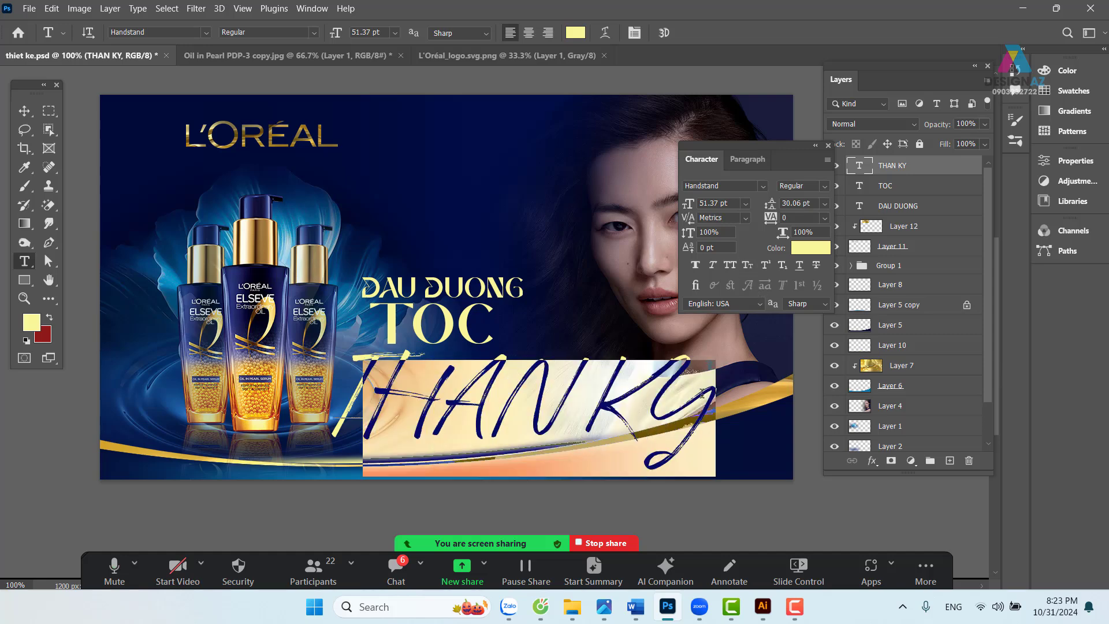
pyautogui.press('BackSpace')
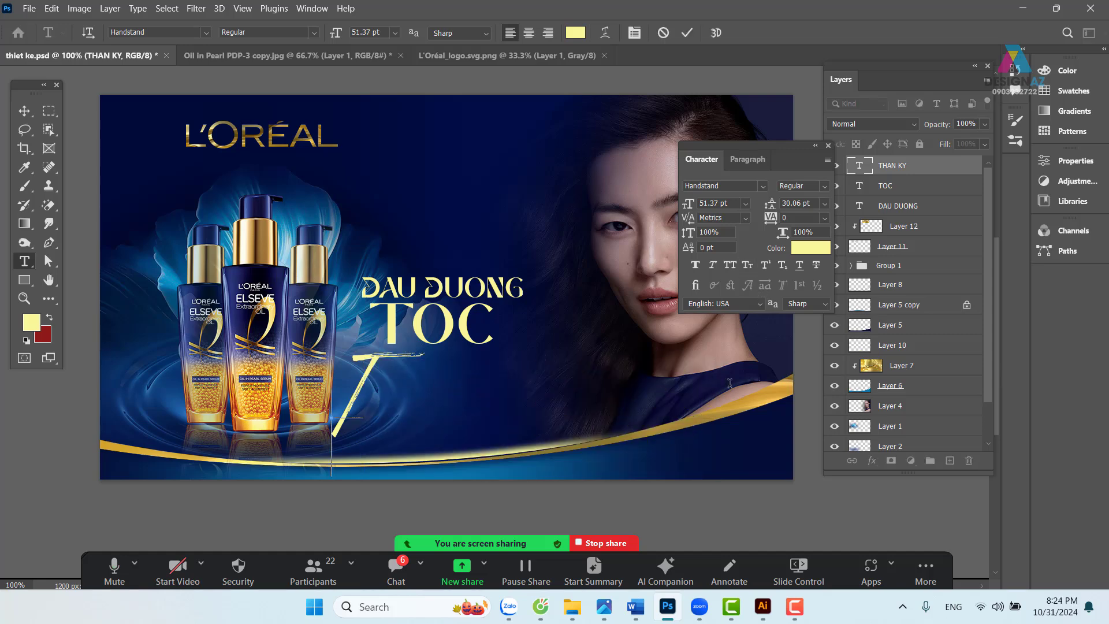
pyautogui.write('han')
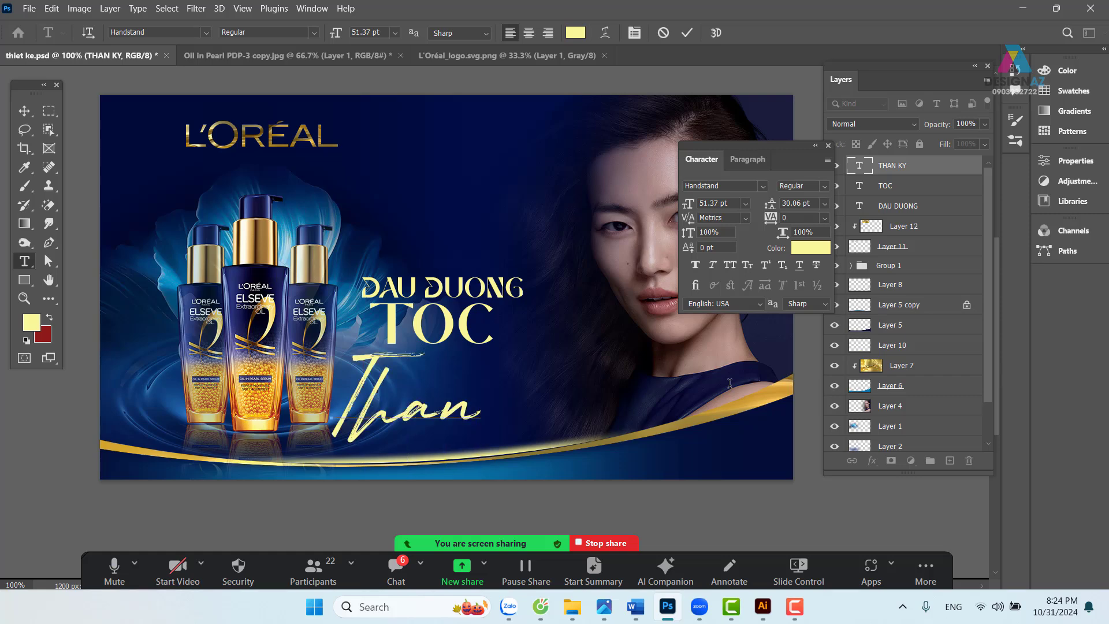
pyautogui.write(' ky')
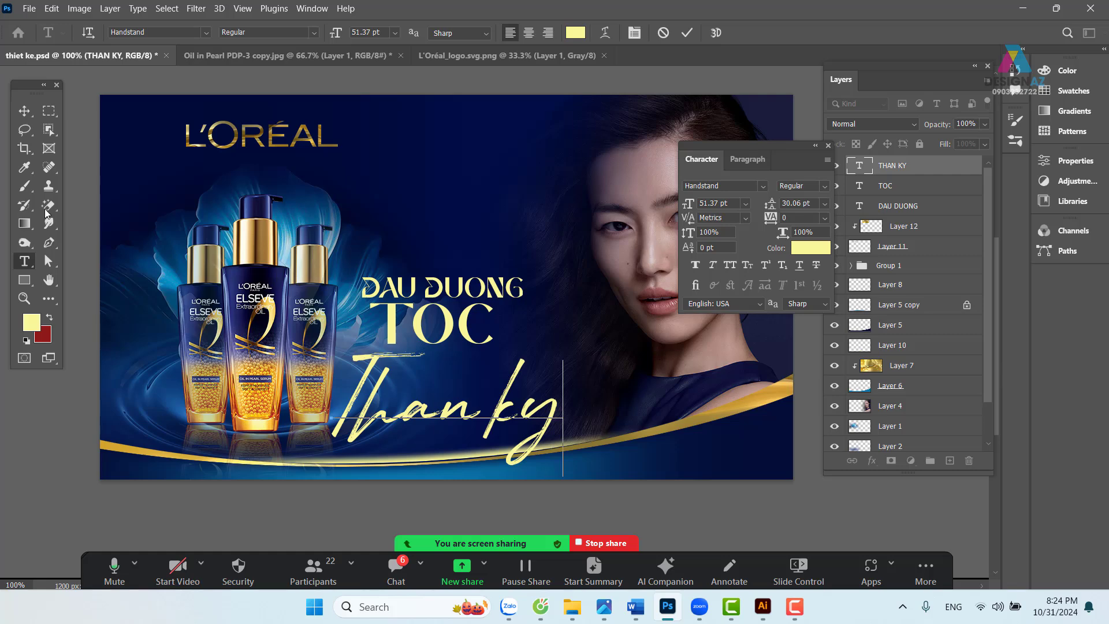
pyautogui.click(24, 110)
pyautogui.moveTo(455, 389); pyautogui.dragTo(540, 373)
# - Scale Than ky down to about 66% and place it right beside TOC
pyautogui.hotkey('ctrl', 't')
pyautogui.moveTo(670, 426); pyautogui.dragTo(603, 391)
pyautogui.moveTo(500, 363); pyautogui.dragTo(538, 362)
pyautogui.moveTo(647, 393); pyautogui.dragTo(495, 367)
pyautogui.press('Return')
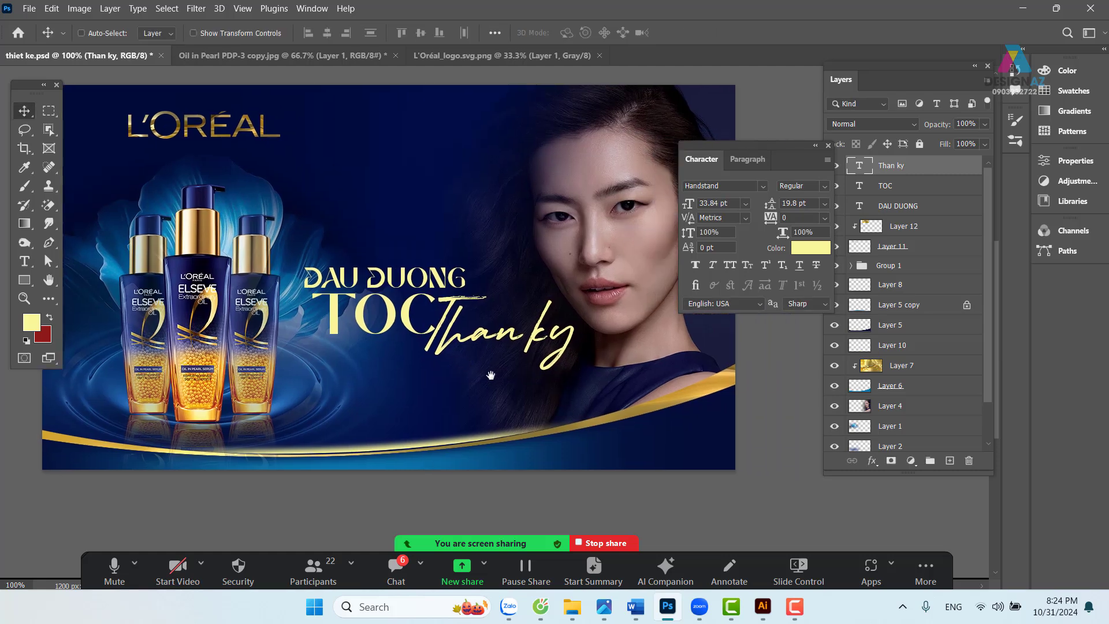
# - Nudge DAU DUONG slightly right, then move DAU DUONG and TOC together up and left
pyautogui.rightClick(412, 326)
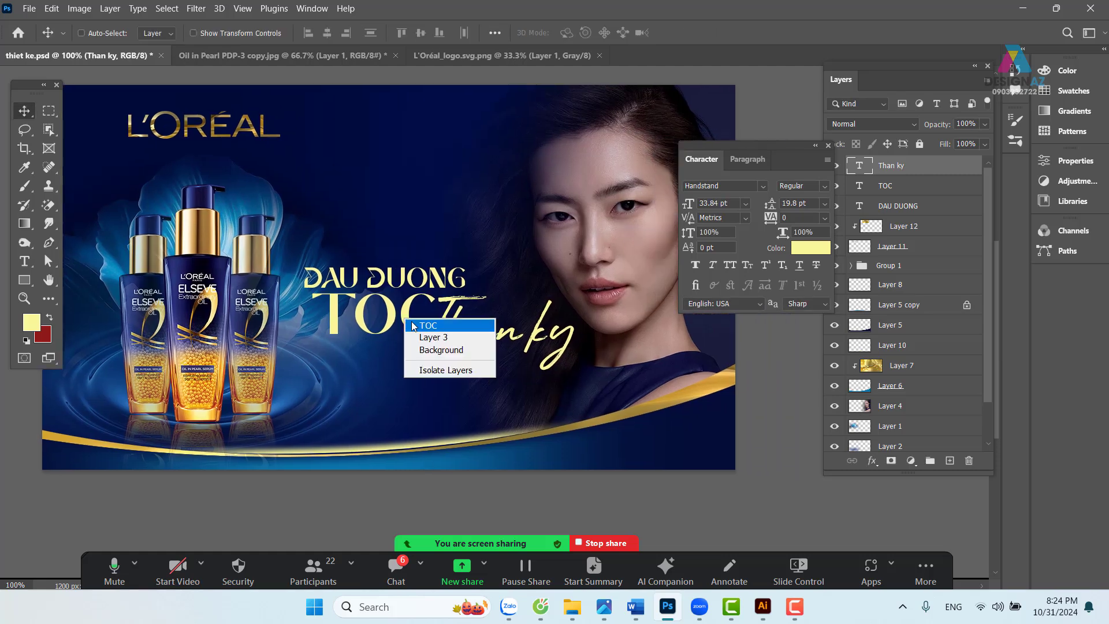
pyautogui.click(427, 323)
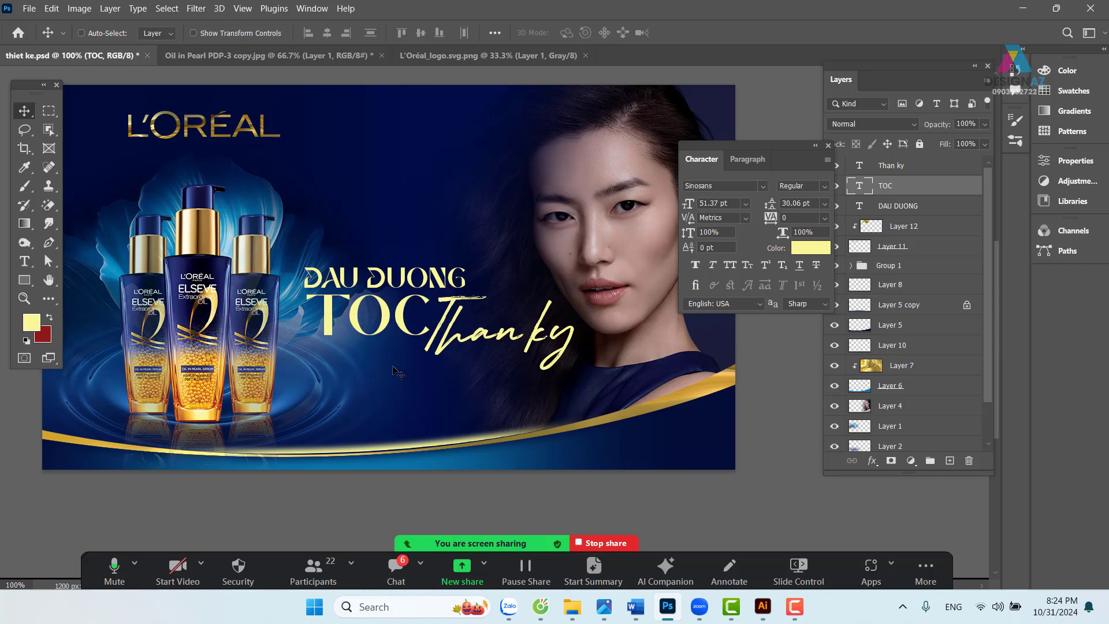
pyautogui.rightClick(428, 283)
pyautogui.click(442, 289)
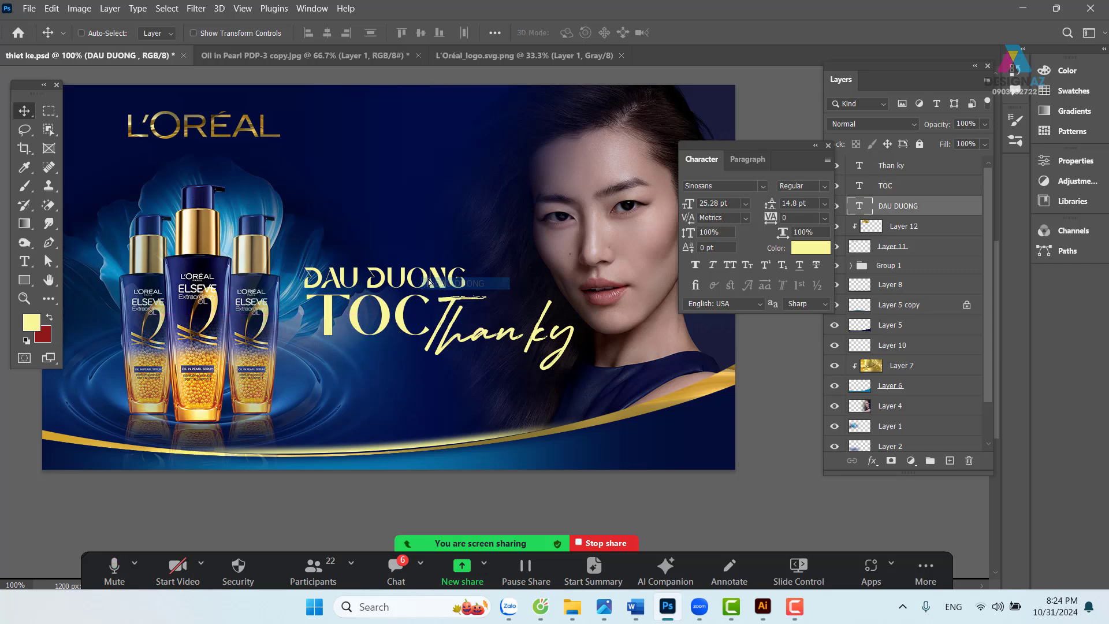
pyautogui.moveTo(424, 283); pyautogui.dragTo(428, 283)
pyautogui.moveTo(520, 332); pyautogui.dragTo(501, 312)
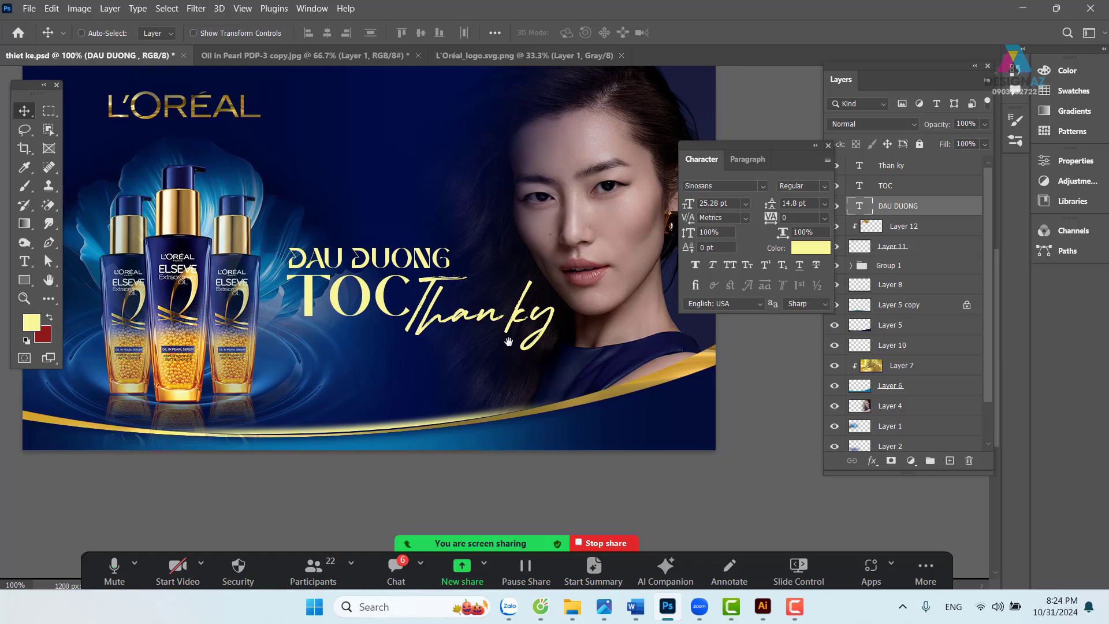
pyautogui.rightClick(378, 299)
pyautogui.keyDown('shift'); pyautogui.click(401, 307); pyautogui.keyUp('shift')
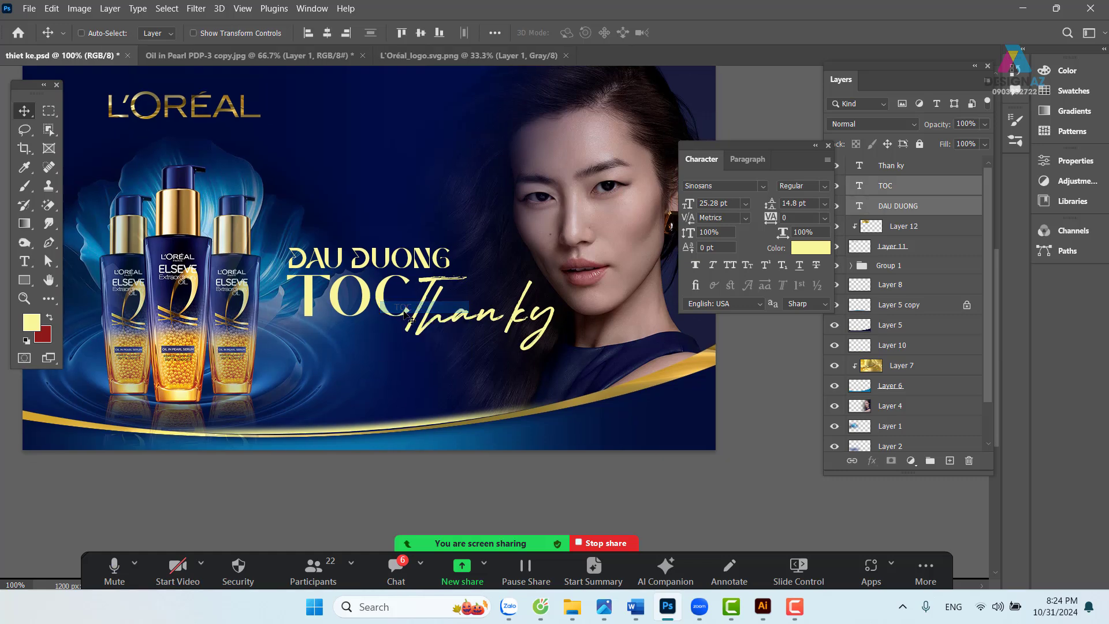
pyautogui.moveTo(403, 312); pyautogui.dragTo(436, 293)
# - Select the Than ky layer and close the Character panel
pyautogui.rightClick(432, 299)
pyautogui.click(448, 305)
pyautogui.moveTo(423, 364); pyautogui.dragTo(406, 425)
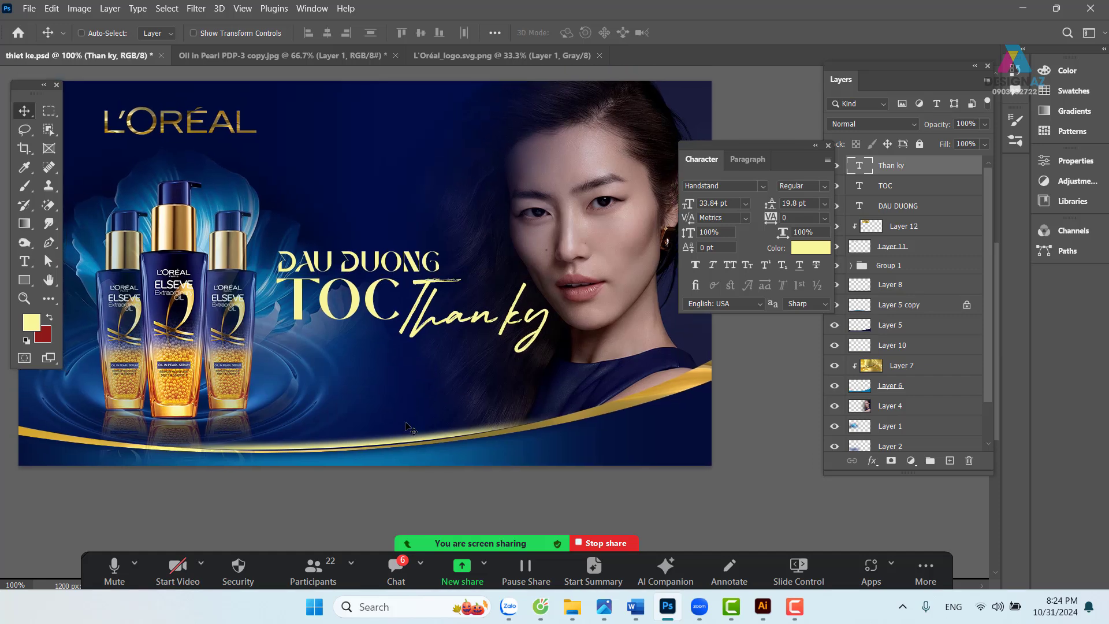
pyautogui.moveTo(441, 326); pyautogui.dragTo(487, 340)
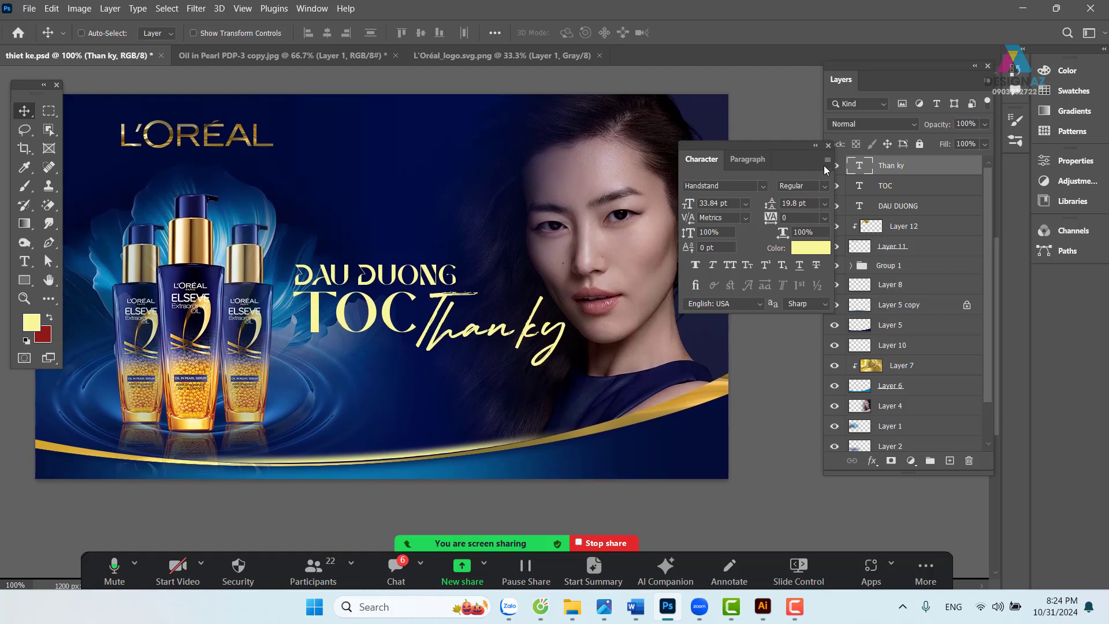
pyautogui.click(828, 145)
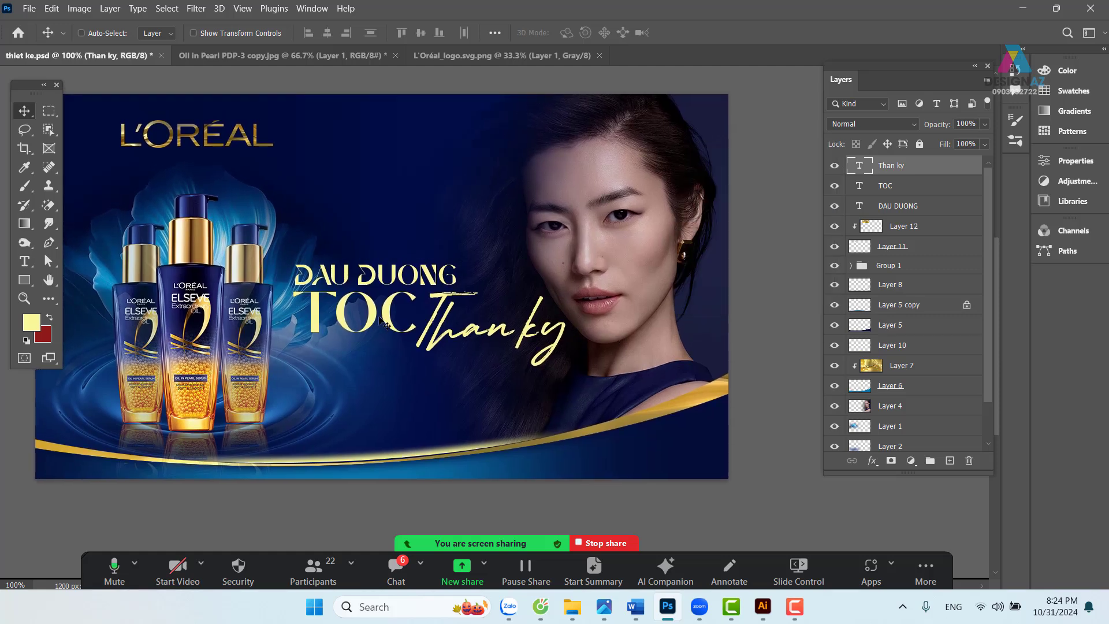
# - Reselect DAU DUONG, then Than ky, and nudge Than ky slightly right
pyautogui.rightClick(423, 281)
pyautogui.click(456, 283)
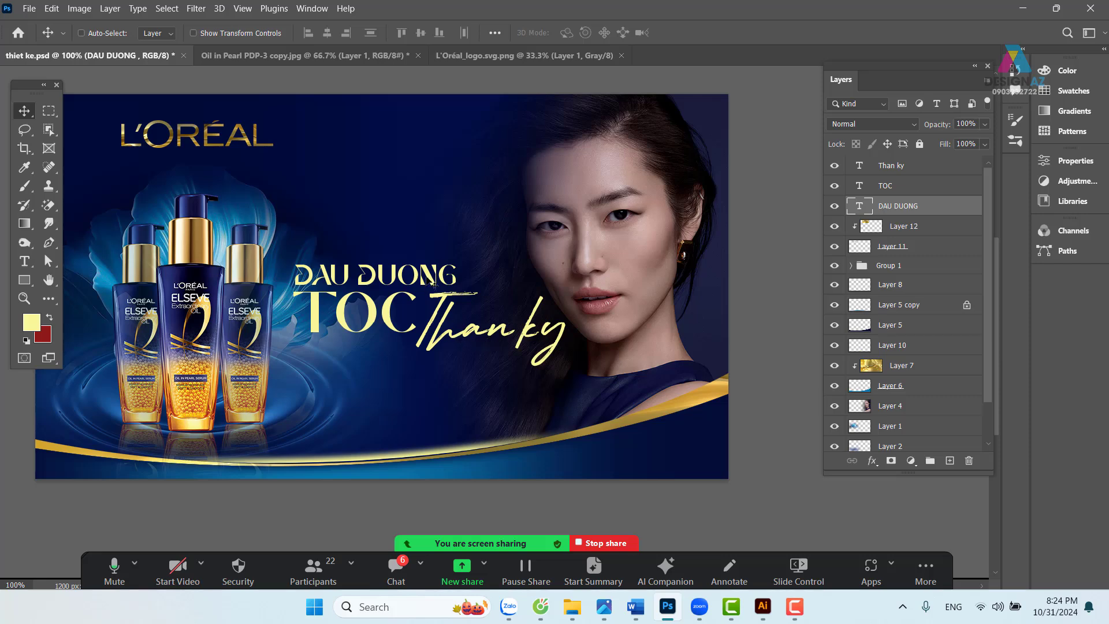
pyautogui.rightClick(445, 315)
pyautogui.click(459, 322)
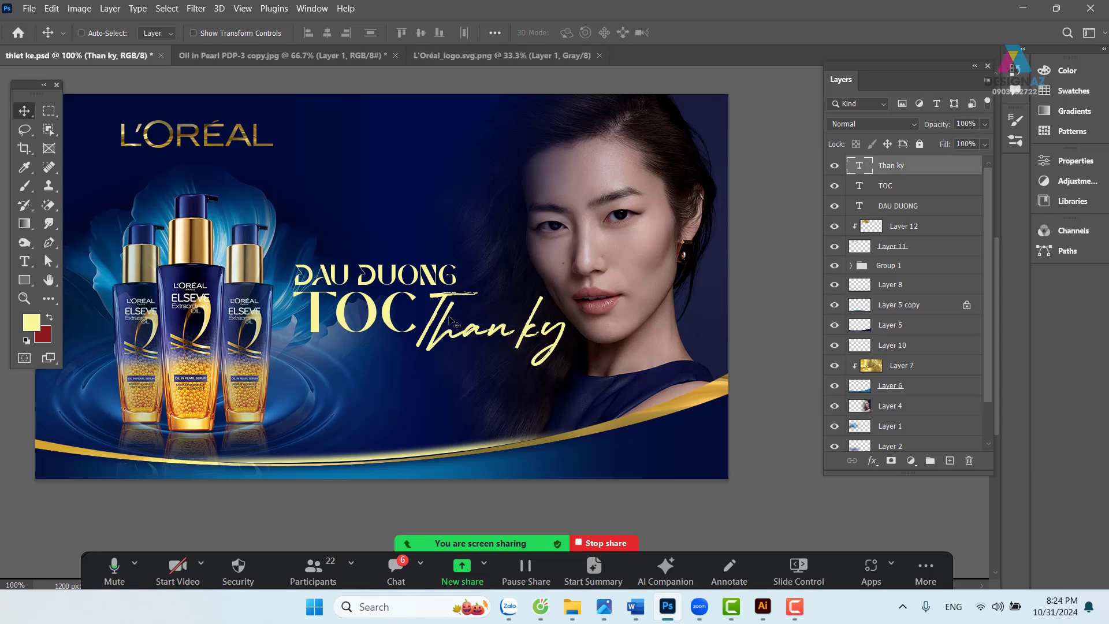
pyautogui.rightClick(445, 316)
pyautogui.click(458, 326)
pyautogui.moveTo(432, 330); pyautogui.dragTo(457, 335)
# - Undo the nudge and colour Than ky with gold sampled from the bottle cap
pyautogui.hotkey('ctrl', 'z')
pyautogui.press('t')
pyautogui.click(574, 33)
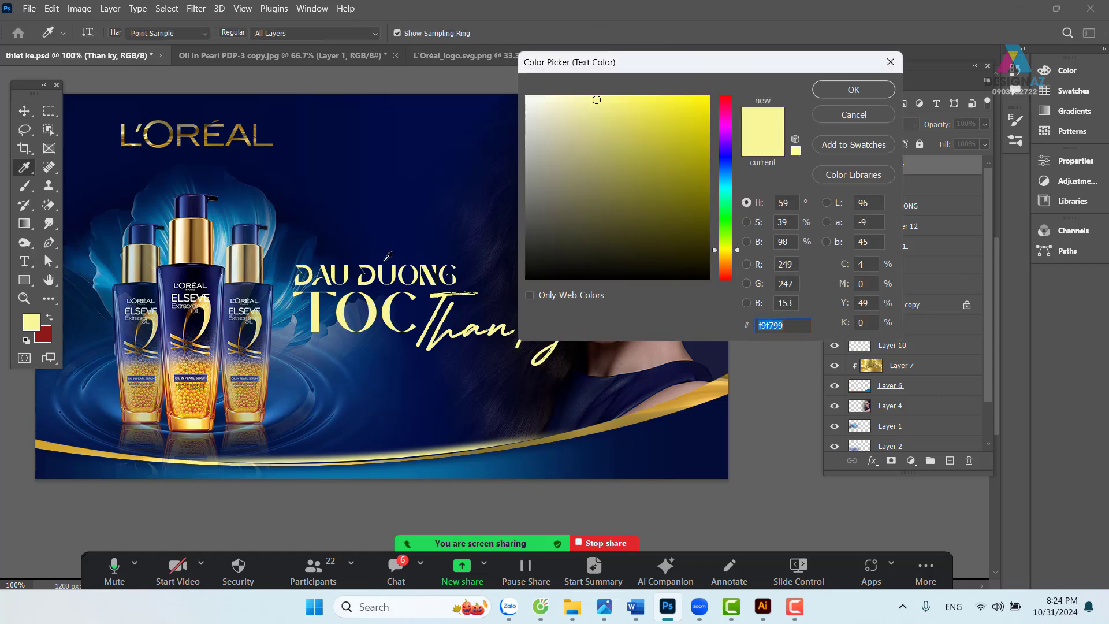
pyautogui.click(262, 397)
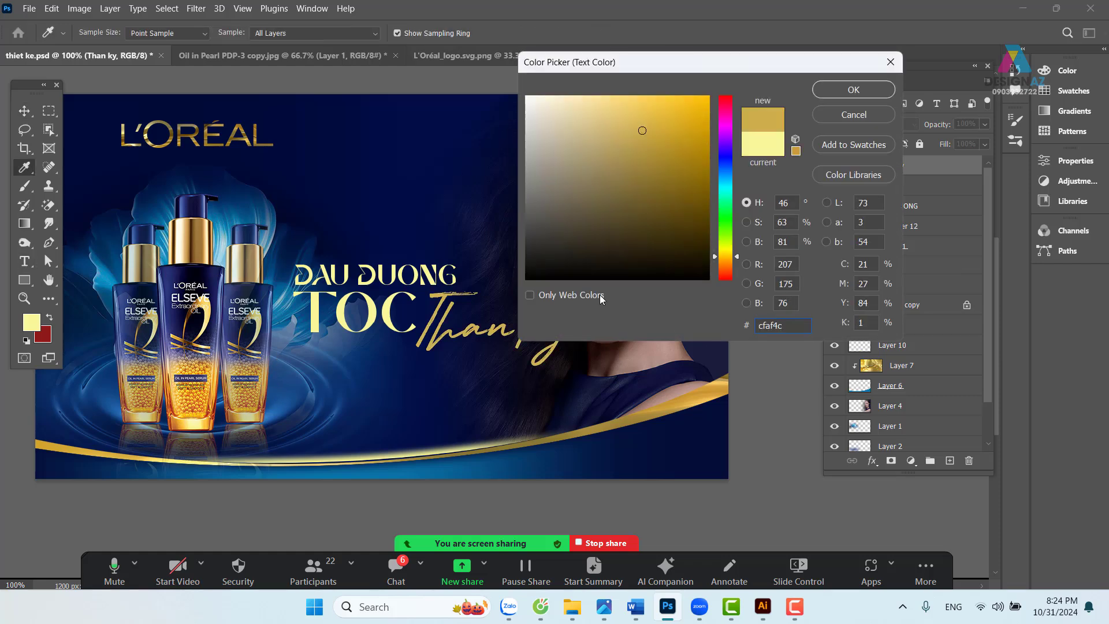
pyautogui.click(853, 89)
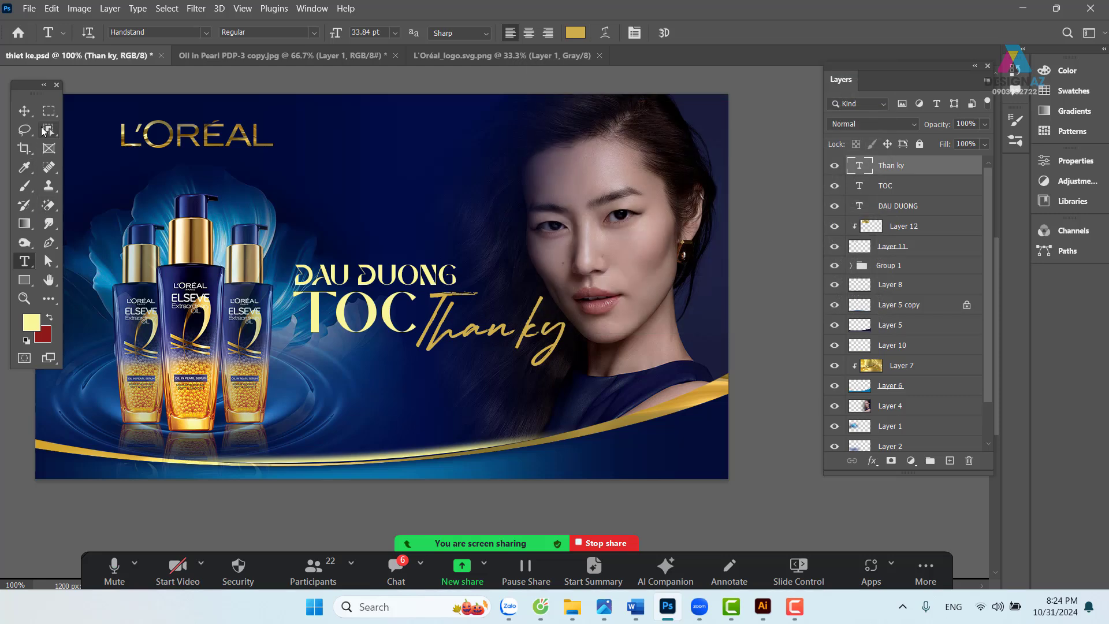
# - Select DAU DUONG and give it the gold sampled from the Than ky script
pyautogui.press('m')
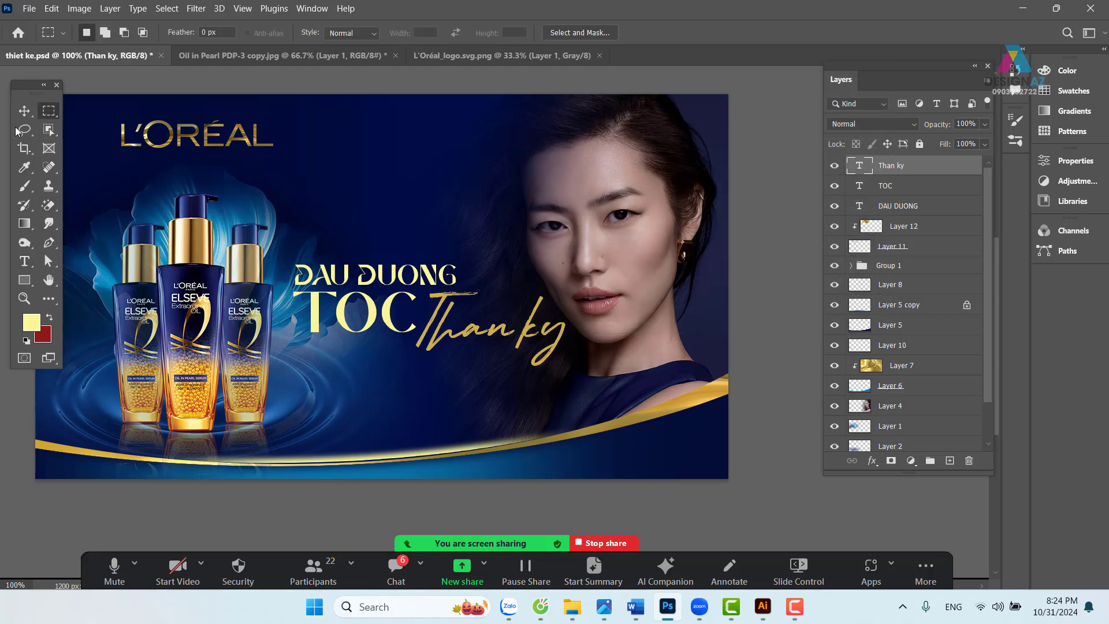
pyautogui.click(25, 110)
pyautogui.rightClick(344, 272)
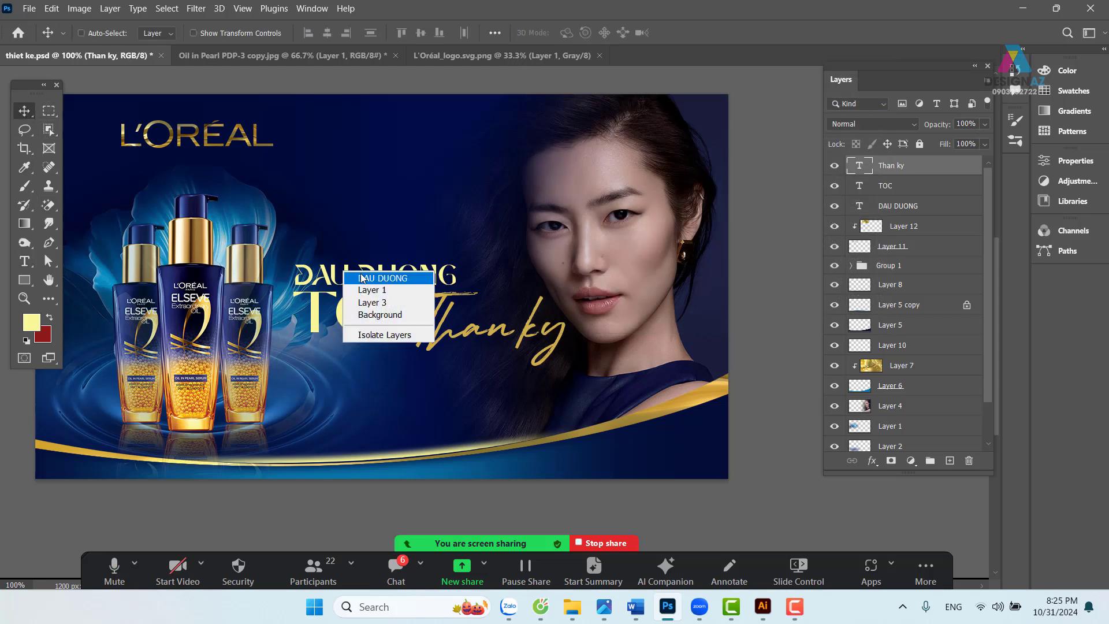
pyautogui.click(362, 278)
pyautogui.rightClick(375, 310)
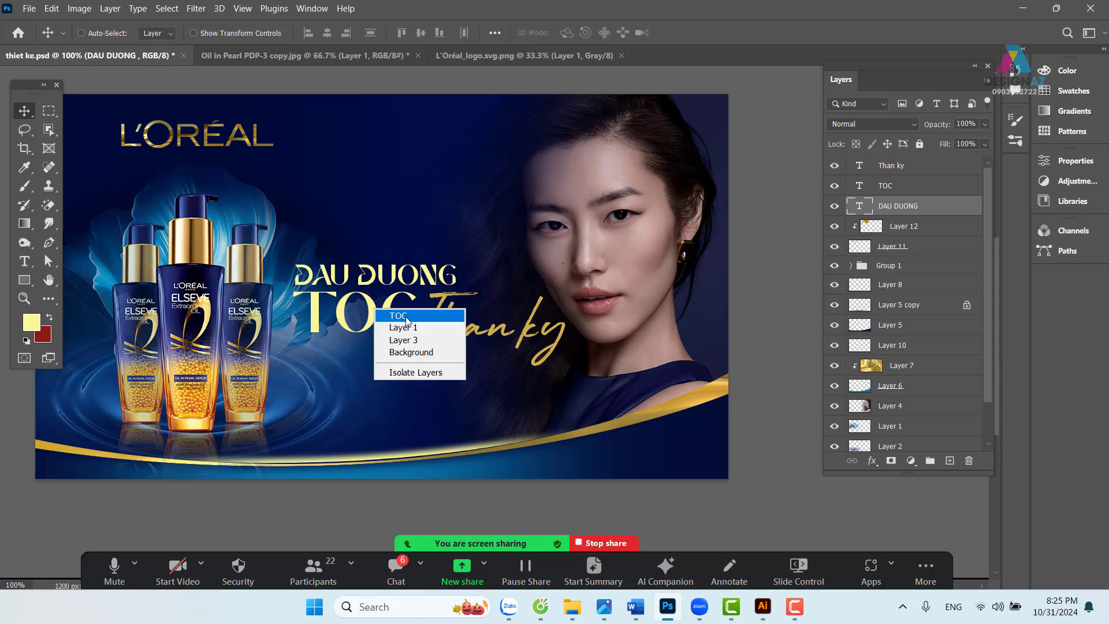
pyautogui.keyDown('shift'); pyautogui.click(404, 316); pyautogui.keyUp('shift')
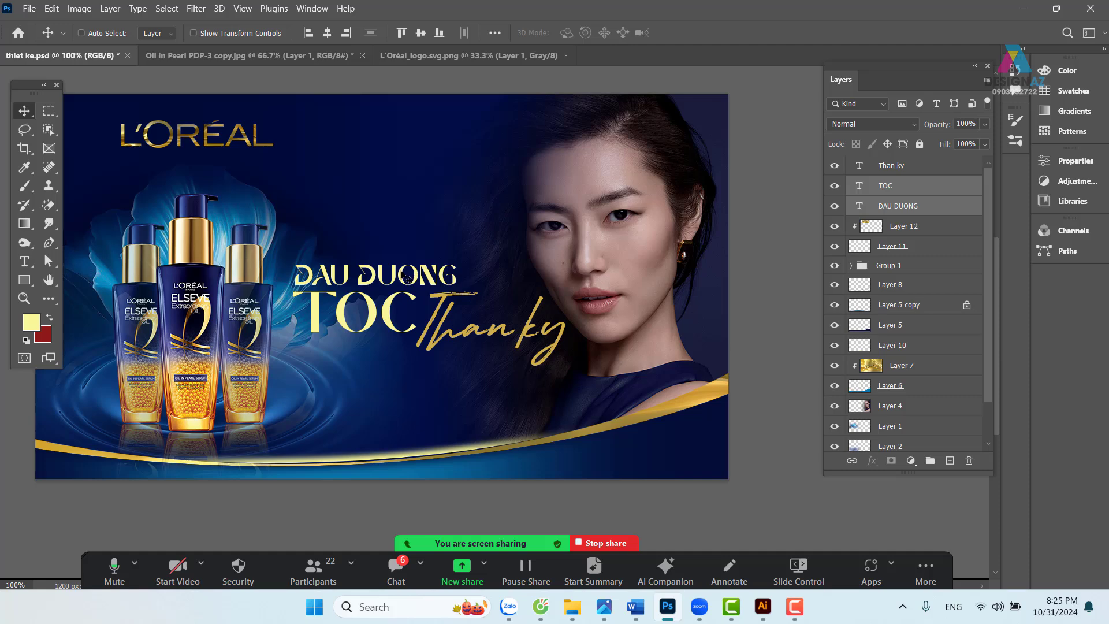
pyautogui.rightClick(406, 278)
pyautogui.click(423, 281)
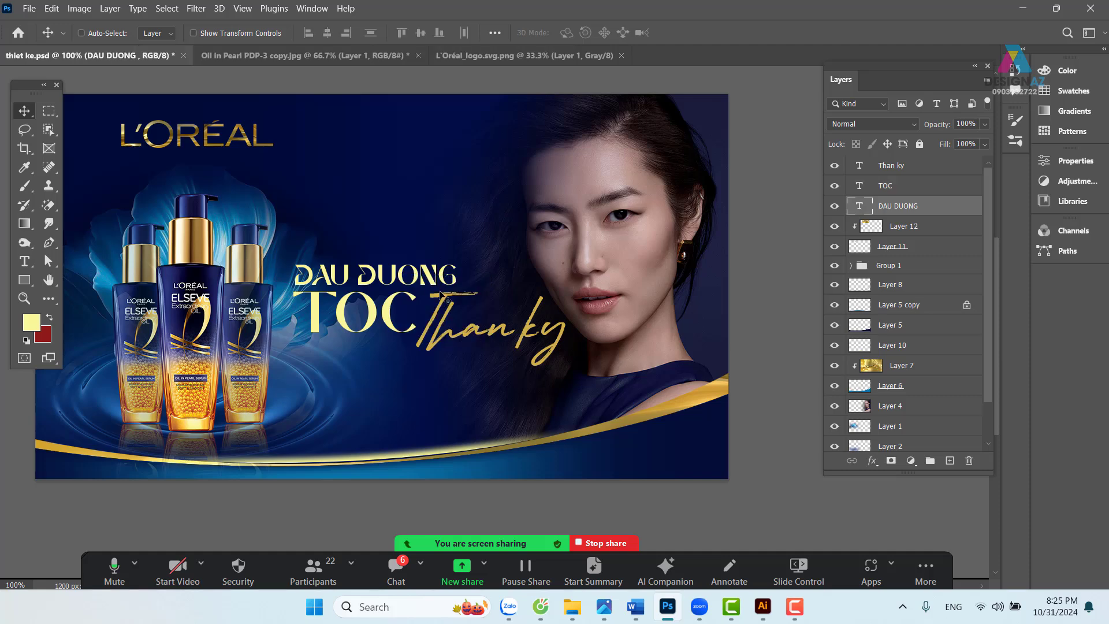
pyautogui.press('t')
pyautogui.click(507, 33)
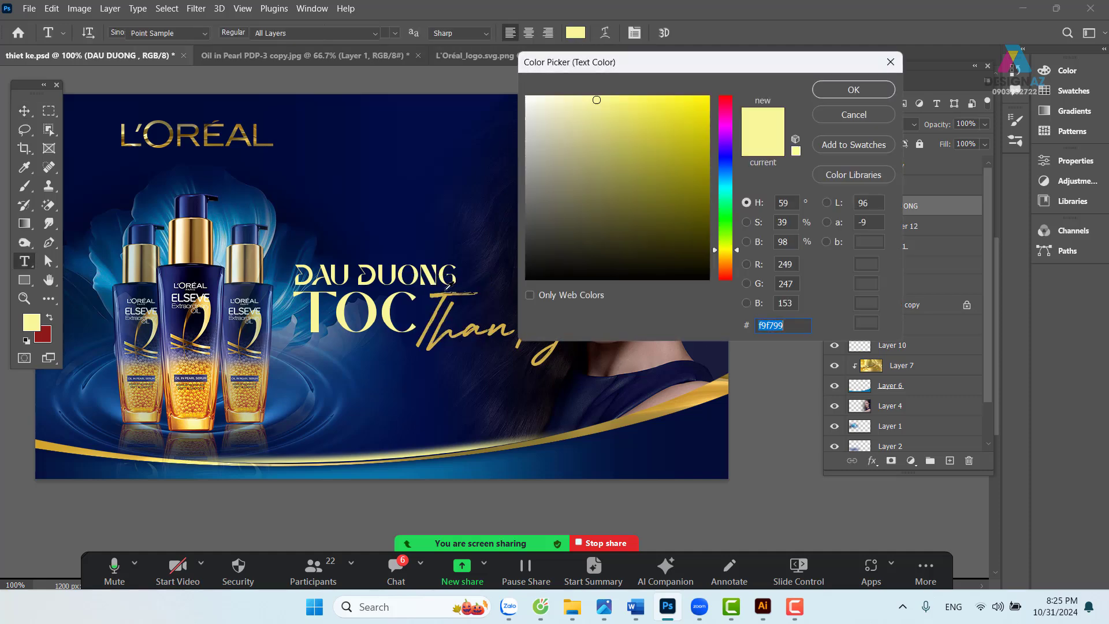
pyautogui.click(444, 340)
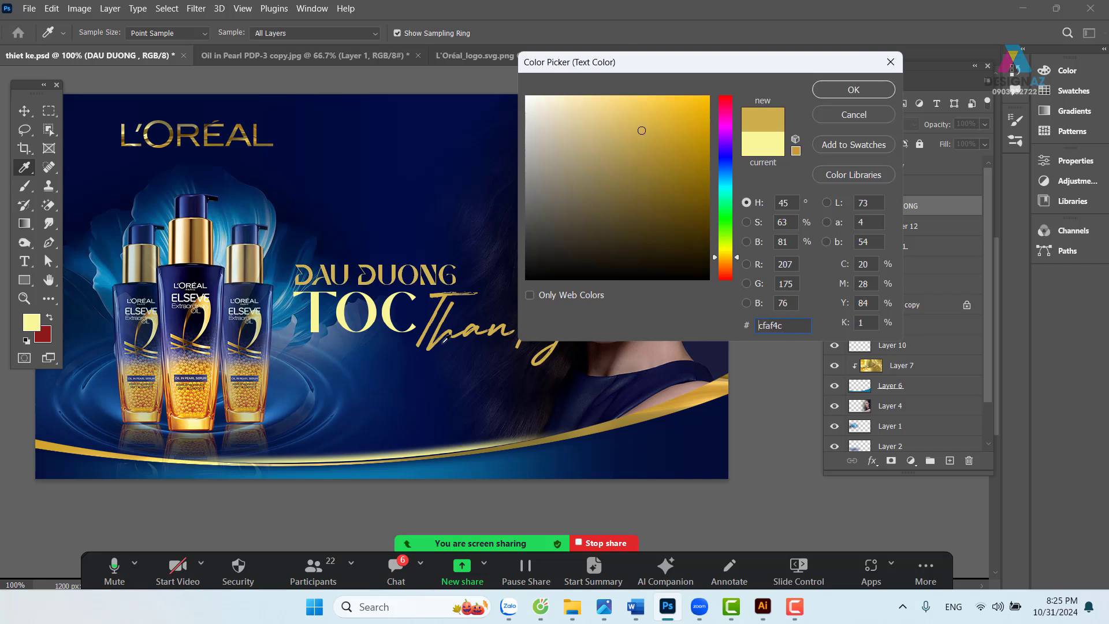
pyautogui.click(853, 89)
# - Try a saturated orange text colour on DAU DUONG in the Color Picker
pyautogui.click(24, 110)
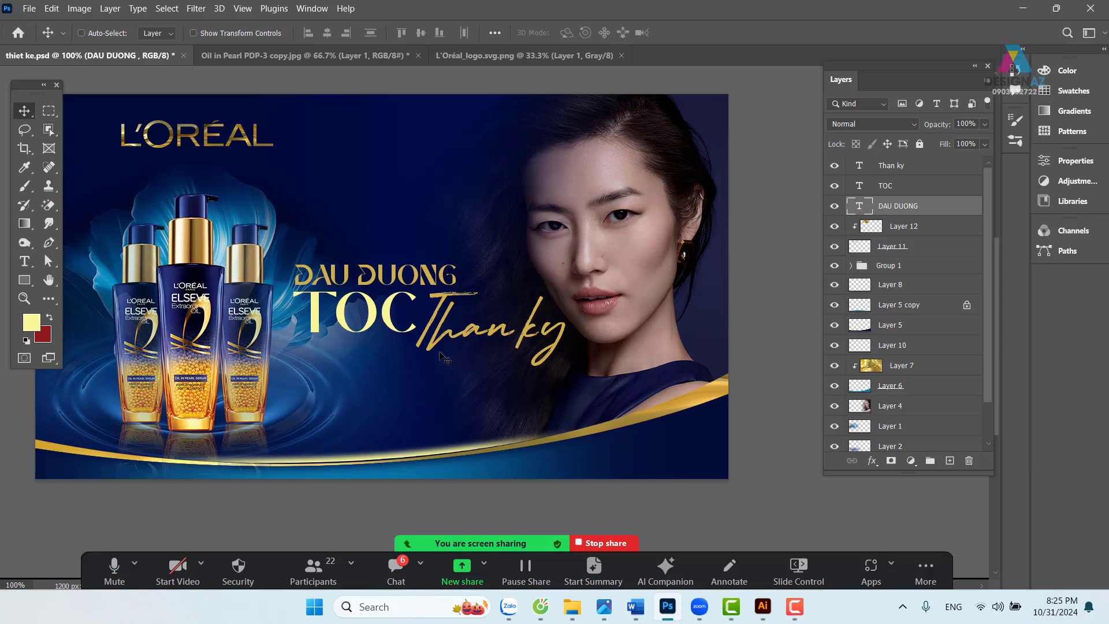
pyautogui.rightClick(374, 315)
pyautogui.click(393, 321)
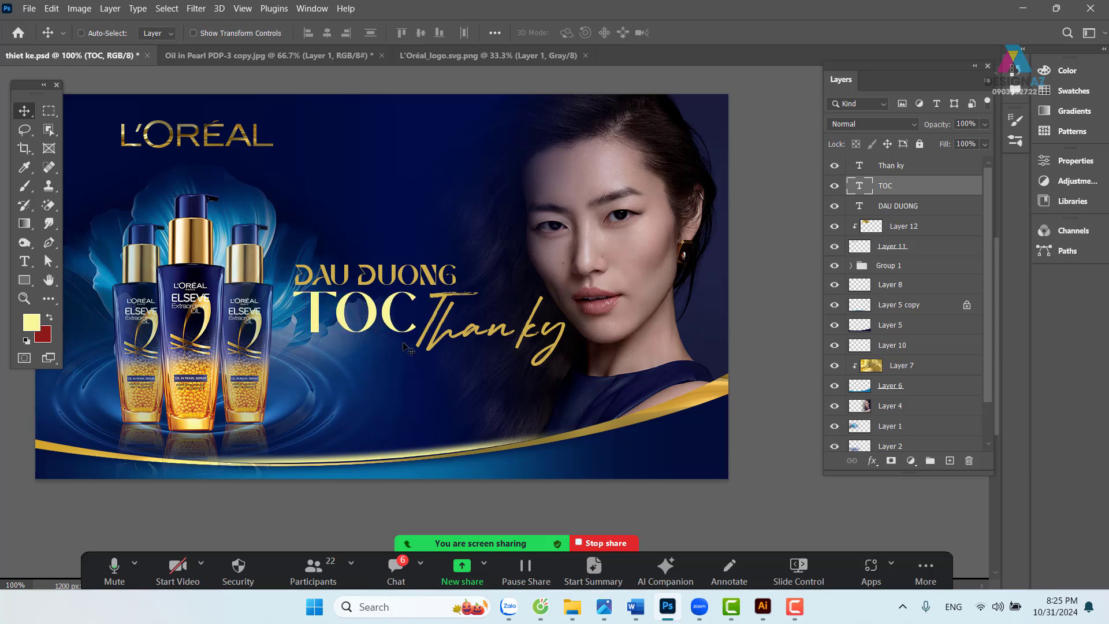
pyautogui.rightClick(430, 276)
pyautogui.click(449, 283)
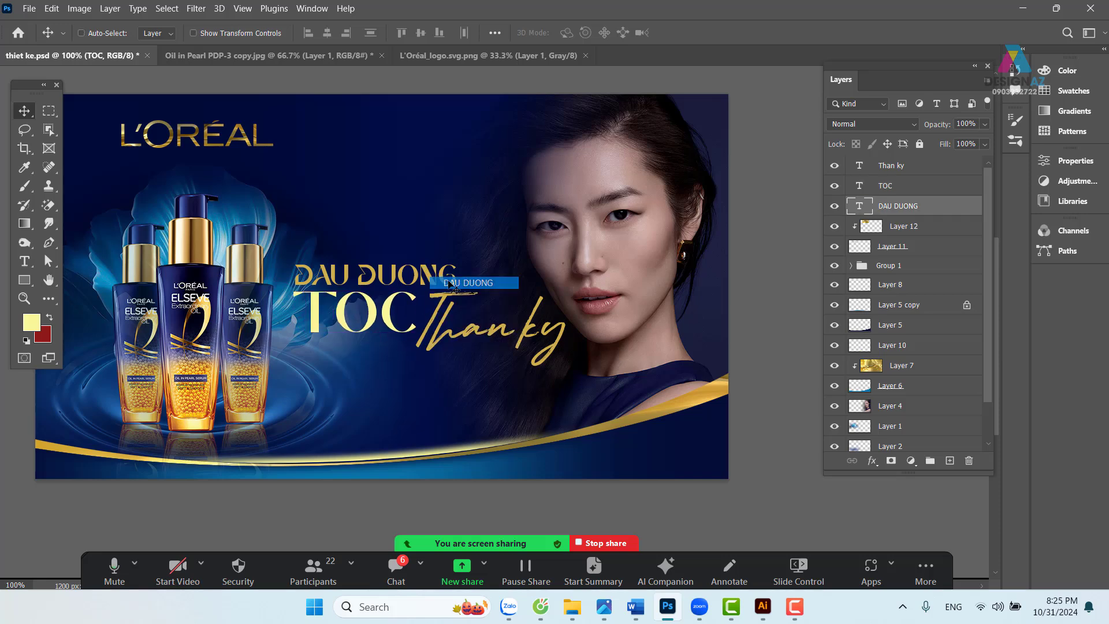
pyautogui.press('t')
pyautogui.click(575, 32)
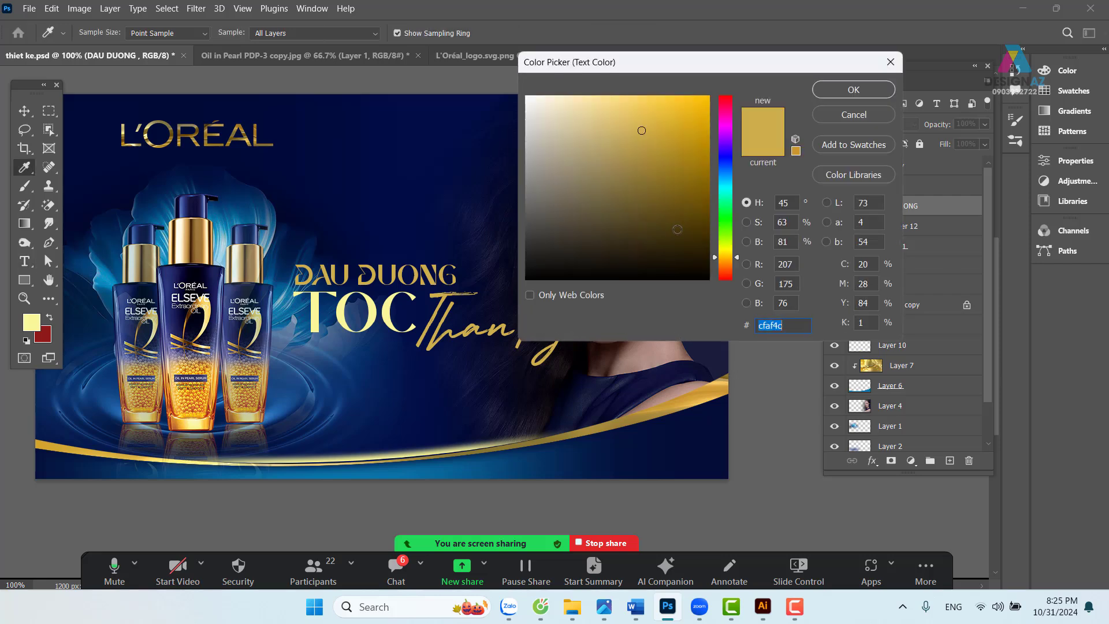
pyautogui.moveTo(724, 257); pyautogui.dragTo(724, 262)
pyautogui.moveTo(693, 112)
pyautogui.mouseDown()
pyautogui.moveTo(711, 97)
pyautogui.moveTo(655, 113)
pyautogui.mouseUp()
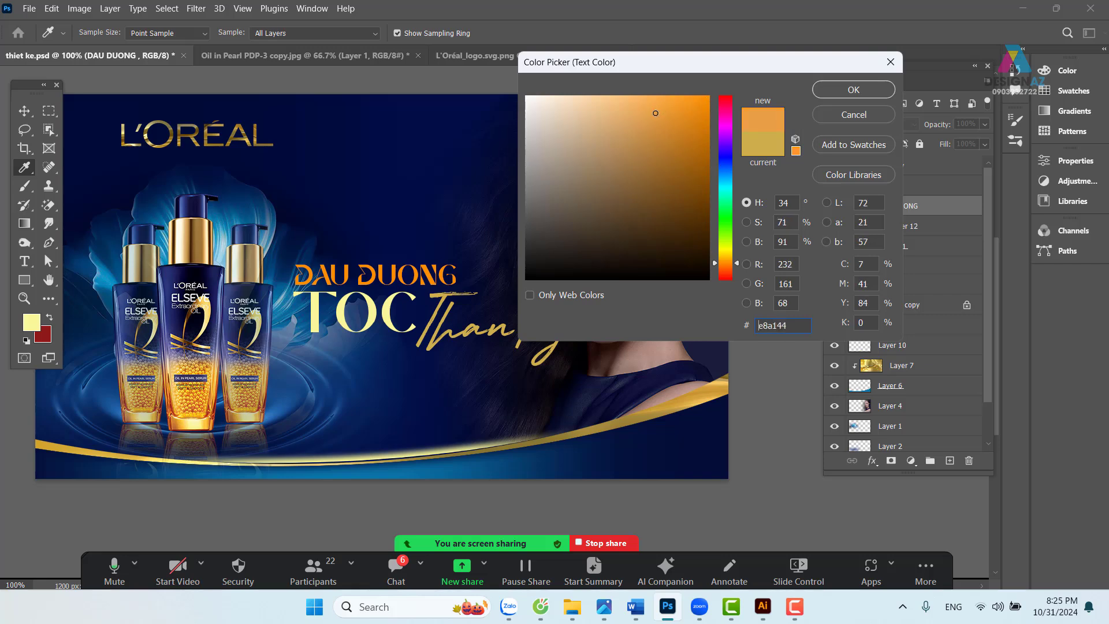
pyautogui.click(671, 110)
pyautogui.click(854, 90)
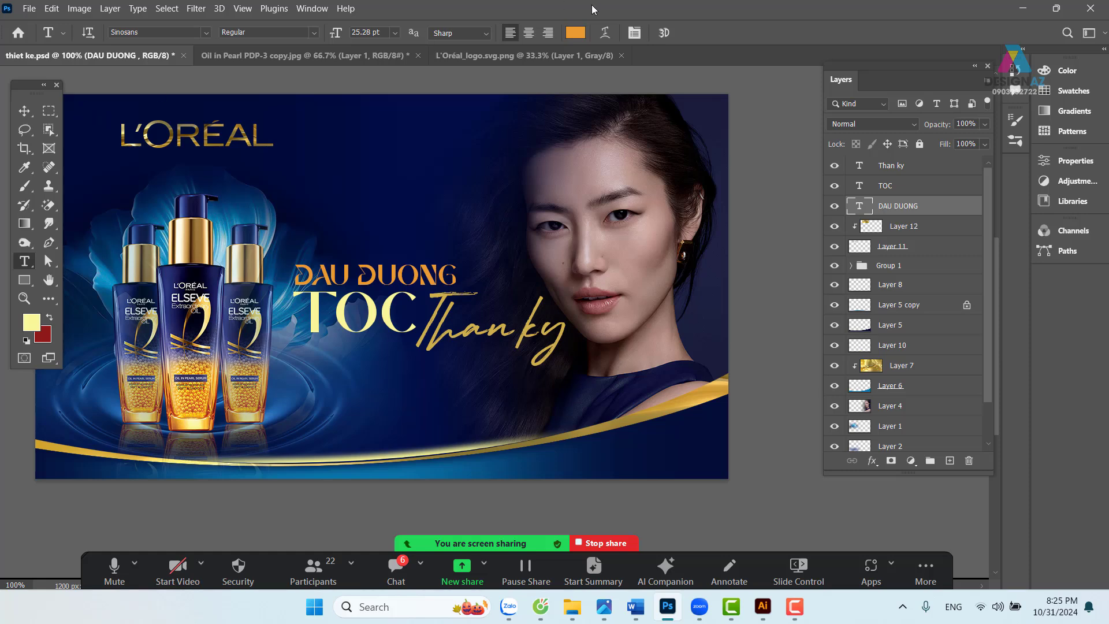
pyautogui.click(580, 35)
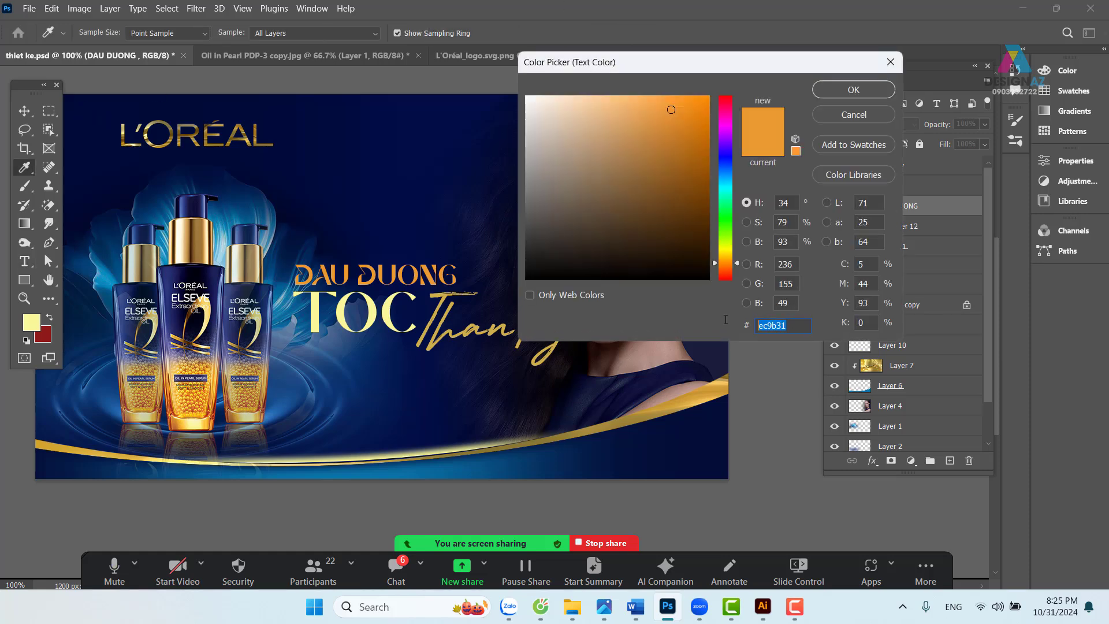
pyautogui.press('Return')
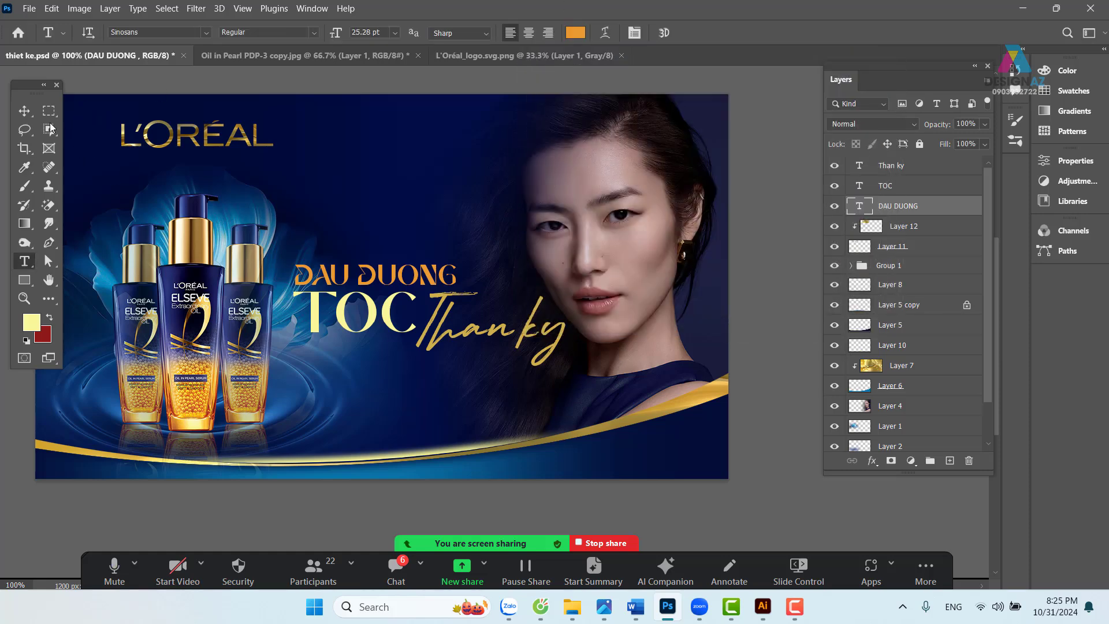
# - Set the Than ky text colour to orange ec9b31
pyautogui.press('v')
pyautogui.rightClick(503, 333)
pyautogui.click(520, 340)
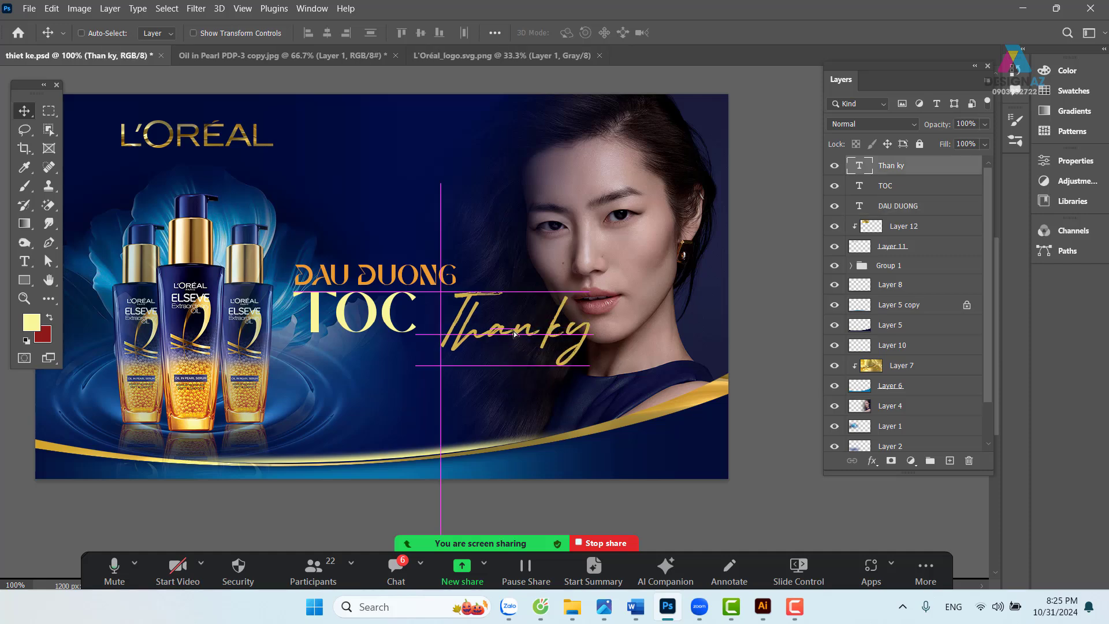
pyautogui.press('t')
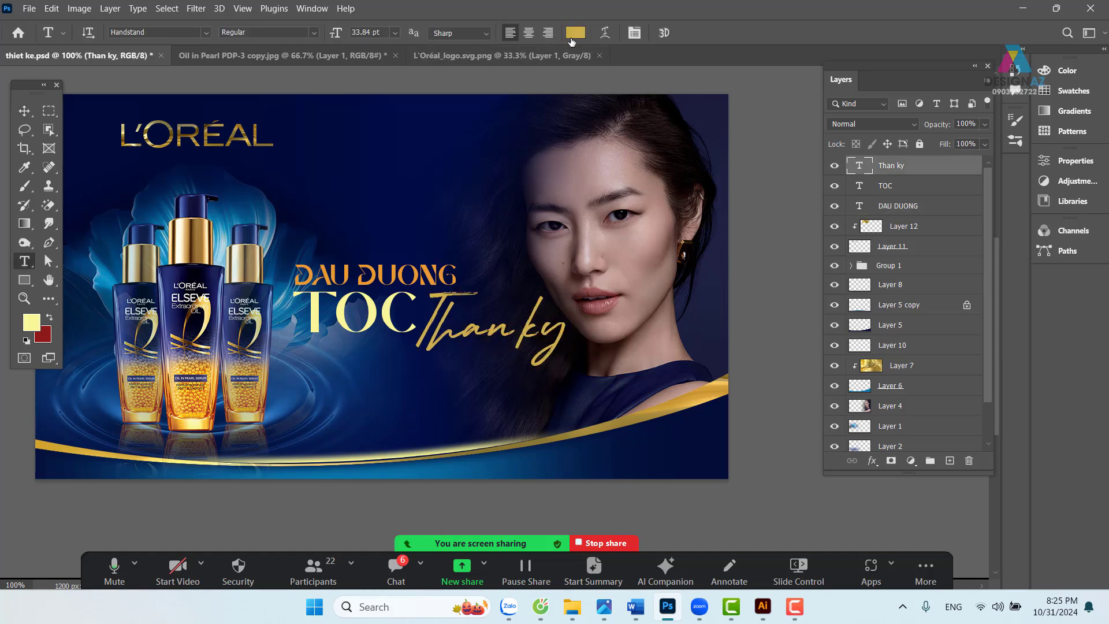
pyautogui.click(577, 35)
pyautogui.write('ec9b31')
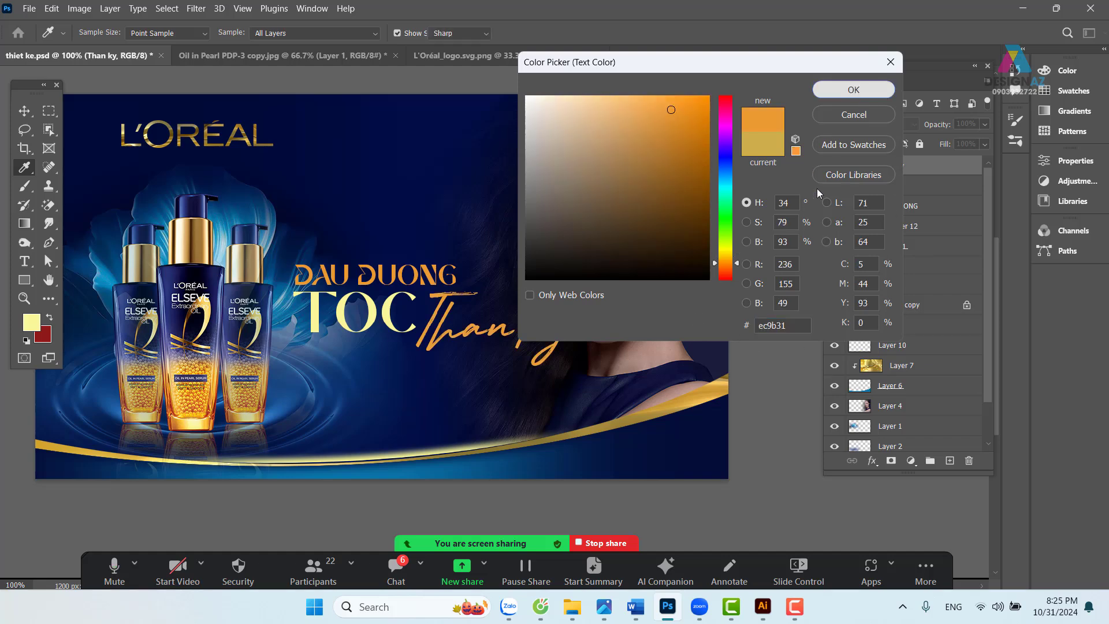
pyautogui.click(853, 90)
# - Select DAU DUONG and TOC and group them into Group 2
pyautogui.press('v')
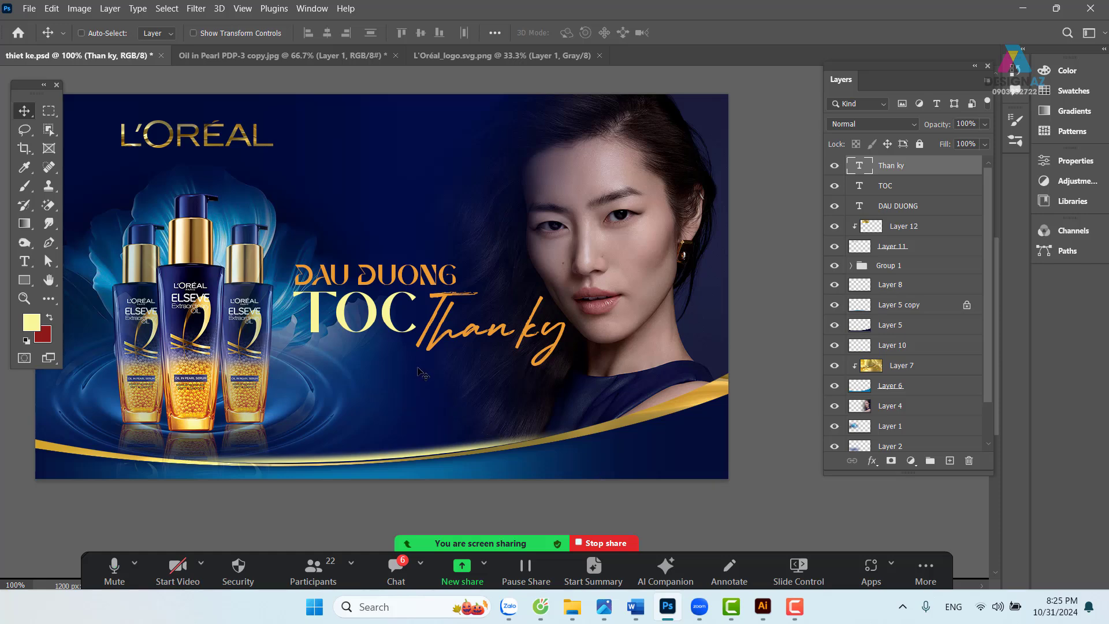
pyautogui.rightClick(387, 323)
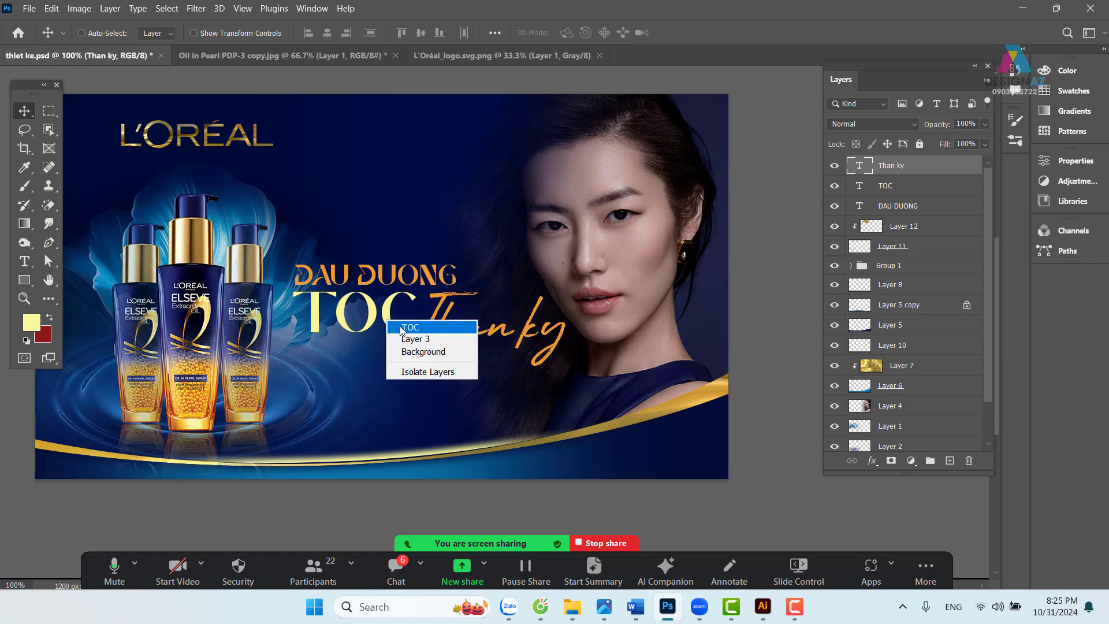
pyautogui.click(410, 331)
pyautogui.rightClick(410, 277)
pyautogui.click(450, 285)
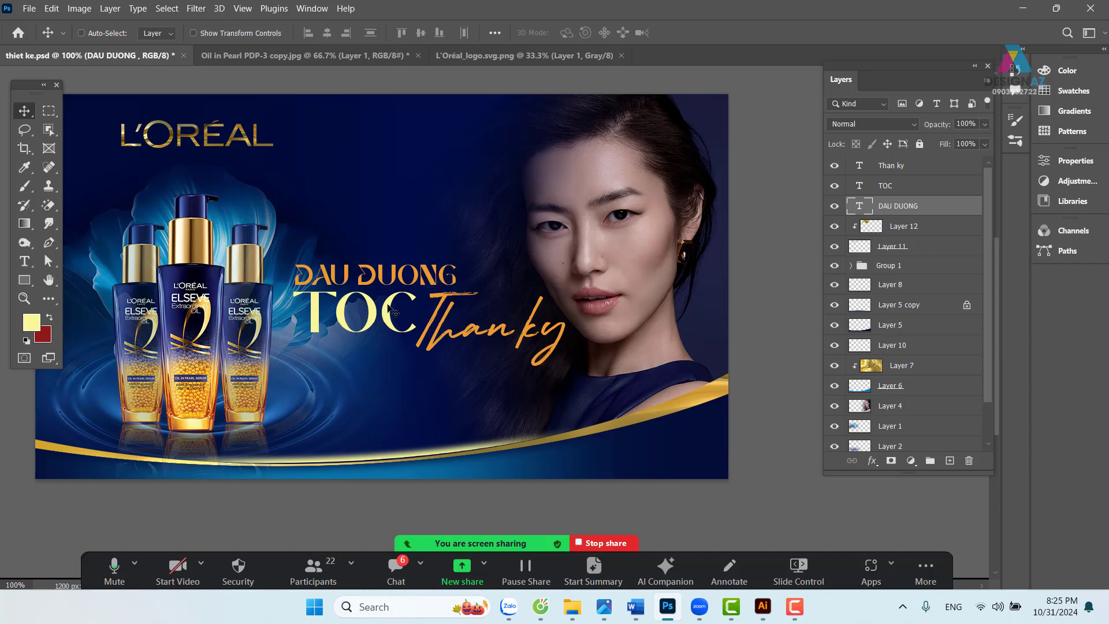
pyautogui.rightClick(388, 306)
pyautogui.keyDown('shift'); pyautogui.click(404, 310); pyautogui.keyUp('shift')
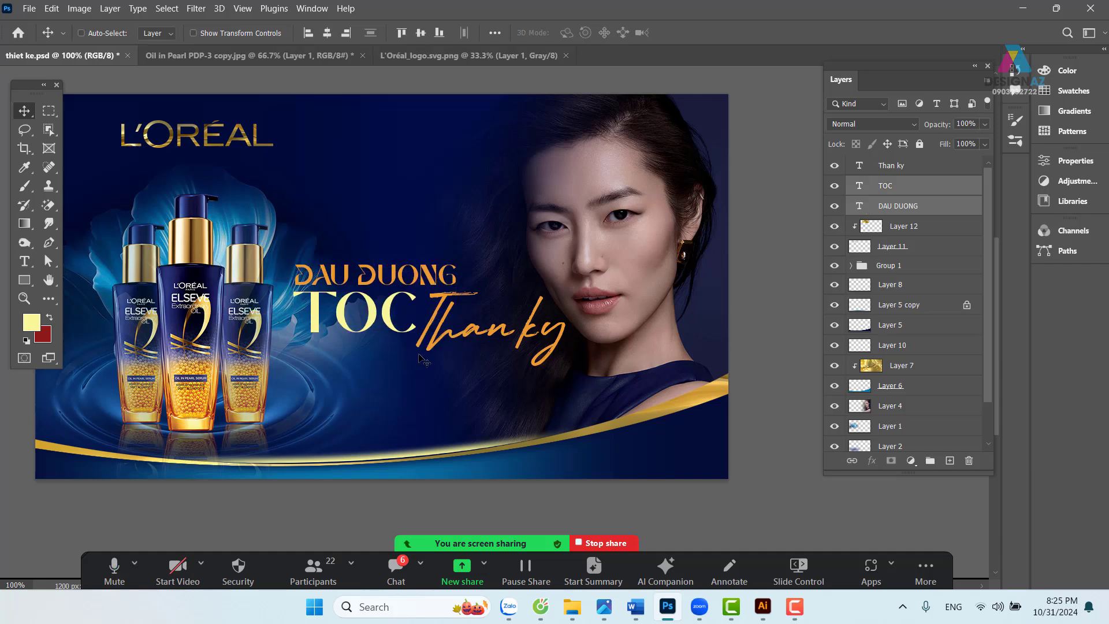
pyautogui.hotkey('ctrl', 'g')
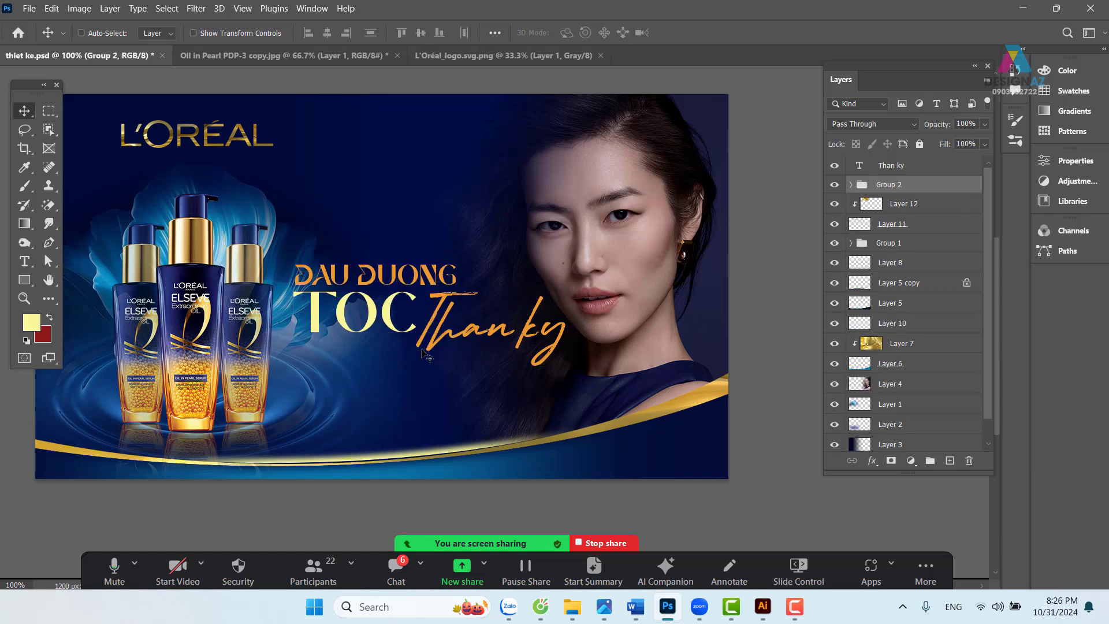
# - Browse the Open dialog through PHOTOSHOP and GTpts to the bài 2 giầy nam folder
pyautogui.hotkey('ctrl', 'o')
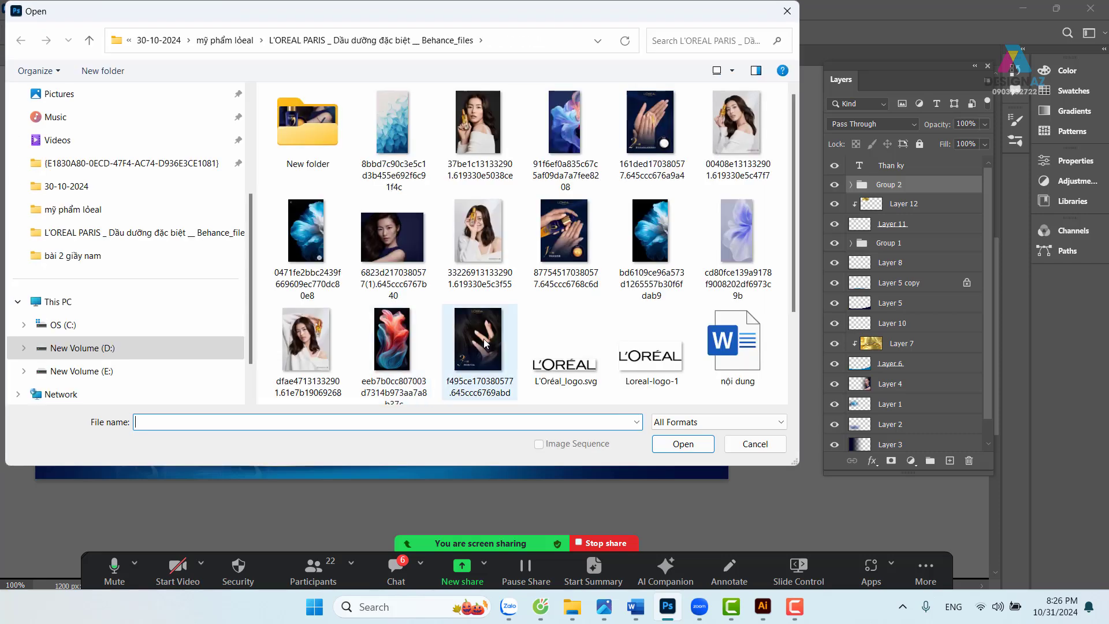
pyautogui.scroll(-1, 211, 323)
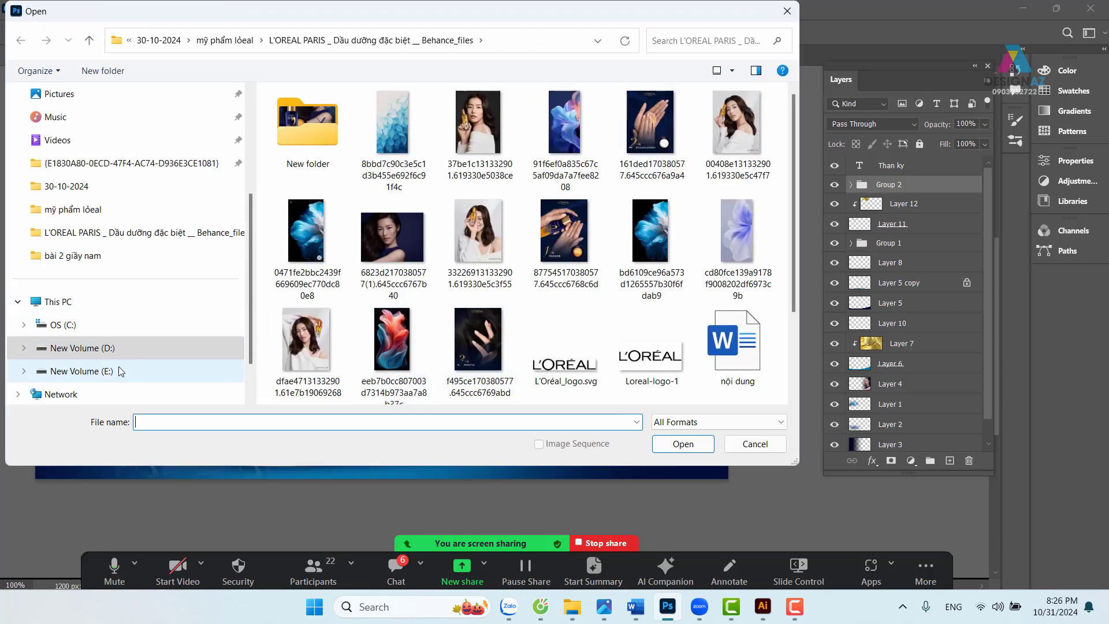
pyautogui.scroll(-3, 586, 321)
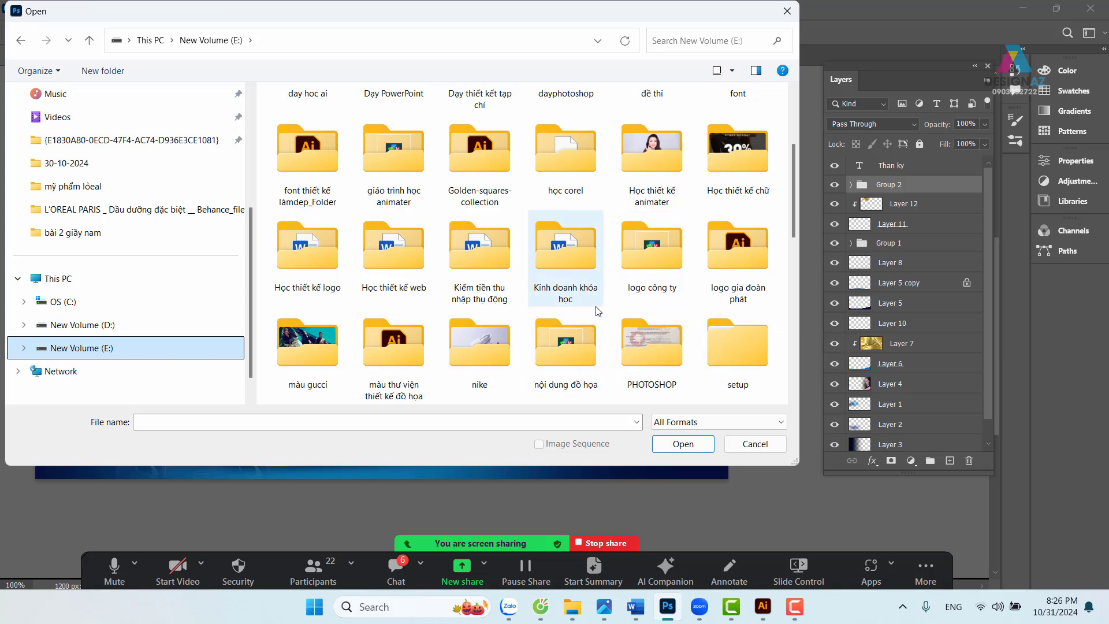
pyautogui.scroll(-3, 588, 322)
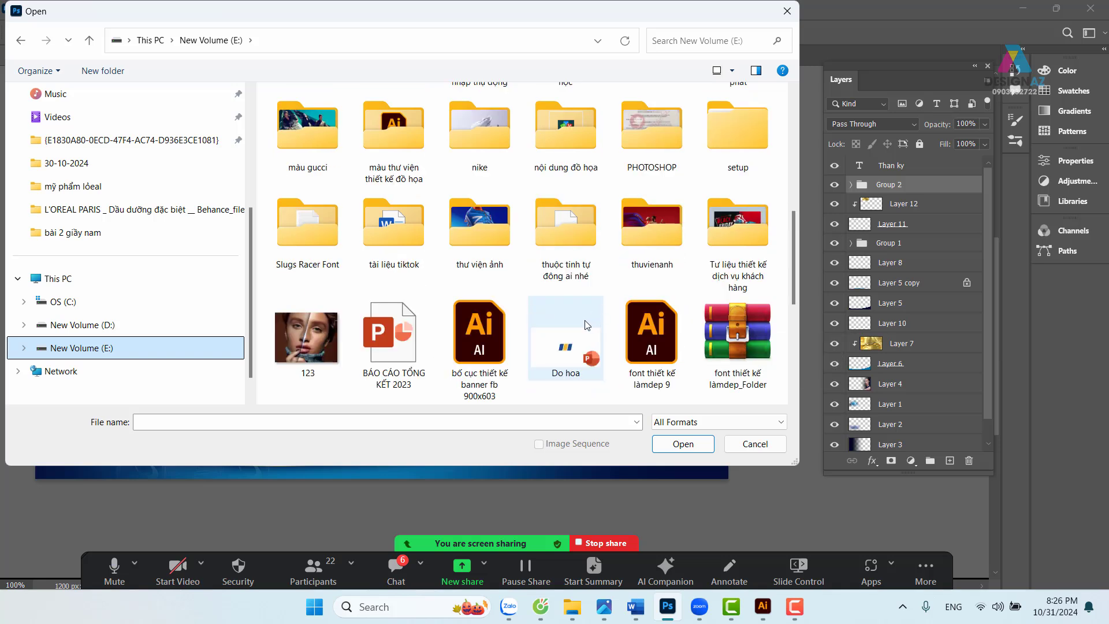
pyautogui.doubleClick(654, 144)
pyautogui.click(462, 298)
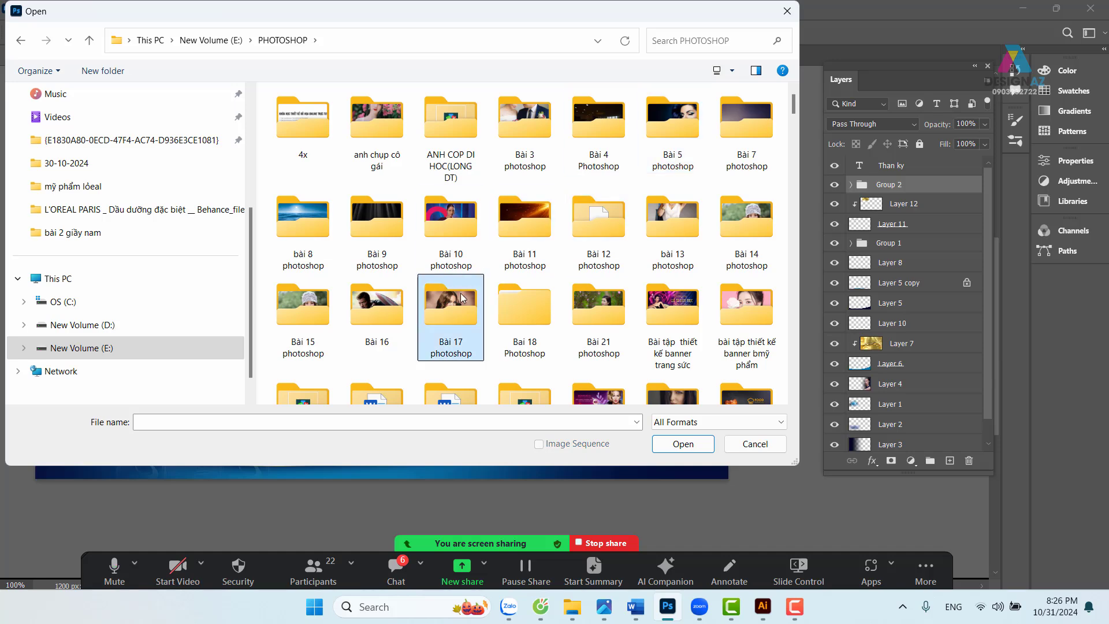
pyautogui.scroll(-10, 460, 292)
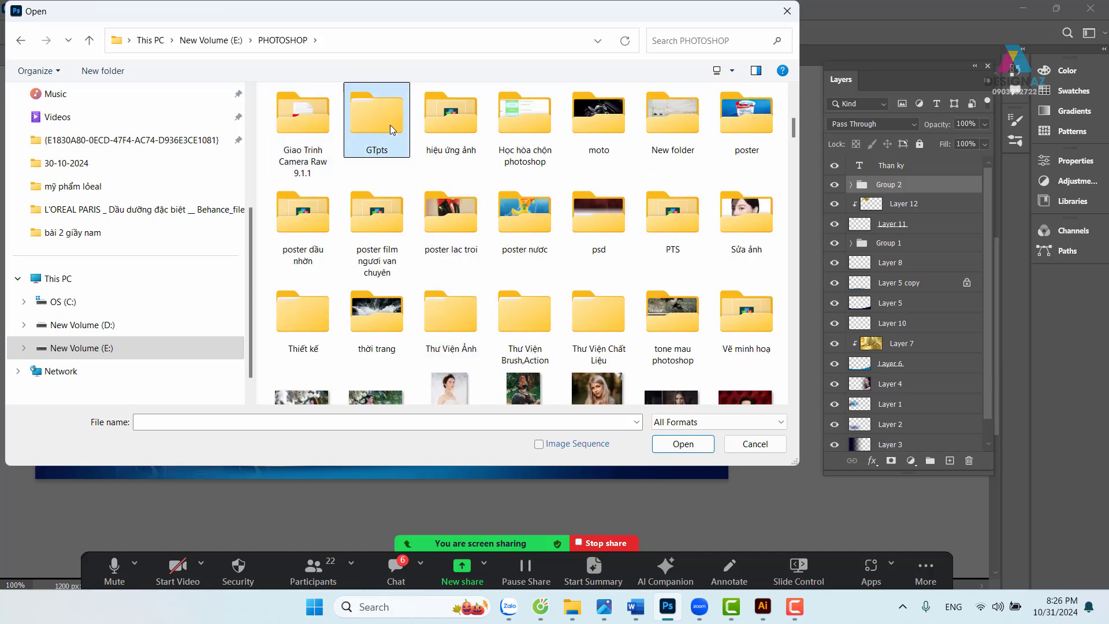
pyautogui.doubleClick(376, 118)
pyautogui.doubleClick(376, 119)
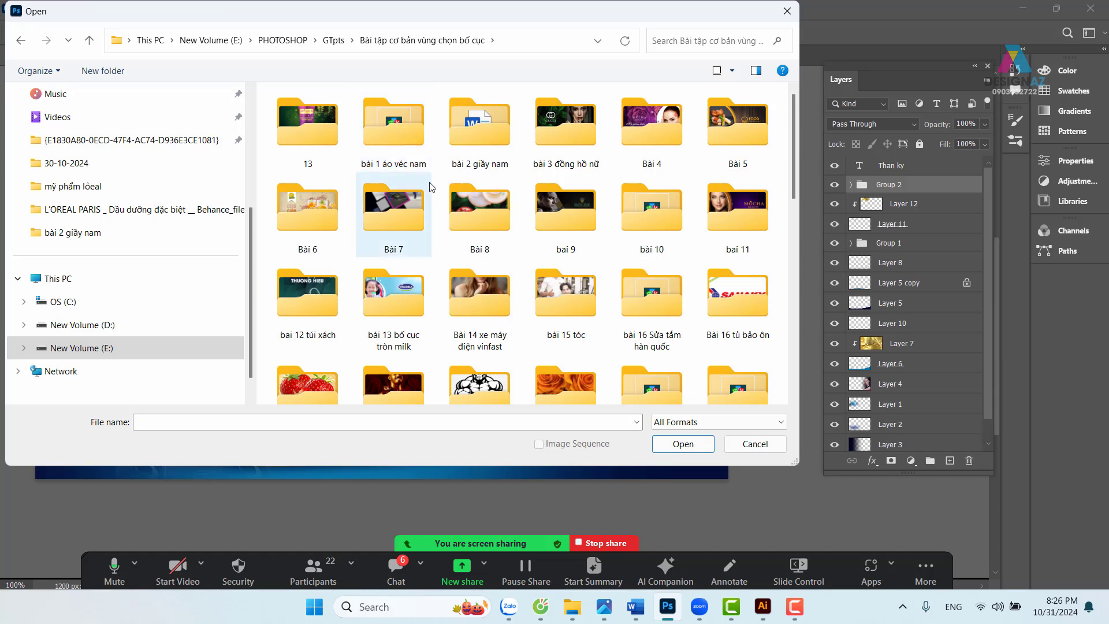
pyautogui.doubleClick(500, 141)
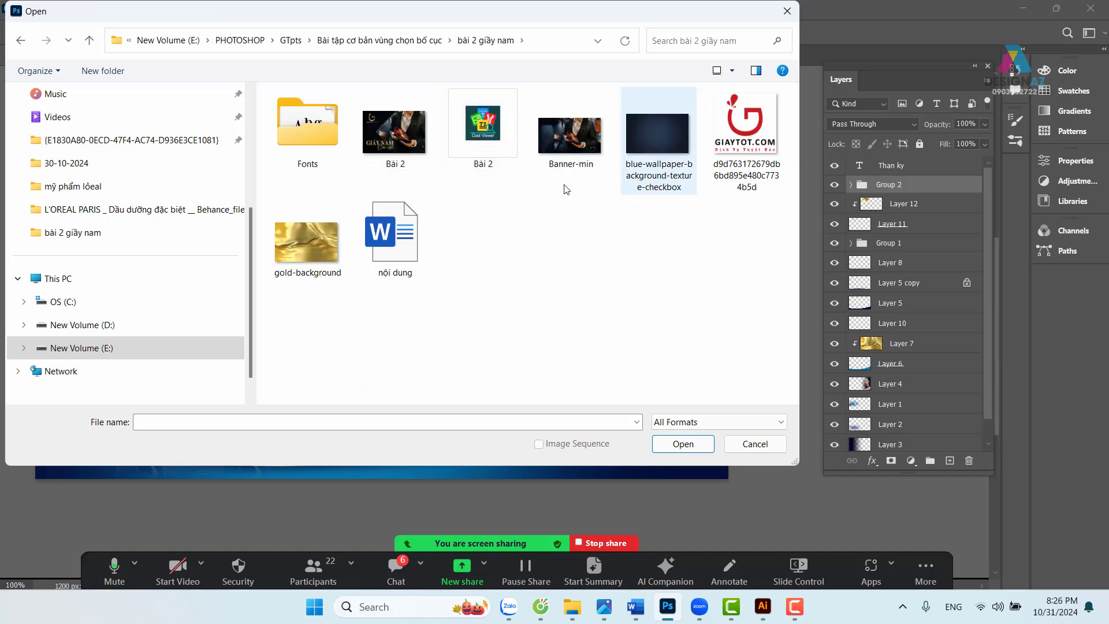
# - Open gold-background.jpg, copy the whole image, and close it
pyautogui.click(293, 248)
pyautogui.click(684, 445)
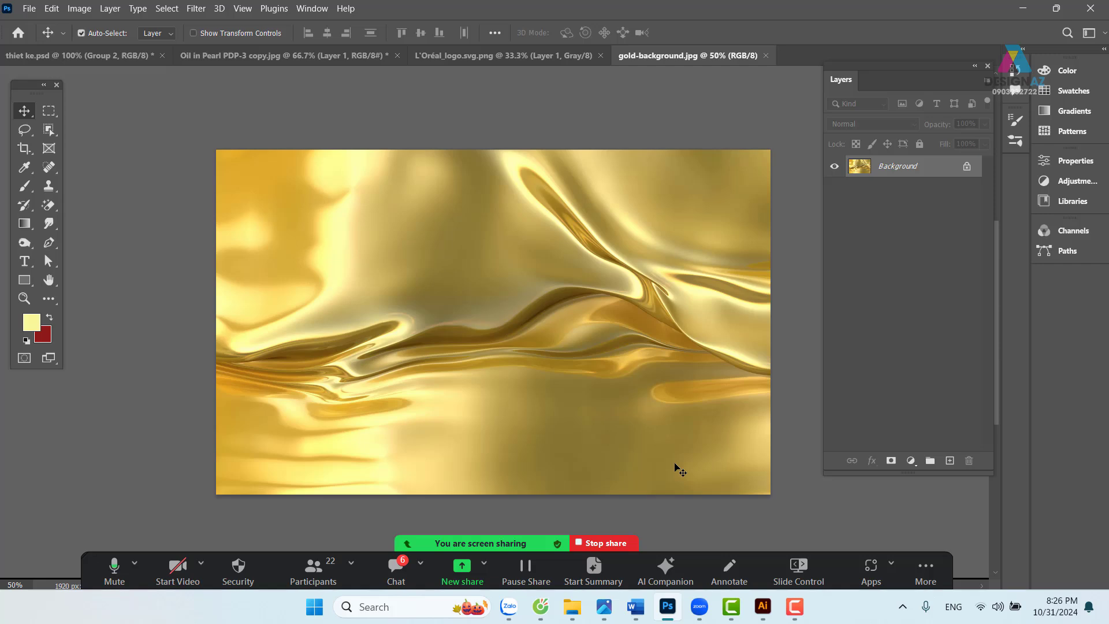
pyautogui.hotkey('ctrl', 'a')
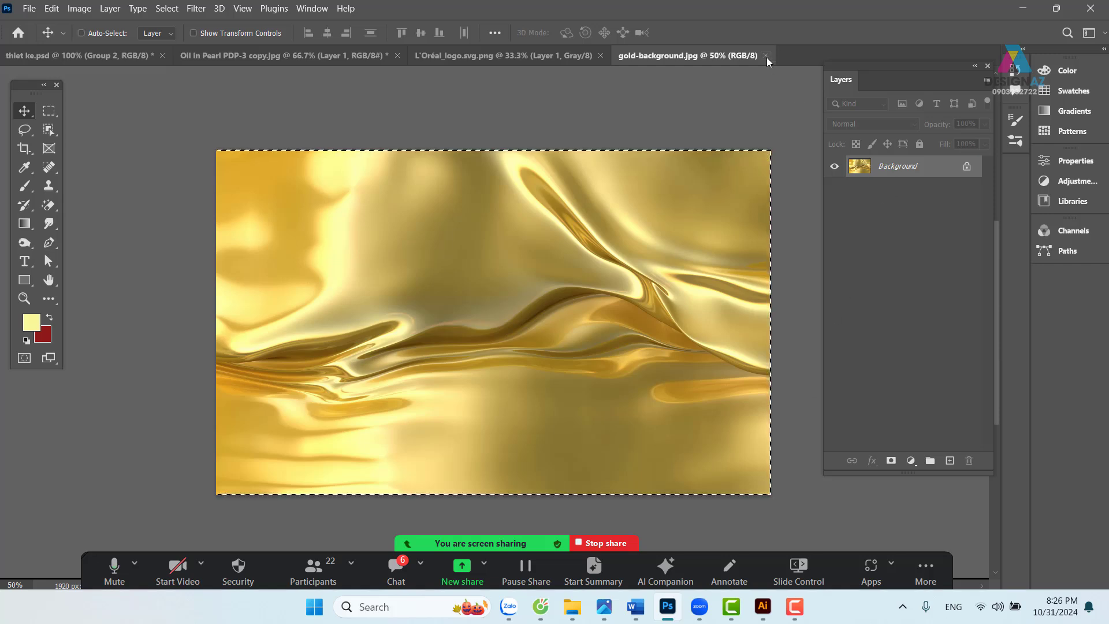
pyautogui.click(766, 55)
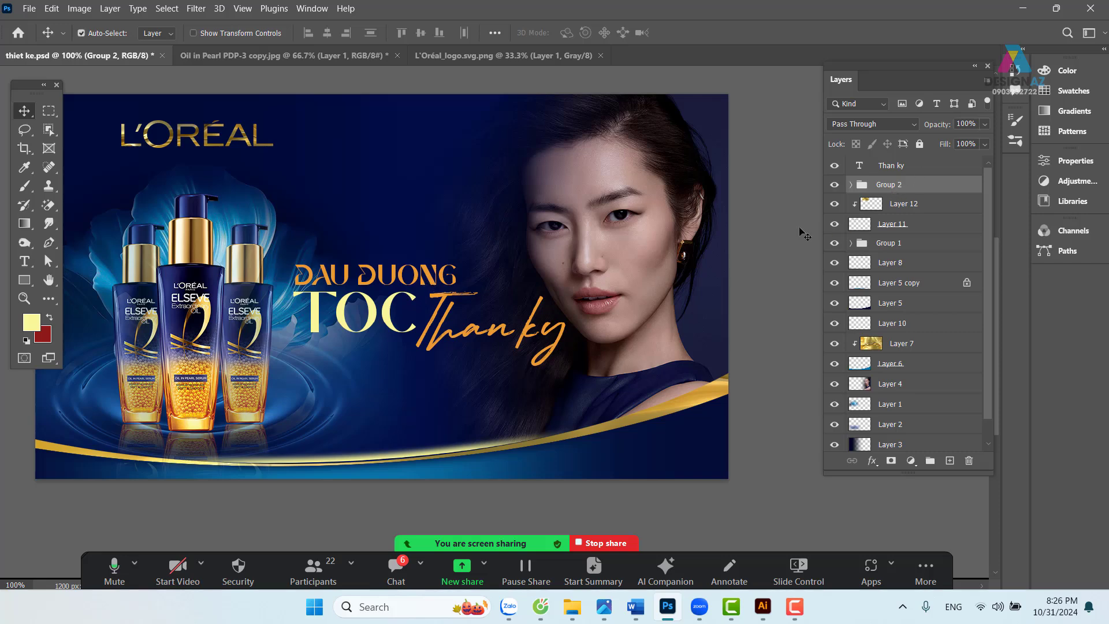
# - Paste the gold texture, clip it to Group 2, and scale it down over the headline
pyautogui.hotkey('ctrl', 'v')
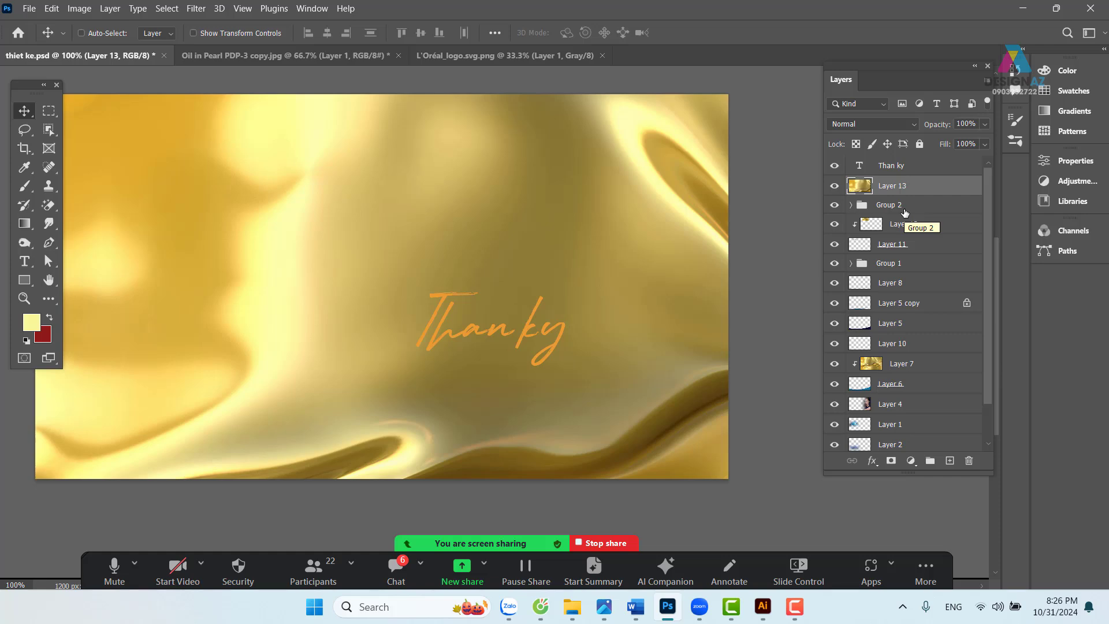
pyautogui.hotkey('ctrl', 'alt', 'g')
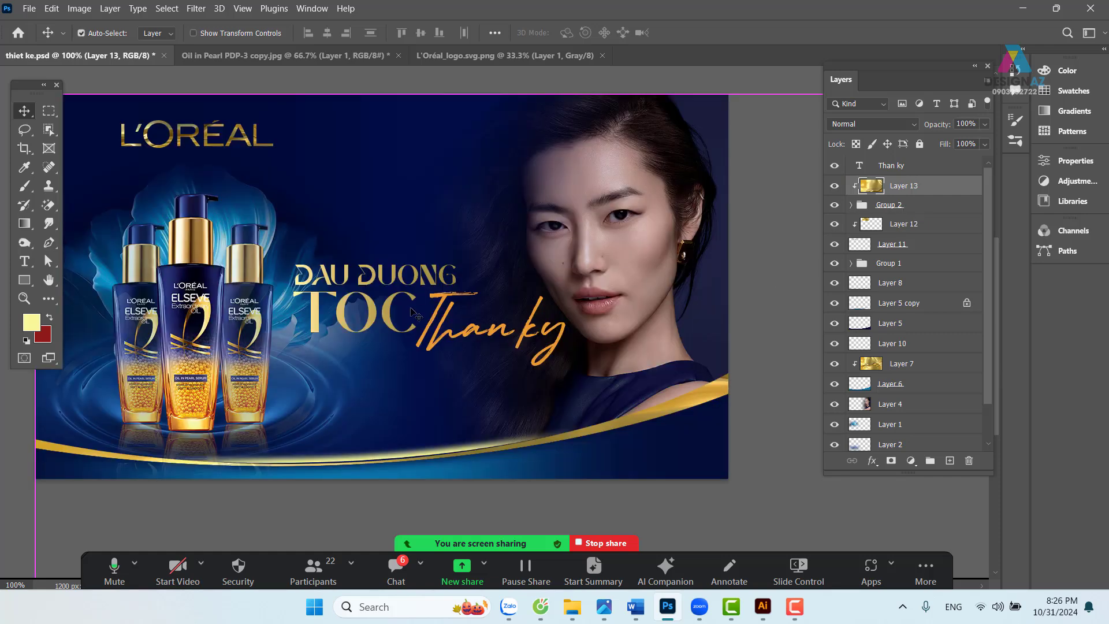
pyautogui.scroll(-1, 415, 314)
pyautogui.hotkey('ctrl', 't')
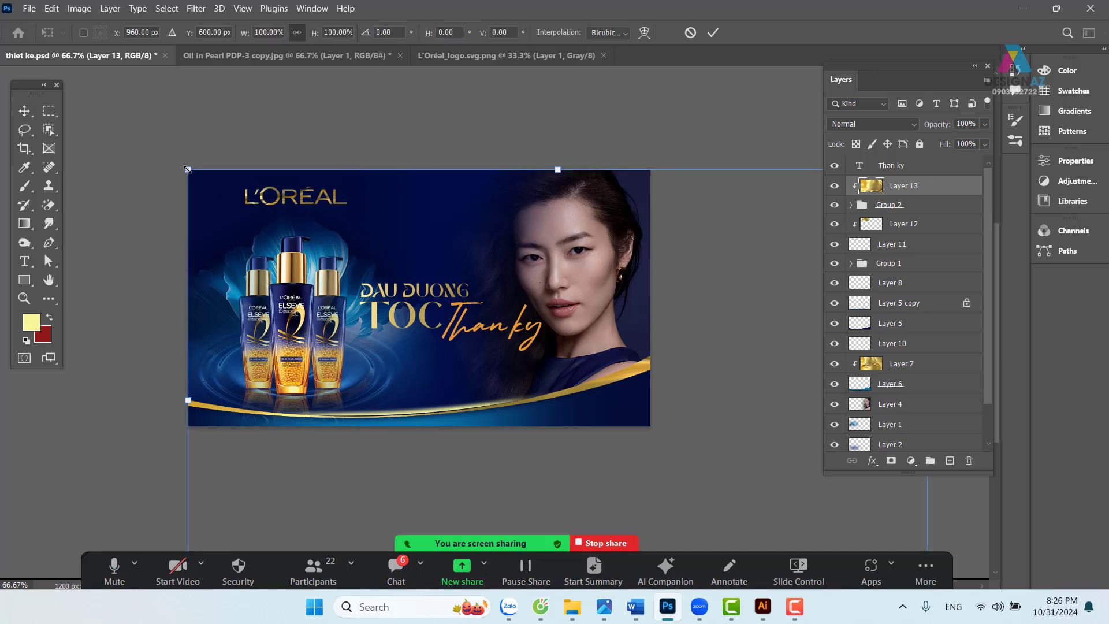
pyautogui.moveTo(188, 169); pyautogui.dragTo(612, 341)
pyautogui.moveTo(692, 426); pyautogui.dragTo(470, 265)
pyautogui.moveTo(699, 471); pyautogui.dragTo(557, 382)
pyautogui.moveTo(483, 323); pyautogui.dragTo(521, 358)
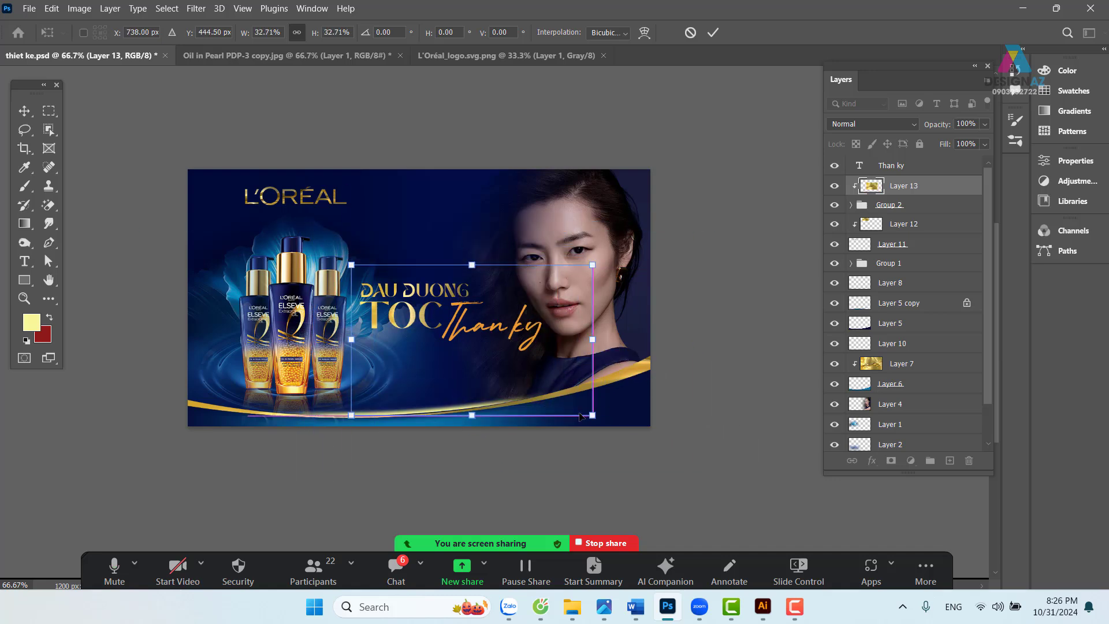
pyautogui.moveTo(592, 415); pyautogui.dragTo(531, 359)
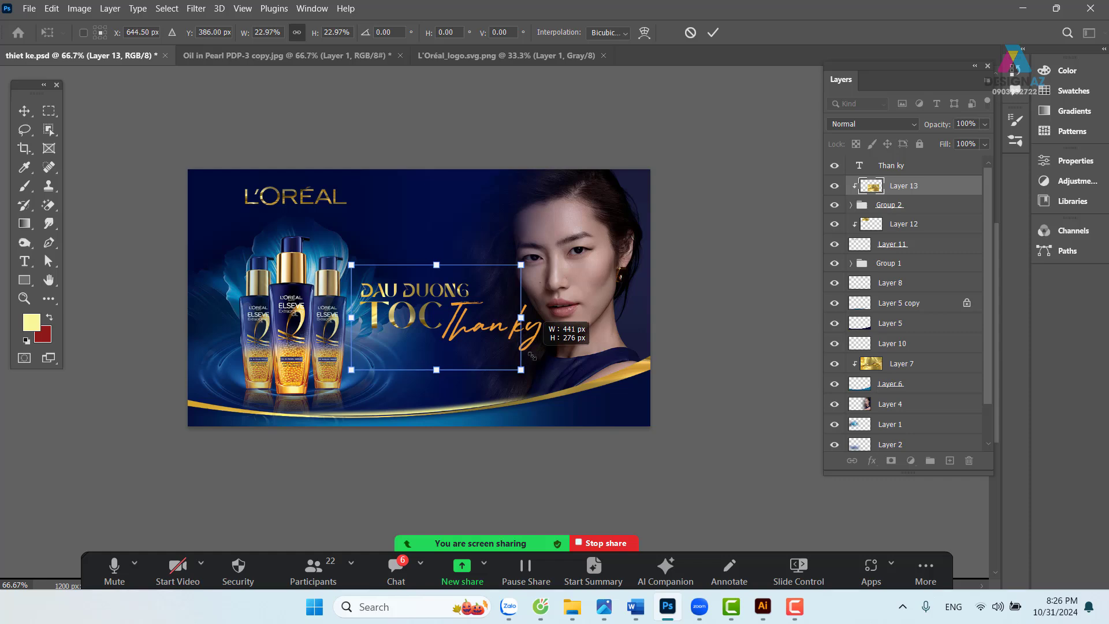
pyautogui.press('Return')
# - Load the TOC letters as a selection and add an empty Layer 14 above Layer 12
pyautogui.hotkey('ctrl', '+')
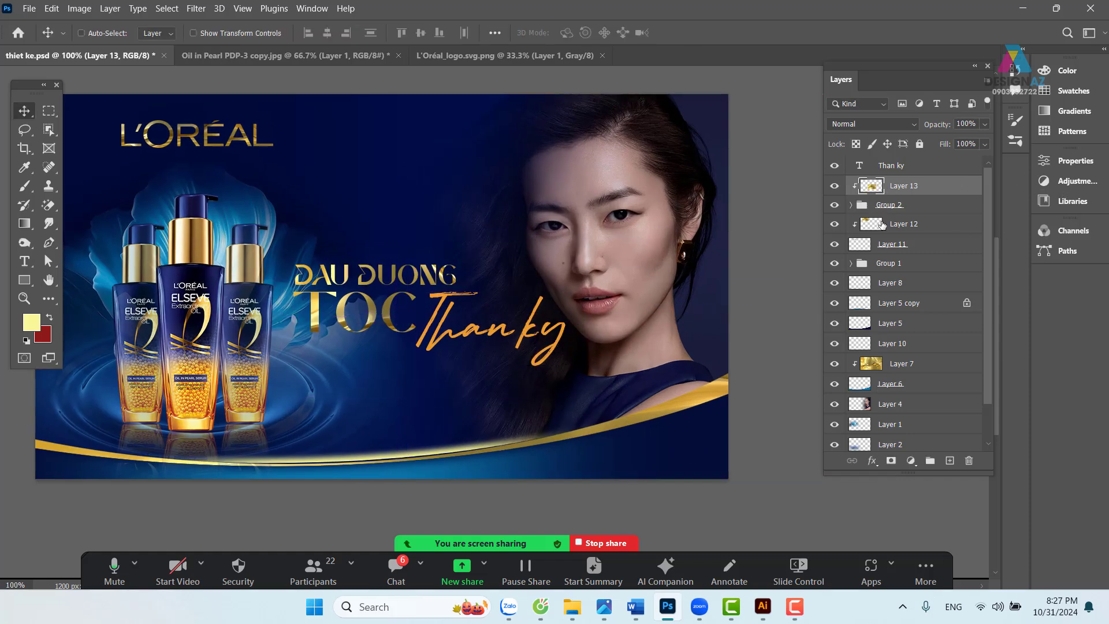
pyautogui.press('ctrl')
pyautogui.click(851, 205)
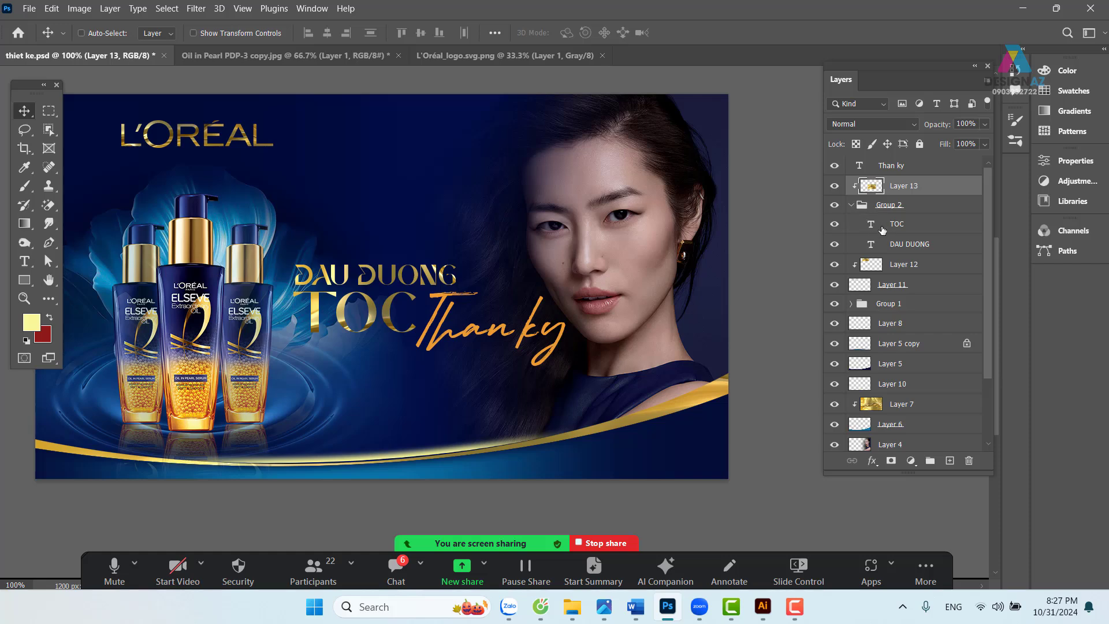
pyautogui.press('ctrl')
pyautogui.keyDown('ctrl'); pyautogui.click(871, 227); pyautogui.keyUp('ctrl')
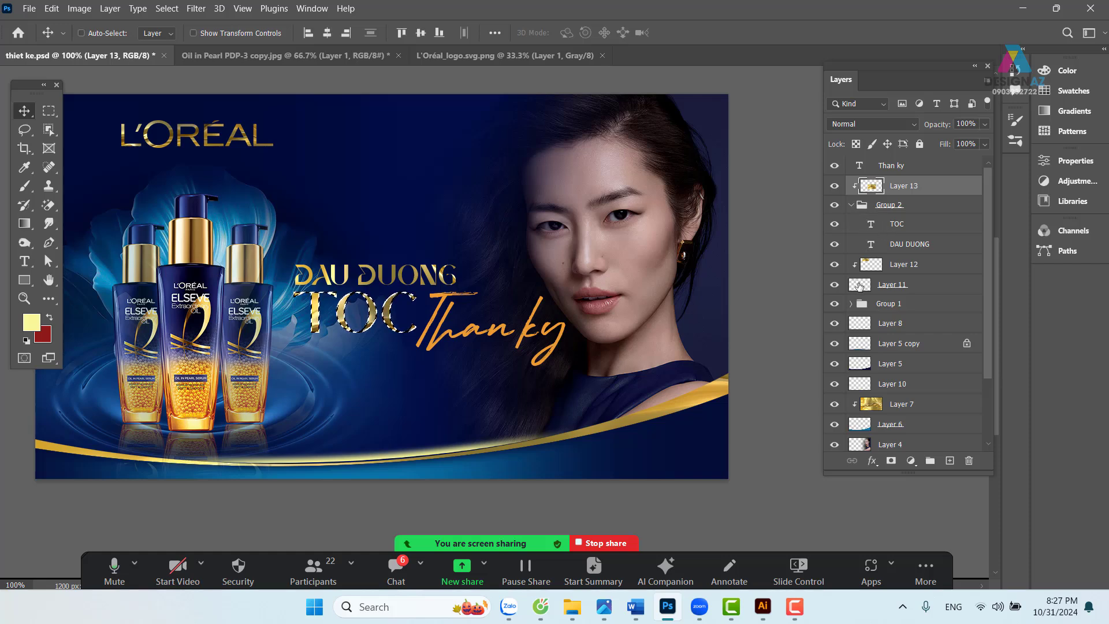
pyautogui.click(914, 271)
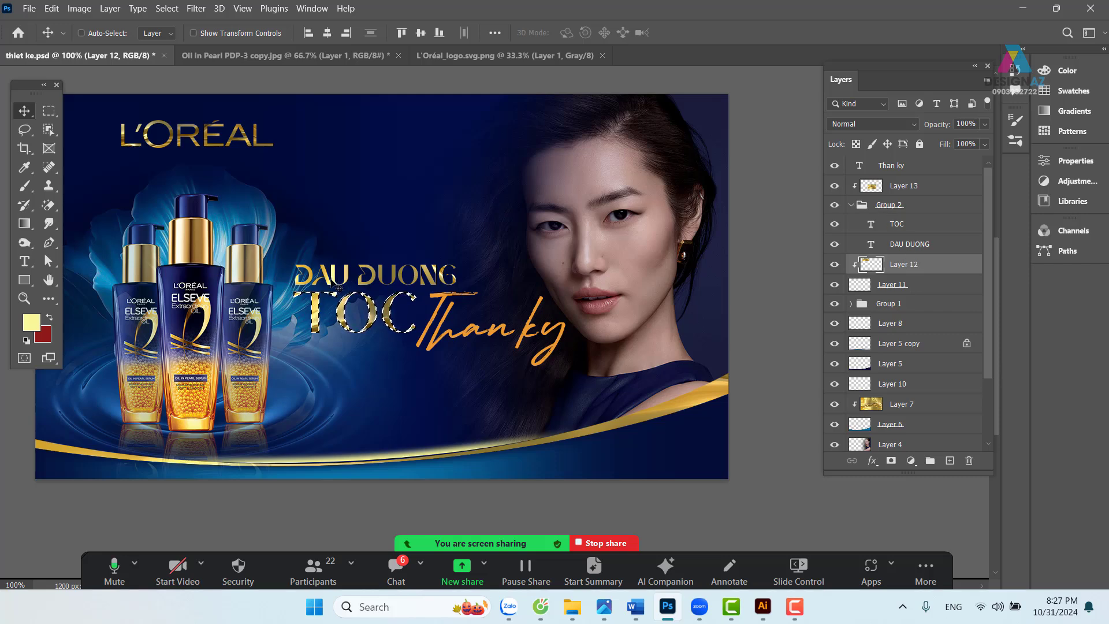
pyautogui.click(950, 460)
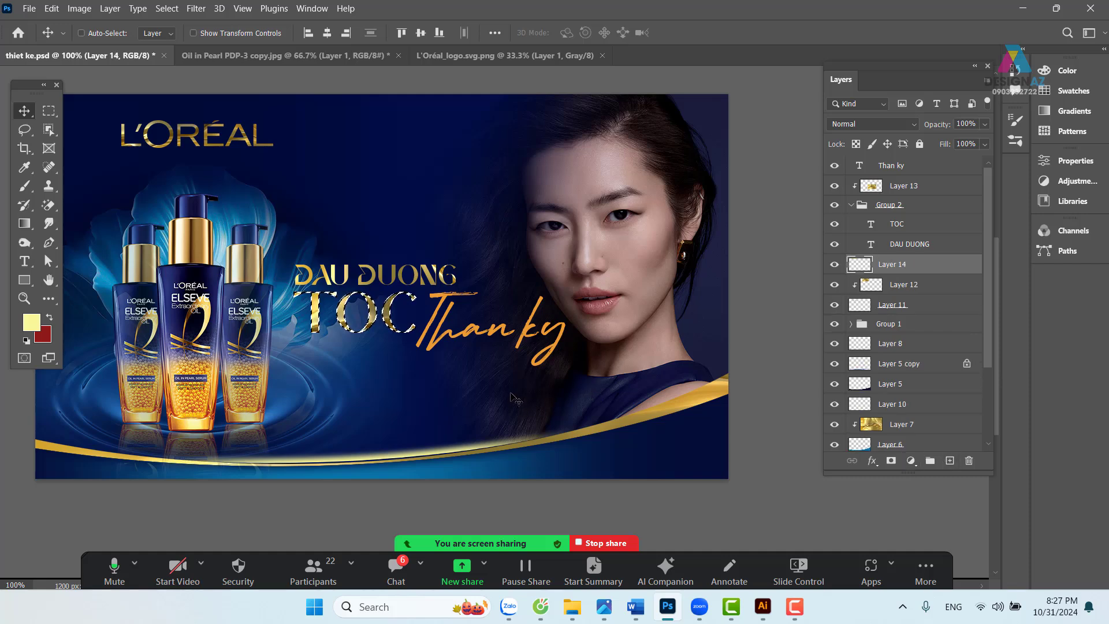
# - Sample the dark navy background colour and nudge the navy shadow left behind TOC
pyautogui.press('i')
pyautogui.click(298, 210)
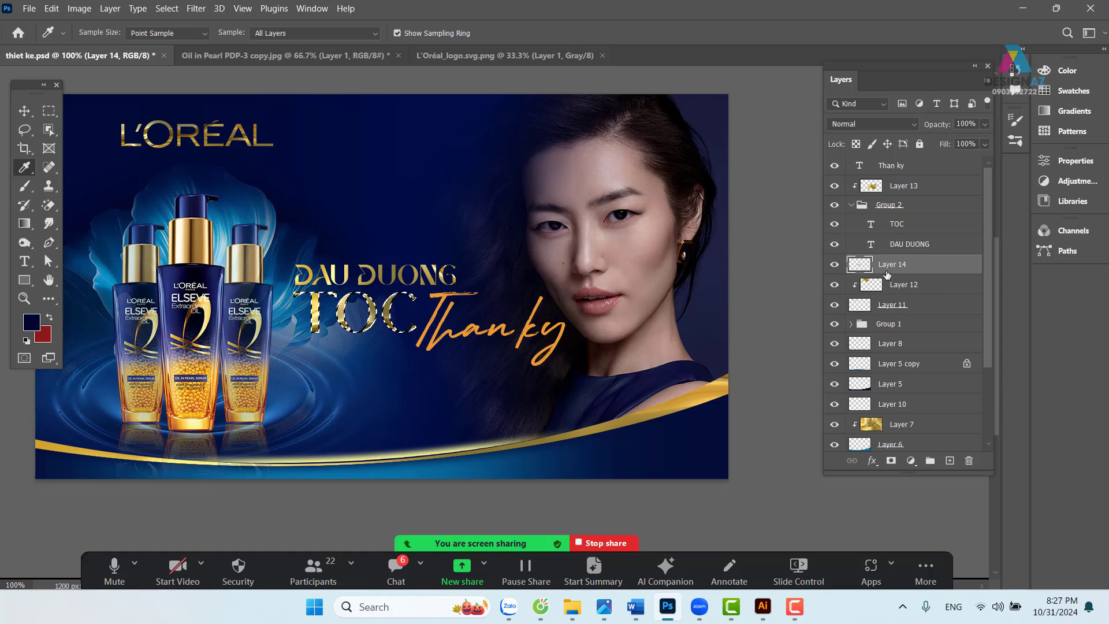
pyautogui.press('v')
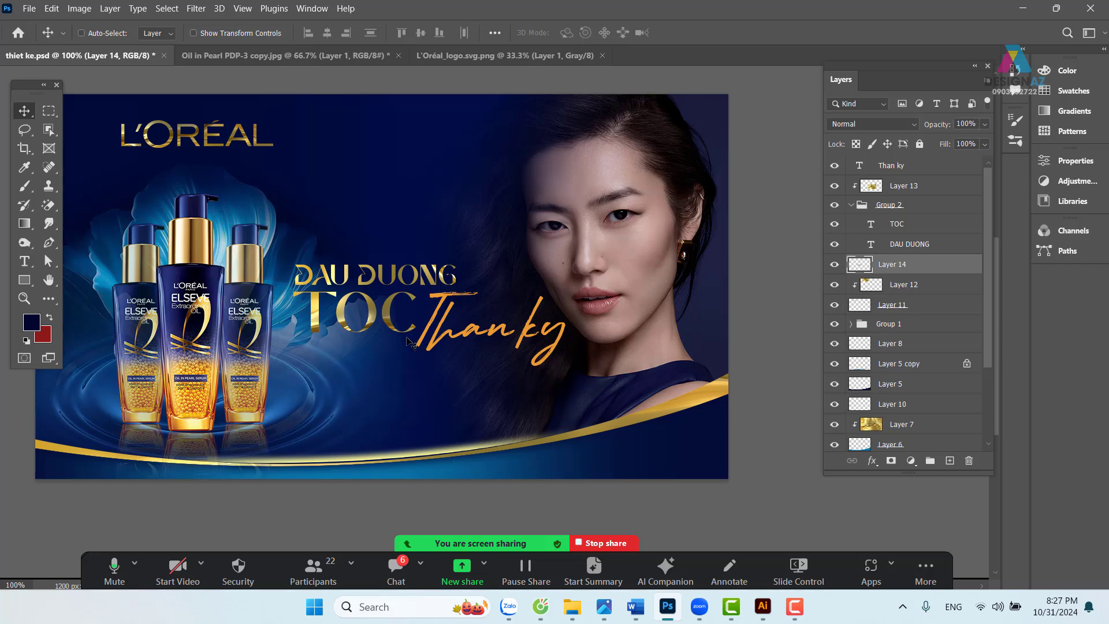
pyautogui.press('ctrl')
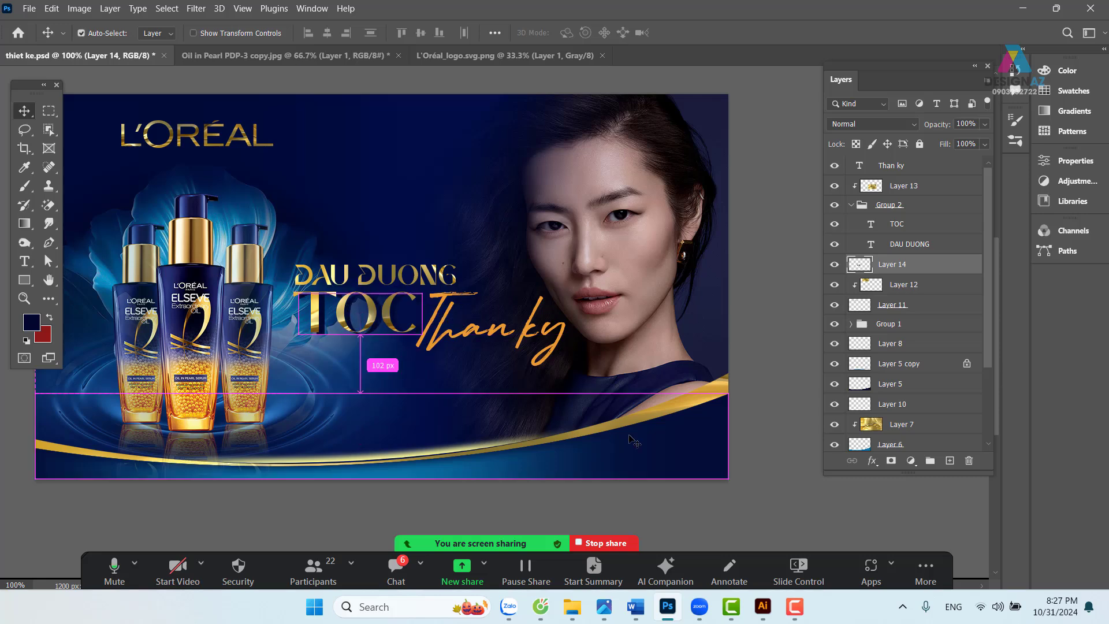
pyautogui.hotkey('ctrl', '+')
pyautogui.moveTo(396, 445); pyautogui.dragTo(502, 428)
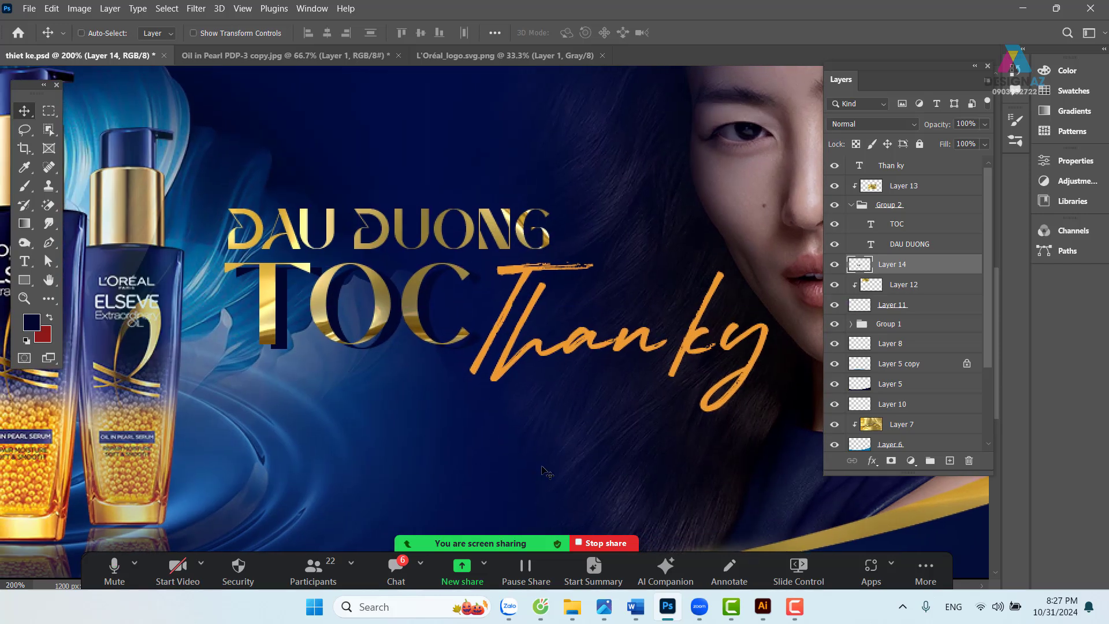
pyautogui.press('Left')
pyautogui.press('Left')
pyautogui.press('Left')
pyautogui.press('Left')
pyautogui.press('Left')
pyautogui.press('Left')
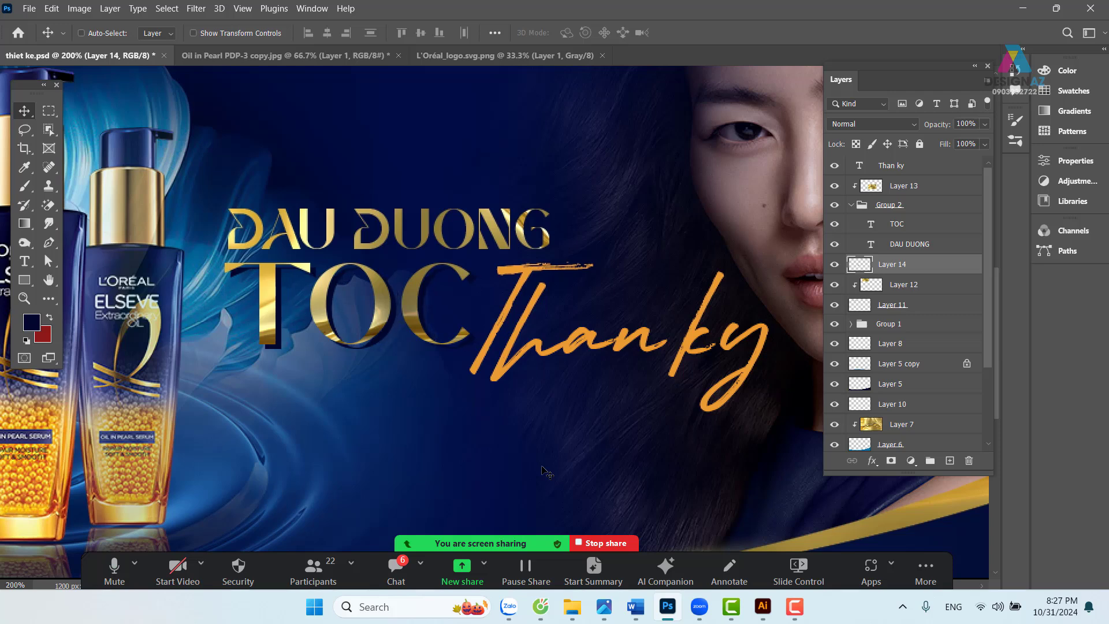
pyautogui.press('Left')
pyautogui.press('Left')
# - Blur the navy shadow with a 3.2-pixel Gaussian Blur and shift it by a pixel
pyautogui.click(202, 10)
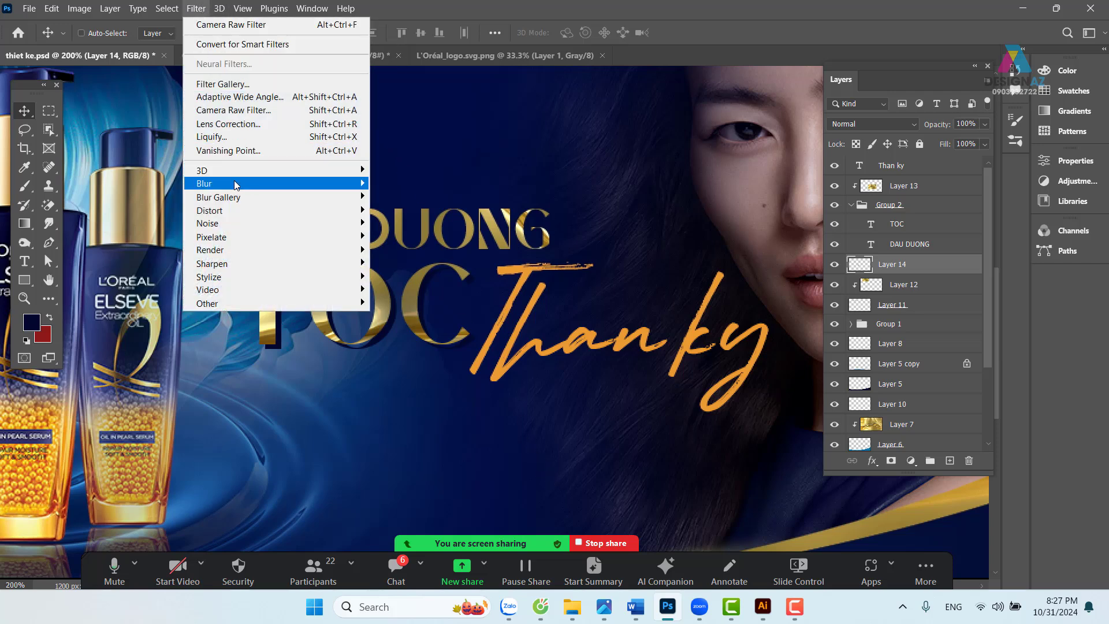
pyautogui.moveTo(302, 183)
pyautogui.click(408, 237)
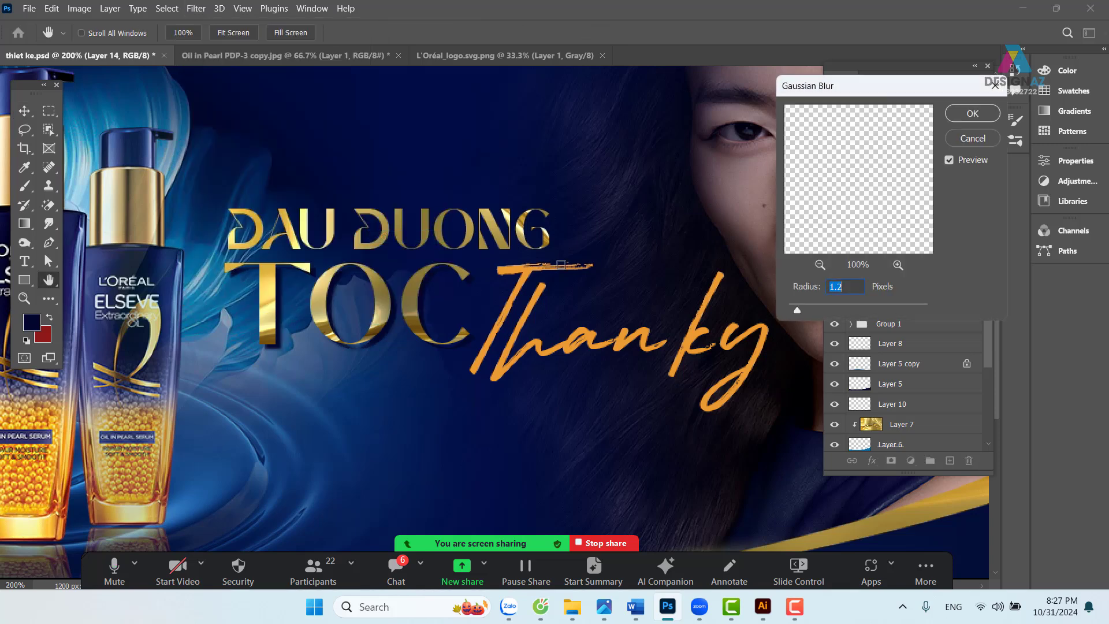
pyautogui.moveTo(809, 307); pyautogui.dragTo(813, 307)
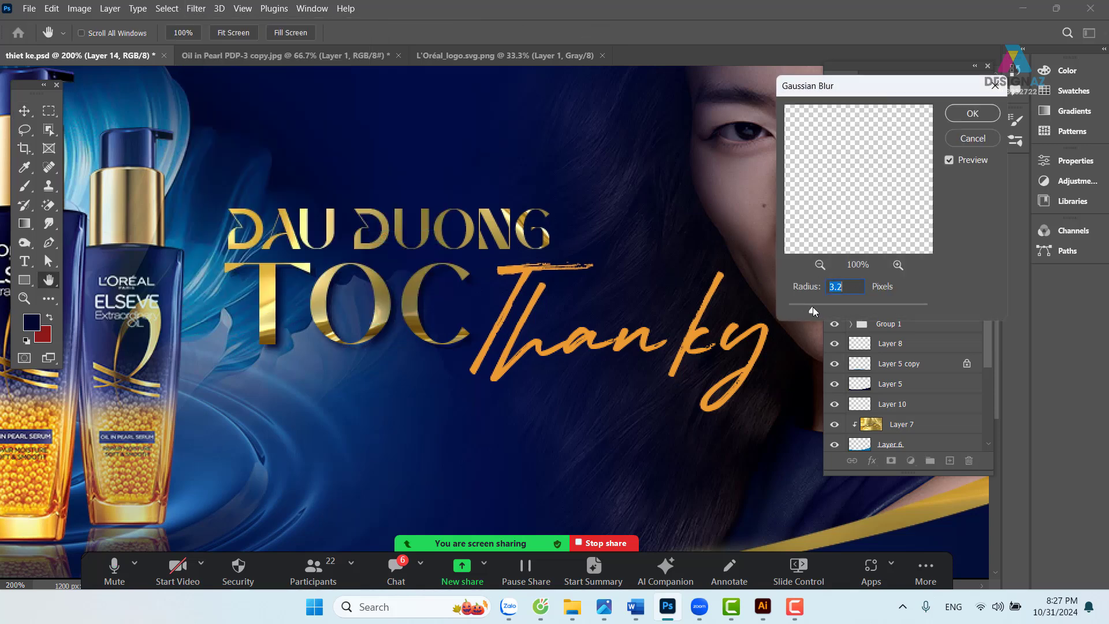
pyautogui.click(972, 115)
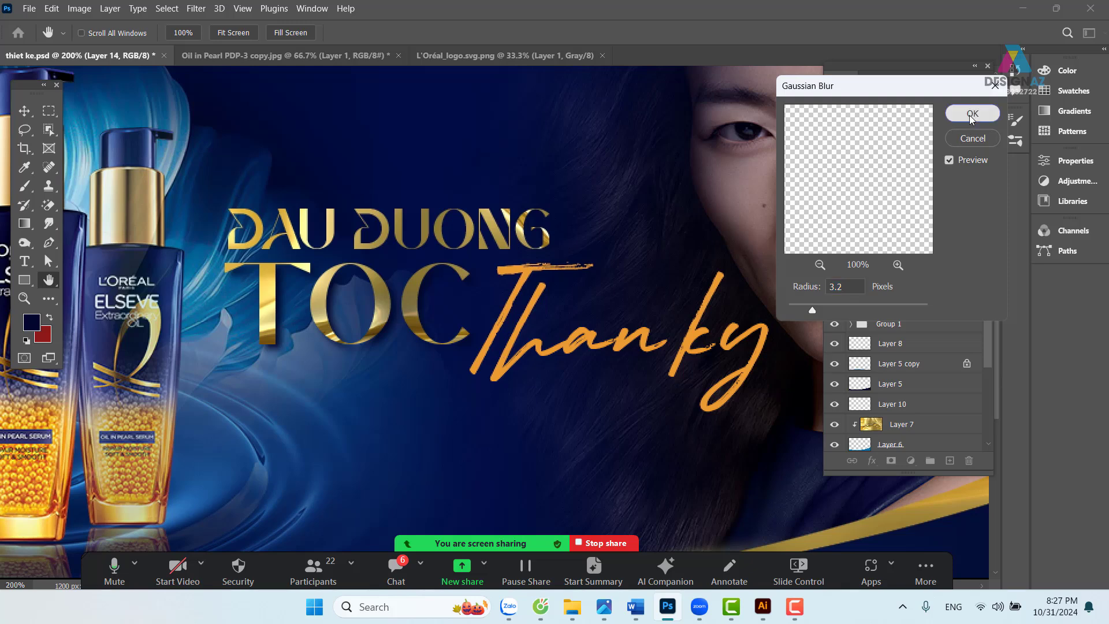
pyautogui.moveTo(391, 343); pyautogui.dragTo(395, 344)
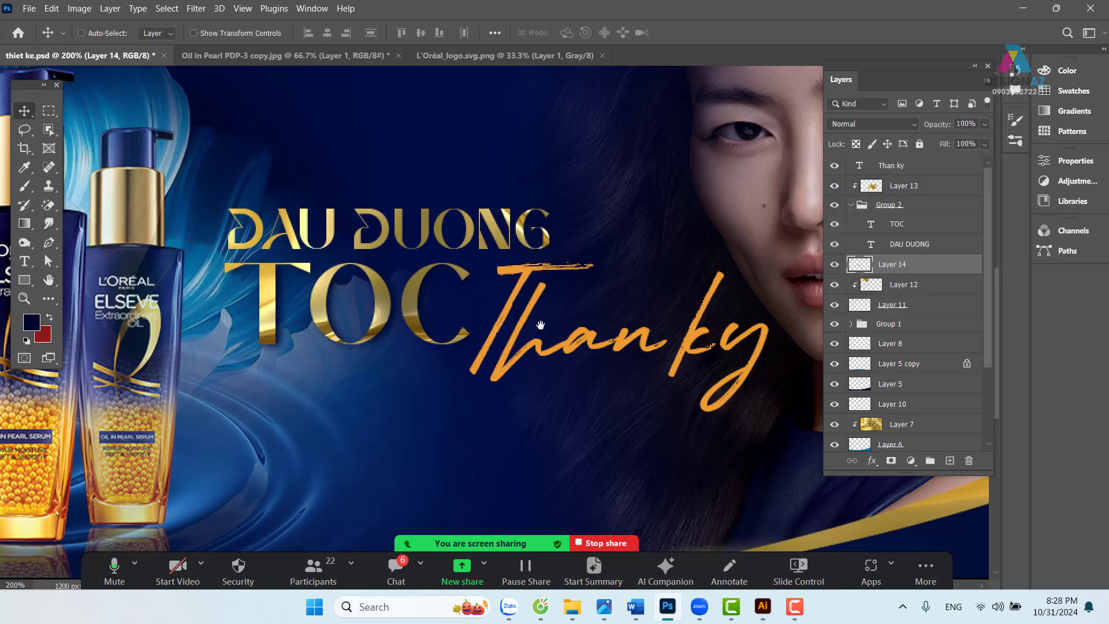
# - Load the DAU DUONG letters as a selection, add a new layer above Layer 14, then deselect
pyautogui.scroll(2, 520, 309)
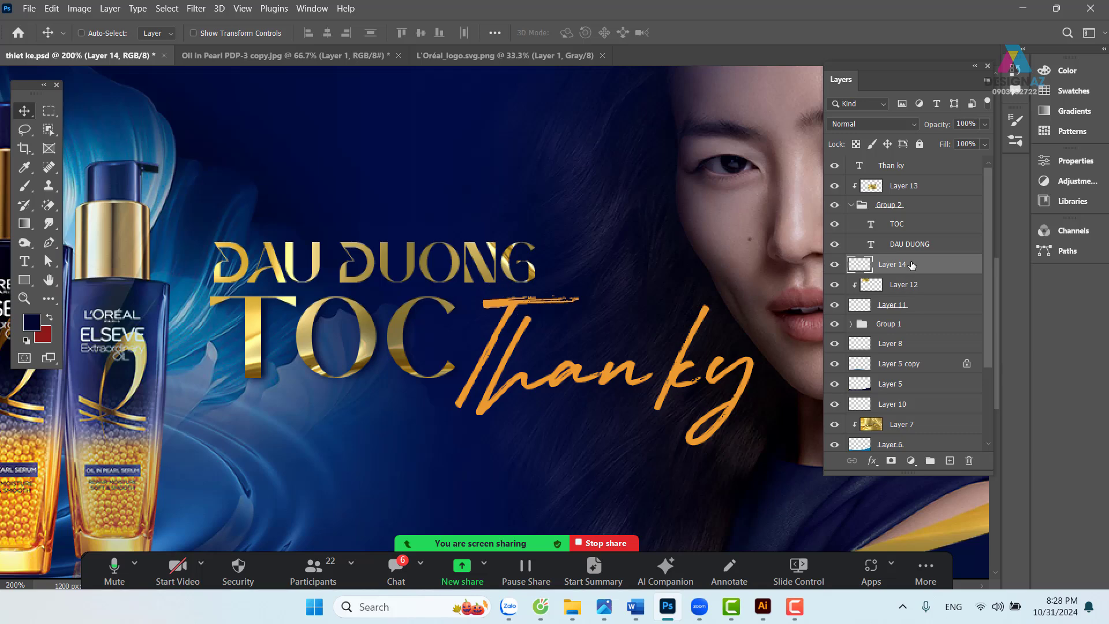
pyautogui.keyDown('ctrl'); pyautogui.click(872, 245); pyautogui.keyUp('ctrl')
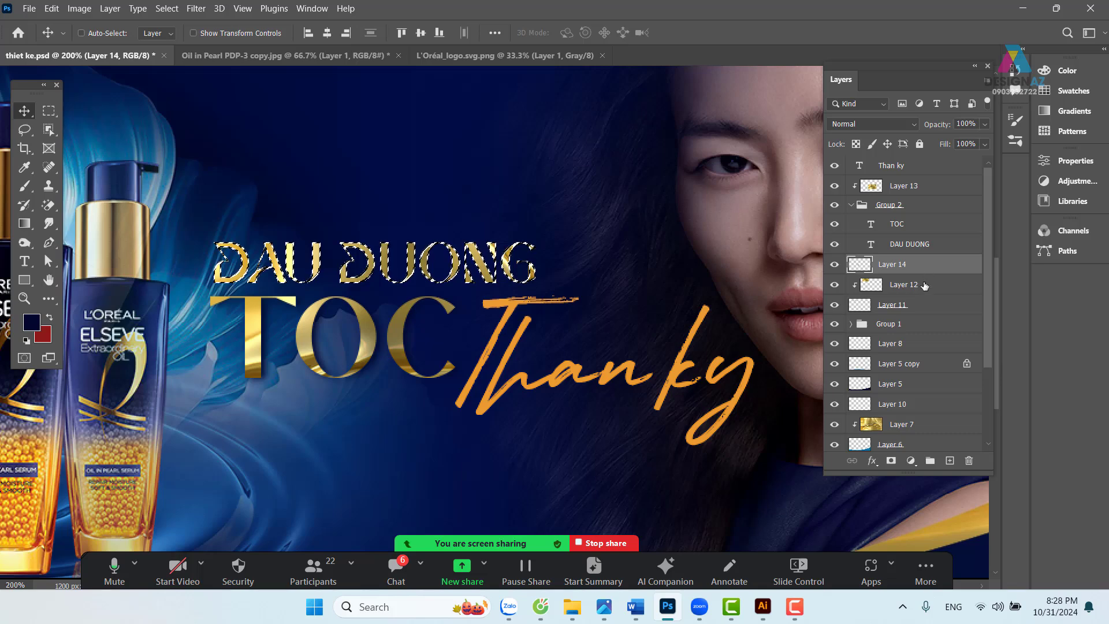
pyautogui.hotkey('ctrl', 'shift', 'alt', 'n')
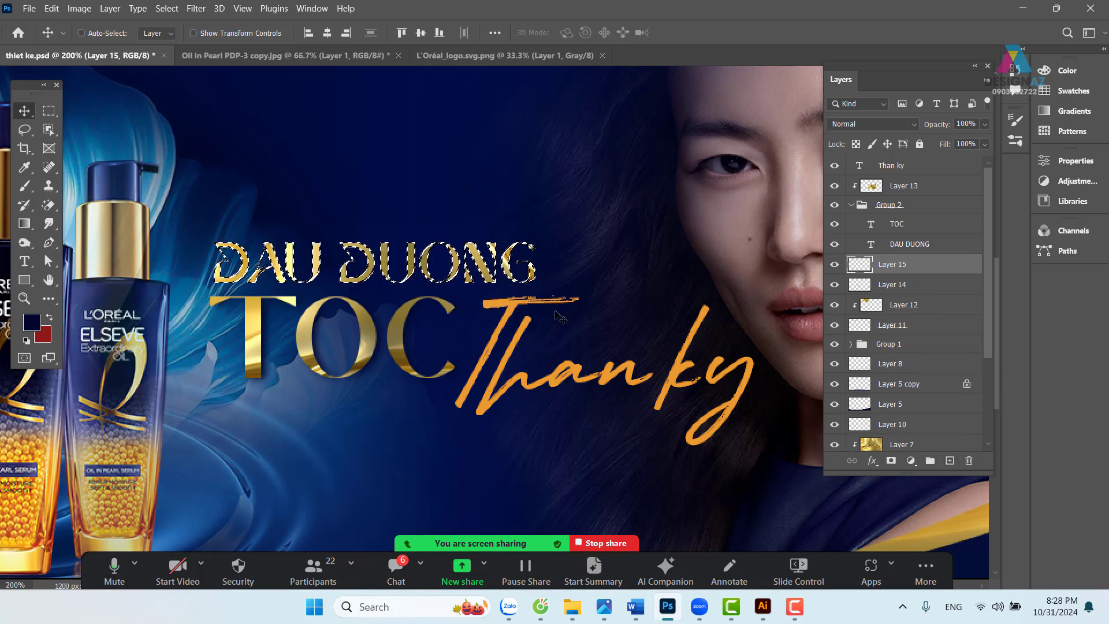
pyautogui.hotkey('ctrl', 'd')
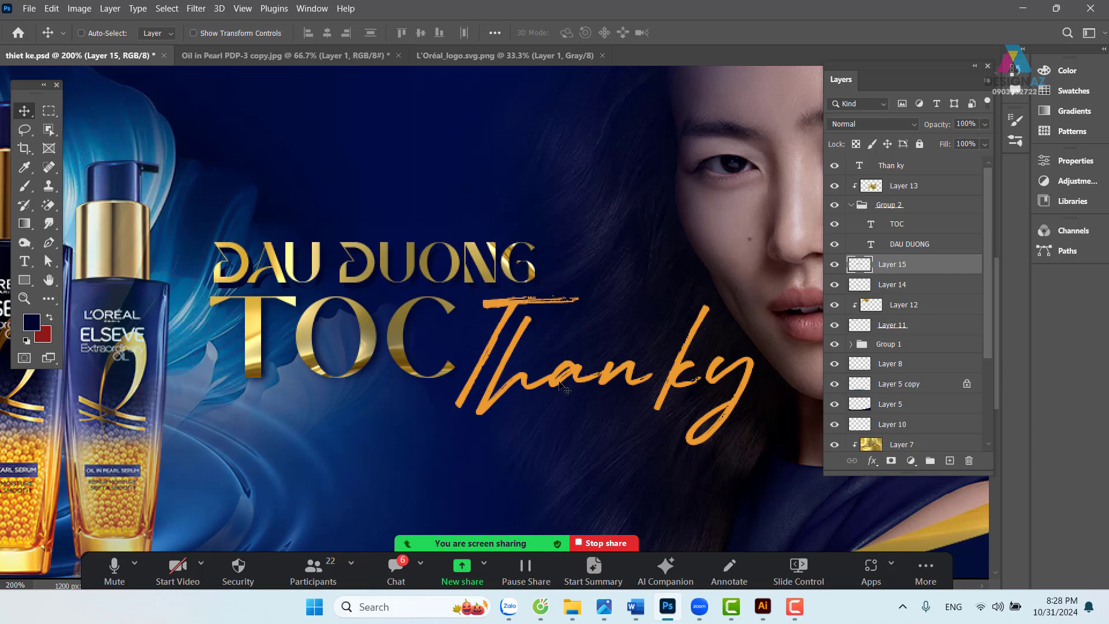
# - Apply the same 3.2-pixel Gaussian Blur to the new Layer 15
pyautogui.click(196, 8)
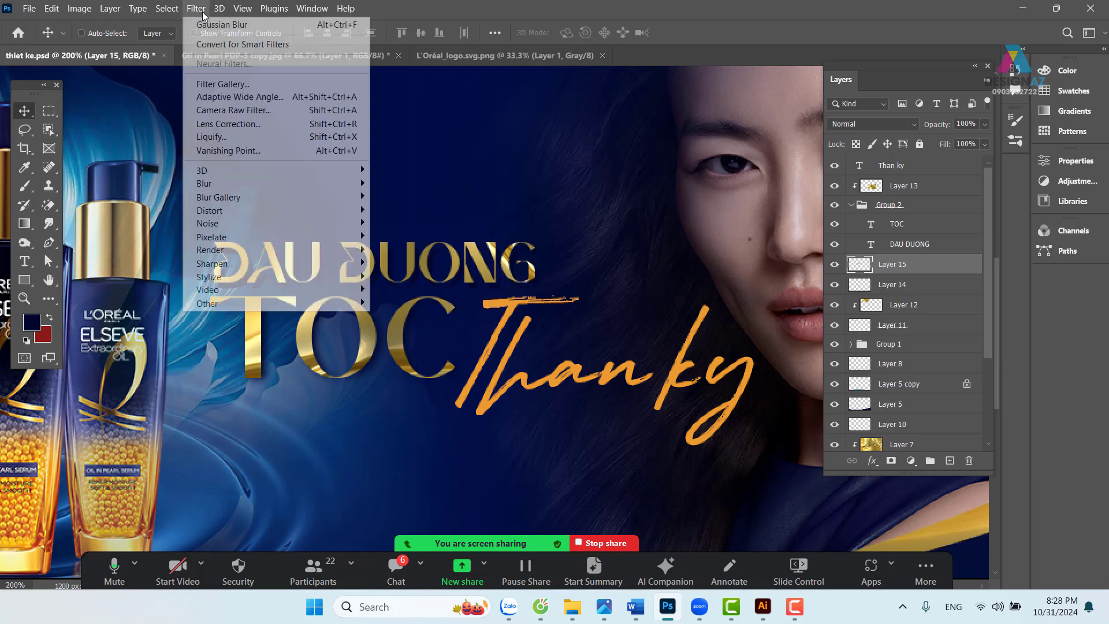
pyautogui.moveTo(240, 182)
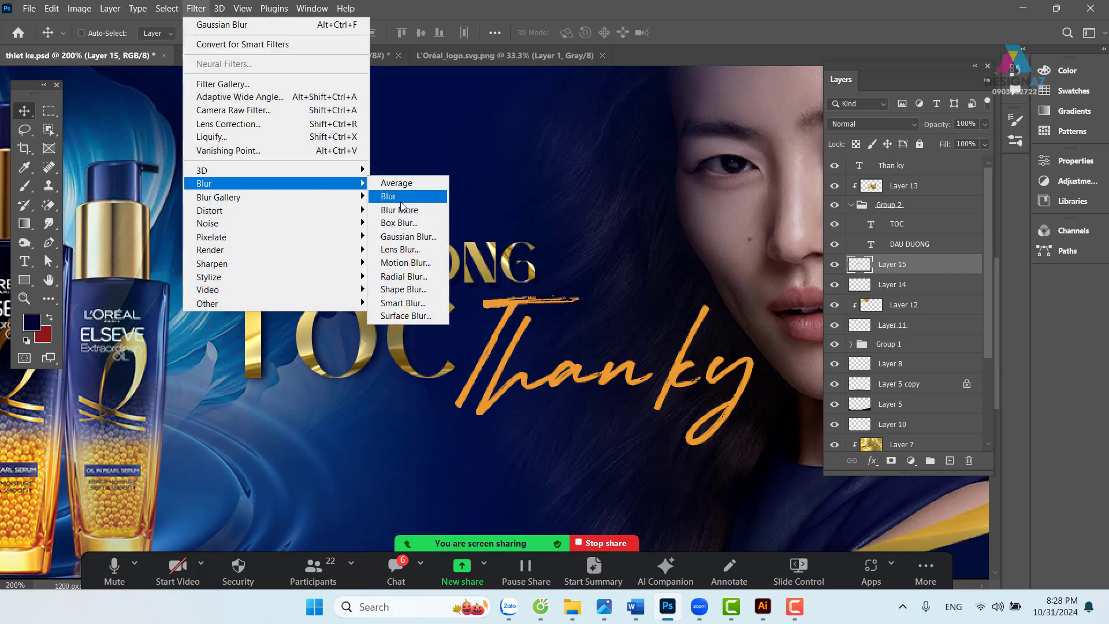
pyautogui.click(408, 236)
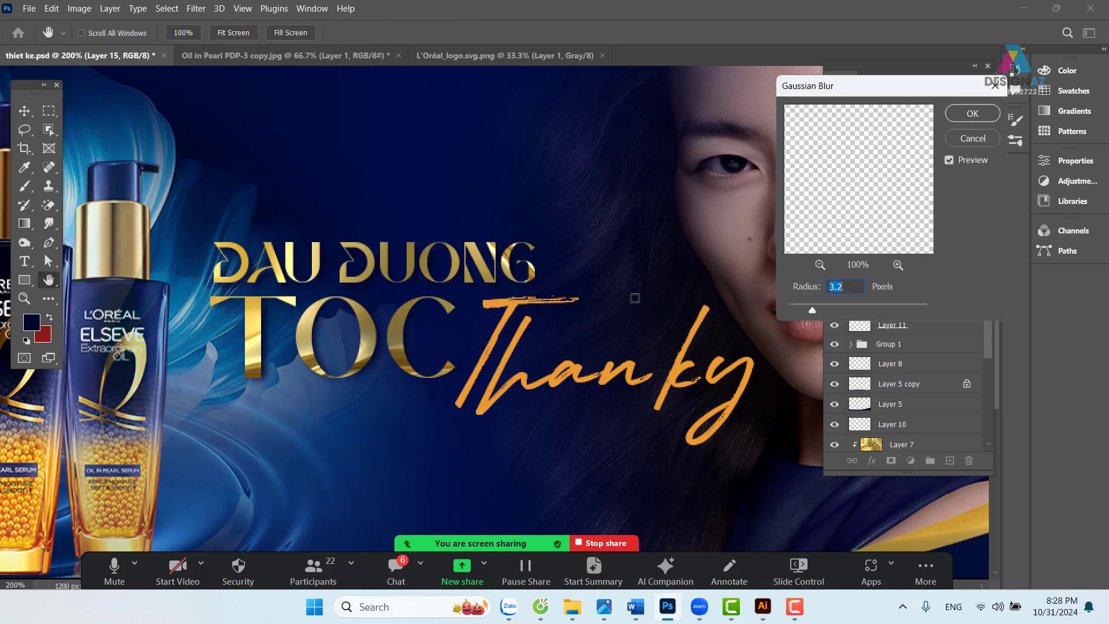
pyautogui.click(973, 113)
# - Move the model photo (Layer 4) about 20 px to the right
pyautogui.hotkey('ctrl', '1')
pyautogui.hotkey('ctrl', '-')
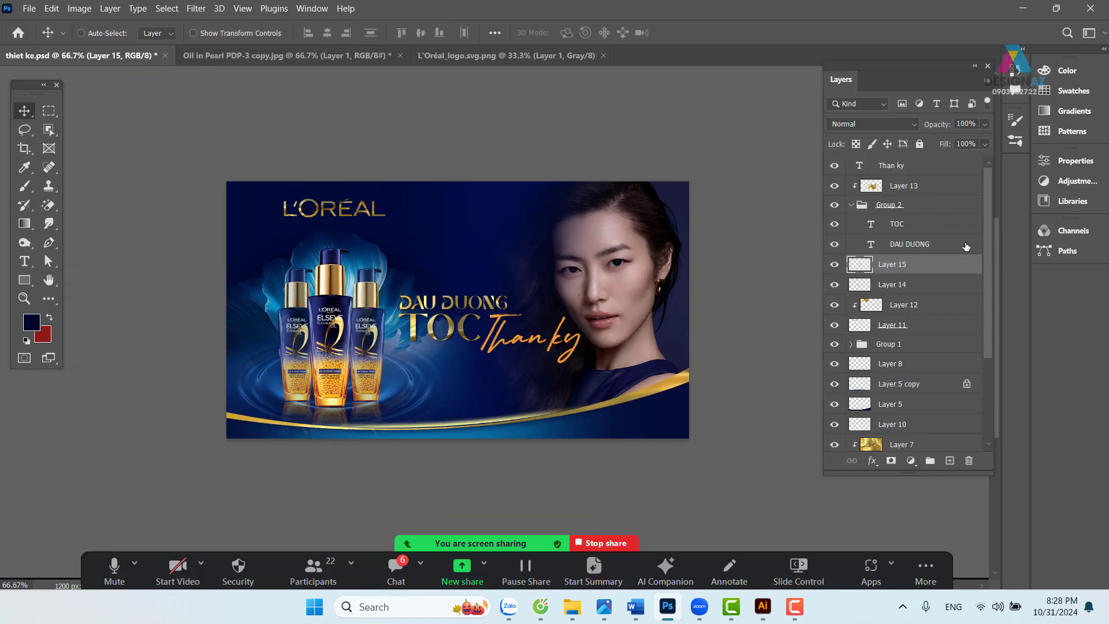
pyautogui.moveTo(568, 353); pyautogui.dragTo(535, 339)
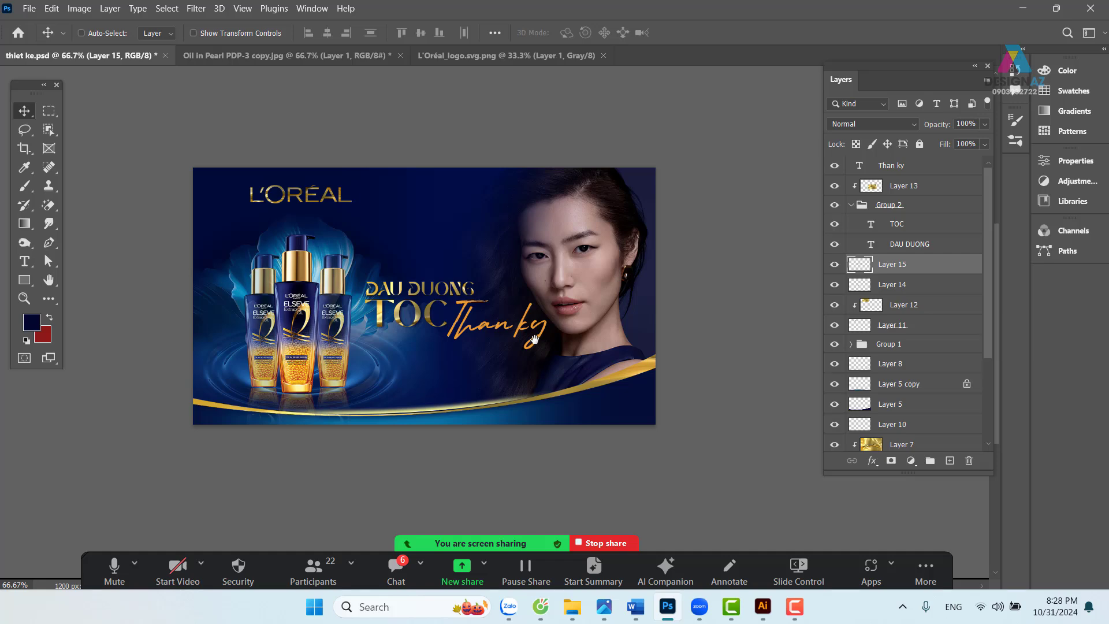
pyautogui.hotkey('ctrl', '1')
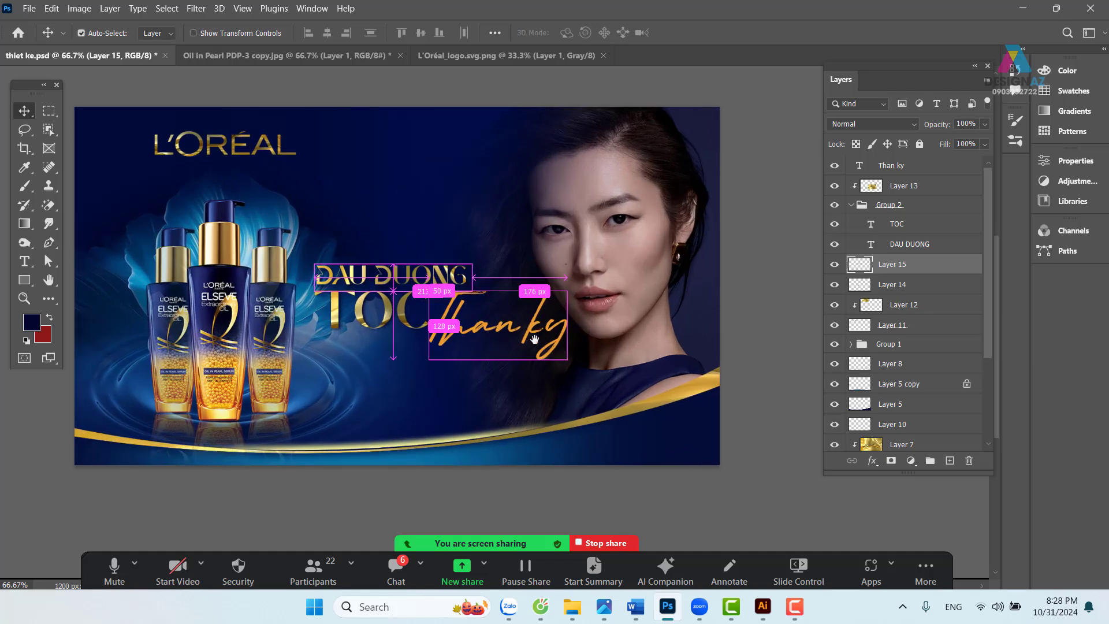
pyautogui.moveTo(268, 371); pyautogui.dragTo(340, 350)
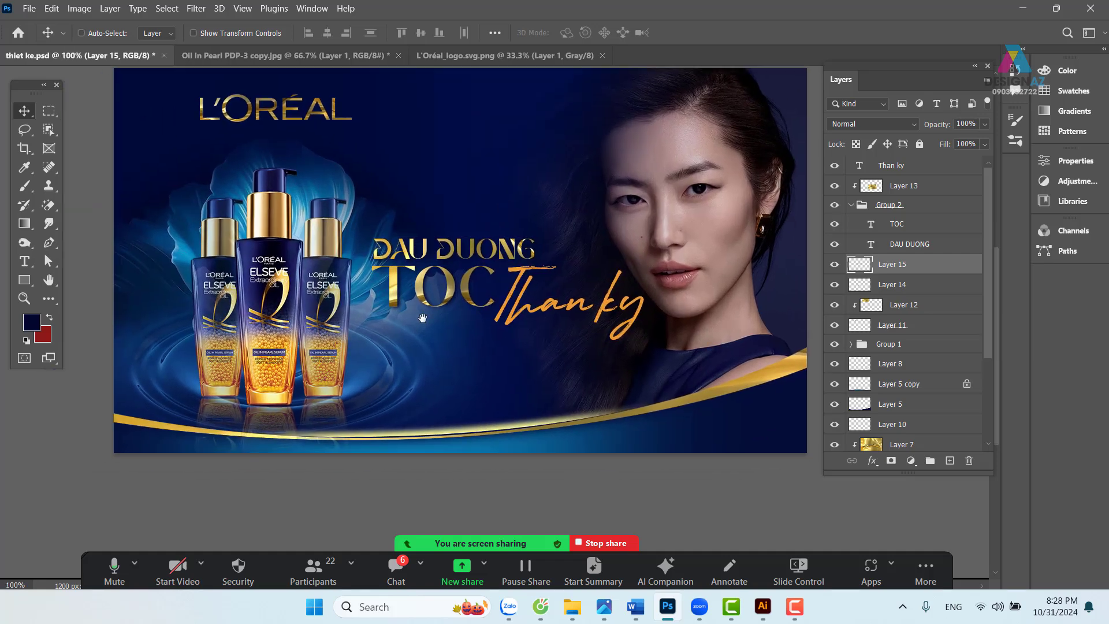
pyautogui.moveTo(422, 318); pyautogui.dragTo(392, 319)
pyautogui.rightClick(696, 208)
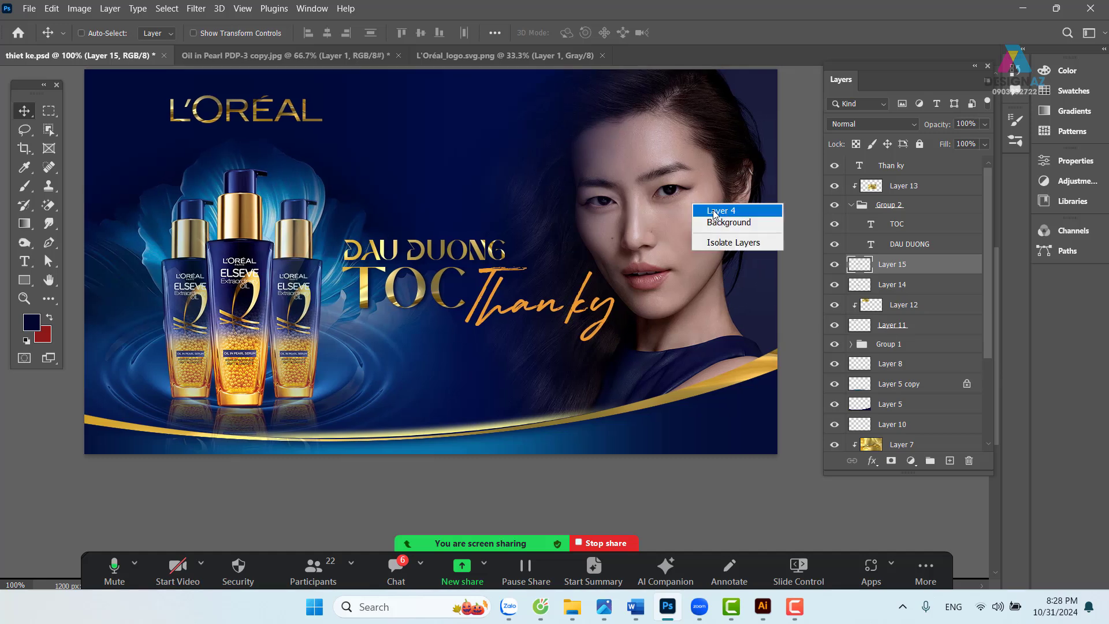
pyautogui.click(692, 214)
pyautogui.rightClick(687, 213)
pyautogui.click(702, 212)
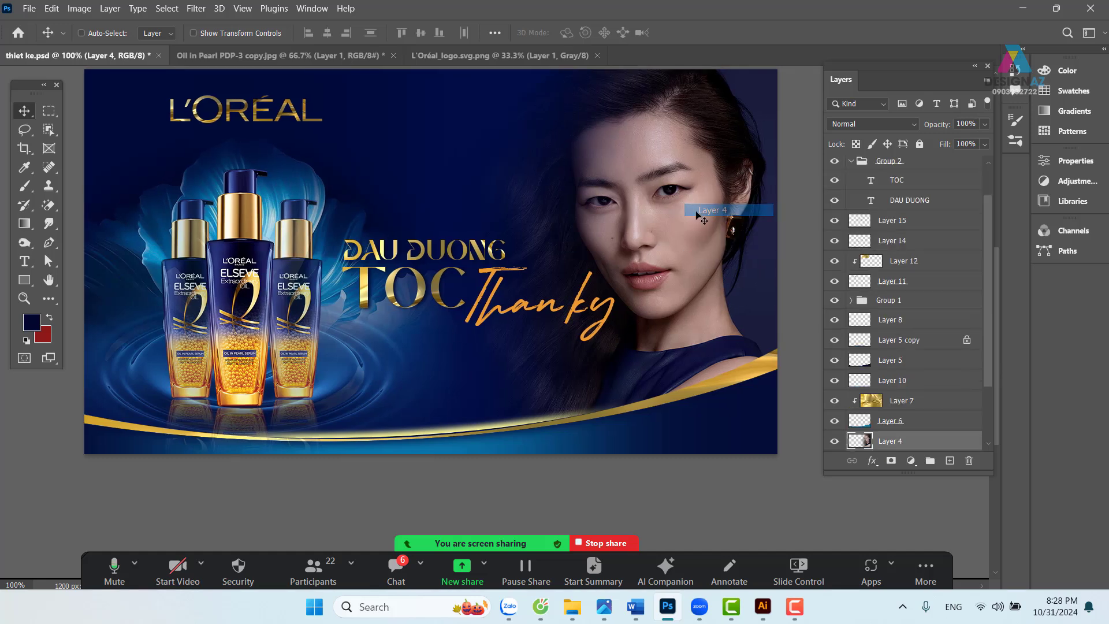
pyautogui.moveTo(674, 221); pyautogui.dragTo(700, 220)
pyautogui.moveTo(645, 252); pyautogui.dragTo(644, 255)
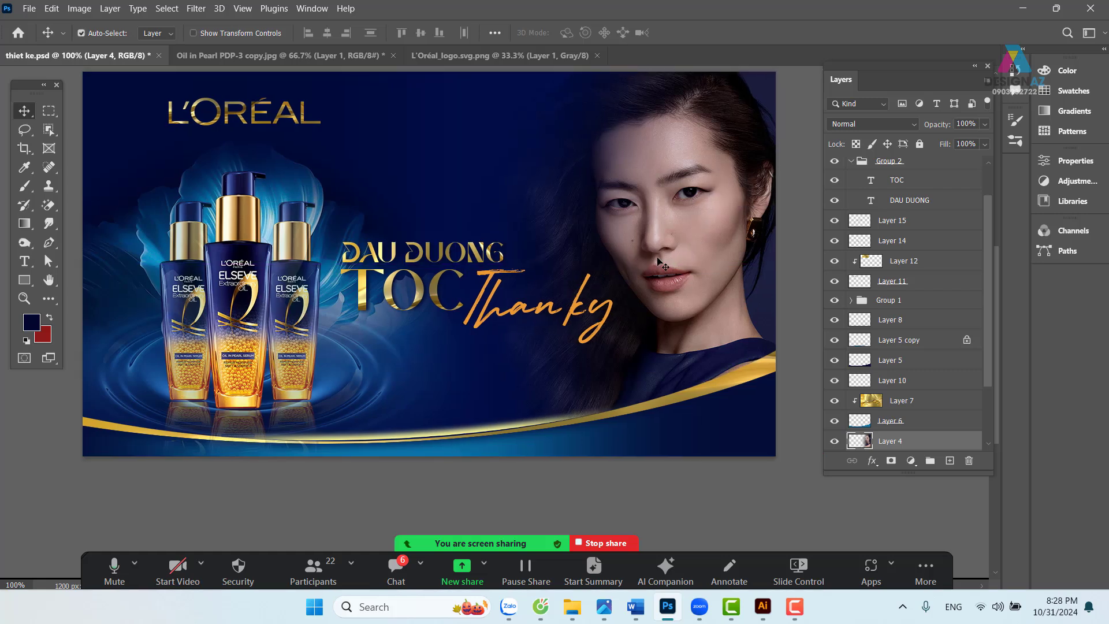
# - Move the bottle group (Group 1) about 22 px left
pyautogui.hscroll(-4, 333, 270)
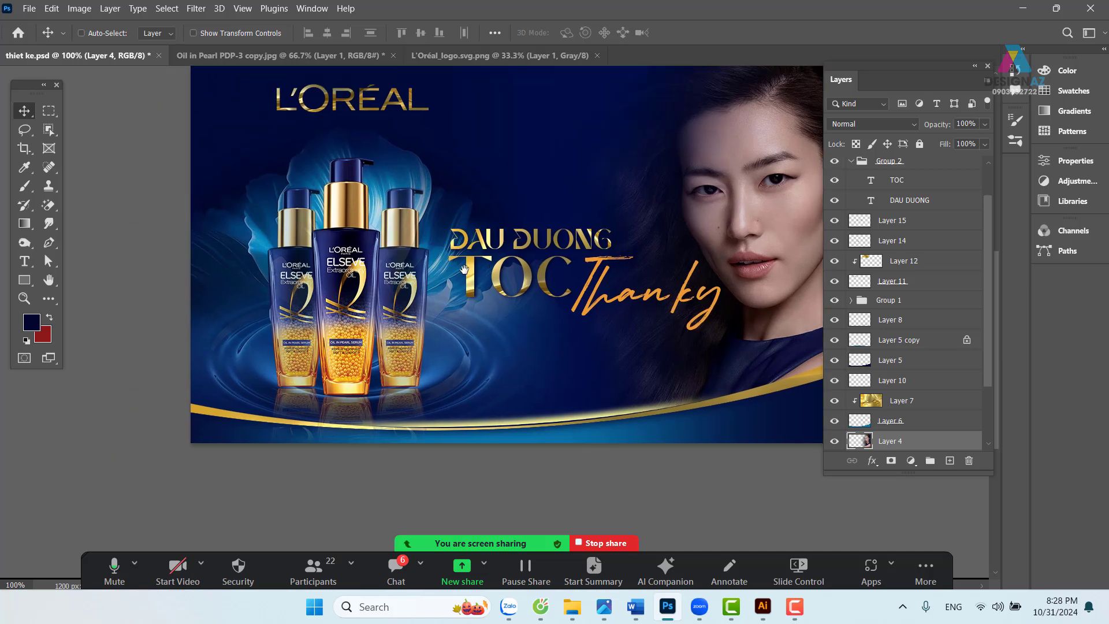
pyautogui.rightClick(338, 211)
pyautogui.click(365, 218)
pyautogui.moveTo(354, 234); pyautogui.dragTo(341, 234)
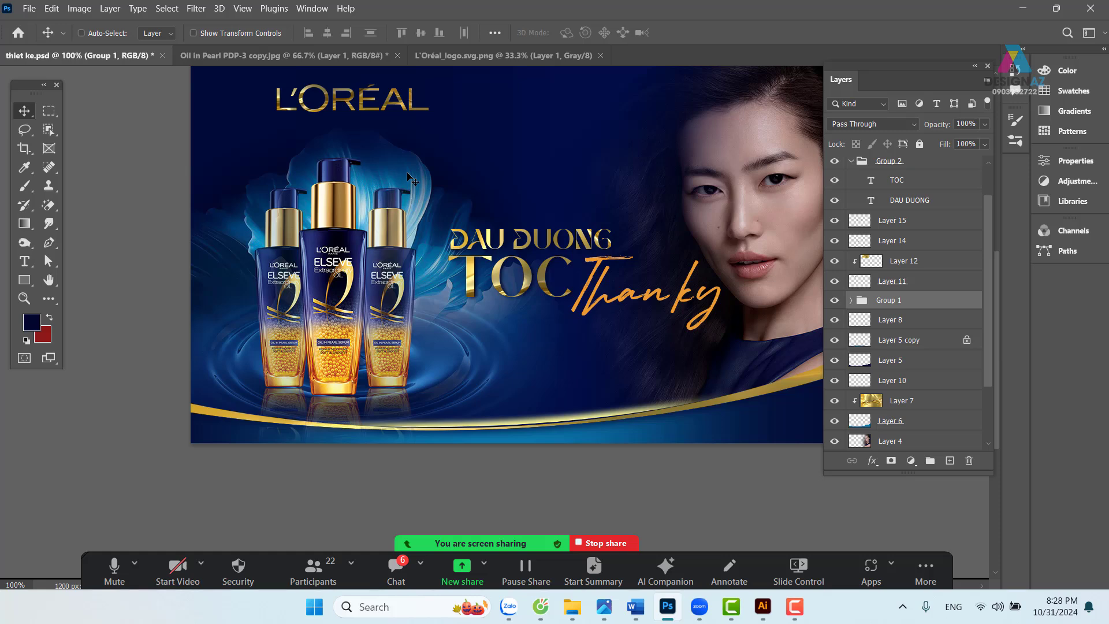
# - Reposition the blue swirl background layers, Layer 1 and Layer 2, slightly left
pyautogui.rightClick(407, 175)
pyautogui.click(428, 188)
pyautogui.moveTo(429, 187); pyautogui.dragTo(417, 194)
pyautogui.rightClick(452, 383)
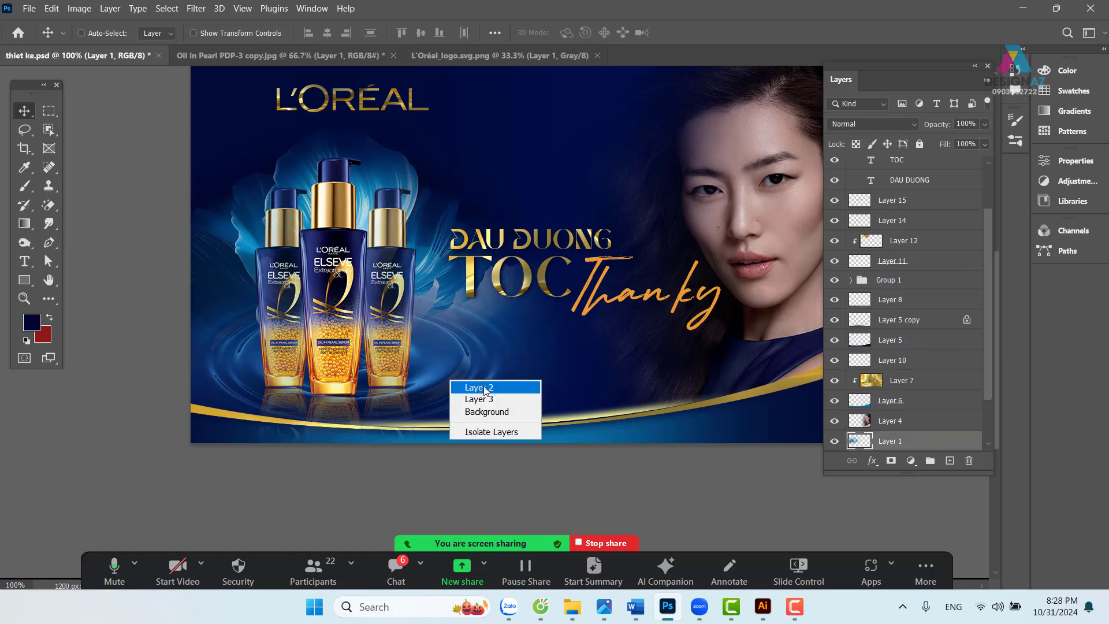
pyautogui.click(469, 389)
pyautogui.moveTo(451, 390); pyautogui.dragTo(439, 390)
# - Move the headline group (Group 2) about 16 px left toward the bottles
pyautogui.moveTo(565, 367); pyautogui.dragTo(452, 372)
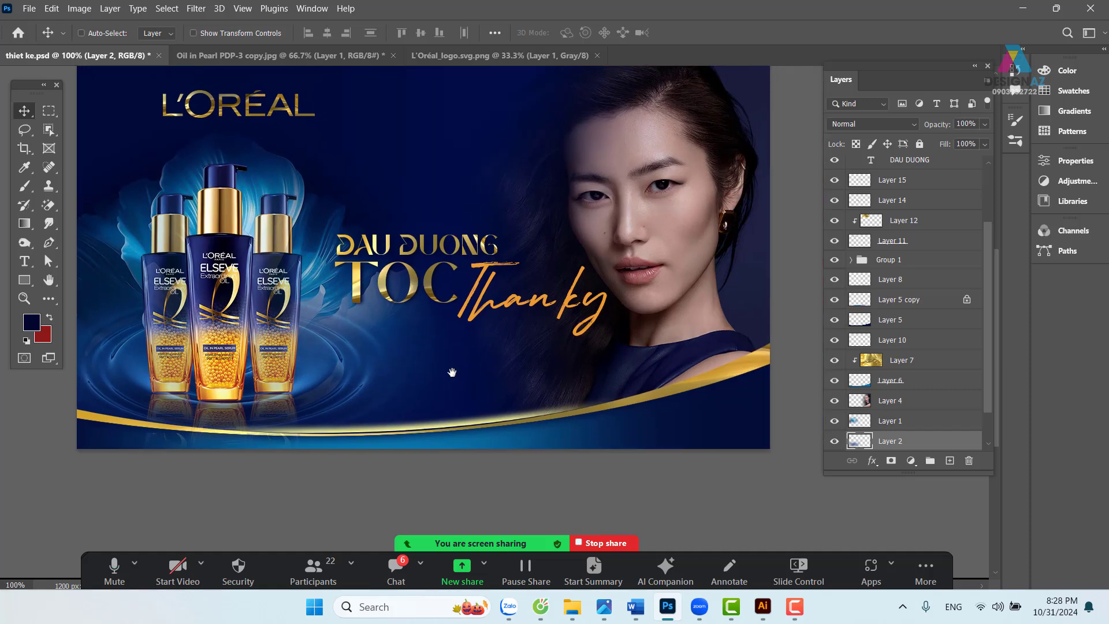
pyautogui.rightClick(427, 245)
pyautogui.click(448, 249)
pyautogui.moveTo(446, 254); pyautogui.dragTo(431, 252)
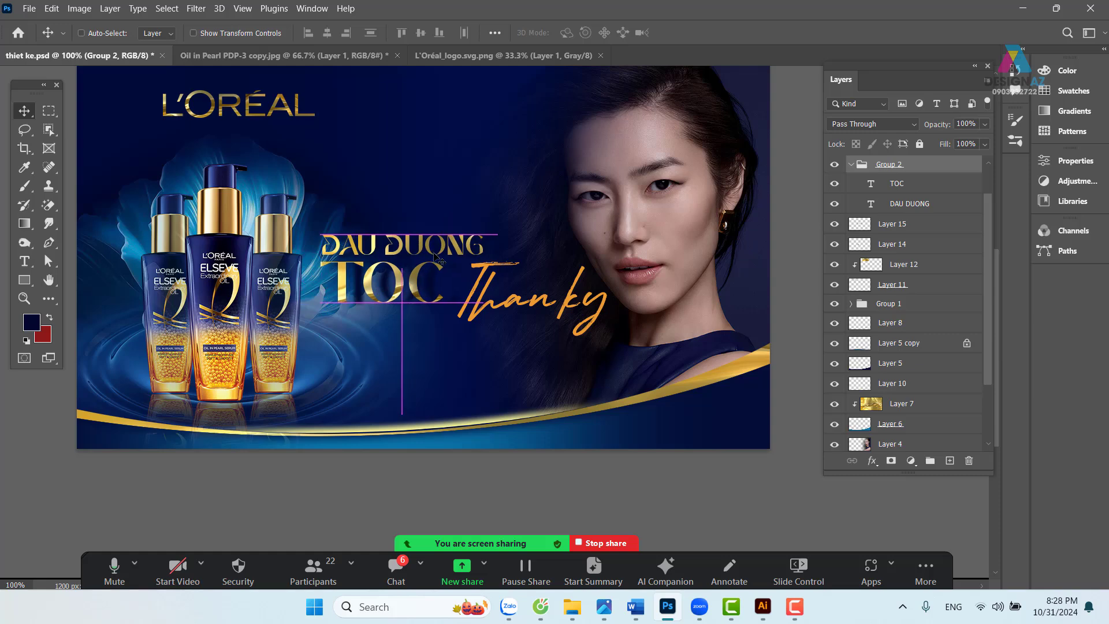
# - Shift the gold sheen texture (Layer 13) across the TOC letters
pyautogui.rightClick(430, 284)
pyautogui.click(441, 292)
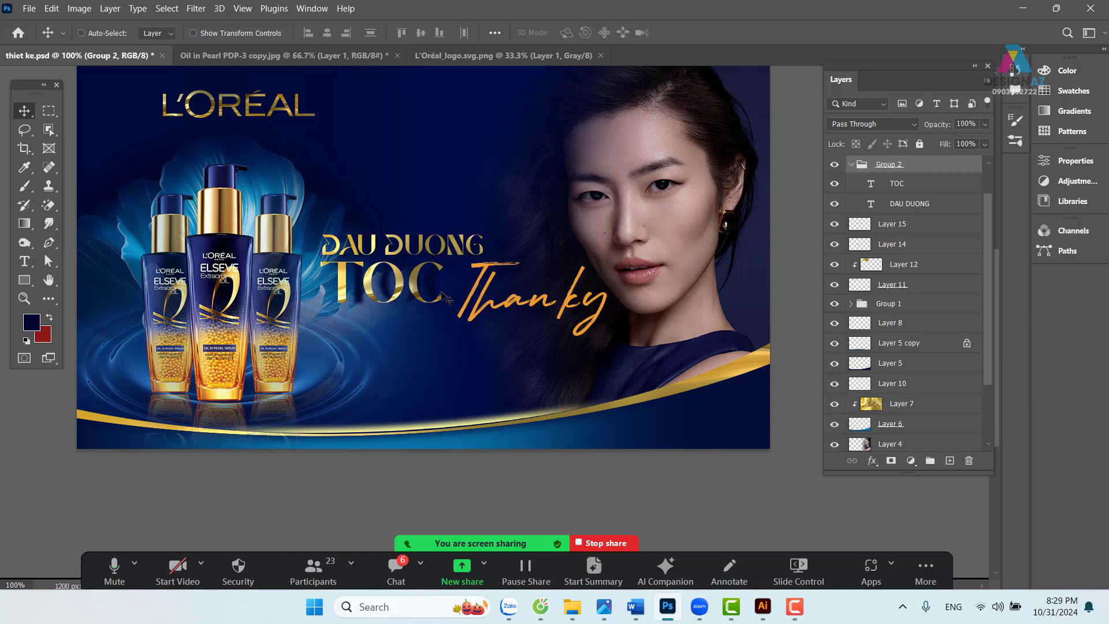
pyautogui.rightClick(435, 289)
pyautogui.click(453, 303)
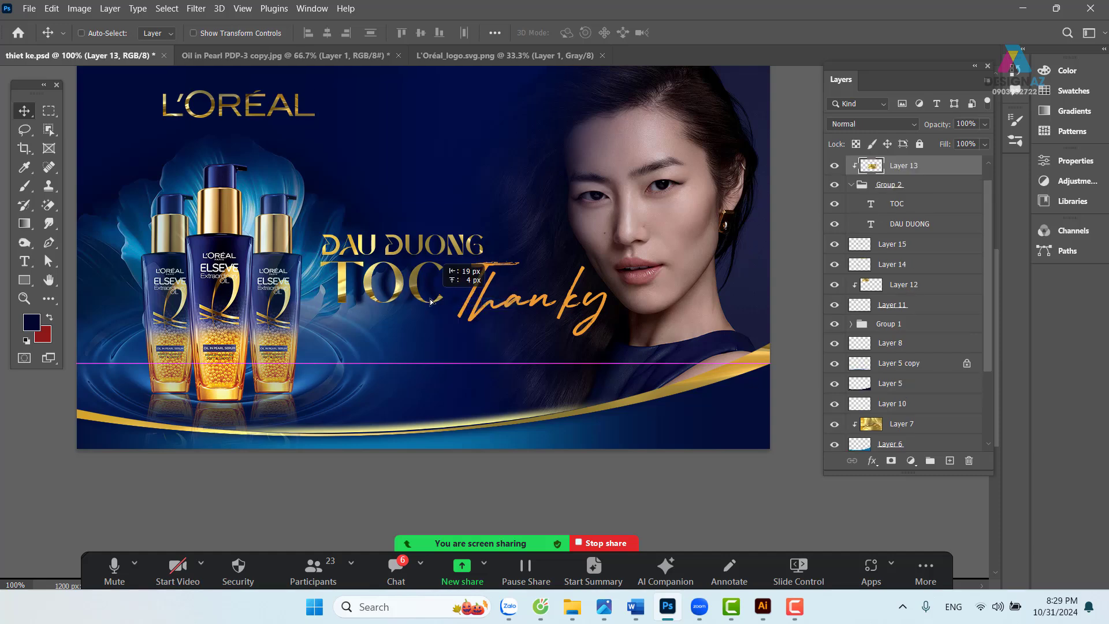
pyautogui.moveTo(442, 310); pyautogui.dragTo(445, 298)
# - Reposition Layer 14 and Layer 15 behind the DAU DUONG TOC headline
pyautogui.rightClick(431, 292)
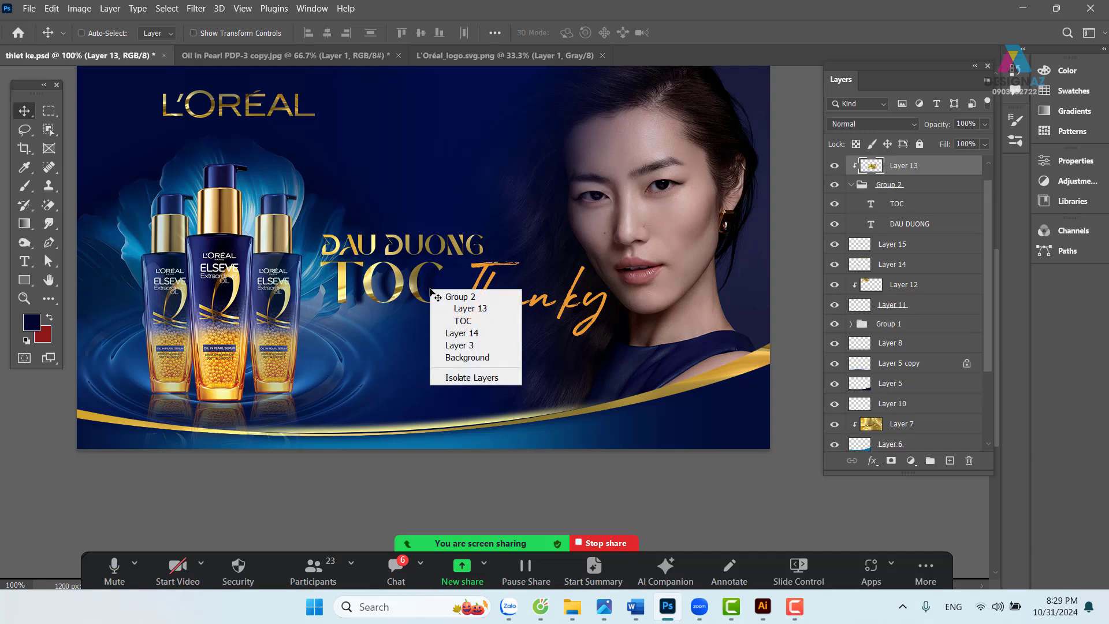
pyautogui.click(461, 332)
pyautogui.moveTo(444, 308); pyautogui.dragTo(428, 306)
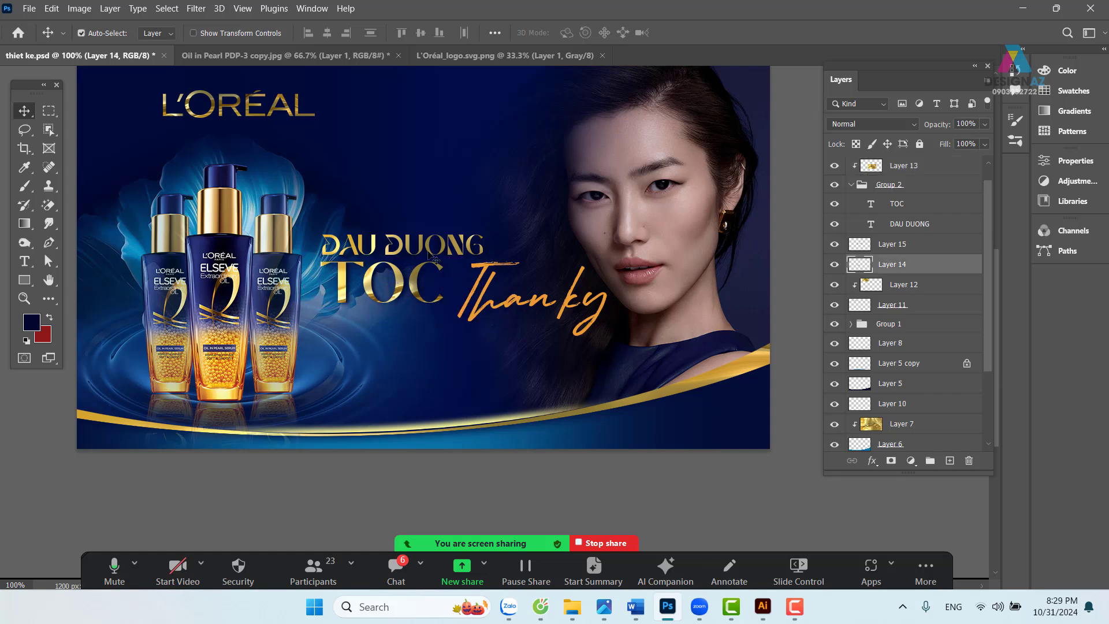
pyautogui.hotkey('ctrl', '+')
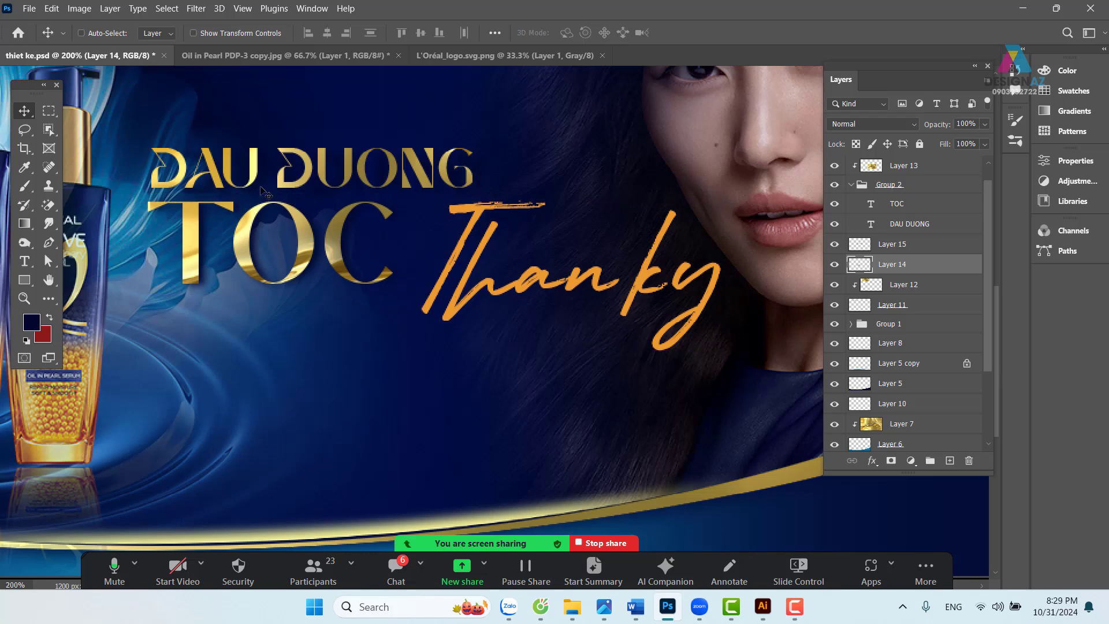
pyautogui.rightClick(265, 191)
pyautogui.click(322, 220)
pyautogui.moveTo(279, 189)
pyautogui.mouseDown()
pyautogui.moveTo(298, 199)
pyautogui.moveTo(273, 202)
pyautogui.mouseUp()
pyautogui.press('ctrl')
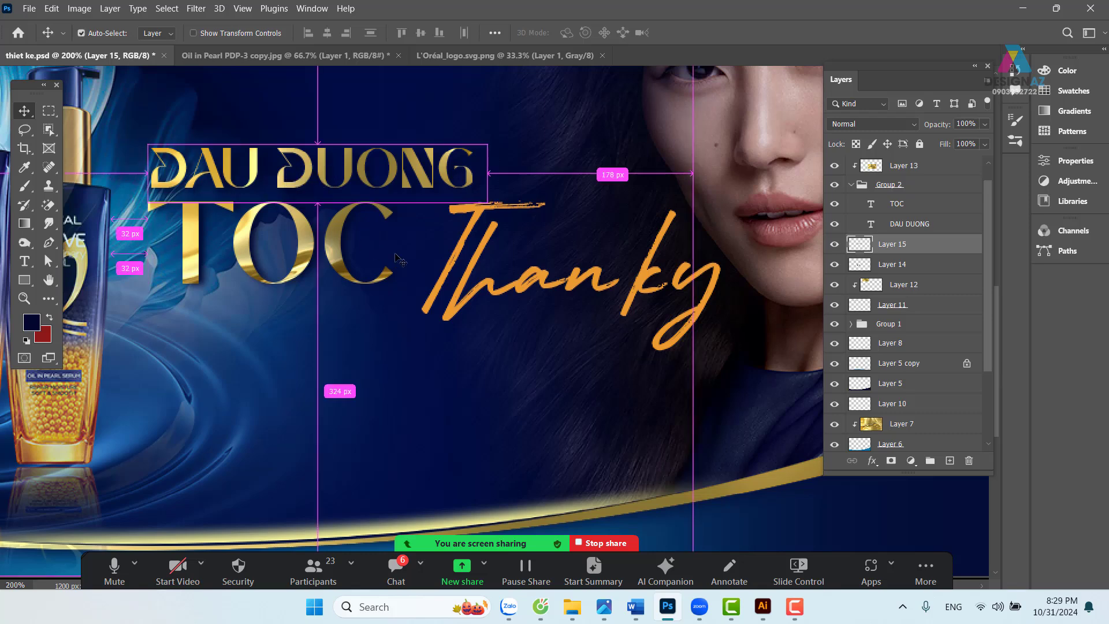
pyautogui.hotkey('ctrl', '-')
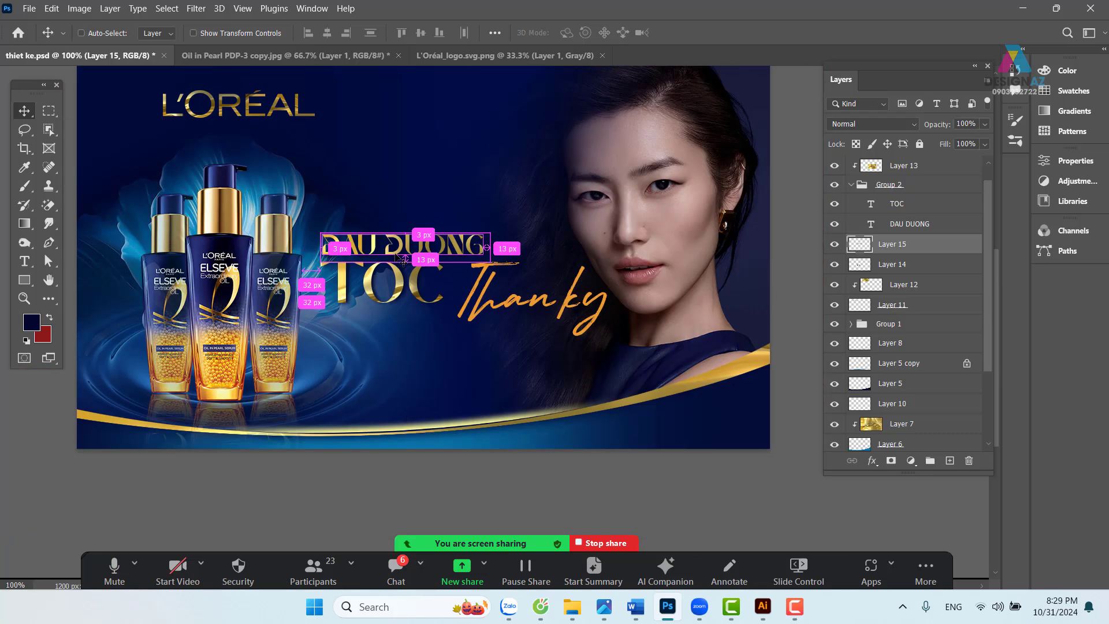
# - Move the Than ky script 29 px left, then select the '-67%' subline sentence in Word
pyautogui.rightClick(490, 300)
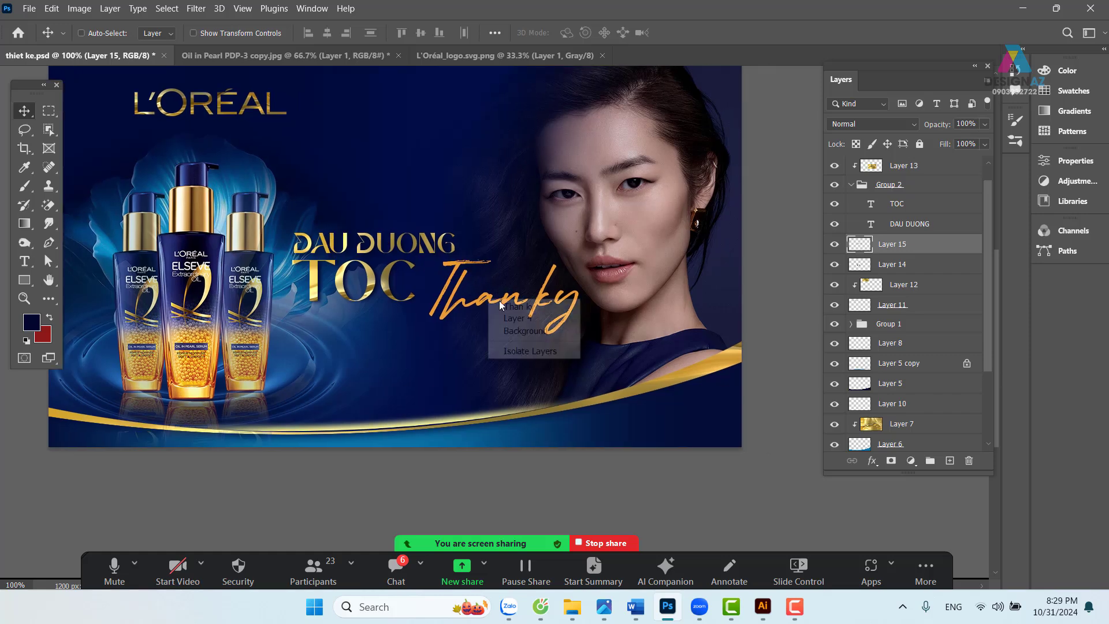
pyautogui.click(503, 305)
pyautogui.moveTo(507, 304); pyautogui.dragTo(512, 334)
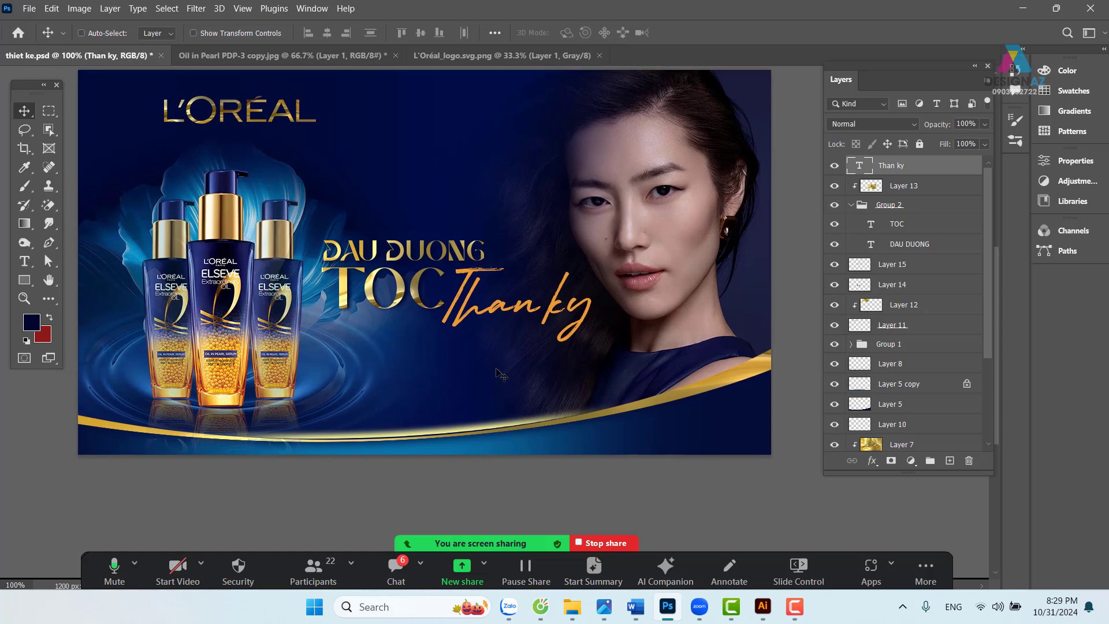
pyautogui.click(635, 606)
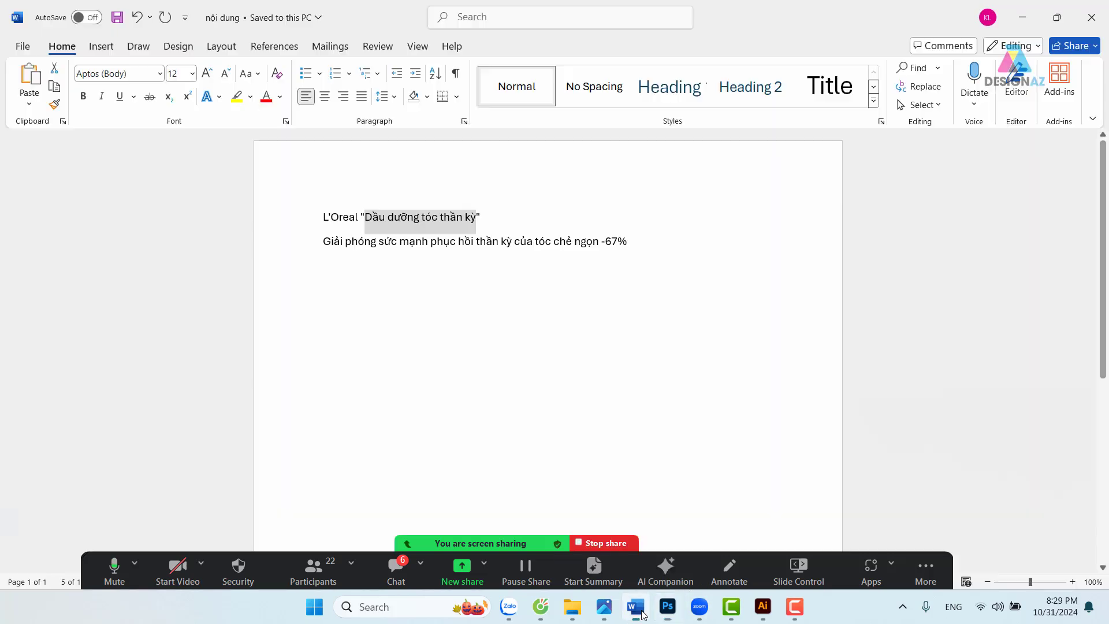
pyautogui.moveTo(325, 242); pyautogui.dragTo(634, 246)
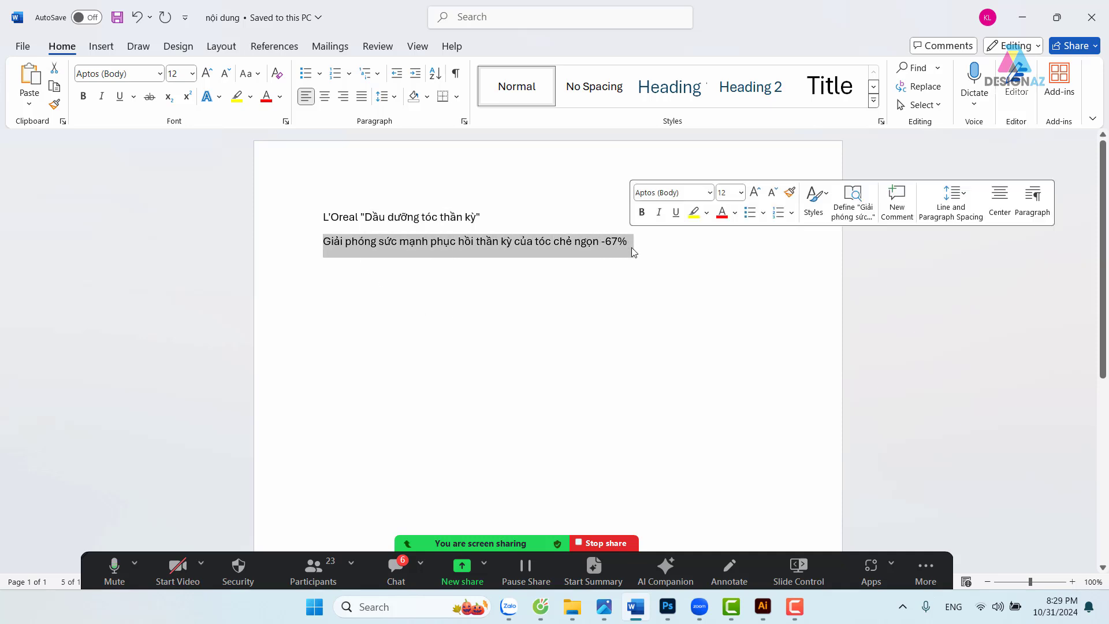
# - Paste the '-67%' subline into a new text layer on the banner
pyautogui.click(669, 608)
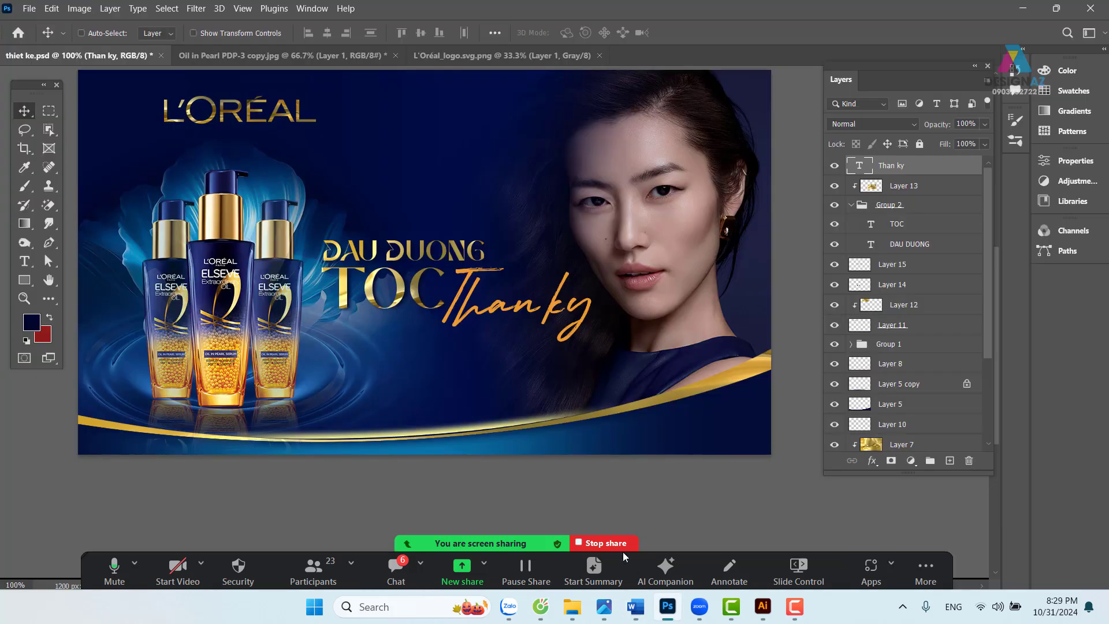
pyautogui.moveTo(421, 363); pyautogui.dragTo(470, 375)
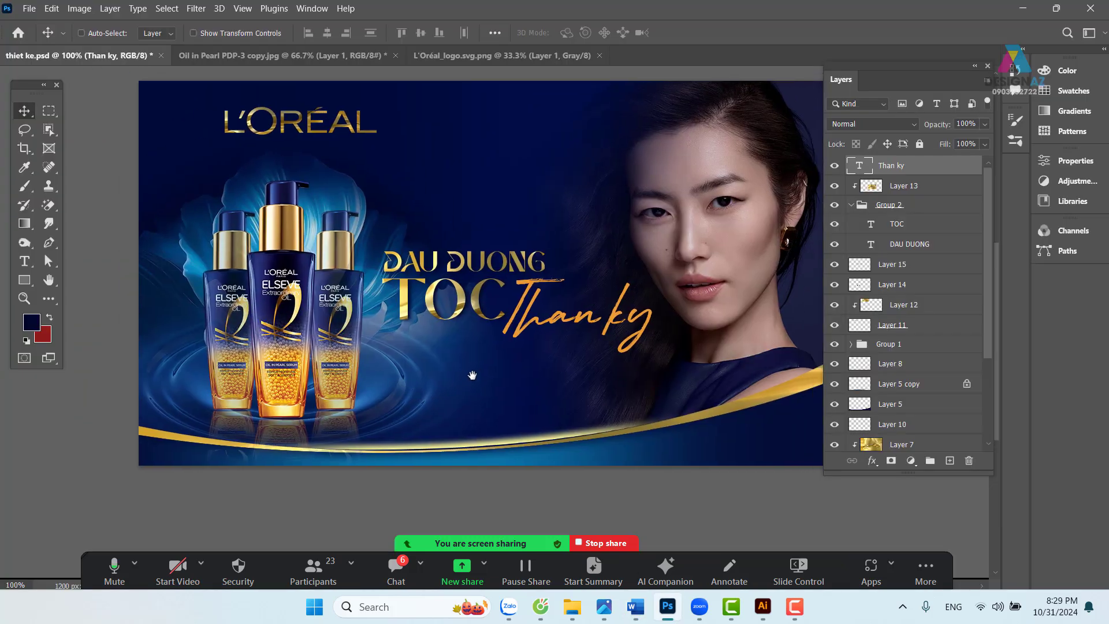
pyautogui.press('t')
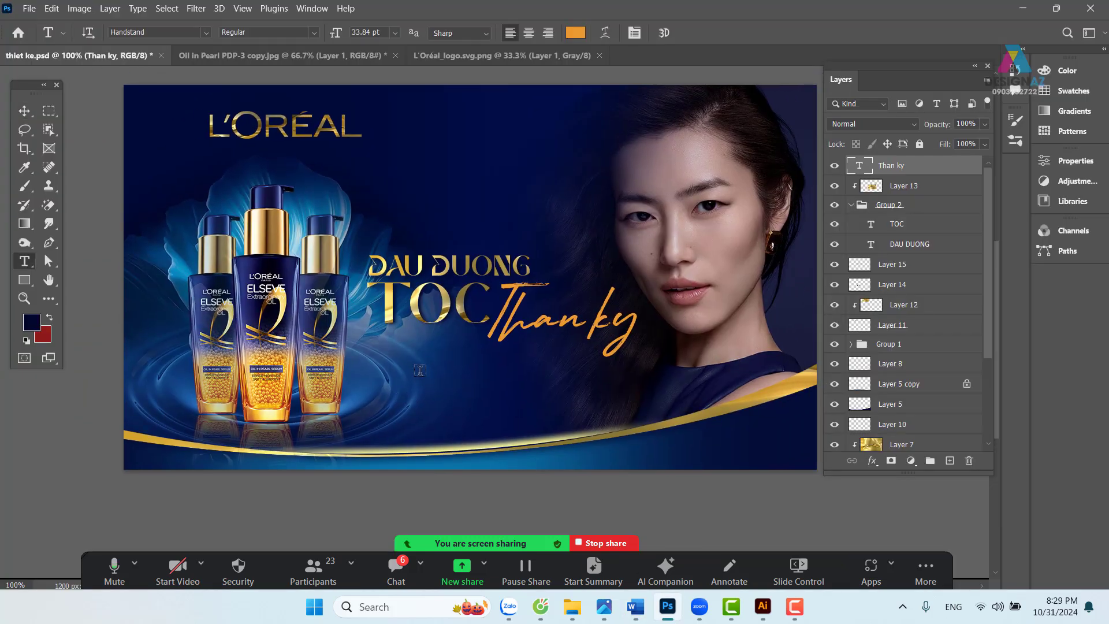
pyautogui.click(425, 378)
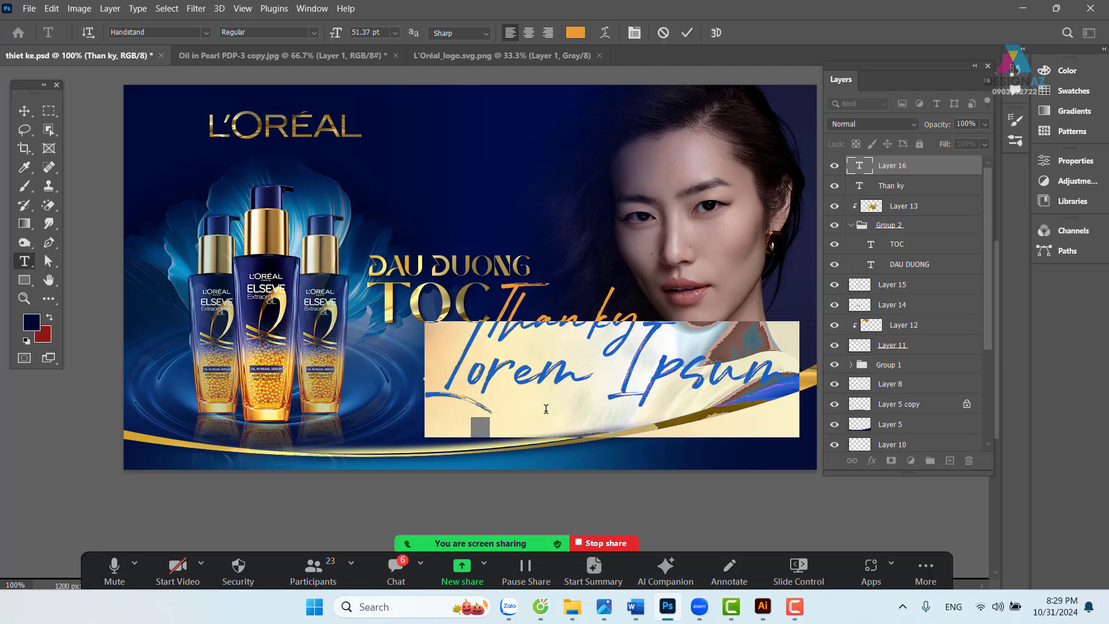
pyautogui.hotkey('ctrl', 'v')
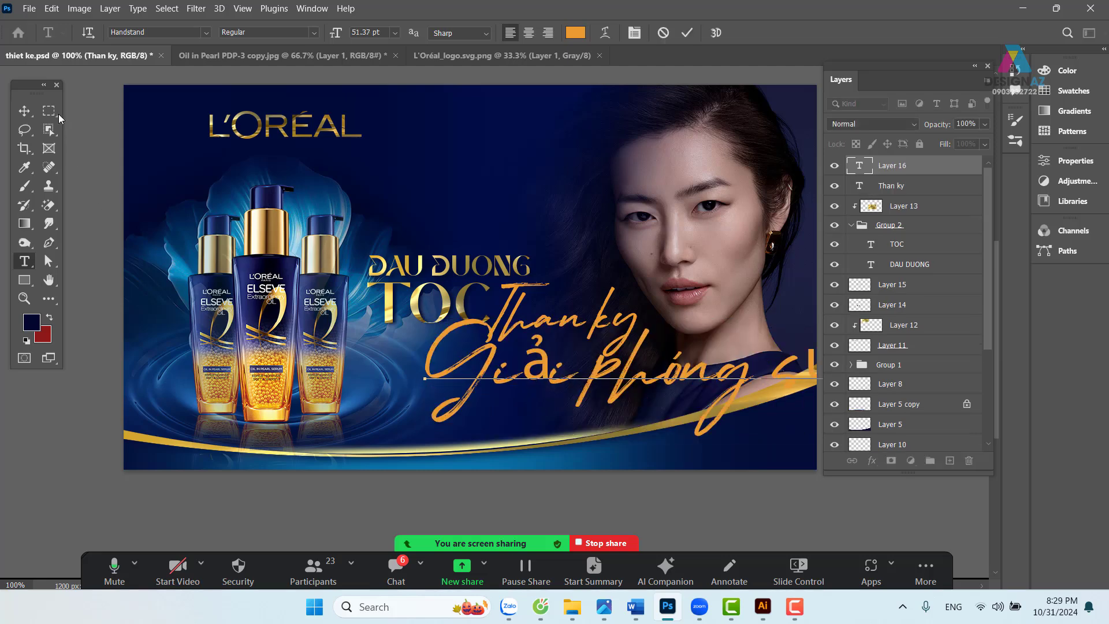
pyautogui.click(24, 110)
# - Set the subline to 10 pt Roboto Condensed and move it under the headline
pyautogui.press('t')
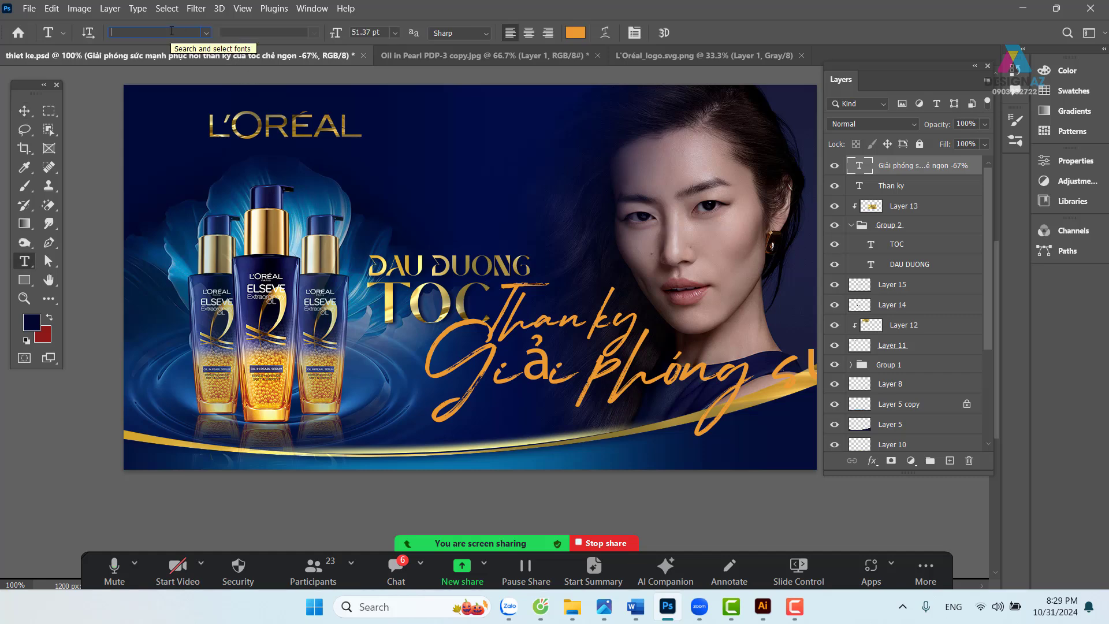
pyautogui.write('roboto')
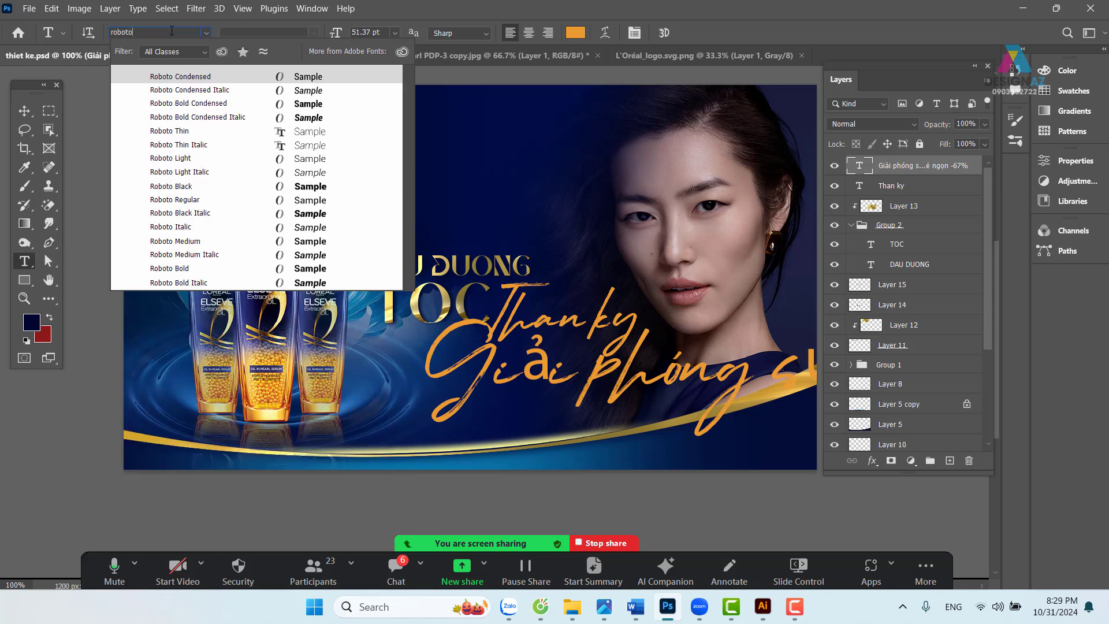
pyautogui.press('Return')
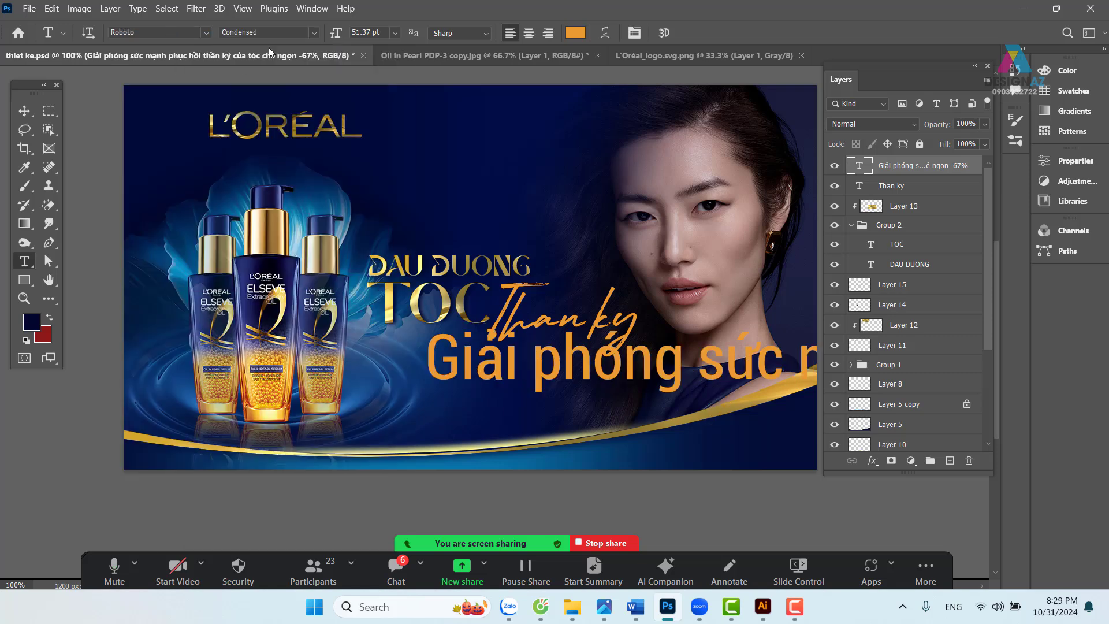
pyautogui.click(396, 33)
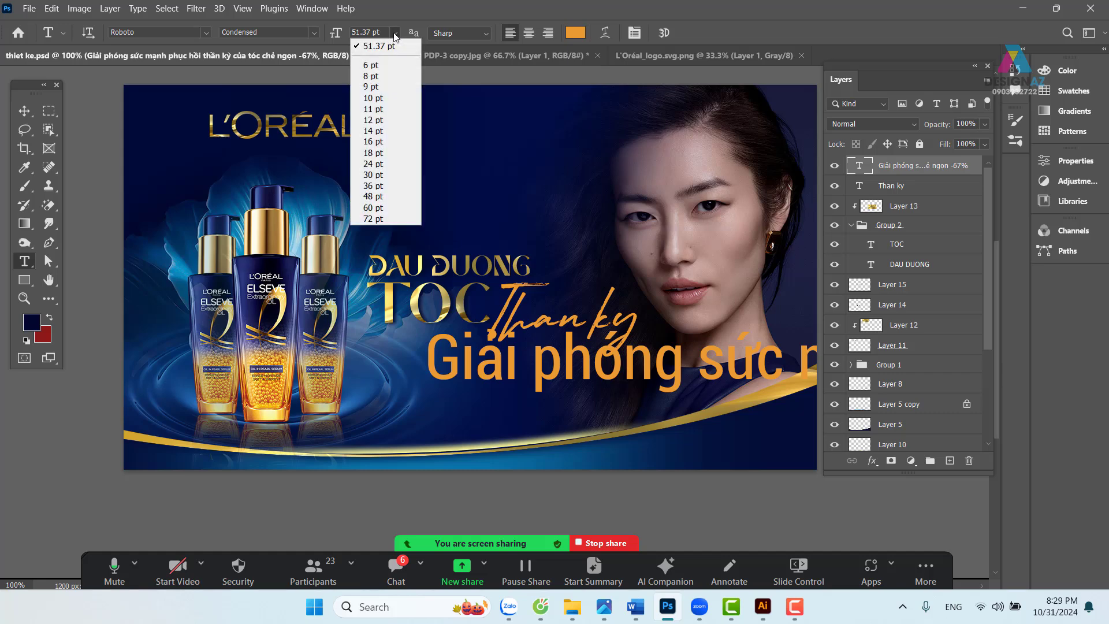
pyautogui.click(391, 98)
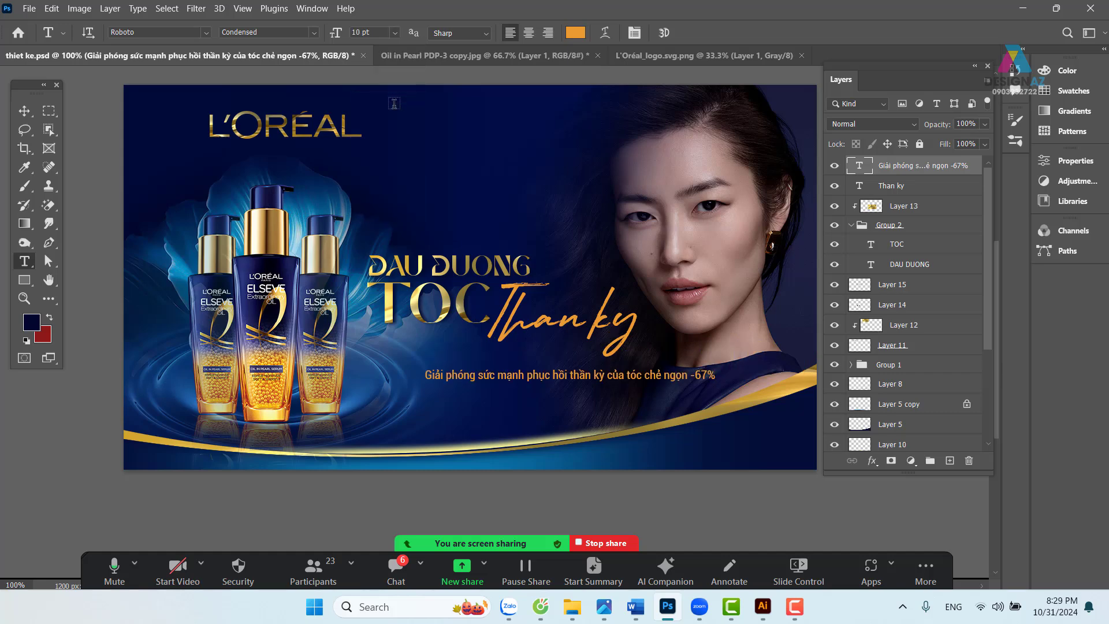
pyautogui.click(24, 110)
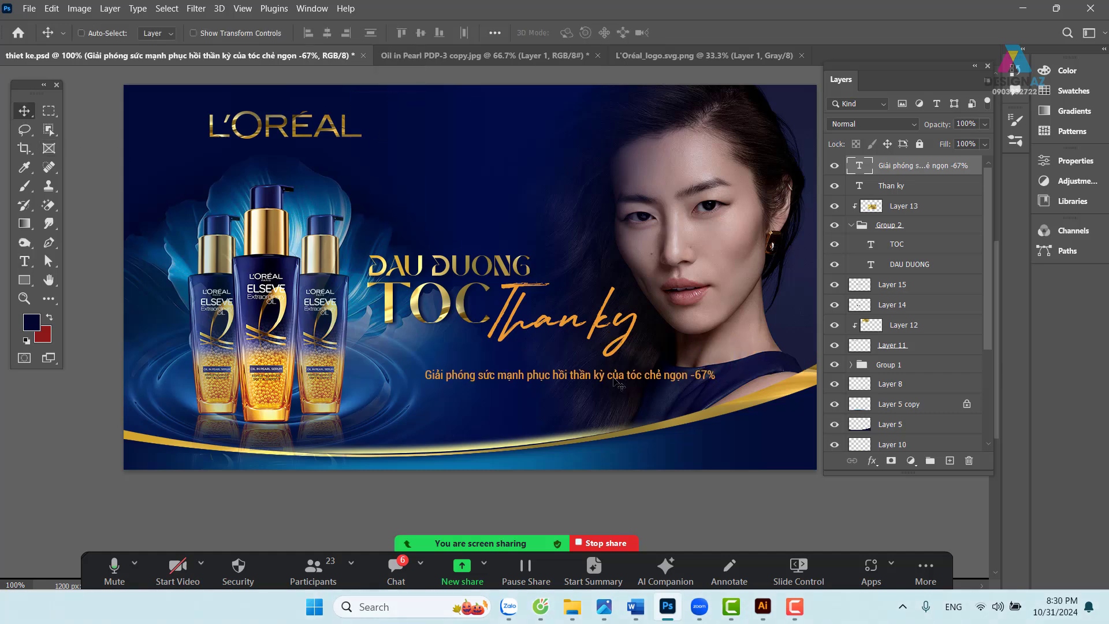
pyautogui.moveTo(614, 381); pyautogui.dragTo(569, 372)
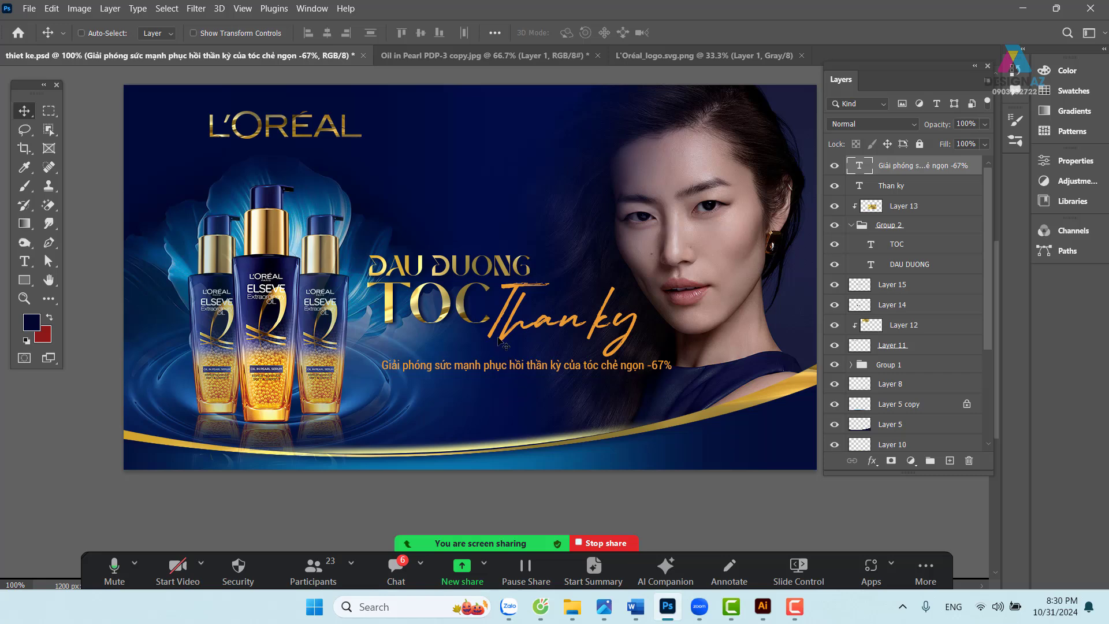
# - Group the headline layers (Group 2, Layers 14, 15, Than ky) and move them up-left
pyautogui.rightClick(442, 265)
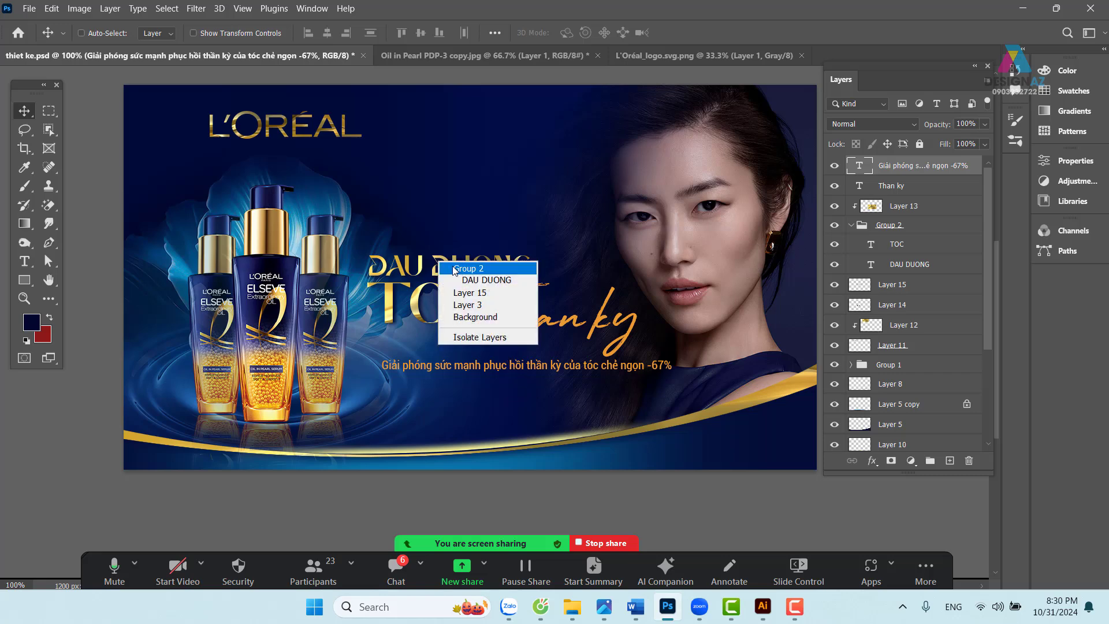
pyautogui.click(459, 270)
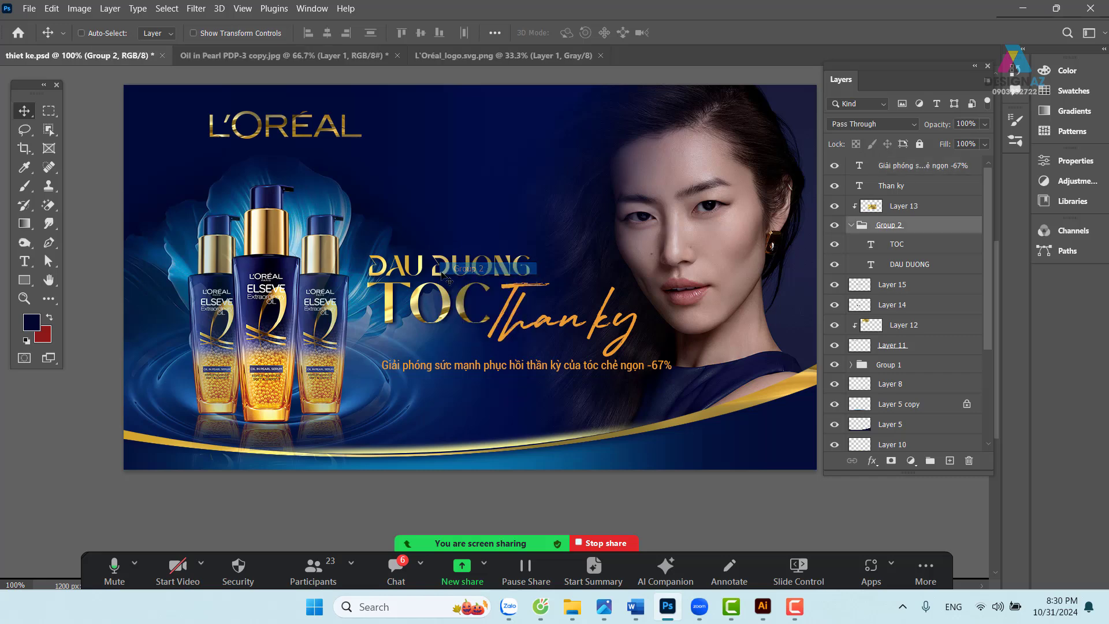
pyautogui.rightClick(452, 316)
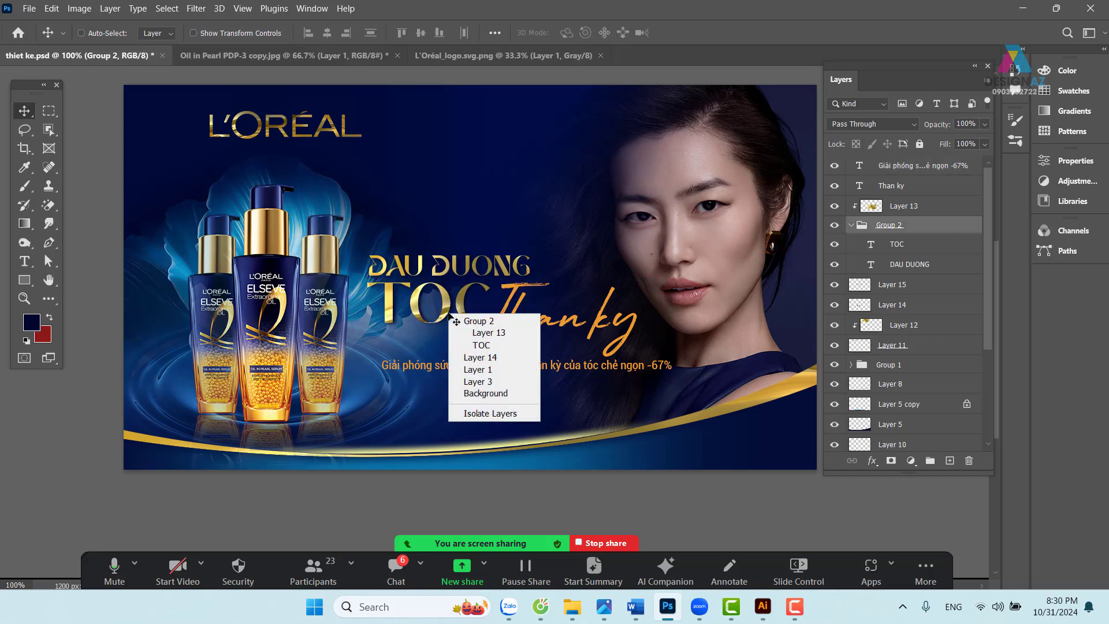
pyautogui.click(477, 357)
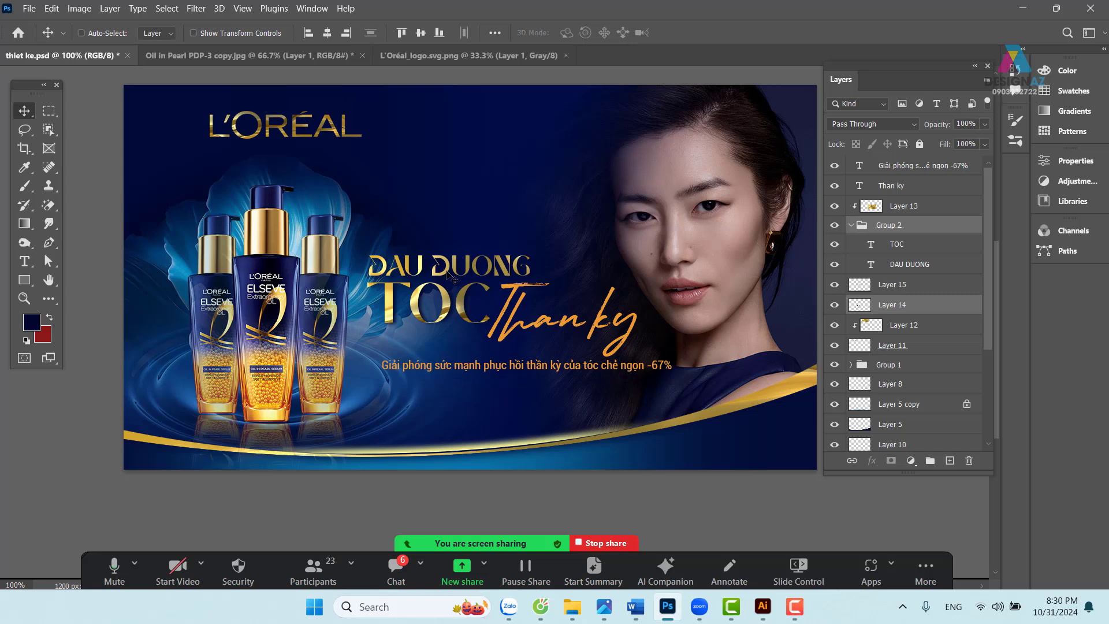
pyautogui.rightClick(452, 278)
pyautogui.keyDown('shift'); pyautogui.click(462, 305); pyautogui.keyUp('shift')
pyautogui.moveTo(474, 321); pyautogui.dragTo(507, 298)
pyautogui.rightClick(507, 316)
pyautogui.click(523, 323)
pyautogui.hotkey('ctrl', 'z')
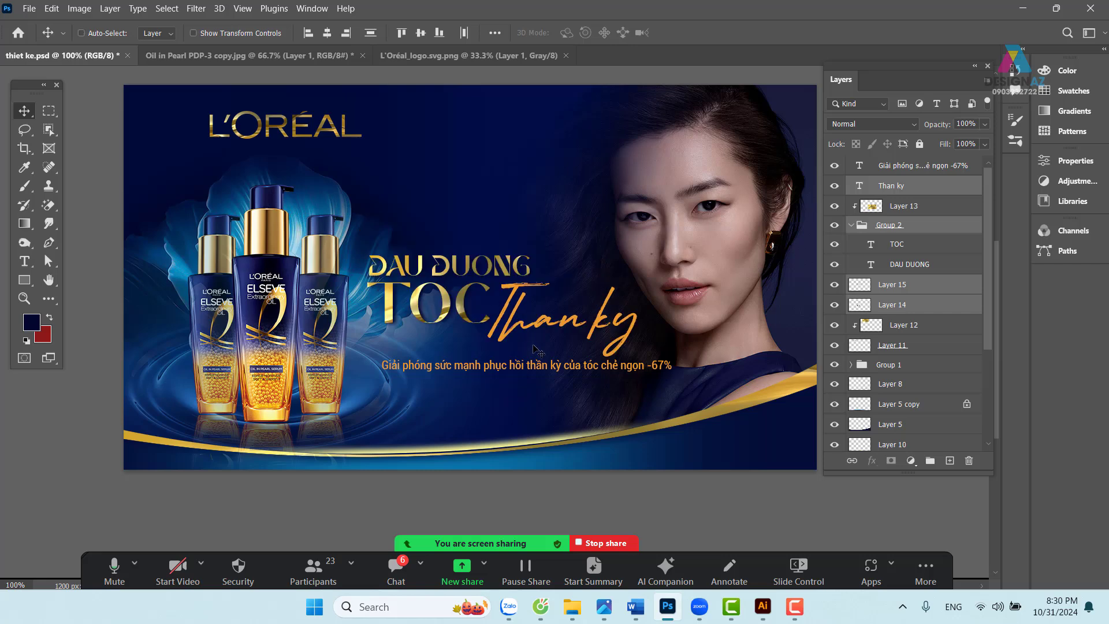
pyautogui.hotkey('ctrl', 'g')
pyautogui.moveTo(489, 315); pyautogui.dragTo(480, 282)
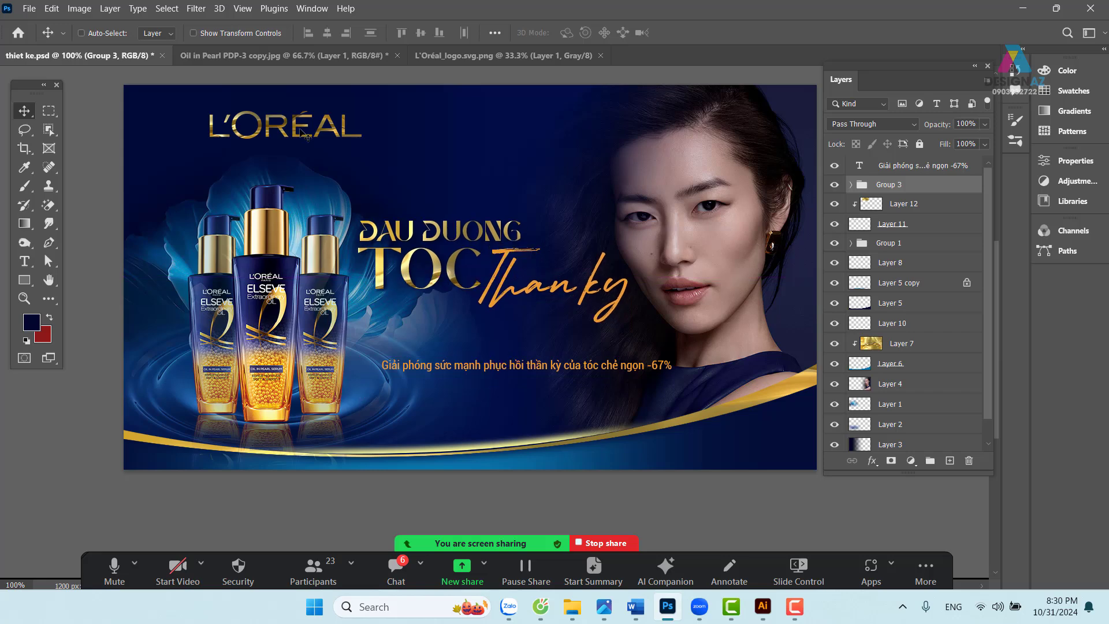
# - Scale the L'ORÉAL logo (Layers 11 and 12) to about 86% and reposition it
pyautogui.rightClick(302, 134)
pyautogui.click(308, 131)
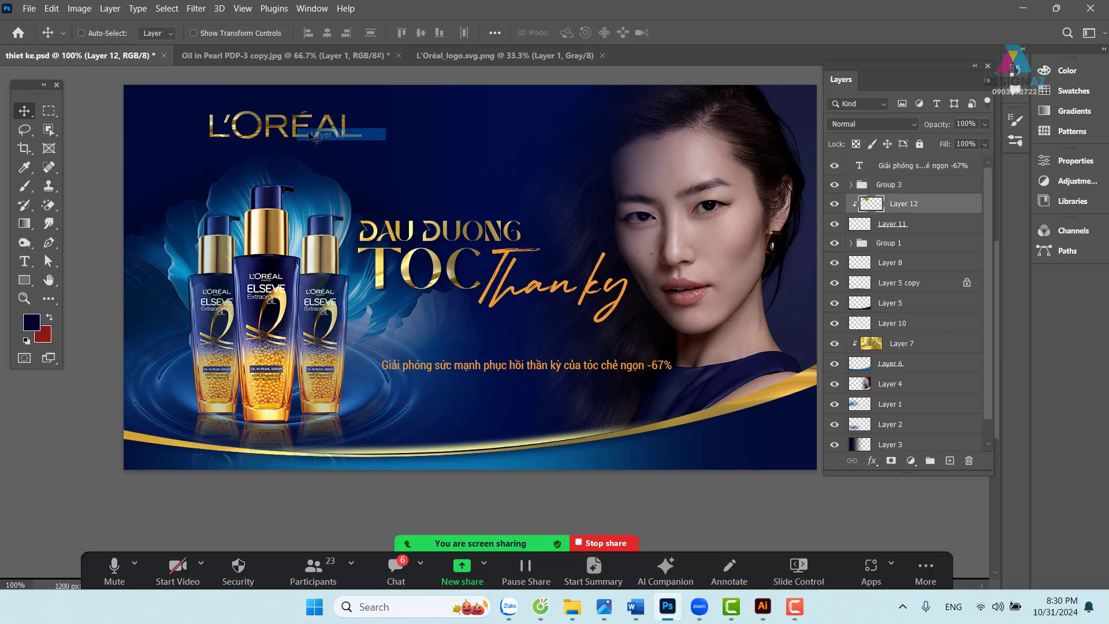
pyautogui.rightClick(306, 131)
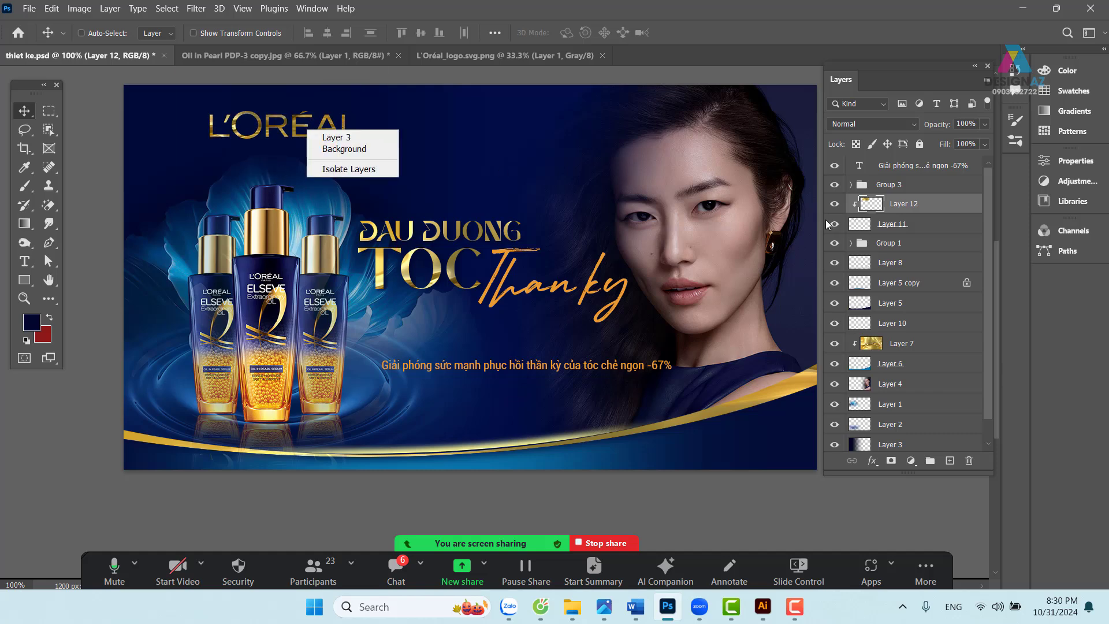
pyautogui.click(921, 225)
pyautogui.keyDown('shift'); pyautogui.click(922, 227); pyautogui.keyUp('shift')
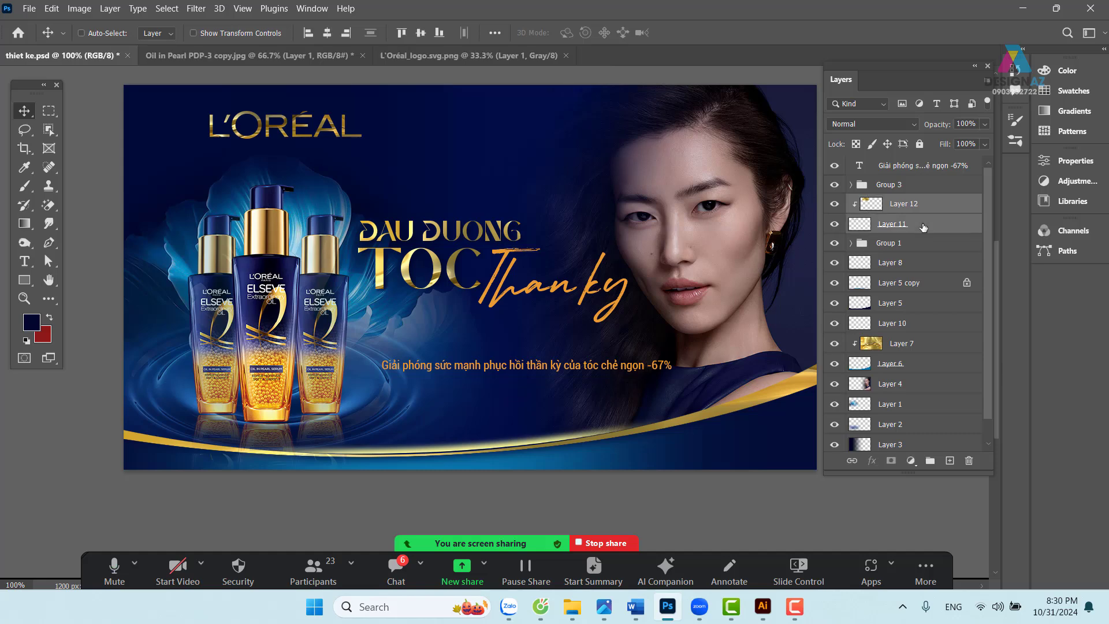
pyautogui.moveTo(341, 133)
pyautogui.mouseDown()
pyautogui.moveTo(323, 130)
pyautogui.moveTo(329, 195)
pyautogui.moveTo(320, 132)
pyautogui.mouseUp()
pyautogui.hotkey('ctrl', 't')
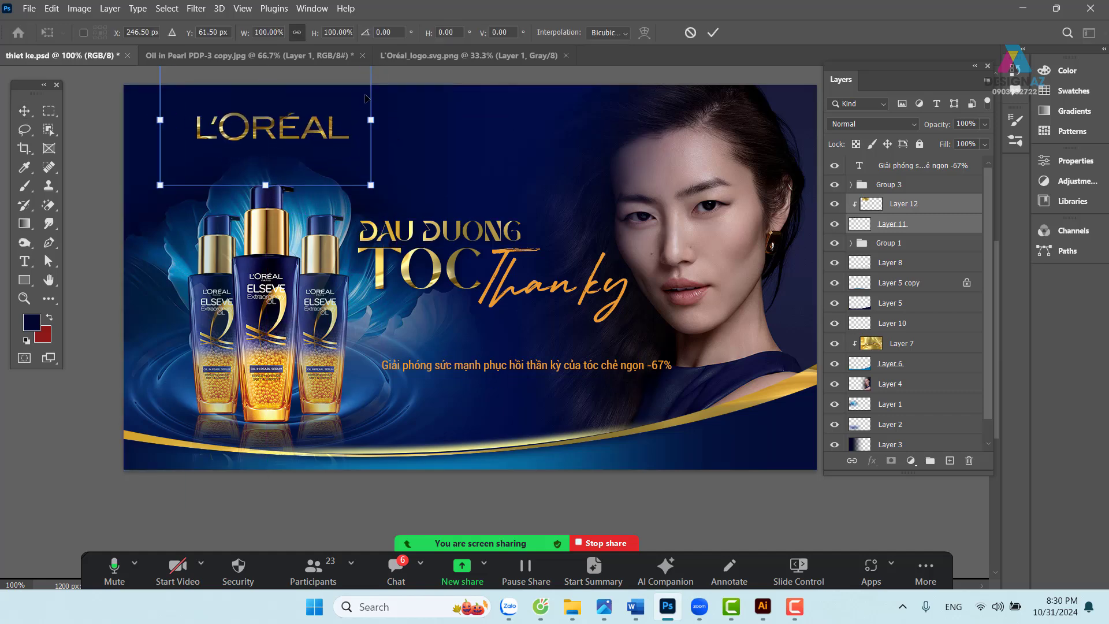
pyautogui.moveTo(372, 186); pyautogui.dragTo(342, 167)
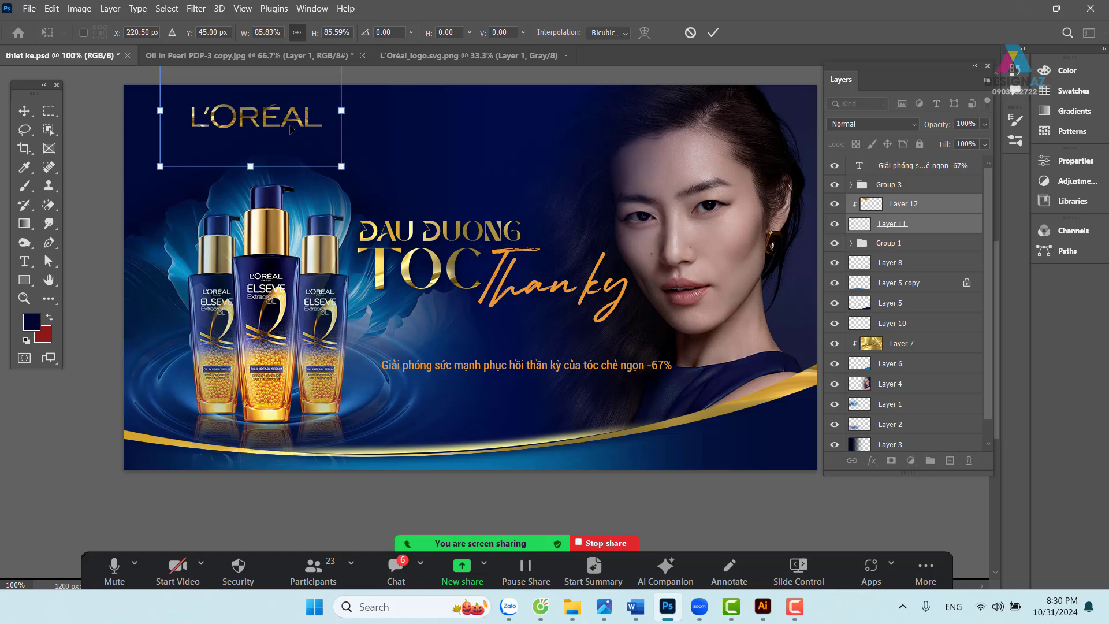
pyautogui.moveTo(292, 118); pyautogui.dragTo(303, 129)
# - Commit the logo resize and change the '-67%' subline to Roboto Regular
pyautogui.press('Return')
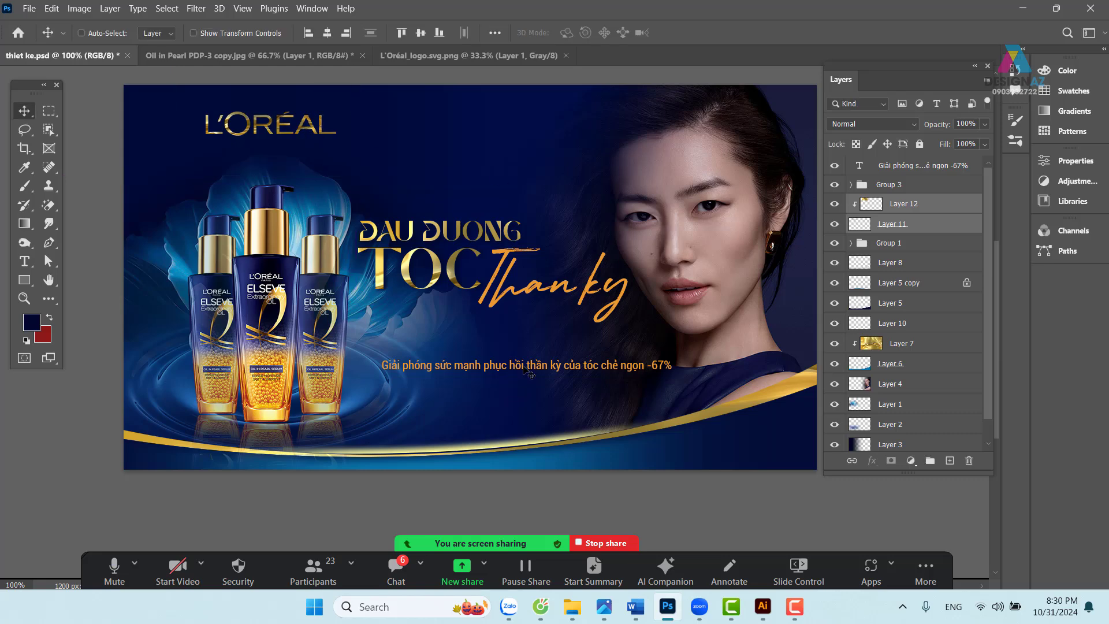
pyautogui.rightClick(537, 369)
pyautogui.click(664, 369)
pyautogui.press('t')
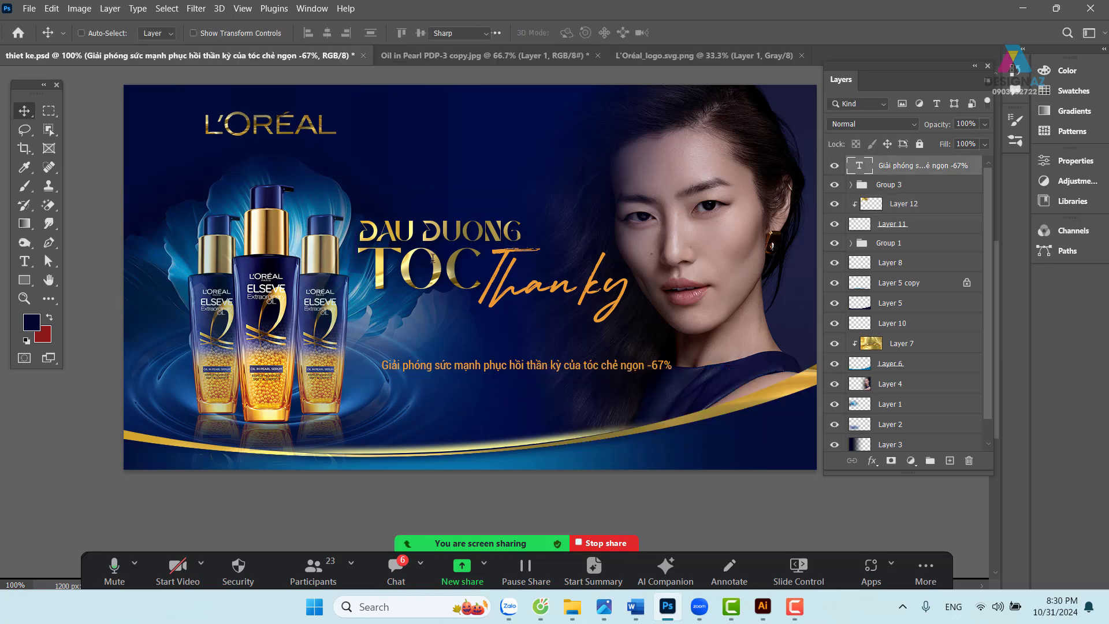
pyautogui.click(316, 33)
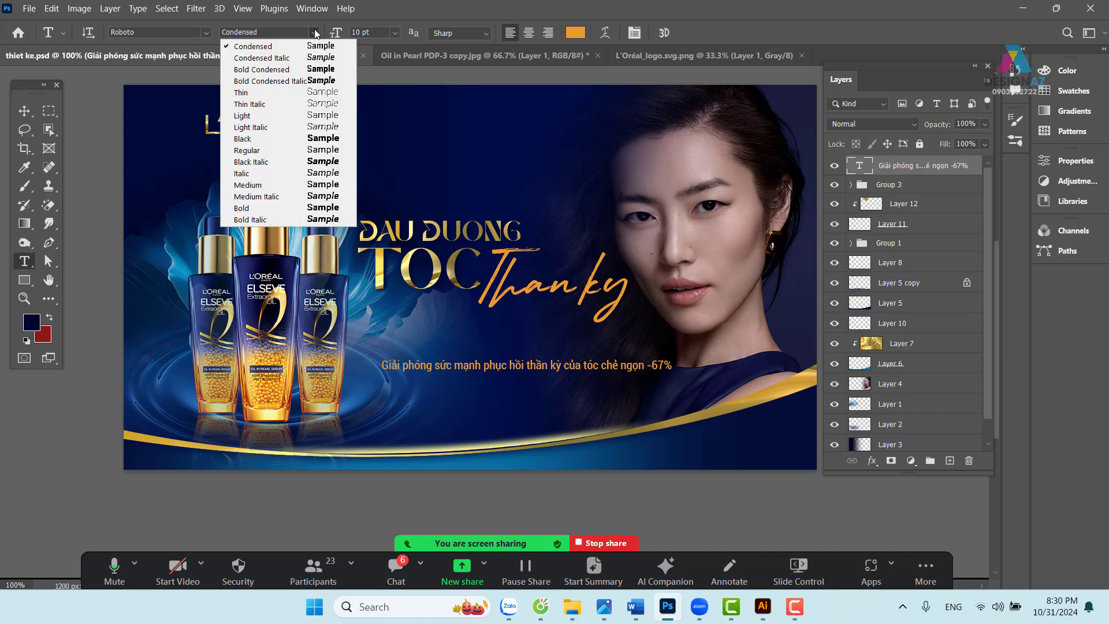
pyautogui.click(288, 149)
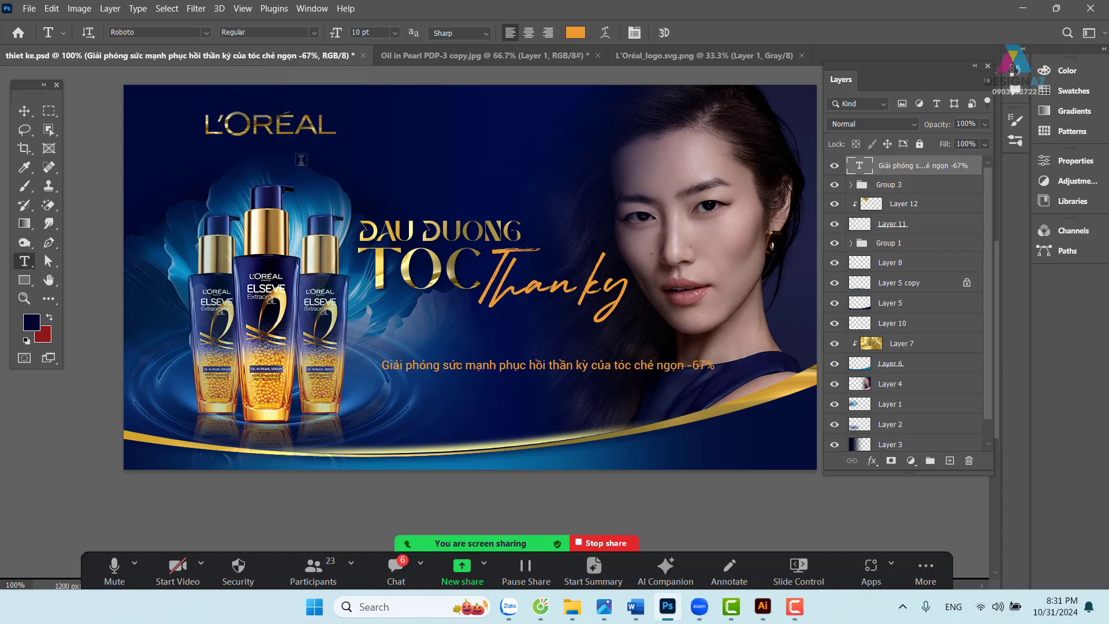
# - Recolour the subline text light blue 8bcbd9 sampled from the artwork
pyautogui.click(575, 33)
pyautogui.click(298, 233)
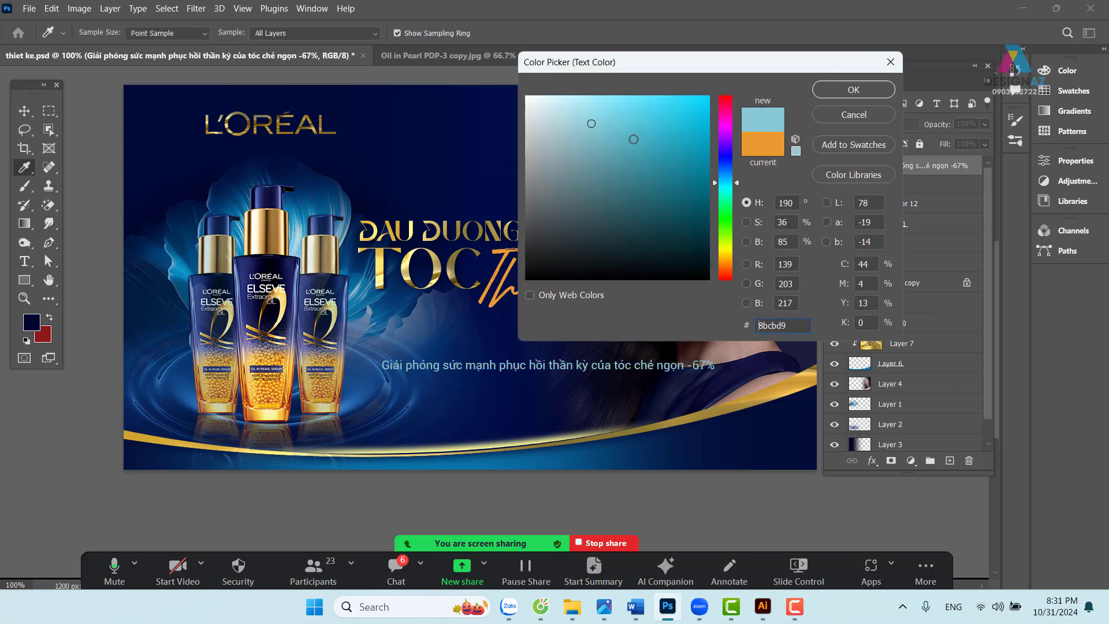
pyautogui.click(830, 94)
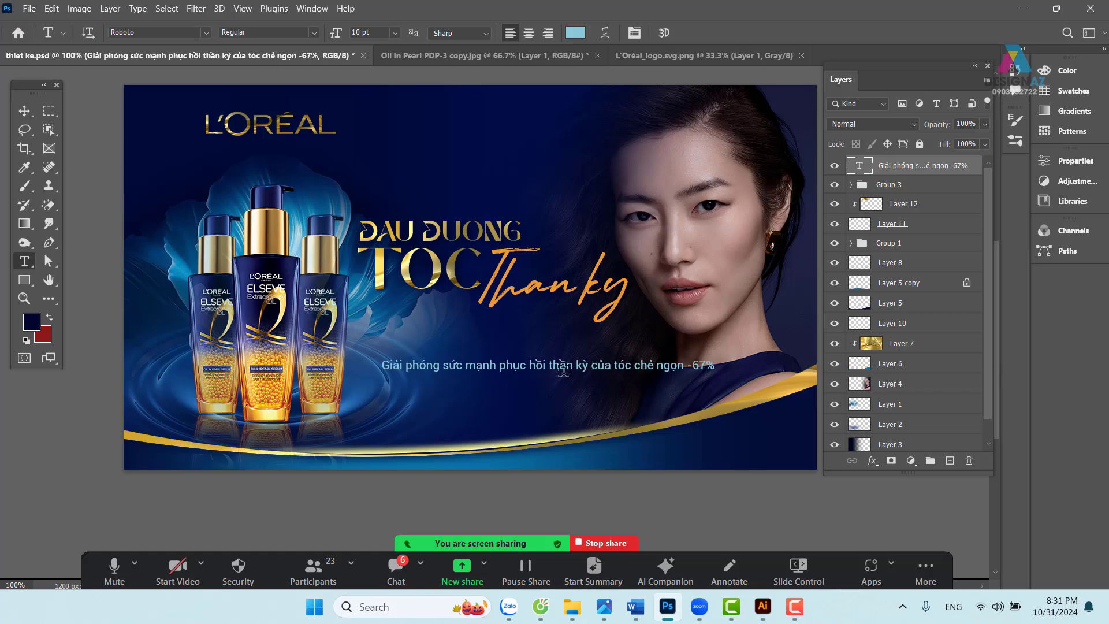
# - Break the subline into two lines before 'của' and move it up-right
pyautogui.click(593, 363)
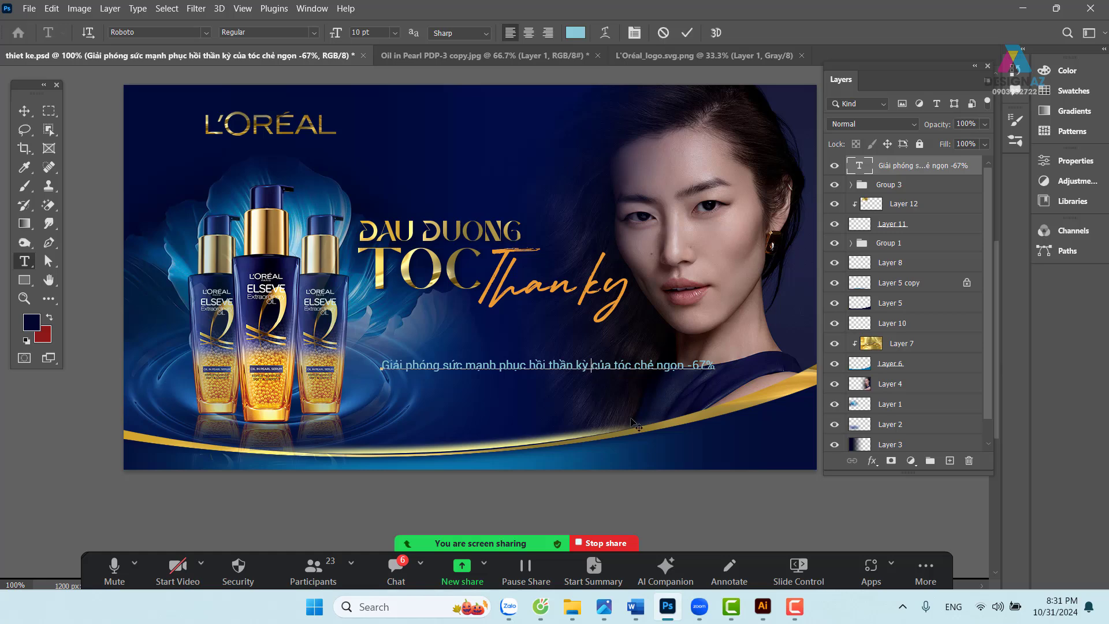
pyautogui.press('Return')
pyautogui.click(25, 110)
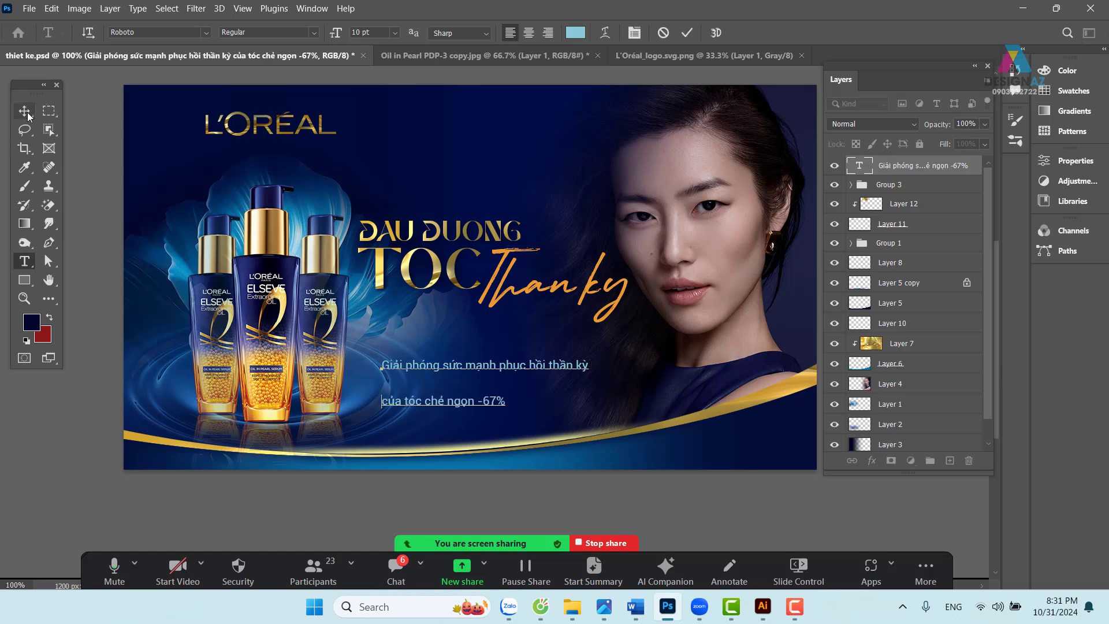
pyautogui.moveTo(498, 387); pyautogui.dragTo(510, 377)
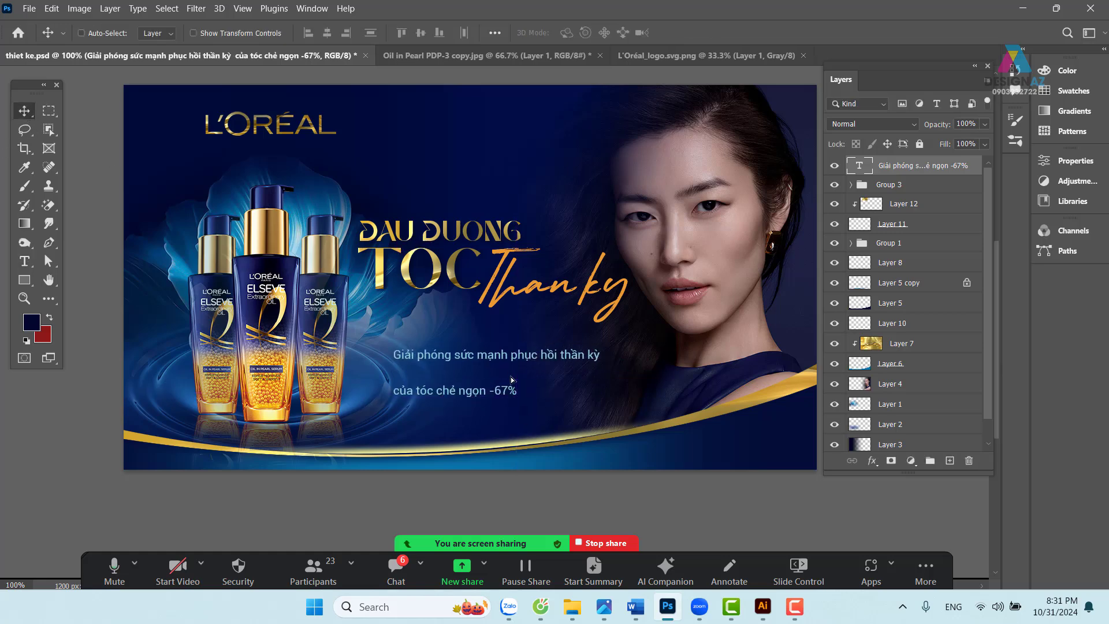
# - Tighten the line spacing of the two-line subline by three steps
pyautogui.press('t')
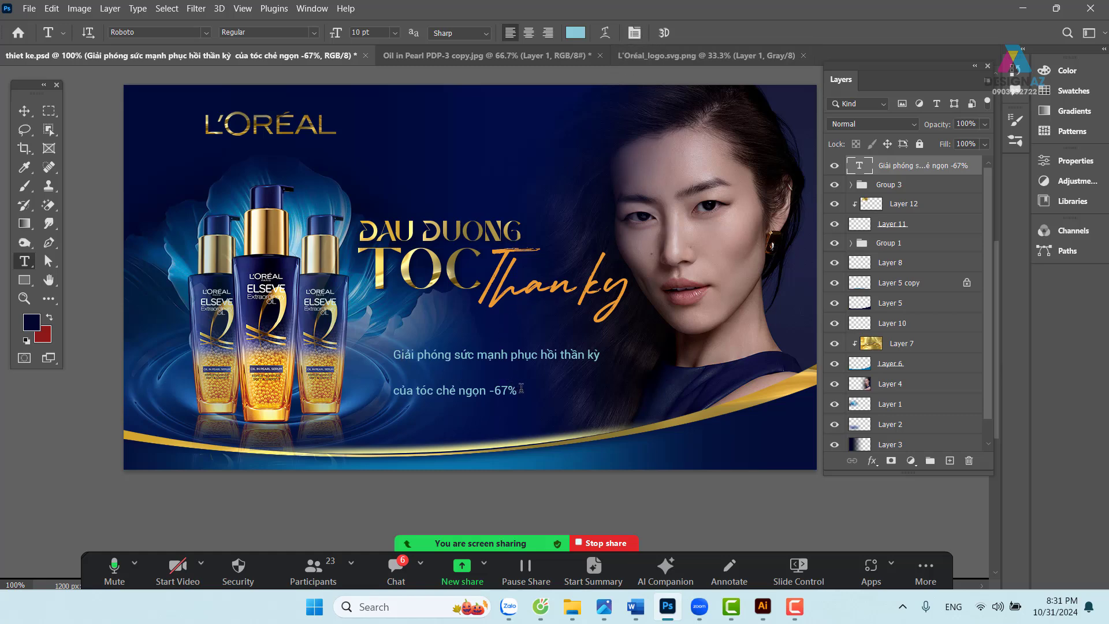
pyautogui.moveTo(516, 390); pyautogui.dragTo(396, 348)
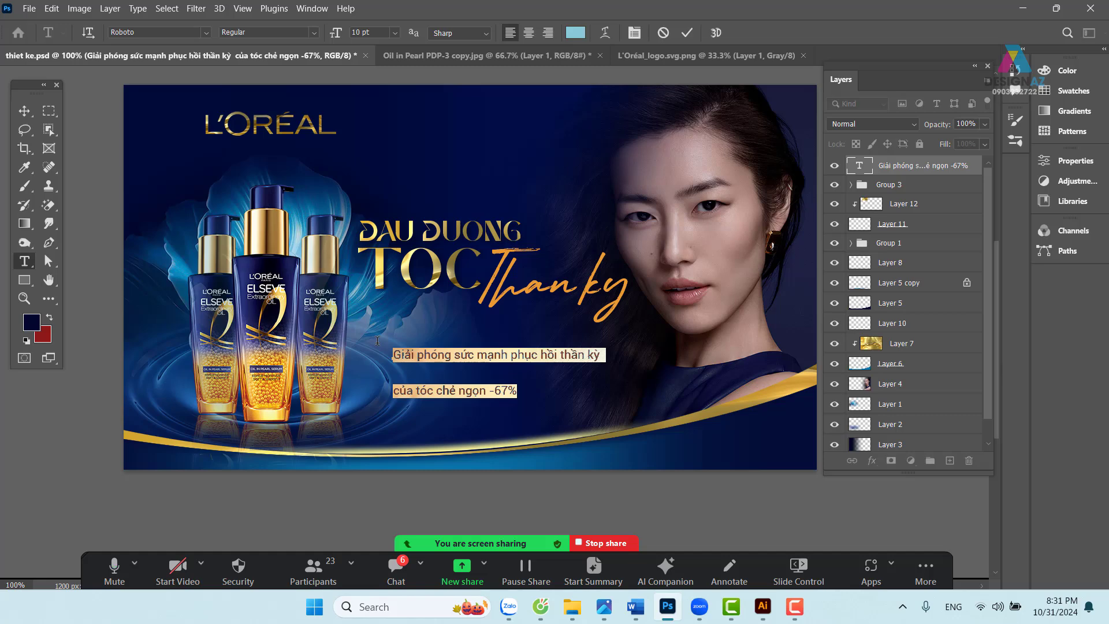
pyautogui.hotkey('alt', 'Up')
pyautogui.hotkey('alt', 'Up')
pyautogui.hotkey('alt', 'Up')
pyautogui.hotkey('alt', 'Up')
pyautogui.hotkey('alt', 'Up')
pyautogui.hotkey('alt', 'Up')
pyautogui.hotkey('alt', 'Up')
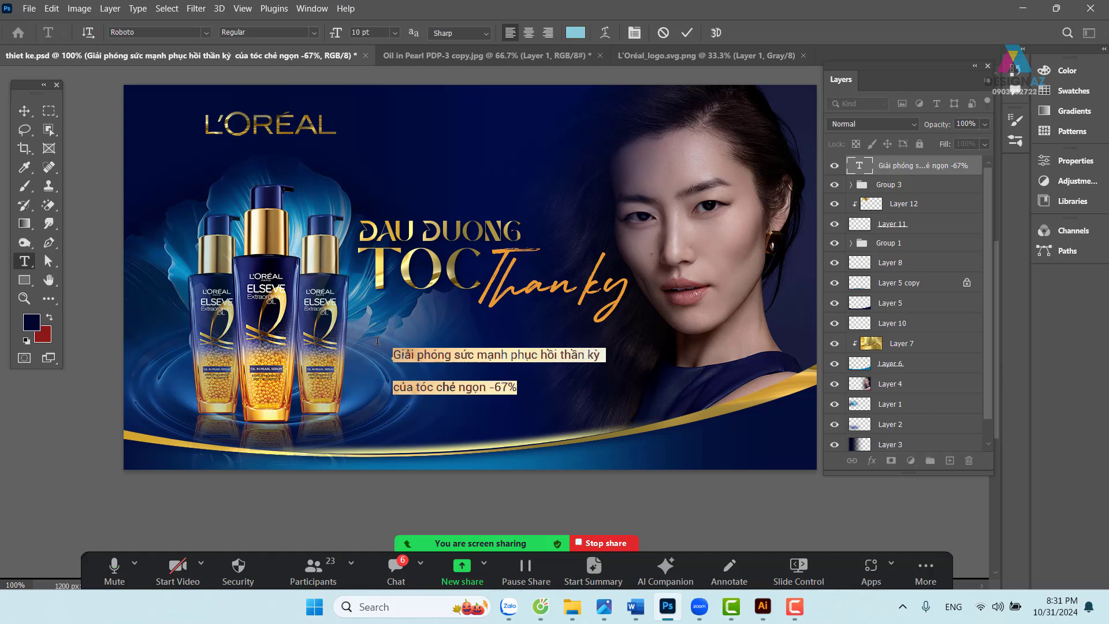
pyautogui.hotkey('alt', 'Up')
pyautogui.hotkey('alt', 'Up')
pyautogui.hotkey('alt', 'Up')
pyautogui.hotkey('alt', 'Up')
pyautogui.hotkey('alt', 'Up')
pyautogui.hotkey('alt', 'Up')
pyautogui.hotkey('alt', 'Up')
pyautogui.hotkey('alt', 'Up')
pyautogui.hotkey('alt', 'Up')
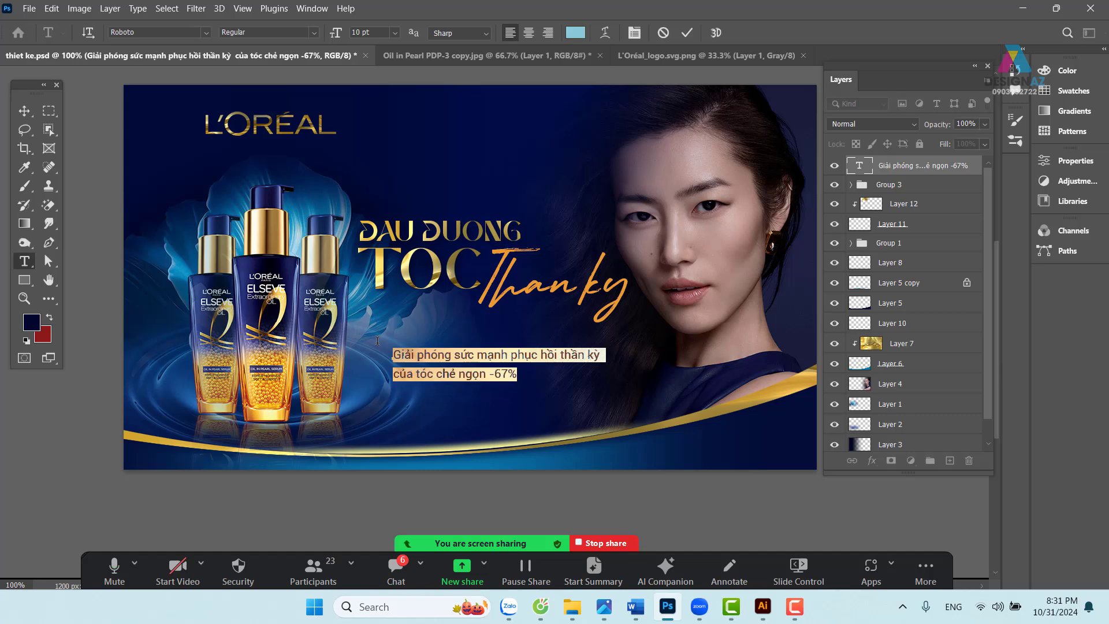
pyautogui.hotkey('alt', 'Up')
pyautogui.hotkey('alt', 'Up')
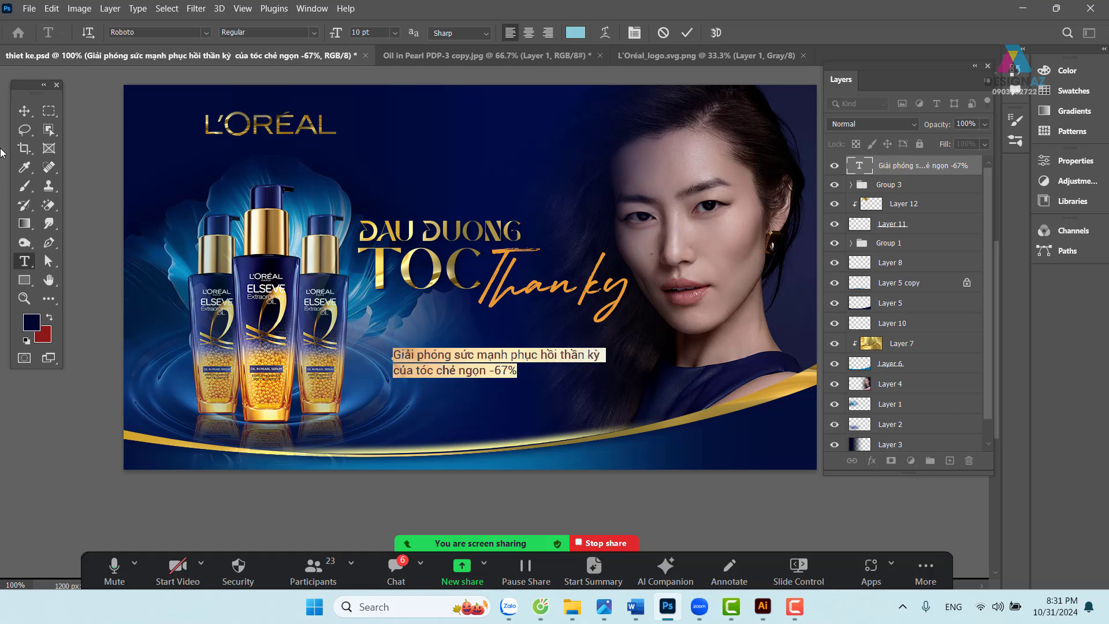
pyautogui.click(24, 110)
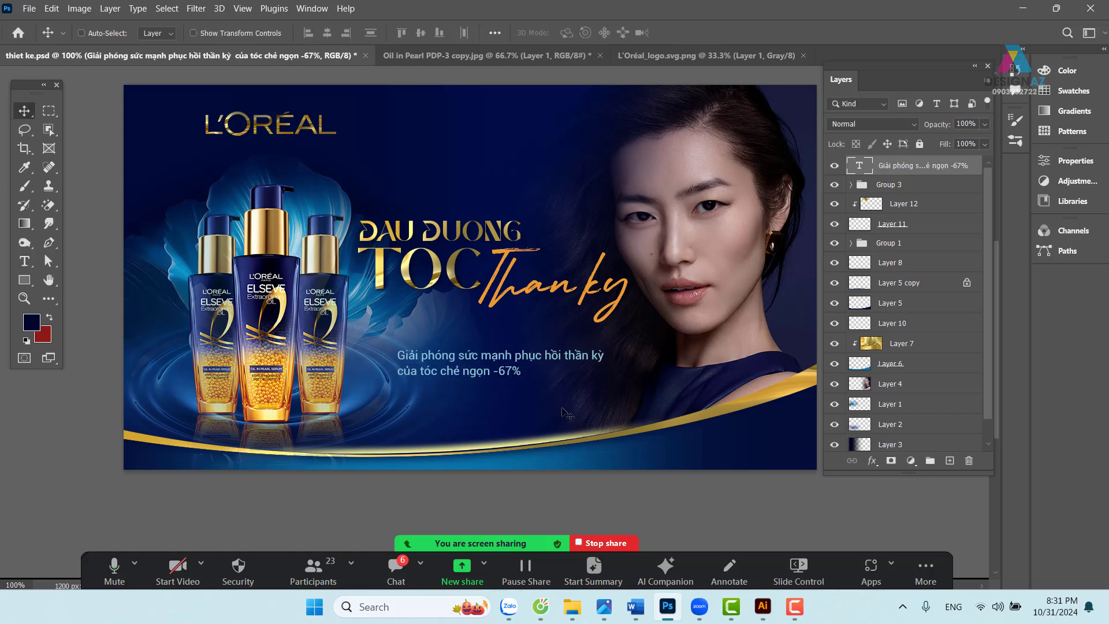
# - Centre-align the subline and position it centred below the headline
pyautogui.press('t')
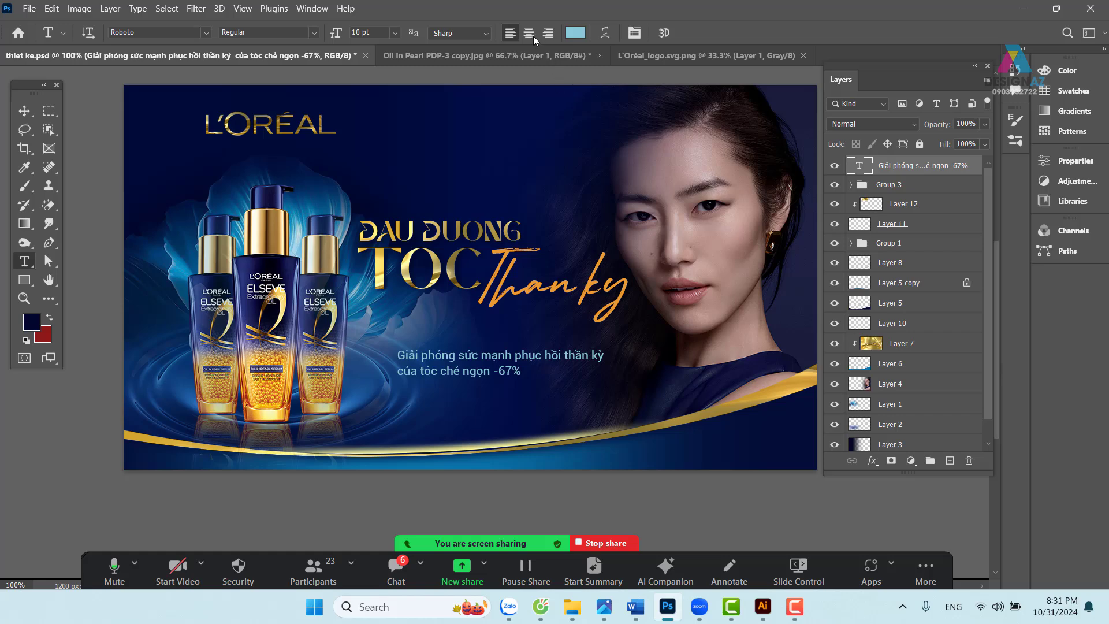
pyautogui.click(528, 33)
pyautogui.click(25, 111)
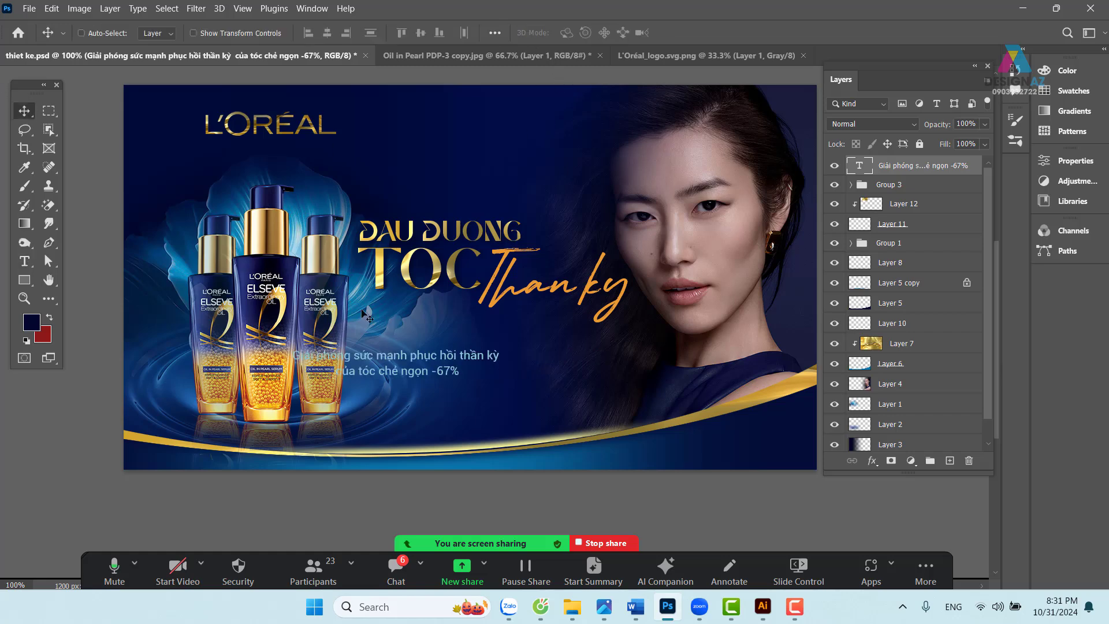
pyautogui.moveTo(440, 372); pyautogui.dragTo(515, 370)
pyautogui.moveTo(549, 423); pyautogui.dragTo(537, 438)
pyautogui.moveTo(503, 387); pyautogui.dragTo(500, 382)
pyautogui.moveTo(562, 404); pyautogui.dragTo(546, 430)
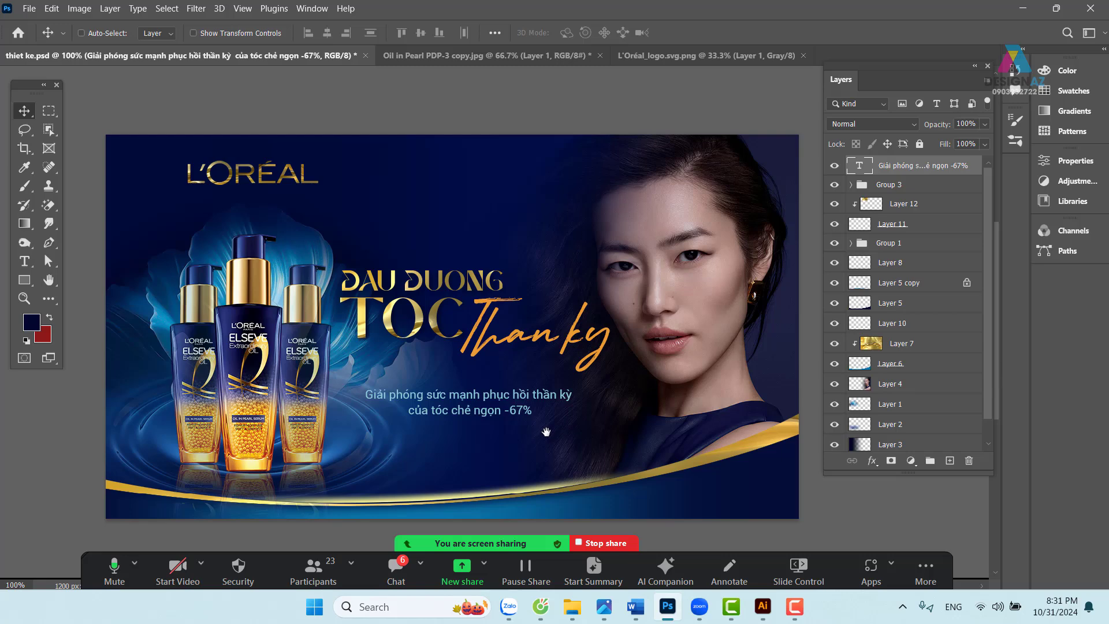
pyautogui.moveTo(510, 398); pyautogui.dragTo(508, 434)
pyautogui.moveTo(520, 479); pyautogui.dragTo(525, 448)
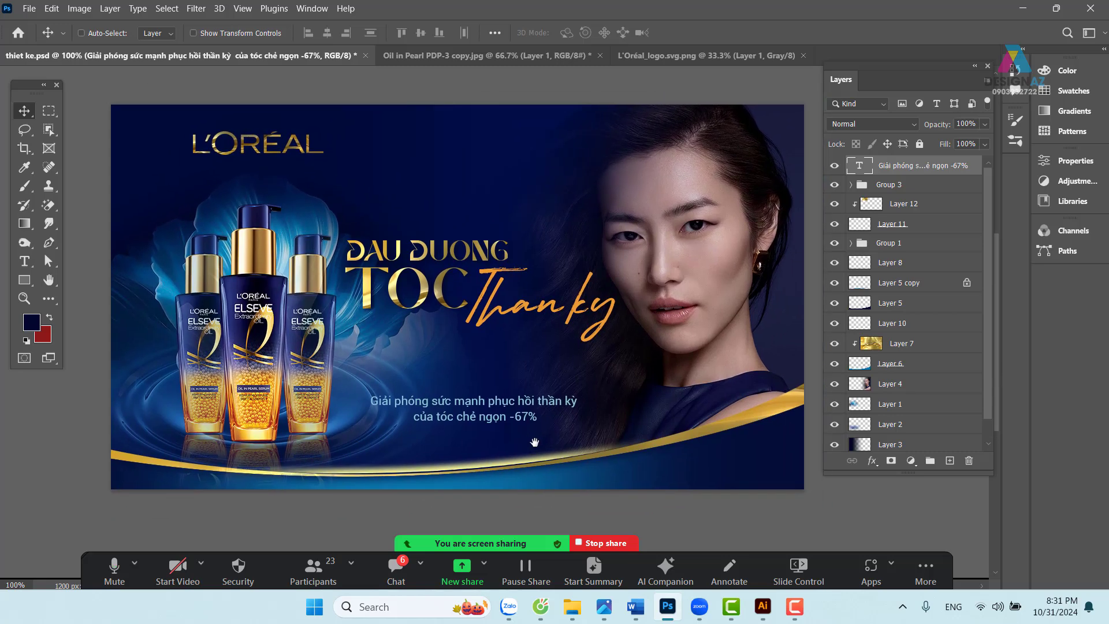
# - Lower the headline group Group 3 by 48 px and reselect the subline layer
pyautogui.rightClick(427, 257)
pyautogui.click(436, 260)
pyautogui.moveTo(432, 255); pyautogui.dragTo(437, 287)
pyautogui.moveTo(536, 311); pyautogui.dragTo(515, 311)
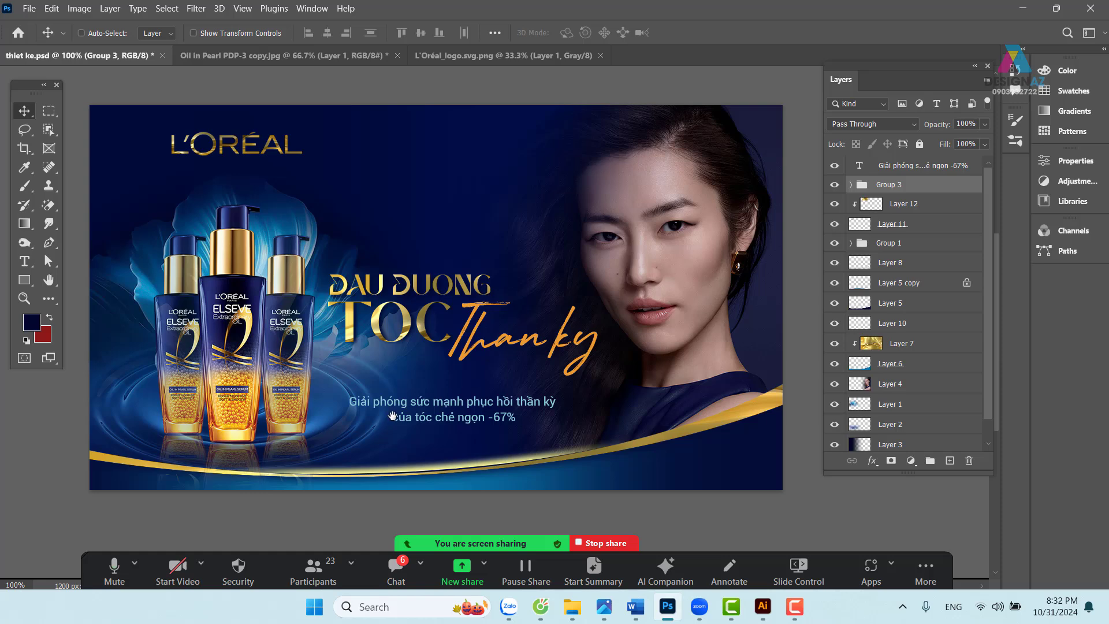
pyautogui.moveTo(394, 416); pyautogui.dragTo(435, 381)
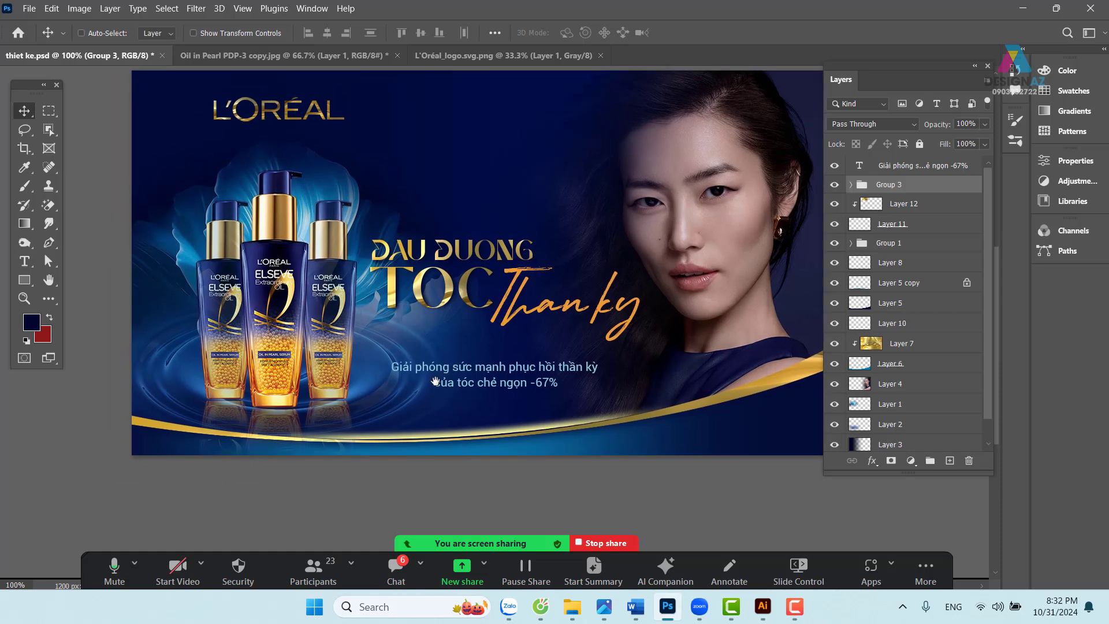
pyautogui.rightClick(507, 365)
pyautogui.click(527, 375)
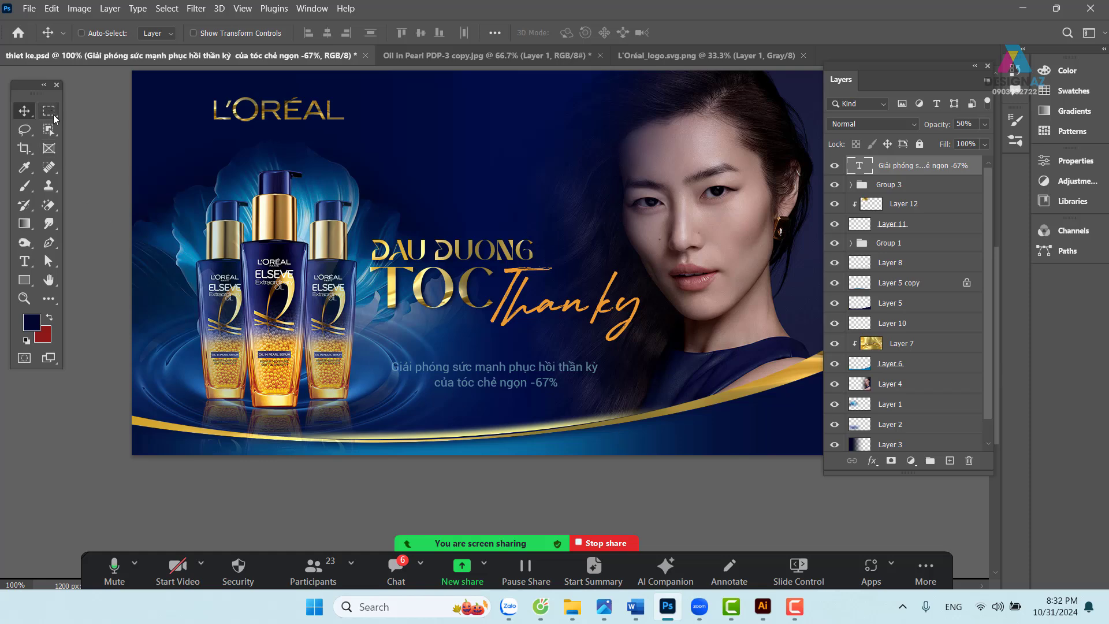
# - Select a one-pixel row above the subline on new Layer 16 and sample light blue from the banner
pyautogui.click(53, 115)
pyautogui.click(85, 139)
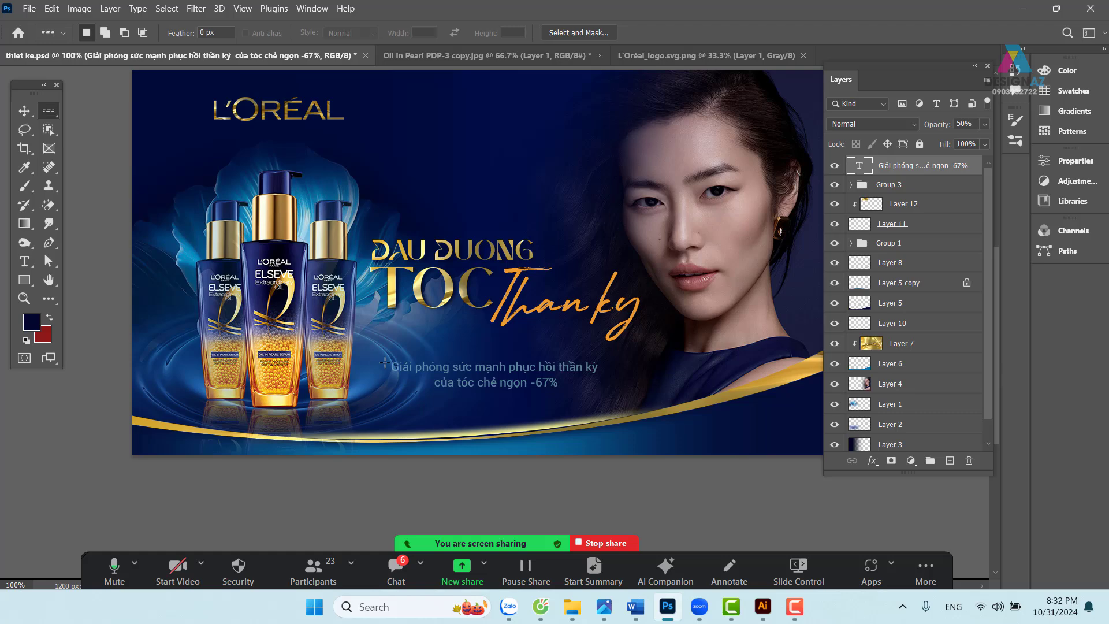
pyautogui.click(50, 119)
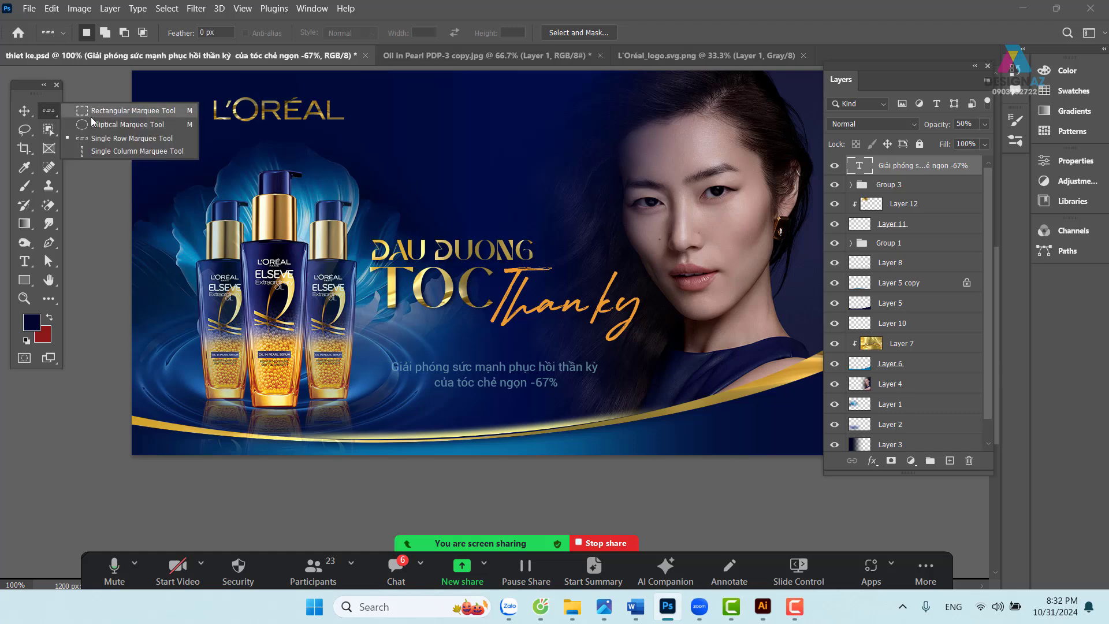
pyautogui.click(115, 139)
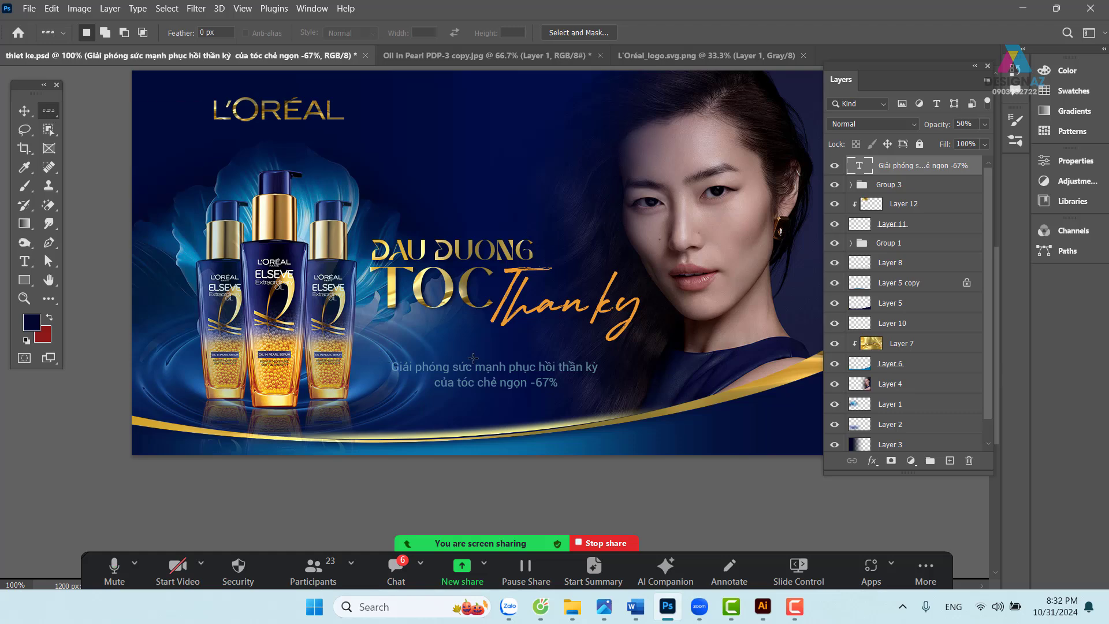
pyautogui.click(472, 355)
pyautogui.click(949, 462)
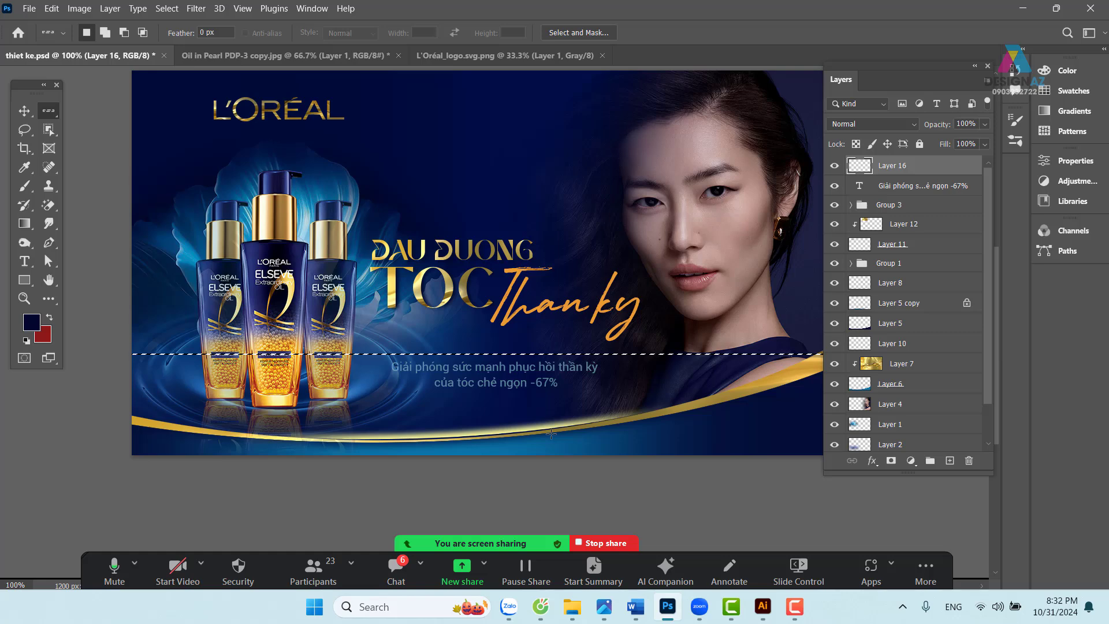
pyautogui.press('i')
pyautogui.click(189, 257)
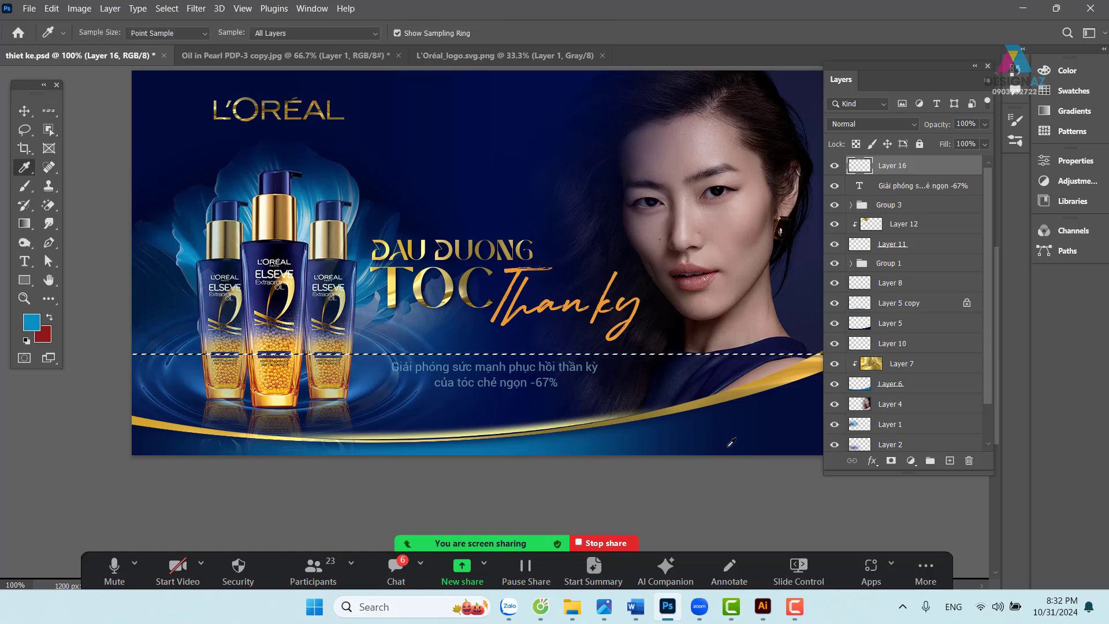
# - Select the headline-to-bottom area, invert it, feather it 100 px, then deselect
pyautogui.press('v')
pyautogui.press('i')
pyautogui.moveTo(613, 403); pyautogui.dragTo(567, 401)
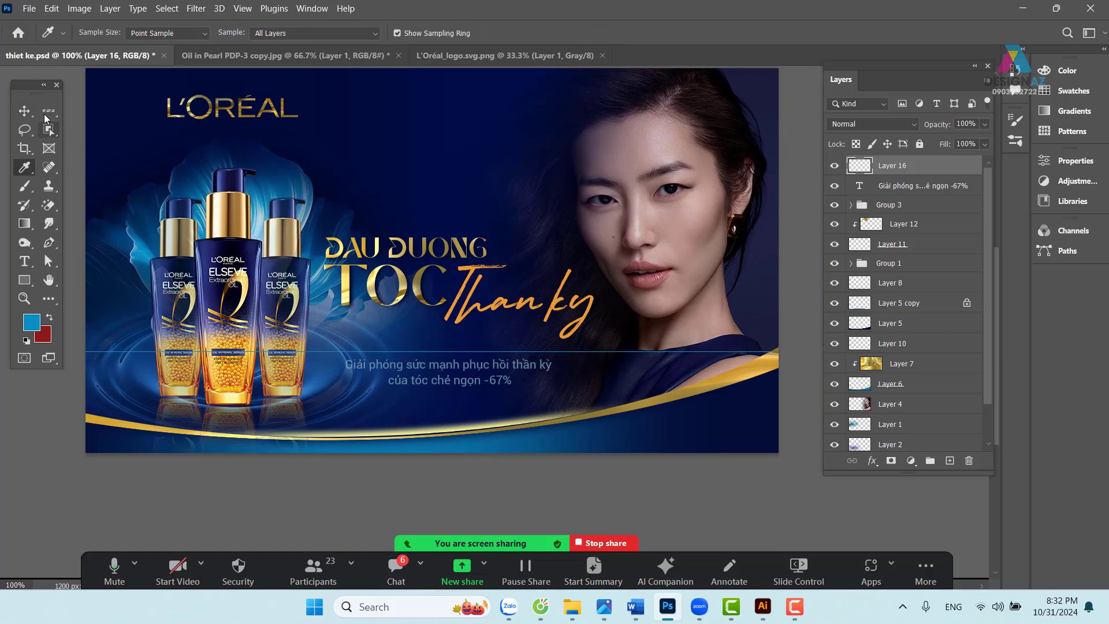
pyautogui.click(49, 110)
pyautogui.click(87, 109)
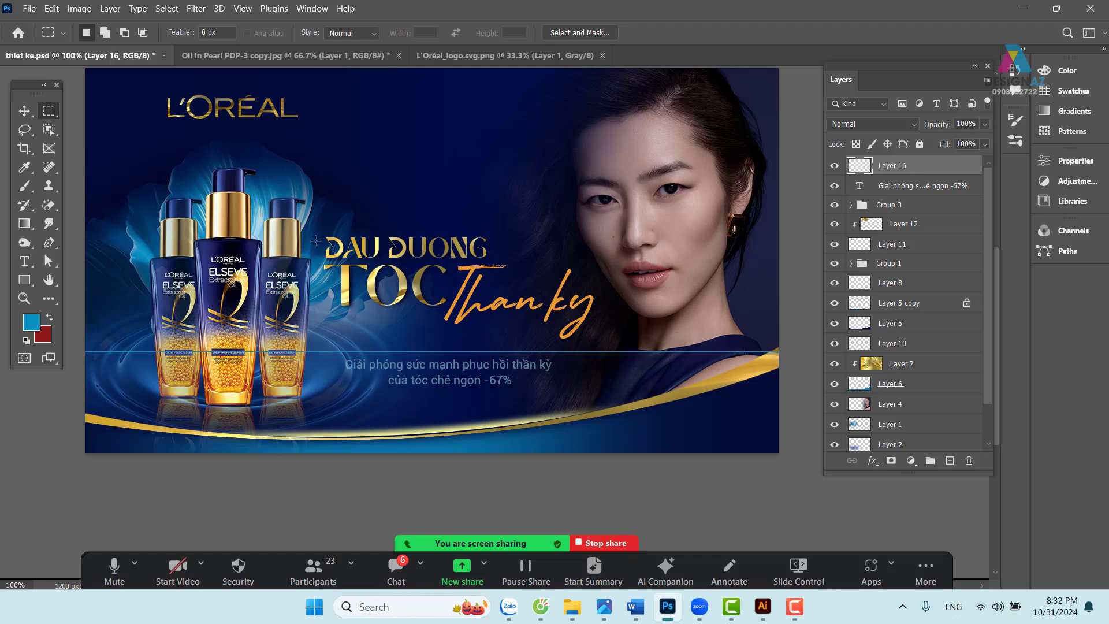
pyautogui.moveTo(310, 224); pyautogui.dragTo(569, 459)
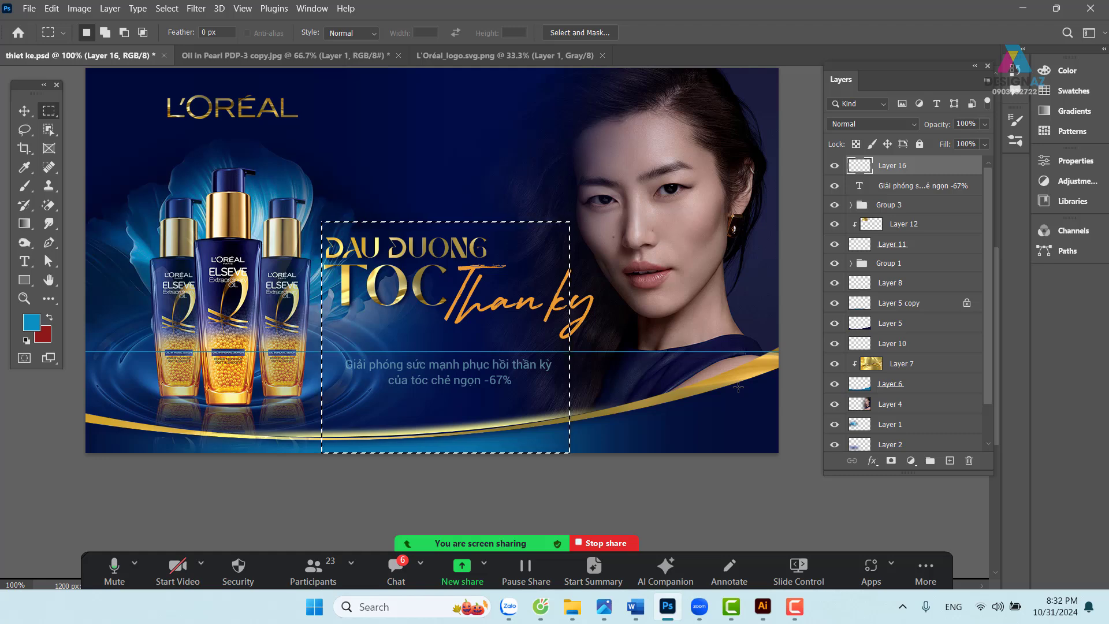
pyautogui.hotkey('ctrl', 'shift', 'i')
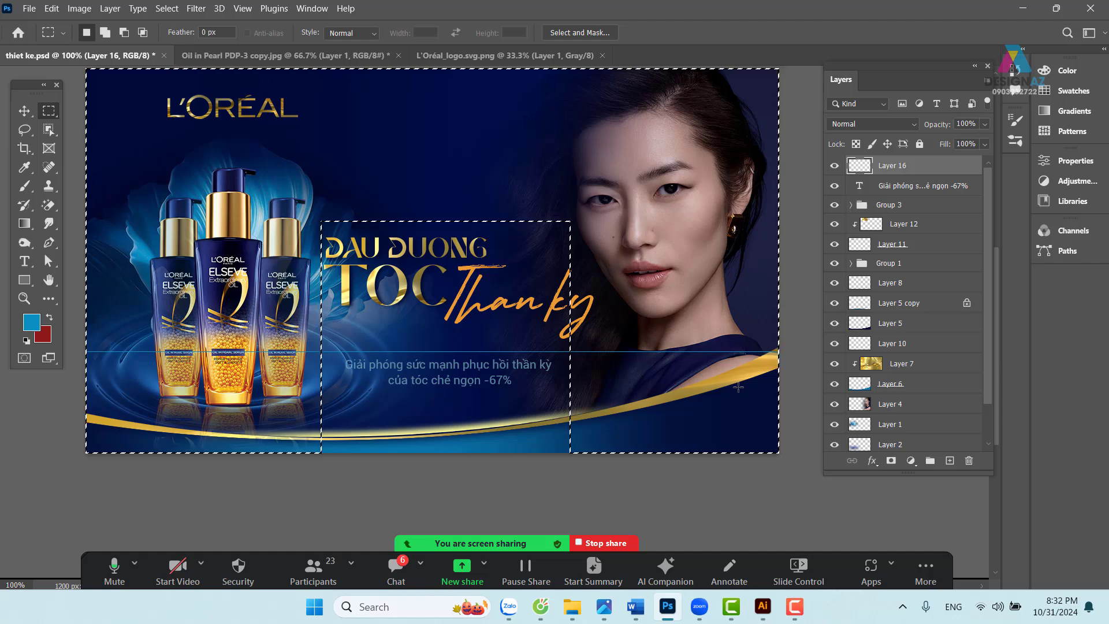
pyautogui.hotkey('shift', 'F6')
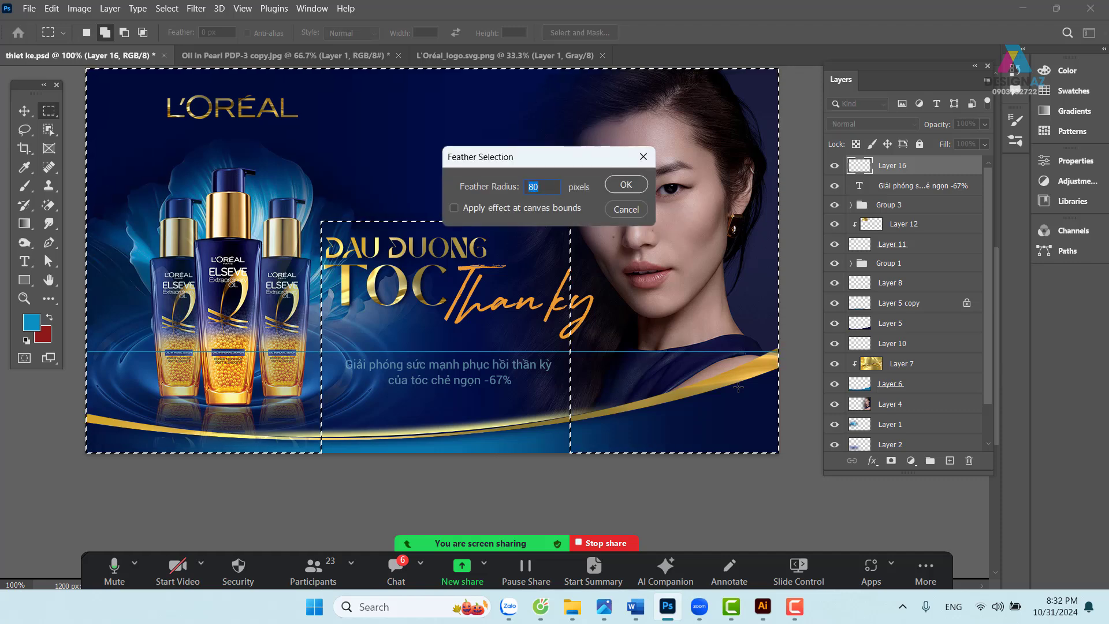
pyautogui.write('100')
pyautogui.press('Return')
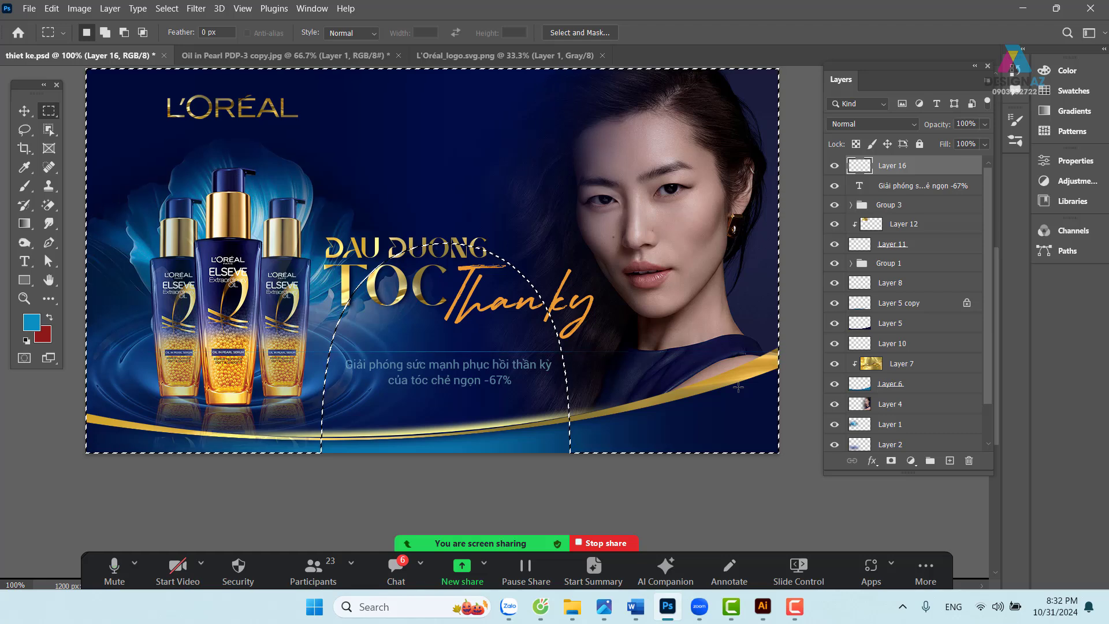
pyautogui.press('v')
pyautogui.hotkey('ctrl', 'd')
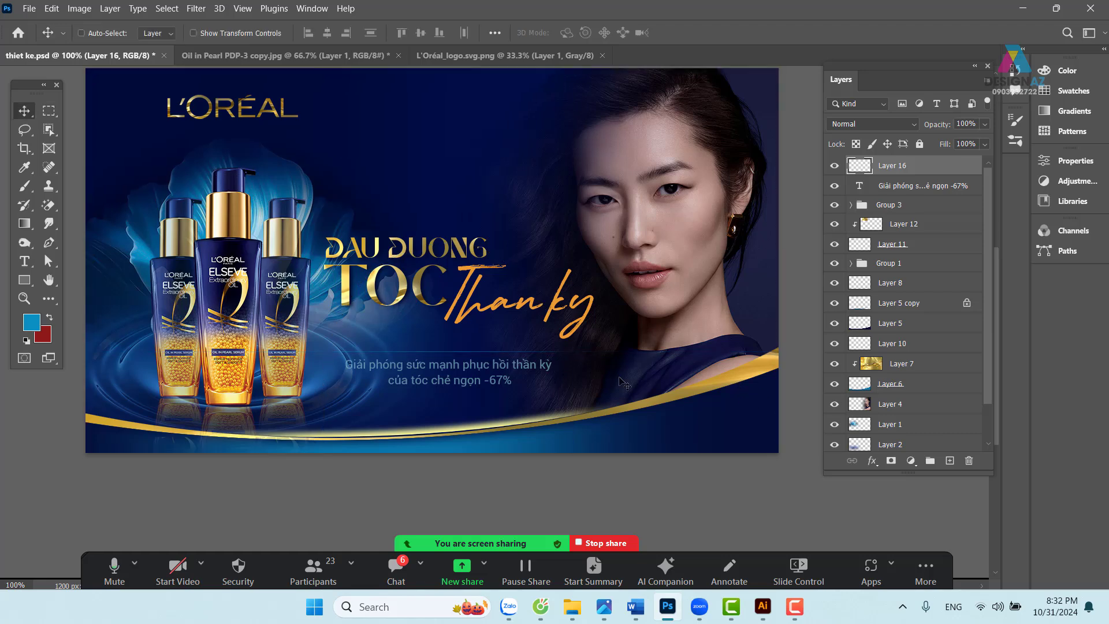
# - Nudge the subline text layer down two steps
pyautogui.rightClick(488, 369)
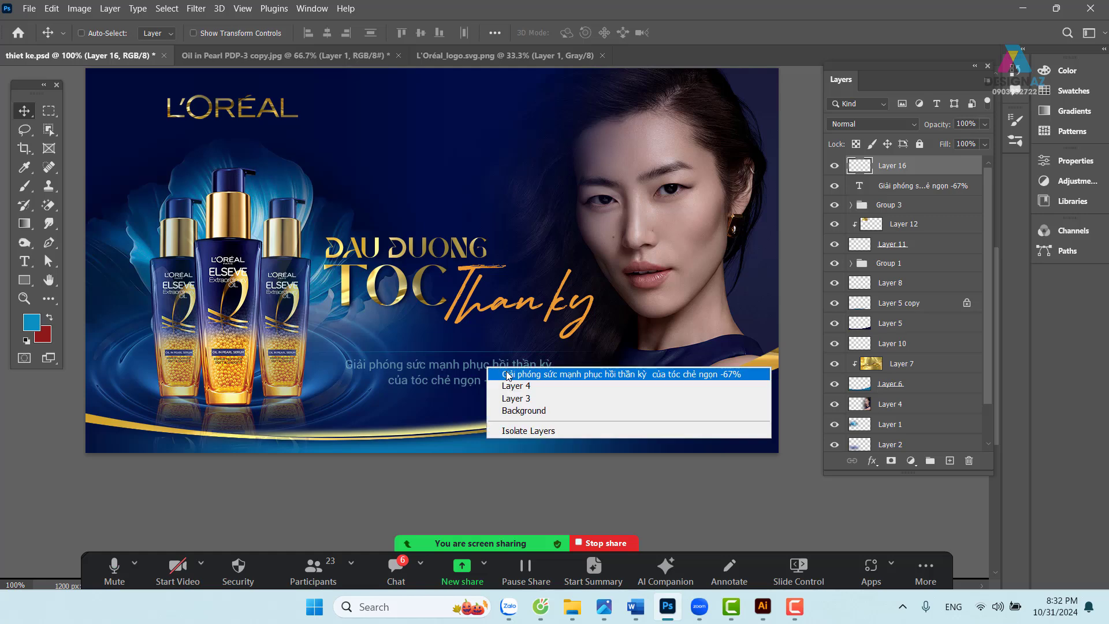
pyautogui.click(508, 375)
pyautogui.press('Down')
pyautogui.press('Down')
pyautogui.press('Down')
pyautogui.press('Down')
pyautogui.press('Down')
pyautogui.press('Down')
pyautogui.press('Down')
pyautogui.press('Down')
pyautogui.press('Down')
pyautogui.press('Down')
pyautogui.press('Down')
pyautogui.press('Down')
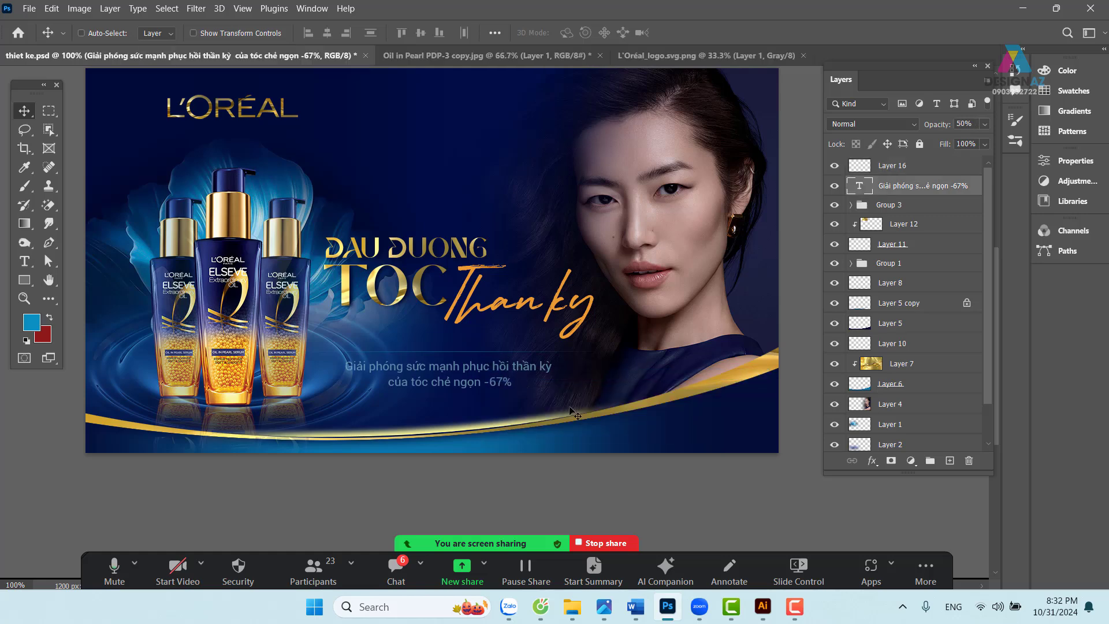
pyautogui.press('Down')
pyautogui.press('Down')
pyautogui.press('Down')
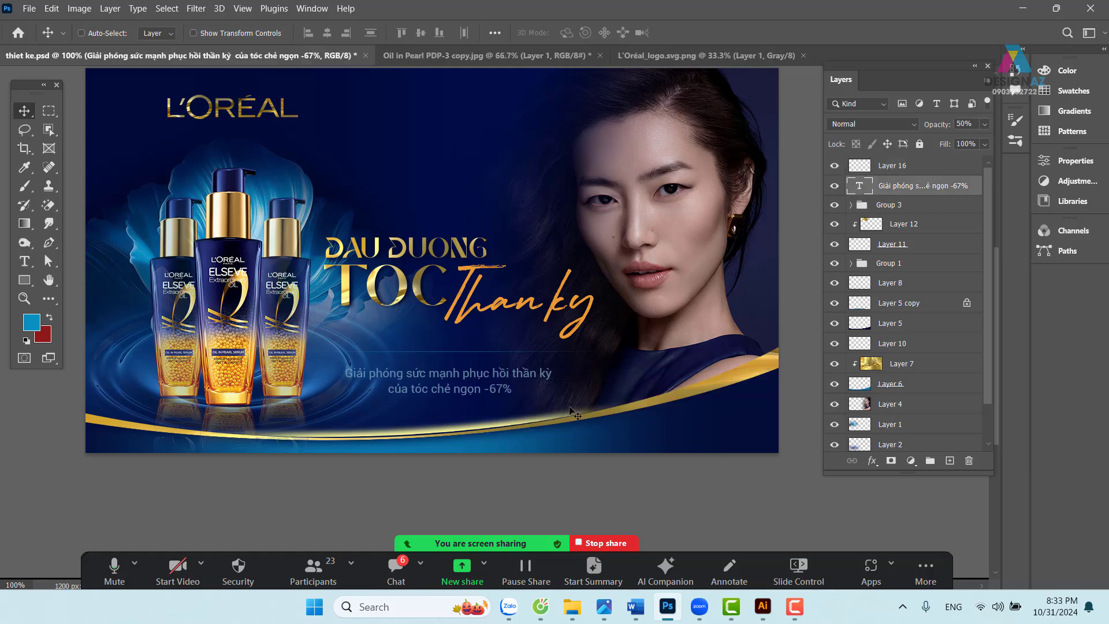
pyautogui.hotkey('ctrl', '+')
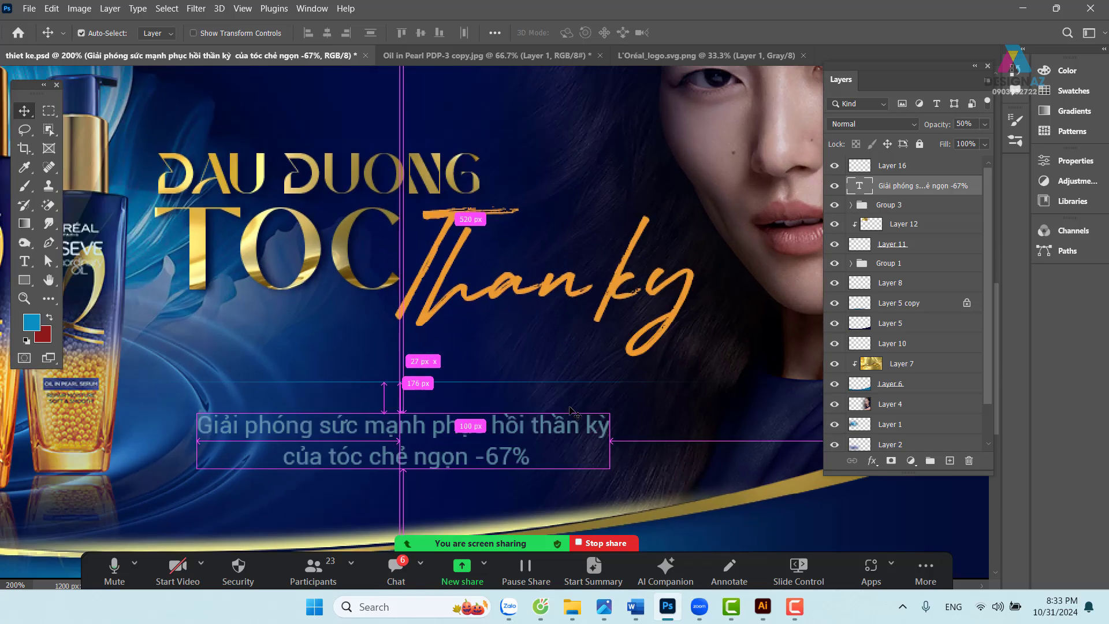
# - Zoom in on the thin line and check the layers beneath it, selecting Layer 3
pyautogui.rightClick(521, 385)
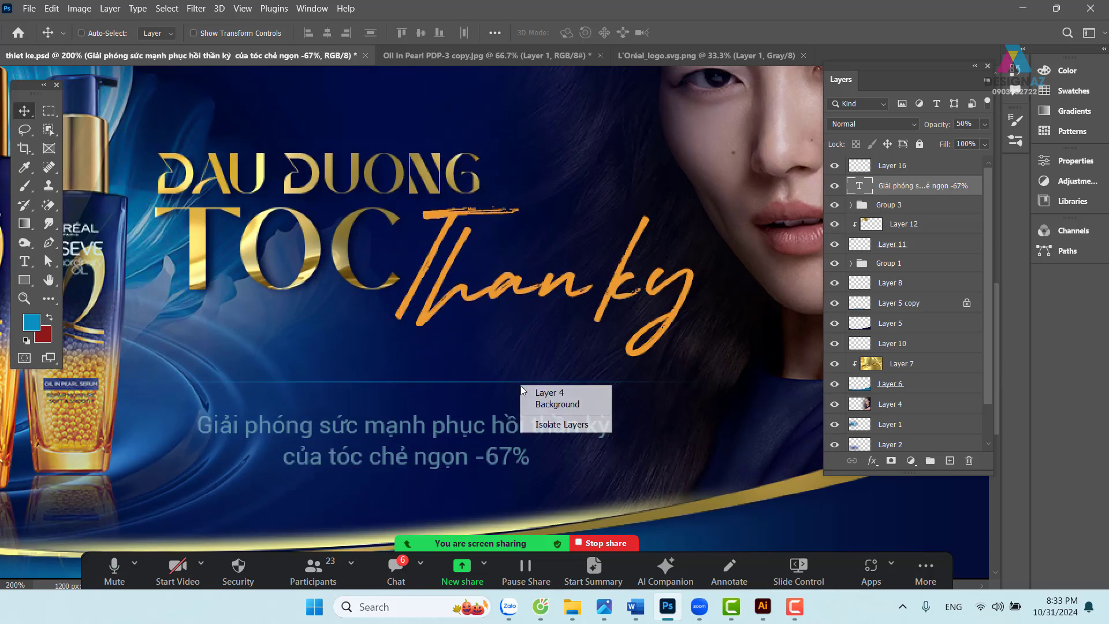
pyautogui.rightClick(408, 380)
pyautogui.rightClick(398, 382)
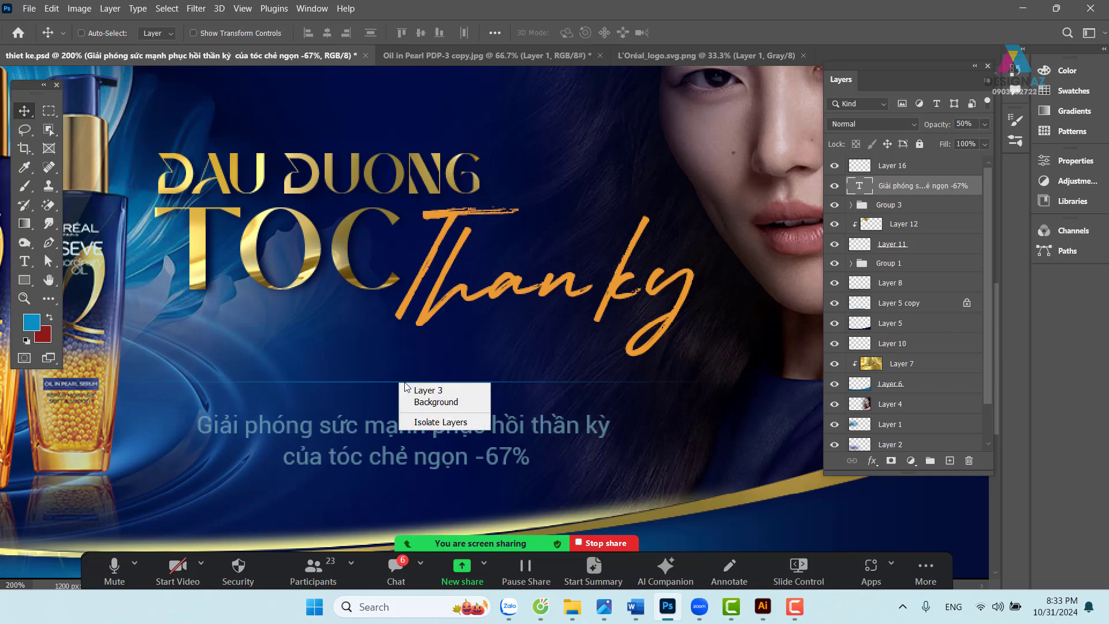
pyautogui.press('Escape')
pyautogui.hotkey('ctrl', '+')
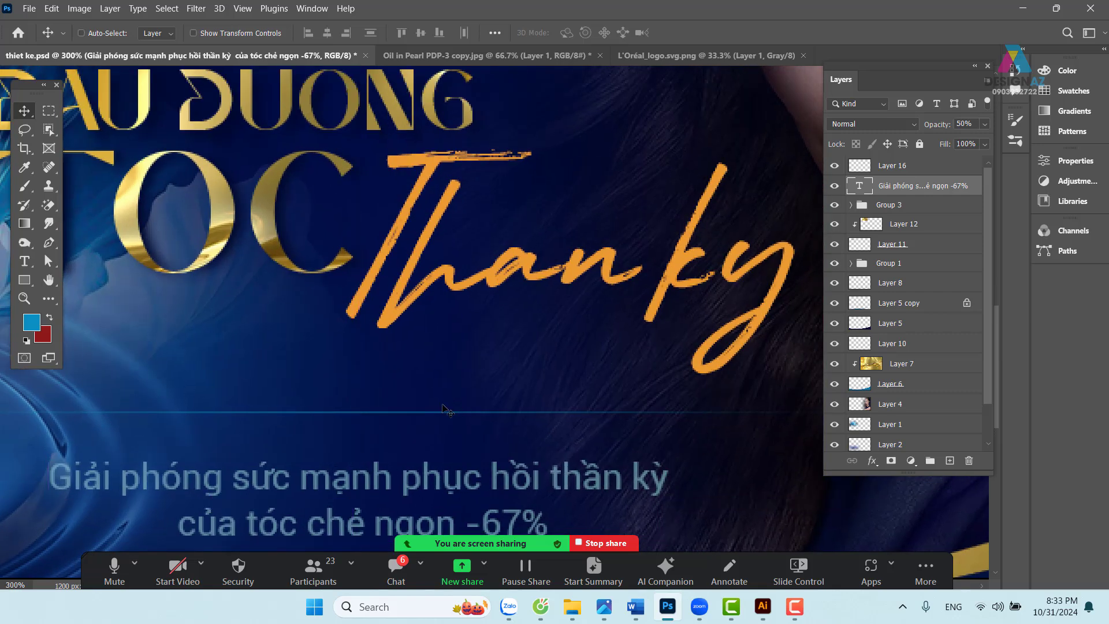
pyautogui.rightClick(398, 412)
pyautogui.click(407, 420)
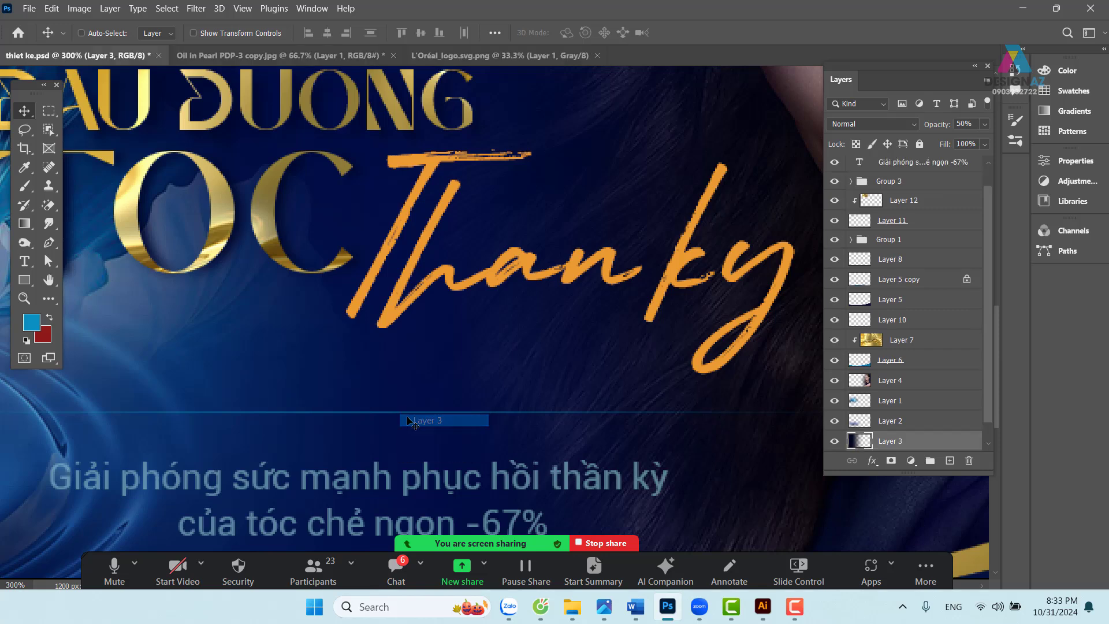
# - Select Layer 16 and drag the thin light-blue line slightly lower
pyautogui.hotkey('ctrl', '+')
pyautogui.hotkey('ctrl', '+')
pyautogui.hotkey('ctrl', '+')
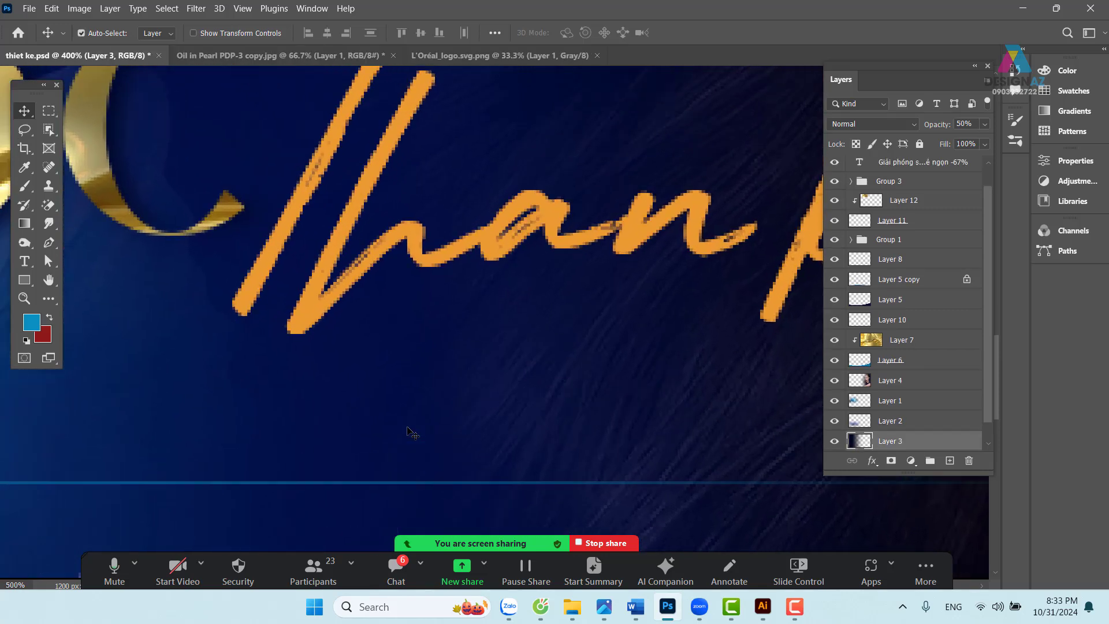
pyautogui.moveTo(447, 432); pyautogui.dragTo(505, 263)
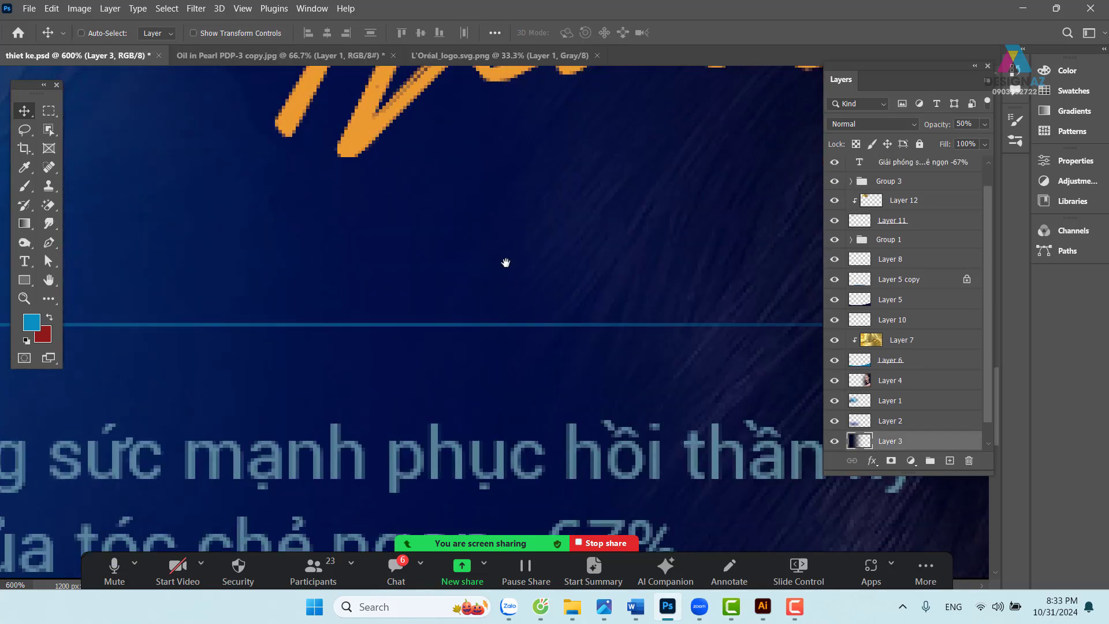
pyautogui.rightClick(437, 327)
pyautogui.click(456, 334)
pyautogui.moveTo(446, 326); pyautogui.dragTo(445, 379)
pyautogui.hotkey('ctrl', '-')
pyautogui.hotkey('ctrl', '-')
pyautogui.hotkey('ctrl', '-')
pyautogui.hotkey('ctrl', '-')
pyautogui.hotkey('ctrl', '-')
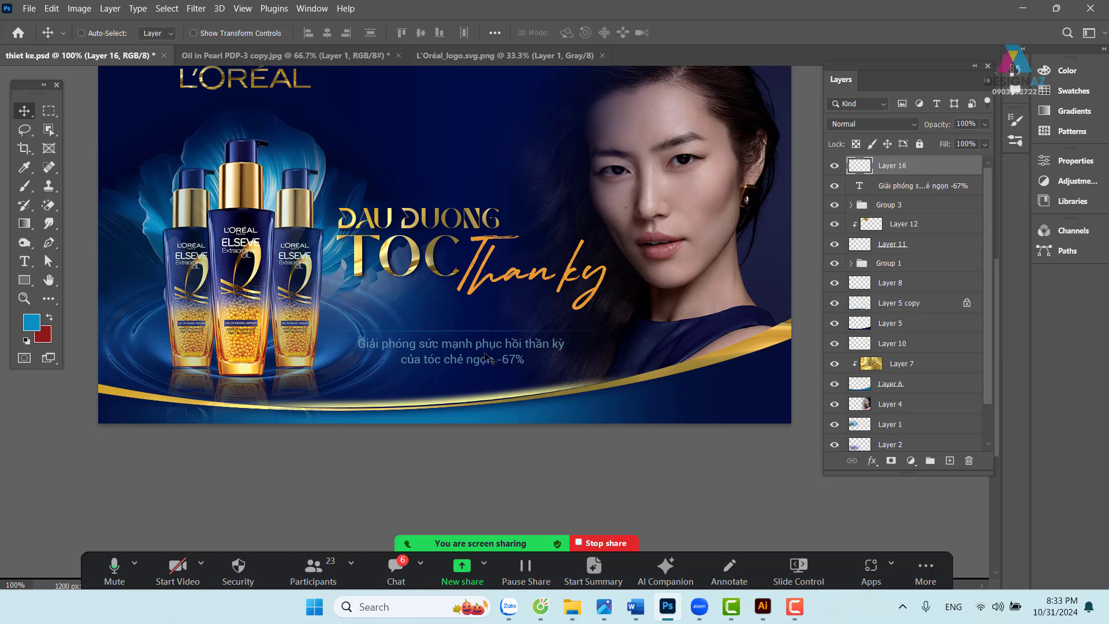
# - Nudge the subline text slightly further down and bring up the Open dialog
pyautogui.rightClick(480, 344)
pyautogui.click(500, 350)
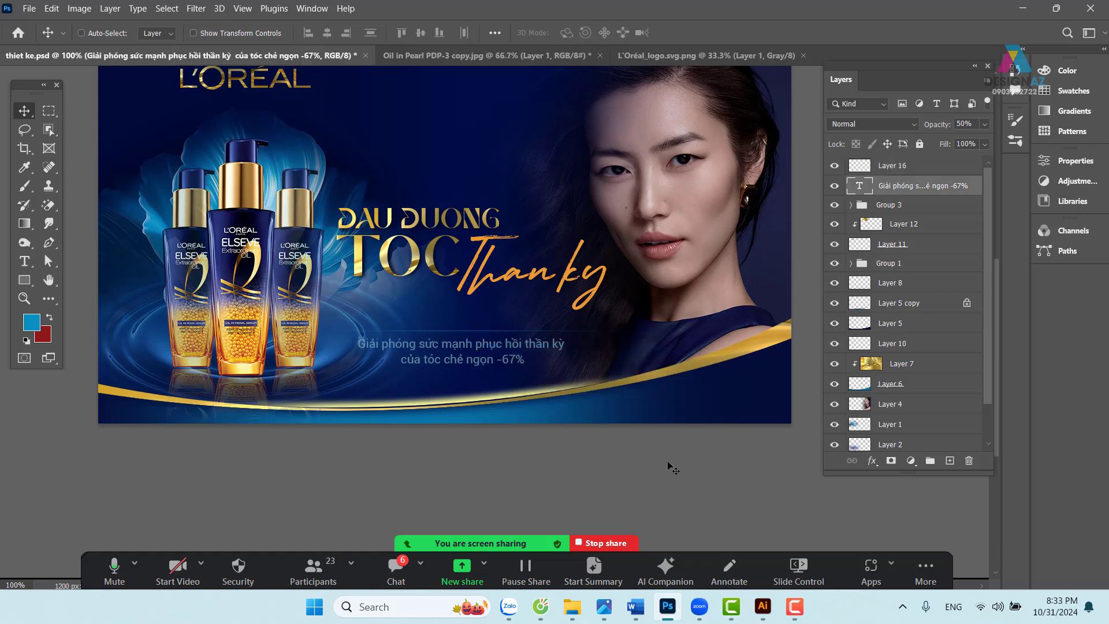
pyautogui.hotkey('shift', 'Down')
pyautogui.moveTo(547, 370); pyautogui.dragTo(545, 423)
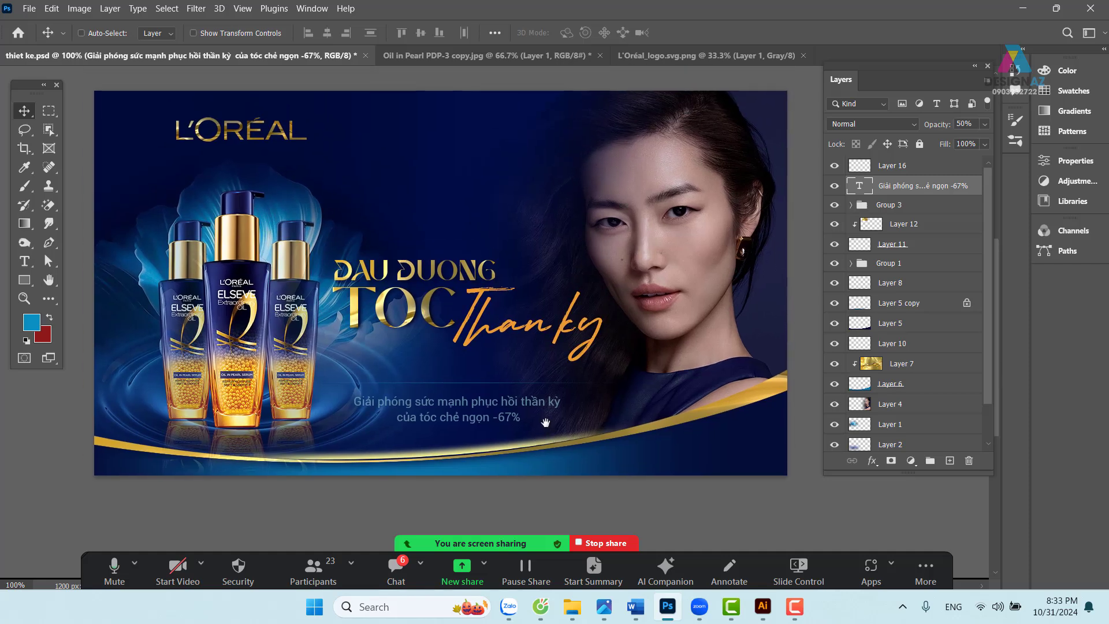
pyautogui.moveTo(495, 227); pyautogui.dragTo(475, 232)
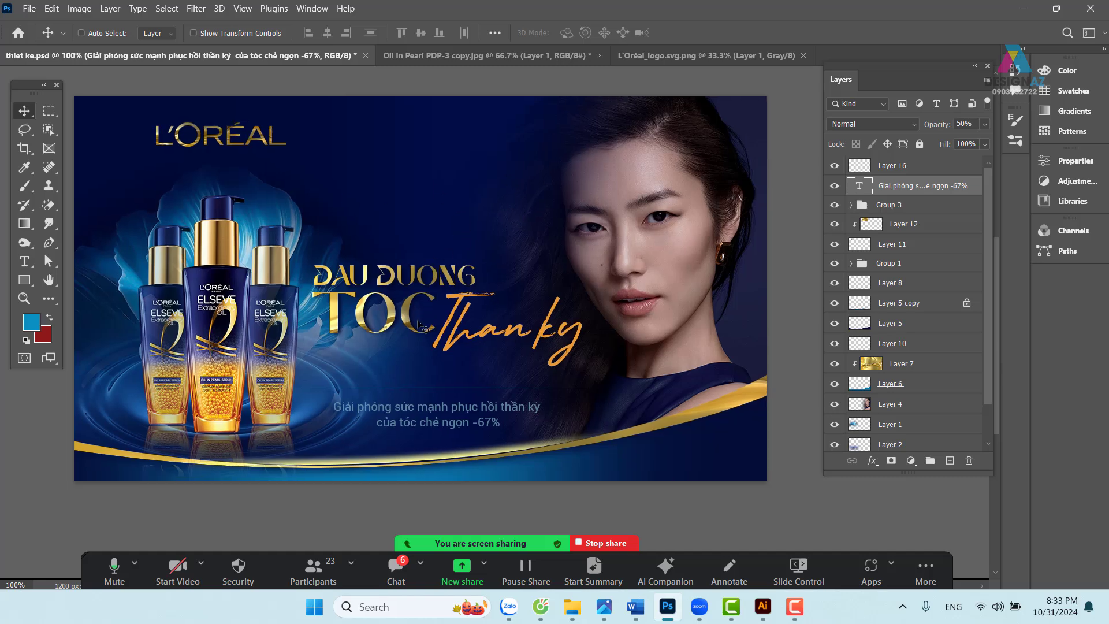
pyautogui.moveTo(447, 336); pyautogui.dragTo(470, 332)
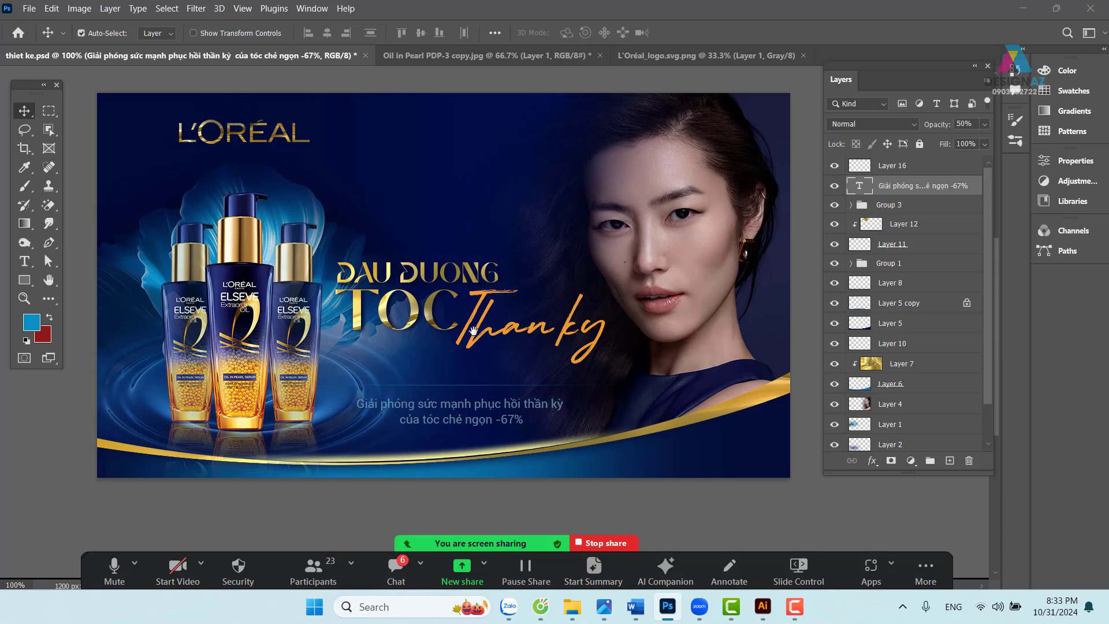
pyautogui.hotkey('ctrl', 'o')
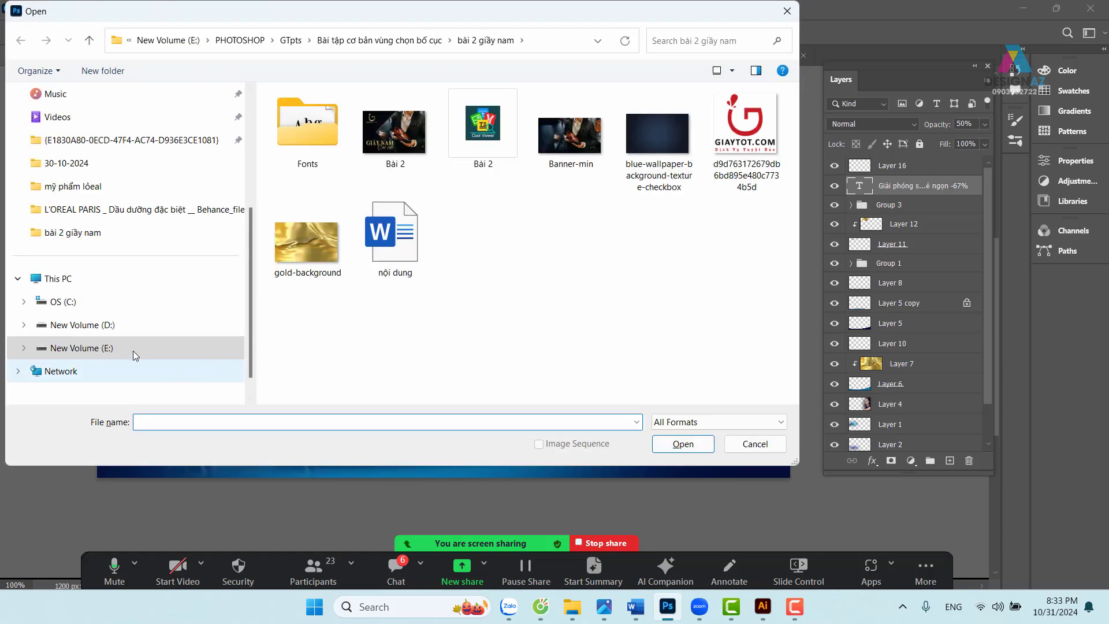
# - Open transformerslensflare31 copy from E:\thuvienanh\Backgroud\texture
pyautogui.click(115, 349)
pyautogui.scroll(-3, 606, 302)
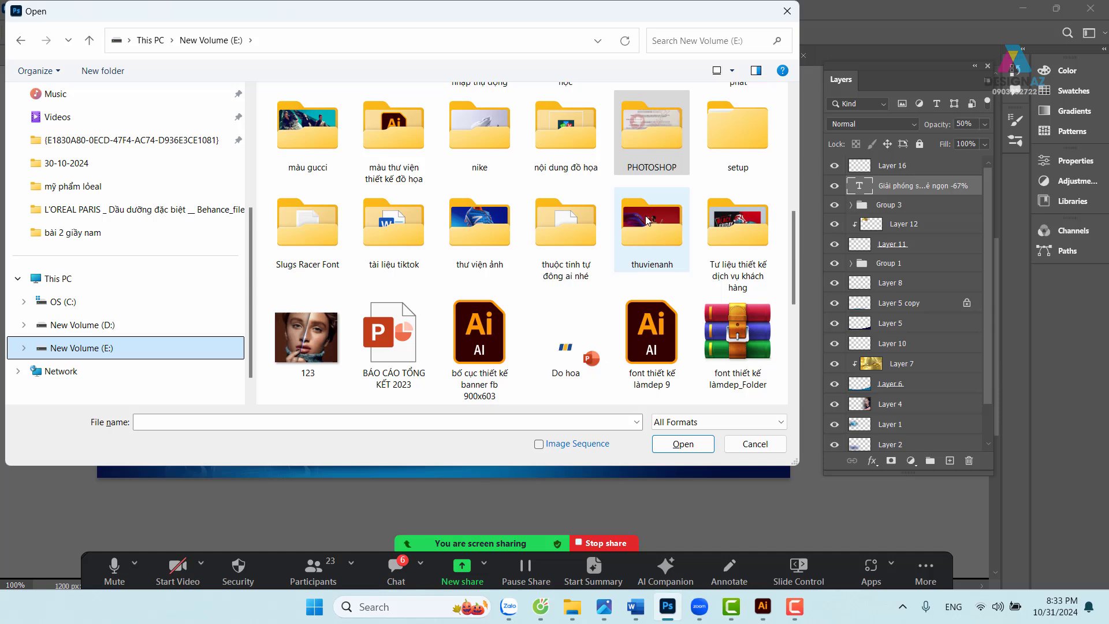
pyautogui.doubleClick(627, 267)
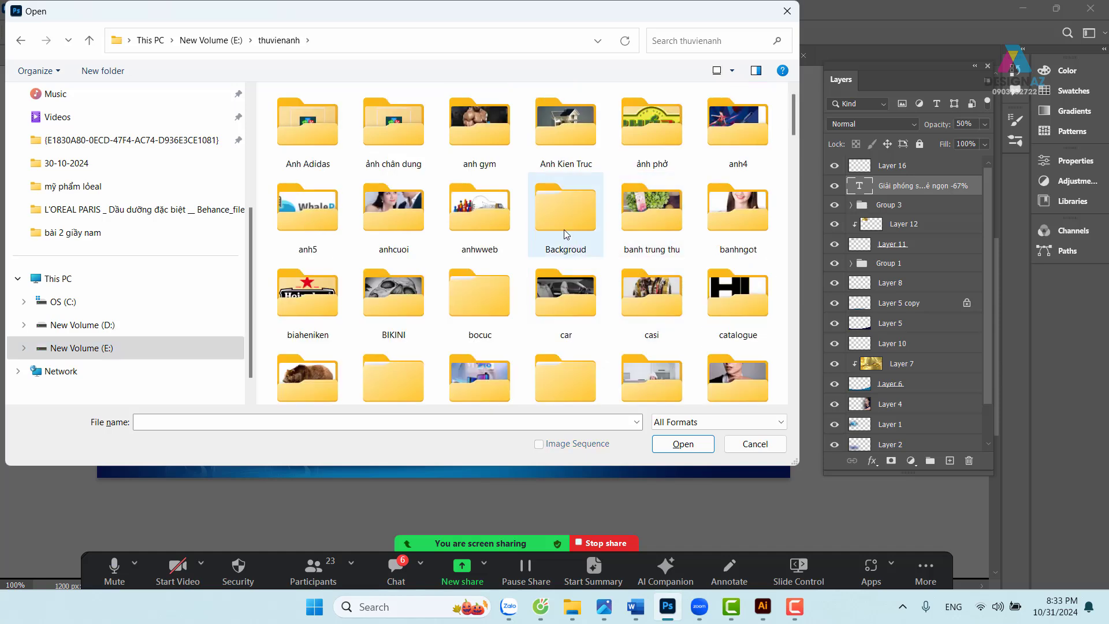
pyautogui.doubleClick(564, 229)
pyautogui.doubleClick(673, 225)
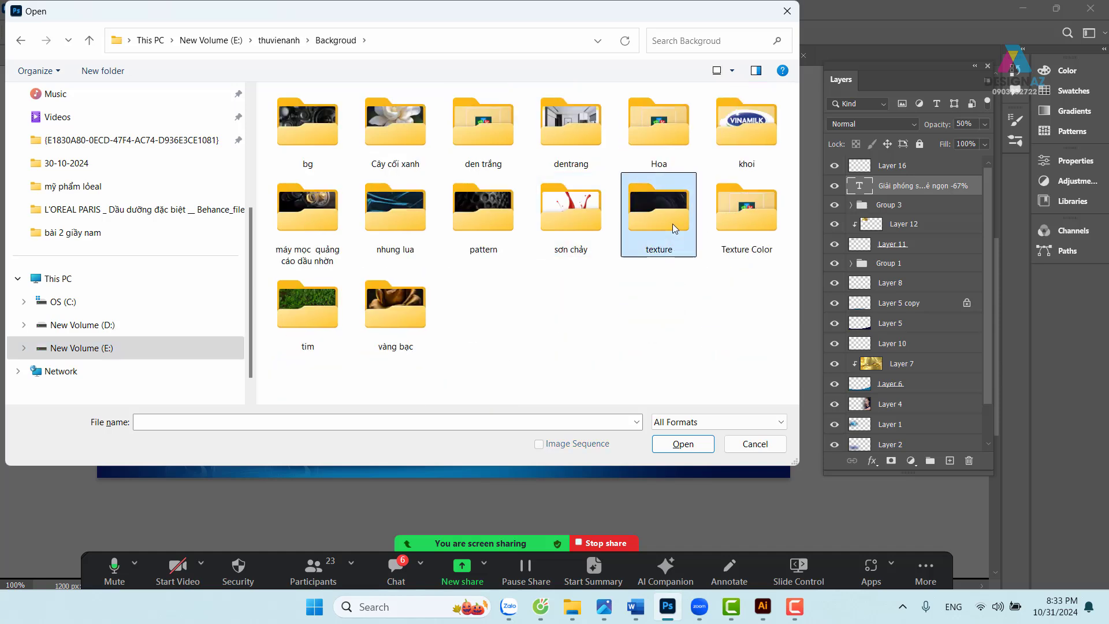
pyautogui.scroll(-2, 639, 231)
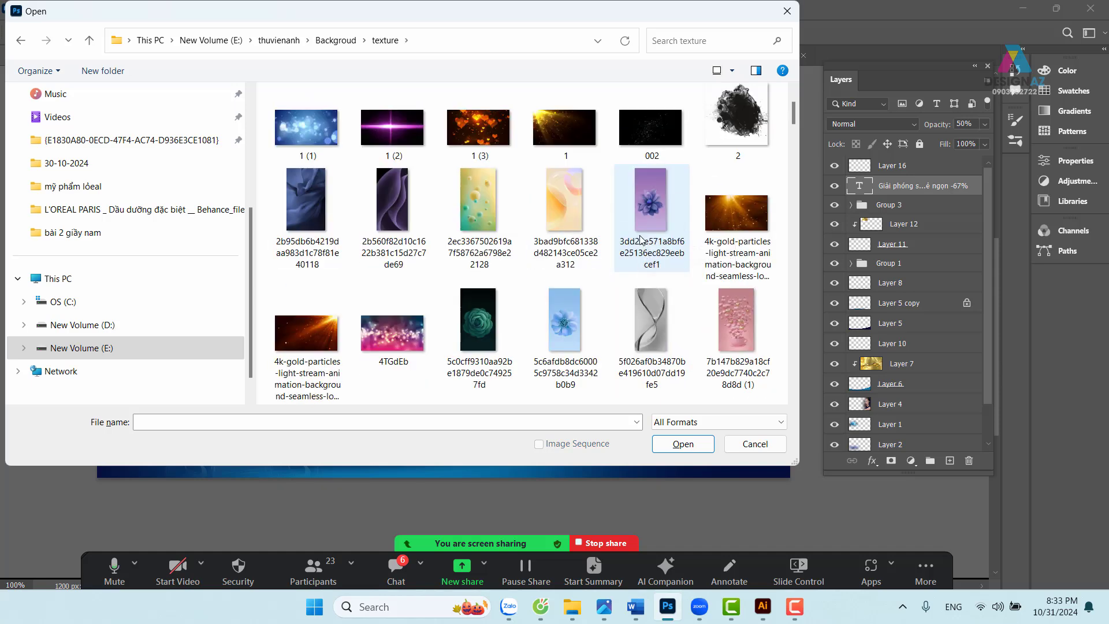
pyautogui.scroll(-5, 639, 237)
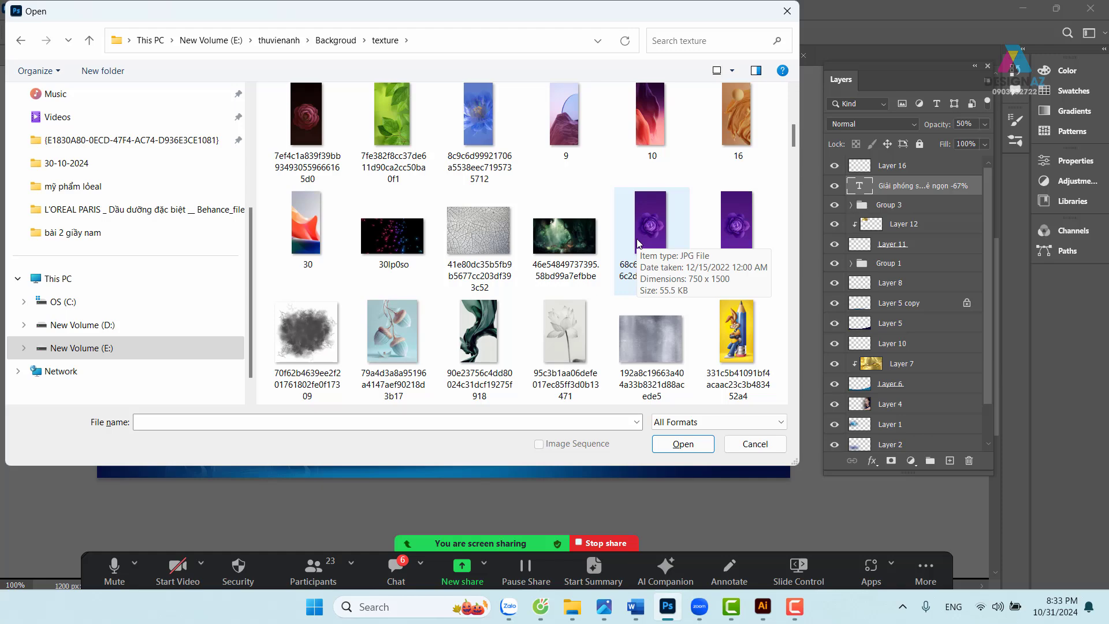
pyautogui.scroll(-12, 637, 243)
pyautogui.scroll(-20, 635, 251)
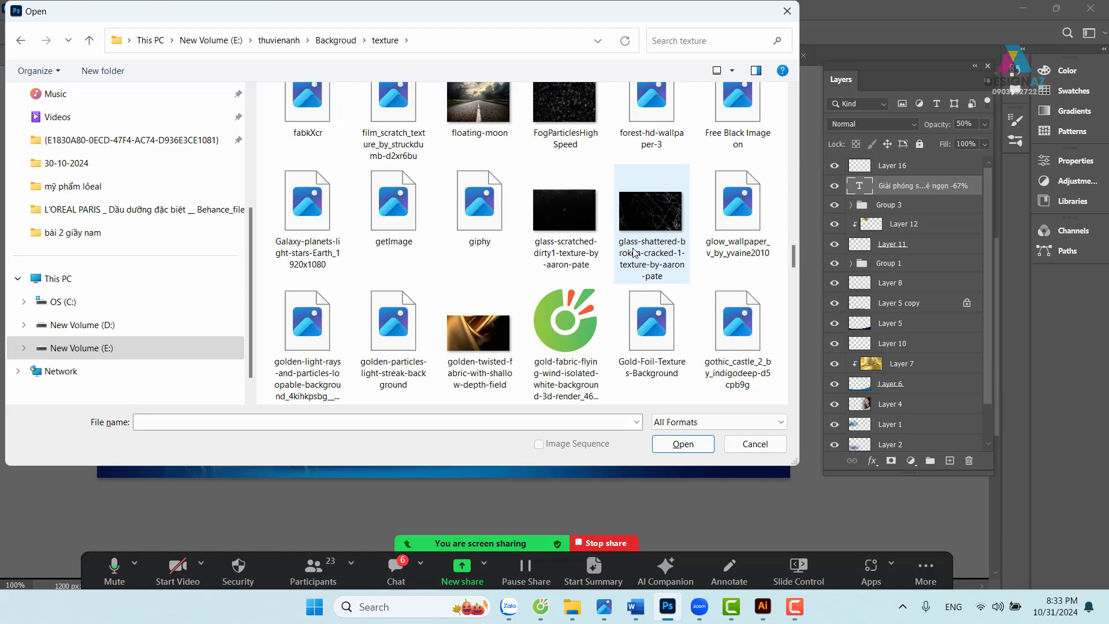
pyautogui.scroll(-3, 635, 256)
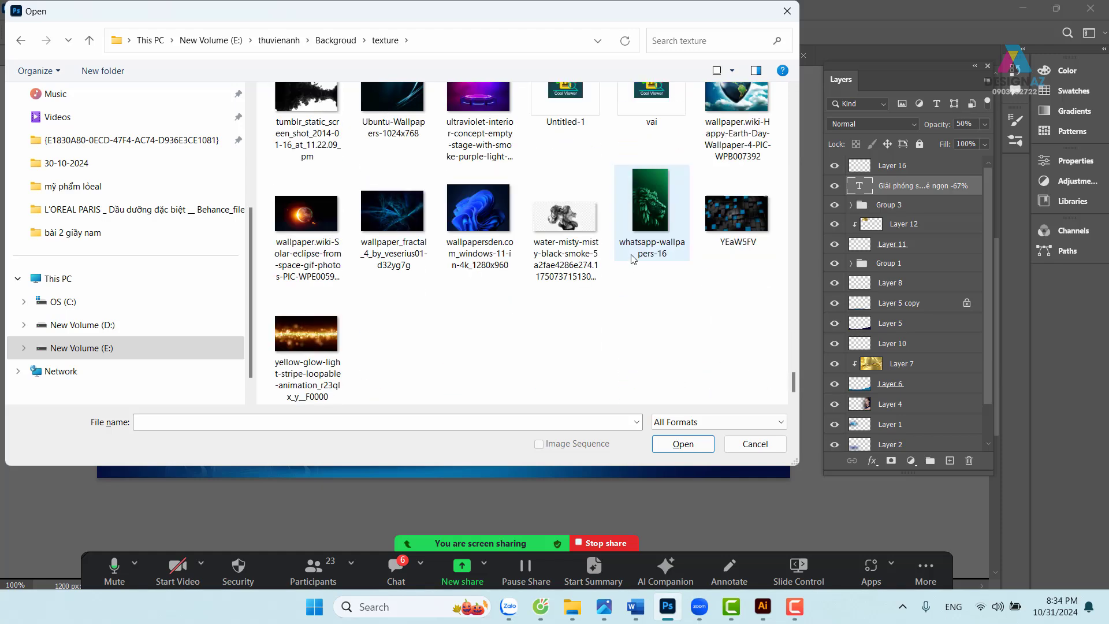
pyautogui.scroll(4, 590, 263)
pyautogui.click(478, 119)
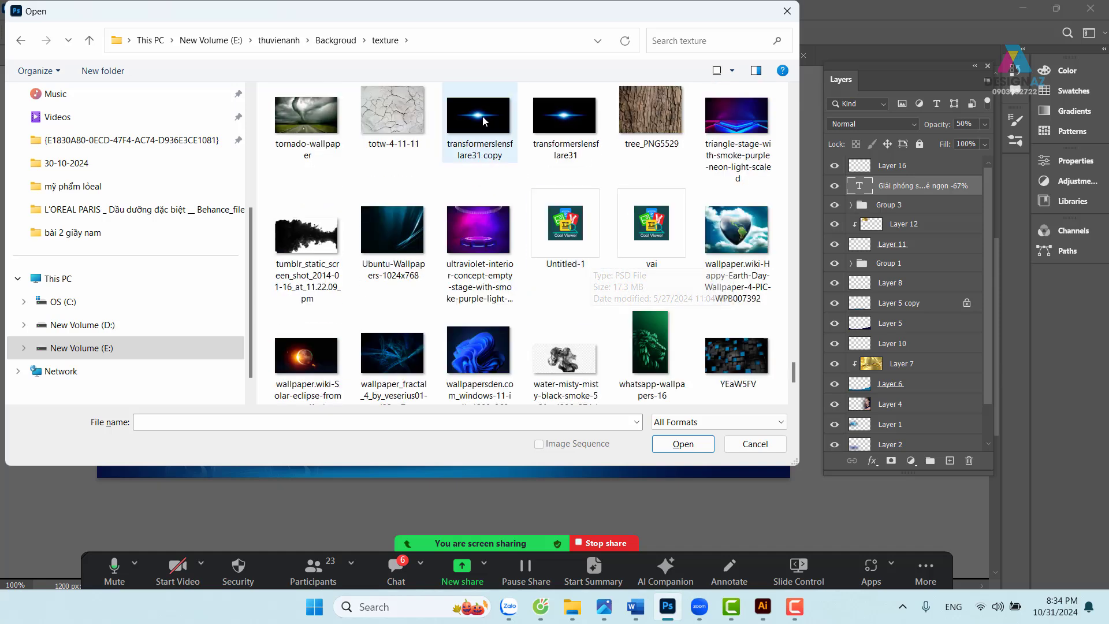
pyautogui.click(687, 444)
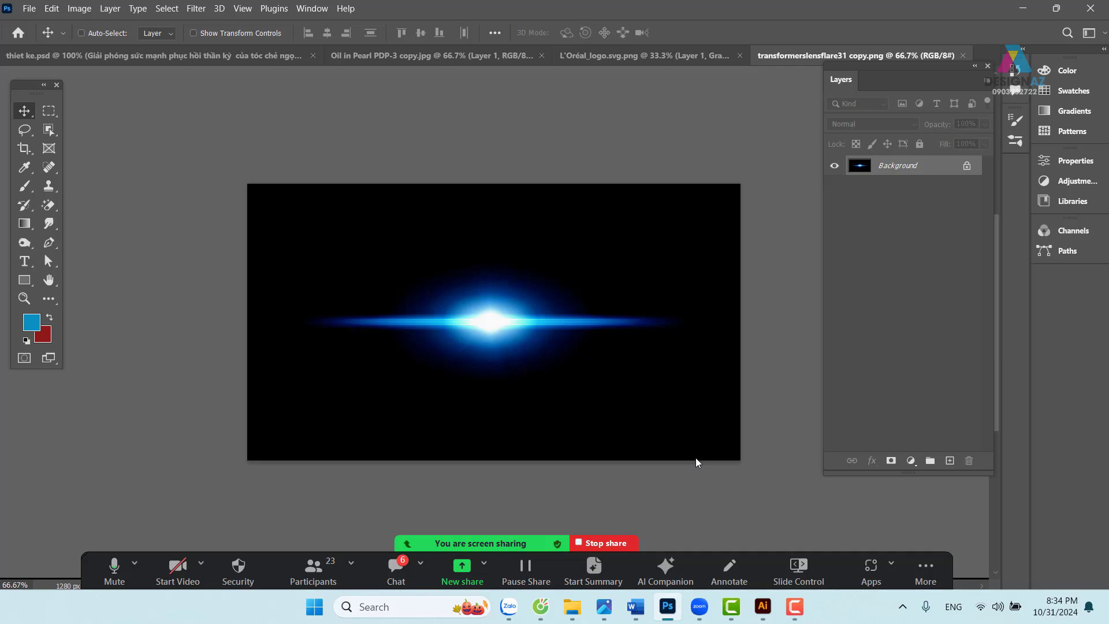
# - Paste the whole lens-flare image into thiet ke.psd as a layer above Layer 16
pyautogui.hotkey('ctrl', 'a')
pyautogui.click(214, 55)
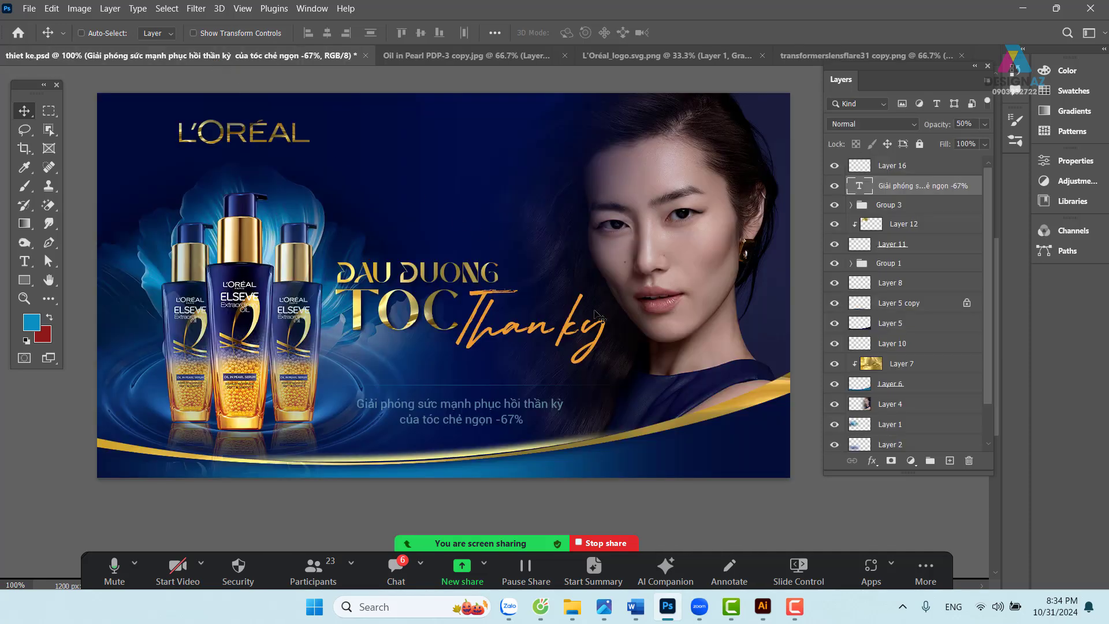
pyautogui.hotkey('ctrl', 's')
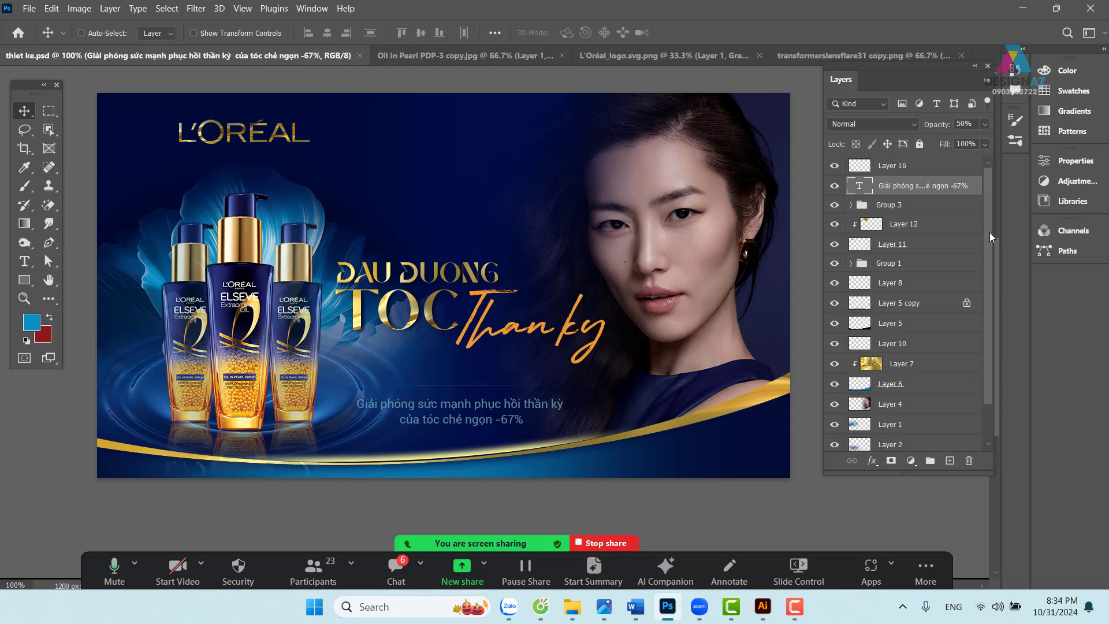
pyautogui.hotkey('ctrl', 'v')
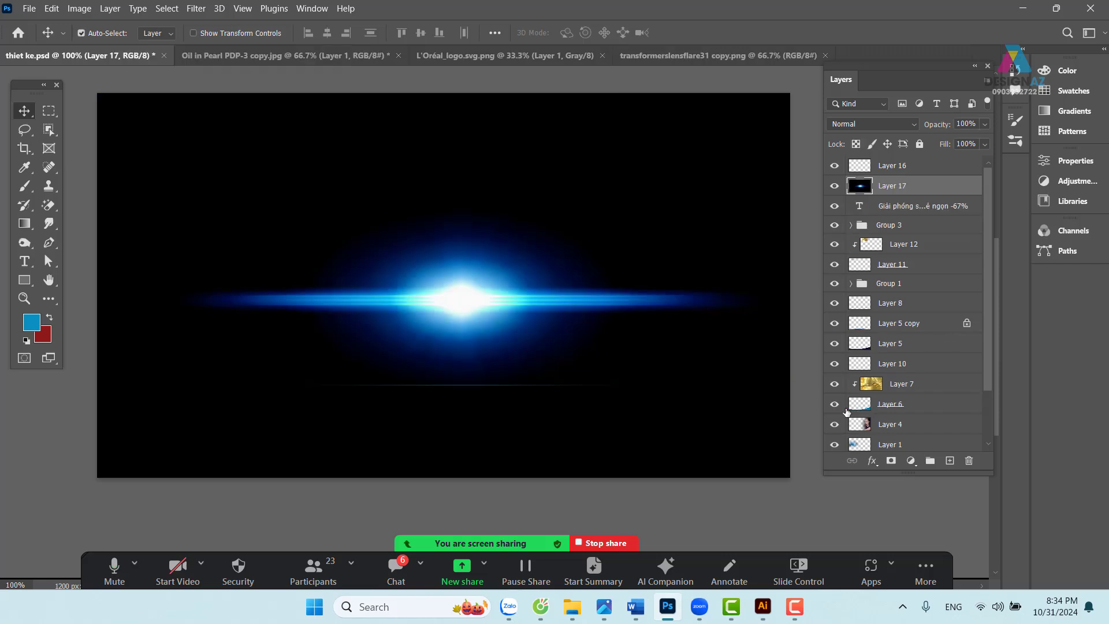
pyautogui.hotkey('ctrl', ']')
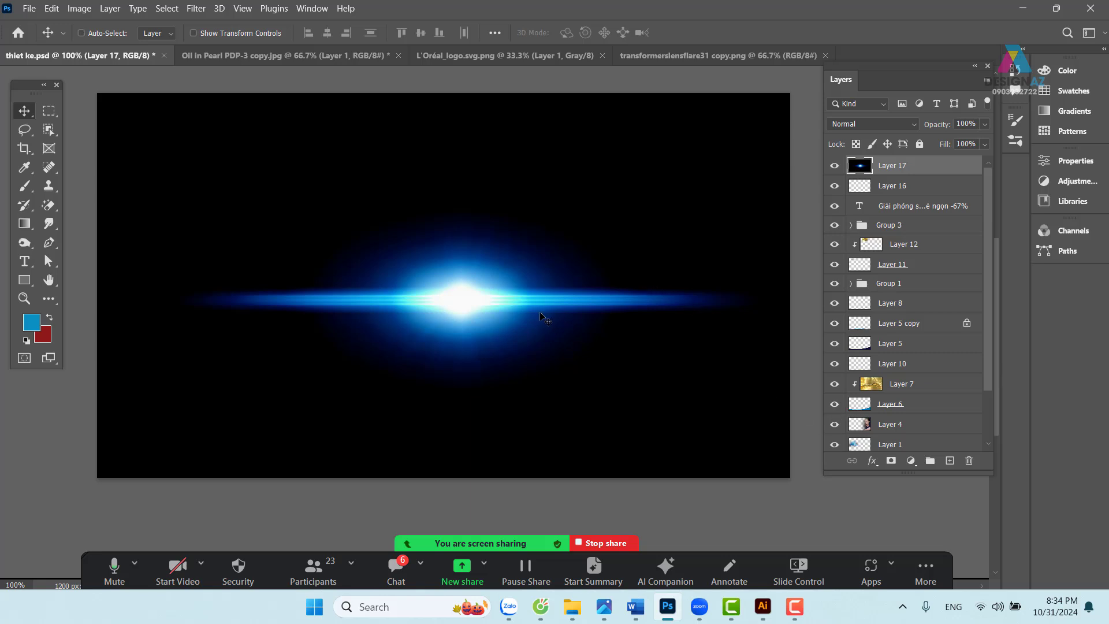
# - Set Layer 17 to Screen, scale it to about 69%, and move it just above the subline
pyautogui.click(896, 123)
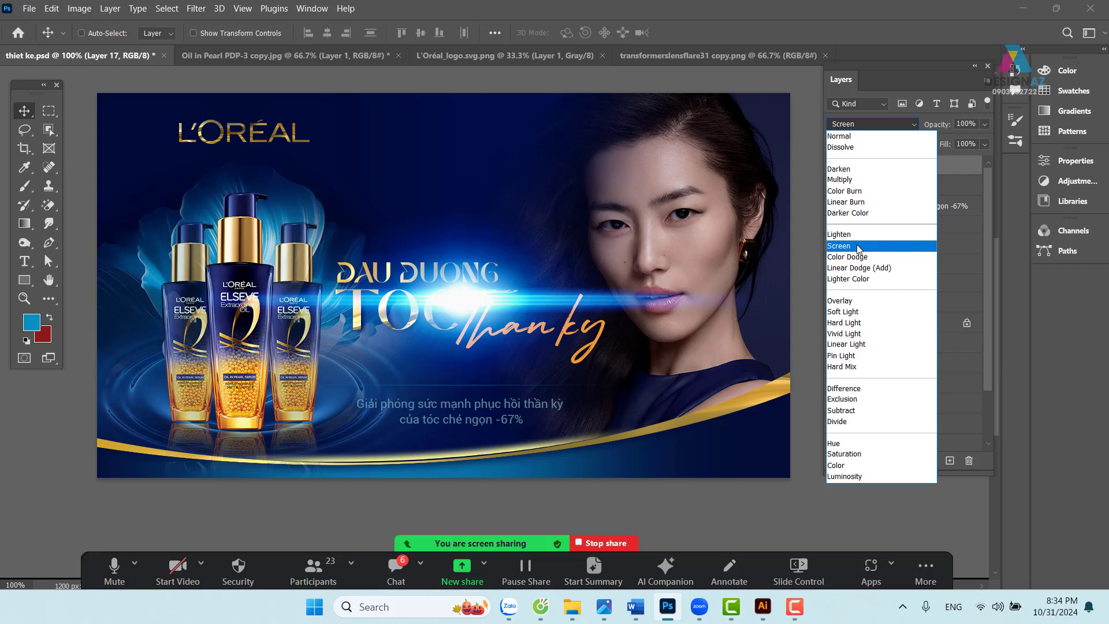
pyautogui.click(858, 248)
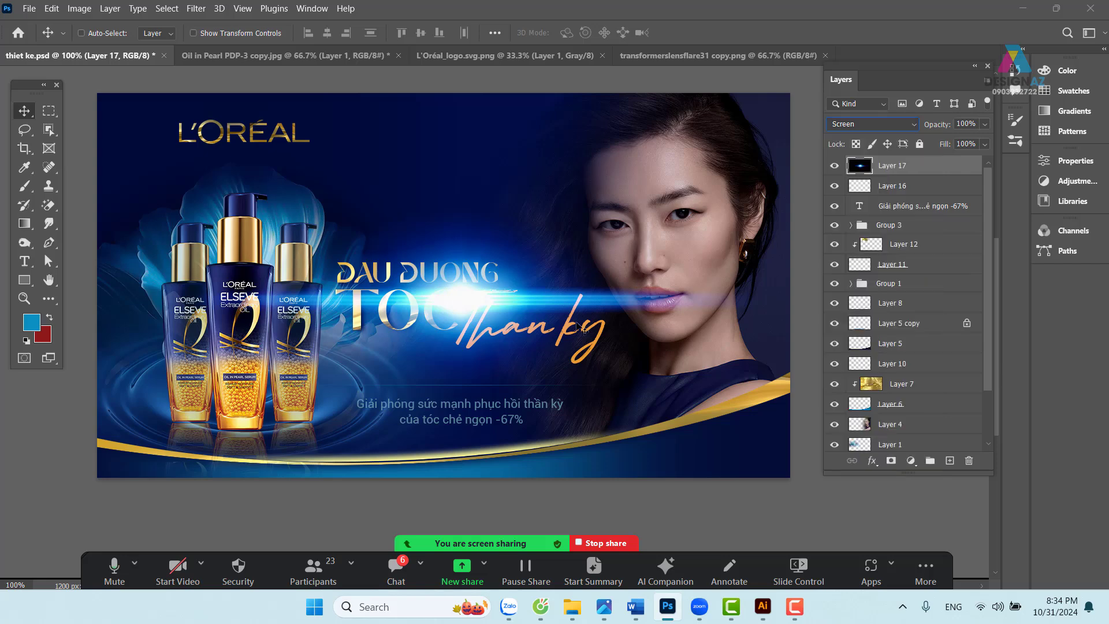
pyautogui.press('ctrl')
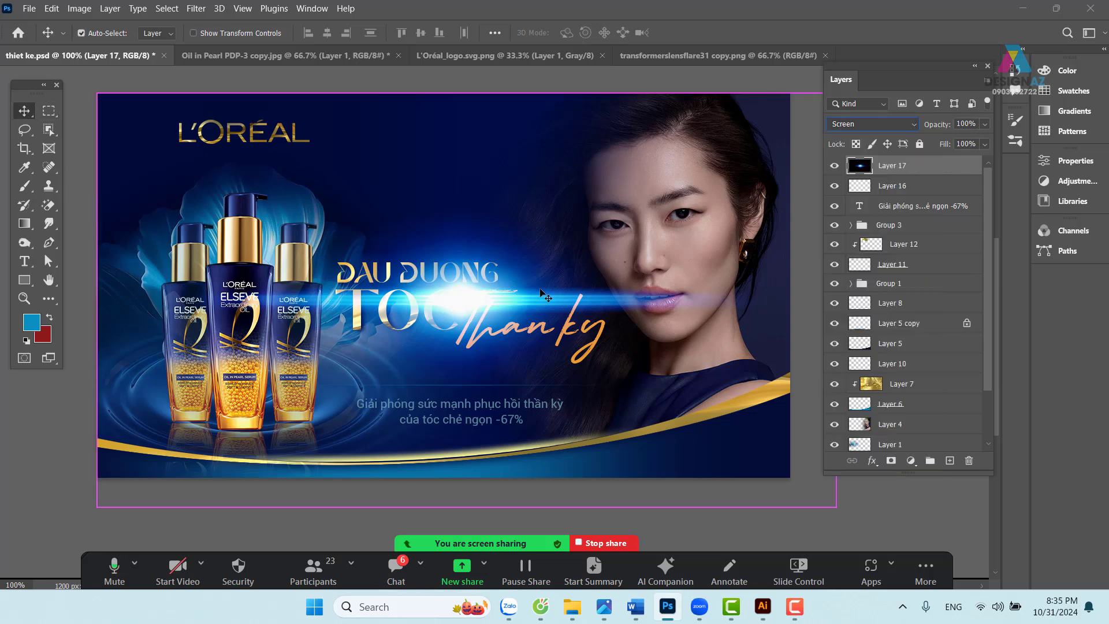
pyautogui.hotkey('ctrl', 't')
pyautogui.moveTo(838, 506); pyautogui.dragTo(606, 378)
pyautogui.moveTo(426, 216); pyautogui.dragTo(522, 351)
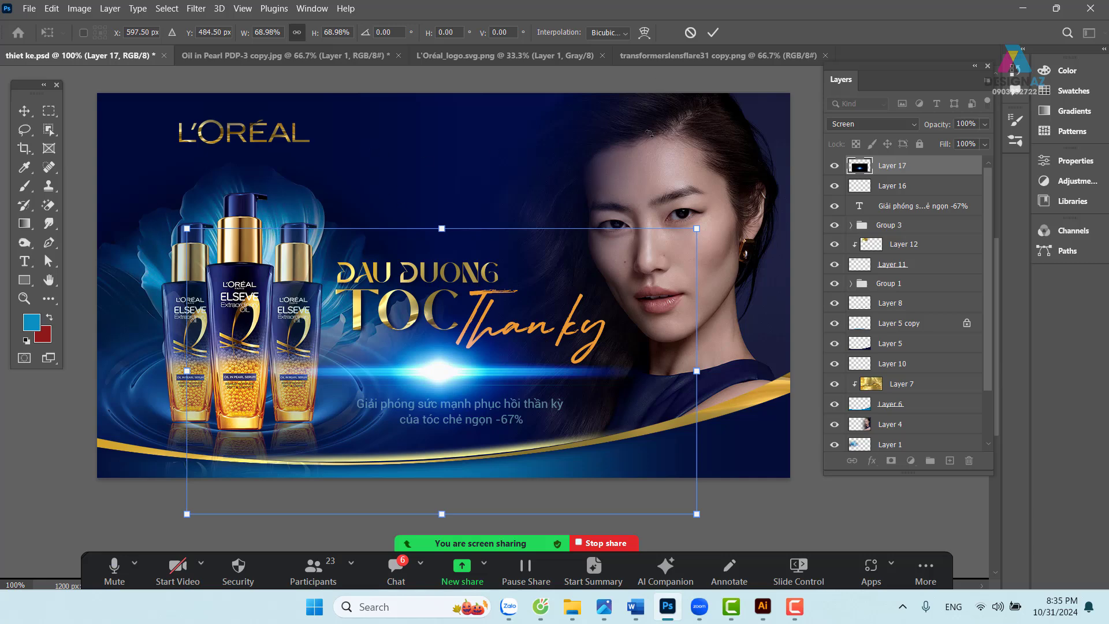
# - Warp Layer 17 with an Arc style bent downward to -32.2% and commit it
pyautogui.click(645, 34)
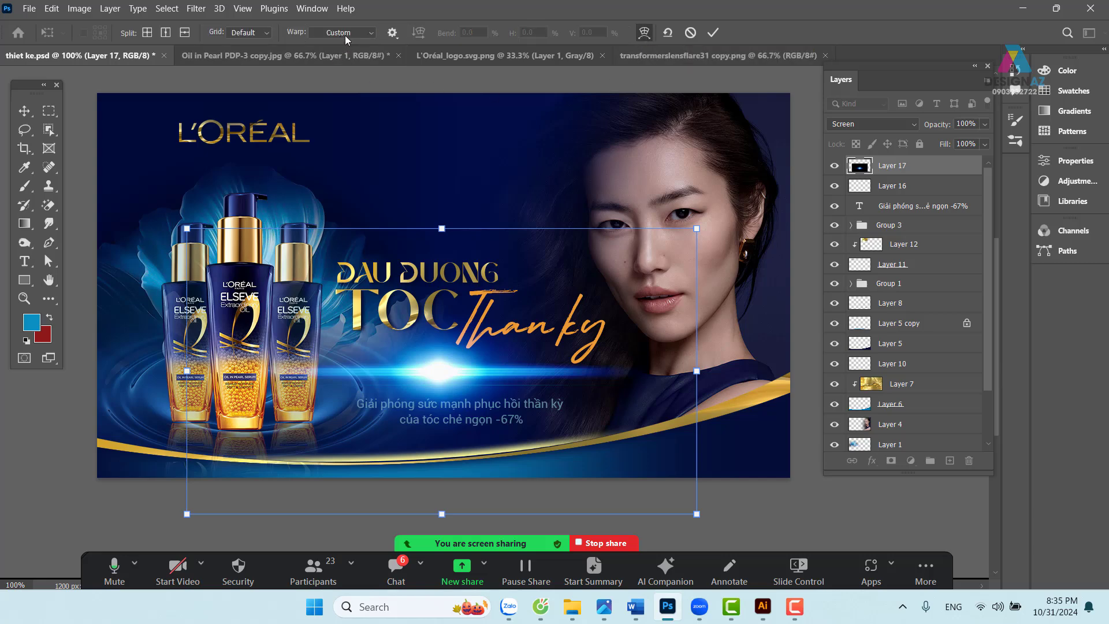
pyautogui.click(363, 33)
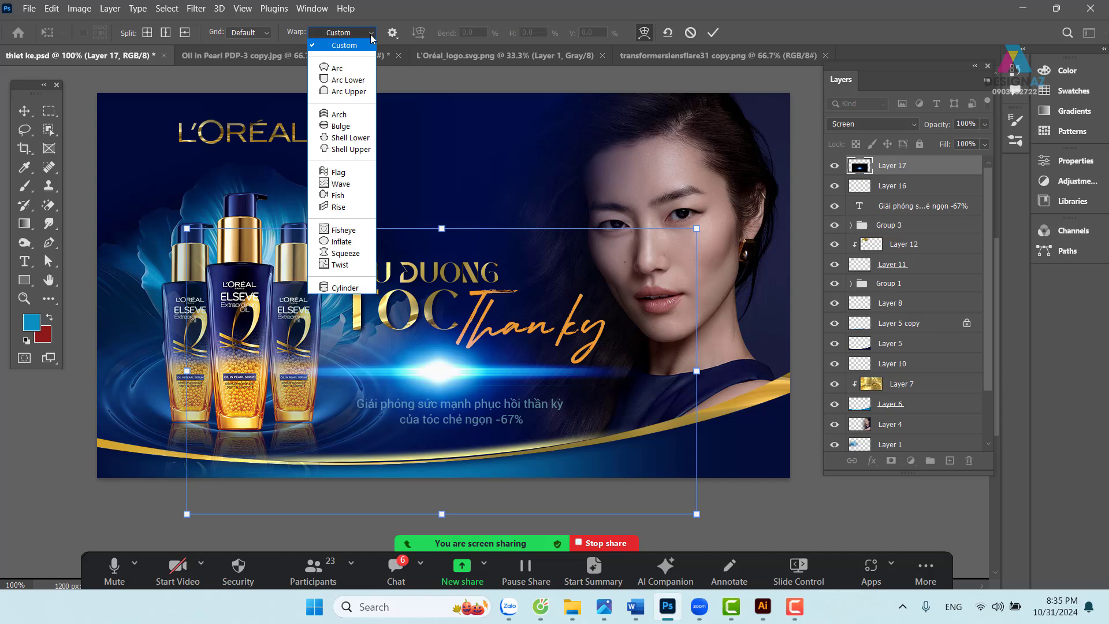
pyautogui.click(347, 65)
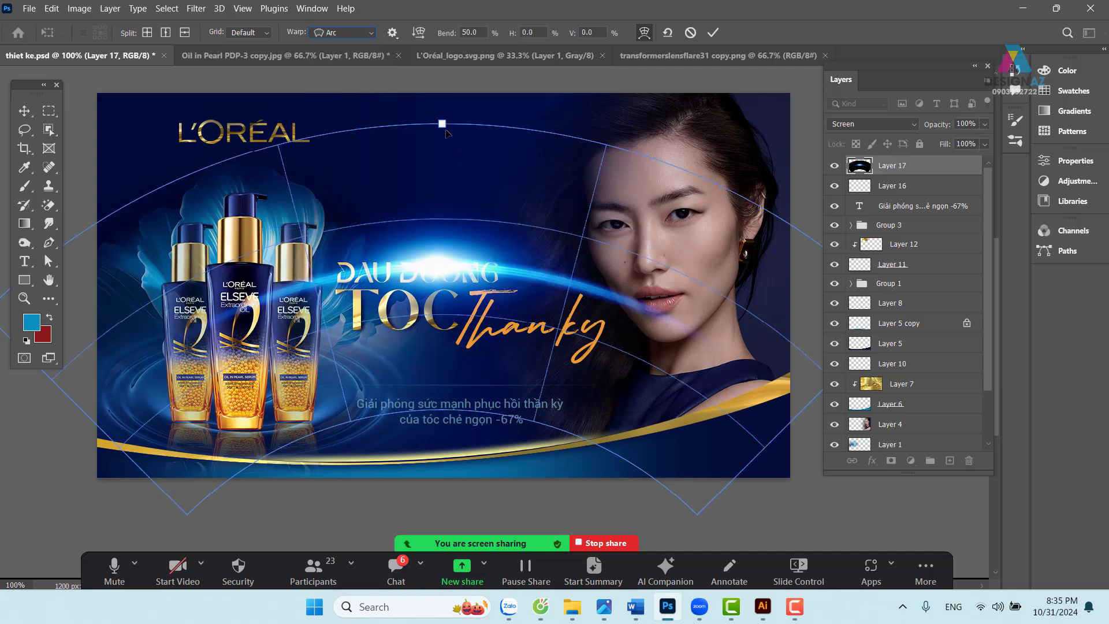
pyautogui.moveTo(443, 124); pyautogui.dragTo(442, 297)
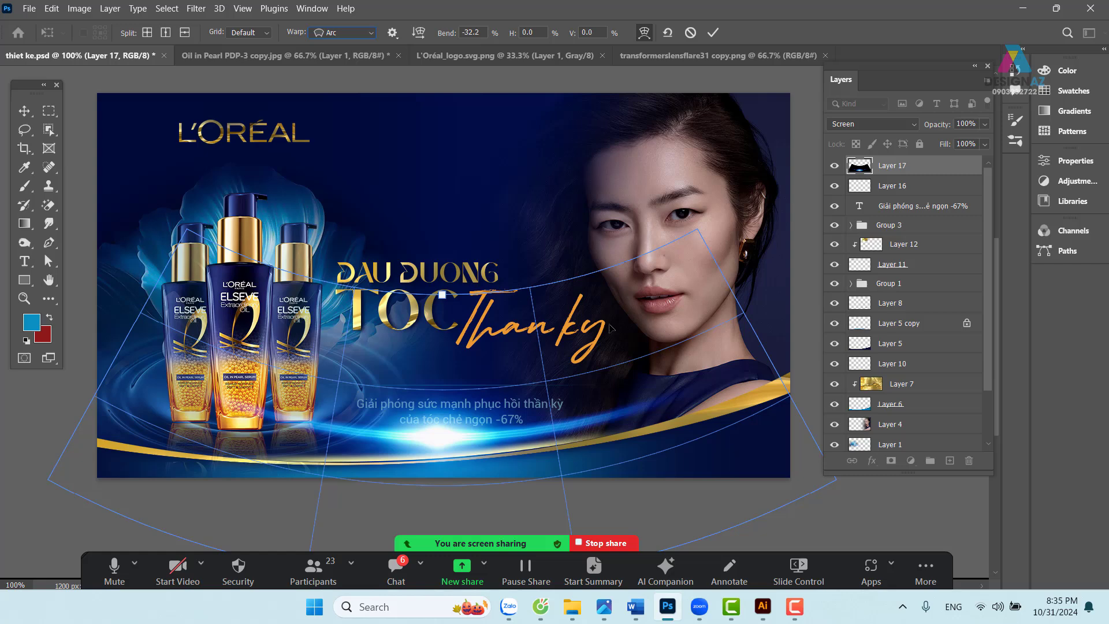
pyautogui.click(713, 33)
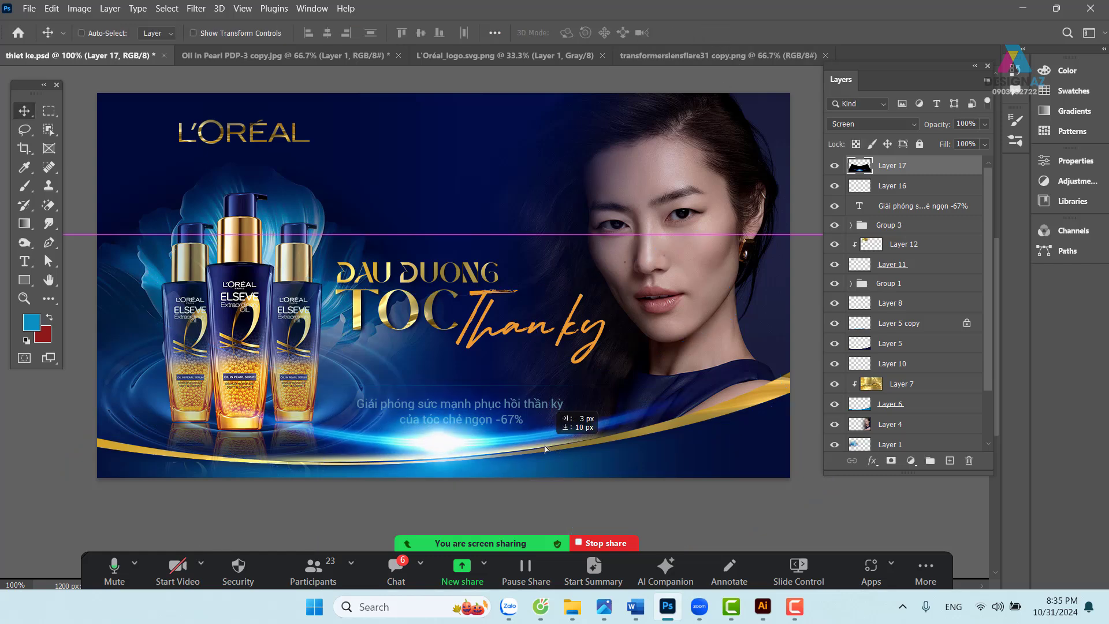
# - Squash the glow to about 49% height and tilt it roughly -3.8 degrees
pyautogui.hotkey('ctrl', 't')
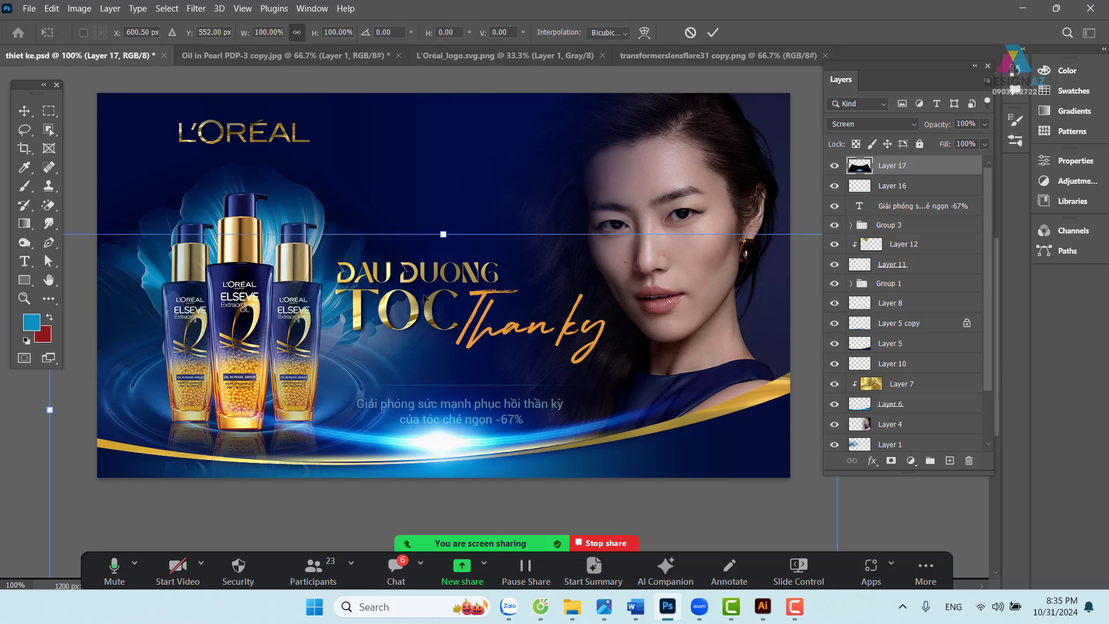
pyautogui.moveTo(443, 234); pyautogui.dragTo(443, 335)
pyautogui.moveTo(600, 400); pyautogui.dragTo(593, 350)
pyautogui.moveTo(436, 285); pyautogui.dragTo(435, 338)
pyautogui.moveTo(243, 373); pyautogui.dragTo(340, 362)
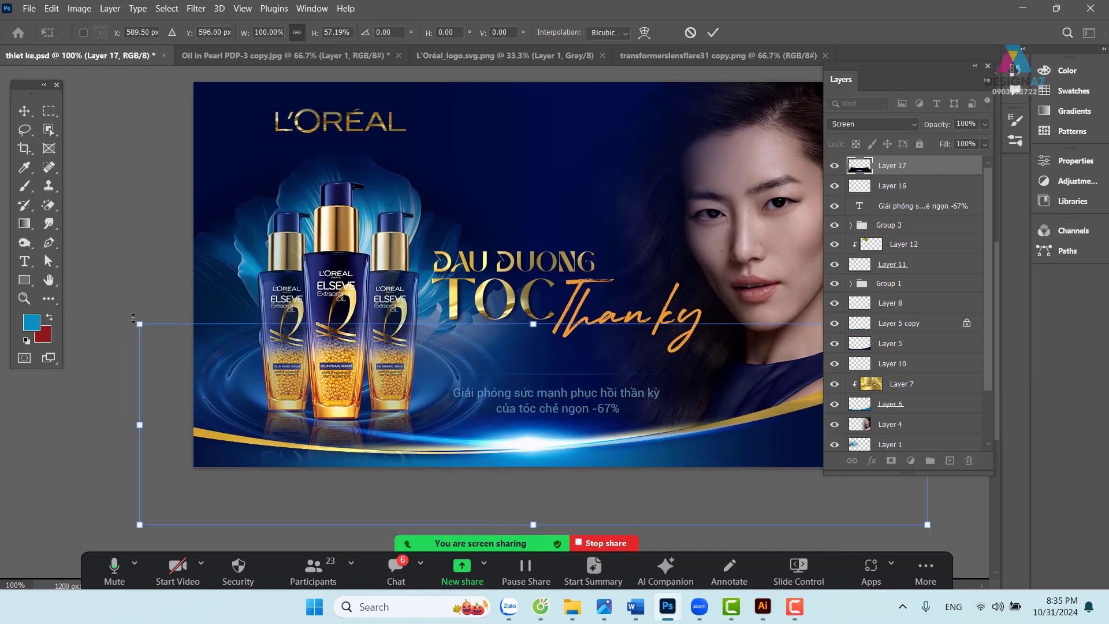
pyautogui.moveTo(132, 317); pyautogui.dragTo(141, 342)
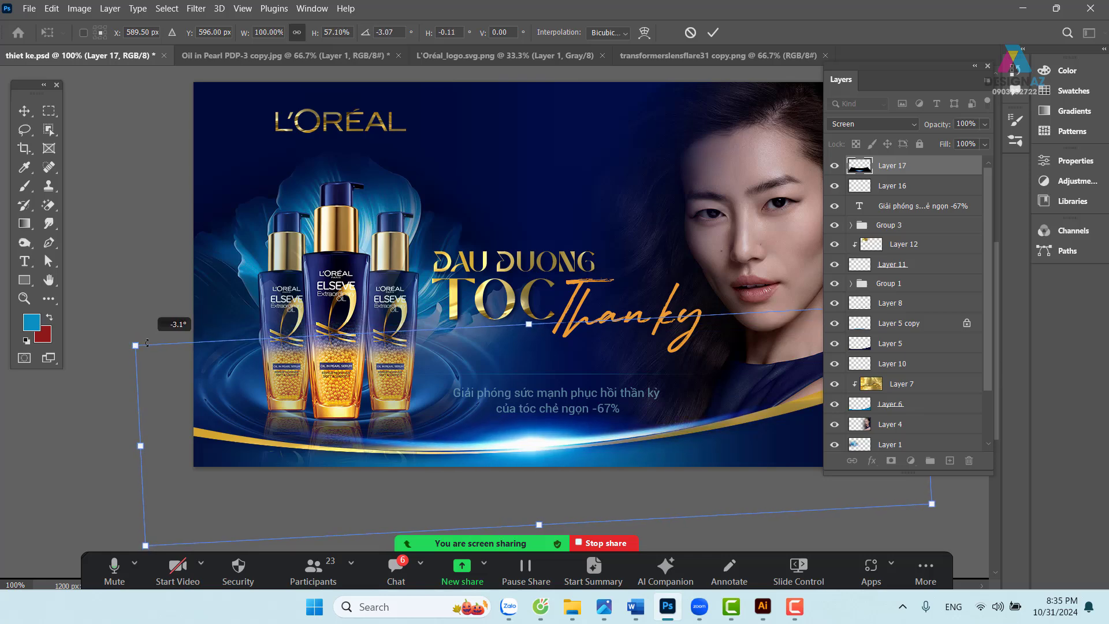
pyautogui.moveTo(565, 415); pyautogui.dragTo(575, 414)
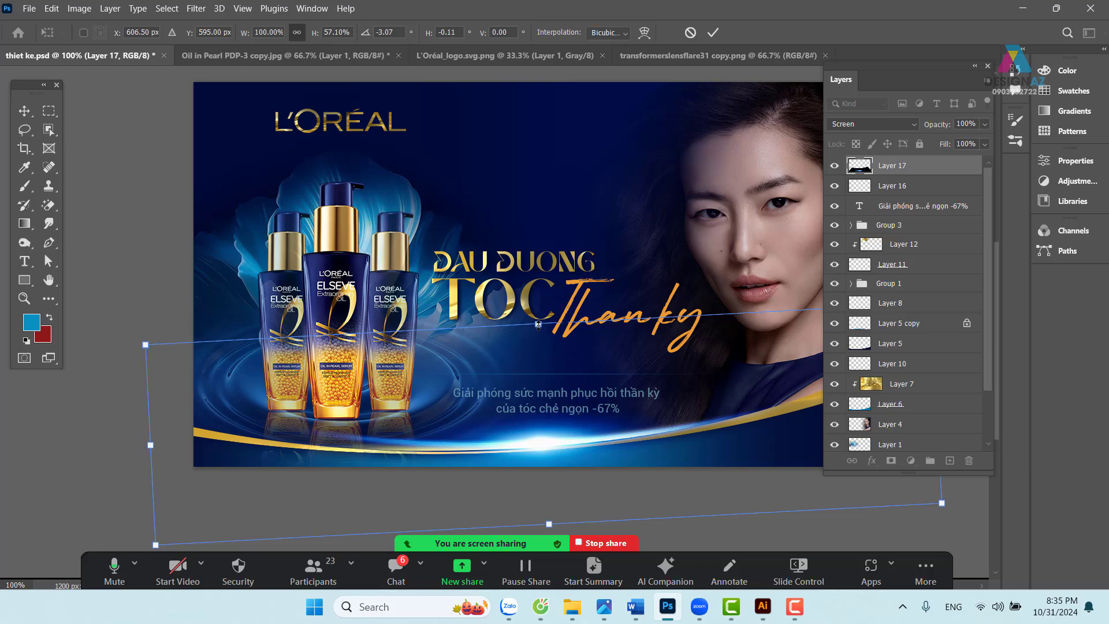
pyautogui.moveTo(538, 324); pyautogui.dragTo(540, 352)
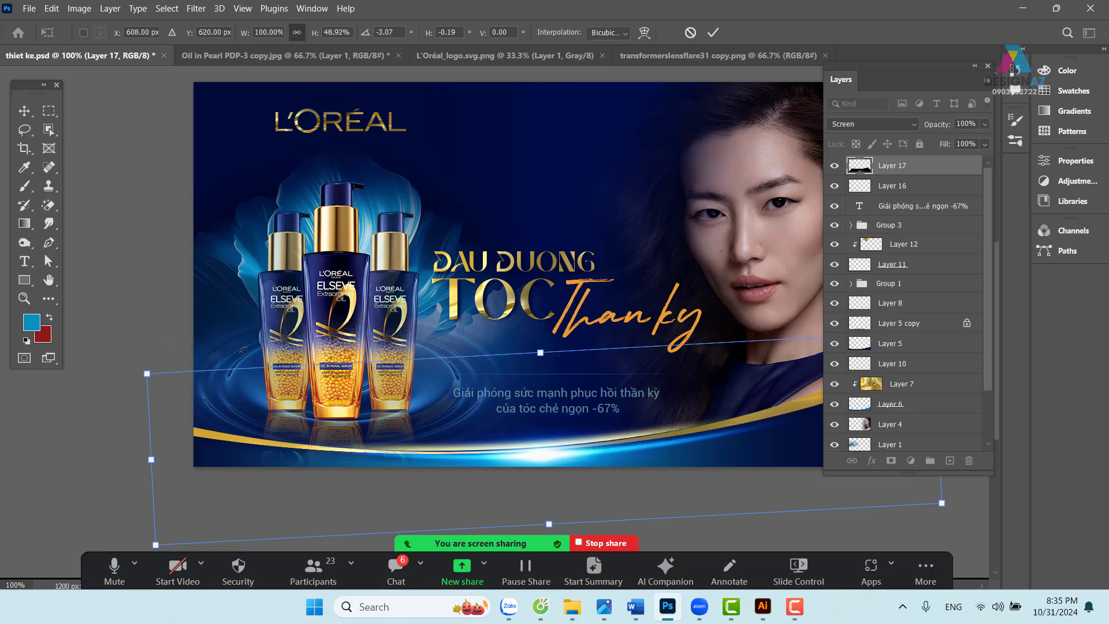
pyautogui.moveTo(142, 363); pyautogui.dragTo(149, 369)
# - Position the glow over the gold swoosh at about 46% height and apply the transform
pyautogui.moveTo(616, 462); pyautogui.dragTo(616, 451)
pyautogui.moveTo(732, 461); pyautogui.dragTo(557, 439)
pyautogui.moveTo(477, 428); pyautogui.dragTo(476, 438)
pyautogui.moveTo(624, 441)
pyautogui.mouseDown()
pyautogui.moveTo(698, 453)
pyautogui.moveTo(626, 455)
pyautogui.mouseUp()
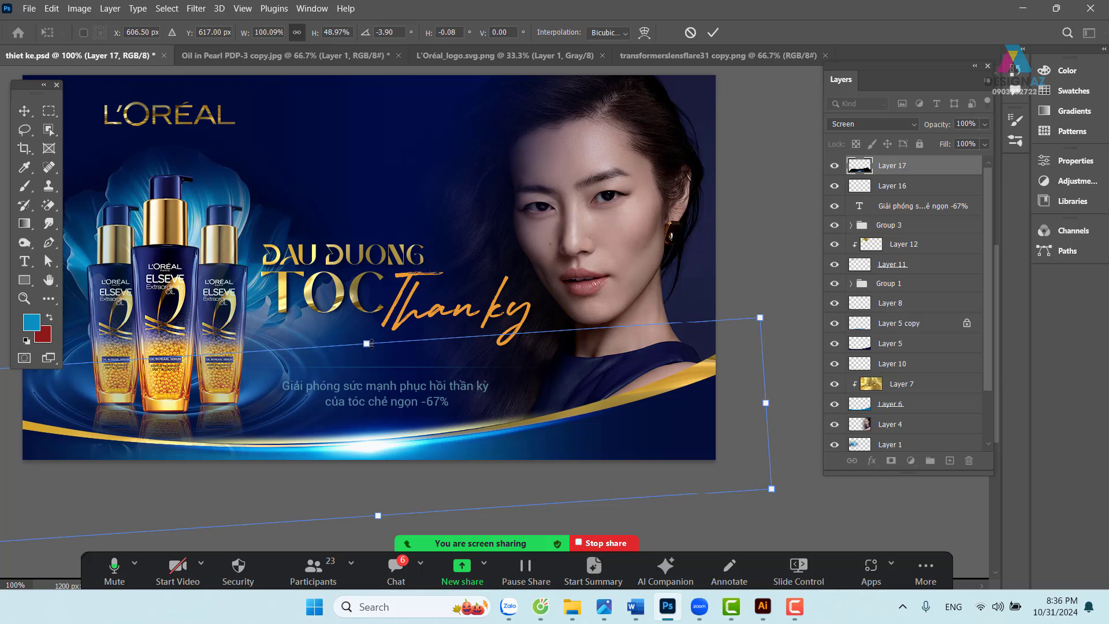
pyautogui.moveTo(366, 344)
pyautogui.mouseDown()
pyautogui.moveTo(367, 370)
pyautogui.moveTo(367, 353)
pyautogui.mouseUp()
pyautogui.moveTo(392, 403); pyautogui.dragTo(392, 398)
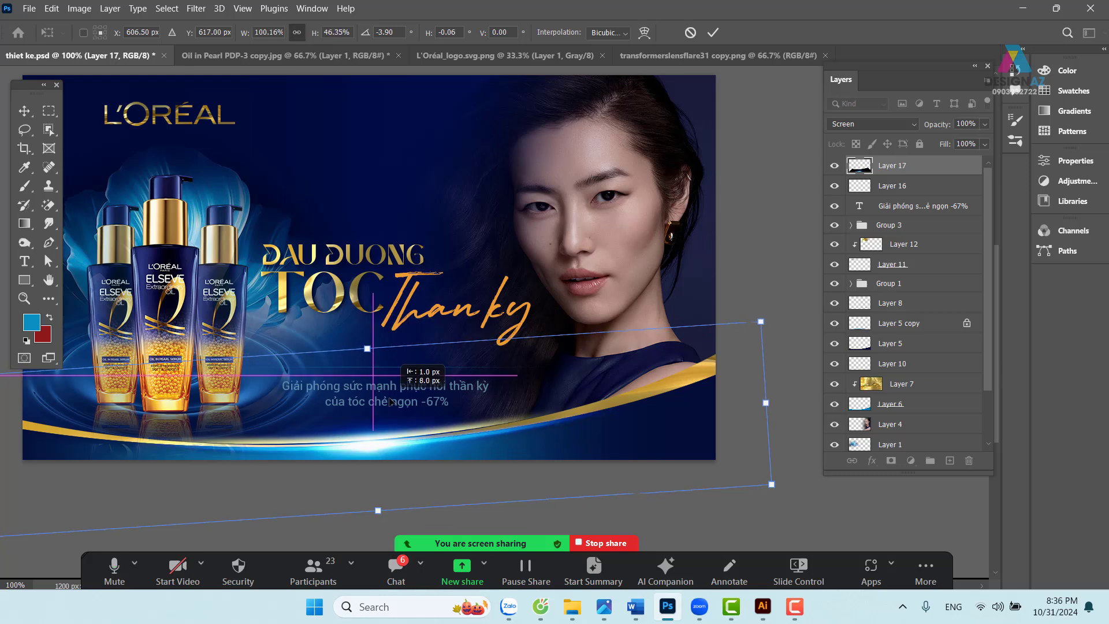
pyautogui.moveTo(485, 439); pyautogui.dragTo(576, 449)
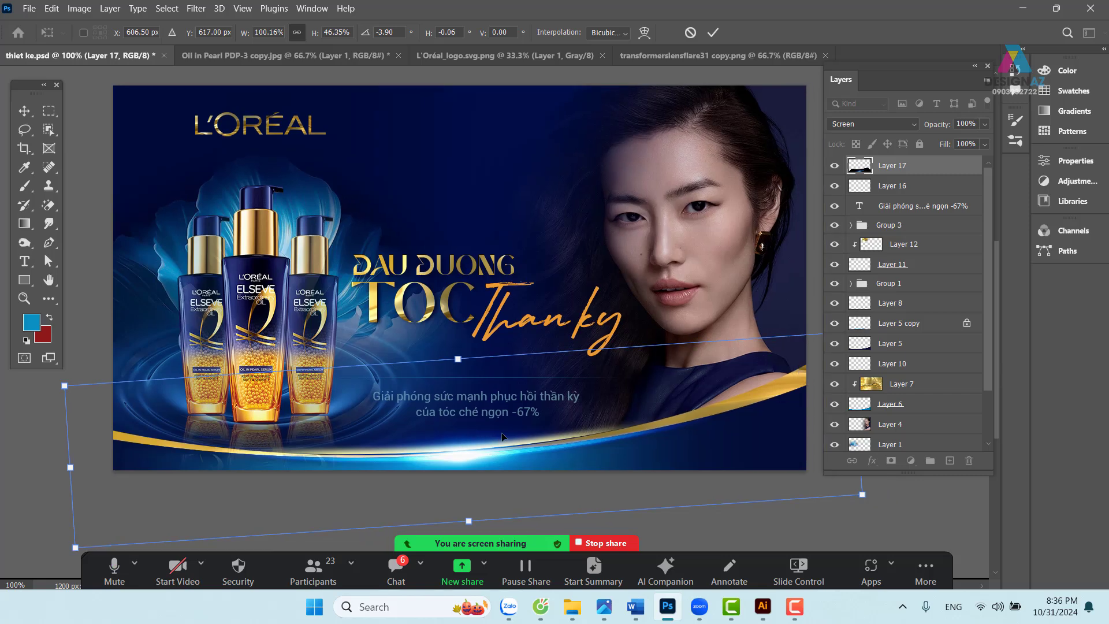
pyautogui.press('Return')
pyautogui.moveTo(493, 434); pyautogui.dragTo(463, 433)
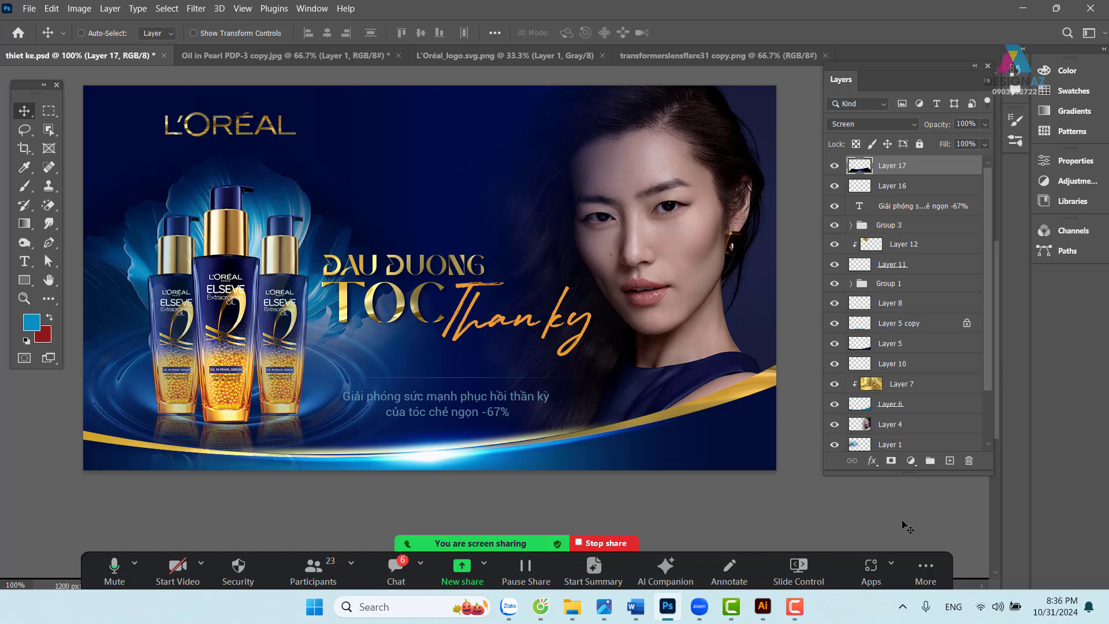
# - Add Layer 18 above the glow and fill it with pale gold sampled from a bottle
pyautogui.click(950, 460)
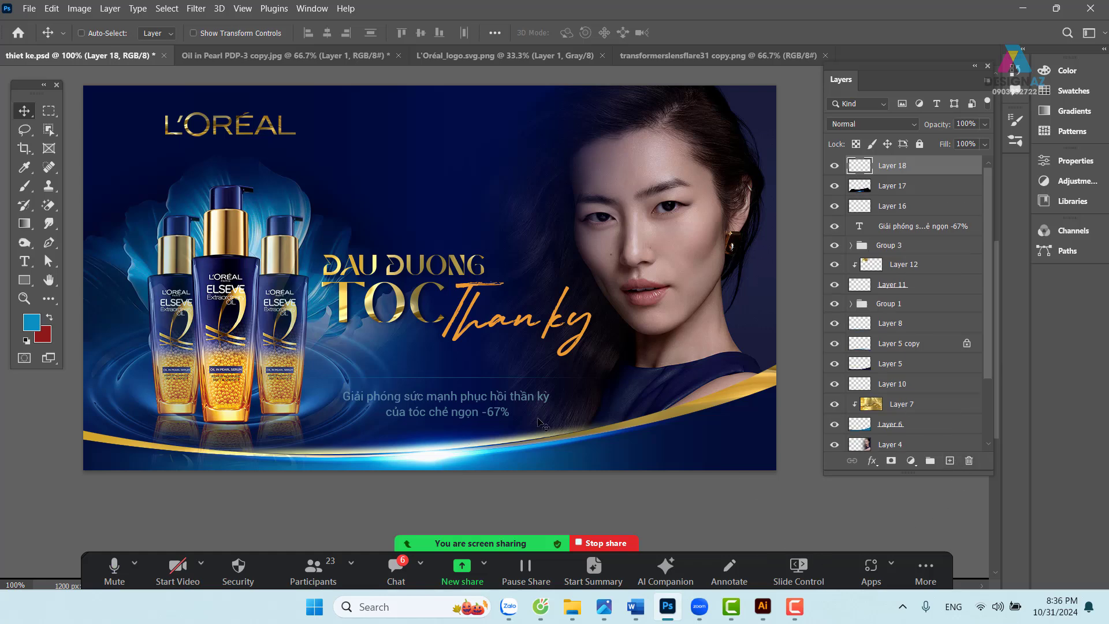
pyautogui.moveTo(464, 406); pyautogui.dragTo(463, 412)
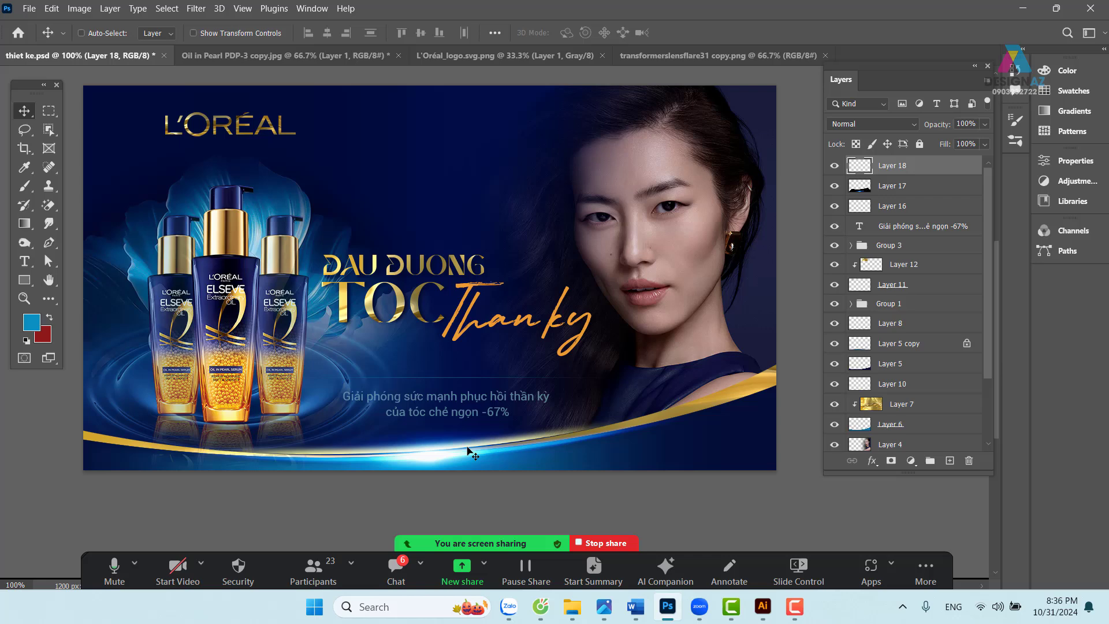
pyautogui.click(910, 186)
pyautogui.moveTo(456, 460)
pyautogui.mouseDown()
pyautogui.moveTo(452, 404)
pyautogui.moveTo(456, 460)
pyautogui.mouseUp()
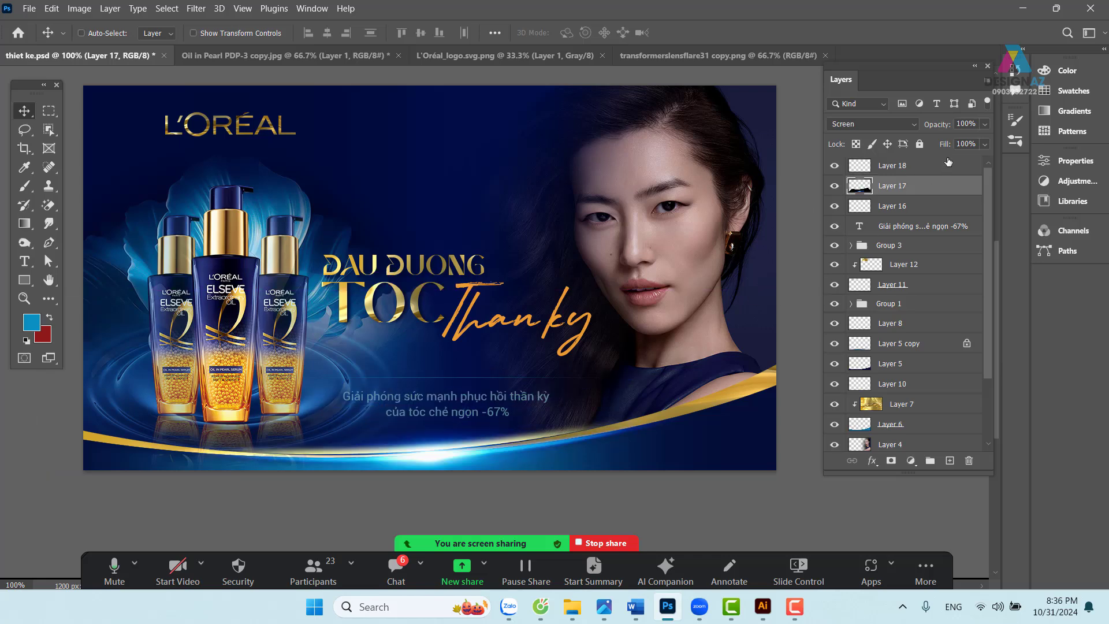
pyautogui.click(917, 167)
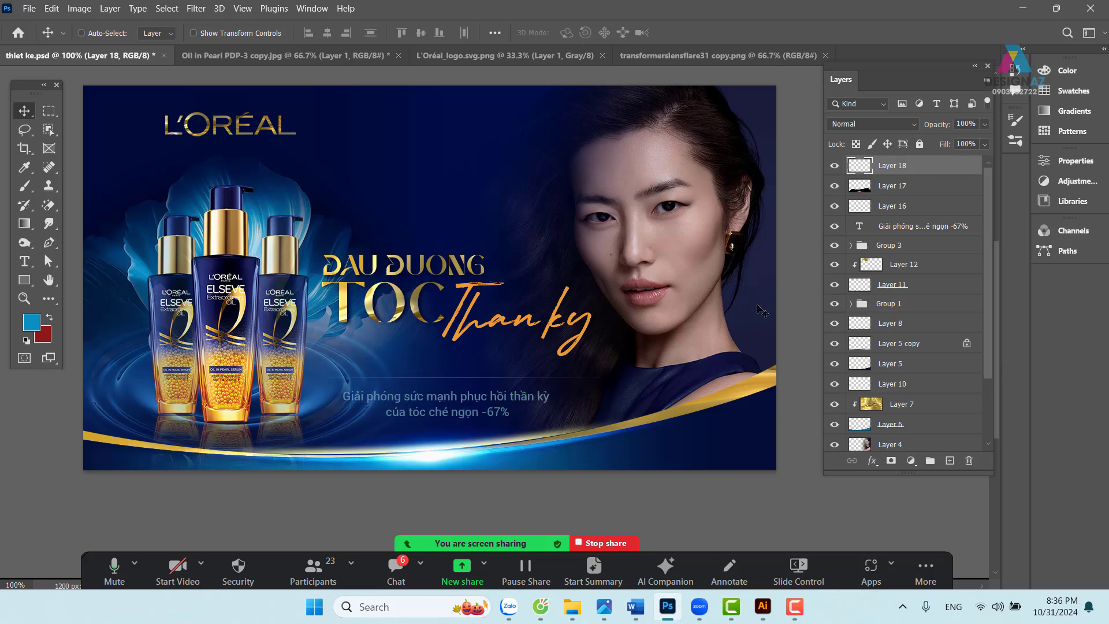
pyautogui.press('i')
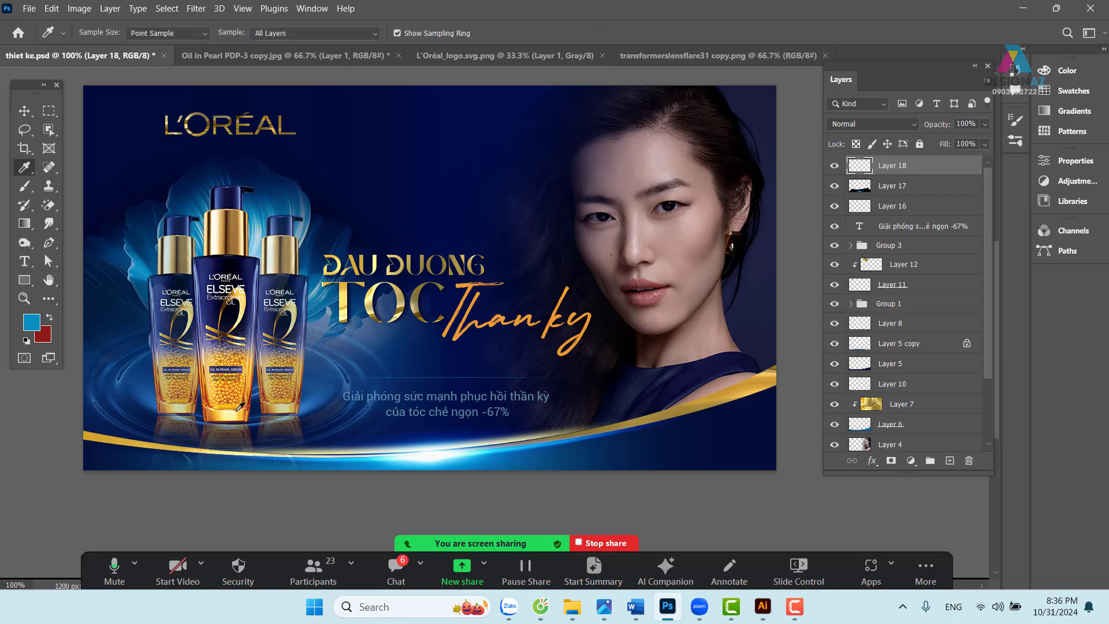
pyautogui.click(237, 410)
pyautogui.hotkey('alt', 'BackSpace')
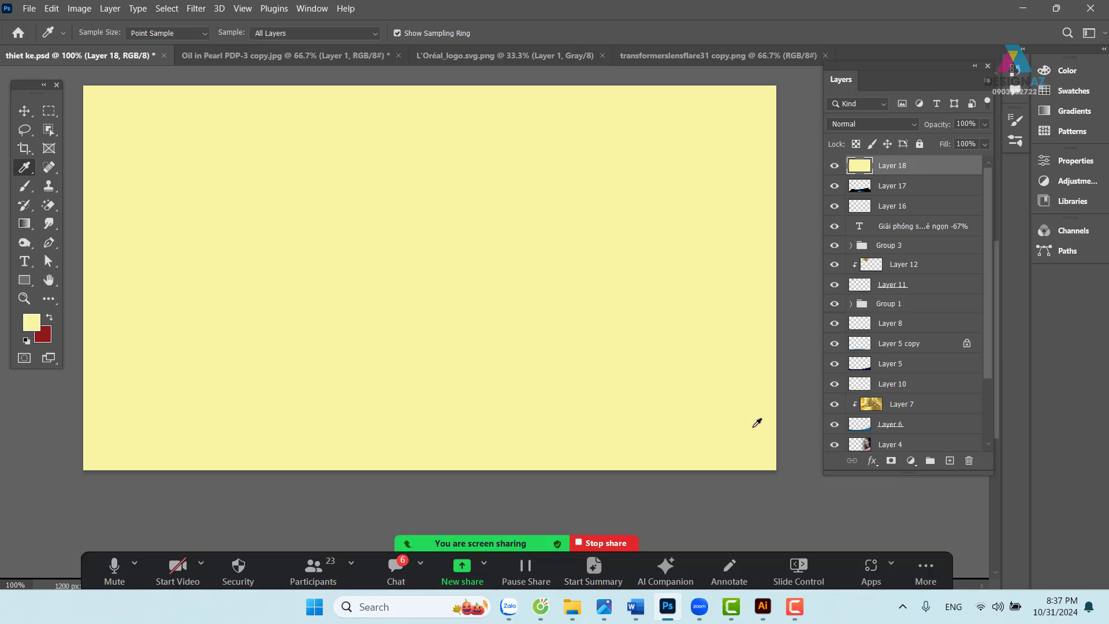
# - Clip the pale-yellow Layer 18 to the blue glow Layer 17
pyautogui.click(24, 112)
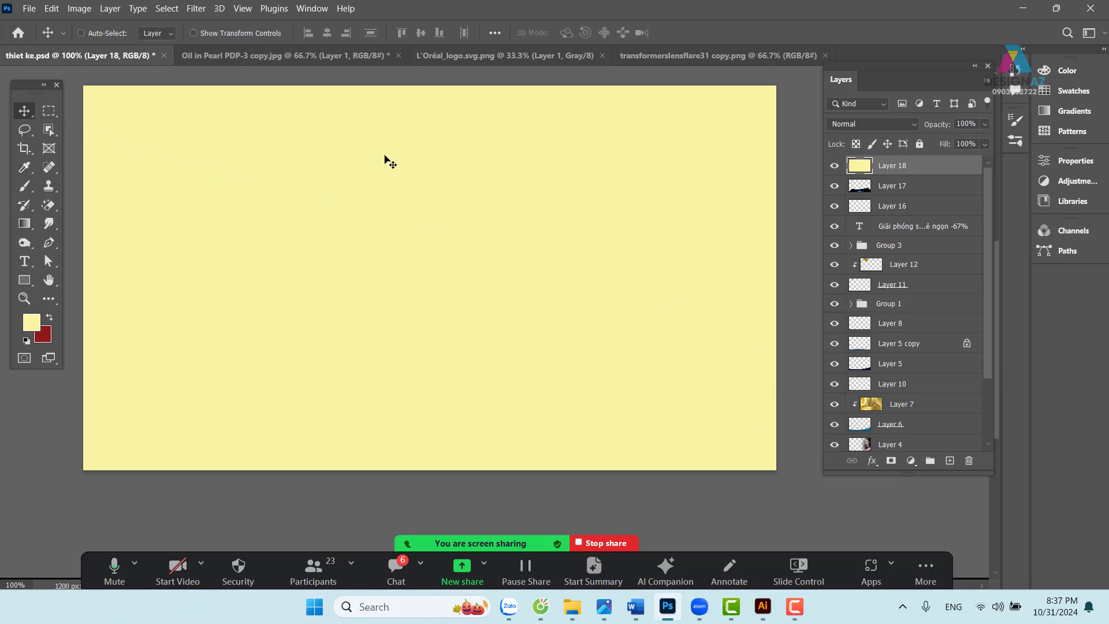
pyautogui.click(914, 186)
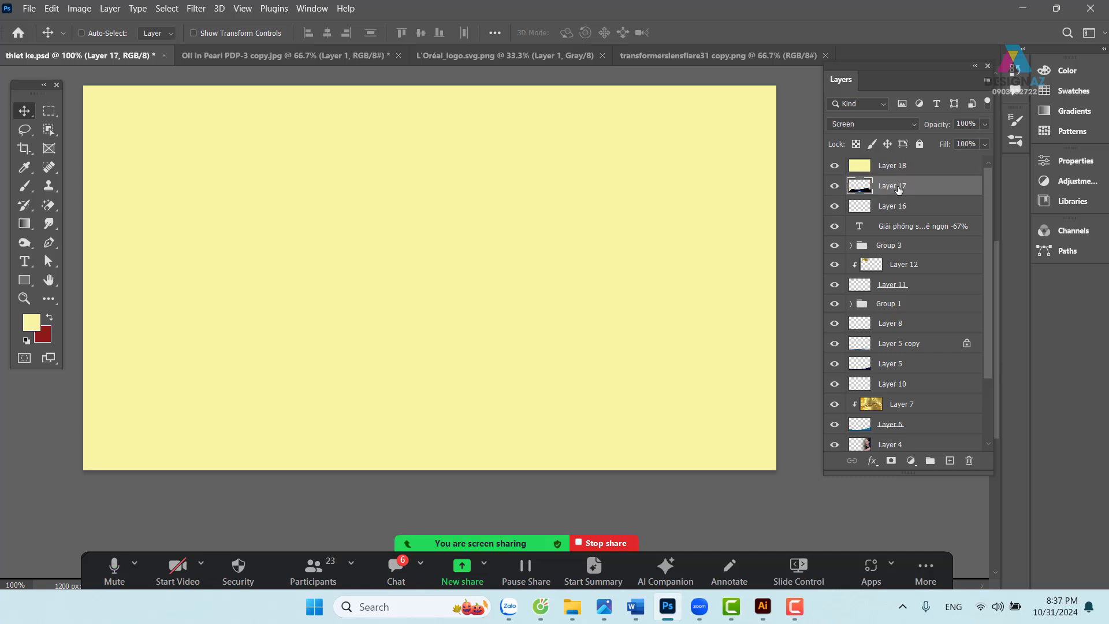
pyautogui.hotkey('ctrl', 'alt', 'g')
pyautogui.click(917, 173)
pyautogui.hotkey('ctrl', 'z')
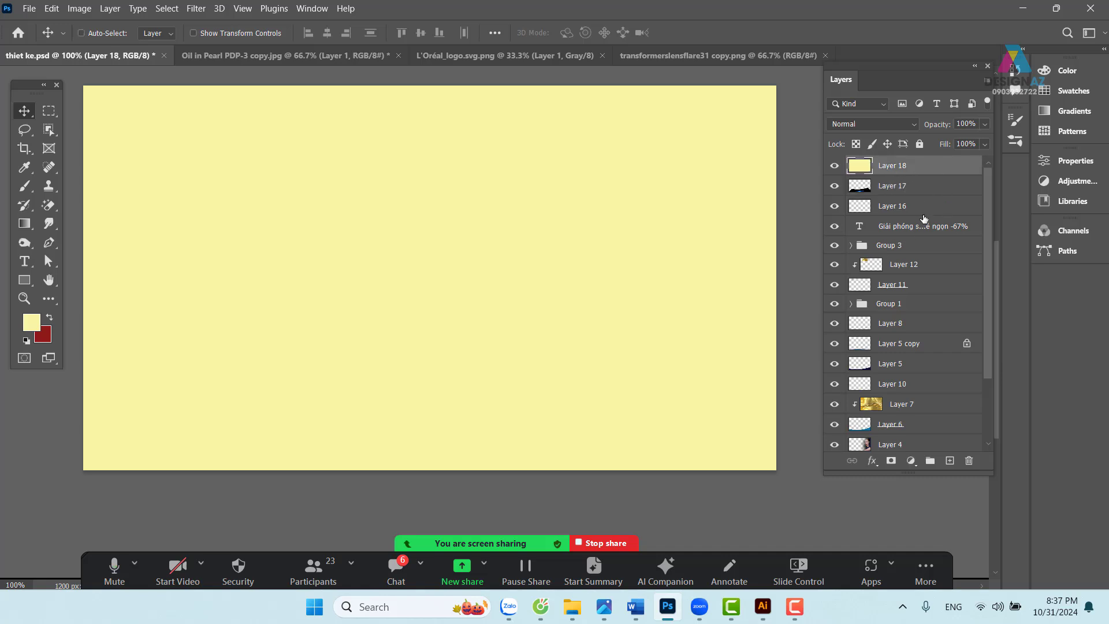
pyautogui.hotkey('ctrl', 'alt', 'g')
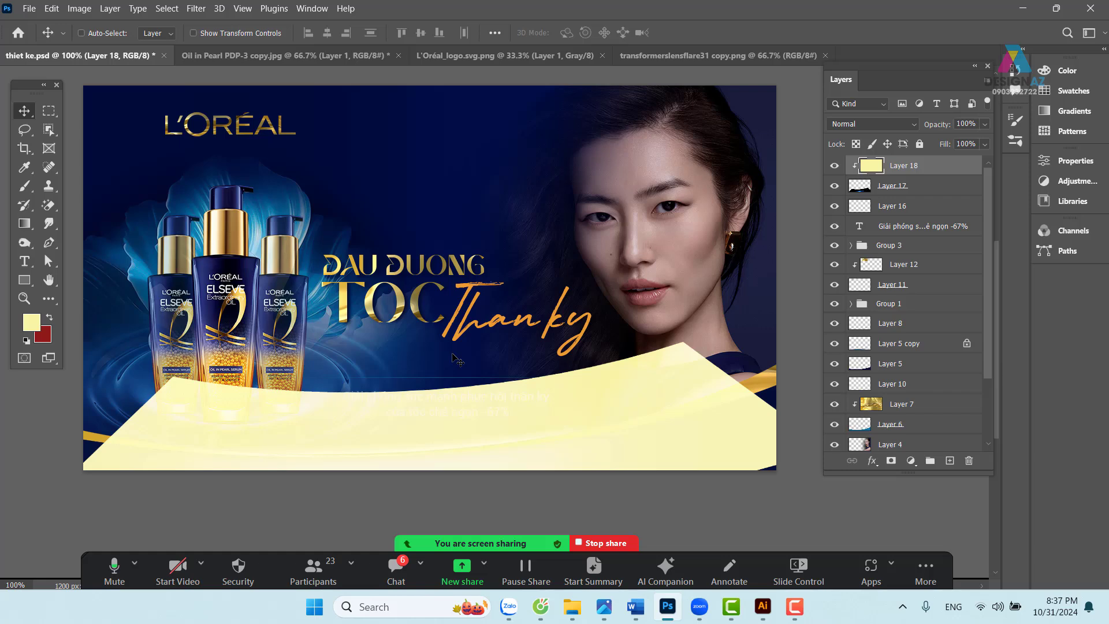
# - Compare the banner with Layer 18 hidden and shown, then set its blend mode to Color
pyautogui.click(835, 165)
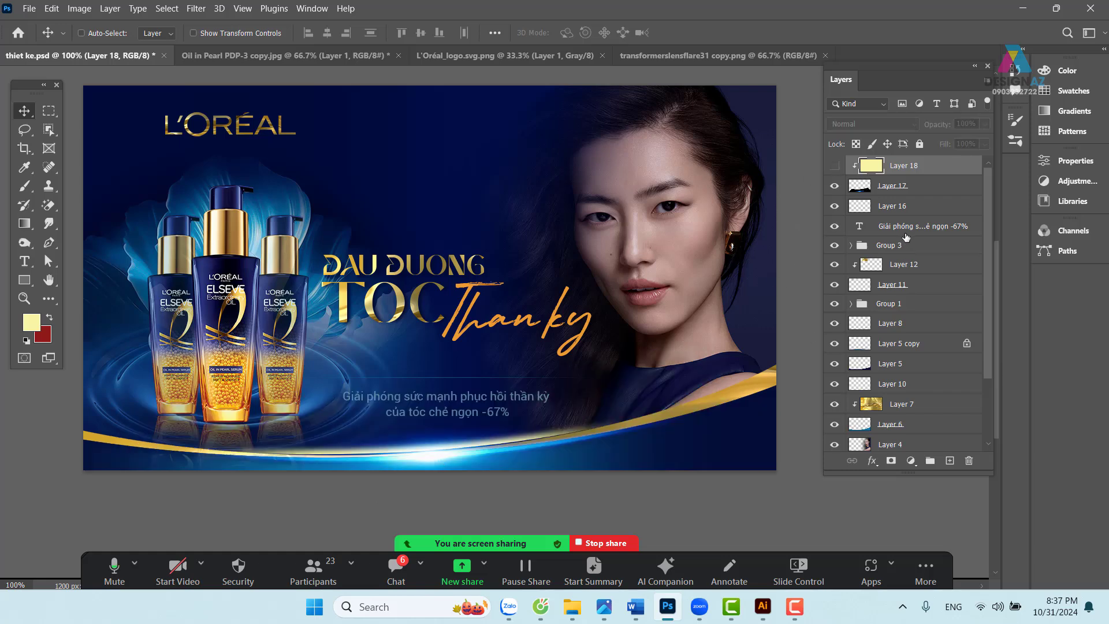
pyautogui.click(834, 166)
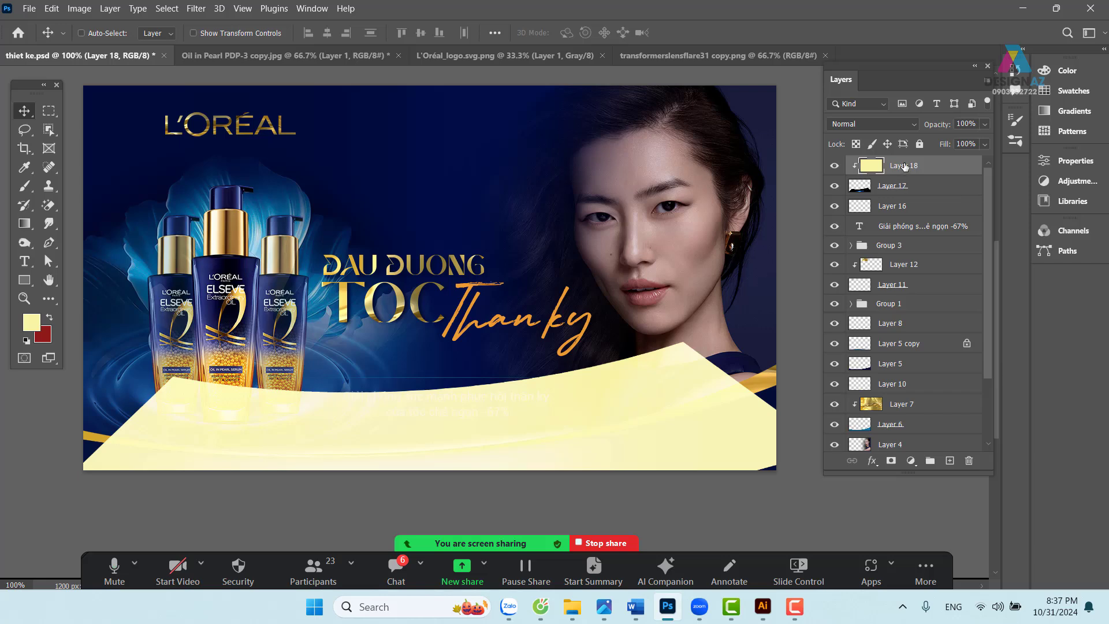
pyautogui.click(872, 123)
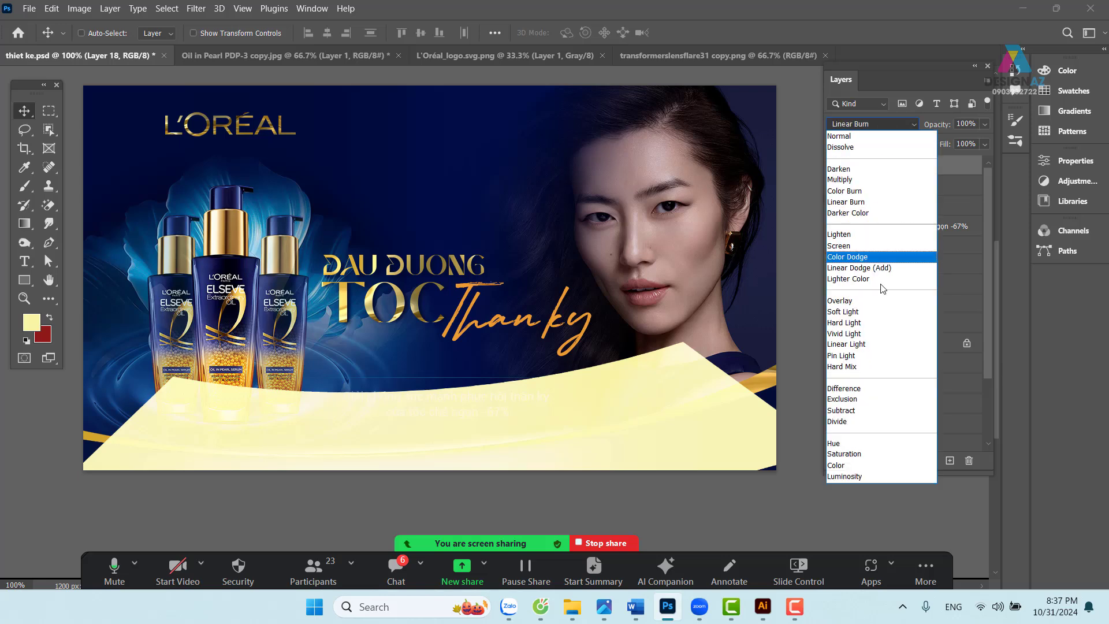
pyautogui.click(849, 465)
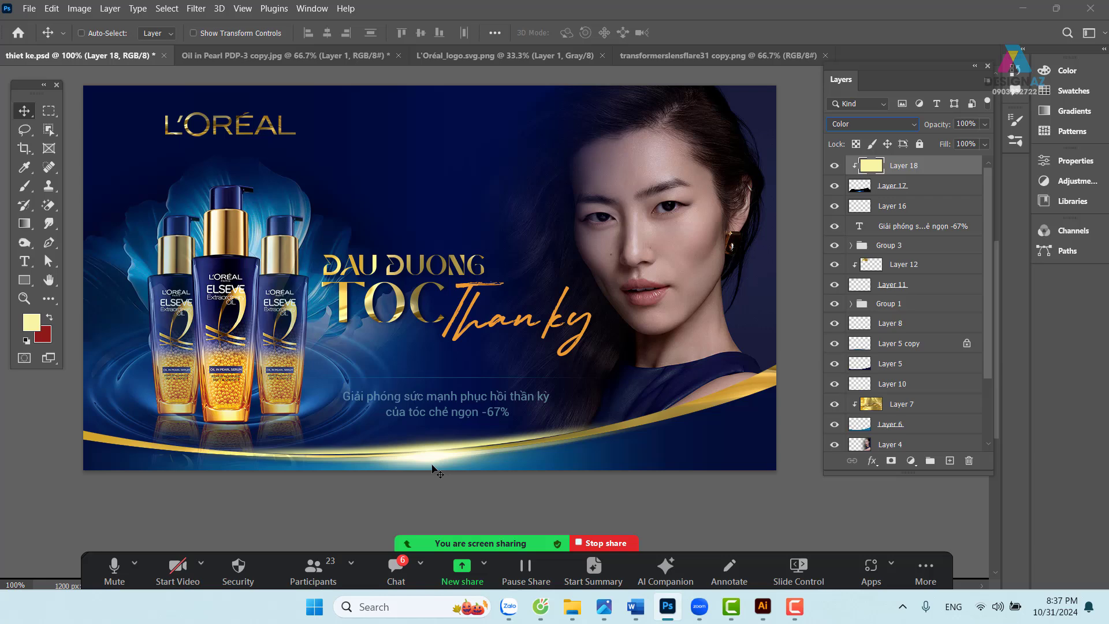
# - Fill Layer 18 with bright yellow #fff000 as the foreground colour
pyautogui.click(34, 324)
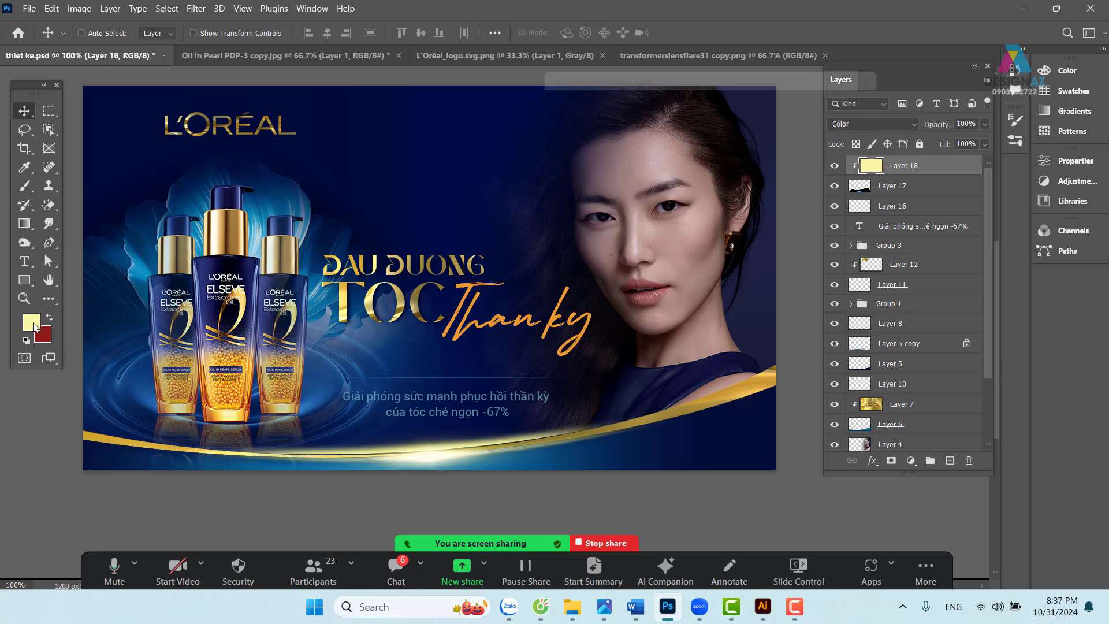
pyautogui.write('fff000')
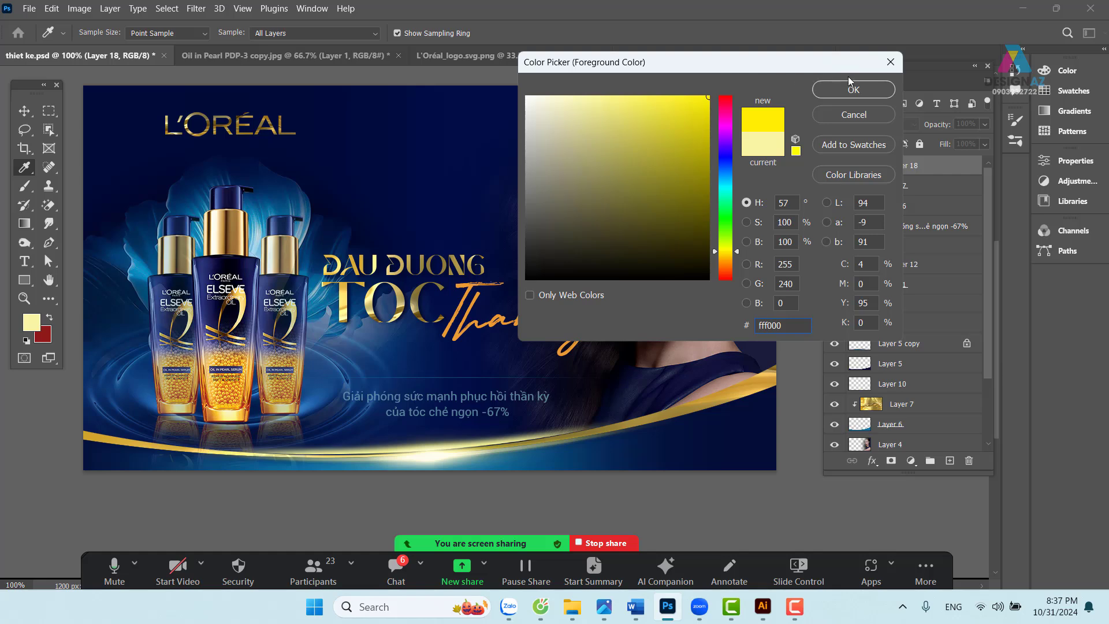
pyautogui.click(853, 90)
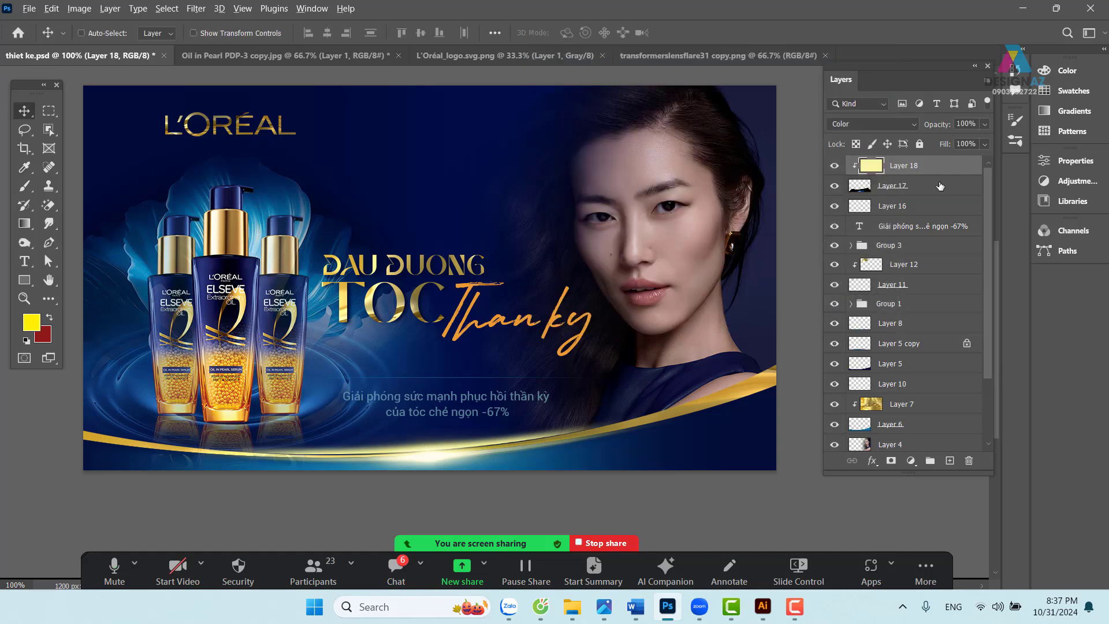
pyautogui.hotkey('alt', 'Delete')
# - Drag the whole lens flare image into thiet ke.psd and blend it in Screen mode
pyautogui.click(678, 55)
pyautogui.press('ctrl')
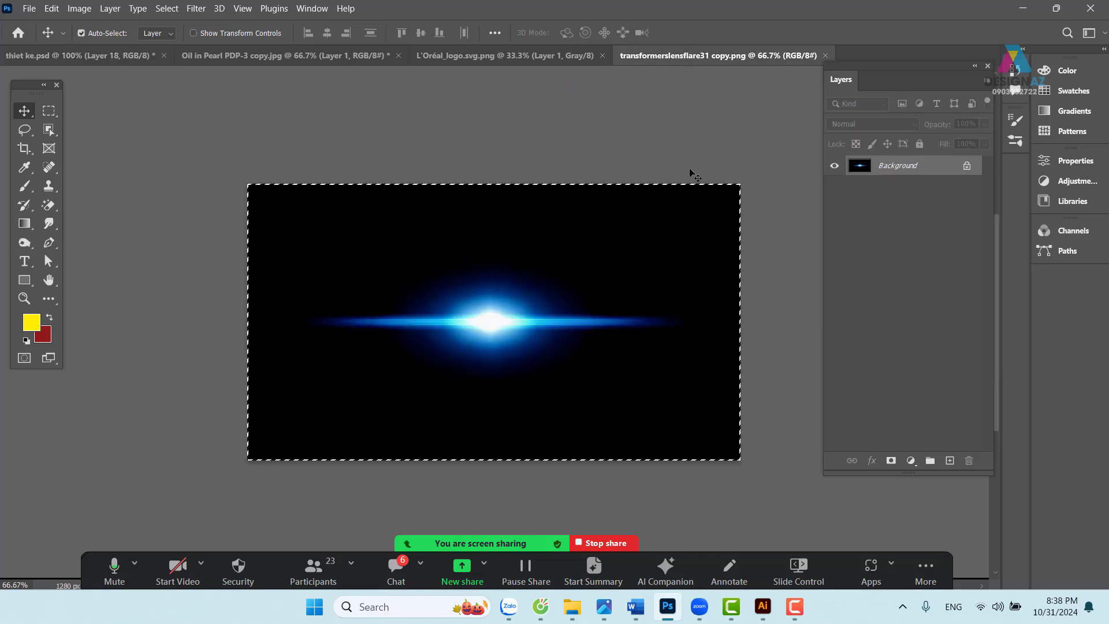
pyautogui.click(101, 49)
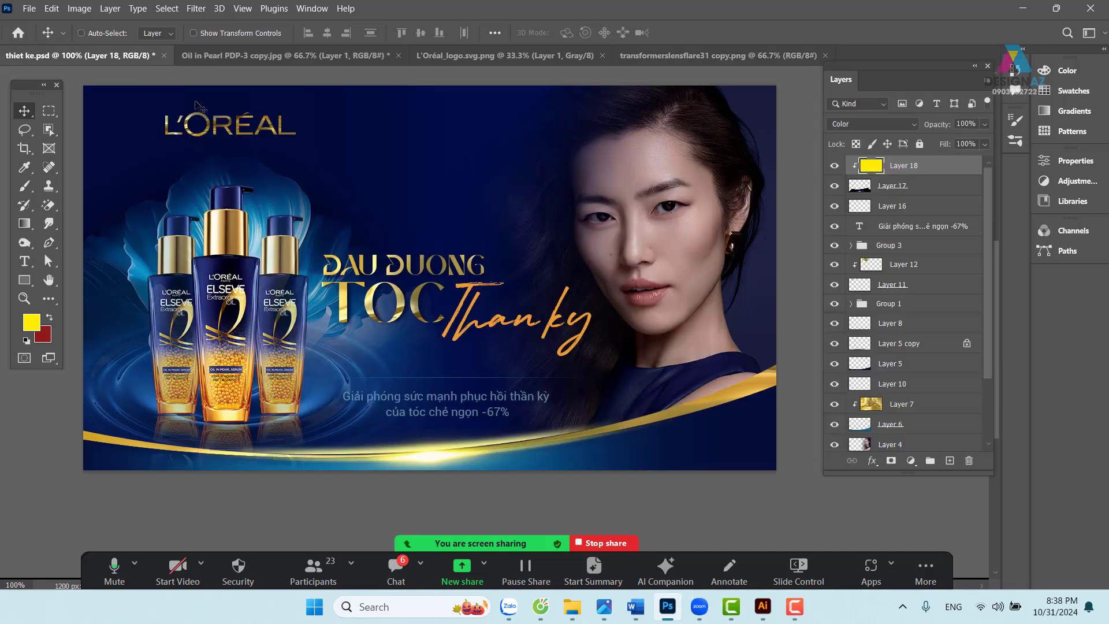
pyautogui.moveTo(514, 272); pyautogui.dragTo(508, 304)
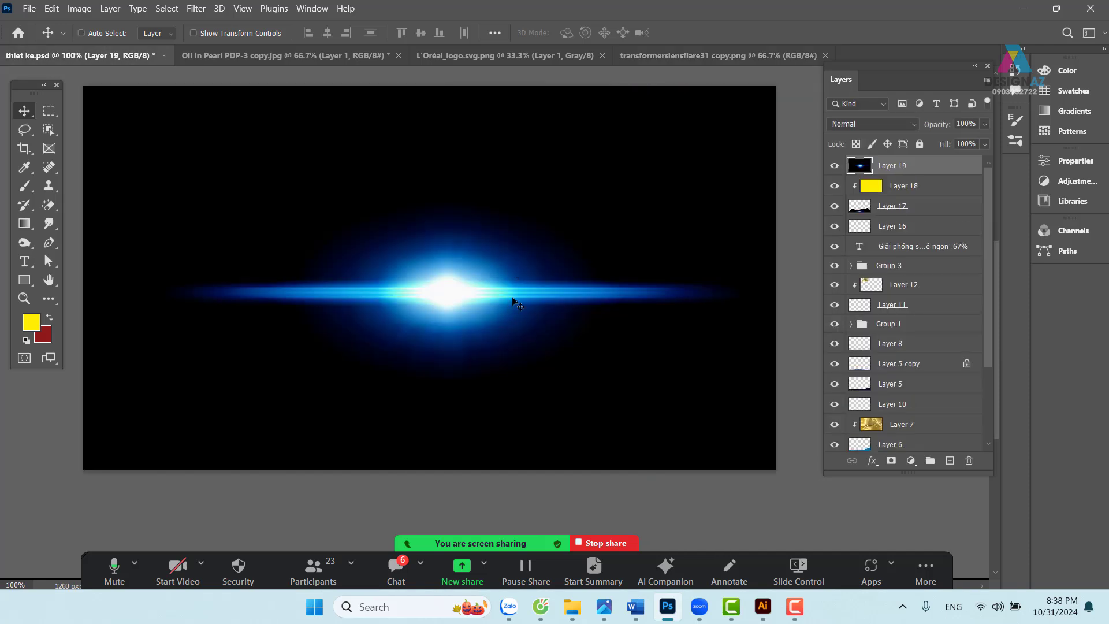
pyautogui.click(891, 124)
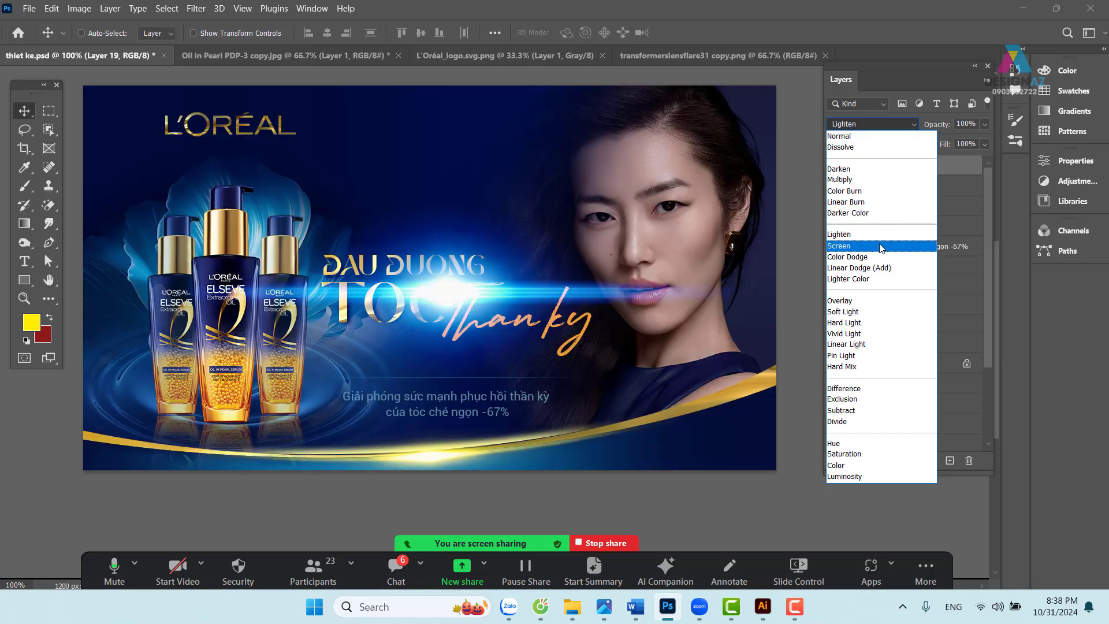
pyautogui.click(881, 247)
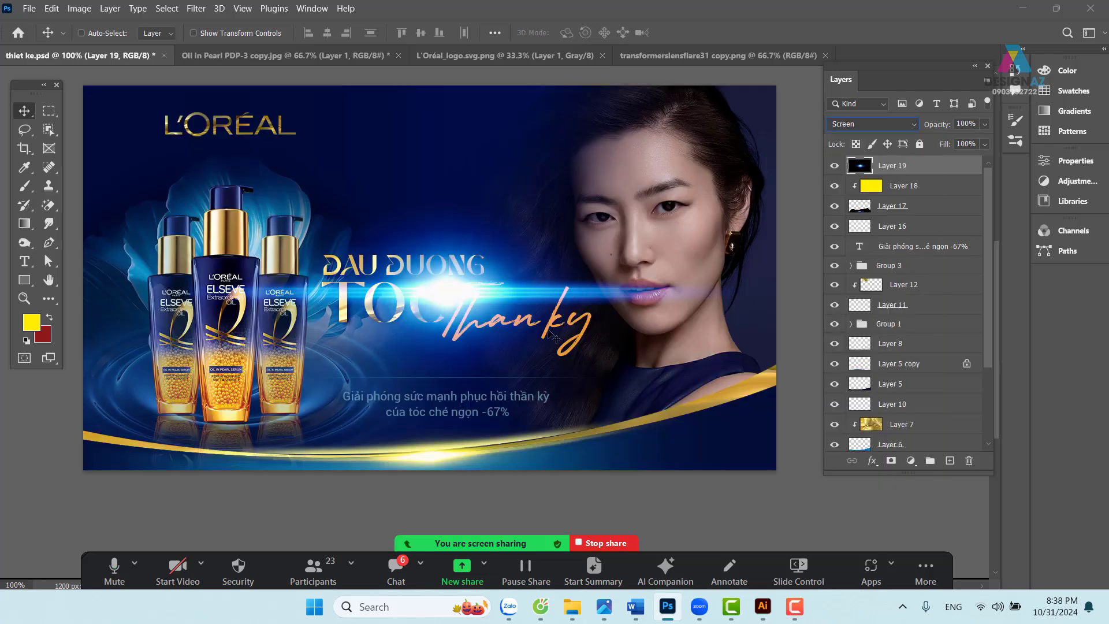
# - Shrink the flare to about half size and flatten it into a thin streak on the headline
pyautogui.press('ctrl')
pyautogui.hotkey('ctrl', 't')
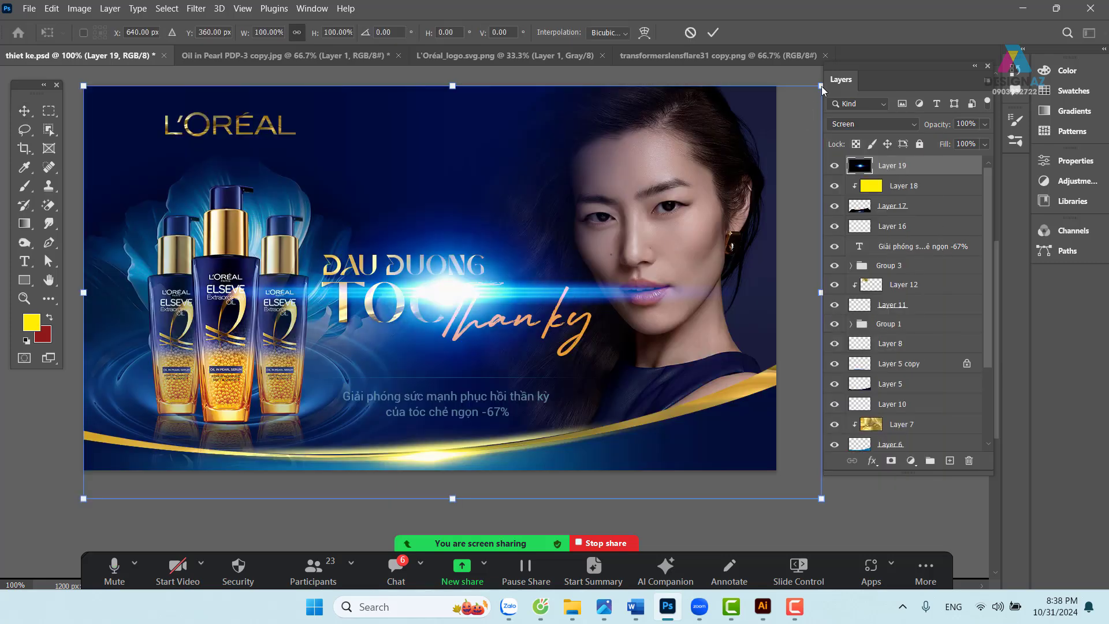
pyautogui.moveTo(820, 85); pyautogui.dragTo(440, 298)
pyautogui.moveTo(342, 336); pyautogui.dragTo(501, 217)
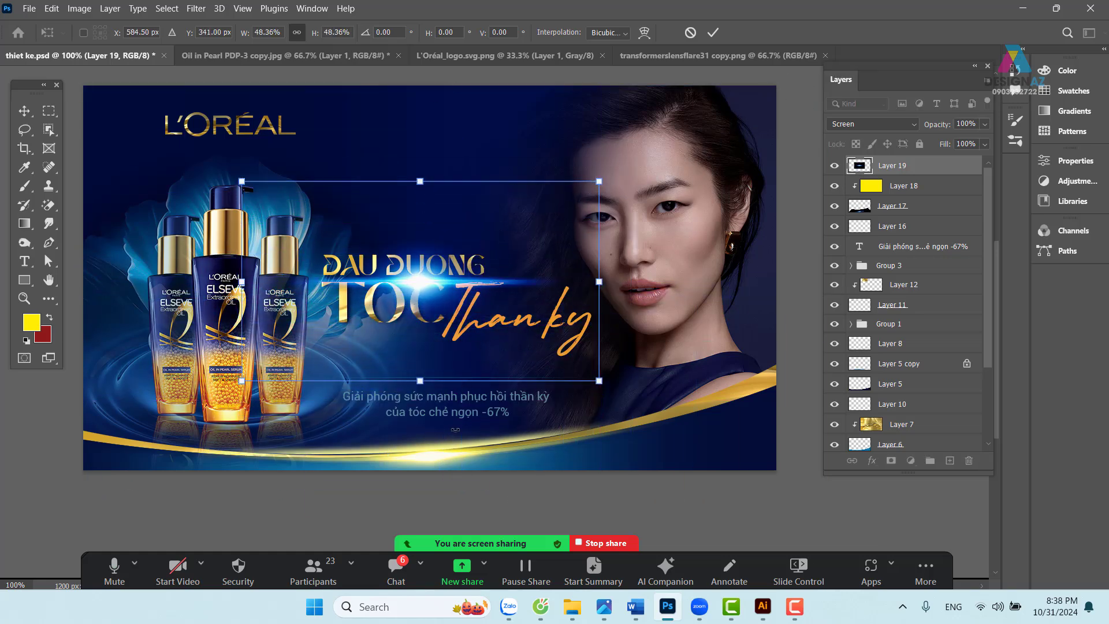
pyautogui.moveTo(419, 381); pyautogui.dragTo(420, 365)
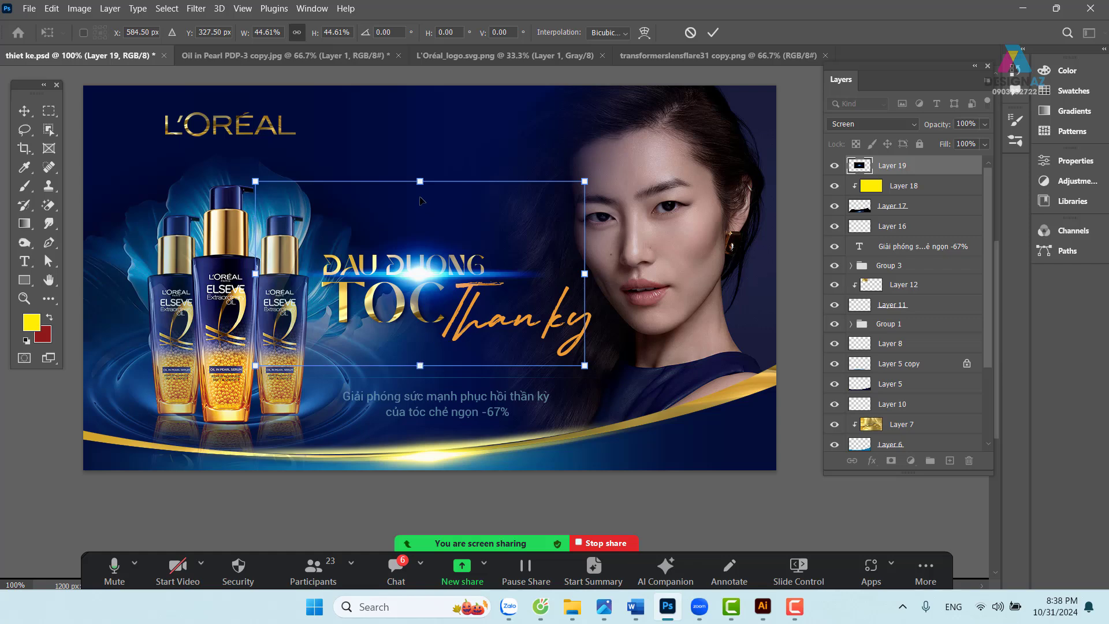
pyautogui.moveTo(584, 181); pyautogui.dragTo(571, 189)
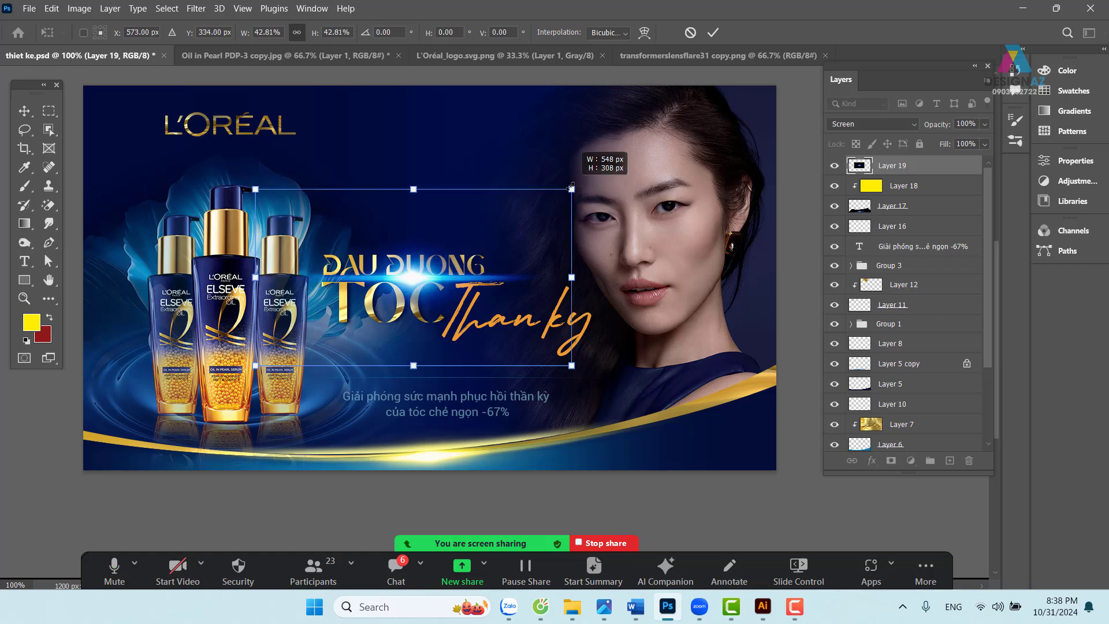
pyautogui.moveTo(491, 207); pyautogui.dragTo(520, 268)
pyautogui.moveTo(442, 249); pyautogui.dragTo(442, 282)
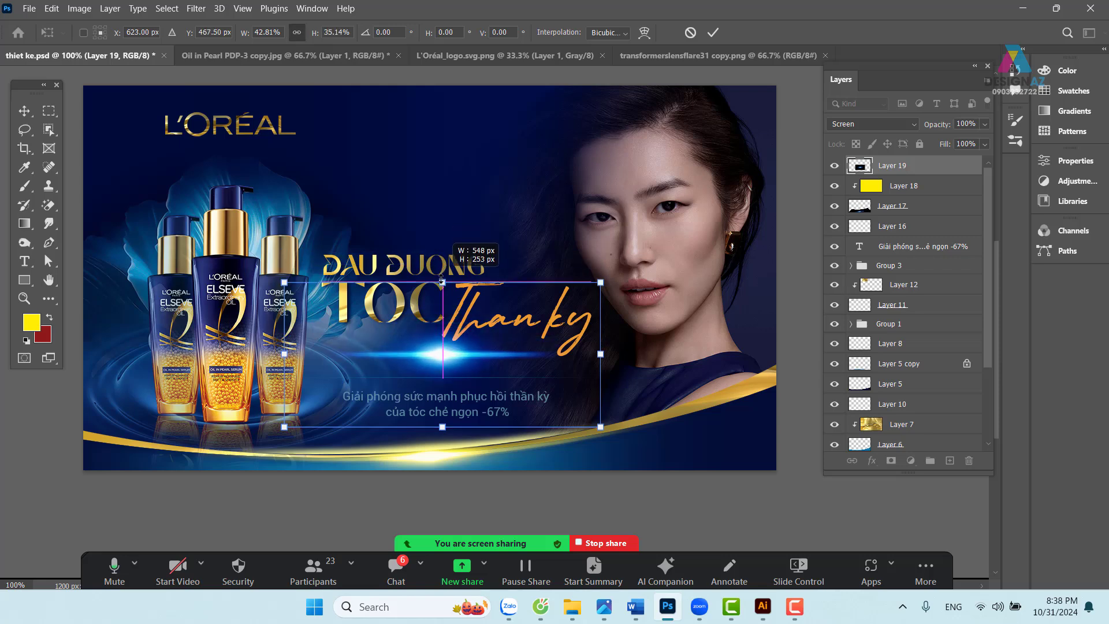
pyautogui.moveTo(502, 340); pyautogui.dragTo(504, 364)
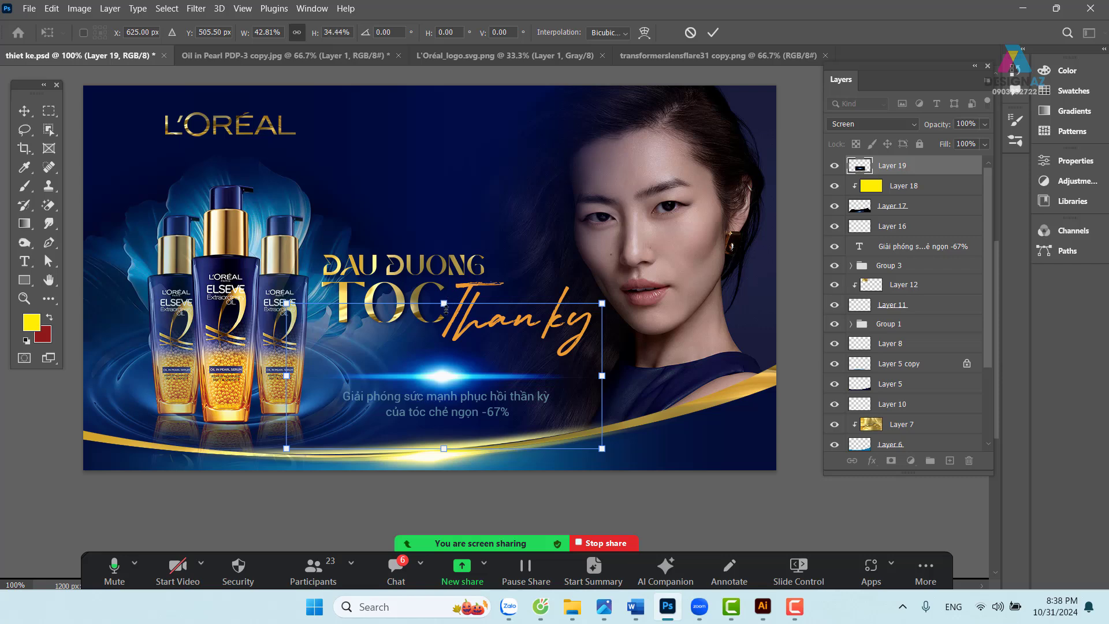
pyautogui.moveTo(446, 310); pyautogui.dragTo(446, 406)
pyautogui.moveTo(531, 440); pyautogui.dragTo(526, 287)
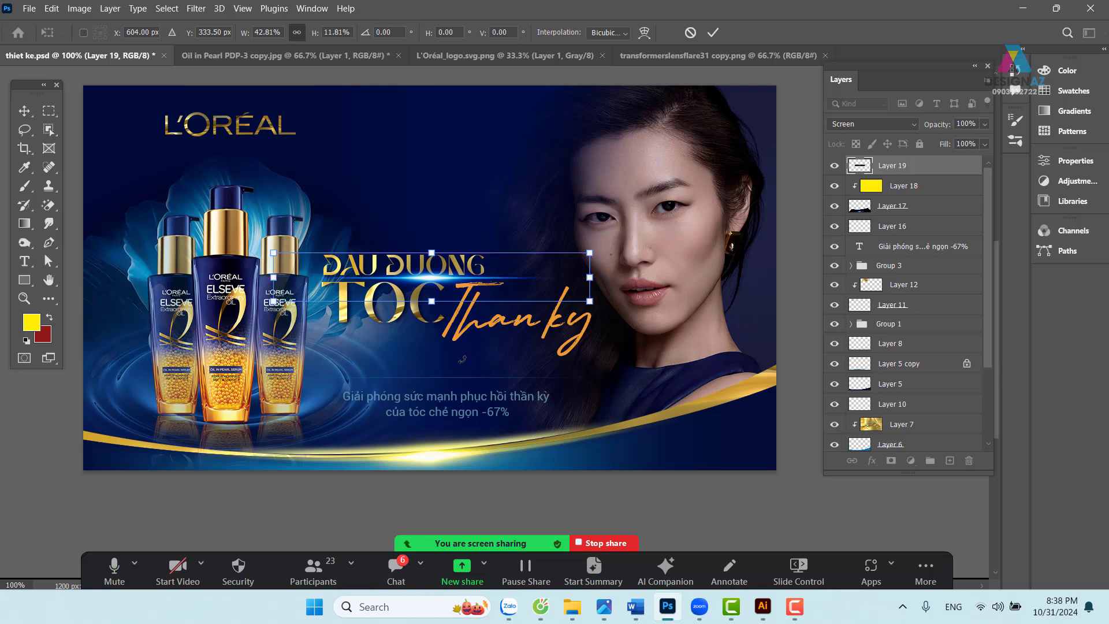
# - Redo the flare transform: shrink it to about half, squash its height, and place it near the headline
pyautogui.press('Return')
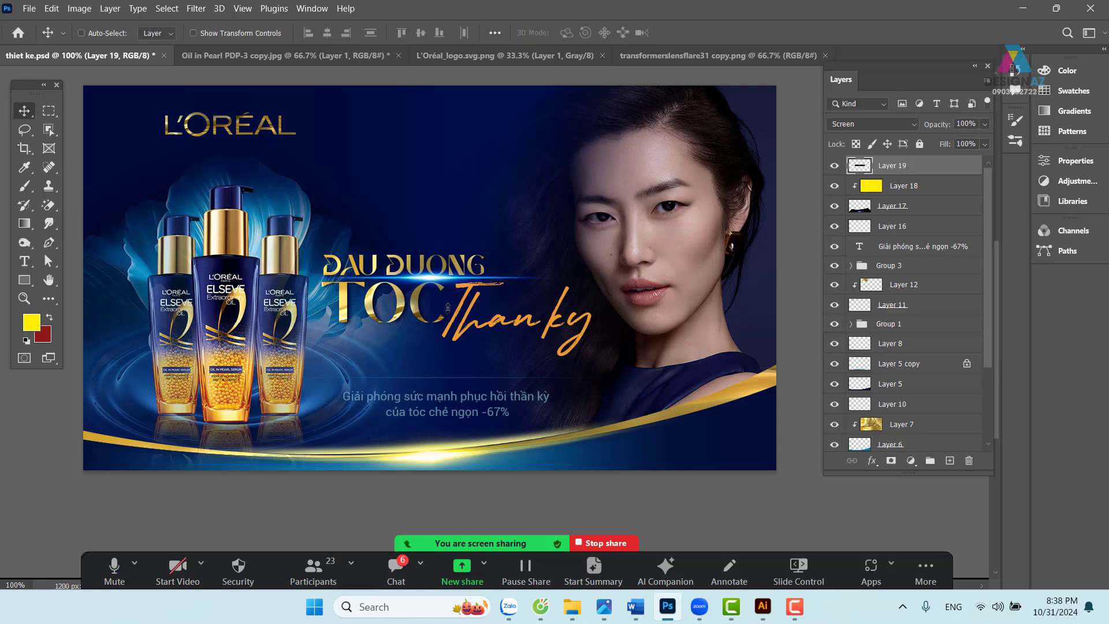
pyautogui.hotkey('ctrl', 'z')
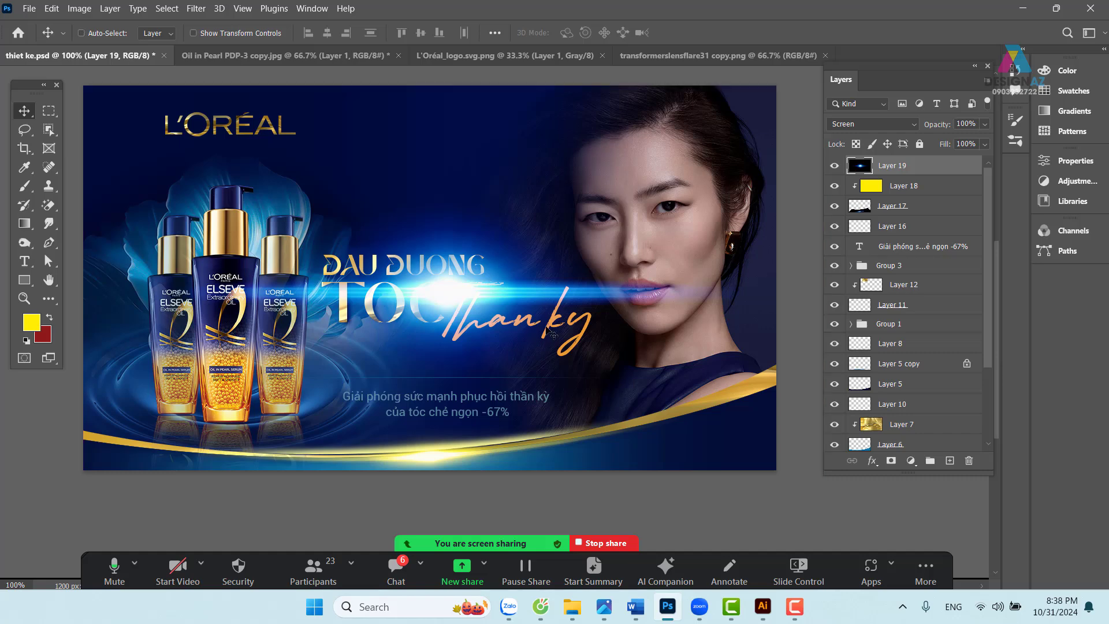
pyautogui.hotkey('ctrl', 't')
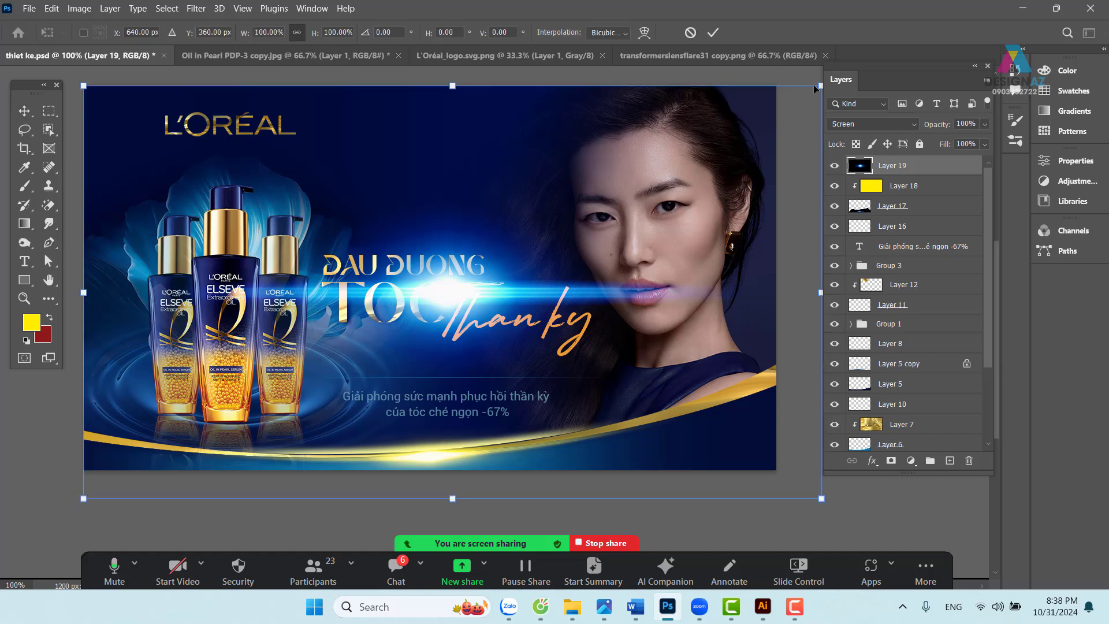
pyautogui.moveTo(816, 86); pyautogui.dragTo(426, 286)
pyautogui.moveTo(300, 376); pyautogui.dragTo(485, 257)
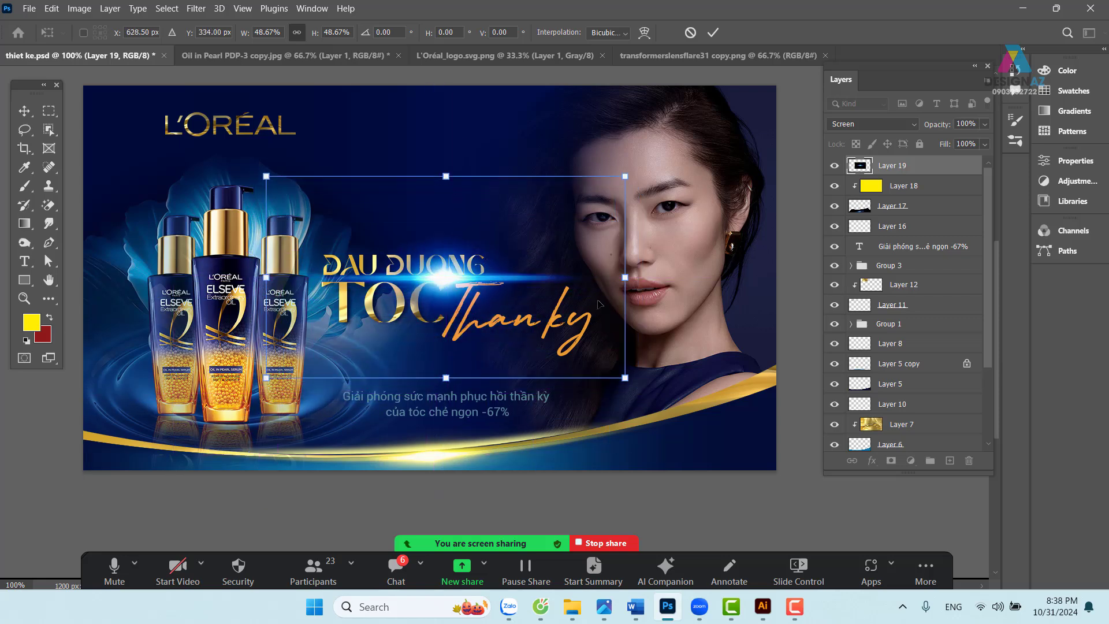
pyautogui.moveTo(622, 175)
pyautogui.mouseDown()
pyautogui.moveTo(641, 157)
pyautogui.moveTo(607, 177)
pyautogui.moveTo(611, 186)
pyautogui.mouseUp()
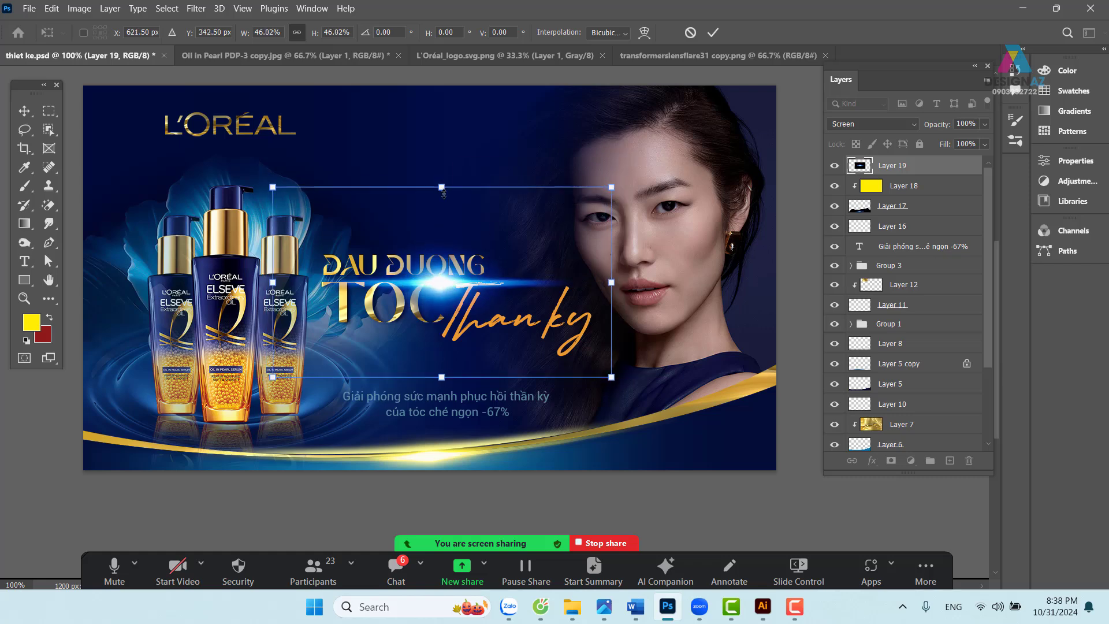
pyautogui.moveTo(443, 191); pyautogui.dragTo(444, 218)
pyautogui.moveTo(463, 282); pyautogui.dragTo(462, 267)
pyautogui.press('Return')
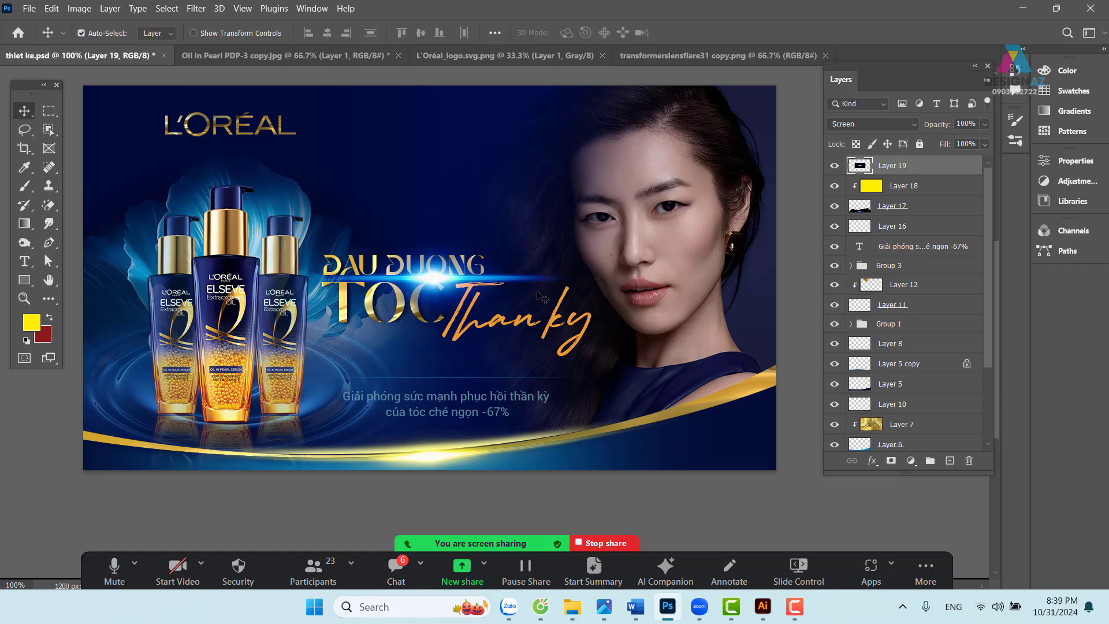
# - Flatten the flare further and move it just below the title
pyautogui.hotkey('ctrl', 't')
pyautogui.moveTo(435, 199); pyautogui.dragTo(435, 242)
pyautogui.moveTo(461, 309); pyautogui.dragTo(469, 290)
pyautogui.press('Return')
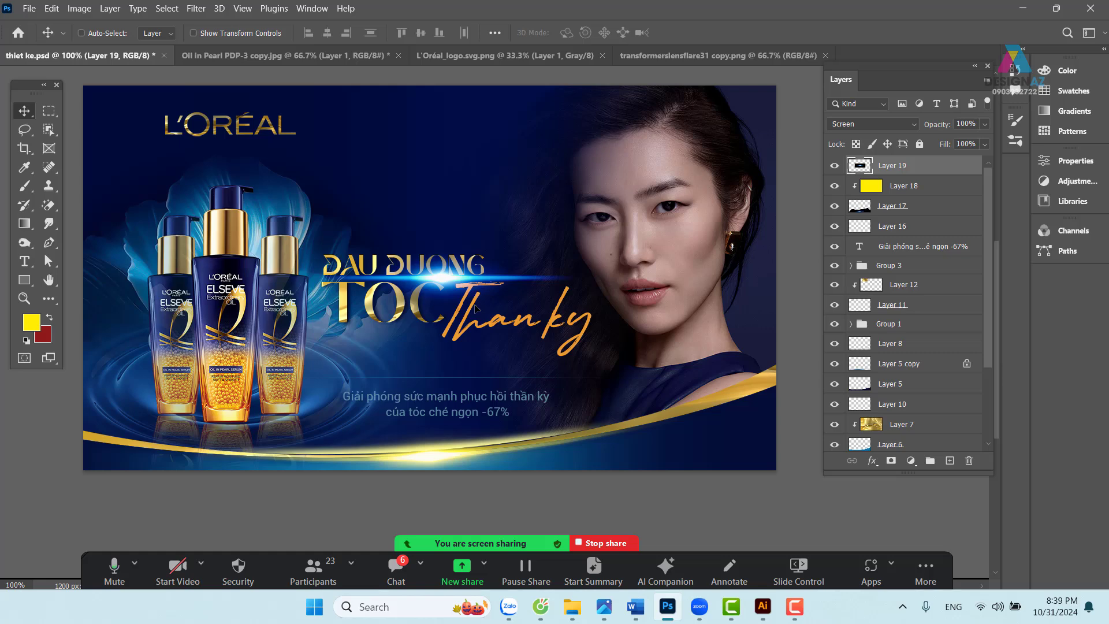
pyautogui.moveTo(476, 285); pyautogui.dragTo(473, 388)
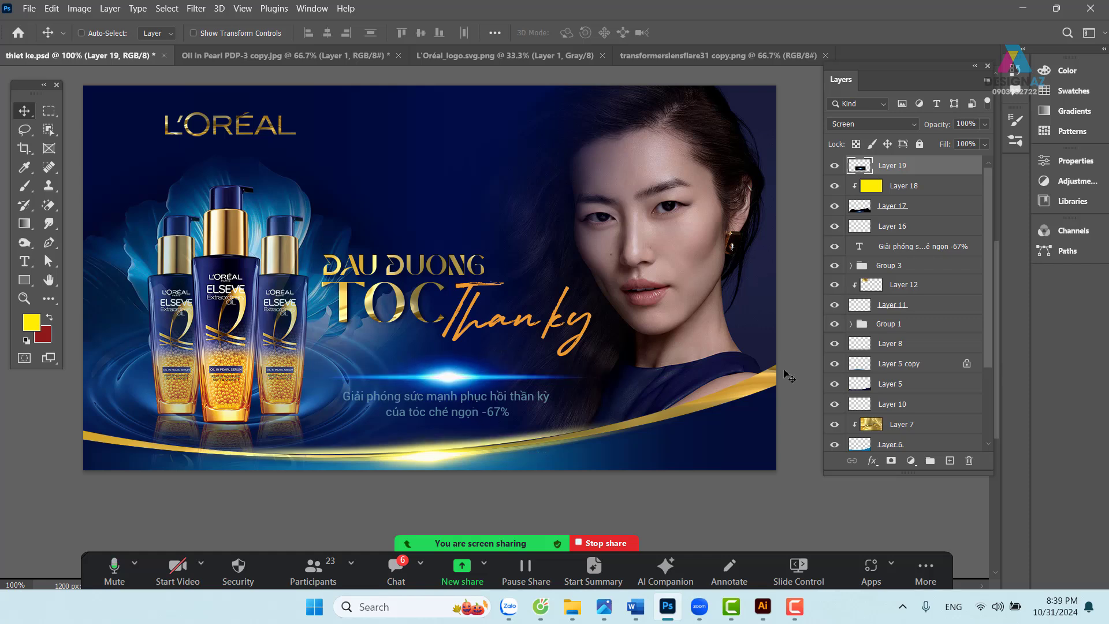
# - Lower Layer 19's fill to 73% and bring up the Open dialog on the texture folder
pyautogui.click(984, 145)
pyautogui.moveTo(975, 162); pyautogui.dragTo(965, 162)
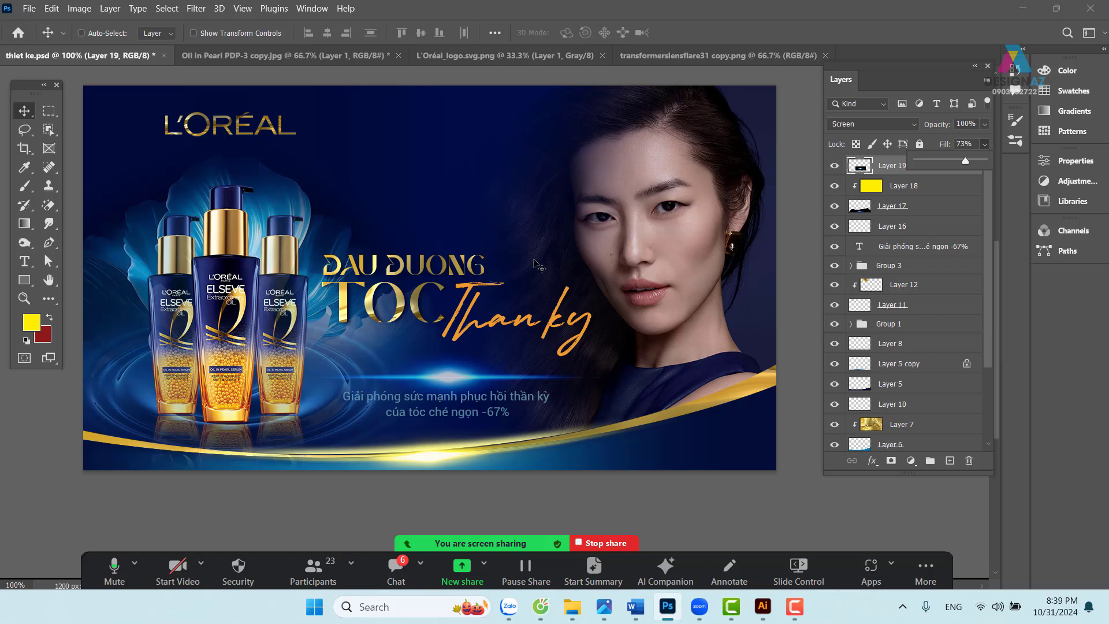
pyautogui.hotkey('ctrl', 'o')
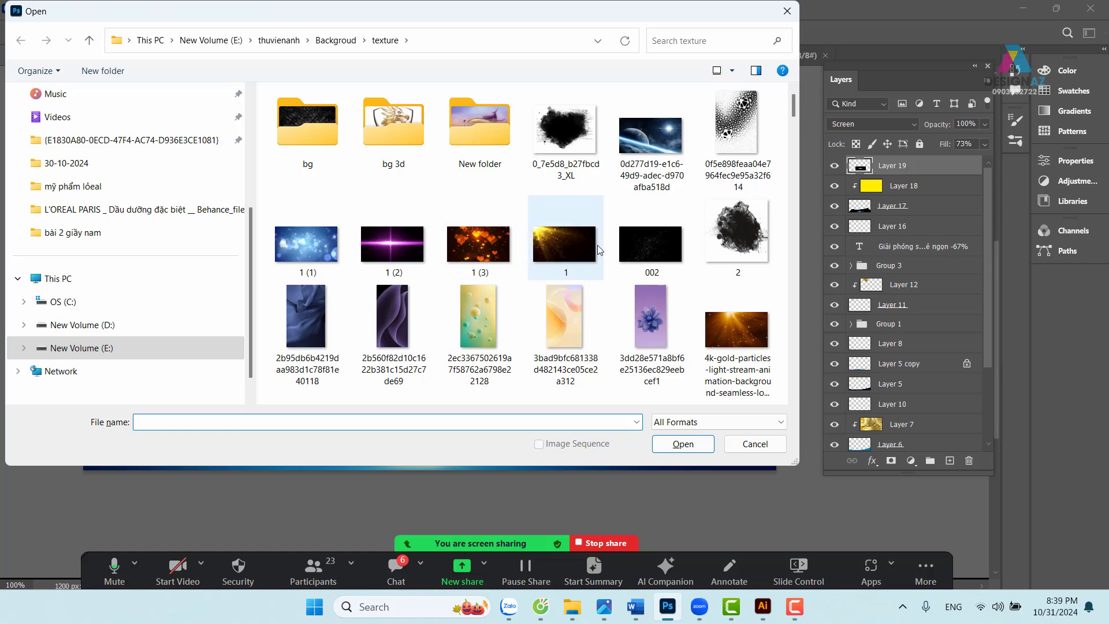
# - Open 1.jpg, select all of it, and paste it above Layer 3 in thiet ke.psd, moved toward the upper left
pyautogui.click(550, 239)
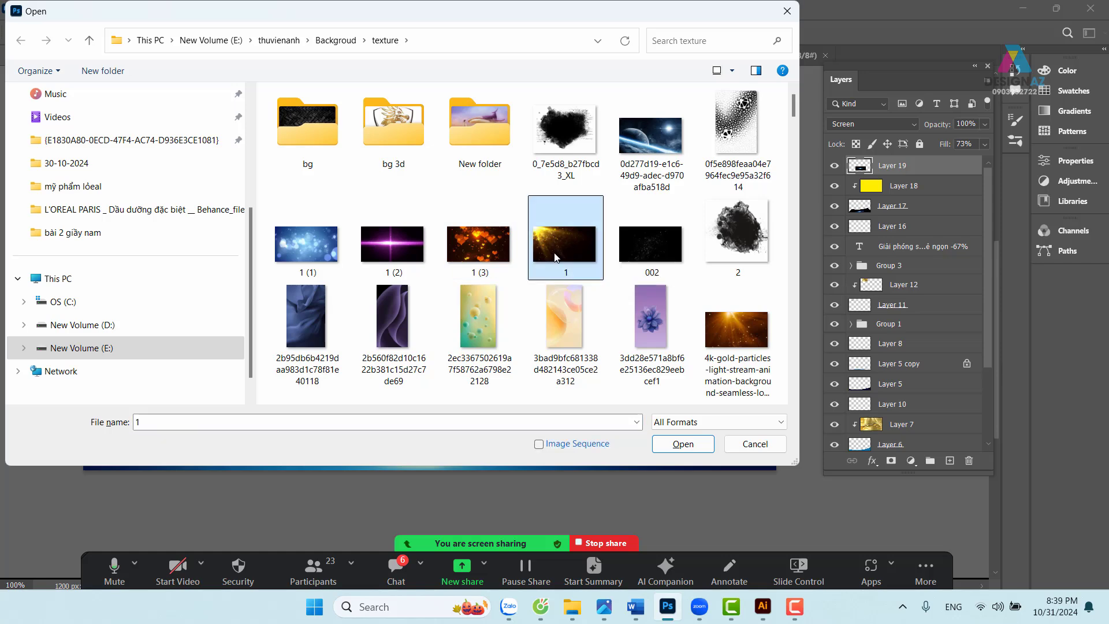
pyautogui.click(700, 443)
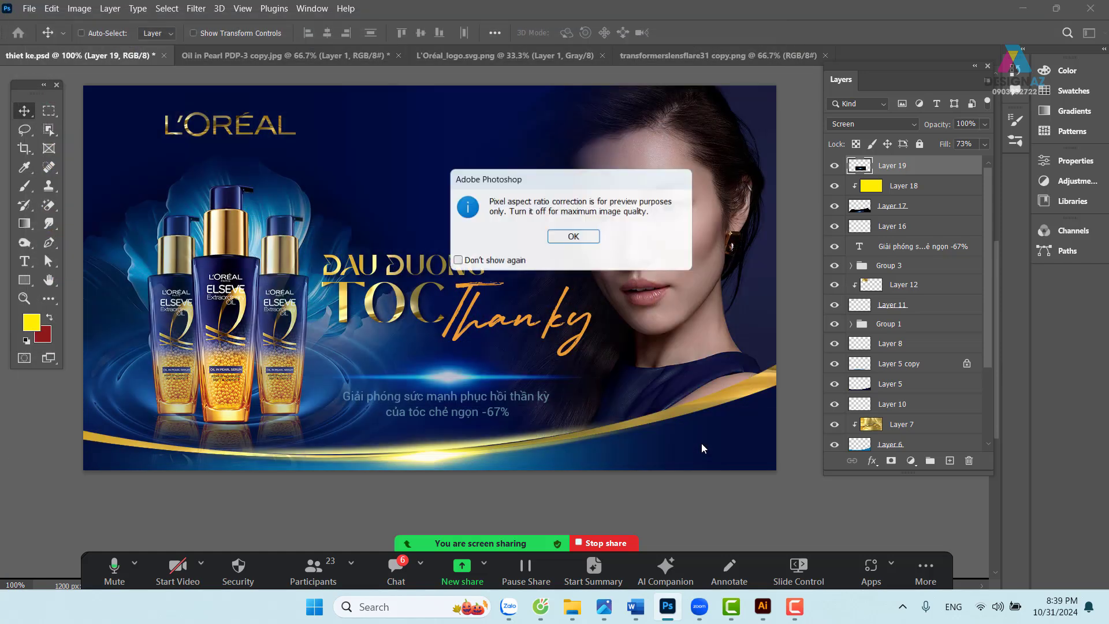
pyautogui.click(574, 238)
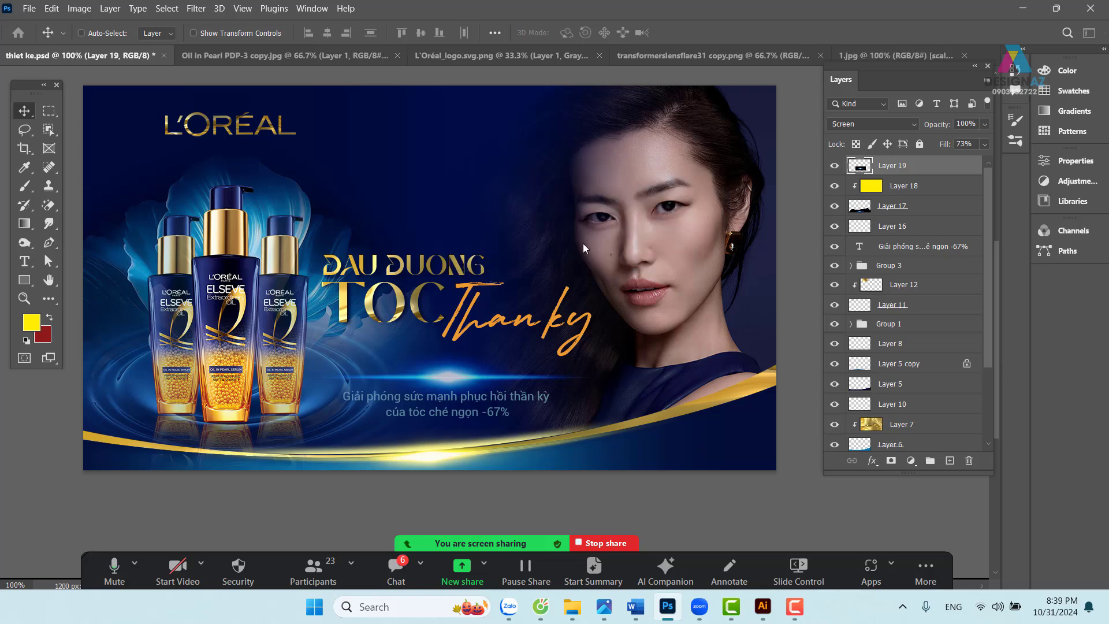
pyautogui.hotkey('ctrl', 'a')
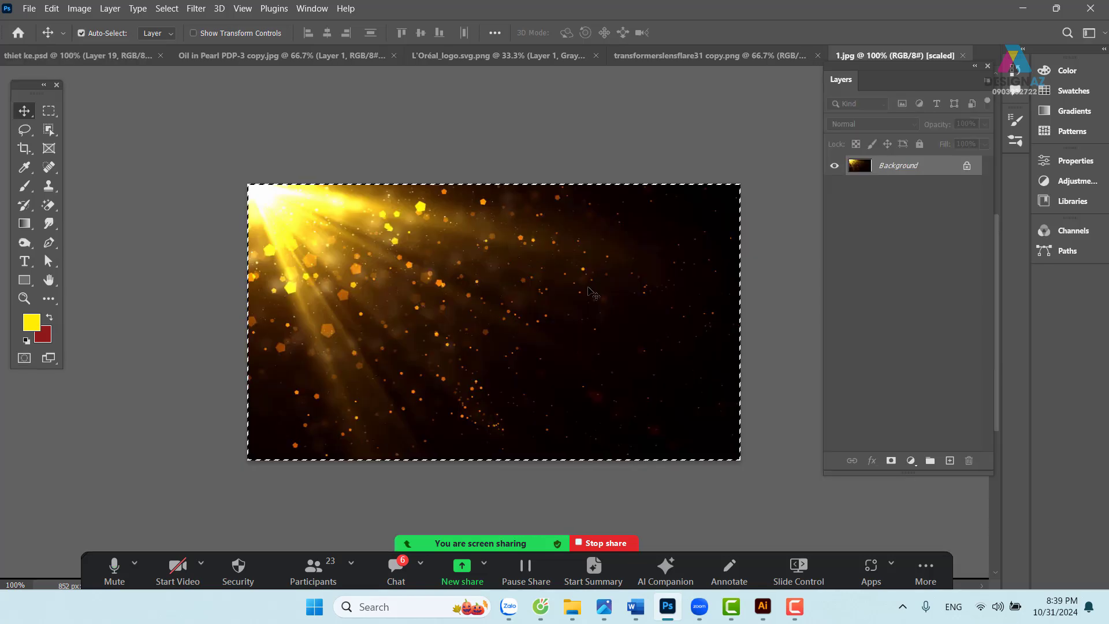
pyautogui.click(94, 55)
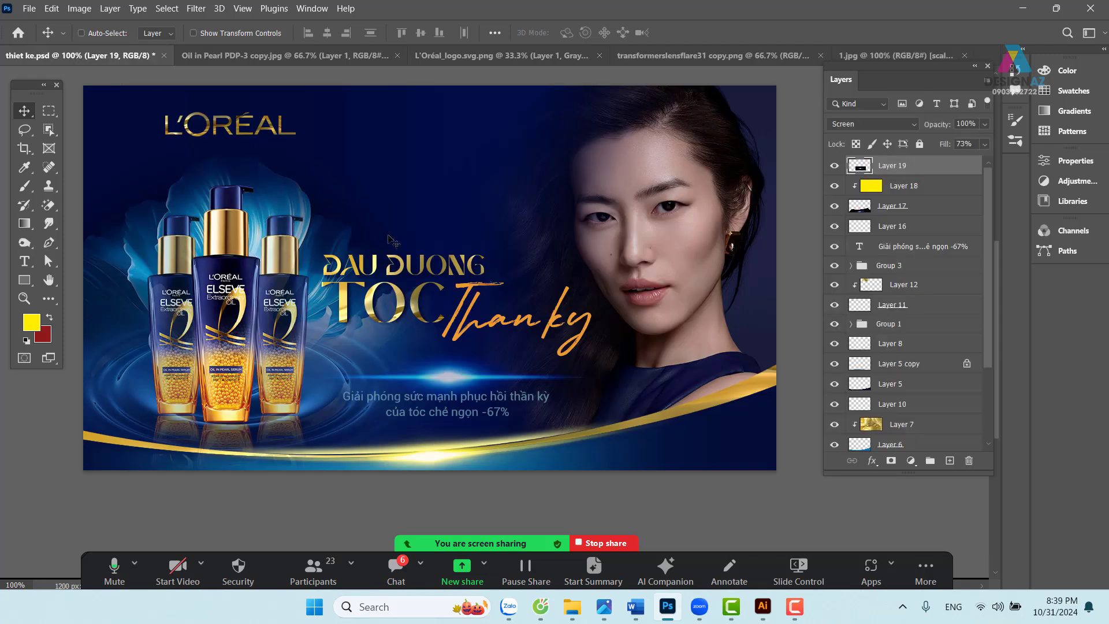
pyautogui.rightClick(338, 122)
pyautogui.click(378, 130)
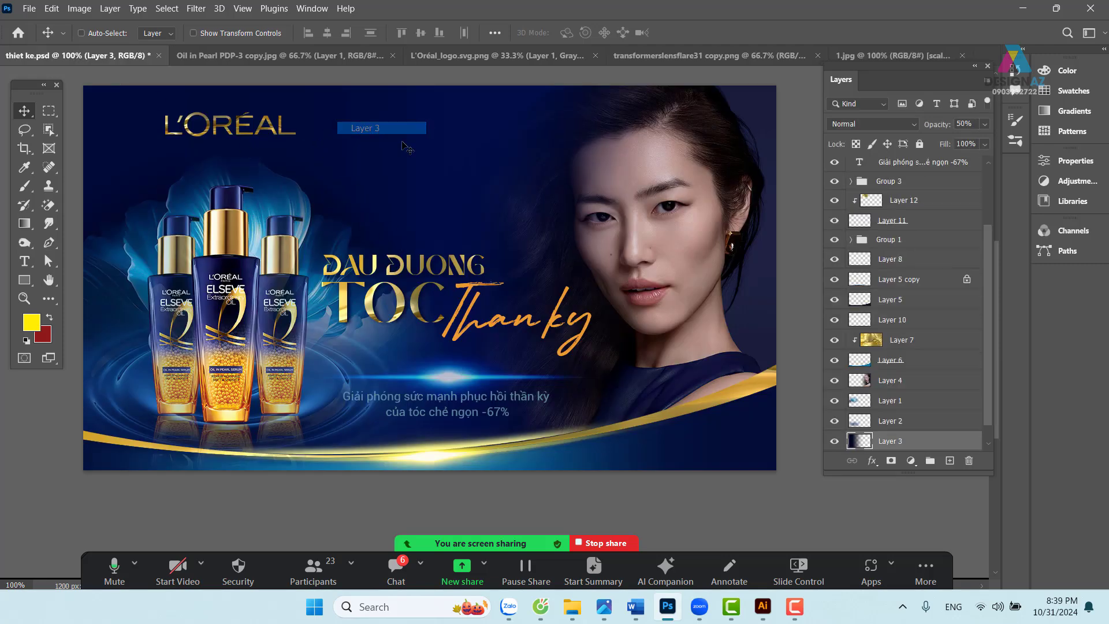
pyautogui.hotkey('ctrl', 'v')
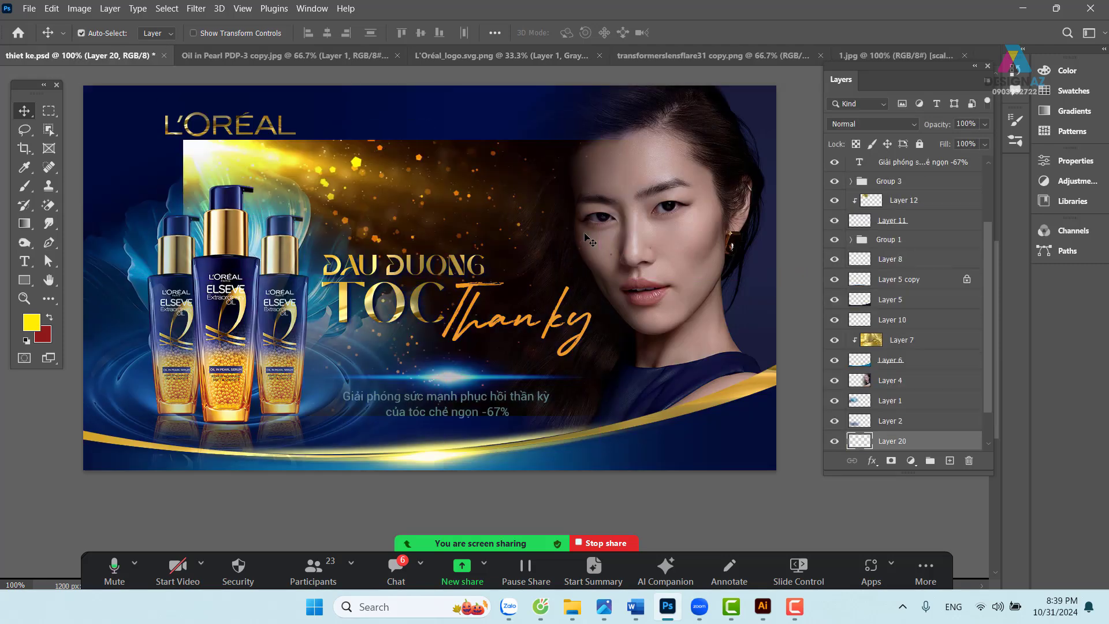
pyautogui.moveTo(421, 228); pyautogui.dragTo(302, 139)
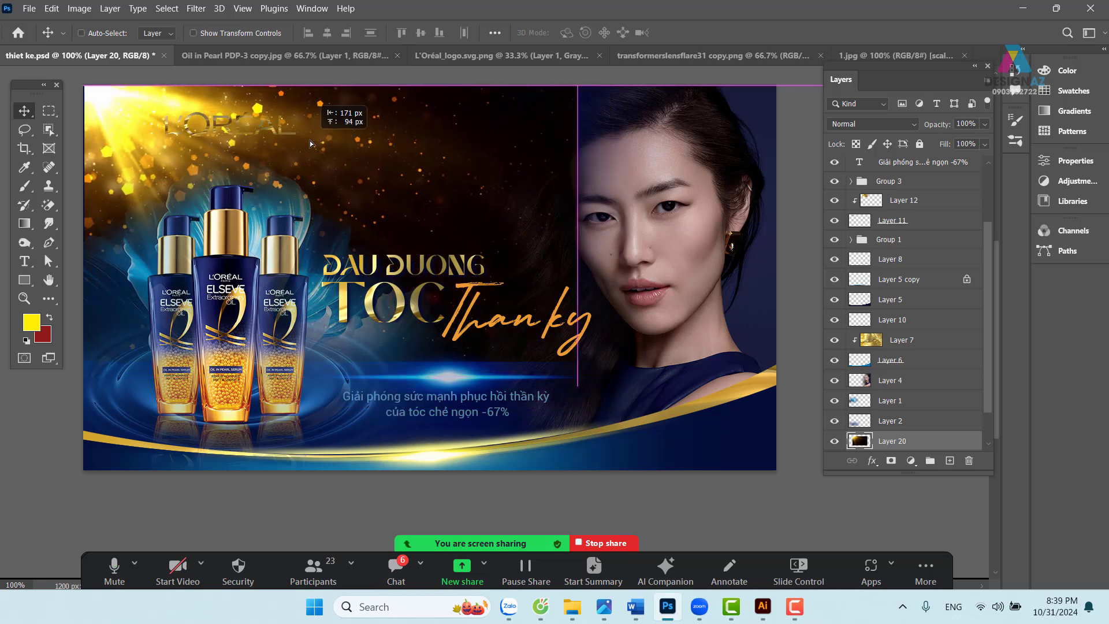
pyautogui.moveTo(516, 257); pyautogui.dragTo(557, 263)
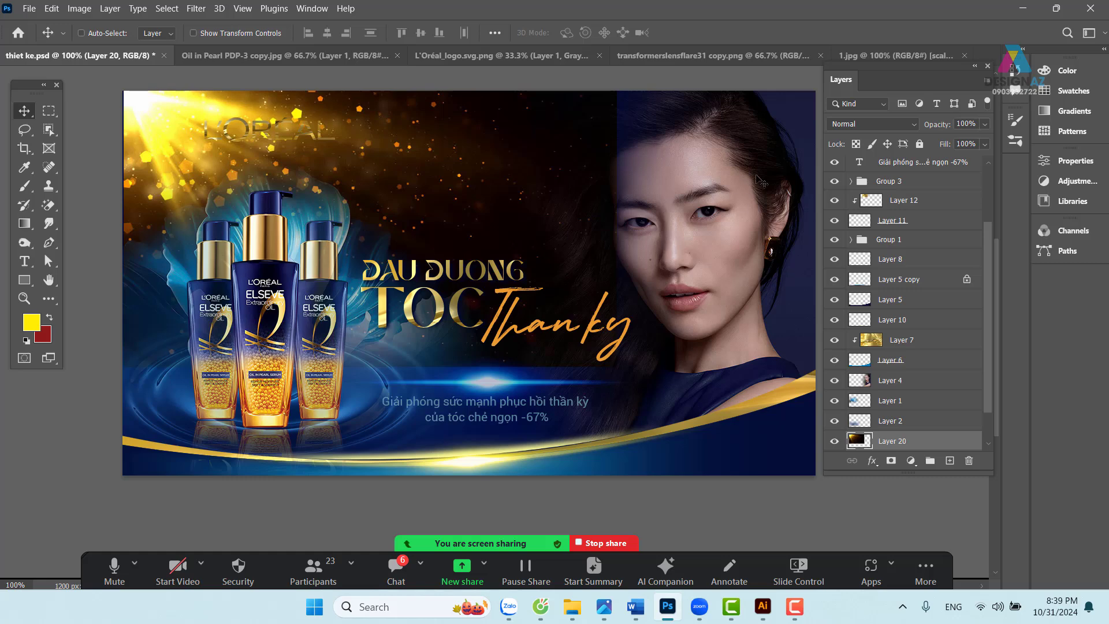
# - Set Layer 20 to Screen, flip it horizontally, and bring it to the top of the stack
pyautogui.click(871, 123)
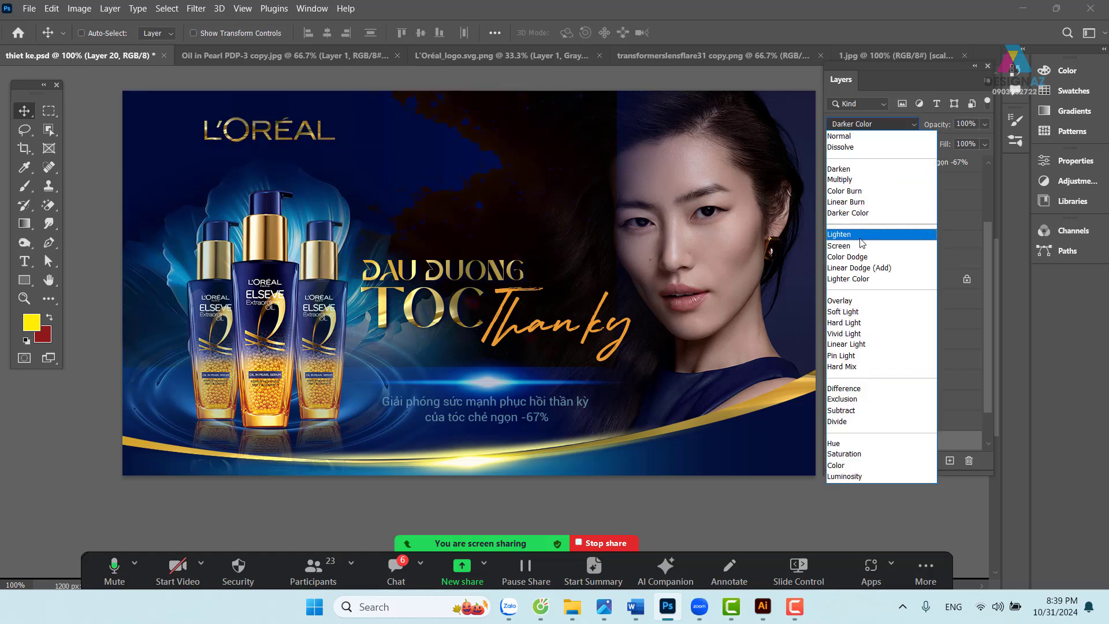
pyautogui.click(854, 246)
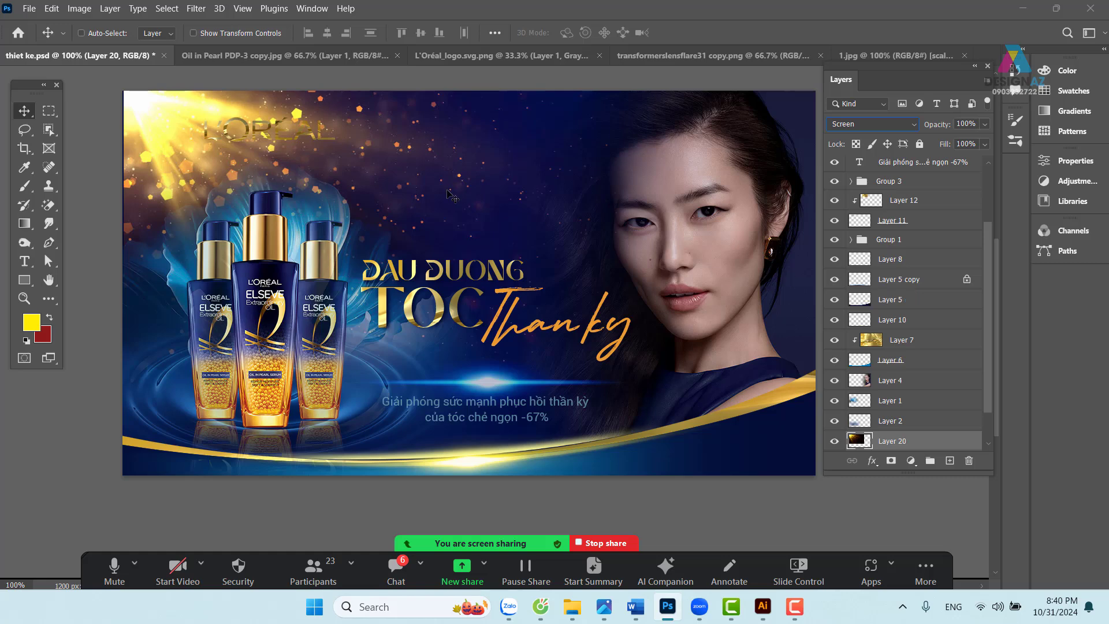
pyautogui.moveTo(333, 169); pyautogui.dragTo(656, 165)
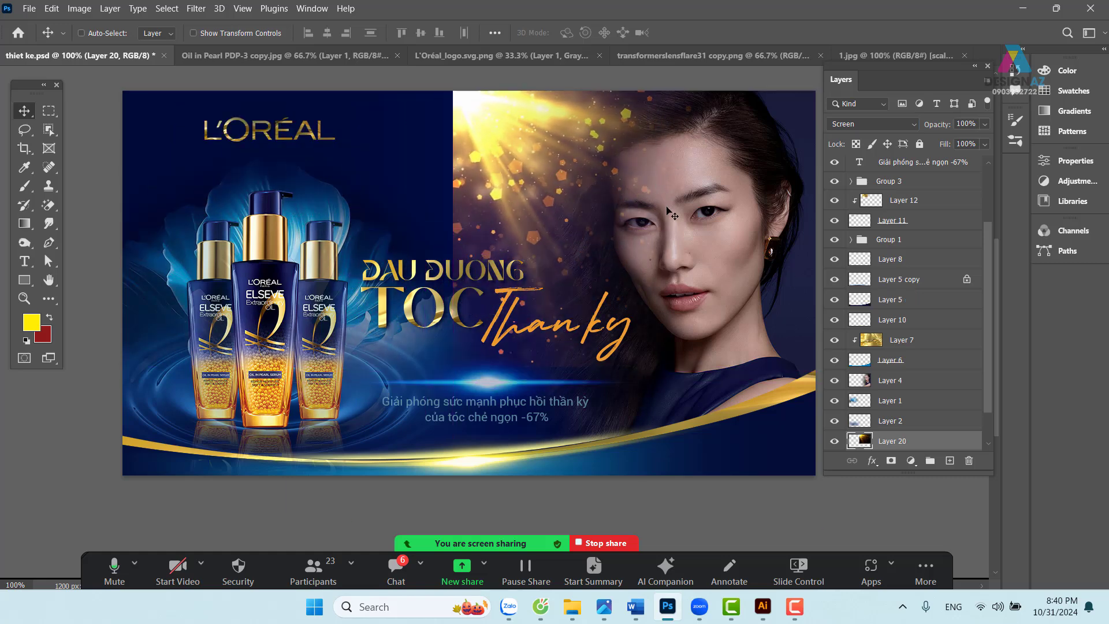
pyautogui.hotkey('ctrl', 't')
pyautogui.rightClick(618, 161)
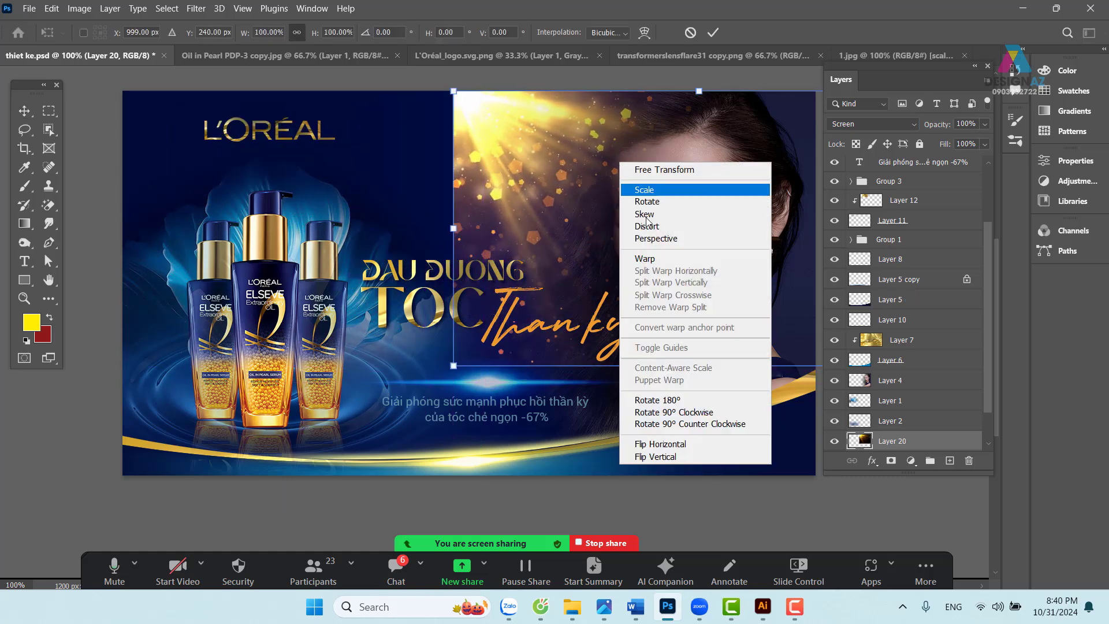
pyautogui.click(660, 443)
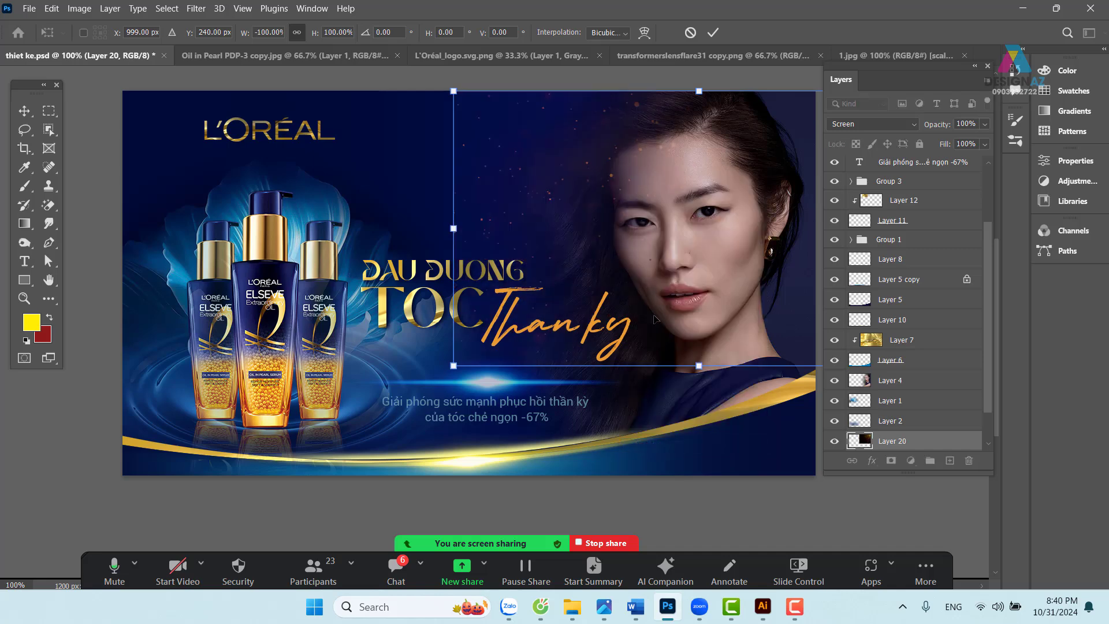
pyautogui.moveTo(677, 236); pyautogui.dragTo(631, 265)
pyautogui.press('Return')
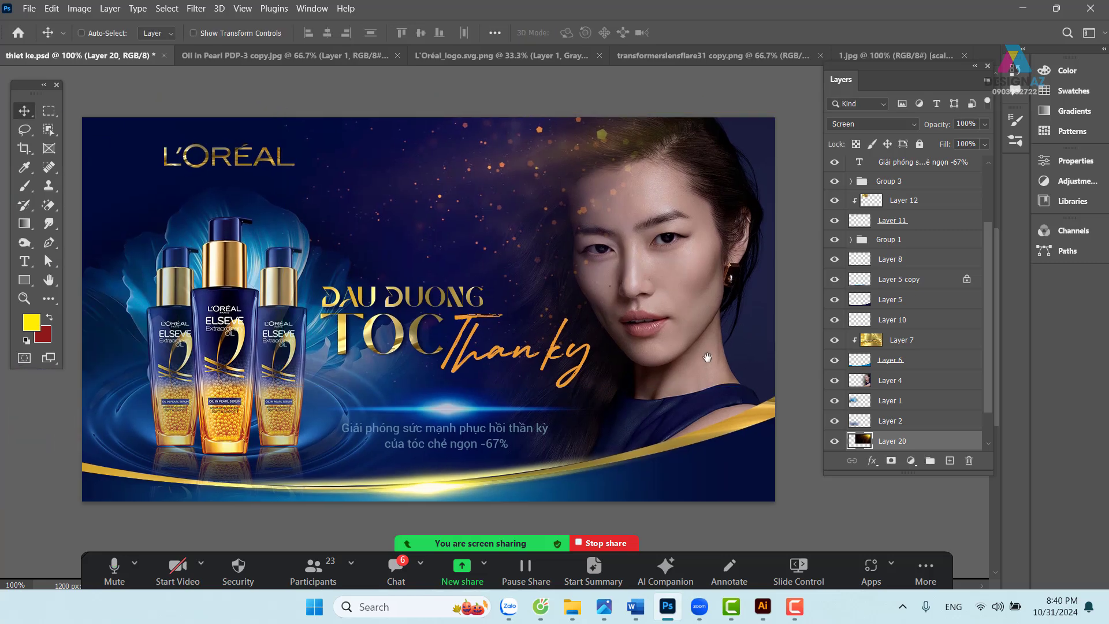
pyautogui.hotkey('ctrl', 'shift', ']')
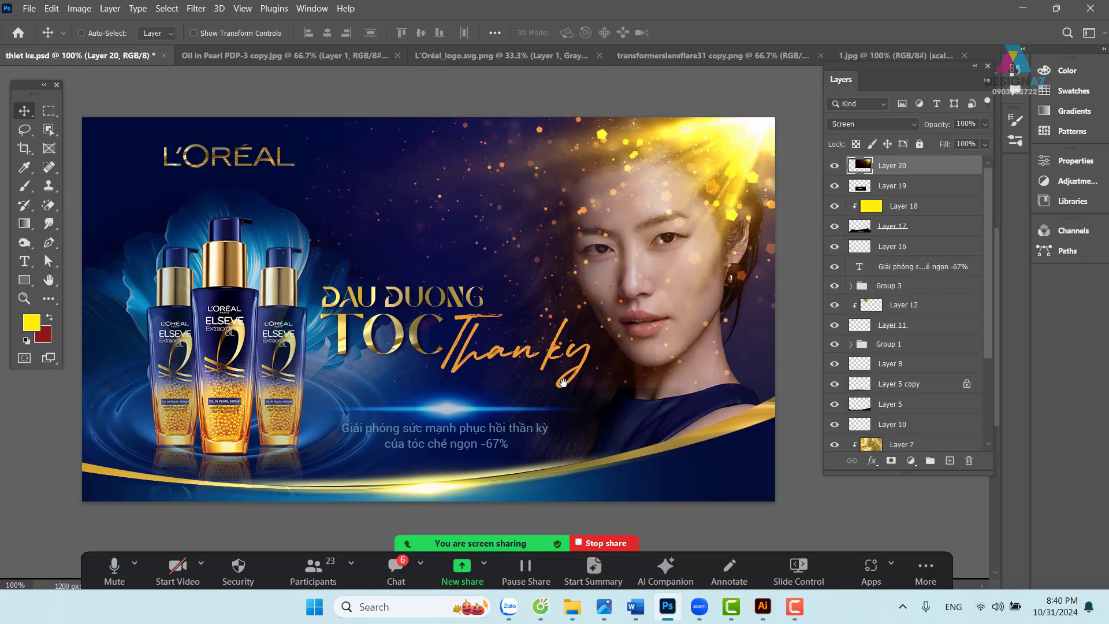
pyautogui.moveTo(507, 366); pyautogui.dragTo(533, 357)
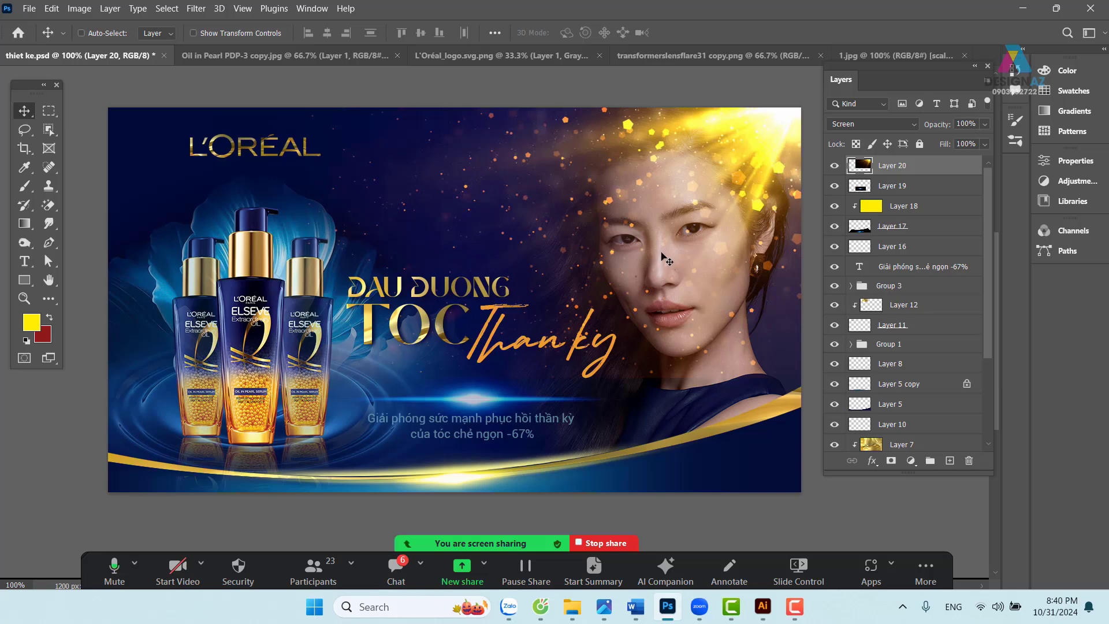
# - Move the glow to the upper left, mirror it horizontally again, and fit it over the corner
pyautogui.moveTo(664, 258); pyautogui.dragTo(426, 183)
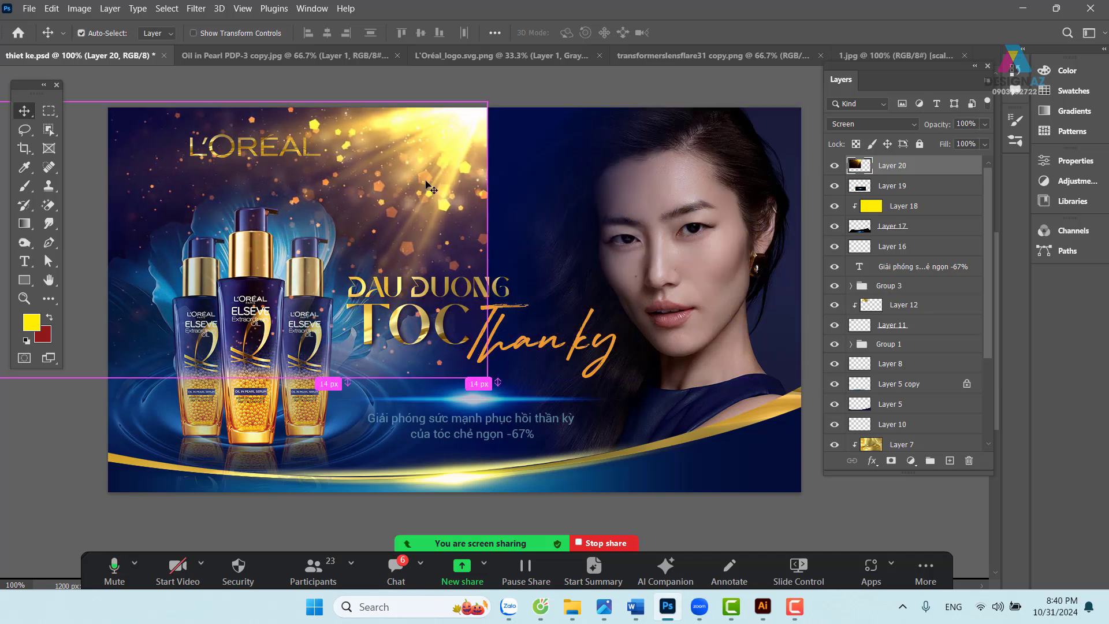
pyautogui.hotkey('ctrl', 't')
pyautogui.rightClick(438, 165)
pyautogui.click(512, 449)
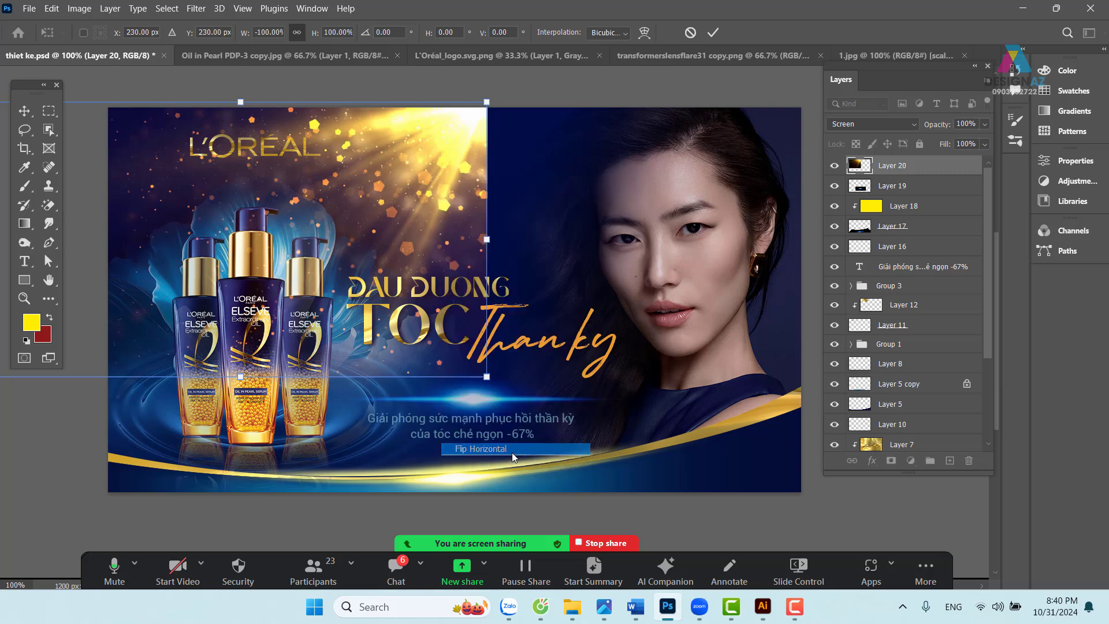
pyautogui.moveTo(310, 233); pyautogui.dragTo(424, 215)
pyautogui.press('Return')
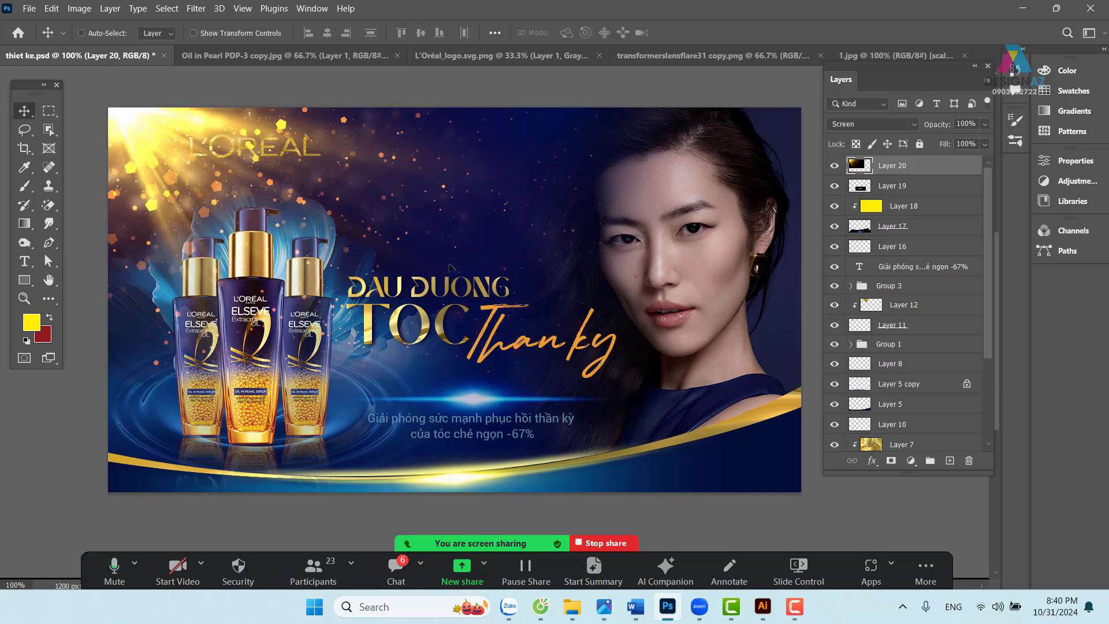
# - Try moving Layer 20, Layer 12 and the Group 3 headline, undoing the unwanted moves
pyautogui.rightClick(297, 151)
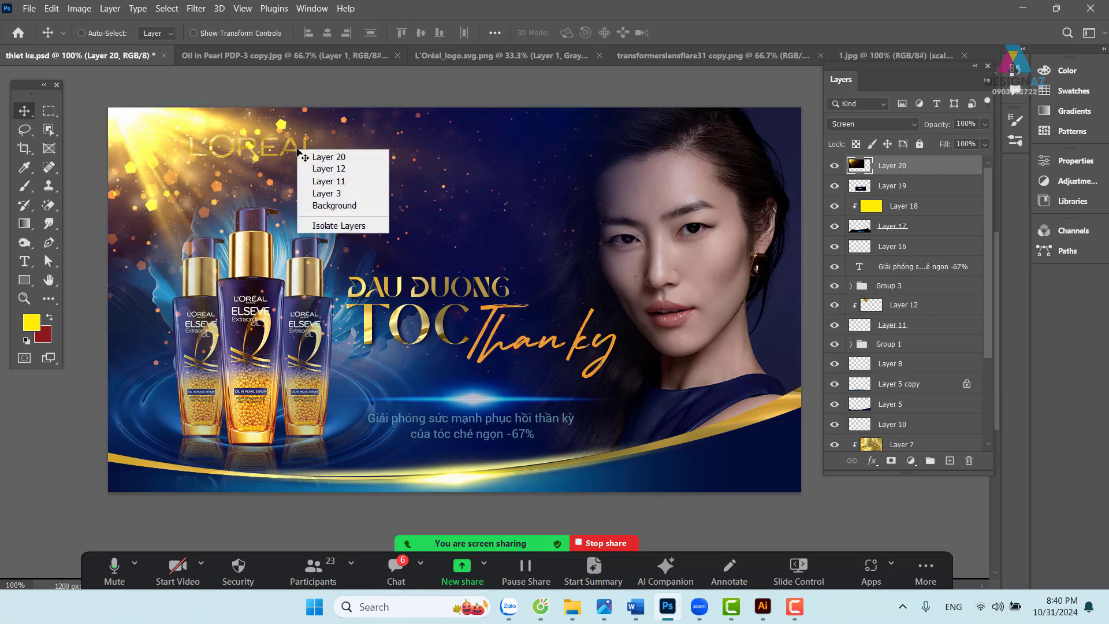
pyautogui.click(305, 155)
pyautogui.moveTo(296, 160); pyautogui.dragTo(318, 161)
pyautogui.hotkey('ctrl', 'z')
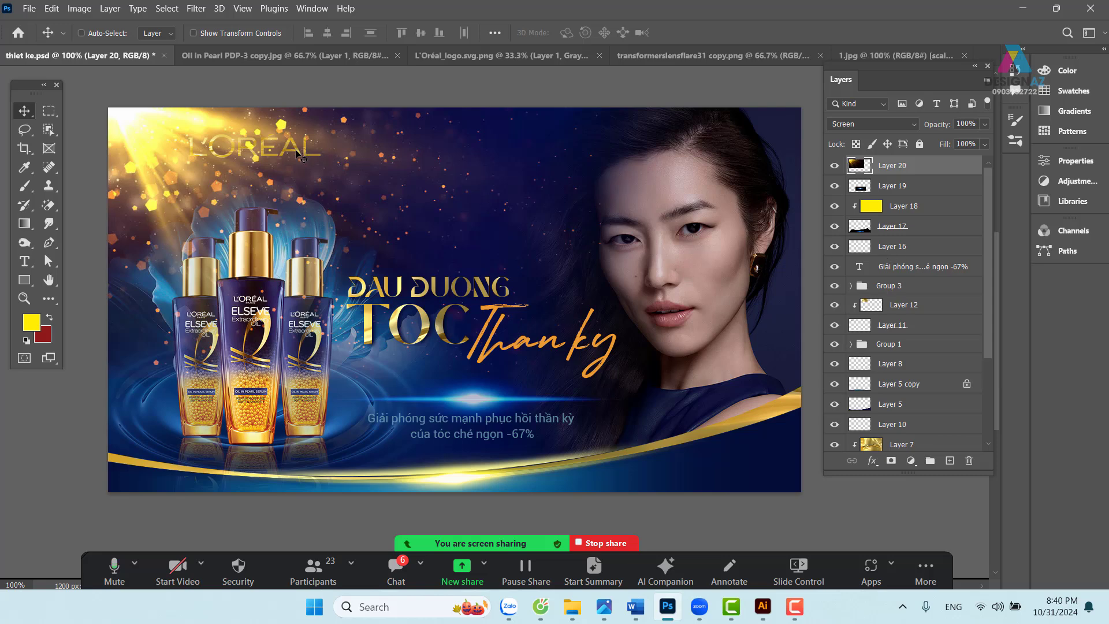
pyautogui.rightClick(297, 153)
pyautogui.click(328, 170)
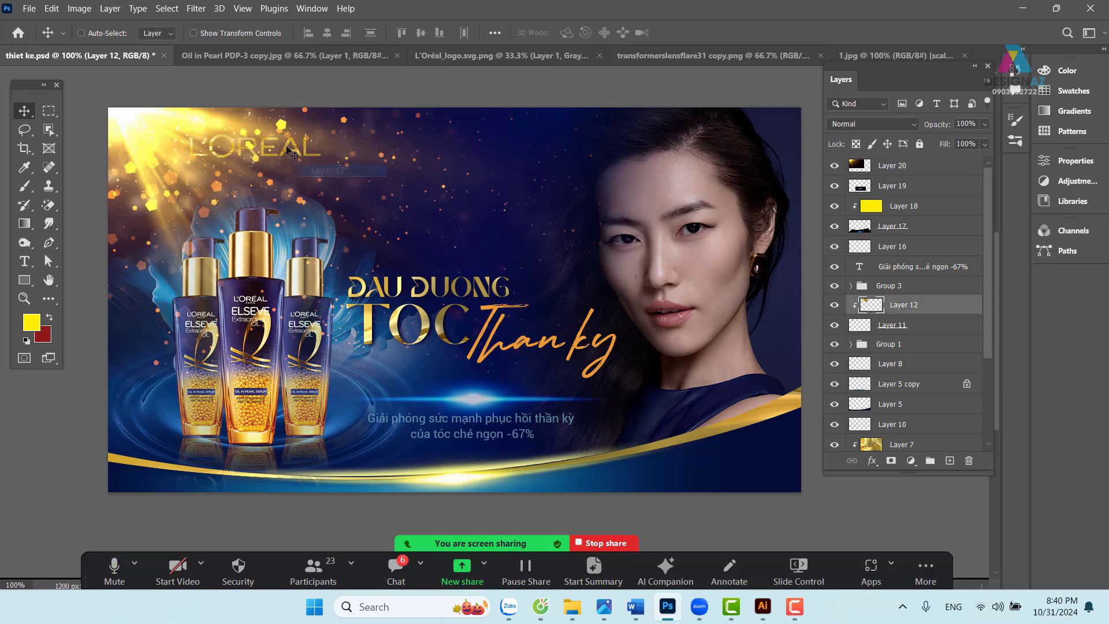
pyautogui.moveTo(295, 151); pyautogui.dragTo(331, 157)
pyautogui.click(915, 287)
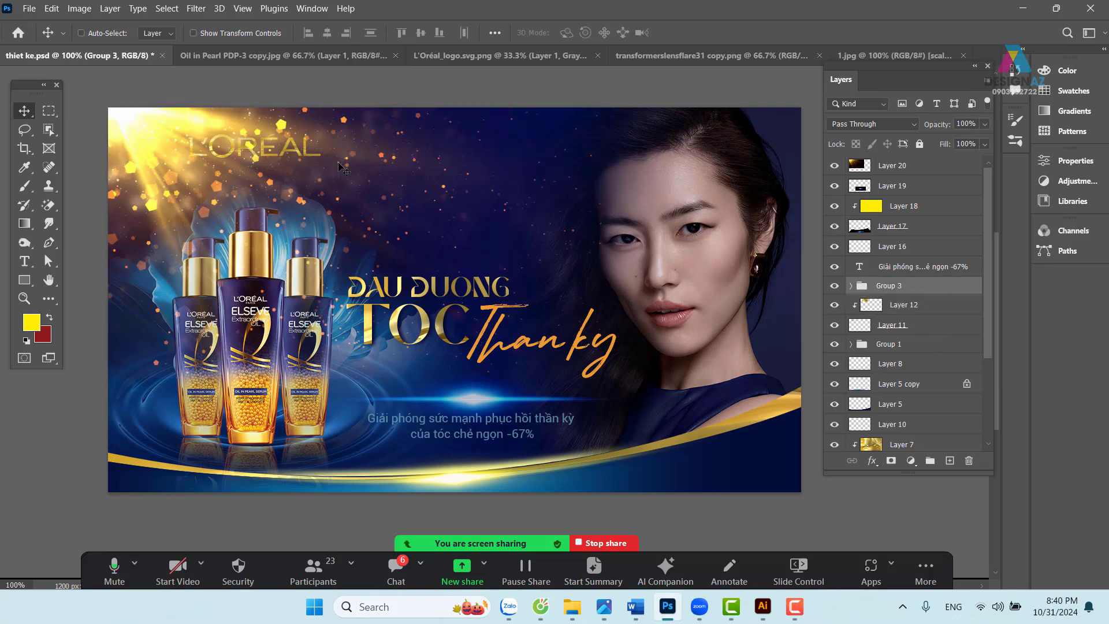
pyautogui.moveTo(330, 159); pyautogui.dragTo(436, 181)
pyautogui.hotkey('ctrl', 'z')
# - Select logo Layers 12 and 11 and snap the L'ORÉAL logo centred above the headline
pyautogui.rightClick(297, 151)
pyautogui.click(323, 171)
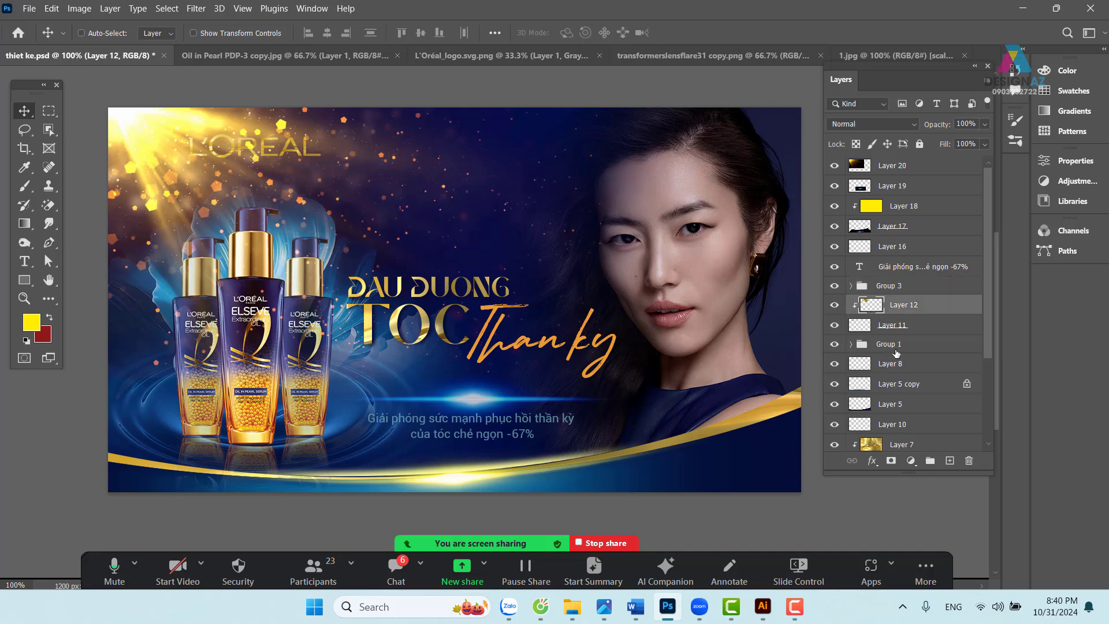
pyautogui.keyDown('shift'); pyautogui.click(925, 330); pyautogui.keyUp('shift')
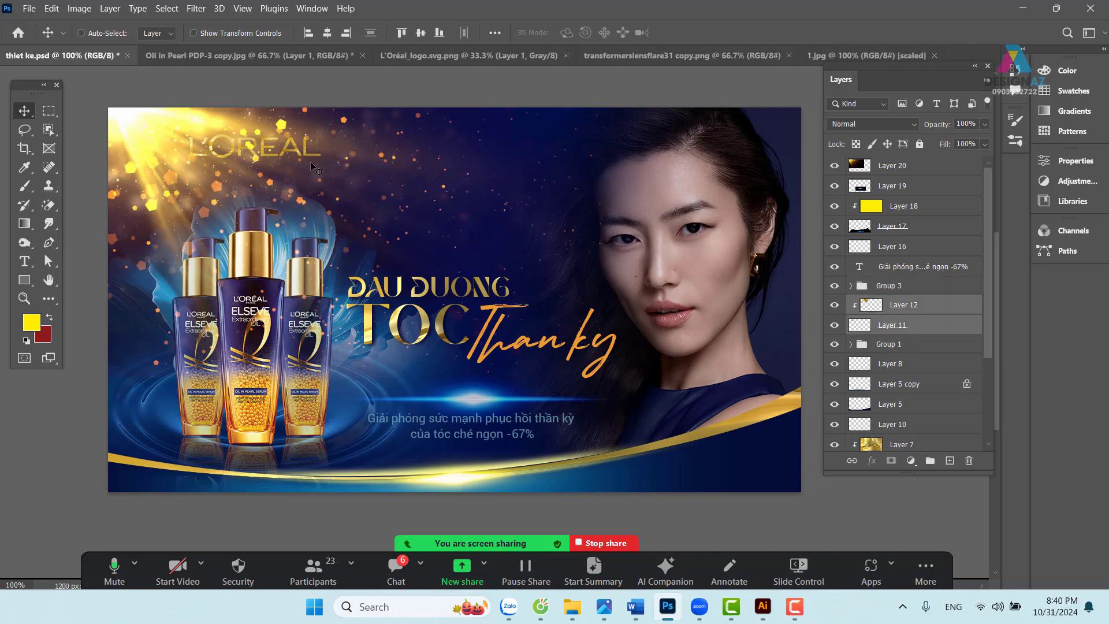
pyautogui.moveTo(311, 164); pyautogui.dragTo(512, 235)
pyautogui.moveTo(456, 255); pyautogui.dragTo(478, 249)
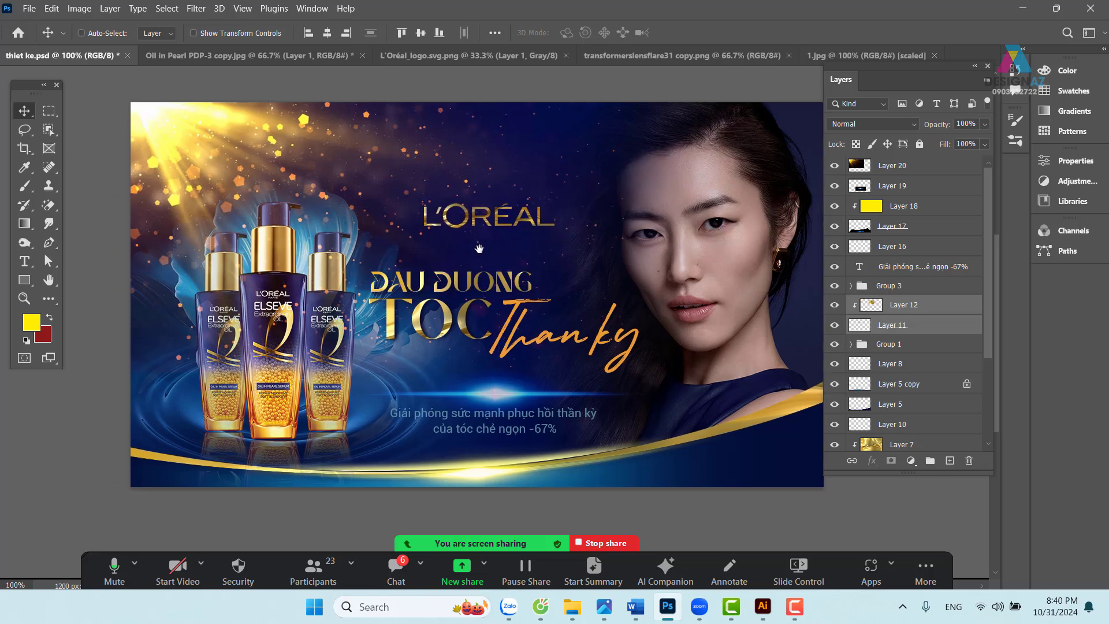
pyautogui.rightClick(234, 143)
# - Scale the light flare Layer 20 to about 78%, then undo the resize and logo move
pyautogui.click(248, 141)
pyautogui.hotkey('ctrl', 't')
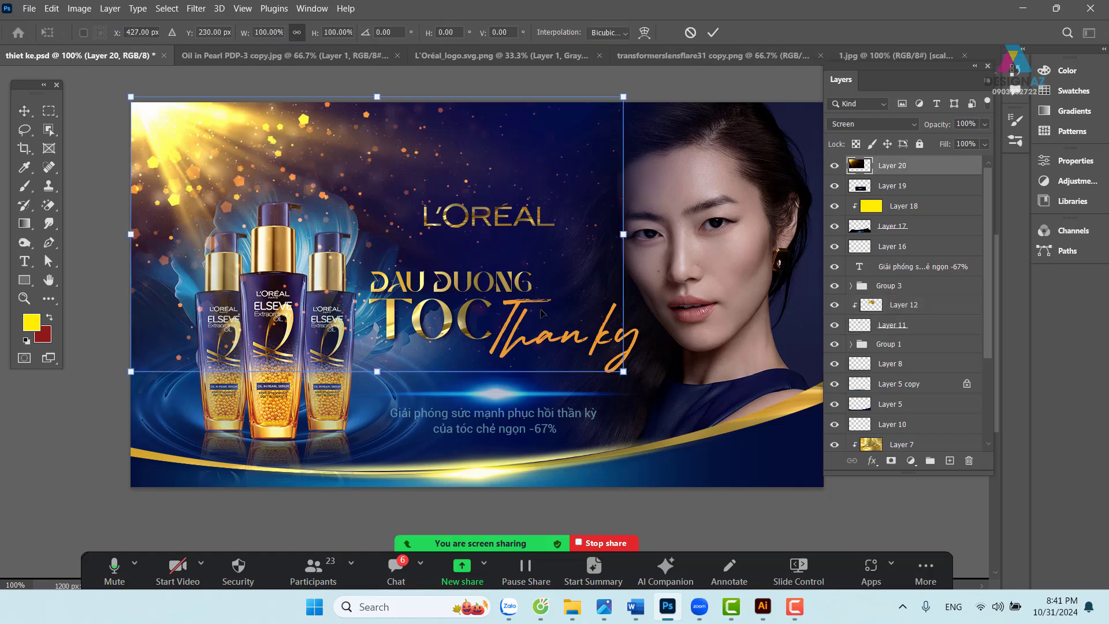
pyautogui.moveTo(627, 368); pyautogui.dragTo(516, 311)
pyautogui.press('Return')
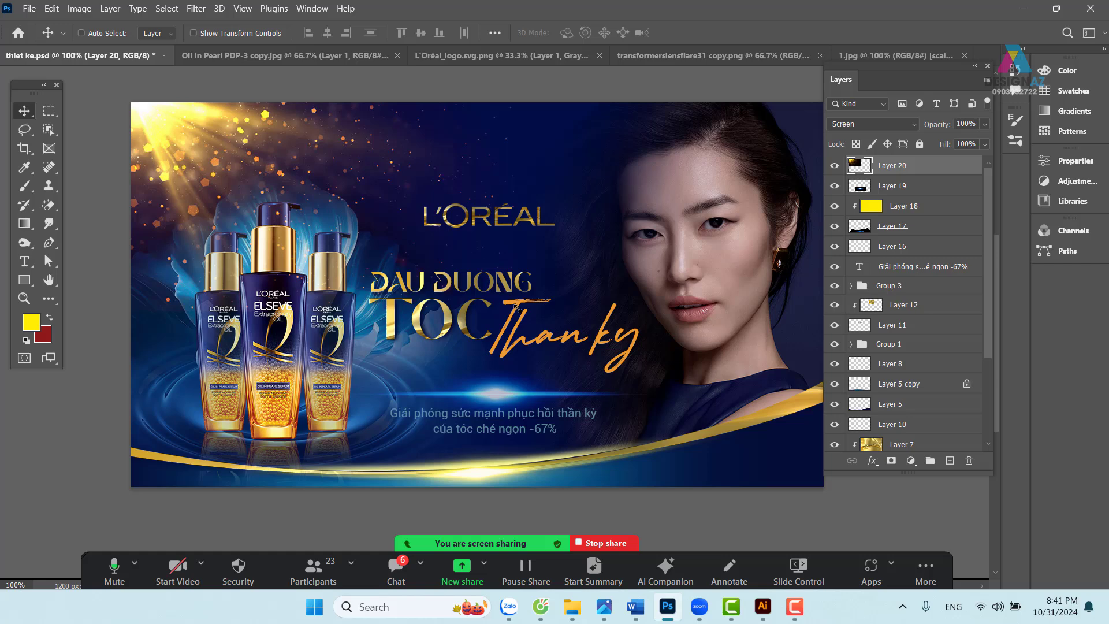
pyautogui.moveTo(605, 321); pyautogui.dragTo(559, 303)
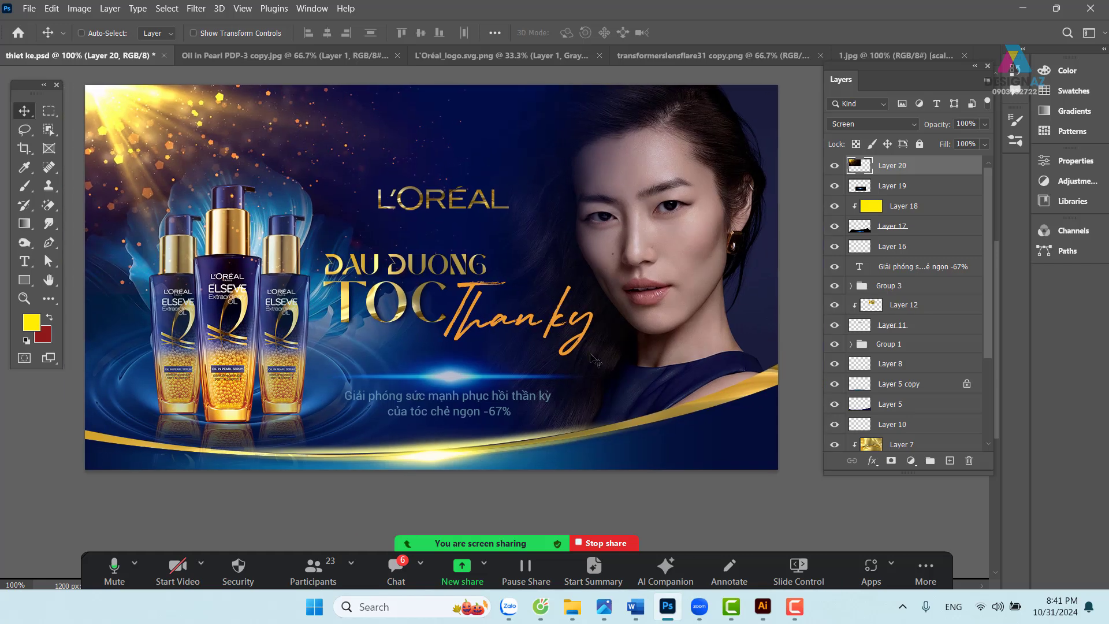
pyautogui.hotkey('ctrl', 'z')
pyautogui.hotkey('ctrl', 'z')
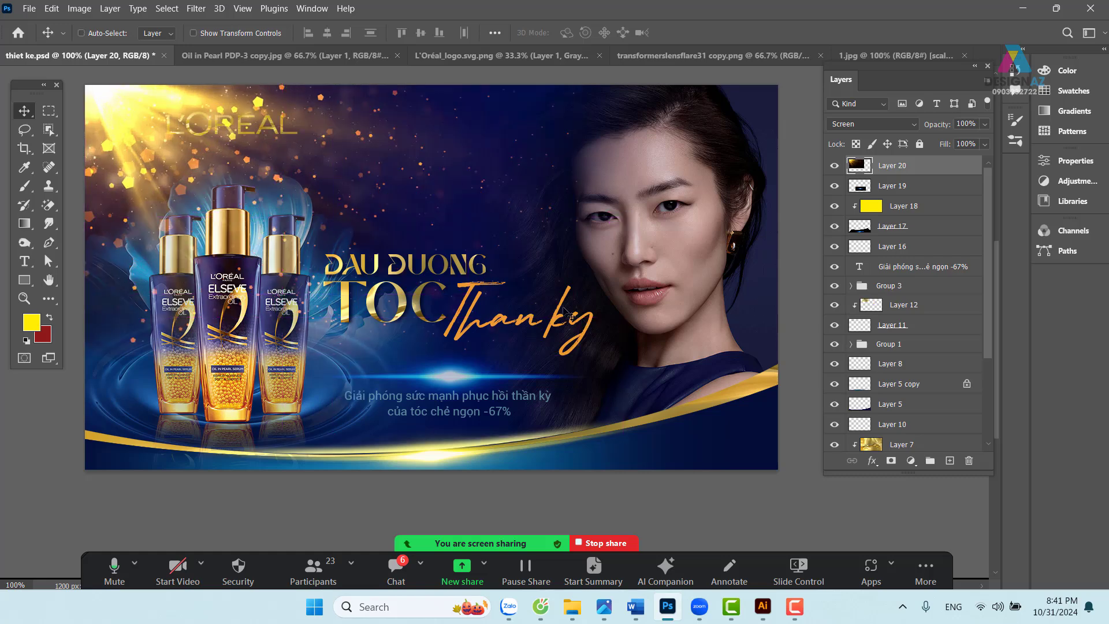
# - Reselect Layer 20 and scale the golden light flare down to about 73%
pyautogui.rightClick(325, 135)
pyautogui.click(338, 142)
pyautogui.hotkey('ctrl', 't')
pyautogui.moveTo(578, 354); pyautogui.dragTo(445, 280)
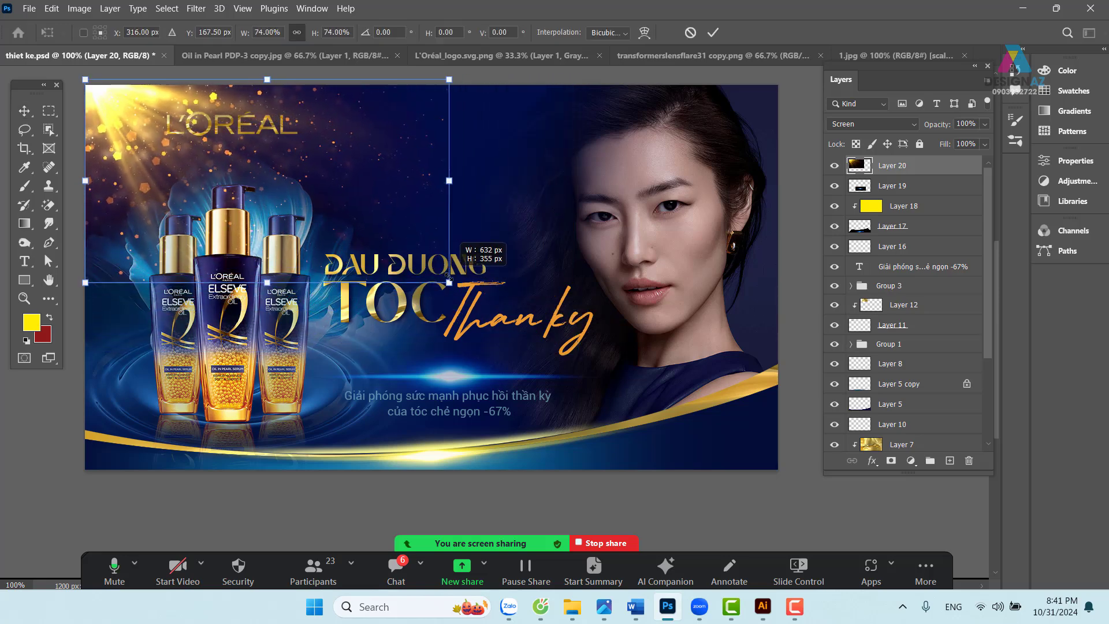
pyautogui.press('Return')
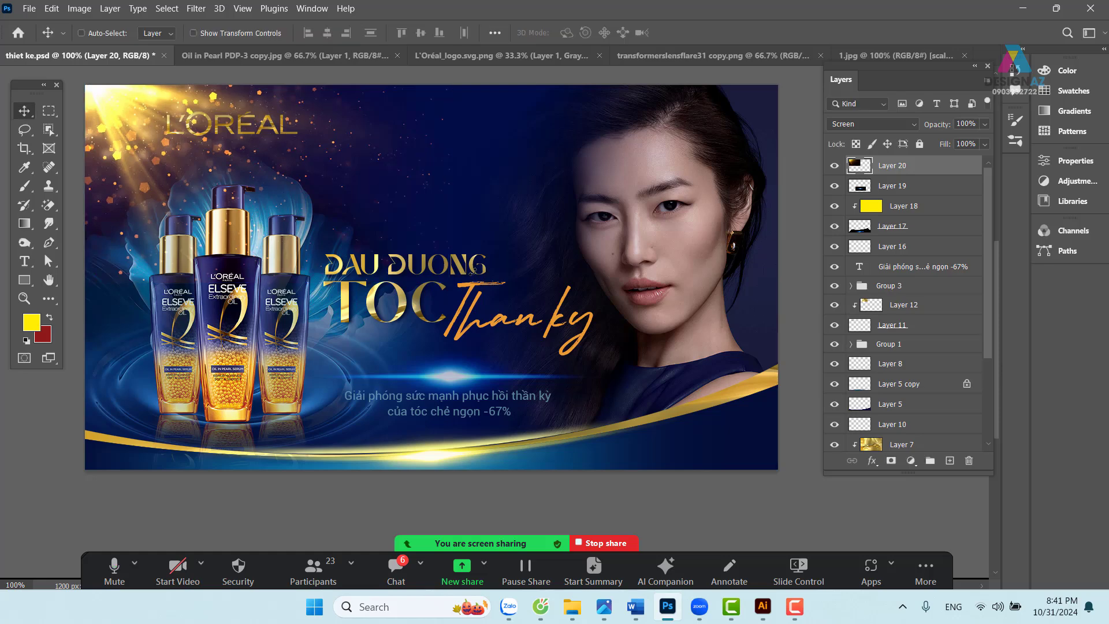
pyautogui.moveTo(457, 299); pyautogui.dragTo(443, 306)
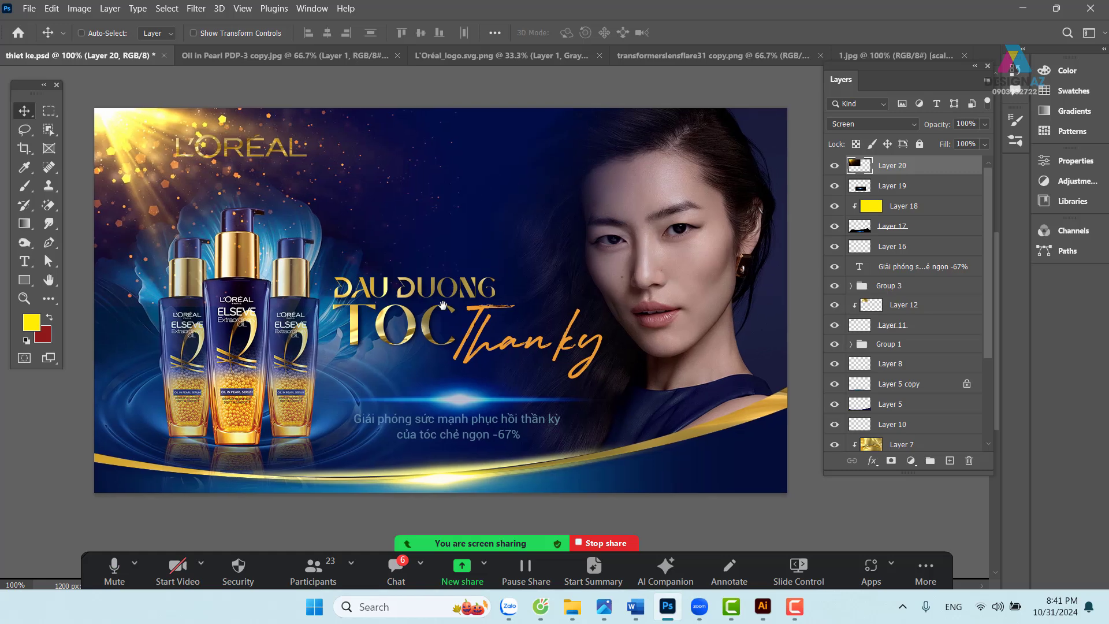
pyautogui.moveTo(523, 271); pyautogui.dragTo(527, 279)
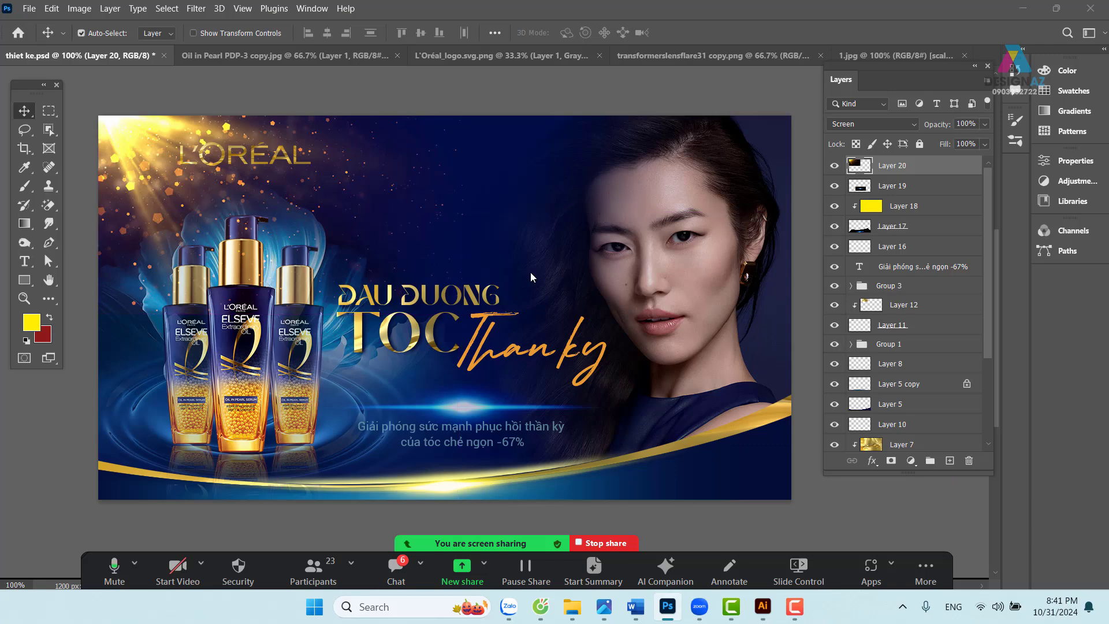
pyautogui.hotkey('ctrl', 'o')
pyautogui.scroll(-15, 549, 242)
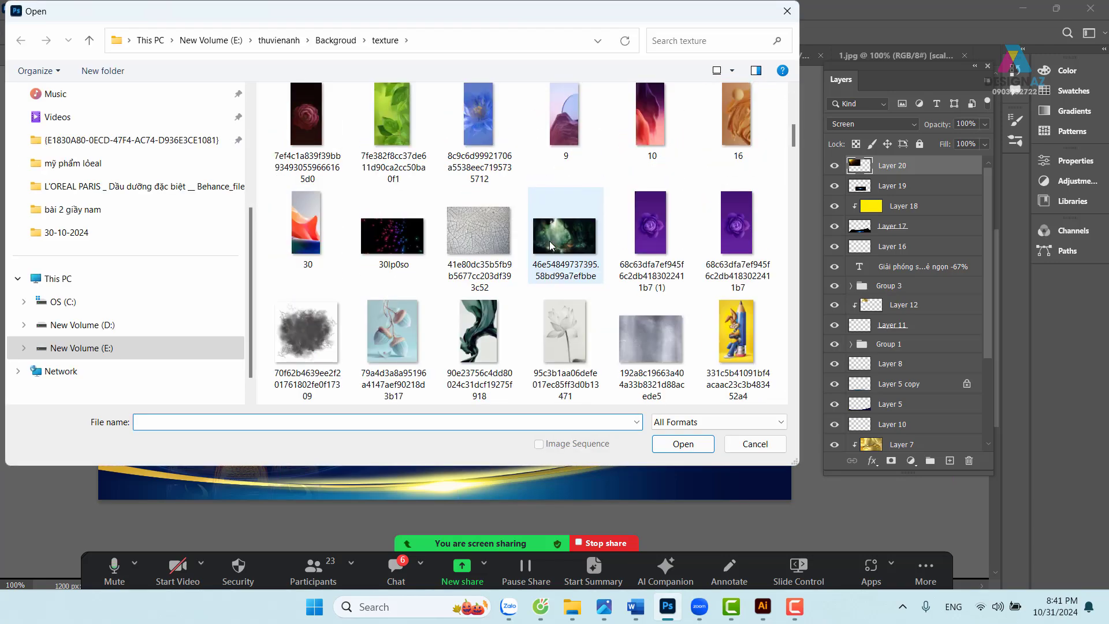
pyautogui.scroll(-2, 549, 241)
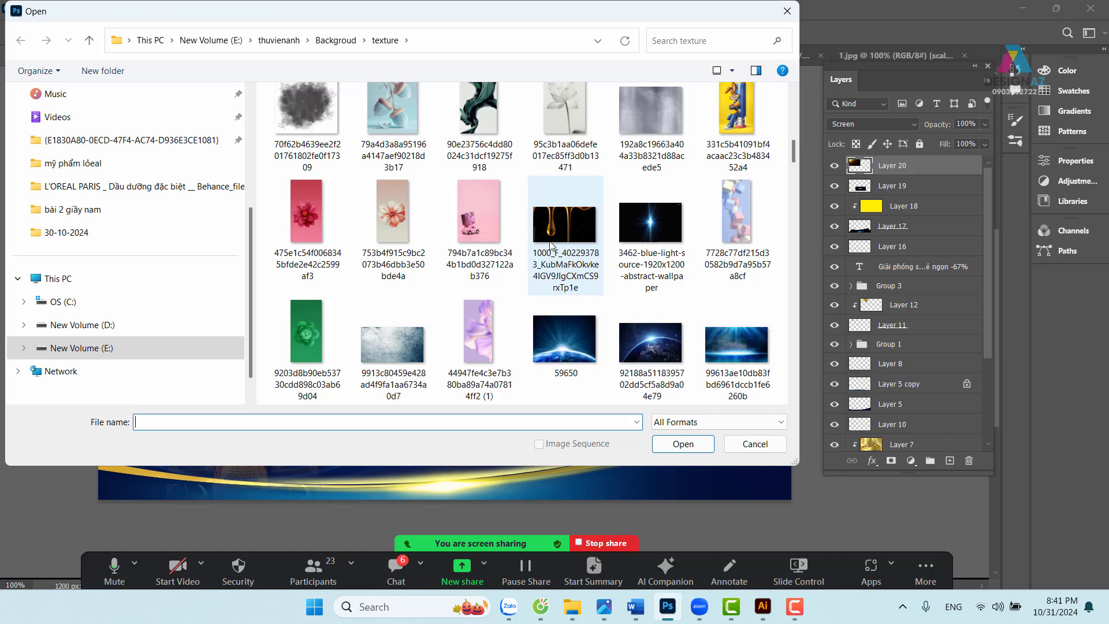
pyautogui.scroll(-2, 549, 243)
pyautogui.scroll(-15, 549, 241)
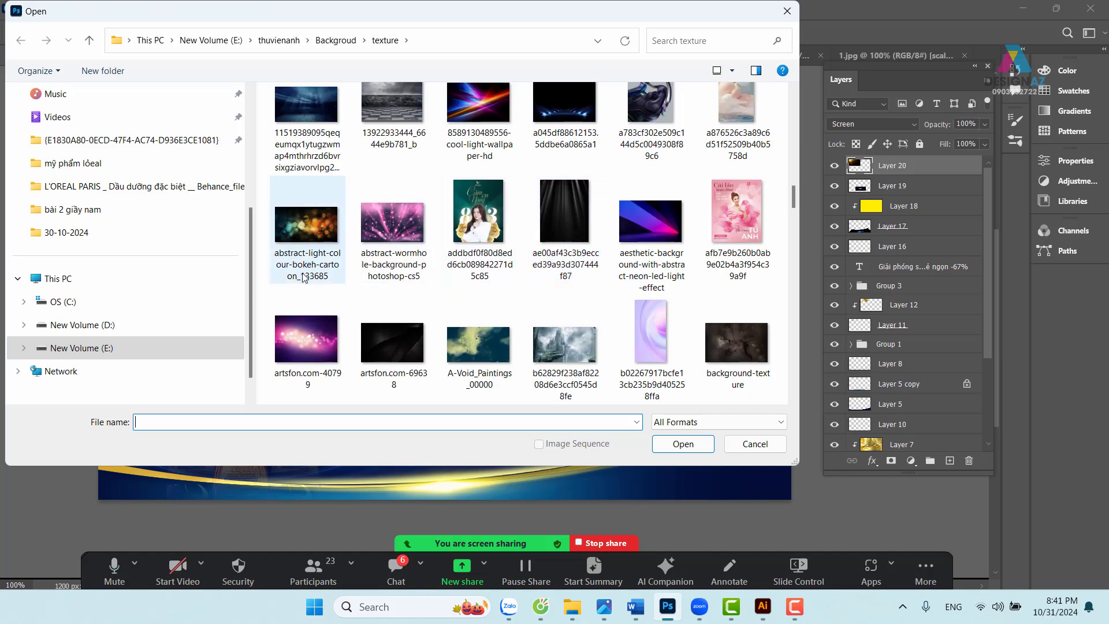
pyautogui.click(304, 327)
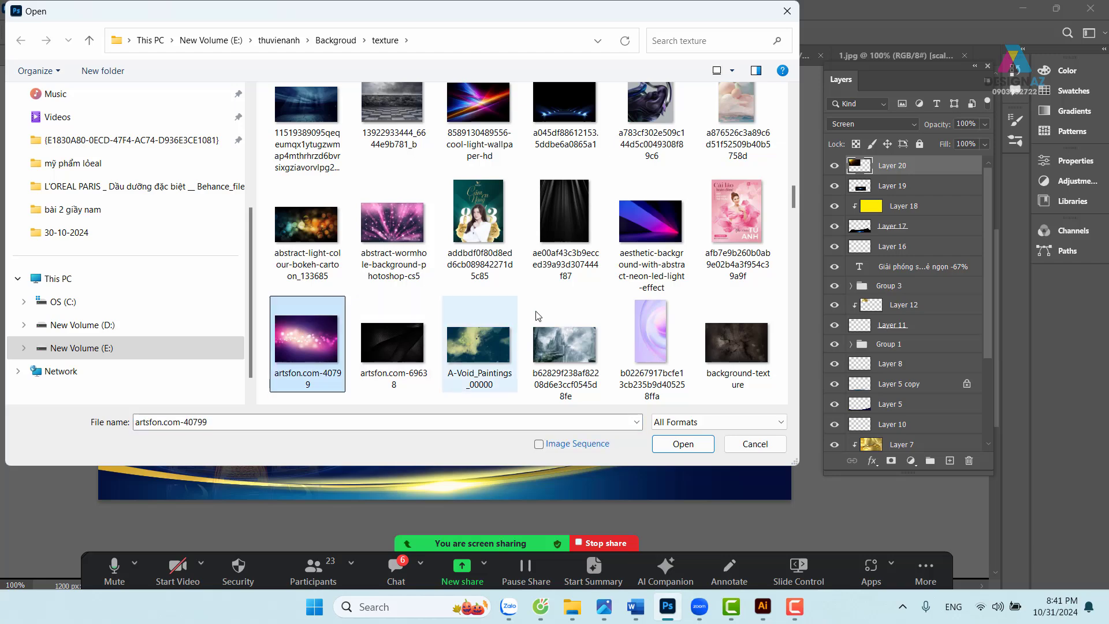
pyautogui.click(787, 11)
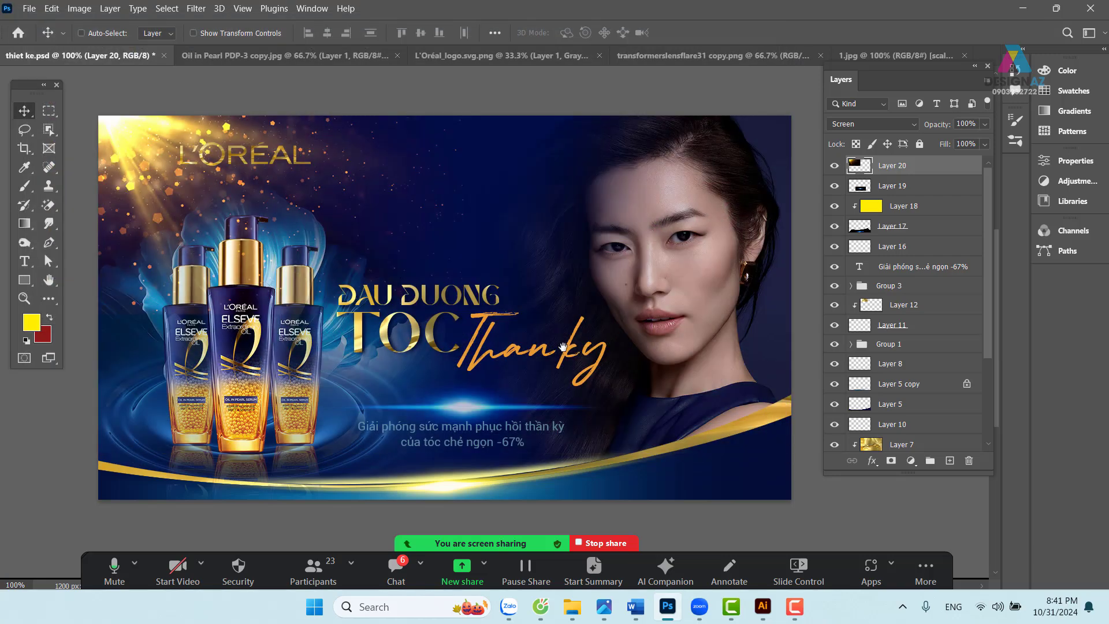
pyautogui.moveTo(563, 347); pyautogui.dragTo(552, 322)
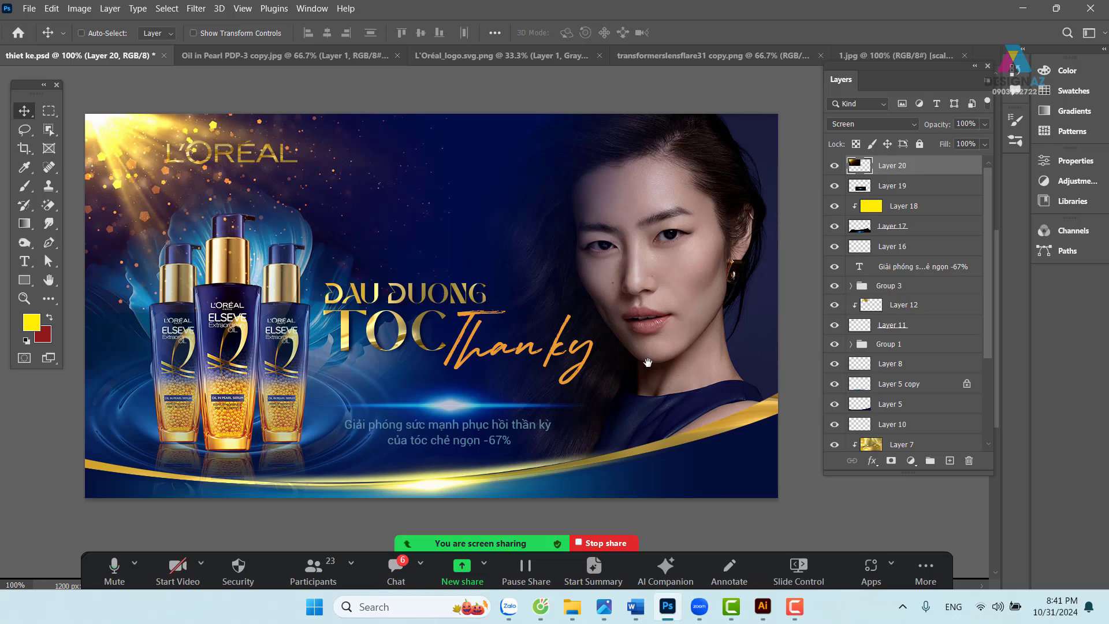
# - Load the DAU DUONG lettering as a selection and add a new layer at the top of the stack
pyautogui.hotkey('ctrl', '+')
pyautogui.moveTo(400, 374); pyautogui.dragTo(443, 356)
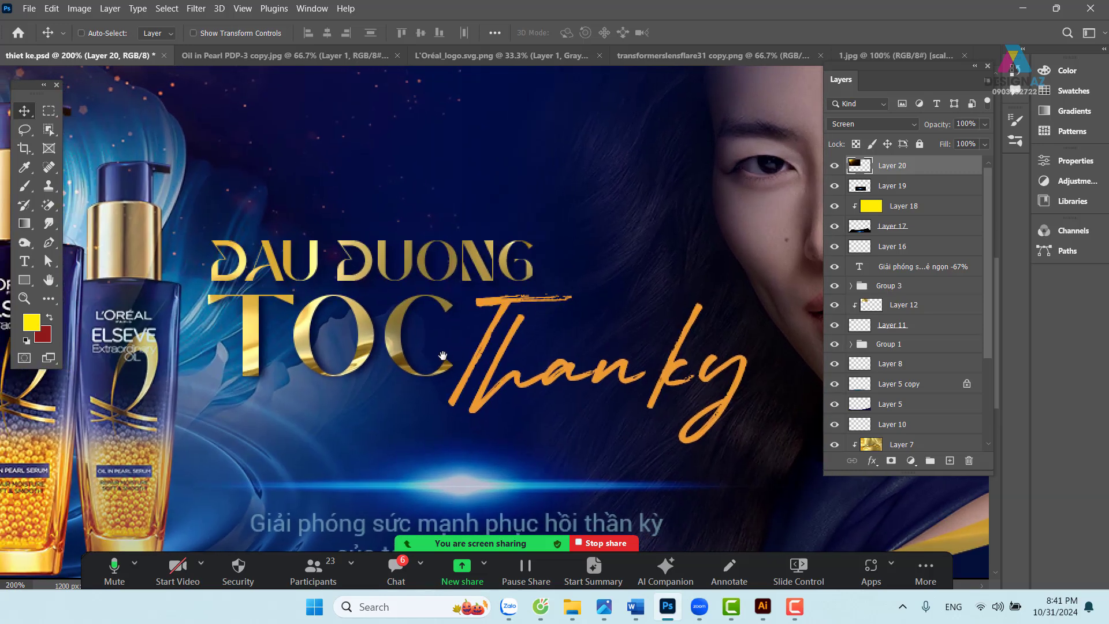
pyautogui.rightClick(372, 267)
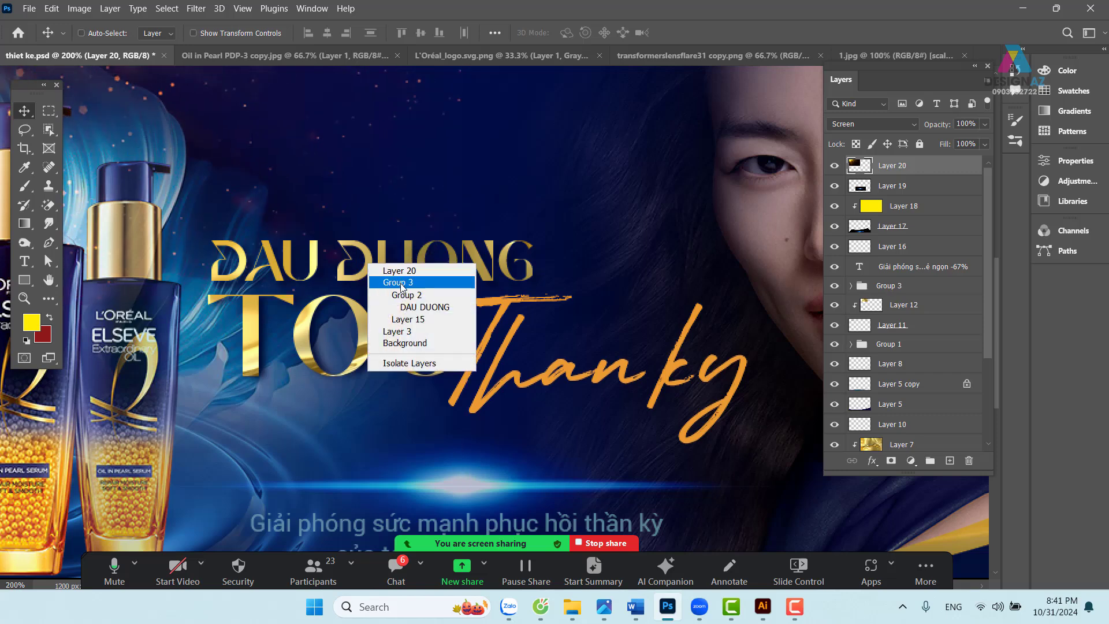
pyautogui.click(416, 307)
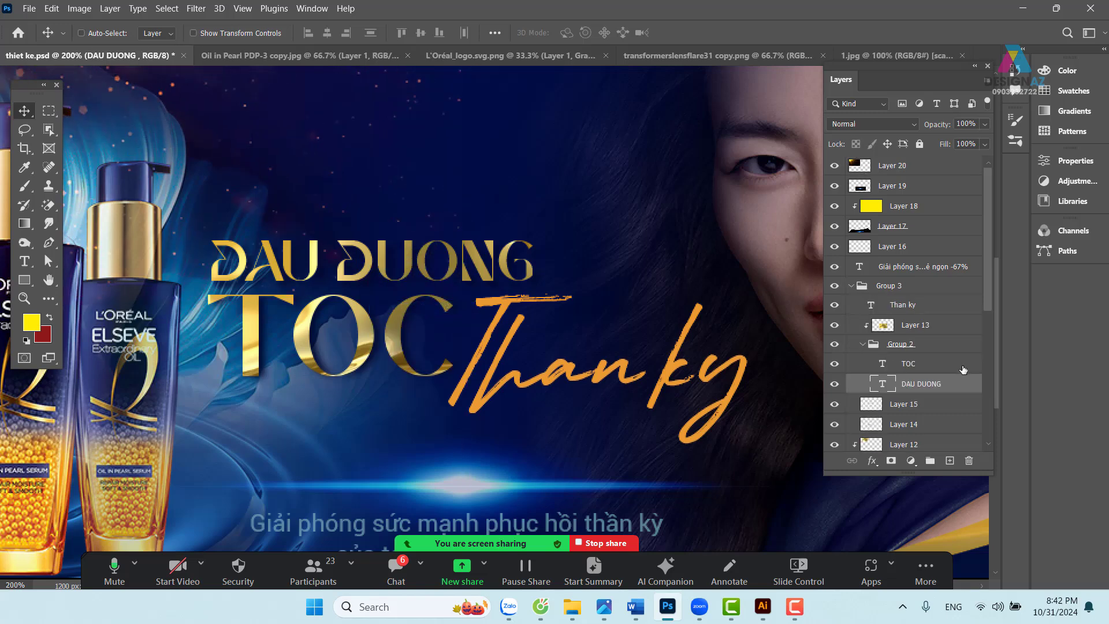
pyautogui.keyDown('ctrl'); pyautogui.click(883, 386); pyautogui.keyUp('ctrl')
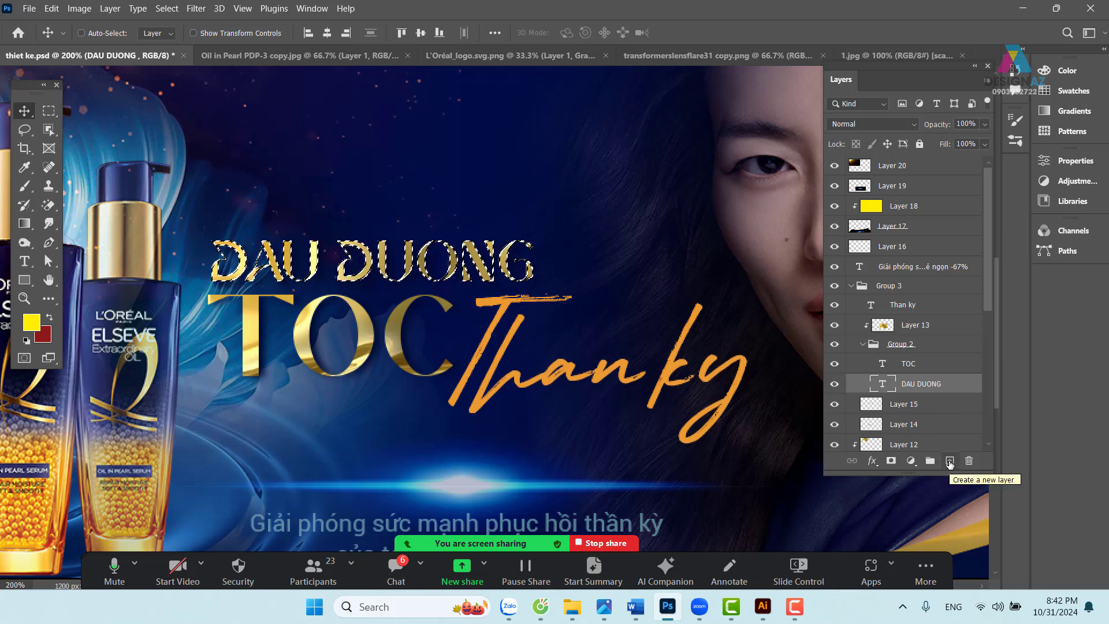
pyautogui.click(950, 462)
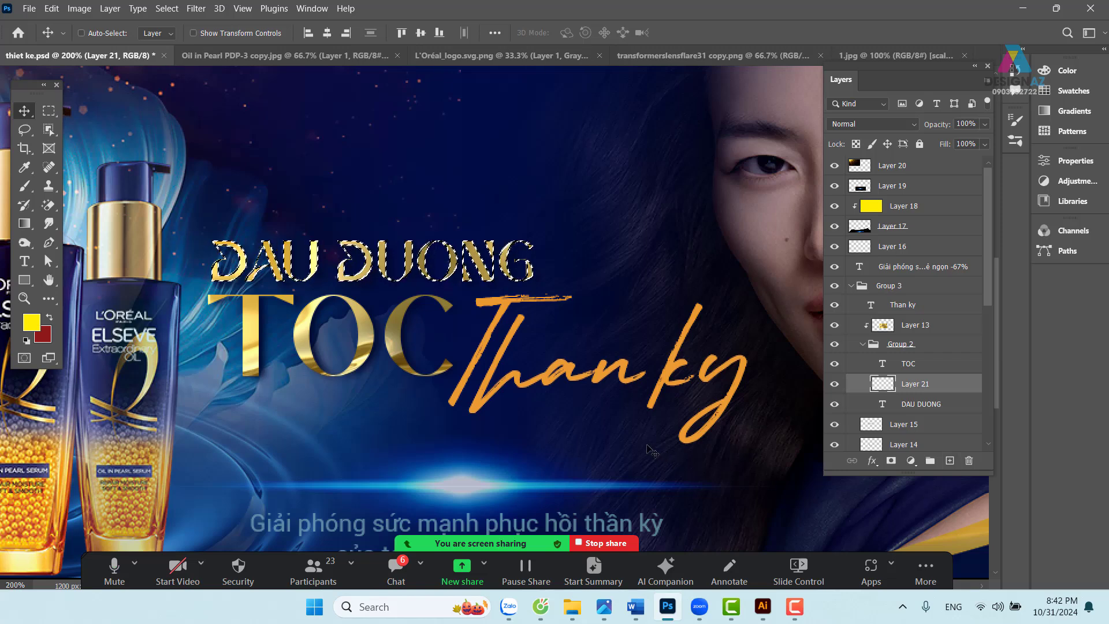
pyautogui.hotkey('ctrl', ']')
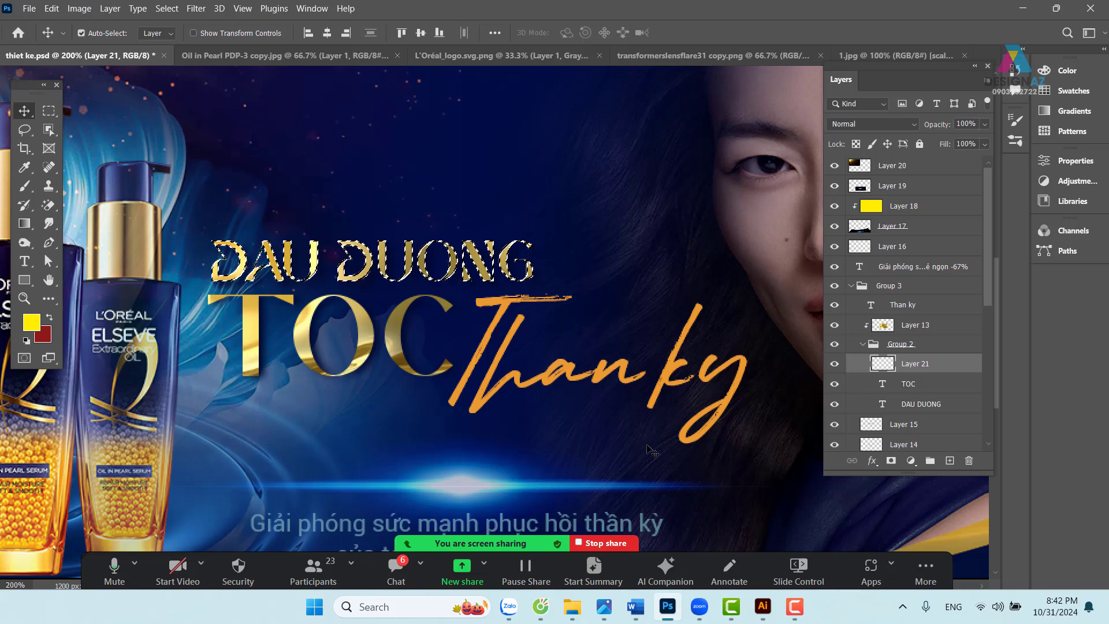
pyautogui.hotkey('ctrl', ']')
pyautogui.hotkey('ctrl', ']')
pyautogui.hotkey('ctrl', ']')
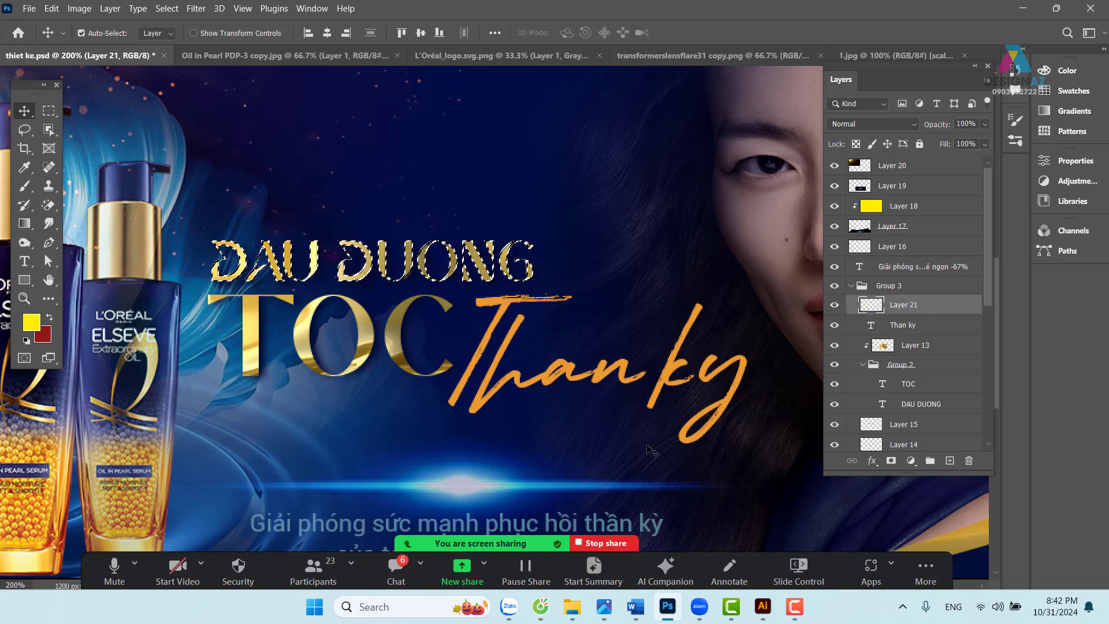
pyautogui.hotkey('ctrl', 'shift', ']')
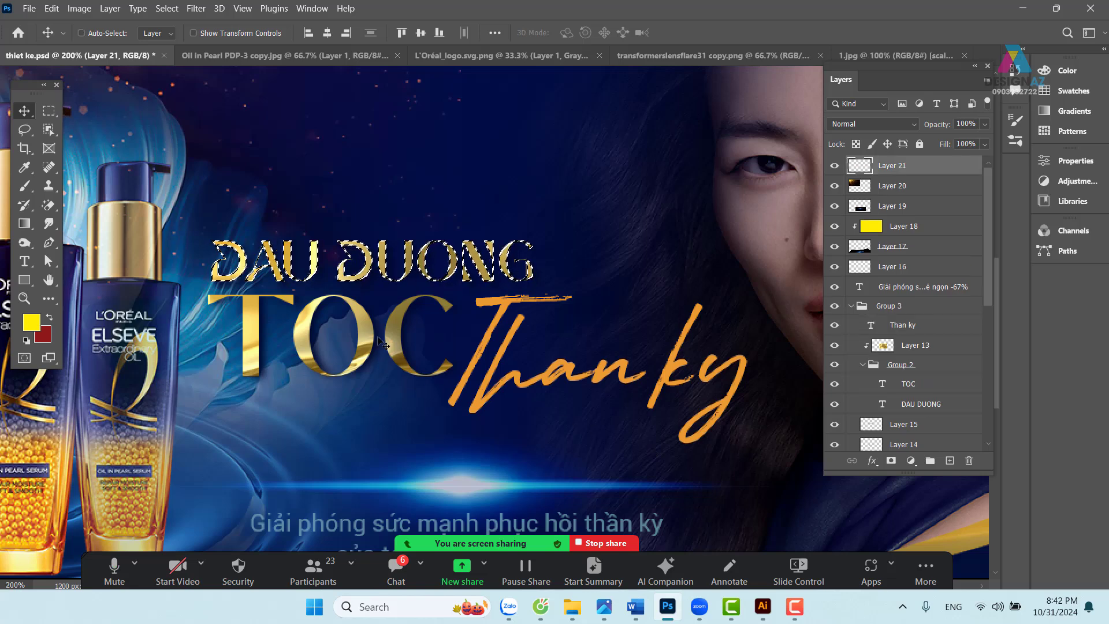
# - Stroke the selection on the new layer with a 2 px pale yellow #fffbc1 outline
pyautogui.press('m')
pyautogui.rightClick(382, 337)
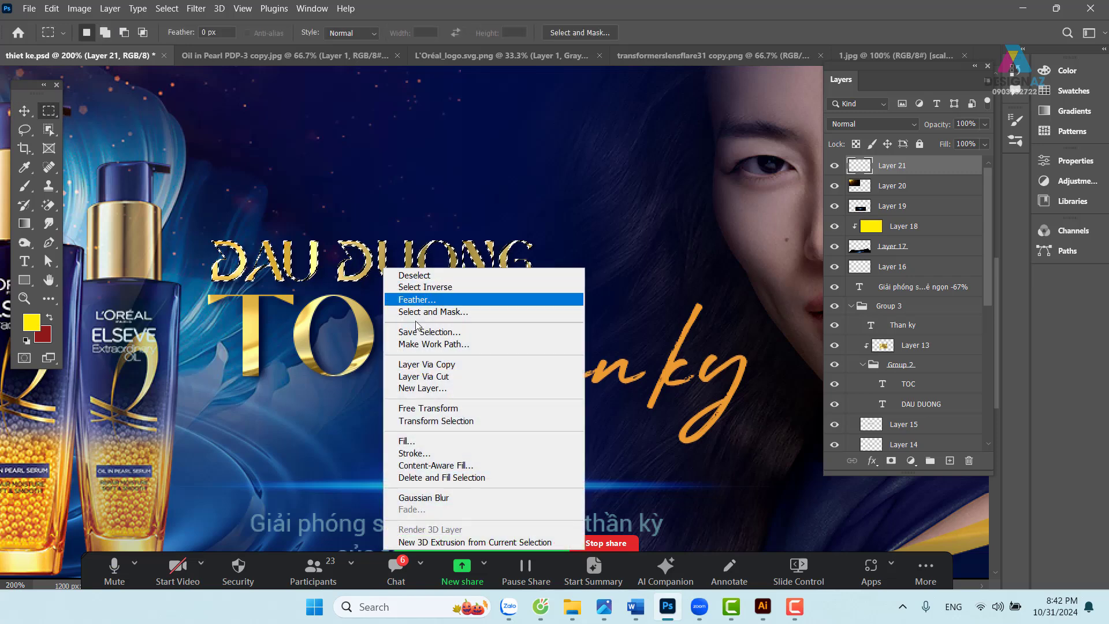
pyautogui.click(428, 453)
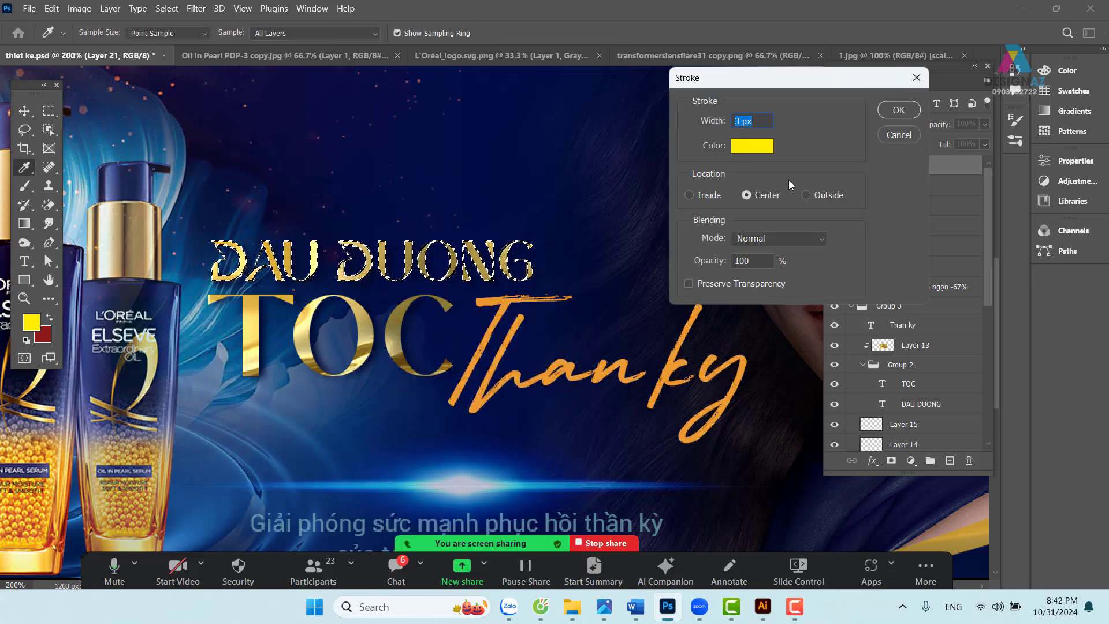
pyautogui.click(752, 147)
pyautogui.moveTo(550, 133); pyautogui.dragTo(570, 93)
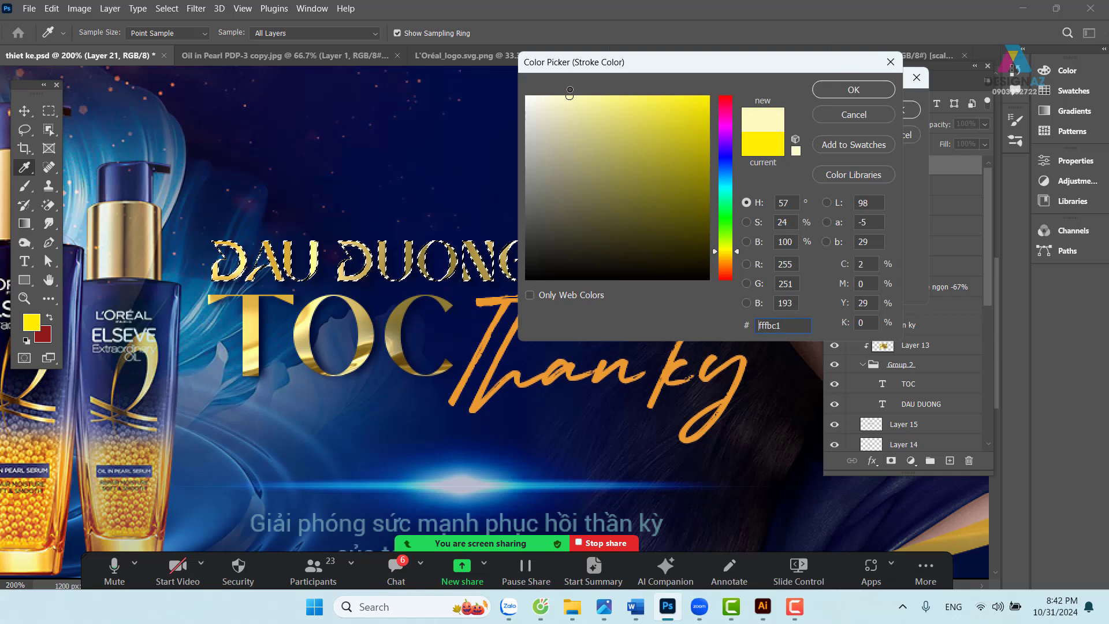
pyautogui.click(871, 91)
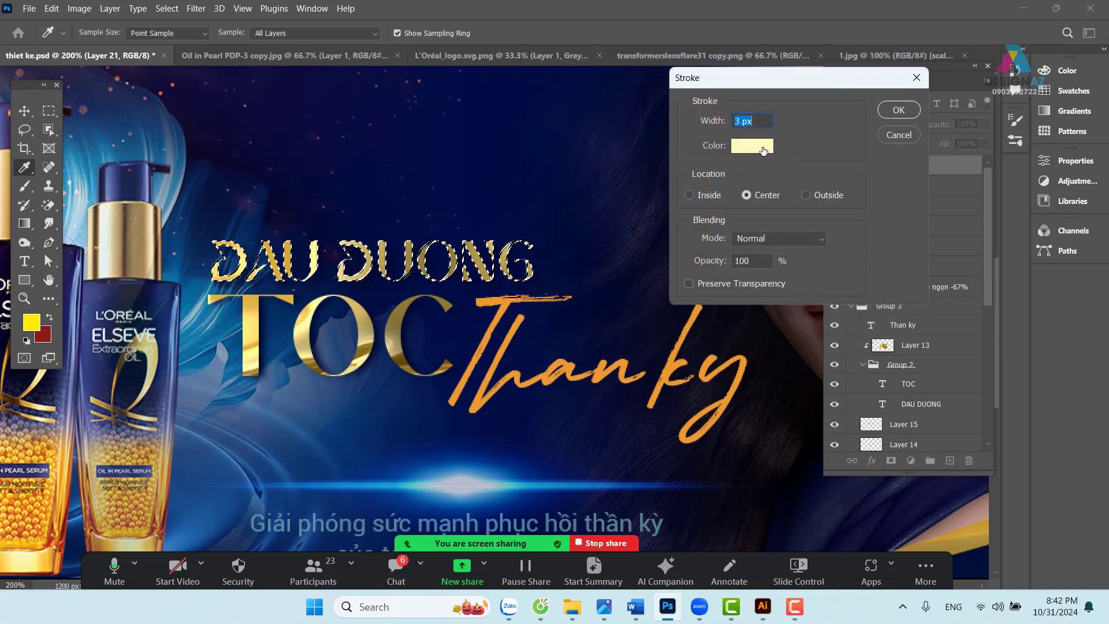
pyautogui.write('2')
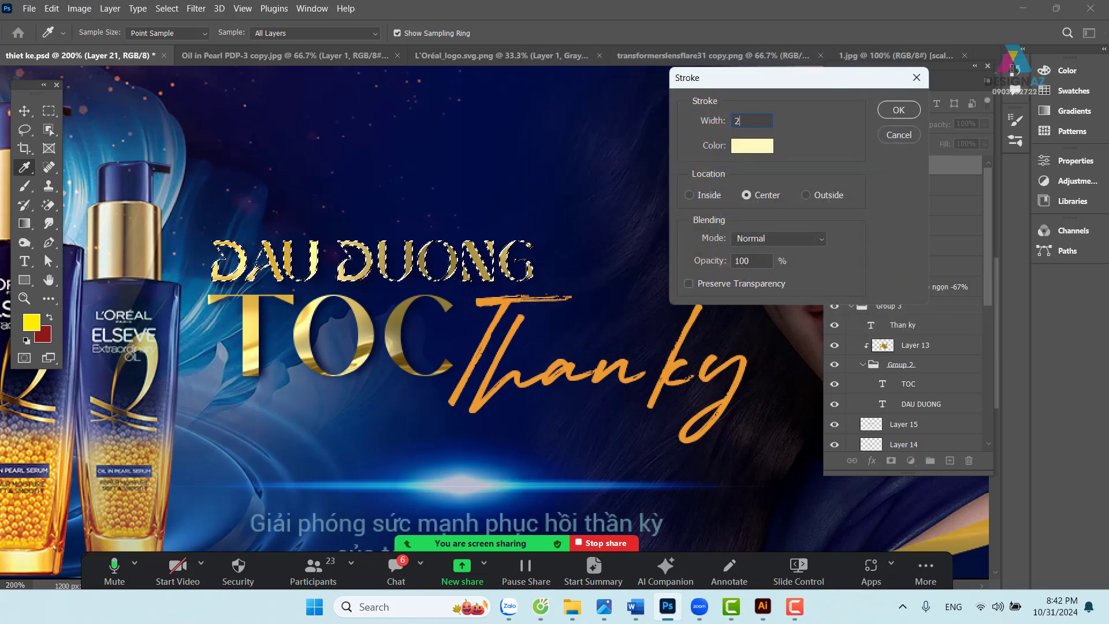
pyautogui.click(898, 110)
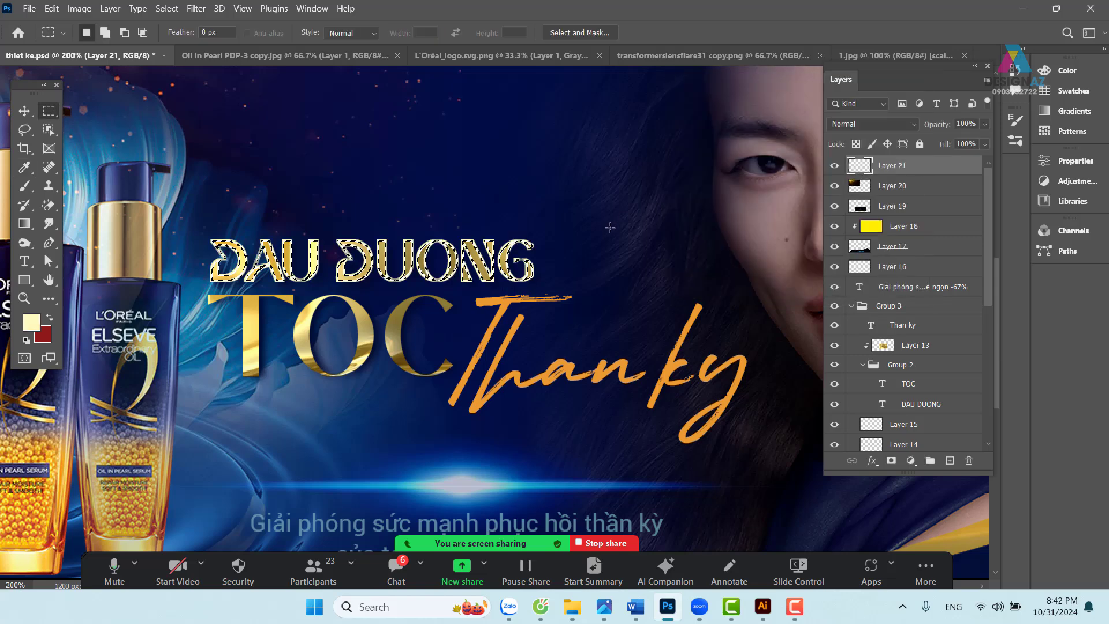
pyautogui.press('v')
pyautogui.moveTo(501, 260); pyautogui.dragTo(522, 228)
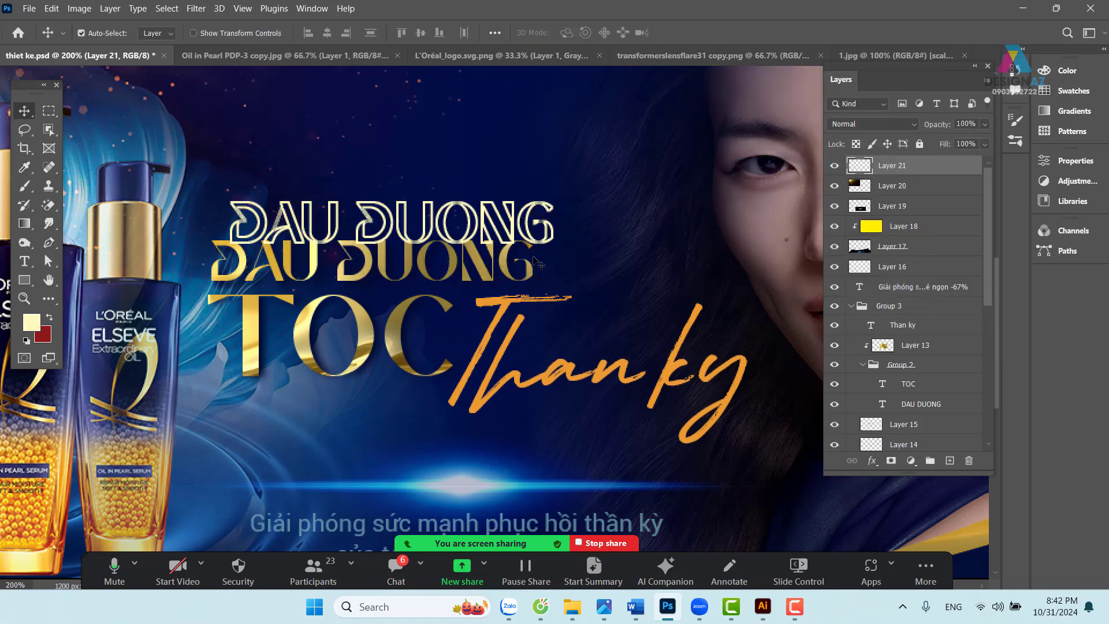
pyautogui.hotkey('ctrl', 'z')
pyautogui.moveTo(527, 285); pyautogui.dragTo(548, 269)
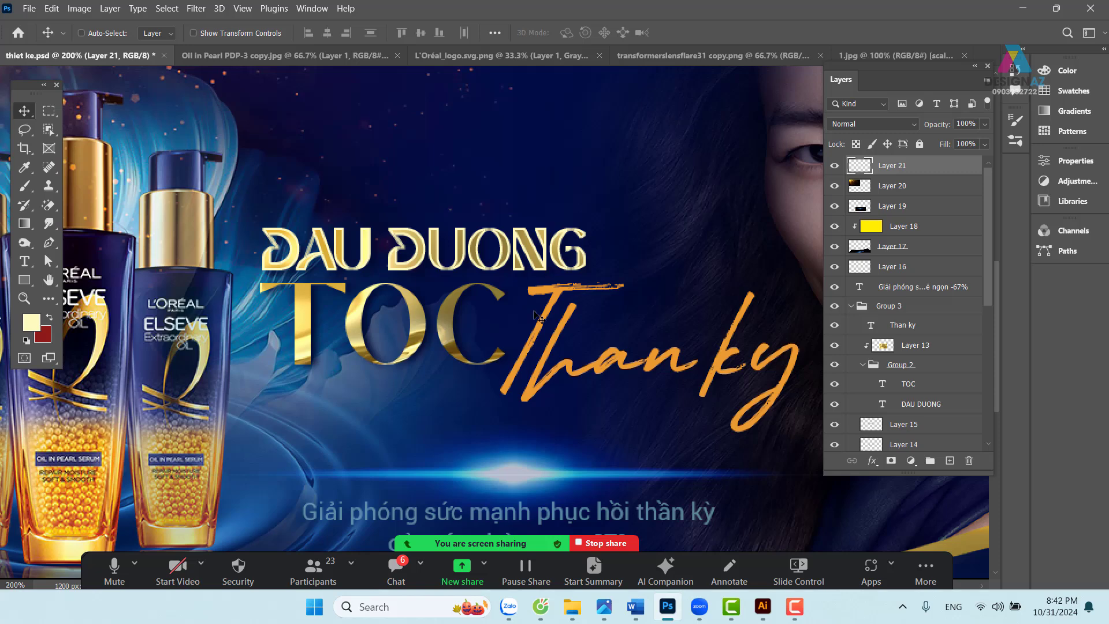
pyautogui.moveTo(456, 305); pyautogui.dragTo(497, 299)
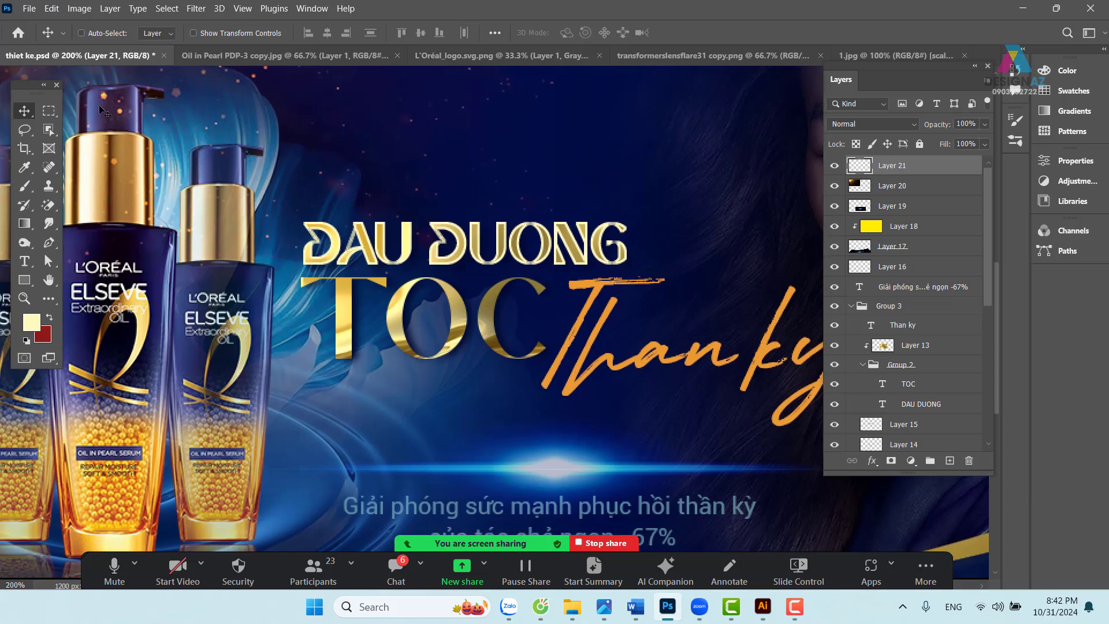
pyautogui.click(48, 110)
pyautogui.click(99, 108)
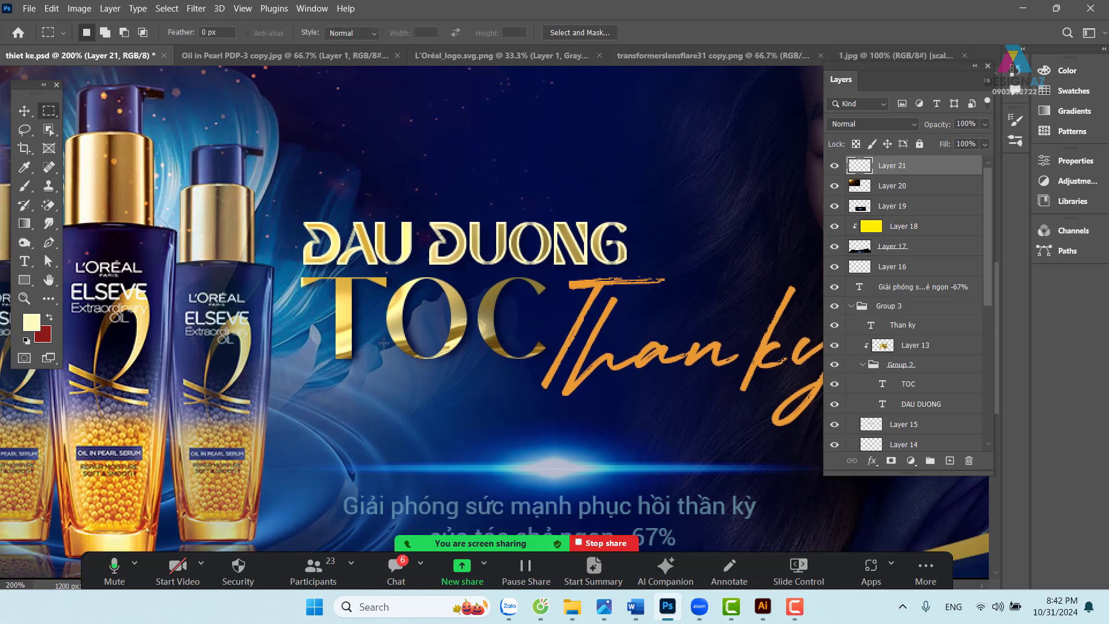
pyautogui.moveTo(177, 388); pyautogui.dragTo(715, 246)
pyautogui.hotkey('shift', 'F6')
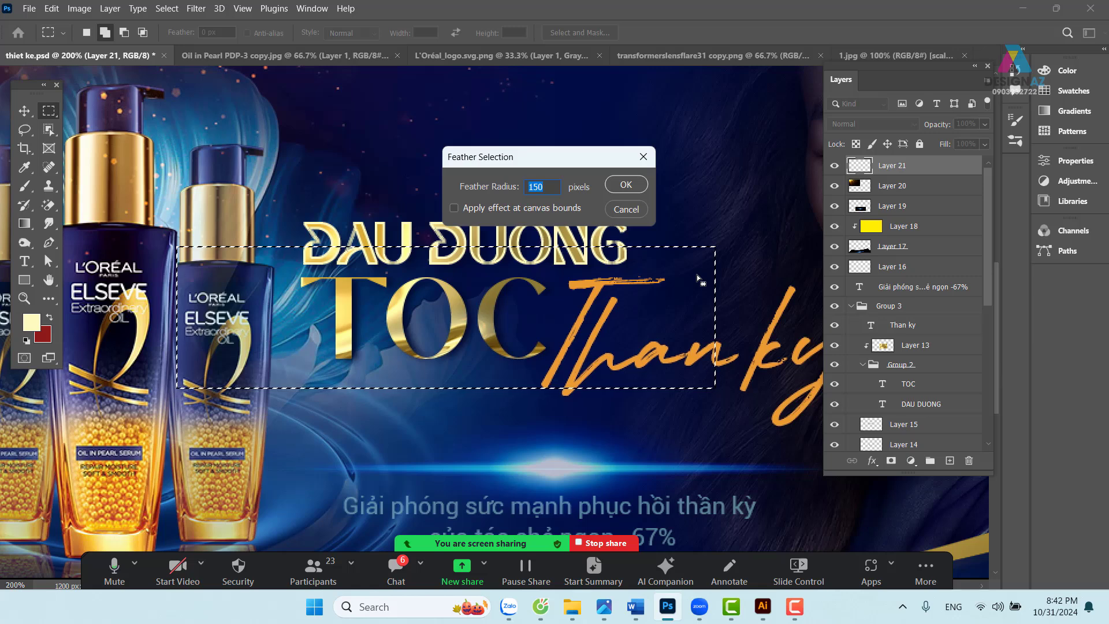
pyautogui.write('10')
pyautogui.press('Return')
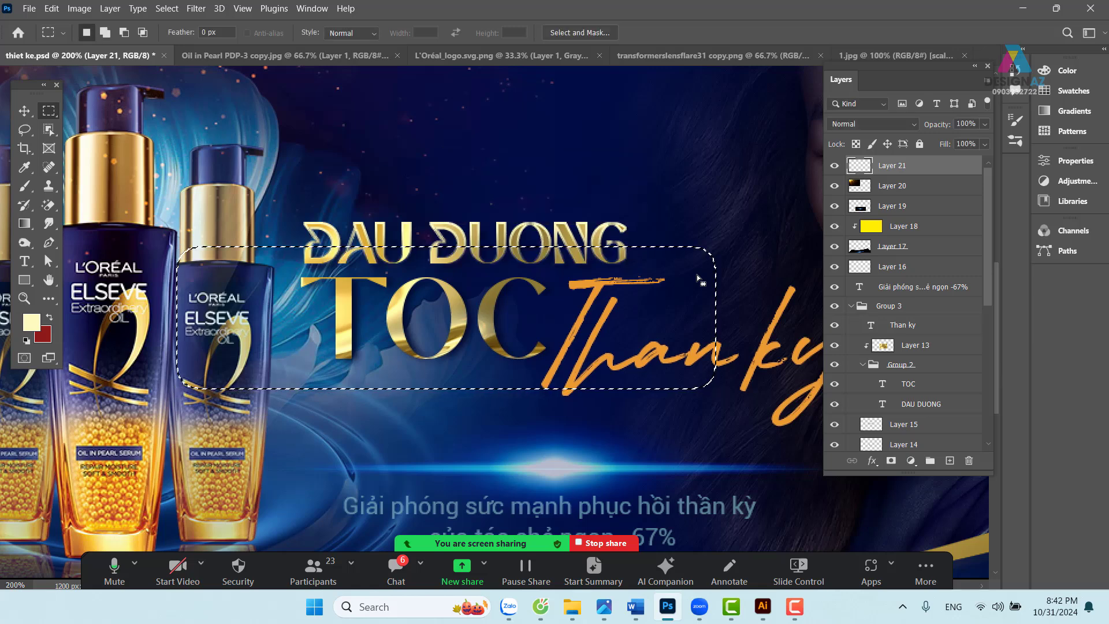
pyautogui.click(696, 275)
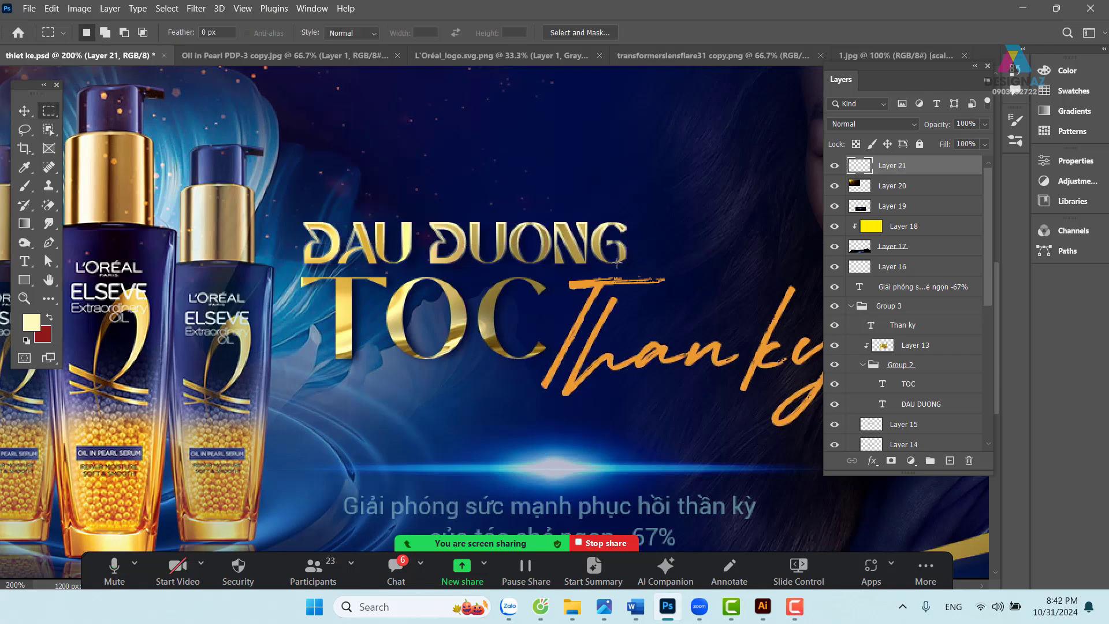
pyautogui.hotkey('ctrl', '-')
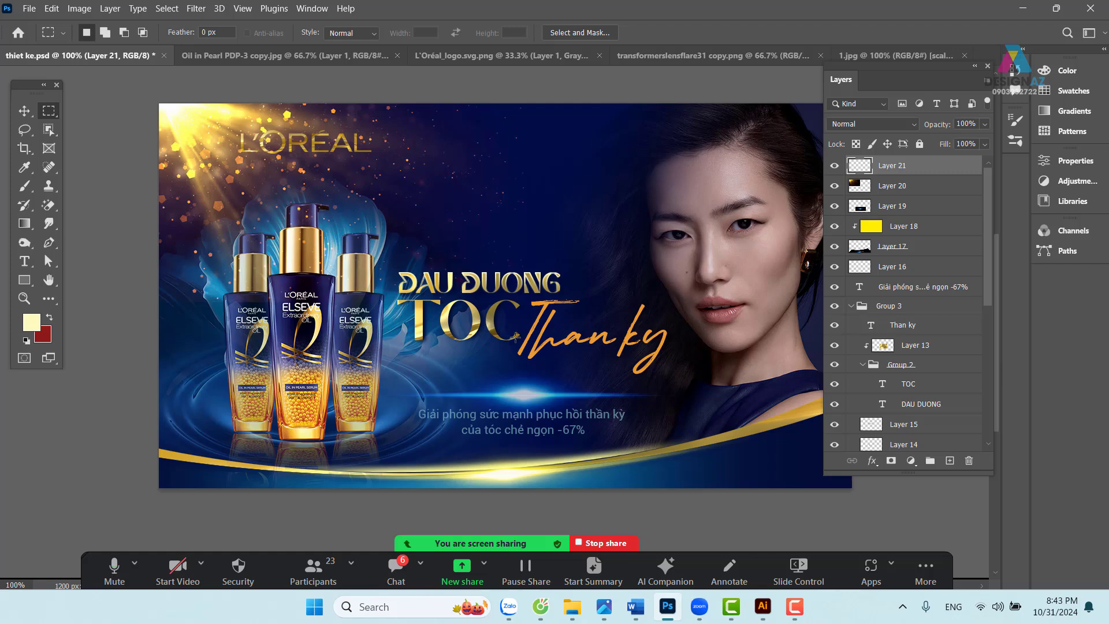
pyautogui.hotkey('ctrl', '+')
# - Load the TOC letters as a selection and add a new layer at the top of the stack
pyautogui.press('v')
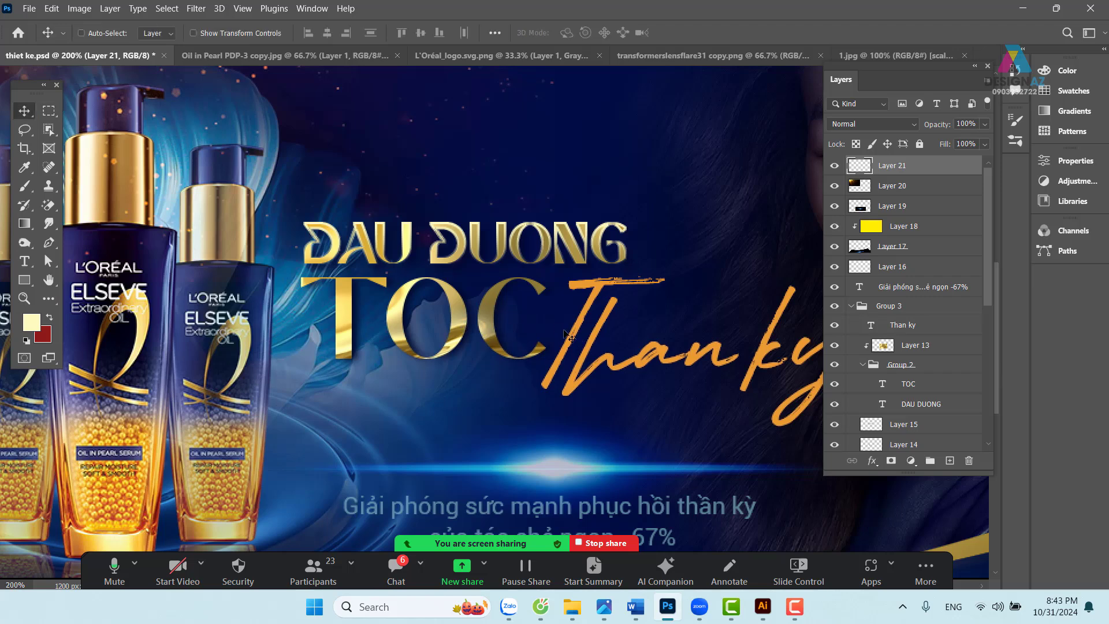
pyautogui.rightClick(461, 319)
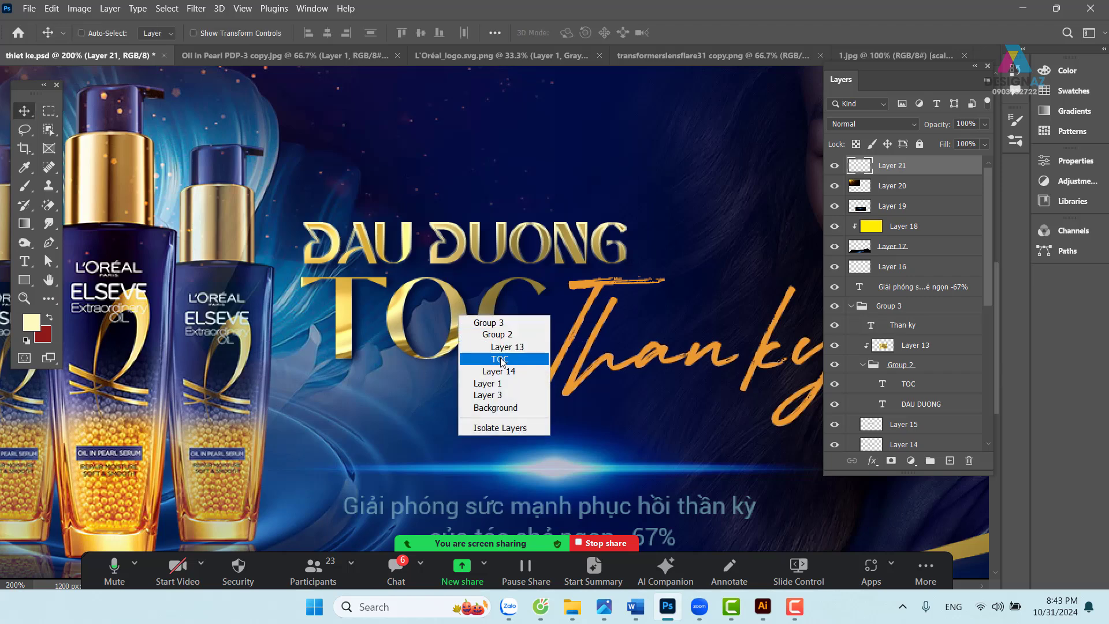
pyautogui.click(488, 360)
pyautogui.keyDown('ctrl'); pyautogui.click(882, 386); pyautogui.keyUp('ctrl')
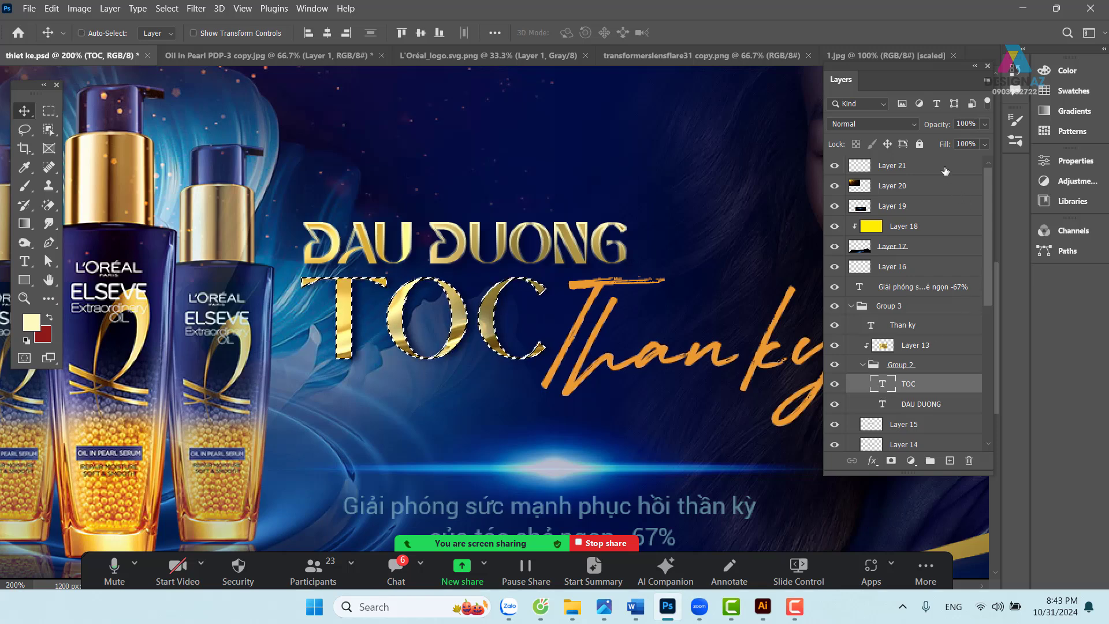
pyautogui.click(943, 168)
pyautogui.click(950, 462)
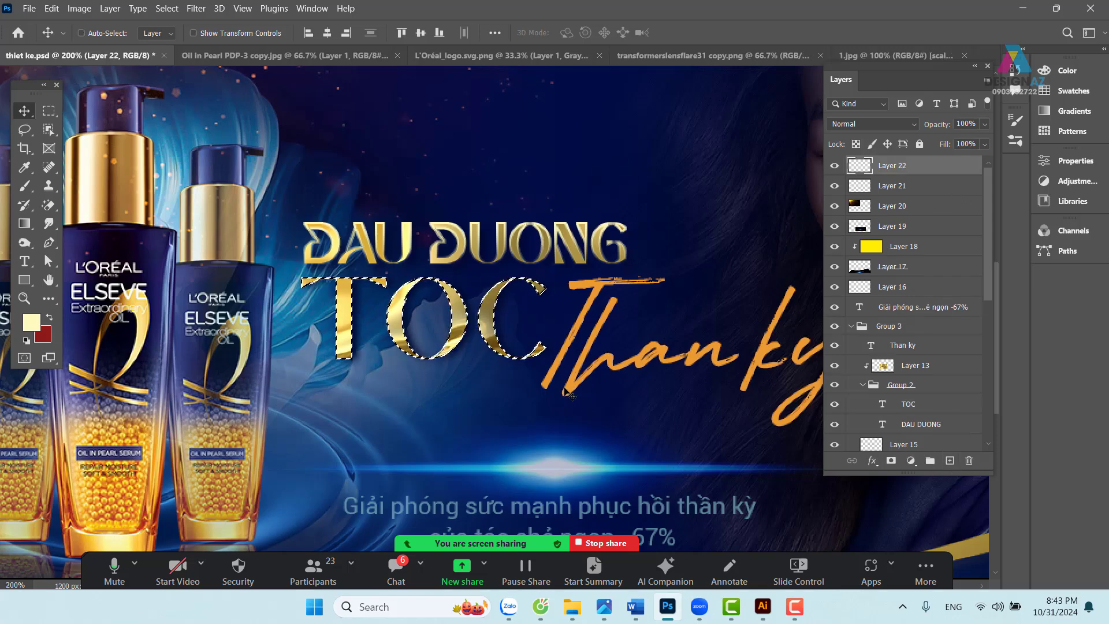
# - Stroke the TOC selection with the same pale yellow outline and deselect
pyautogui.press('m')
pyautogui.rightClick(463, 309)
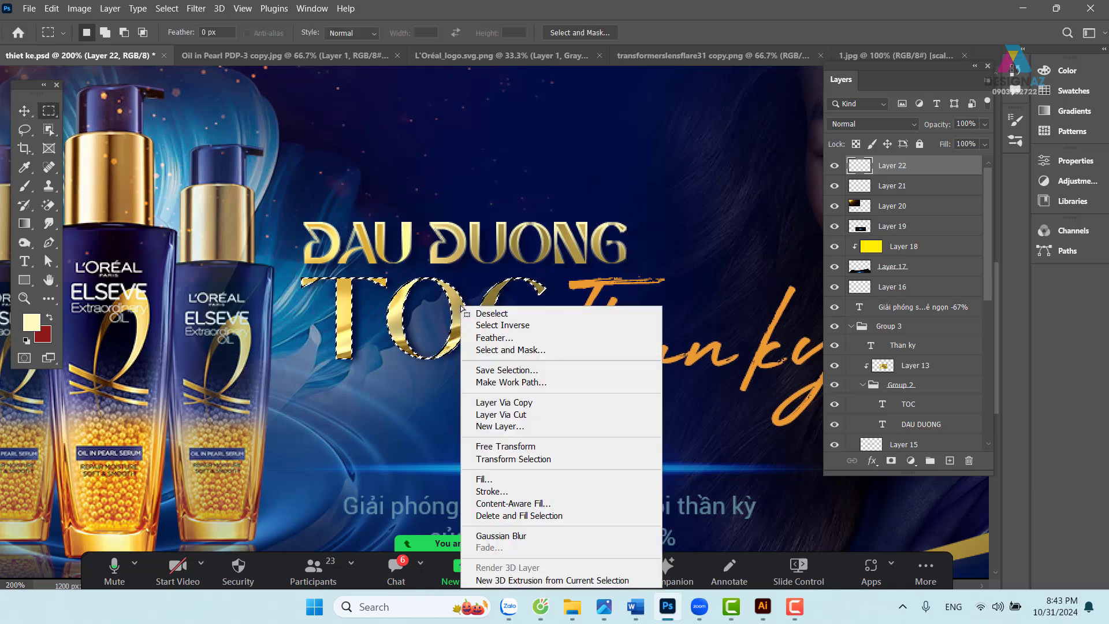
pyautogui.click(529, 491)
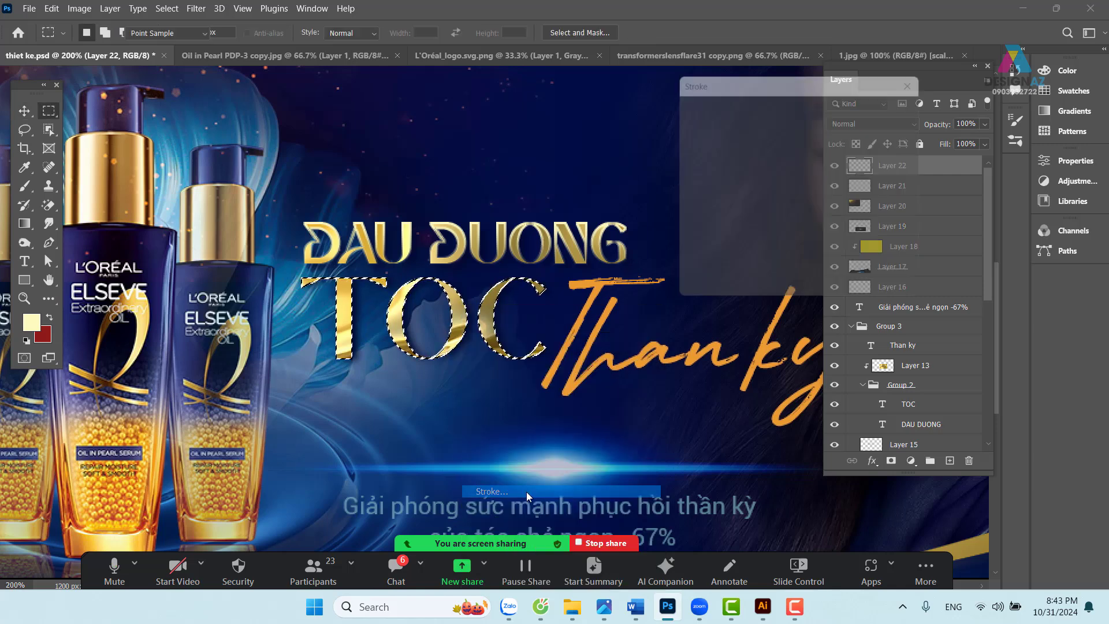
pyautogui.click(894, 114)
pyautogui.hotkey('ctrl', 'd')
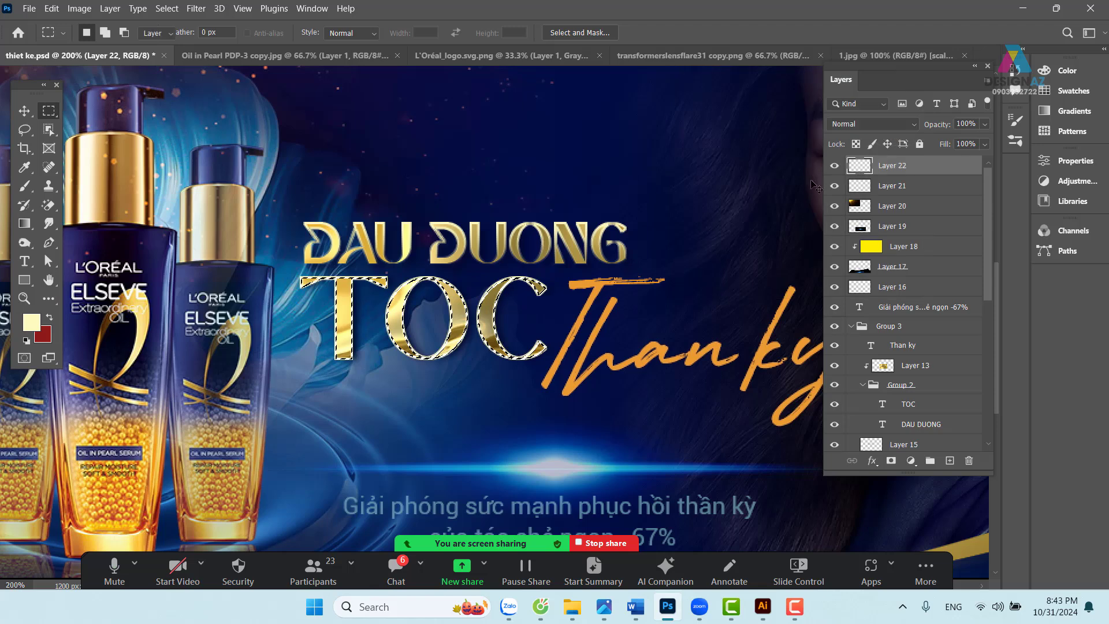
pyautogui.press('v')
pyautogui.moveTo(470, 351); pyautogui.dragTo(521, 357)
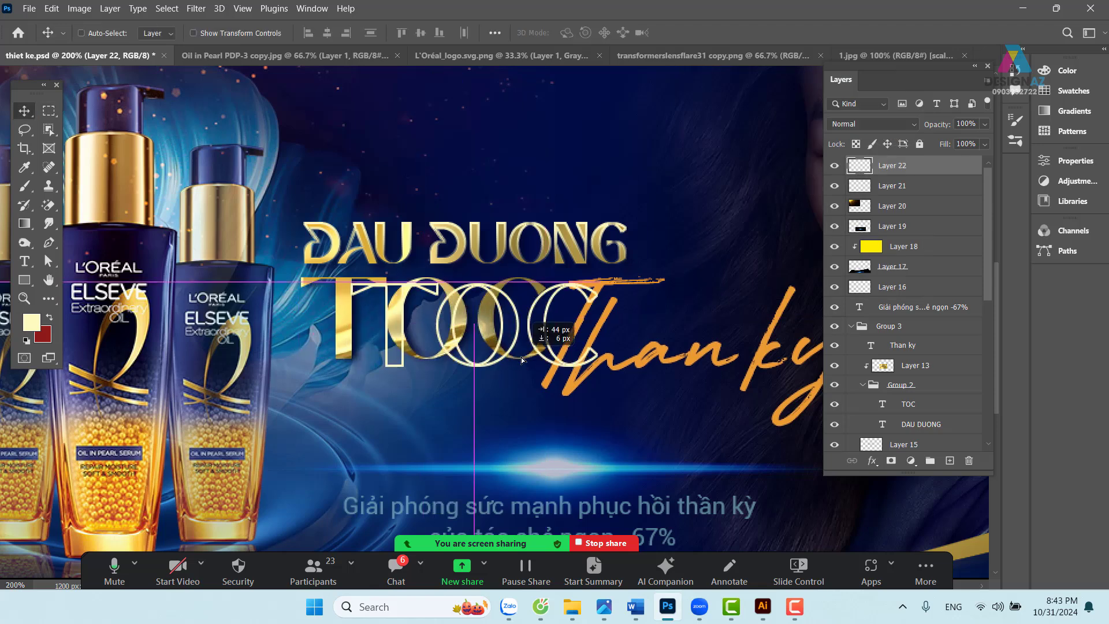
pyautogui.hotkey('ctrl', 'z')
# - Marquee the lower part of TOC and feather the selection by 20 px
pyautogui.click(52, 113)
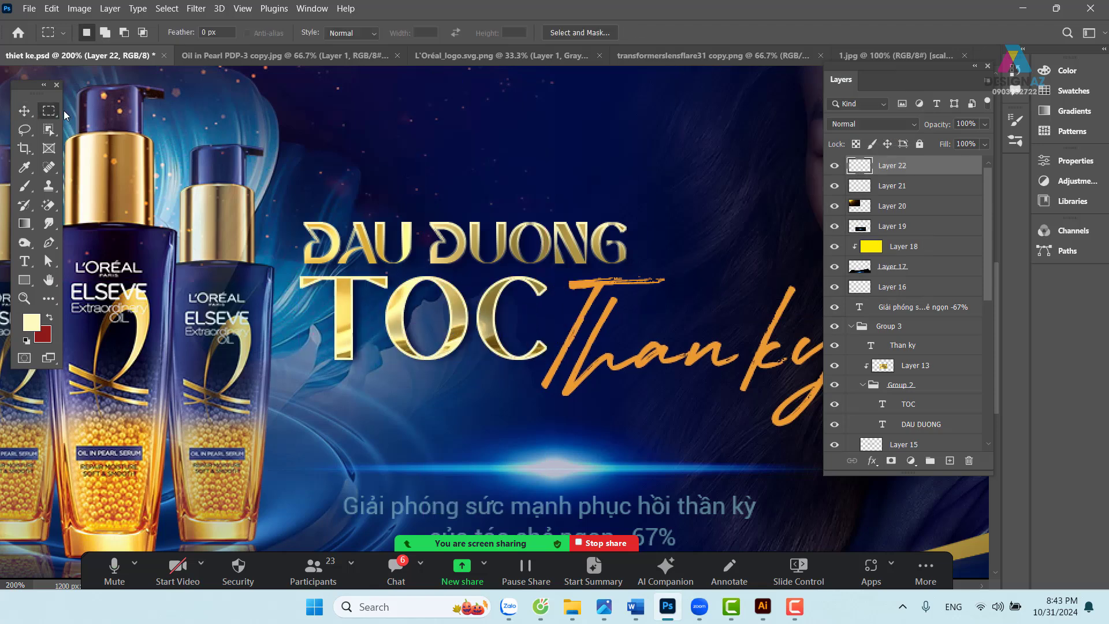
pyautogui.moveTo(243, 441); pyautogui.dragTo(641, 325)
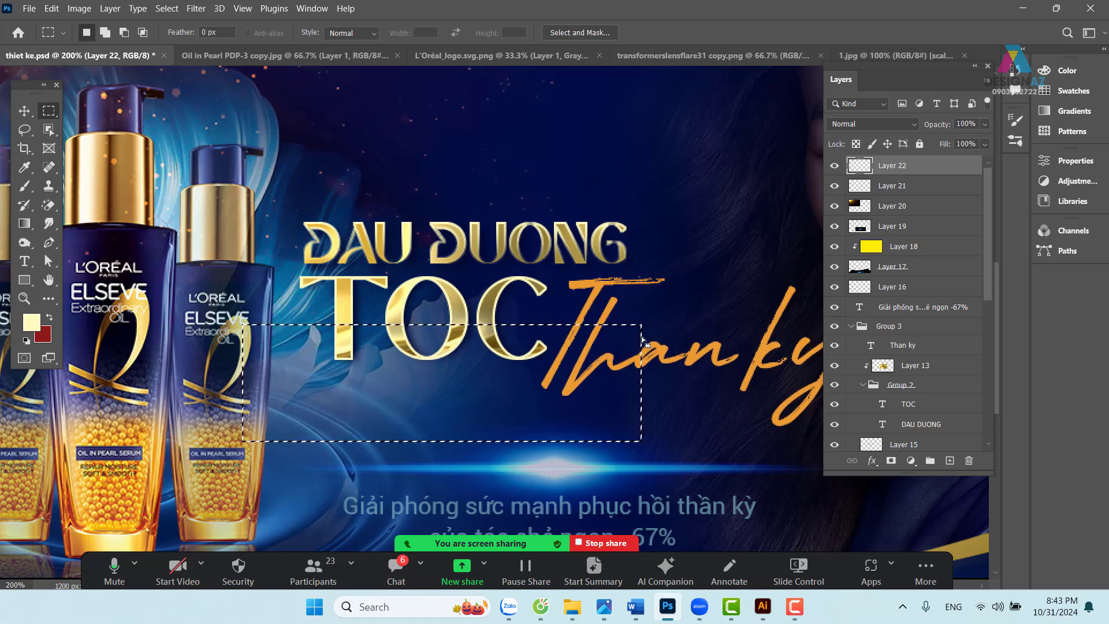
pyautogui.click(473, 330)
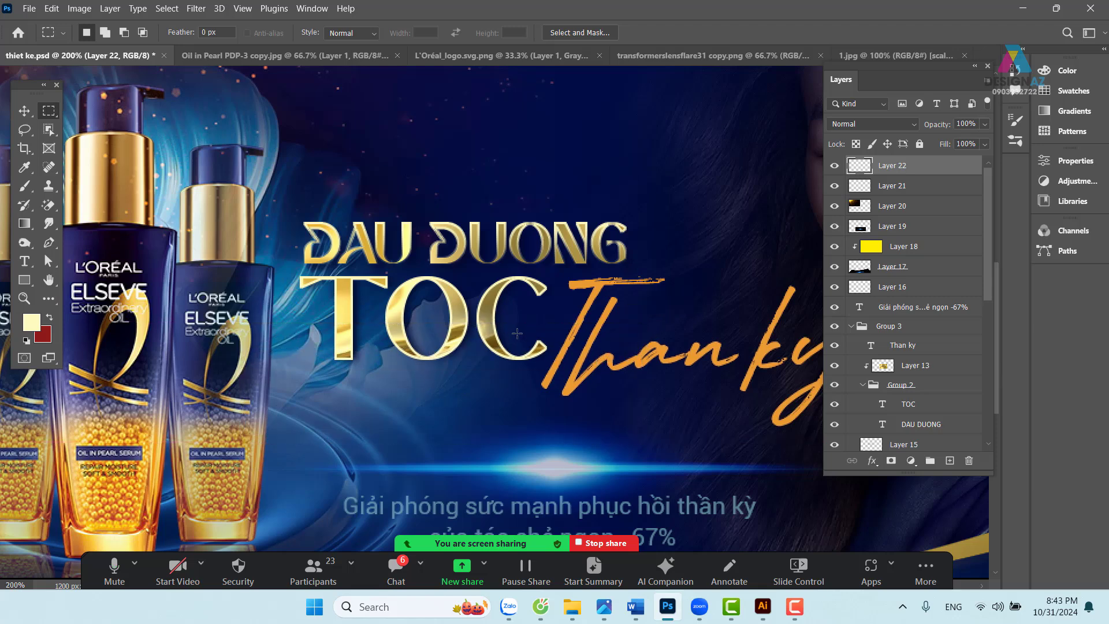
pyautogui.moveTo(263, 433); pyautogui.dragTo(697, 323)
pyautogui.hotkey('shift', 'F6')
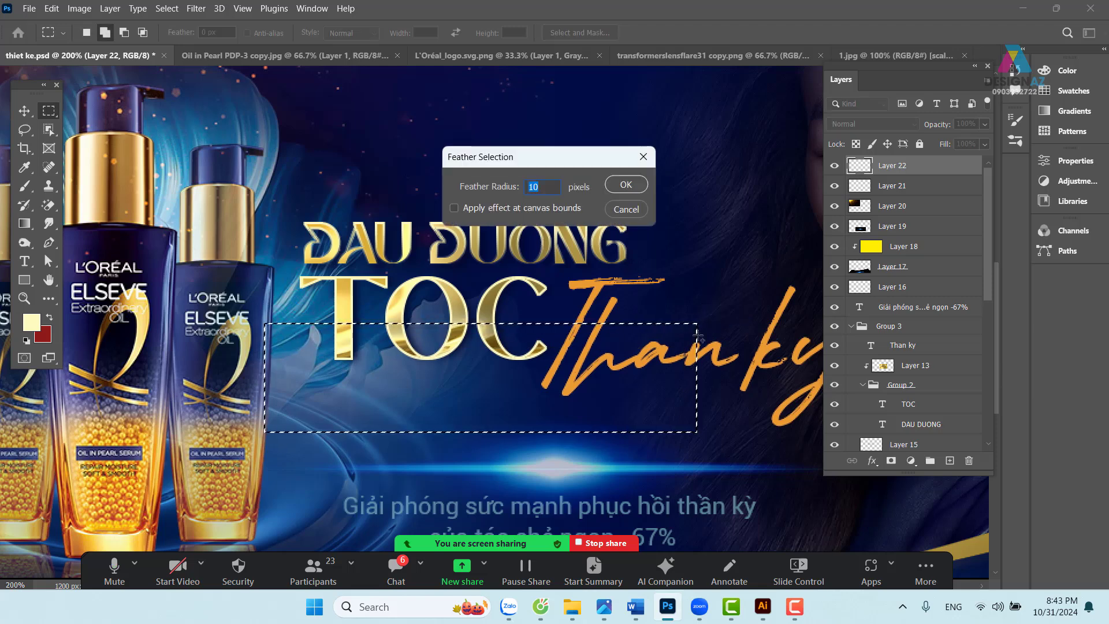
pyautogui.write('20')
pyautogui.press('Return')
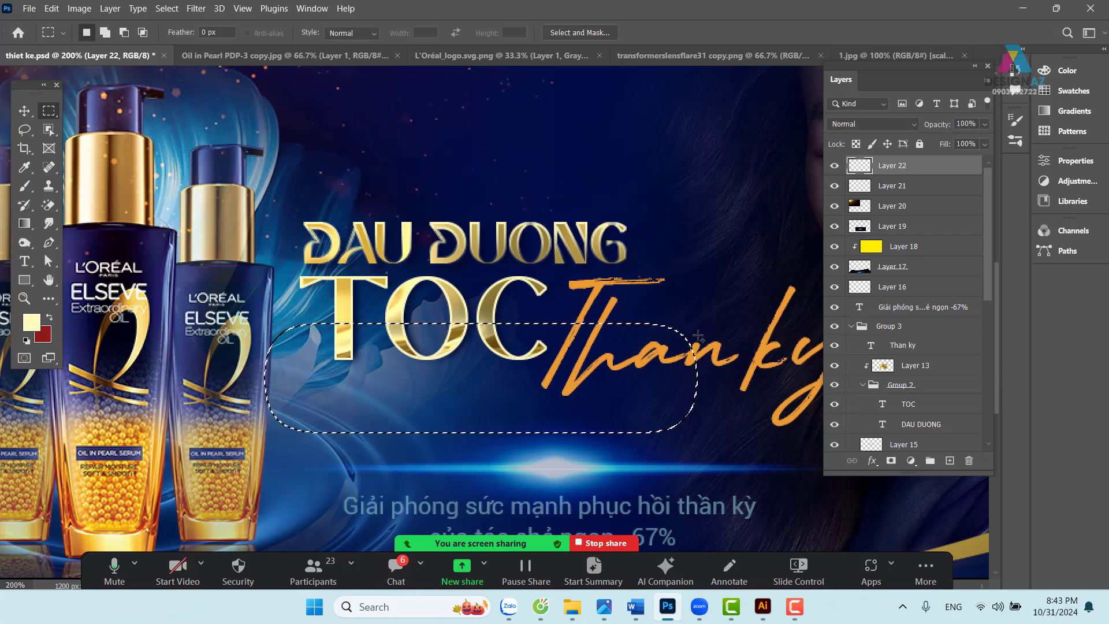
# - Nudge the TOC headline outline a few pixels to the right with the Move tool
pyautogui.press('v')
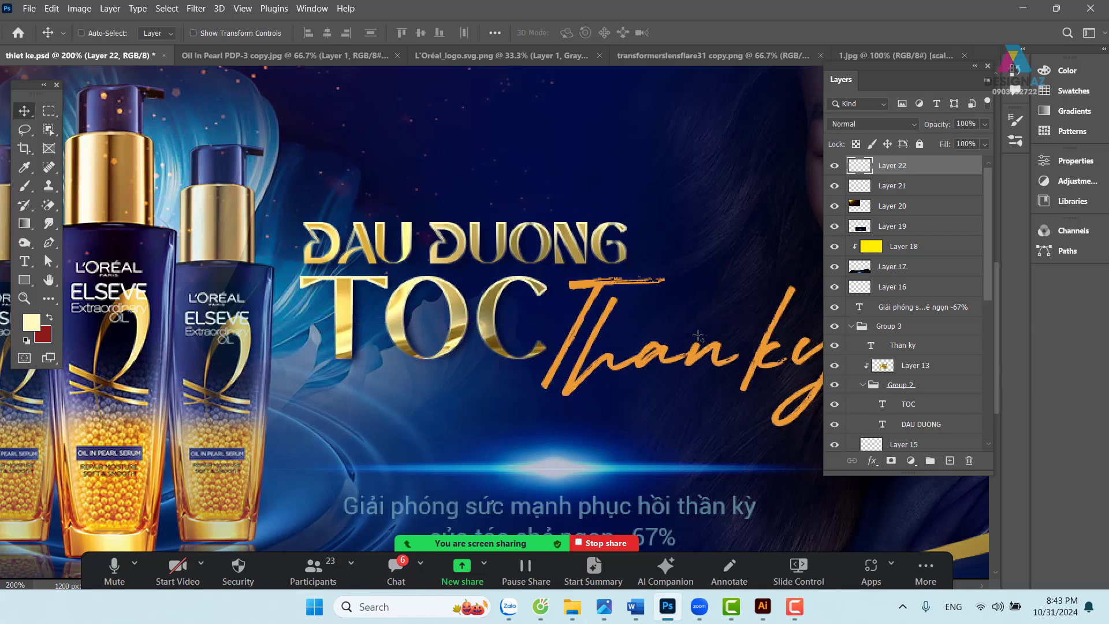
pyautogui.moveTo(495, 293)
pyautogui.mouseDown()
pyautogui.moveTo(490, 282)
pyautogui.moveTo(518, 303)
pyautogui.moveTo(506, 293)
pyautogui.mouseUp()
pyautogui.press('ctrl')
# - Zoom out and pick Layer 4, the model photo, from the layers under her shoulder
pyautogui.hotkey('ctrl', '-')
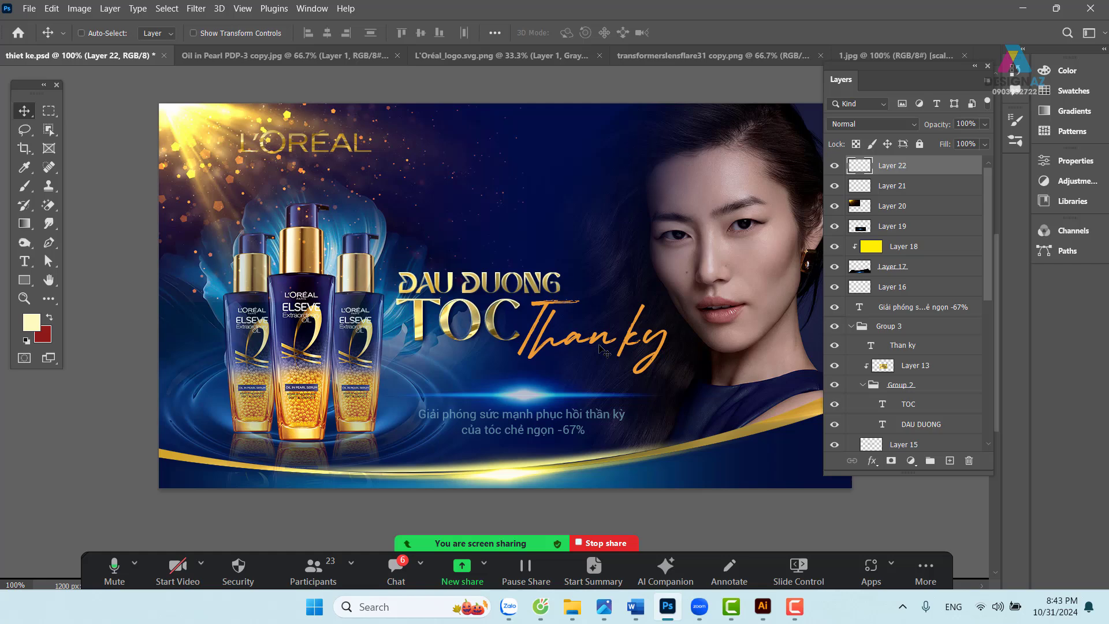
pyautogui.moveTo(605, 316); pyautogui.dragTo(529, 310)
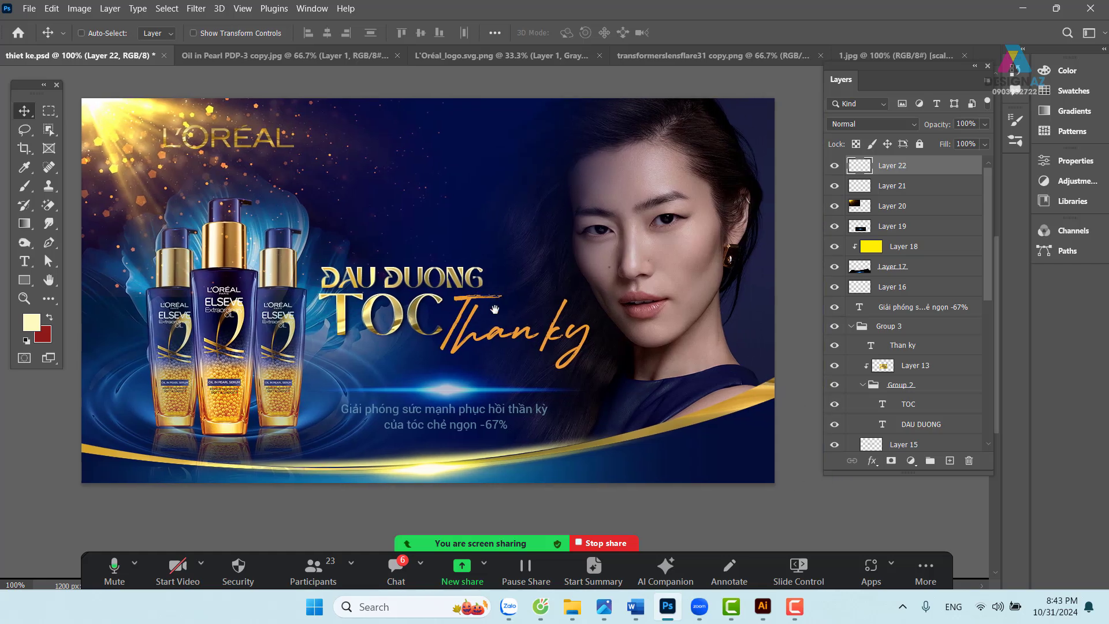
pyautogui.moveTo(388, 298); pyautogui.dragTo(403, 296)
pyautogui.moveTo(546, 332); pyautogui.dragTo(564, 327)
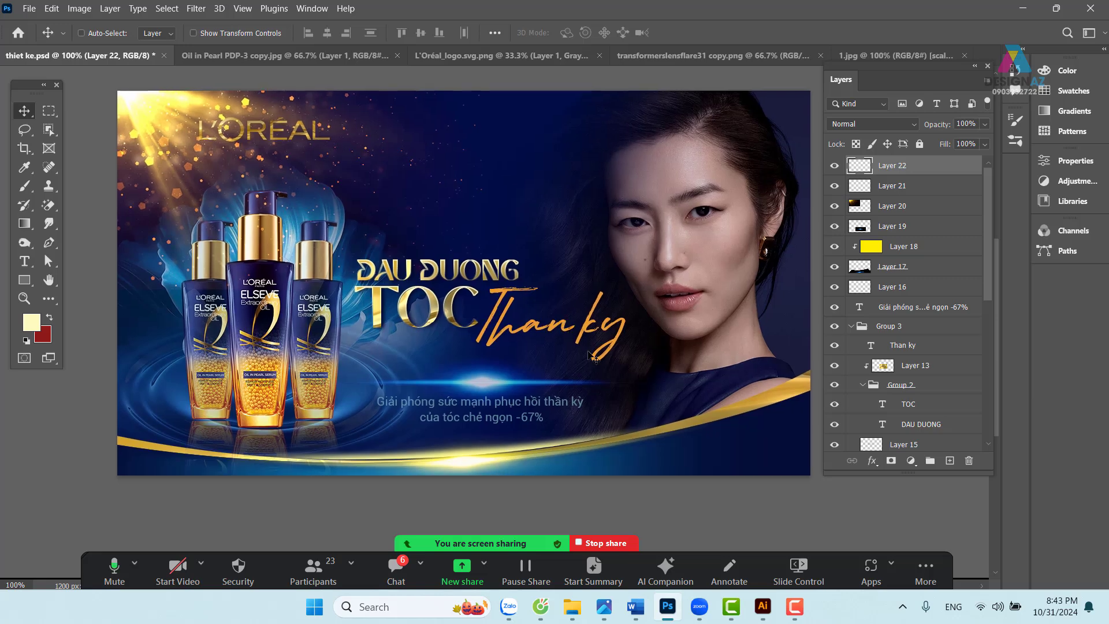
pyautogui.moveTo(700, 389); pyautogui.dragTo(669, 393)
pyautogui.rightClick(714, 388)
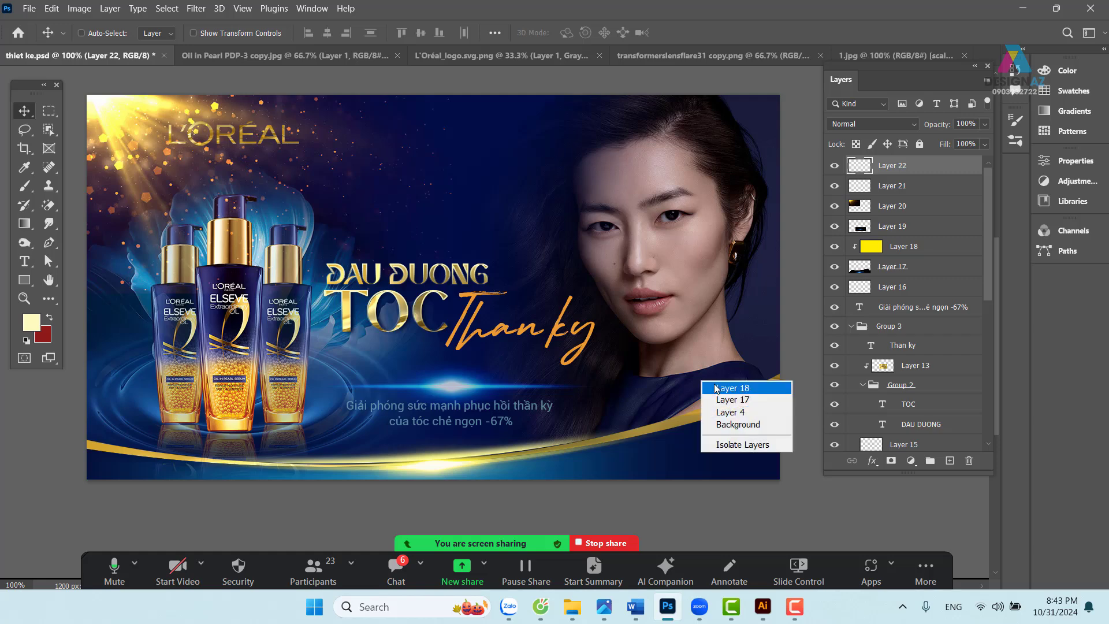
pyautogui.click(715, 388)
pyautogui.rightClick(689, 347)
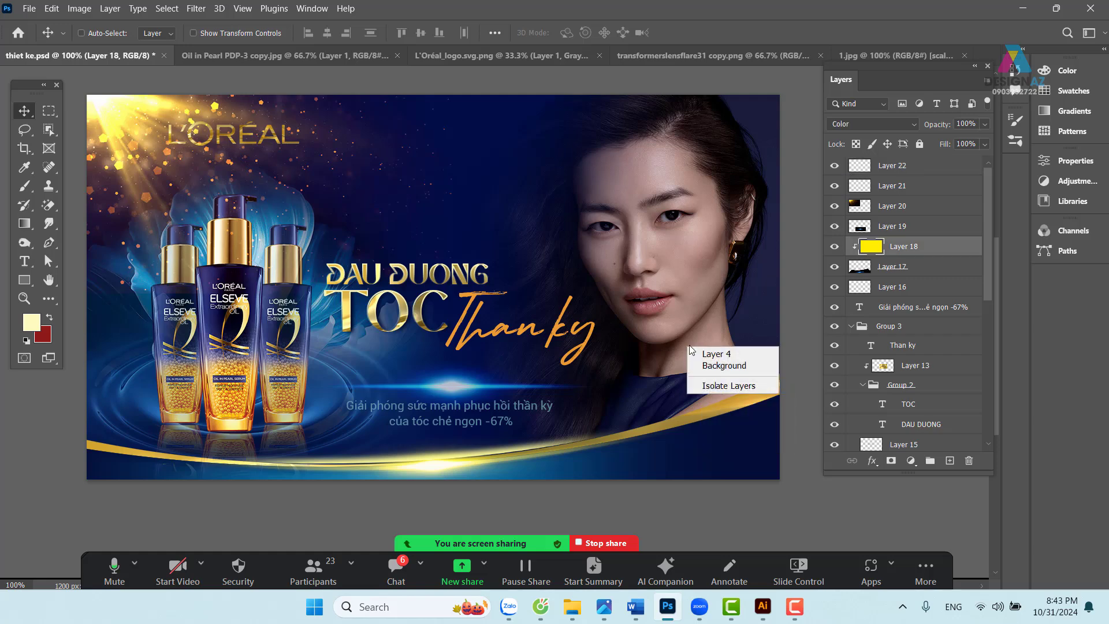
pyautogui.click(714, 354)
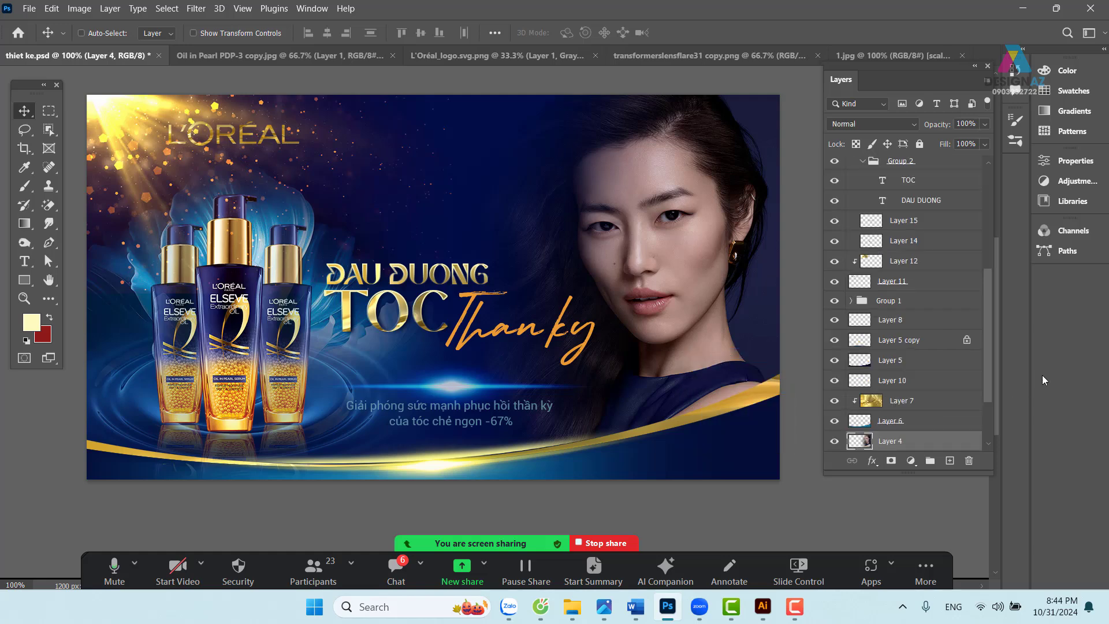
pyautogui.scroll(-2, 995, 347)
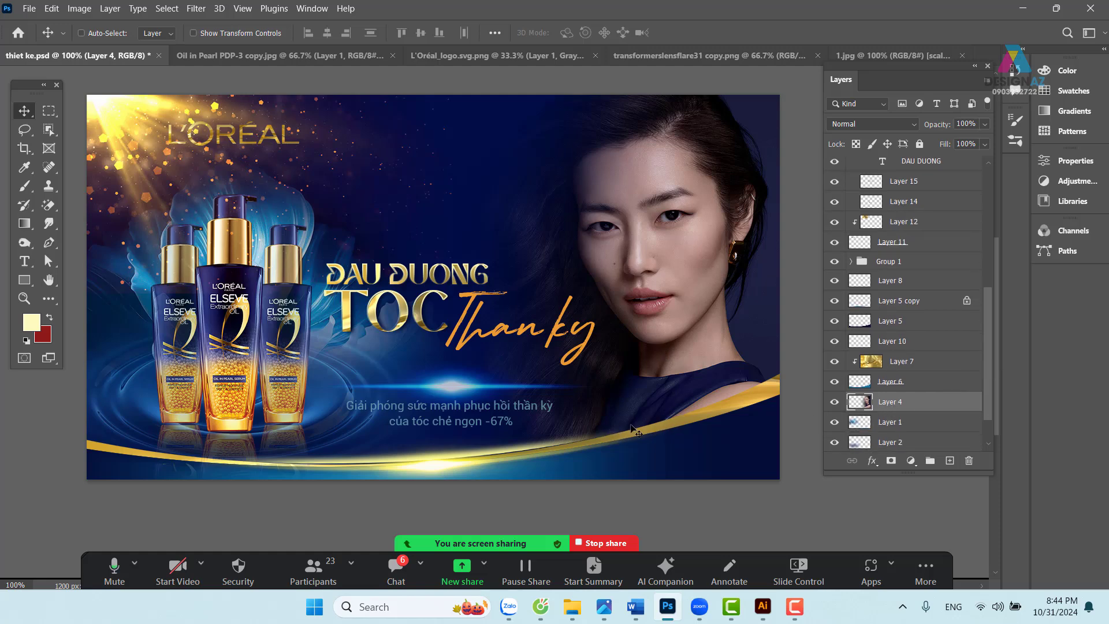
pyautogui.moveTo(678, 415); pyautogui.dragTo(623, 358)
# - Lasso the lower-right area below the gold curve and feather it 20 px
pyautogui.click(24, 129)
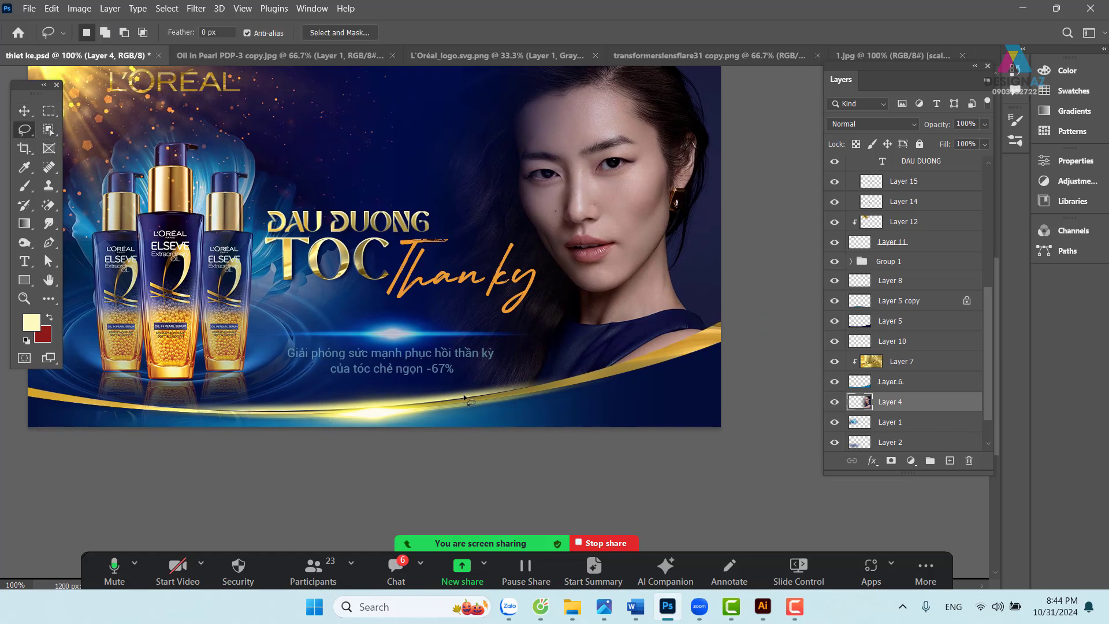
pyautogui.moveTo(494, 391)
pyautogui.mouseDown()
pyautogui.moveTo(620, 361)
pyautogui.moveTo(737, 306)
pyautogui.moveTo(797, 301)
pyautogui.moveTo(749, 410)
pyautogui.moveTo(610, 492)
pyautogui.moveTo(299, 522)
pyautogui.mouseUp()
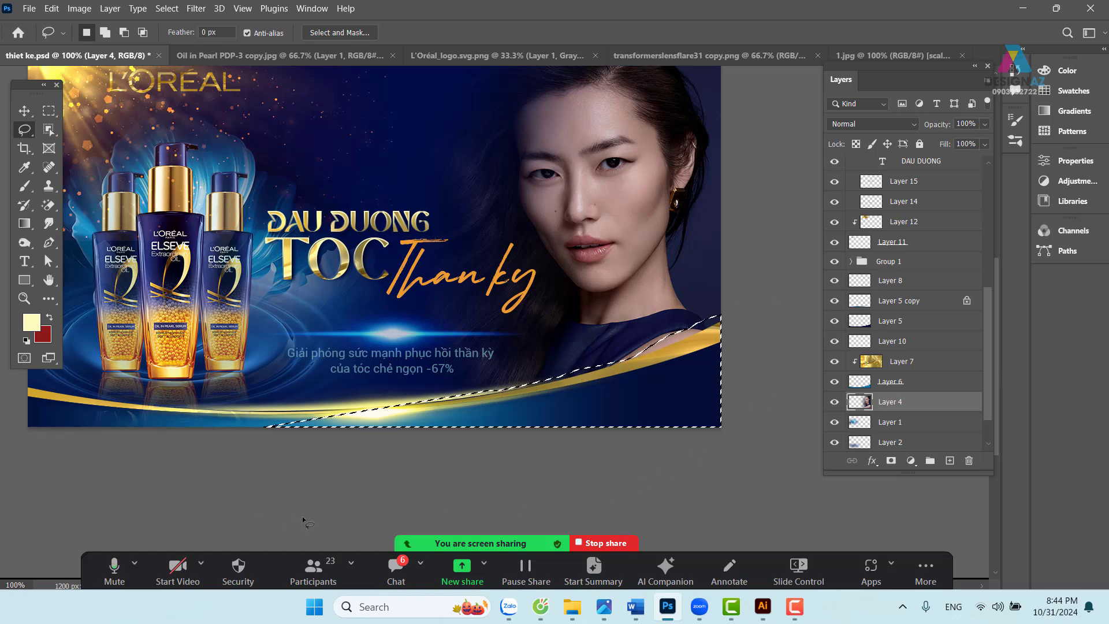
pyautogui.hotkey('shift', 'F6')
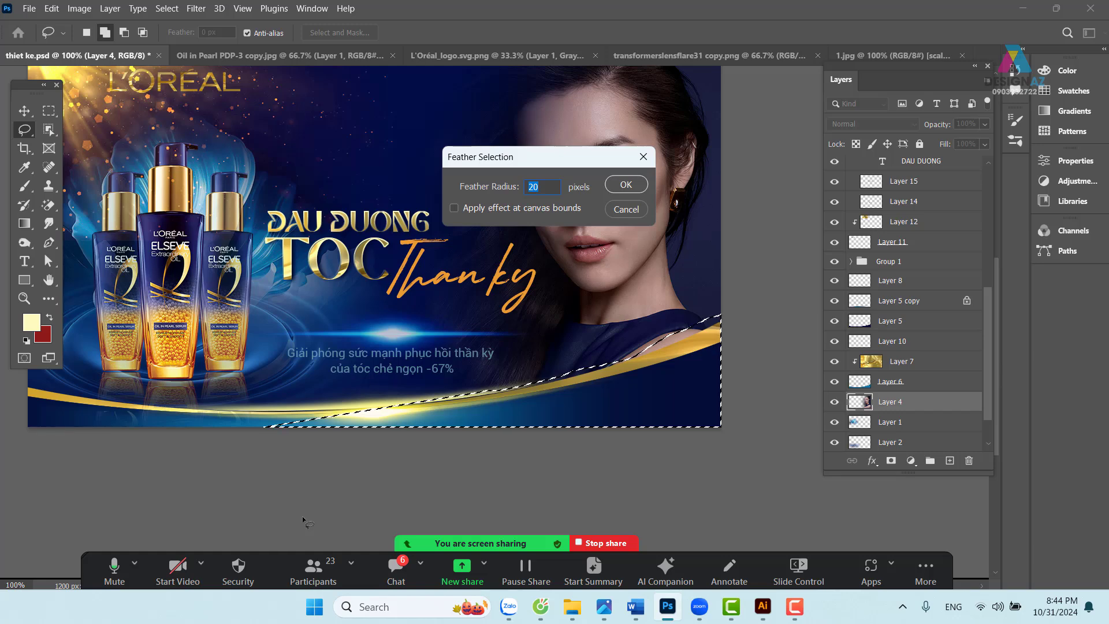
pyautogui.press('Return')
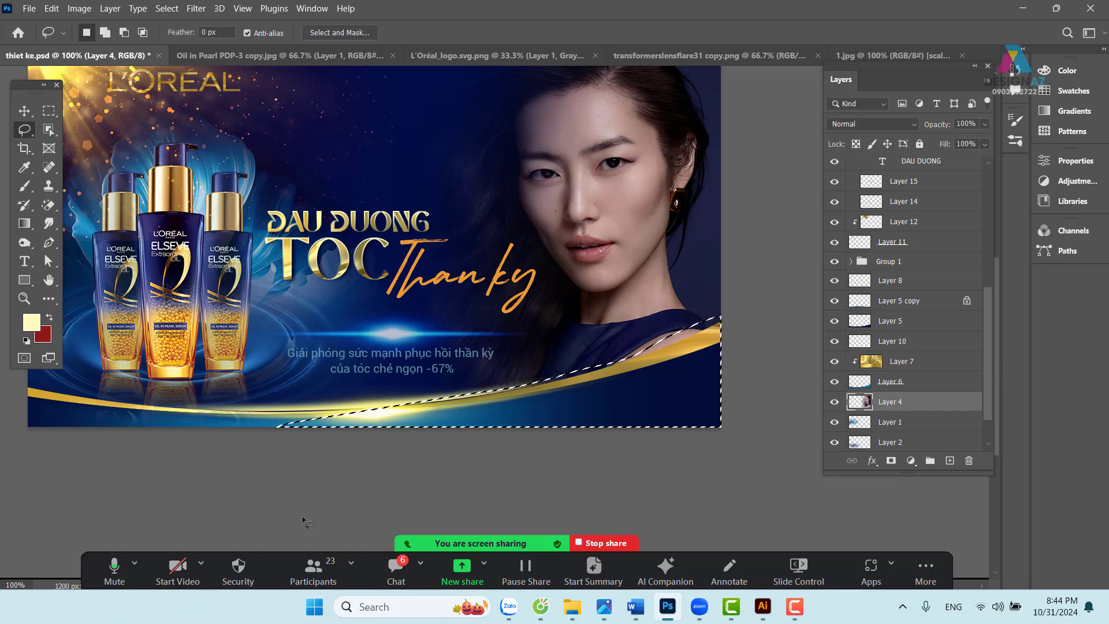
# - Toggle the selection off and on while panning, then select Layer 6 from the canvas
pyautogui.press('v')
pyautogui.hotkey('ctrl', 'd')
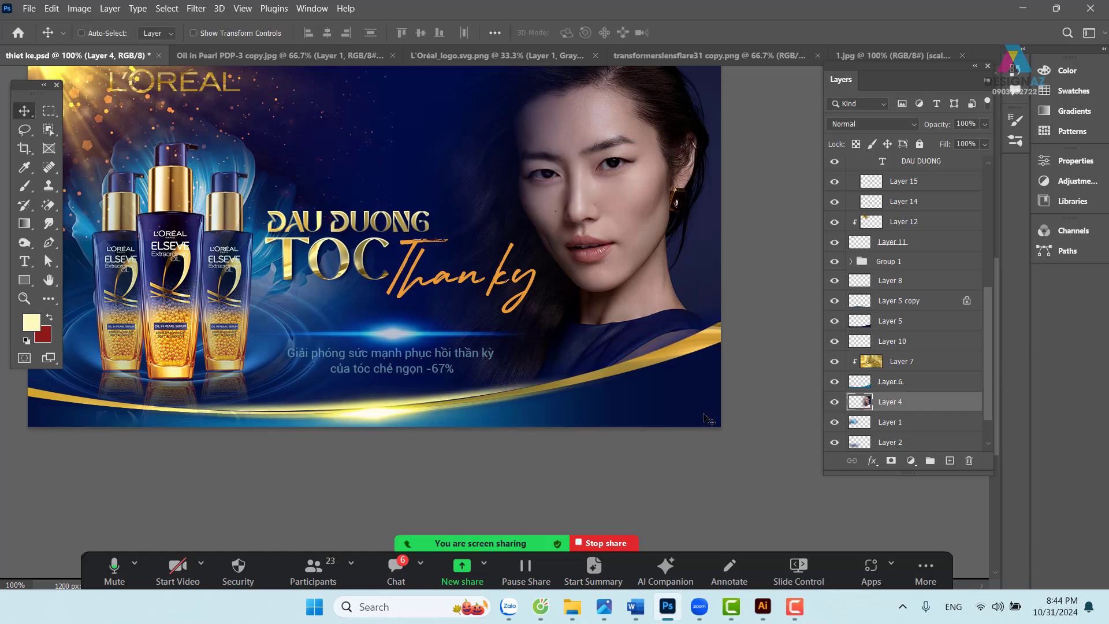
pyautogui.moveTo(650, 354); pyautogui.dragTo(697, 380)
pyautogui.hotkey('ctrl', 'z')
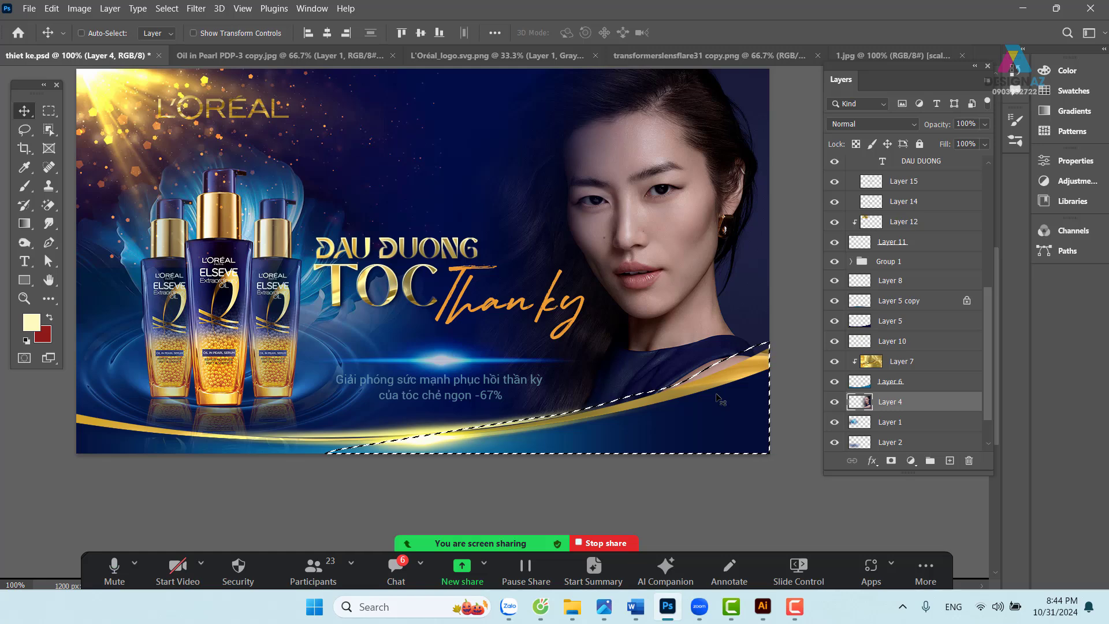
pyautogui.hotkey('ctrl', 'd')
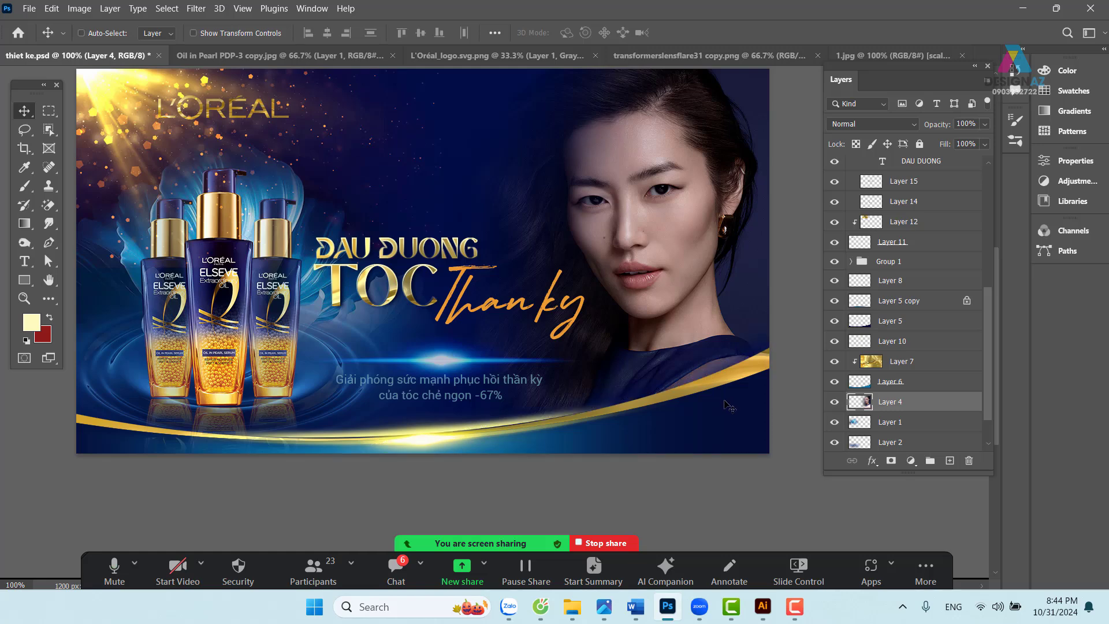
pyautogui.moveTo(581, 384); pyautogui.dragTo(611, 393)
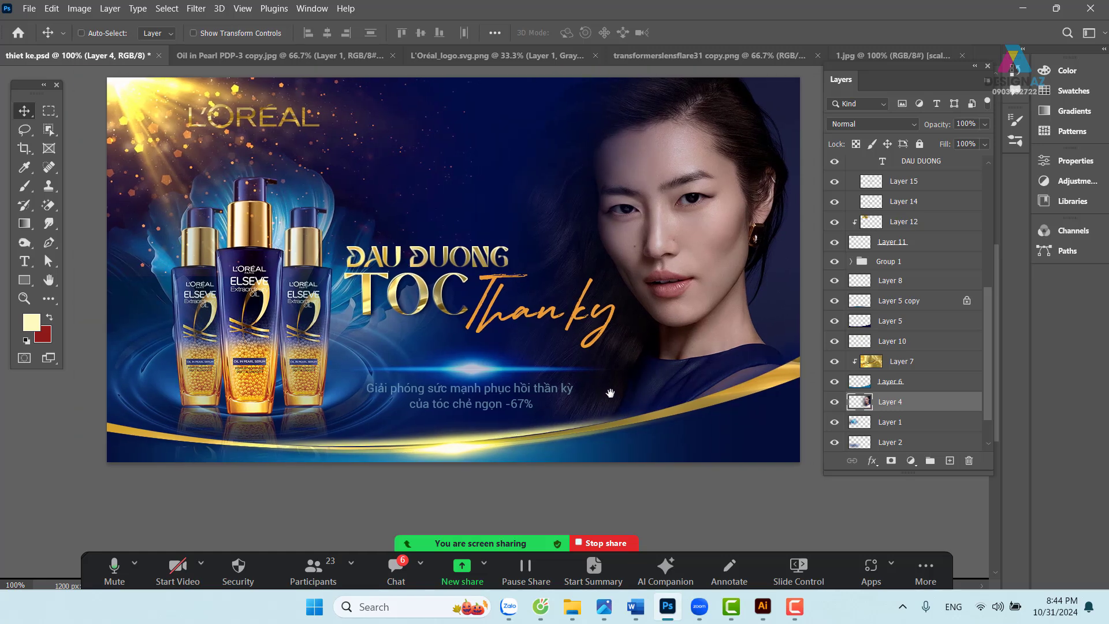
pyautogui.hotkey('ctrl', 'z')
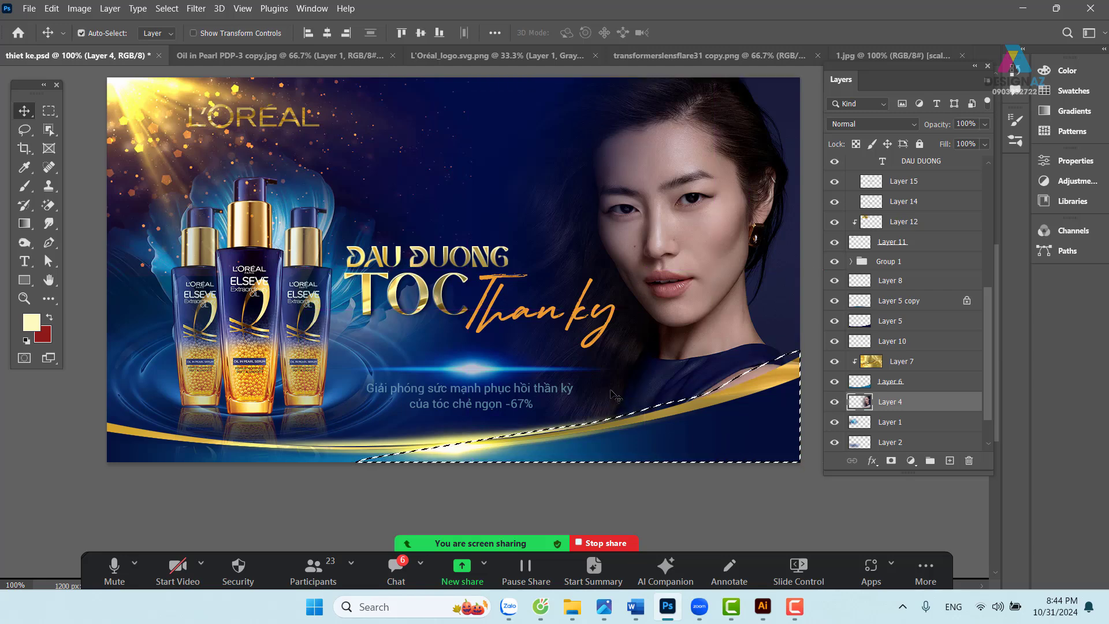
pyautogui.hotkey('ctrl', 'd')
pyautogui.moveTo(485, 393); pyautogui.dragTo(478, 414)
pyautogui.moveTo(188, 428); pyautogui.dragTo(241, 404)
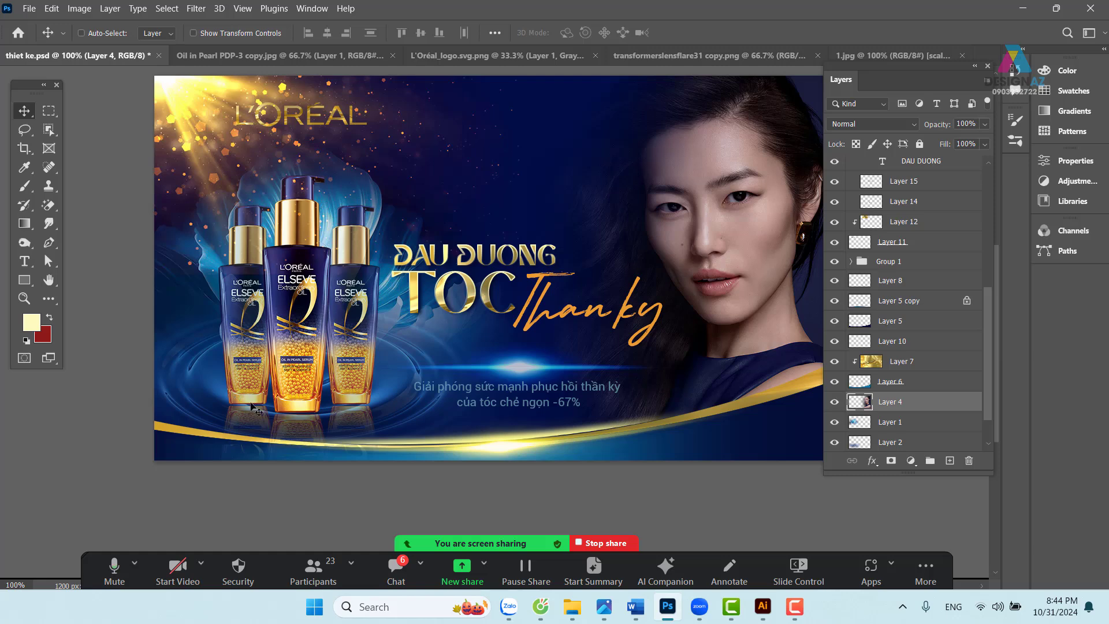
pyautogui.rightClick(179, 430)
pyautogui.click(193, 437)
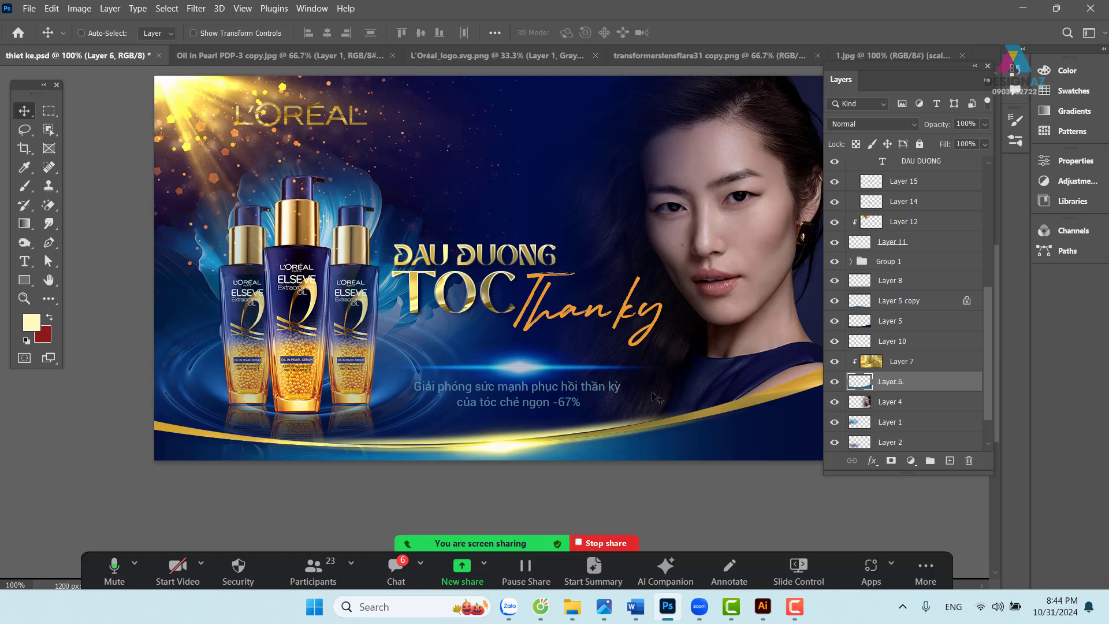
pyautogui.hotkey('ctrl', '-')
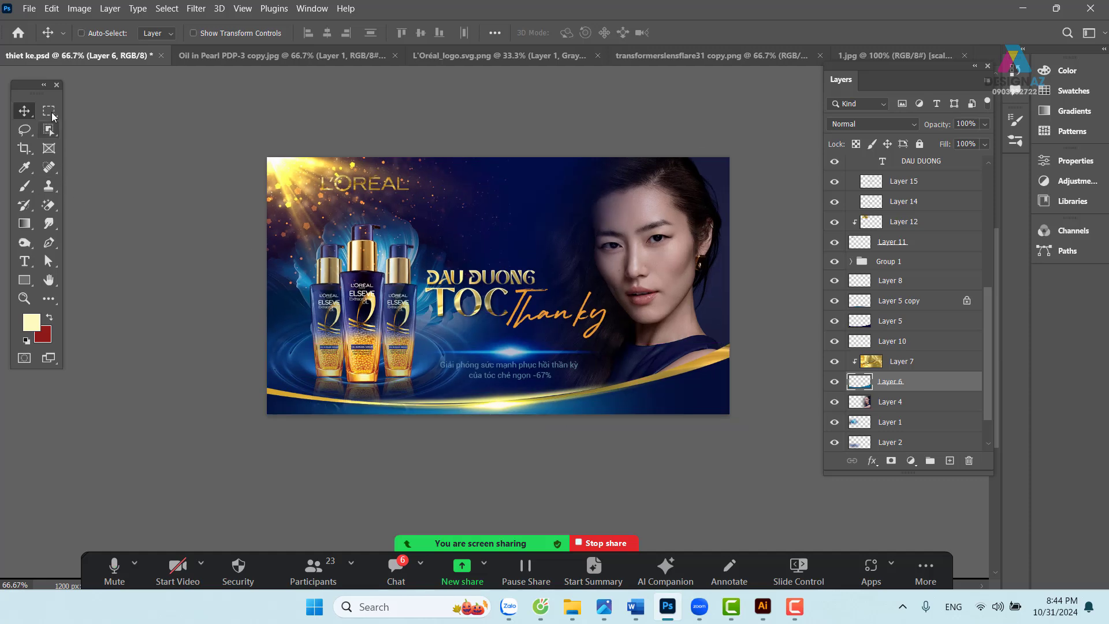
pyautogui.click(49, 111)
pyautogui.moveTo(288, 149); pyautogui.dragTo(704, 497)
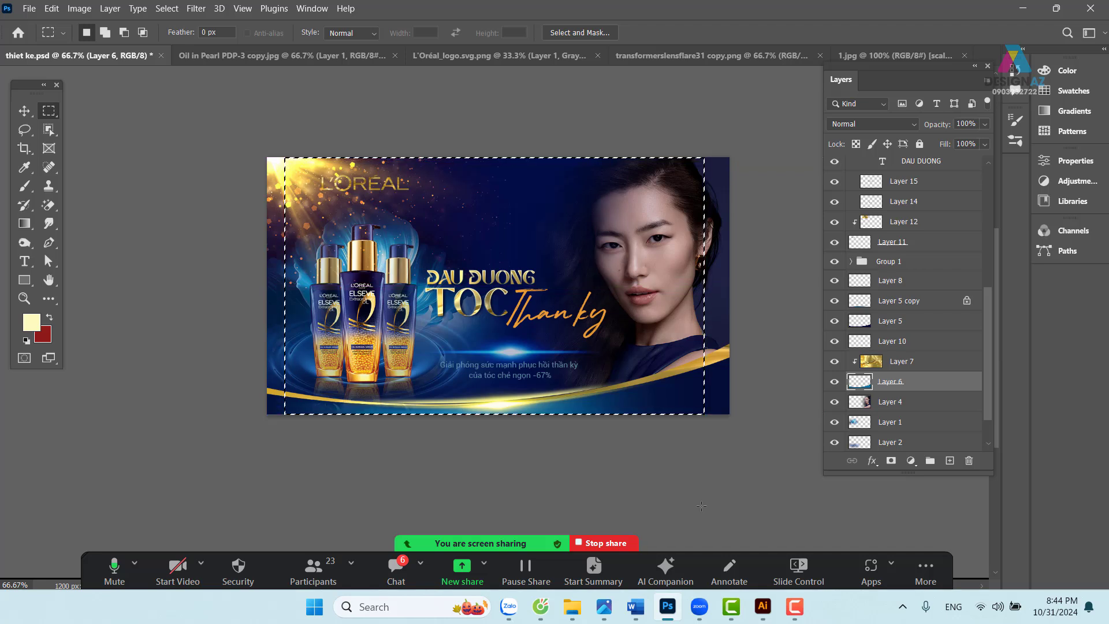
pyautogui.hotkey('ctrl', 'shift', 'i')
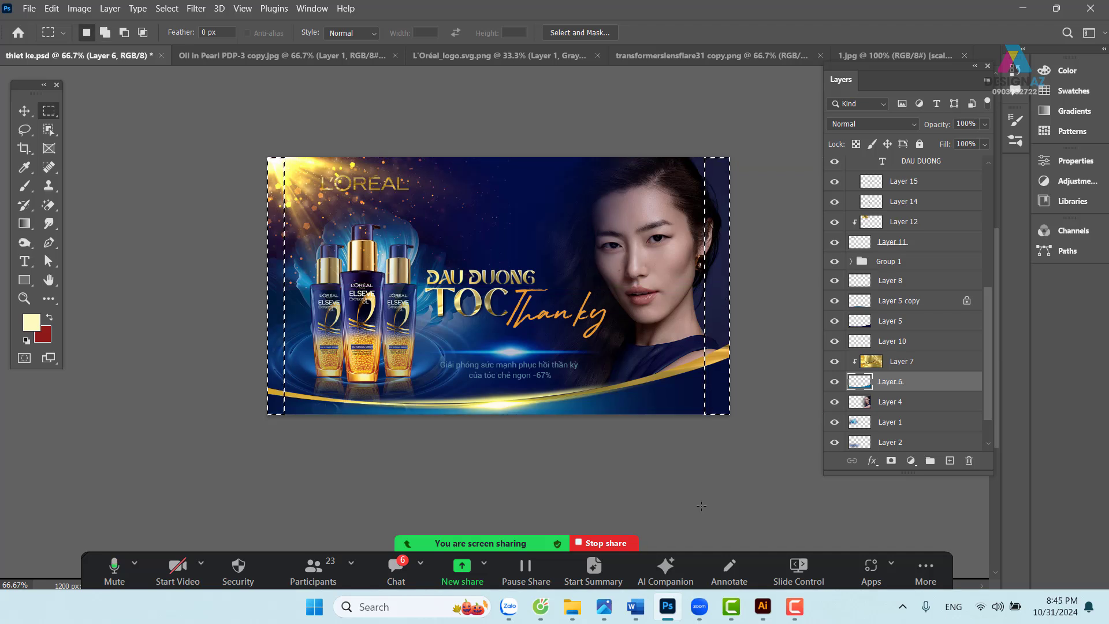
pyautogui.hotkey('shift', 'F6')
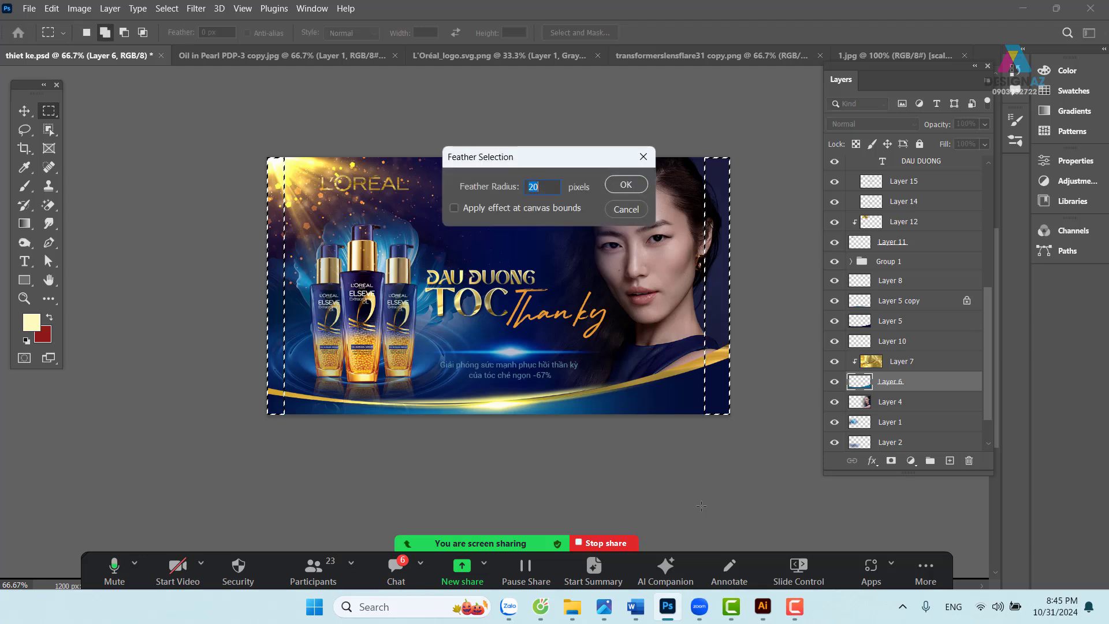
pyautogui.write('100')
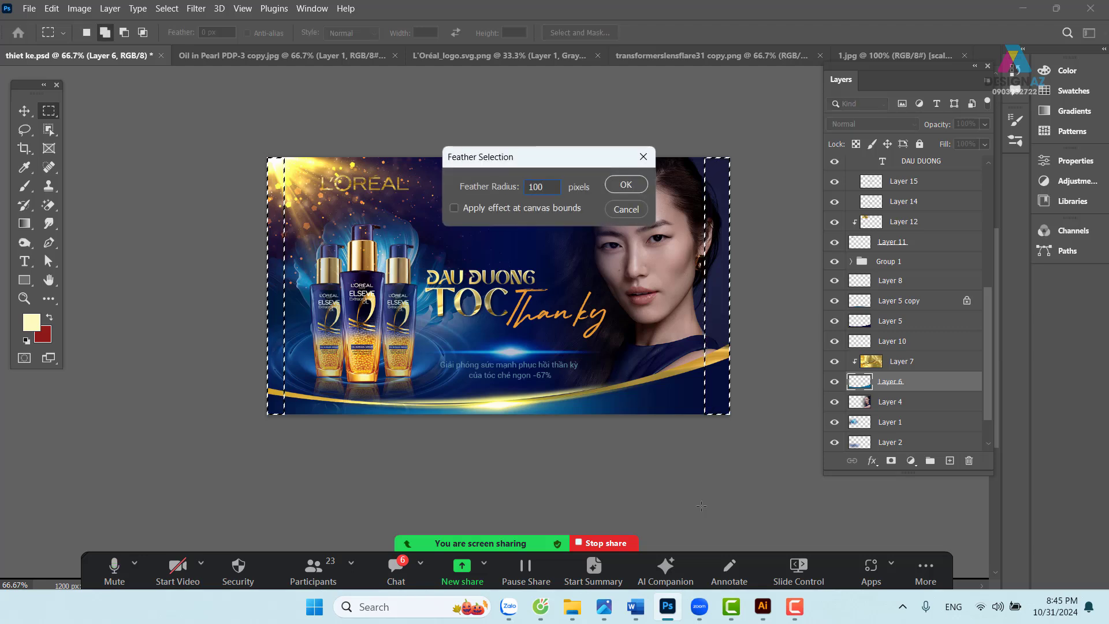
pyautogui.press('Return')
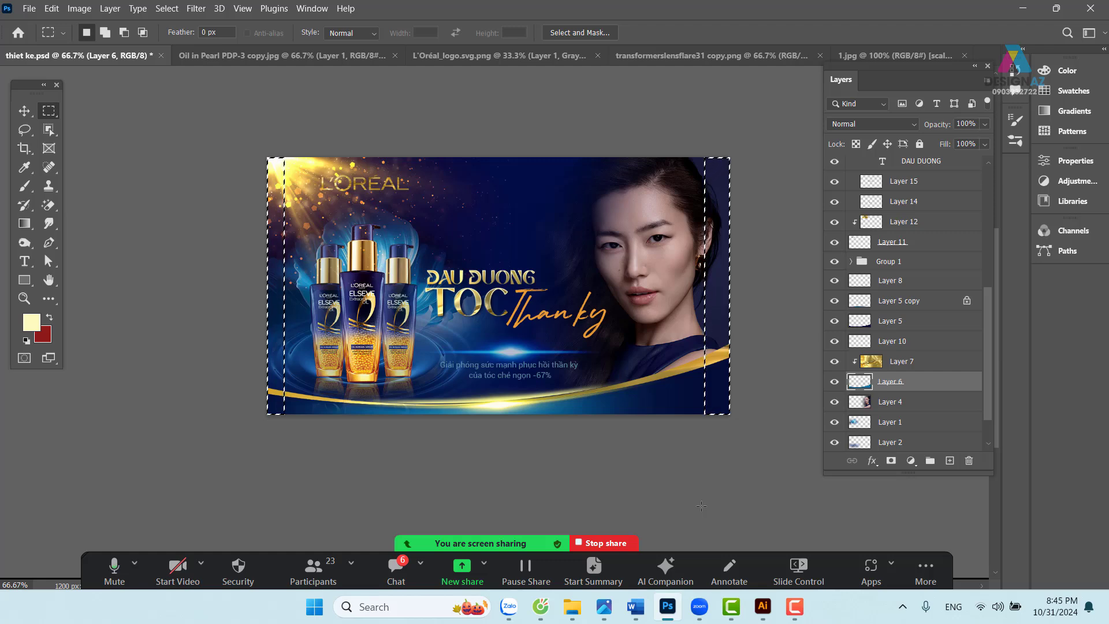
pyautogui.hotkey('ctrl', '+')
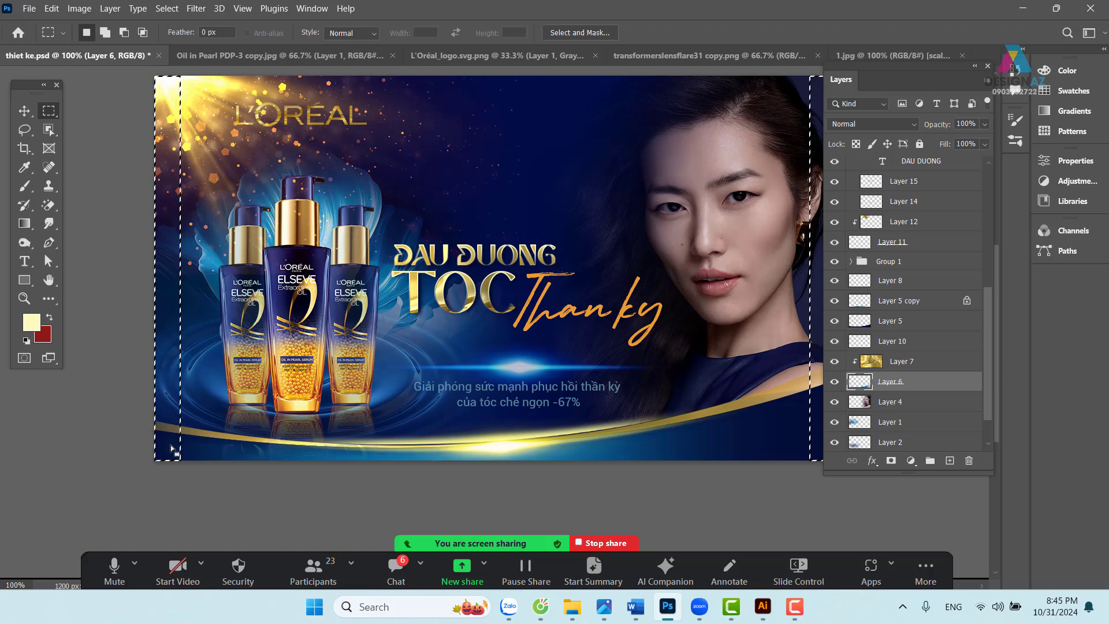
pyautogui.moveTo(526, 370); pyautogui.dragTo(431, 365)
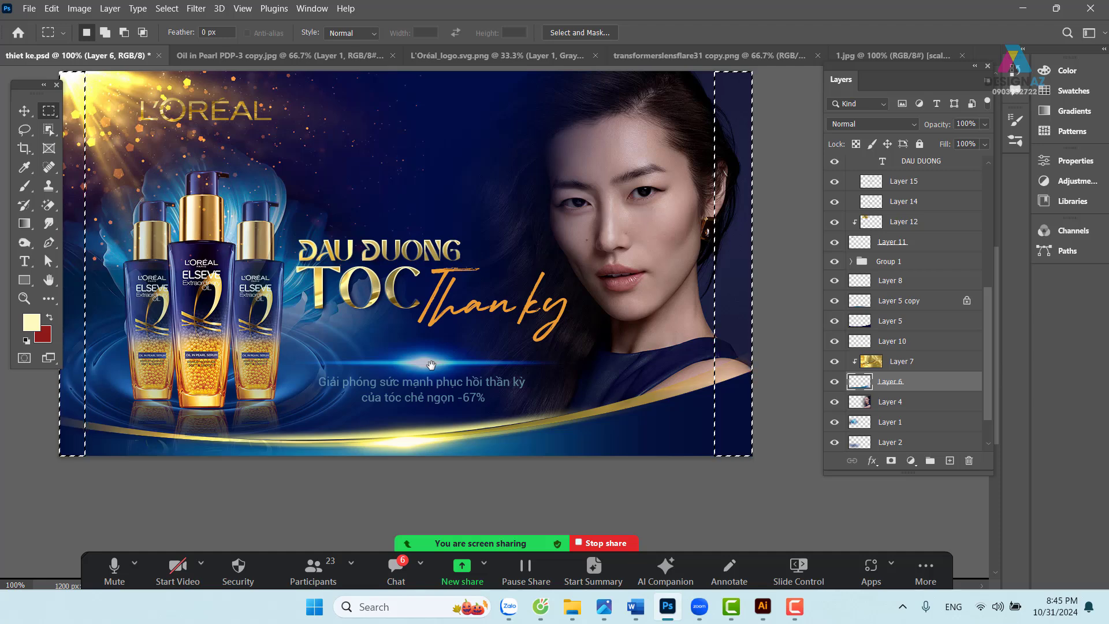
pyautogui.hotkey('ctrl', 'd')
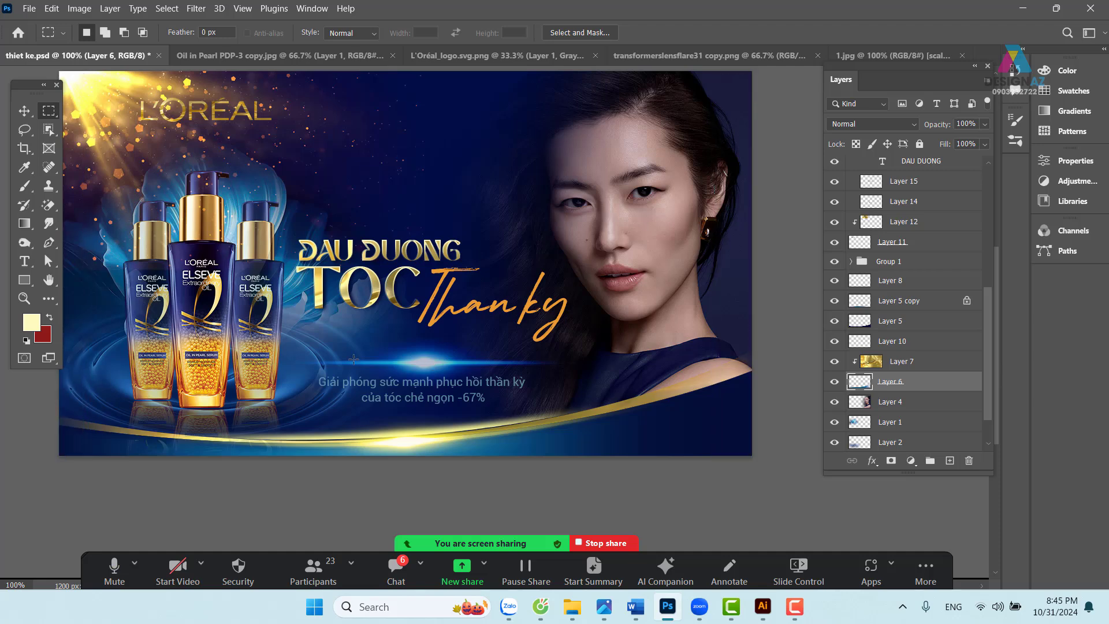
pyautogui.moveTo(306, 348); pyautogui.dragTo(345, 372)
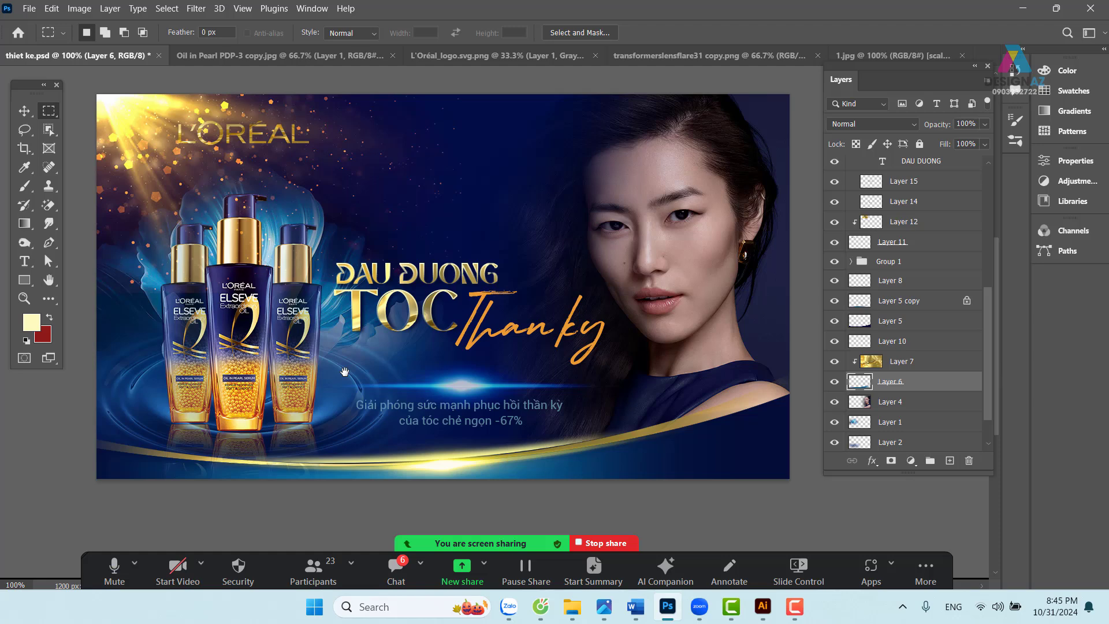
pyautogui.click(25, 112)
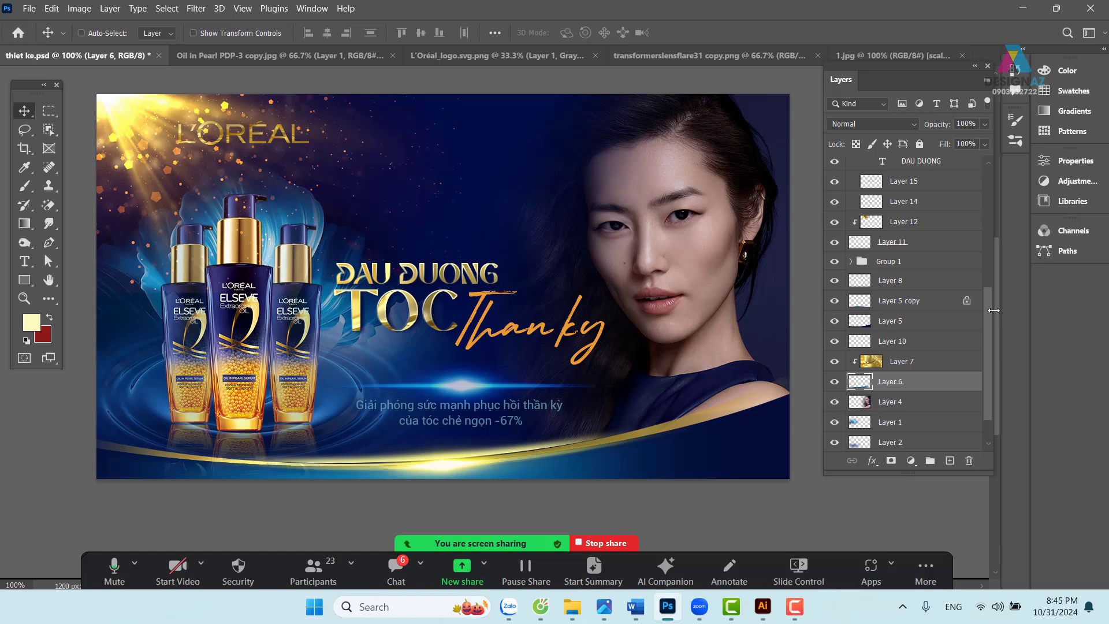
# - Select Layer 22 at the top of the stack and bring up the fill/adjustment layer list
pyautogui.moveTo(986, 315); pyautogui.dragTo(995, 164)
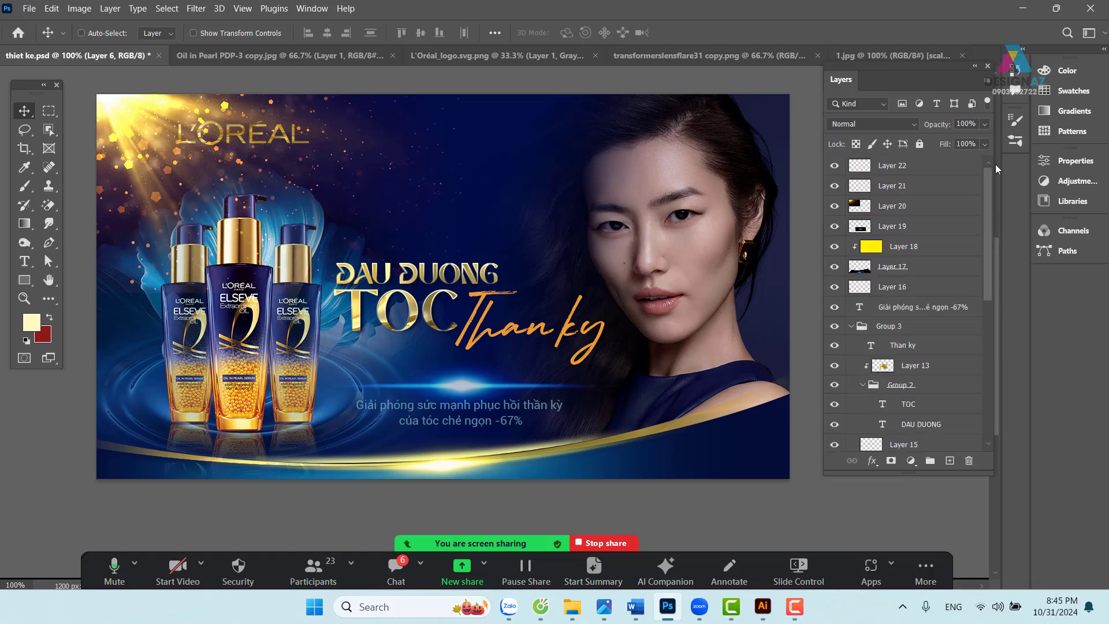
pyautogui.click(923, 168)
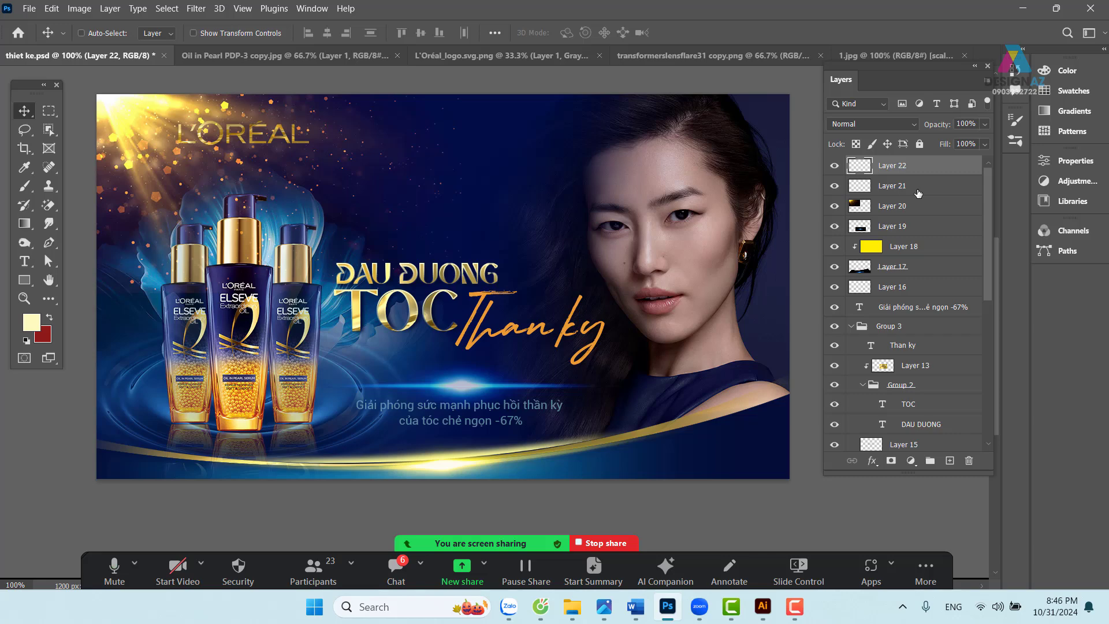
pyautogui.click(913, 462)
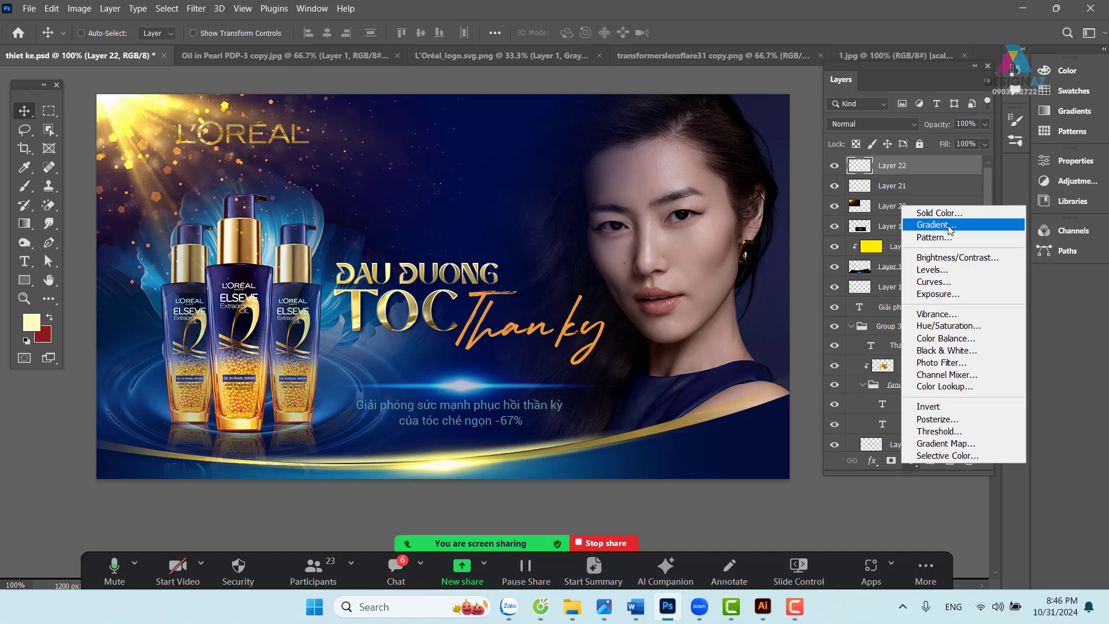
# - Add a gradient fill layer with its left colour stop set to navy #000c30
pyautogui.click(948, 225)
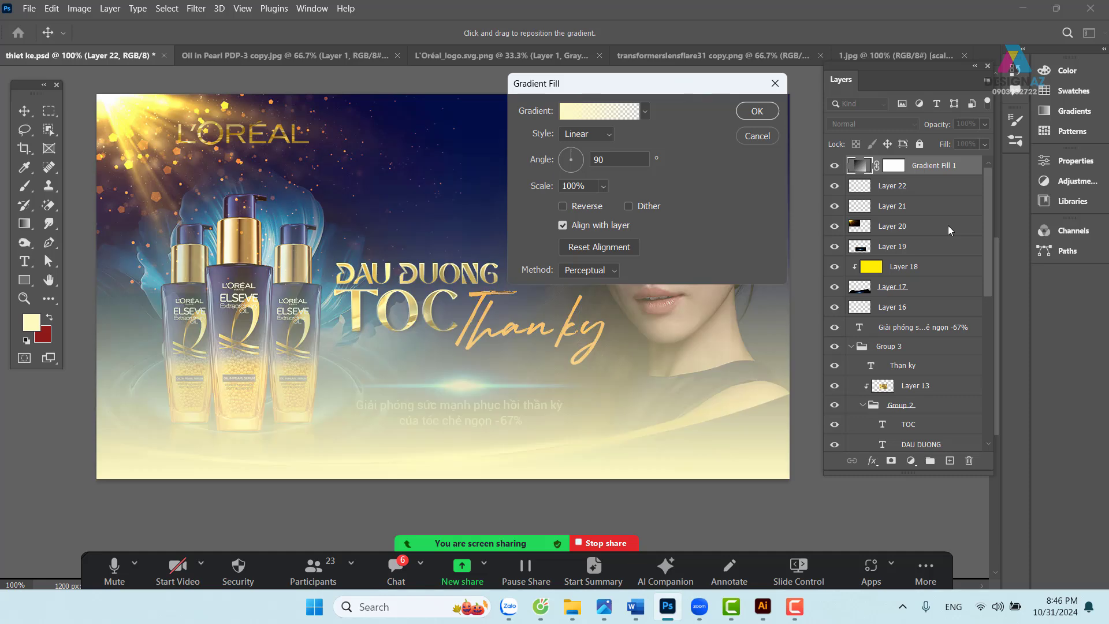
pyautogui.click(601, 109)
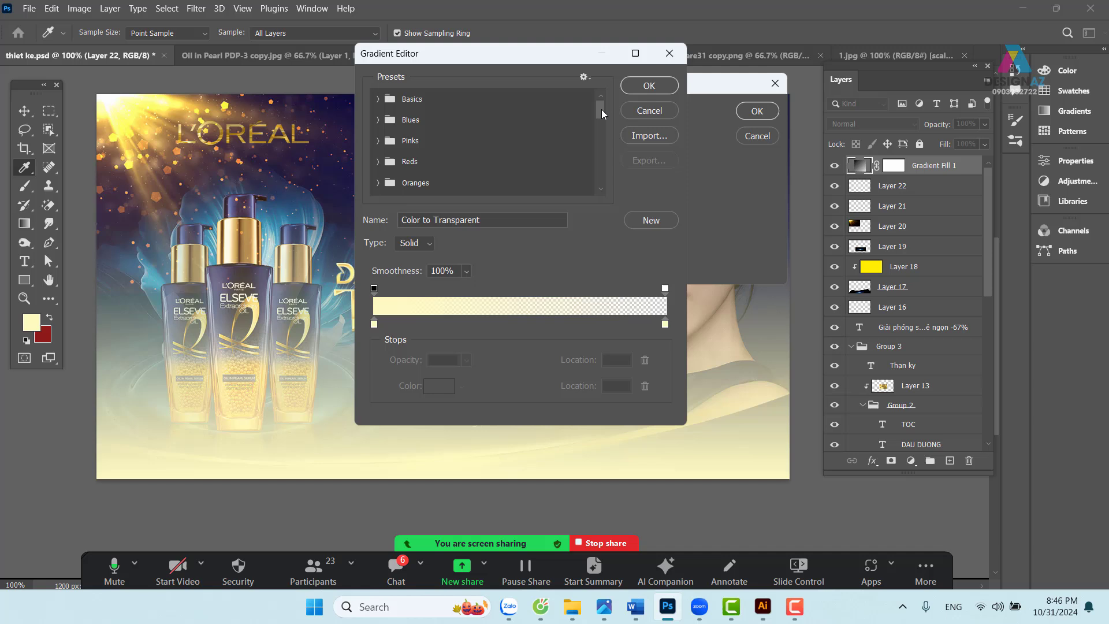
pyautogui.click(374, 323)
pyautogui.click(439, 385)
pyautogui.write('000c30')
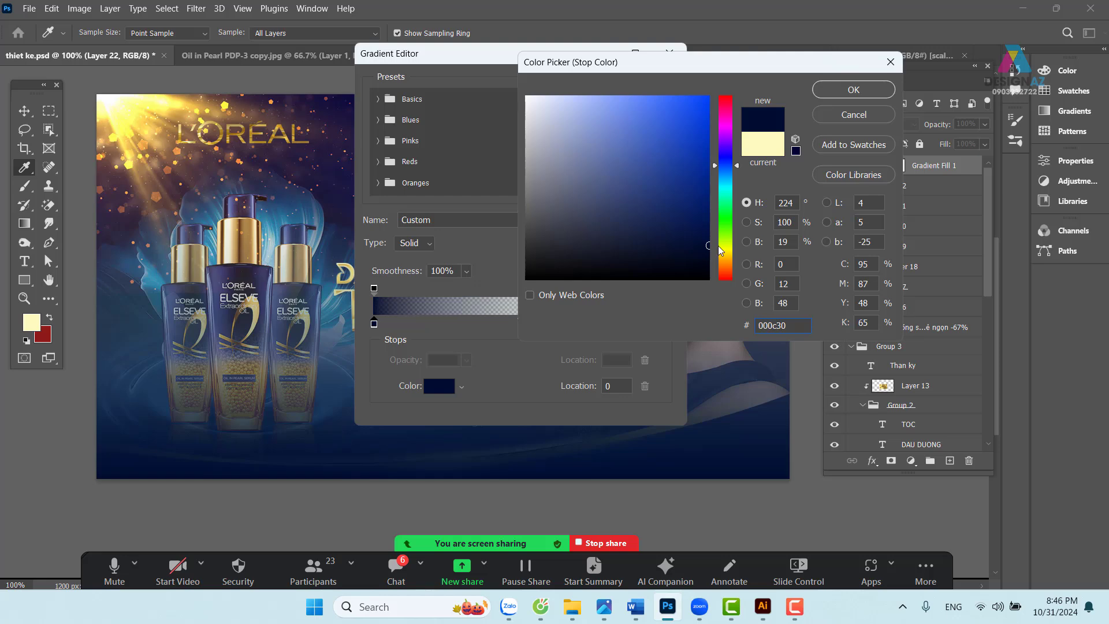
pyautogui.click(853, 91)
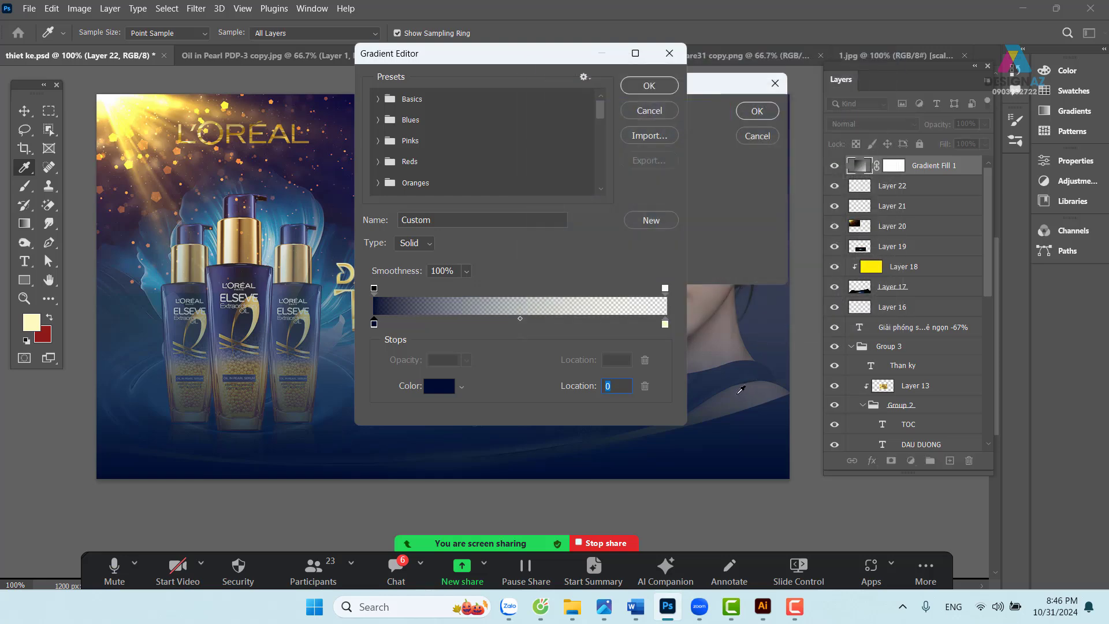
pyautogui.click(649, 86)
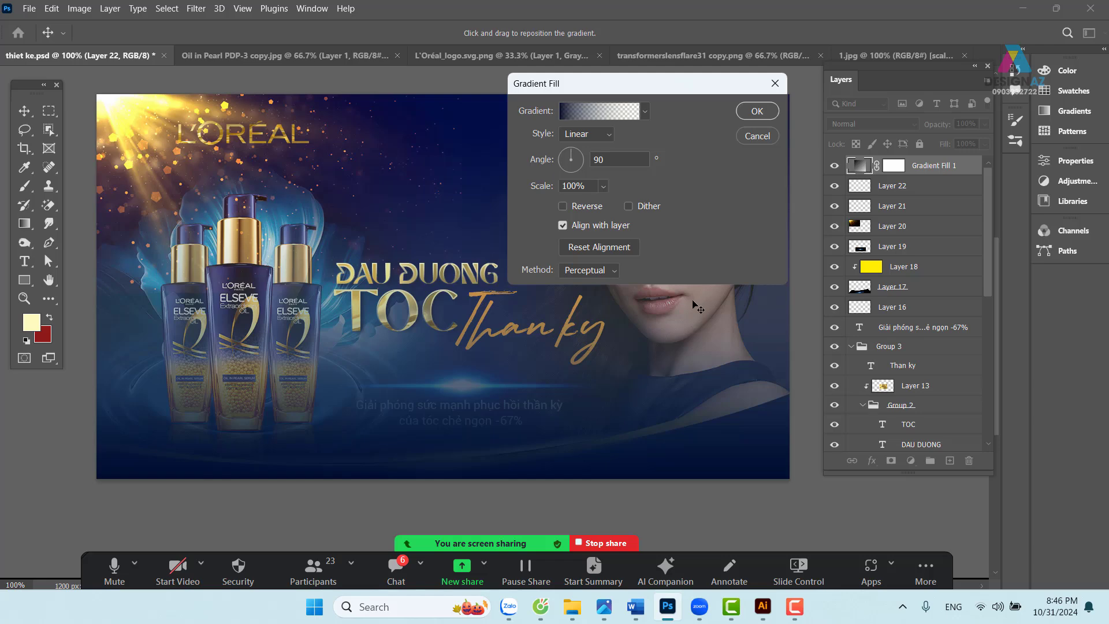
# - Make the gradient radial and reversed at 173% scale, and apply it
pyautogui.click(608, 135)
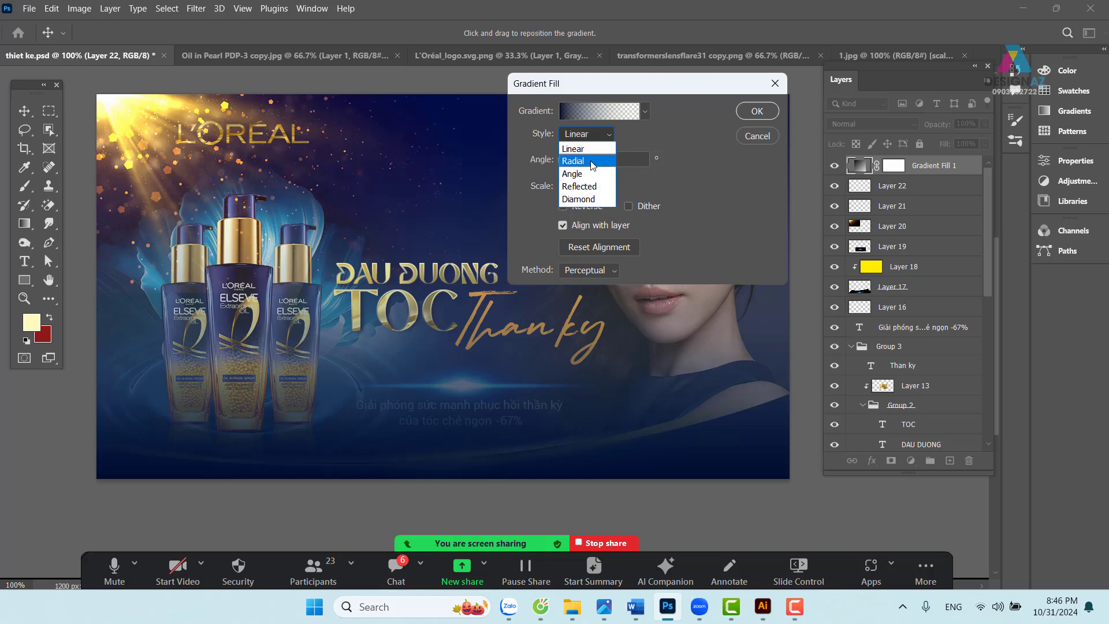
pyautogui.click(590, 158)
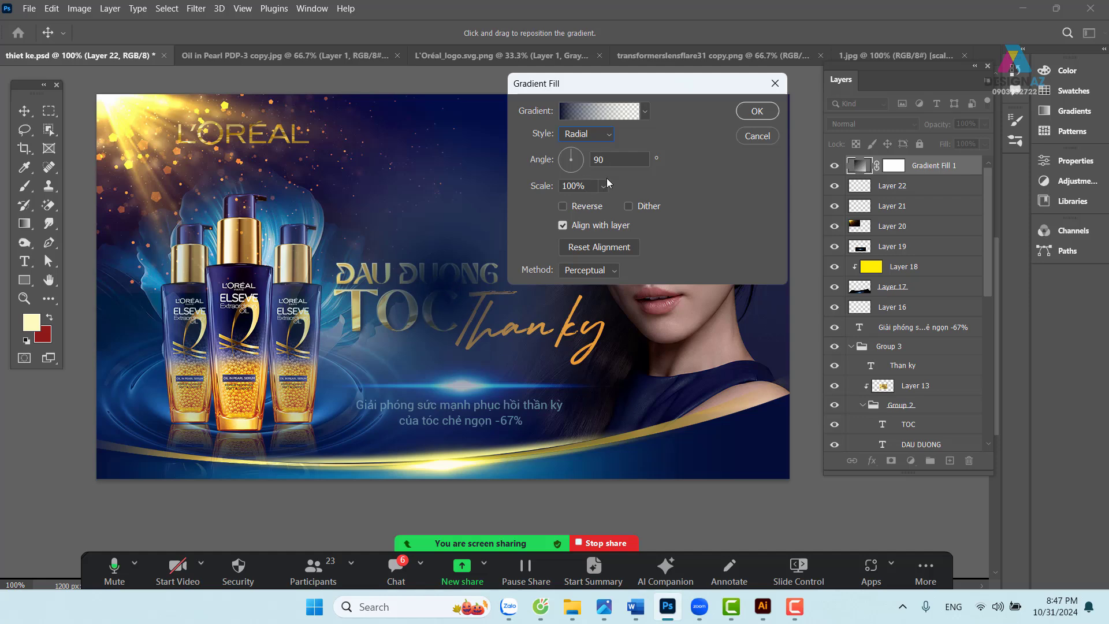
pyautogui.click(563, 206)
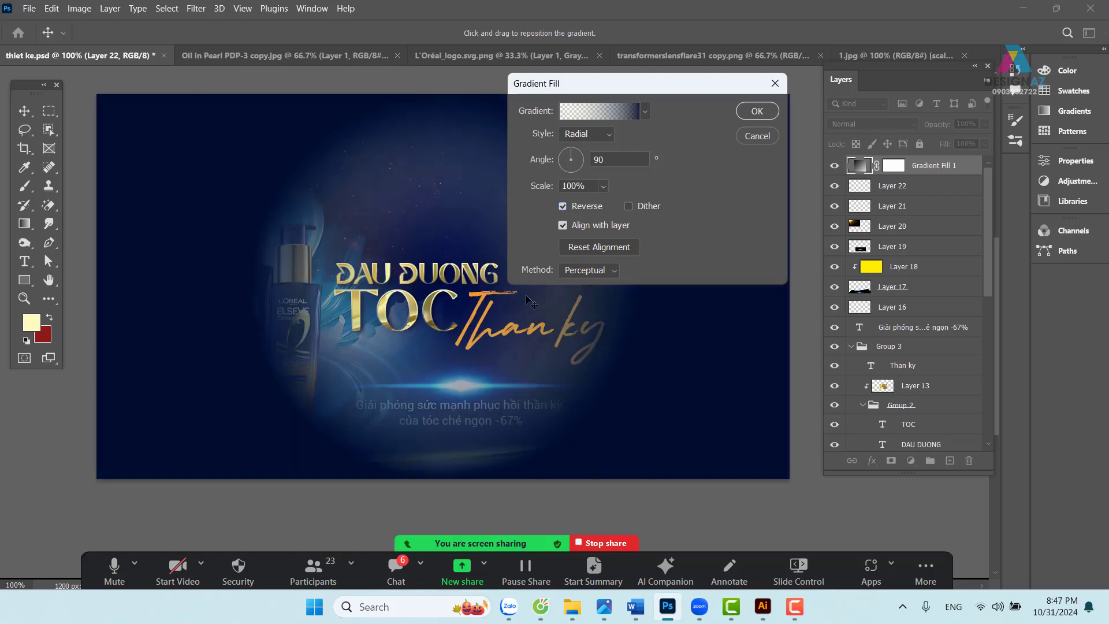
pyautogui.click(603, 186)
pyautogui.moveTo(612, 207); pyautogui.dragTo(618, 205)
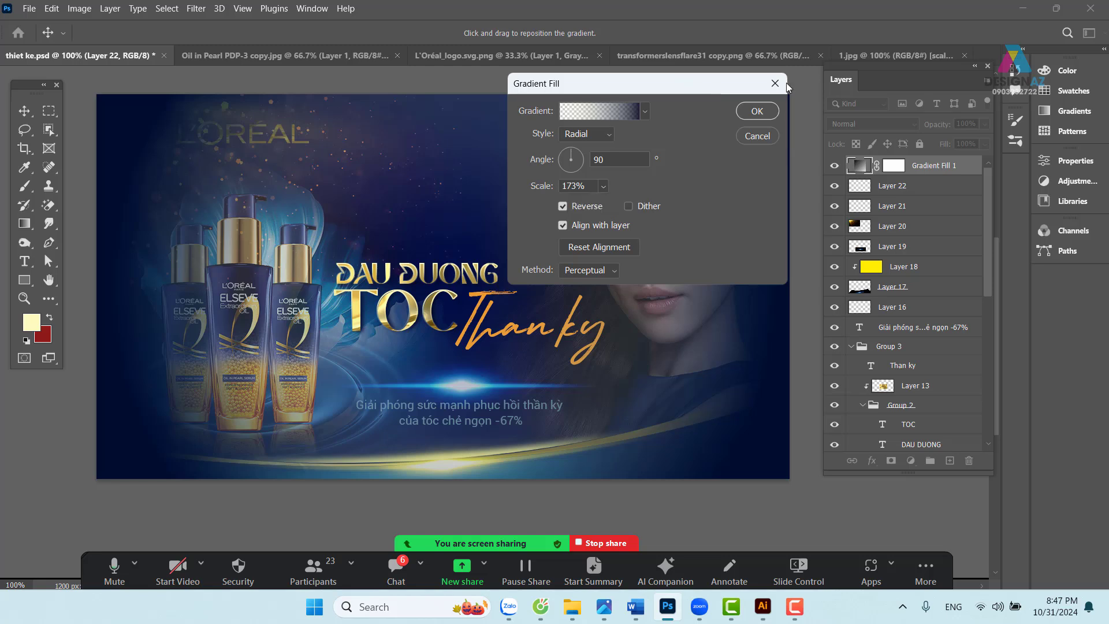
pyautogui.moveTo(687, 93); pyautogui.dragTo(826, 77)
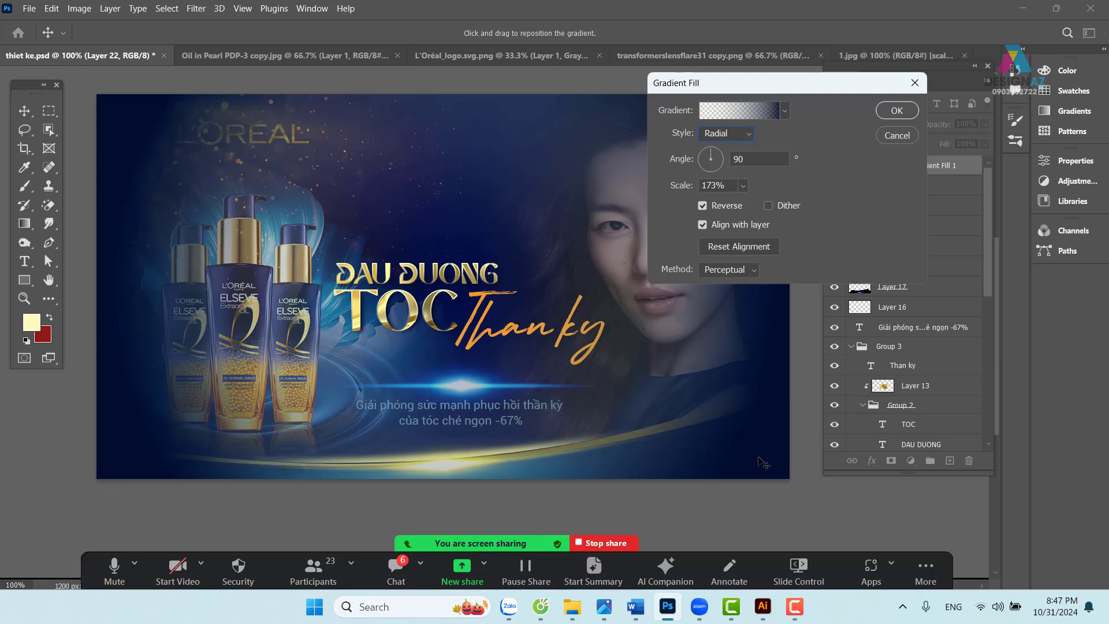
pyautogui.click(897, 114)
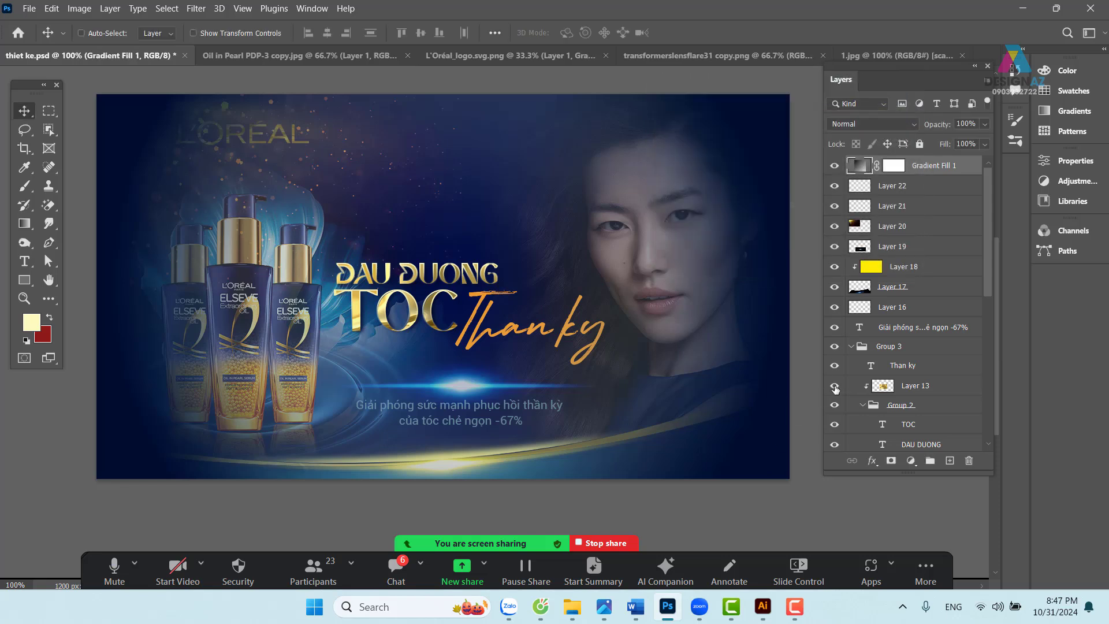
# - Blend the gradient layer in Soft Light, toggling its visibility to compare
pyautogui.click(875, 123)
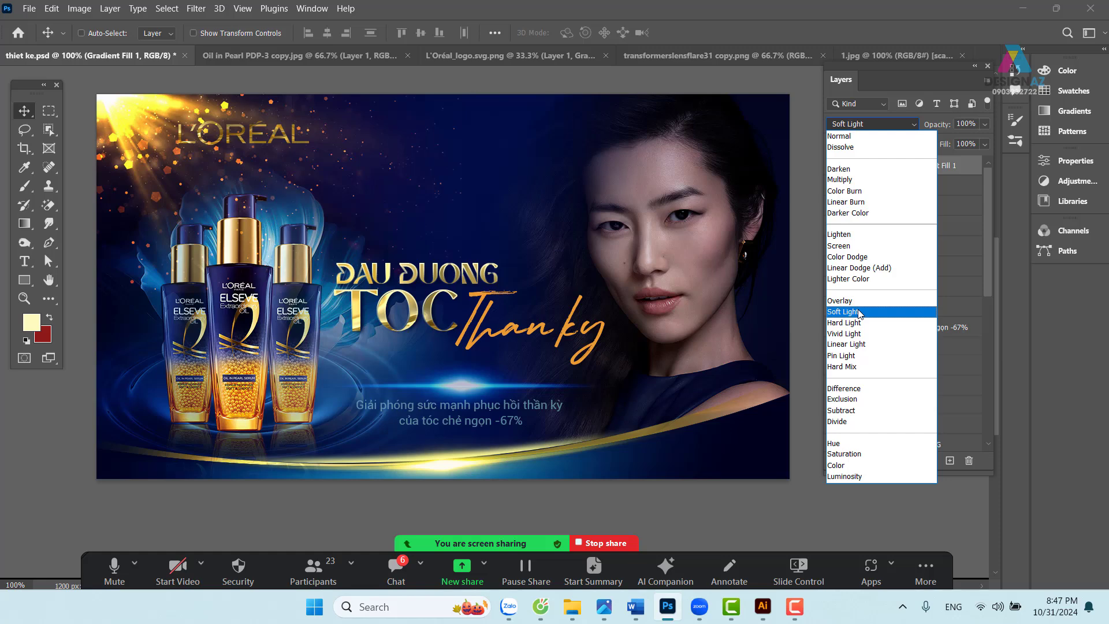
pyautogui.click(859, 312)
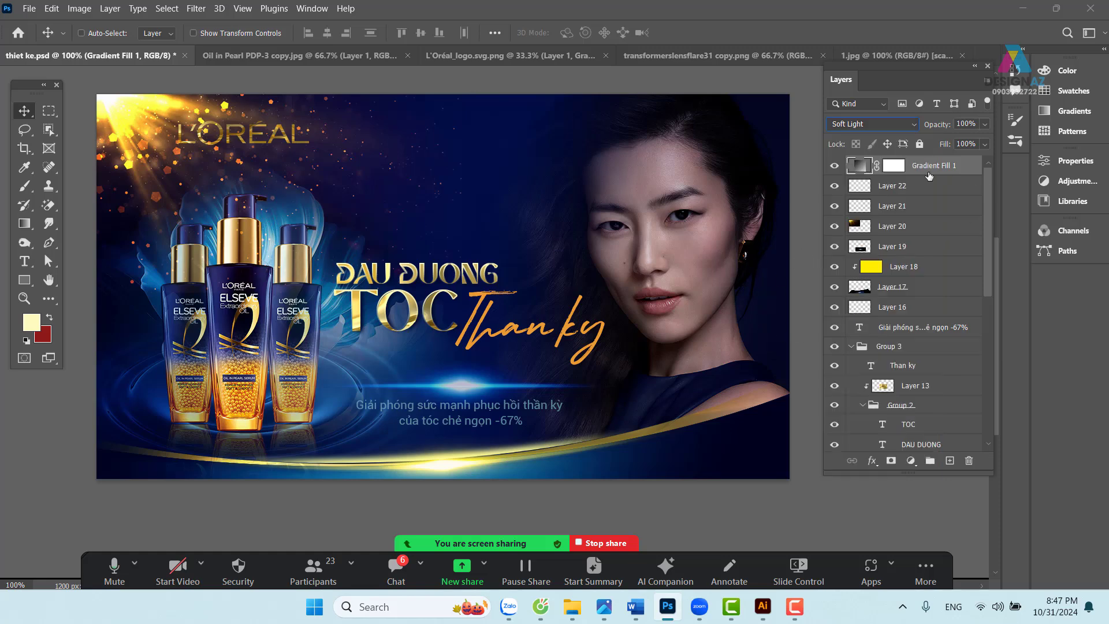
pyautogui.click(835, 165)
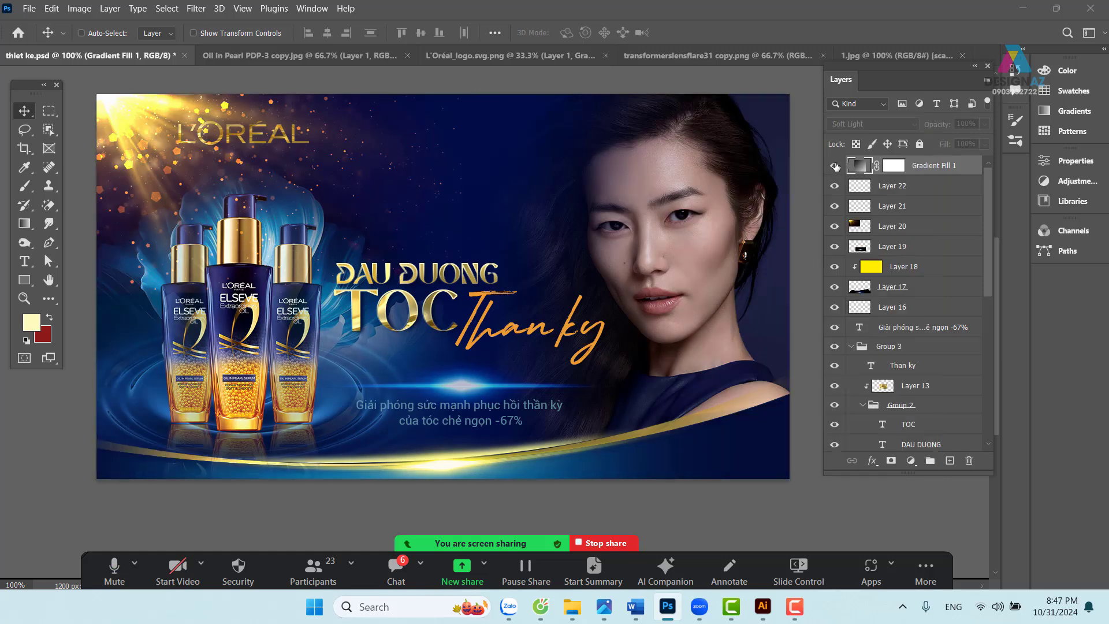
pyautogui.click(834, 165)
pyautogui.click(835, 166)
pyautogui.click(834, 166)
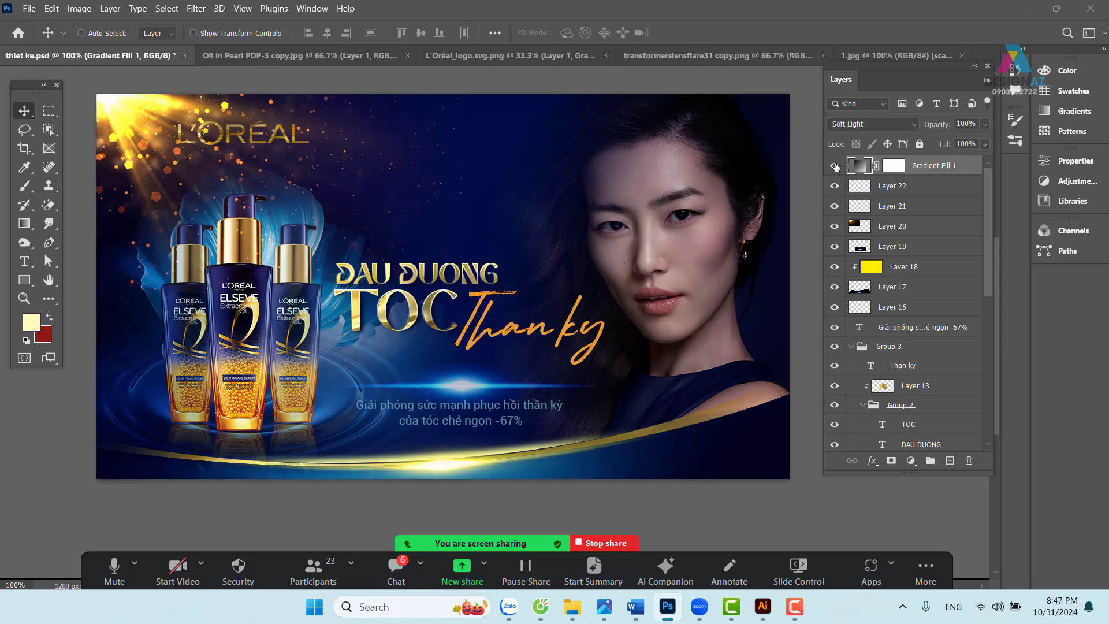
pyautogui.click(835, 166)
pyautogui.click(835, 165)
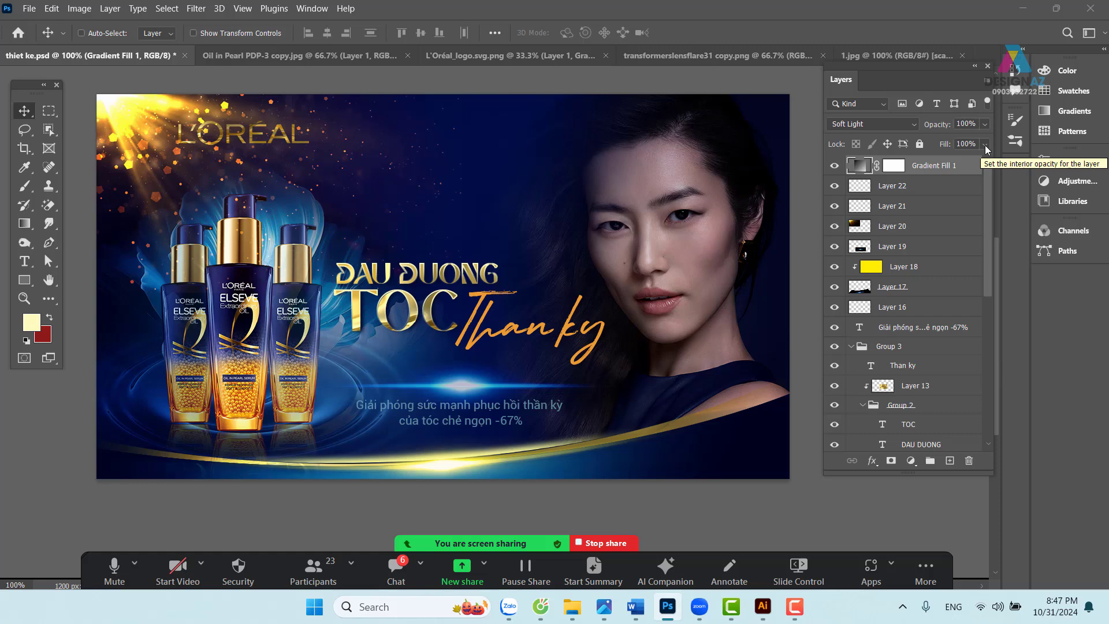
# - Lower the gradient layer's fill to 49%
pyautogui.click(985, 144)
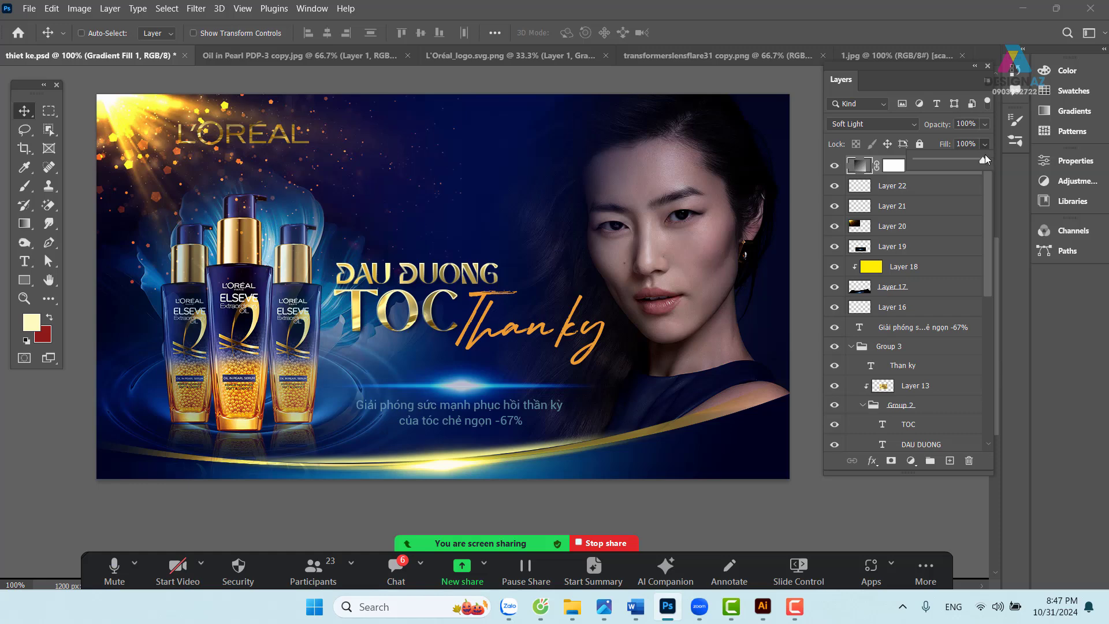
pyautogui.moveTo(973, 160); pyautogui.dragTo(971, 159)
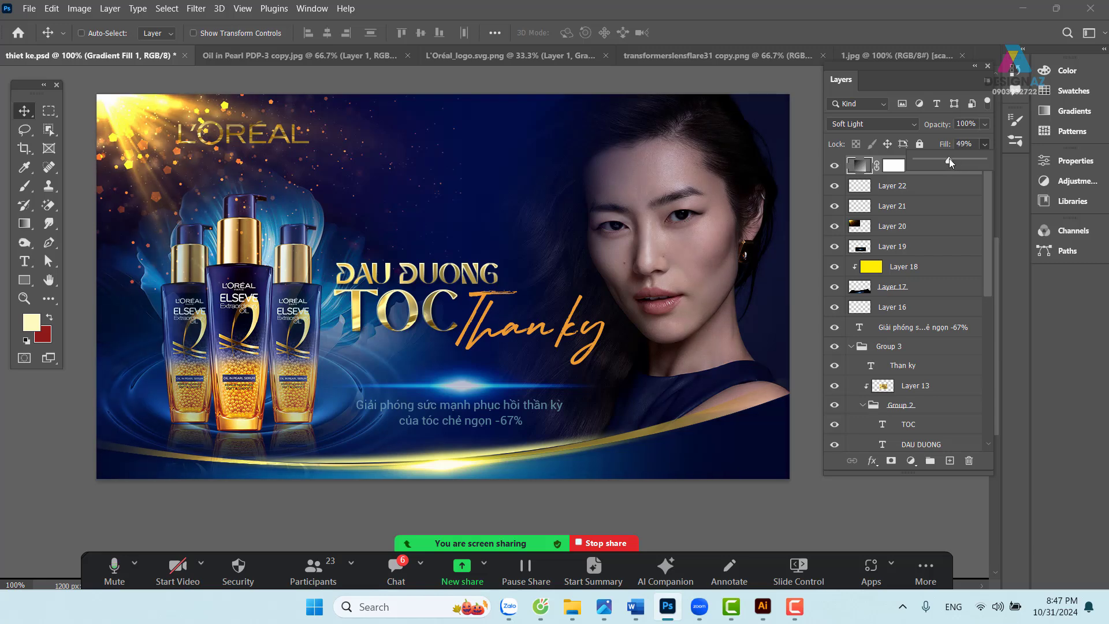
pyautogui.moveTo(950, 162); pyautogui.dragTo(948, 161)
pyautogui.click(24, 111)
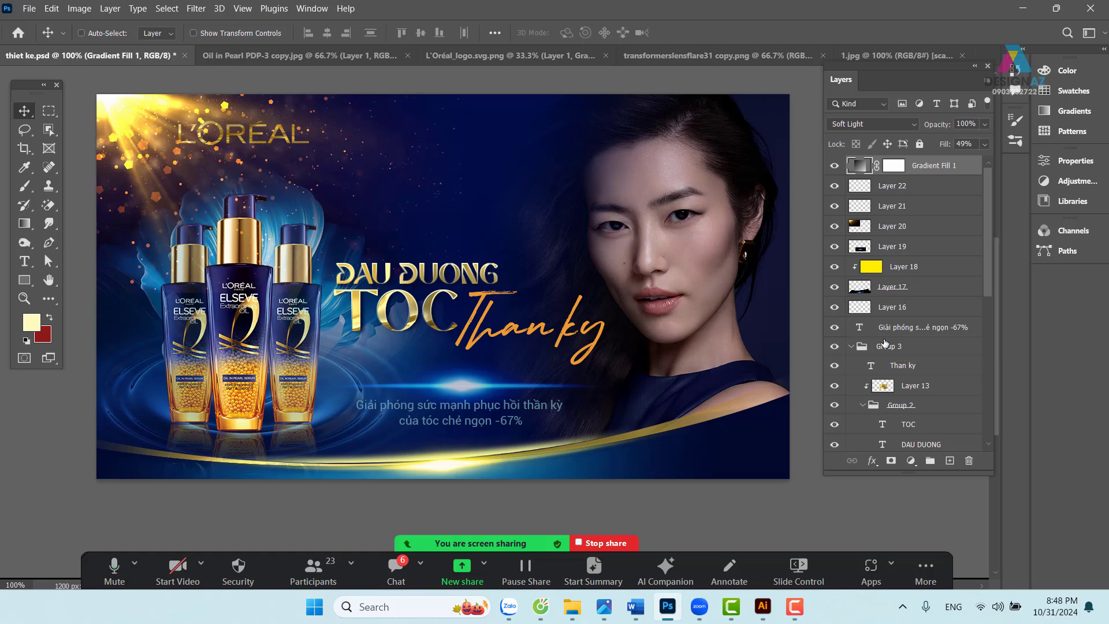
pyautogui.moveTo(988, 276); pyautogui.dragTo(997, 420)
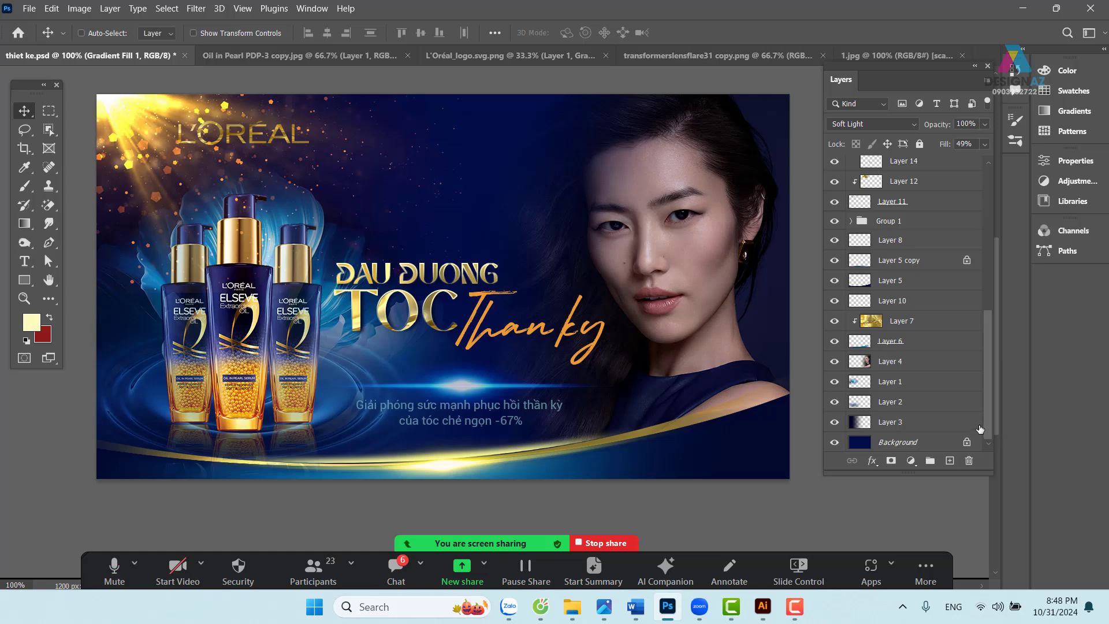
# - Add a Color Balance adjustment clipped to Layer 4, the model portrait
pyautogui.click(924, 370)
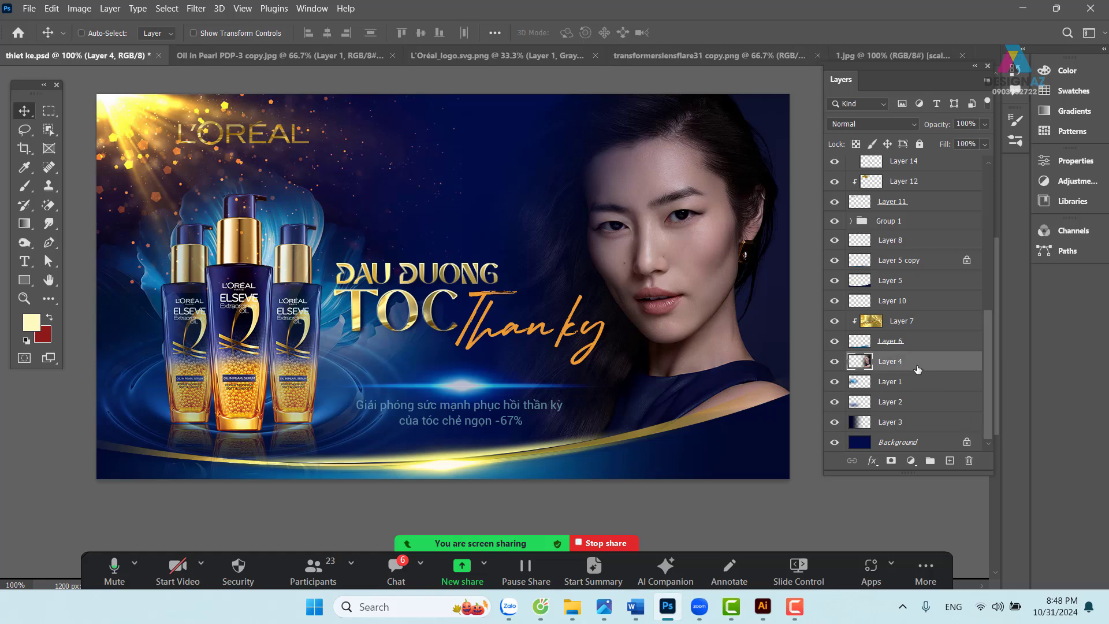
pyautogui.click(916, 464)
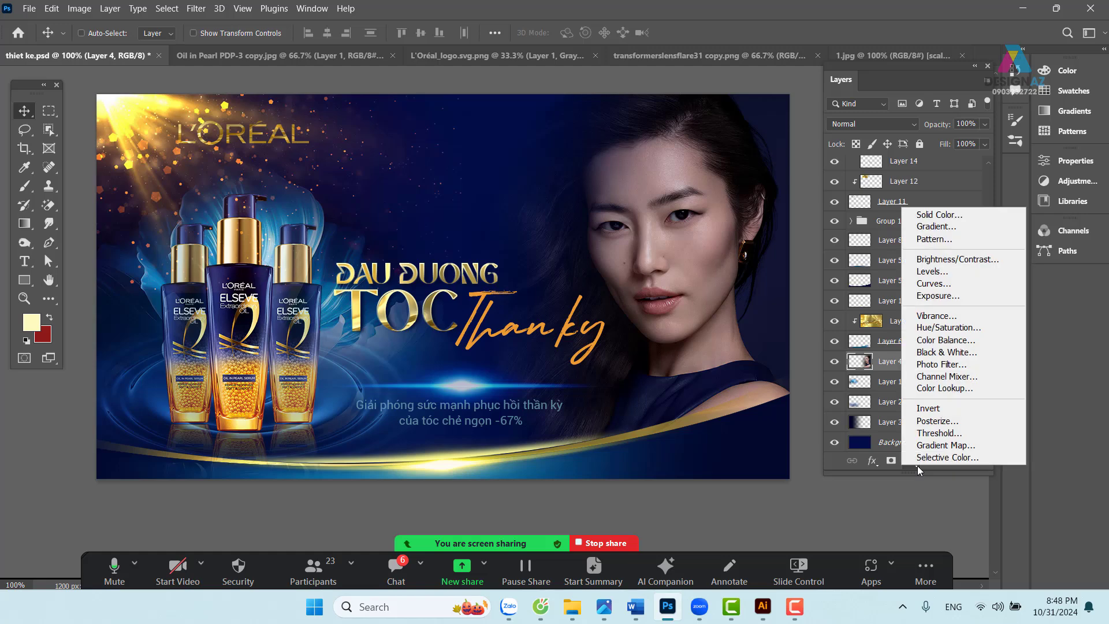
pyautogui.click(951, 342)
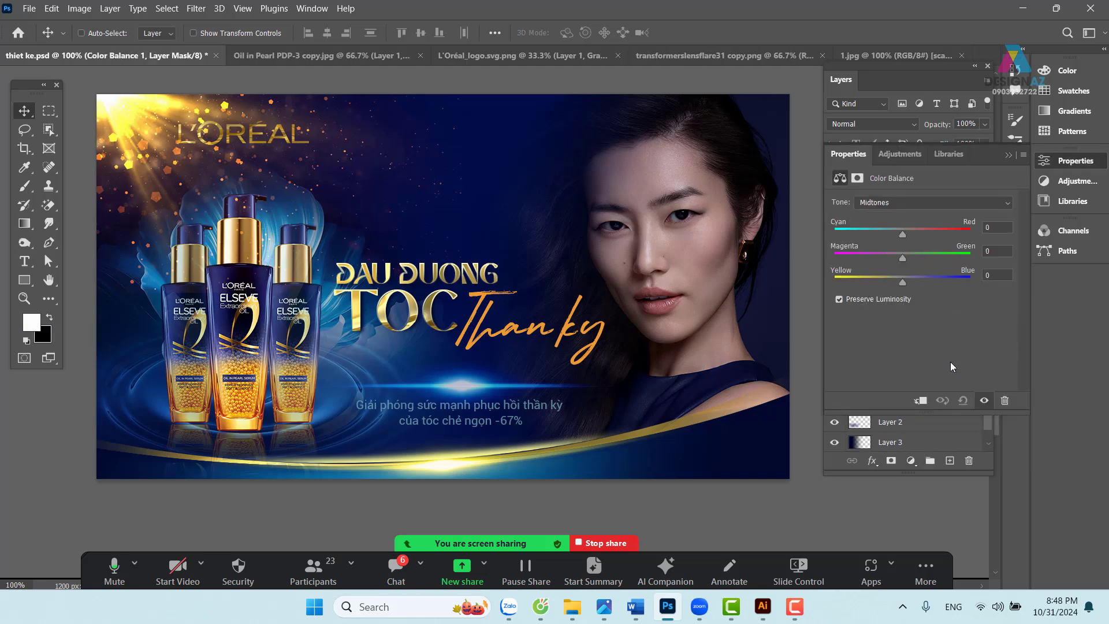
pyautogui.click(923, 405)
# - Shift the Color Balance midtones to -12 toward cyan and +6 toward blue
pyautogui.moveTo(901, 232); pyautogui.dragTo(895, 233)
pyautogui.moveTo(903, 282); pyautogui.dragTo(907, 282)
pyautogui.click(927, 200)
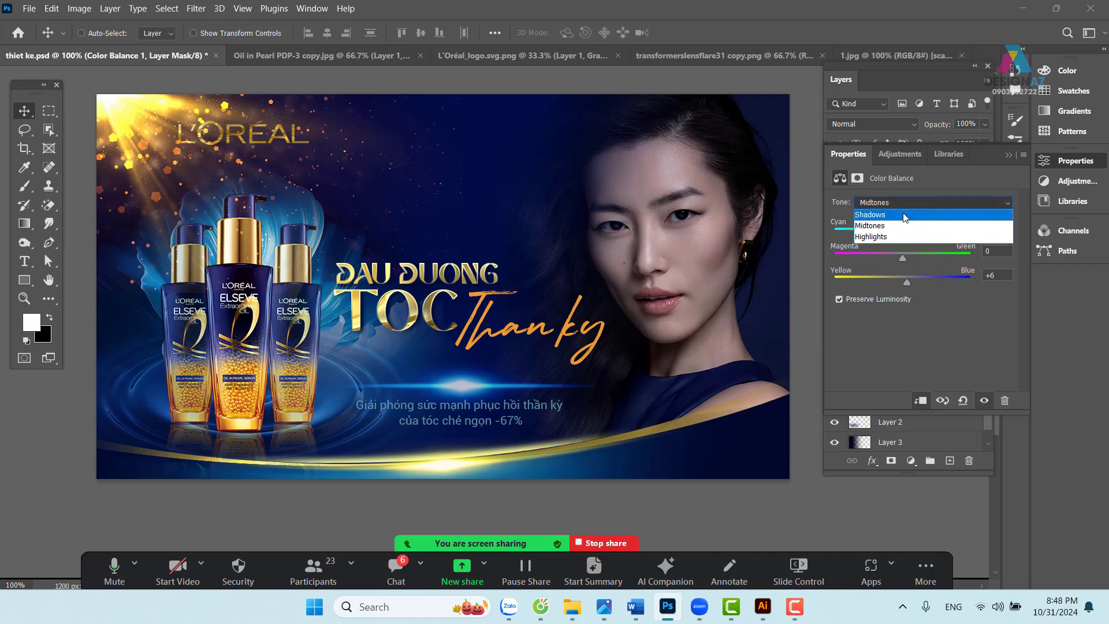
# - Try cyan and blue shifts on the shadows, then ease them back toward neutral
pyautogui.click(905, 217)
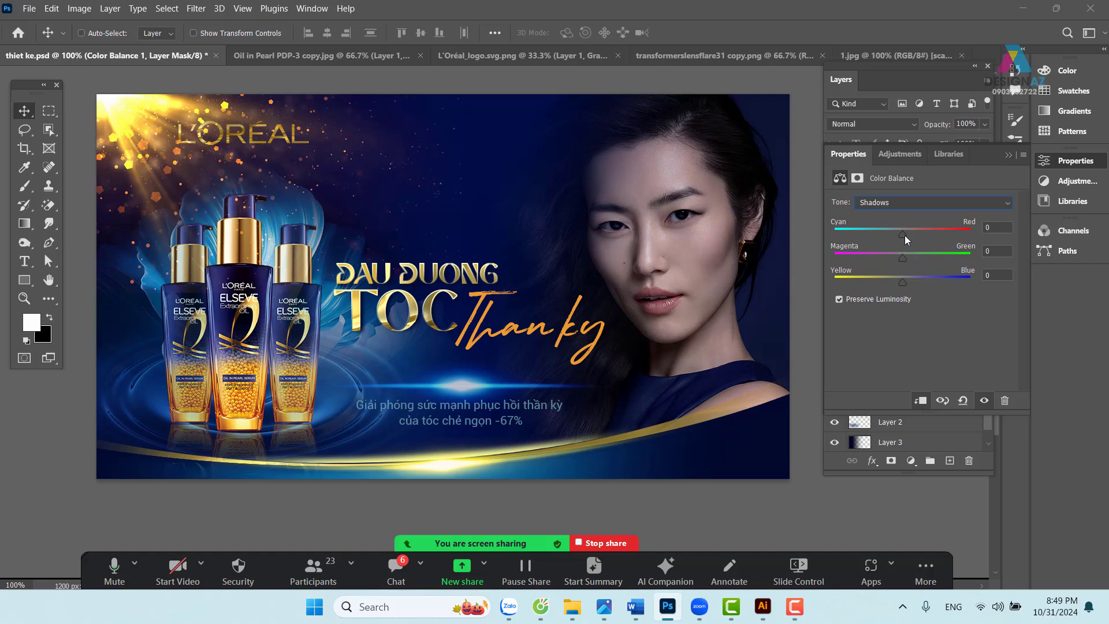
pyautogui.moveTo(904, 233); pyautogui.dragTo(893, 233)
pyautogui.moveTo(904, 282)
pyautogui.mouseDown()
pyautogui.moveTo(927, 280)
pyautogui.moveTo(913, 278)
pyautogui.mouseUp()
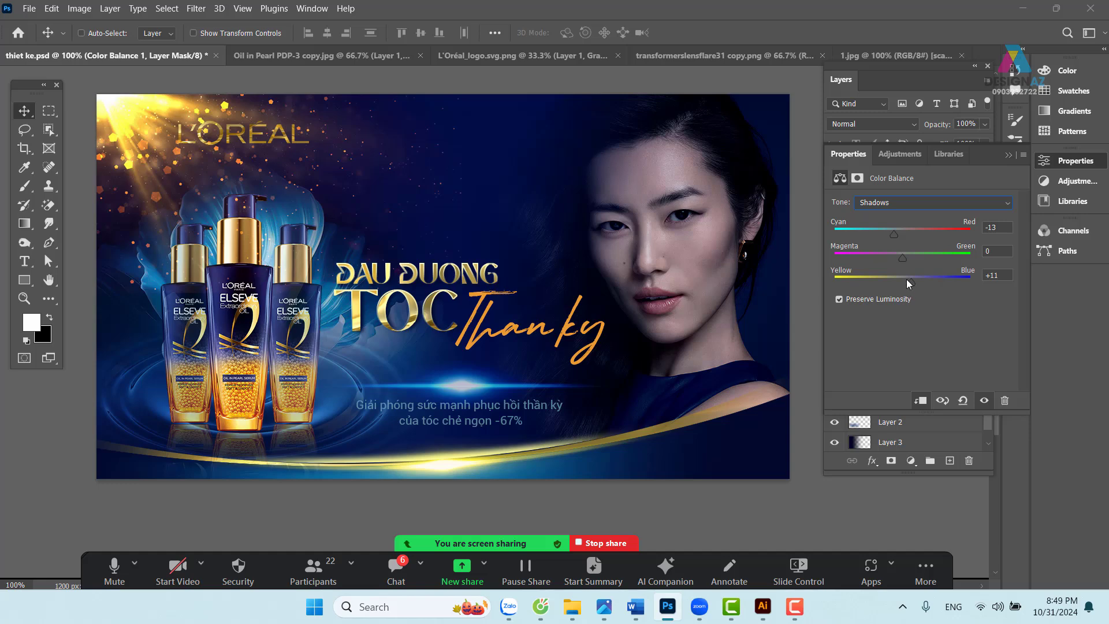
pyautogui.moveTo(906, 279); pyautogui.dragTo(918, 289)
pyautogui.moveTo(895, 239); pyautogui.dragTo(900, 237)
# - Warm the highlights to +19 toward red and -29 toward yellow
pyautogui.click(922, 200)
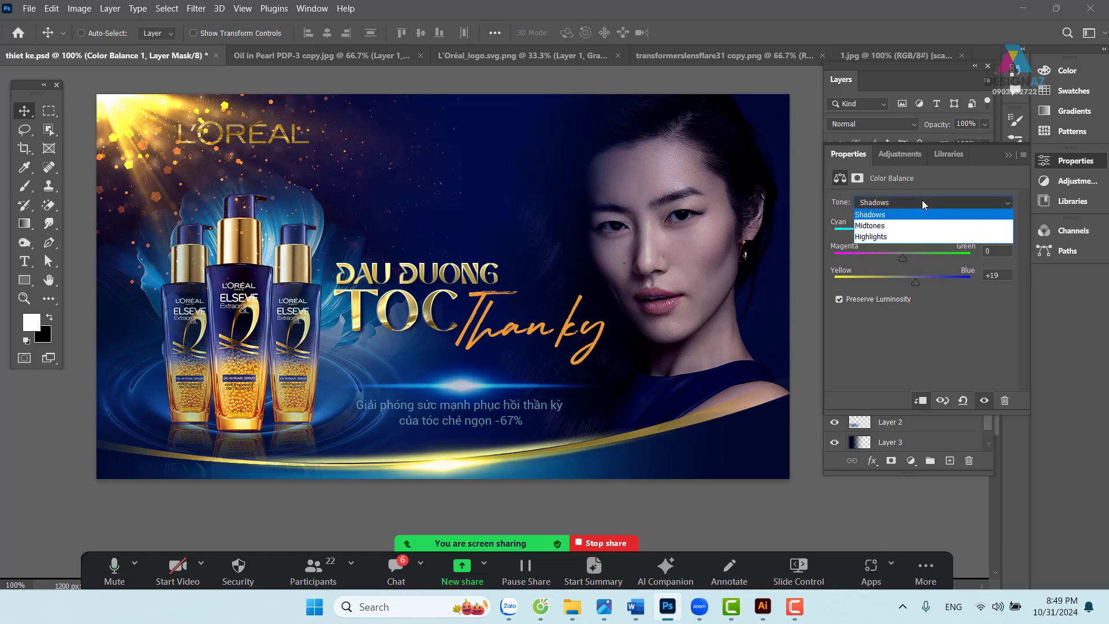
pyautogui.click(896, 238)
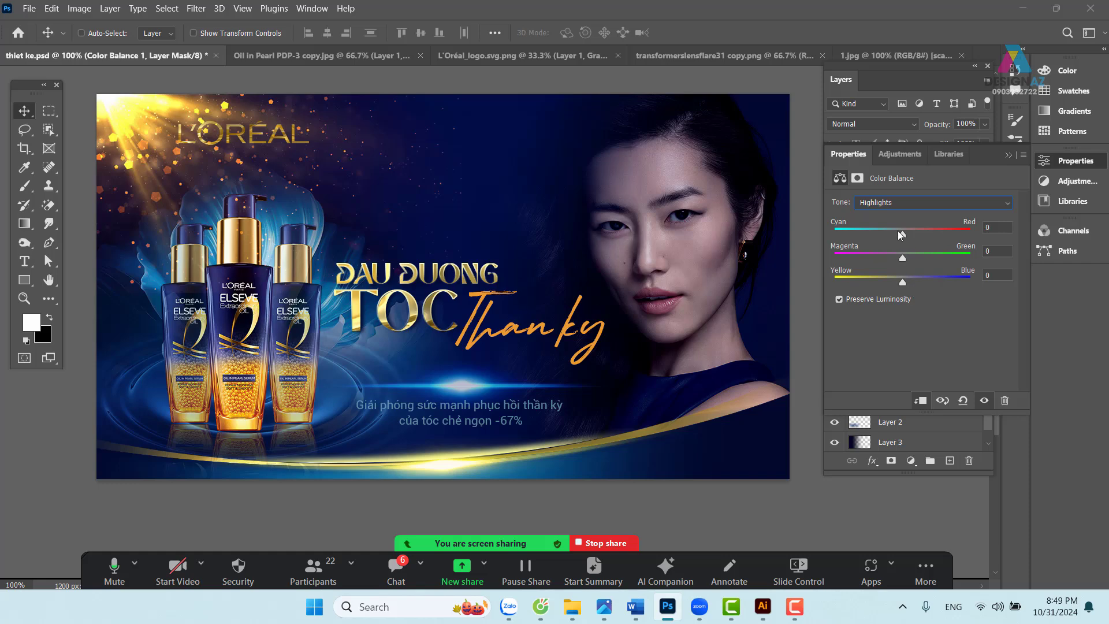
pyautogui.moveTo(903, 234); pyautogui.dragTo(911, 235)
pyautogui.moveTo(902, 282); pyautogui.dragTo(895, 282)
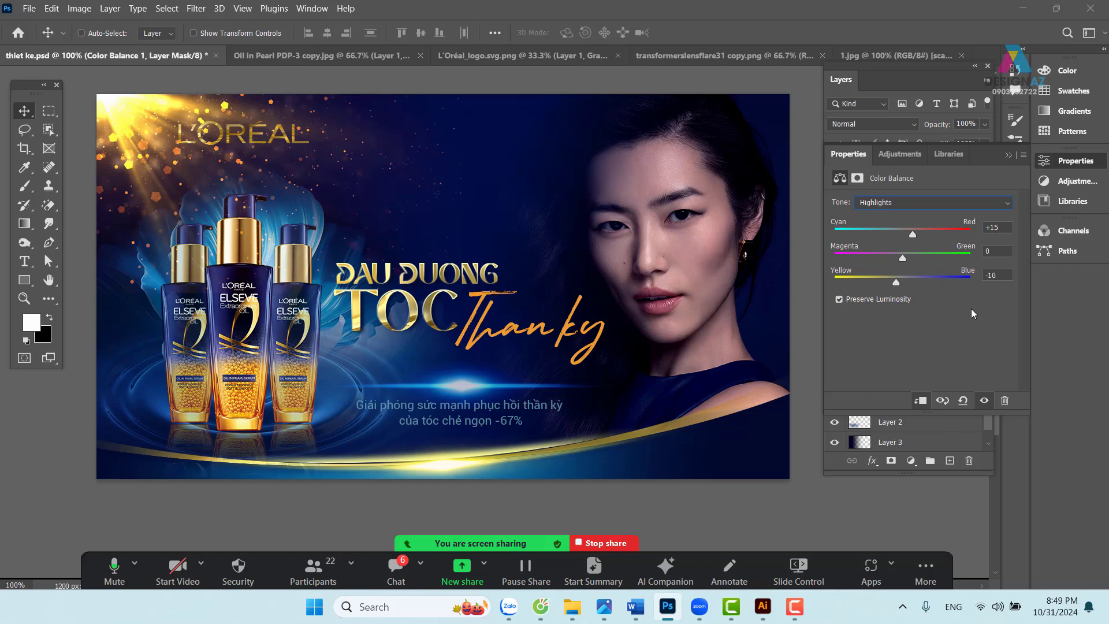
pyautogui.moveTo(899, 284)
pyautogui.mouseDown()
pyautogui.moveTo(872, 283)
pyautogui.moveTo(883, 283)
pyautogui.mouseUp()
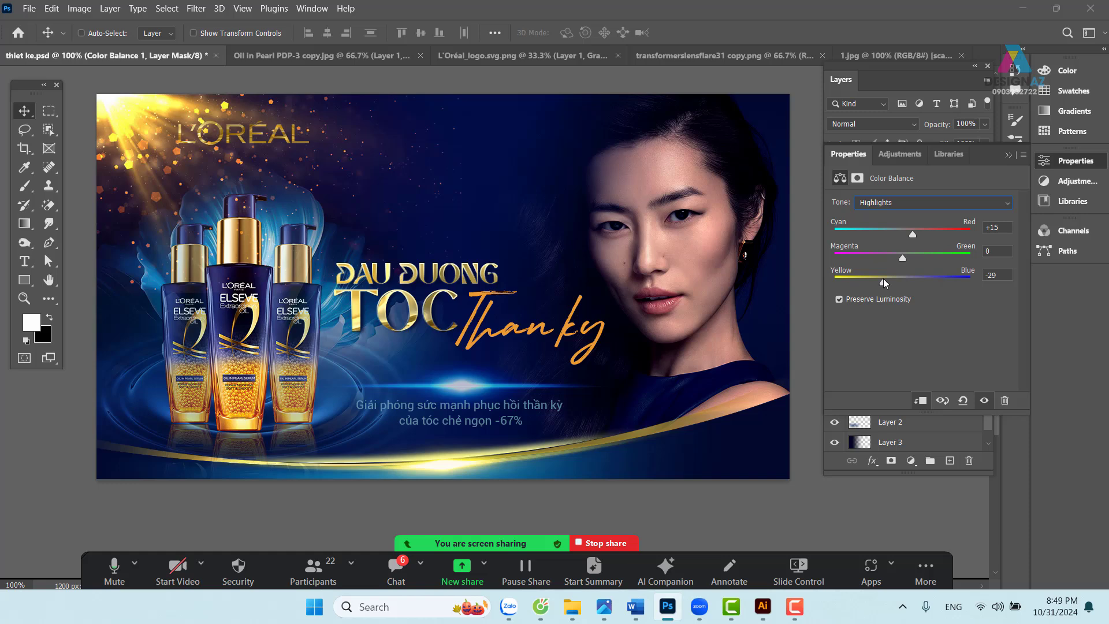
pyautogui.click(918, 237)
# - Set Layer 14's fill to 54%, toggling Color Balance 1 on and off to compare the face
pyautogui.click(1008, 154)
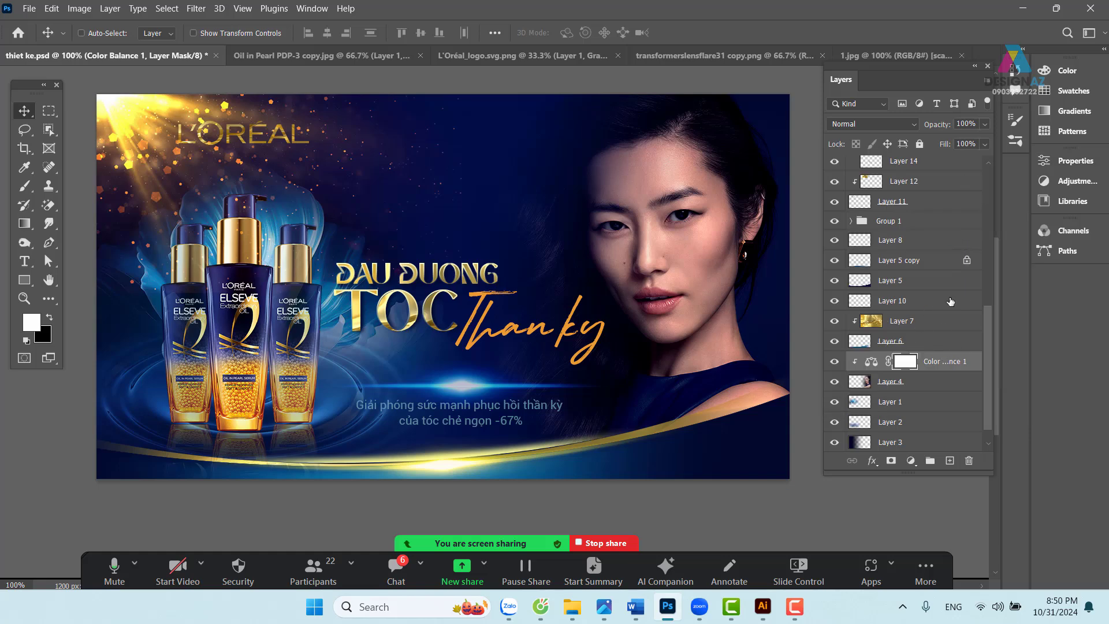
pyautogui.click(985, 144)
pyautogui.moveTo(966, 160); pyautogui.dragTo(962, 160)
pyautogui.click(835, 362)
pyautogui.click(835, 362)
pyautogui.click(835, 362)
pyautogui.click(835, 362)
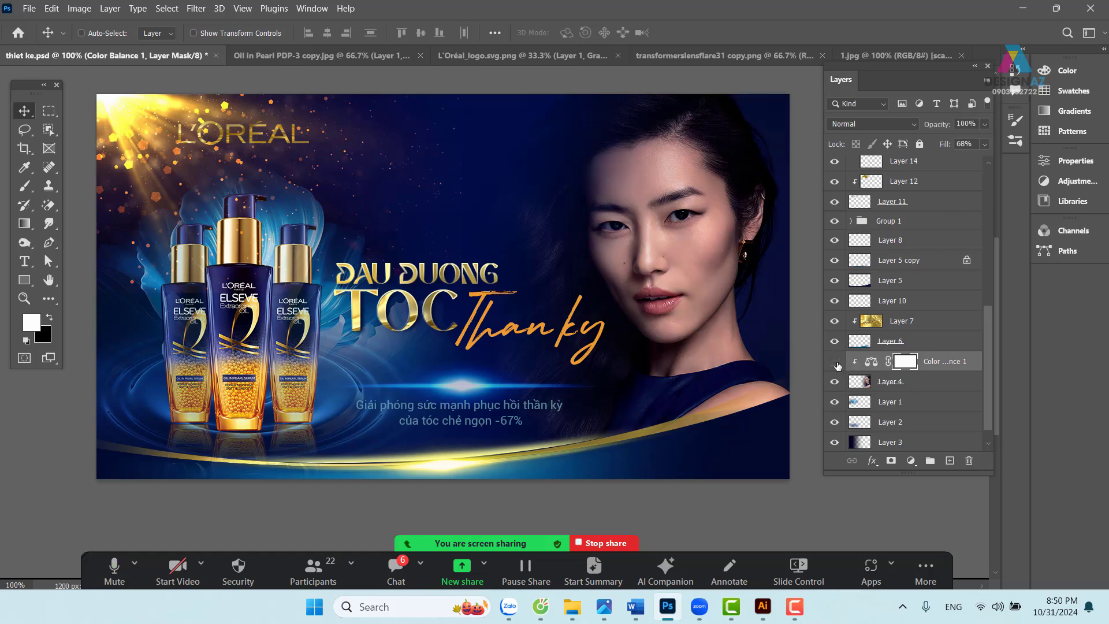
pyautogui.click(835, 362)
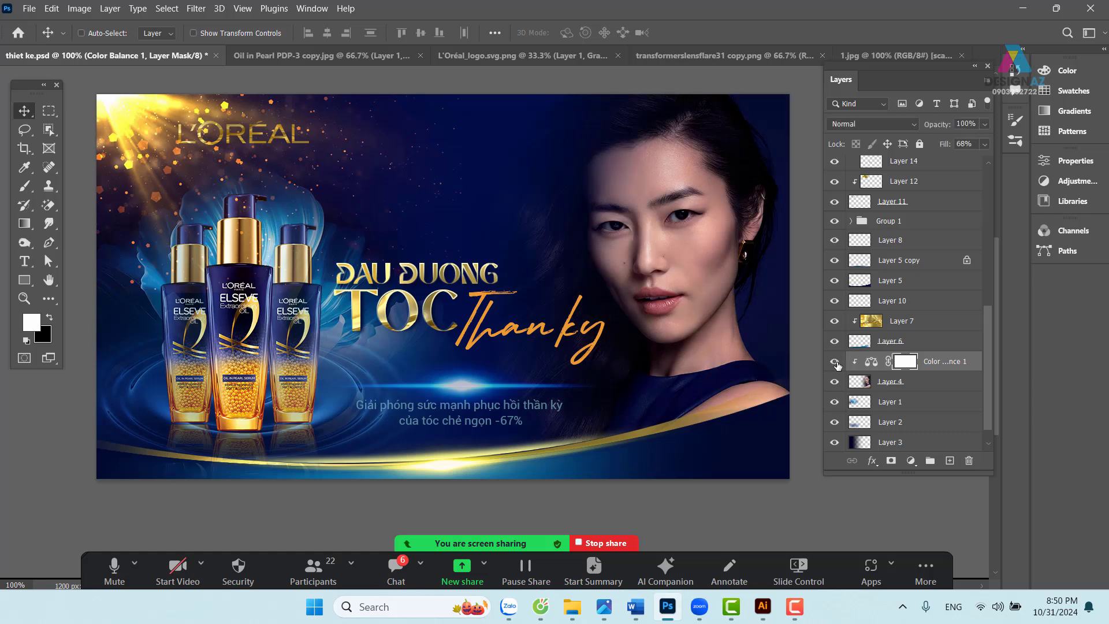
pyautogui.click(985, 143)
pyautogui.moveTo(952, 159); pyautogui.dragTo(953, 160)
pyautogui.rightClick(481, 344)
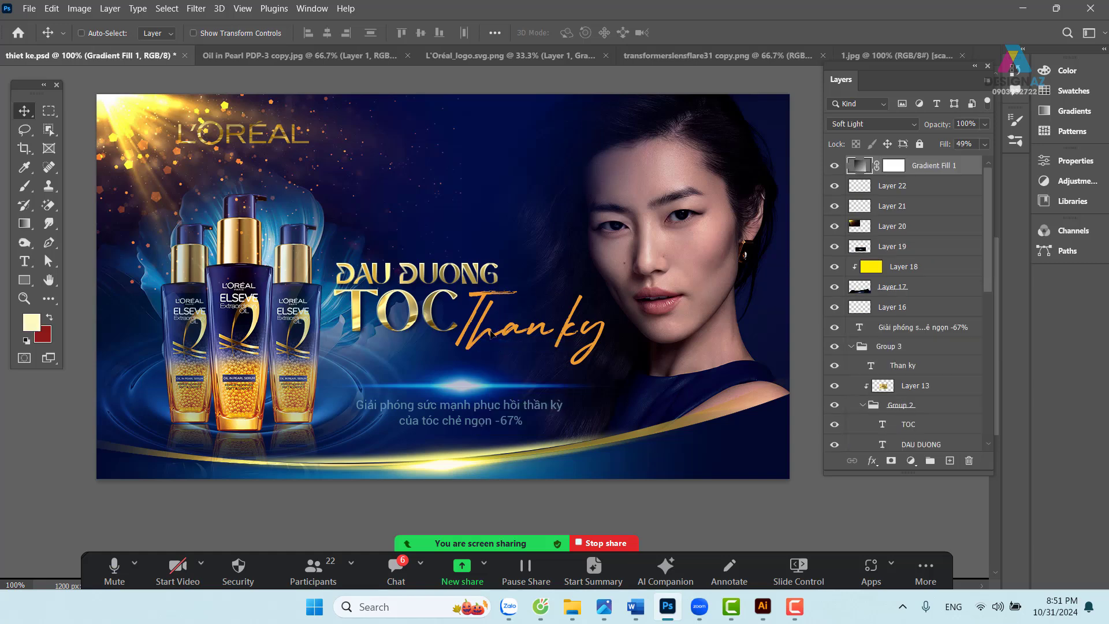
pyautogui.rightClick(480, 341)
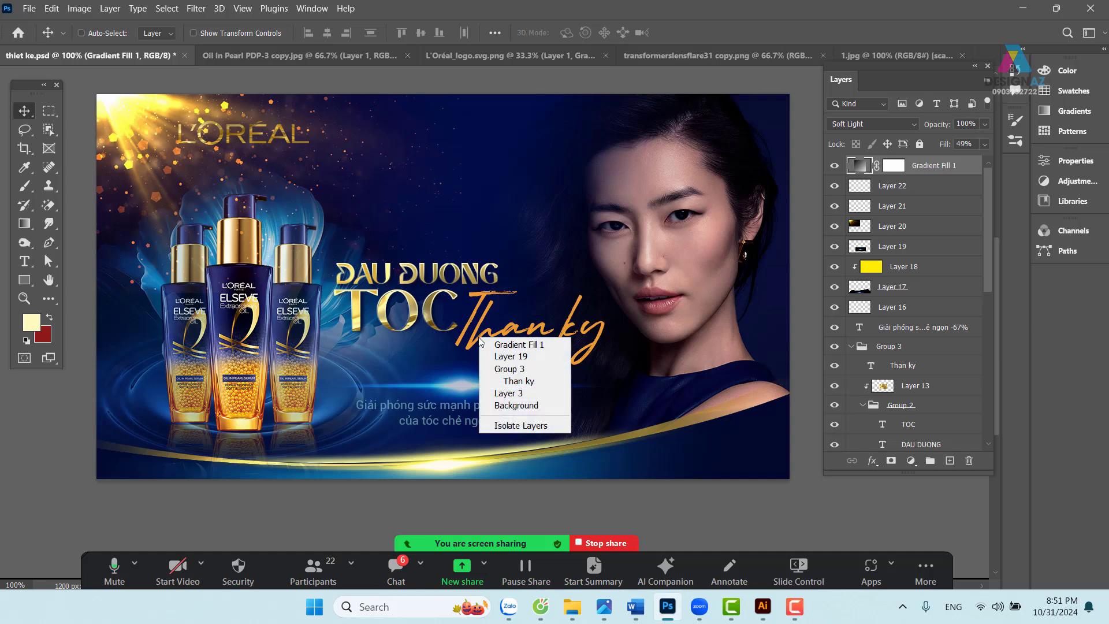
pyautogui.click(518, 381)
pyautogui.moveTo(487, 342); pyautogui.dragTo(497, 349)
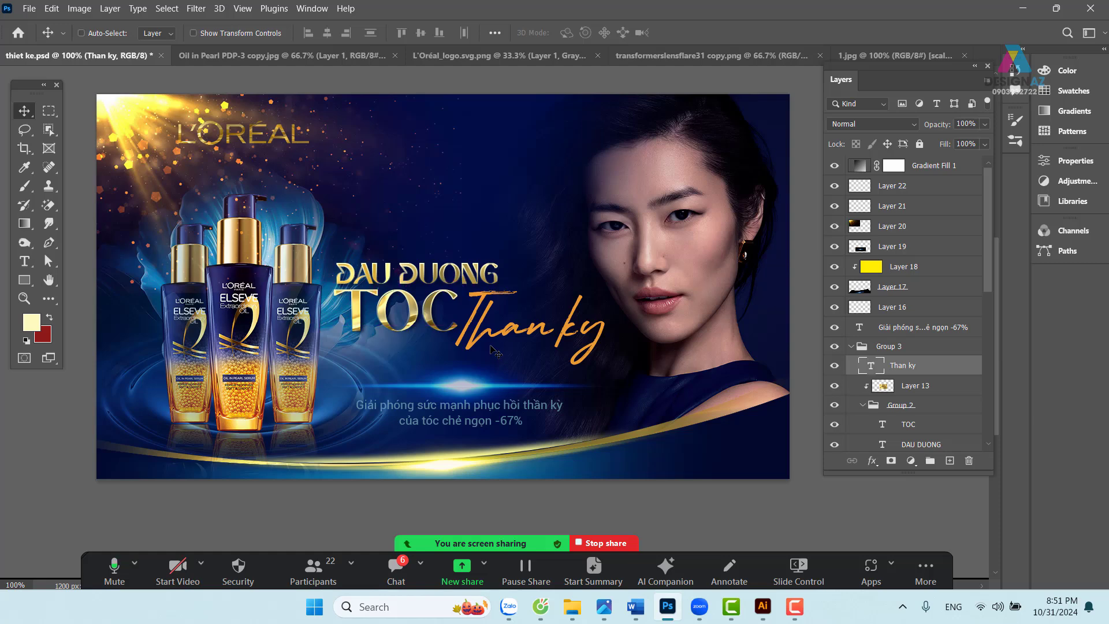
pyautogui.moveTo(490, 345); pyautogui.dragTo(496, 361)
pyautogui.hotkey('ctrl', 'z')
# - Select Layer 19's light flare and drag a copy up toward the top edge
pyautogui.rightClick(467, 384)
pyautogui.click(496, 402)
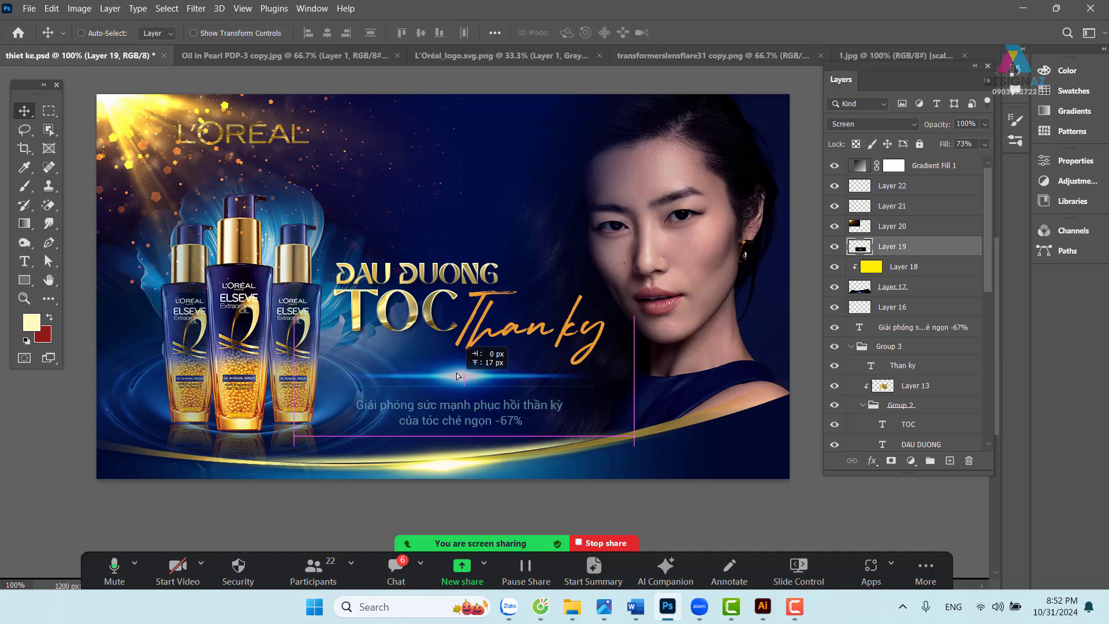
pyautogui.moveTo(484, 399); pyautogui.dragTo(490, 178)
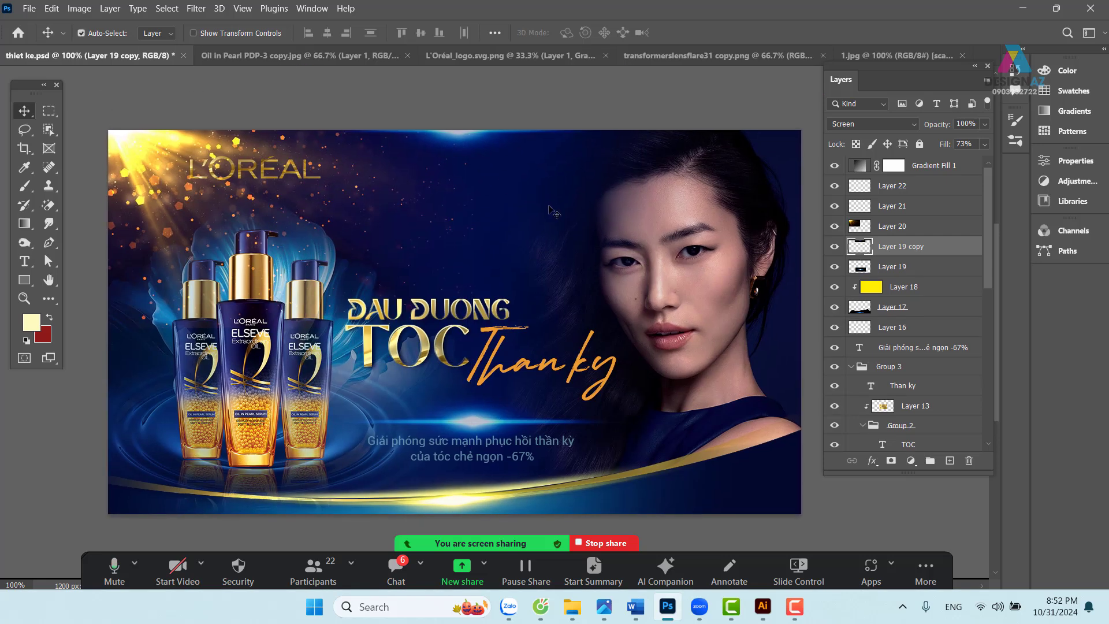
# - Stretch the flare copy into a wide thin glow, W 294% and H 44%, along the top
pyautogui.hotkey('ctrl', 't')
pyautogui.moveTo(630, 132); pyautogui.dragTo(803, 120)
pyautogui.moveTo(564, 114); pyautogui.dragTo(533, 164)
pyautogui.moveTo(558, 199); pyautogui.dragTo(499, 164)
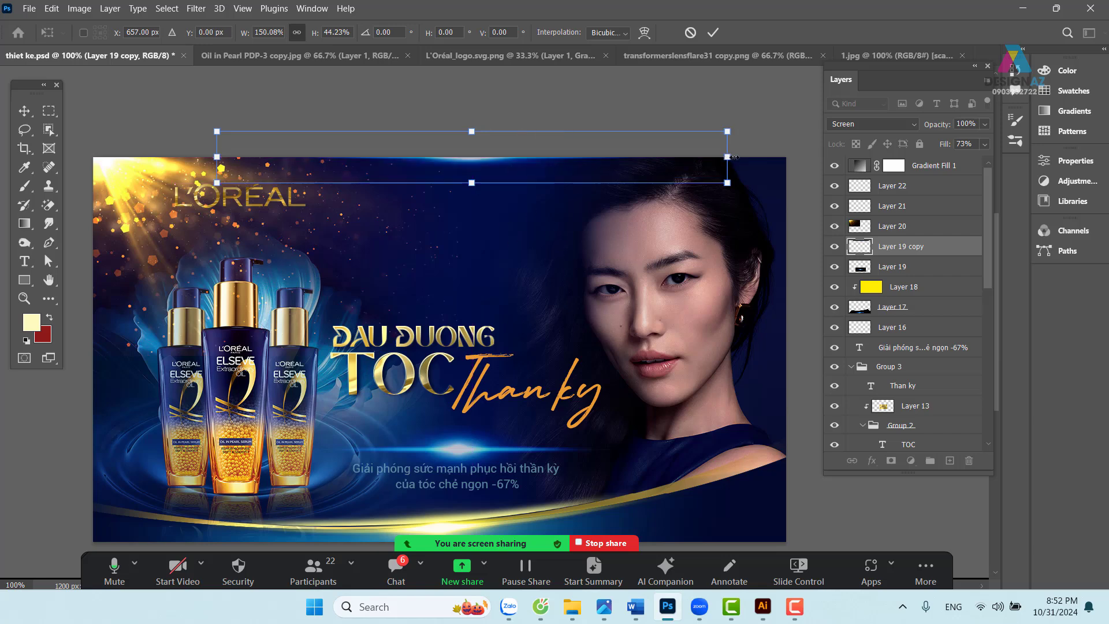
pyautogui.moveTo(734, 157); pyautogui.dragTo(927, 156)
pyautogui.moveTo(337, 190); pyautogui.dragTo(516, 186)
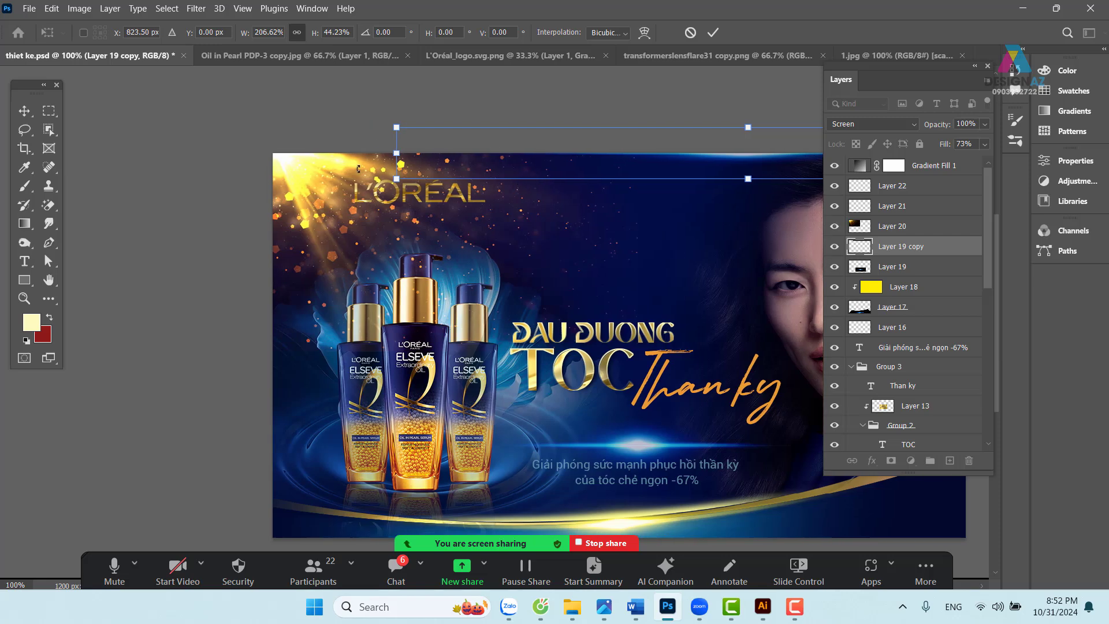
pyautogui.moveTo(396, 153); pyautogui.dragTo(99, 154)
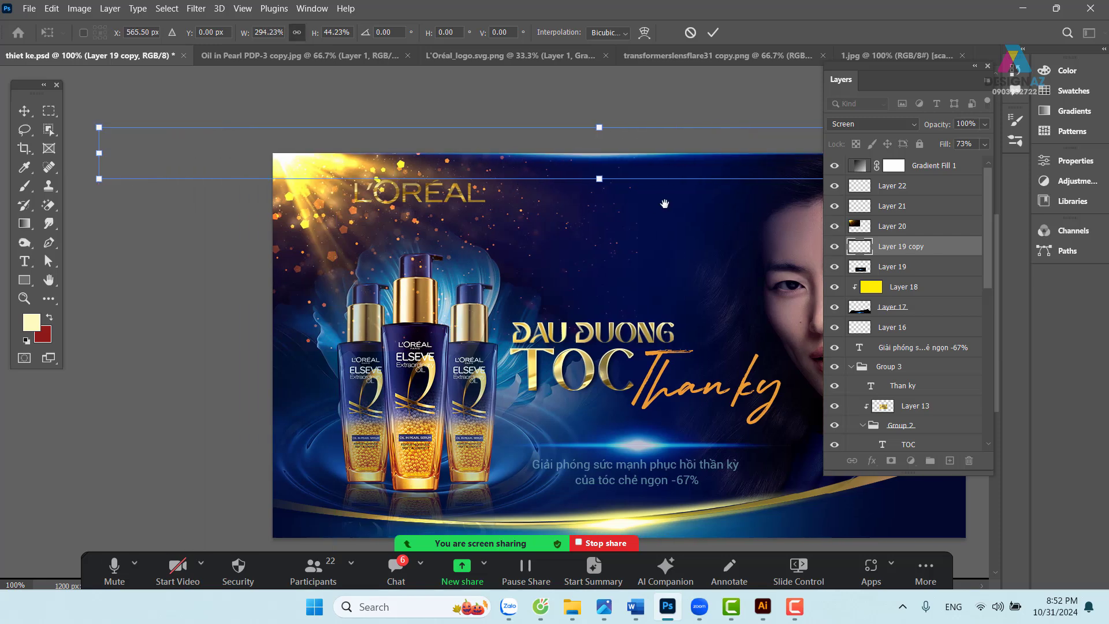
pyautogui.moveTo(664, 203); pyautogui.dragTo(470, 159)
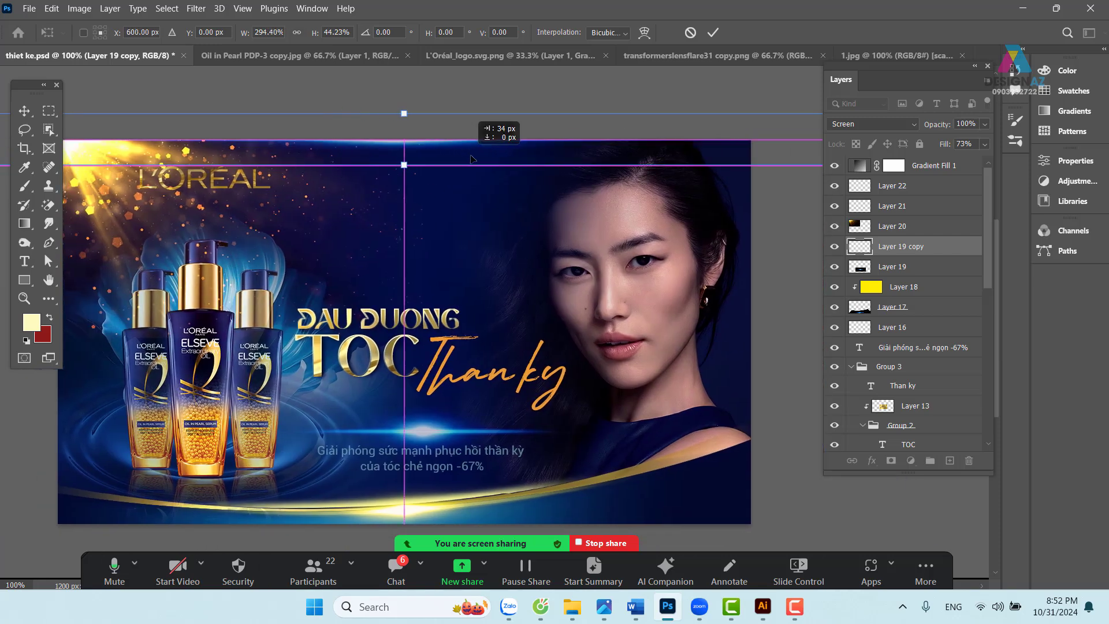
pyautogui.press('Return')
# - Save thiet ke.psd and recentre the banner in the window
pyautogui.moveTo(531, 226); pyautogui.dragTo(577, 174)
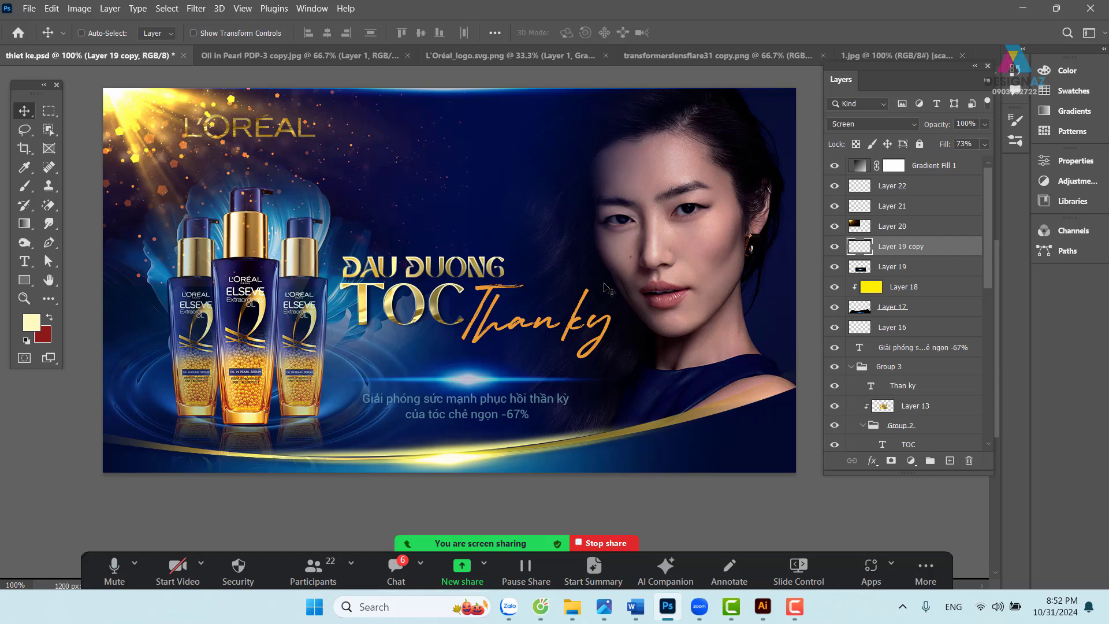
pyautogui.hotkey('ctrl', 's')
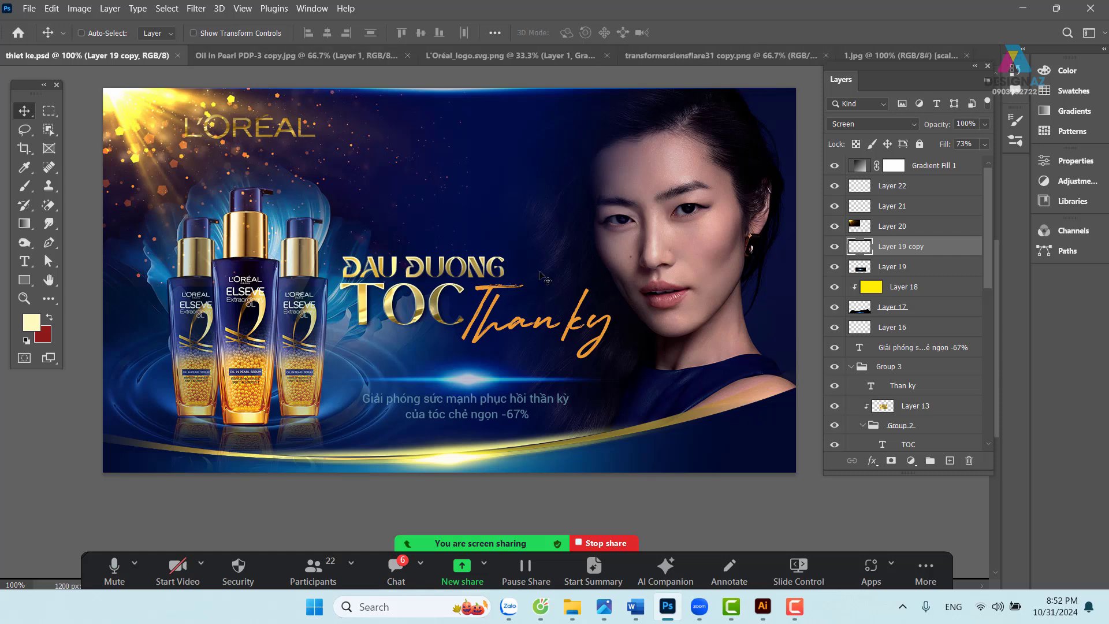
pyautogui.moveTo(494, 289)
pyautogui.mouseDown()
pyautogui.moveTo(471, 315)
pyautogui.moveTo(484, 291)
pyautogui.mouseUp()
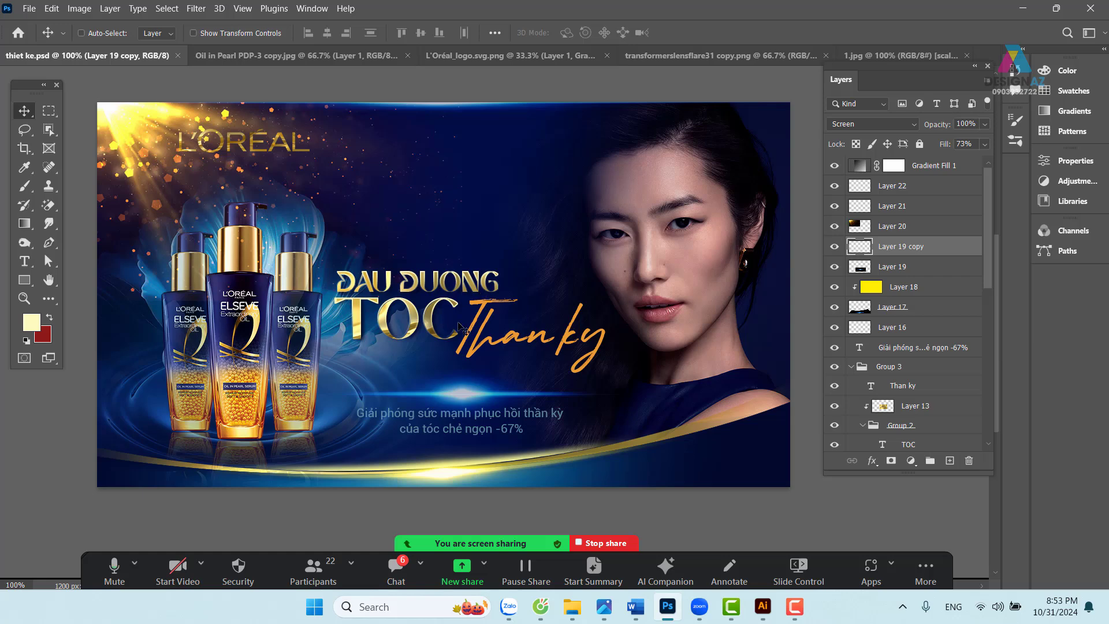
pyautogui.rightClick(479, 339)
pyautogui.click(509, 368)
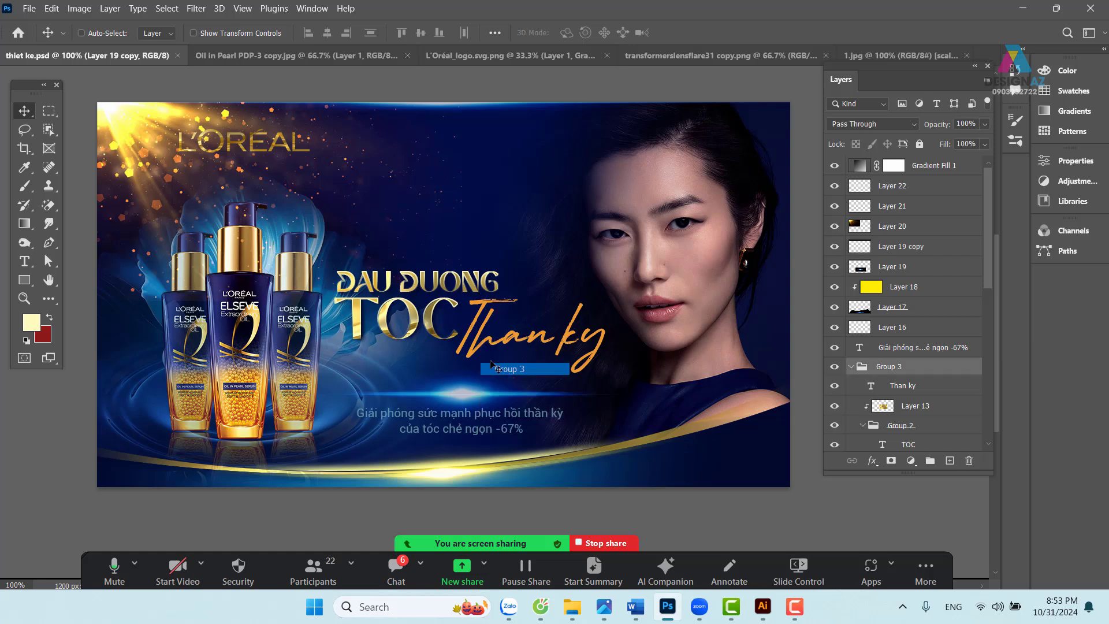
pyautogui.moveTo(472, 329); pyautogui.dragTo(460, 219)
pyautogui.hotkey('ctrl', 'z')
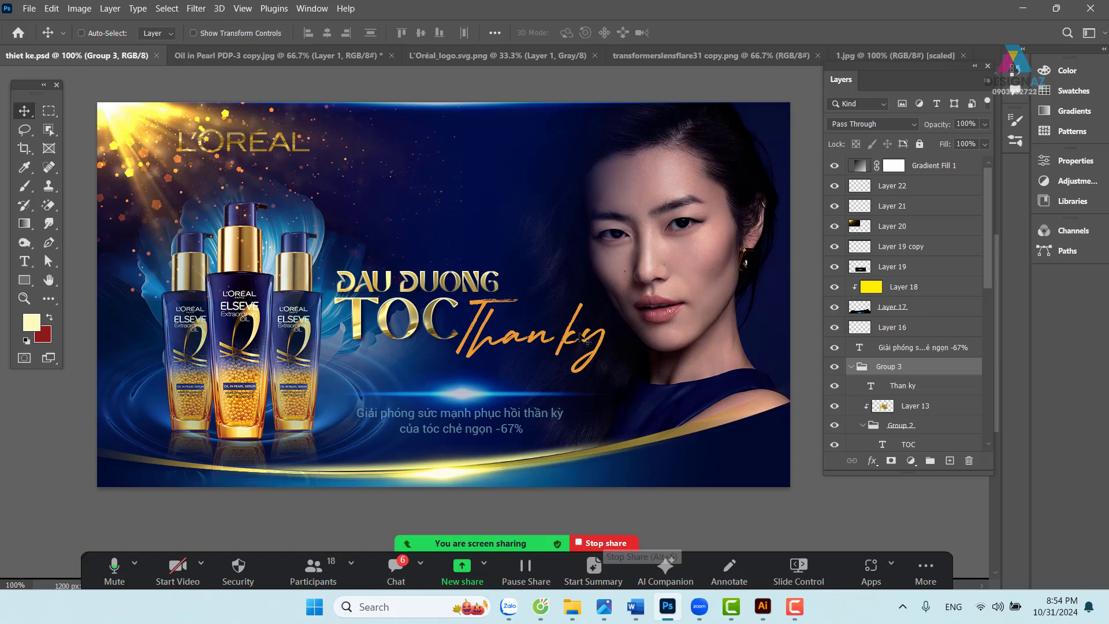
# - Switch to Full Screen Mode with F and pan the finished banner into position
pyautogui.press('f')
pyautogui.press('f')
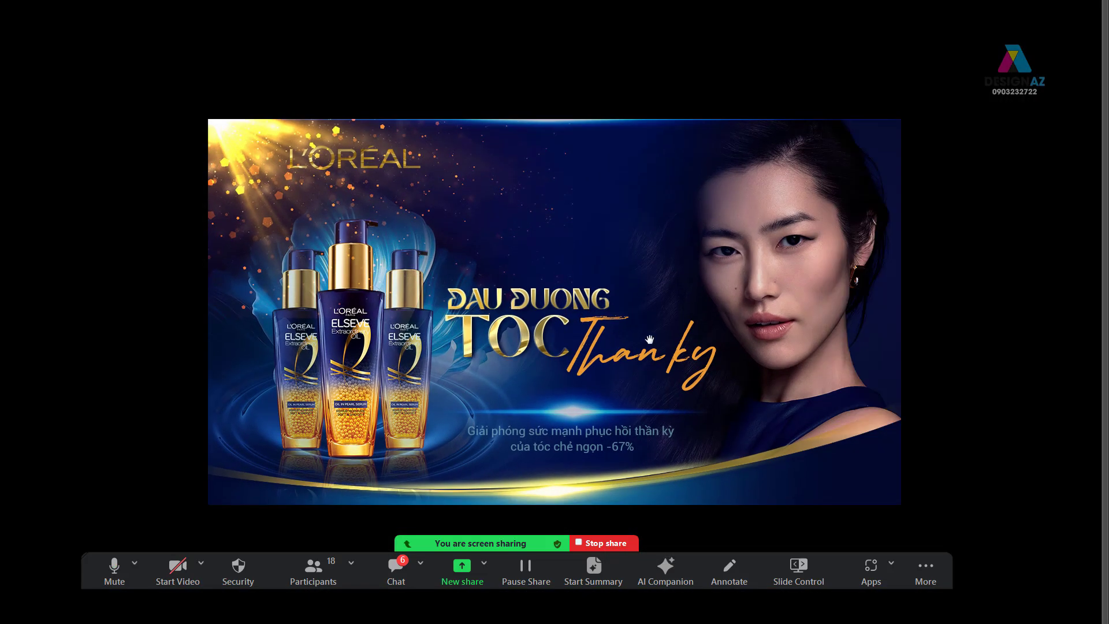
pyautogui.moveTo(664, 326); pyautogui.dragTo(638, 298)
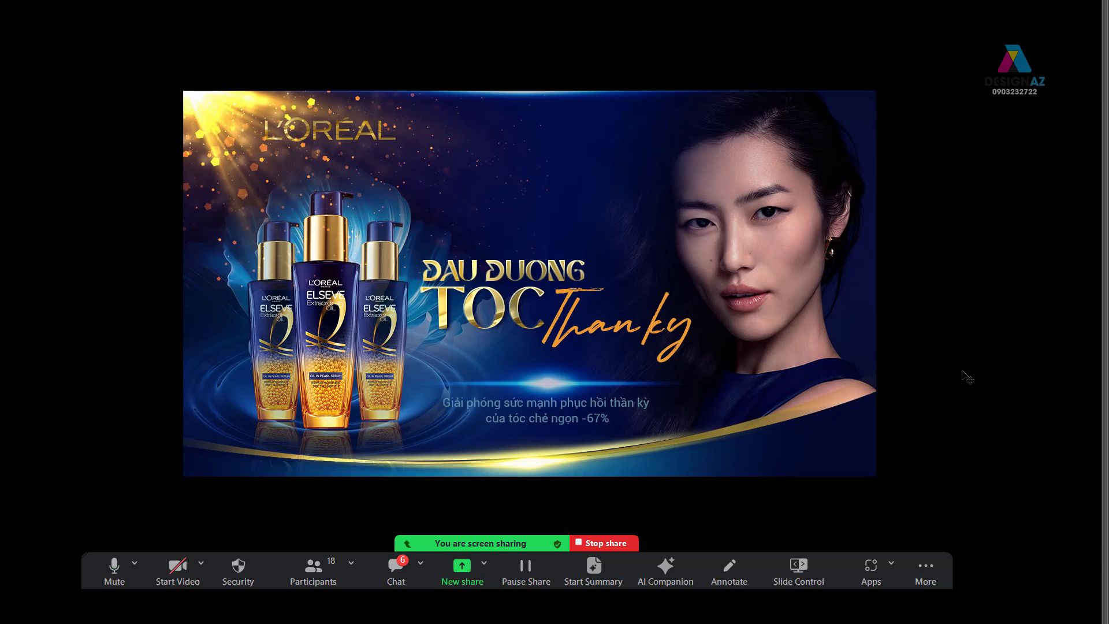